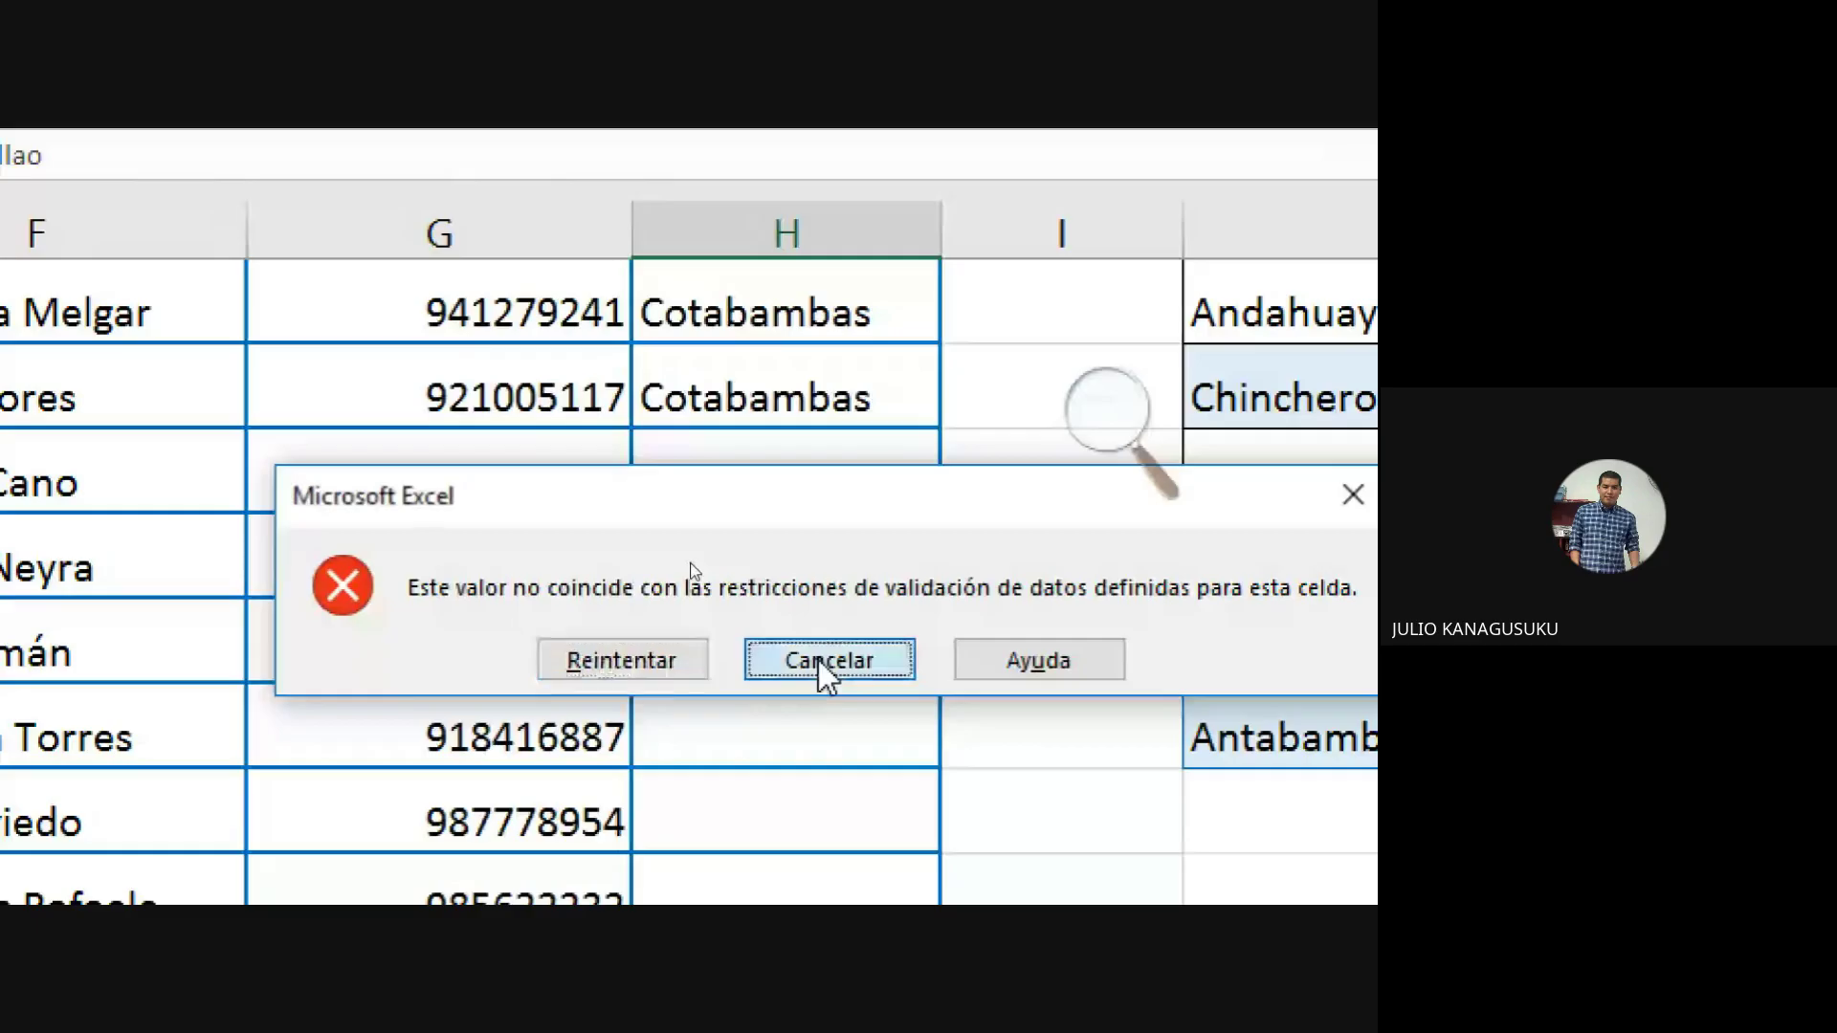
click(823, 662)
text(L)
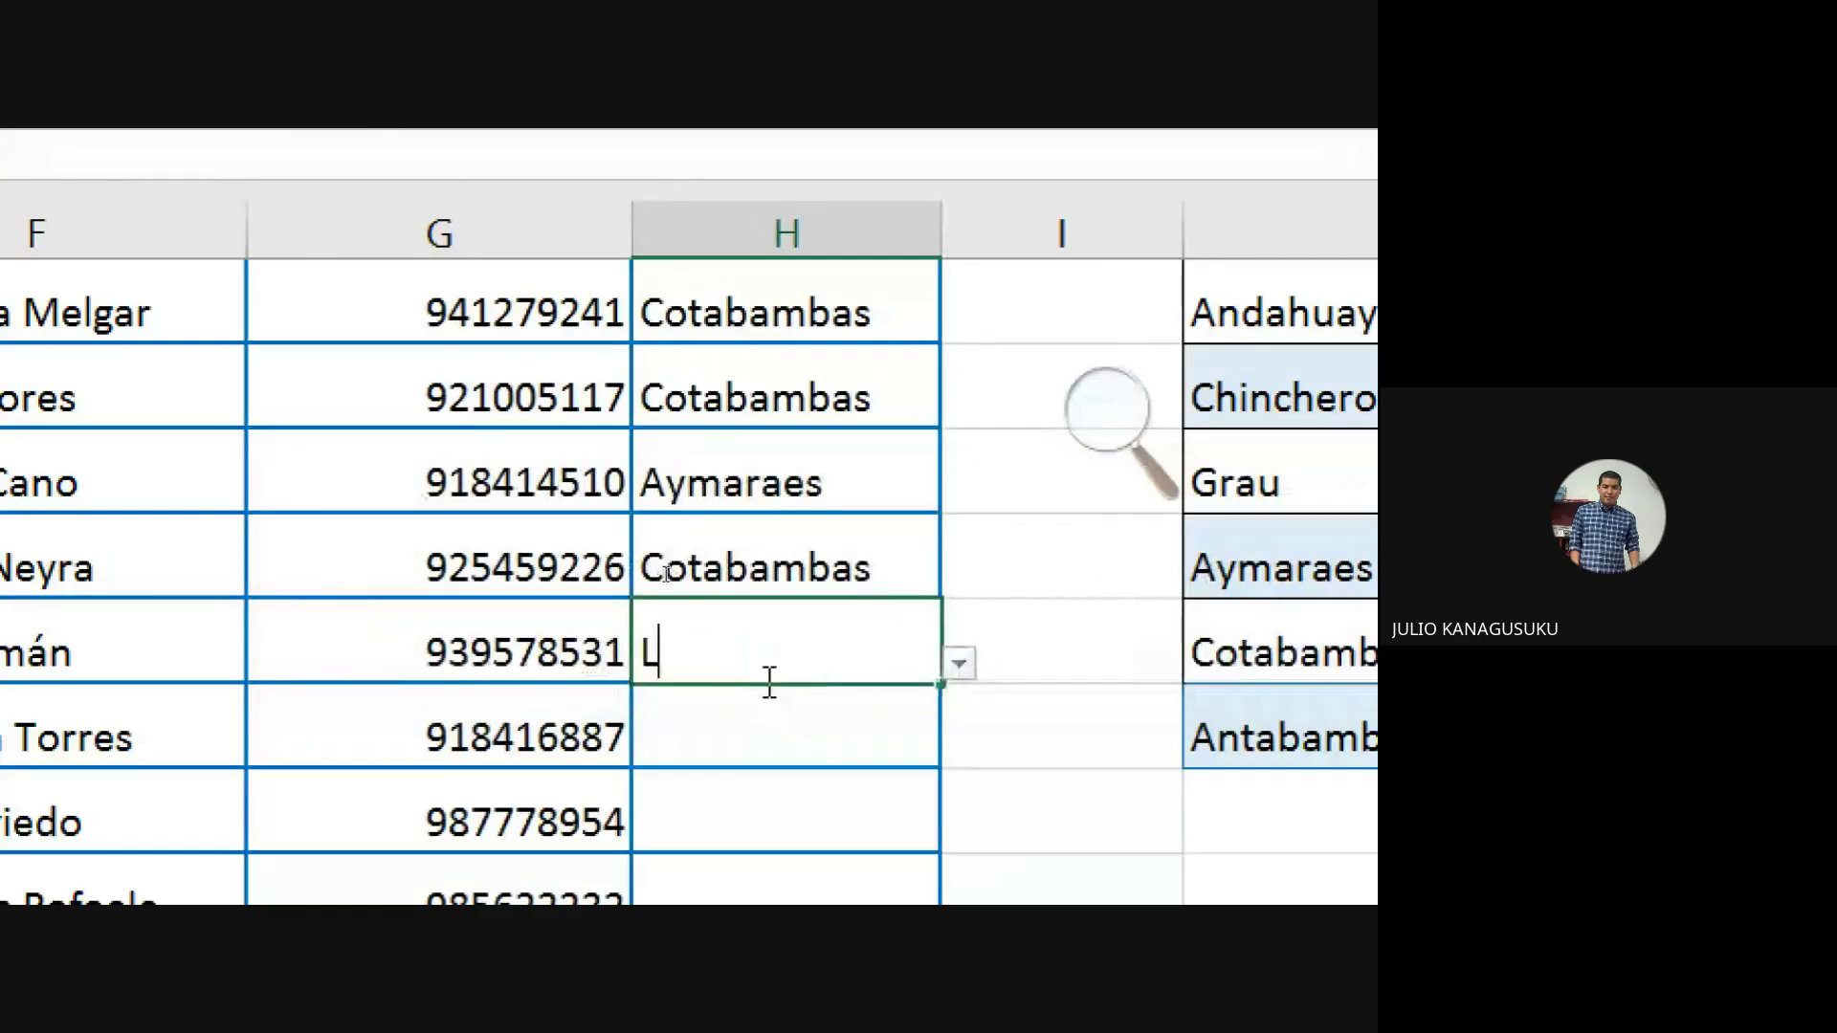
text(ima)
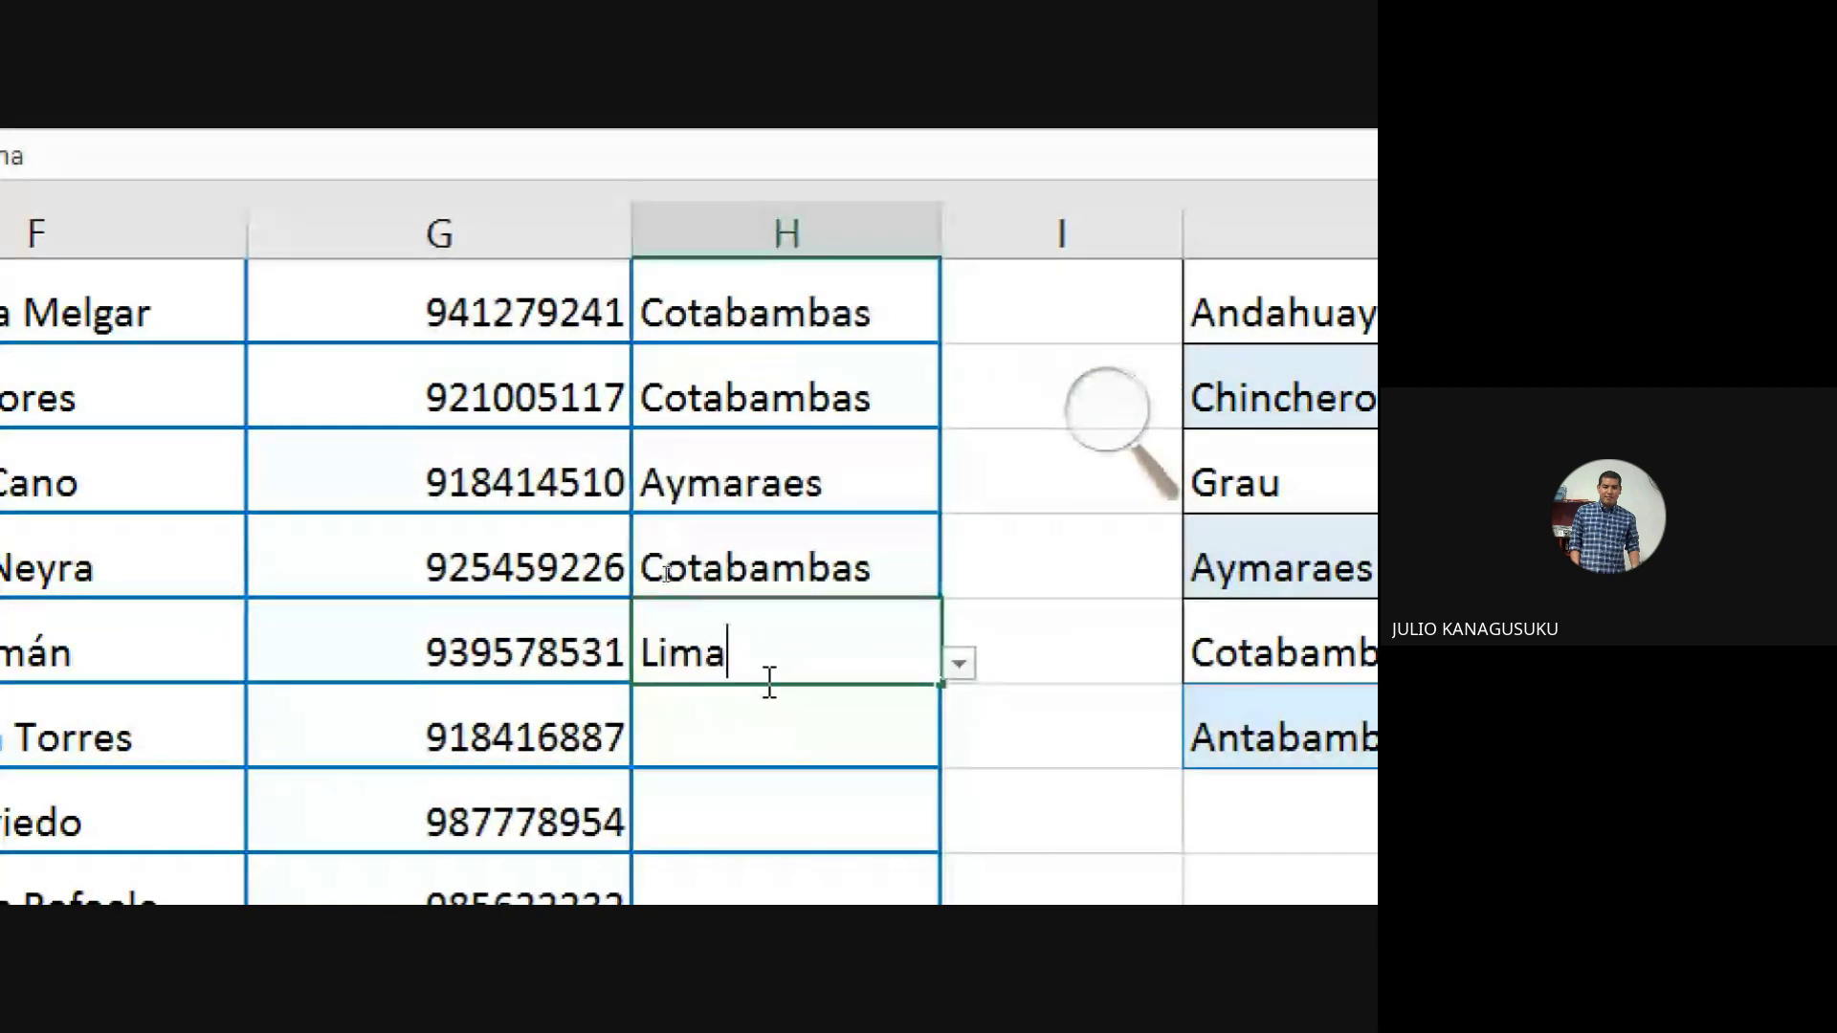
click(764, 680)
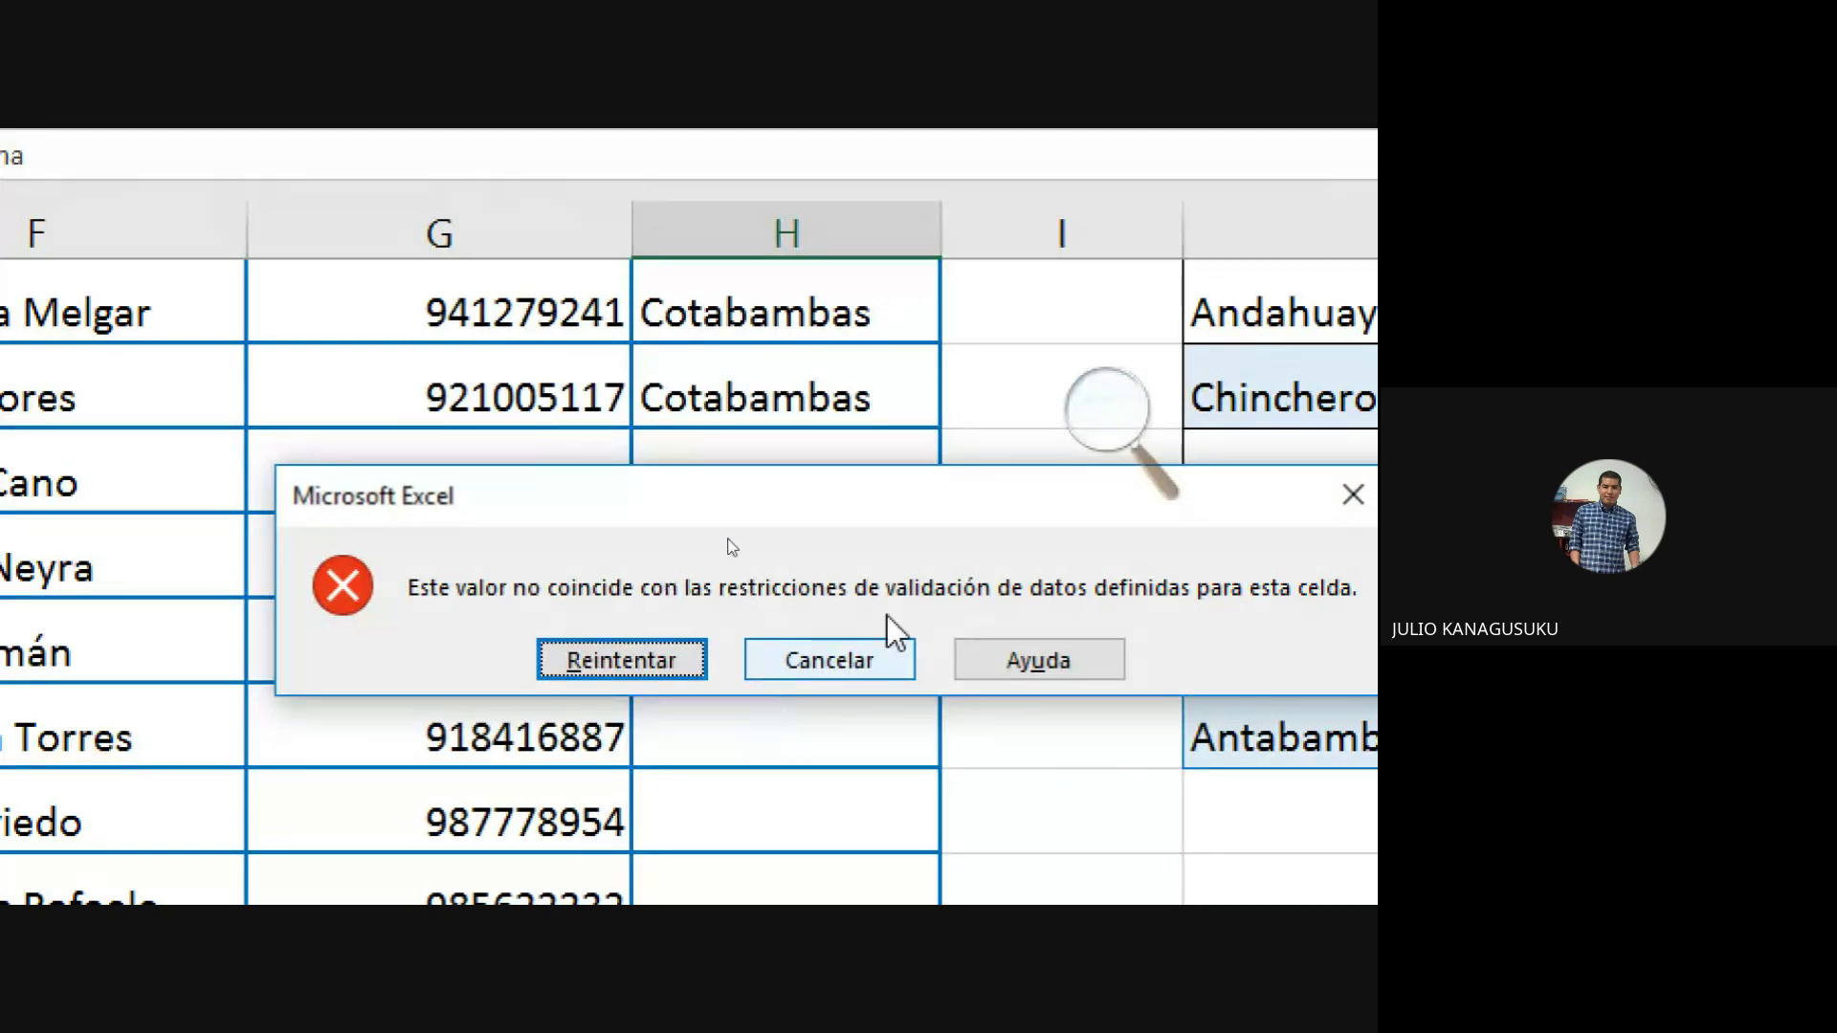
drag(914, 506, 794, 492)
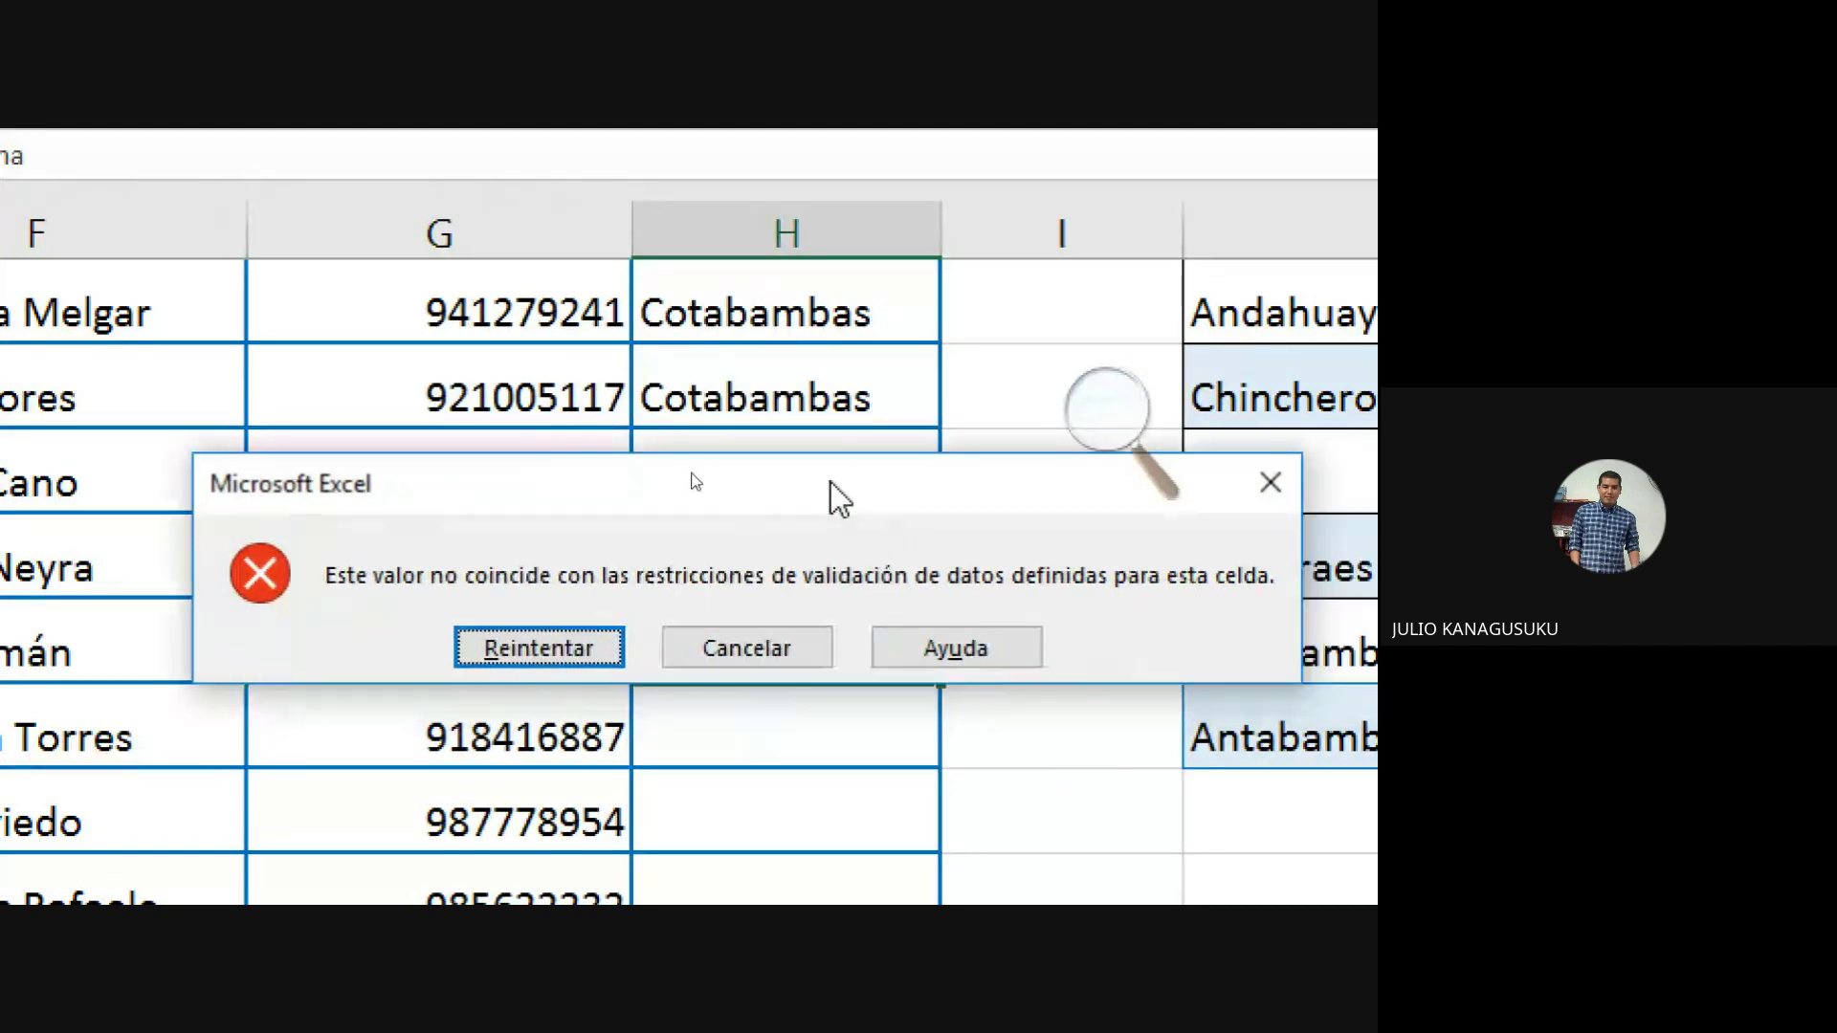
click(713, 655)
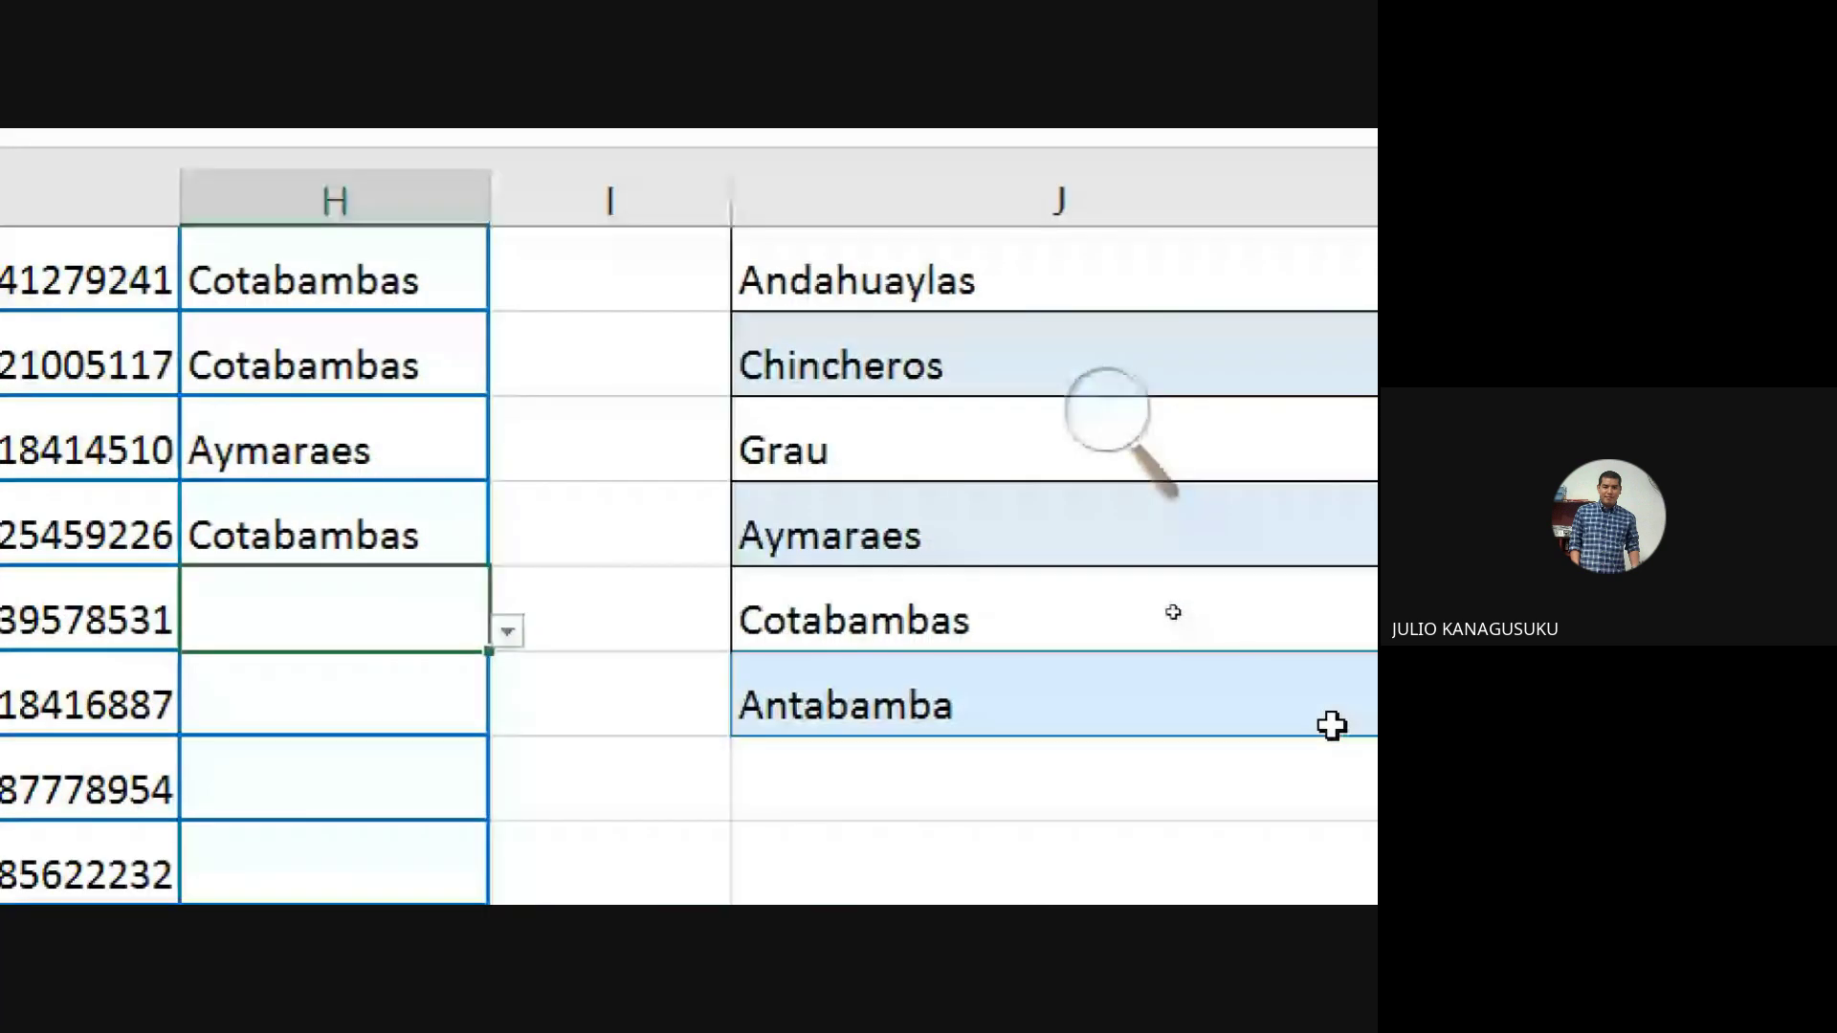
scroll(1332, 725, up, 1)
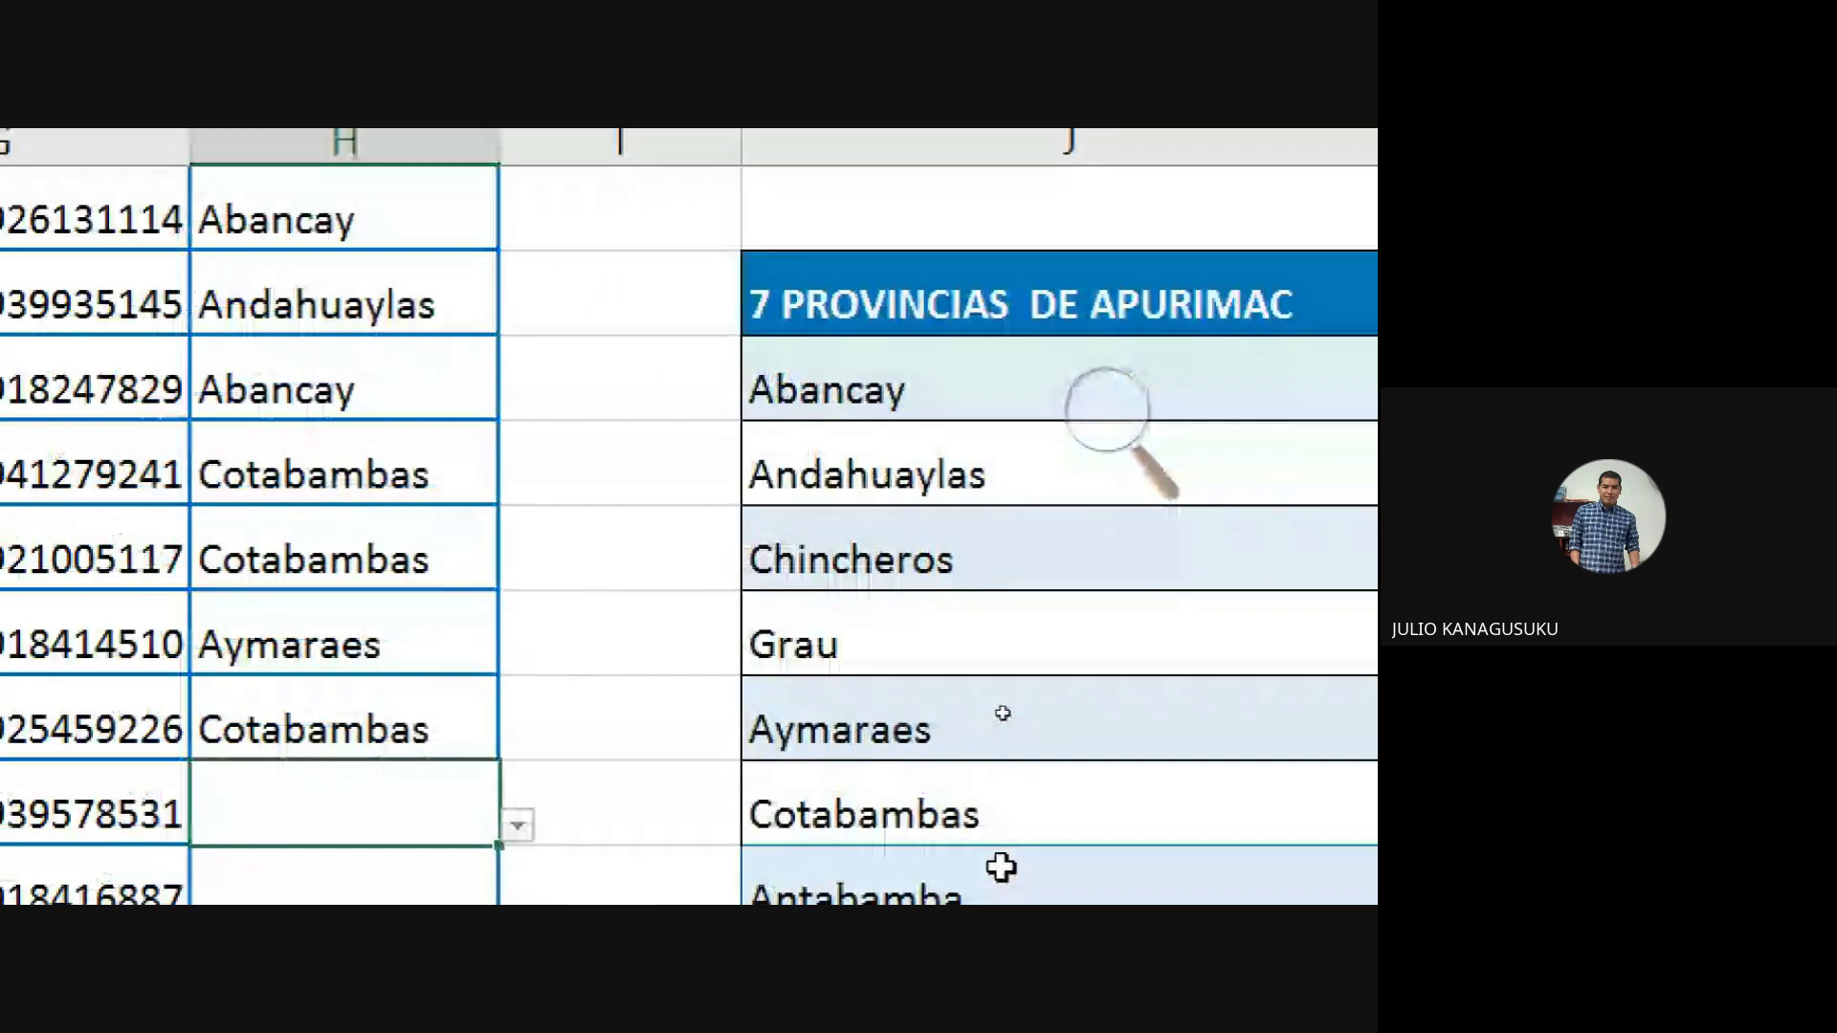
scroll(1004, 856, down, 1)
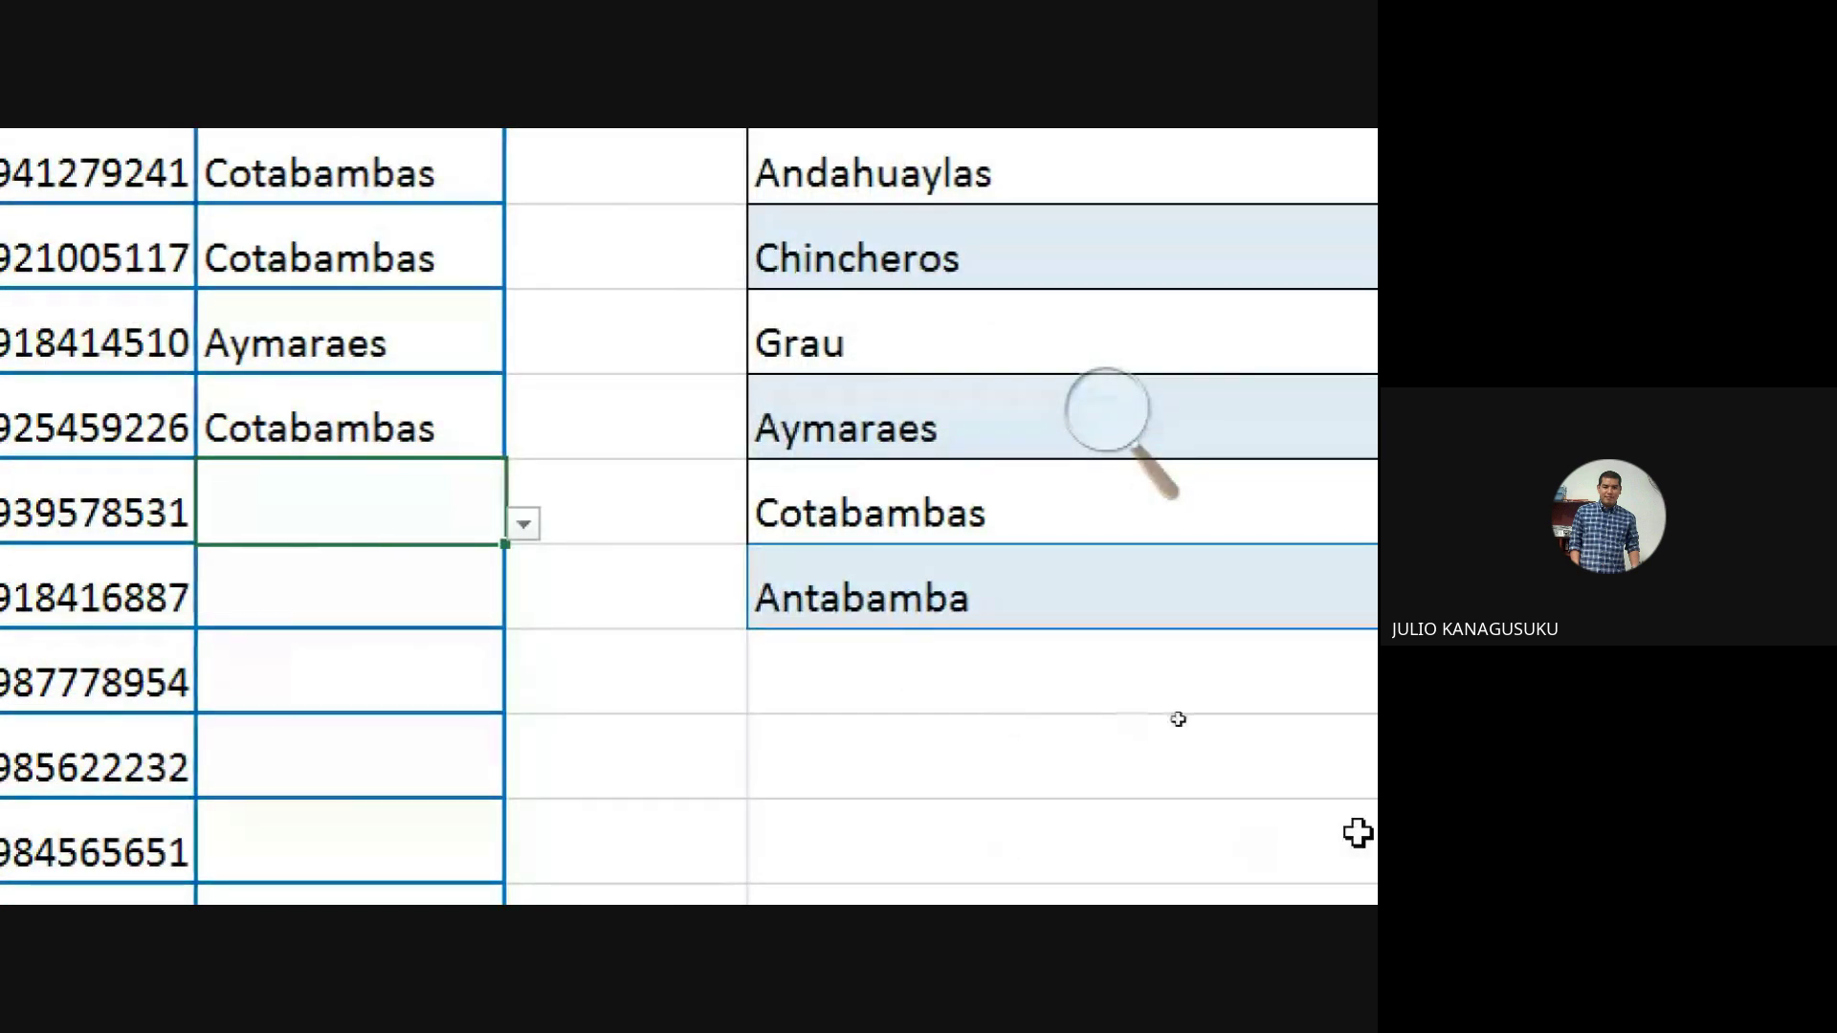
click(963, 671)
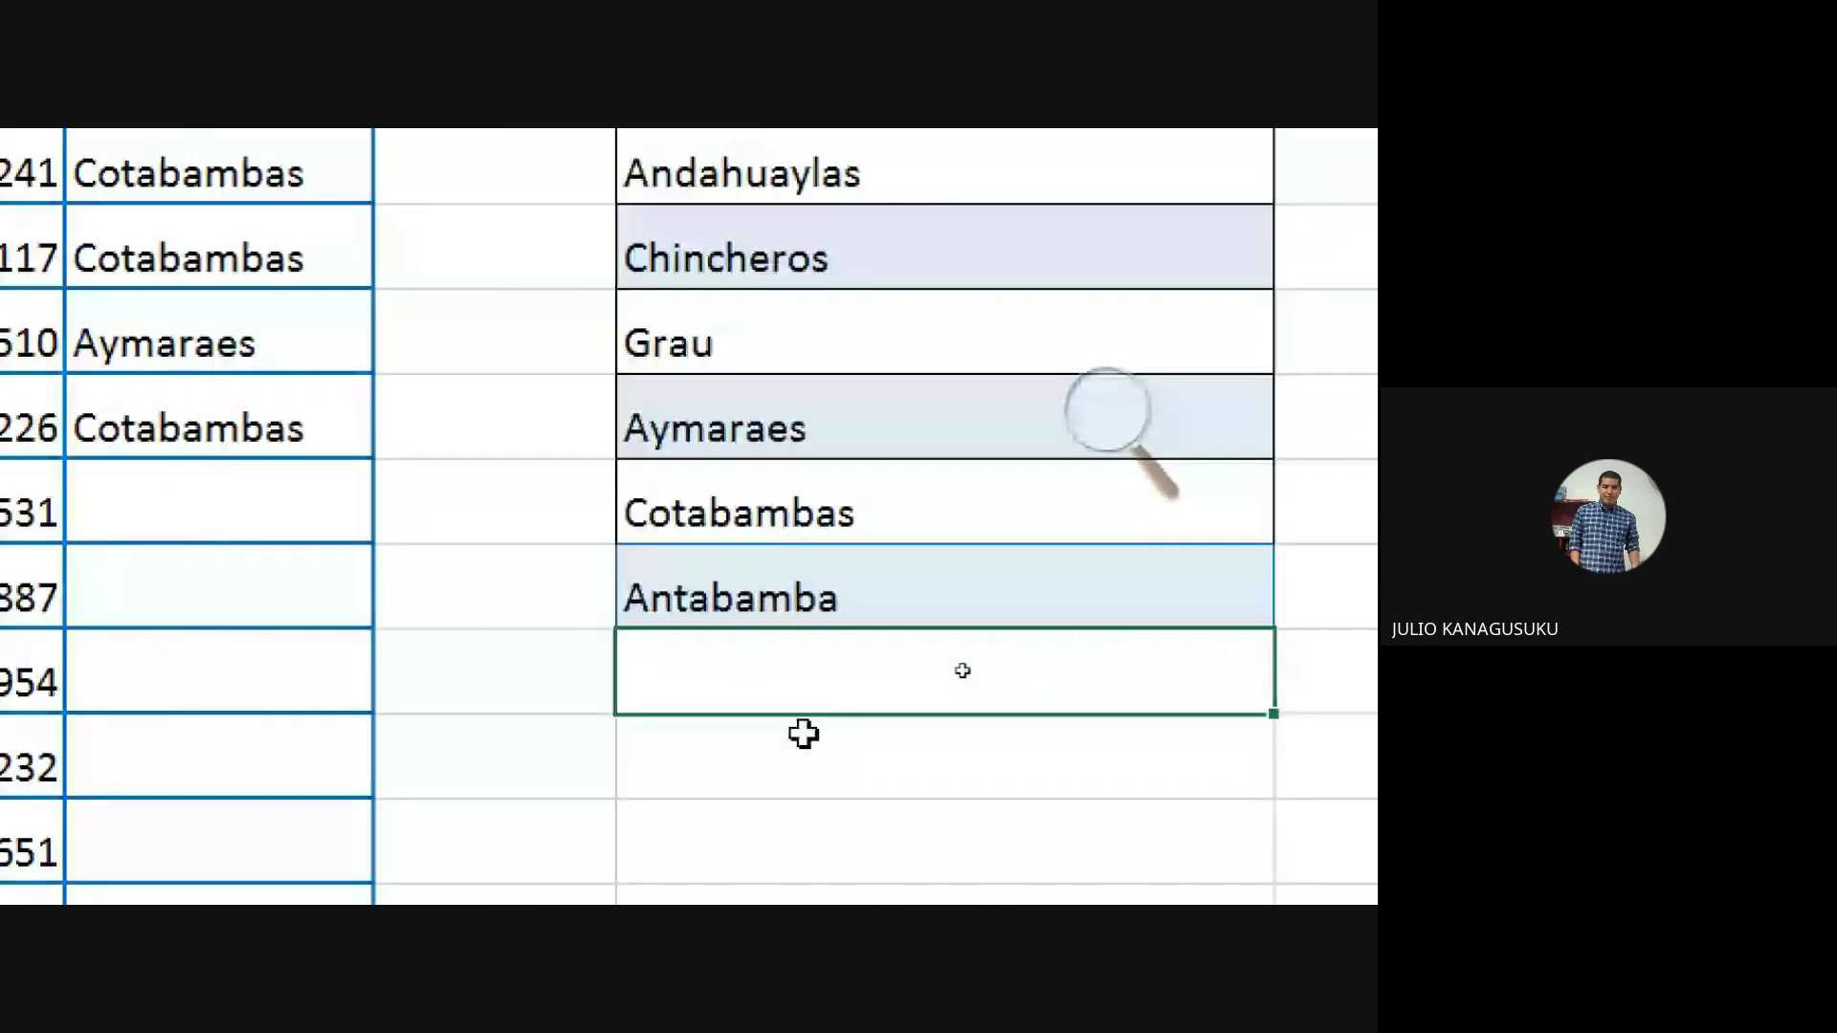
click(802, 769)
key(Return)
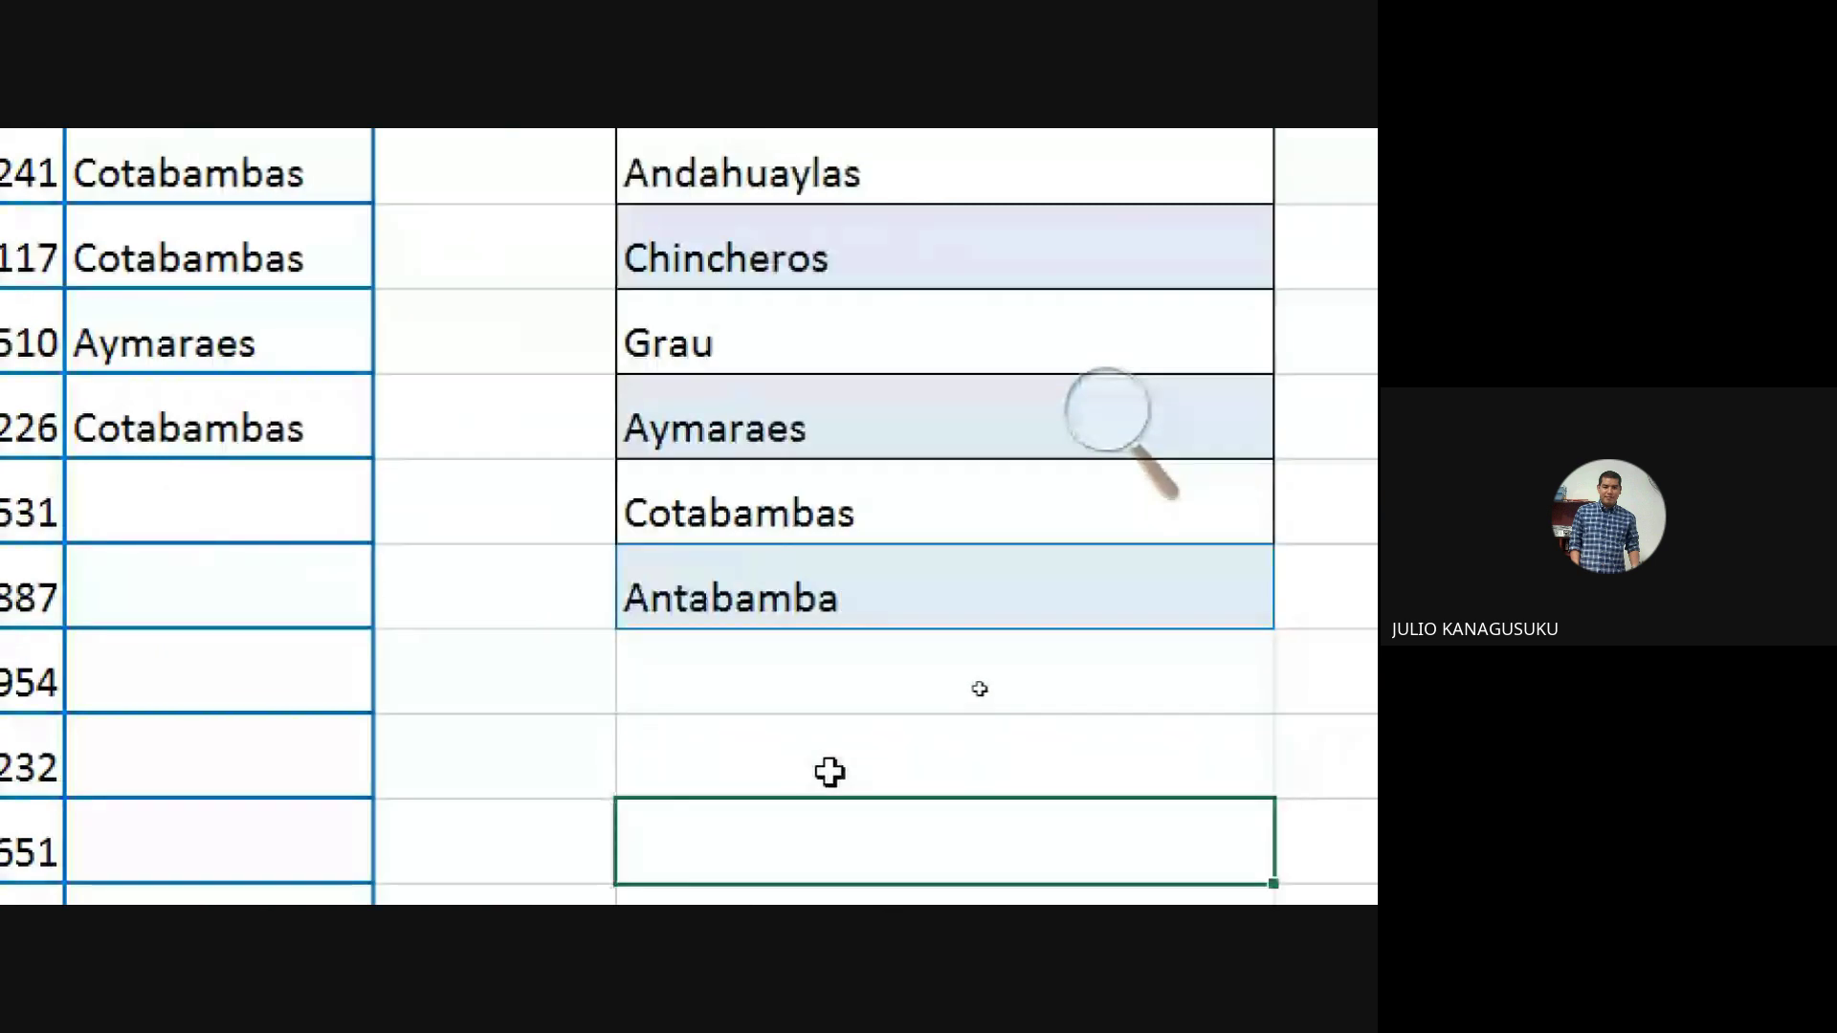
scroll(829, 771, up, 1)
scroll(828, 771, down, 1)
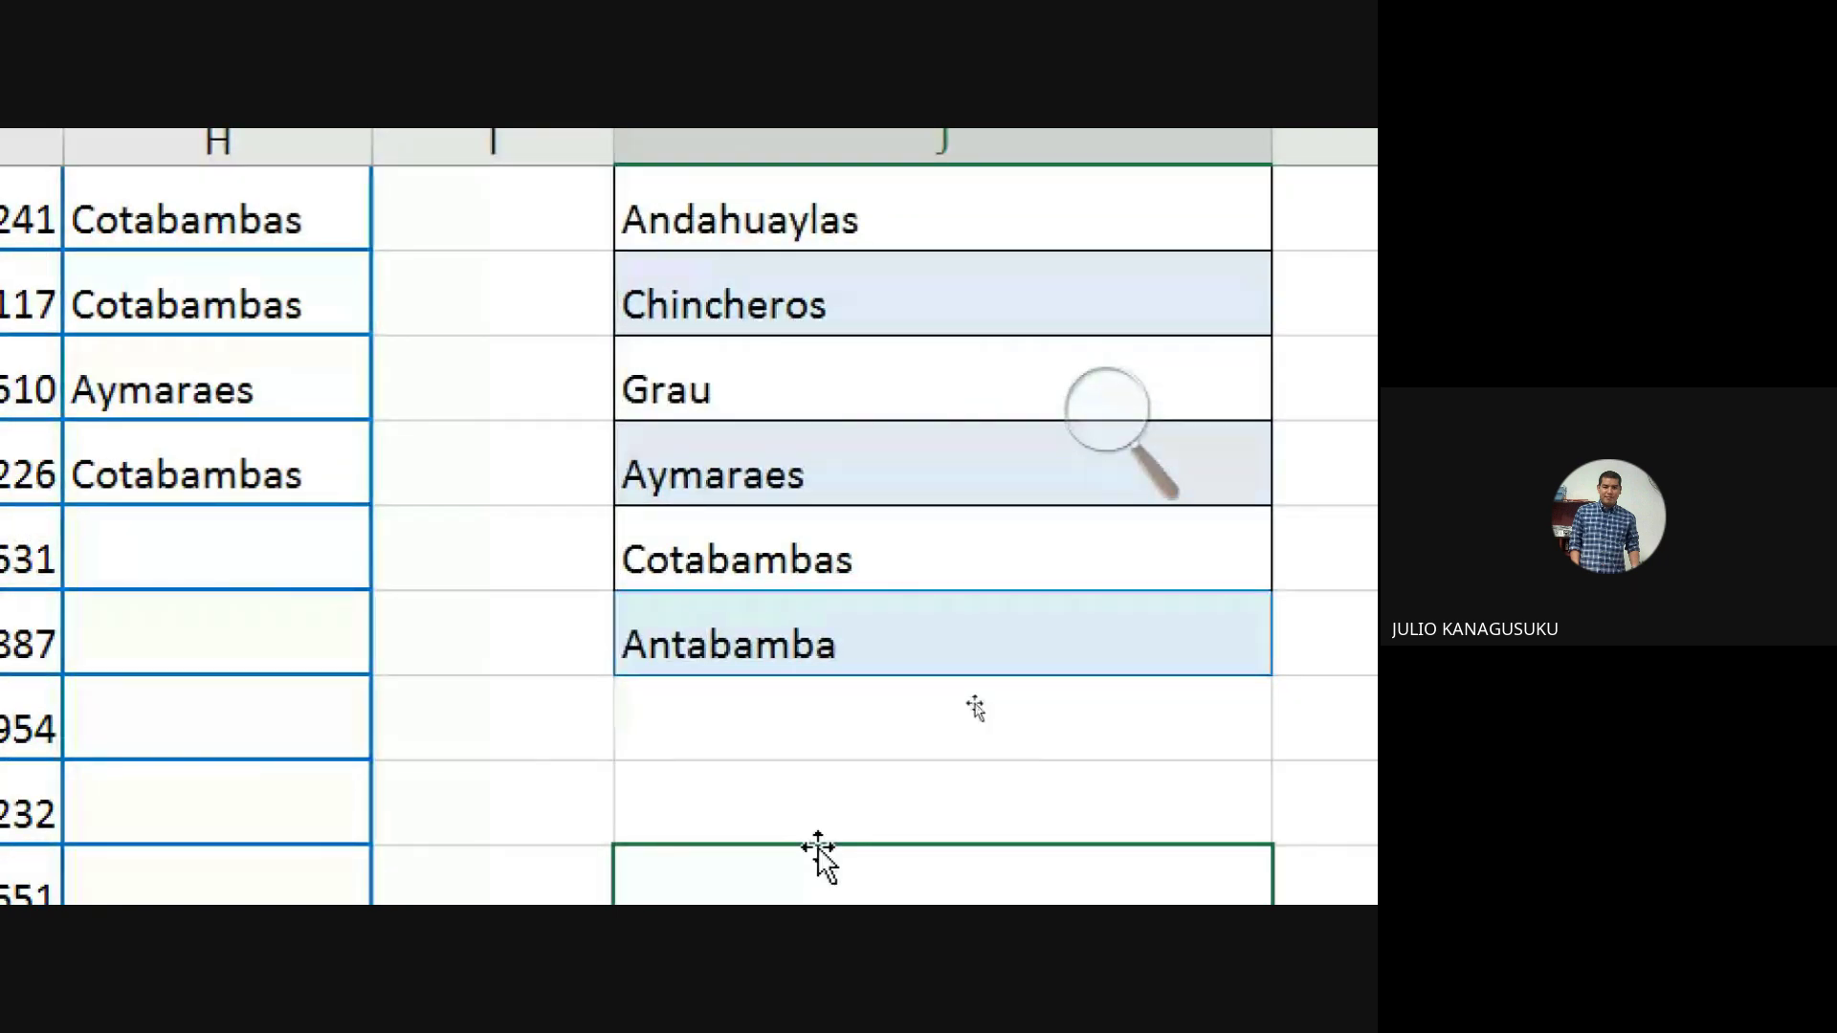
click(1091, 433)
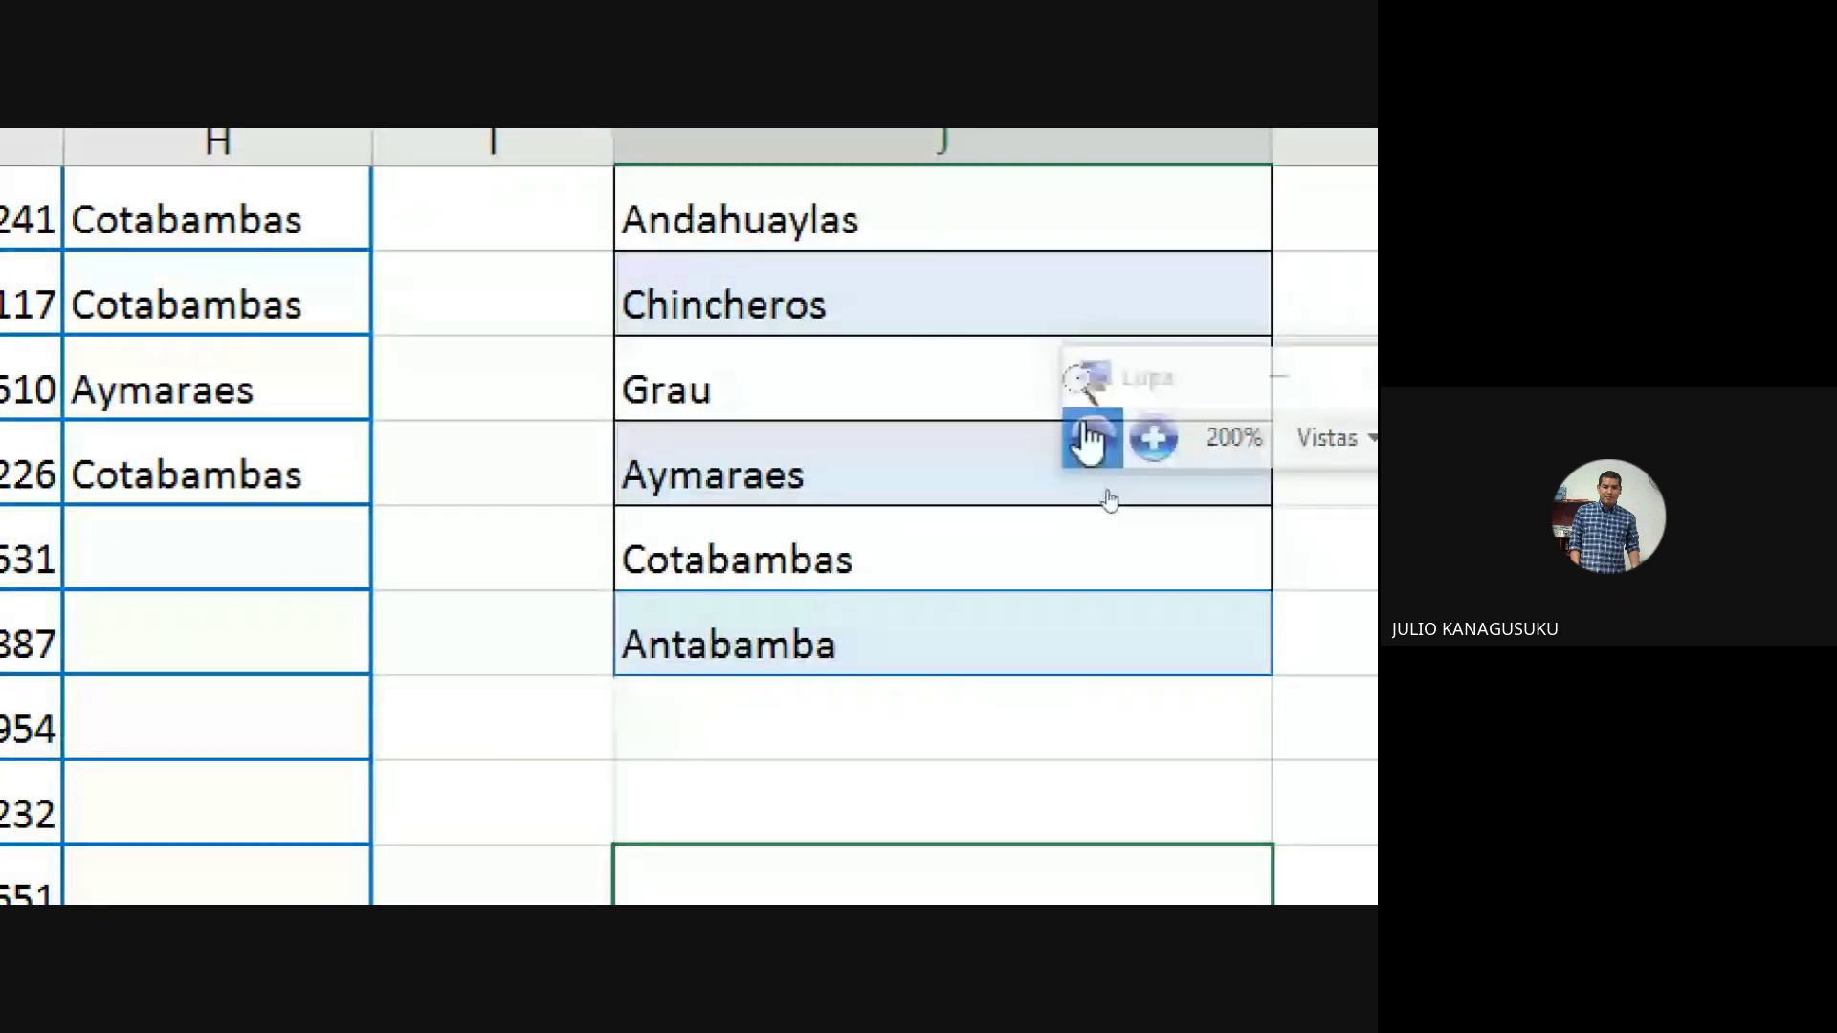
click(1091, 438)
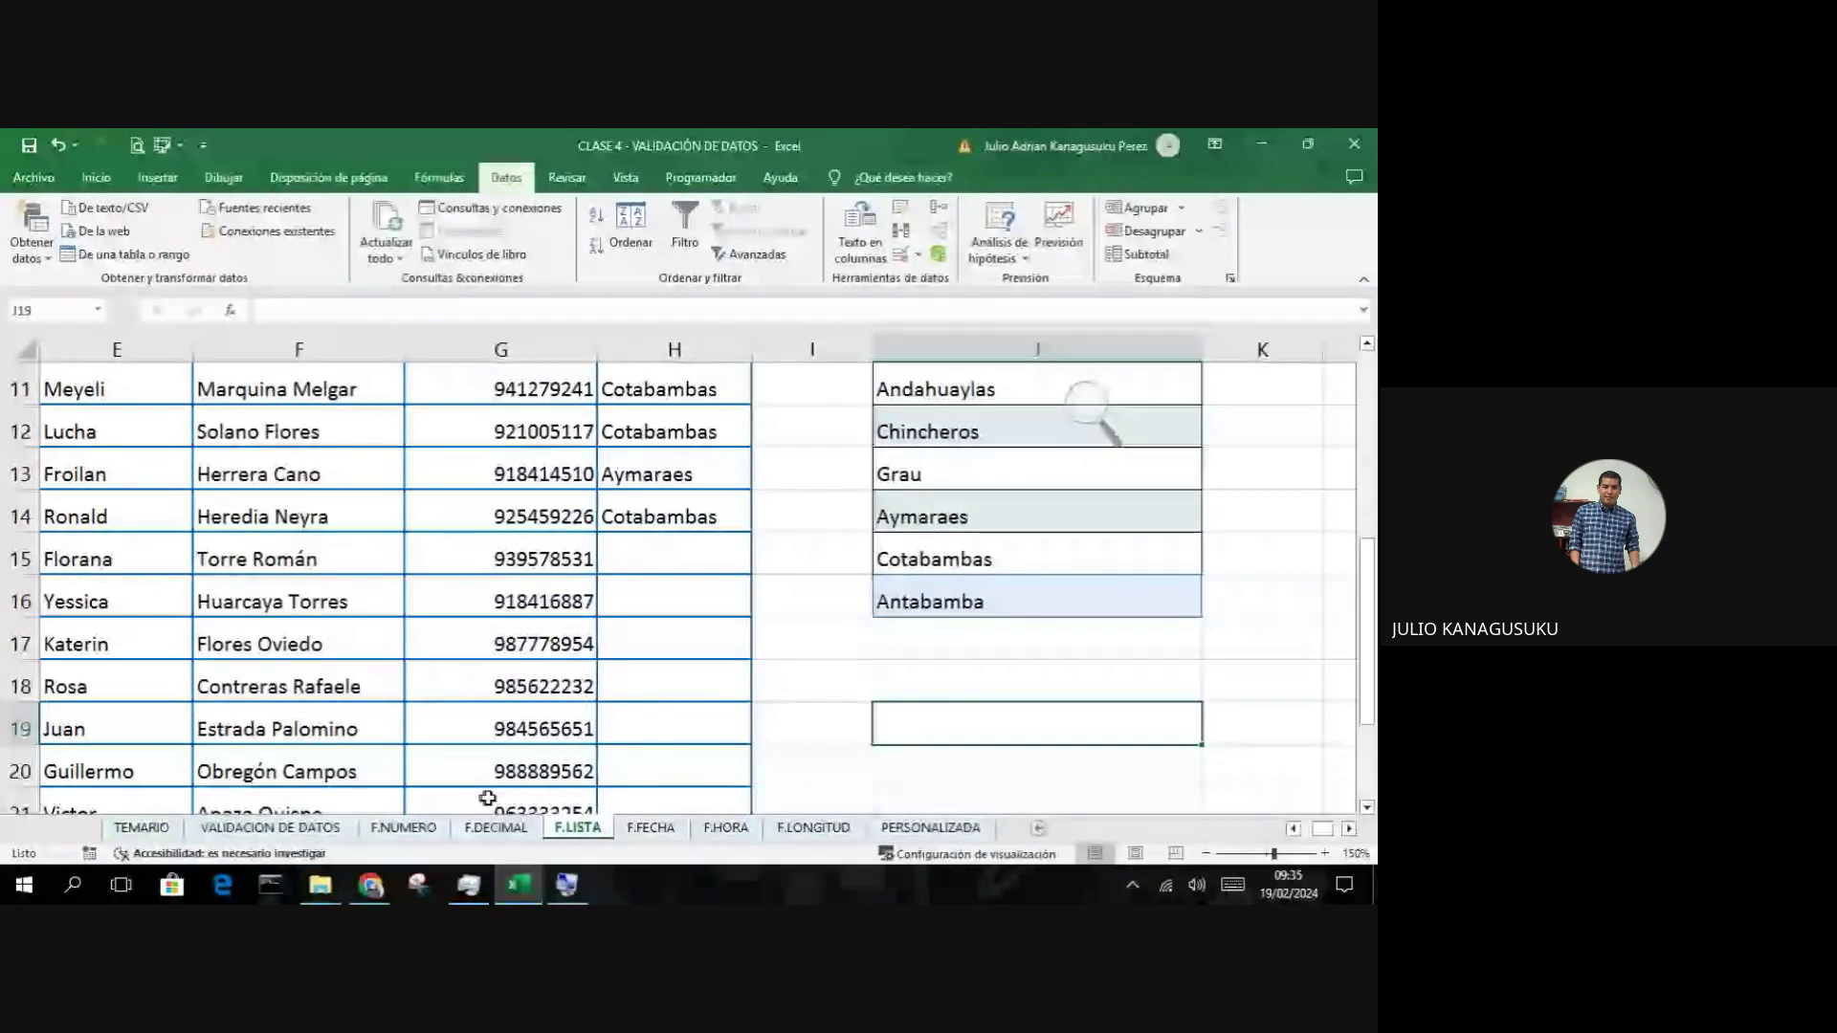
Step: In File Explorer, go from CLASE 4 up to EXCEL INTERMEDIO, into CLASE 2, and open CLASE 2-EXCEL INTERMEDIO ITEC
click(318, 886)
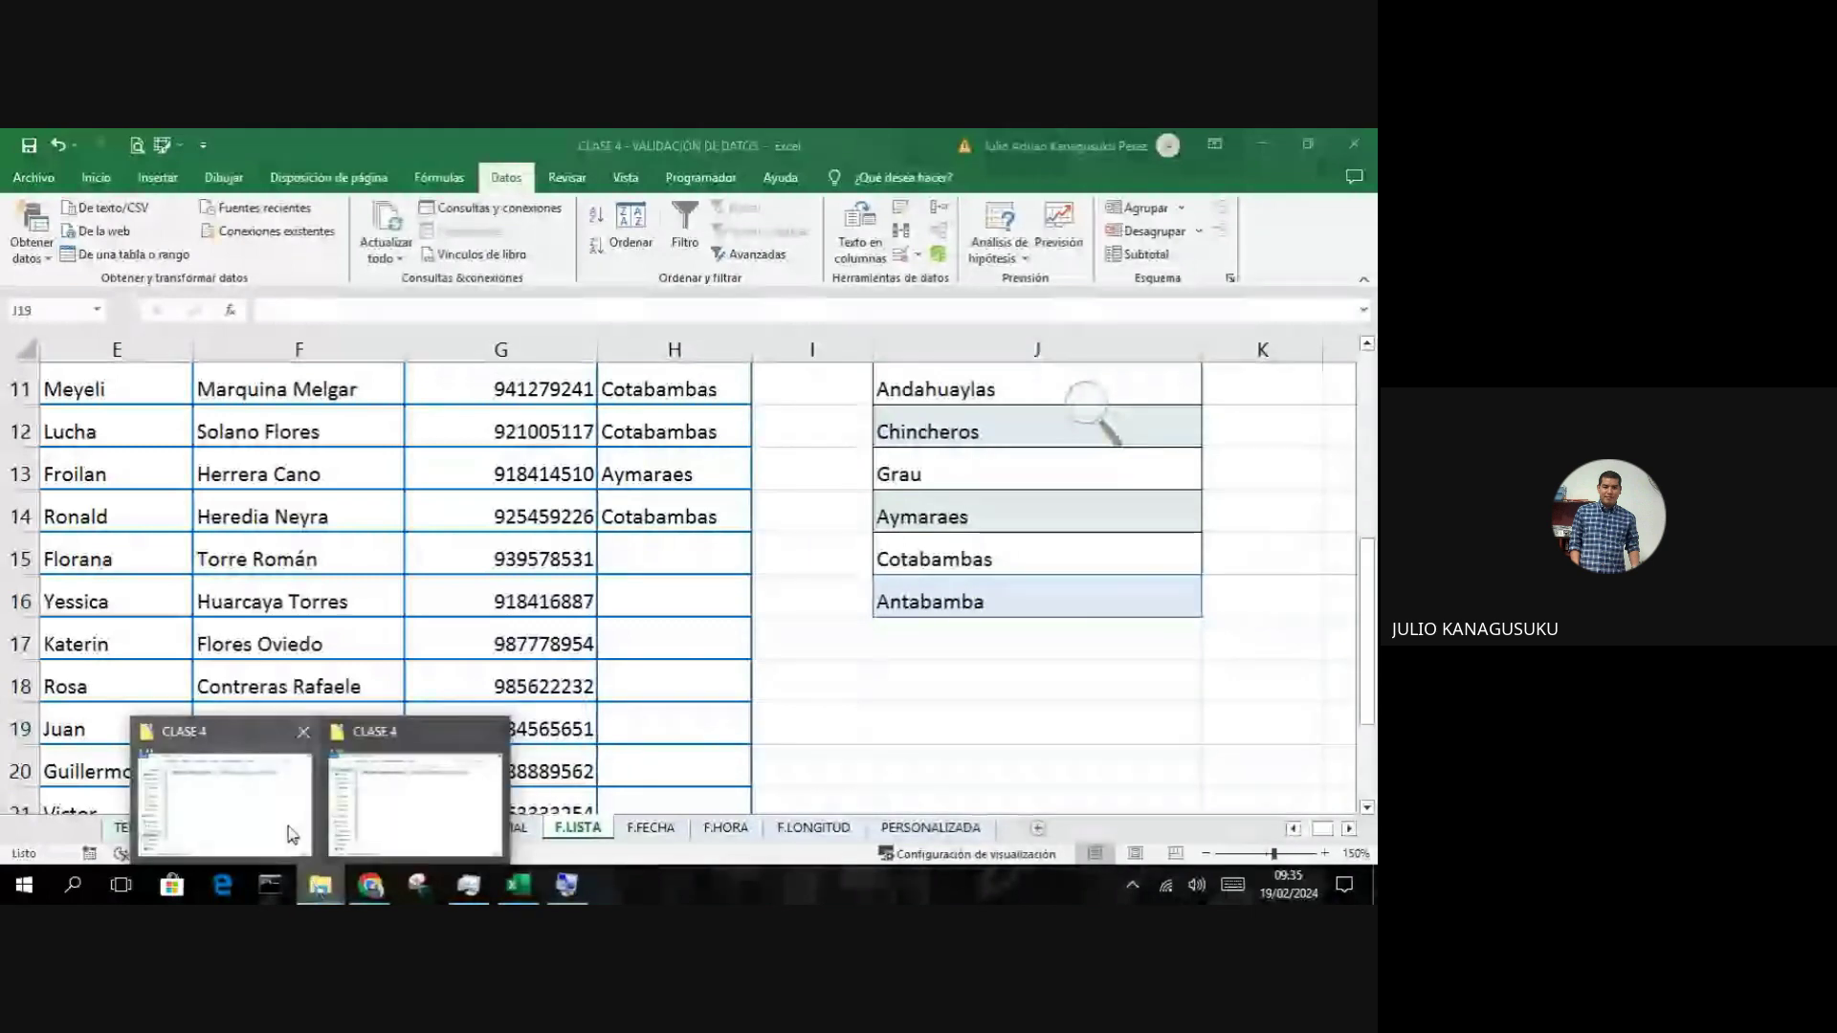
mouse_move(415, 792)
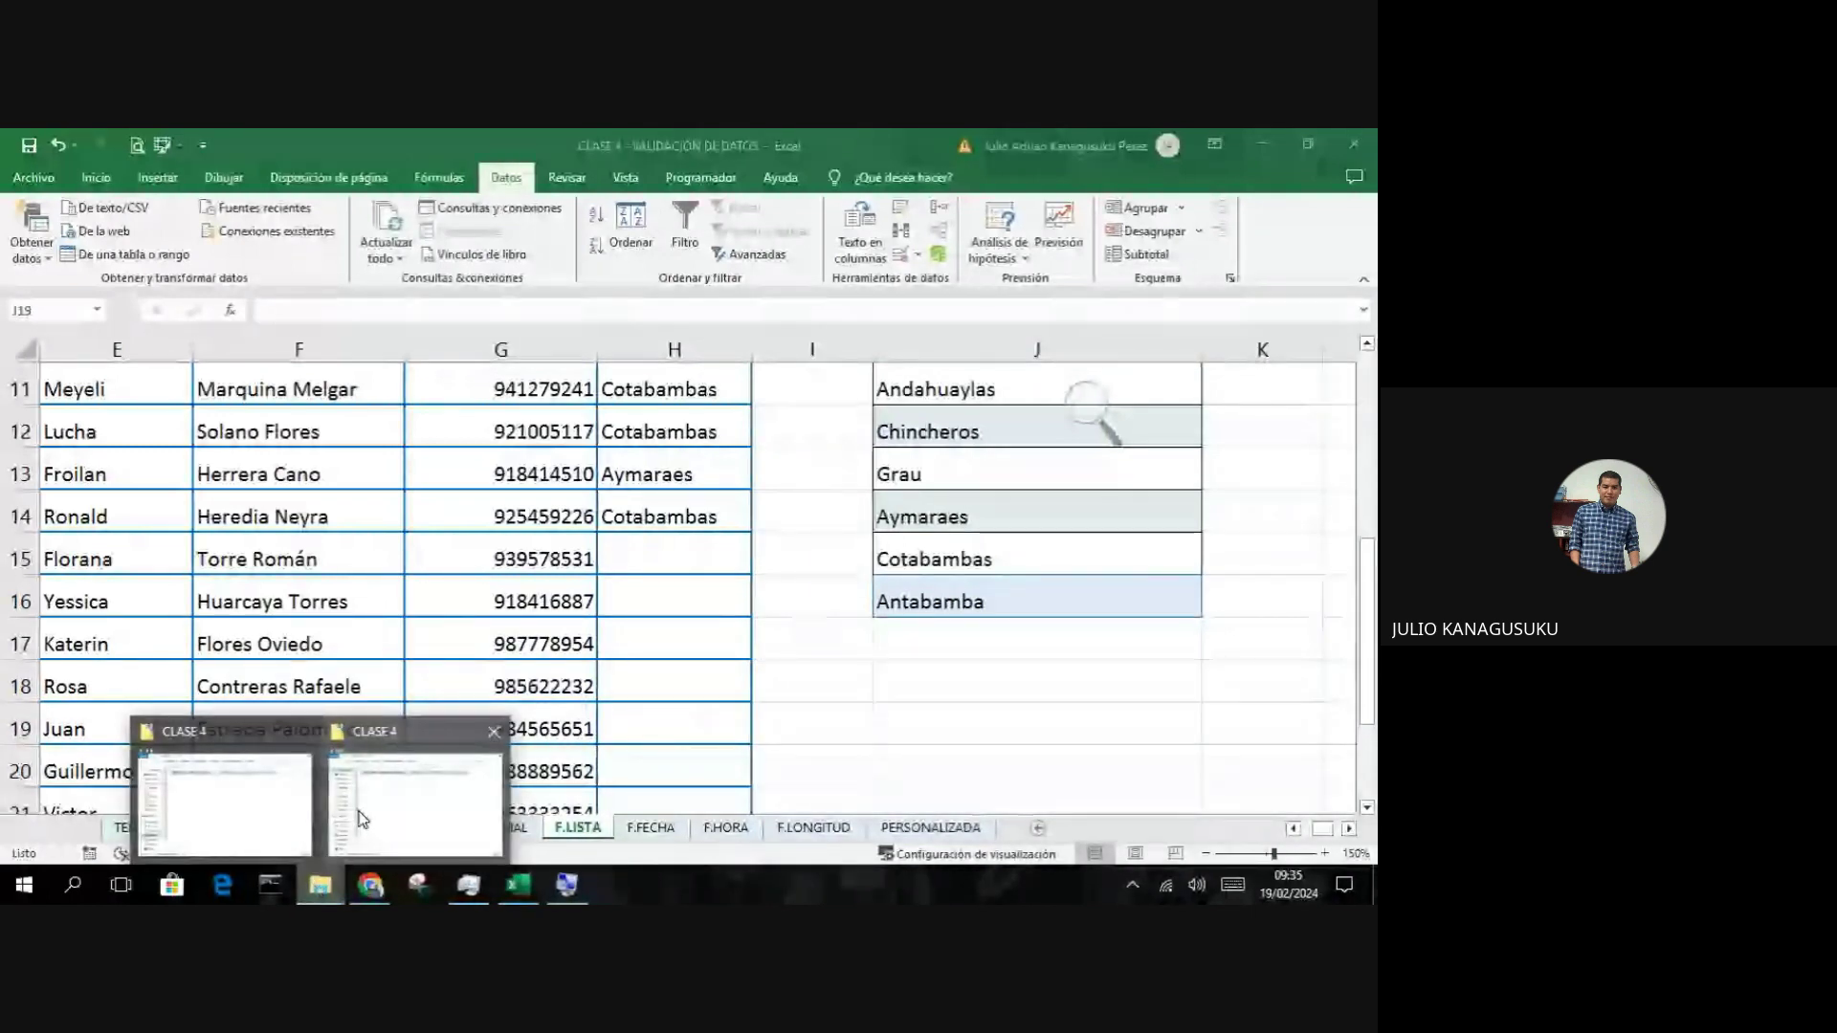
click(362, 818)
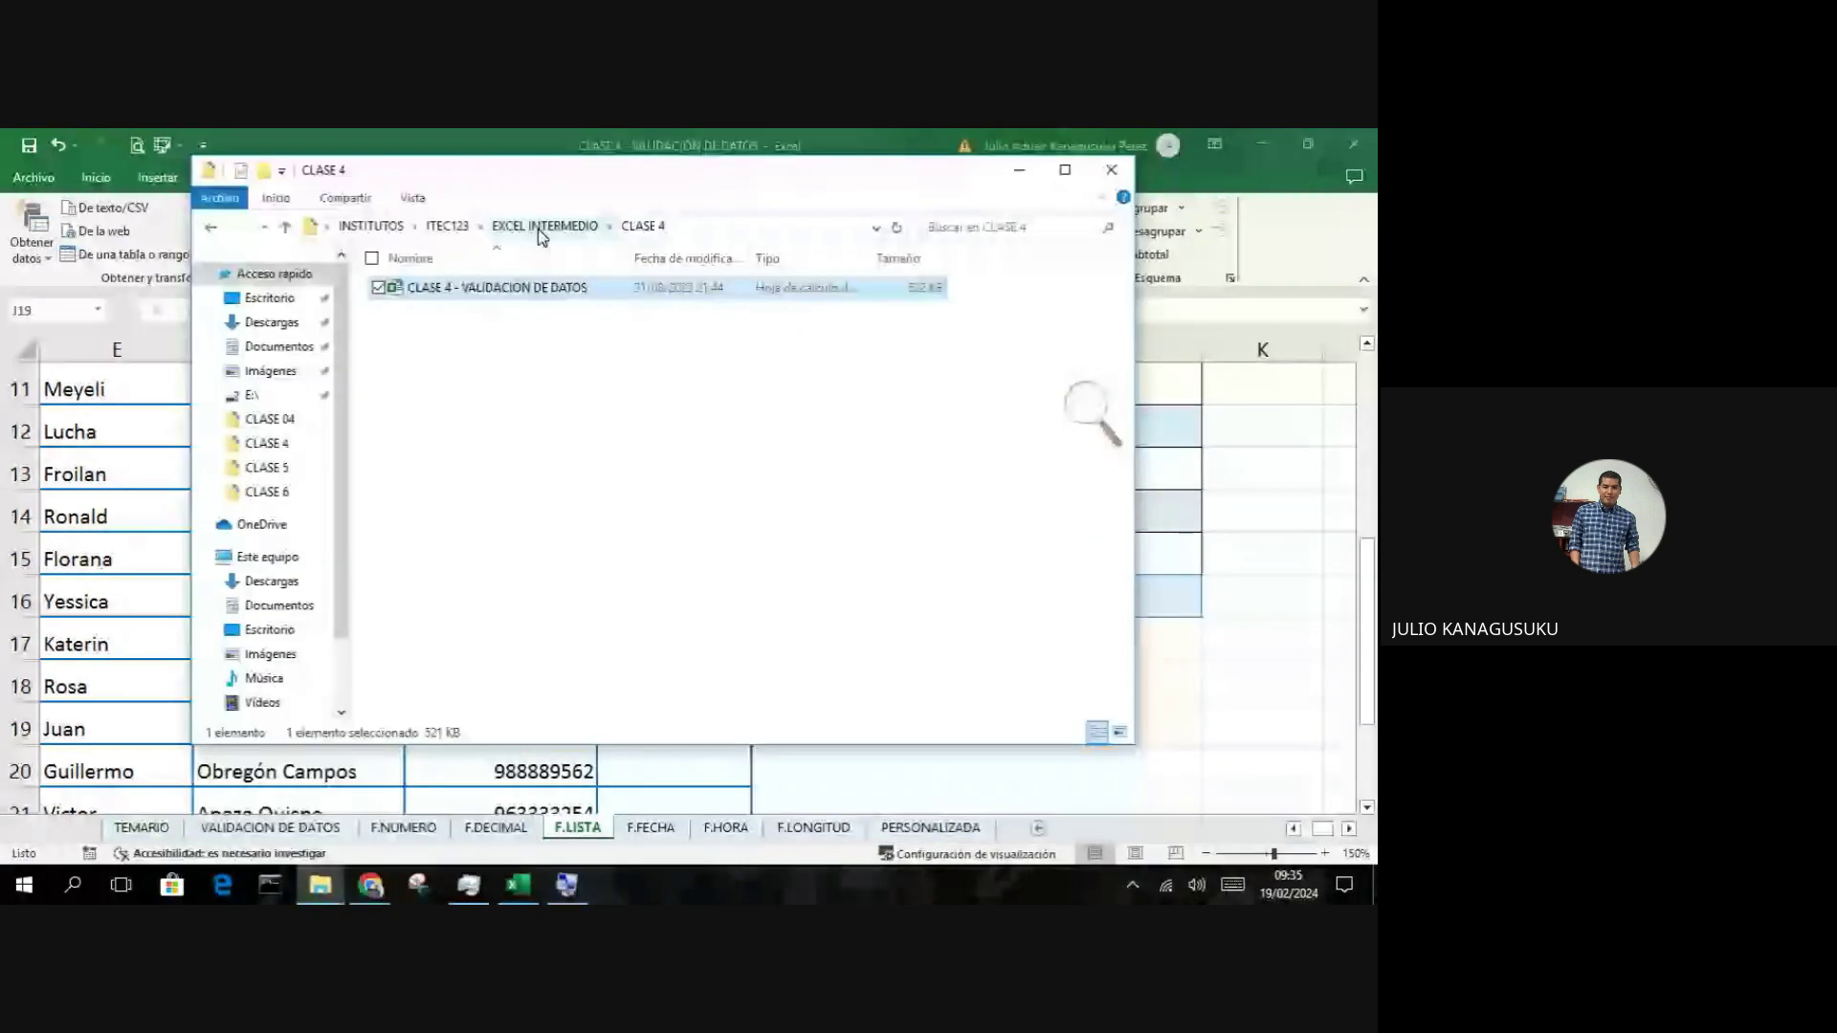
click(541, 228)
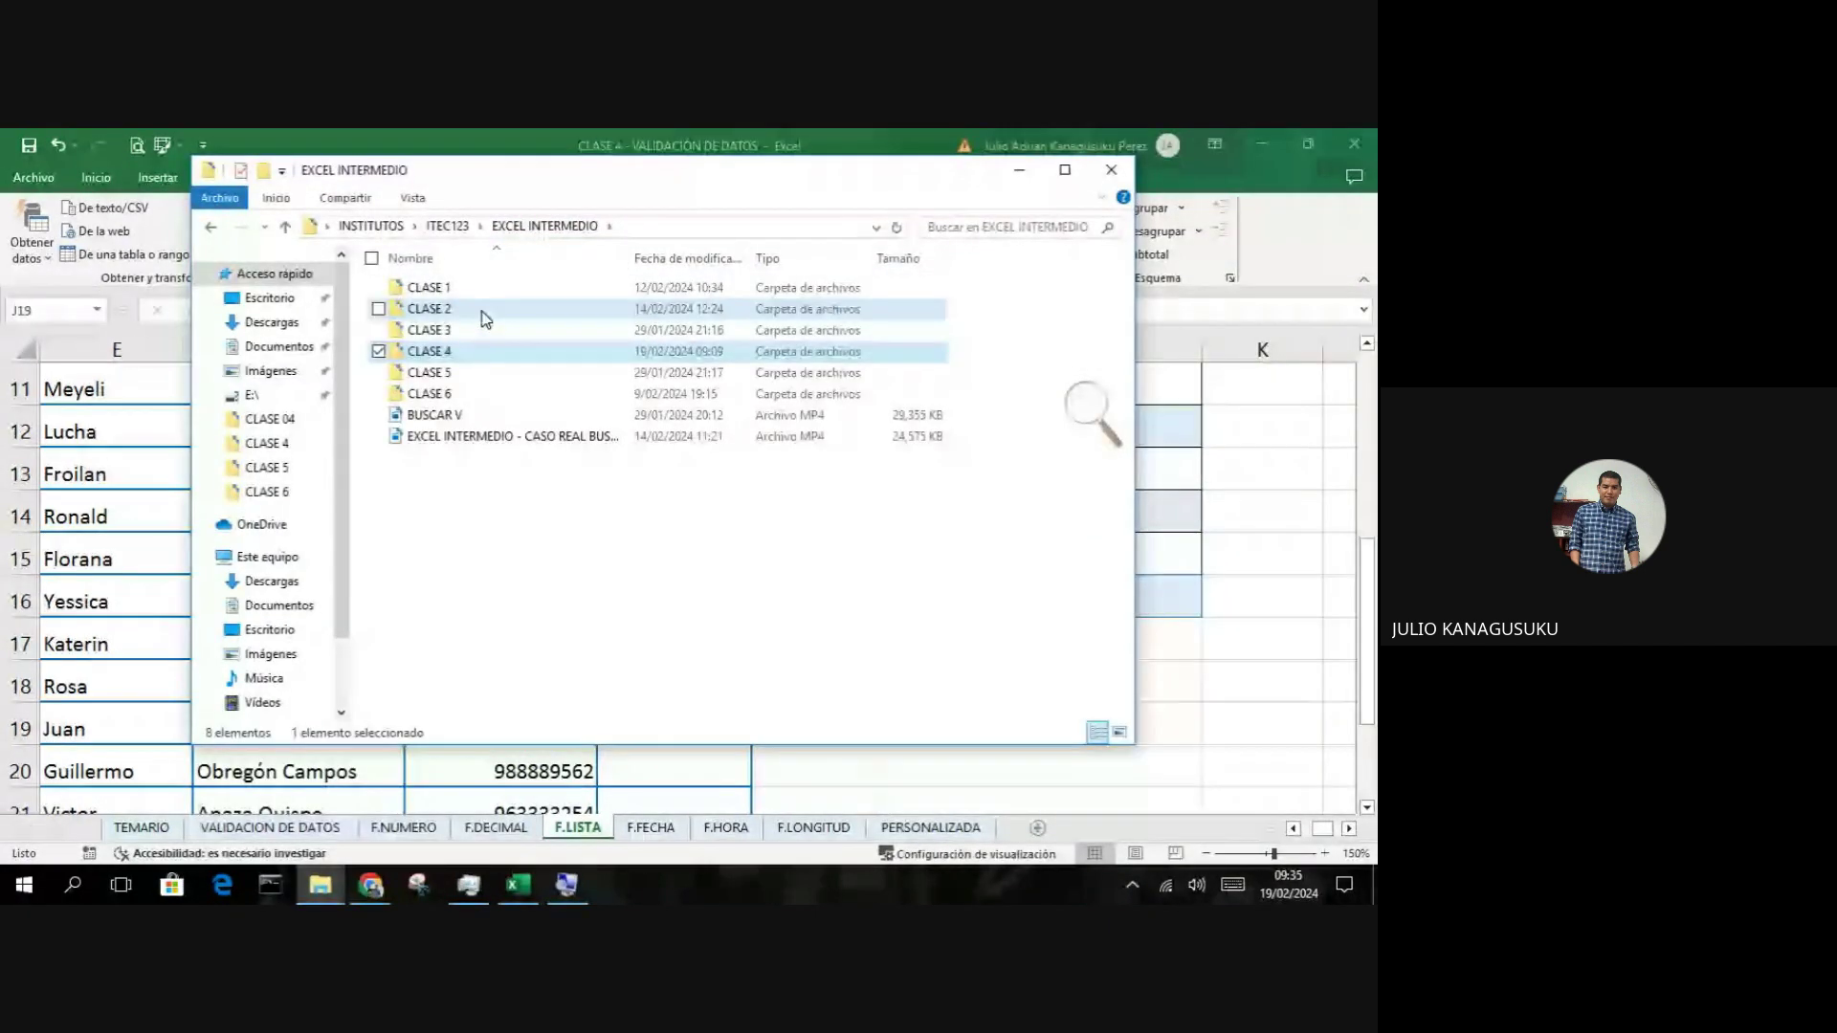
double_click(486, 319)
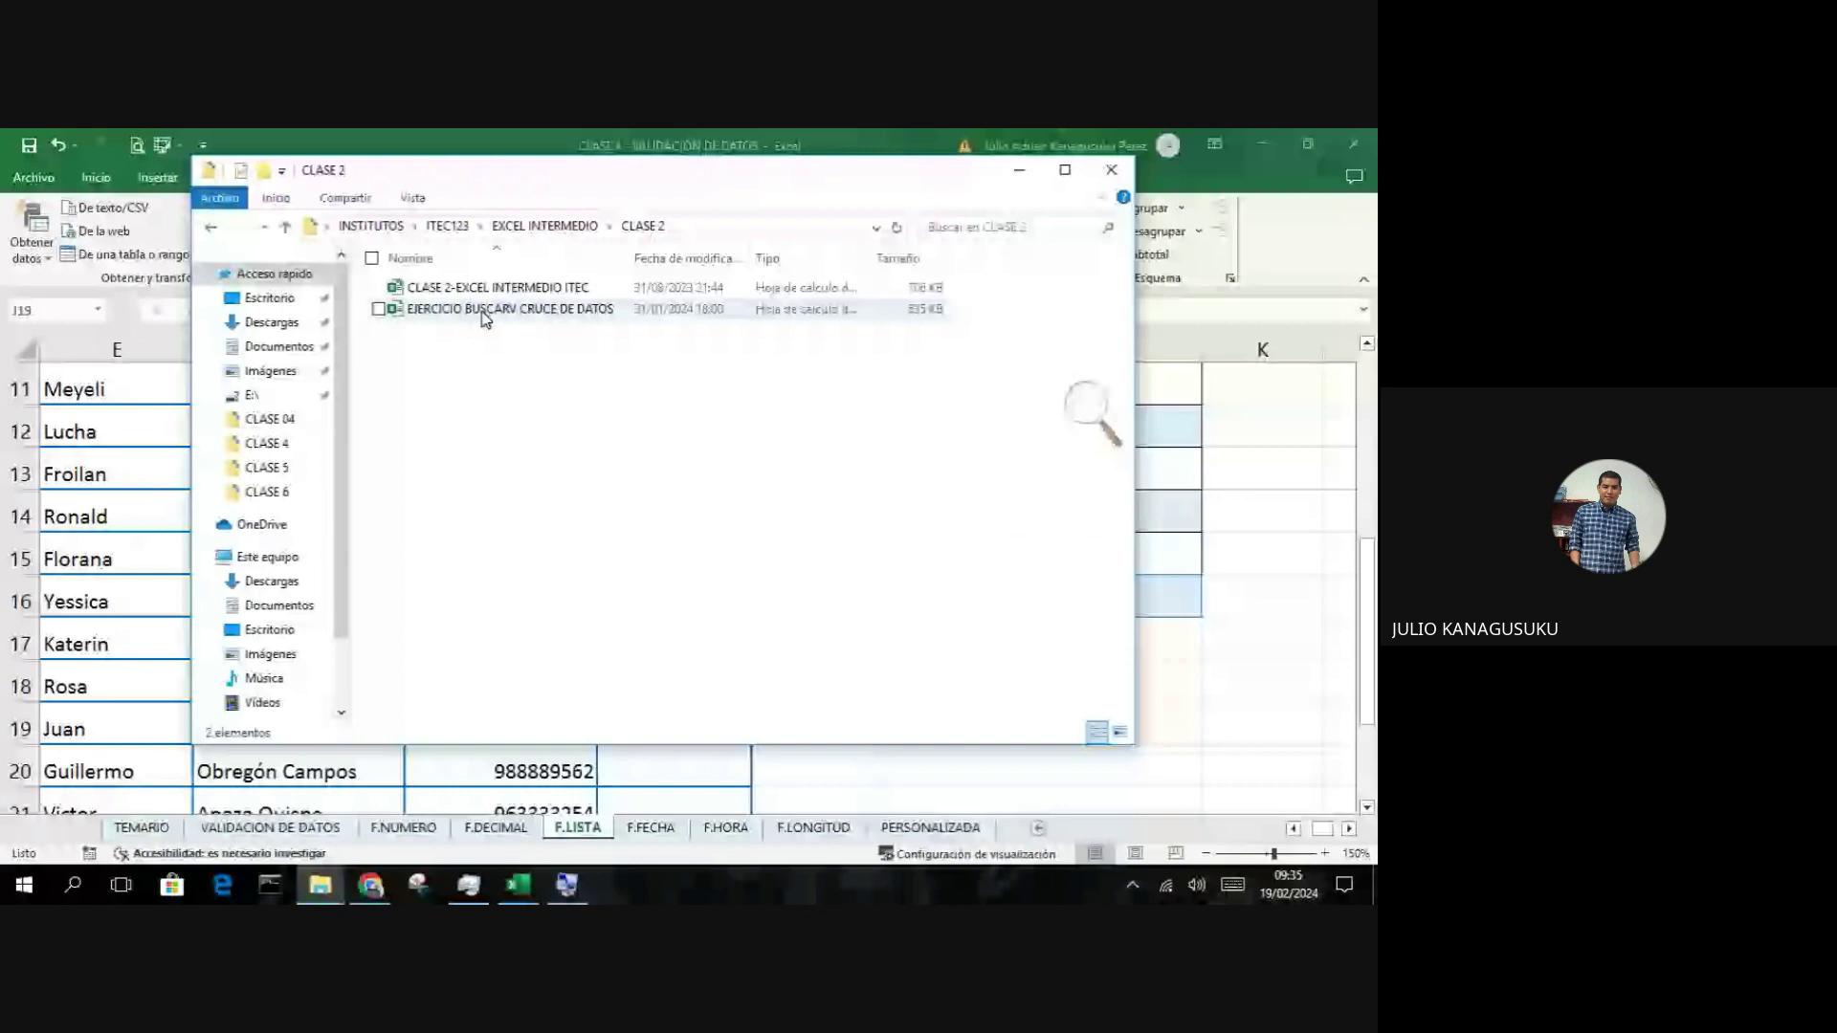
click(495, 288)
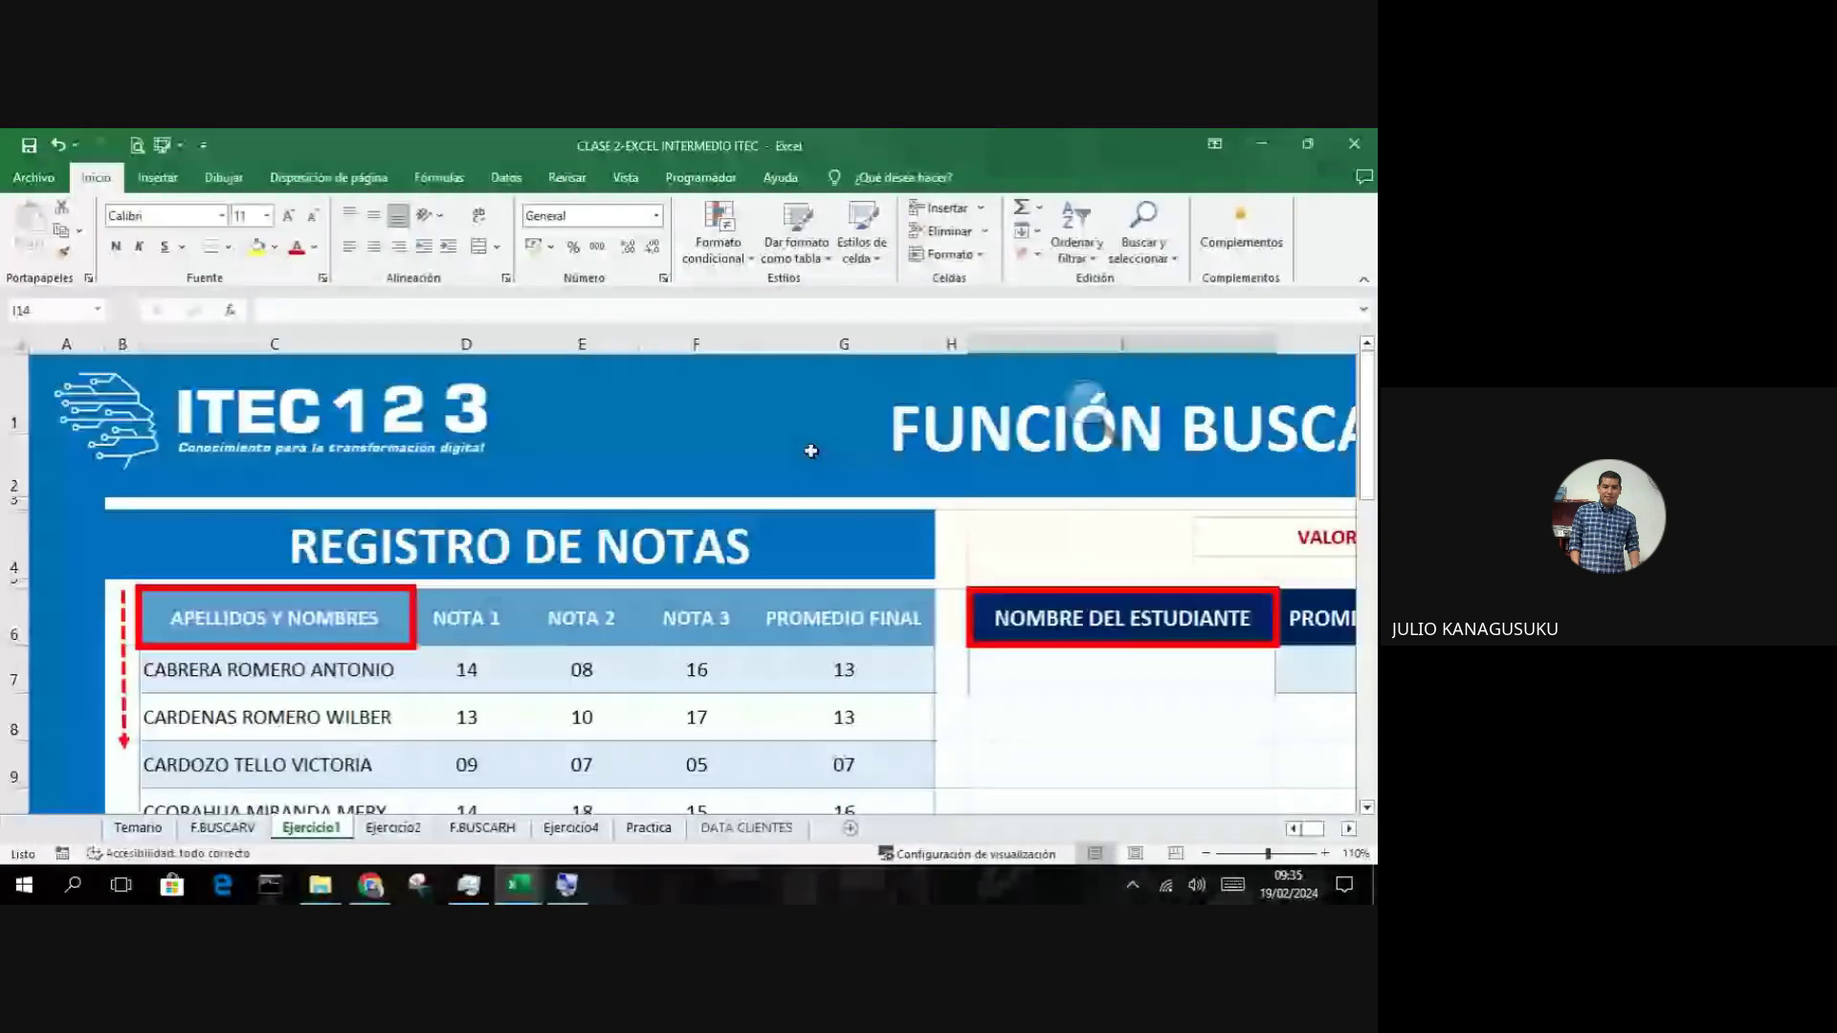
scroll(812, 451, down, 1)
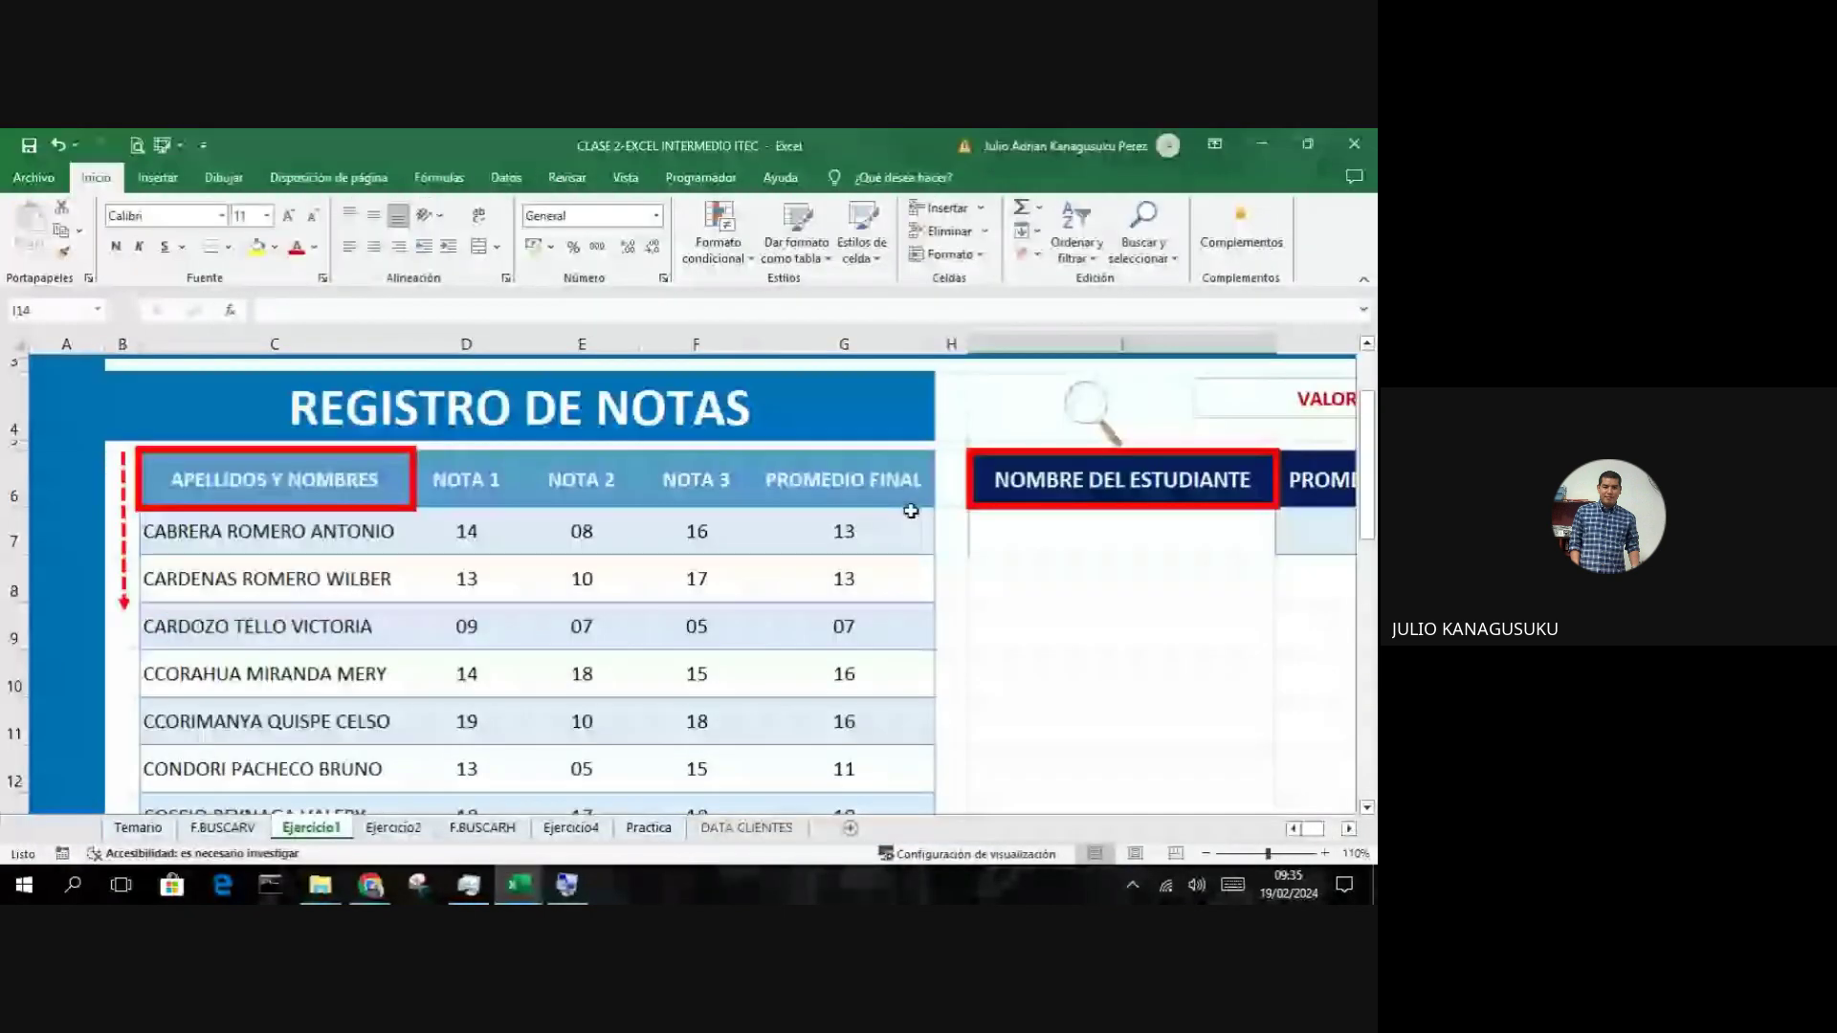
scroll(911, 511, down, 1)
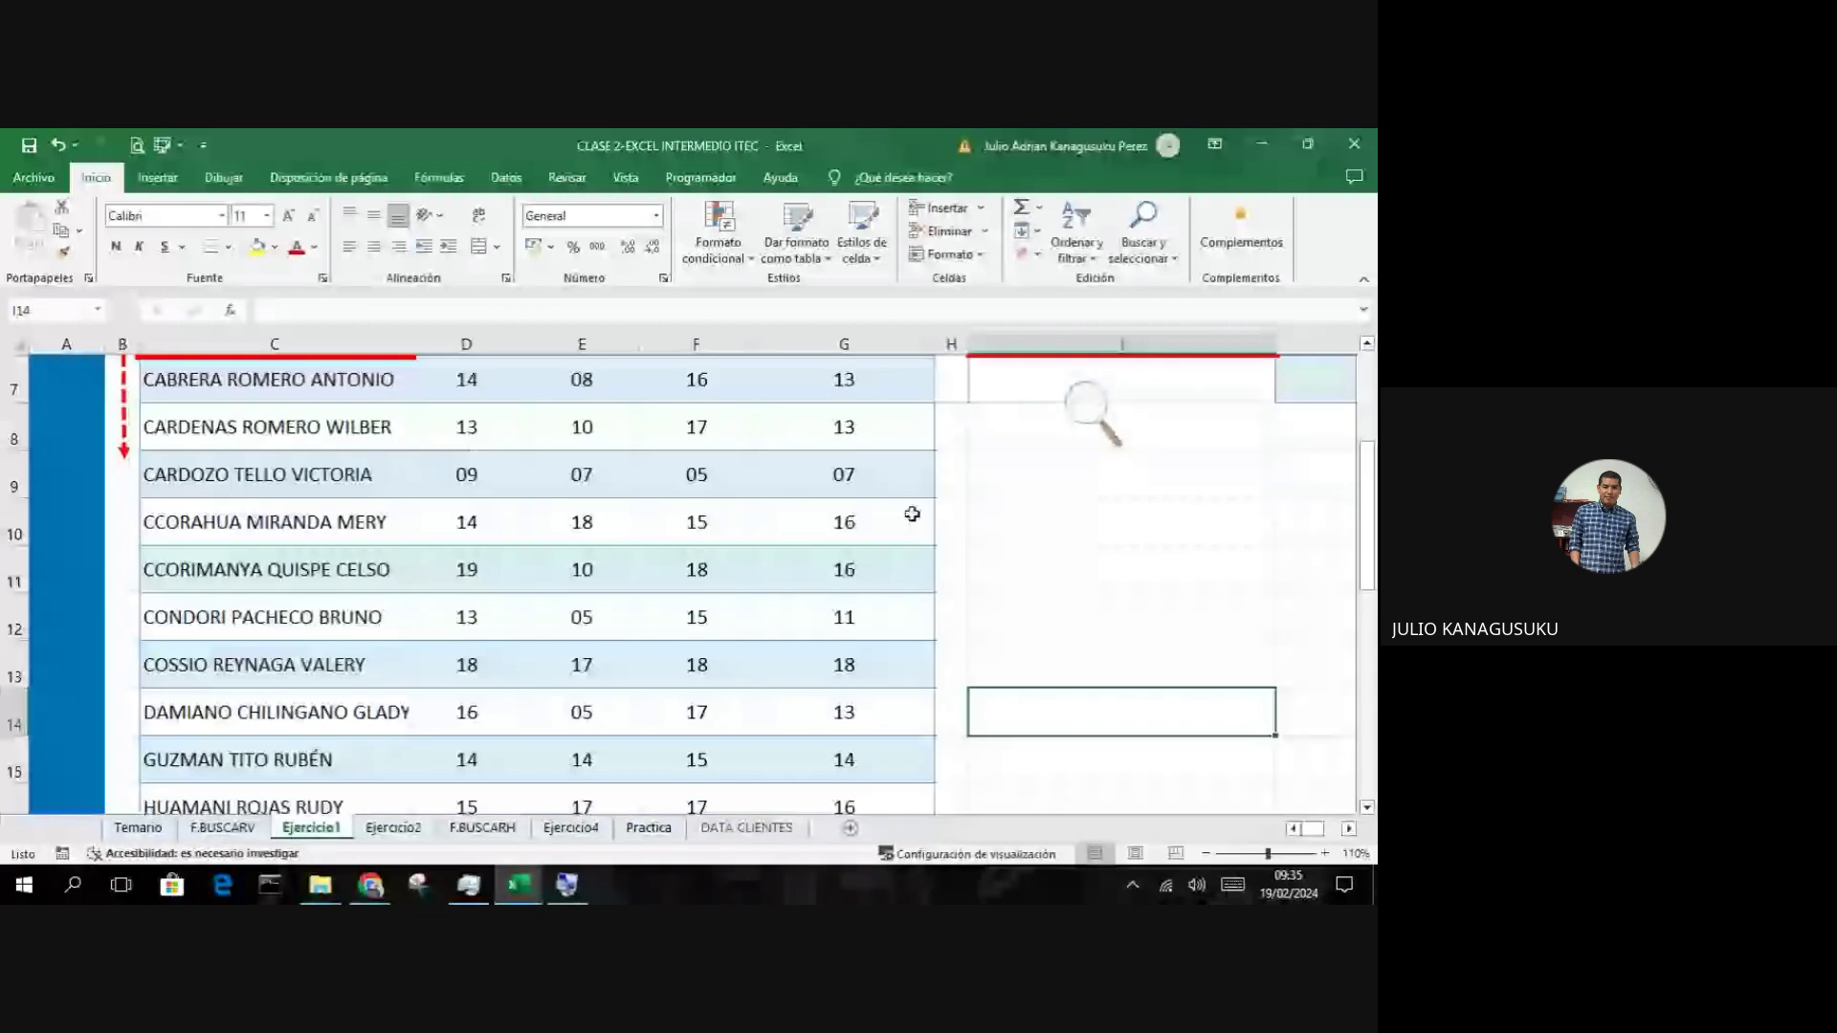
scroll(910, 514, up, 1)
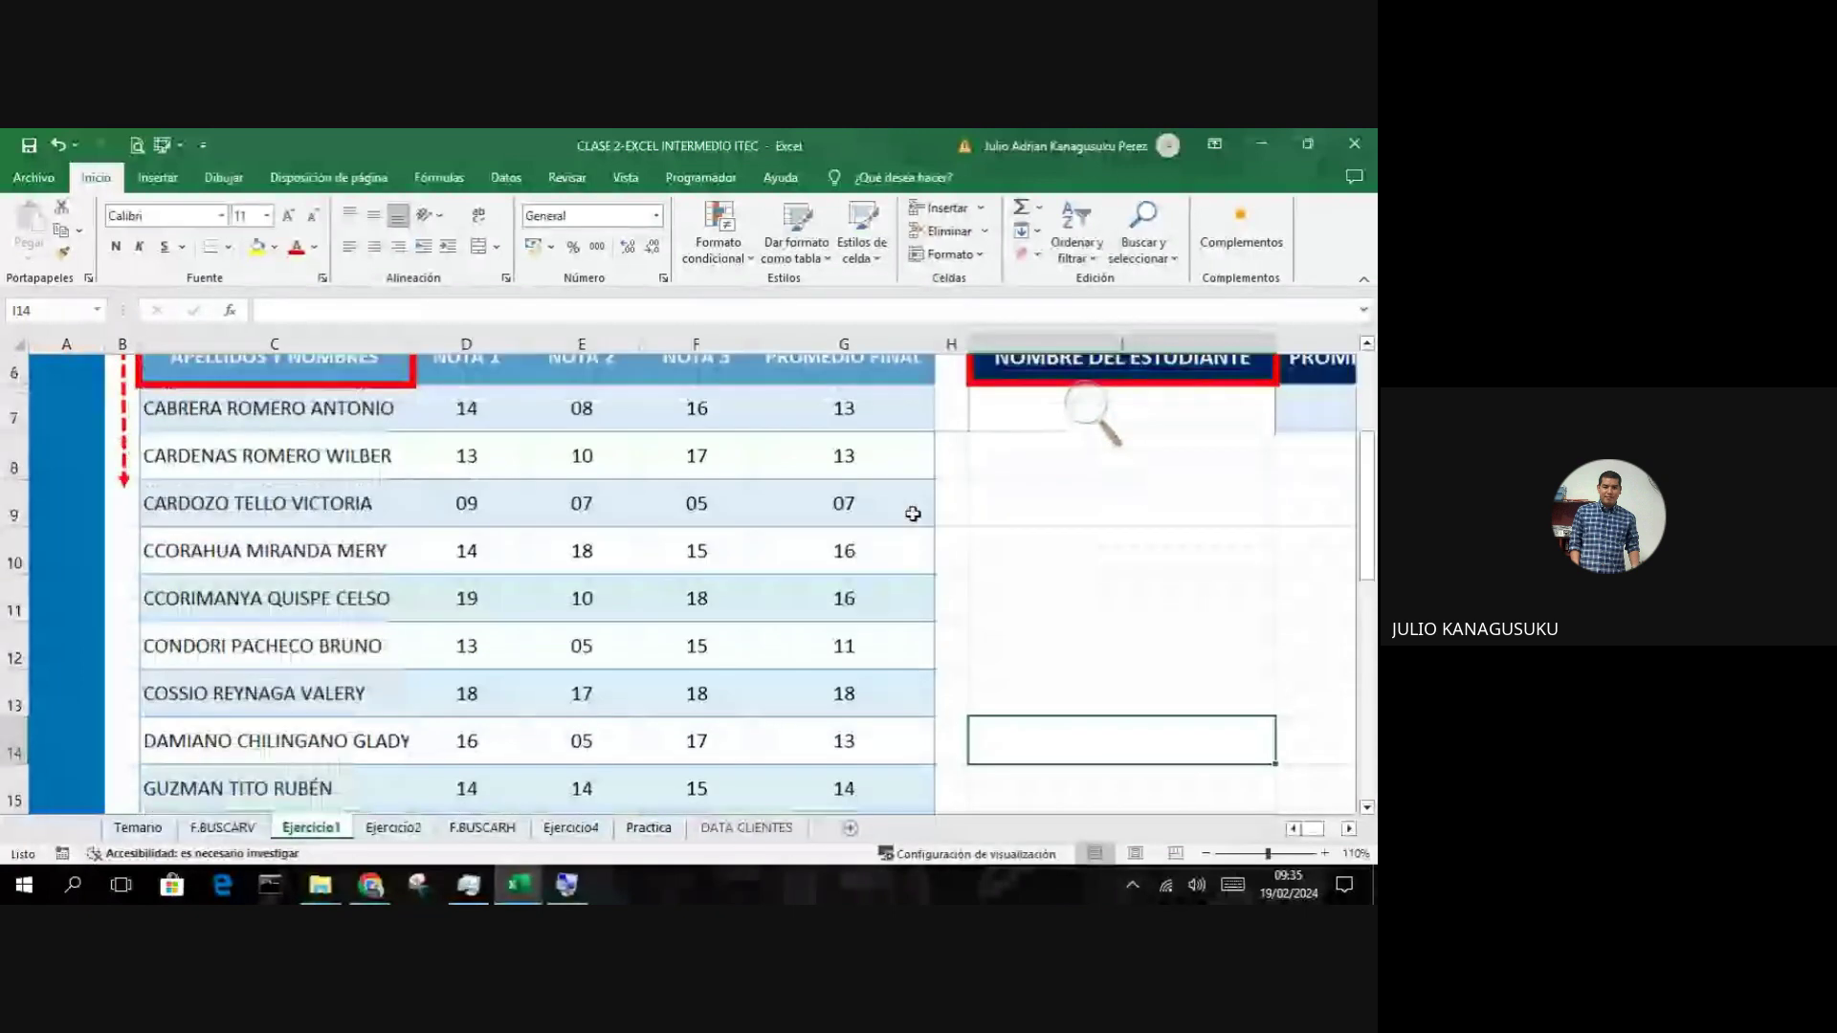
scroll(913, 514, up, 1)
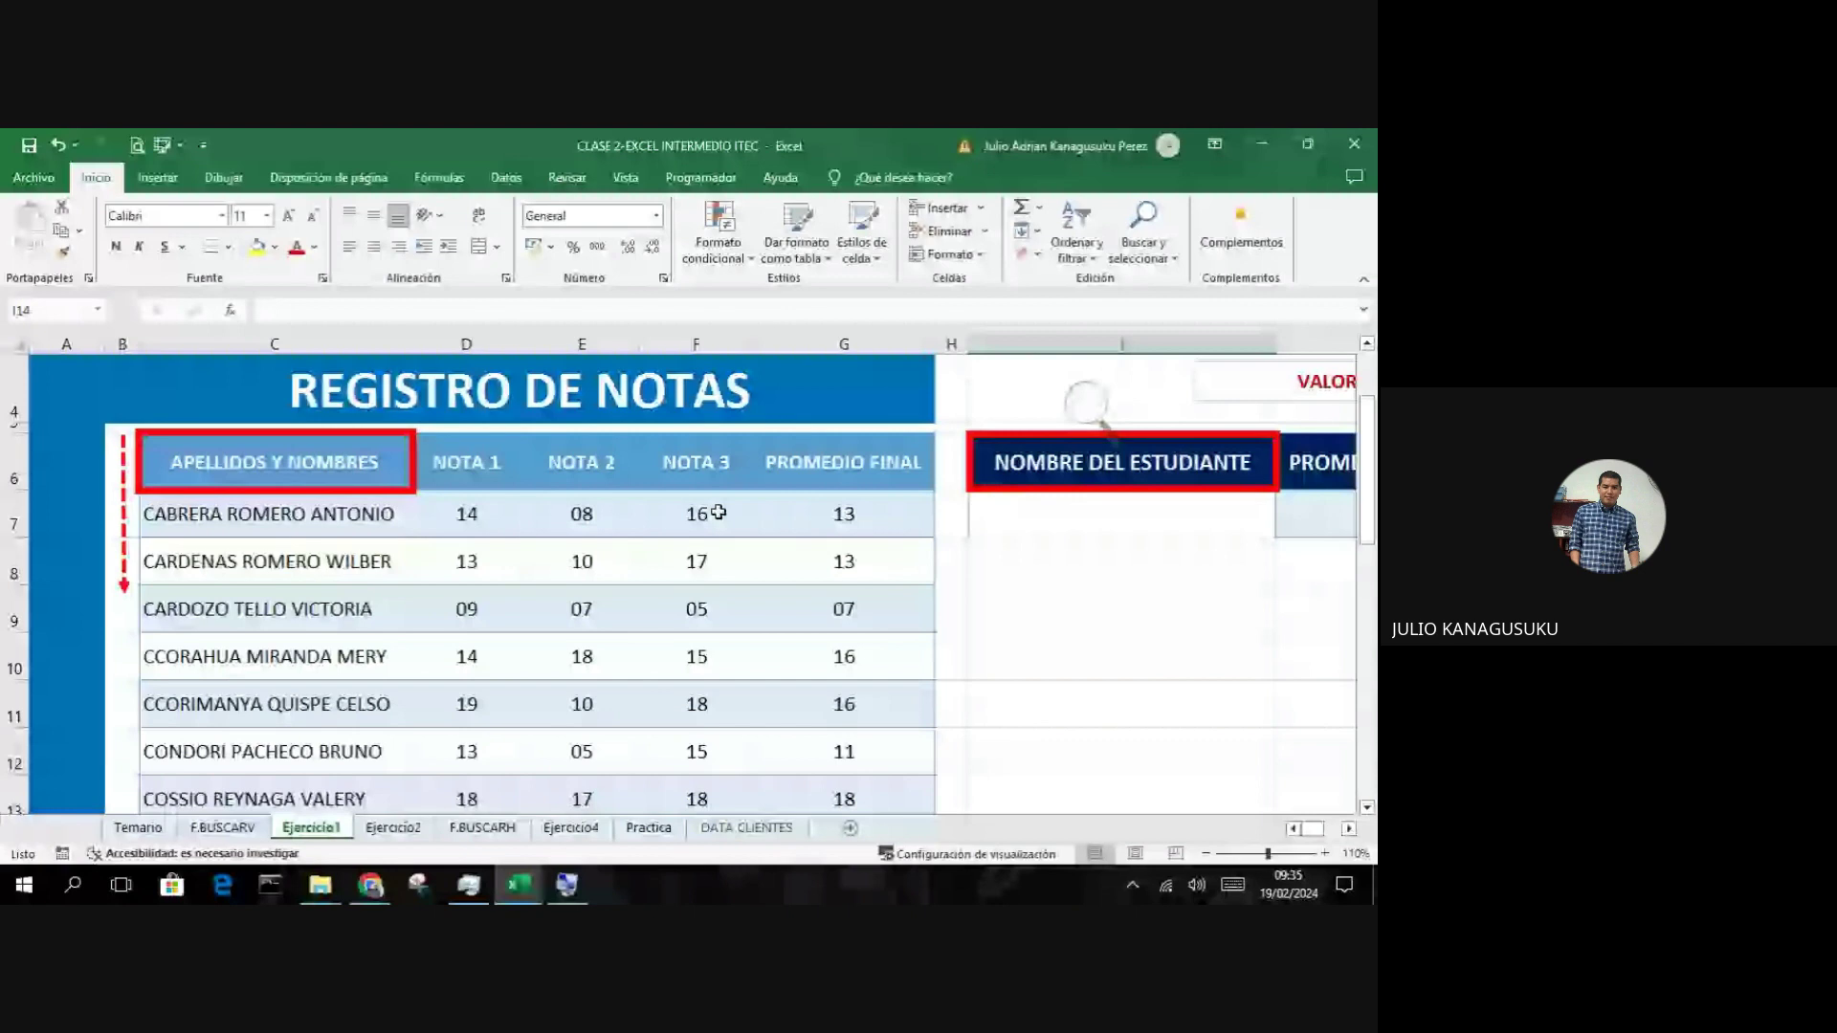
scroll(718, 513, down, 5)
scroll(829, 684, down, 4)
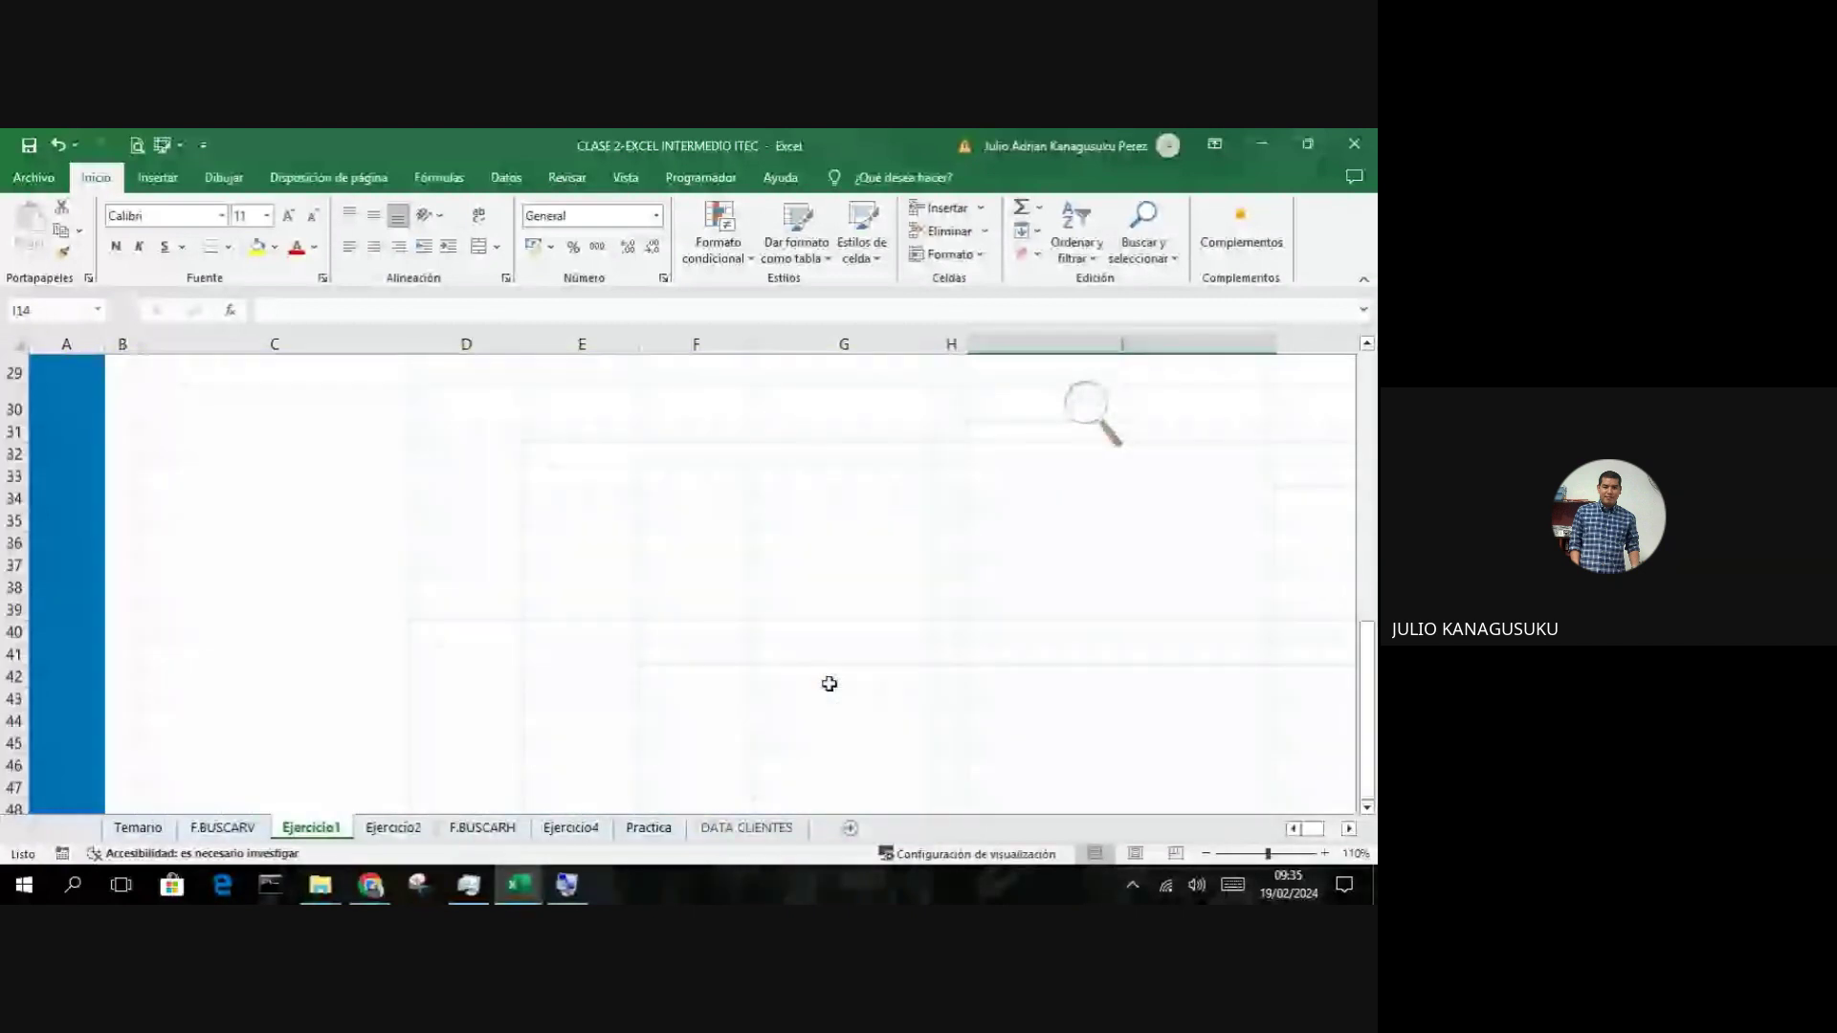
scroll(829, 684, up, 10)
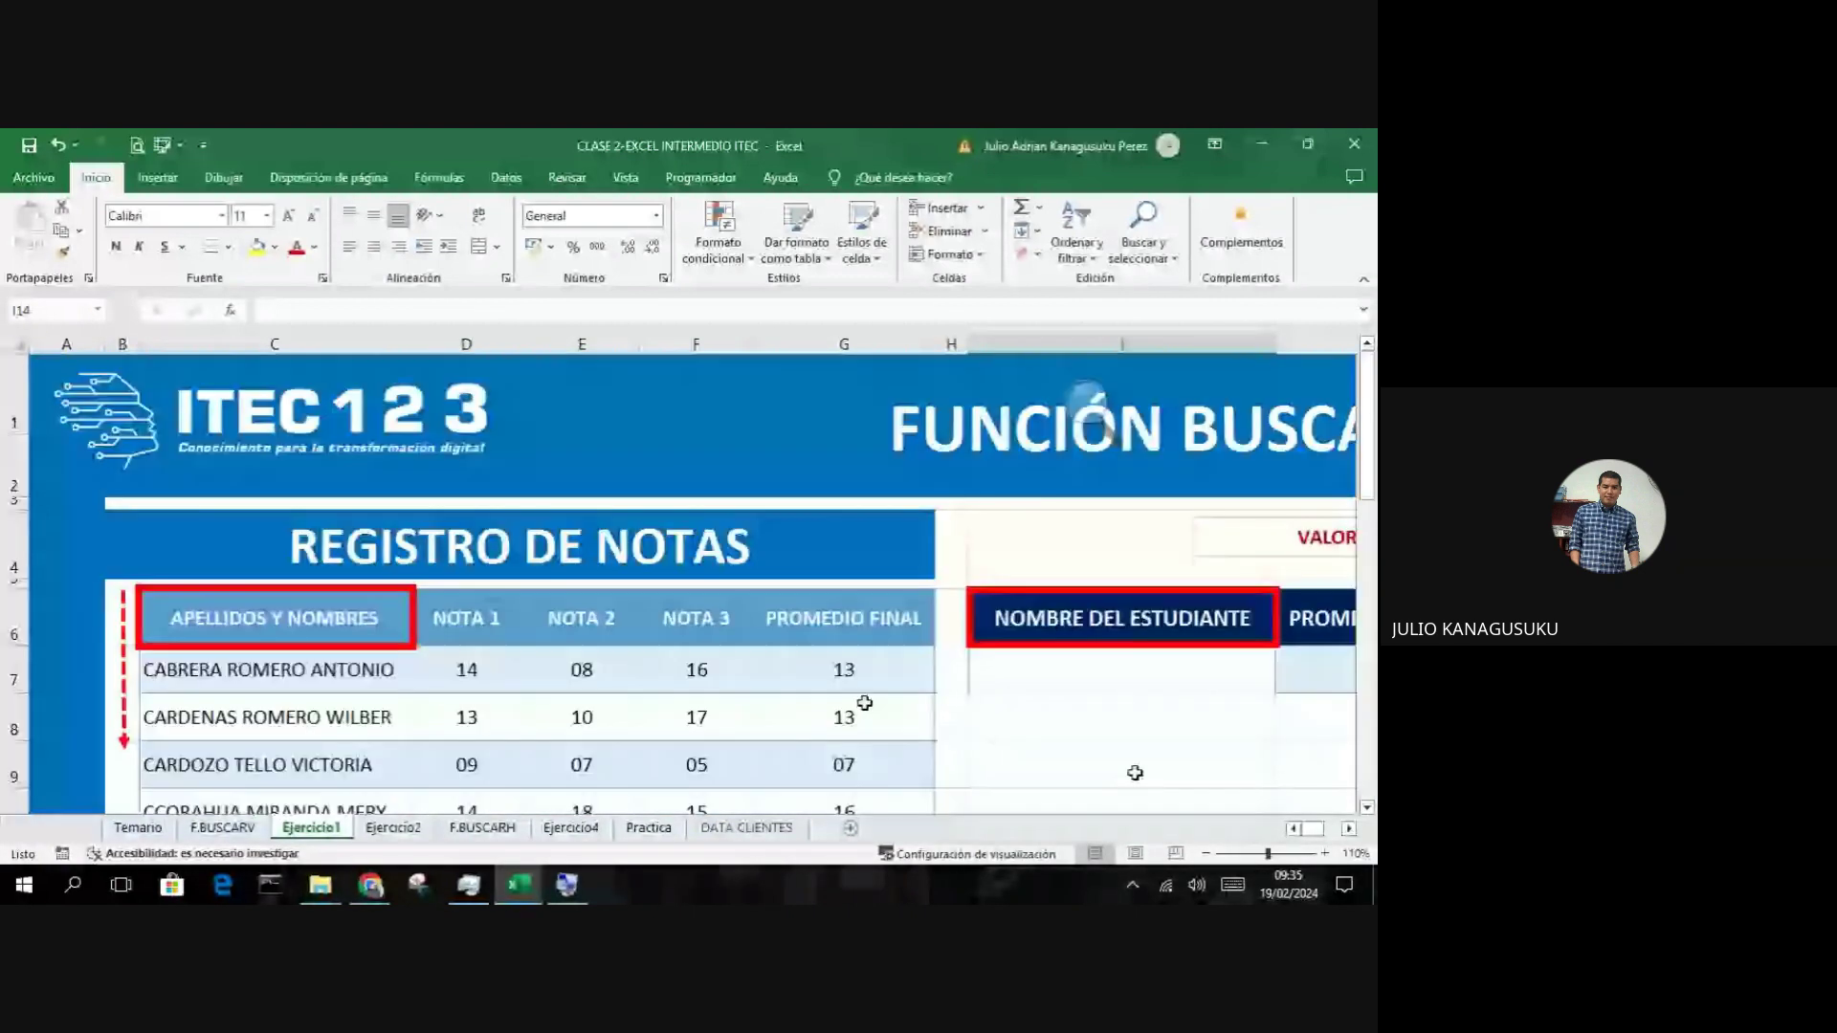
click(1350, 830)
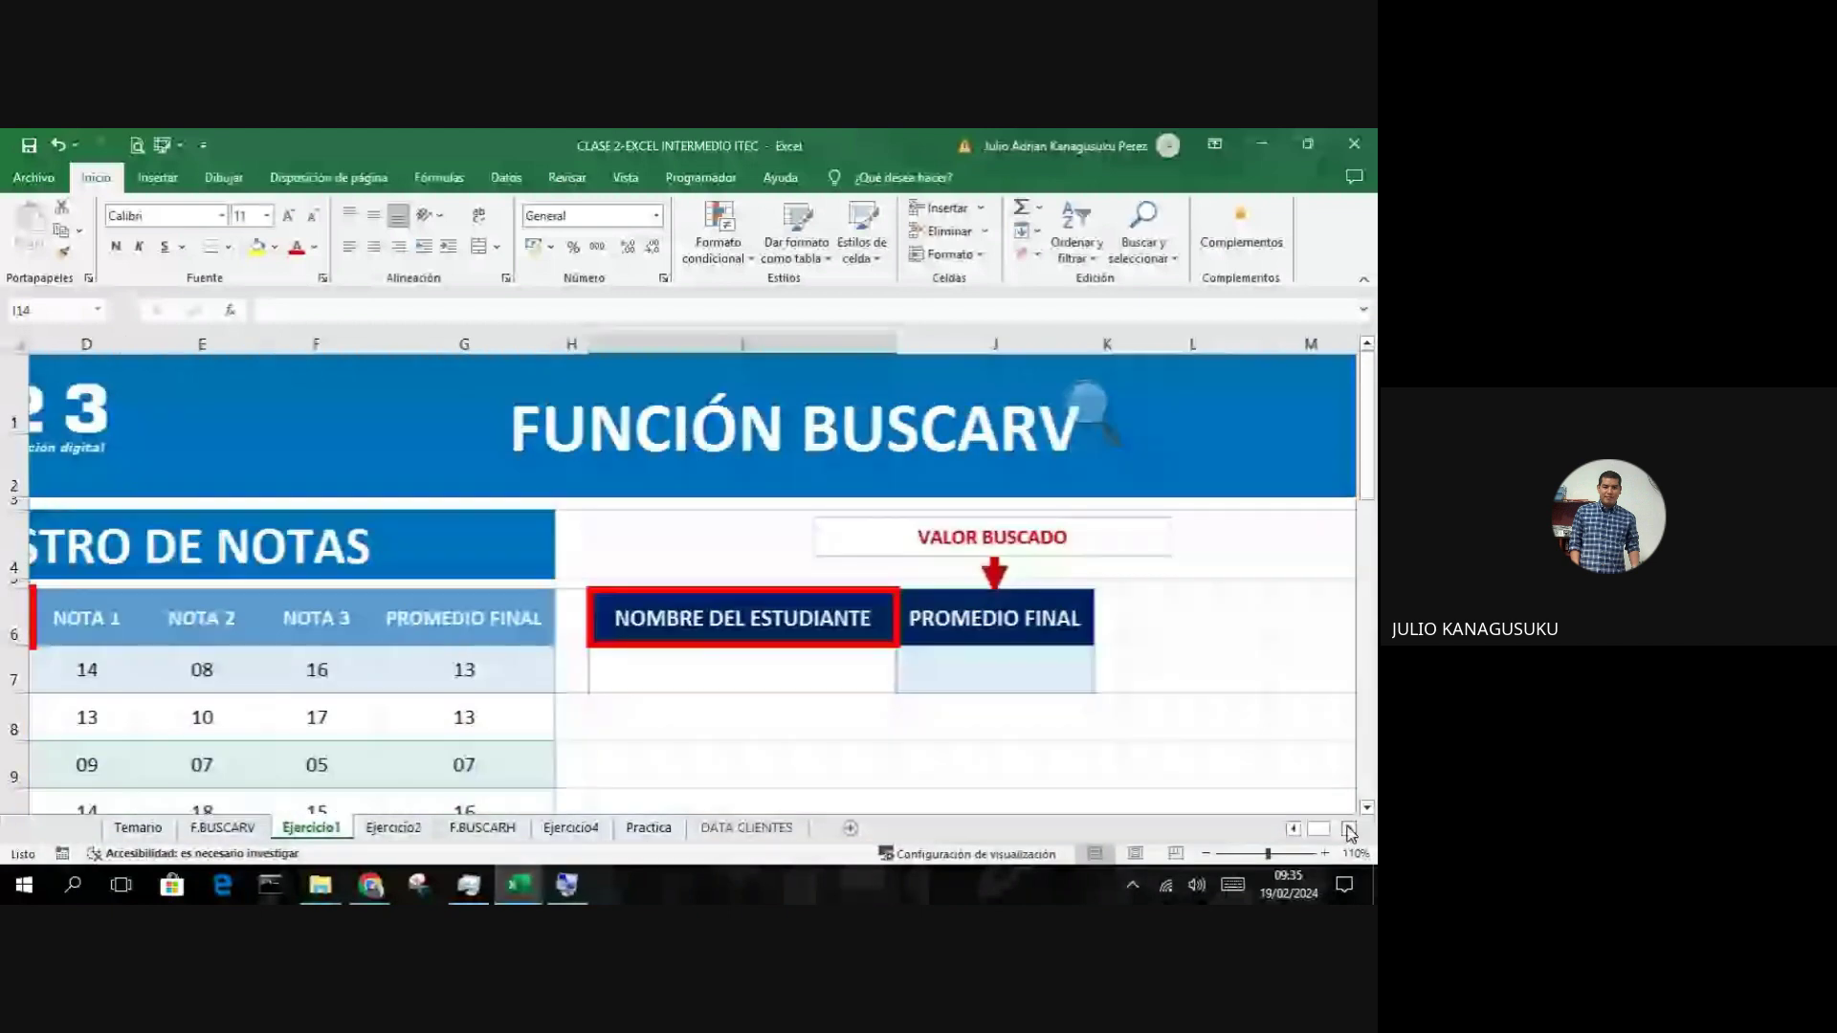
click(1044, 683)
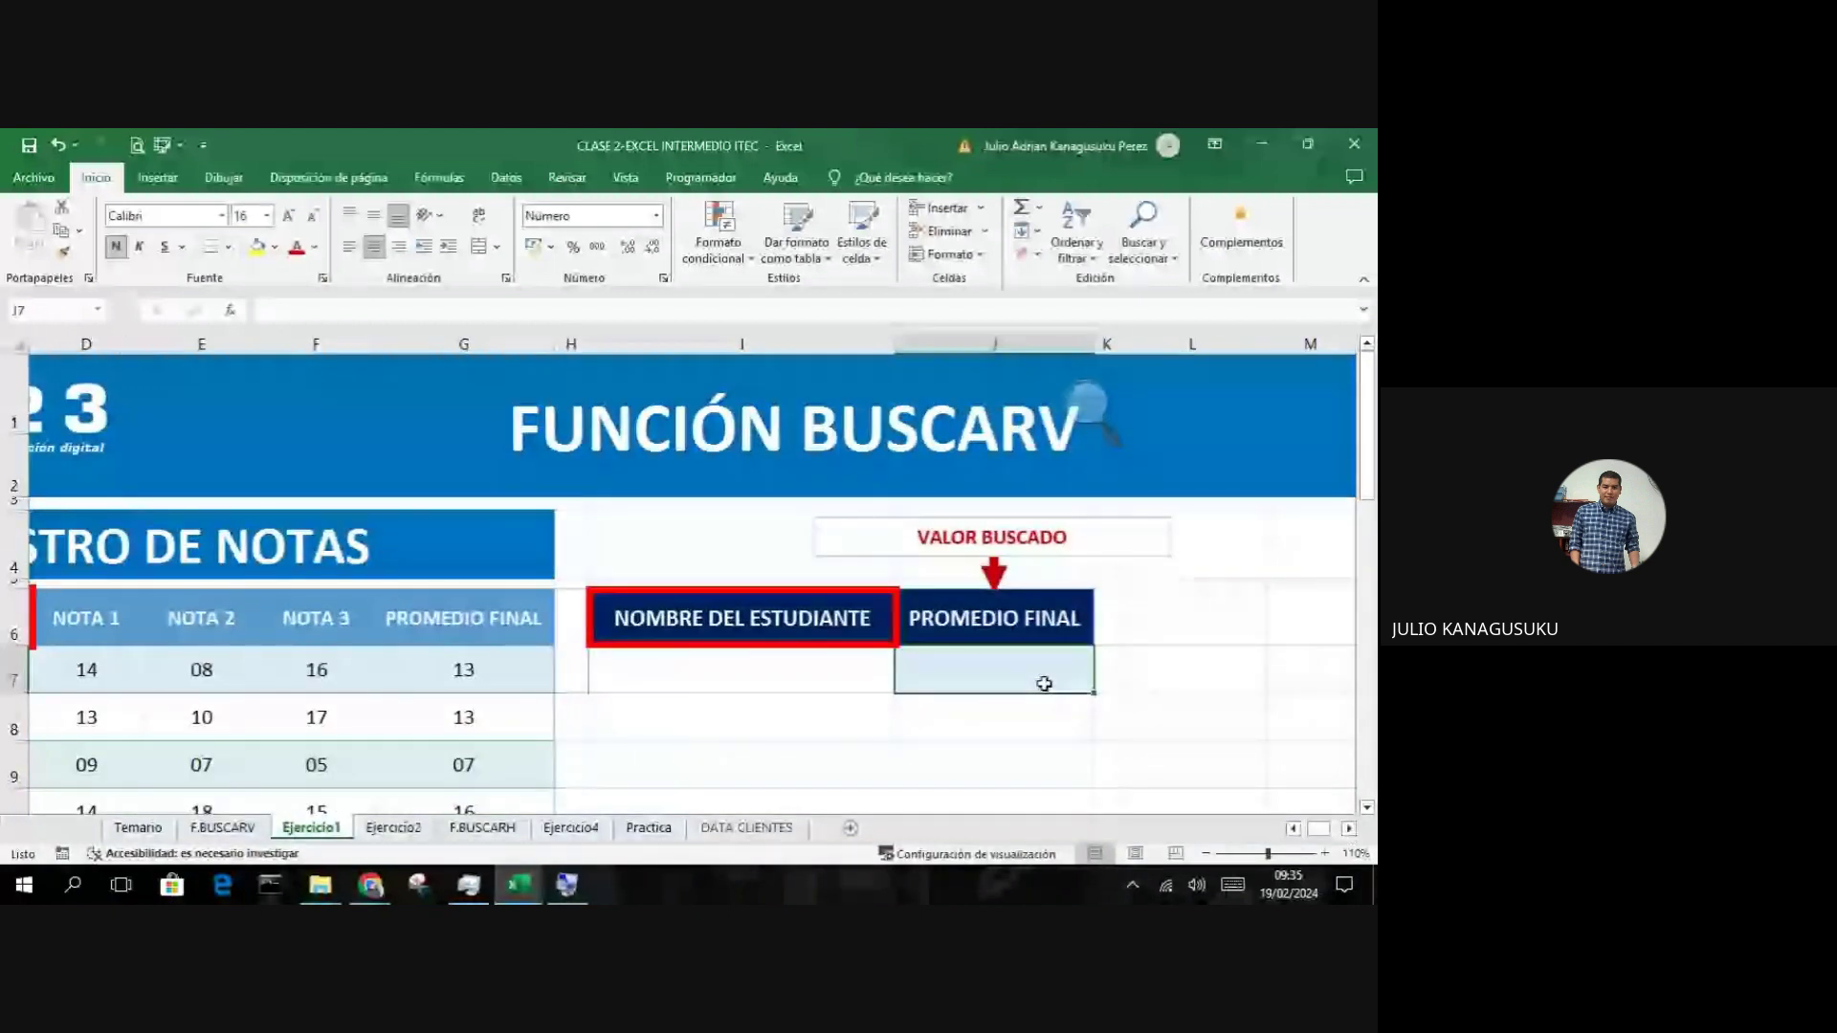
click(724, 684)
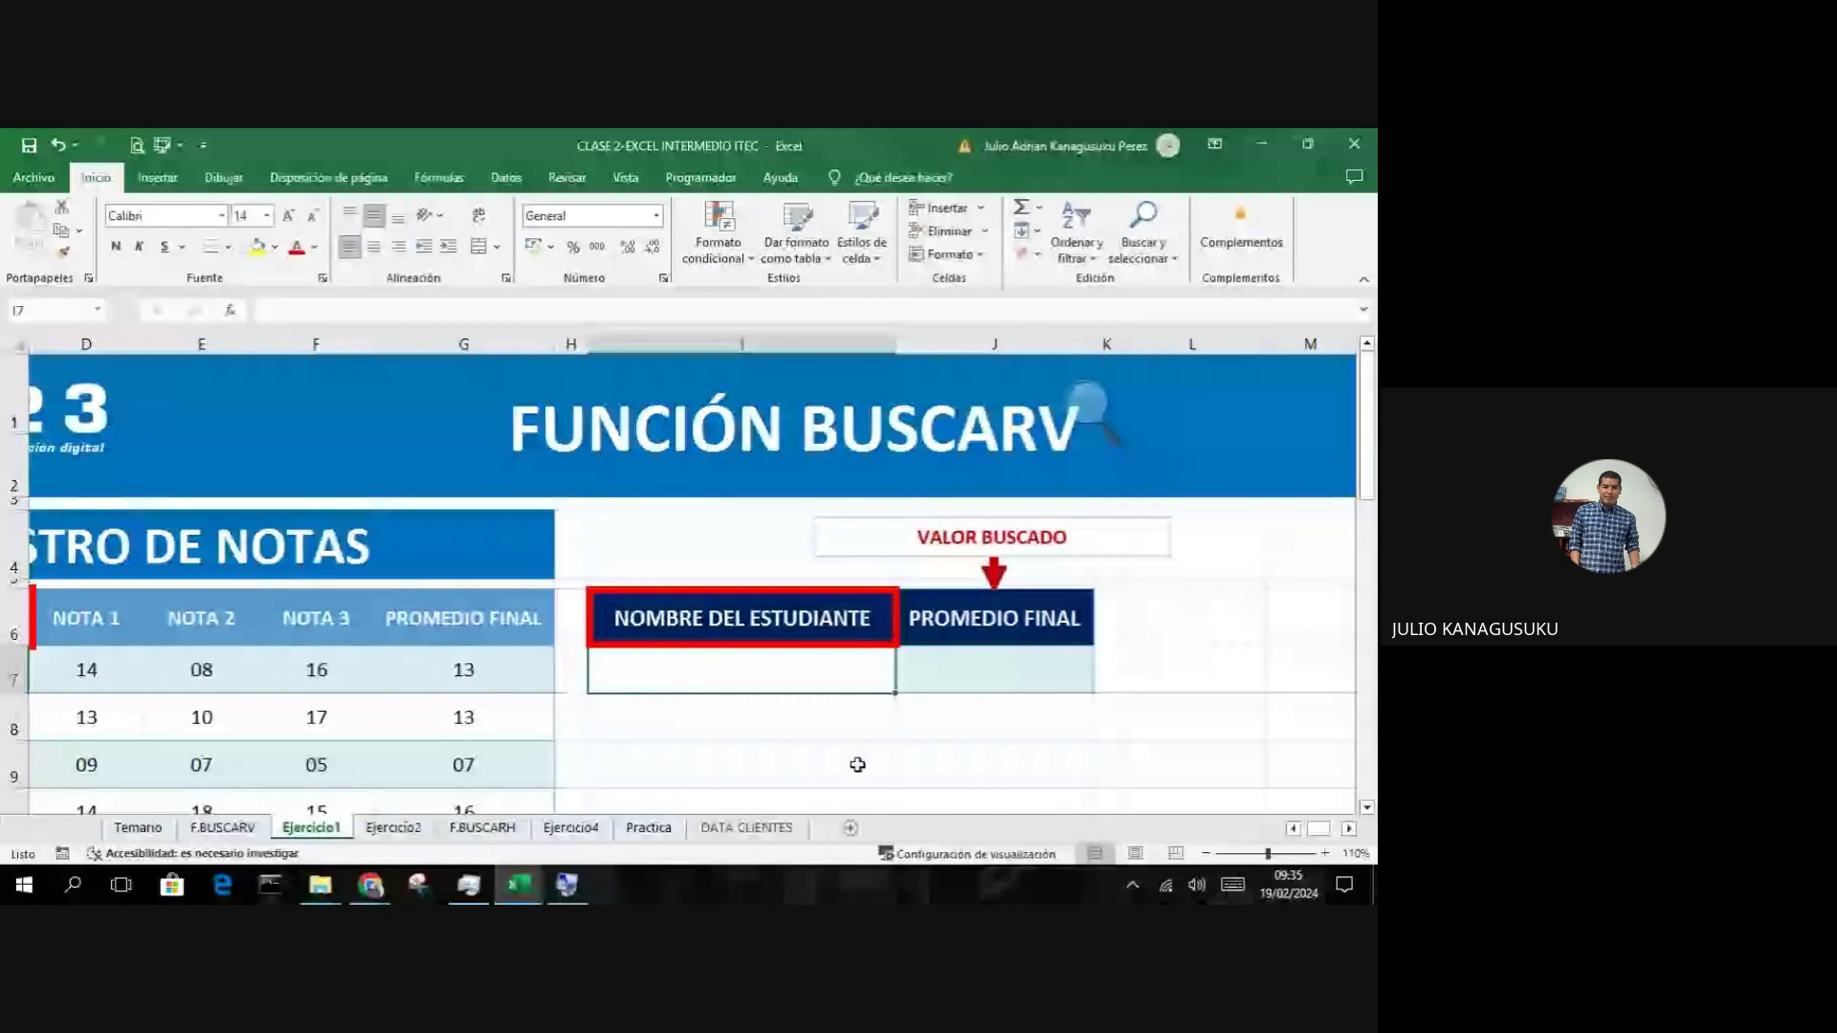
scroll(857, 764, left, 2)
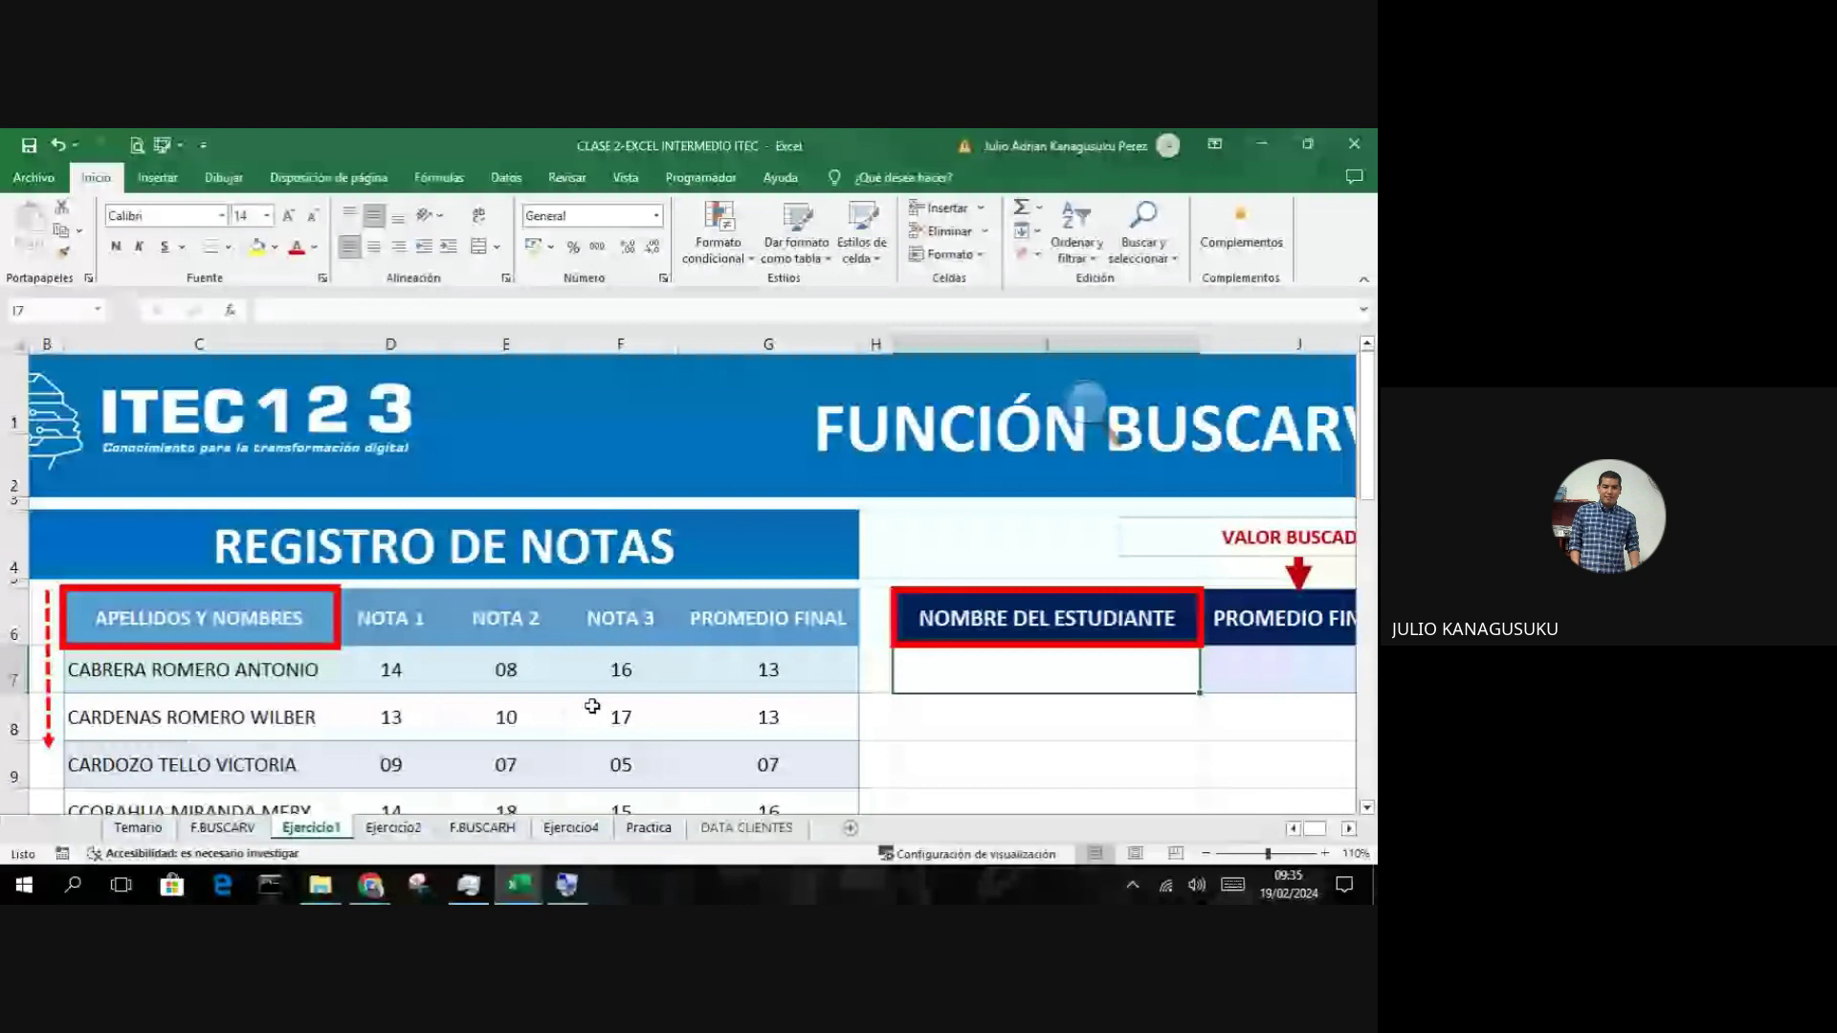
scroll(592, 706, down, 1)
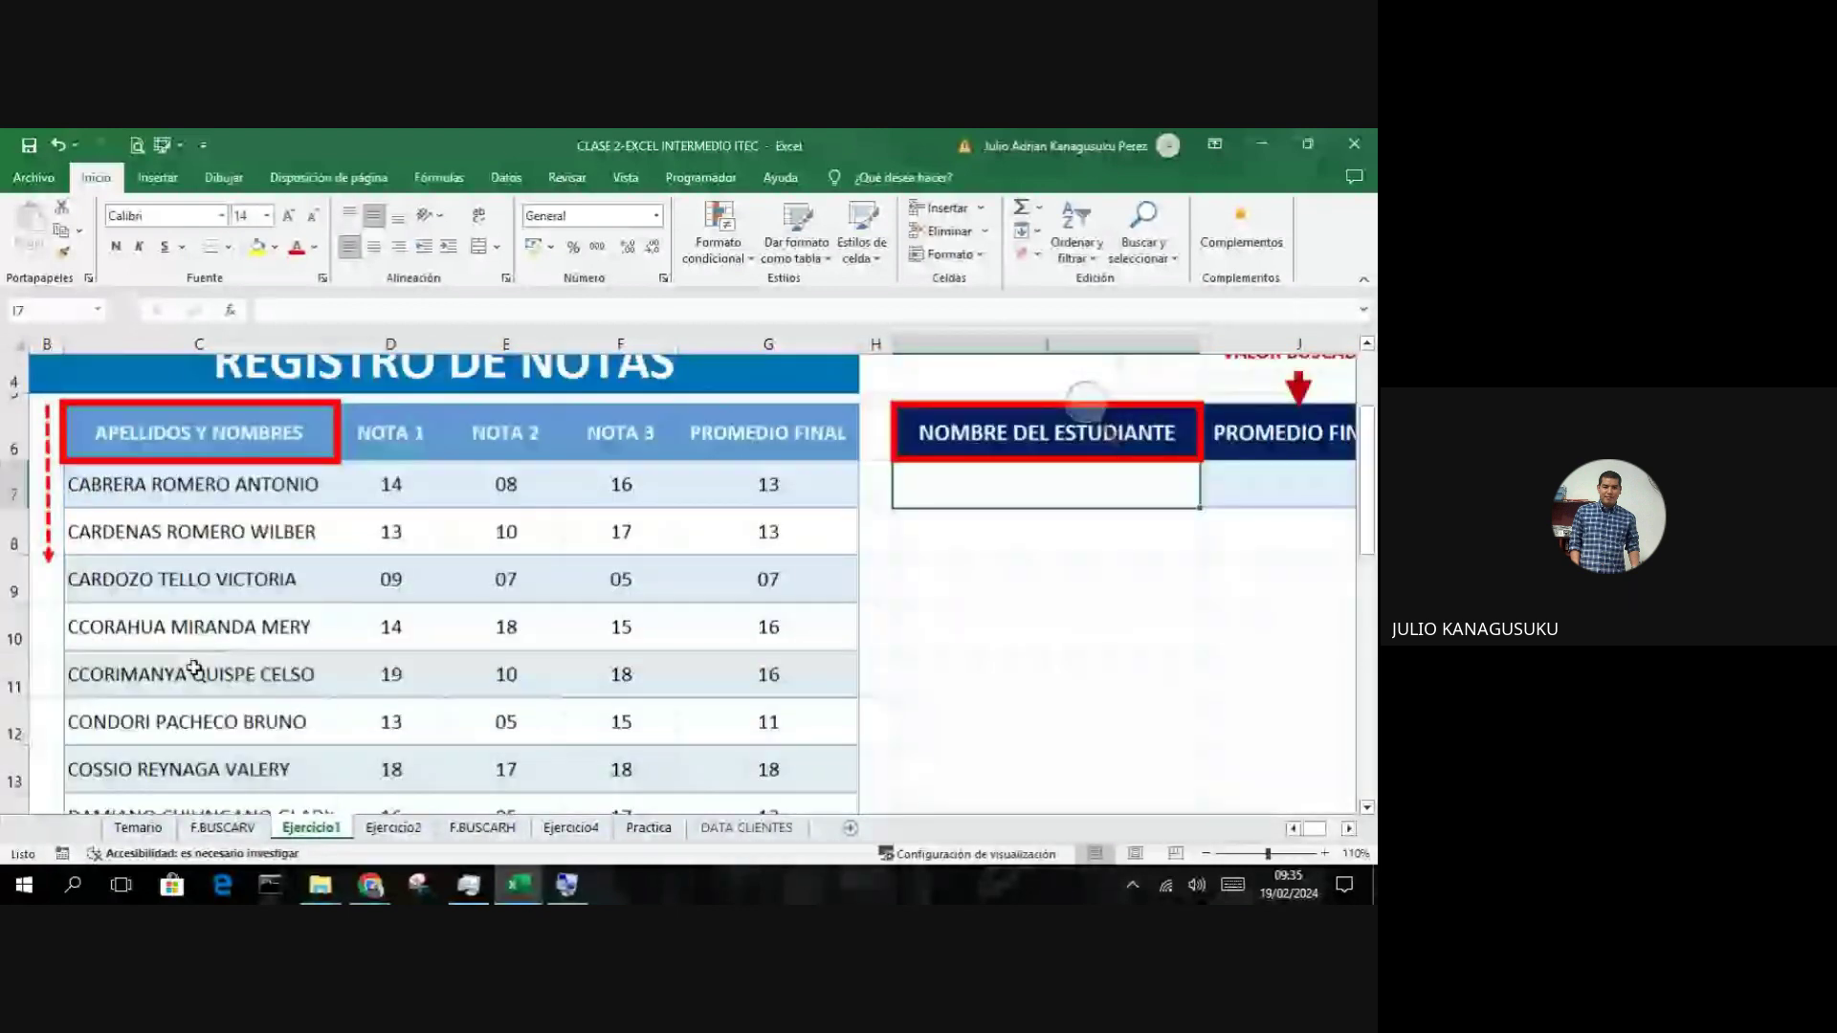
scroll(194, 669, up, 1)
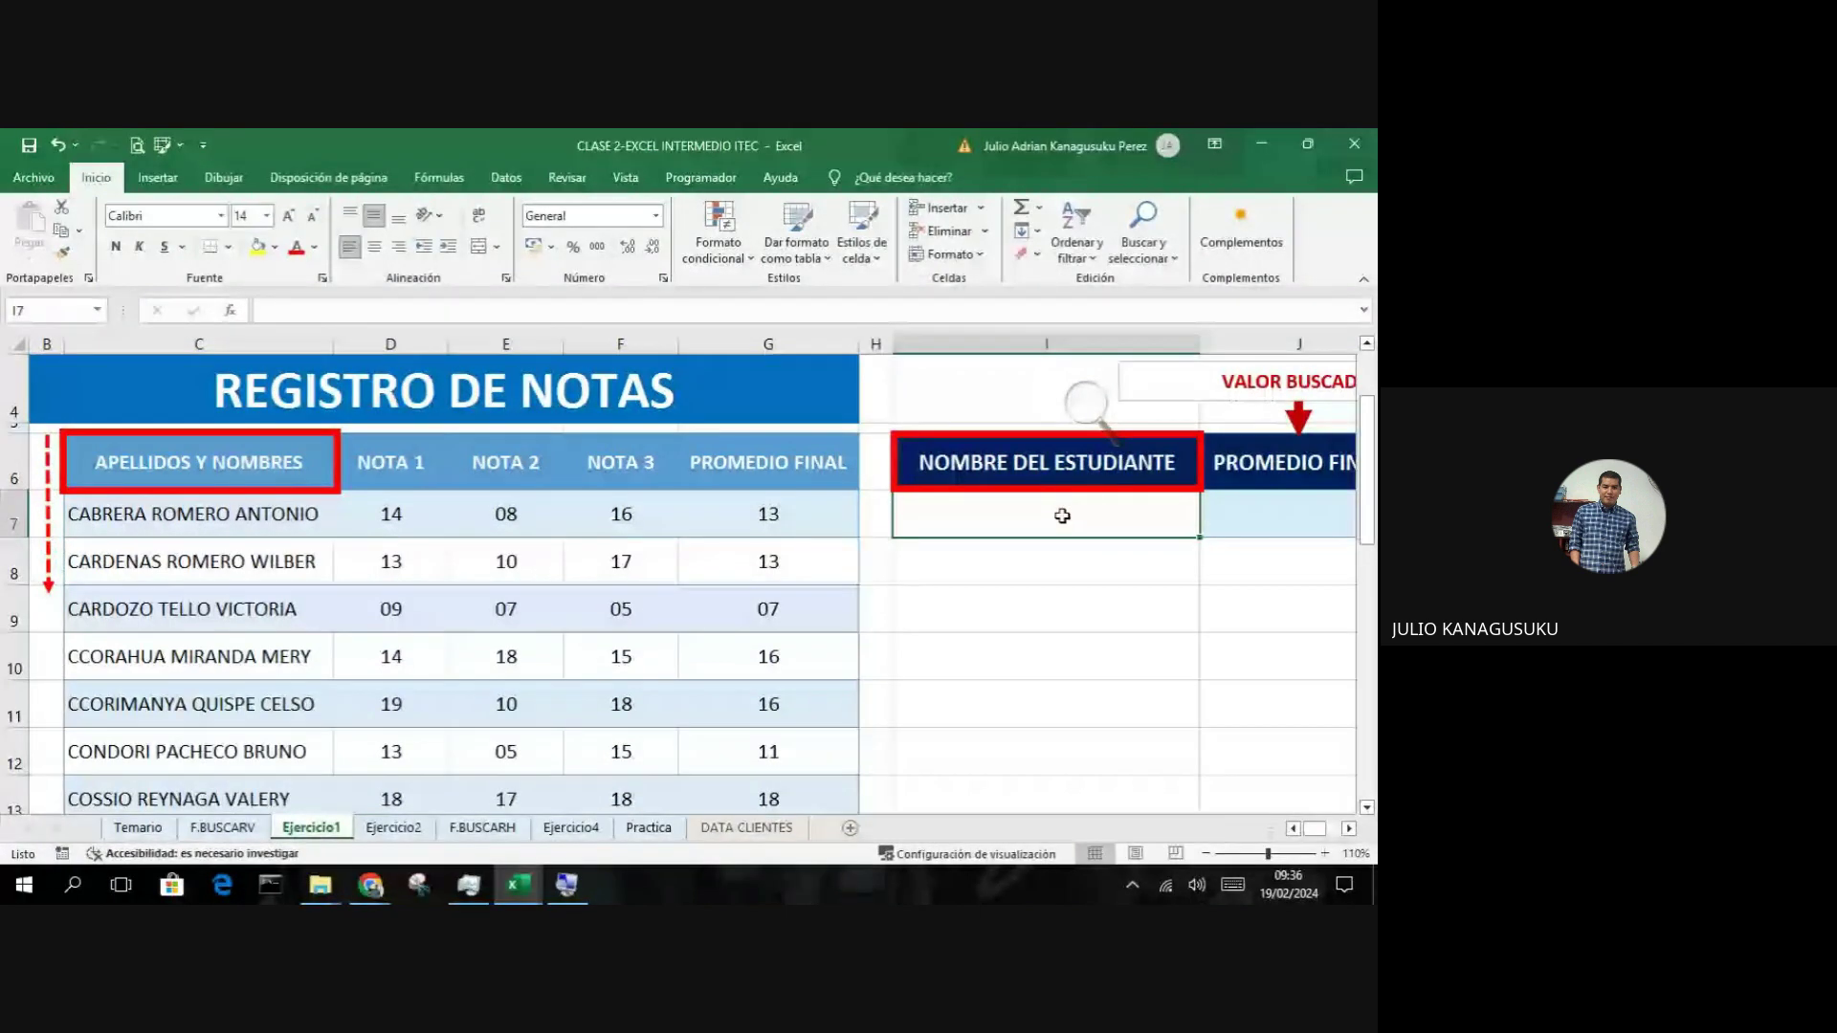
Step: Enter a student's name in I7, then delete it so the lookup cell is blank
text(CARD)
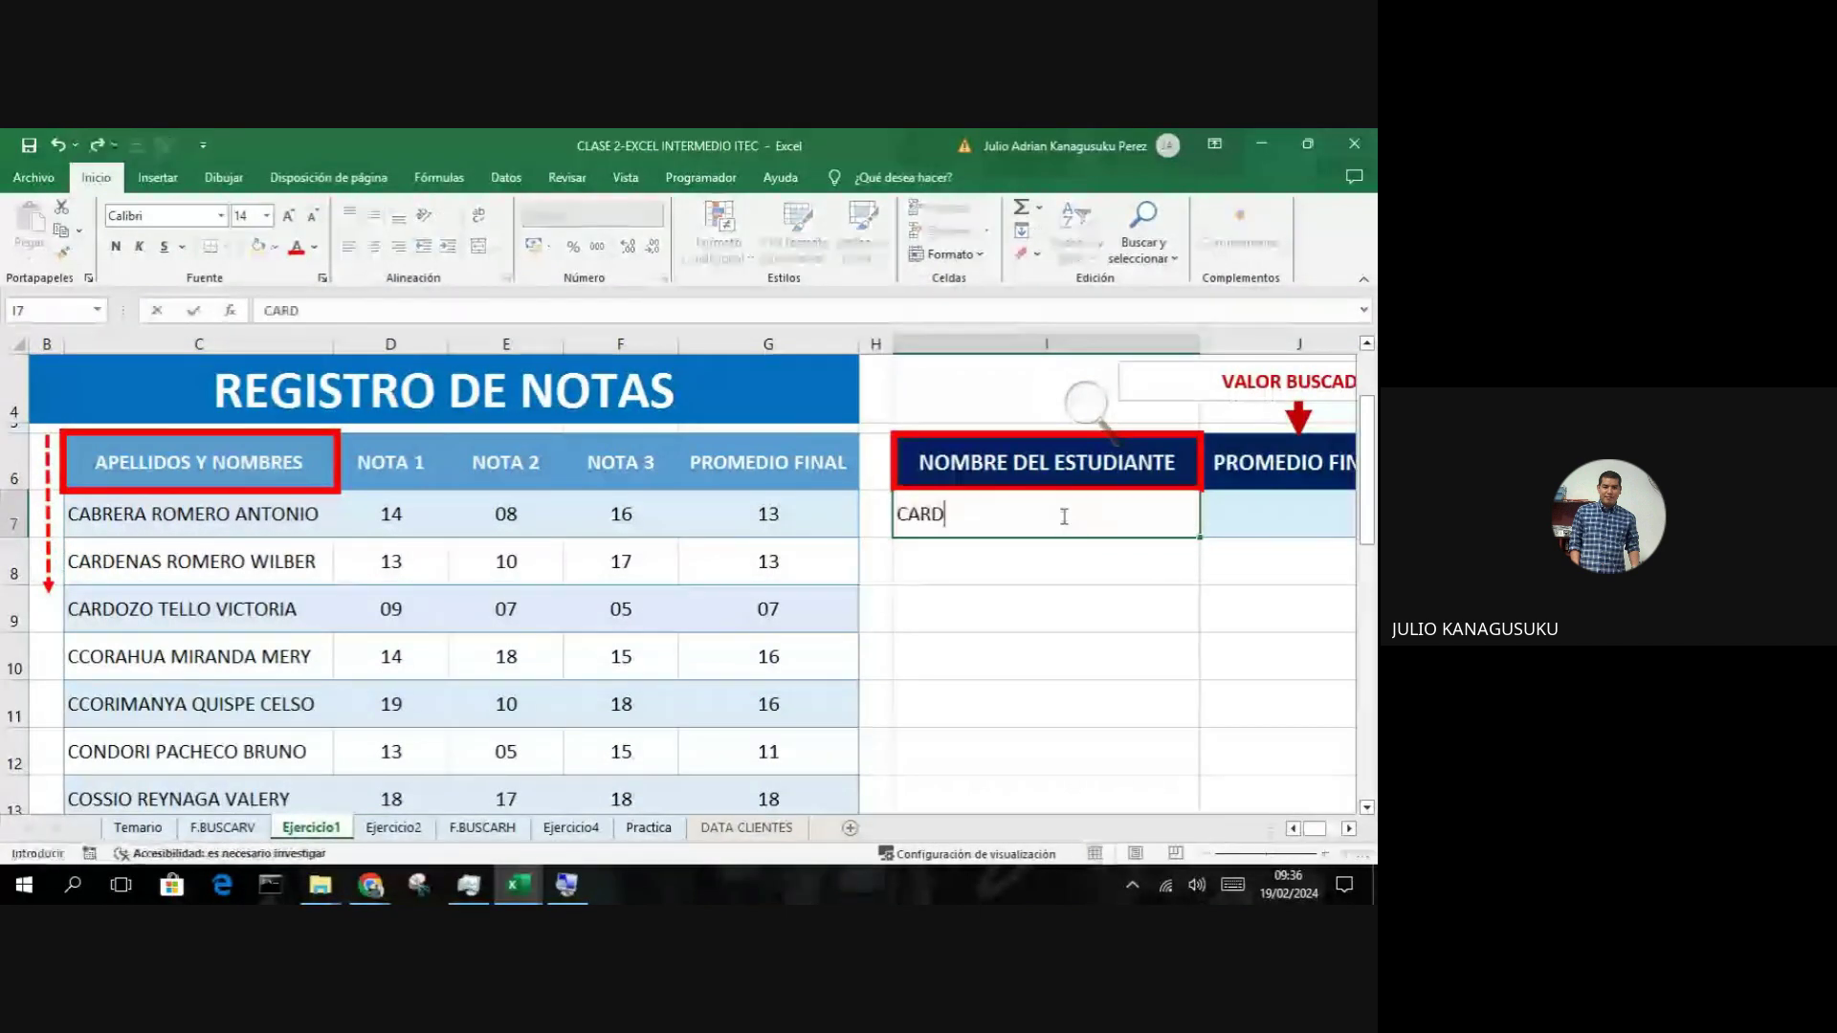
text(OZO T ELLO V)
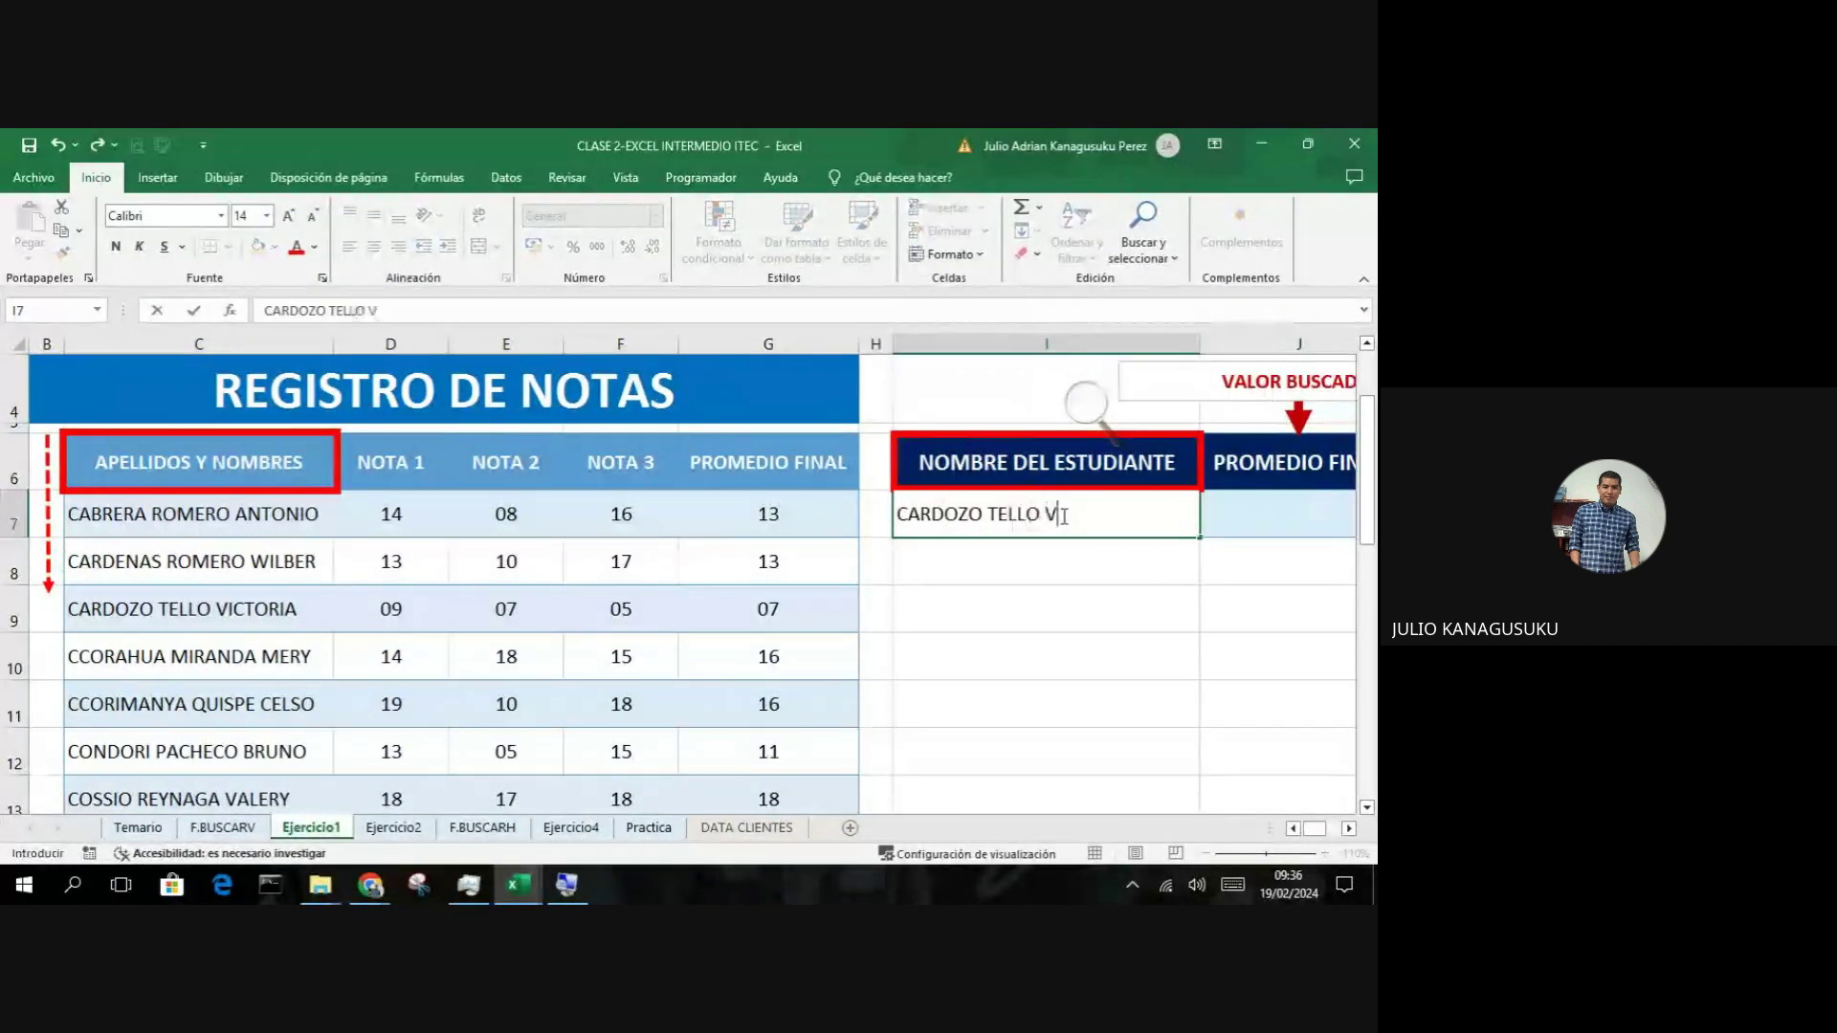
text(ICTORIA)
key(Return)
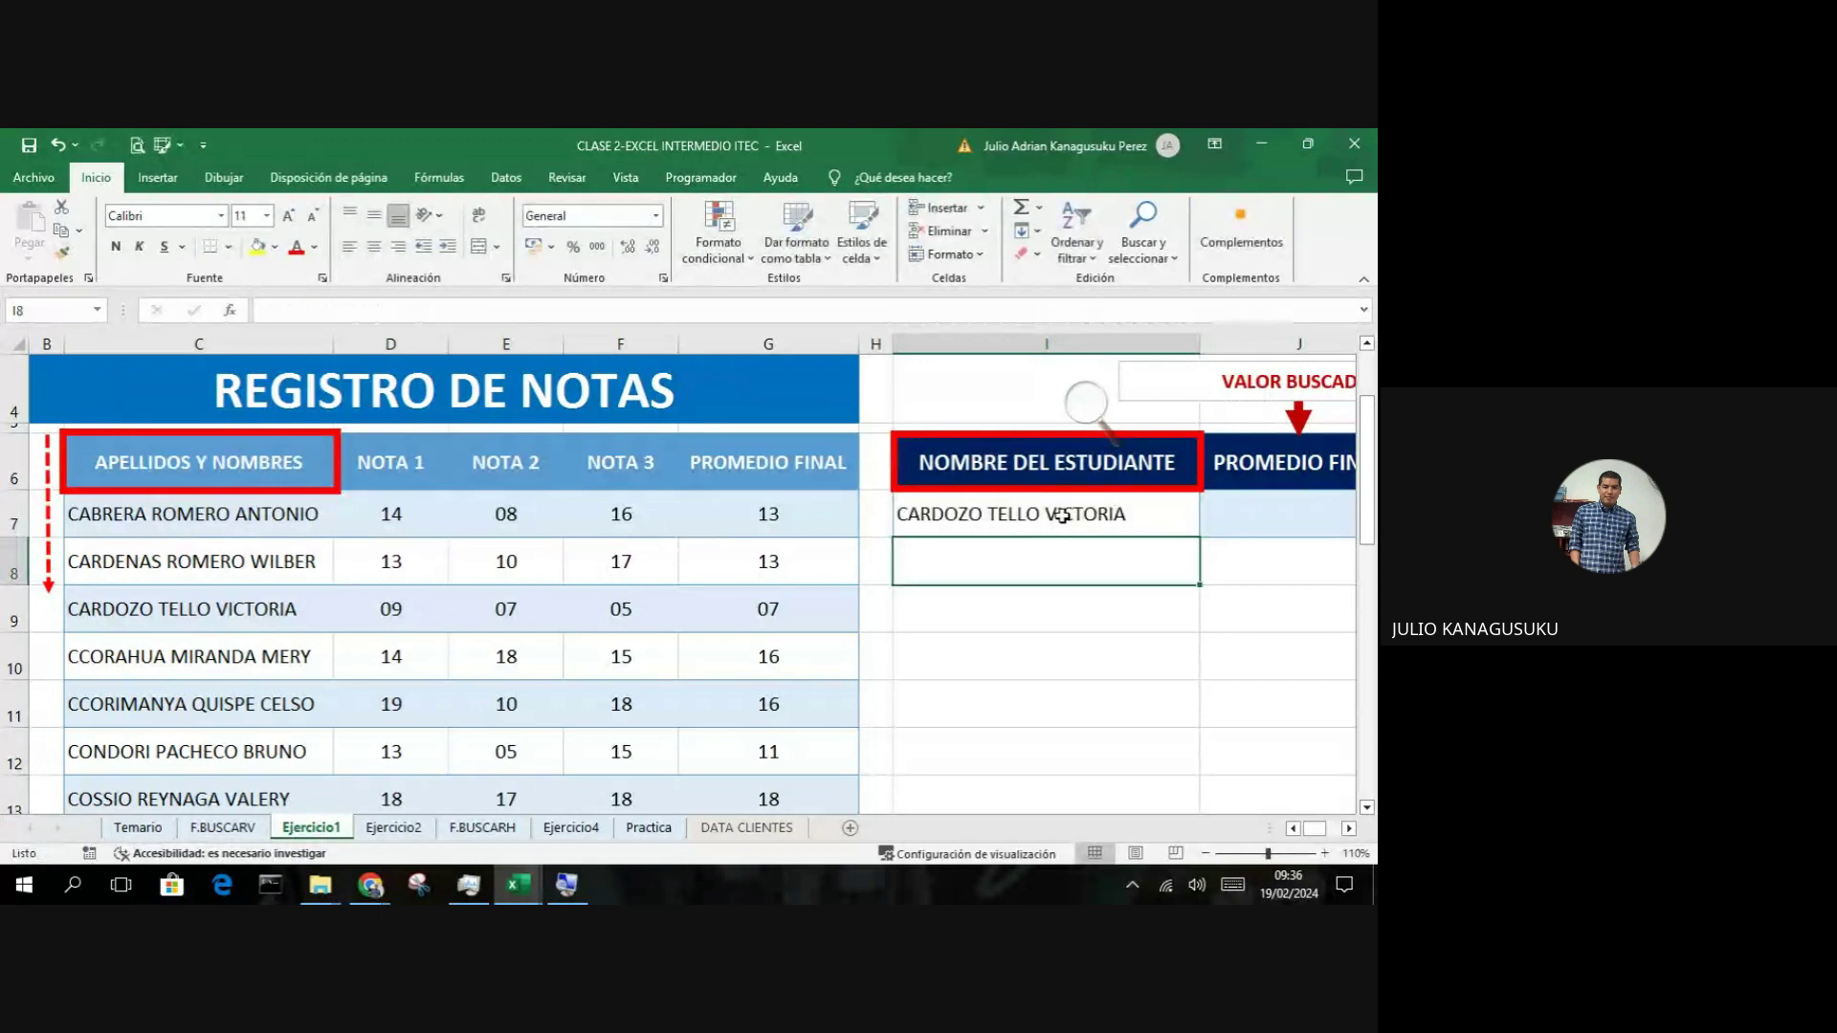
click(1063, 517)
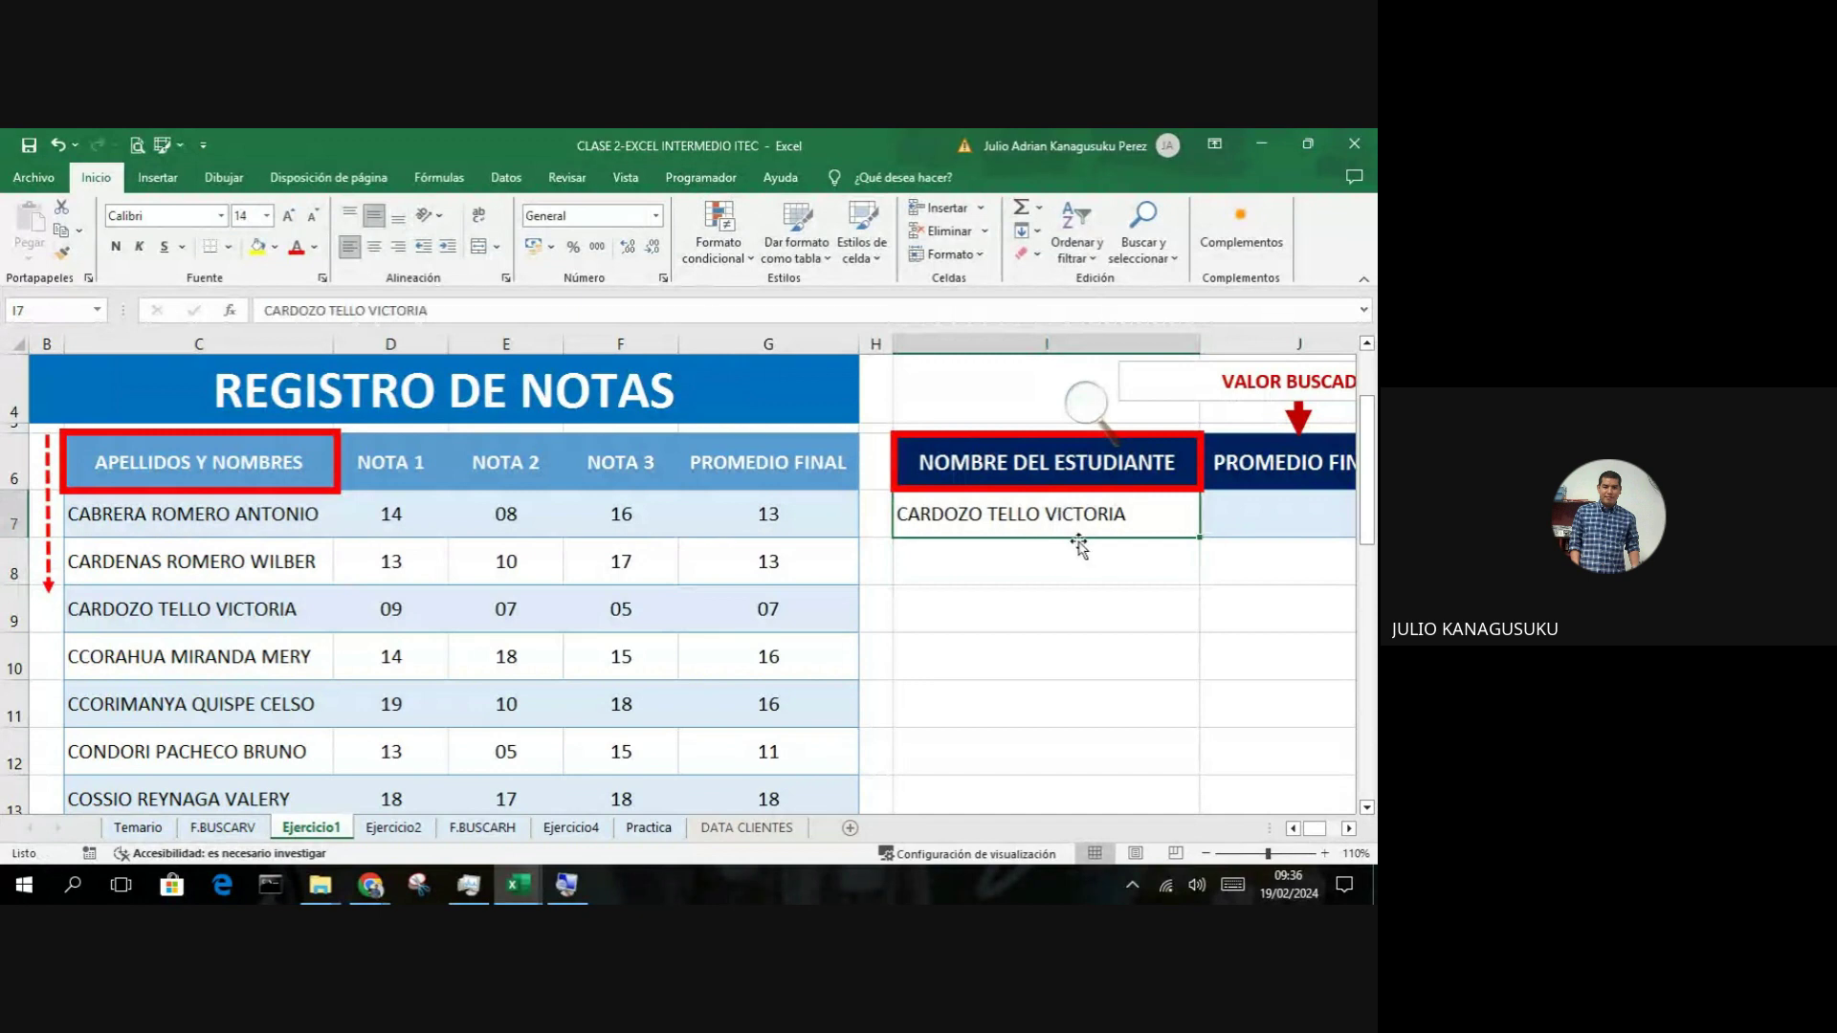
key(Delete)
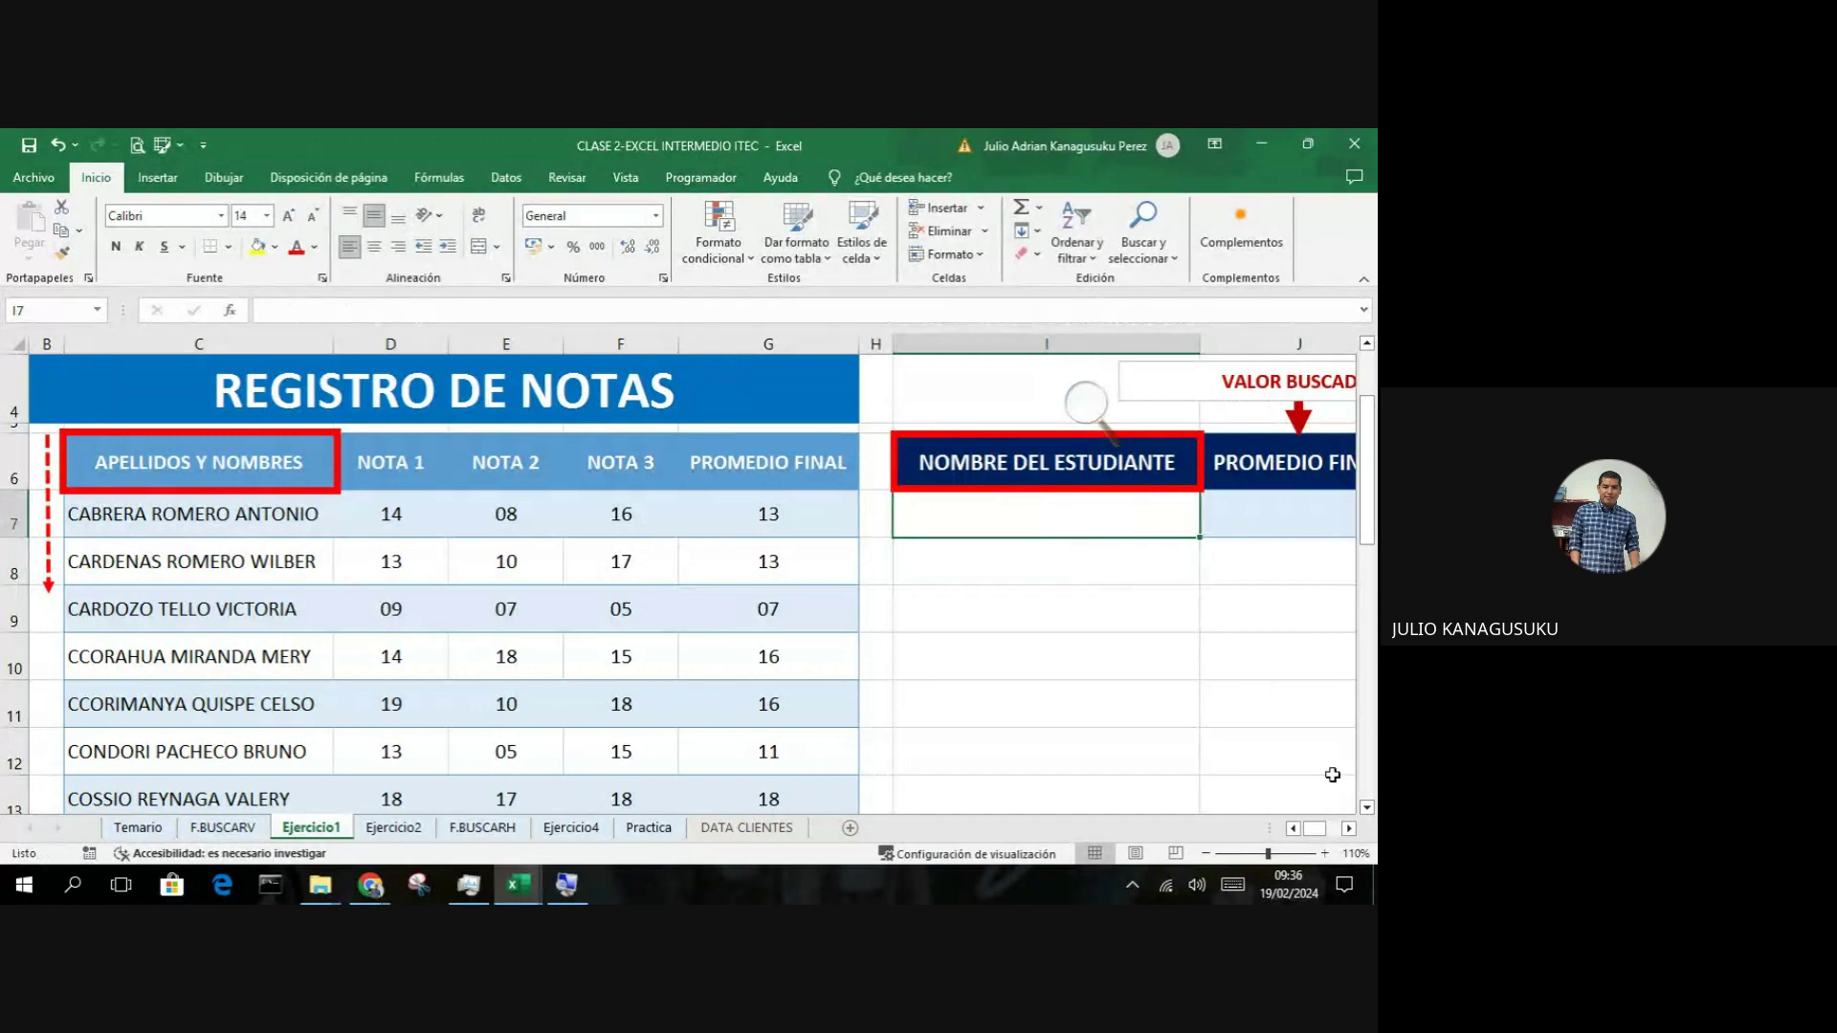
click(1349, 829)
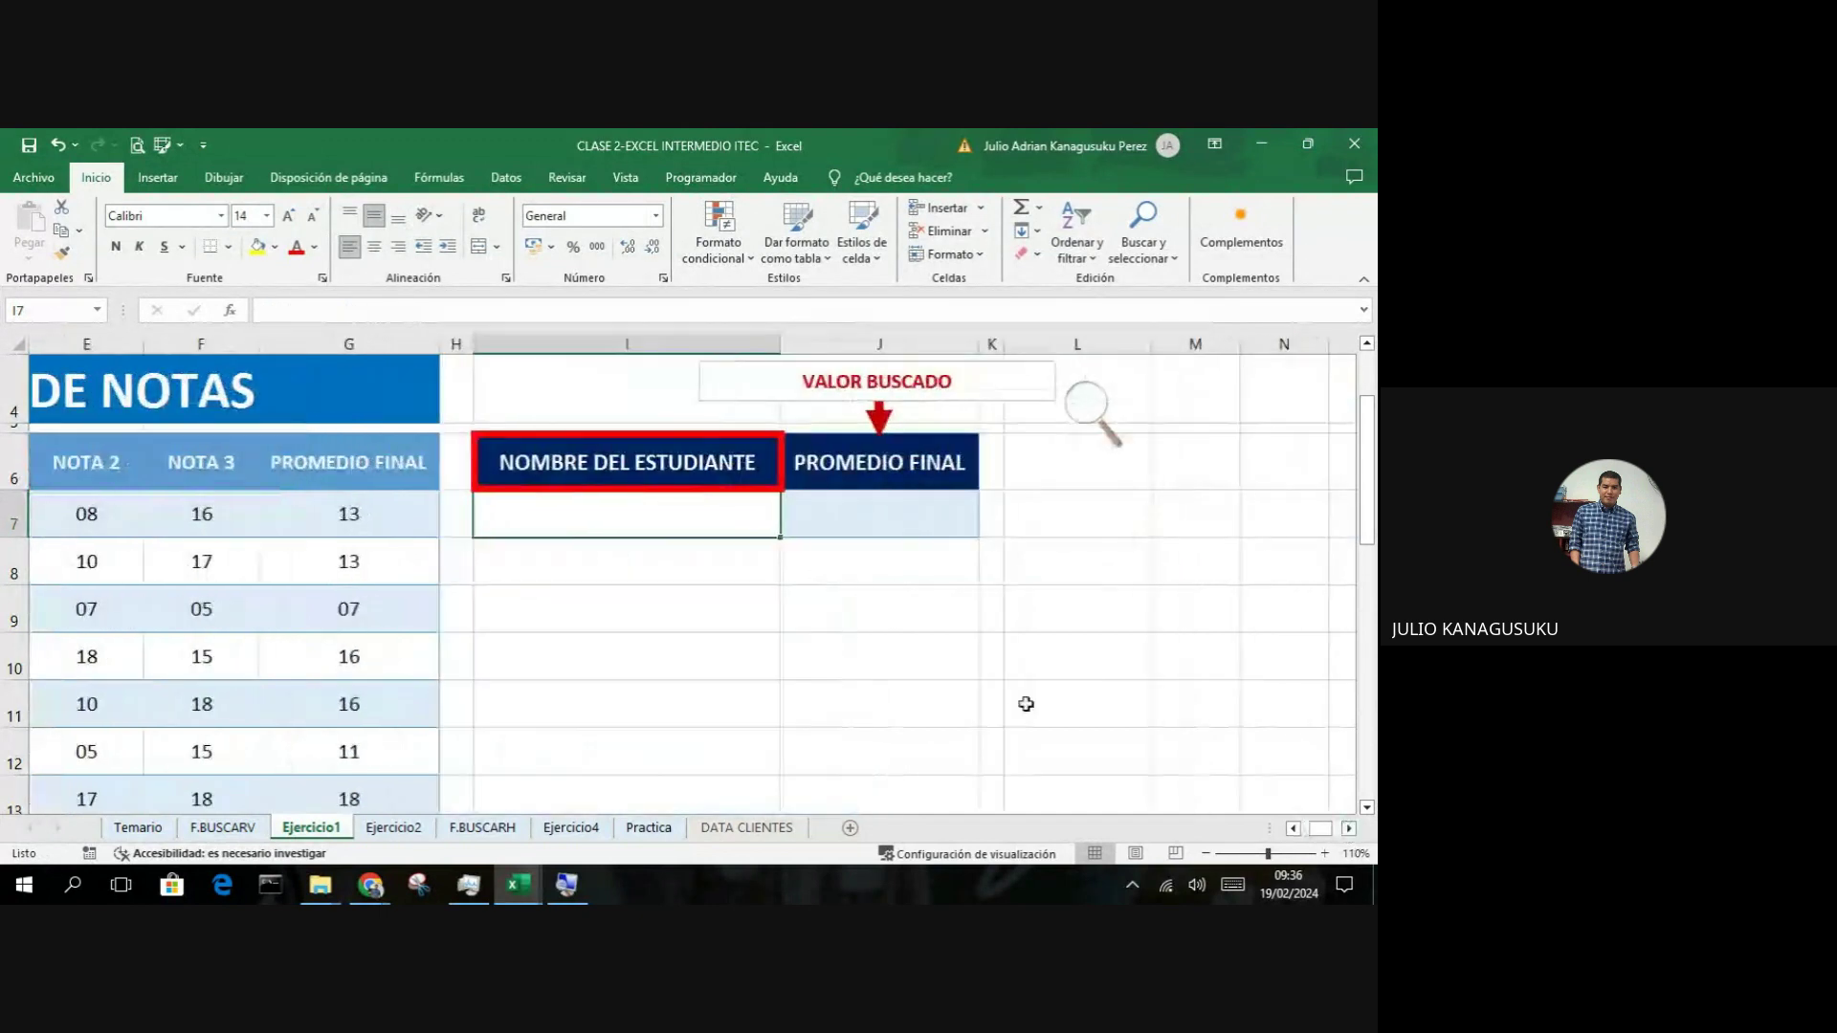
Step: Start a BUSCARV formula in J7 using I7 as lookup value and C6:G28 as table
click(859, 505)
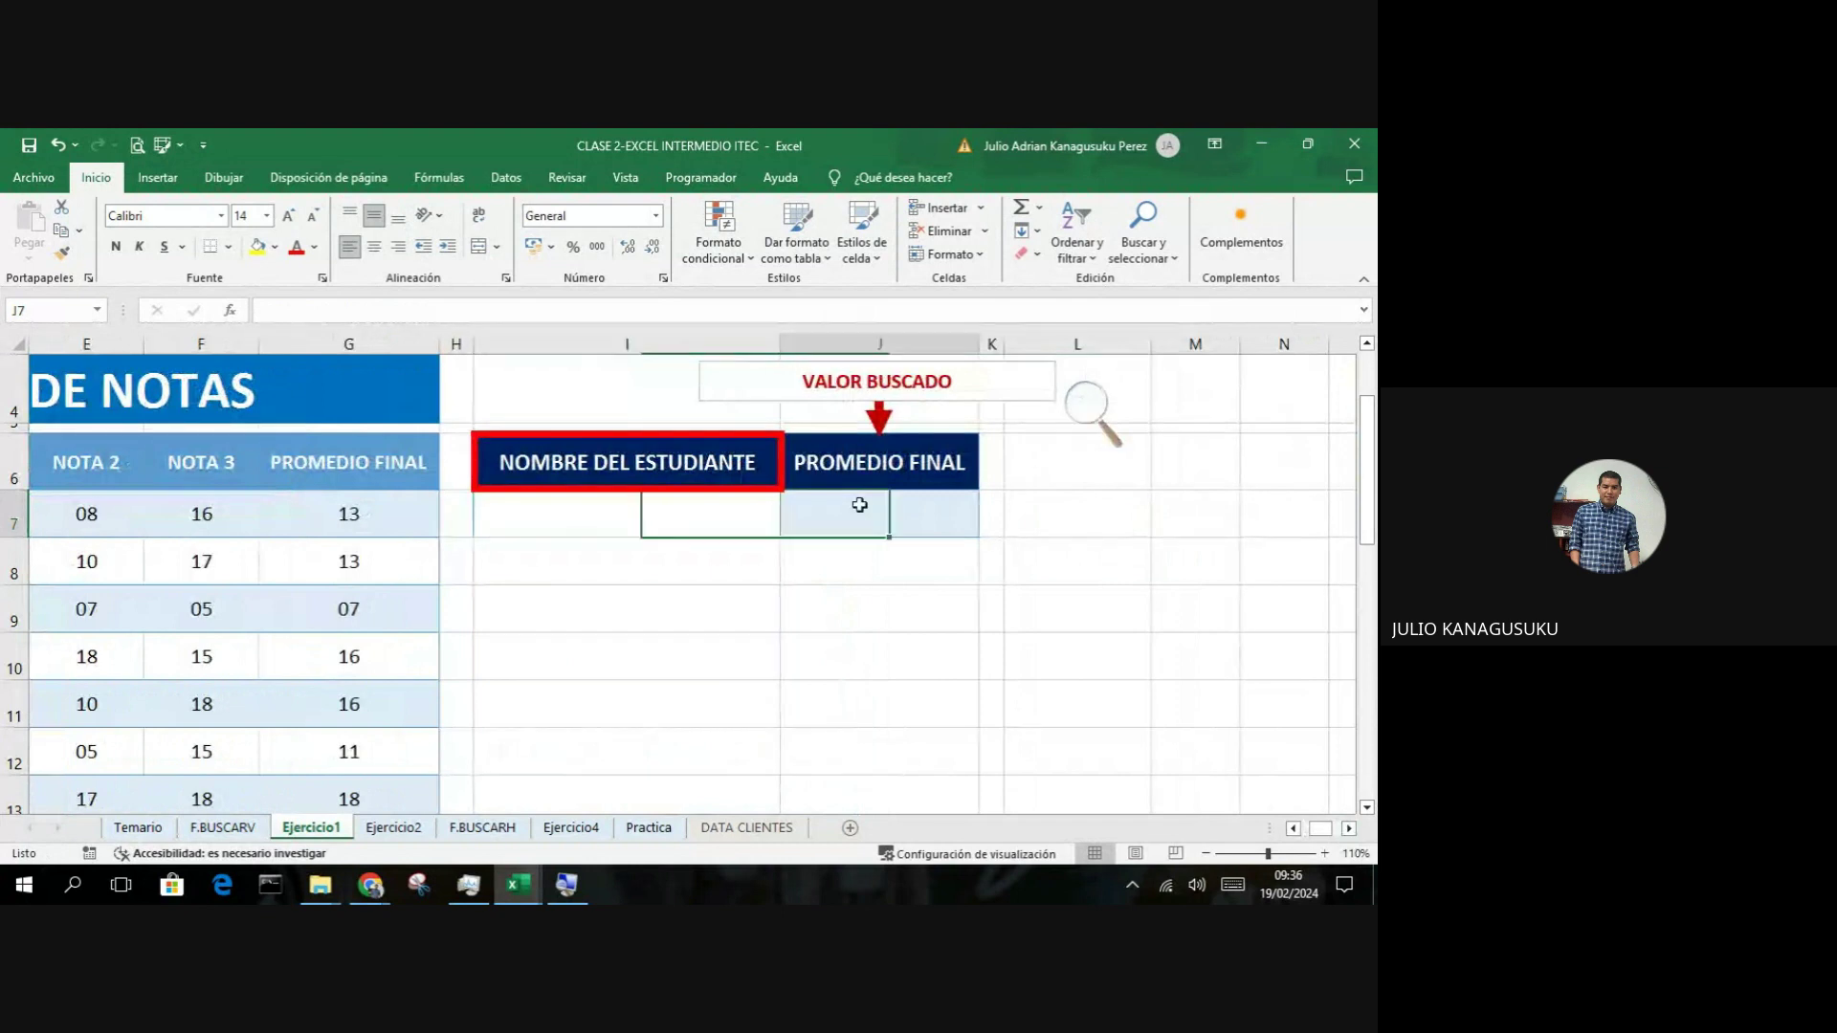
text(=)
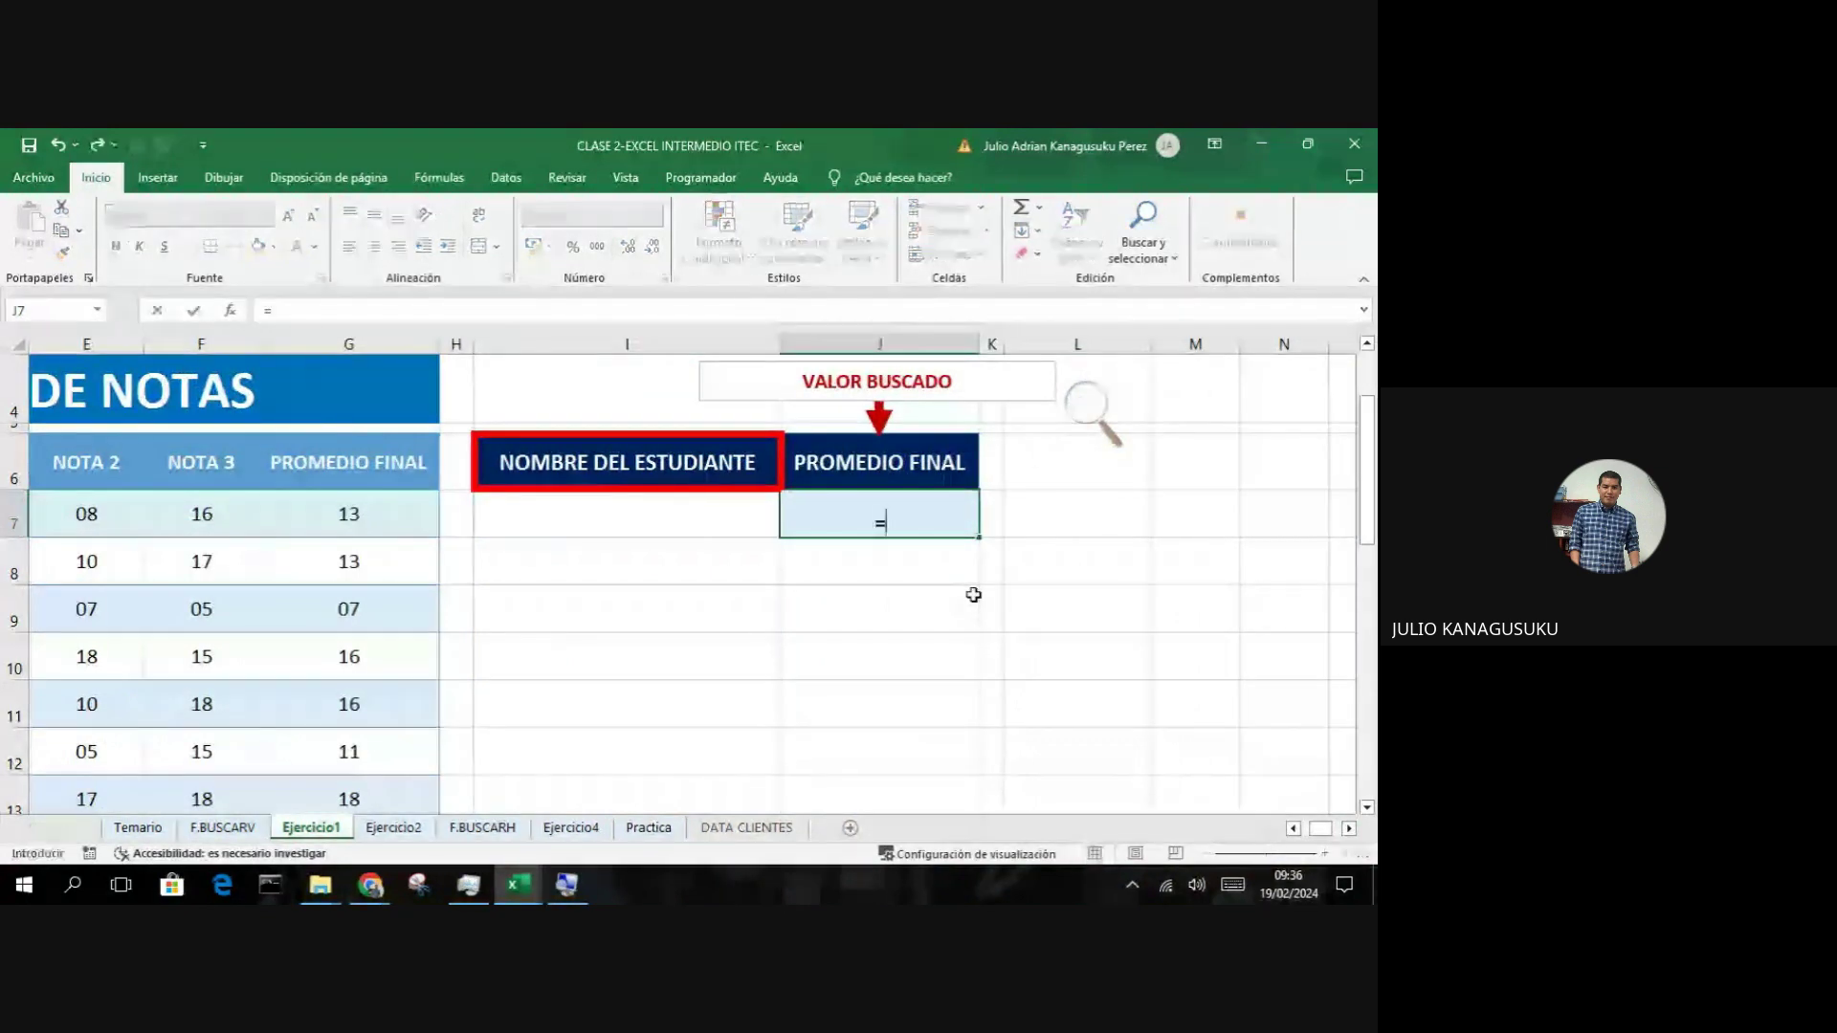
text(BUCAR)
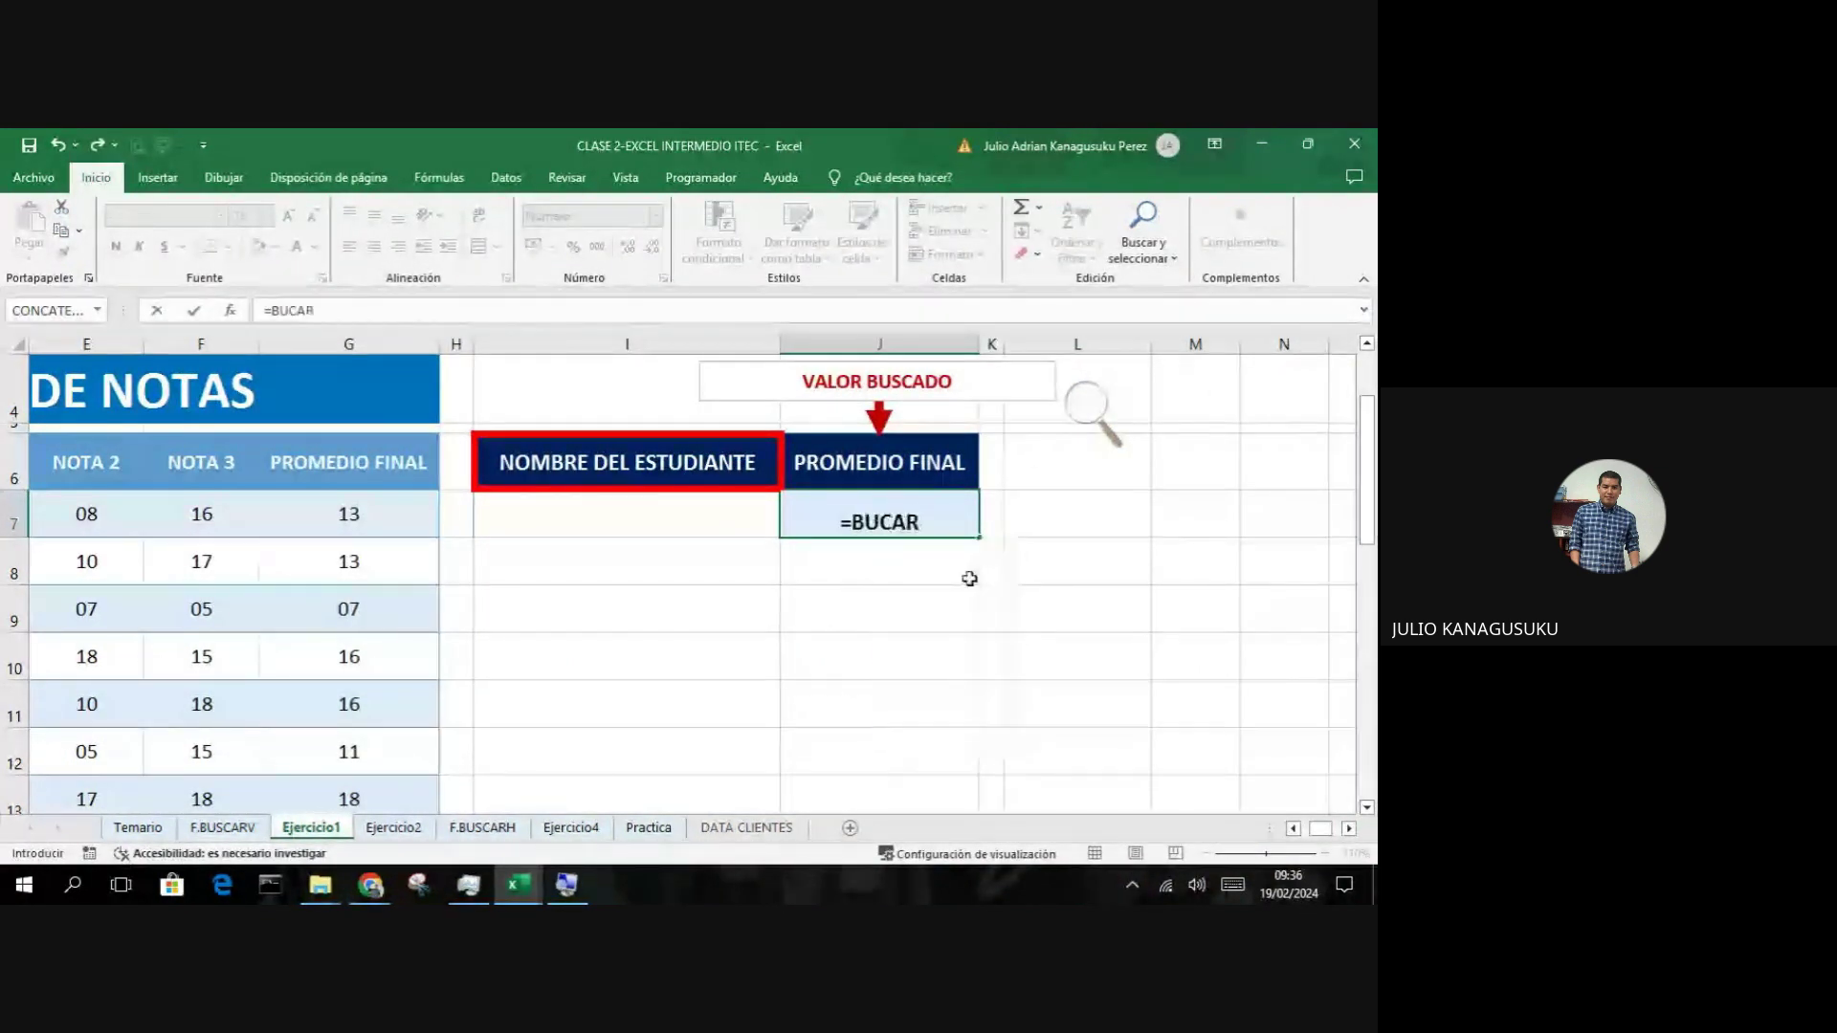
key(BackSpace)
key(BackSpace)
key(BackSpace)
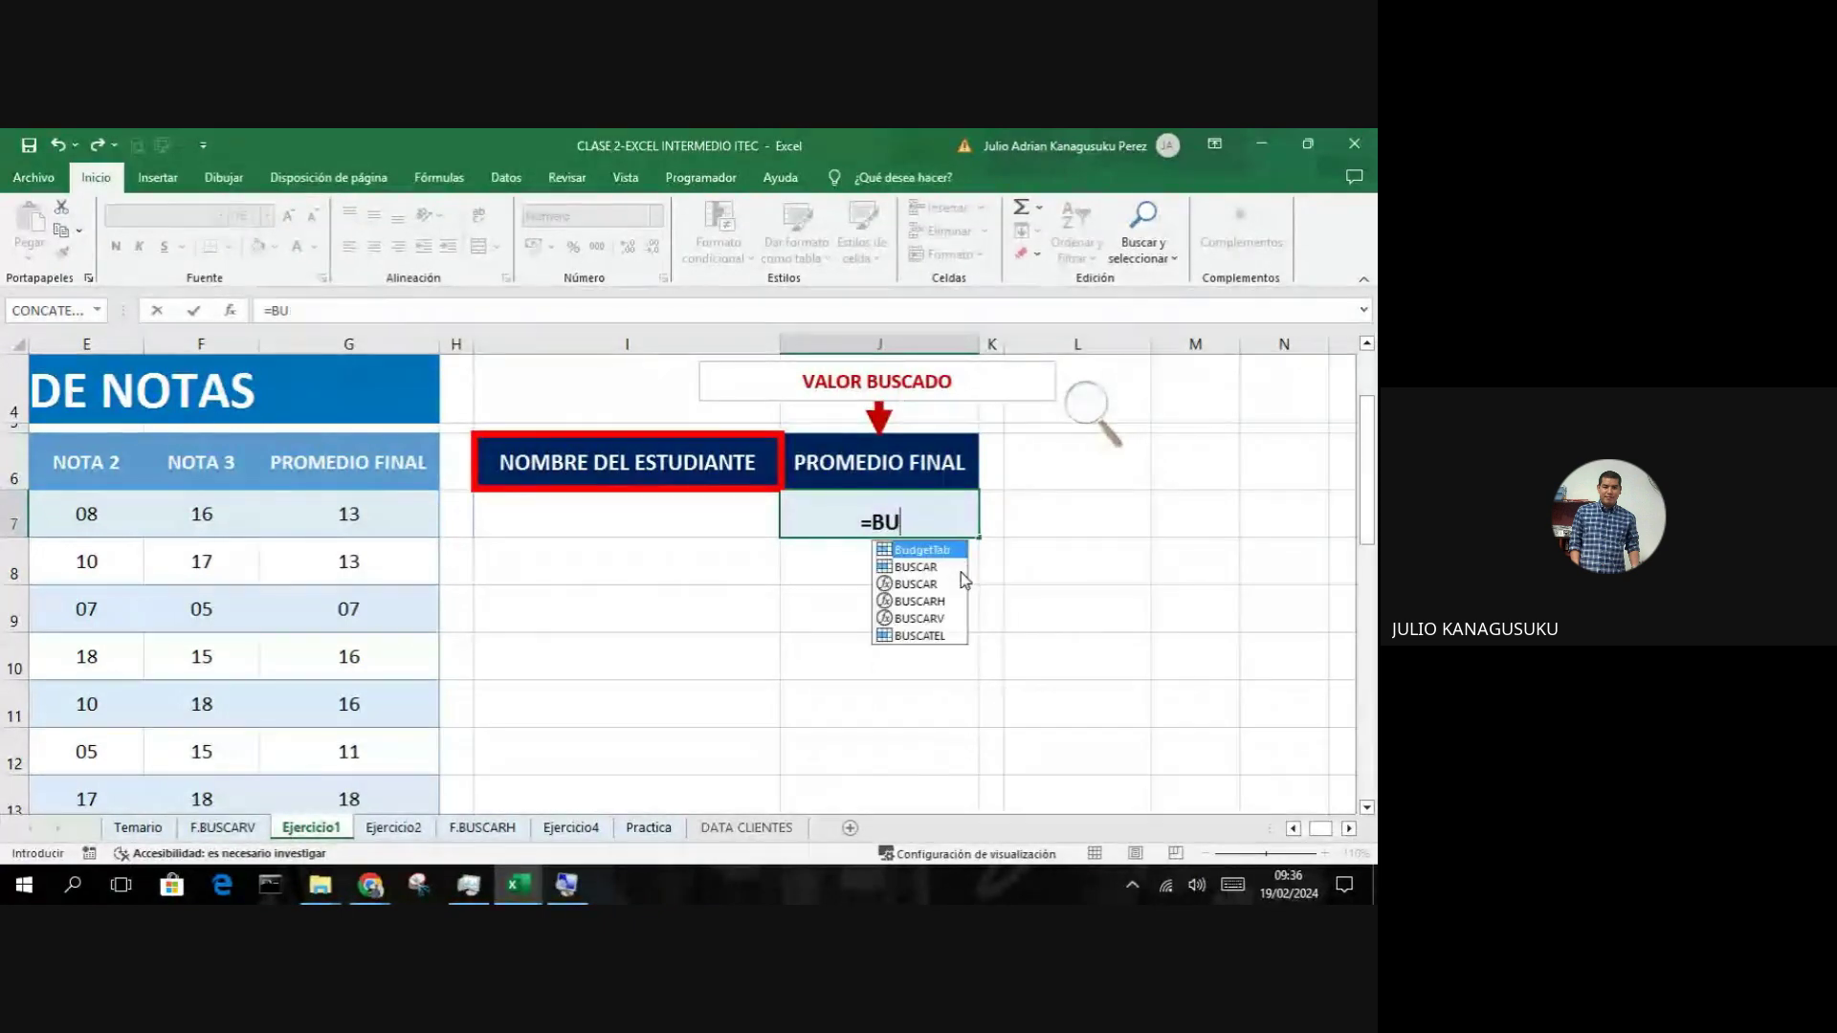
text(SCARV)
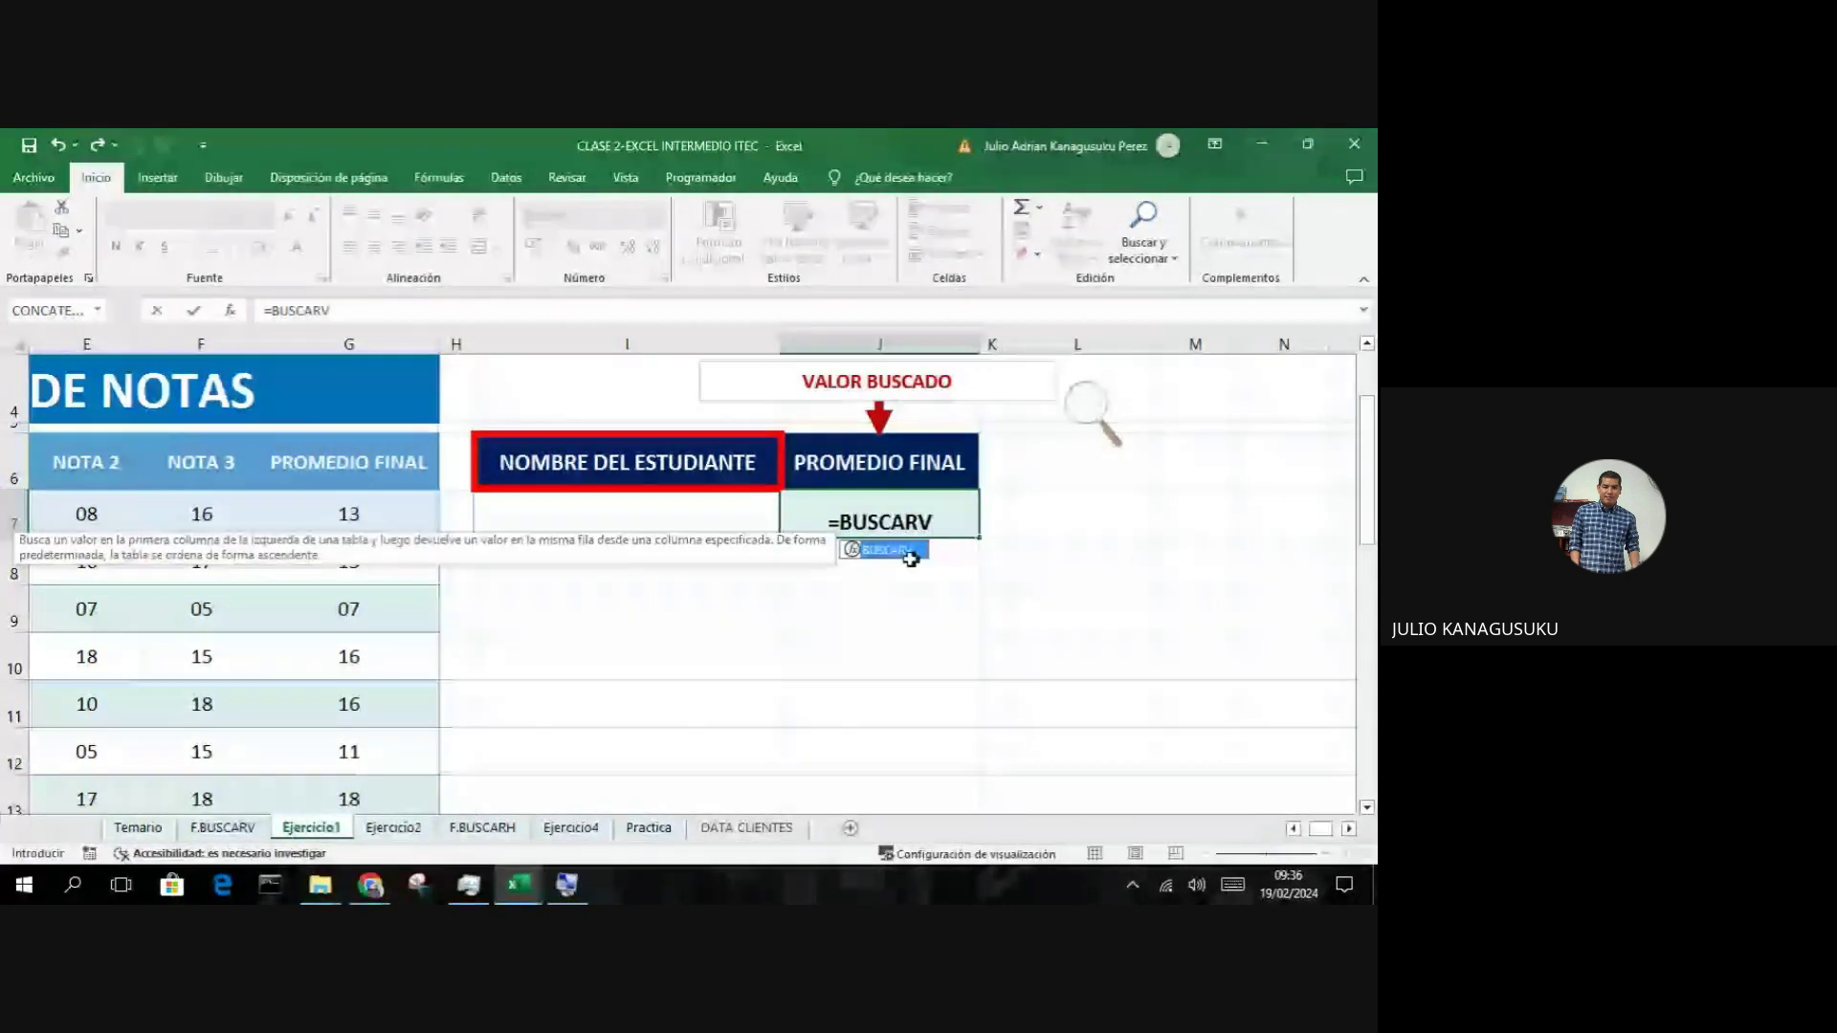
text(()
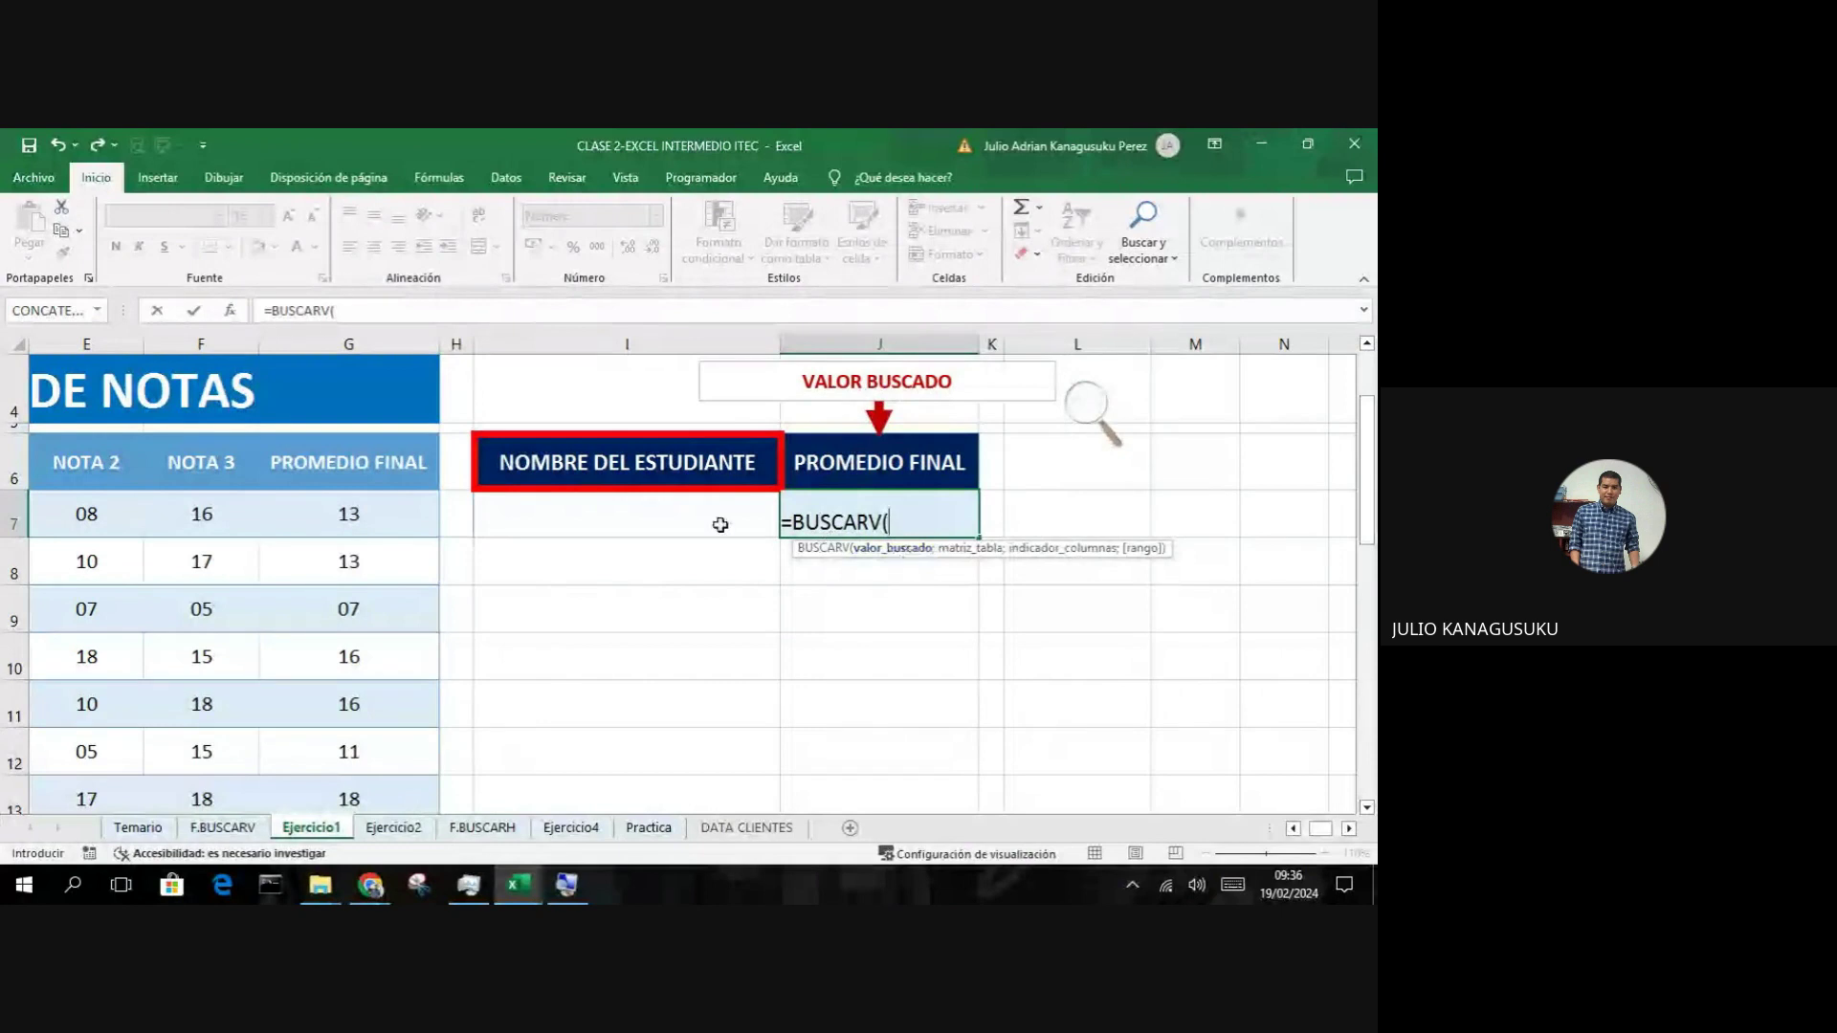
click(661, 514)
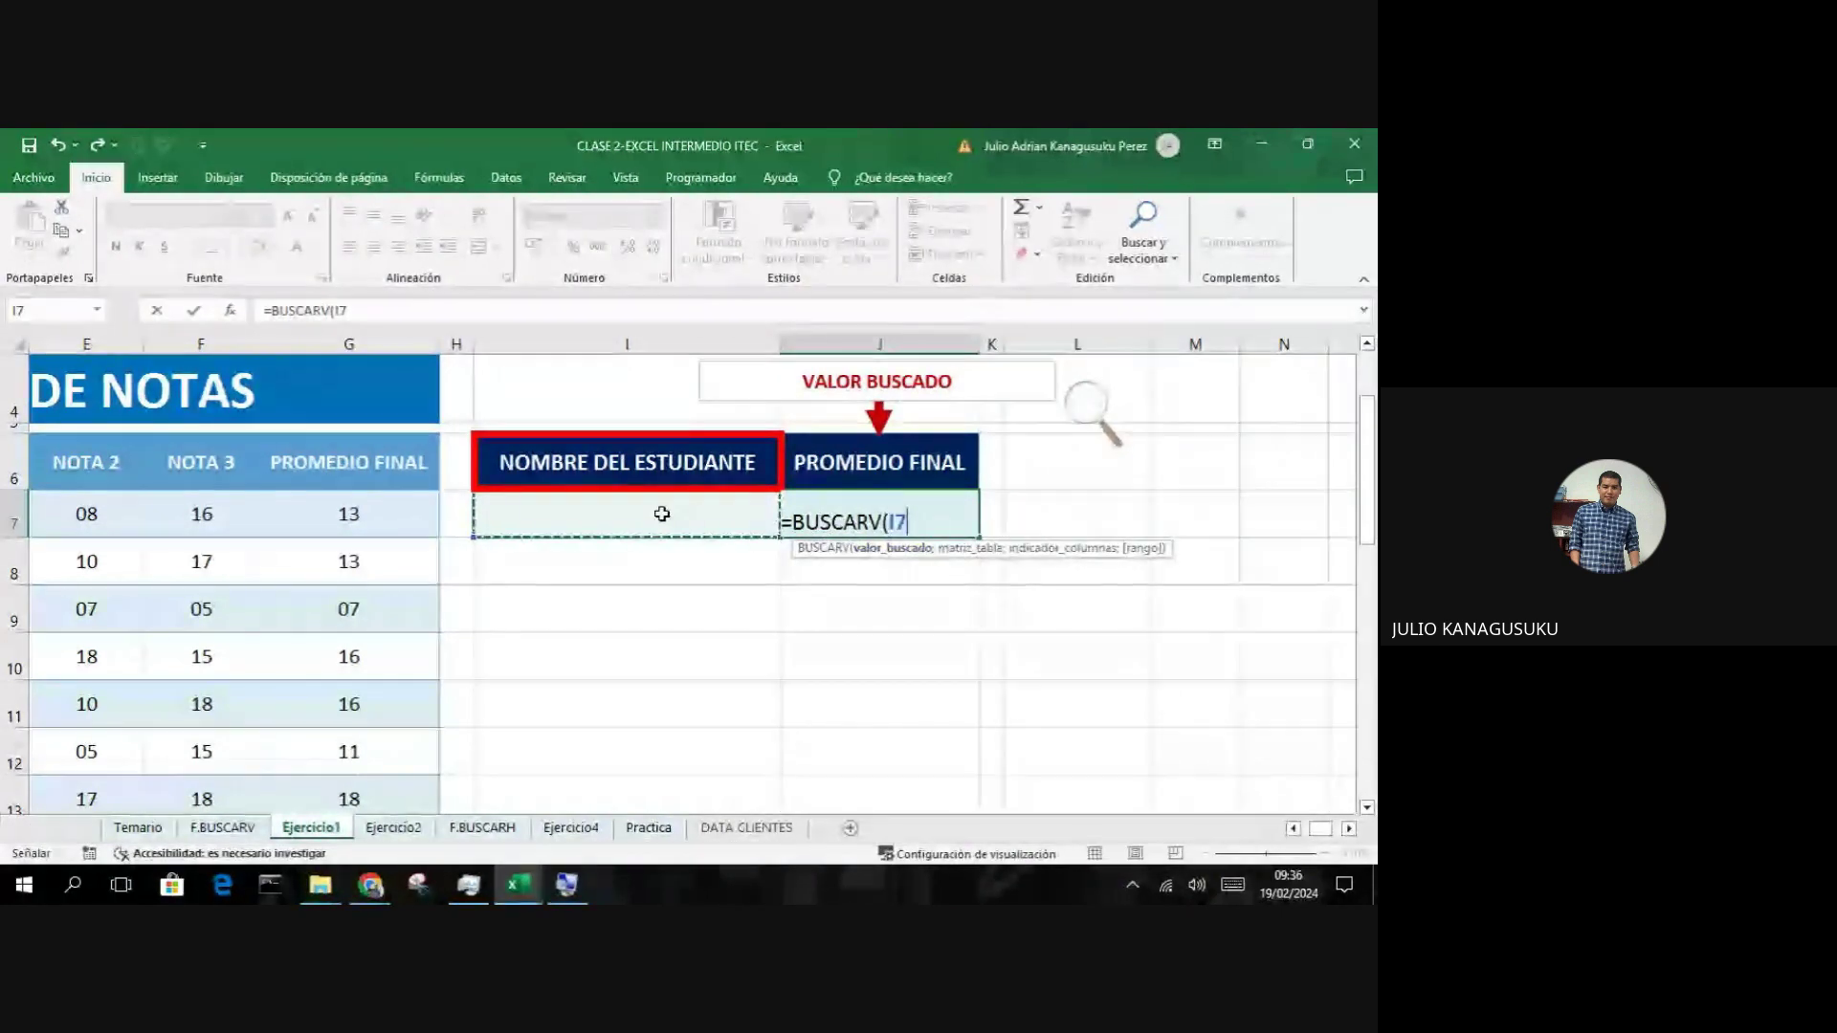
text(;)
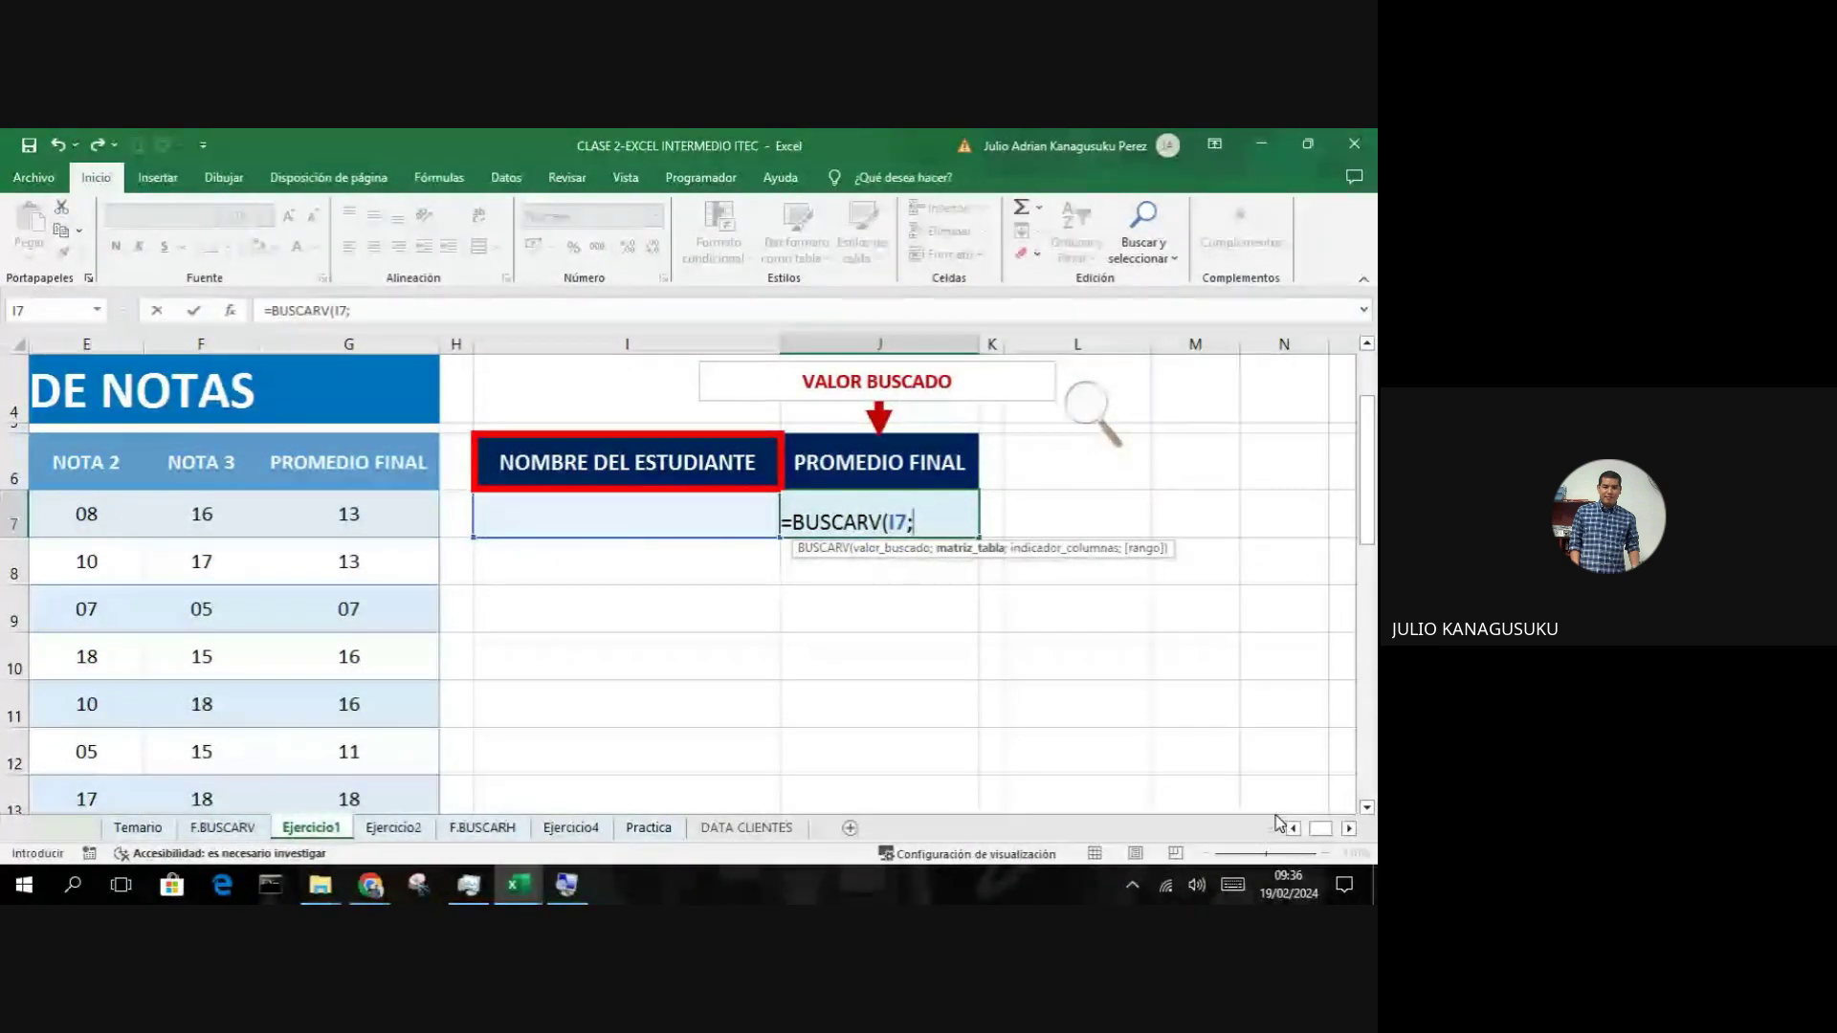
click(1294, 829)
click(1294, 829)
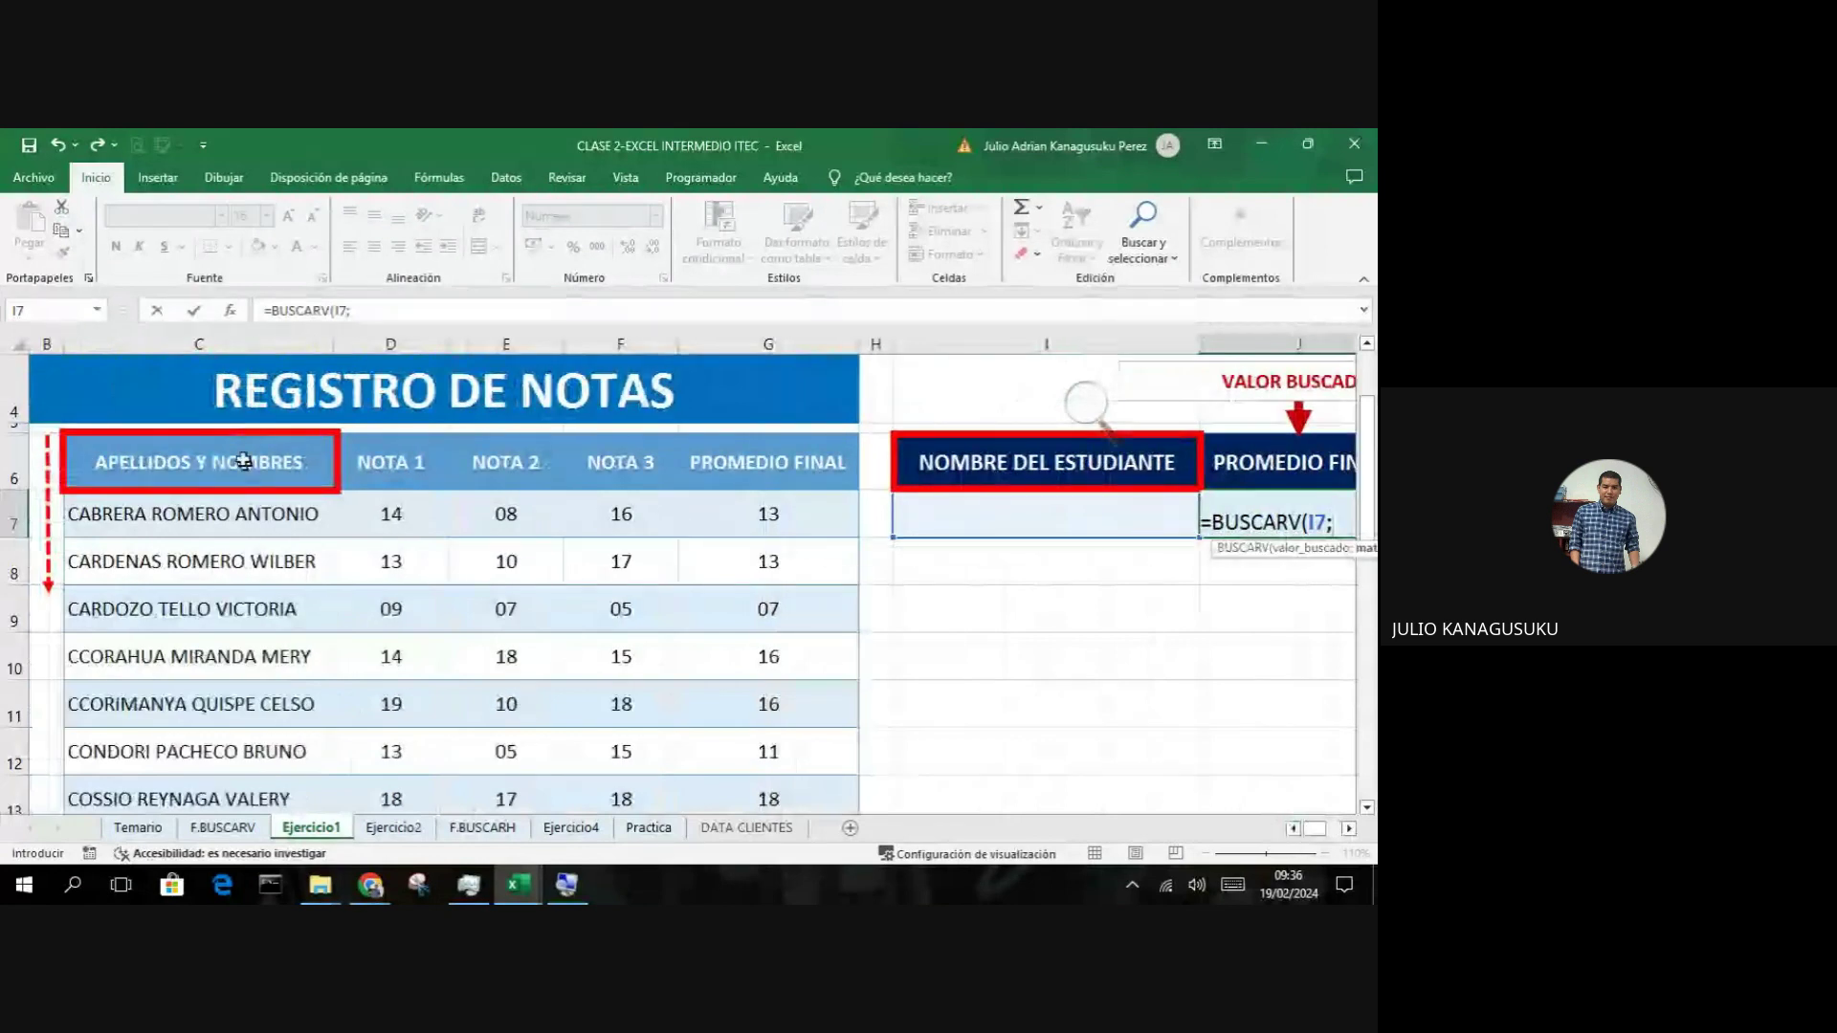
drag(244, 462, 531, 493)
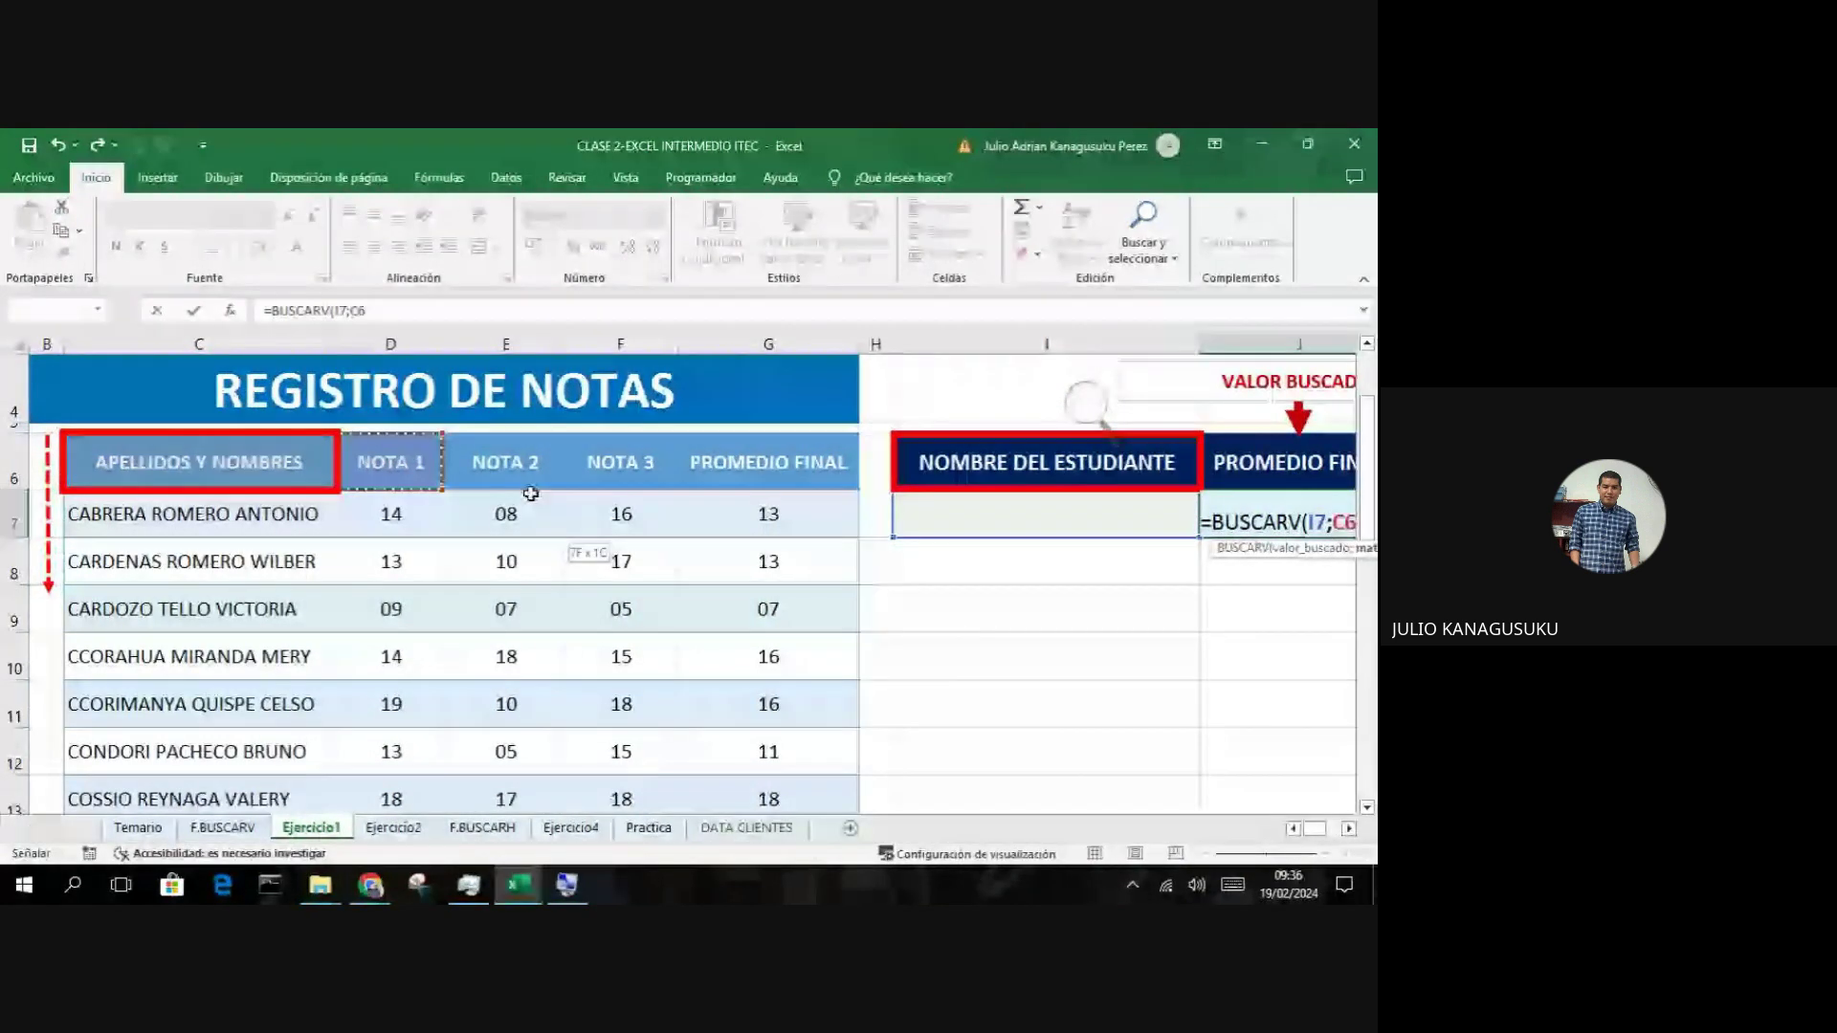
mouse_move(531, 494)
mouse_down()
mouse_move(775, 520)
mouse_move(778, 642)
mouse_up()
key(ctrl+shift+Down)
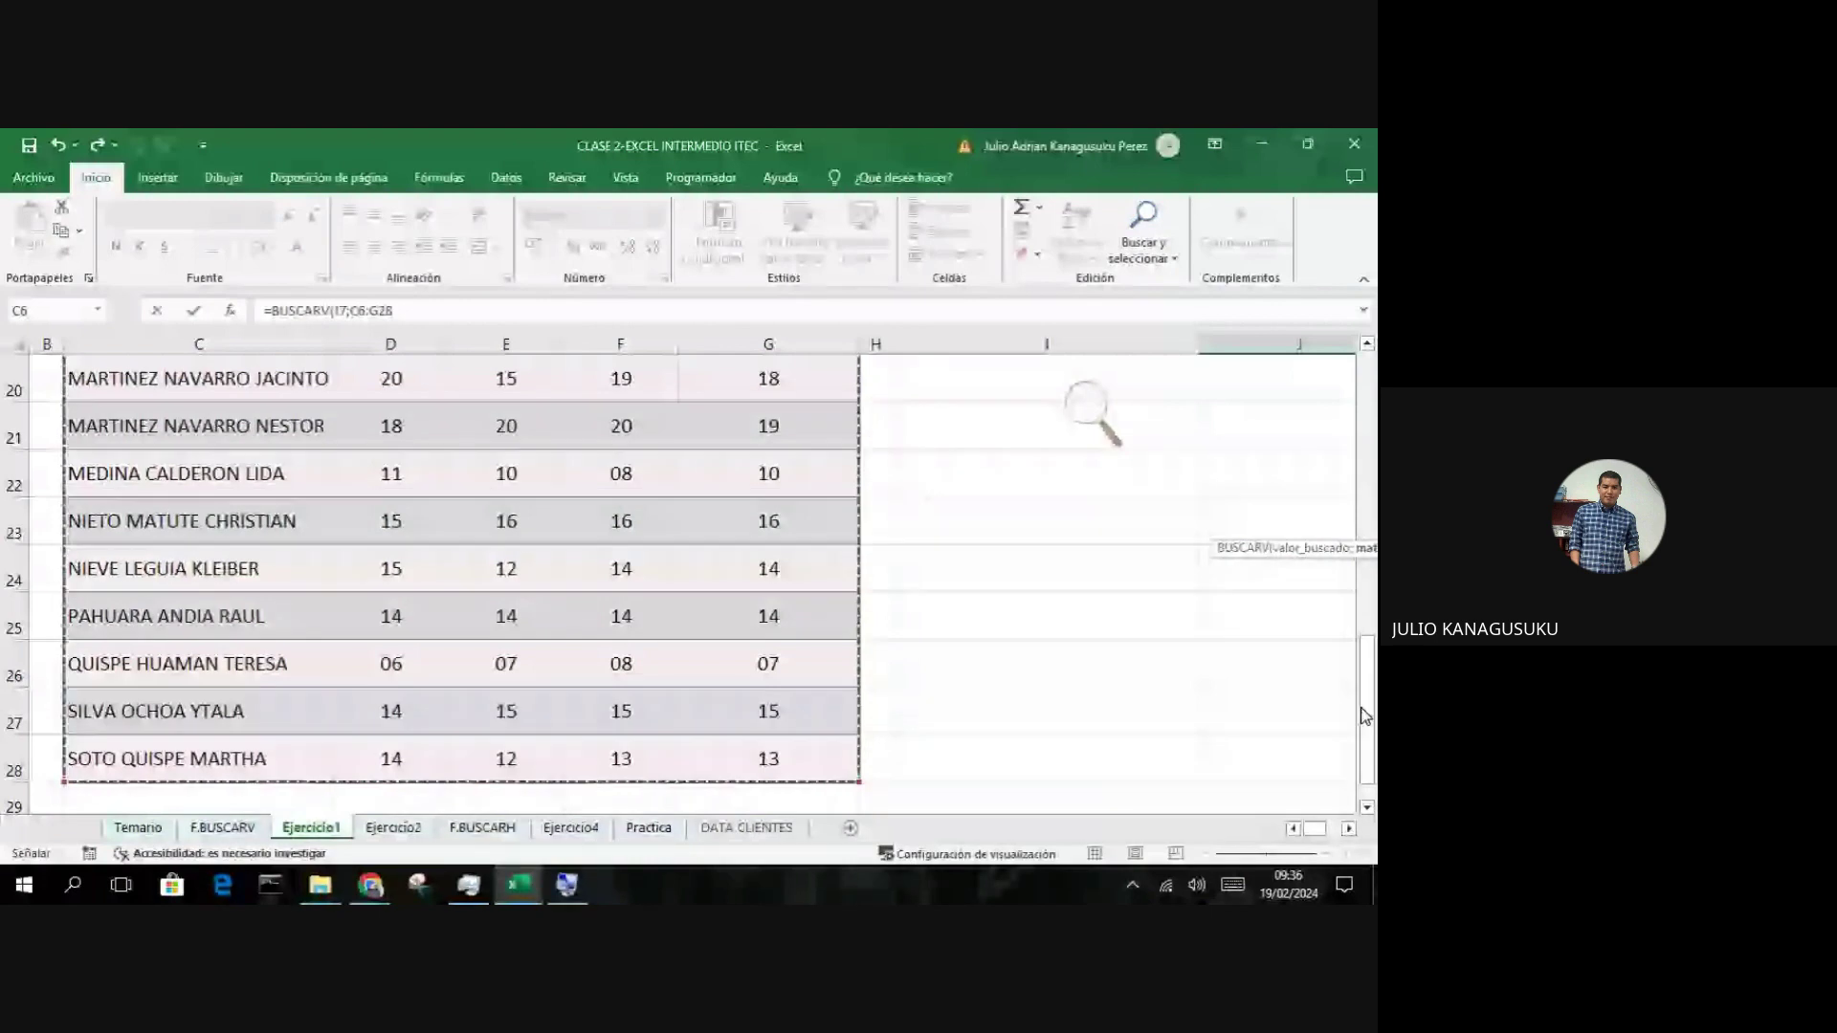
Step: Complete the formula with column 5 and FALSO exact match, then commit it
drag(1364, 716, 1366, 477)
click(1349, 829)
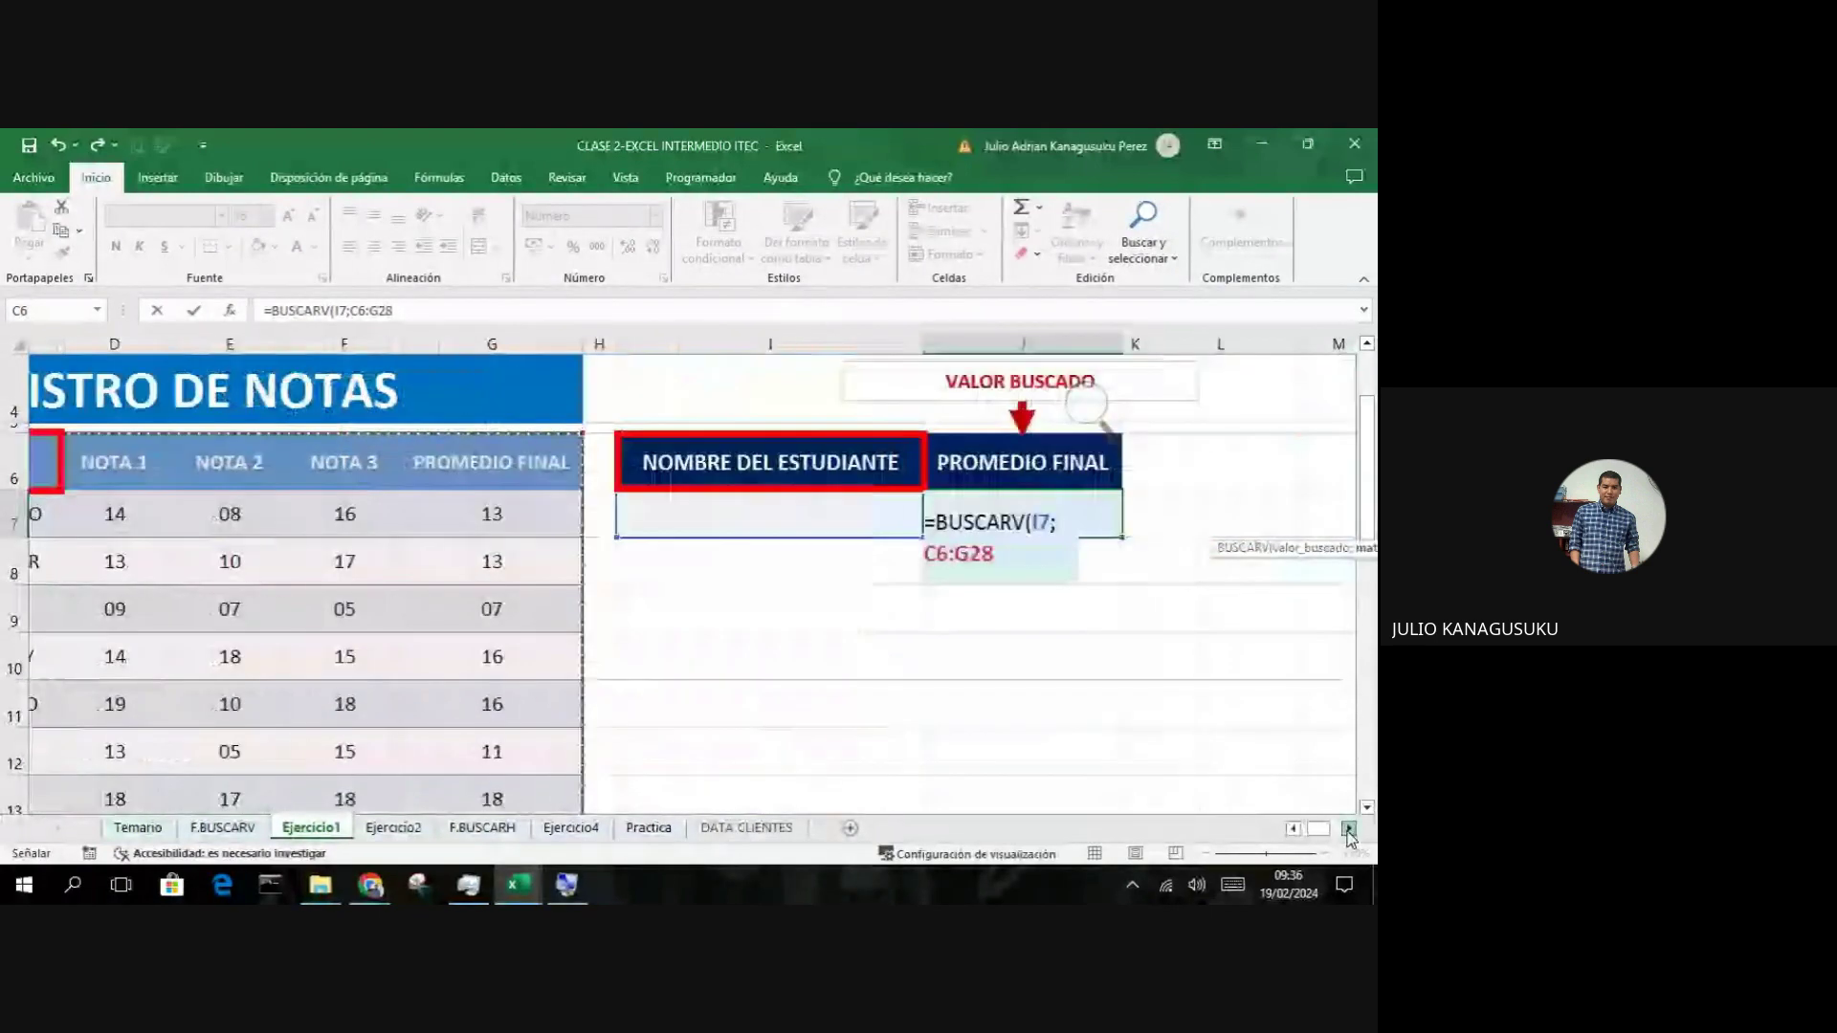
click(1349, 832)
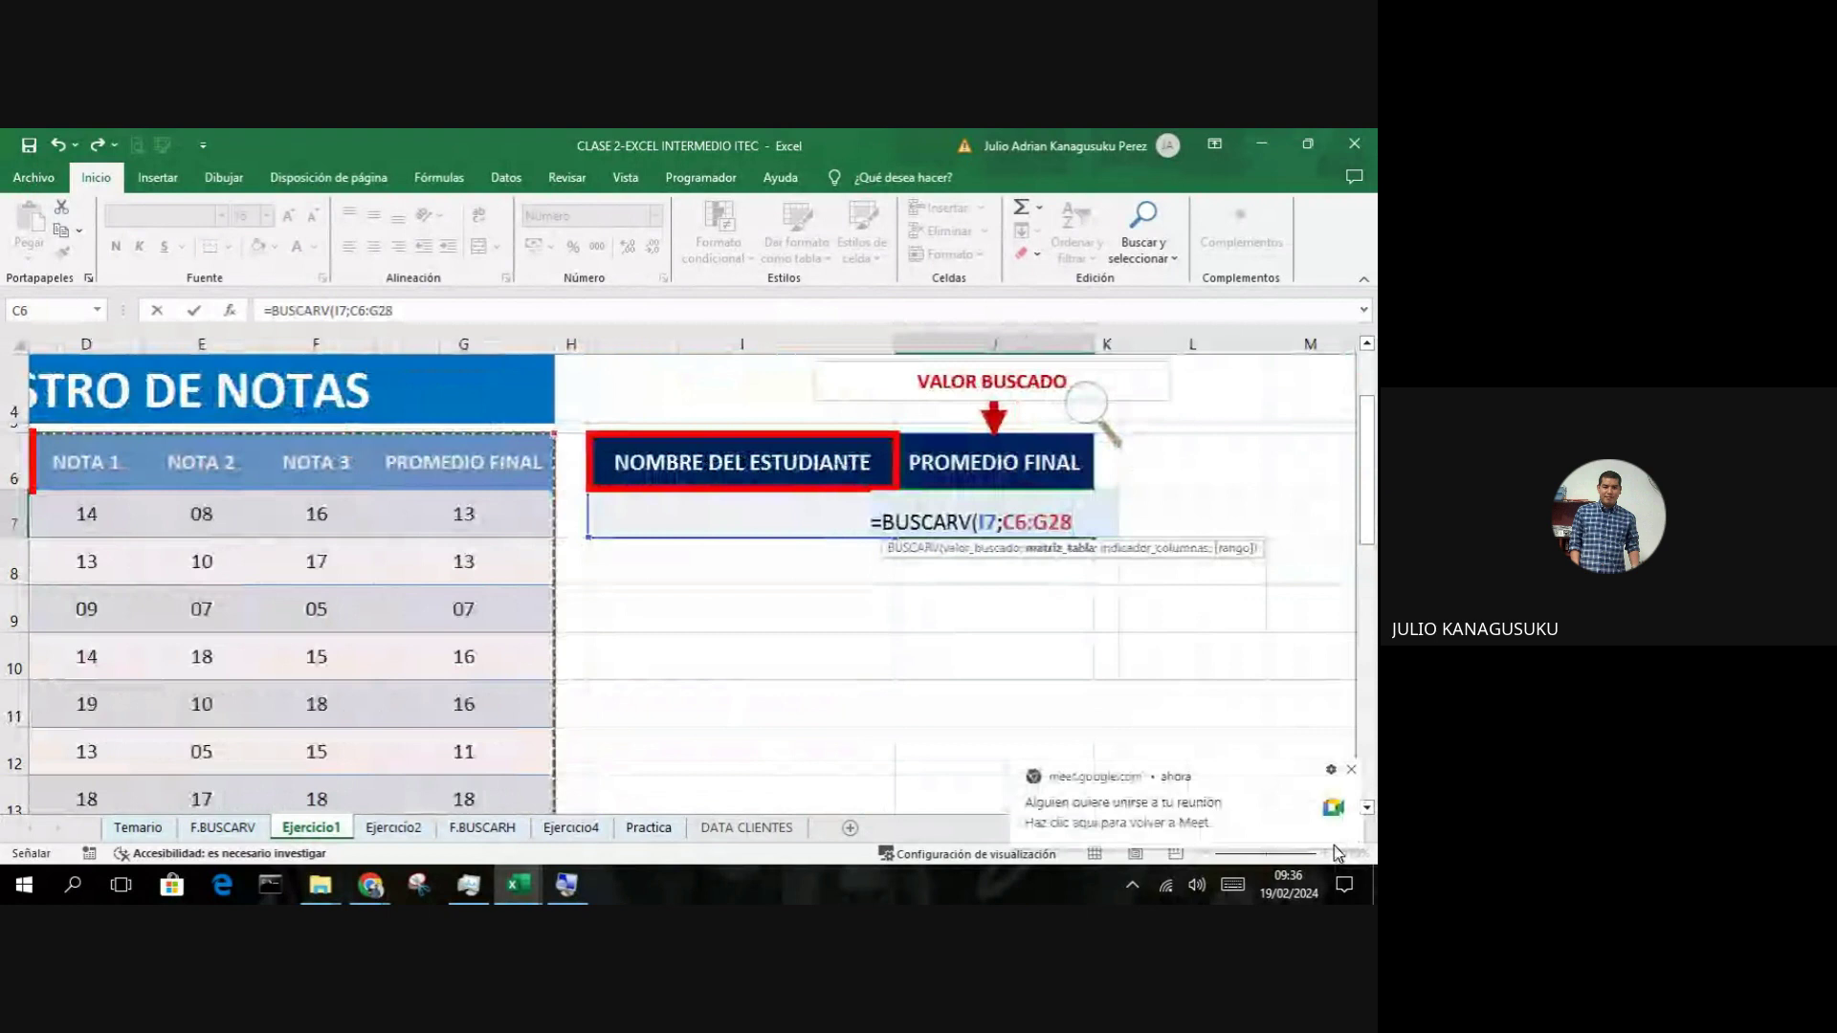
text(;)
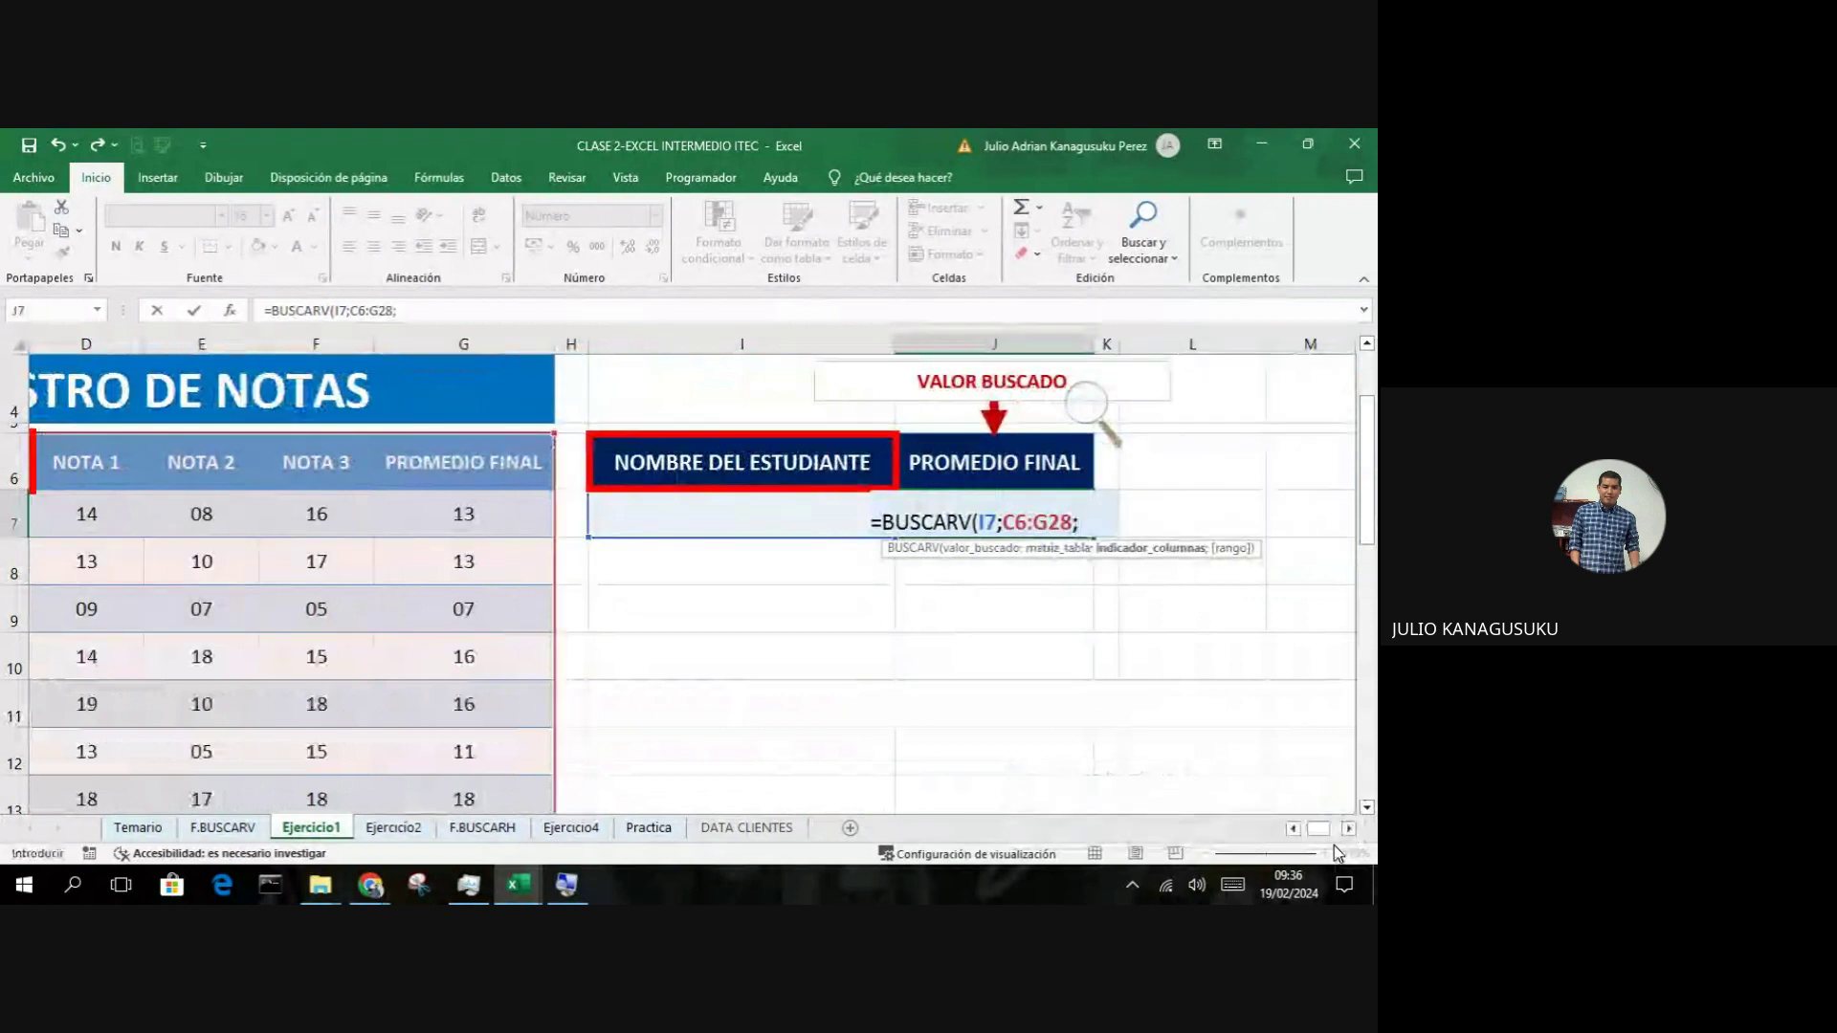
text(5)
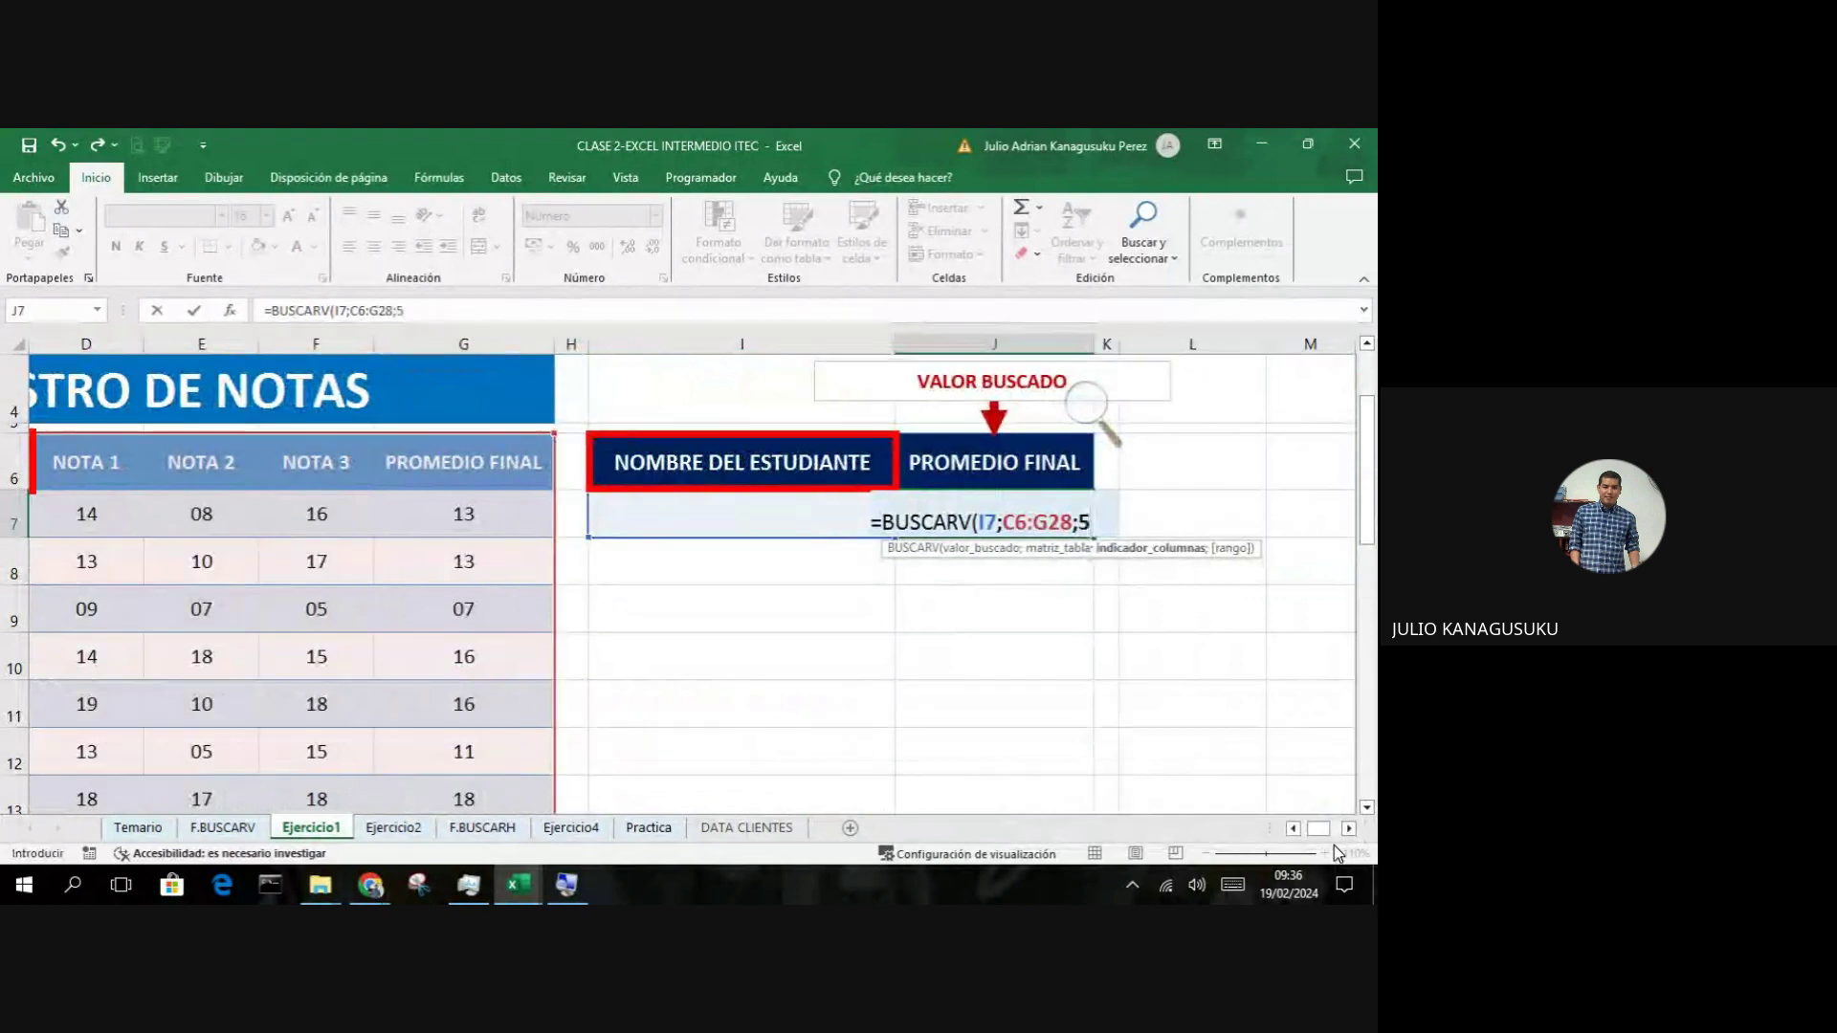
text(;)
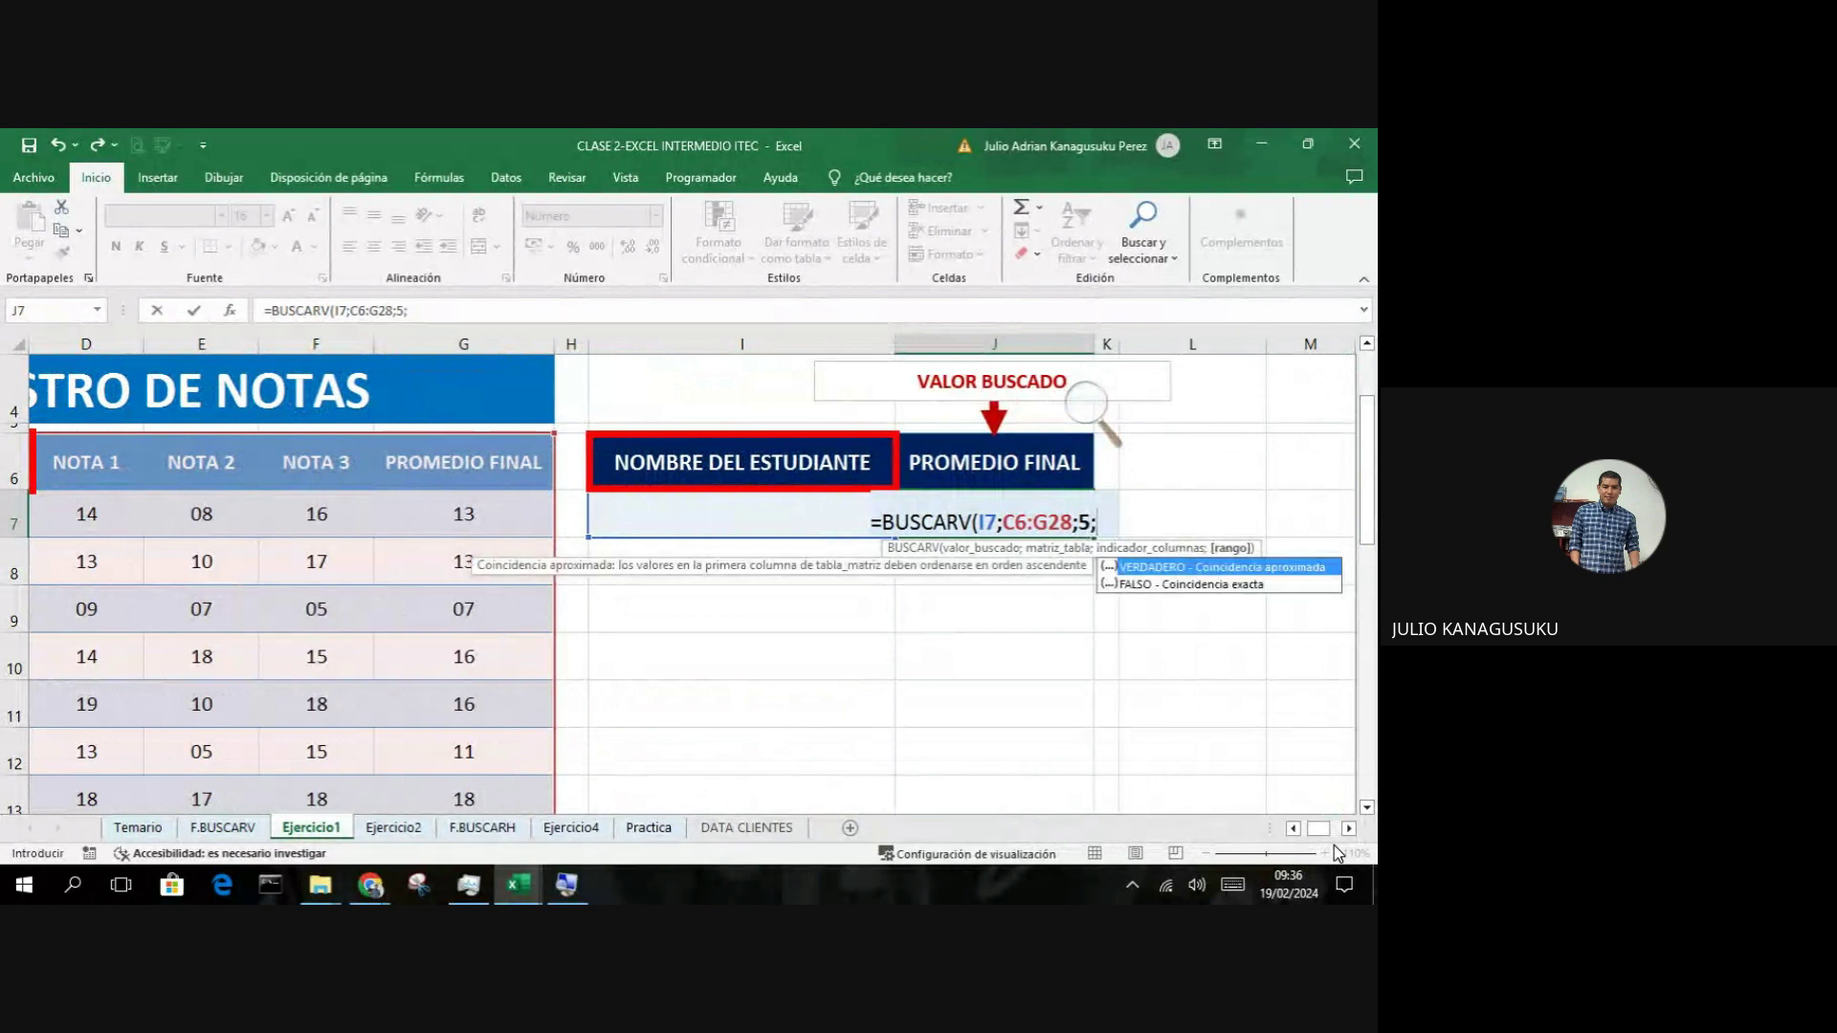
double_click(1158, 586)
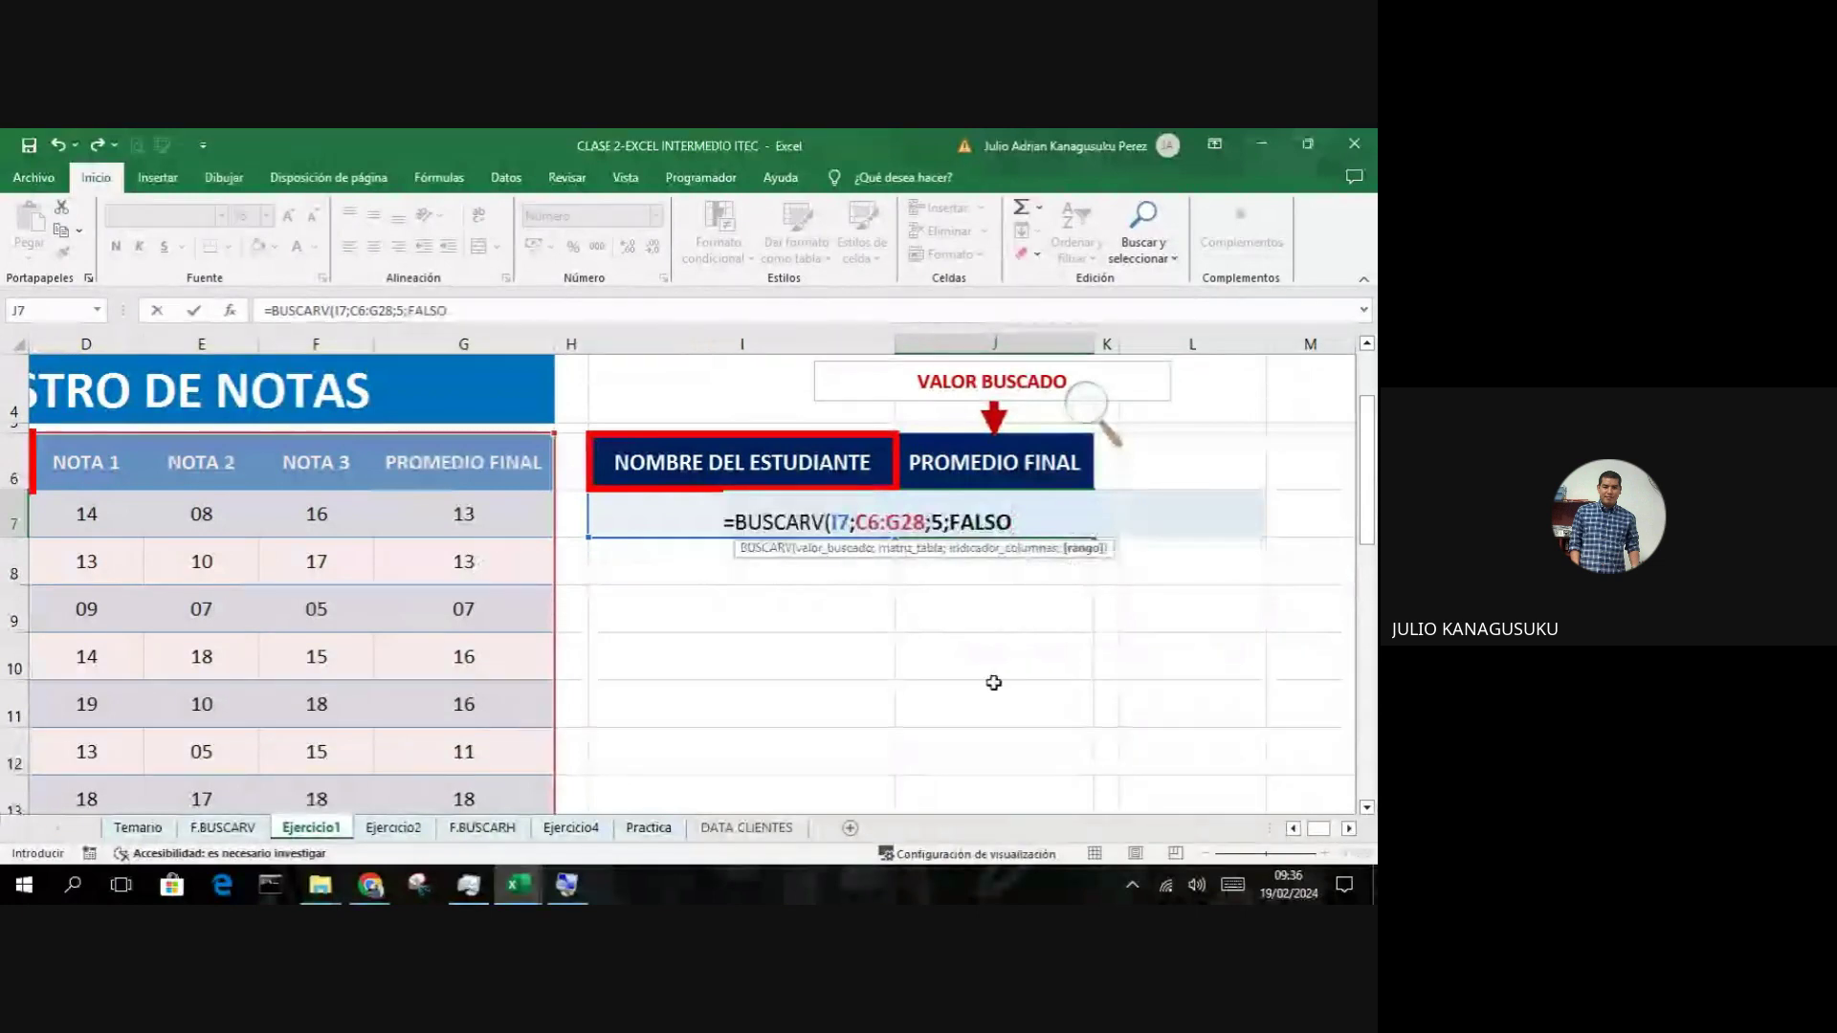
text())
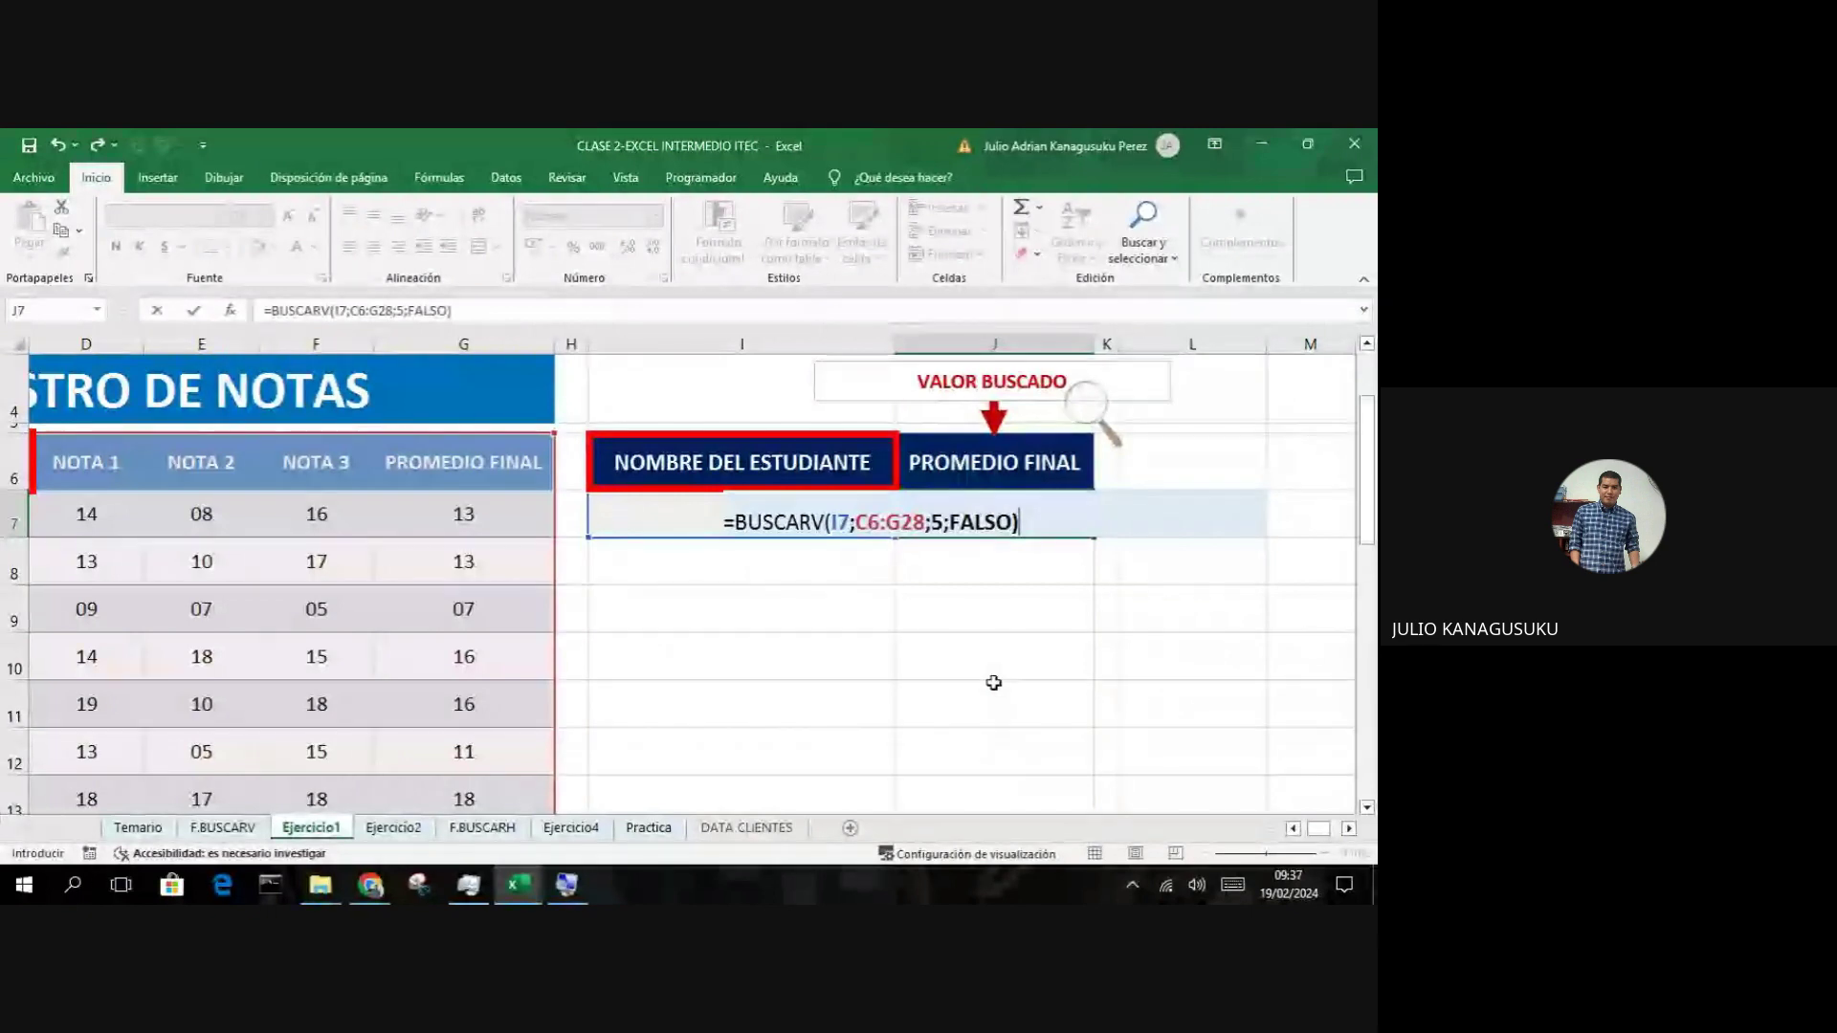
key(Return)
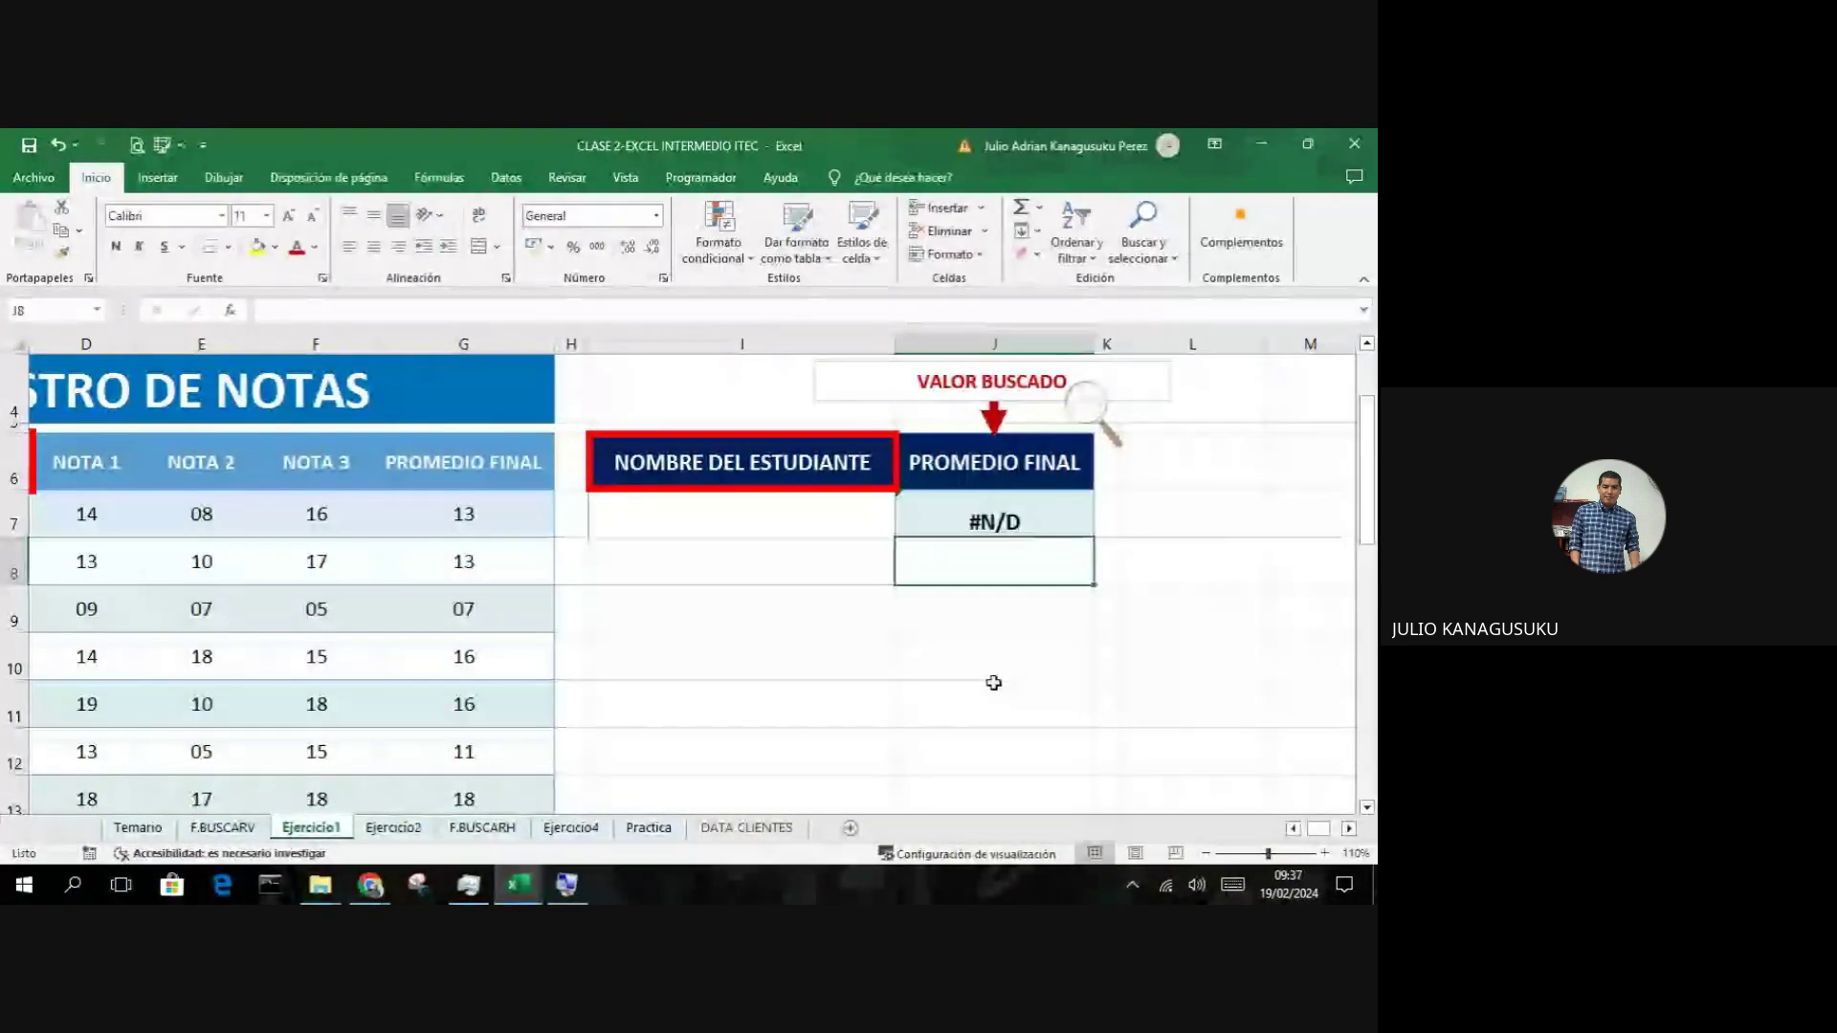
Step: Enter a student's name in I7 to display their final average in J7
click(770, 536)
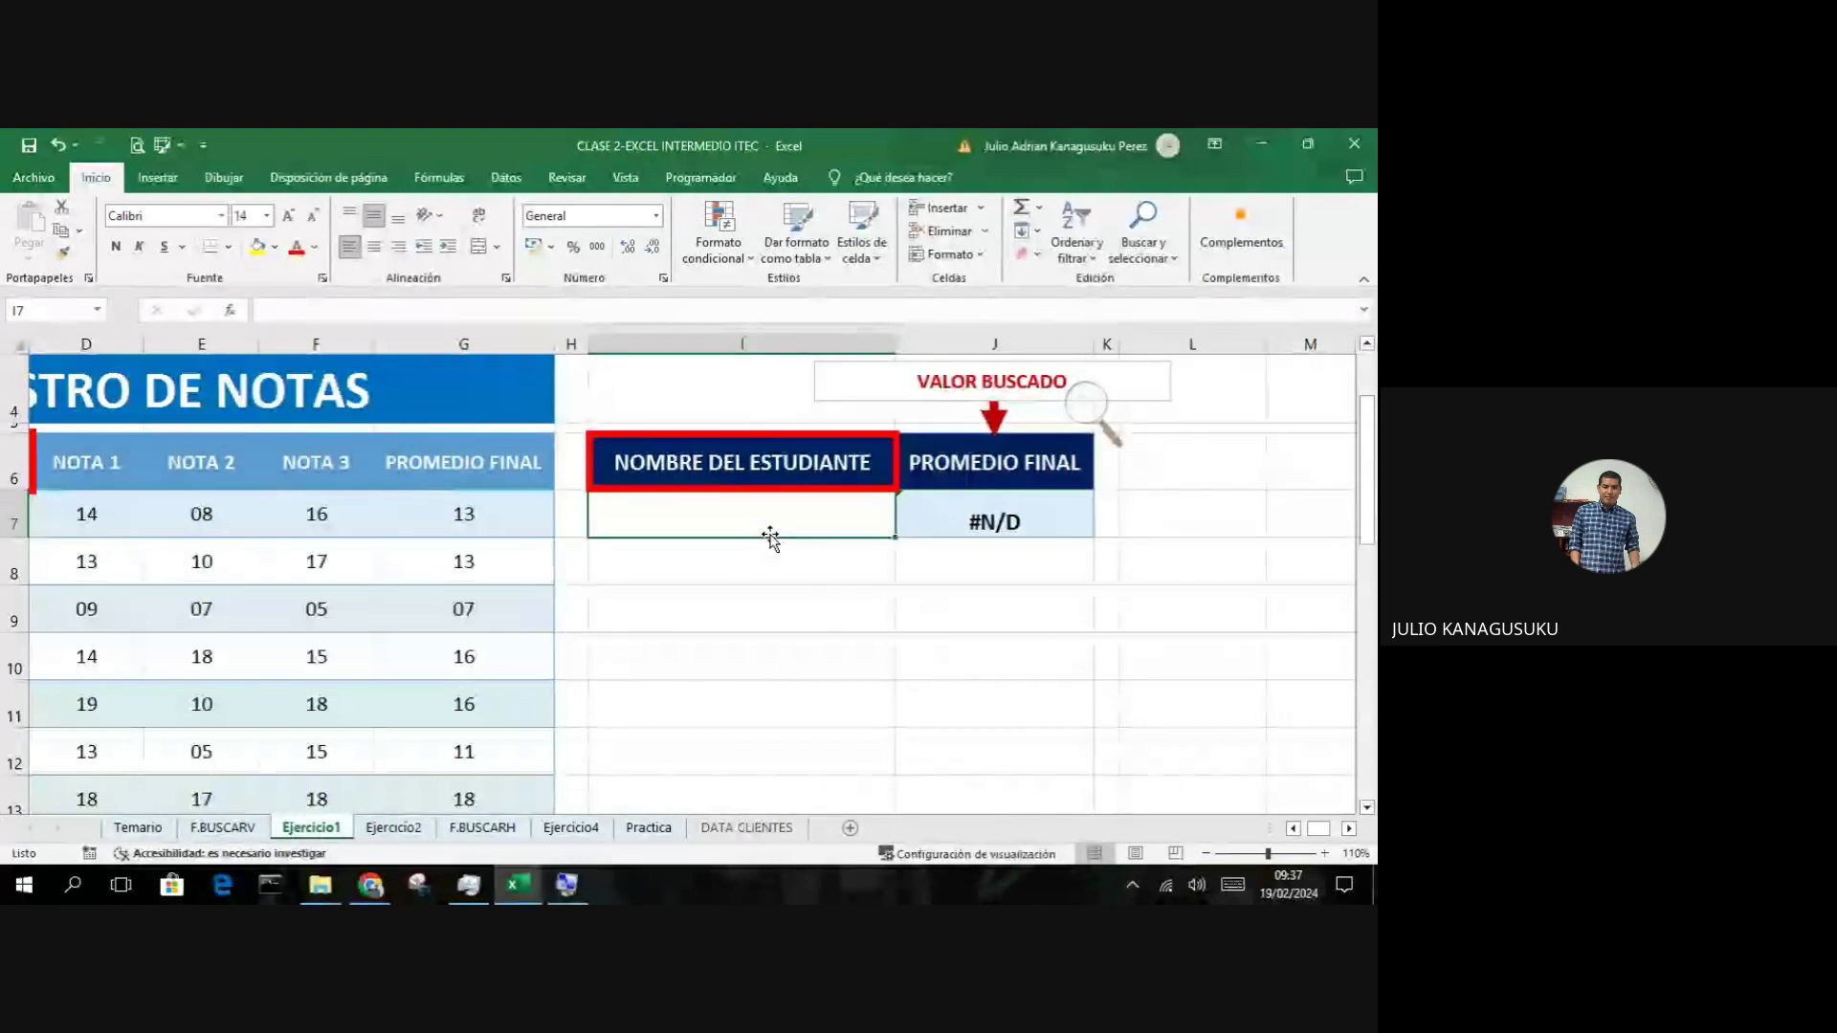
text(CARDO)
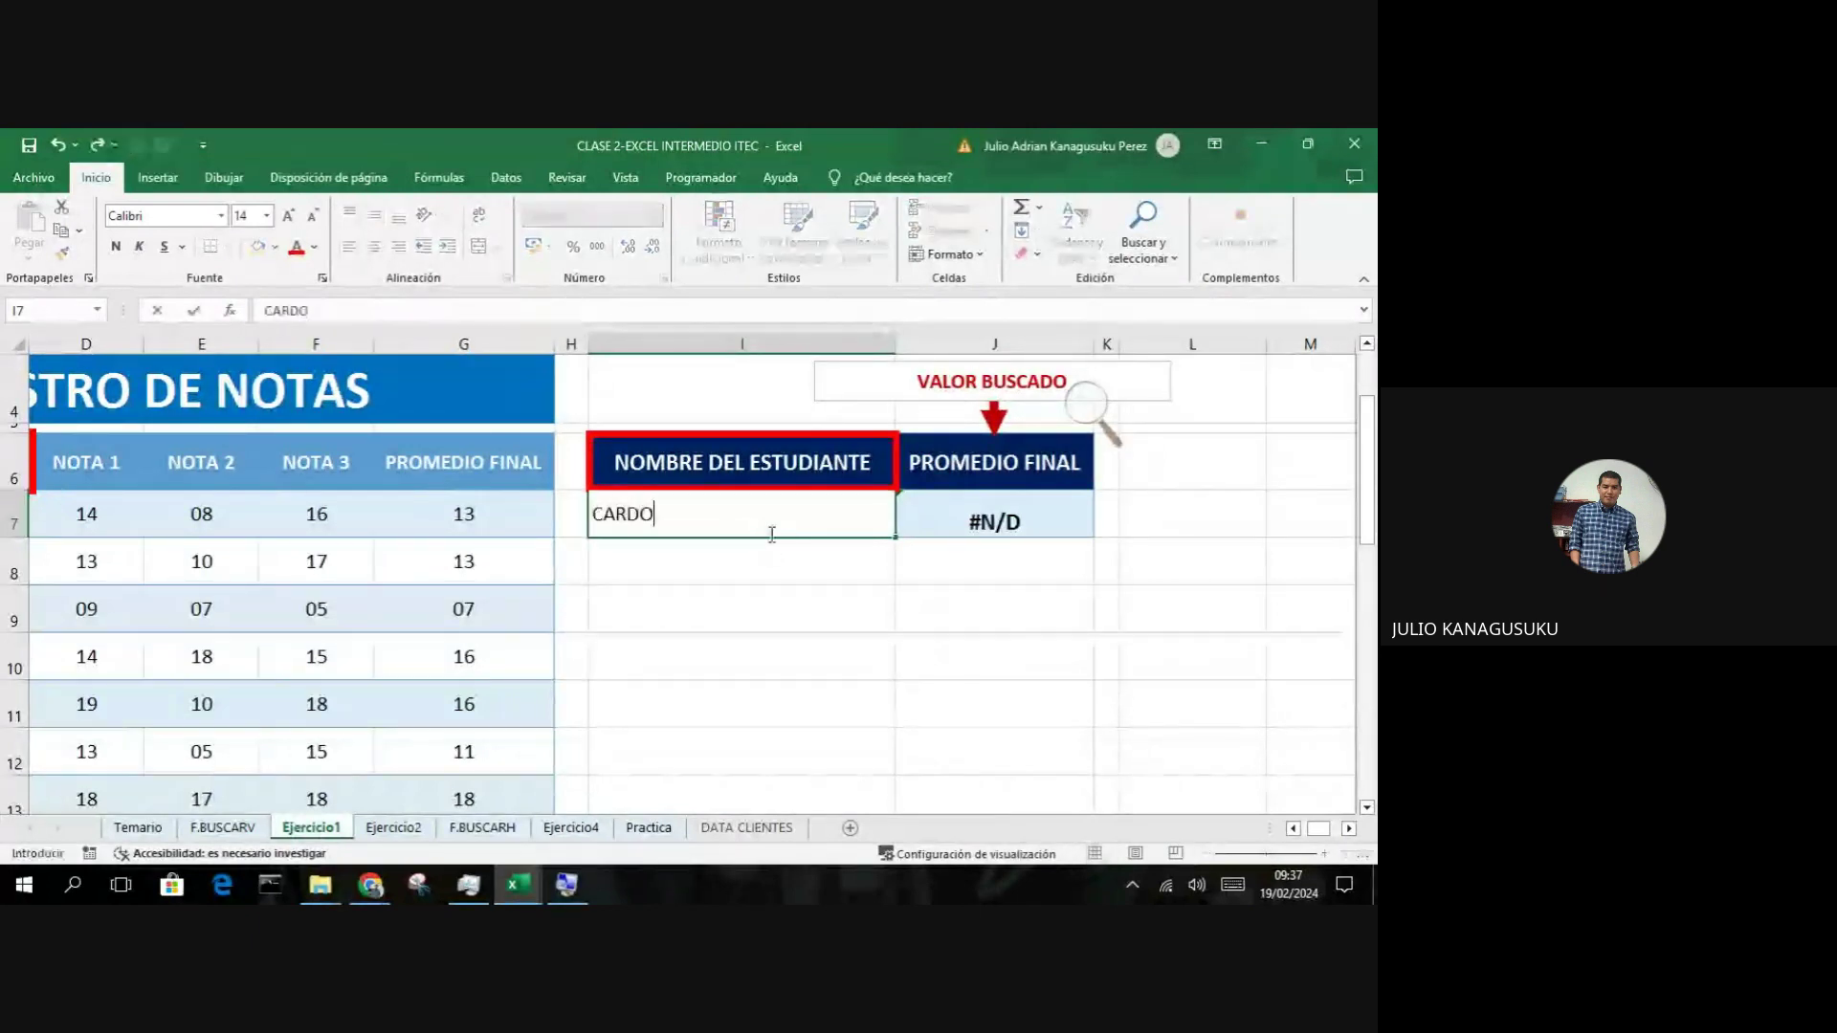
text(ZO TEL LO)
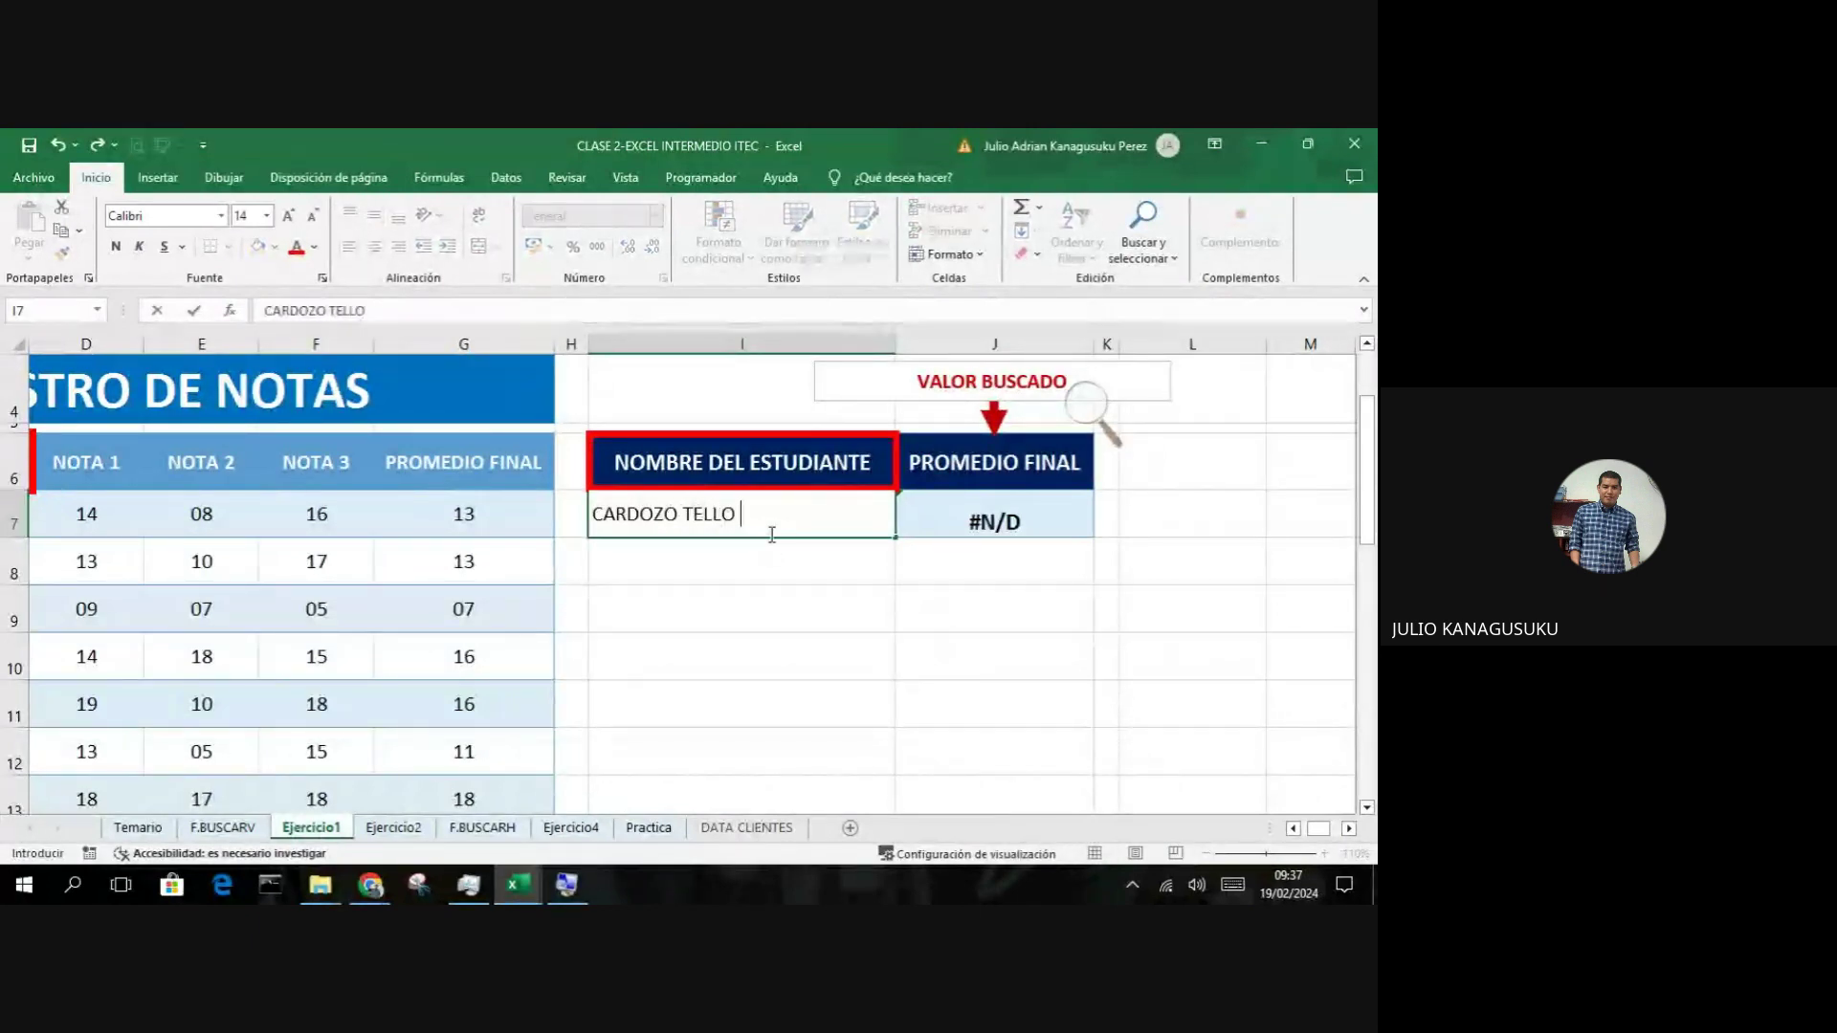
text( VICTORIA)
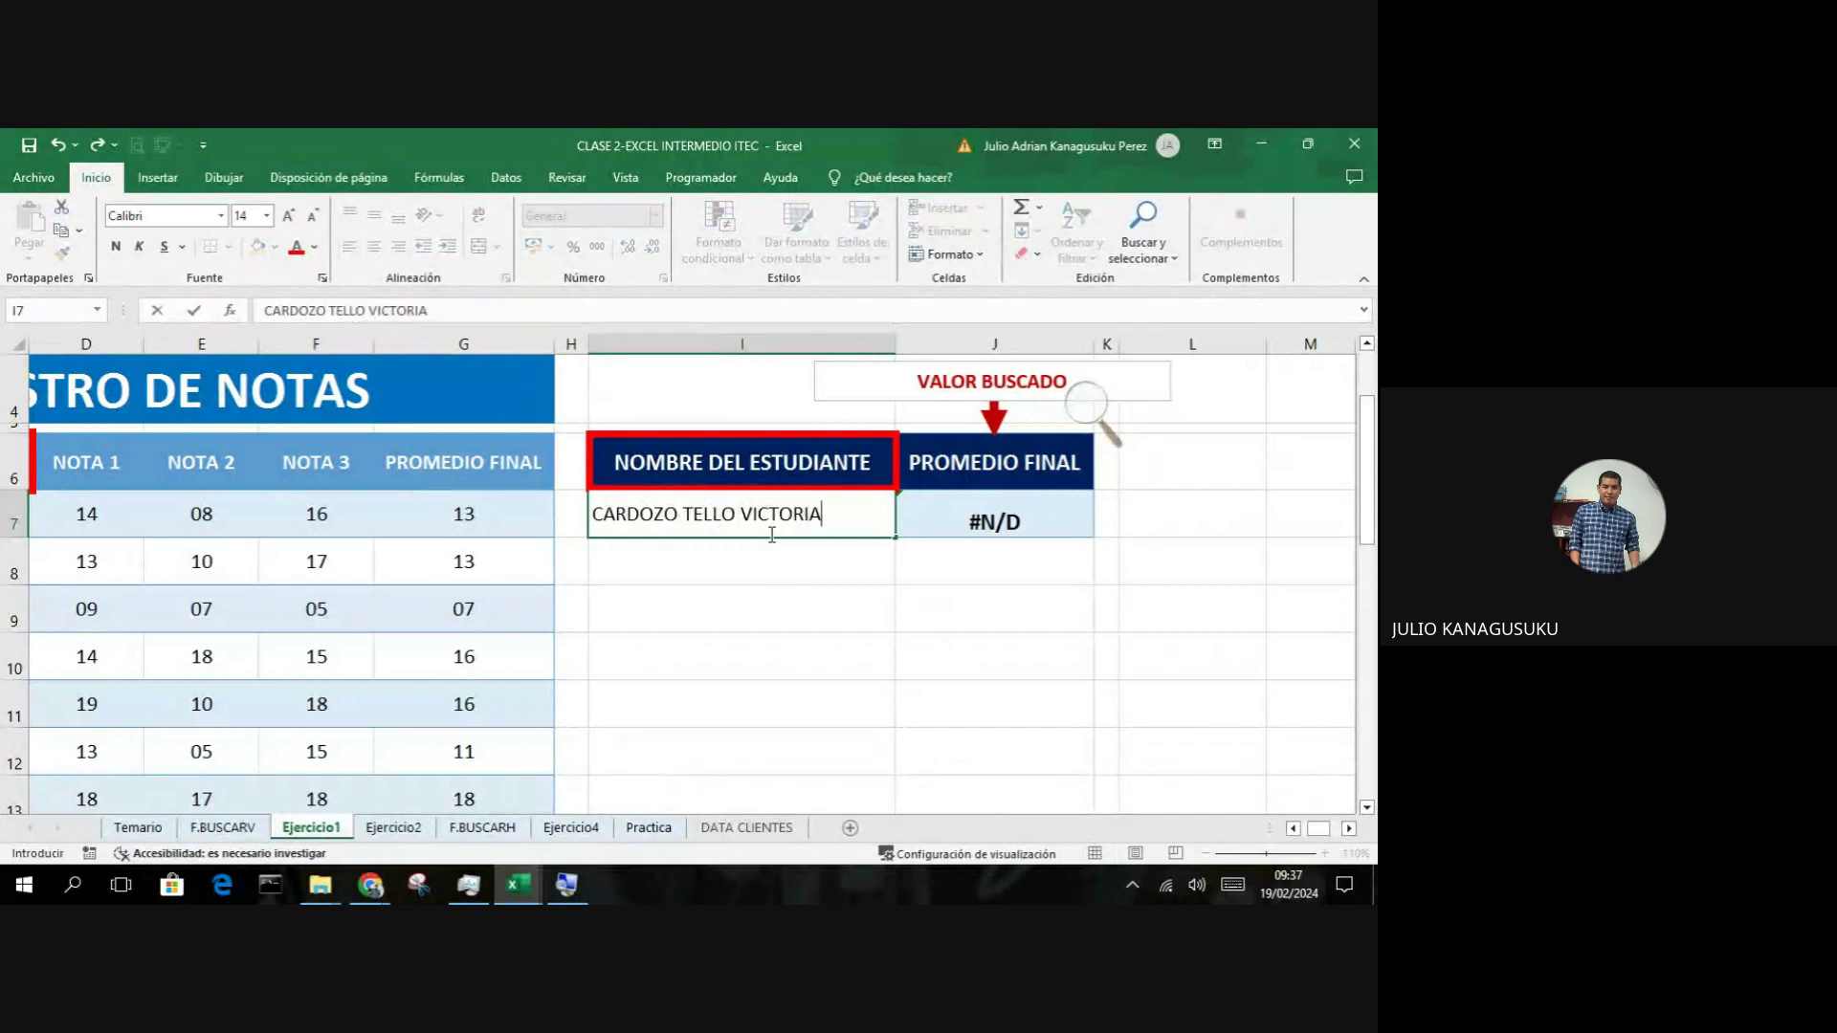
key(Return)
key(Left)
key(Left)
key(Left)
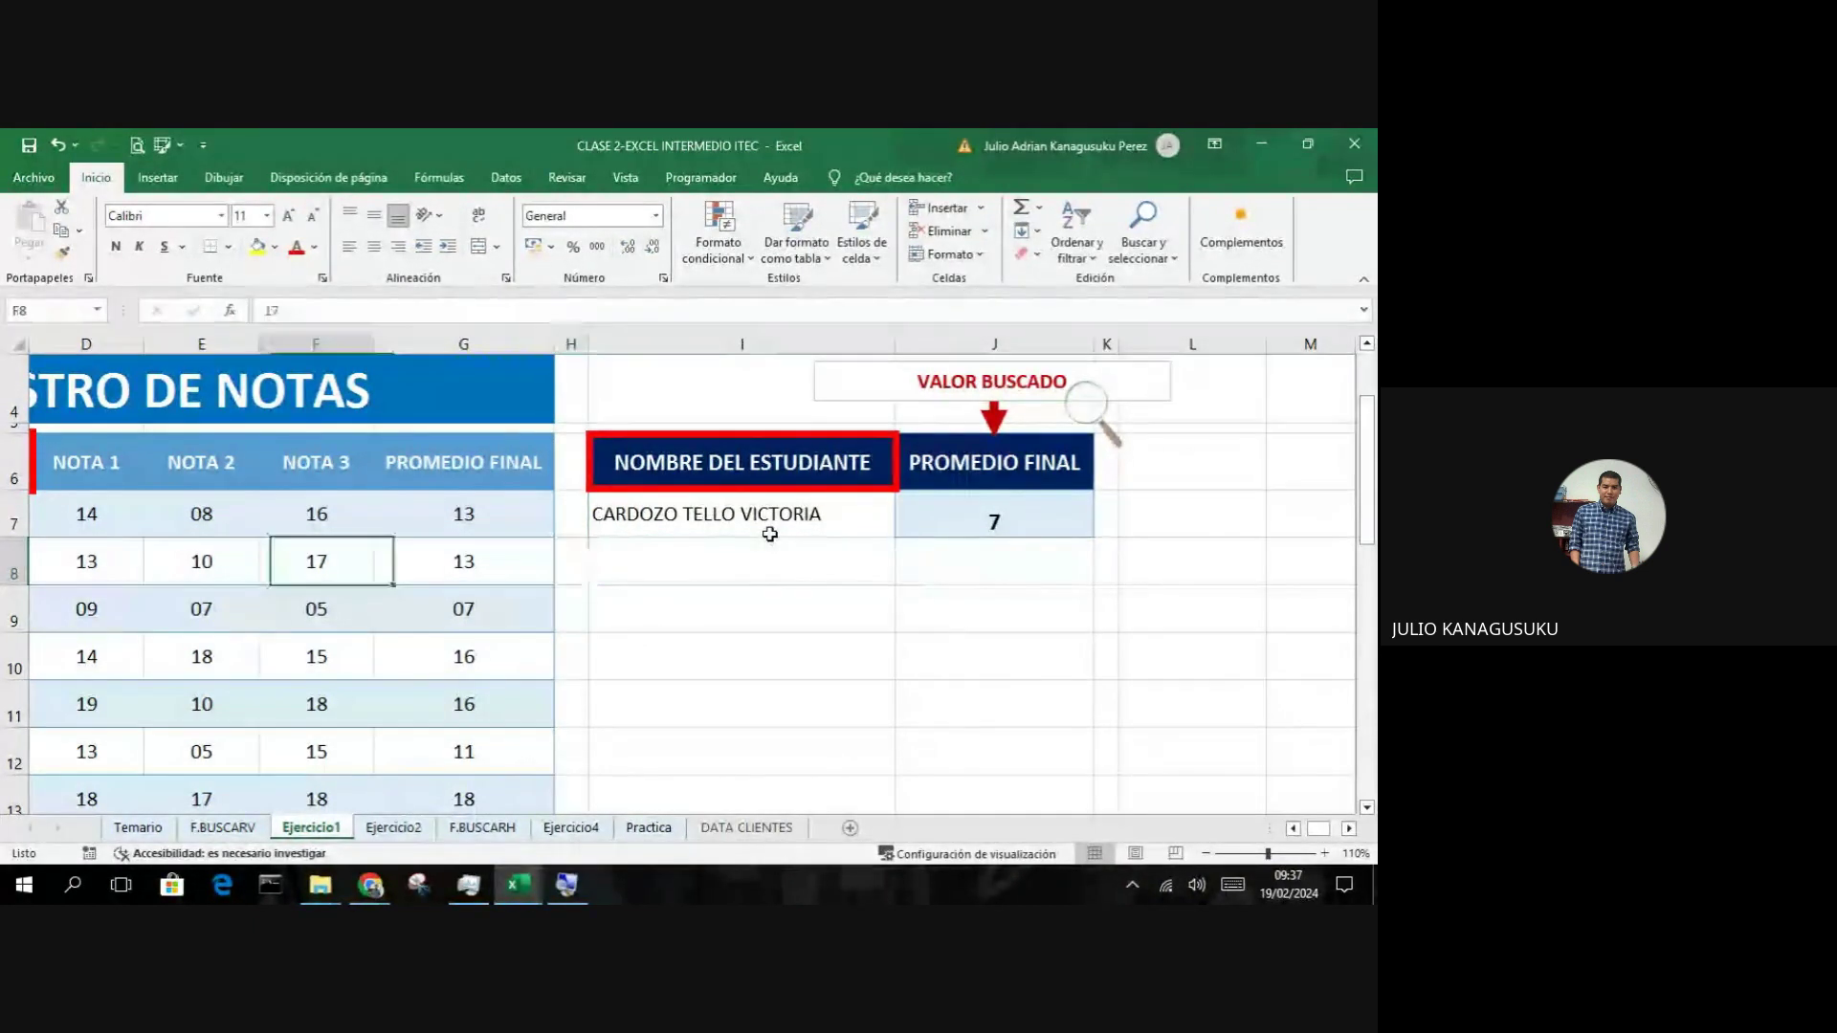
key(Left)
key(Left)
key(Left)
key(Left)
key(Right)
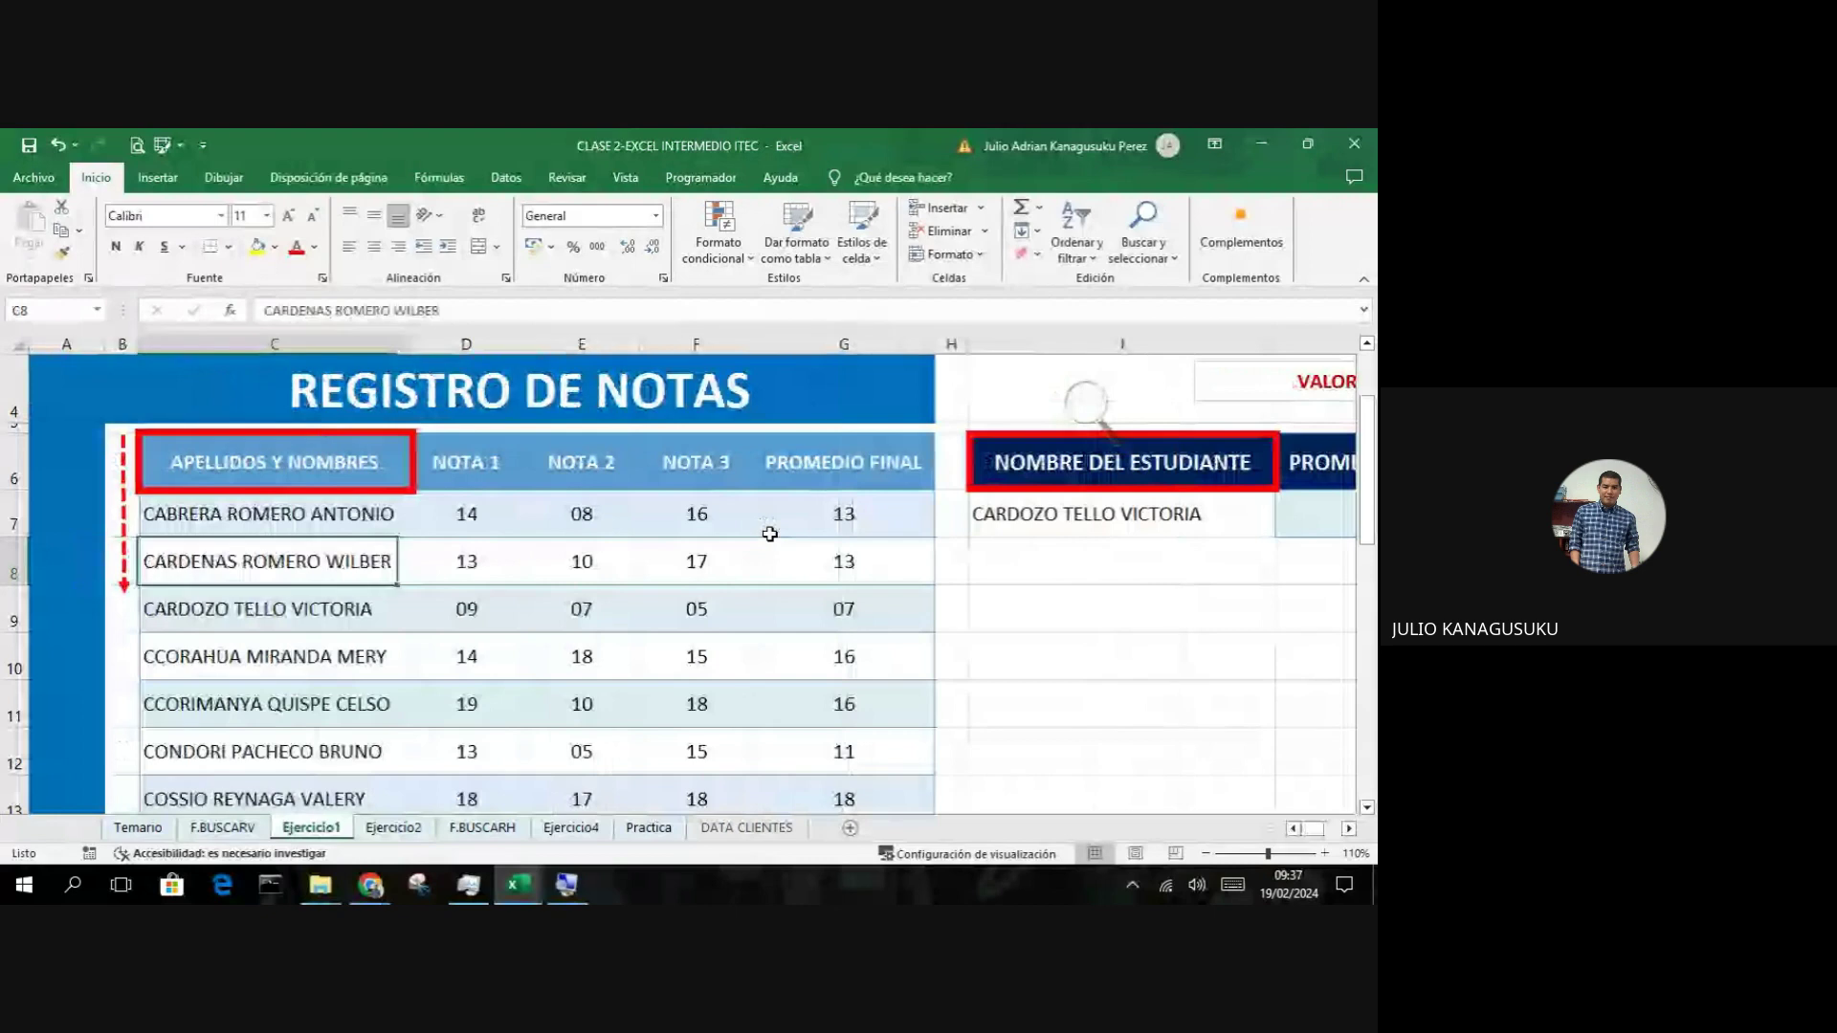
key(Right)
key(Right)
key(Right)
key(Right)
key(Right)
key(Right)
key(Right)
key(Right)
key(Left)
key(Left)
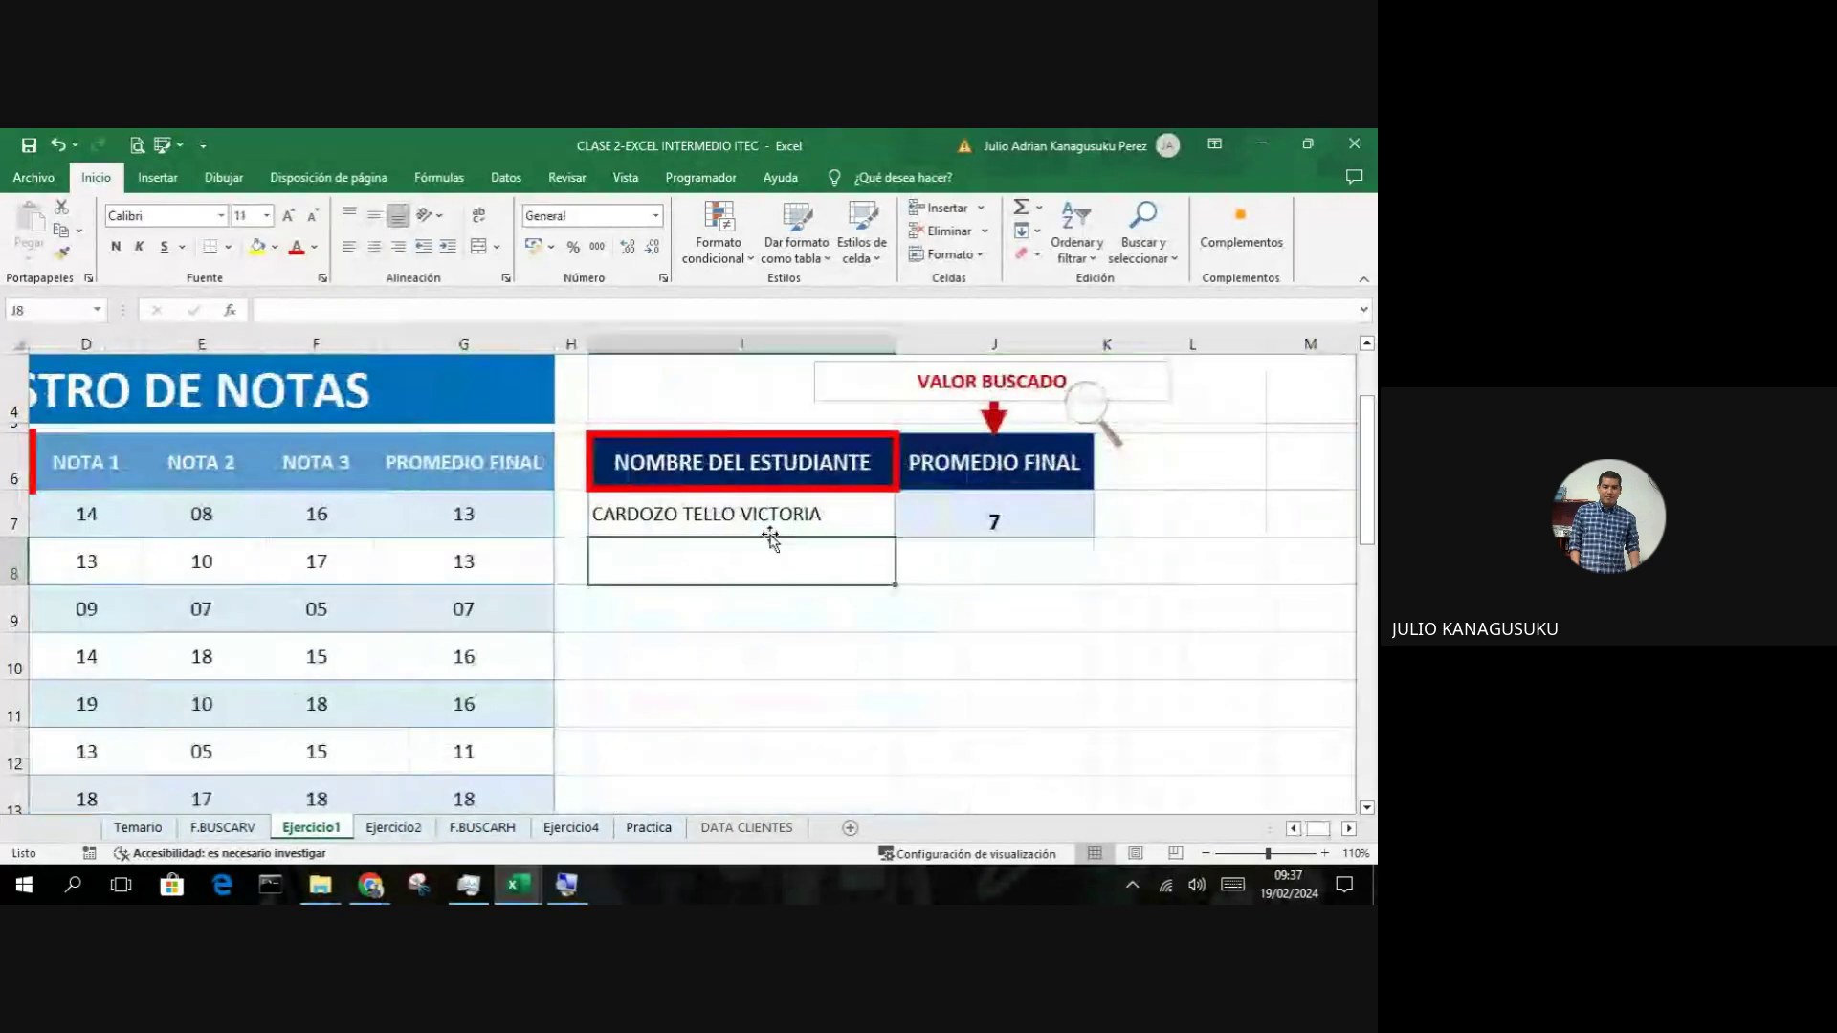
key(Left)
Step: Enter a different student's name in I7, then delete it so J7 shows #N/D
click(770, 534)
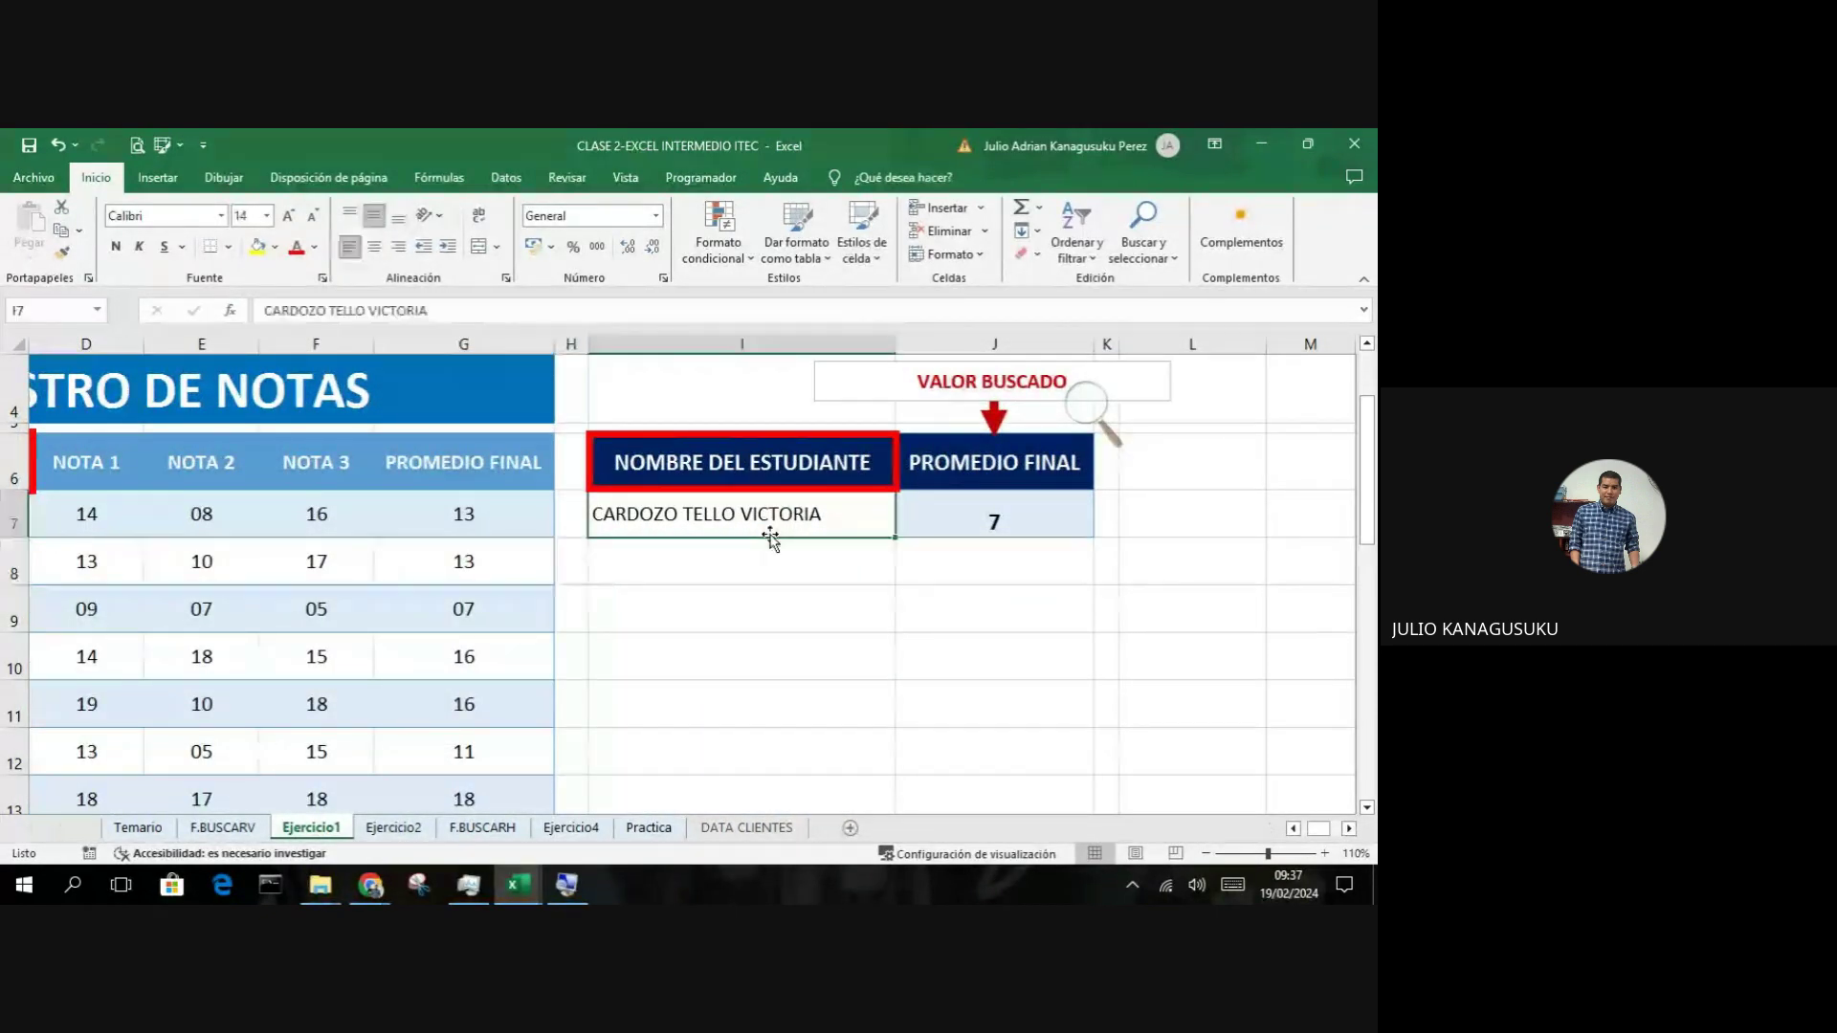
text(CONDORI PACHE)
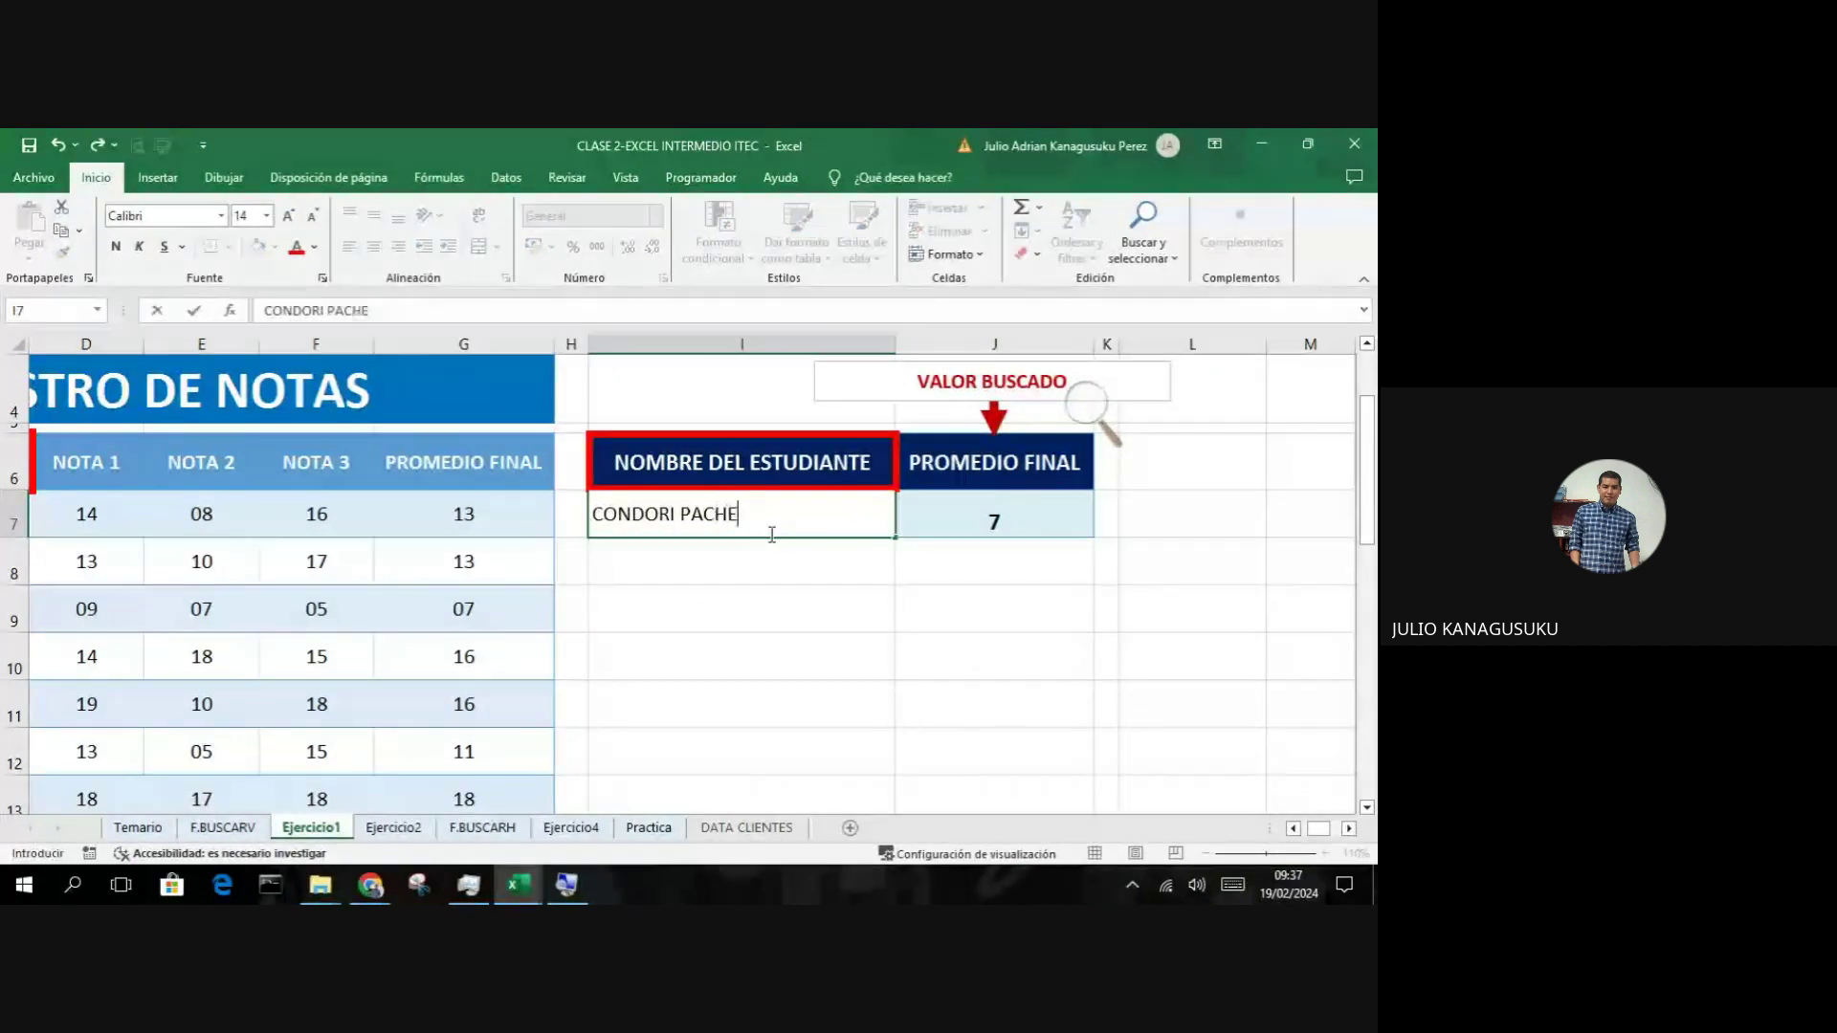
text(CO BRUNO)
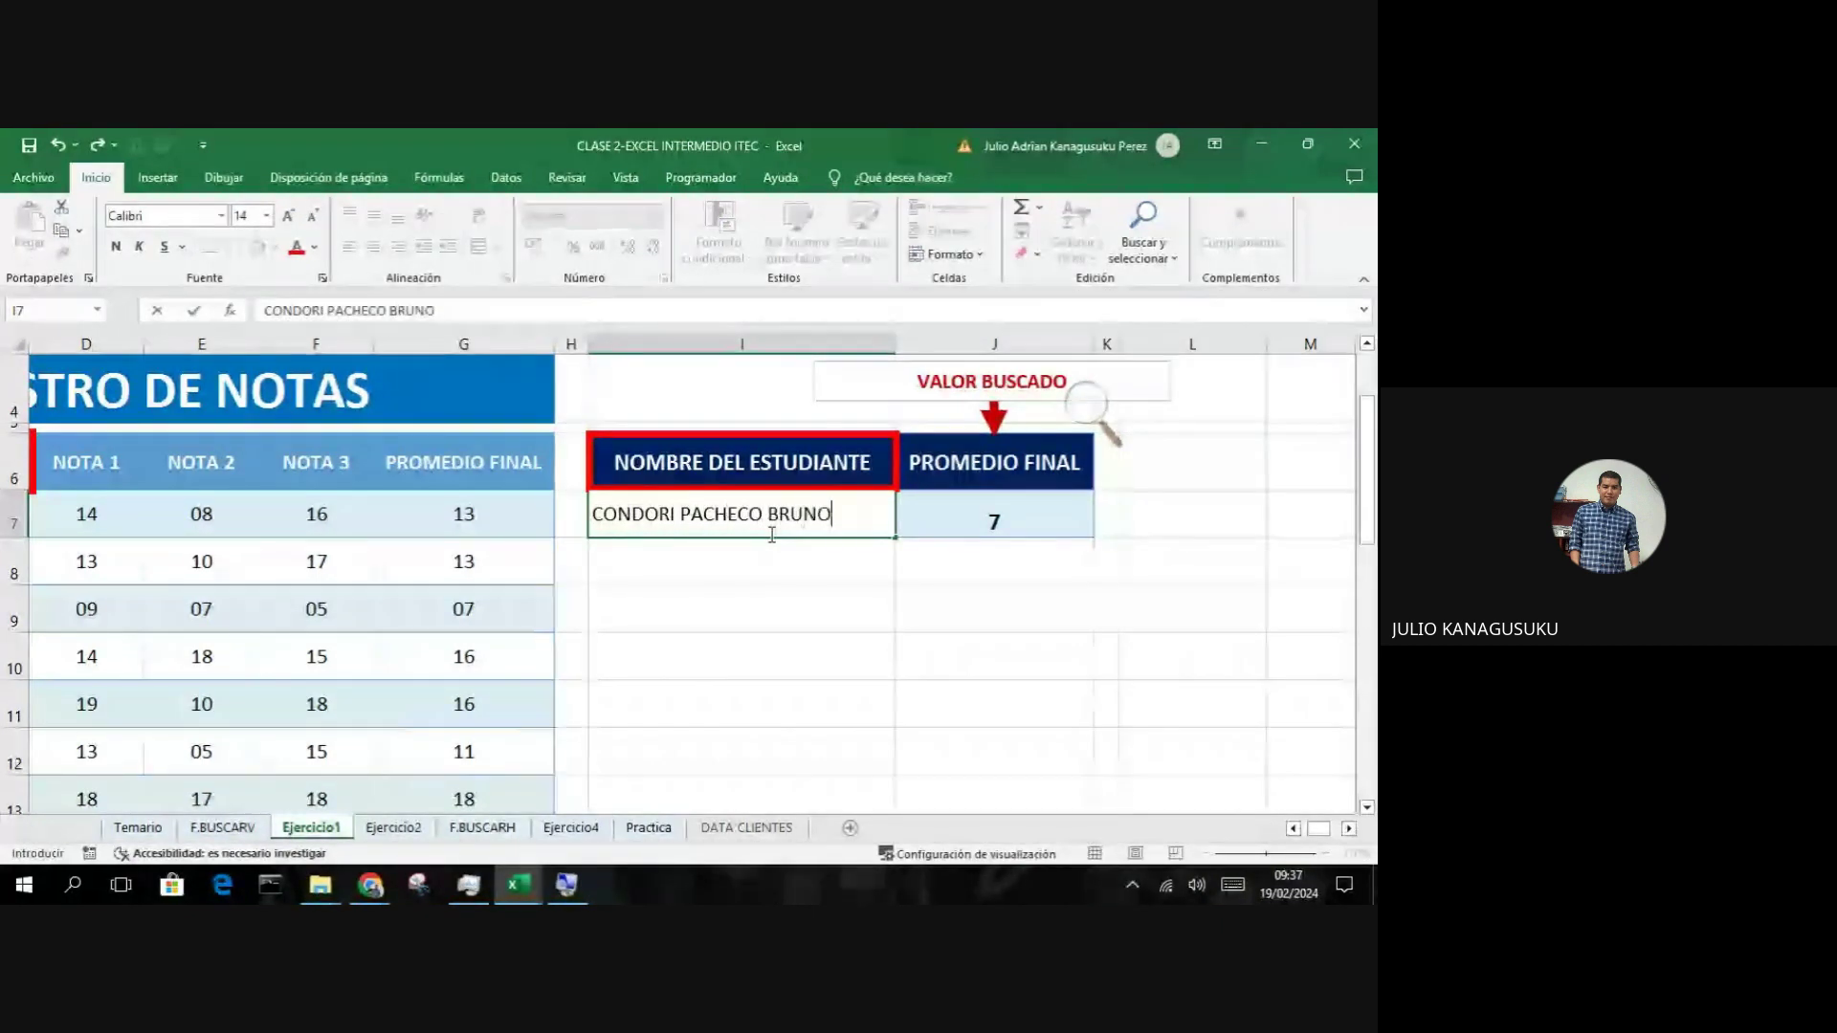
key(ctrl+Return)
key(Return)
click(812, 521)
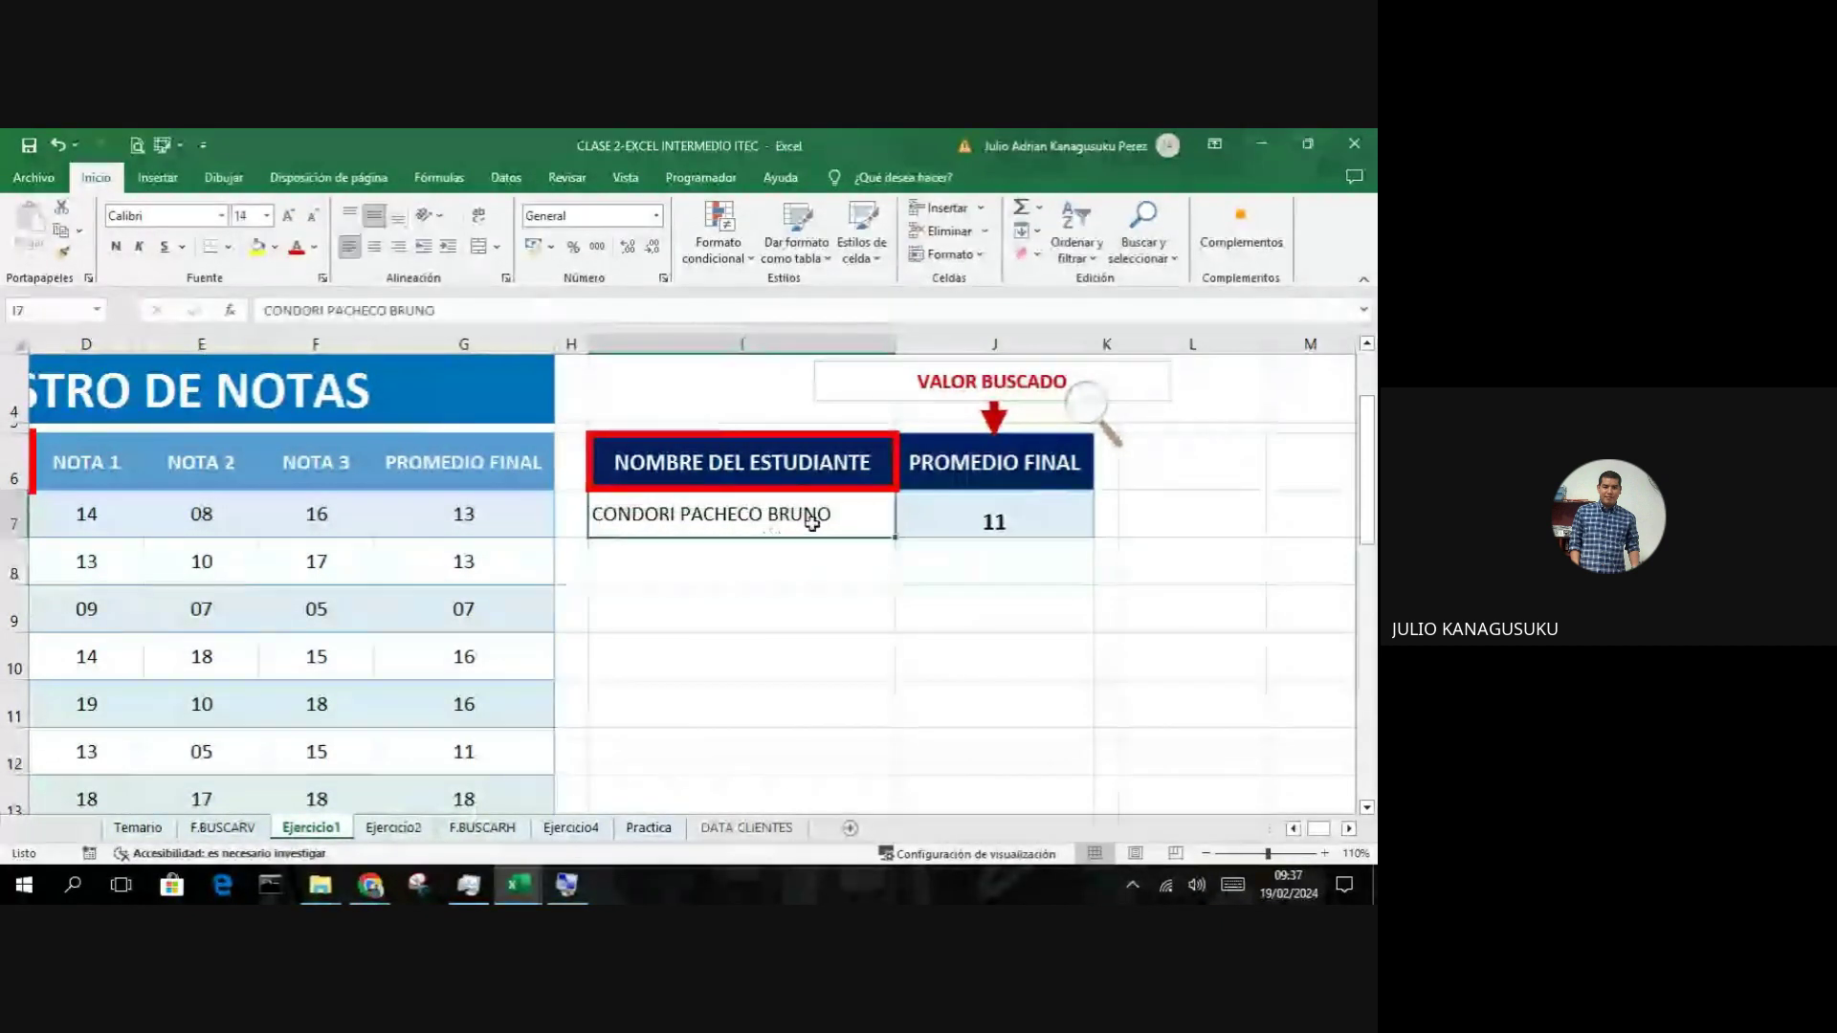
key(Delete)
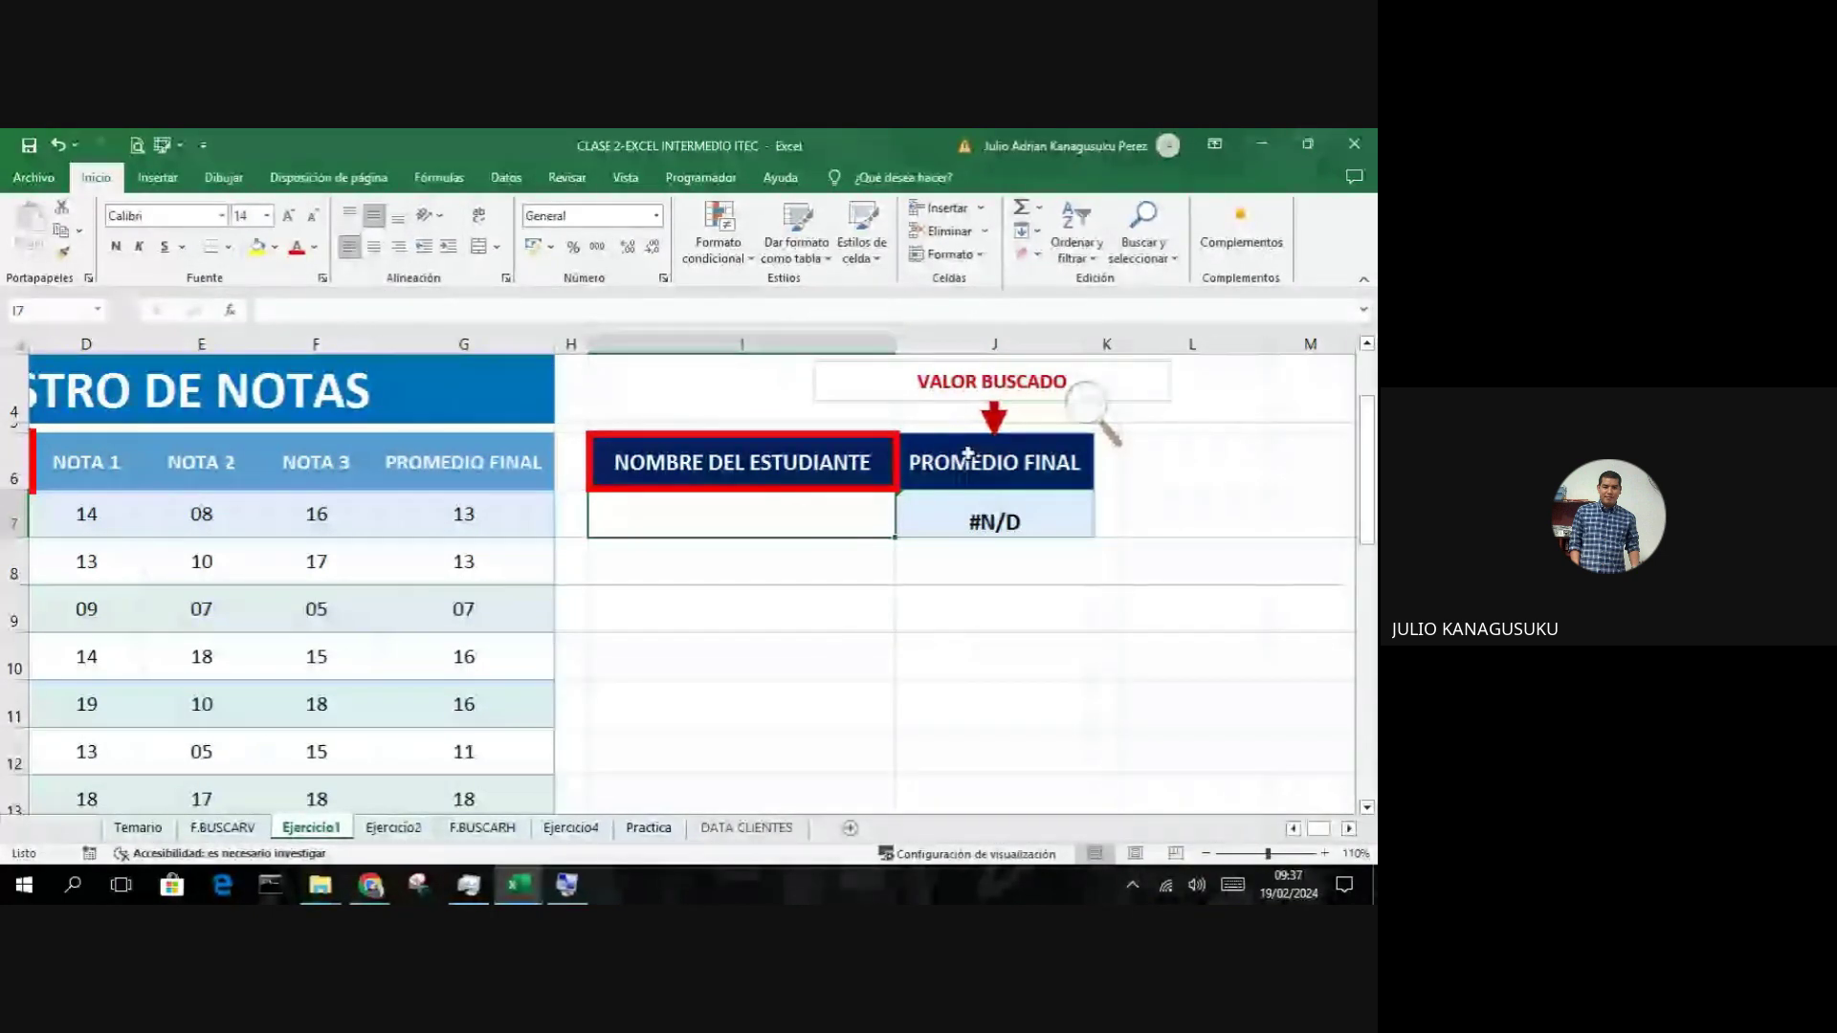
Step: Open Data Validation for I7 and set Permitir to Lista
click(1078, 421)
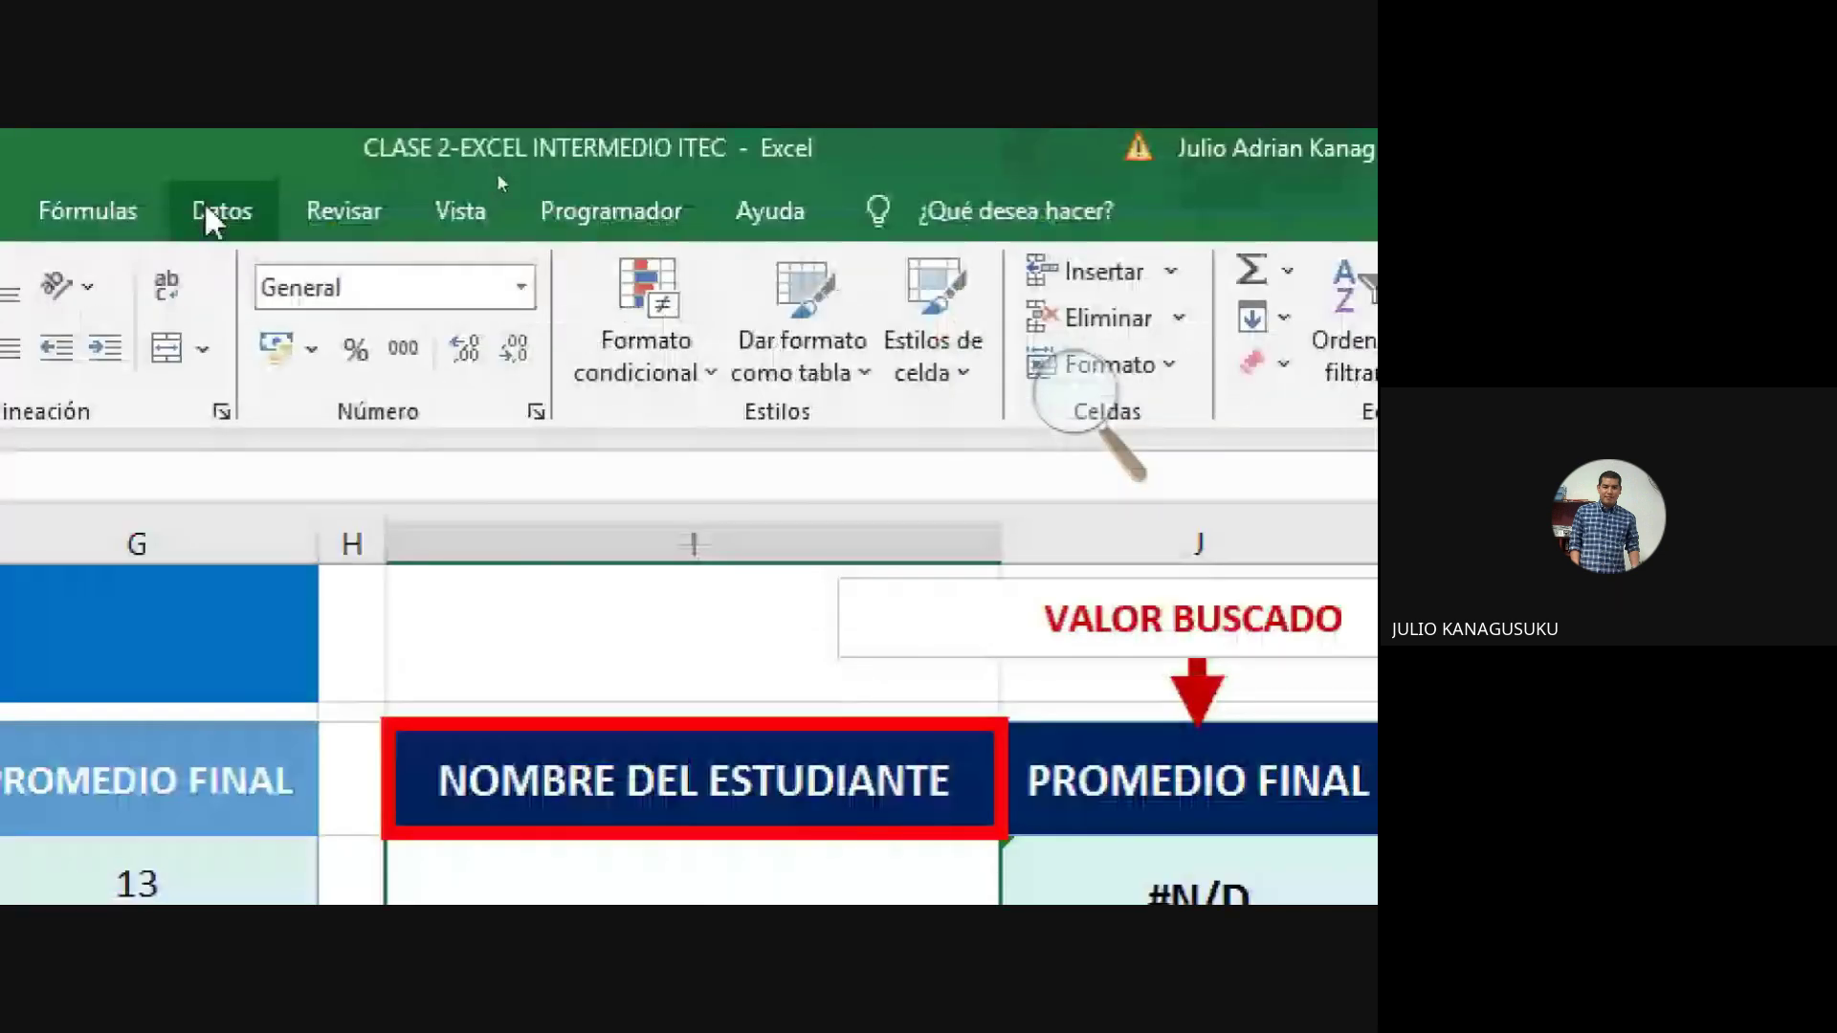
click(208, 208)
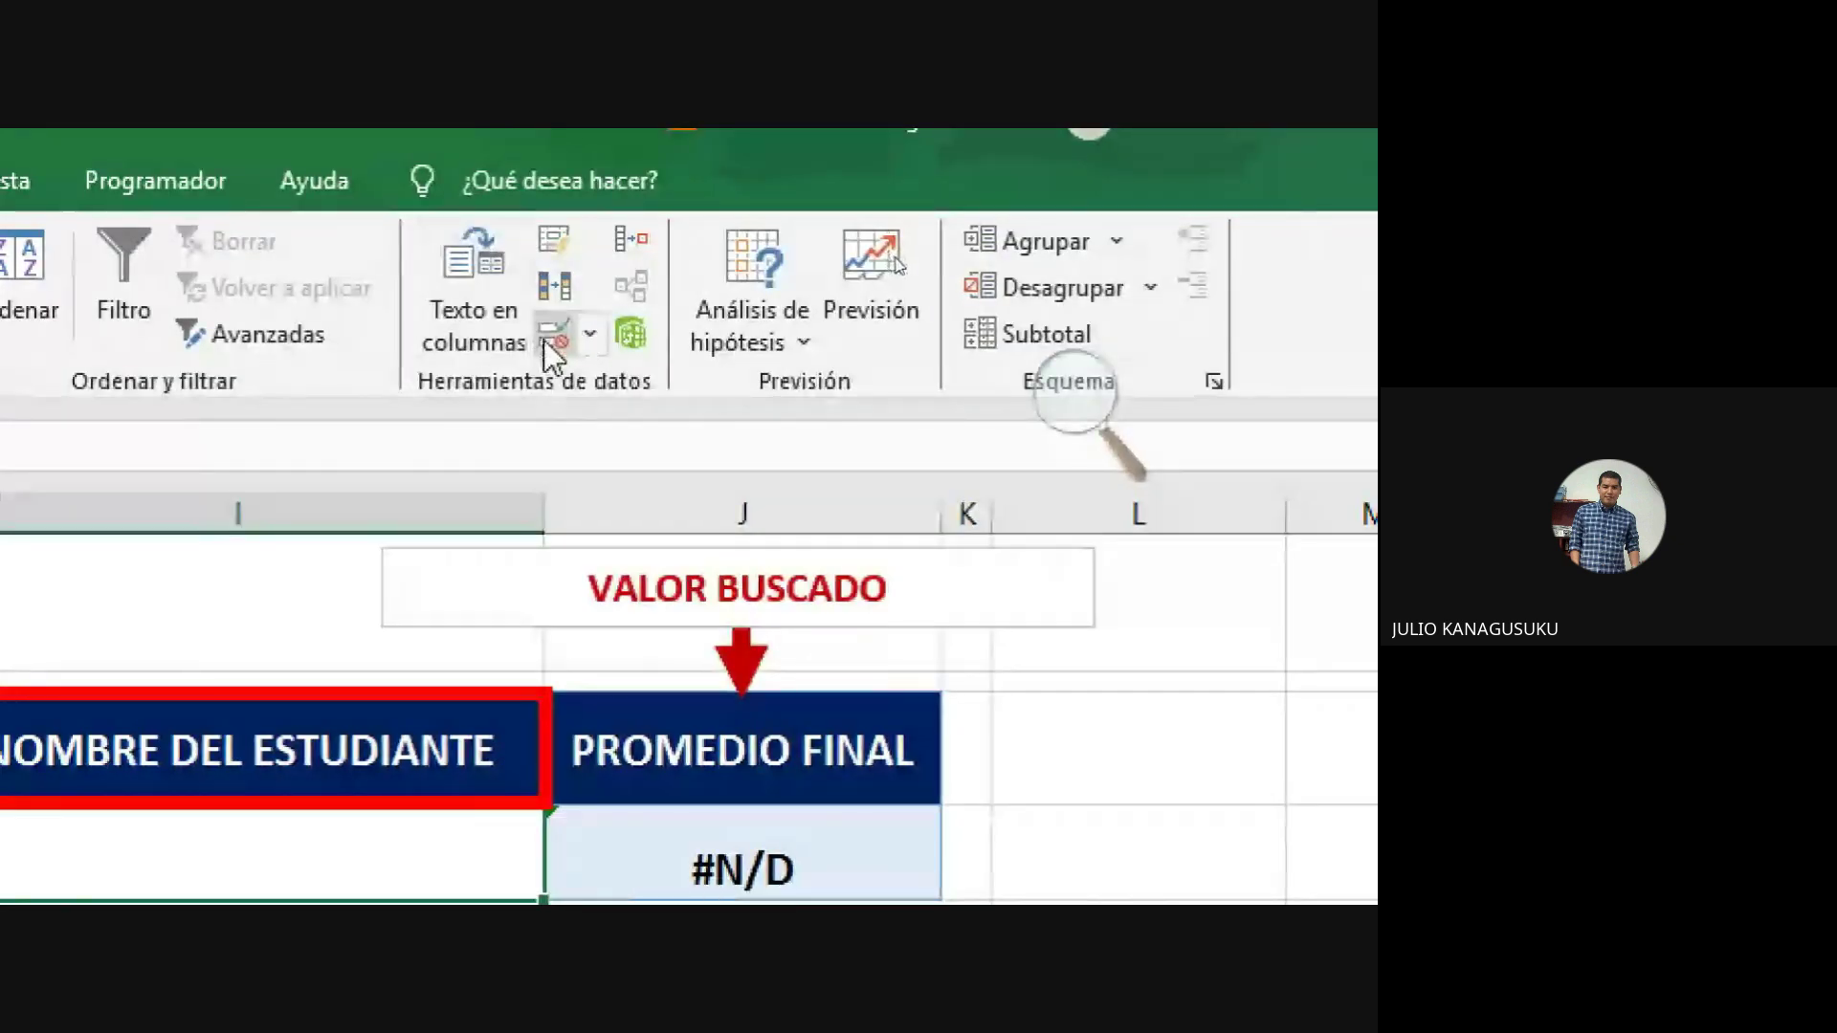
click(545, 341)
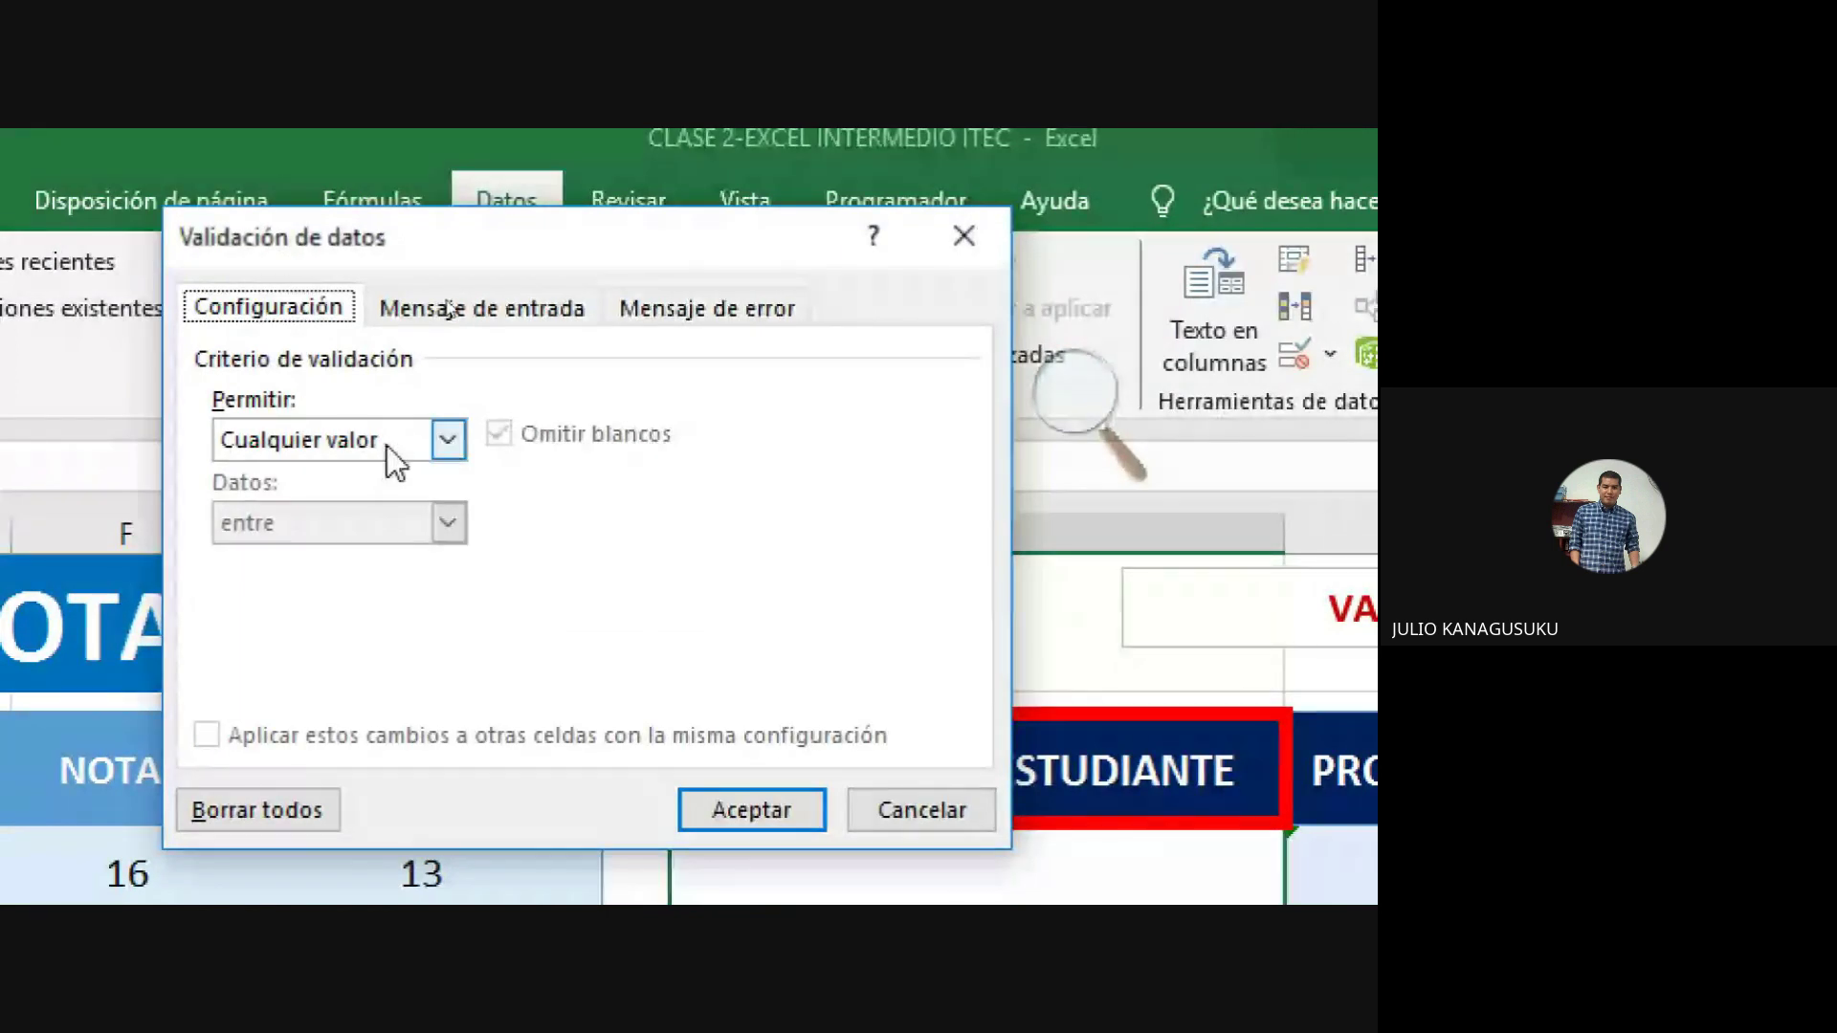
click(386, 446)
click(308, 555)
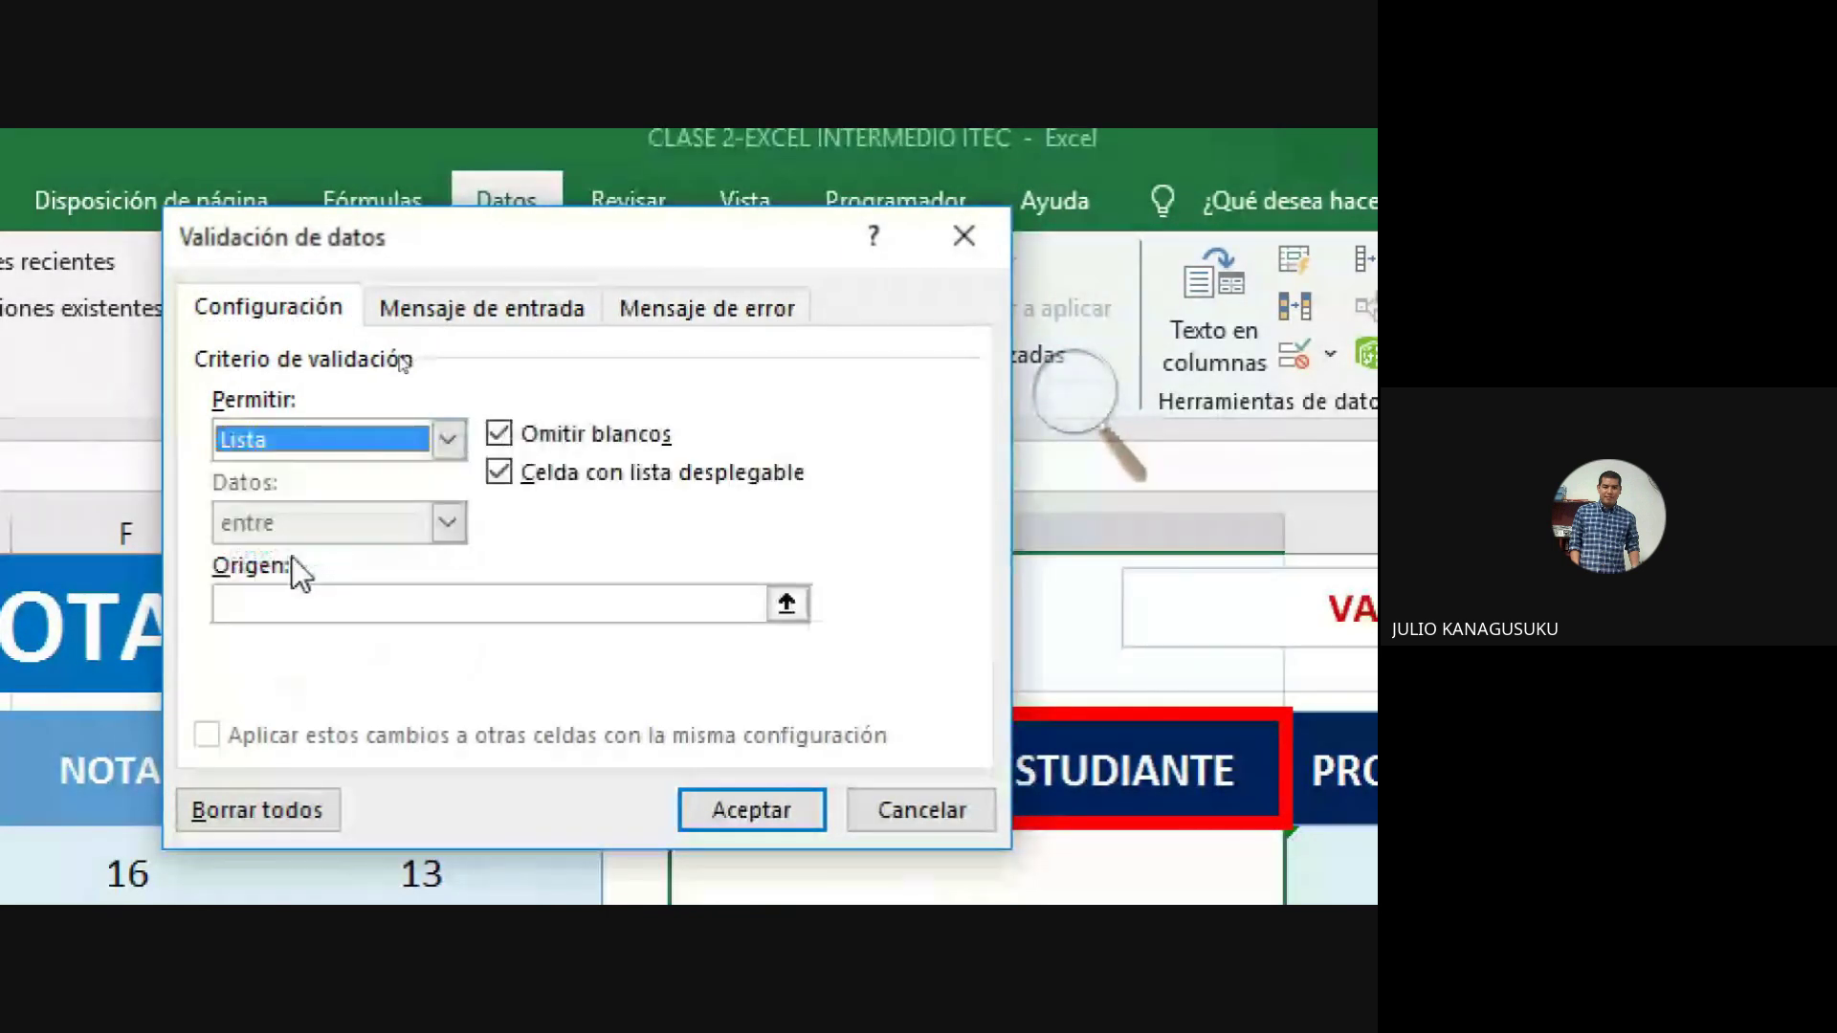
Step: Set the list source to the student names =$C$7:$C$28 and apply the validation
click(327, 604)
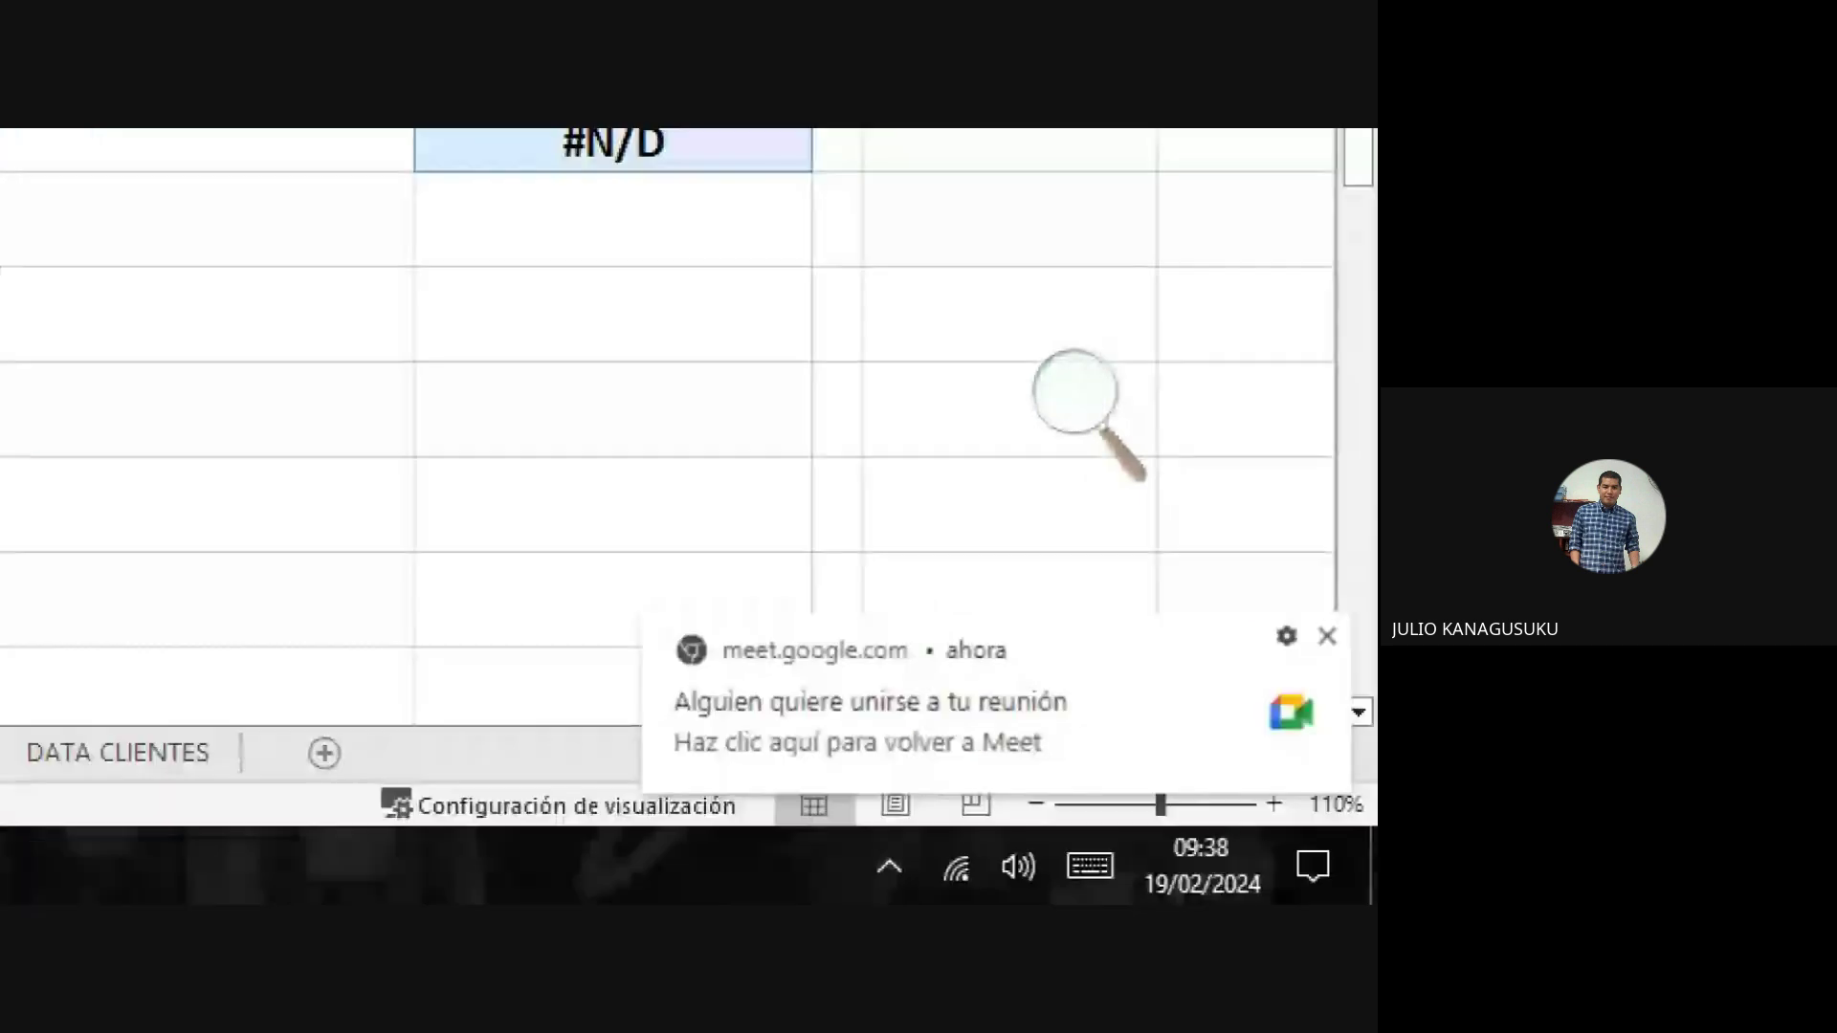
click(1326, 636)
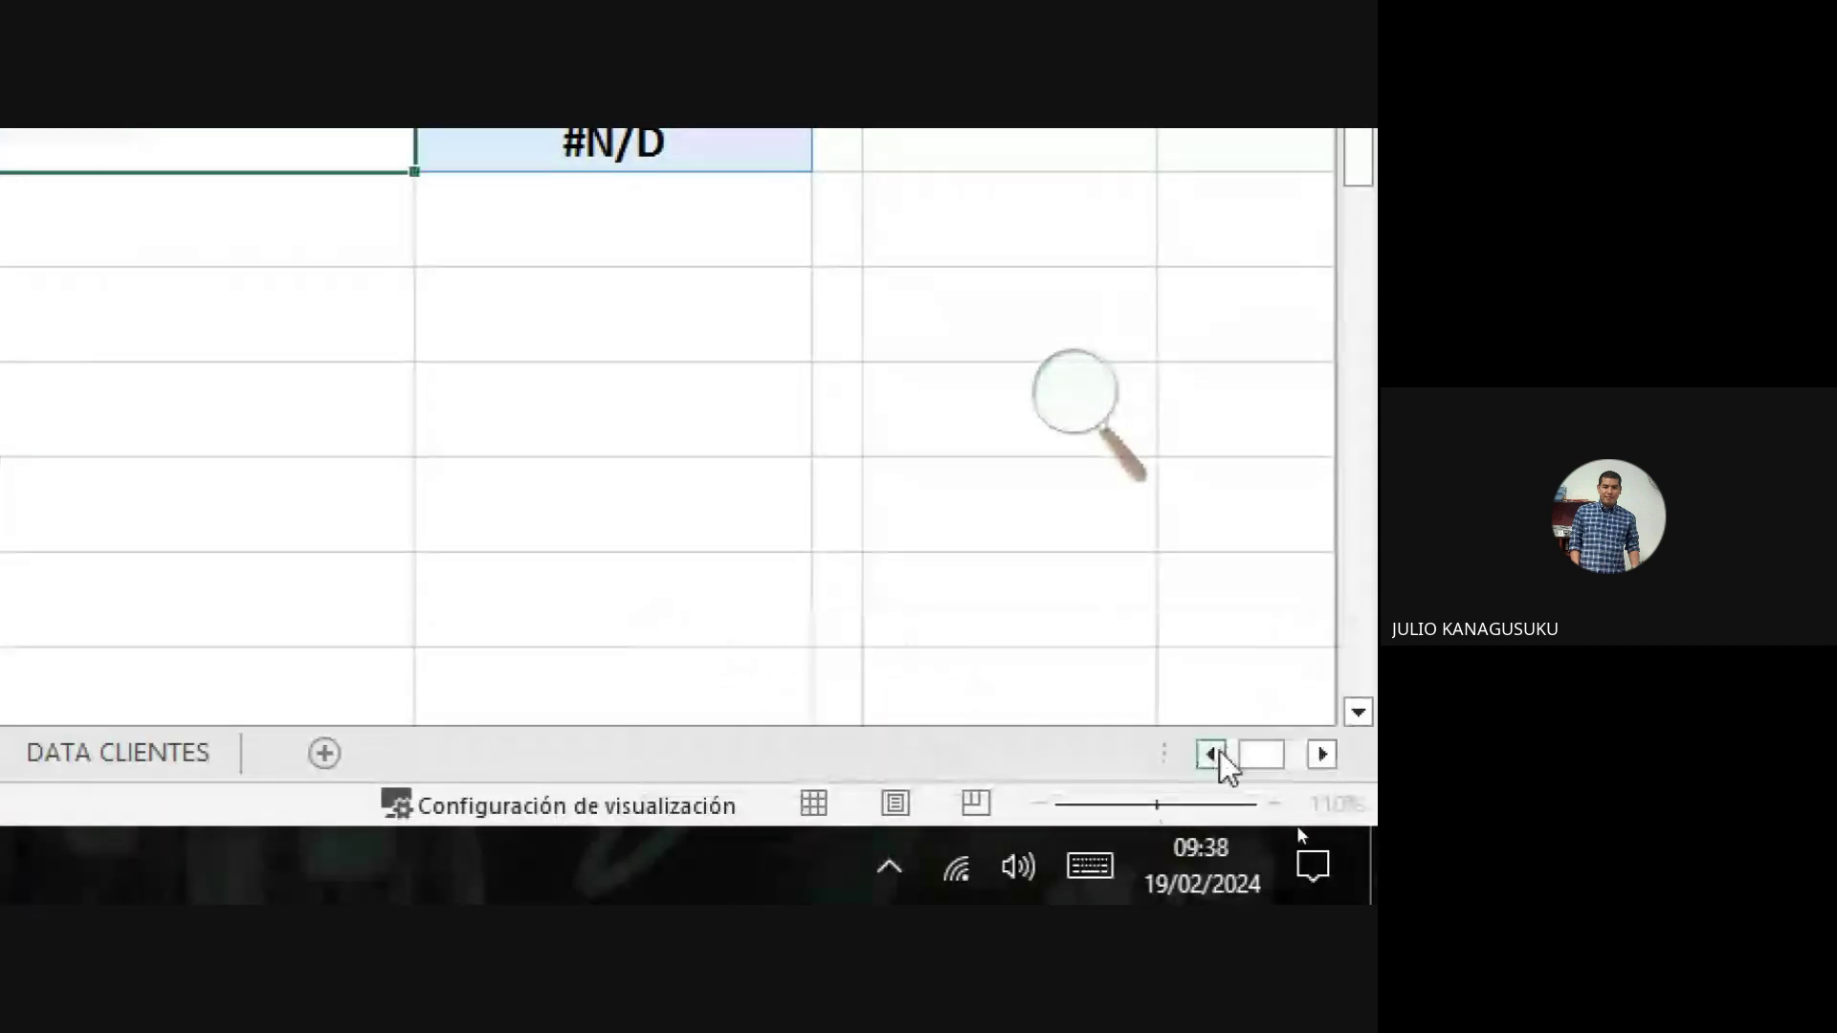
click(1210, 754)
click(1220, 754)
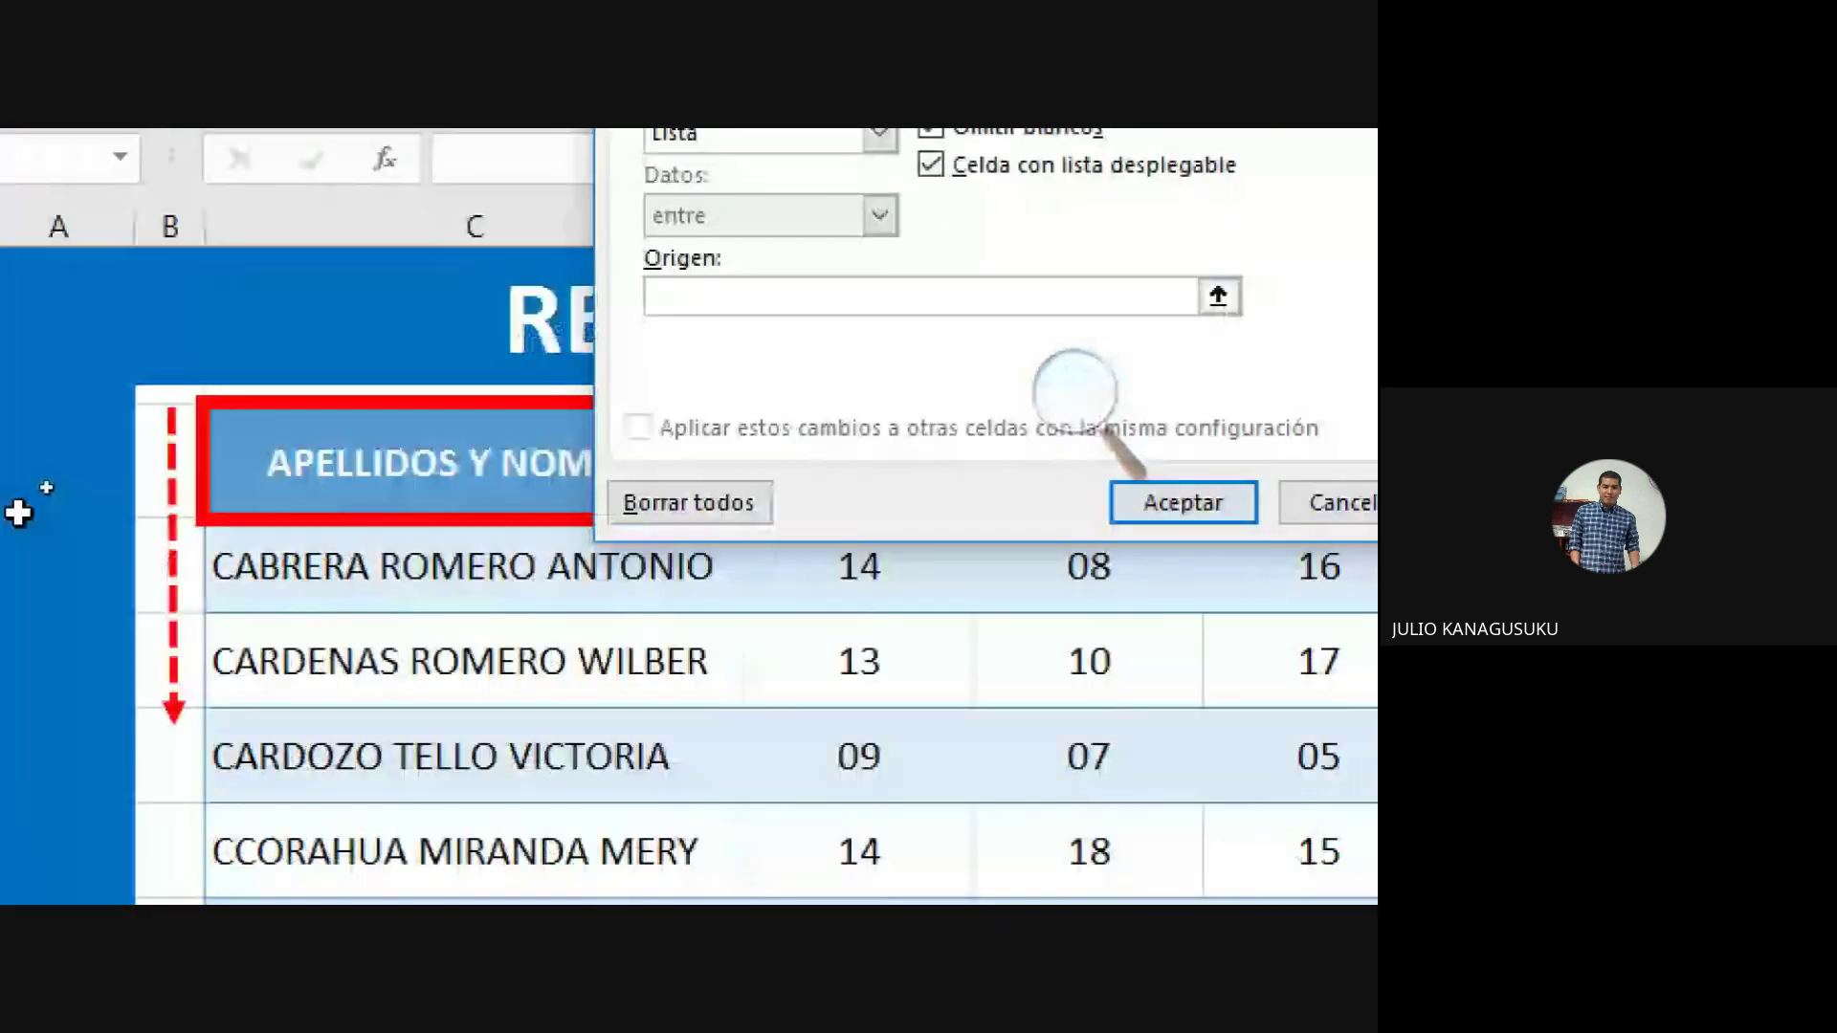
mouse_move(382, 568)
mouse_down()
mouse_move(357, 877)
mouse_move(244, 887)
mouse_move(364, 565)
mouse_up()
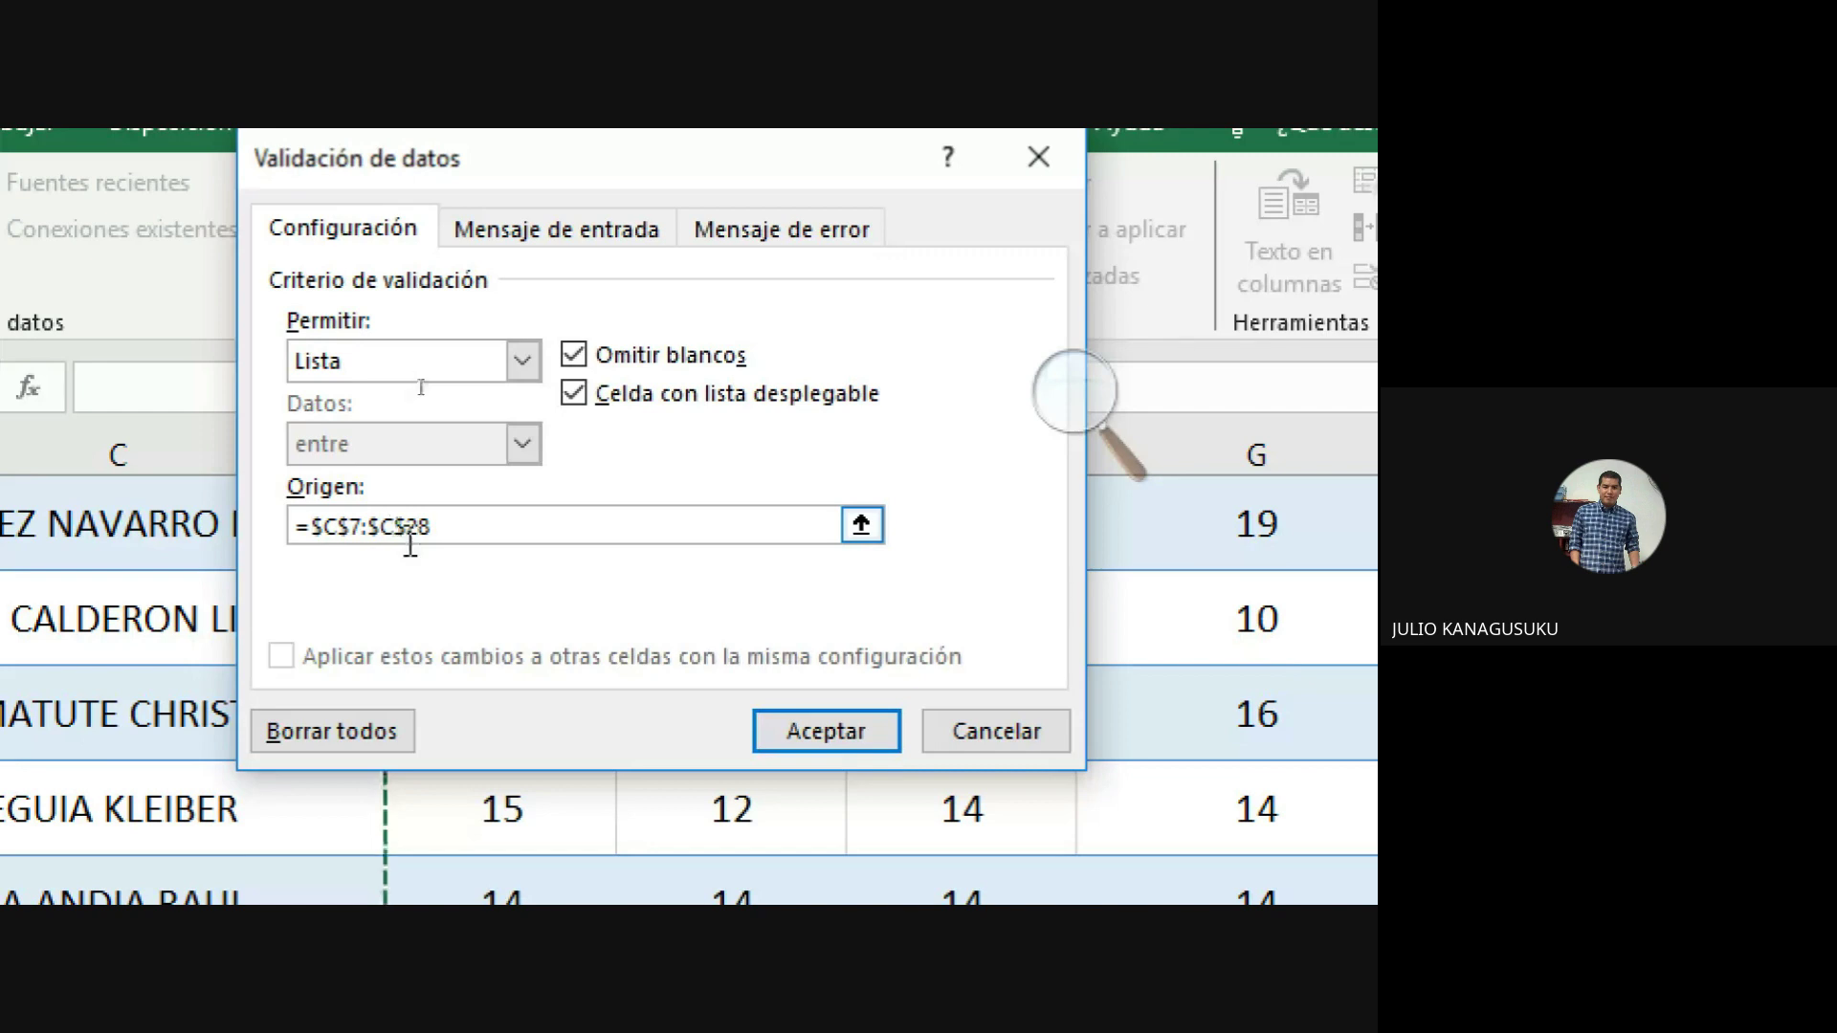
click(428, 529)
key(BackSpace)
text(0)
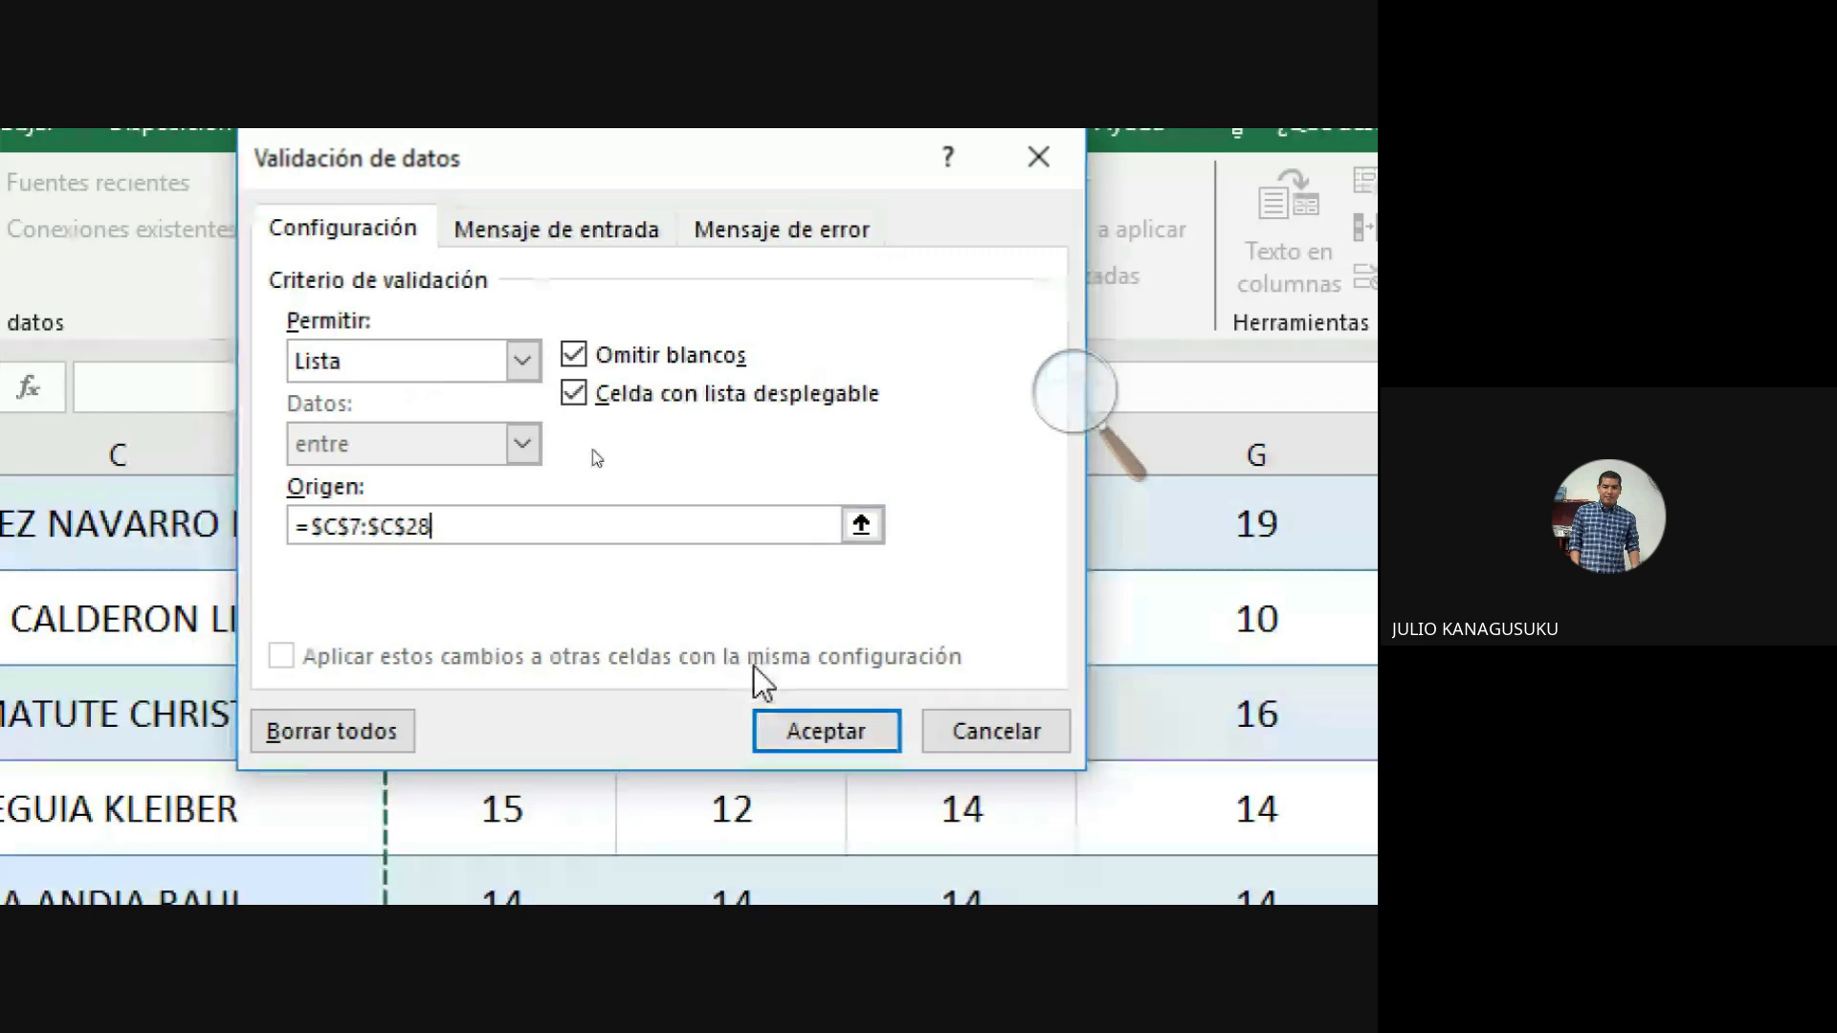
click(777, 729)
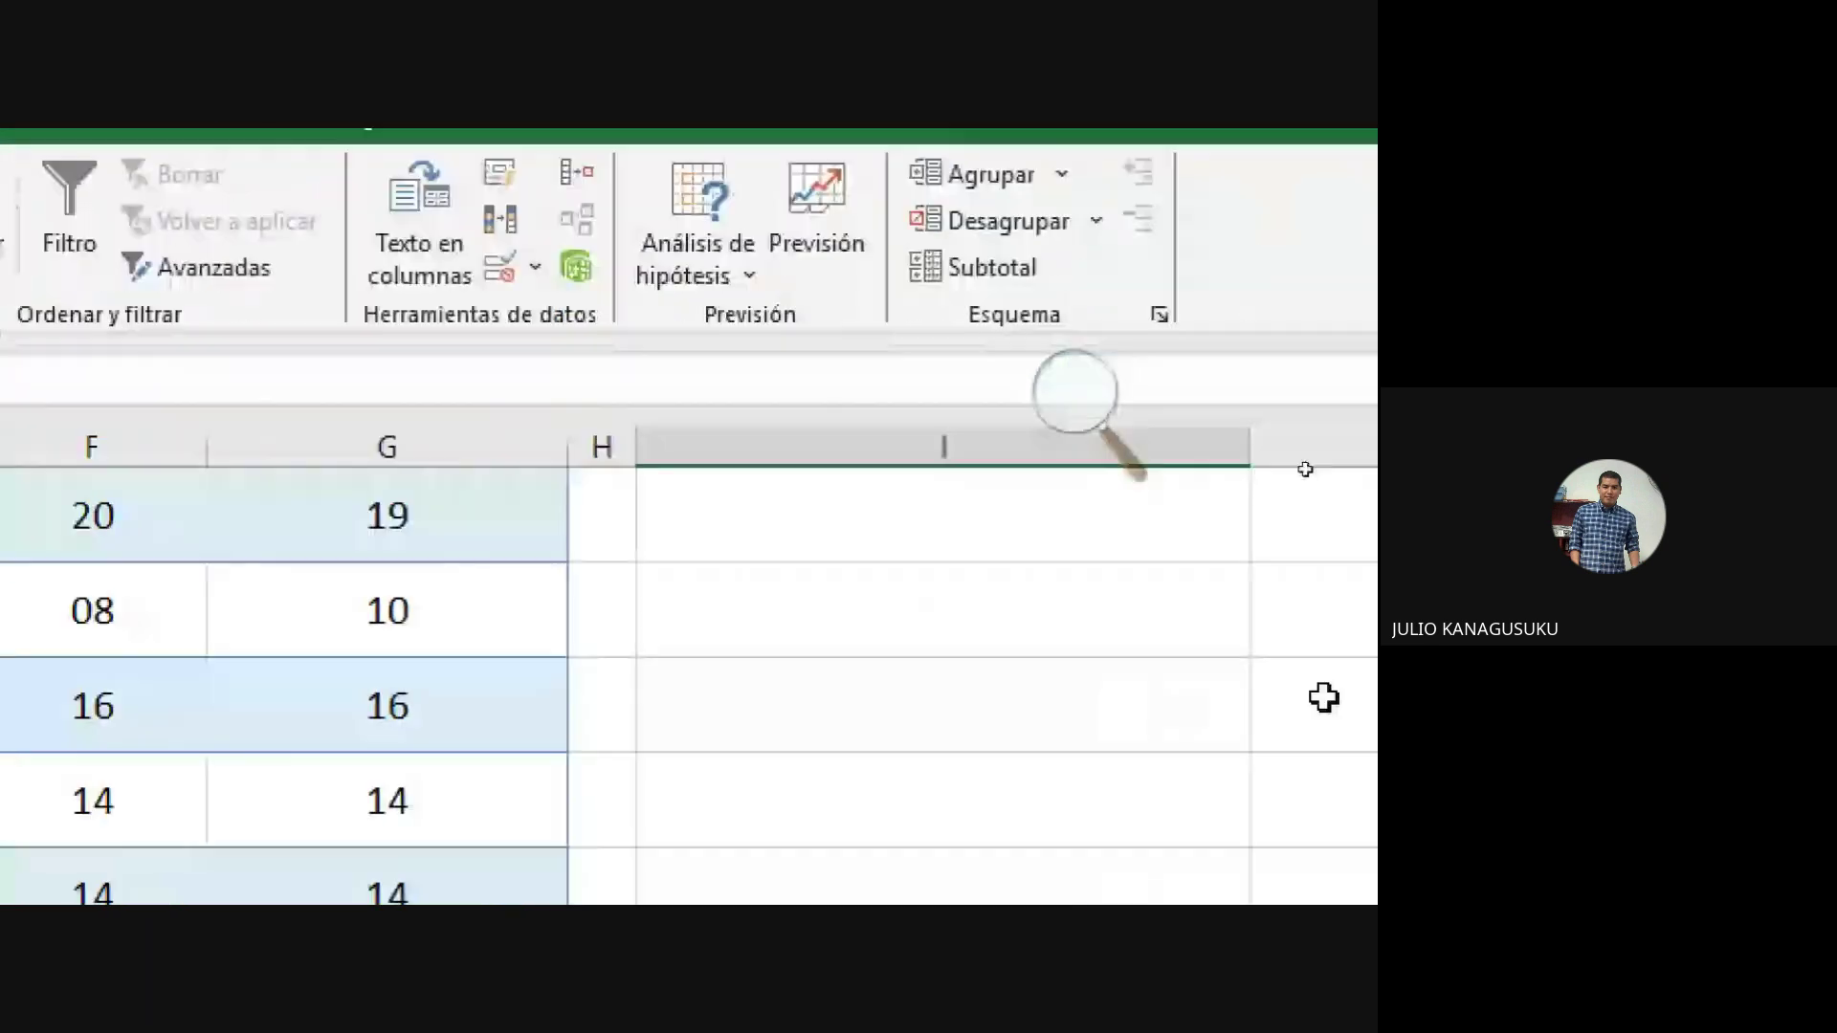
Step: Pick students from I7's dropdown, checking J7 shows averages of 16, 14 and 19
scroll(1324, 698, up, 3)
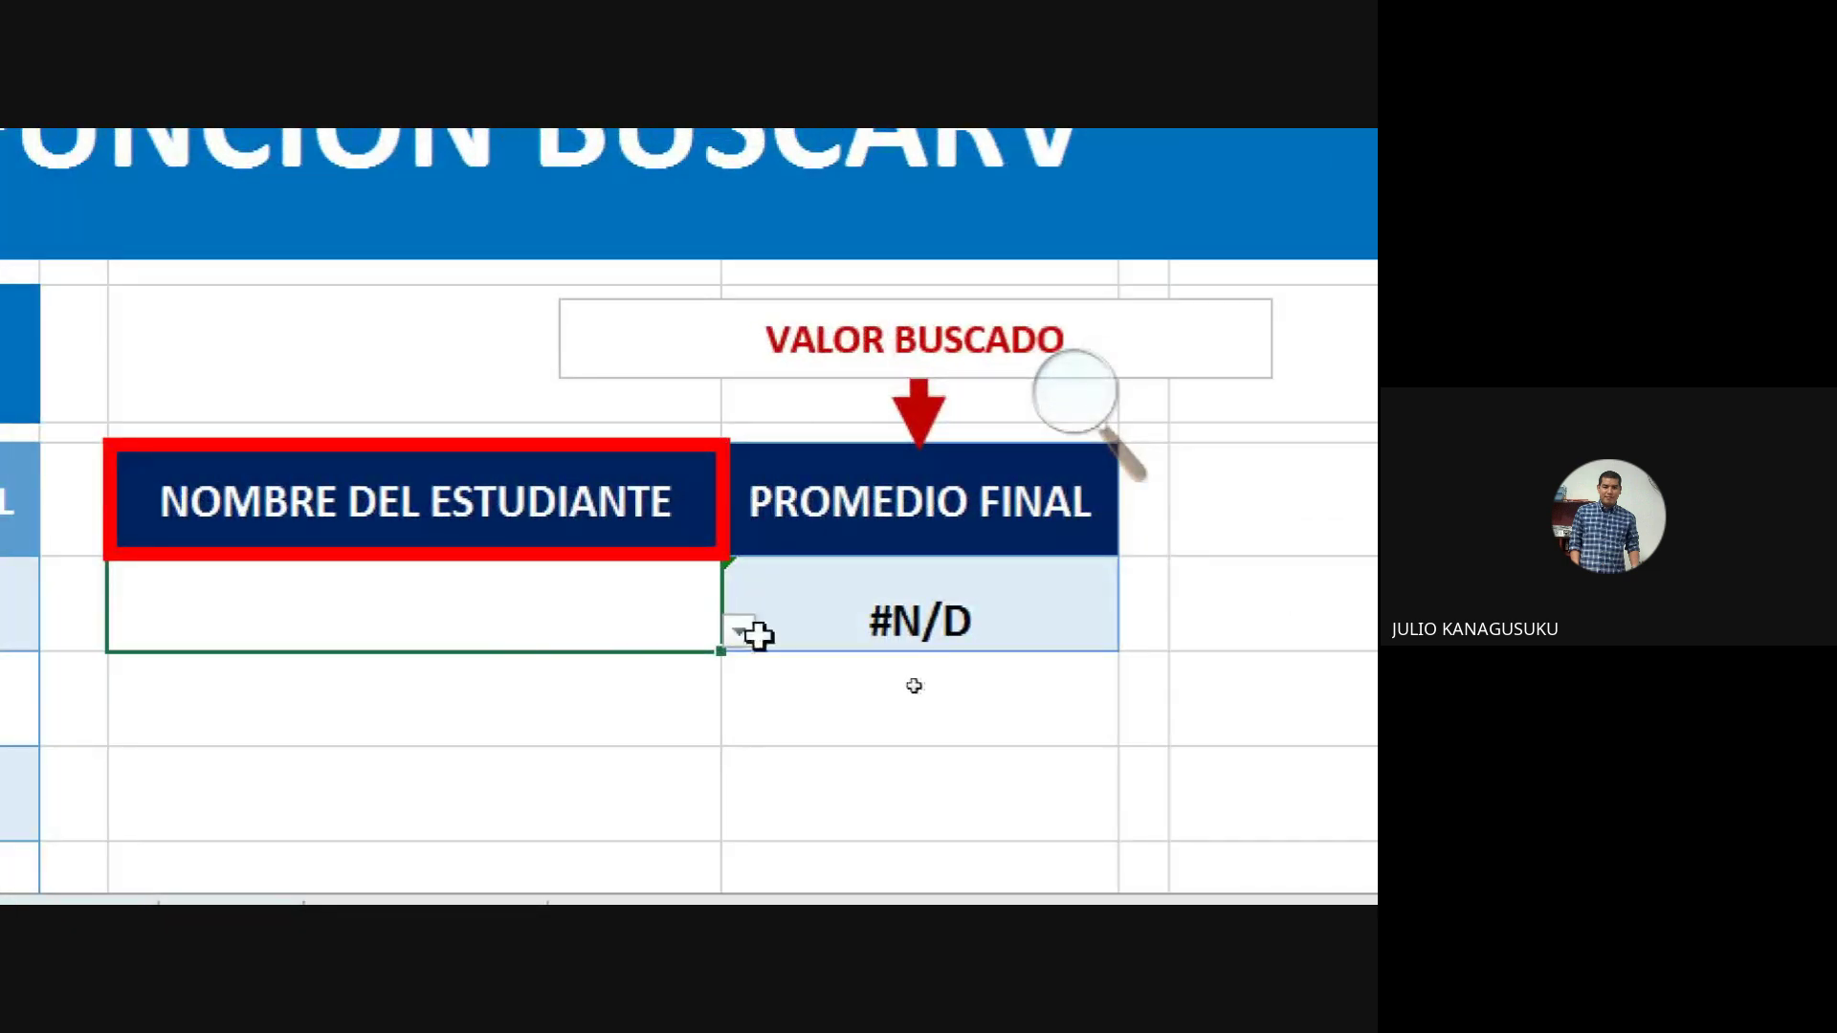
click(741, 634)
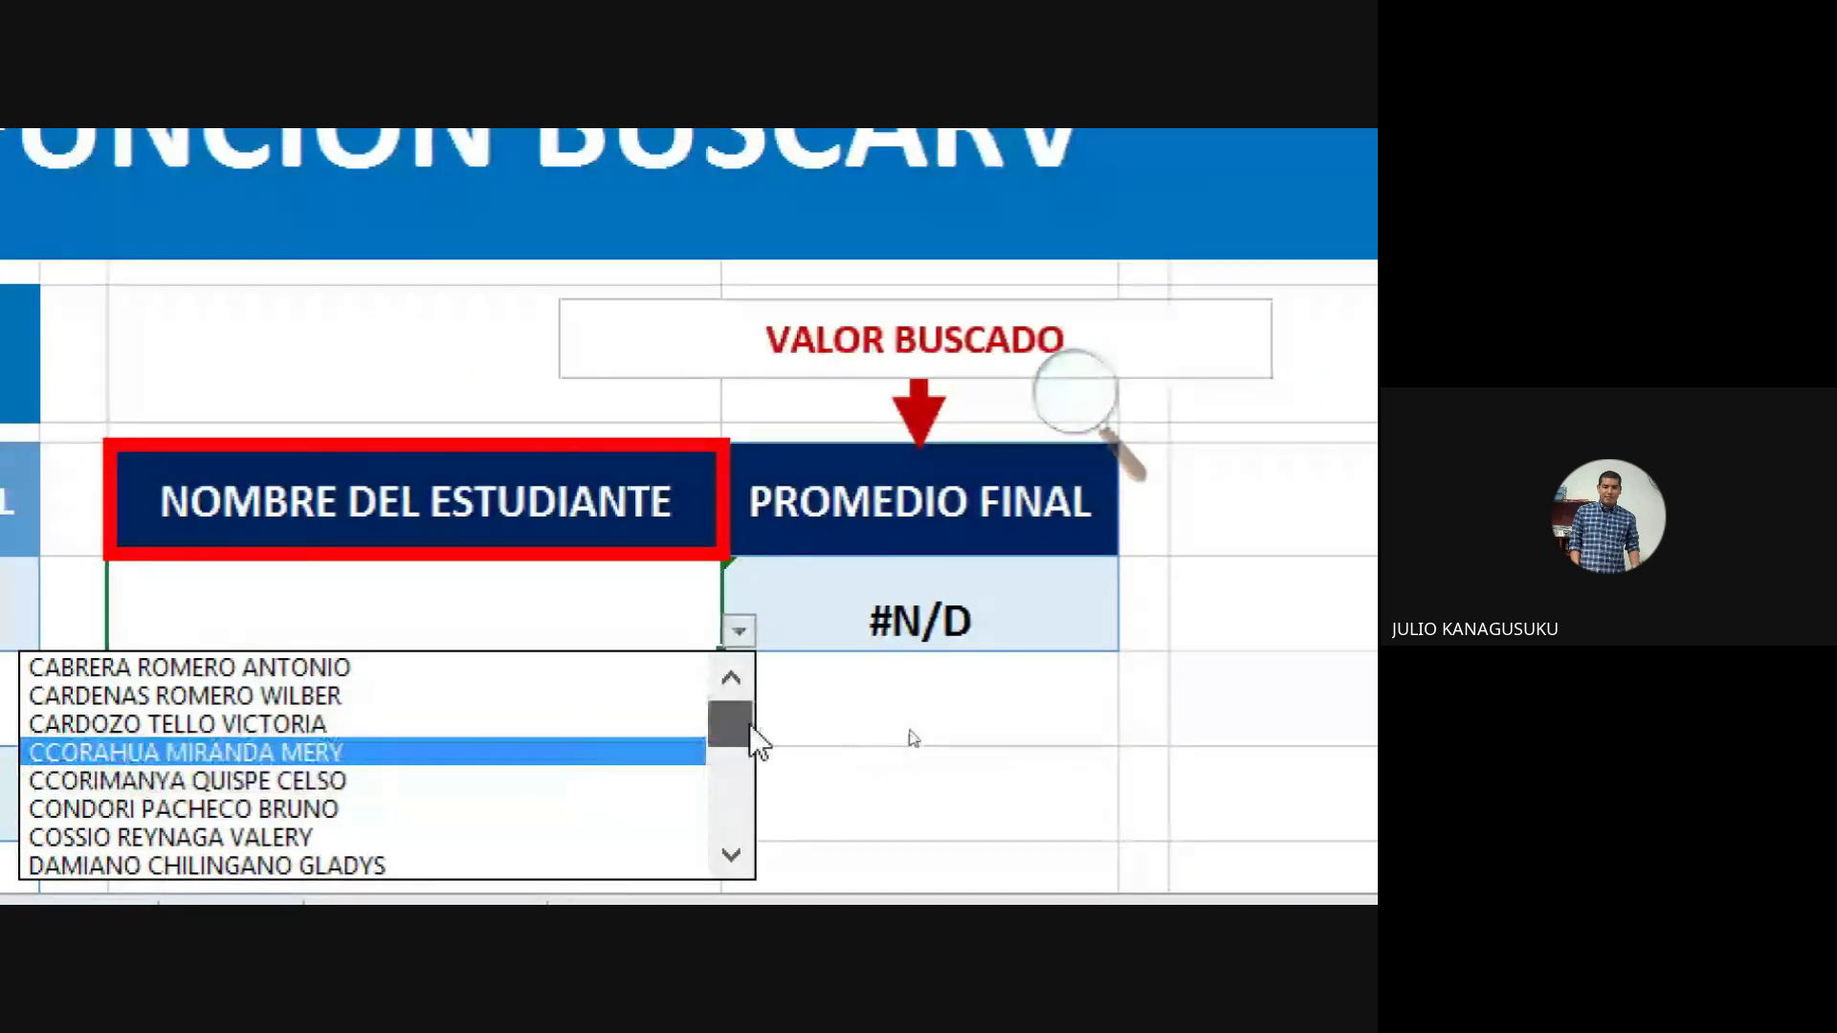
drag(750, 725, 729, 840)
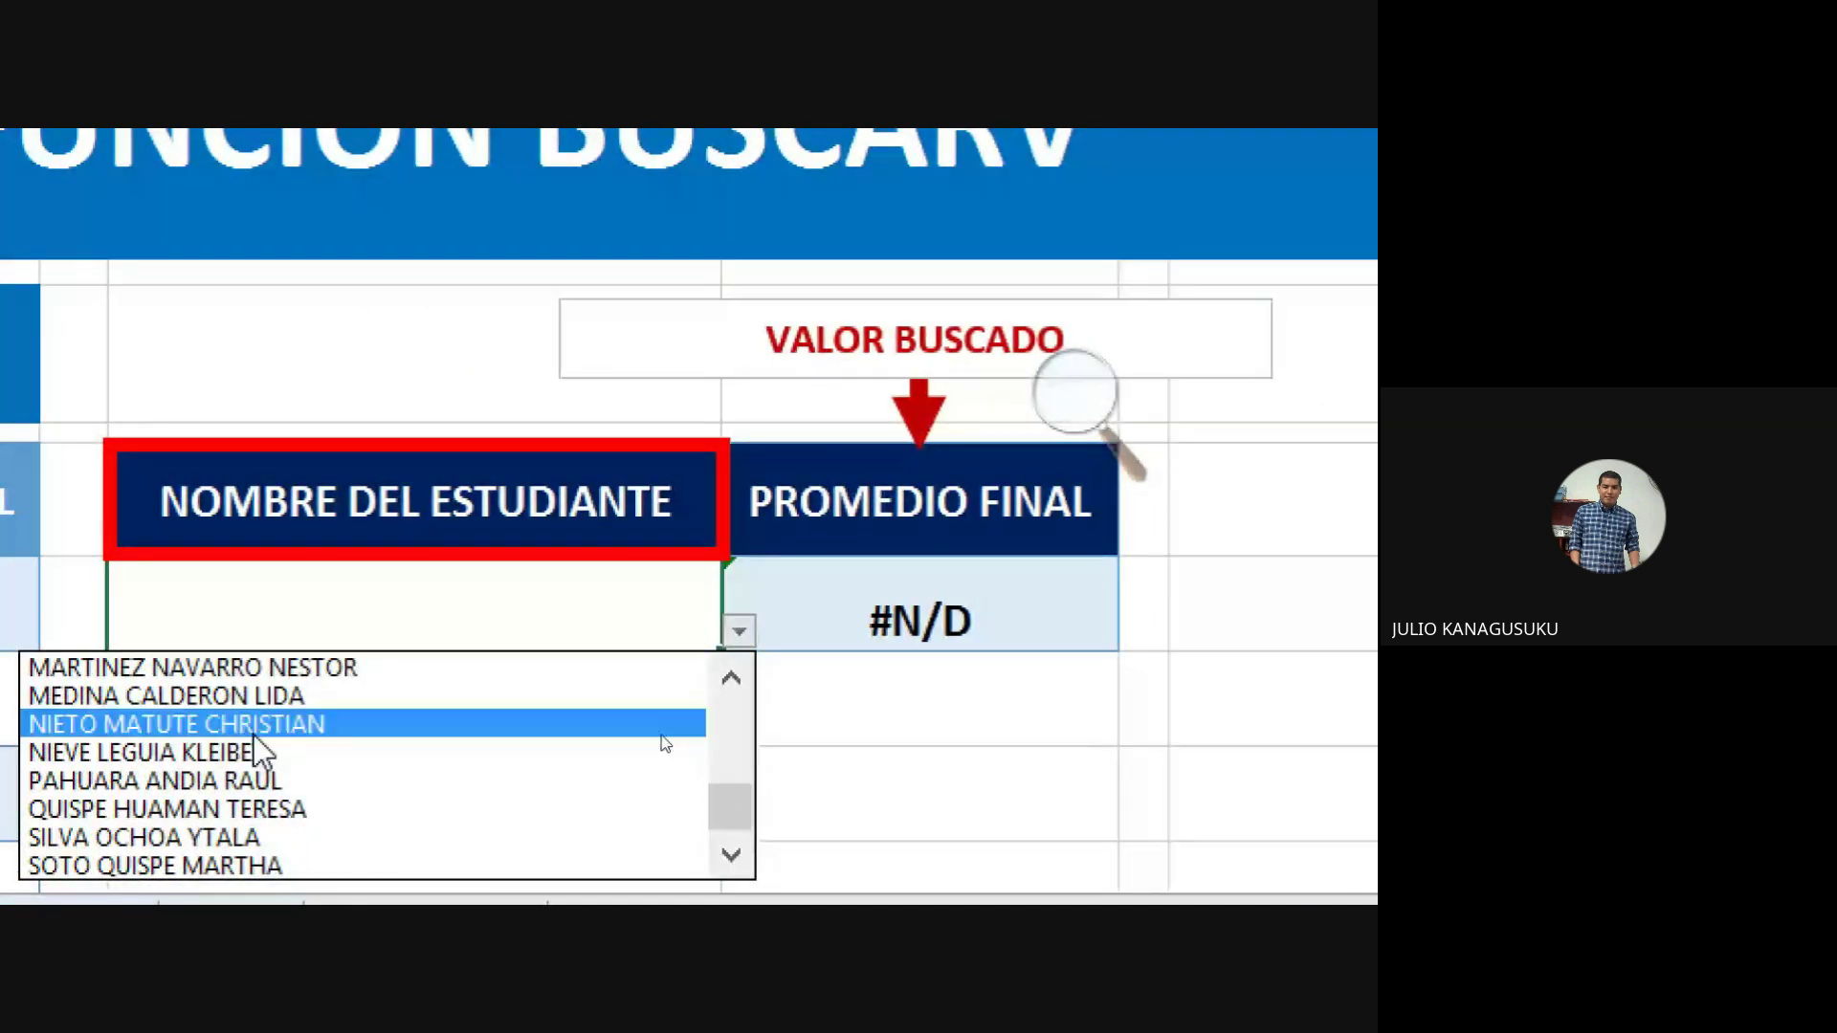
click(255, 734)
click(739, 631)
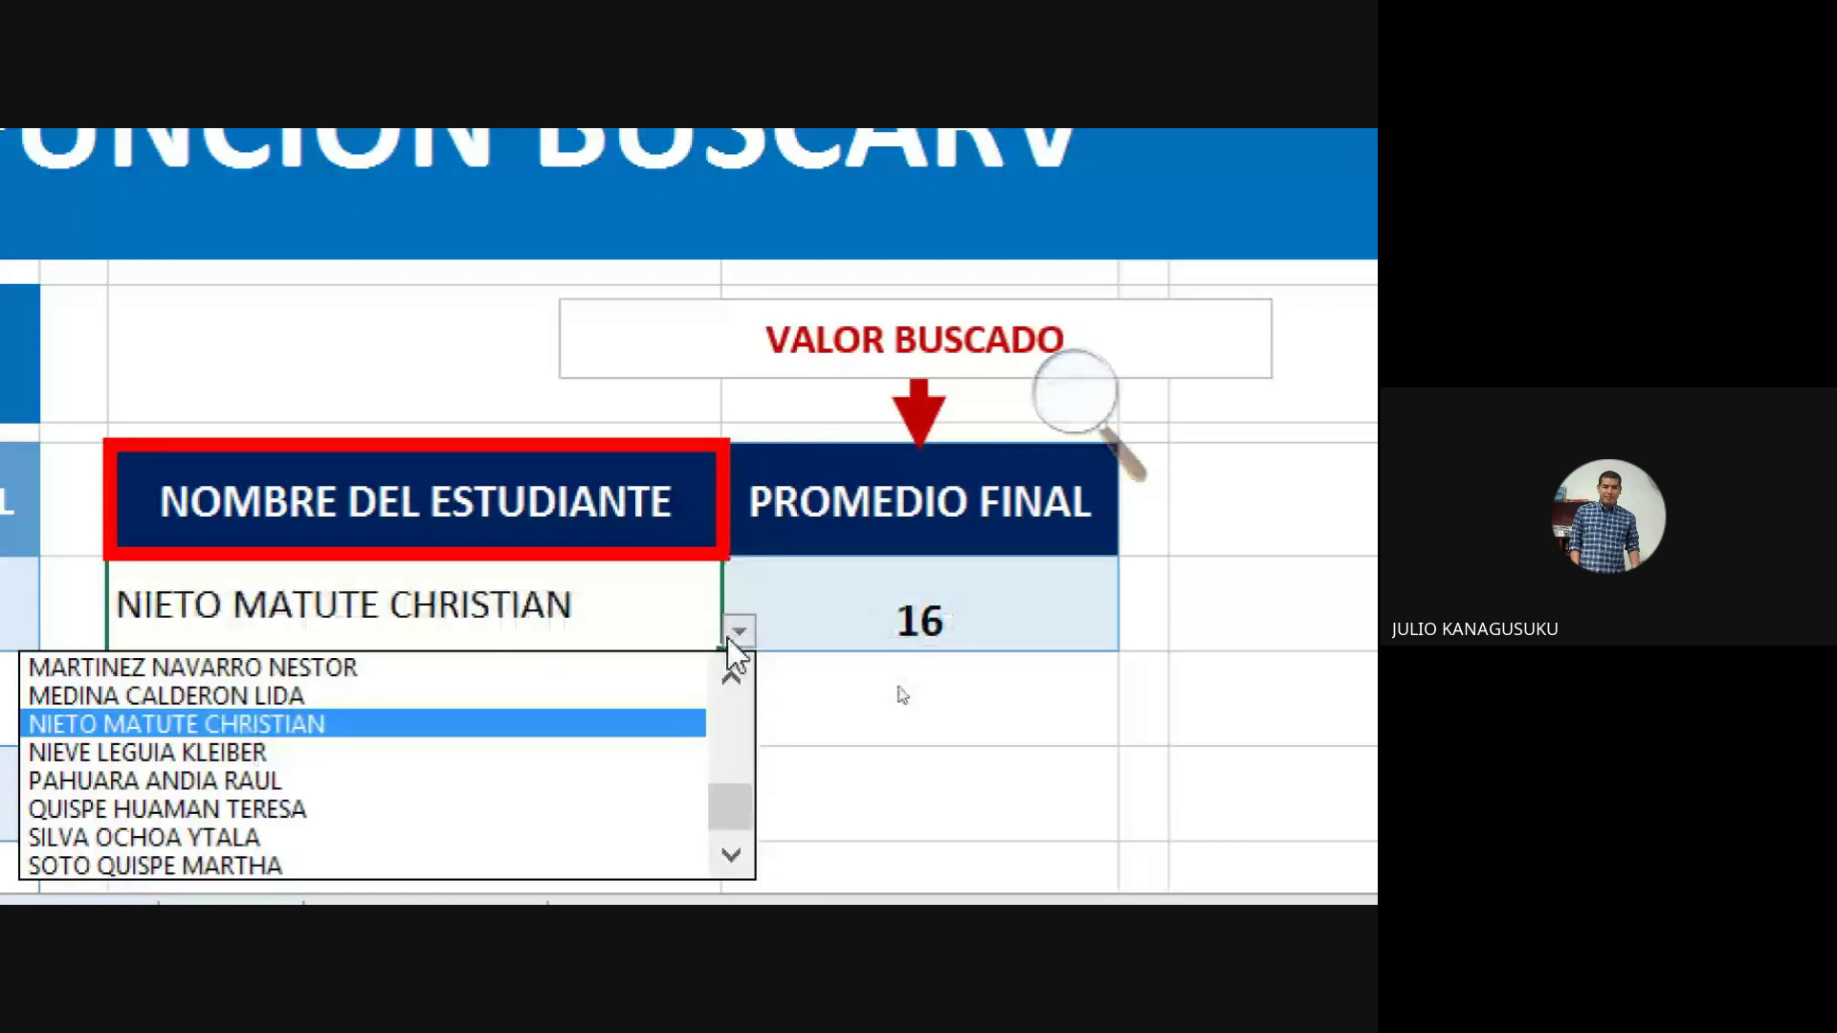
click(328, 781)
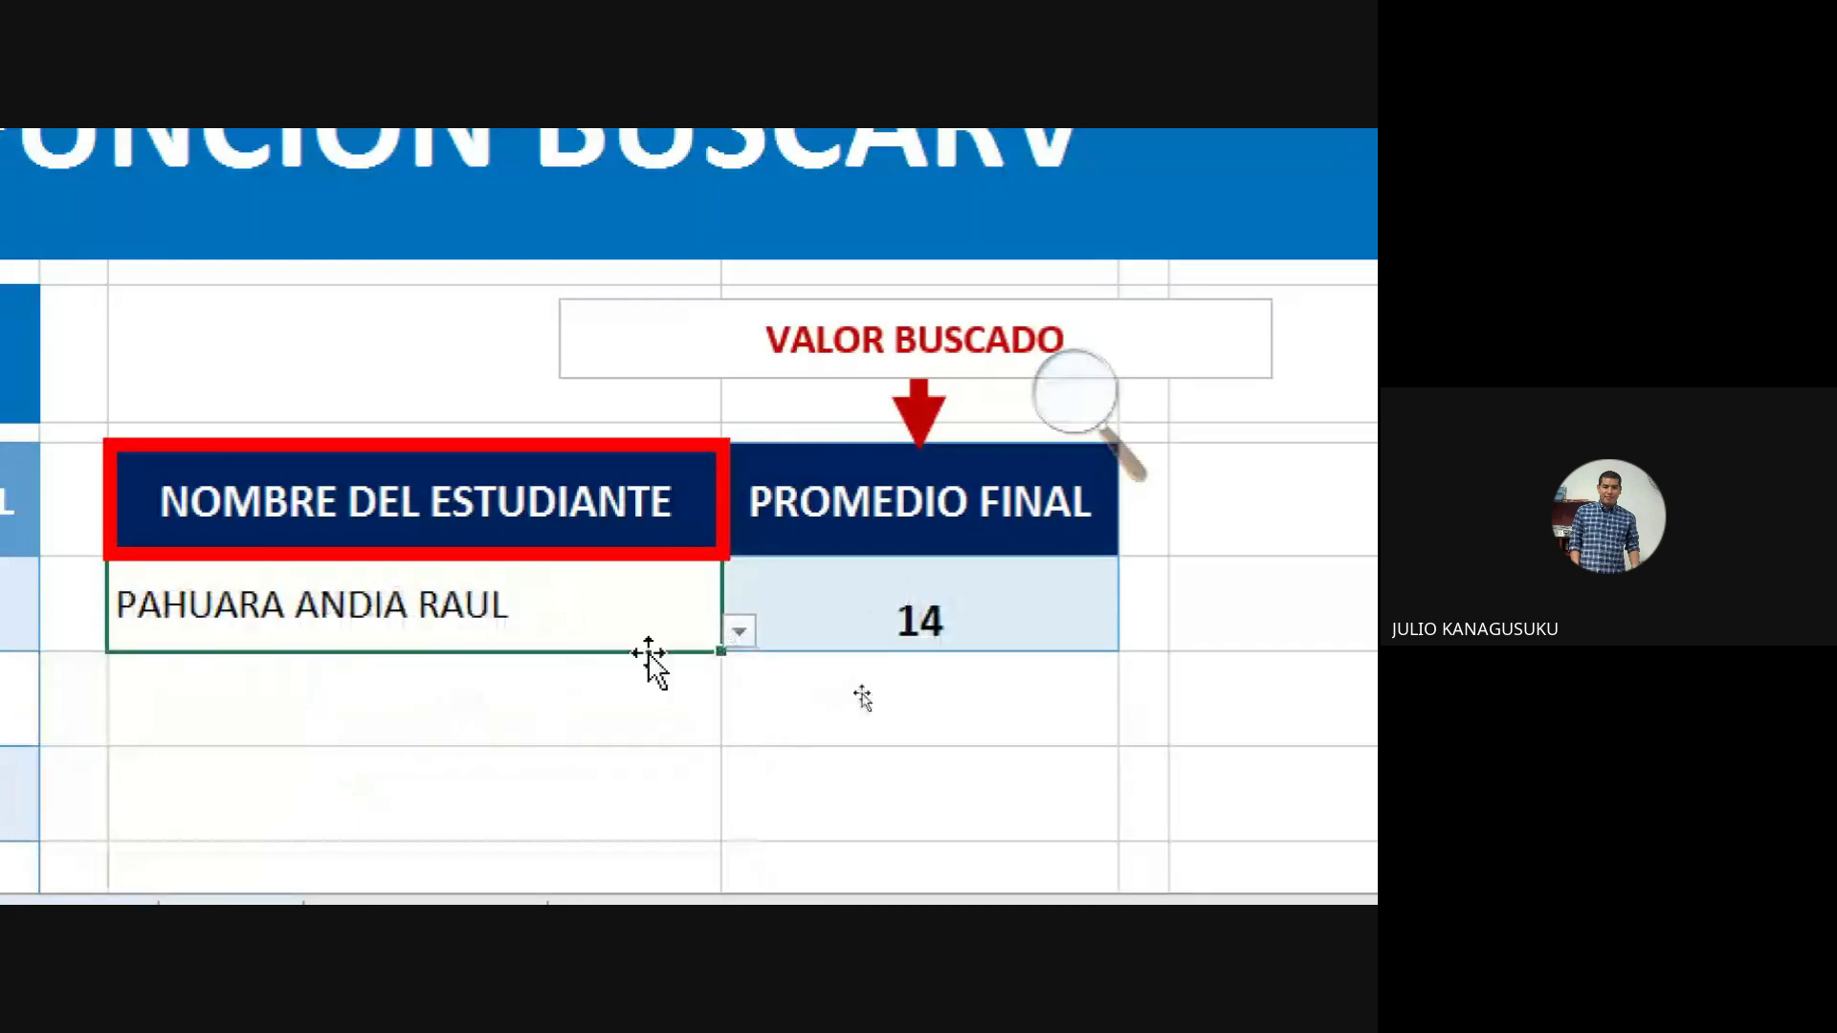
click(739, 631)
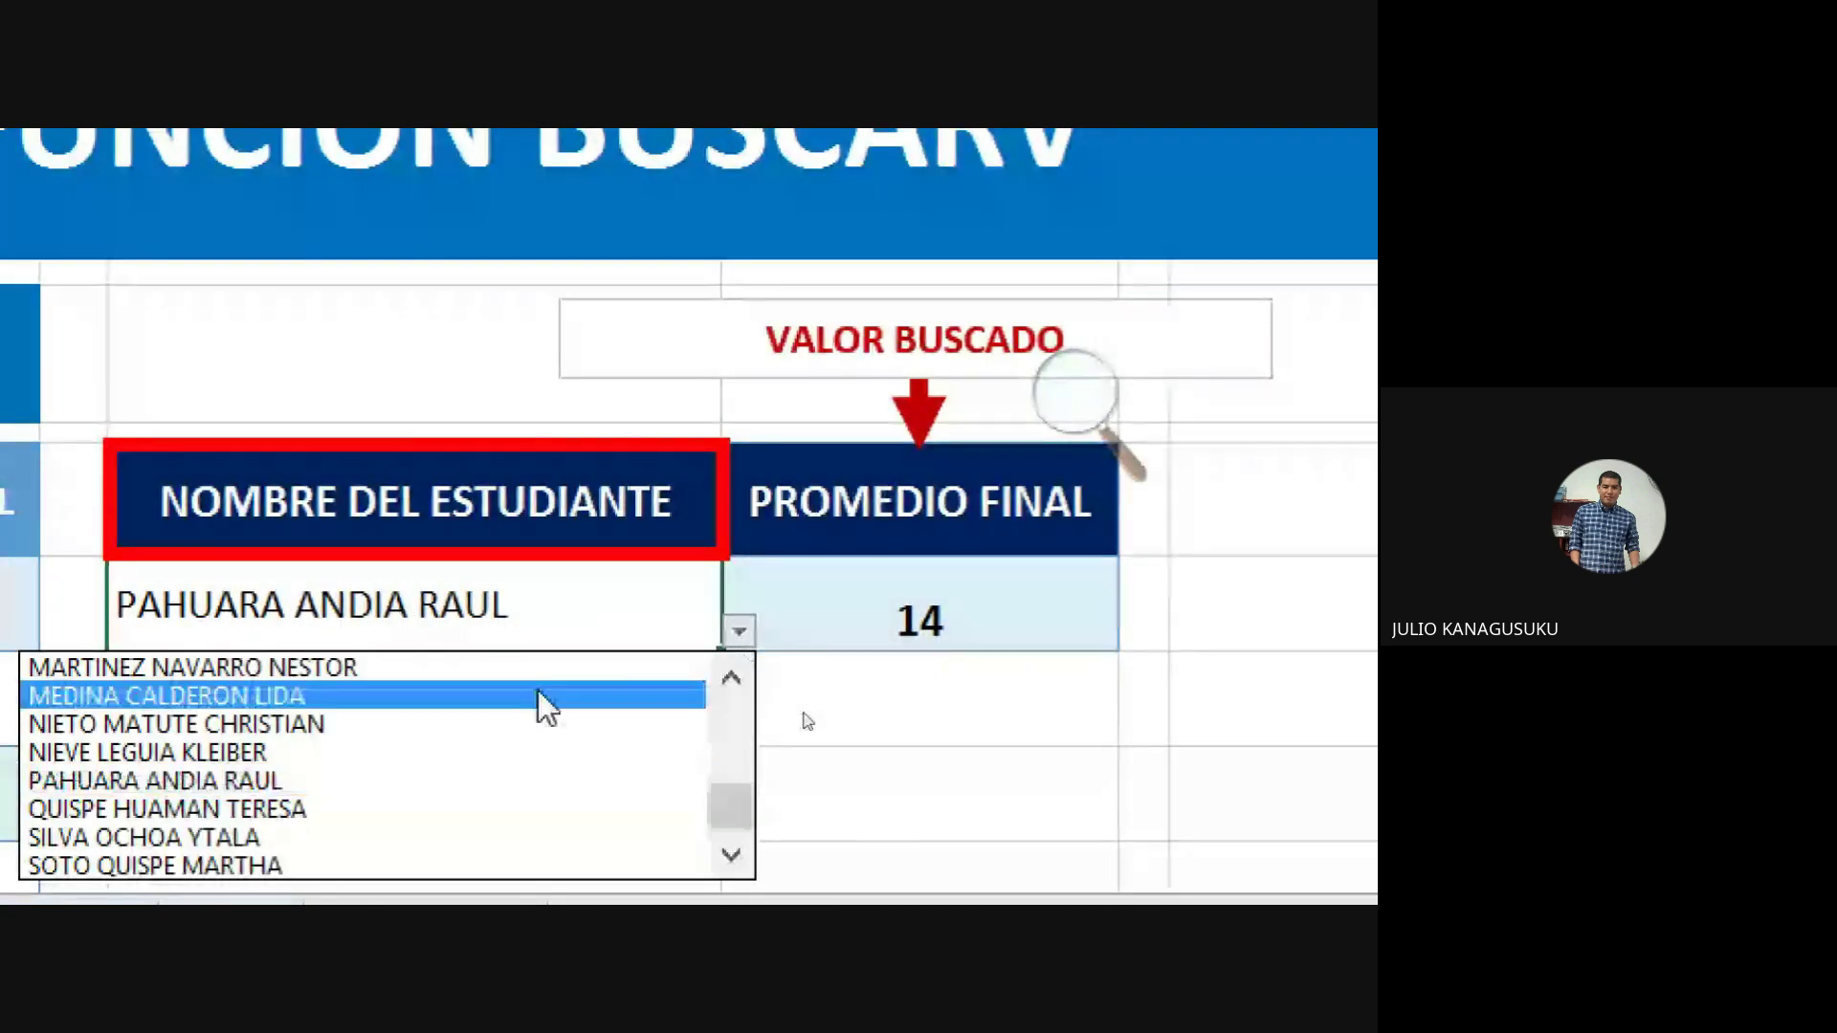
click(377, 670)
Step: Pick more students from the dropdown (averages 14, 18, 7), ending on one averaging 16
click(738, 631)
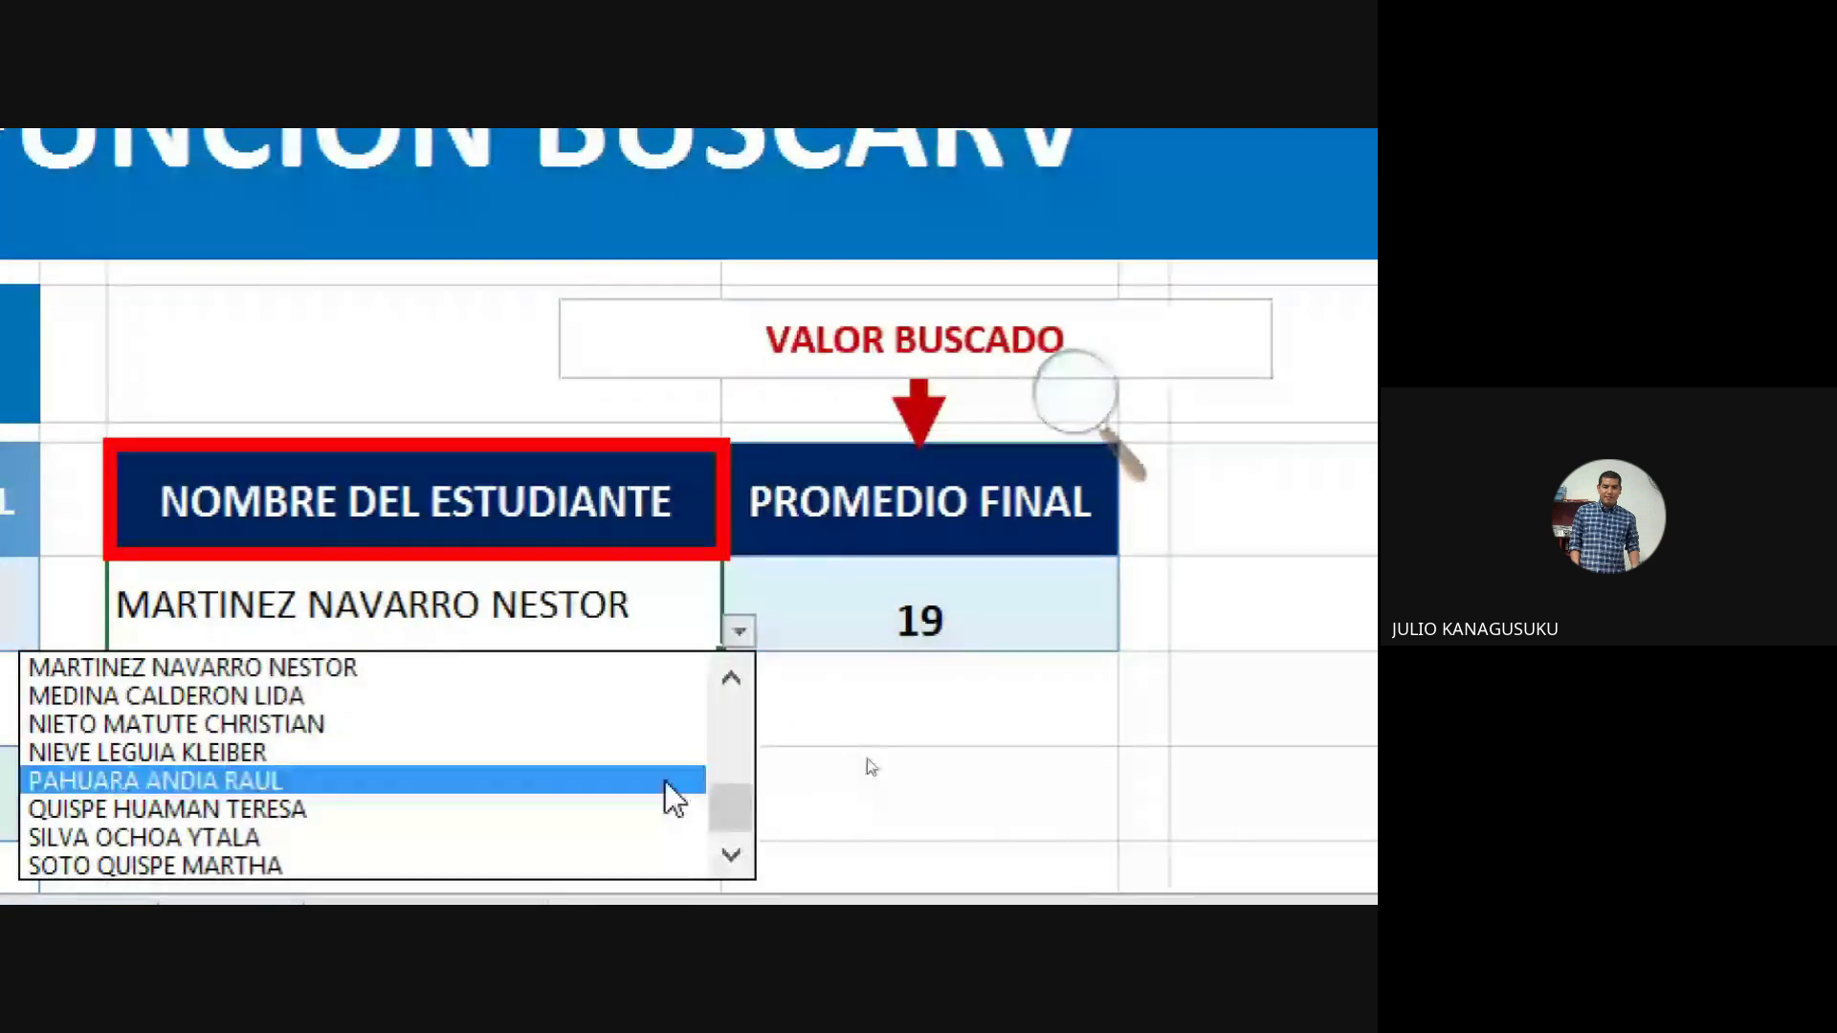
drag(727, 808, 730, 737)
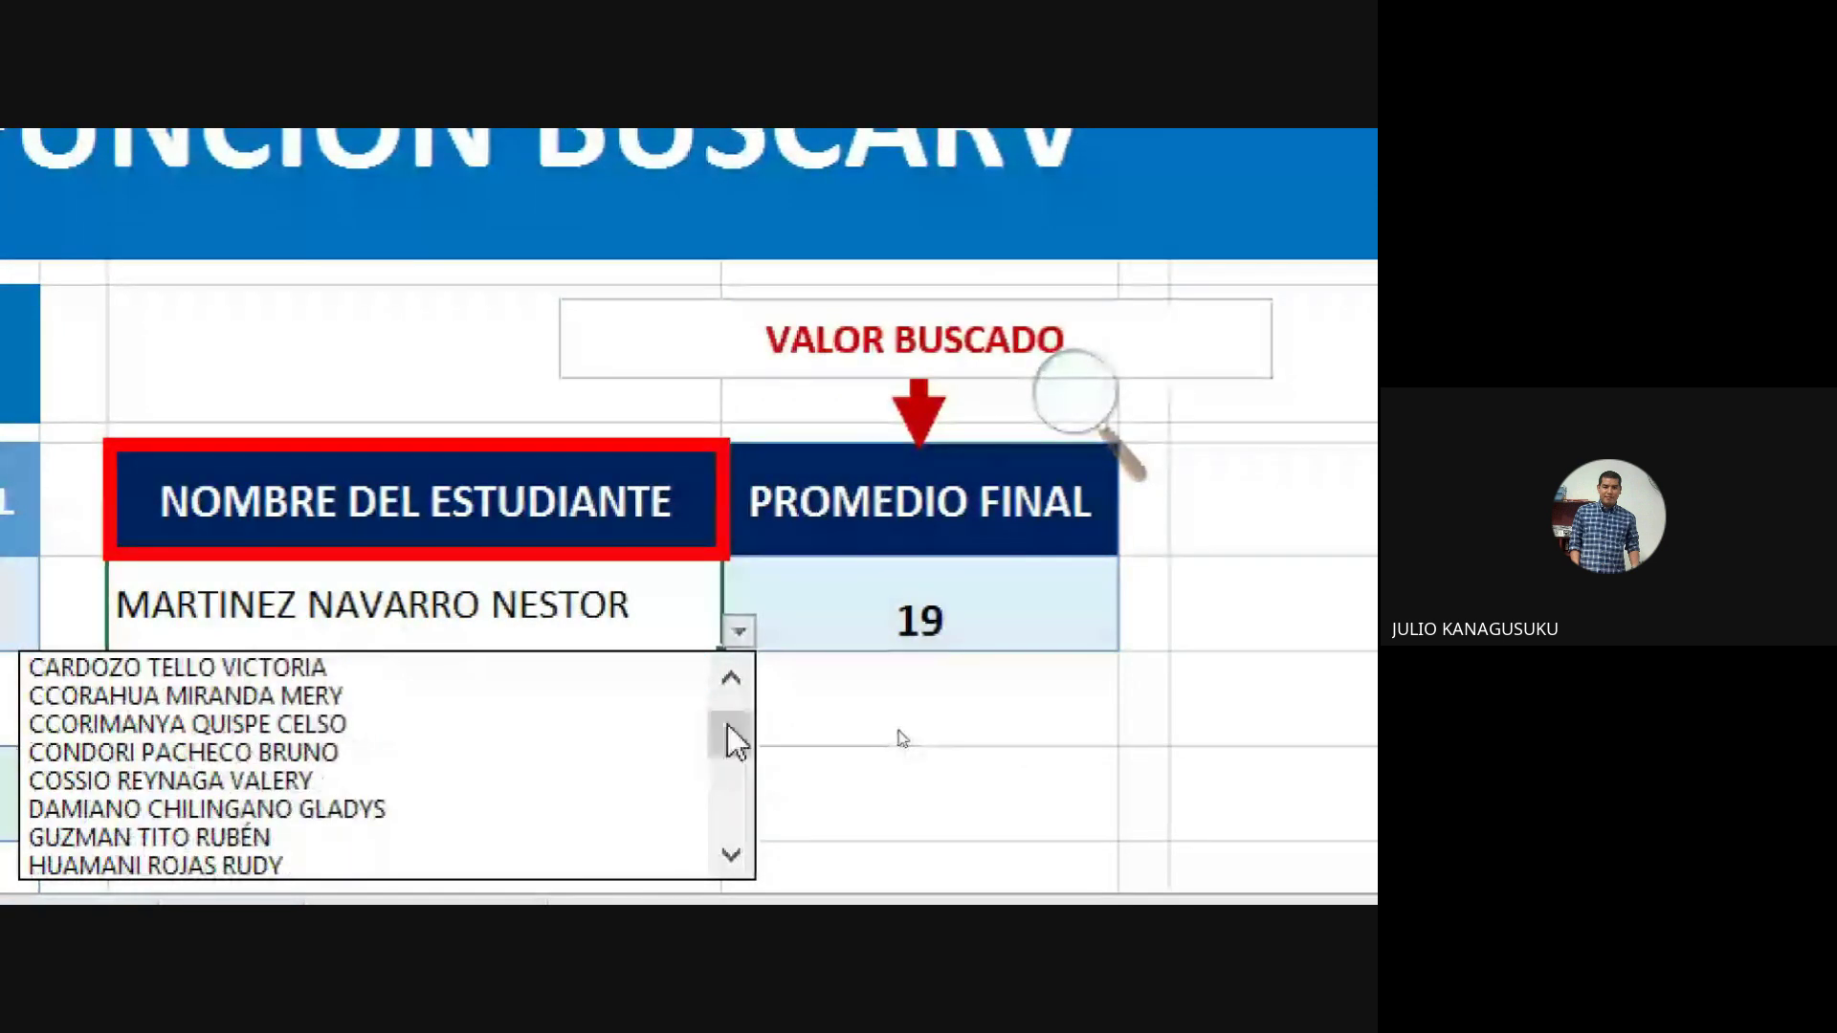
click(378, 727)
click(738, 631)
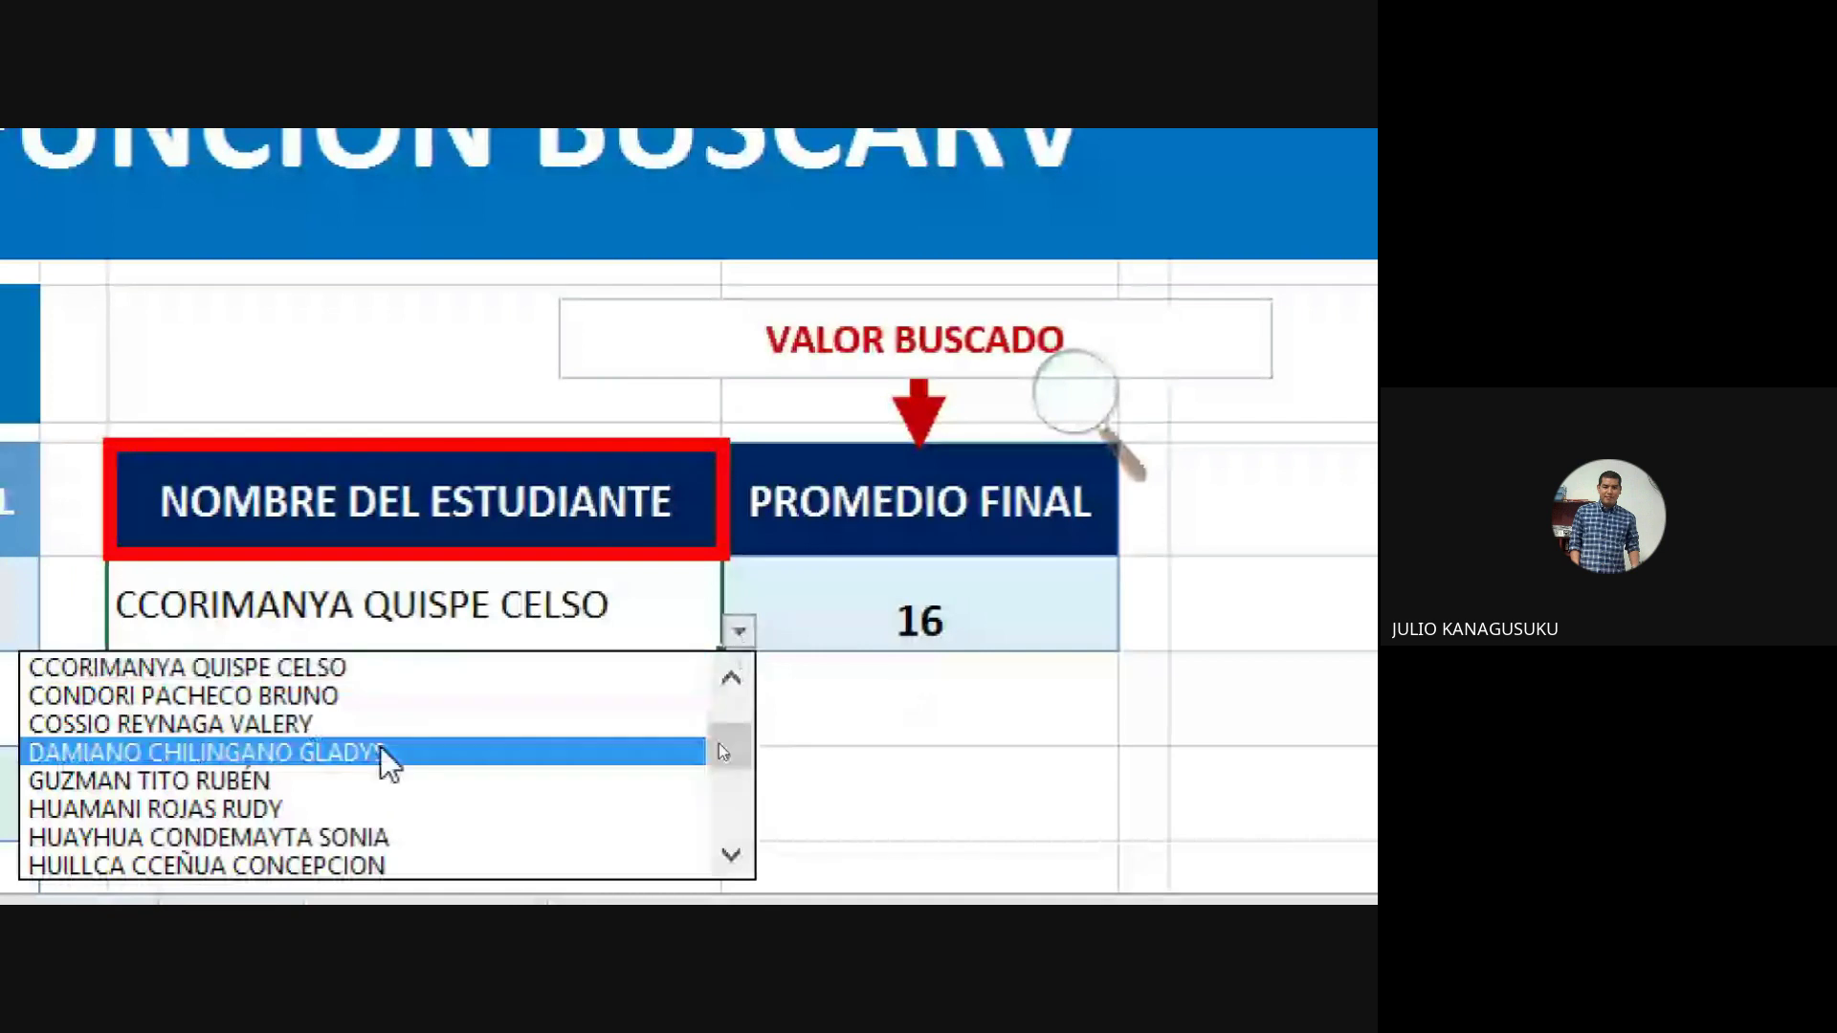
click(341, 781)
click(739, 631)
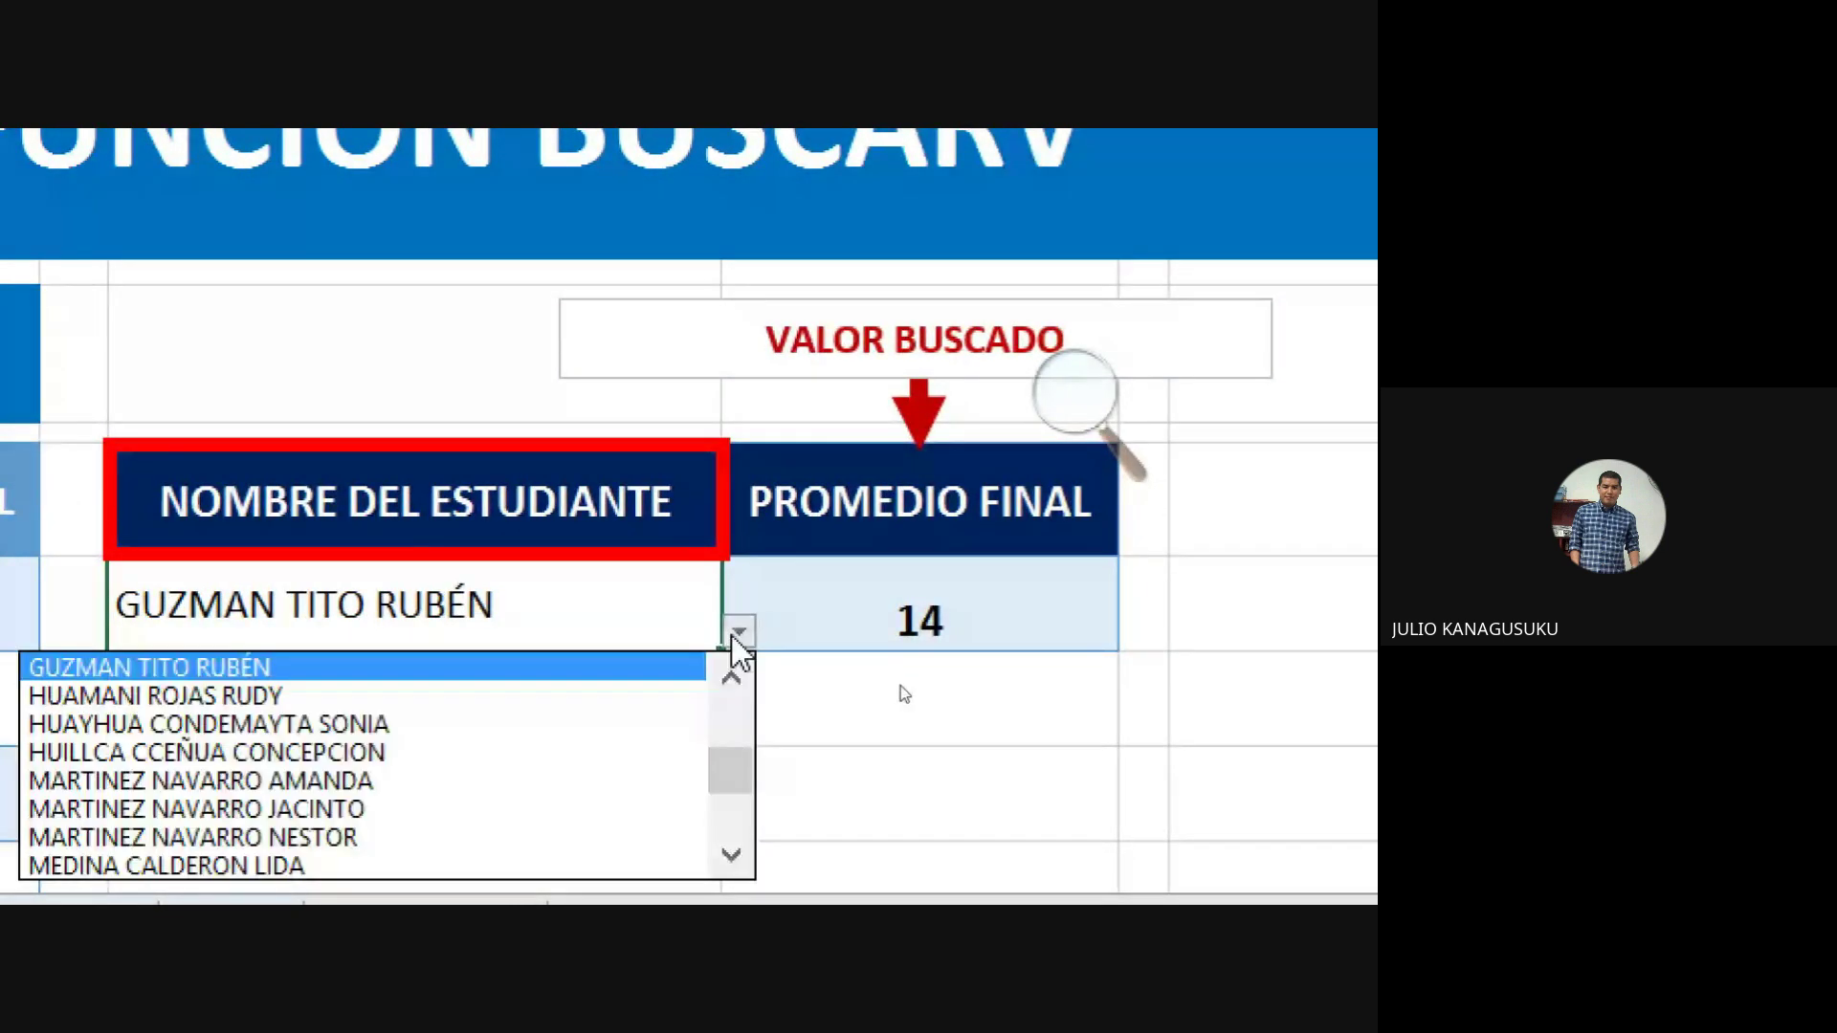
click(443, 809)
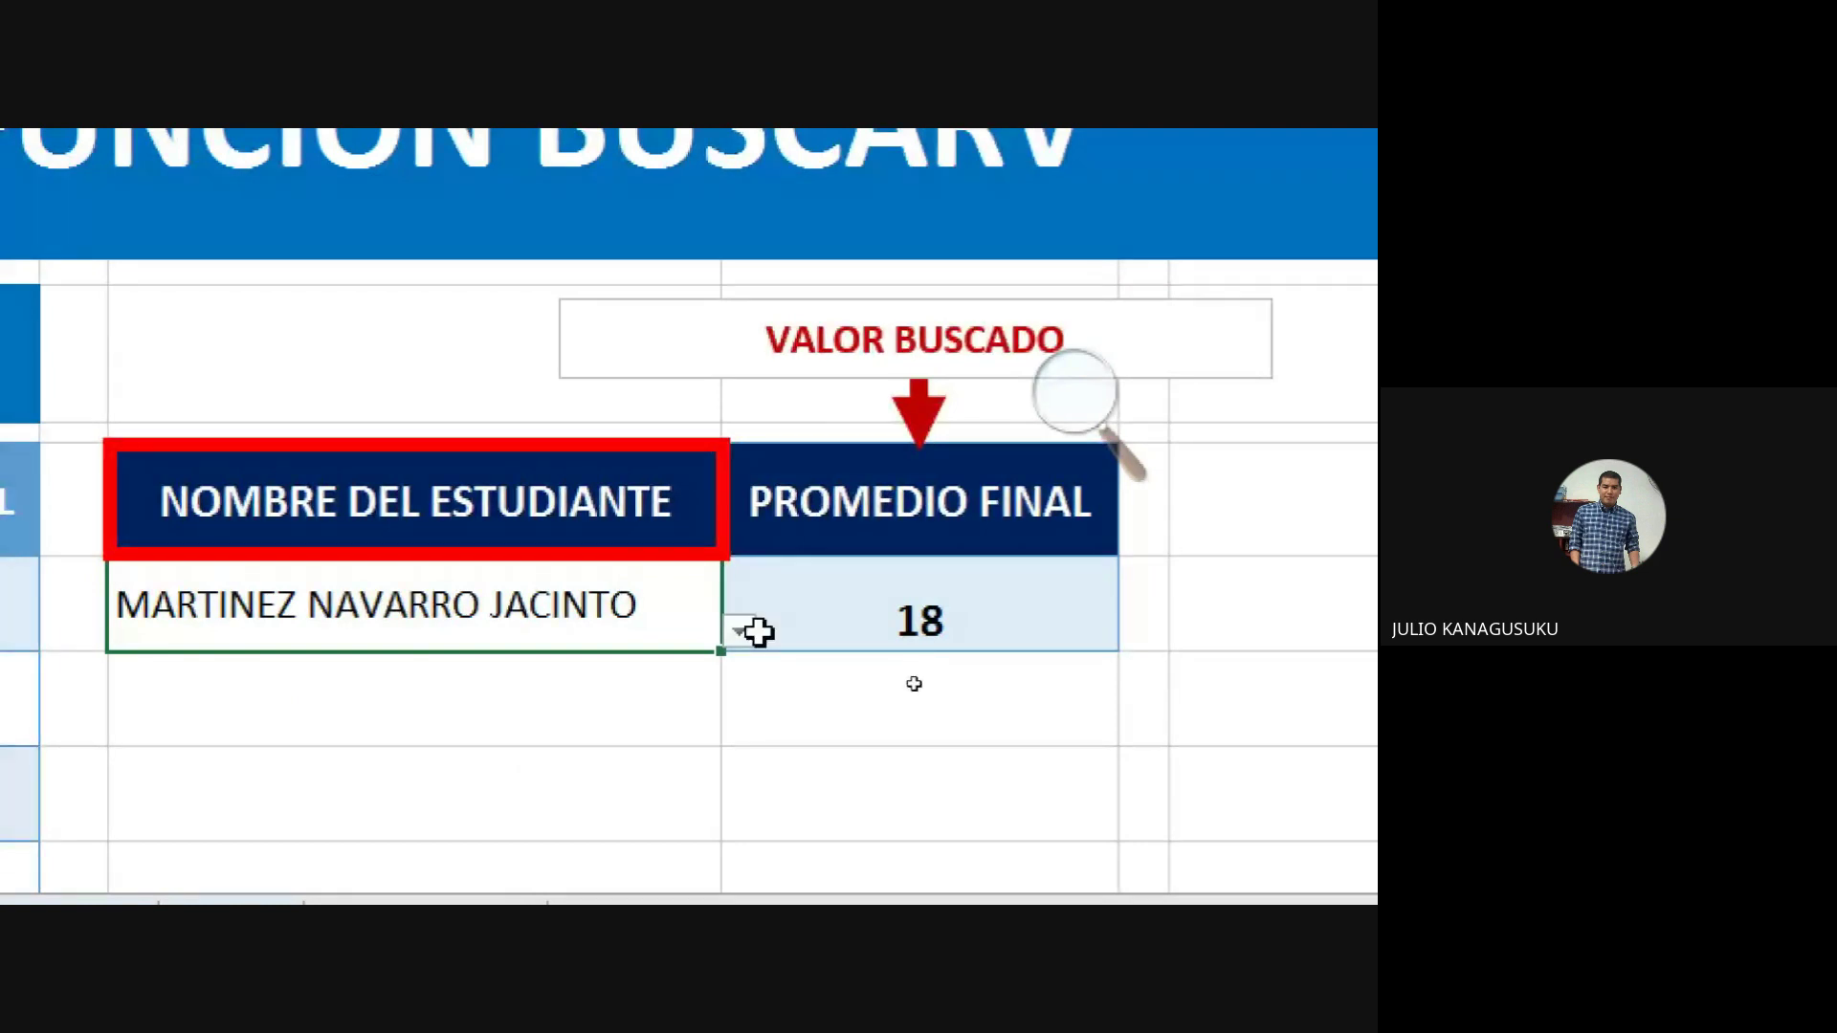
click(739, 632)
drag(725, 818, 724, 728)
click(398, 724)
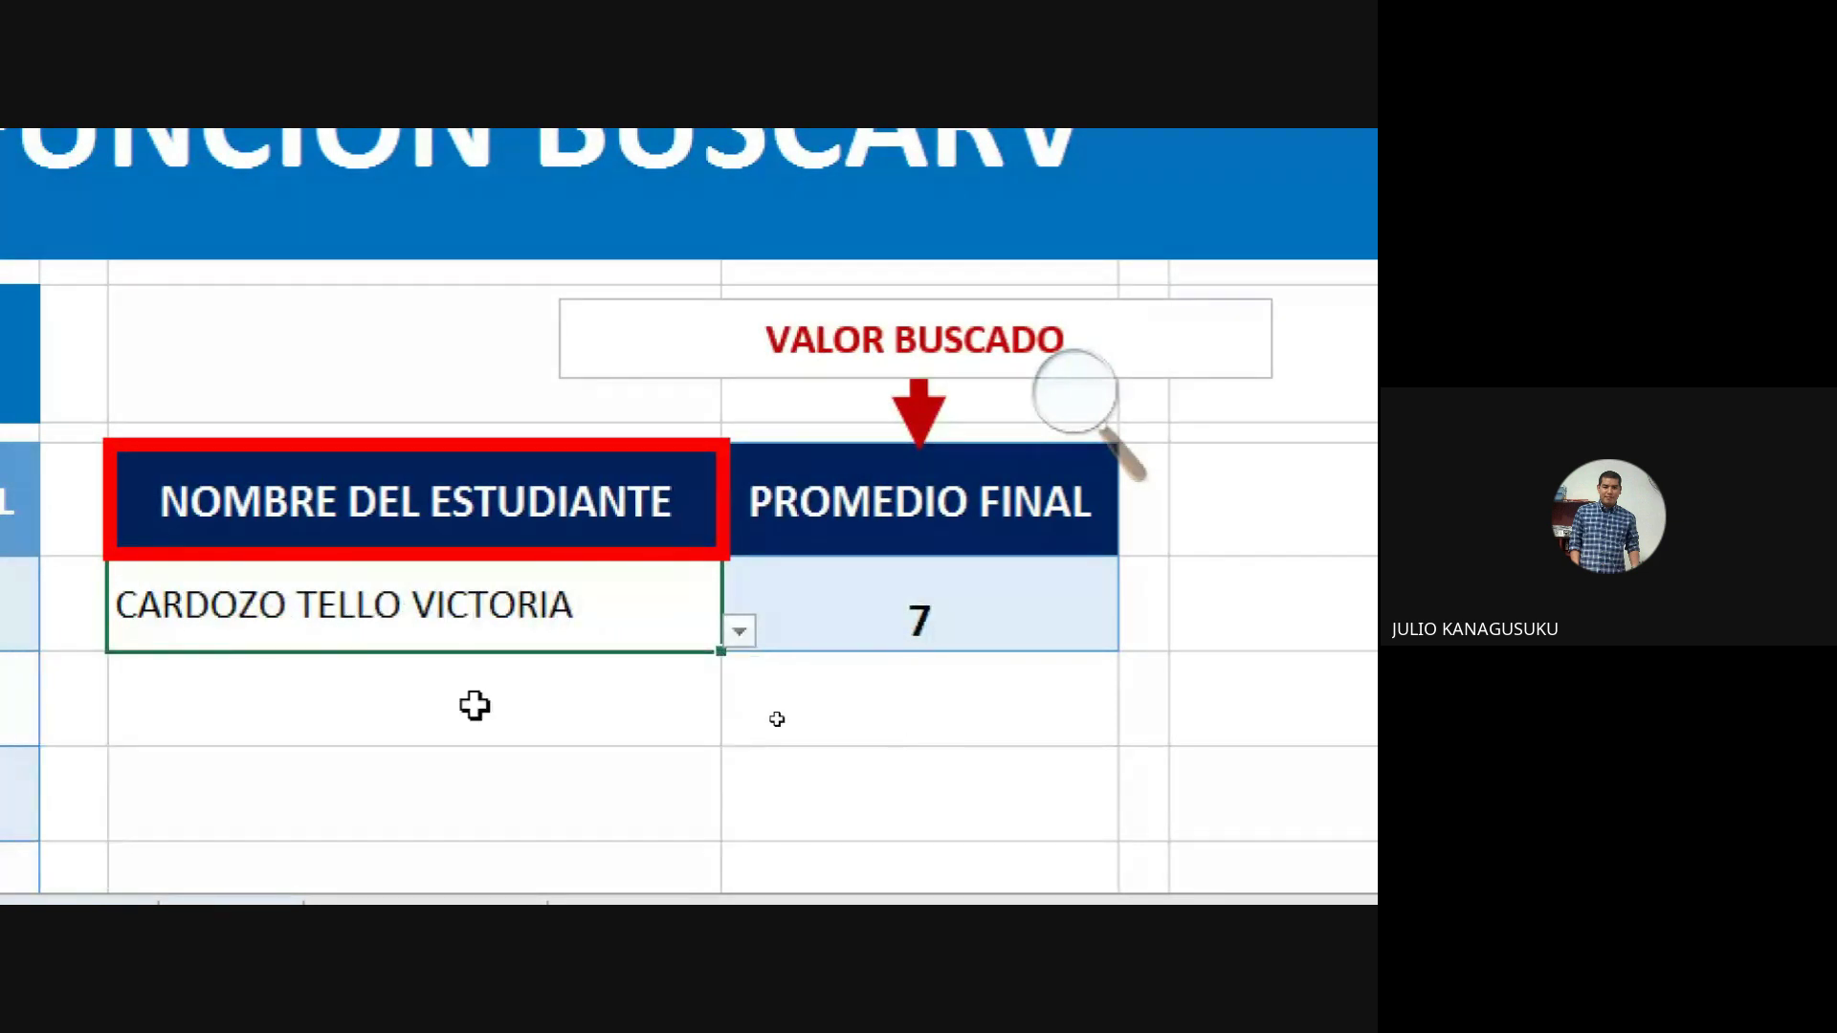
click(741, 633)
click(457, 724)
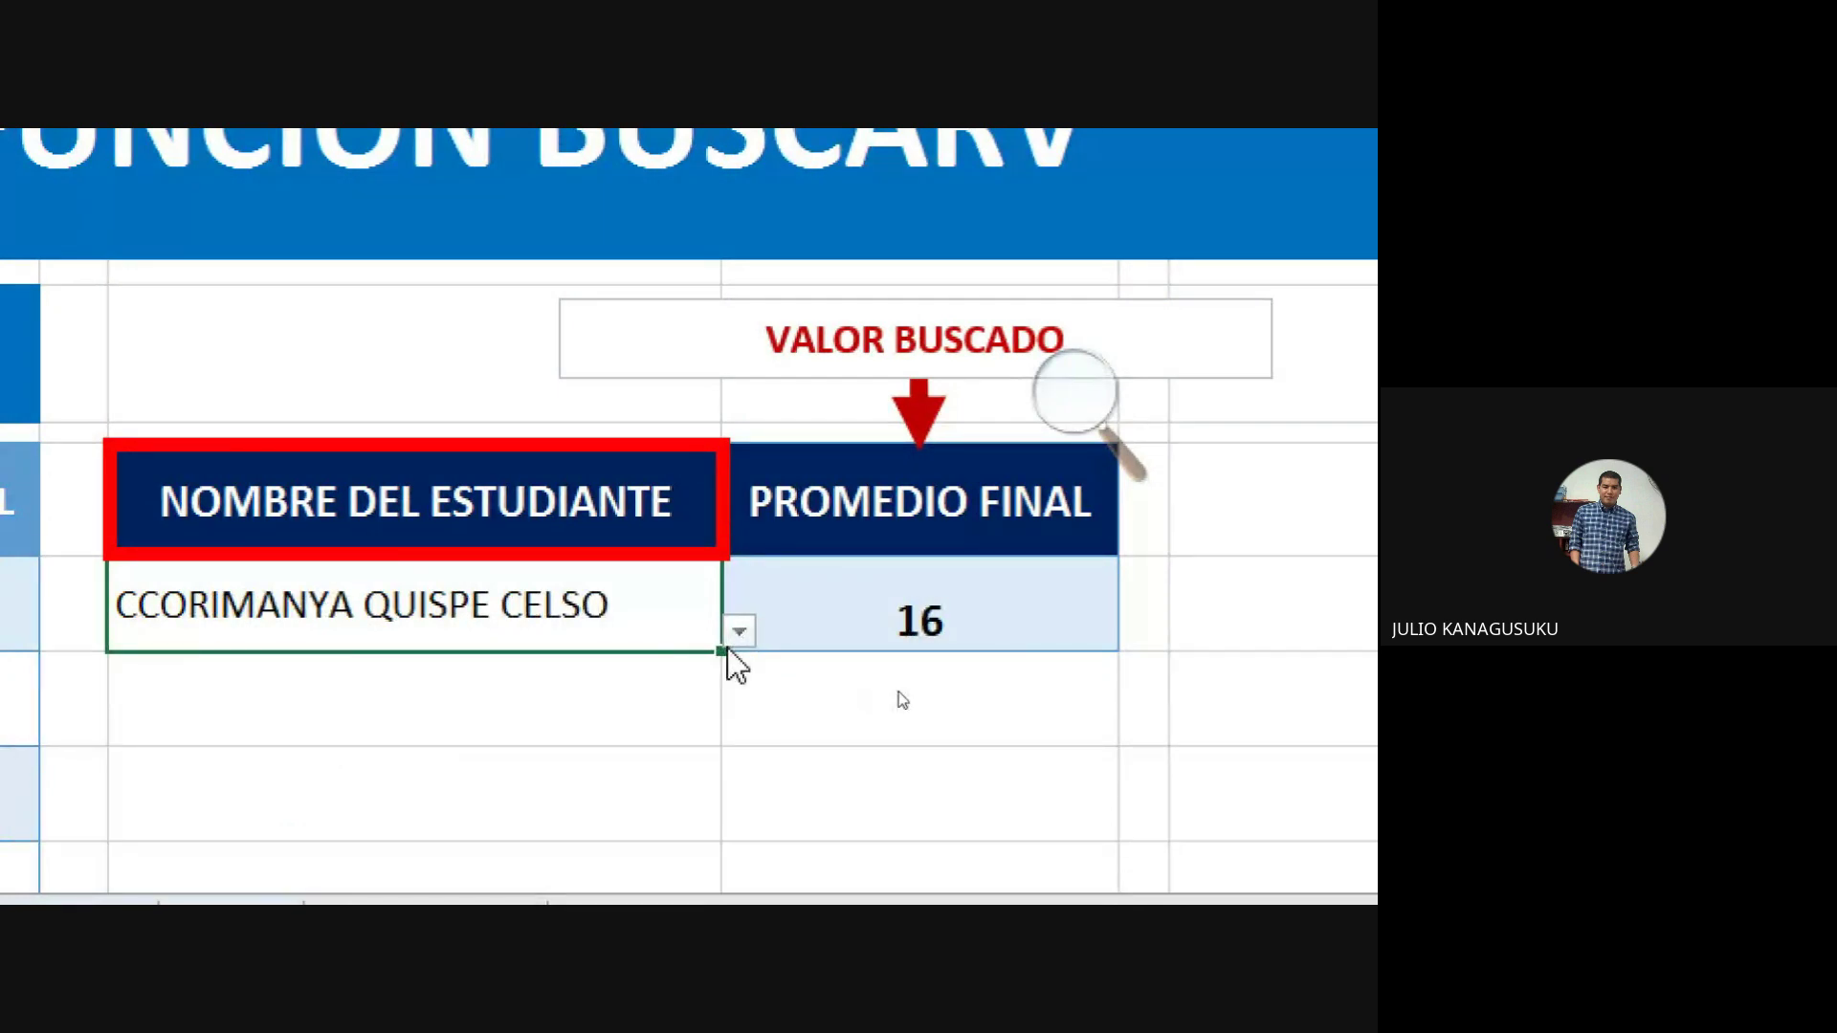
mouse_move(1073, 391)
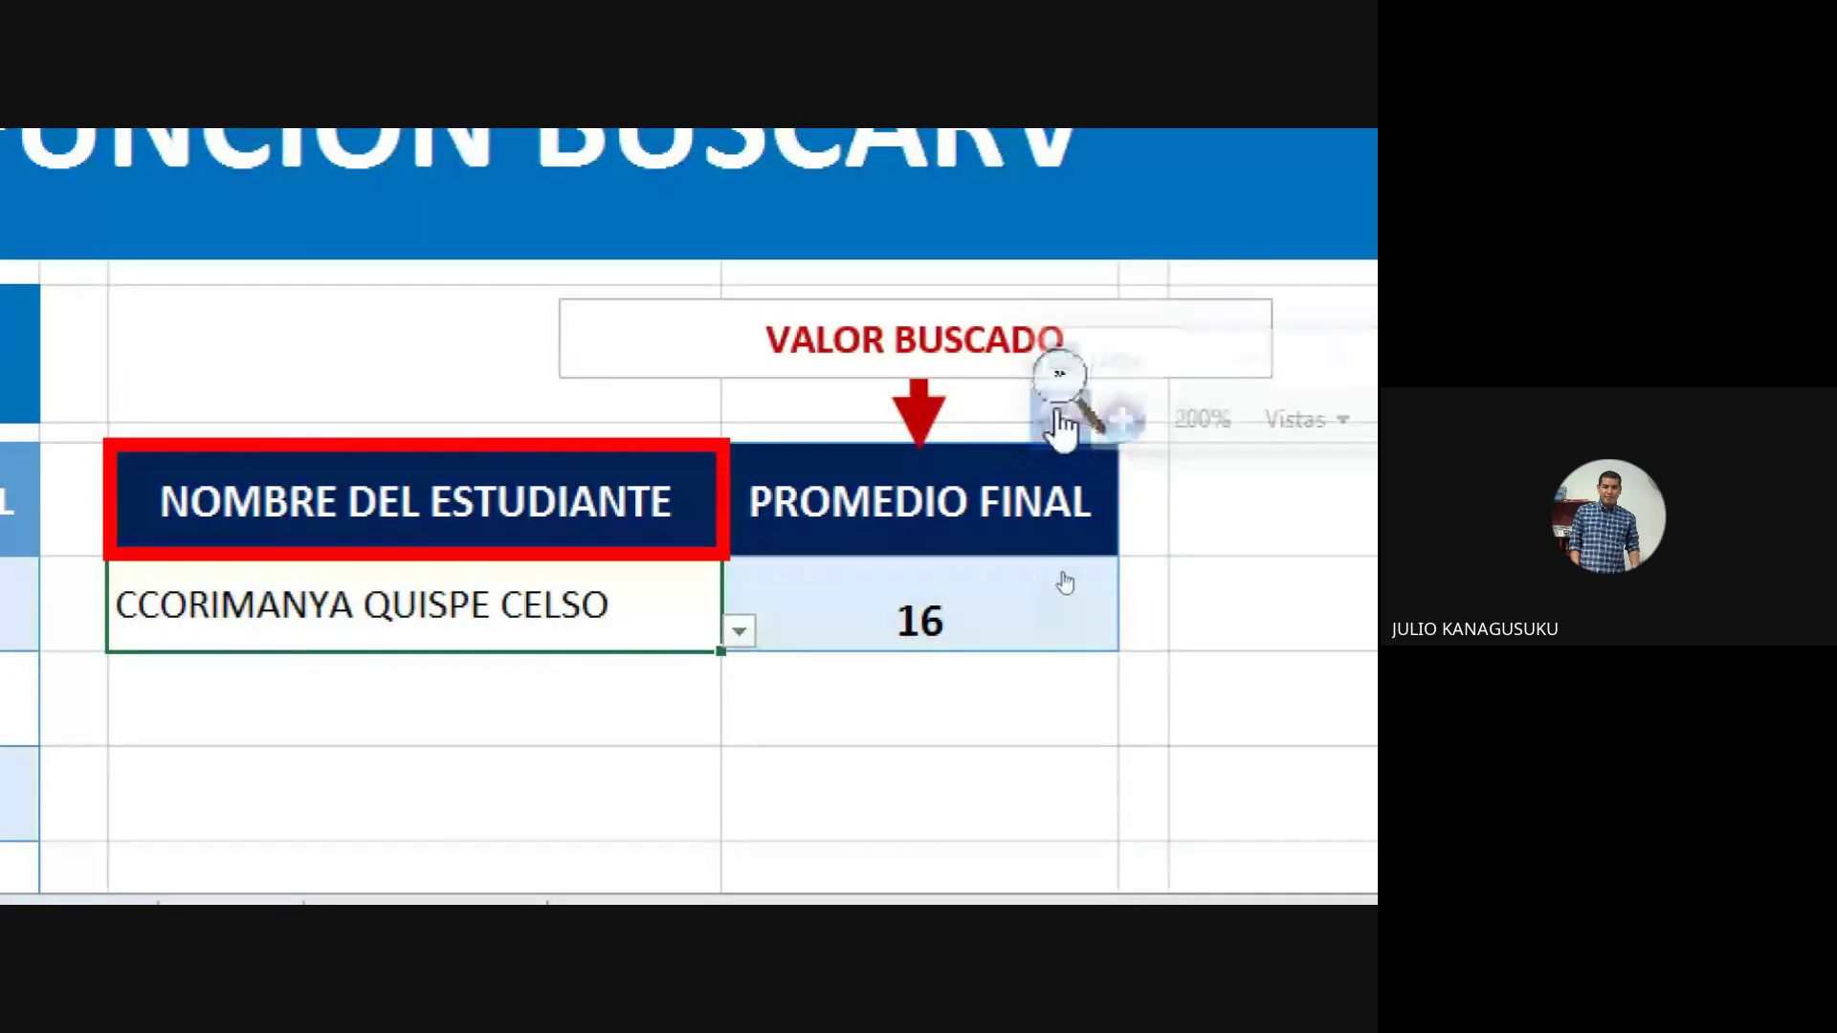
click(1058, 421)
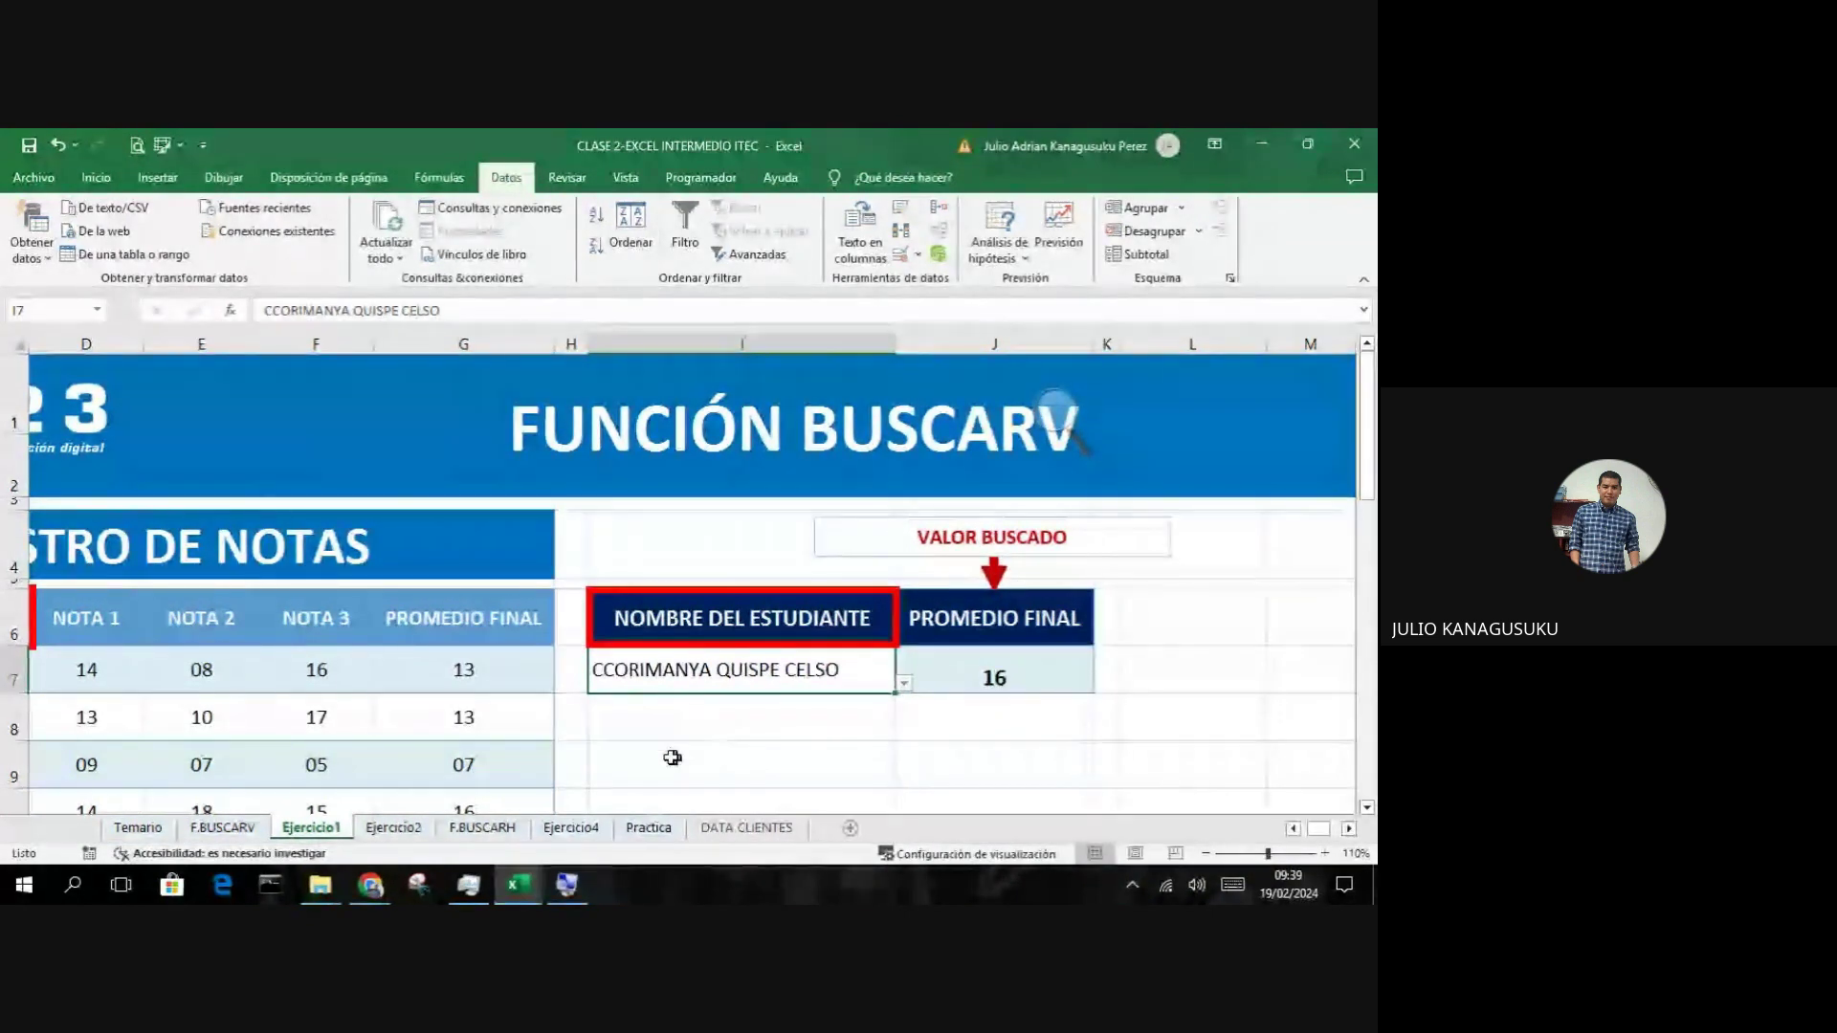
Step: Close the CLASE 2 workbook without saving and select H17 on CLASE 4's F.LISTA sheet
click(1357, 143)
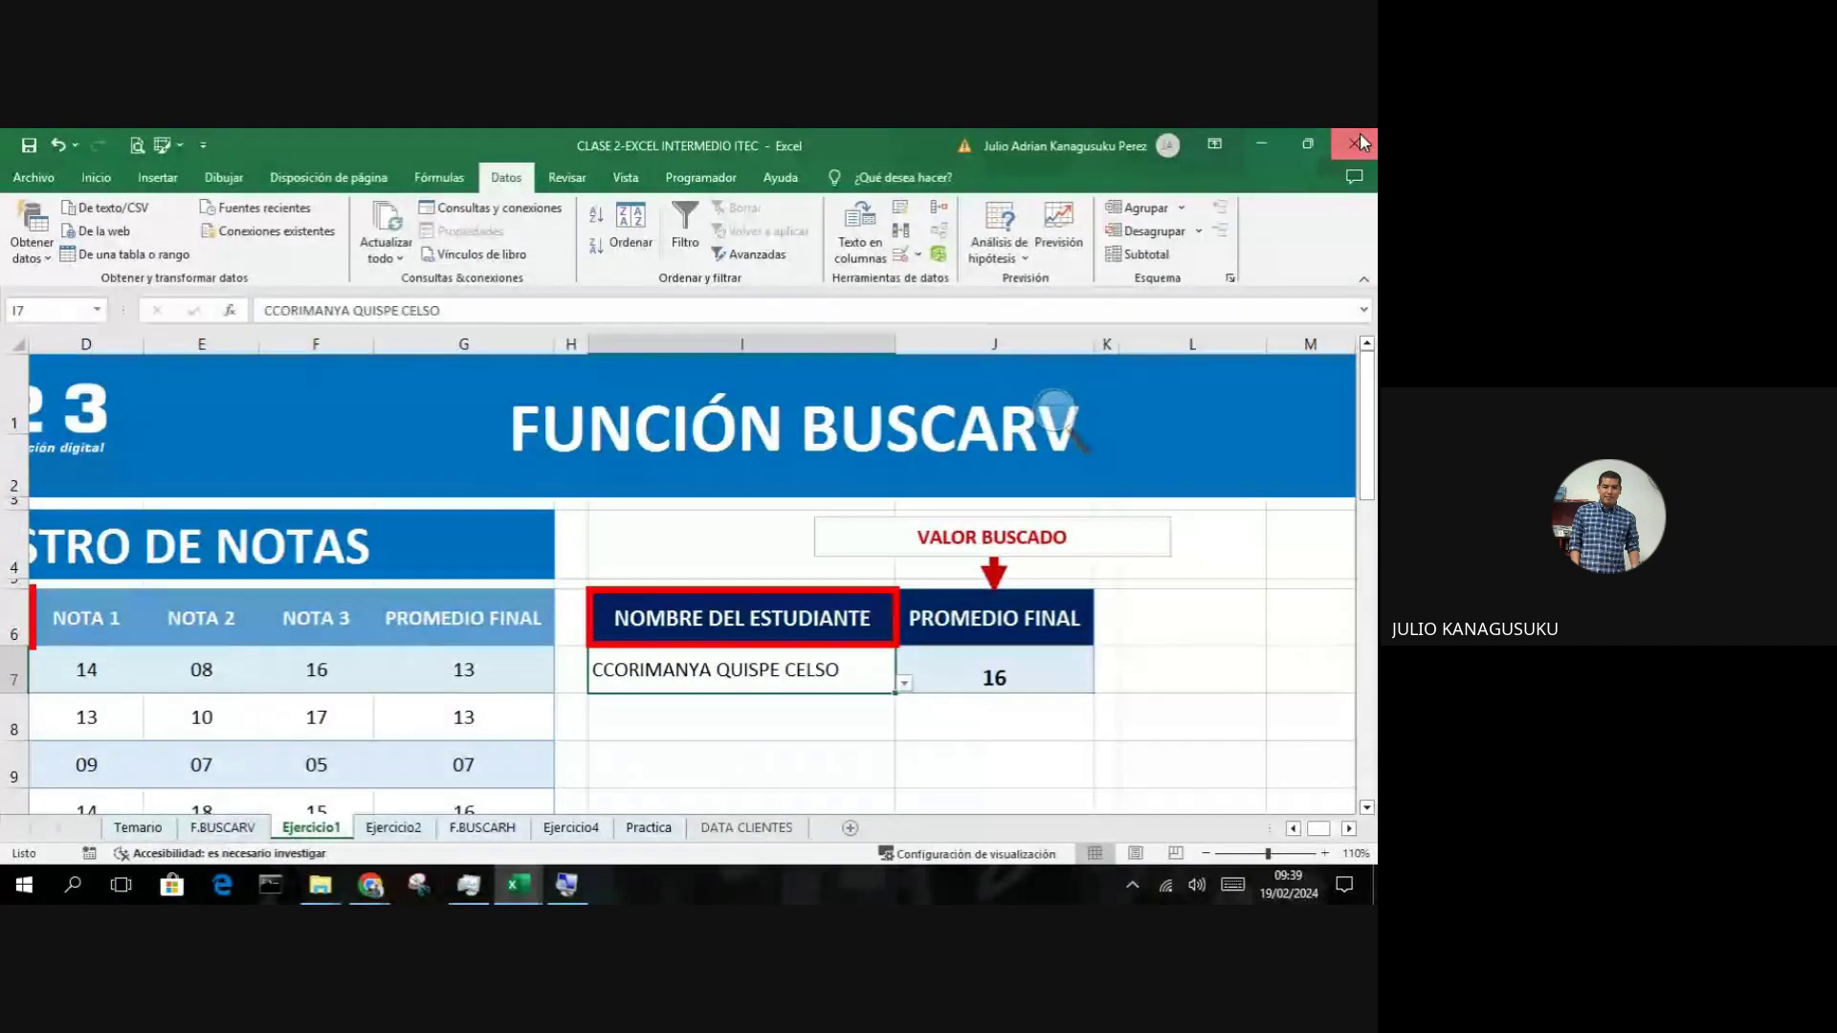
click(717, 534)
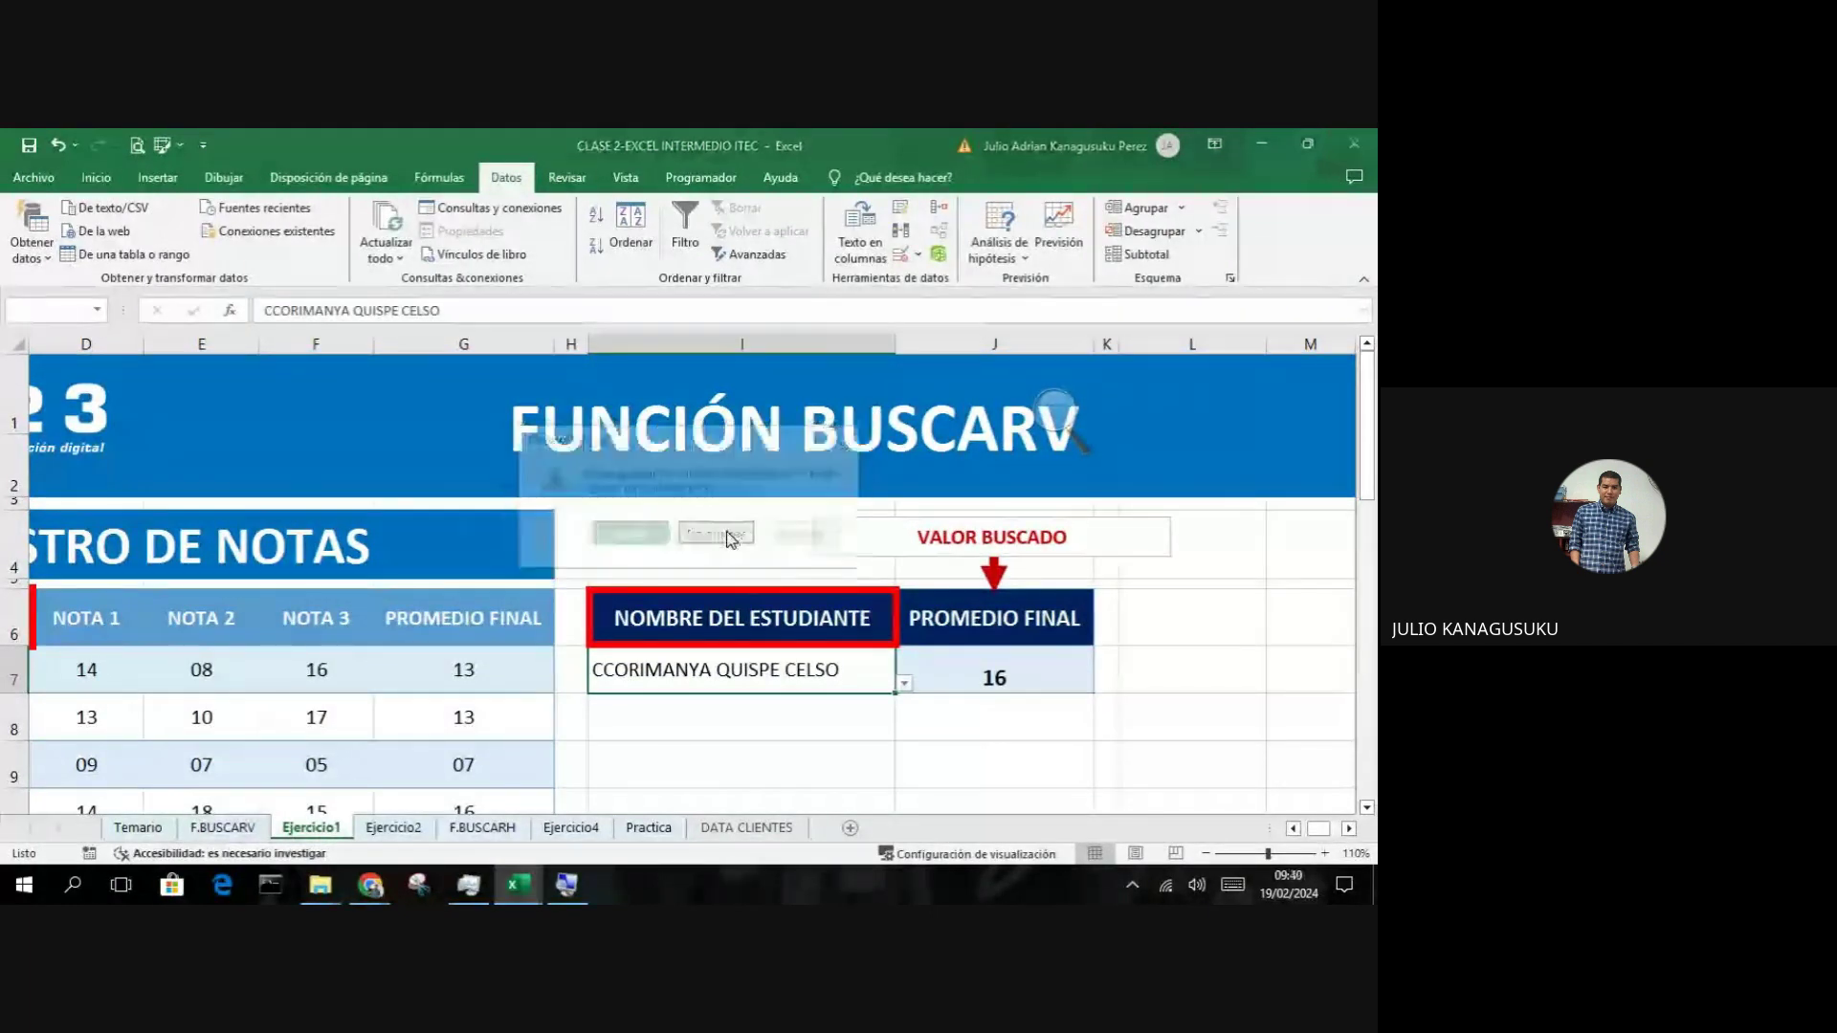
click(716, 624)
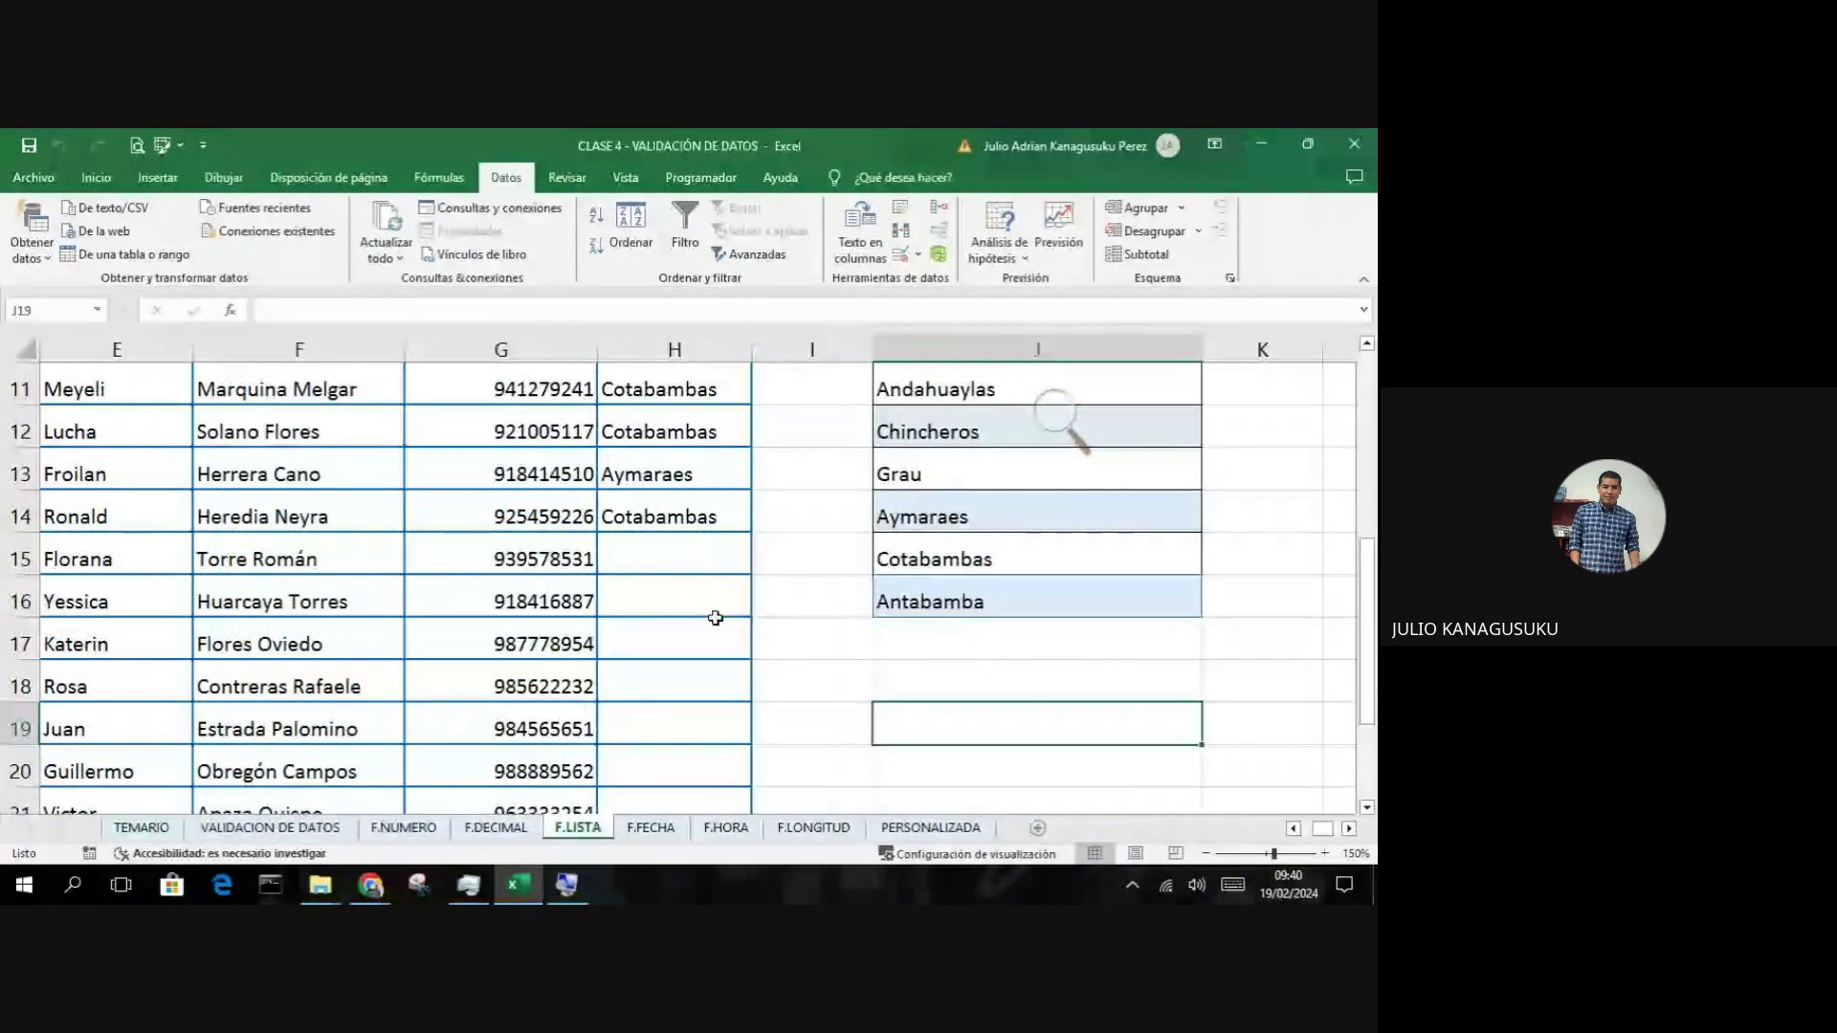
scroll(715, 624, up, 3)
scroll(716, 624, down, 1)
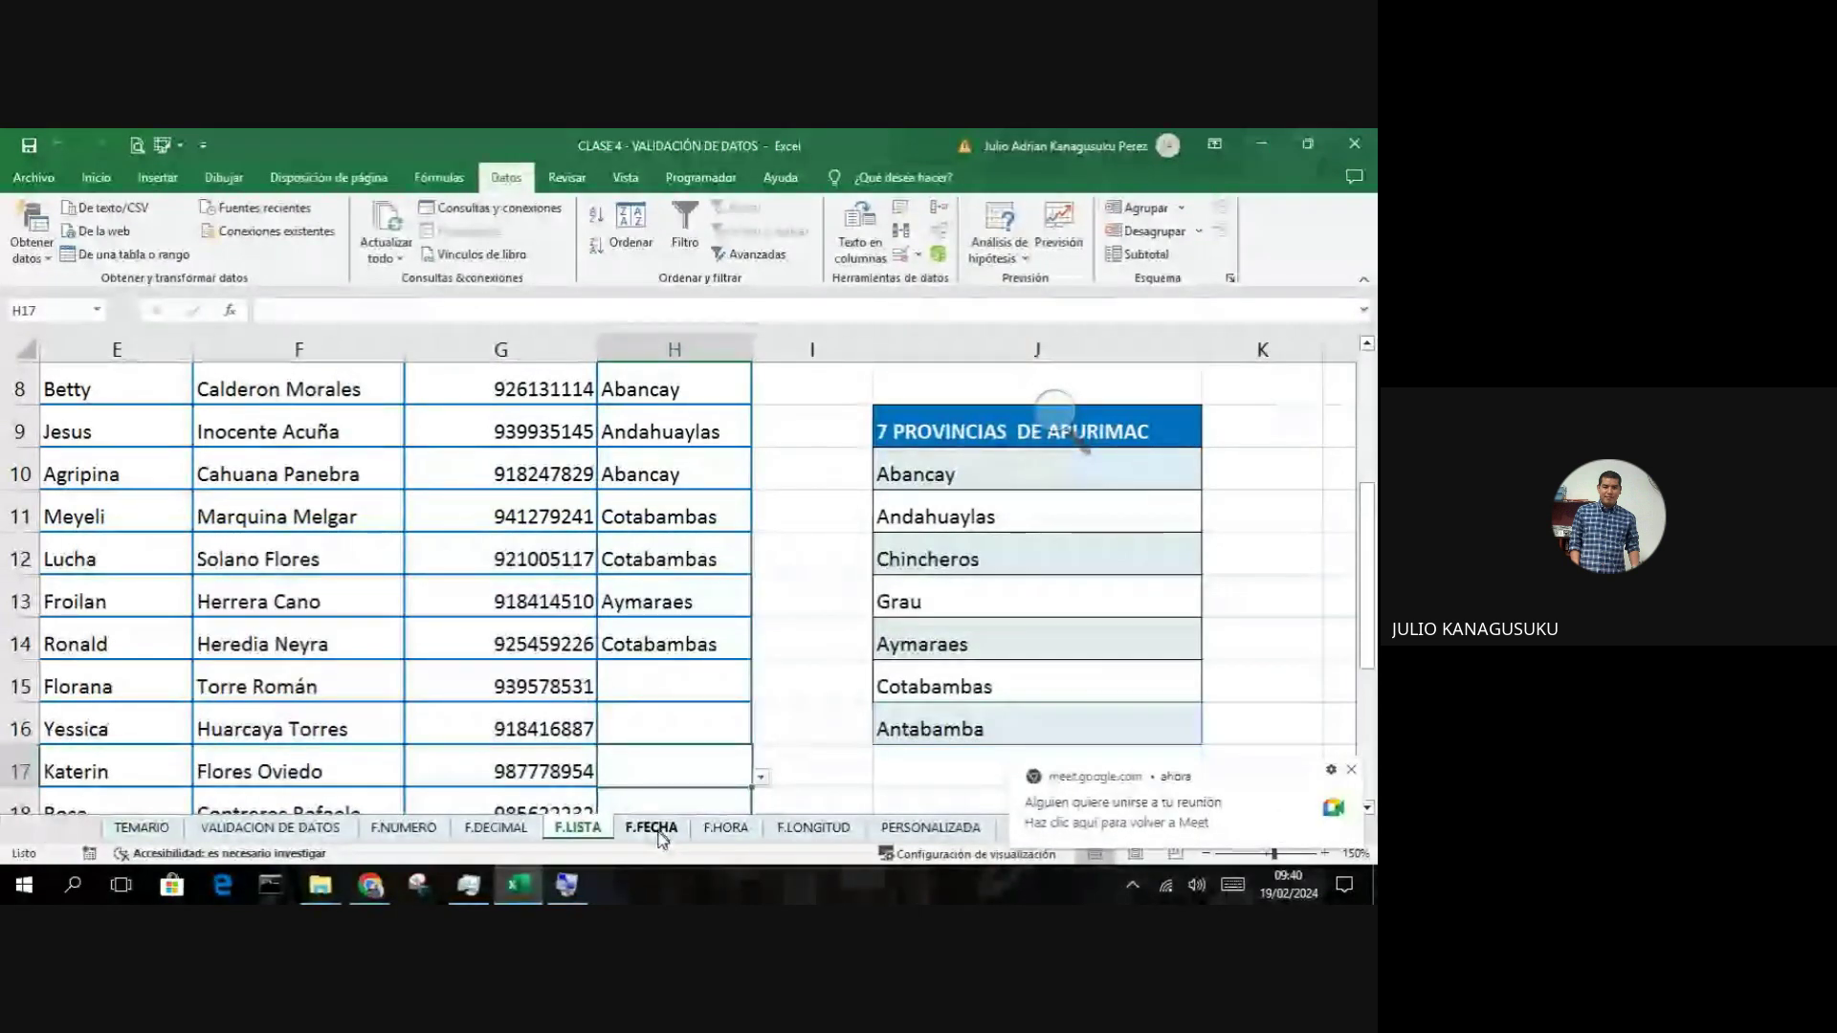
Step: Switch to the F.FECHA sheet and select the empty FECHA cells H7:H16
click(660, 833)
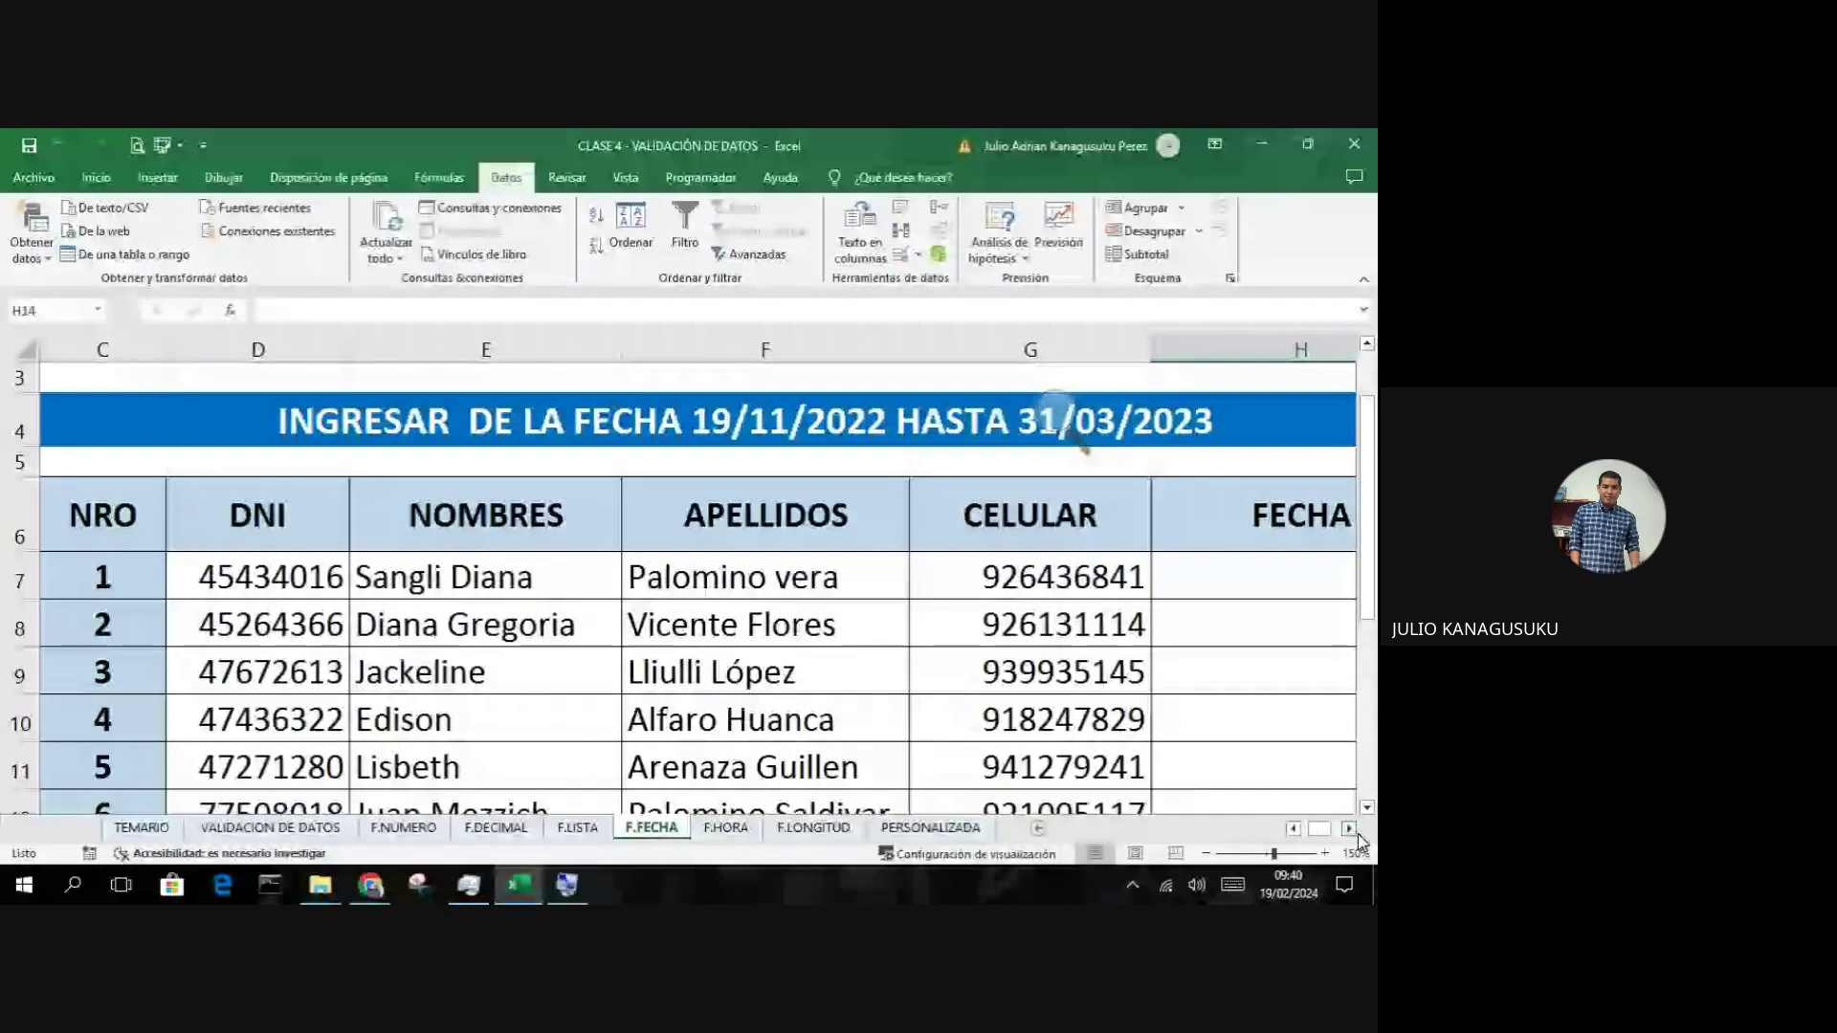
scroll(1268, 775, right, 1)
scroll(1269, 775, down, 1)
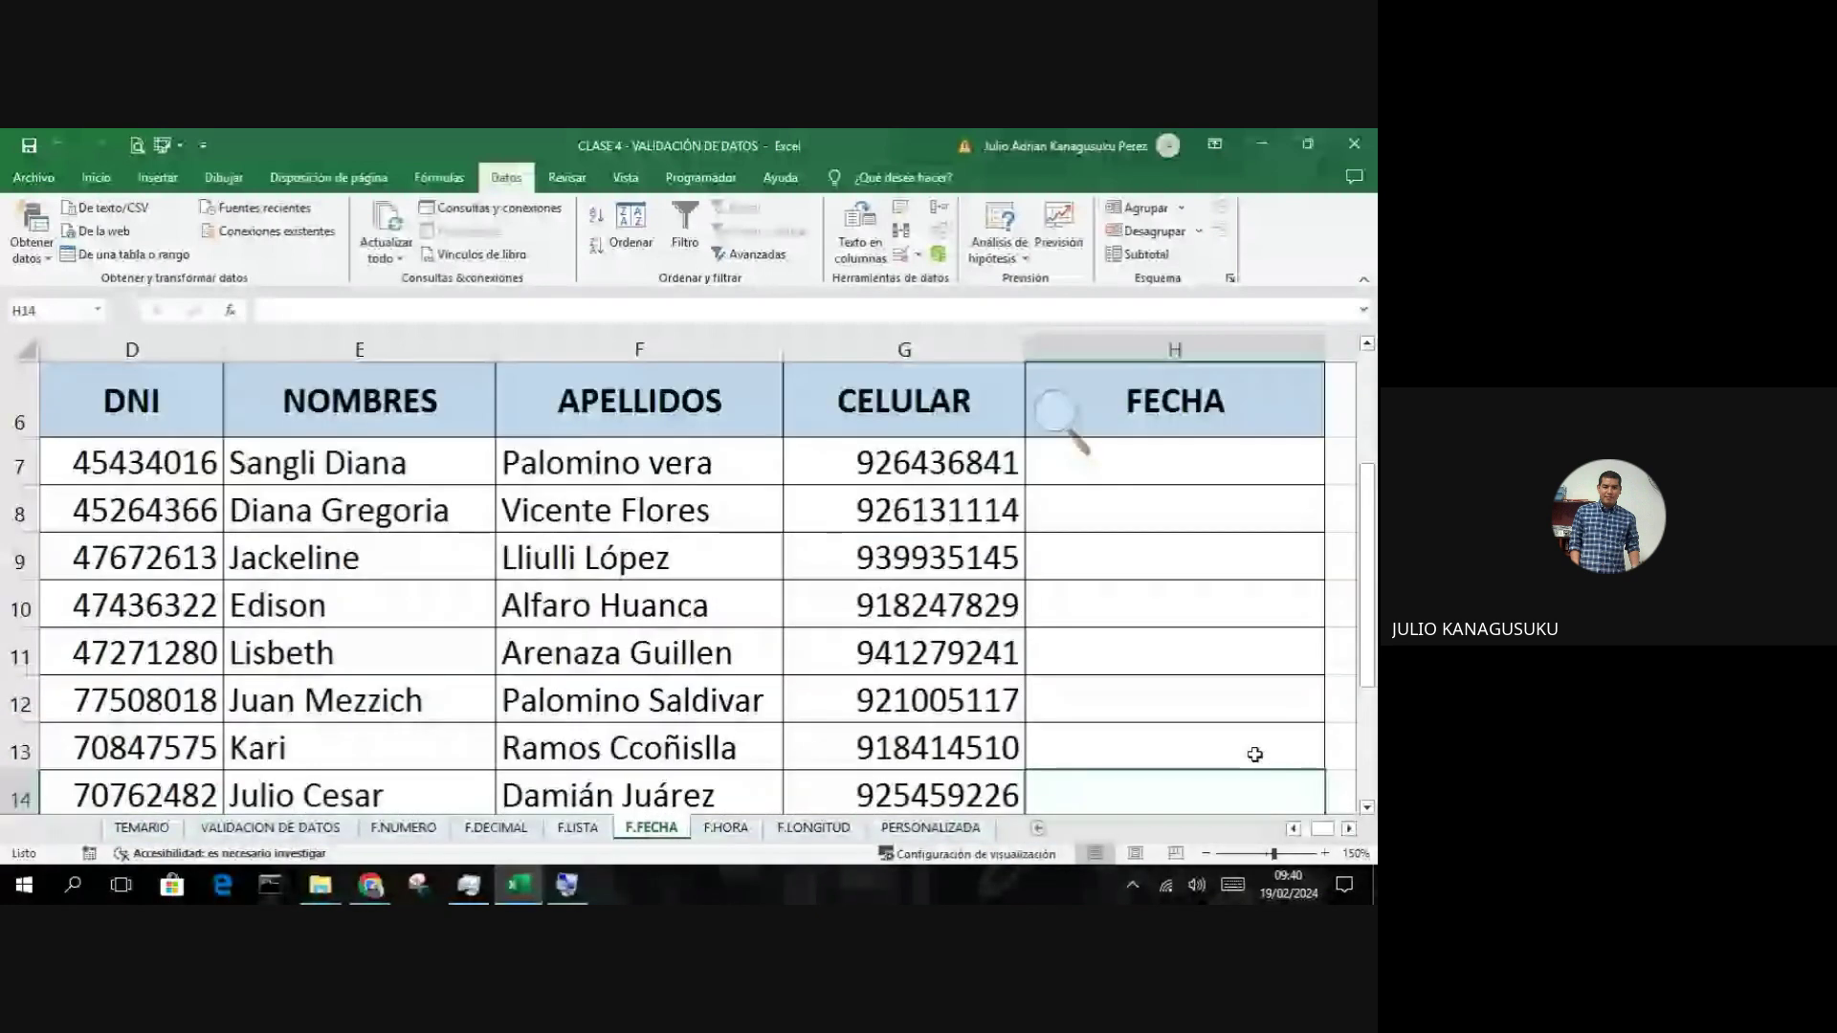
scroll(595, 443, up, 1)
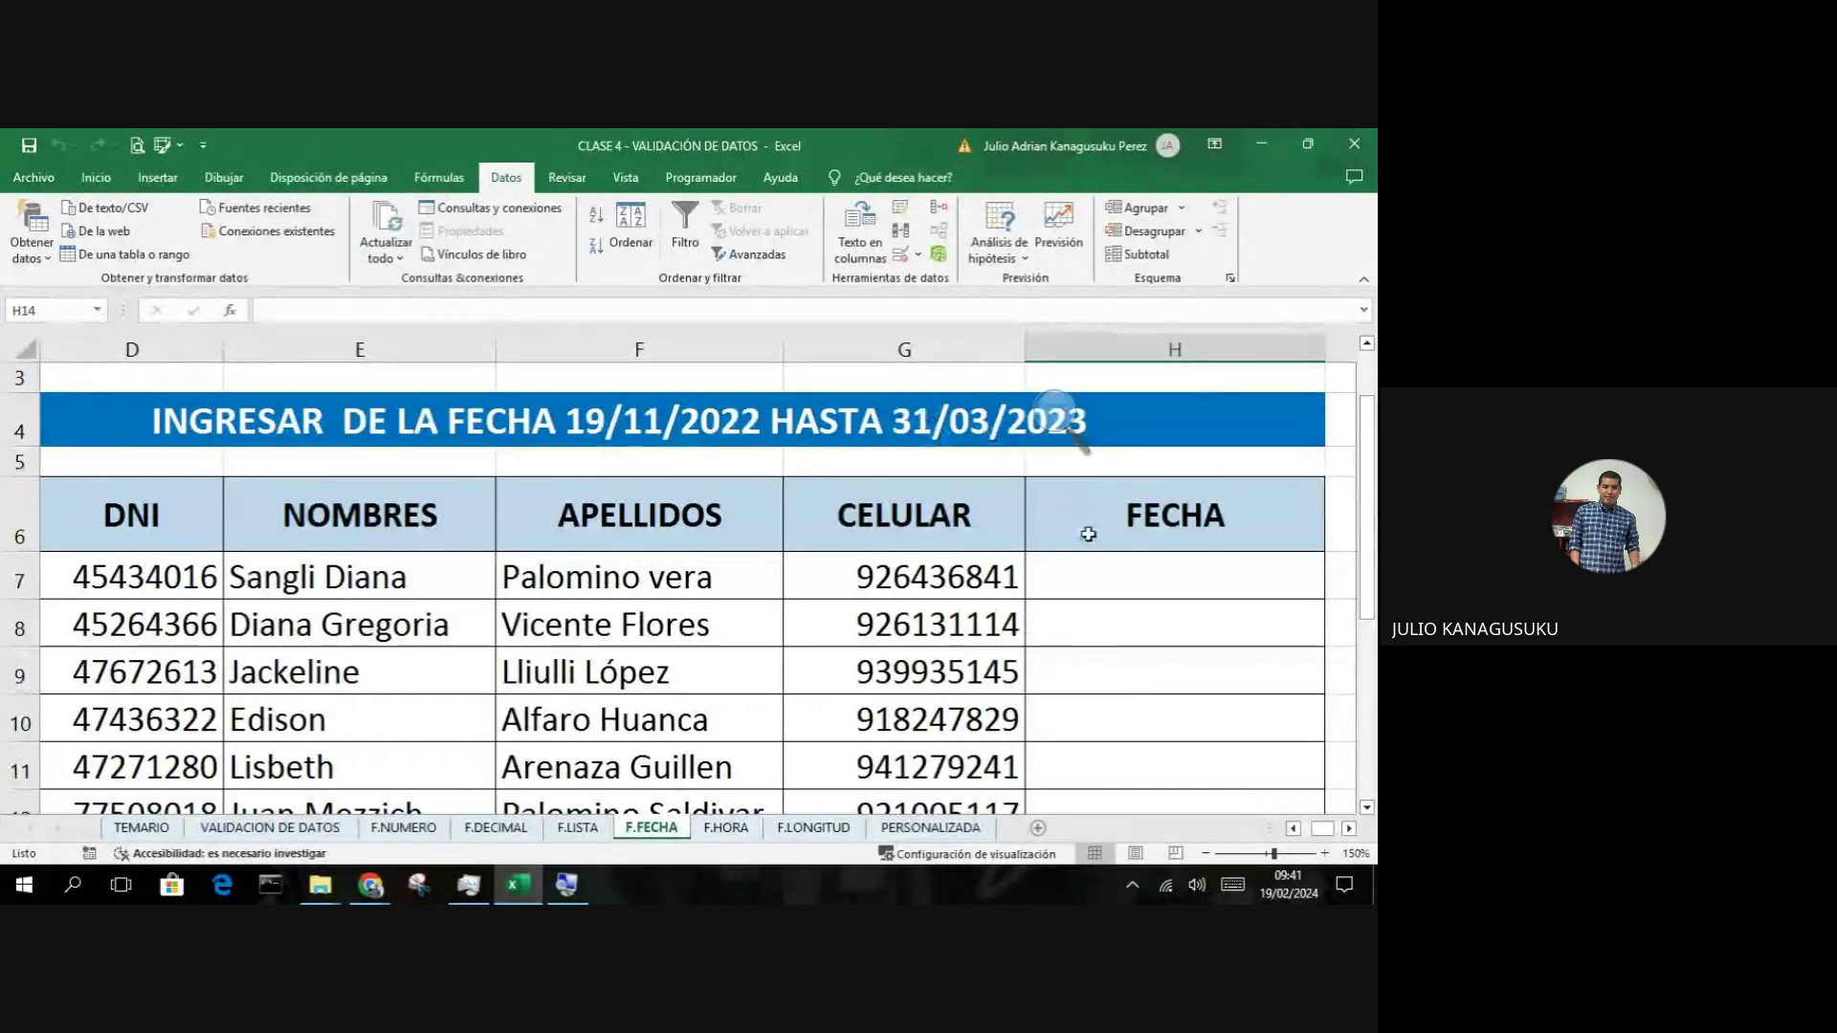
scroll(1099, 575, down, 1)
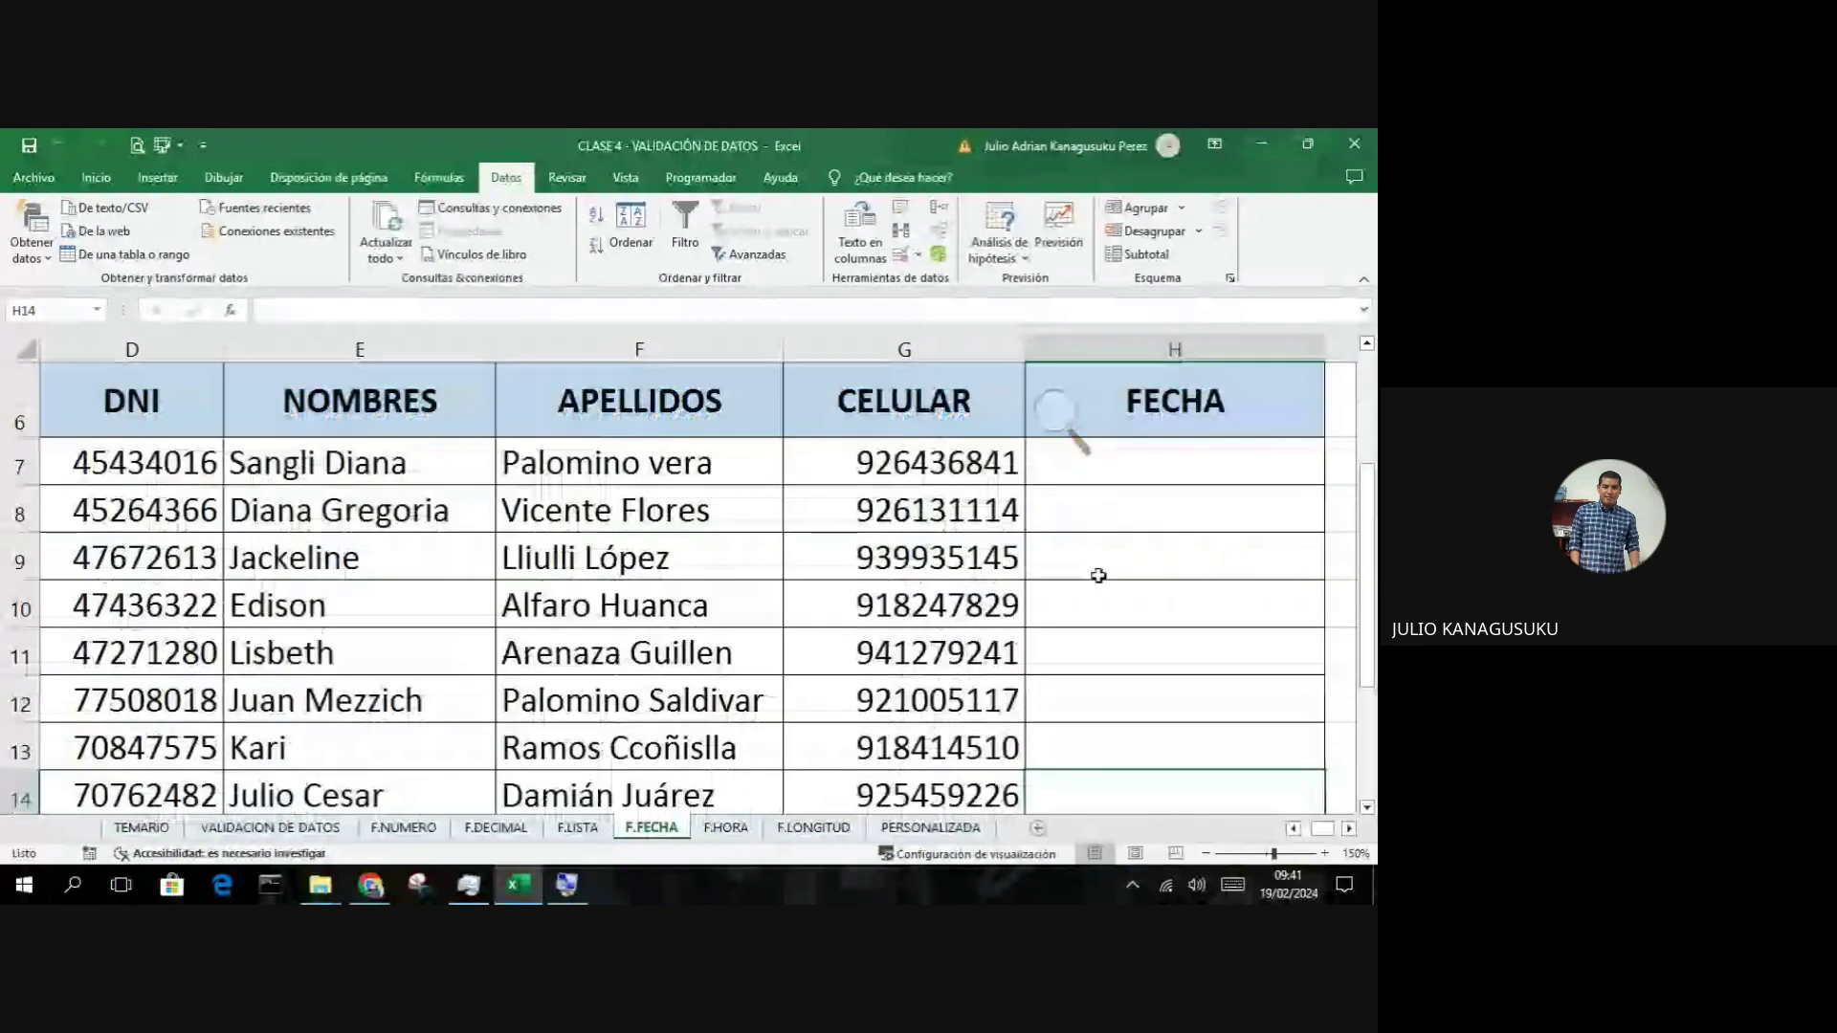
scroll(1099, 575, up, 3)
drag(1099, 576, 1146, 745)
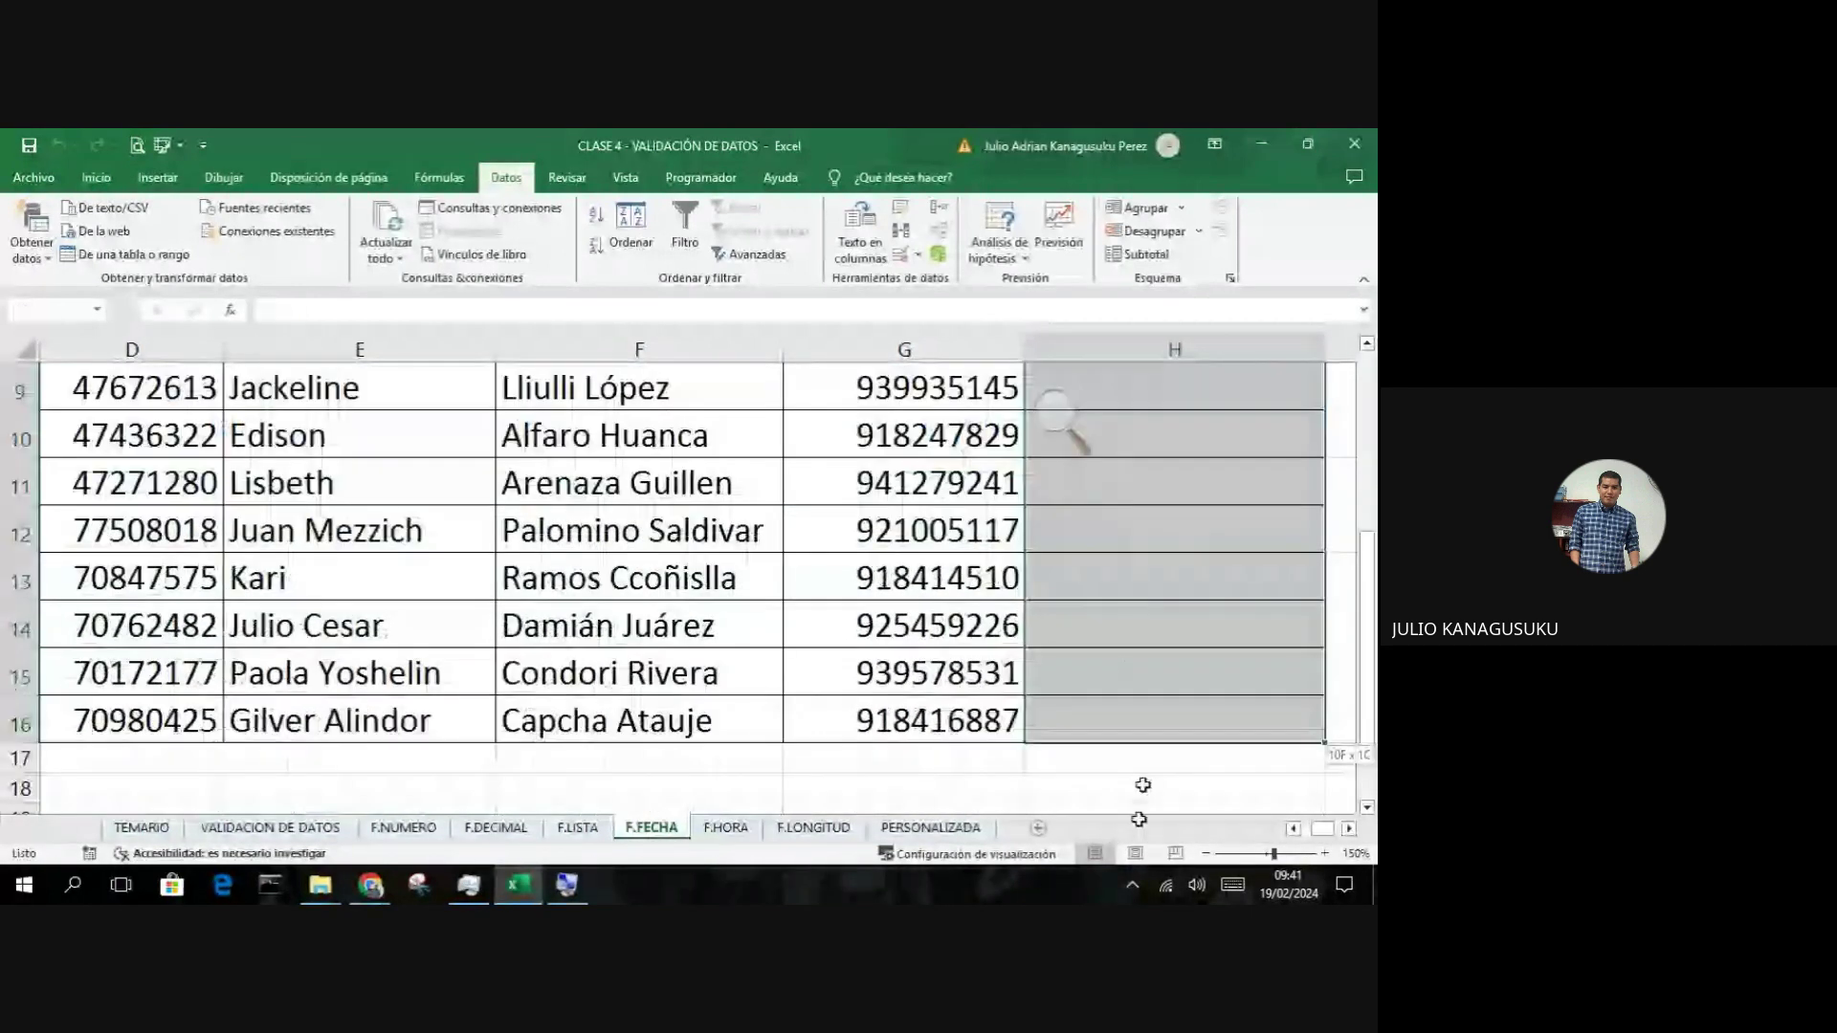
scroll(1145, 745, up, 1)
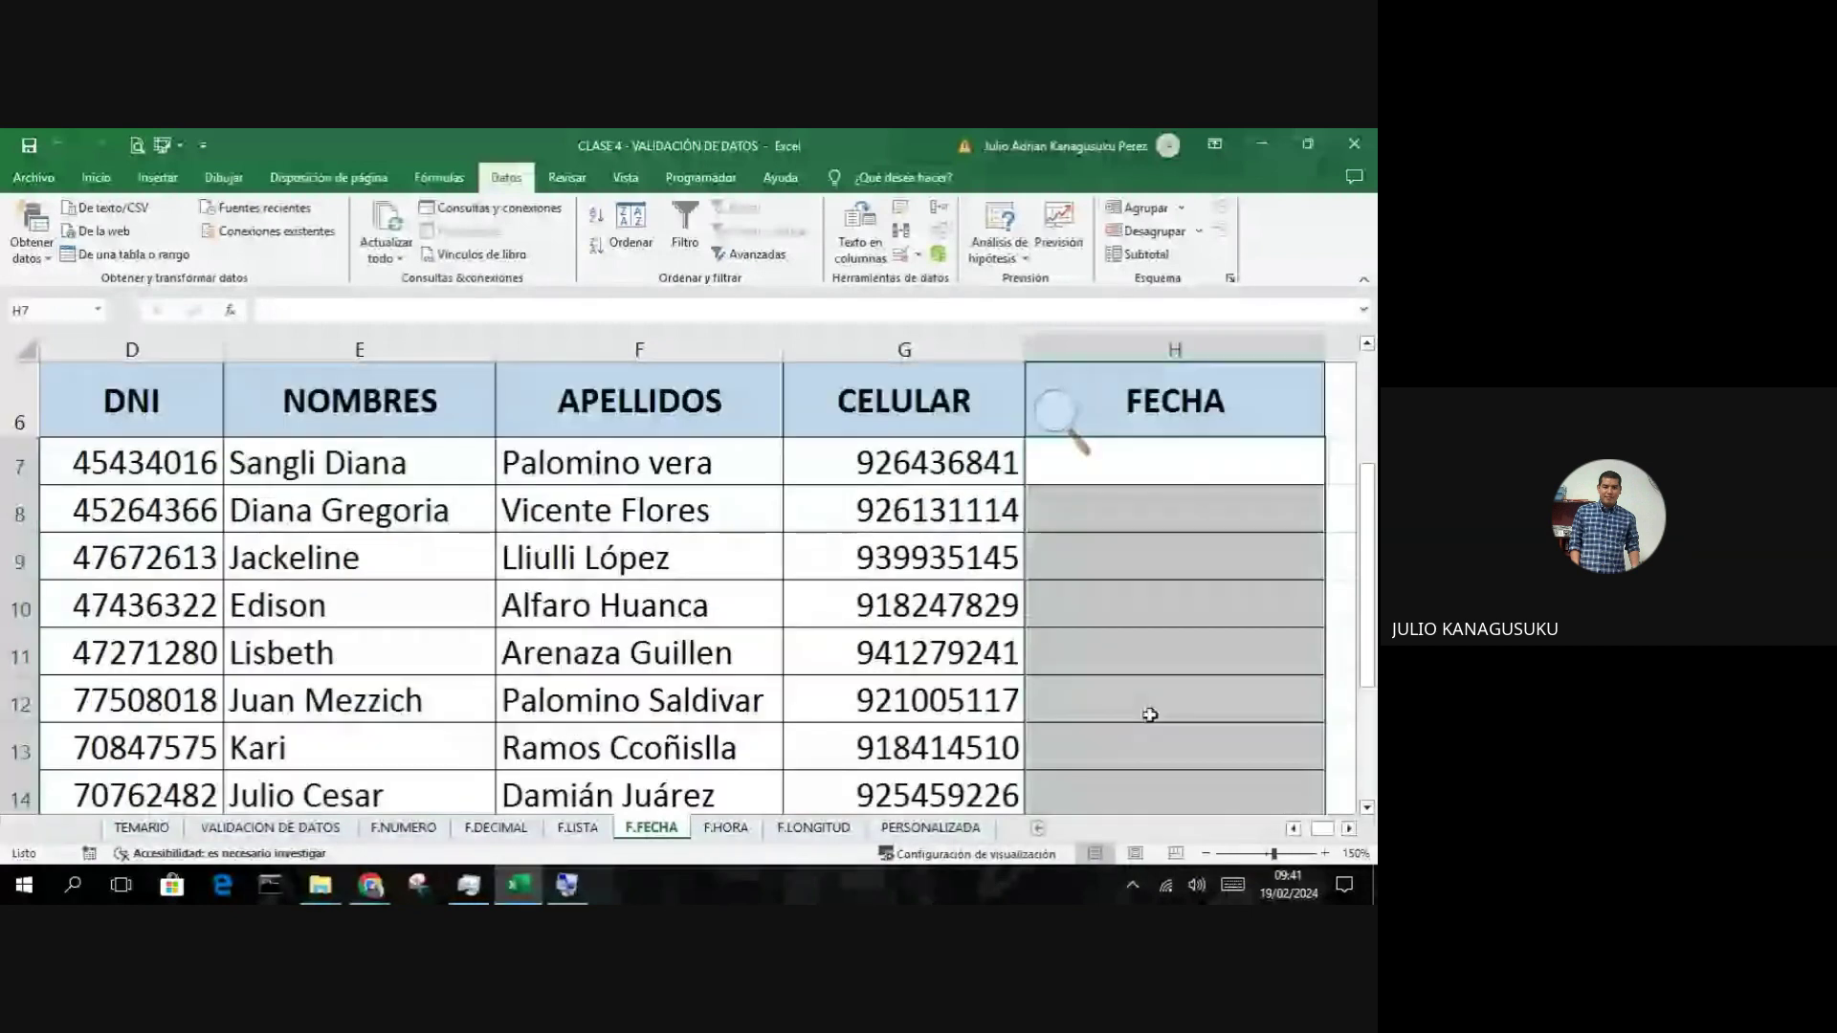
Step: Add Fecha validation allowing only dates between 19-11-22 and 31-03-23 to the FECHA range
click(1081, 431)
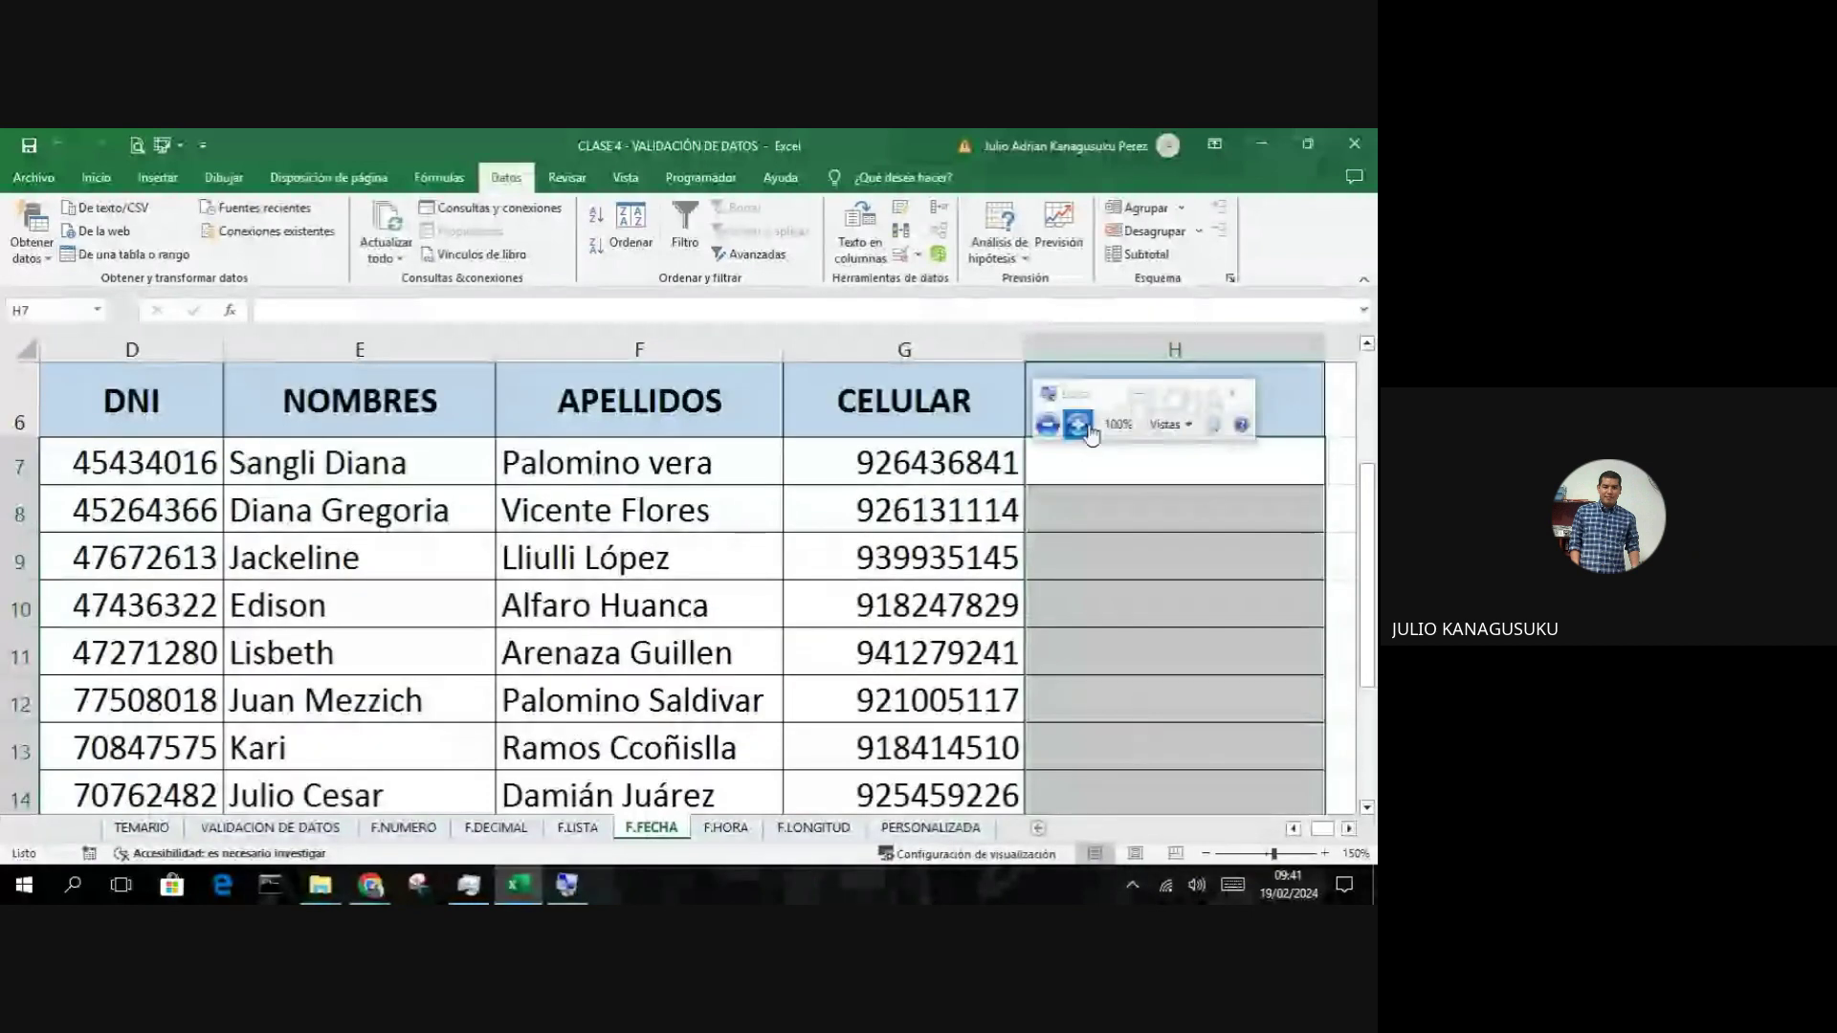
click(1079, 425)
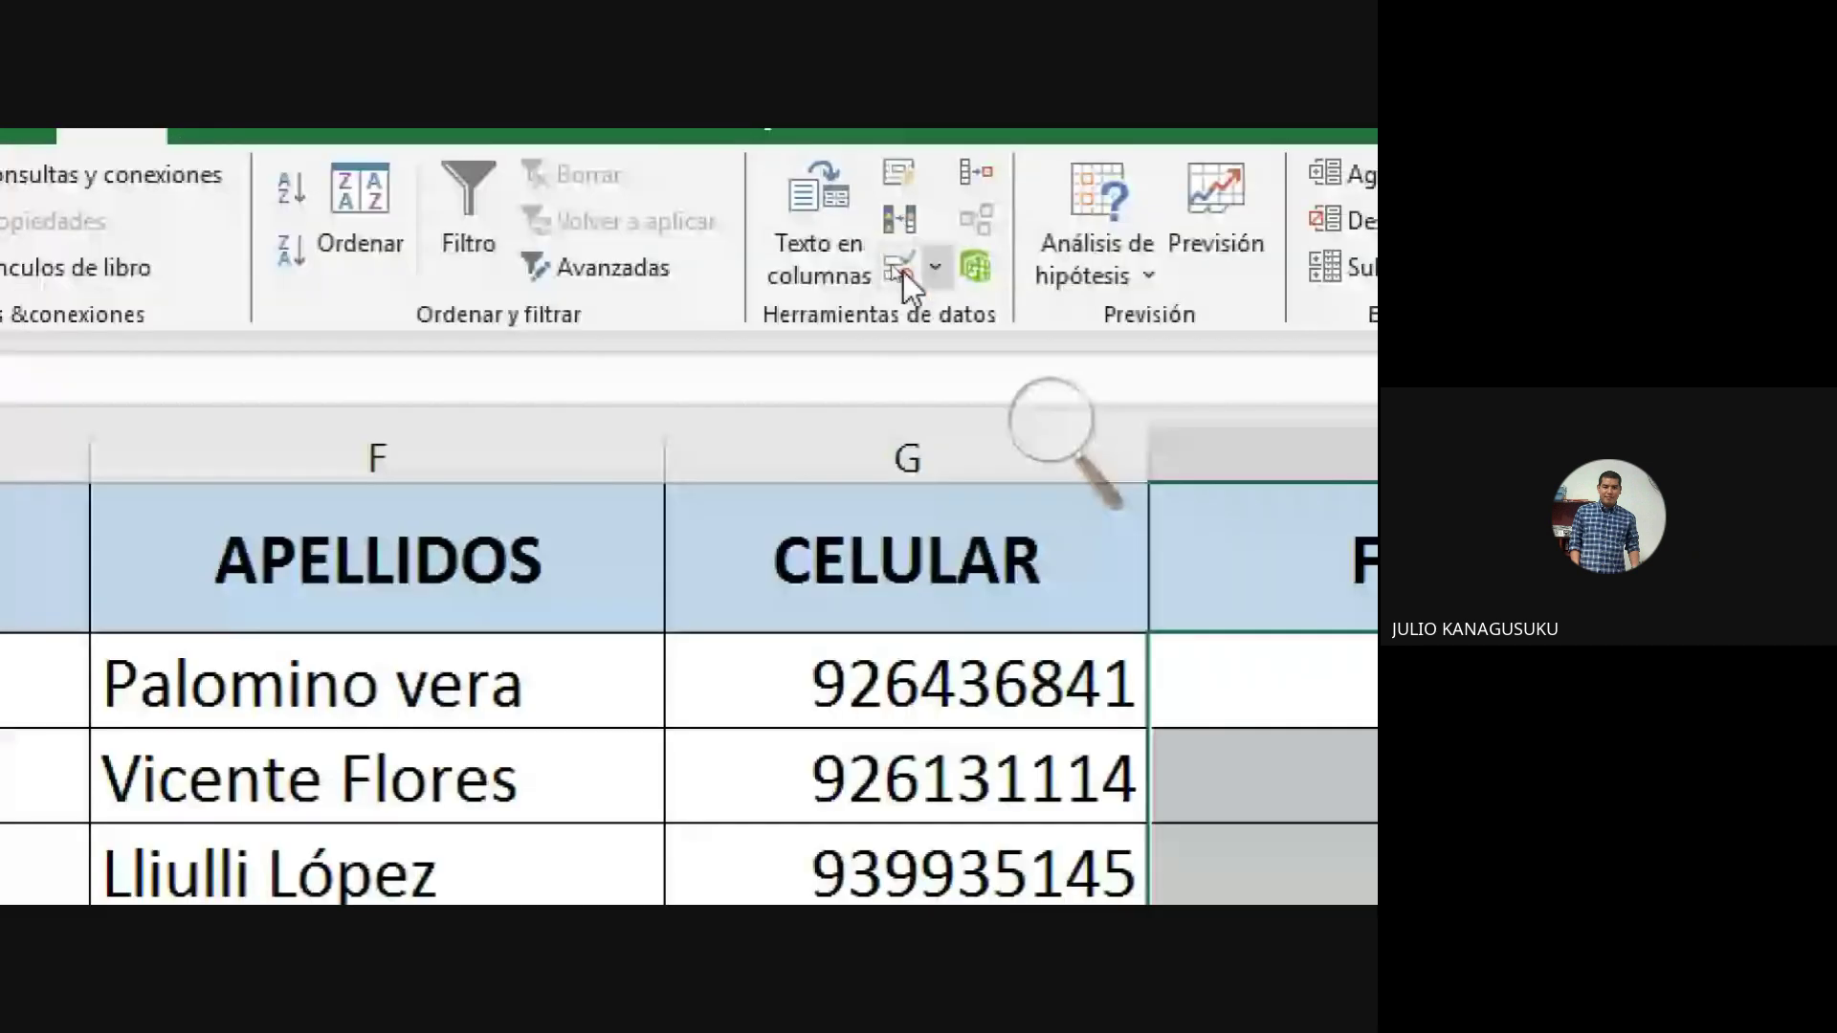
click(903, 272)
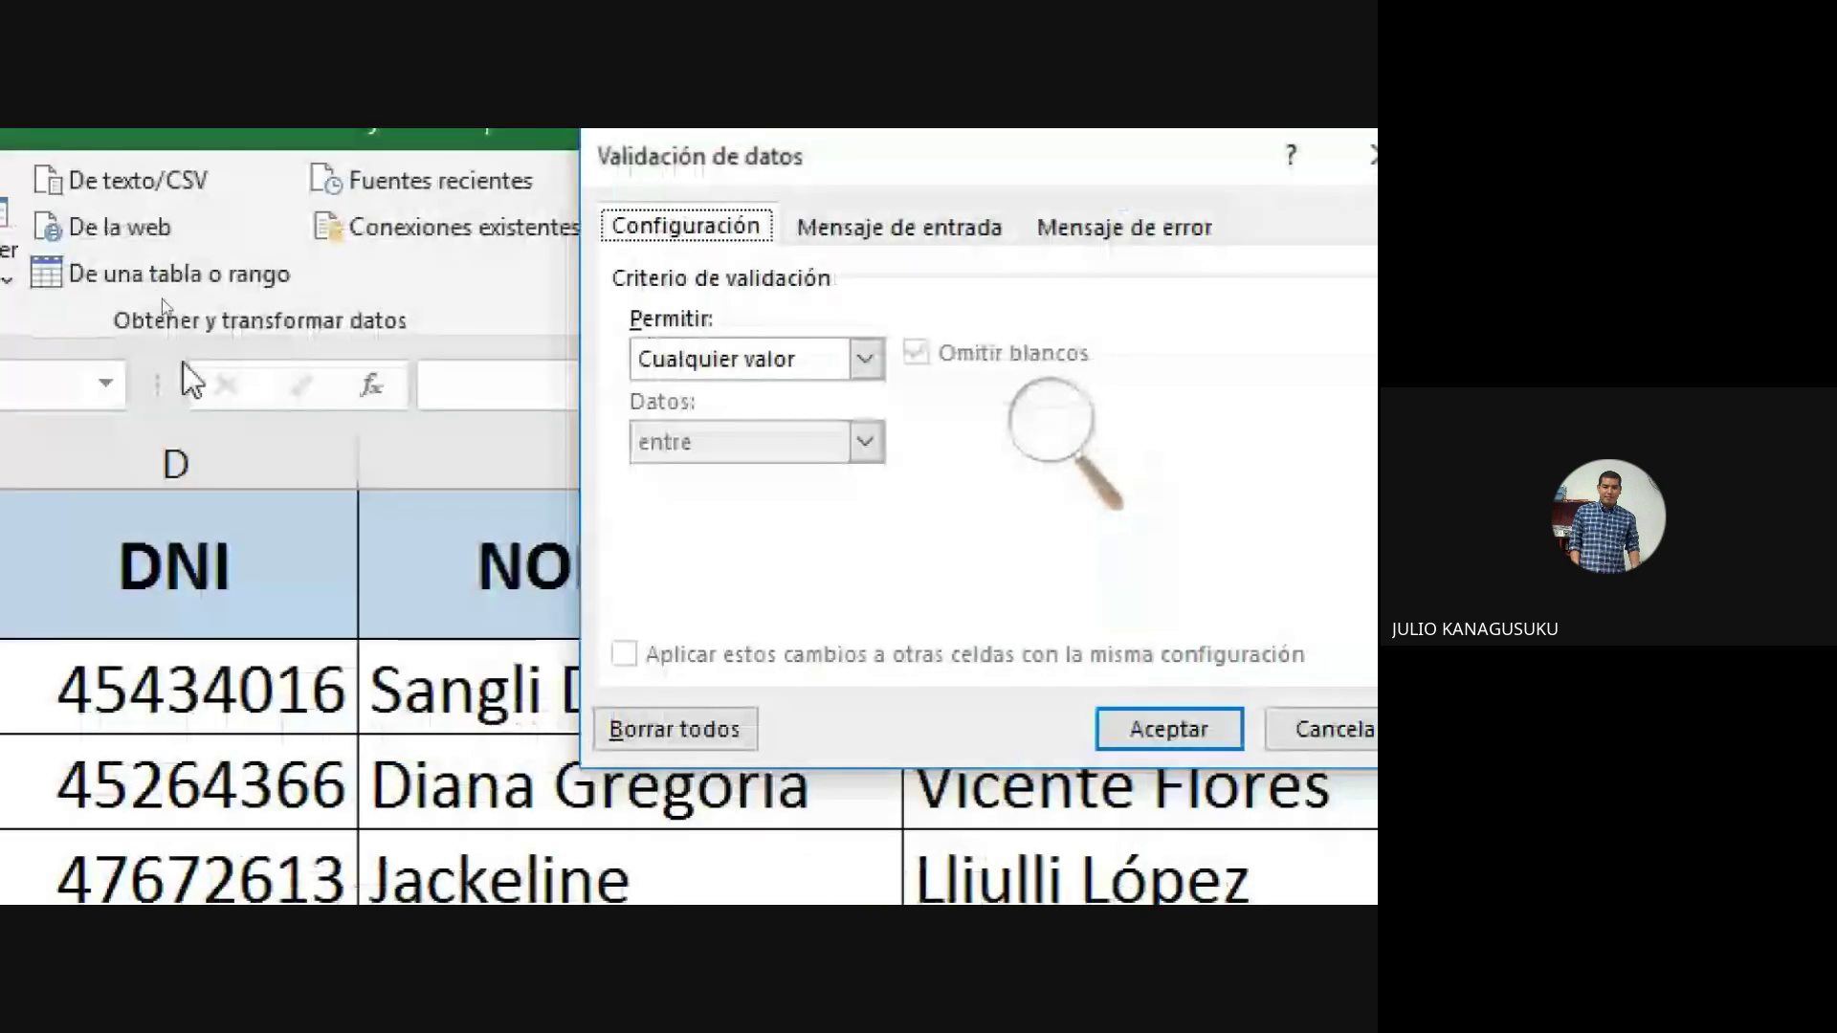
click(856, 361)
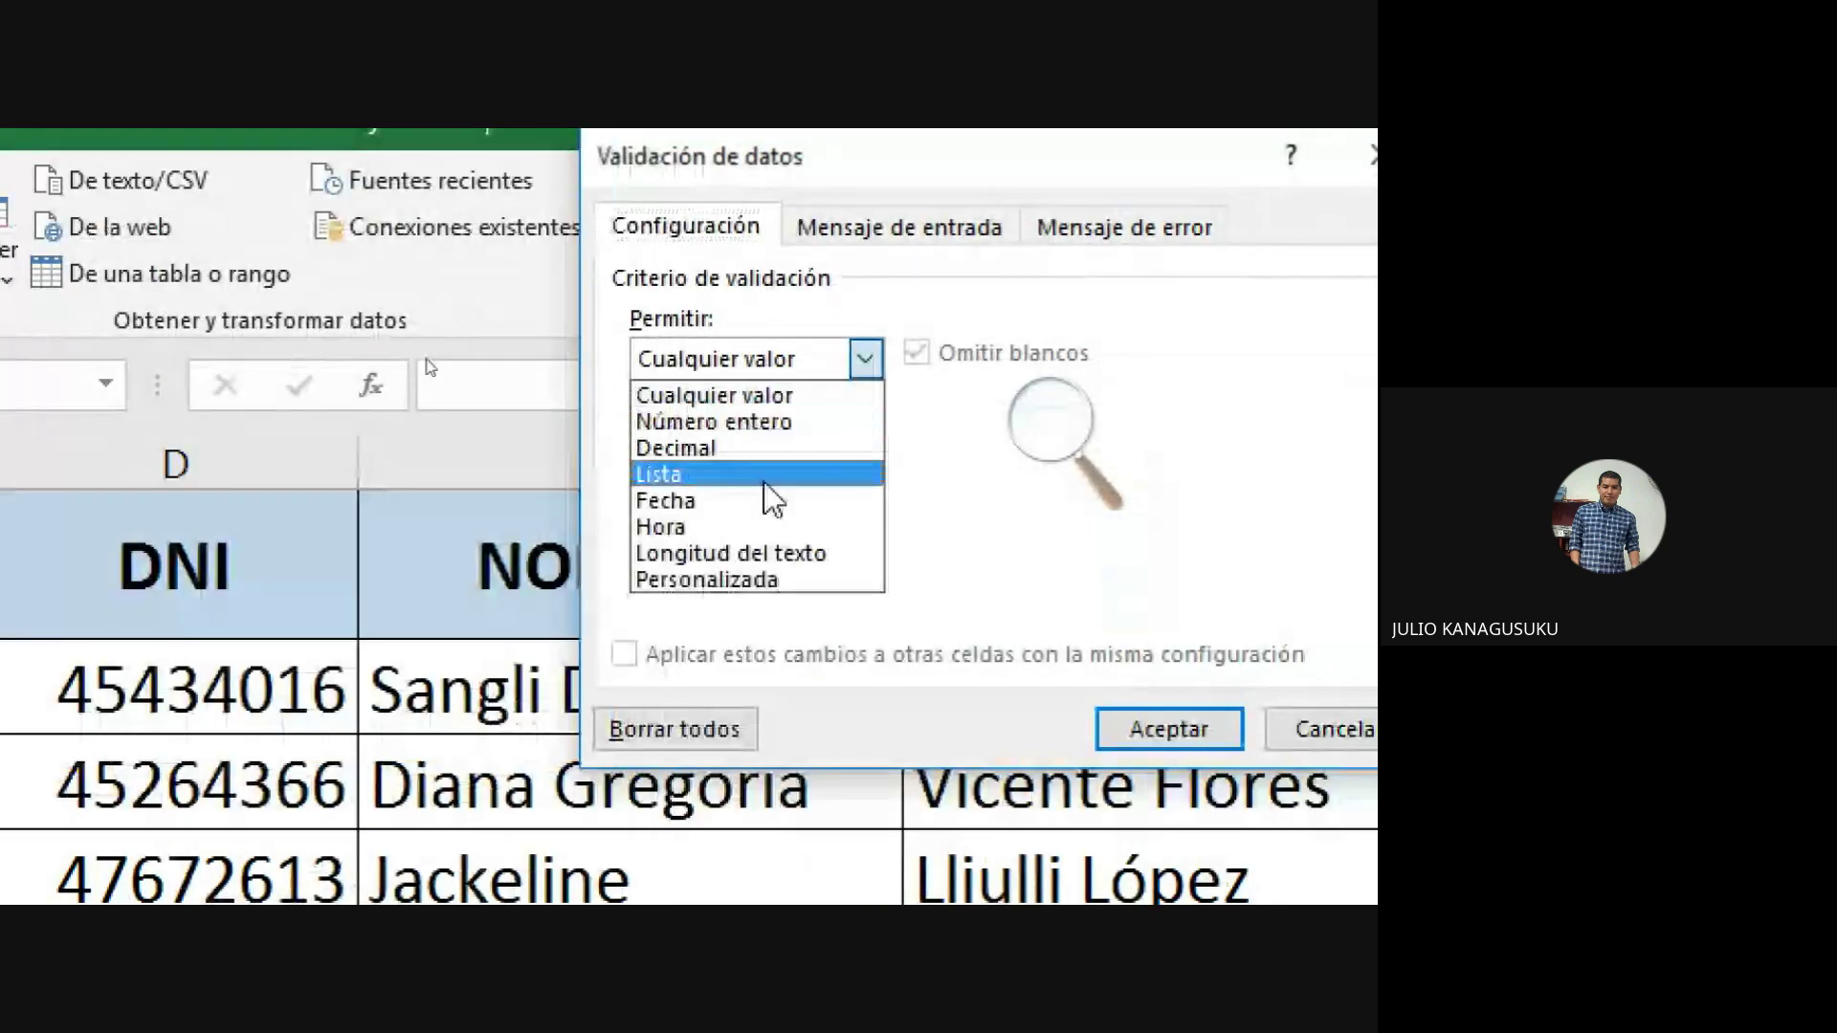
click(745, 501)
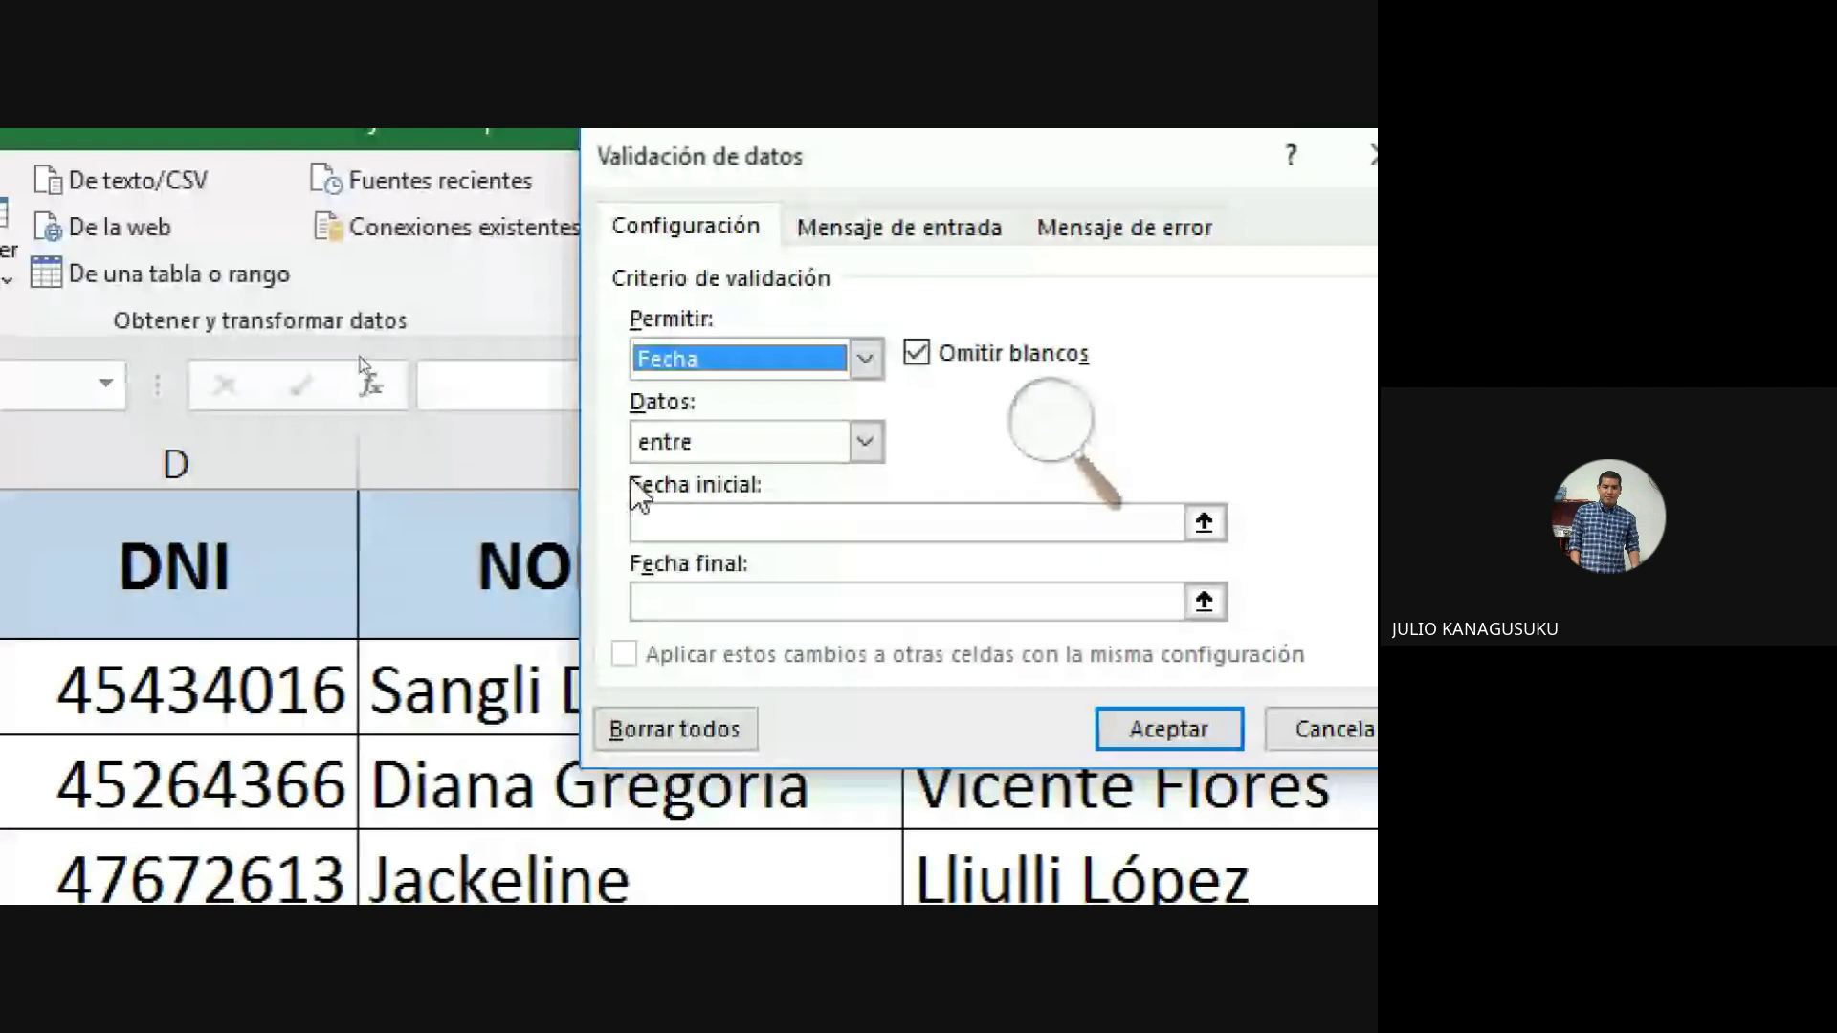
click(755, 523)
text(1)
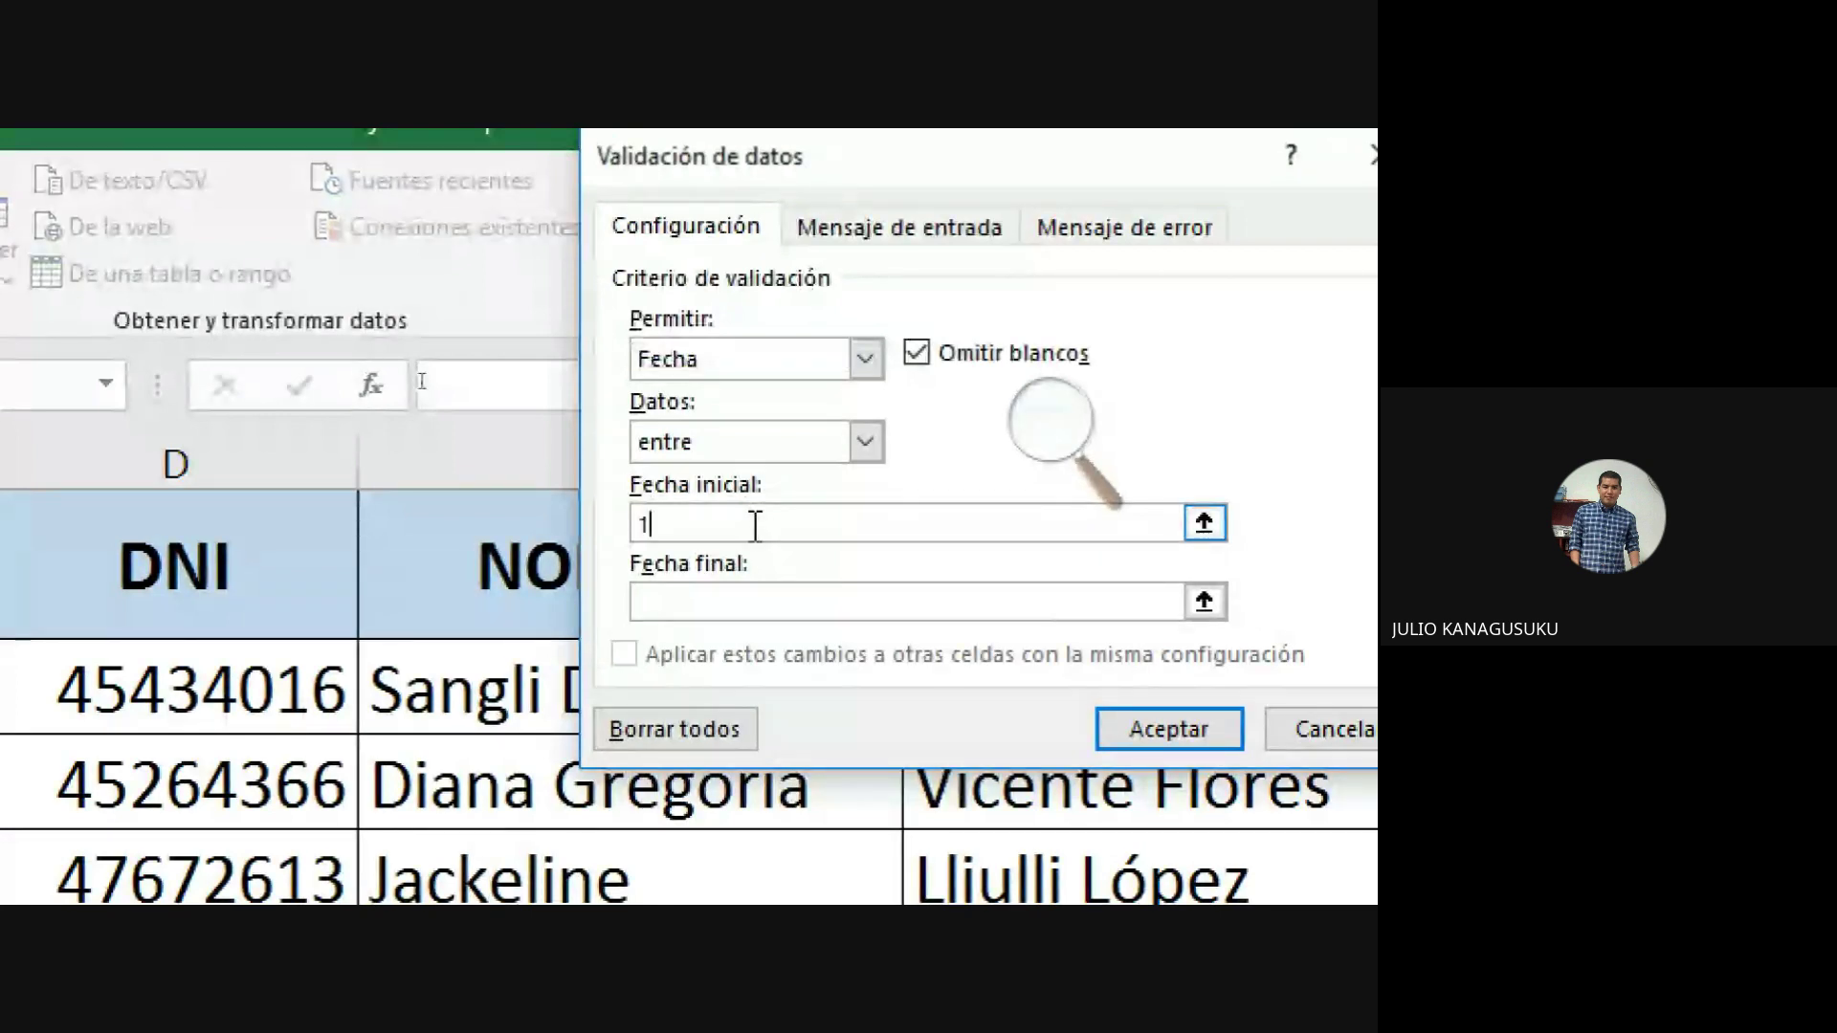
text(9-11)
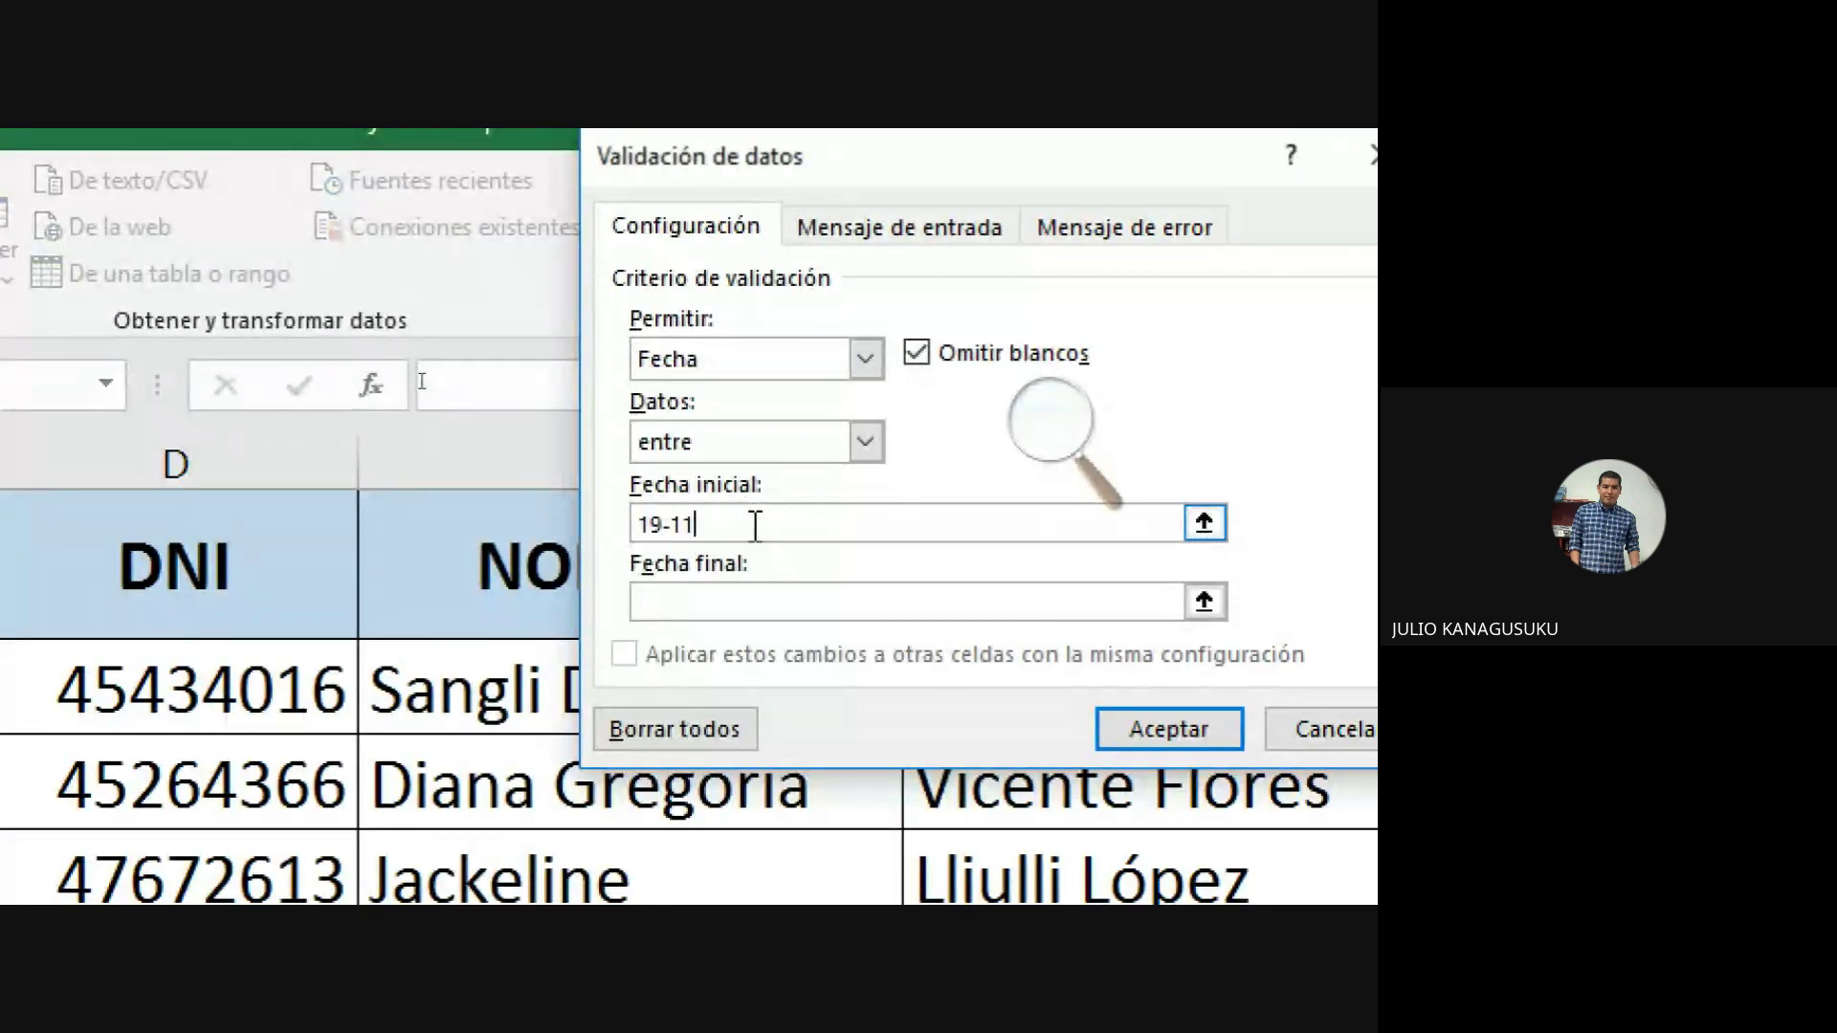
text(-22)
click(766, 601)
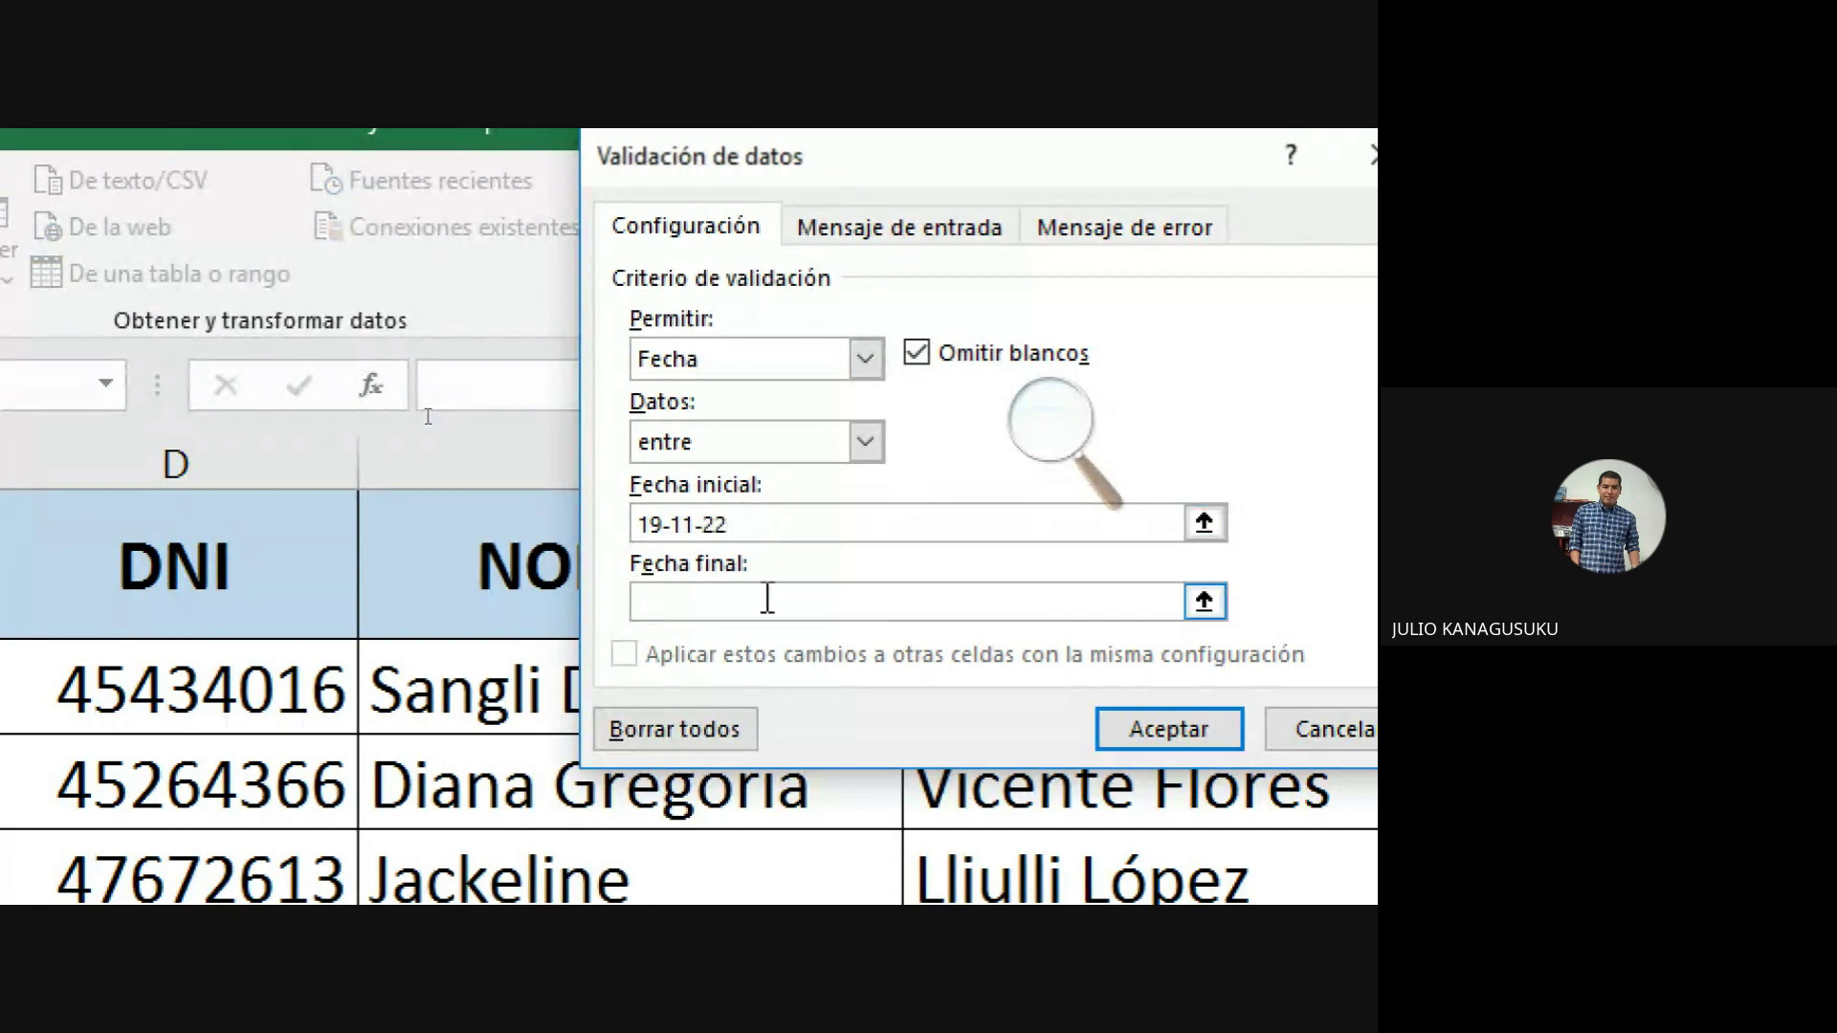
text(3)
text(1-03)
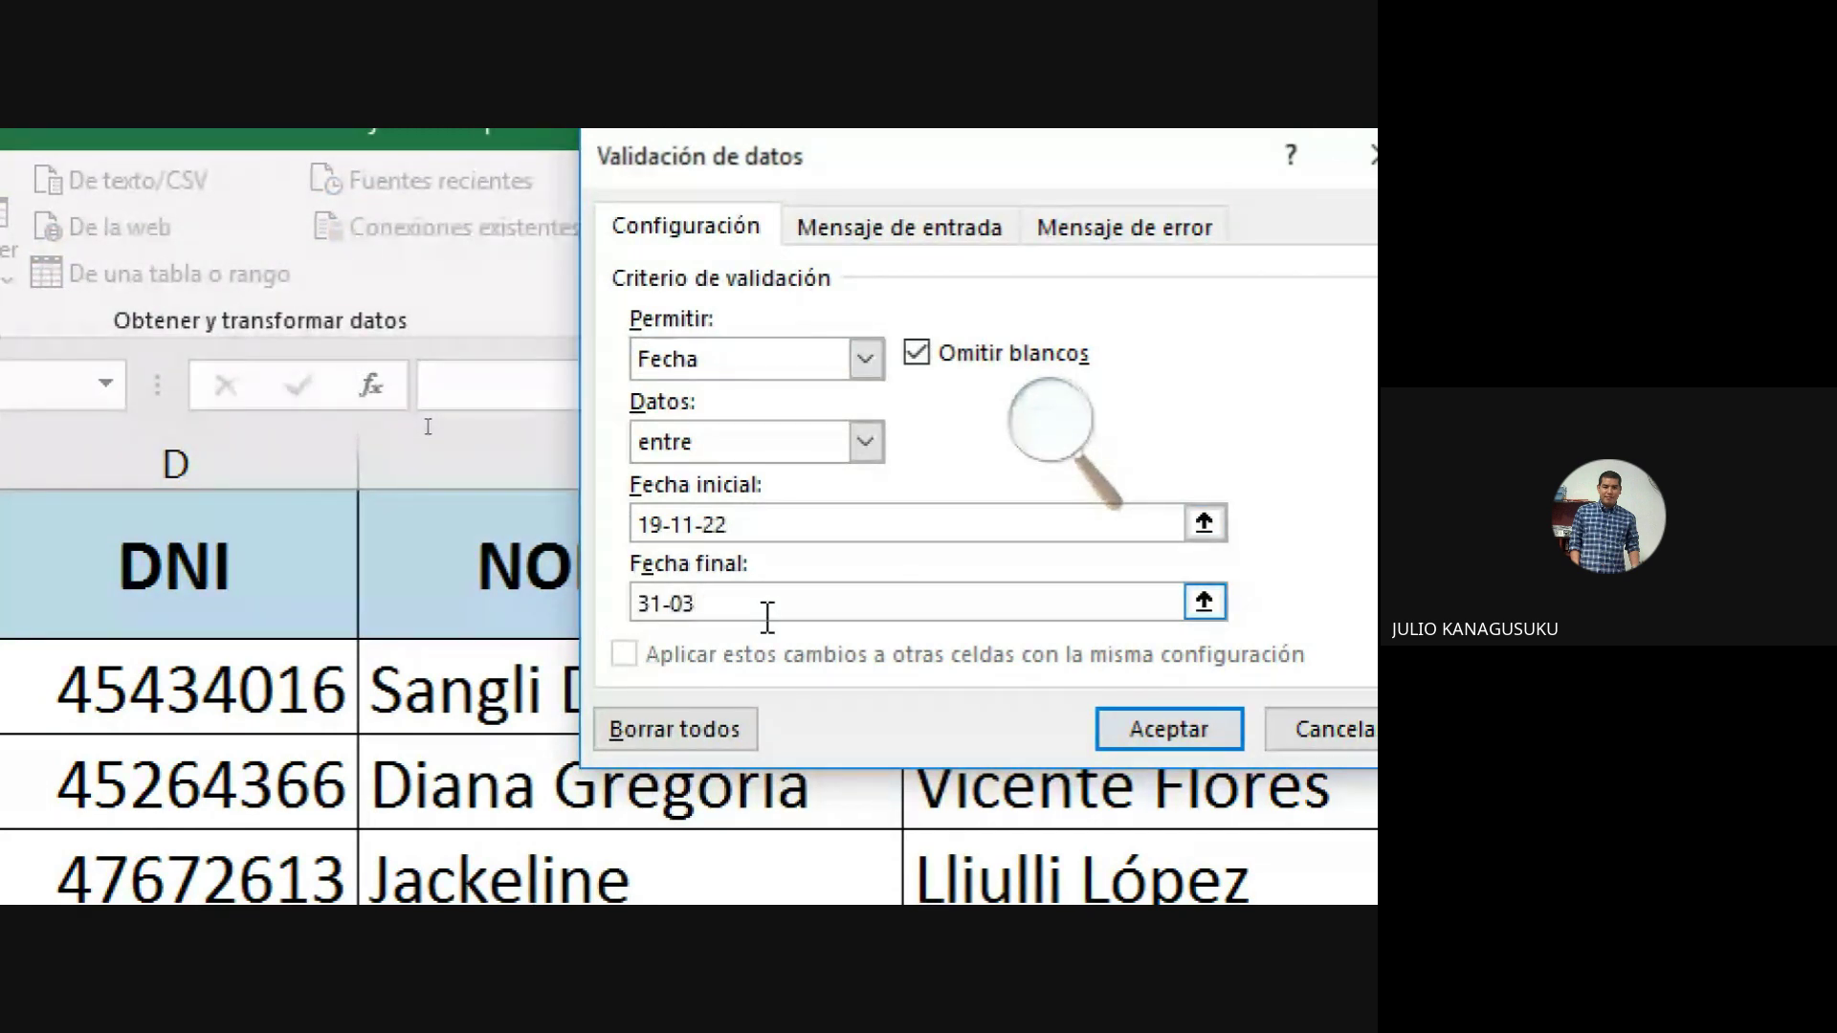
text(-23)
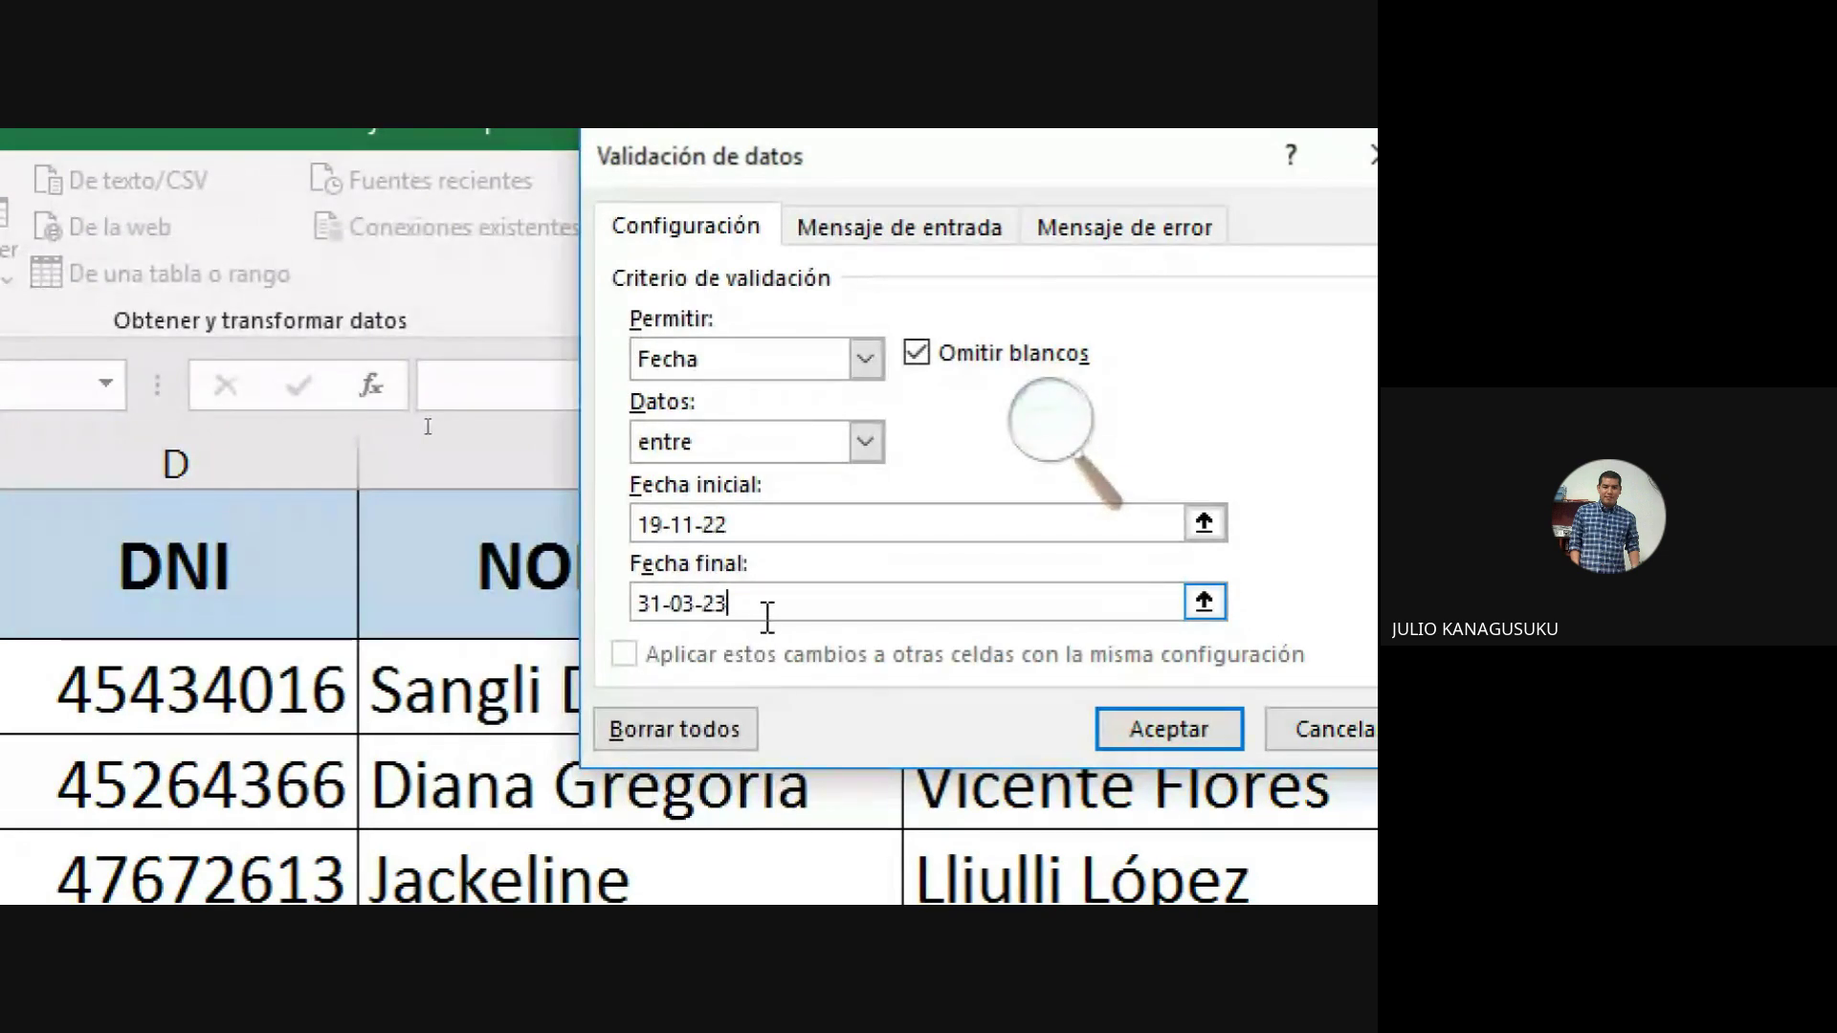
key(Return)
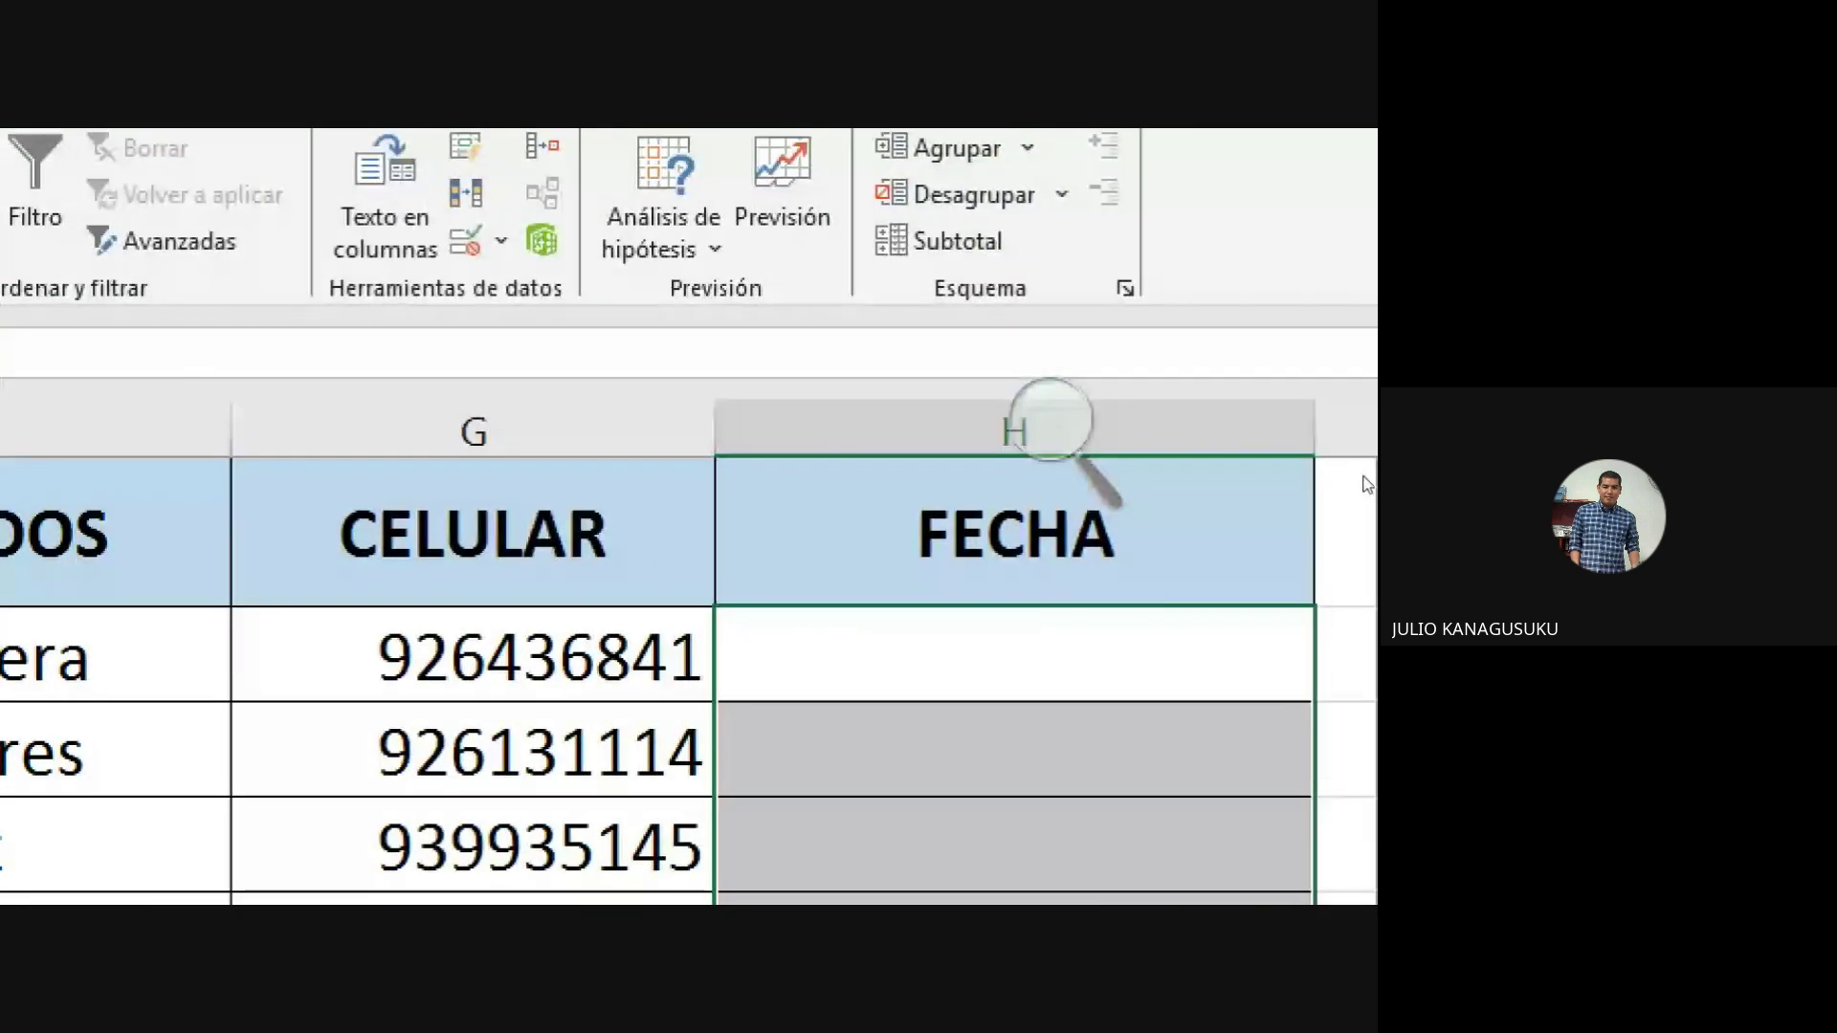
Step: Enter the dates 14-02-23, 27-11-22 and 15-2-2023 in FECHA cells H7 to H9
click(1046, 443)
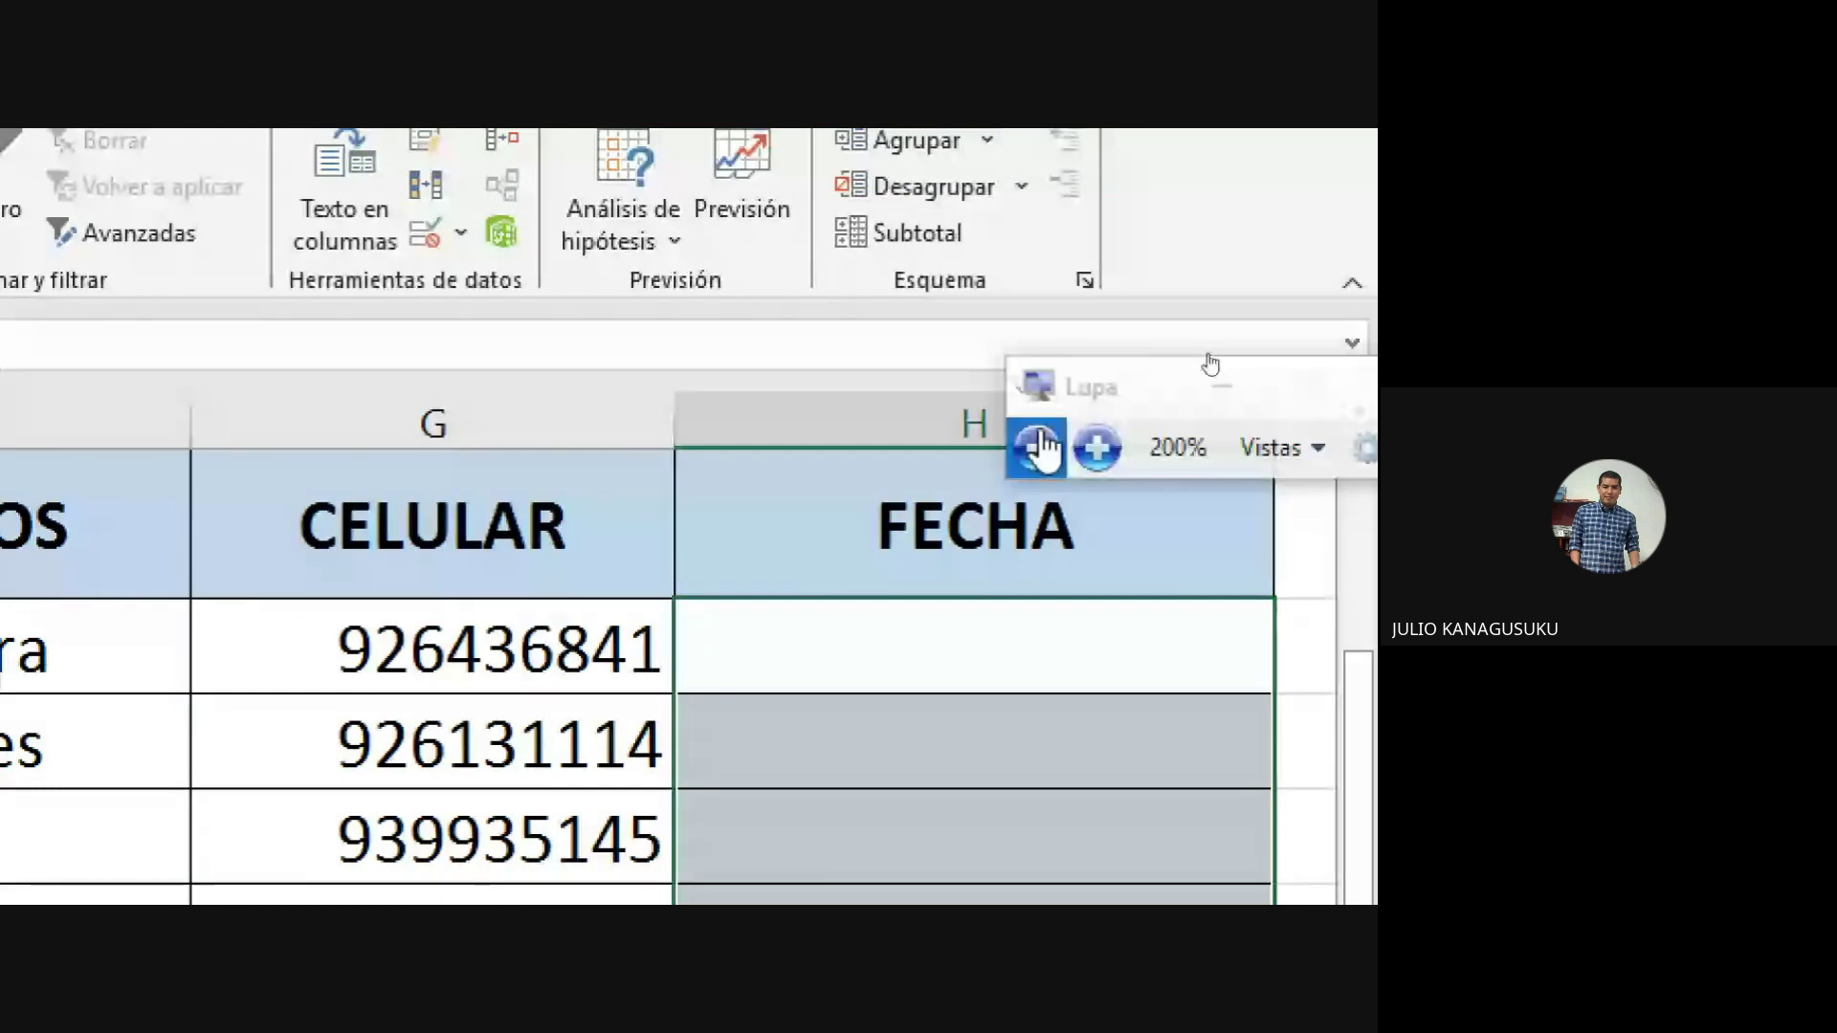
click(1039, 447)
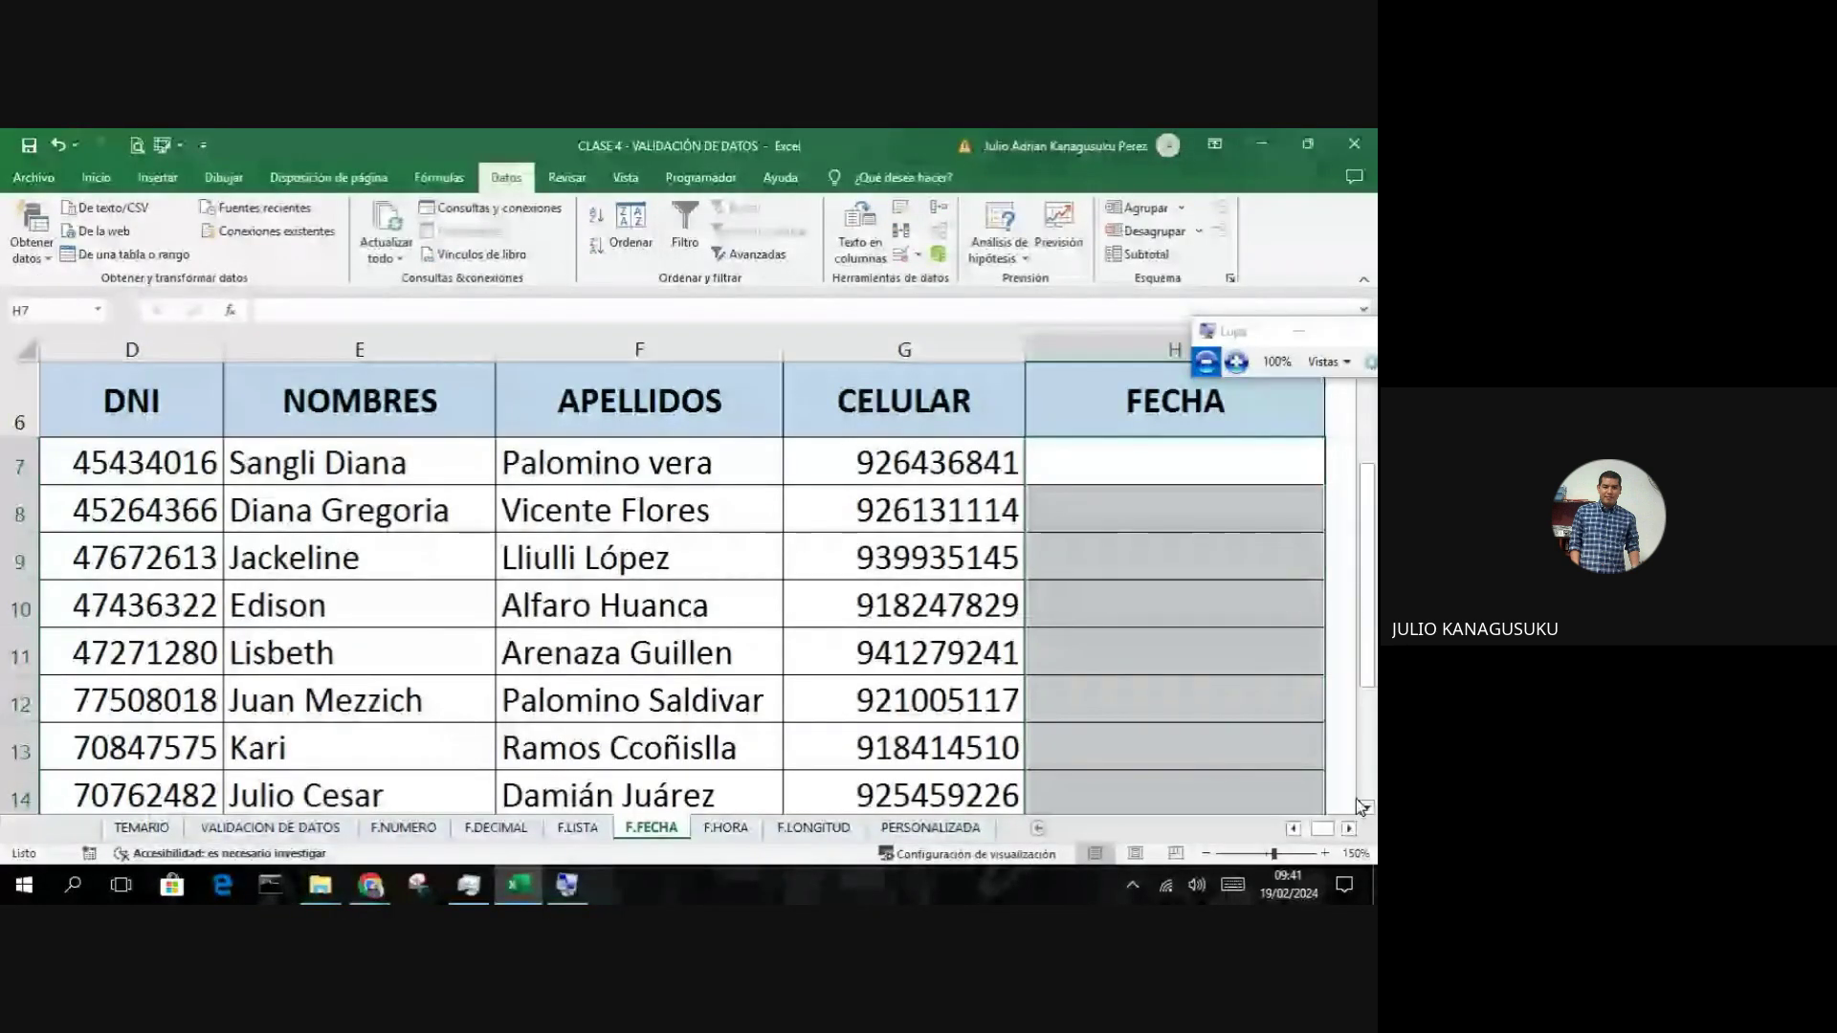
click(1160, 463)
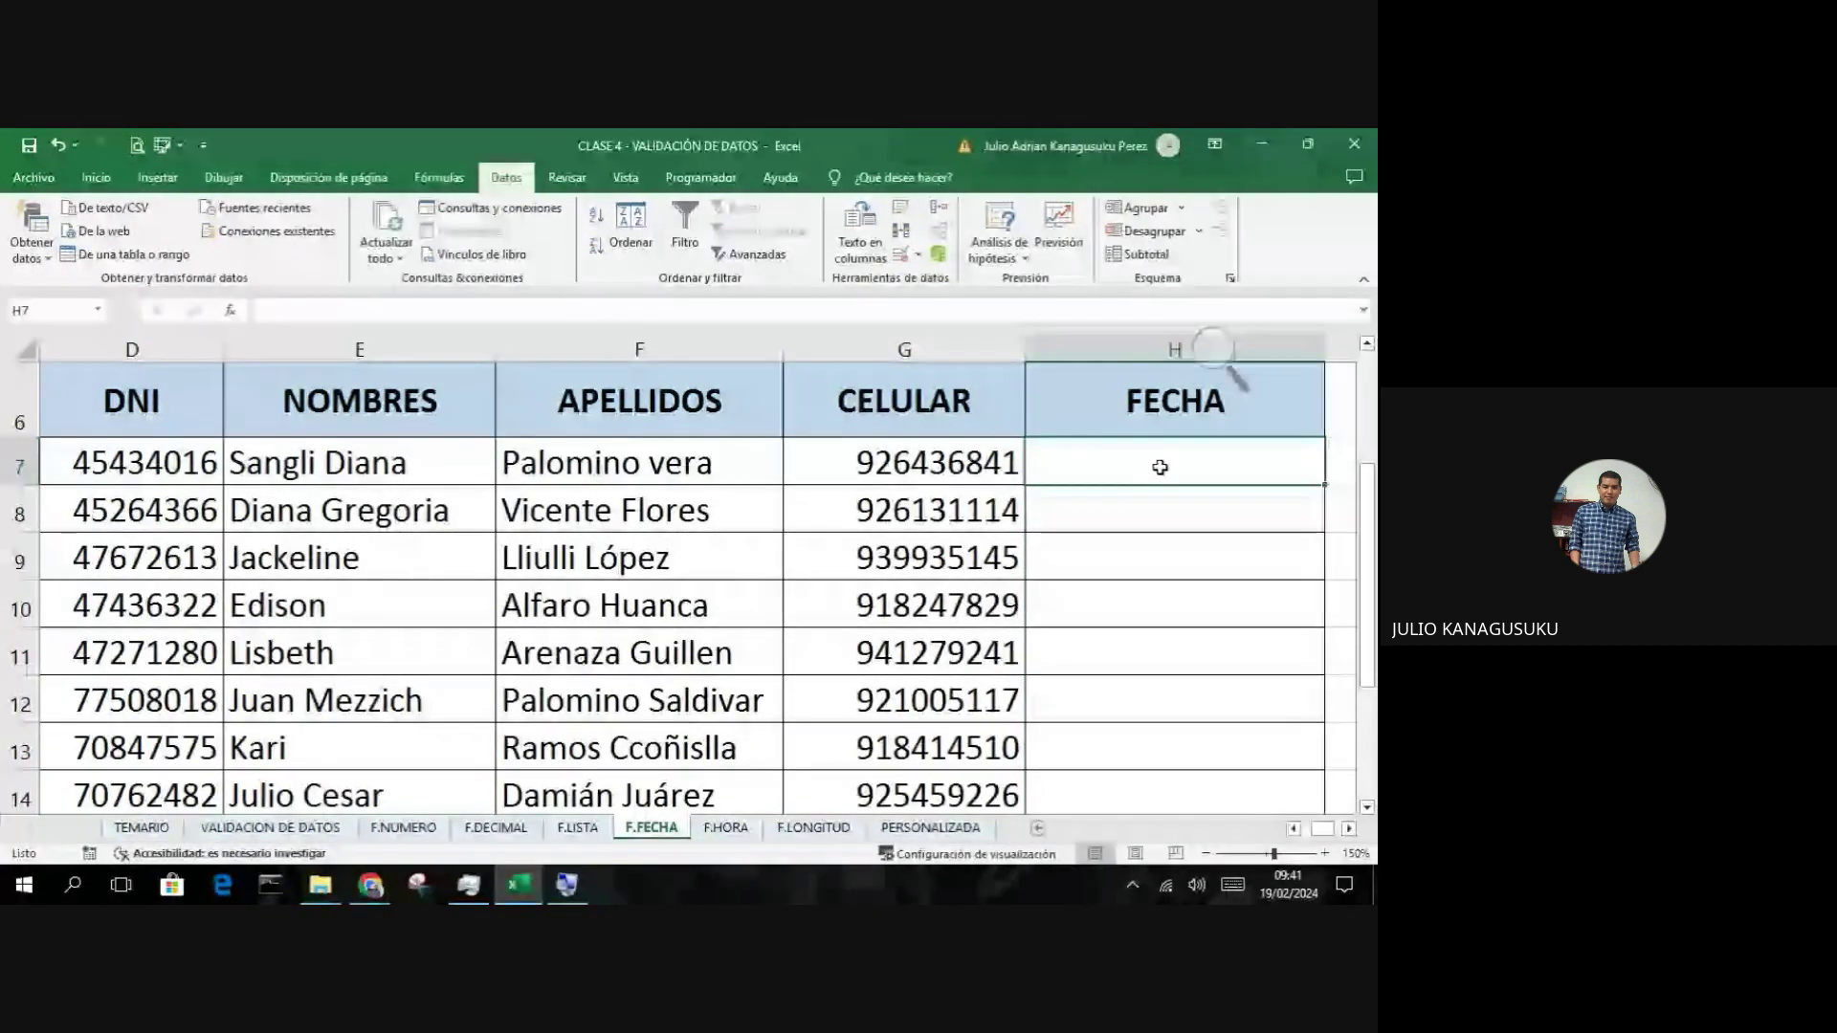
text(14)
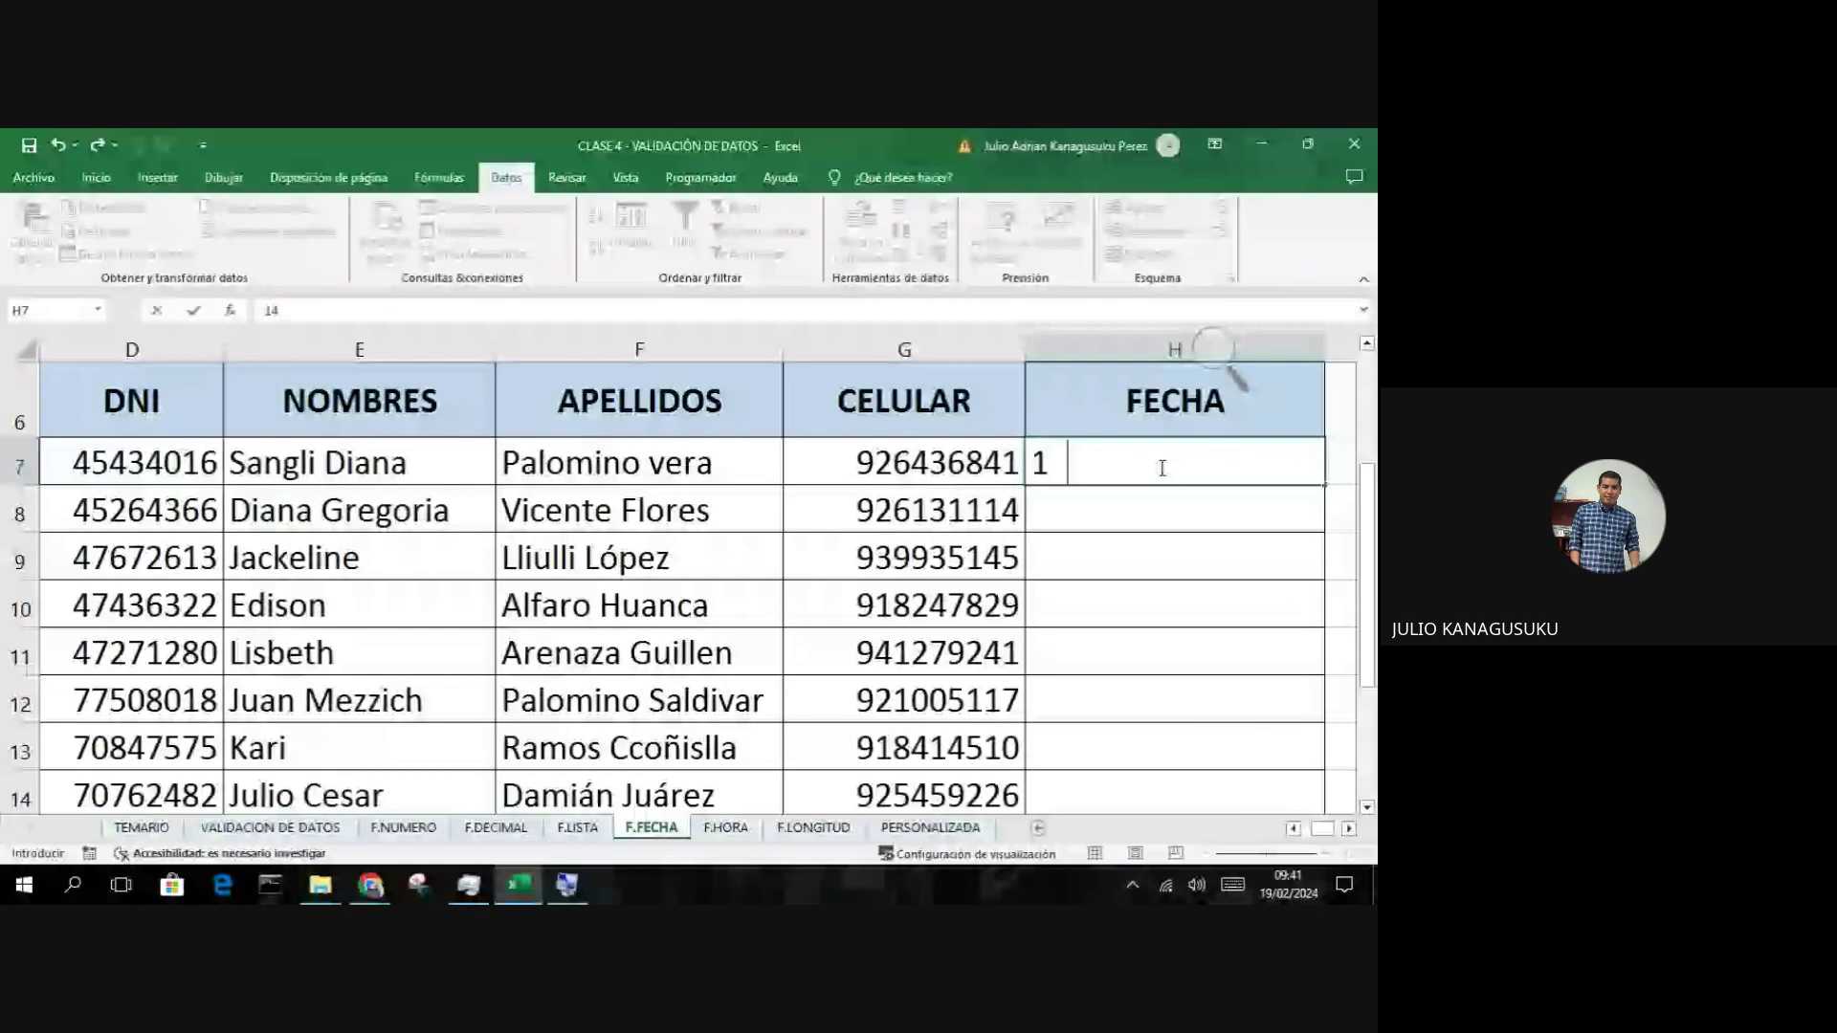
text(-02-)
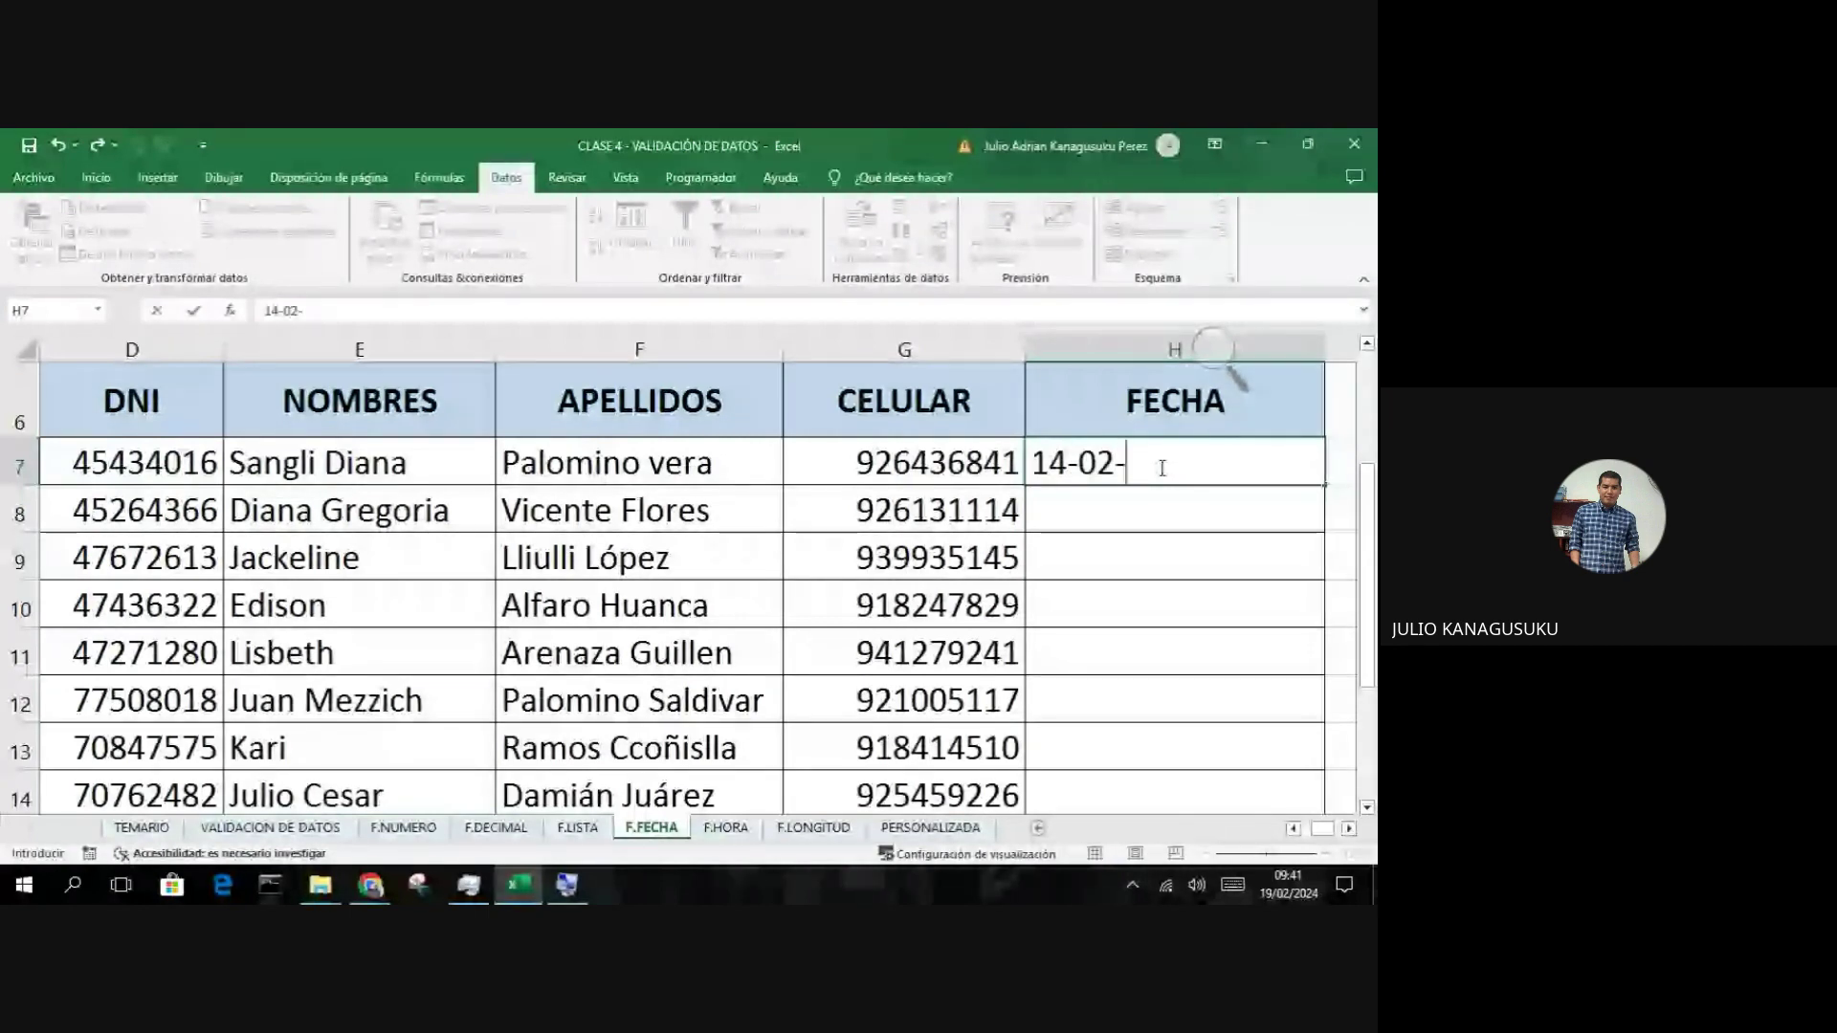
text(23)
key(ctrl+Return)
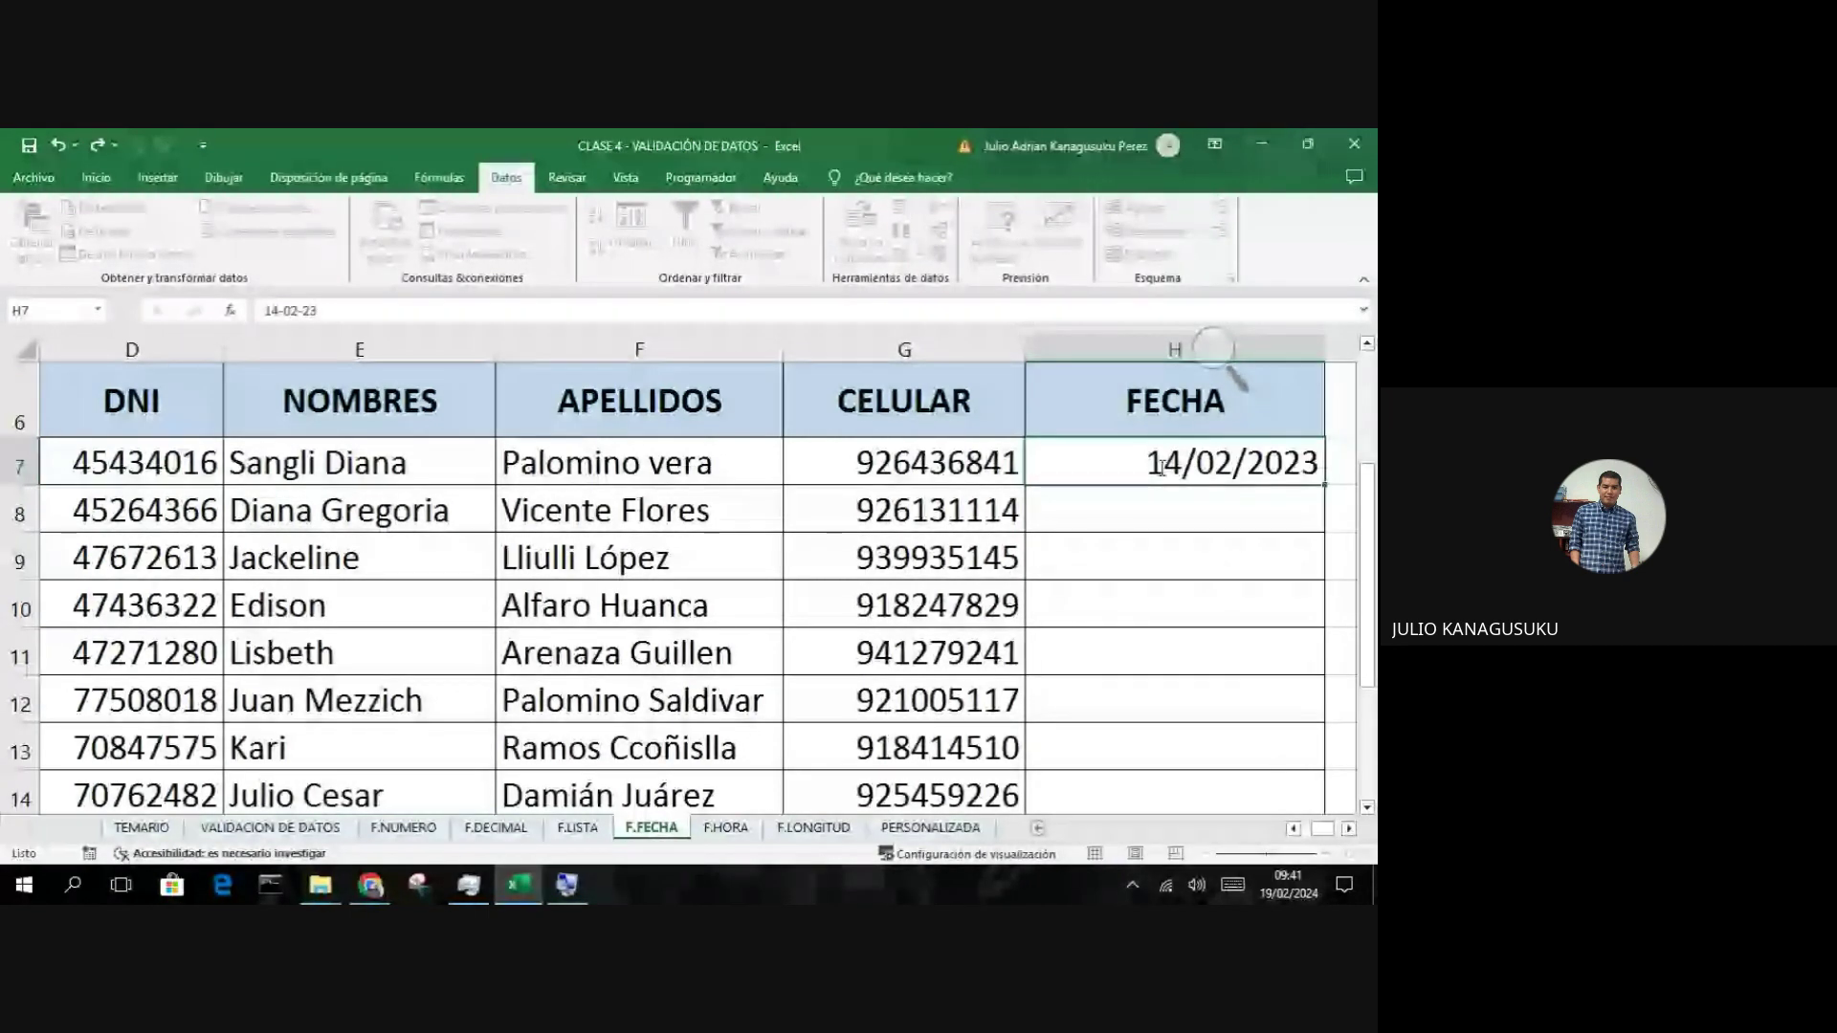
key(Return)
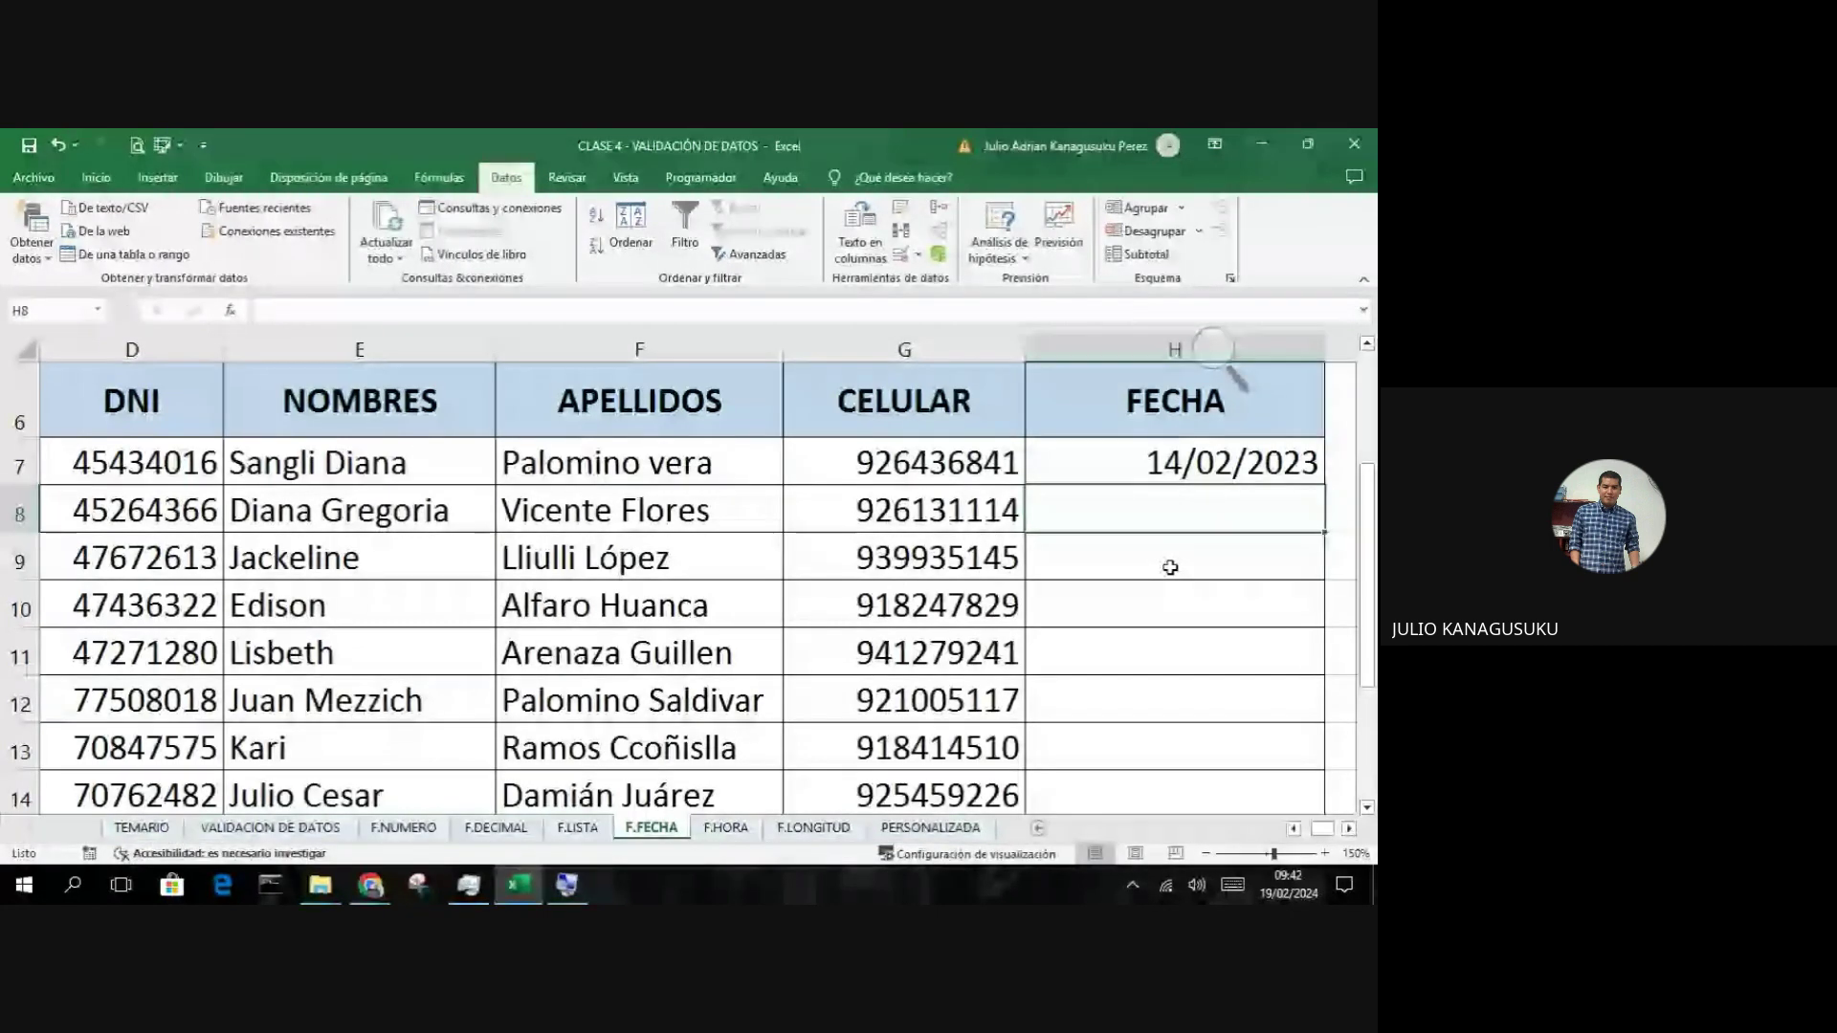
text(2)
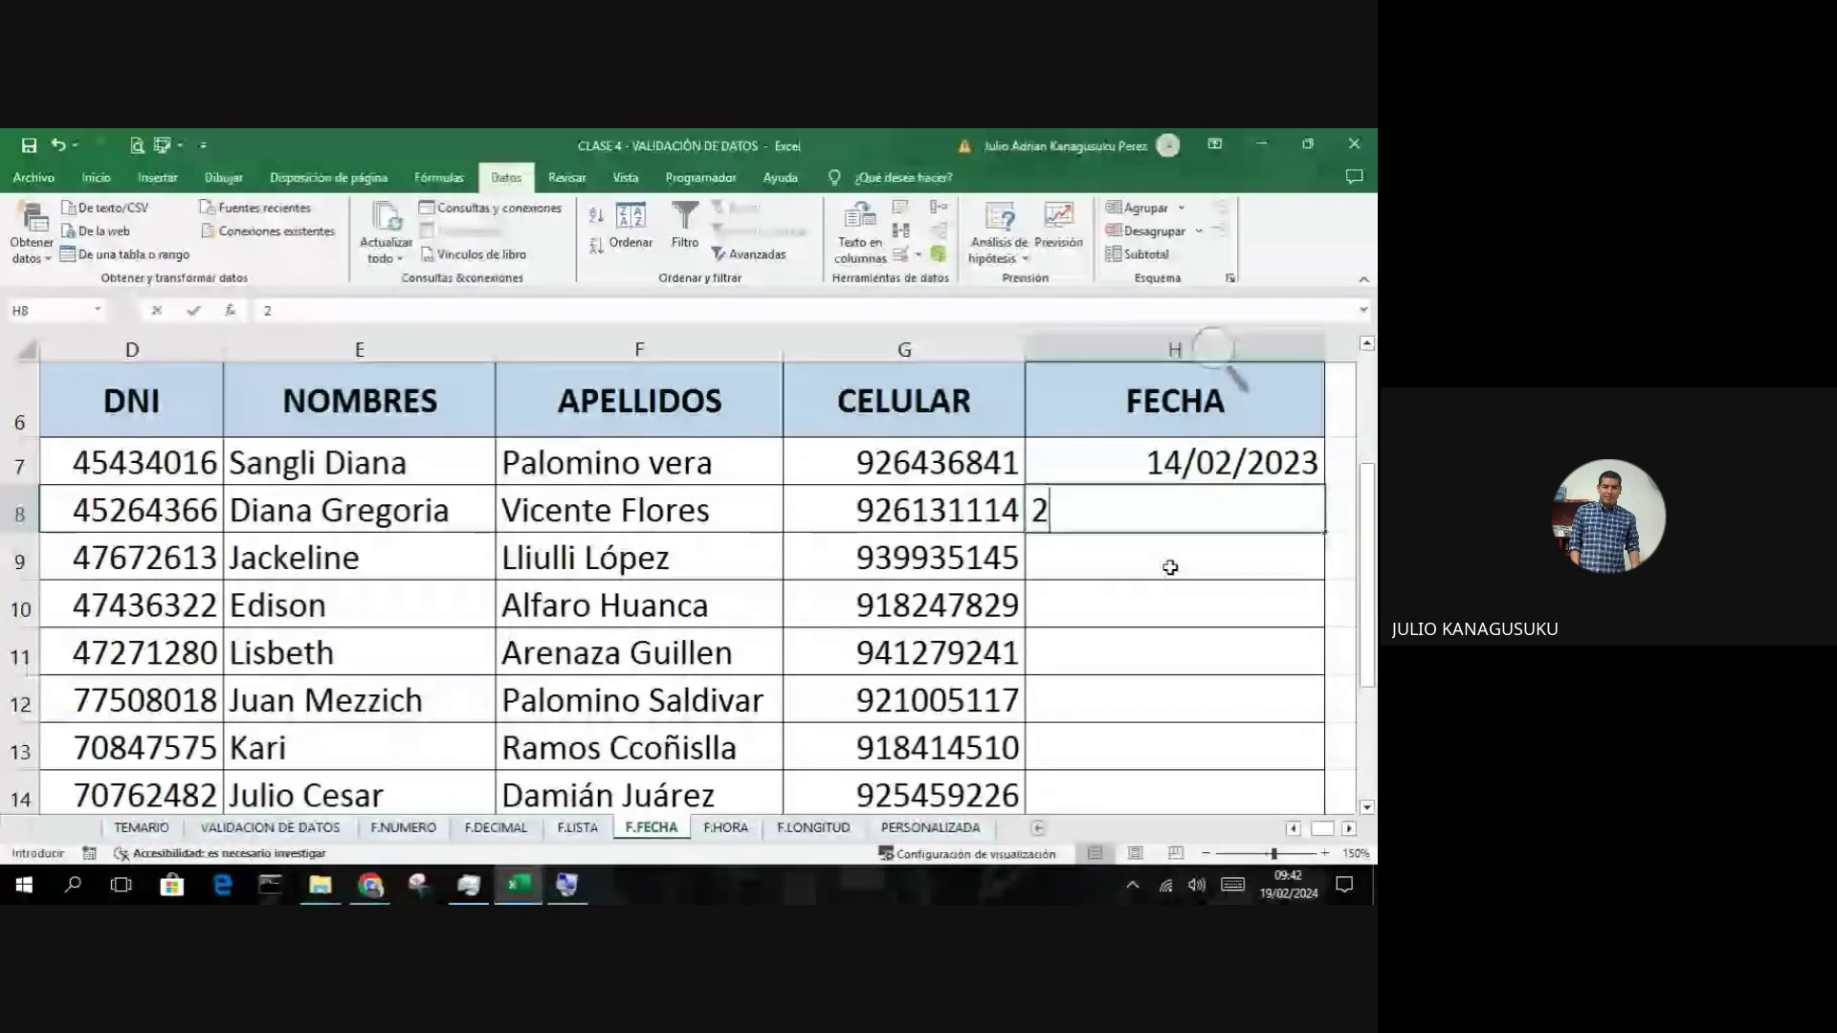
text(7-11-2)
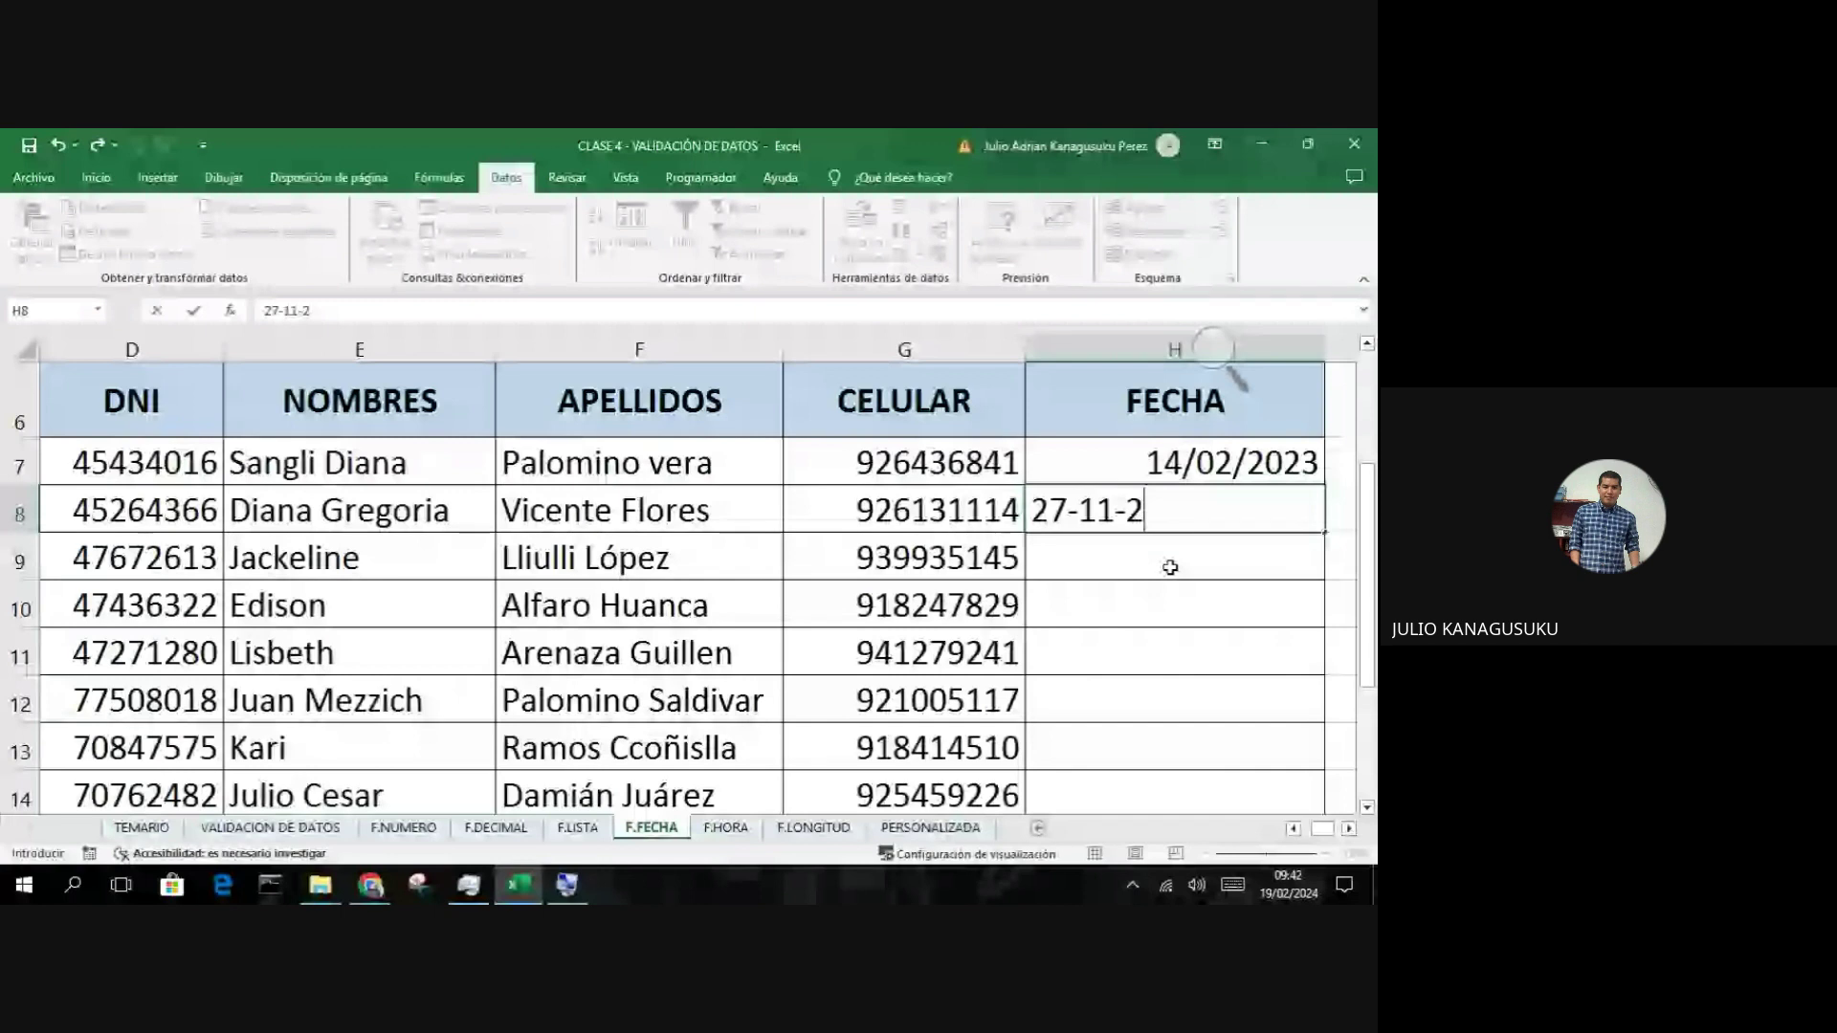
text(2)
key(Return)
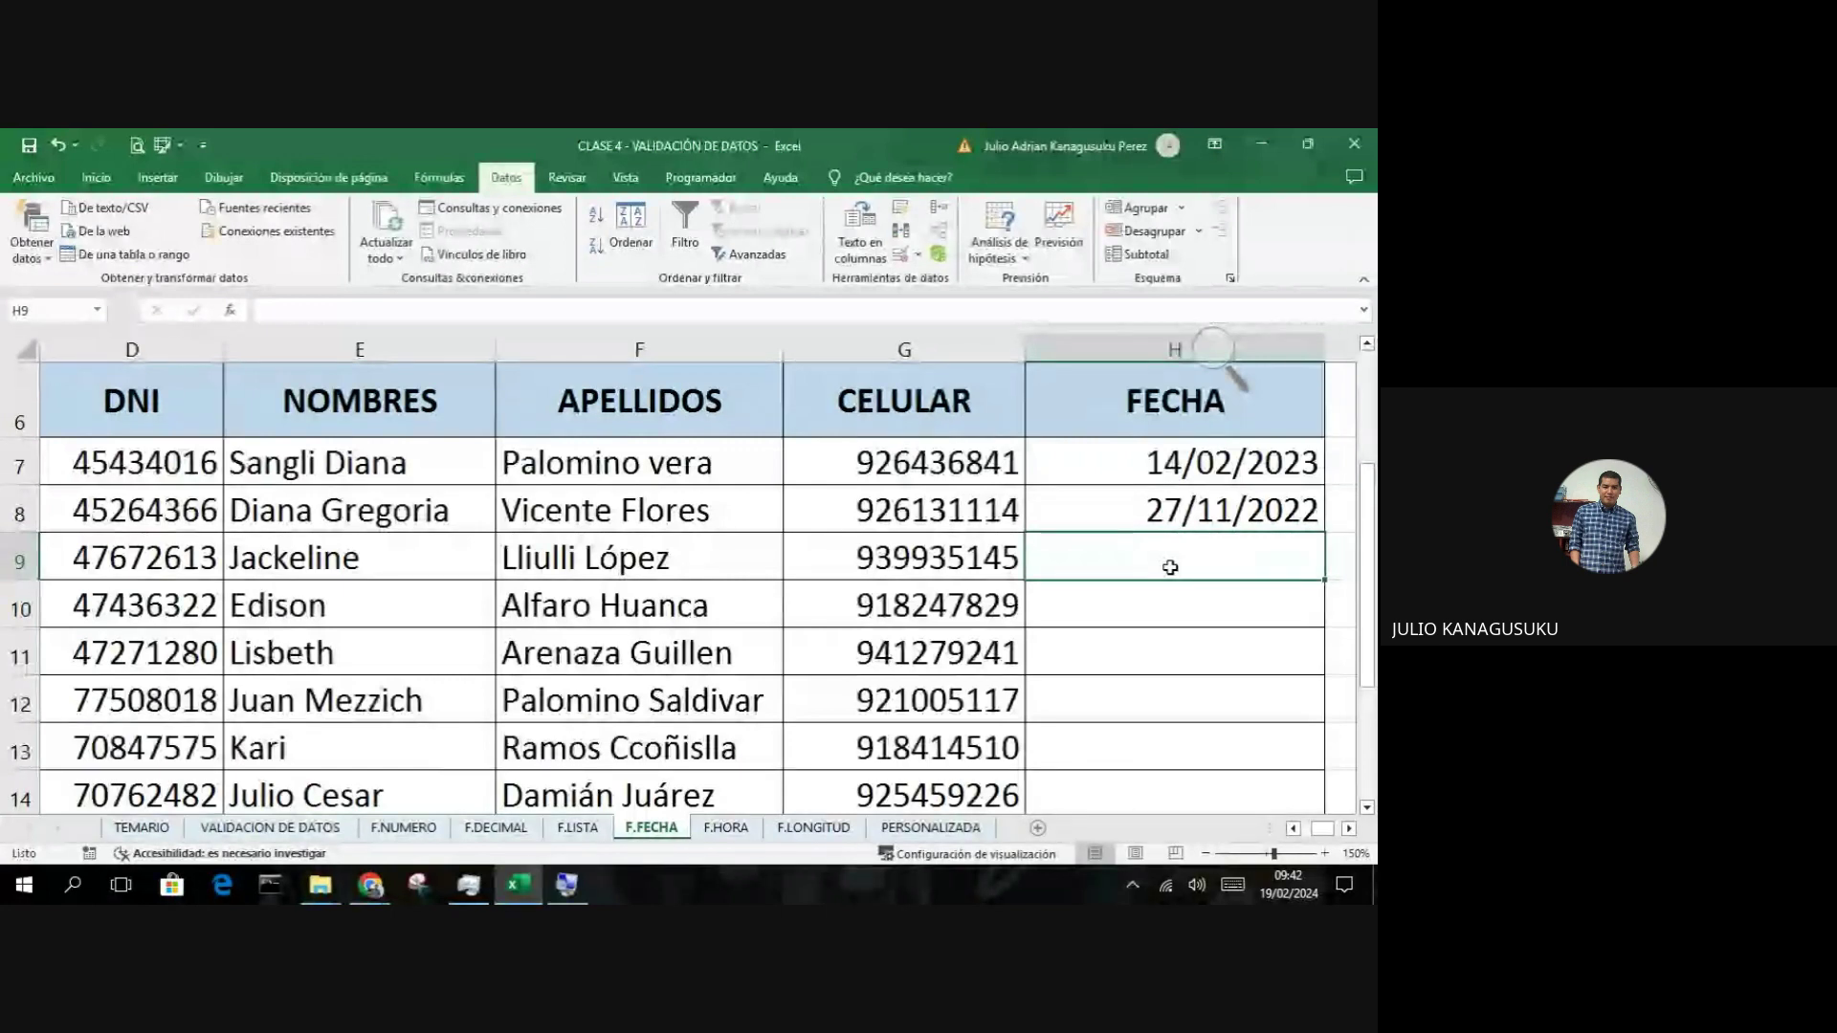
text(15)
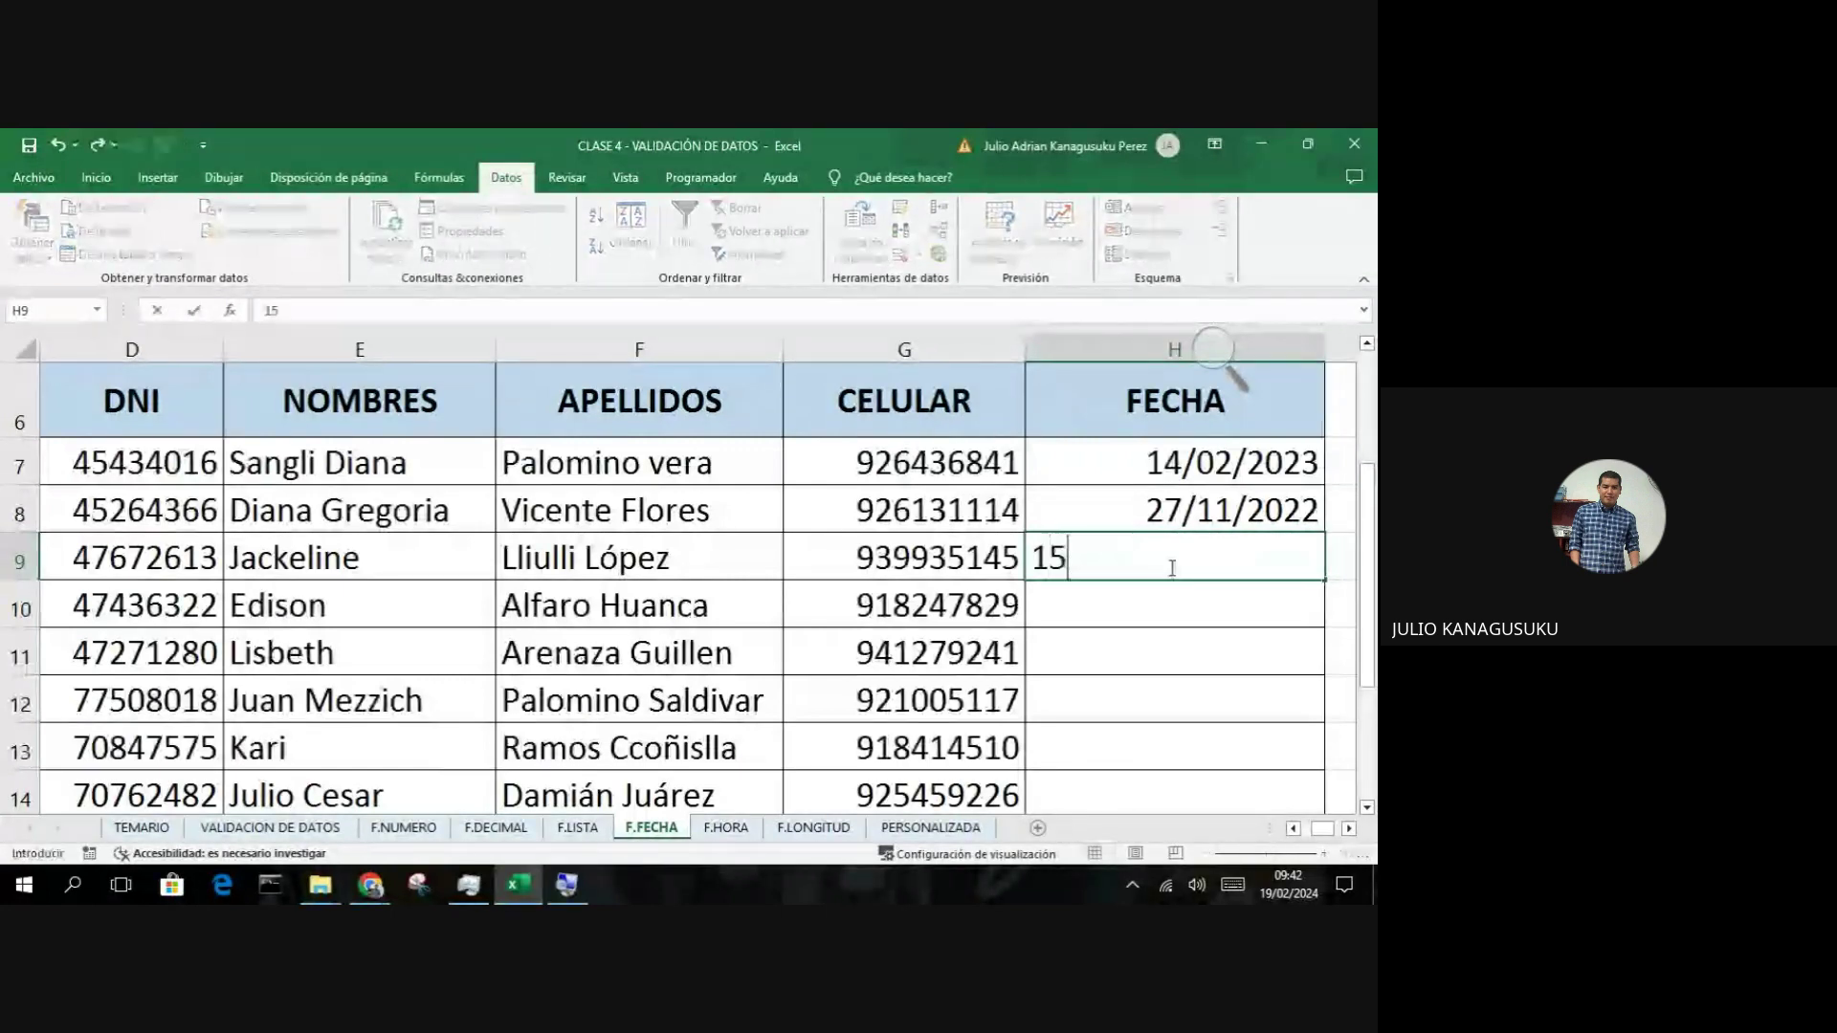
text(-2-)
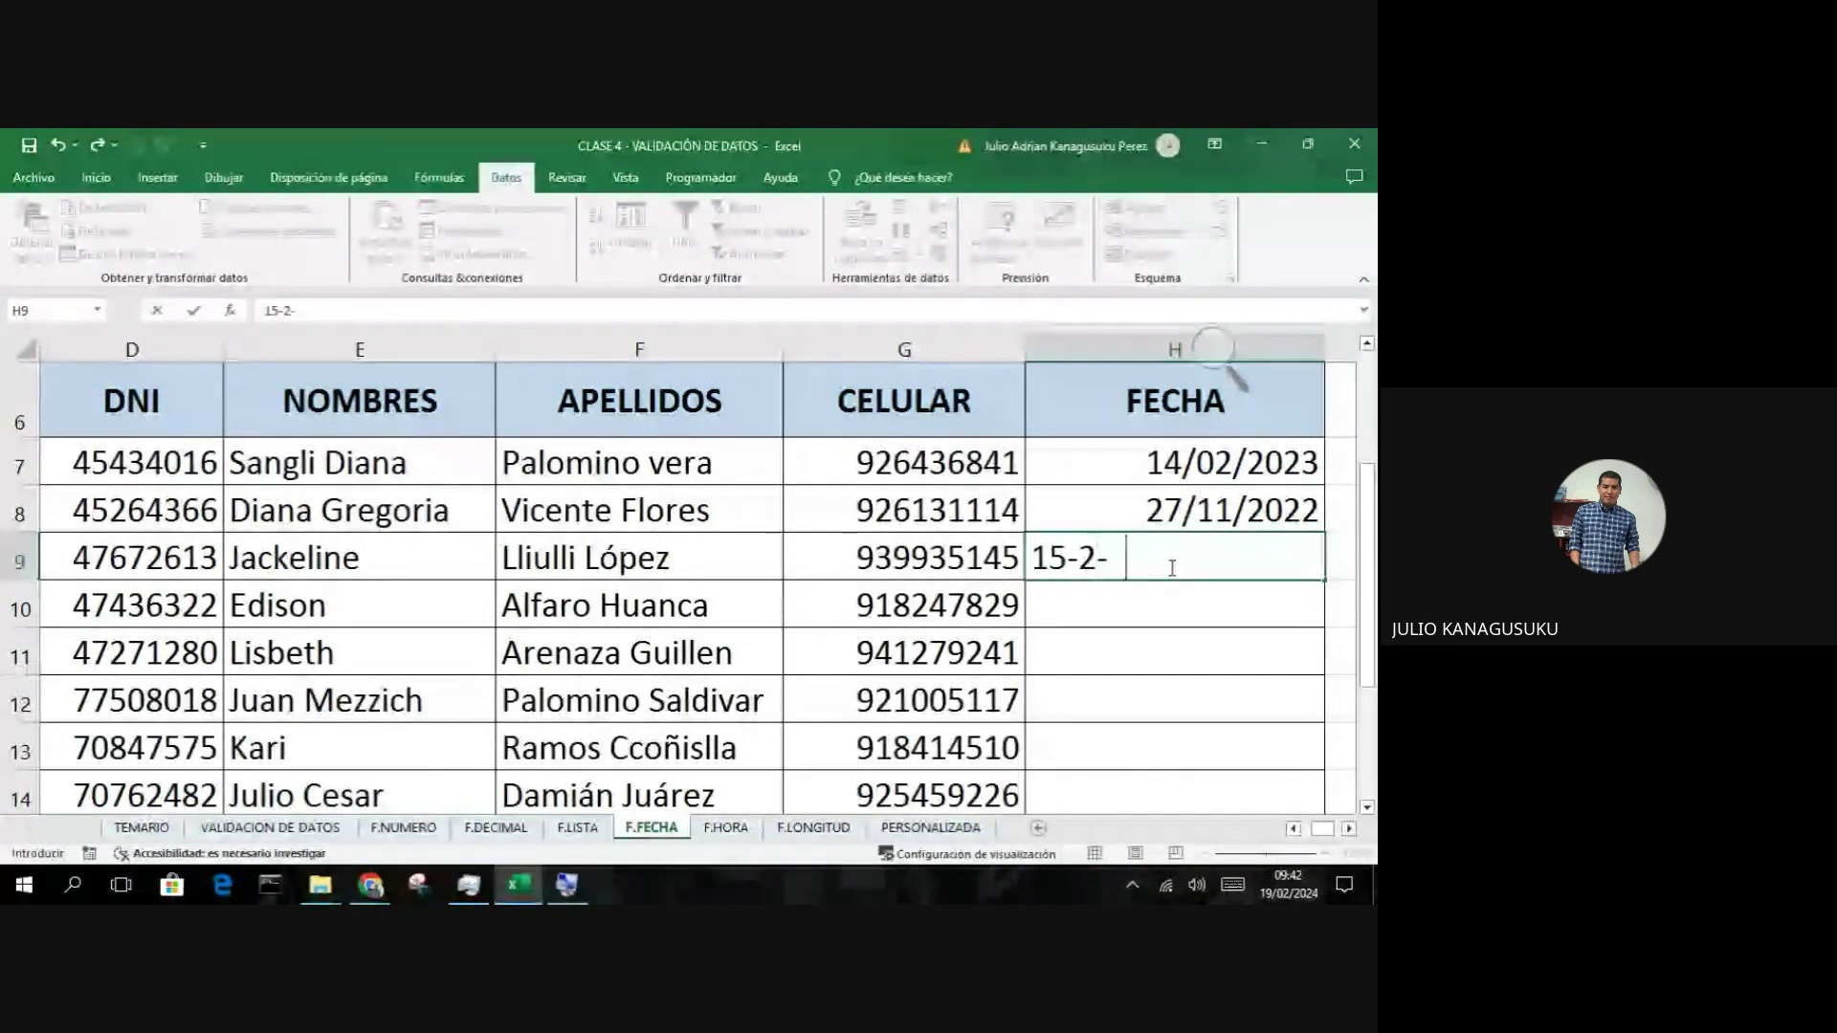
text(2023)
key(Return)
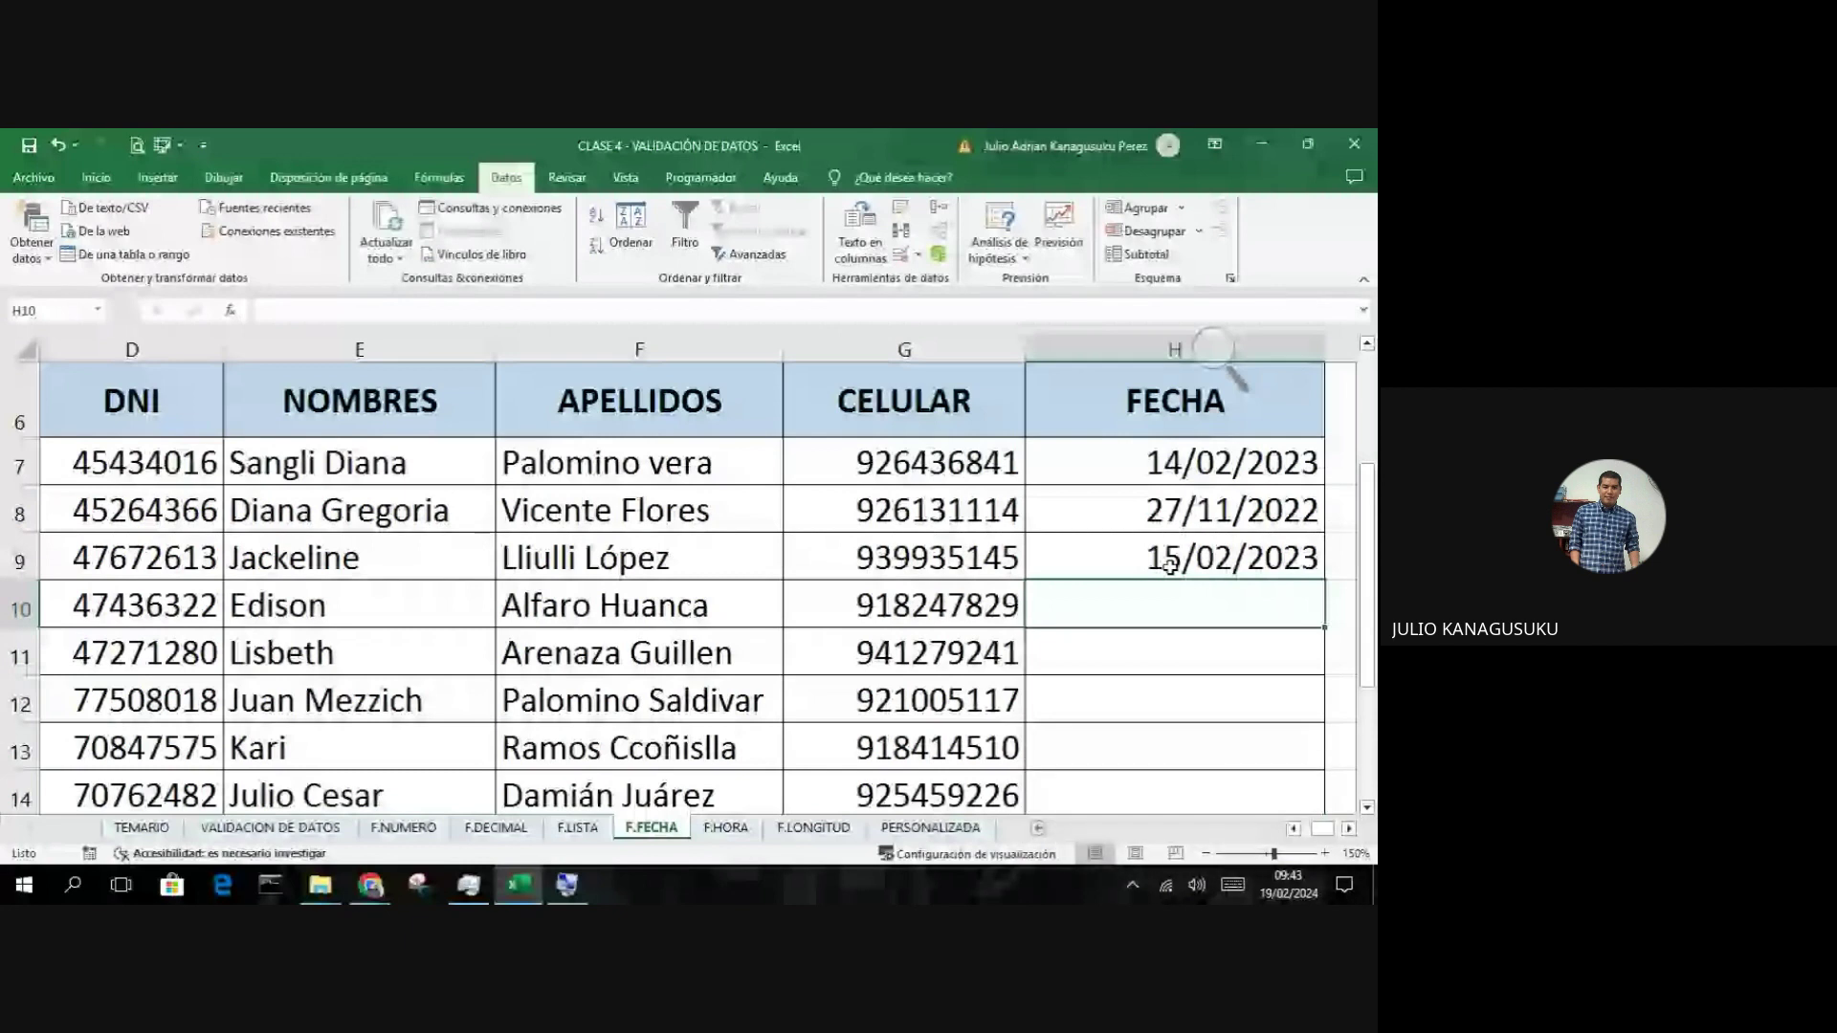
text(21-)
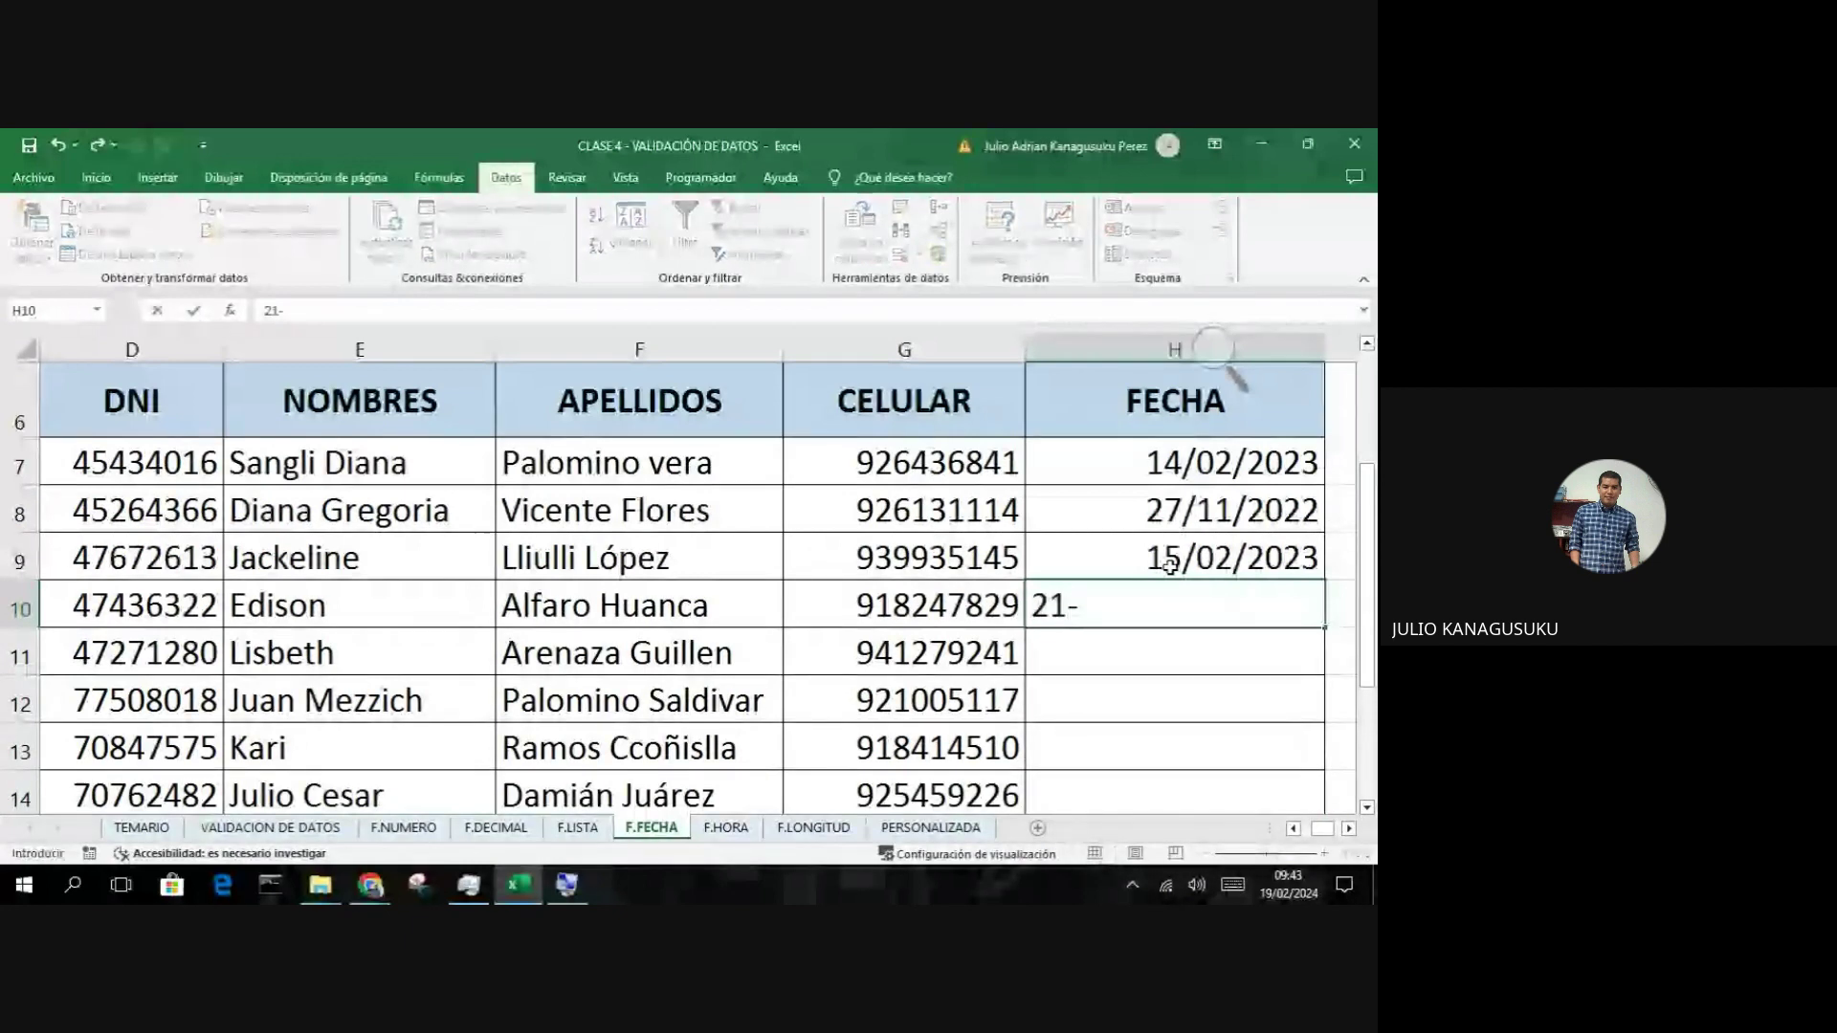
text(6-21)
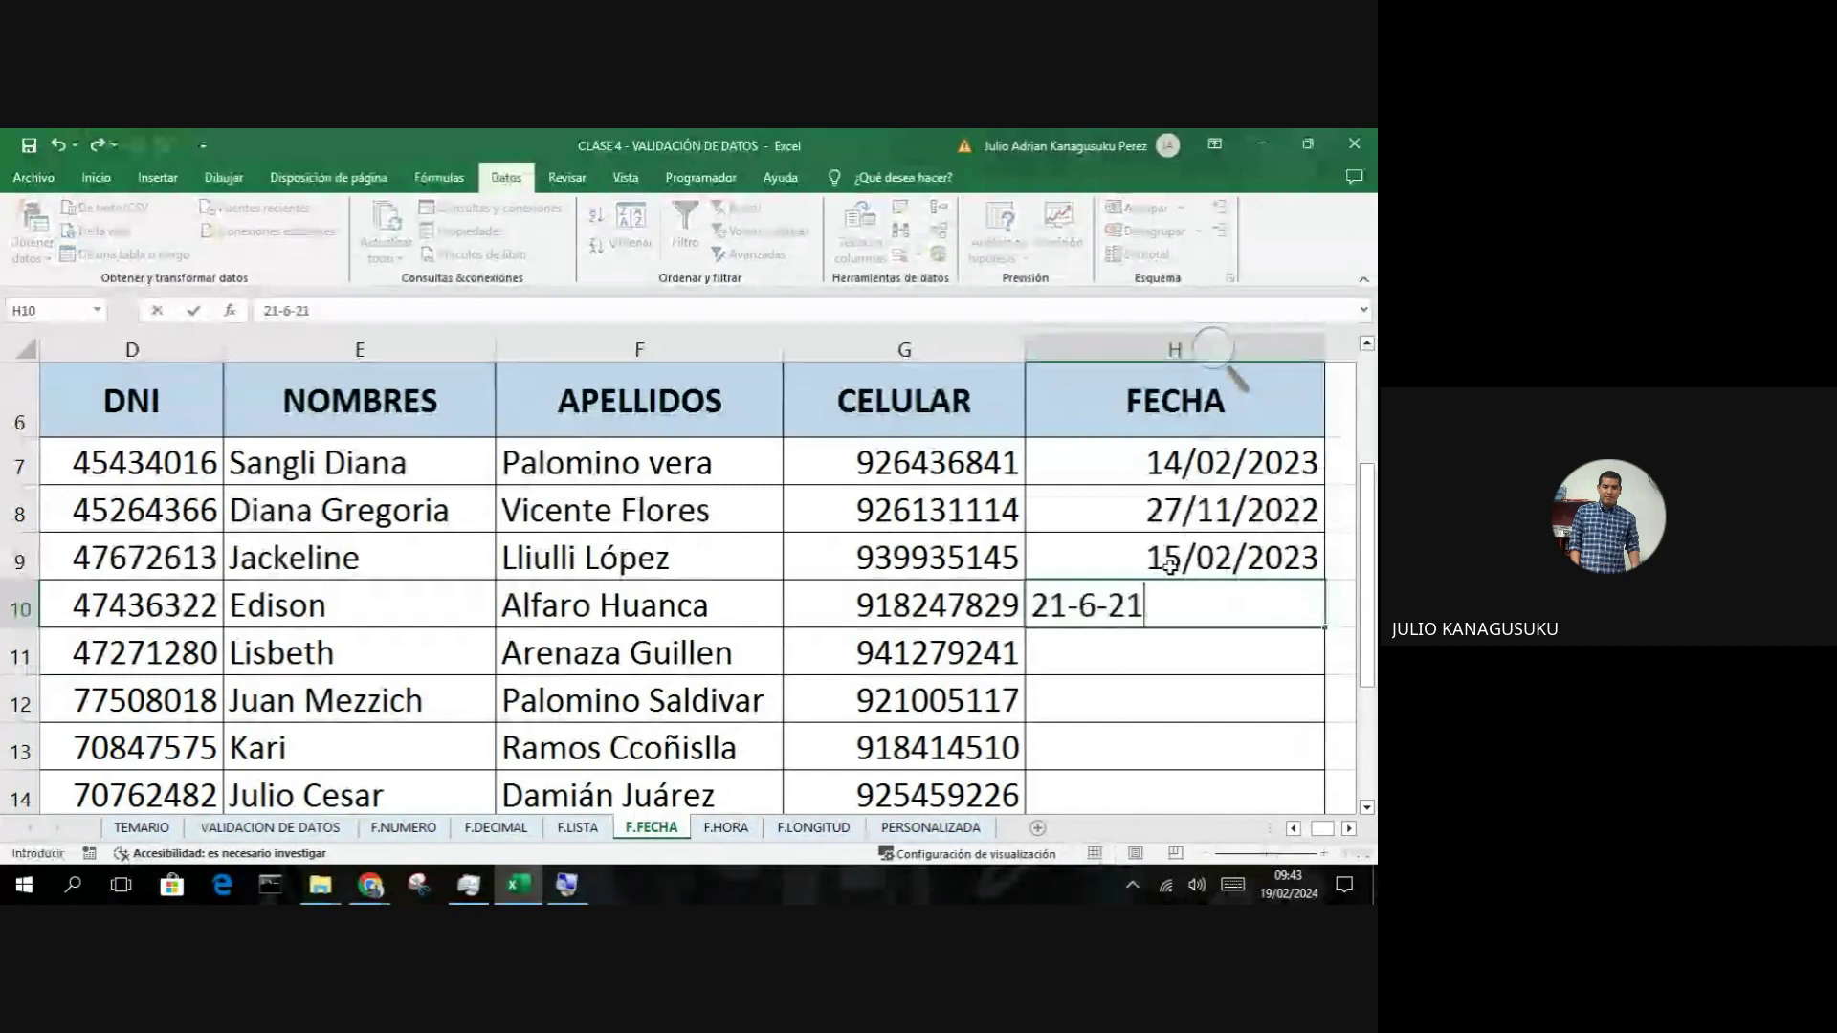
Step: Cancel the rejected date 21-6-21 and enter 6-12-22 in H10 instead
key(Return)
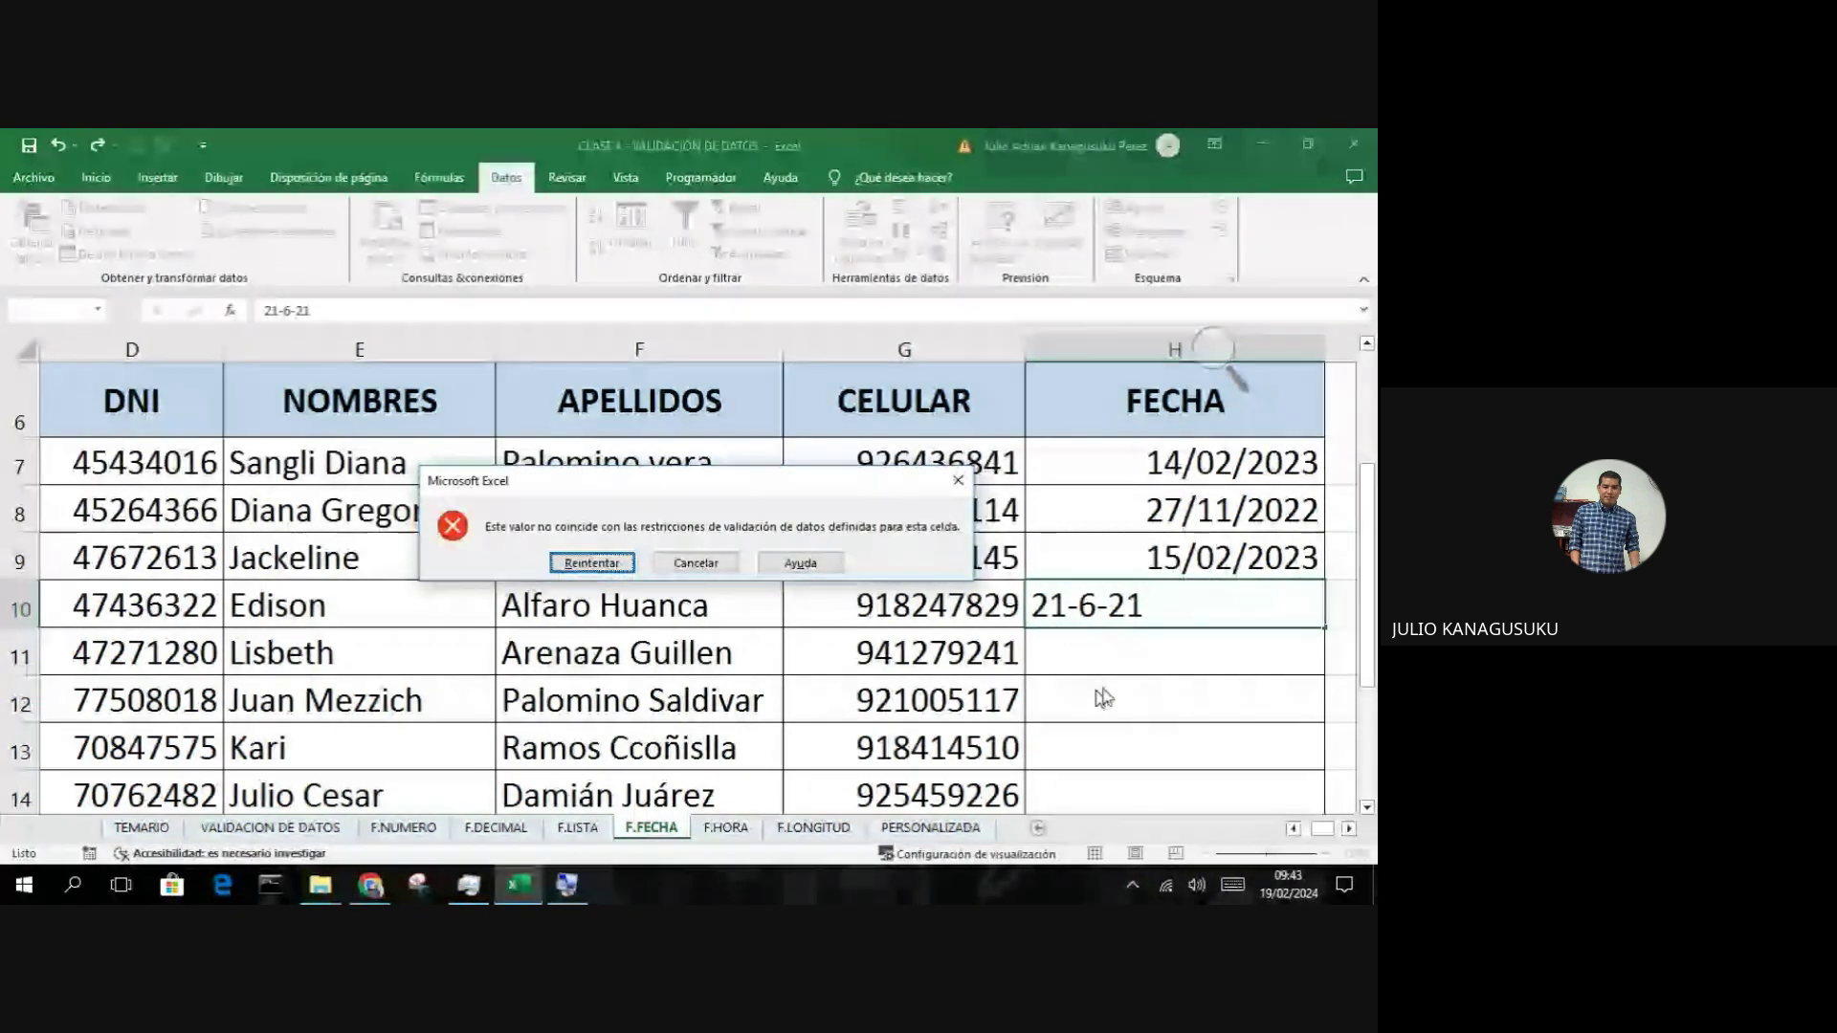
click(733, 567)
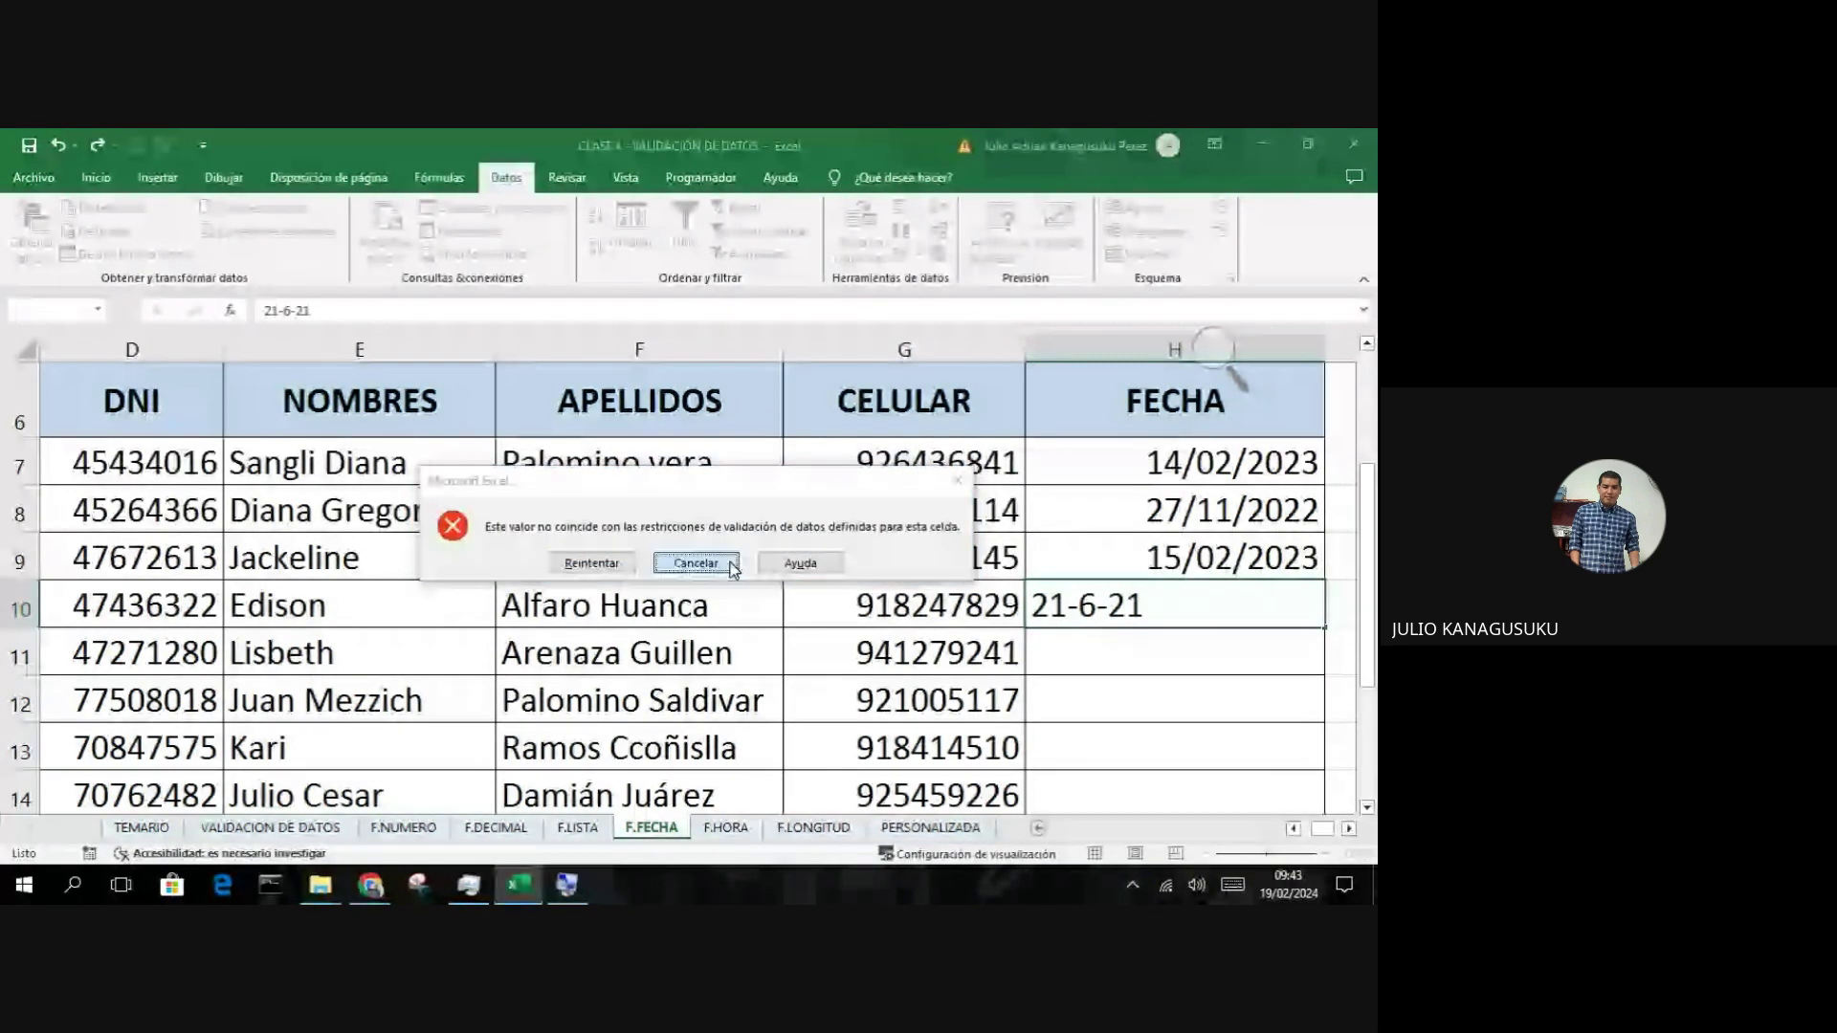
text(6-)
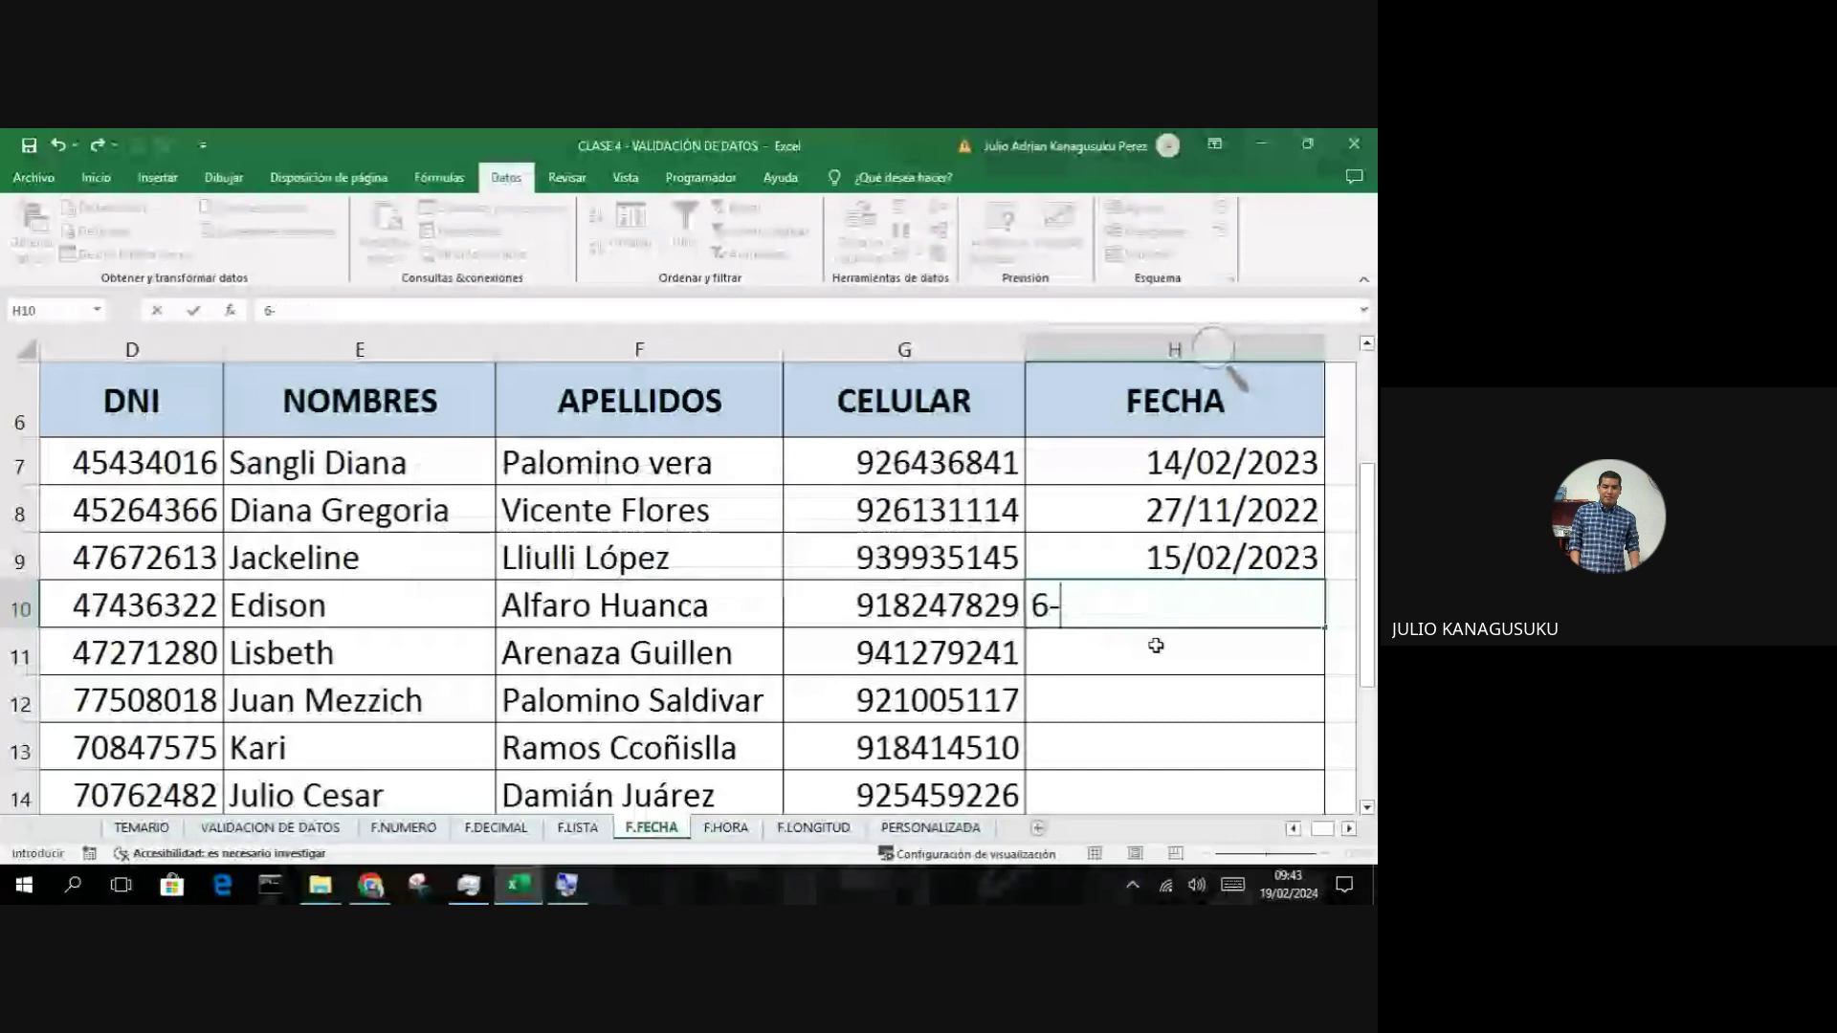
text(12-22)
key(Return)
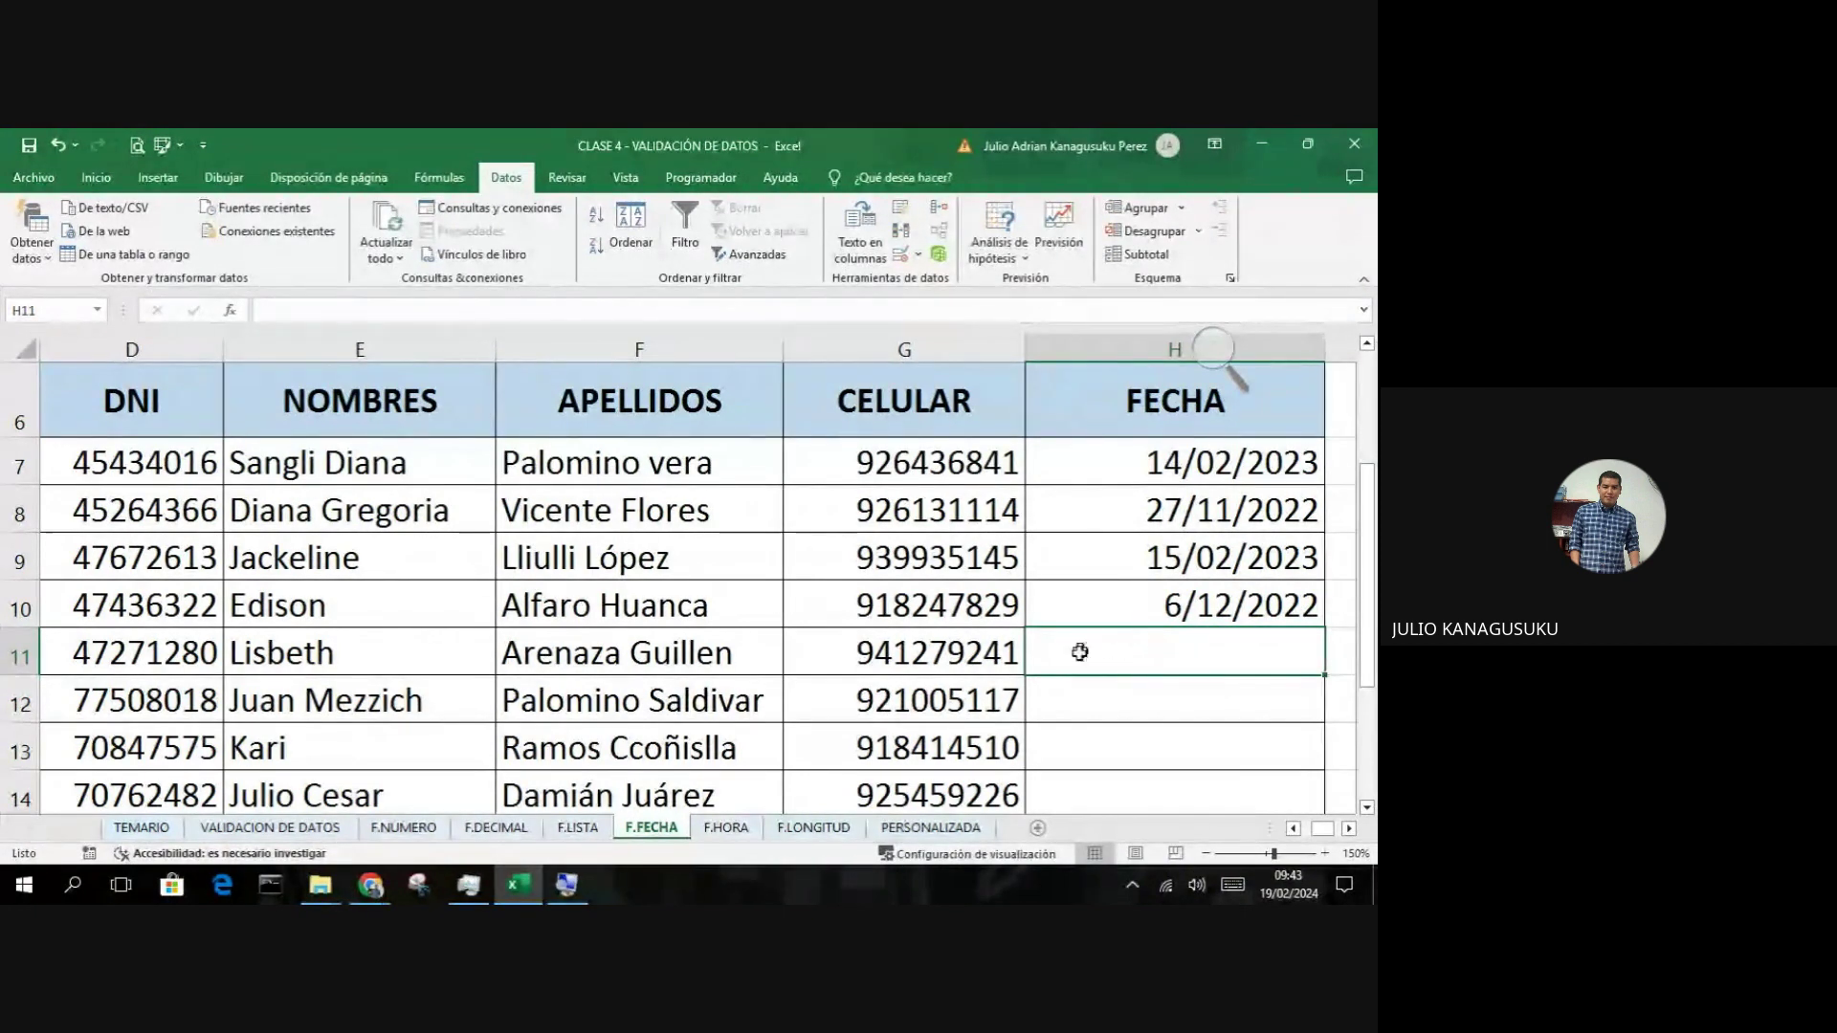
Step: Switch to the F.HORA sheet and zoom out to see the NRO through SALIDA columns
click(735, 827)
ctrl+scroll(814, 718, up, 5)
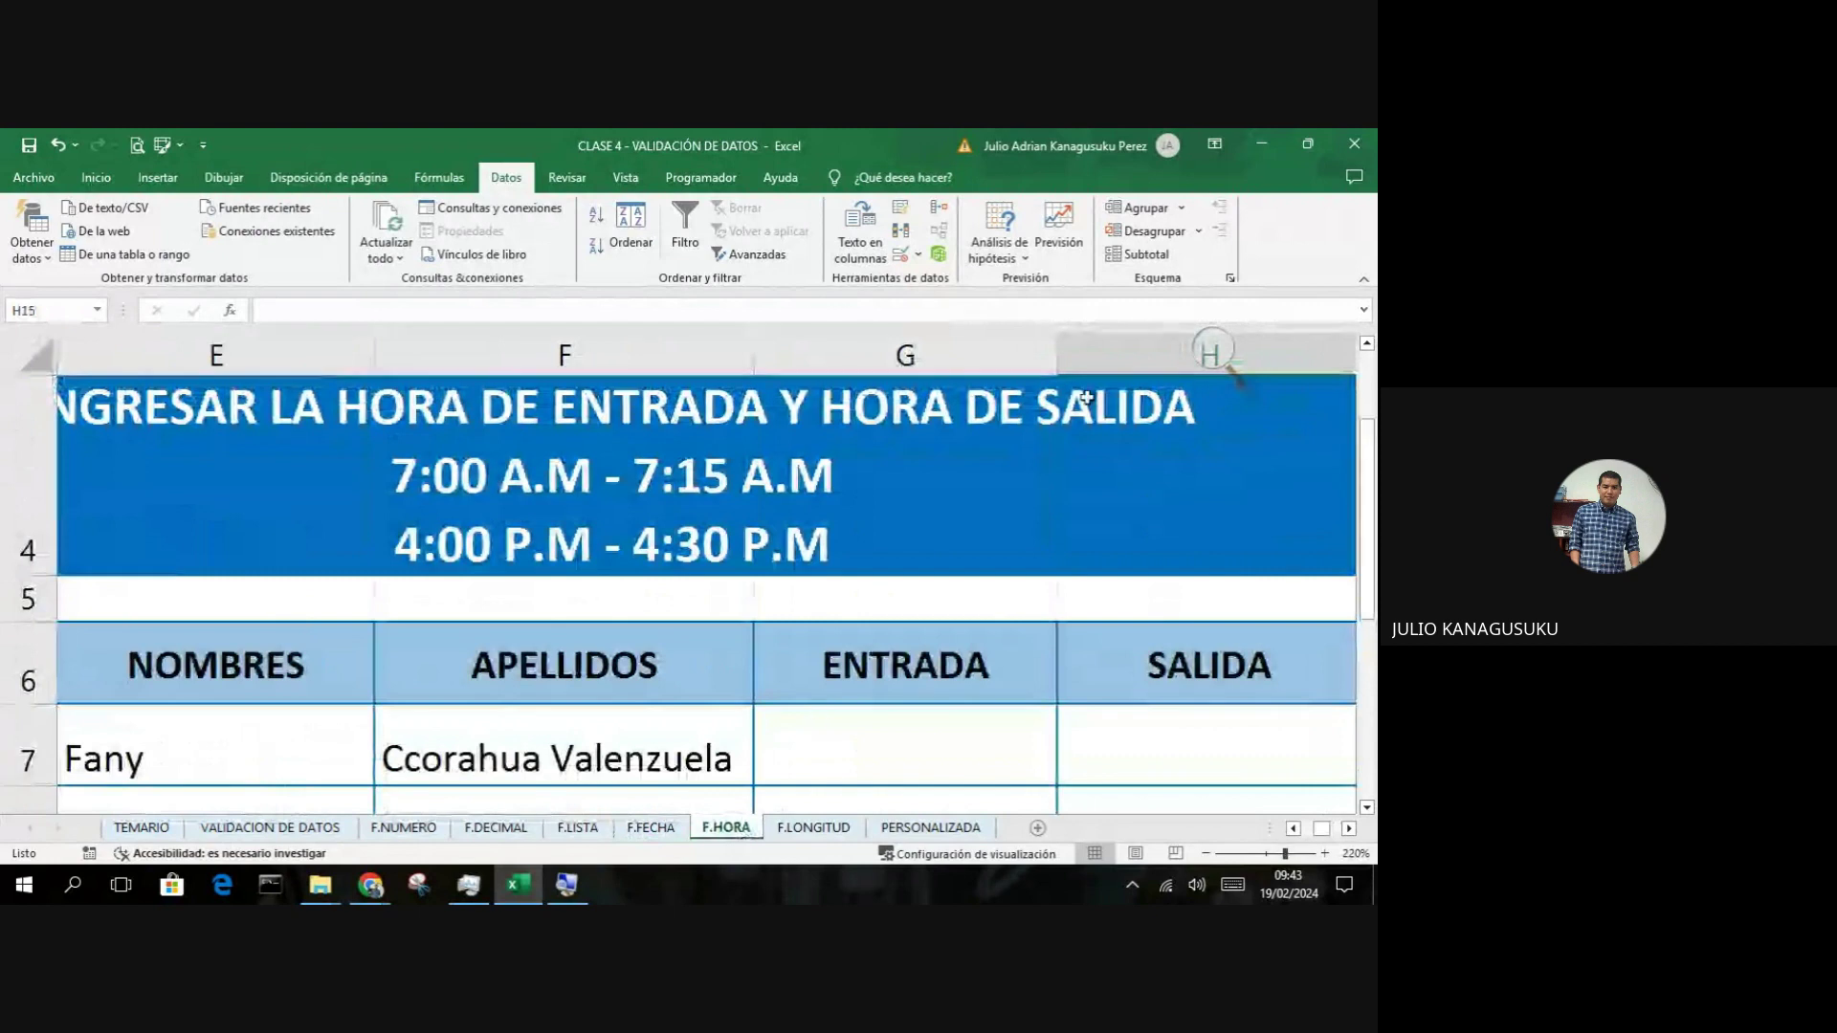
click(1211, 353)
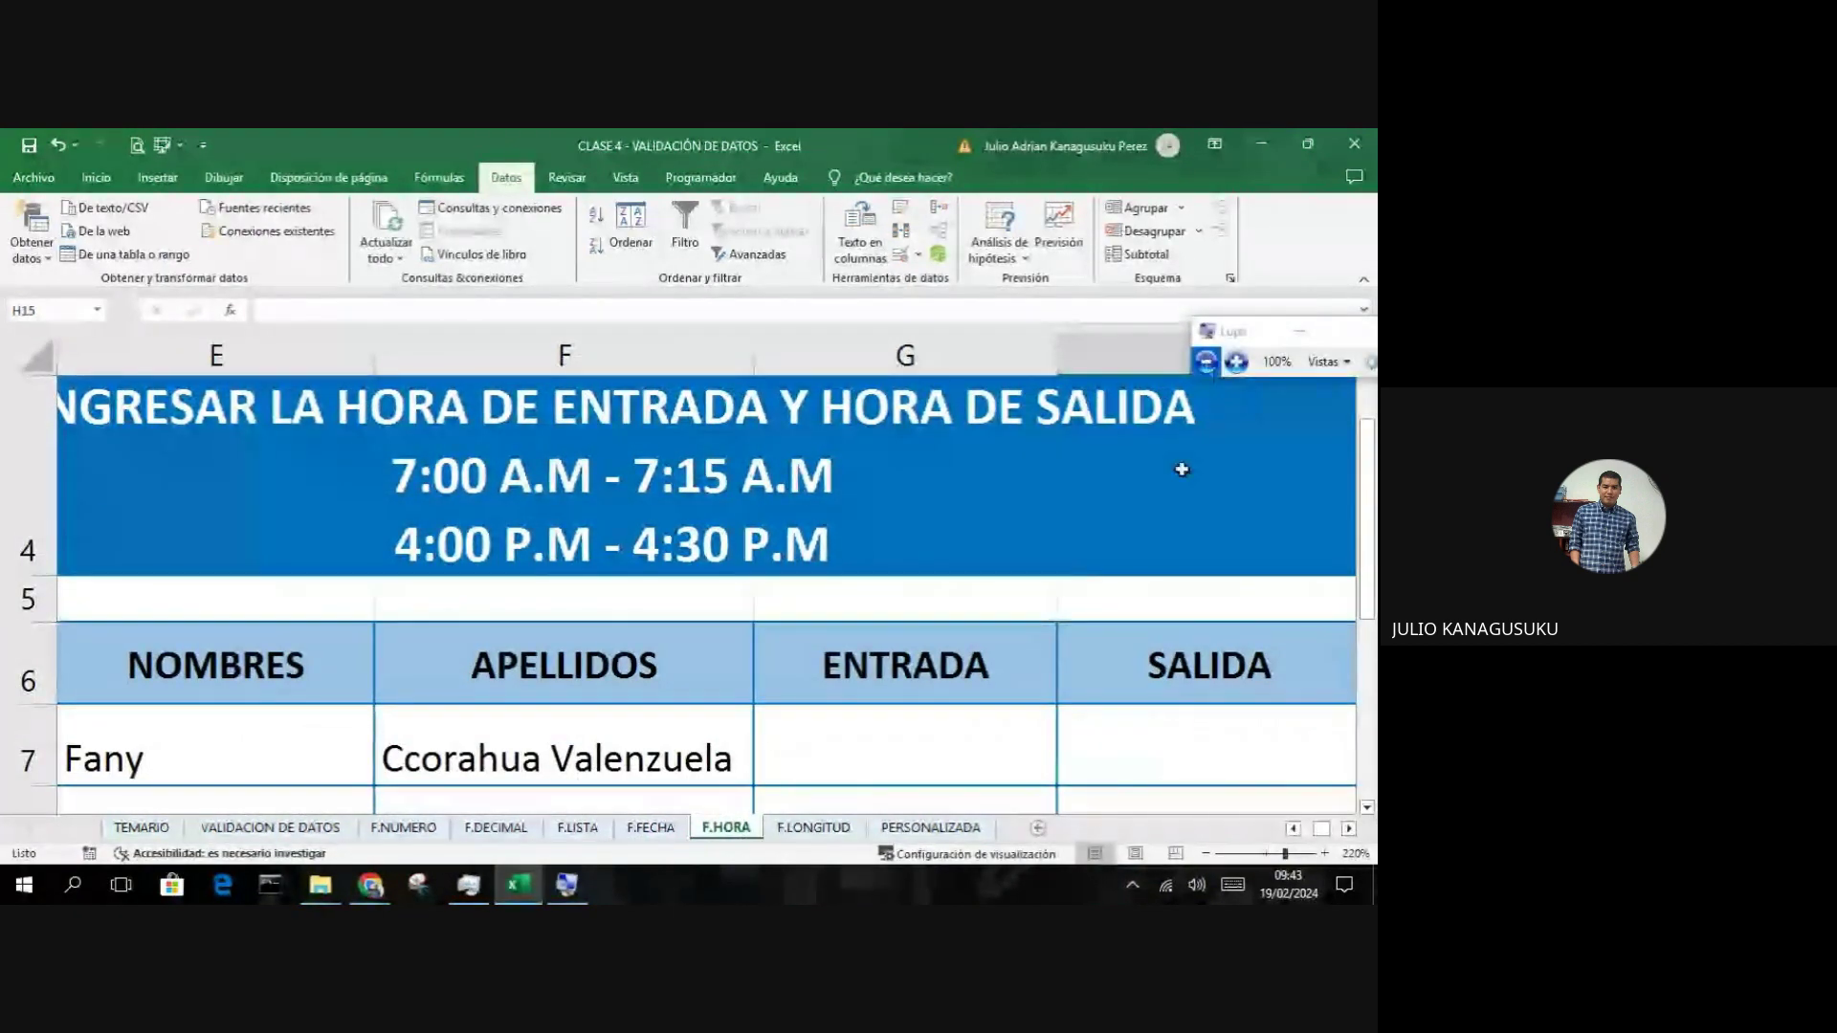
click(1209, 851)
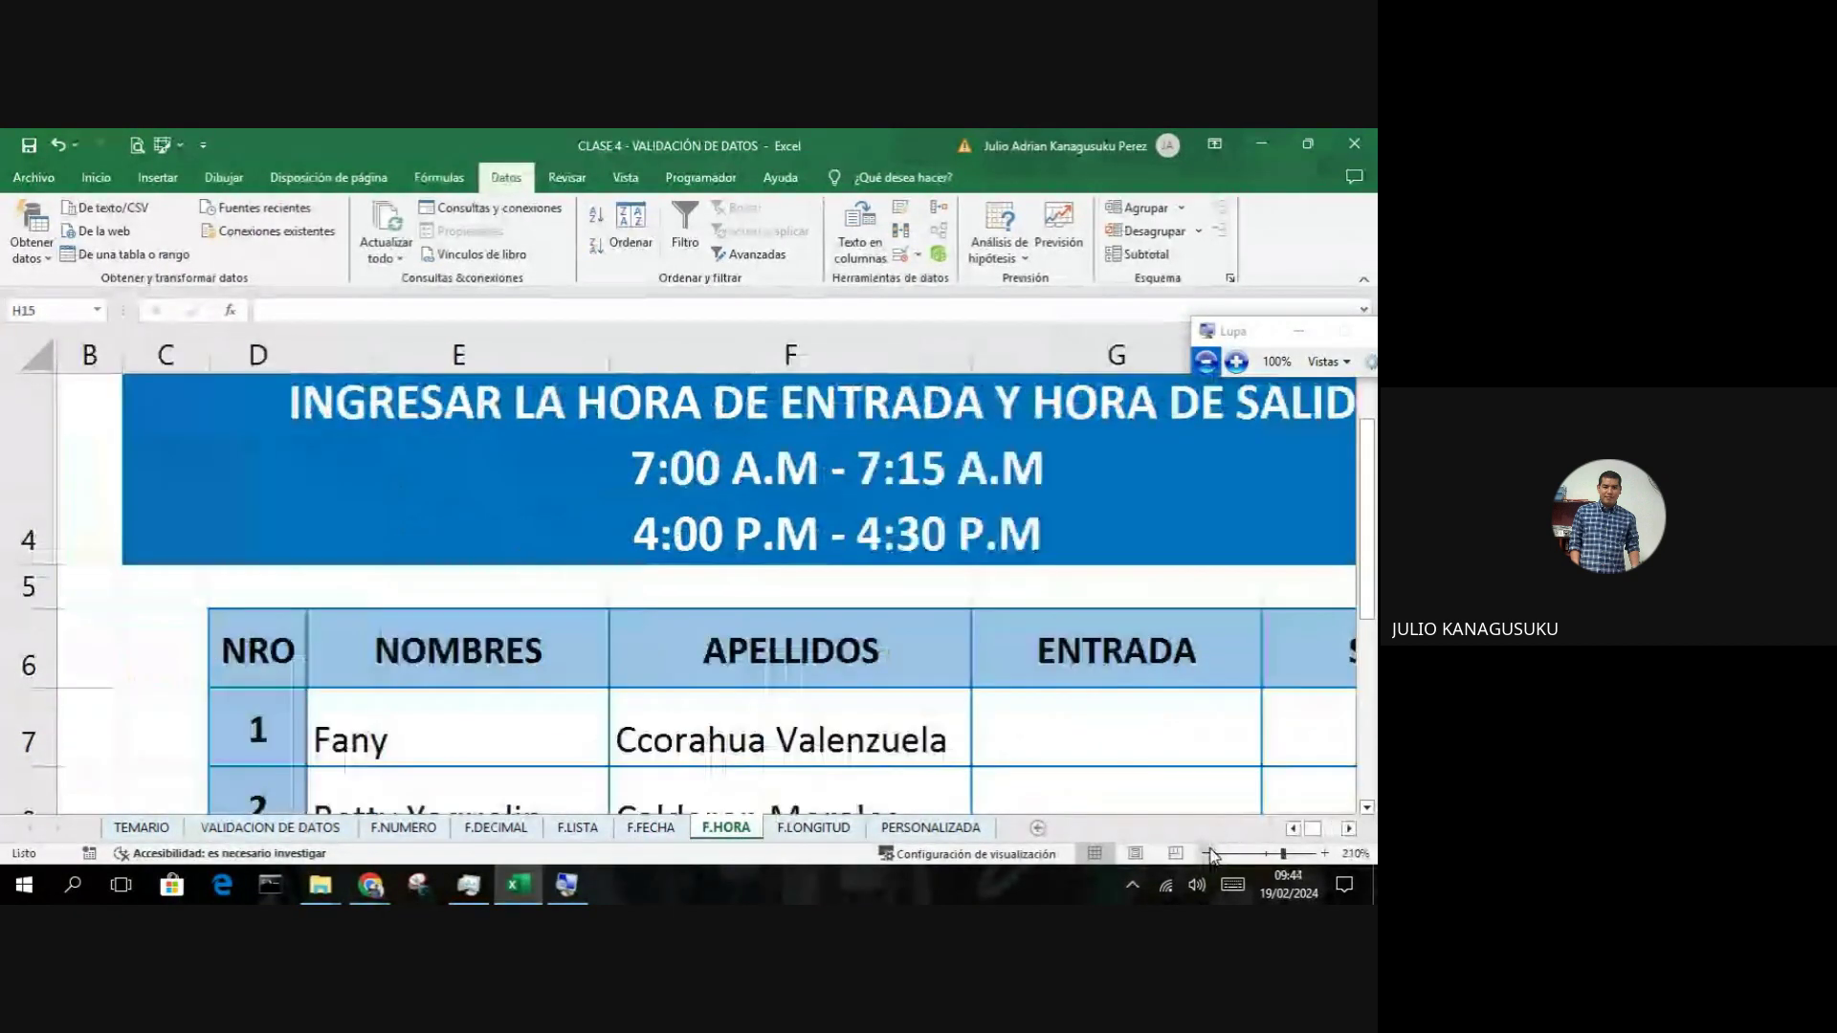
click(1209, 852)
click(1210, 851)
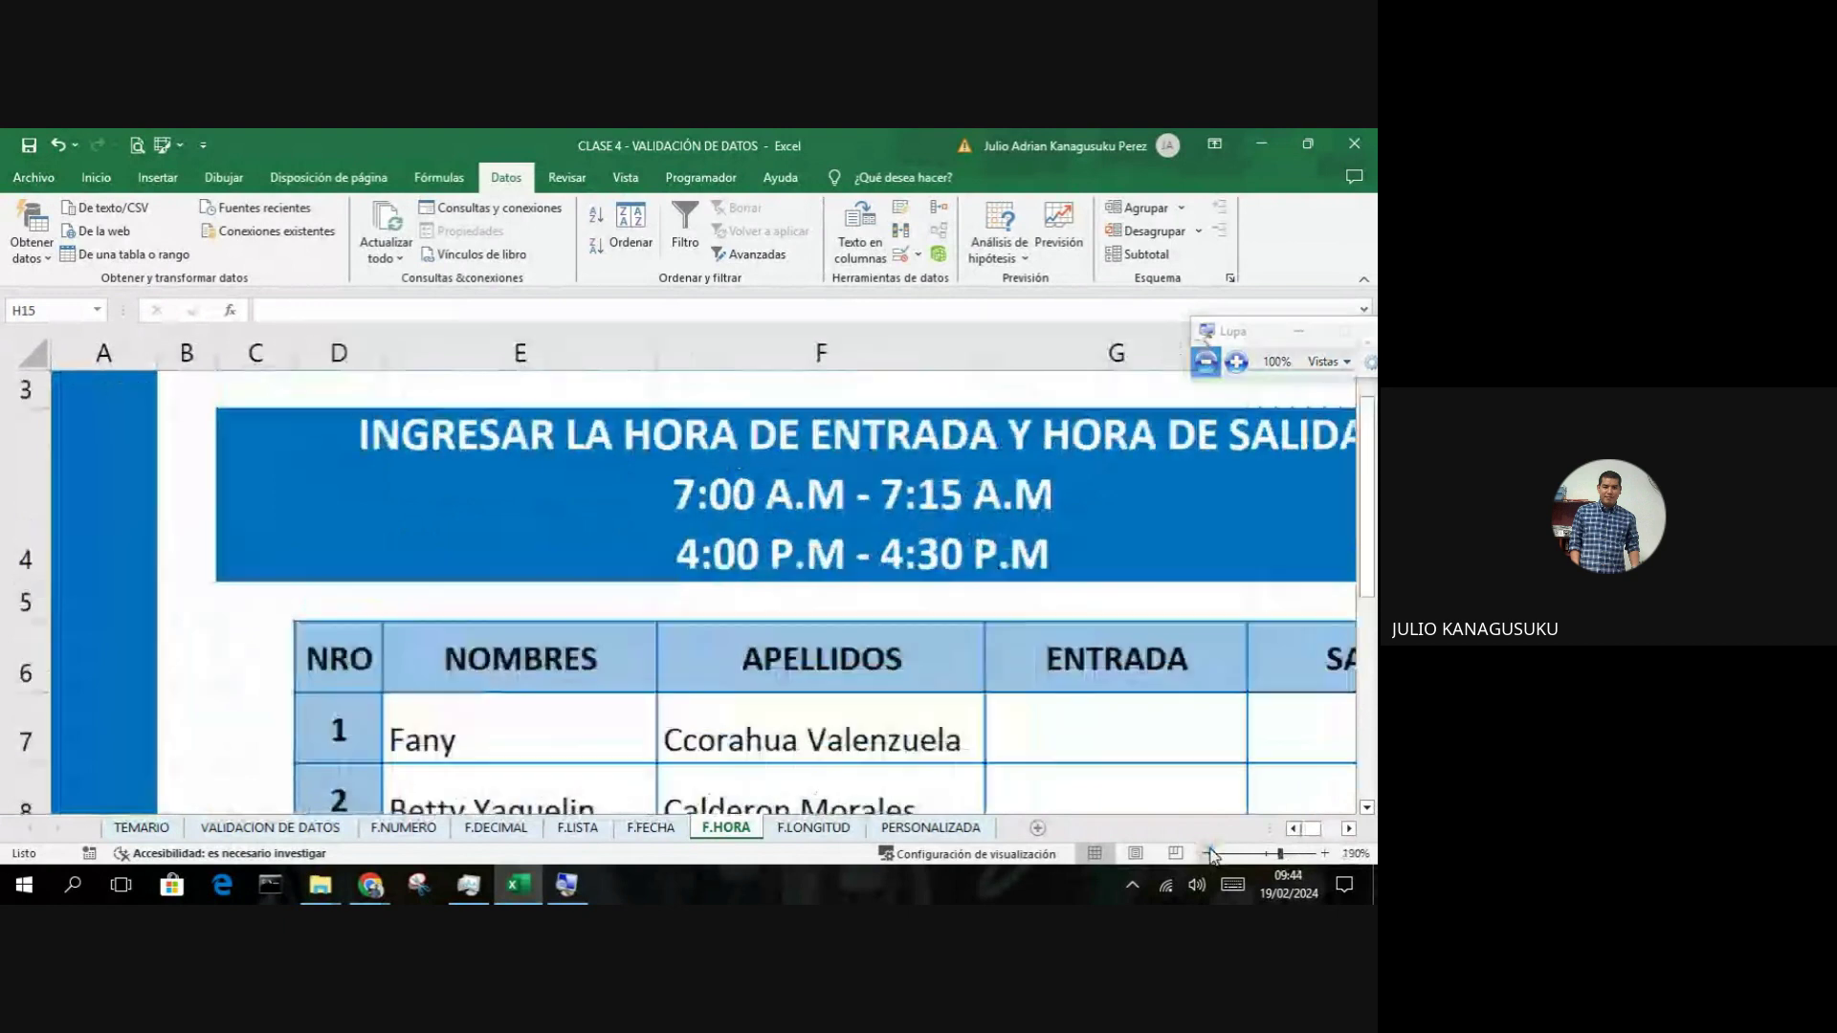
click(1349, 831)
scroll(1049, 702, down, 1)
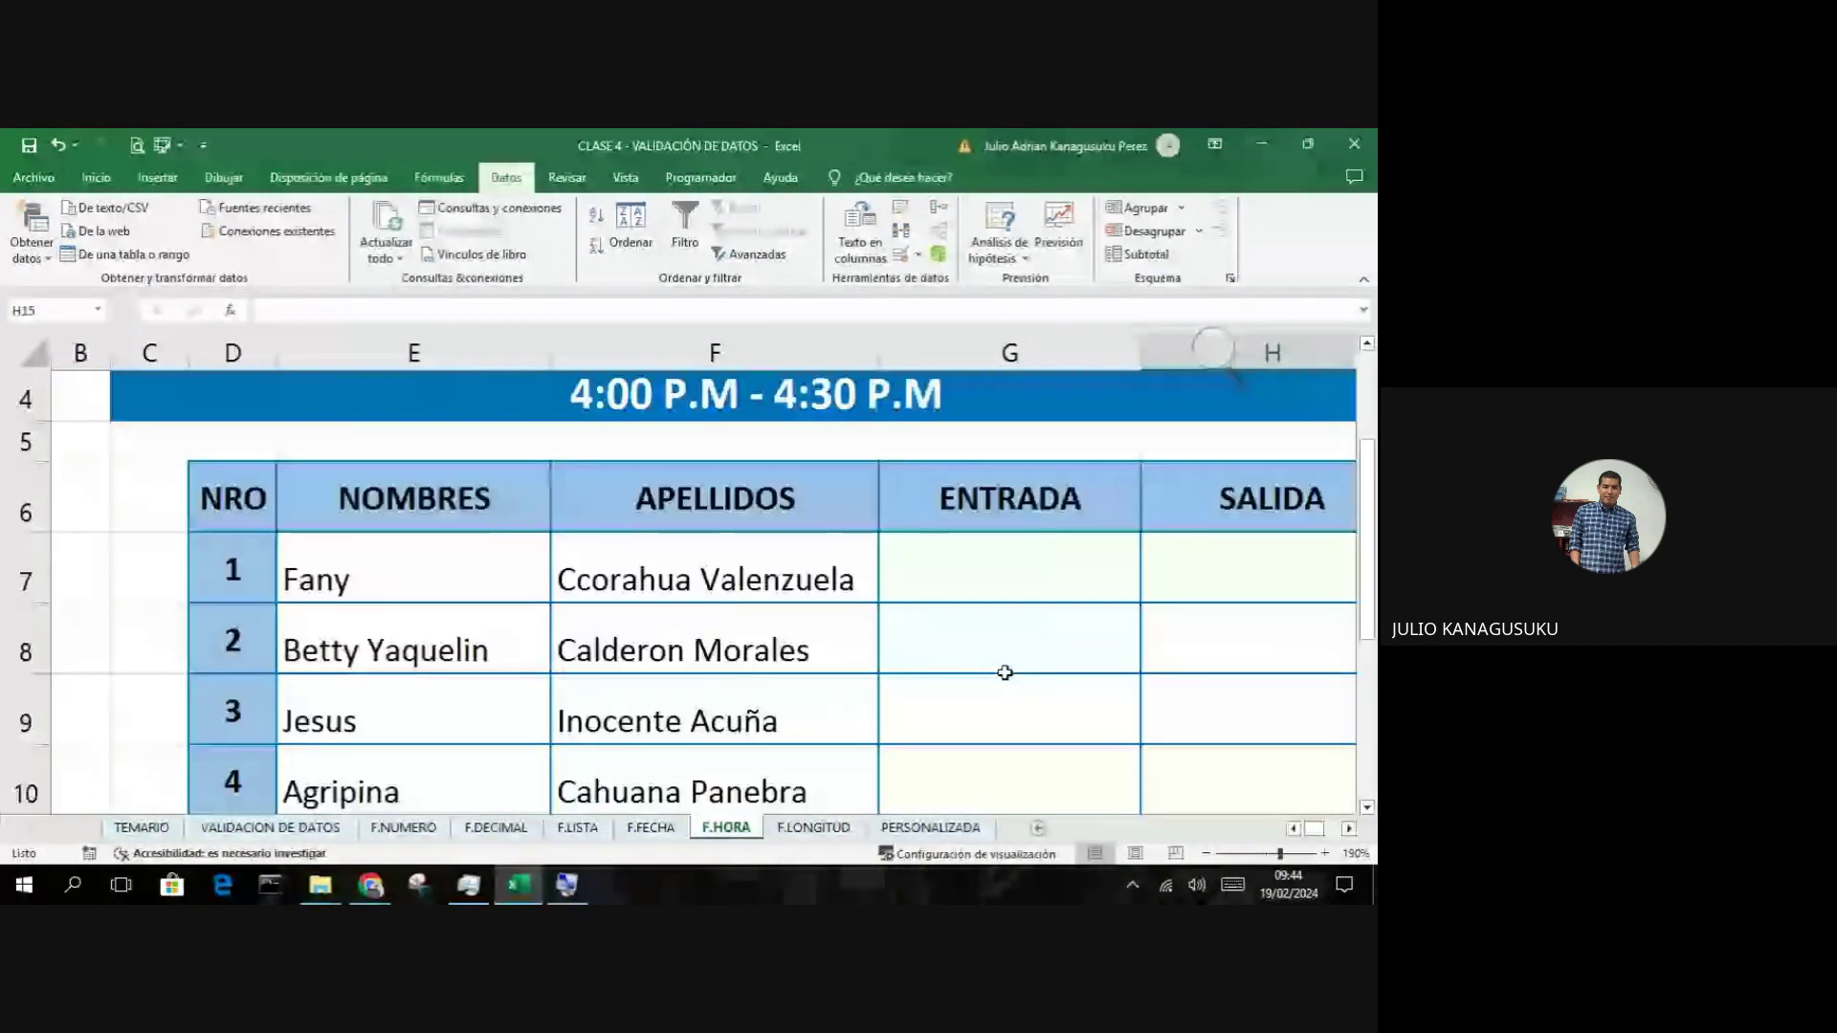
scroll(1004, 673, up, 1)
scroll(1100, 681, down, 2)
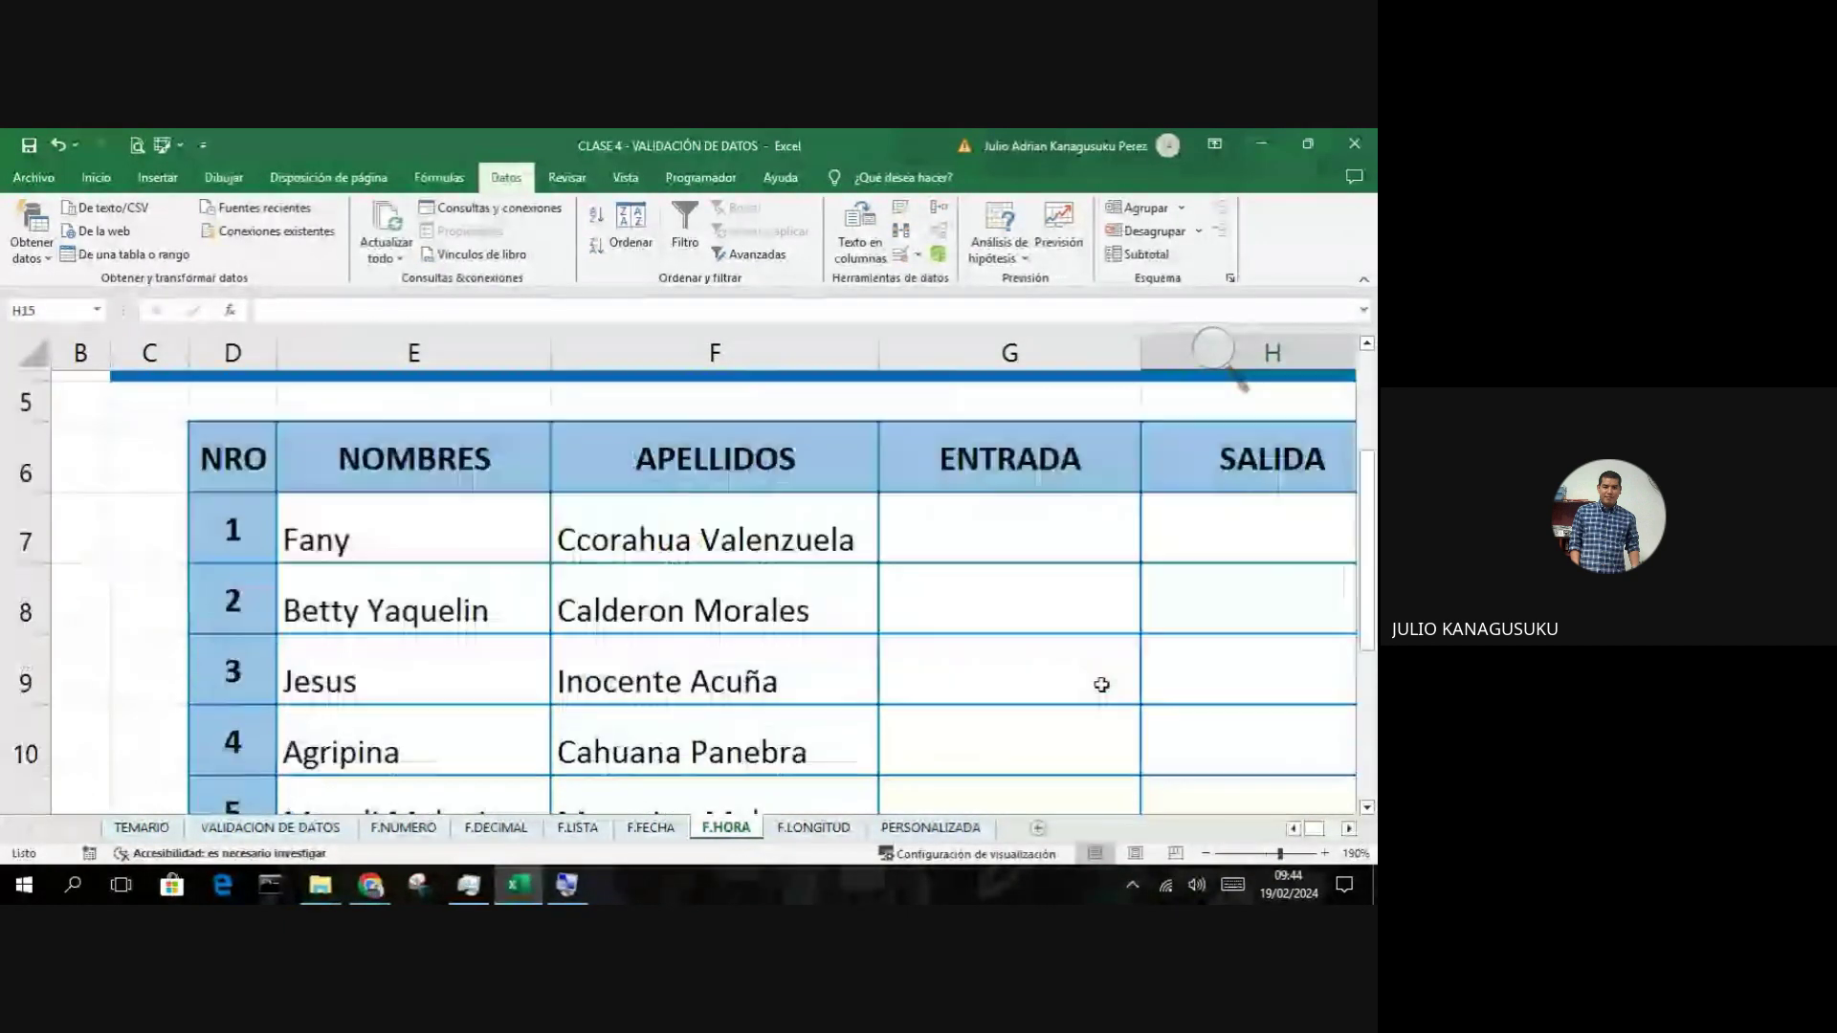
scroll(623, 466, up, 1)
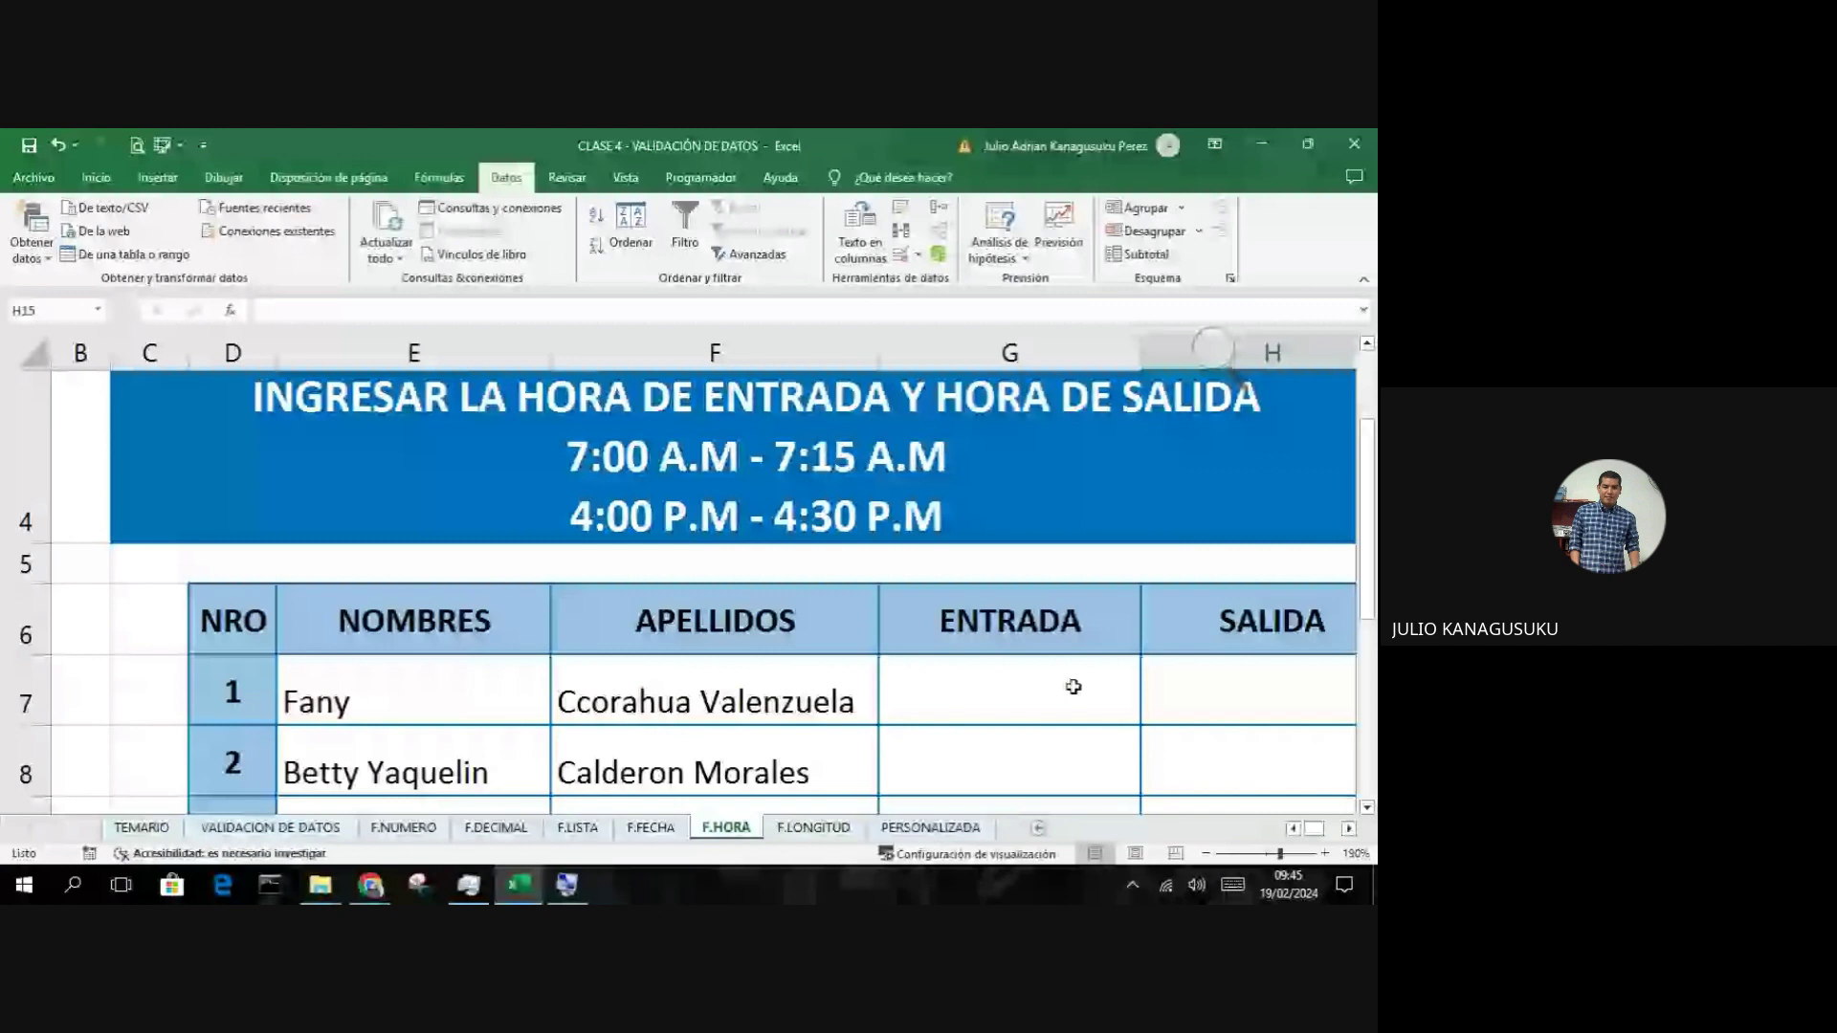
scroll(1072, 687, down, 1)
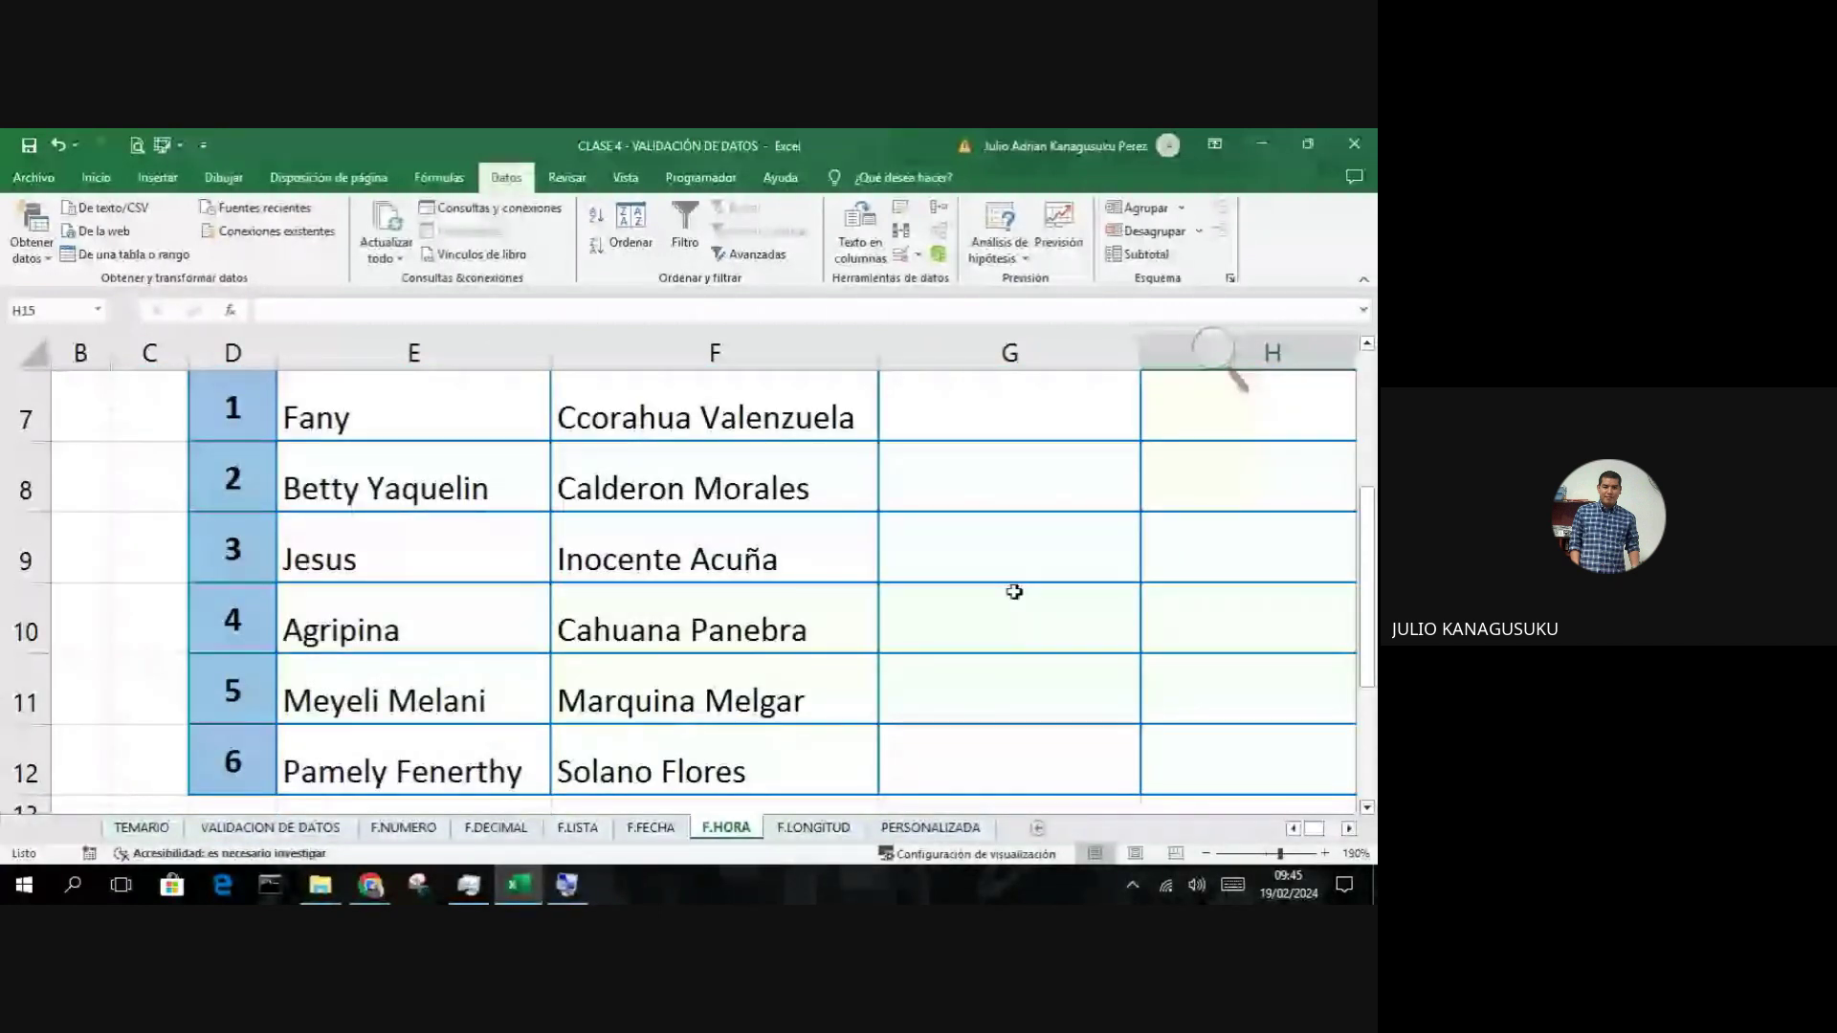
scroll(1015, 592, up, 1)
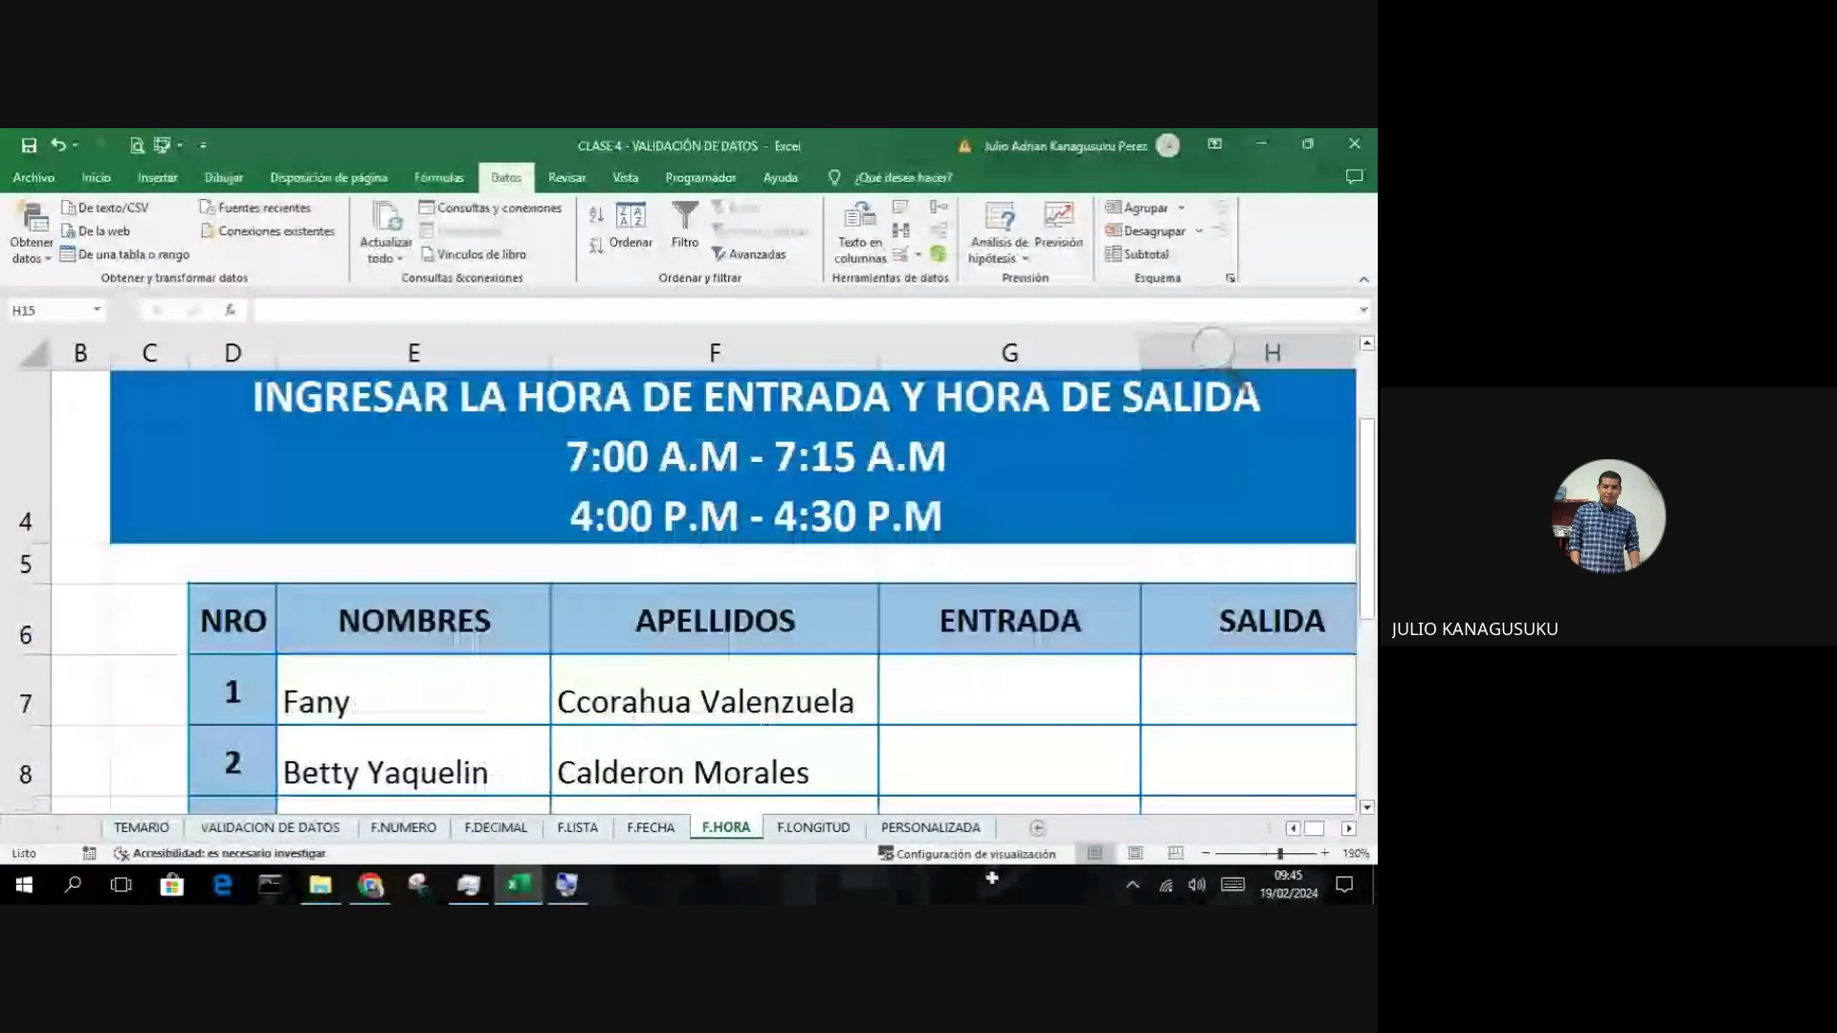
Step: Select ENTRADA cells G7:G13 and set Data Validation to allow only Time values
drag(1010, 689, 1012, 724)
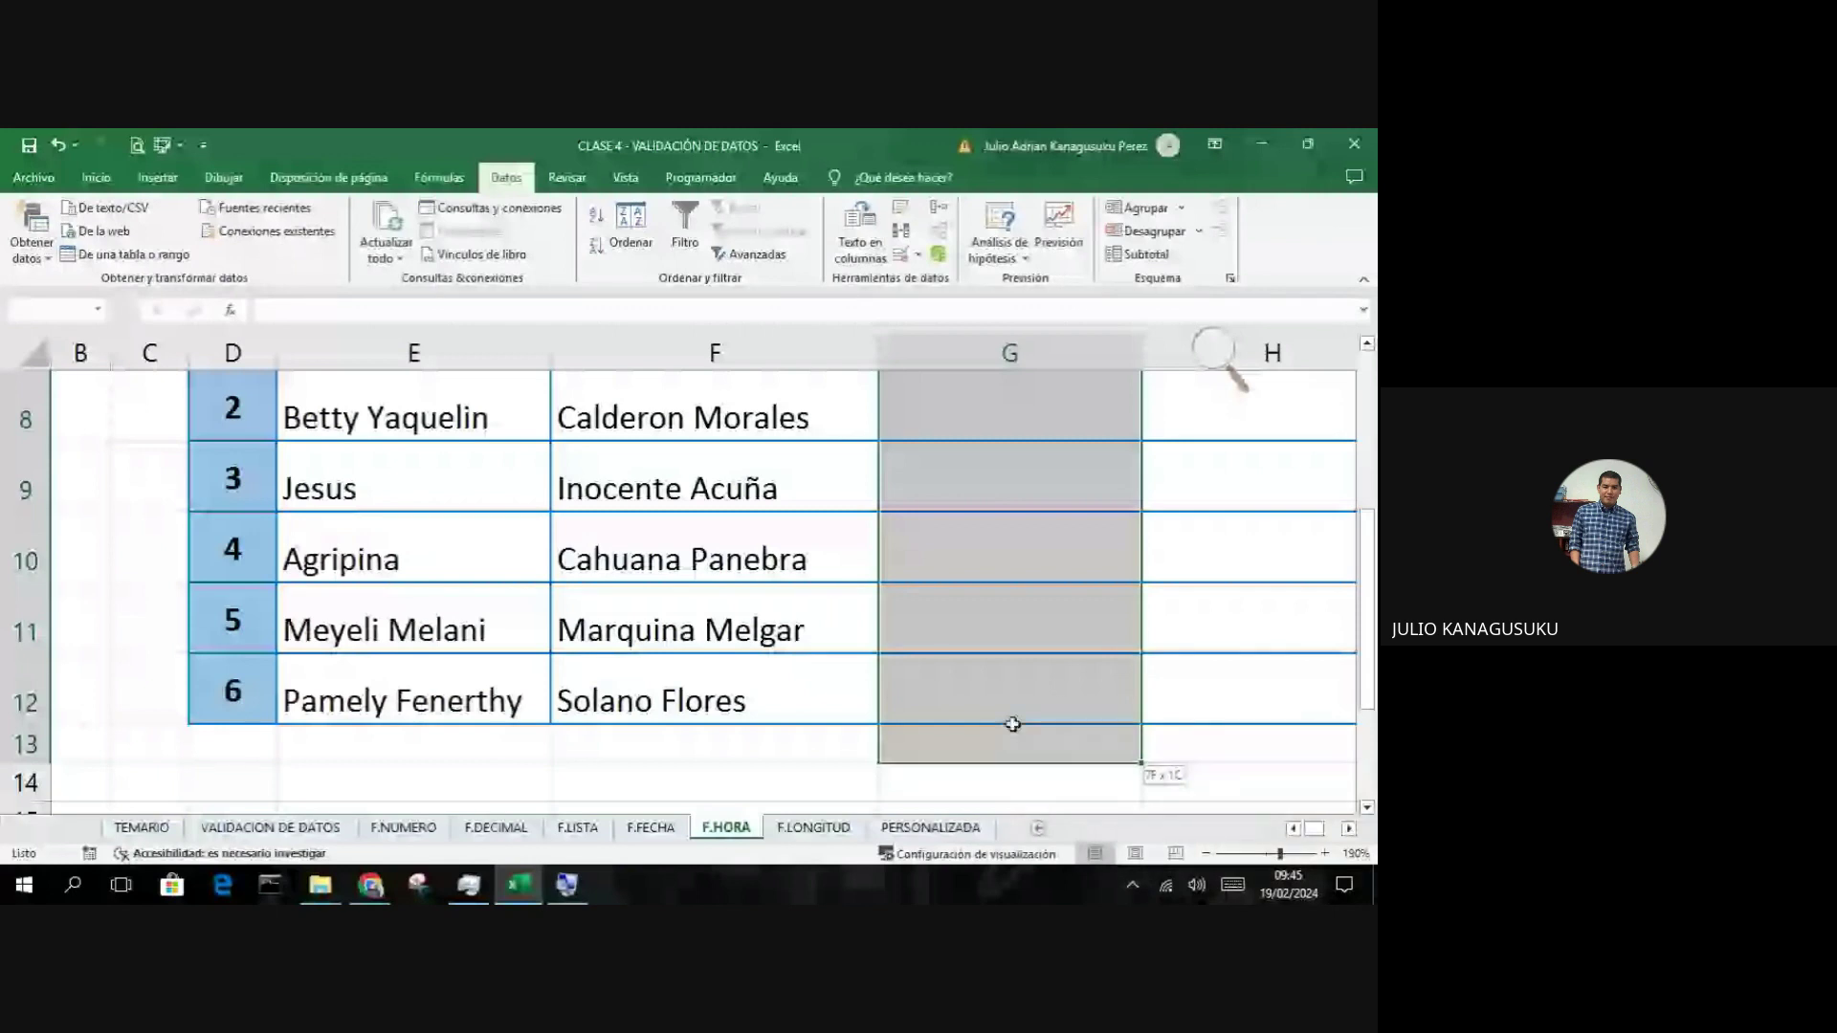
scroll(980, 562, up, 1)
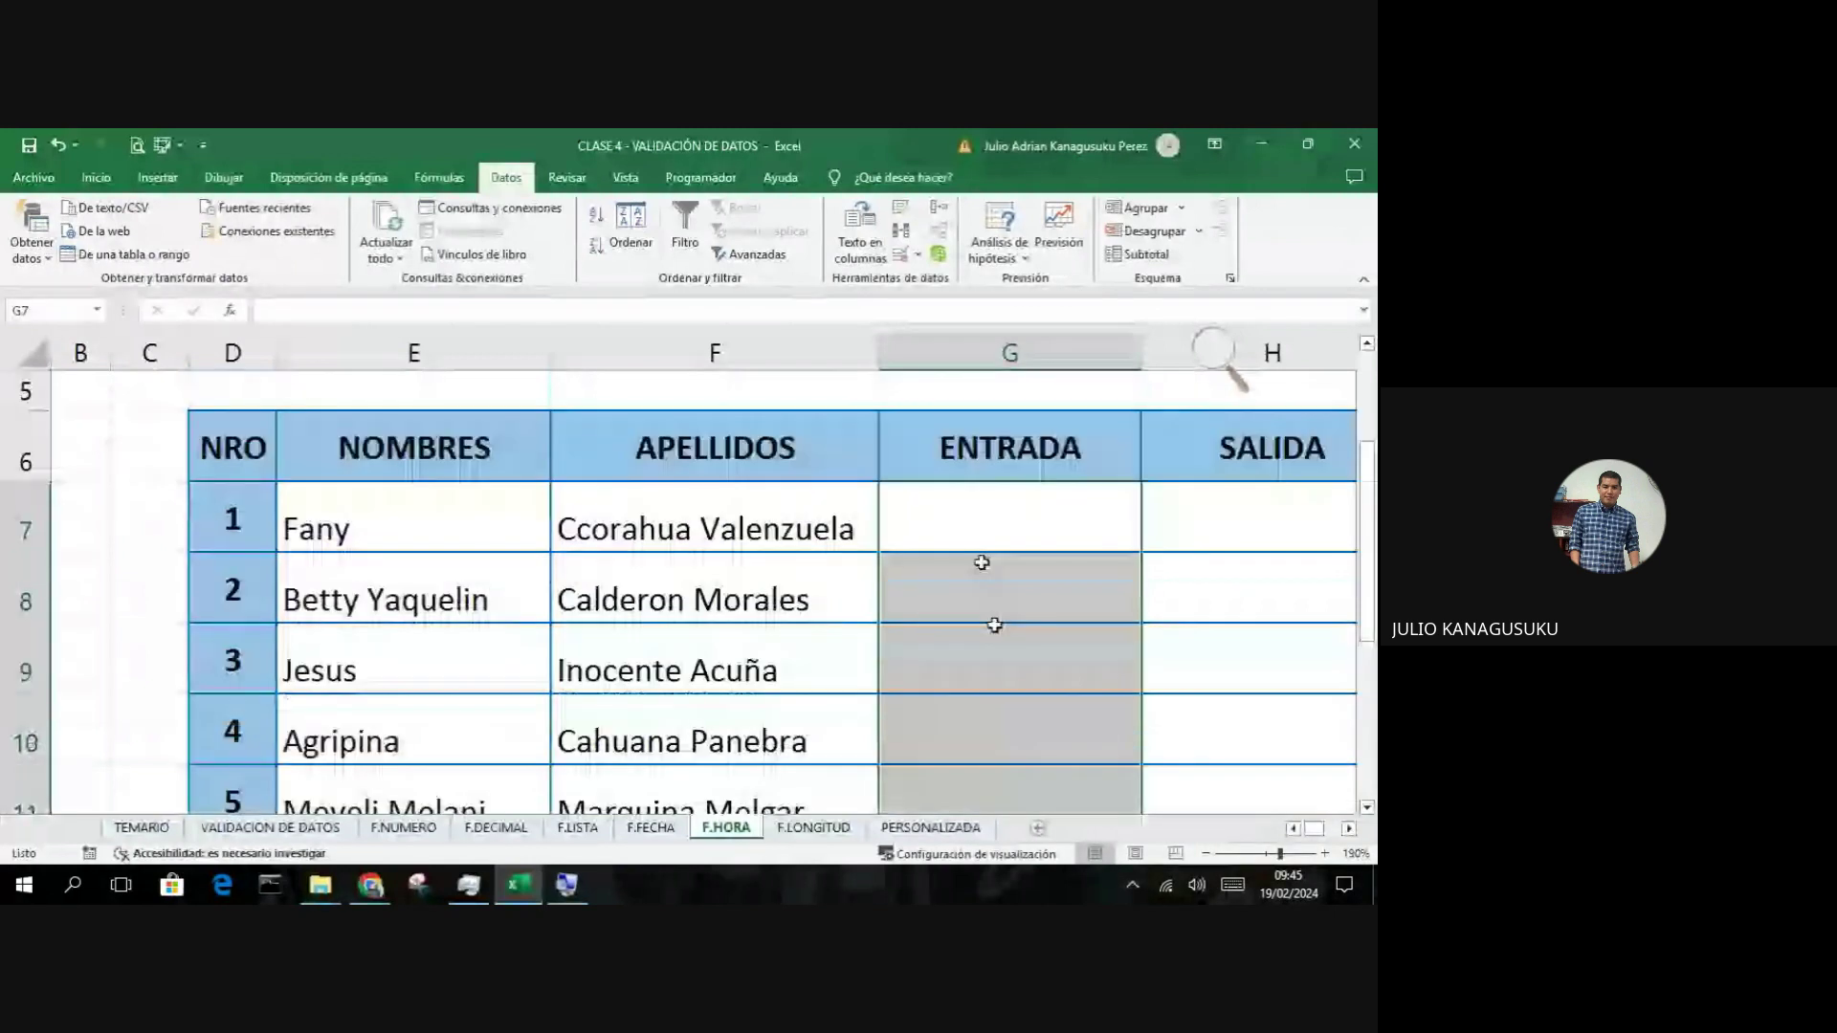
click(904, 256)
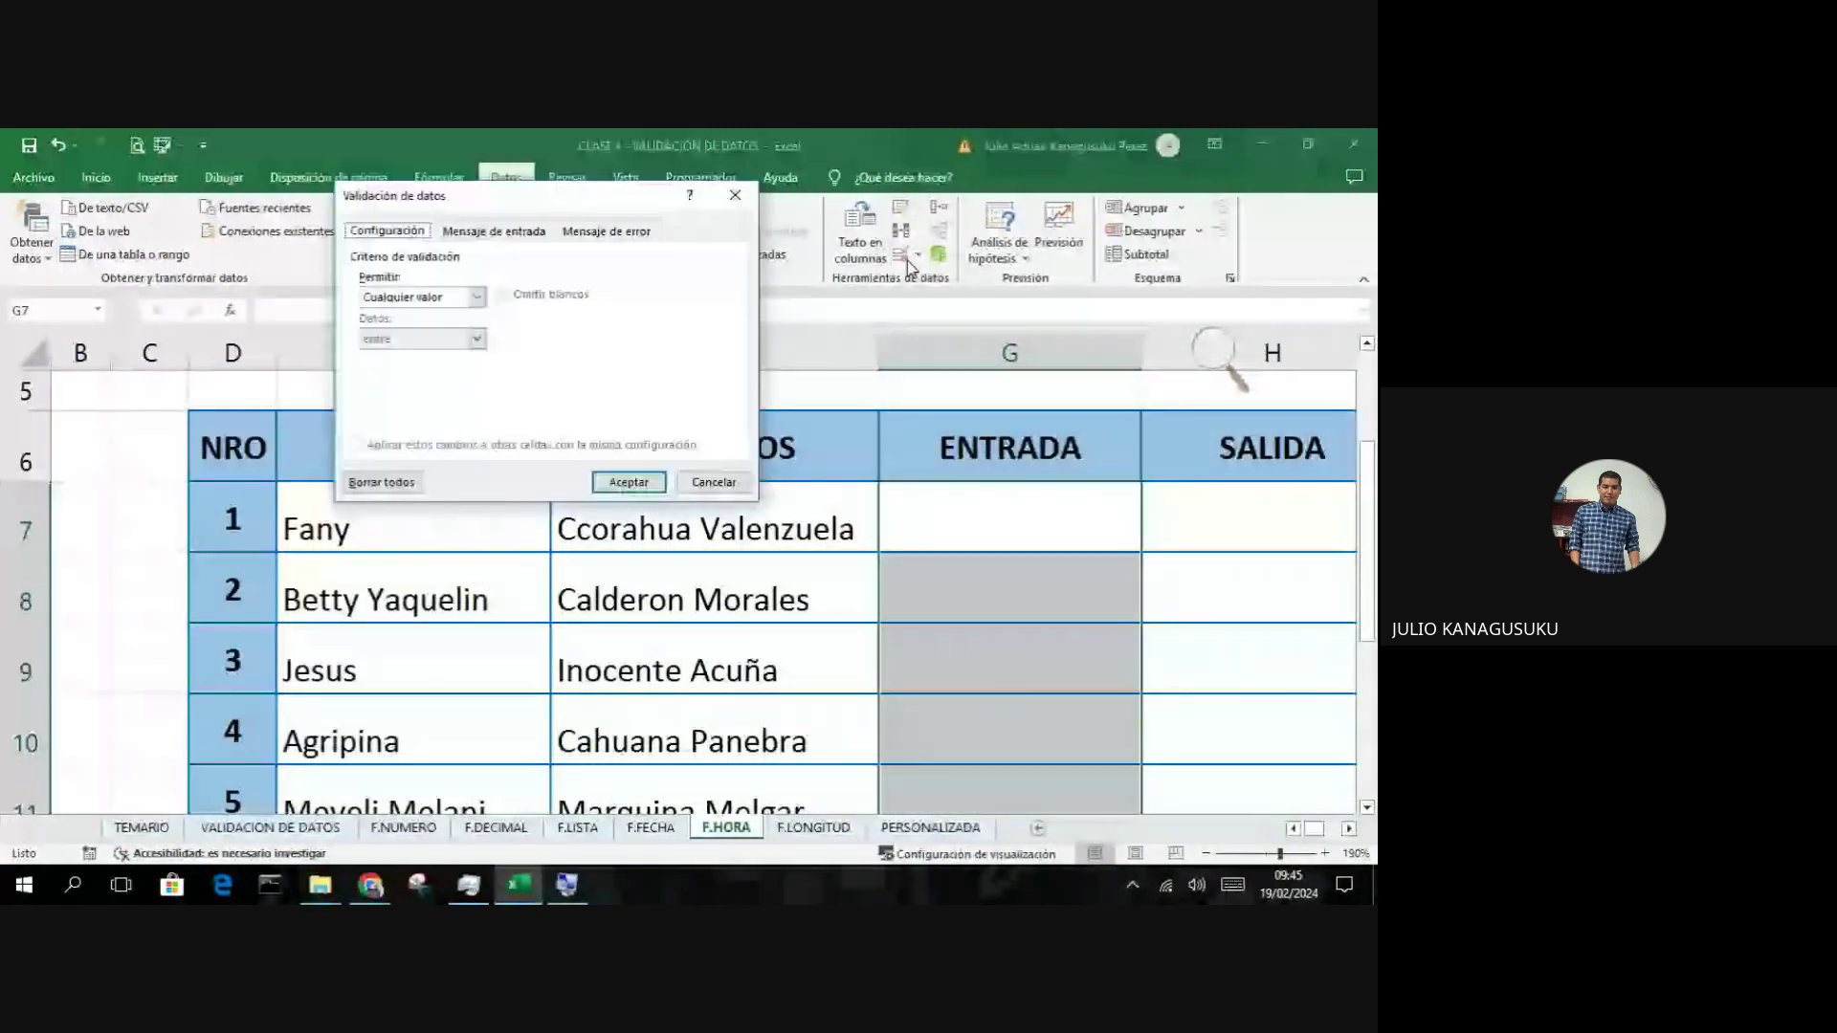
click(1207, 358)
click(1206, 360)
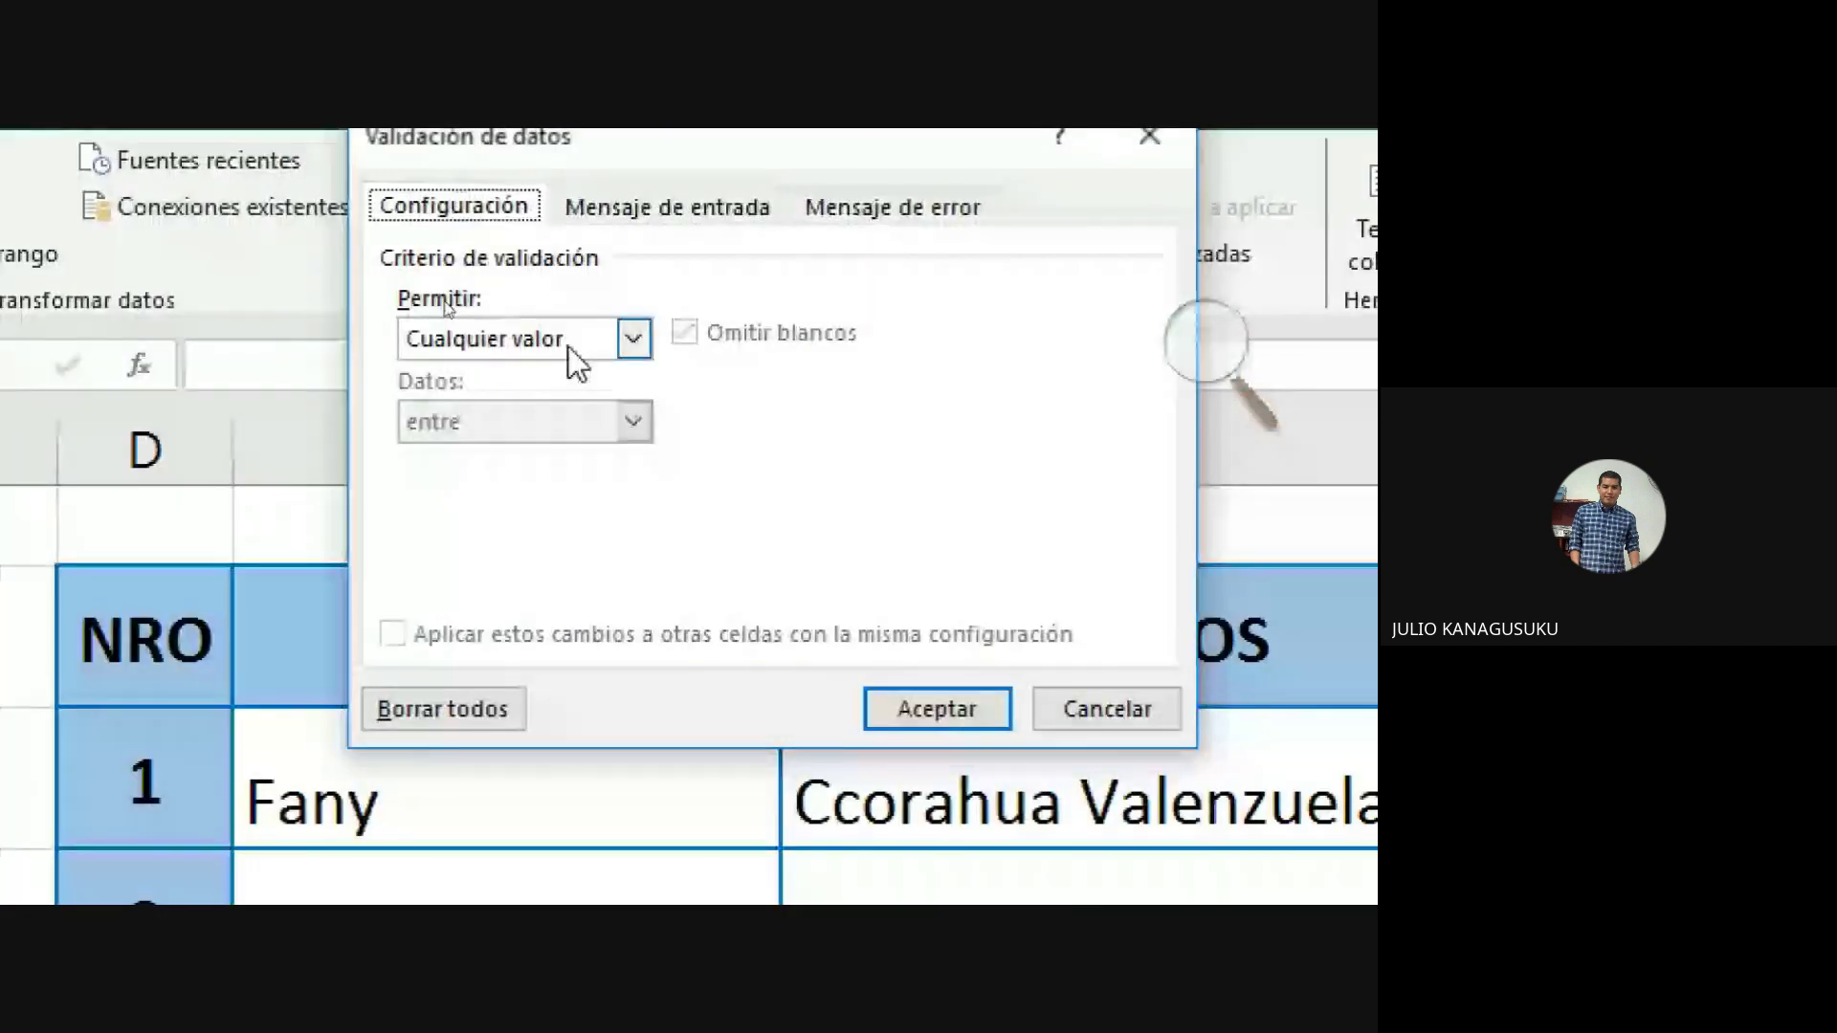
click(569, 346)
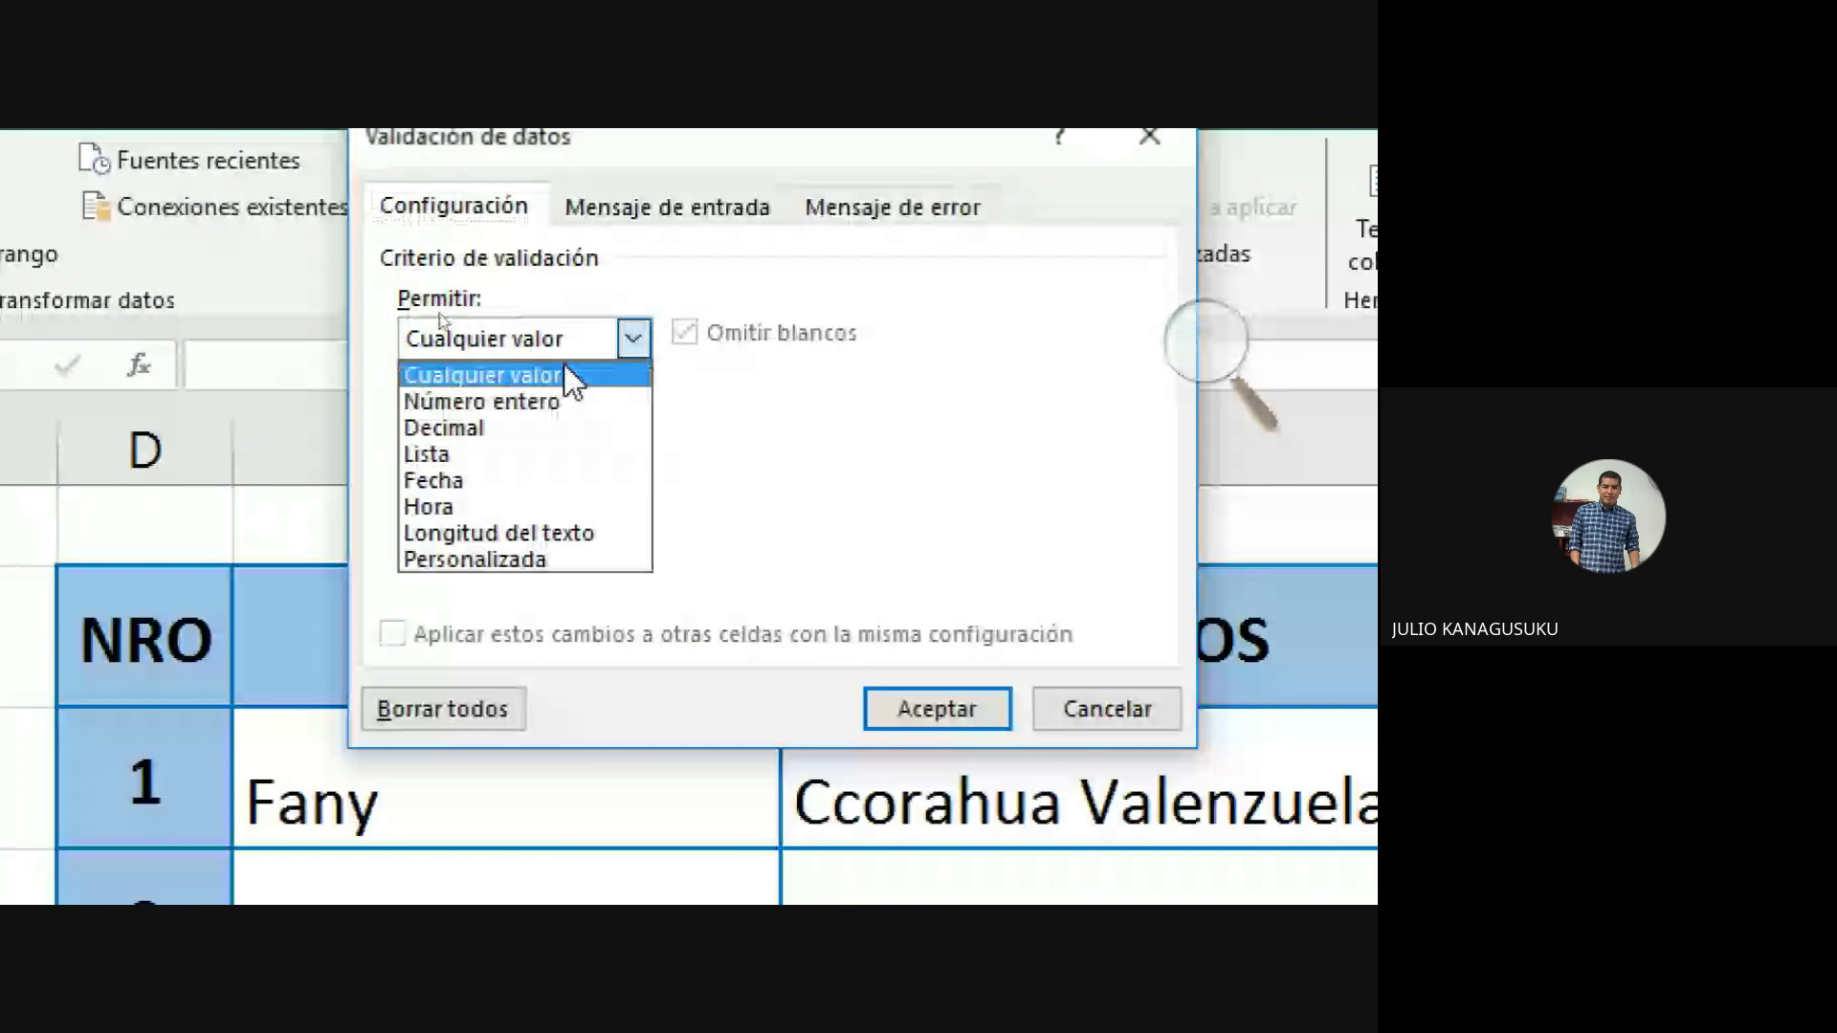
click(485, 505)
Step: Set the allowed time range from 7:00 to 7:15 and apply the rule
click(491, 495)
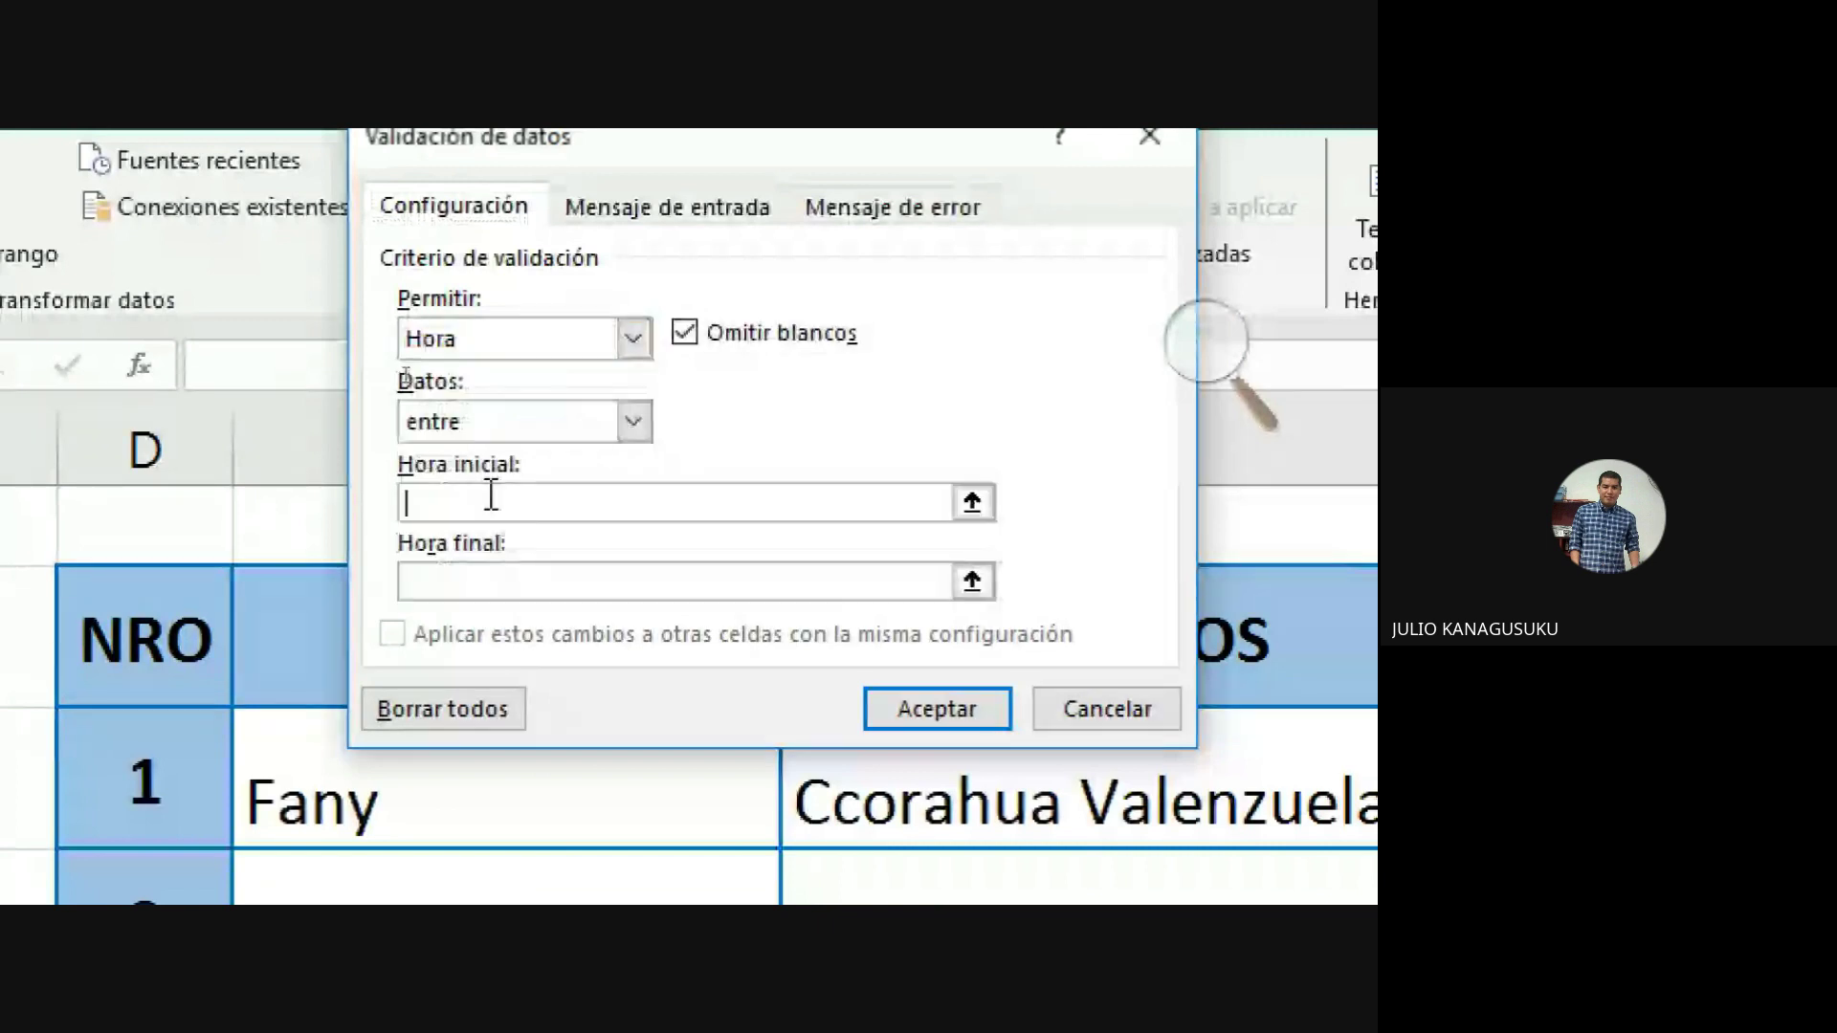
text(7)
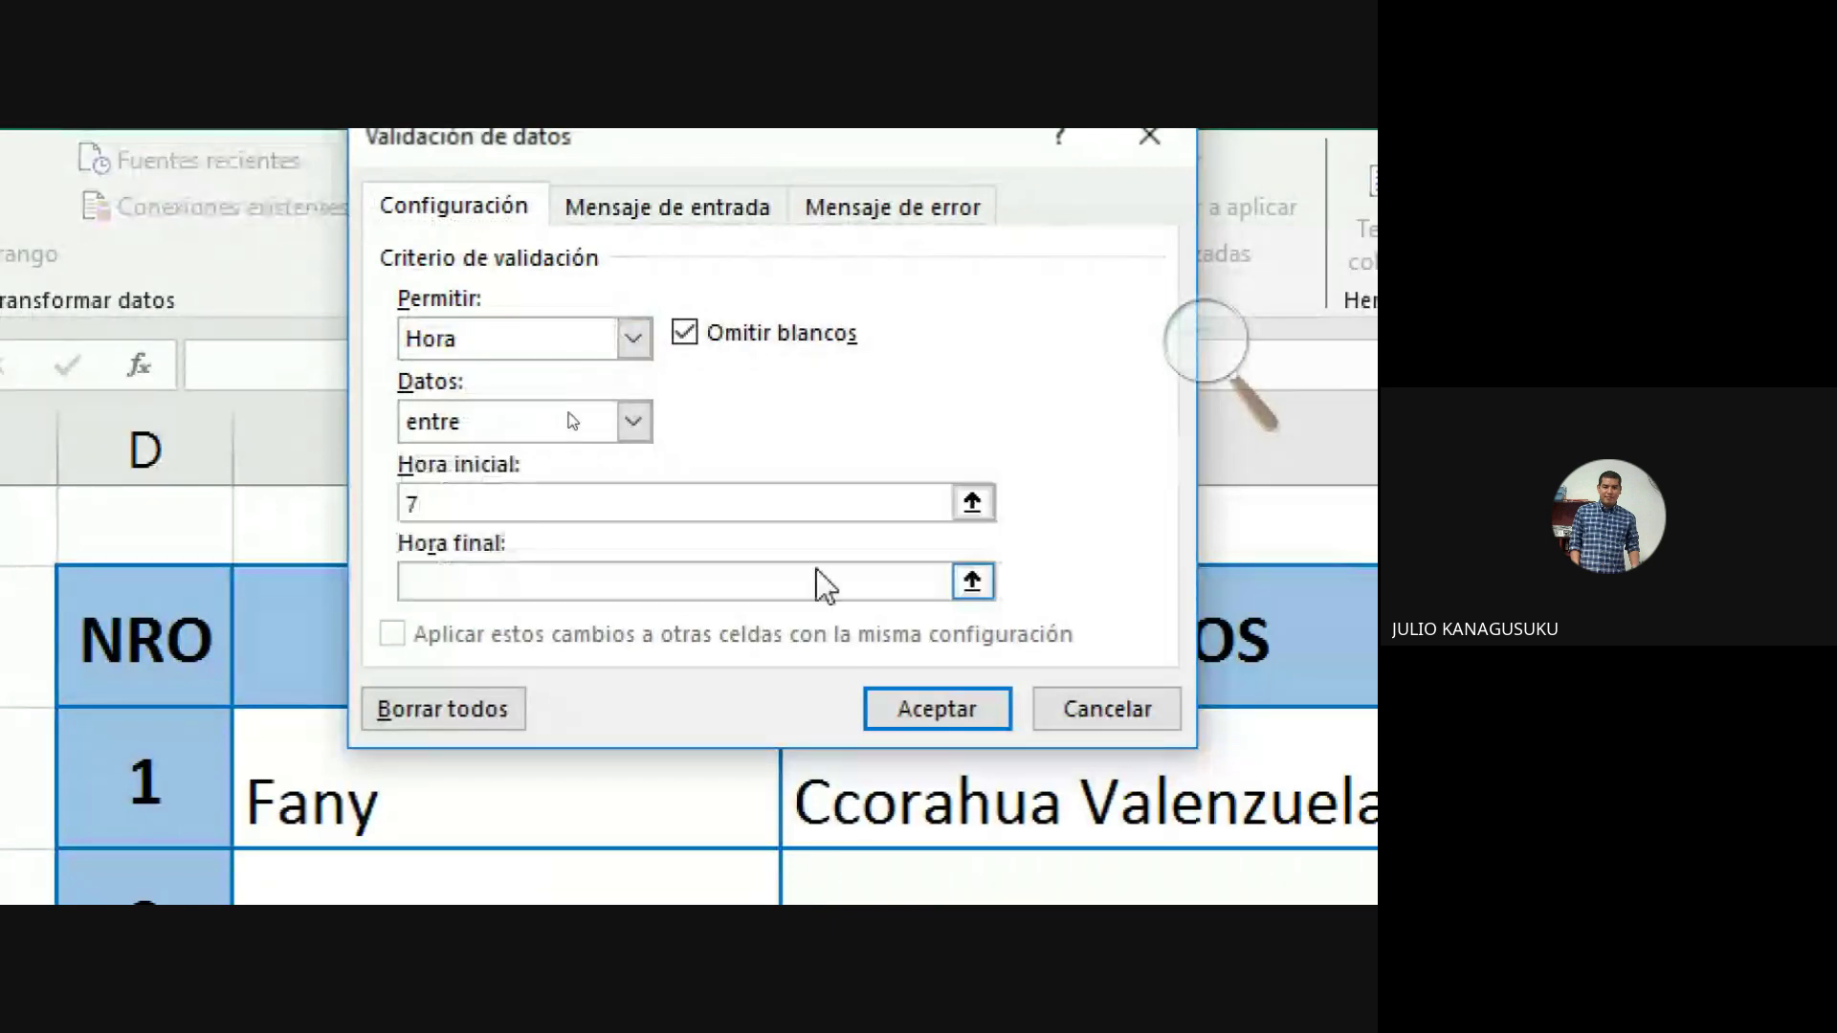
text(:00)
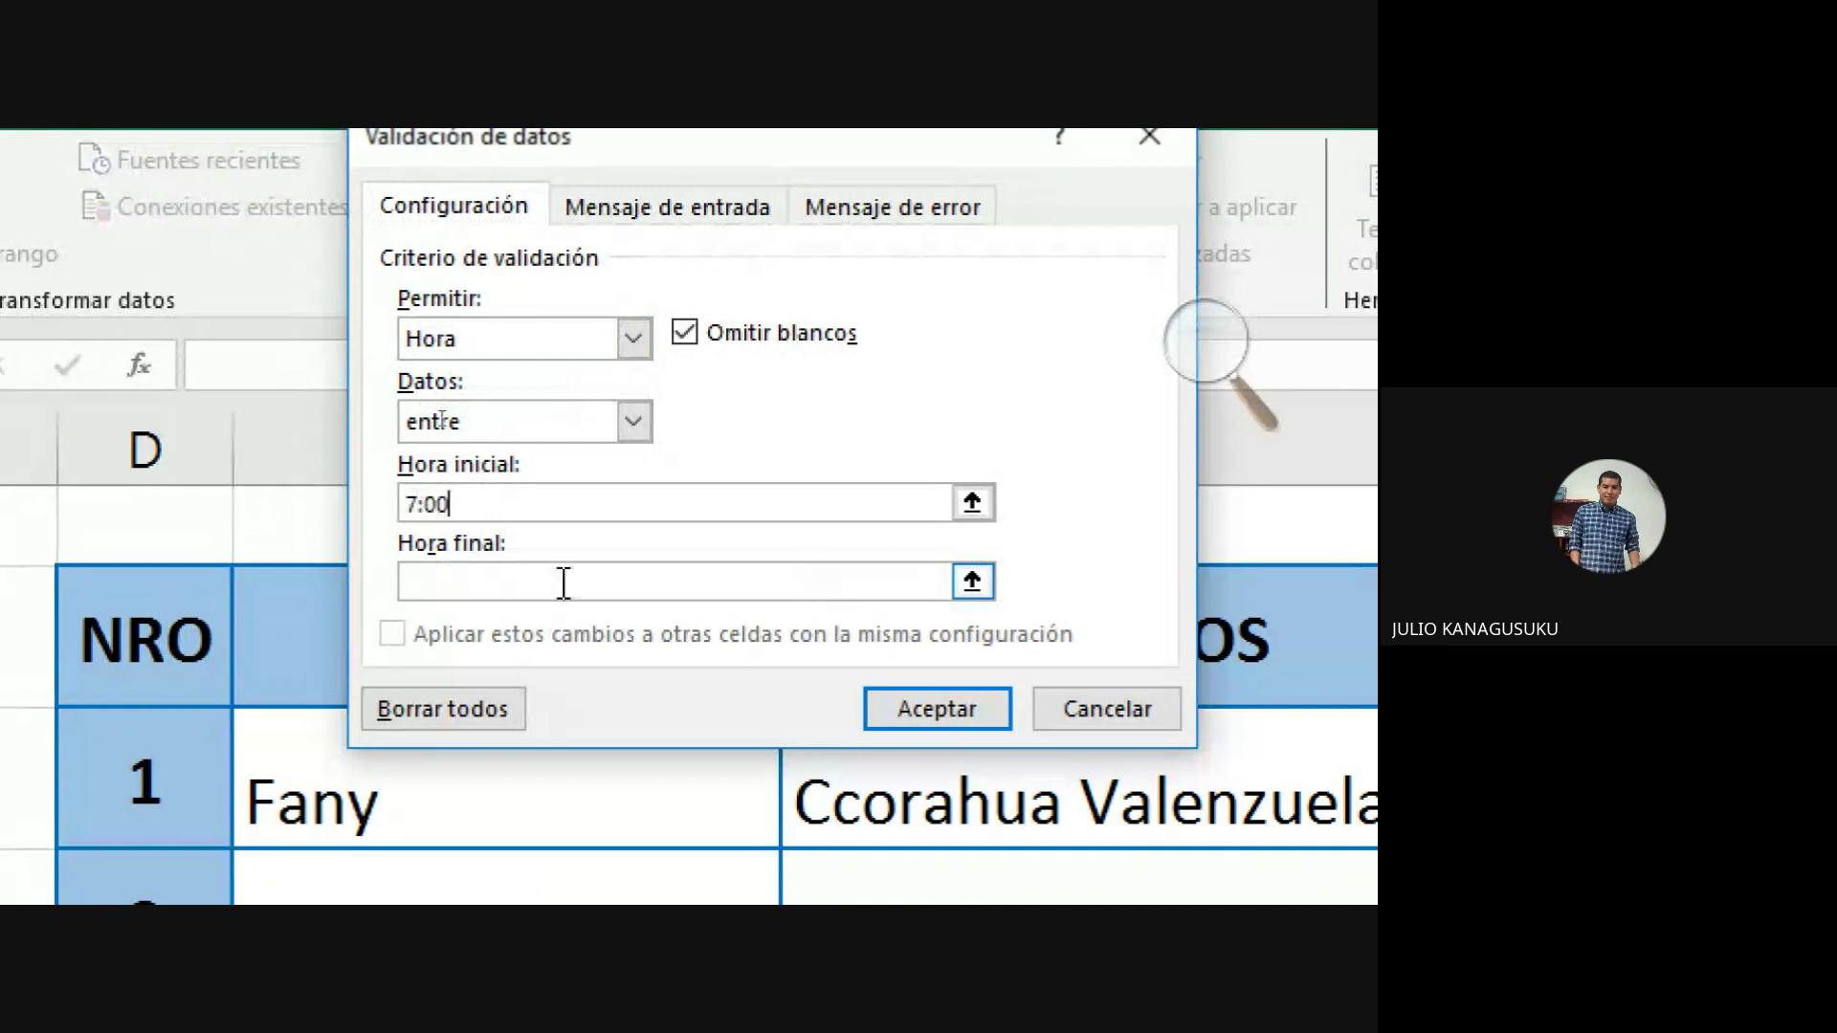
click(563, 581)
text(7:)
text(15)
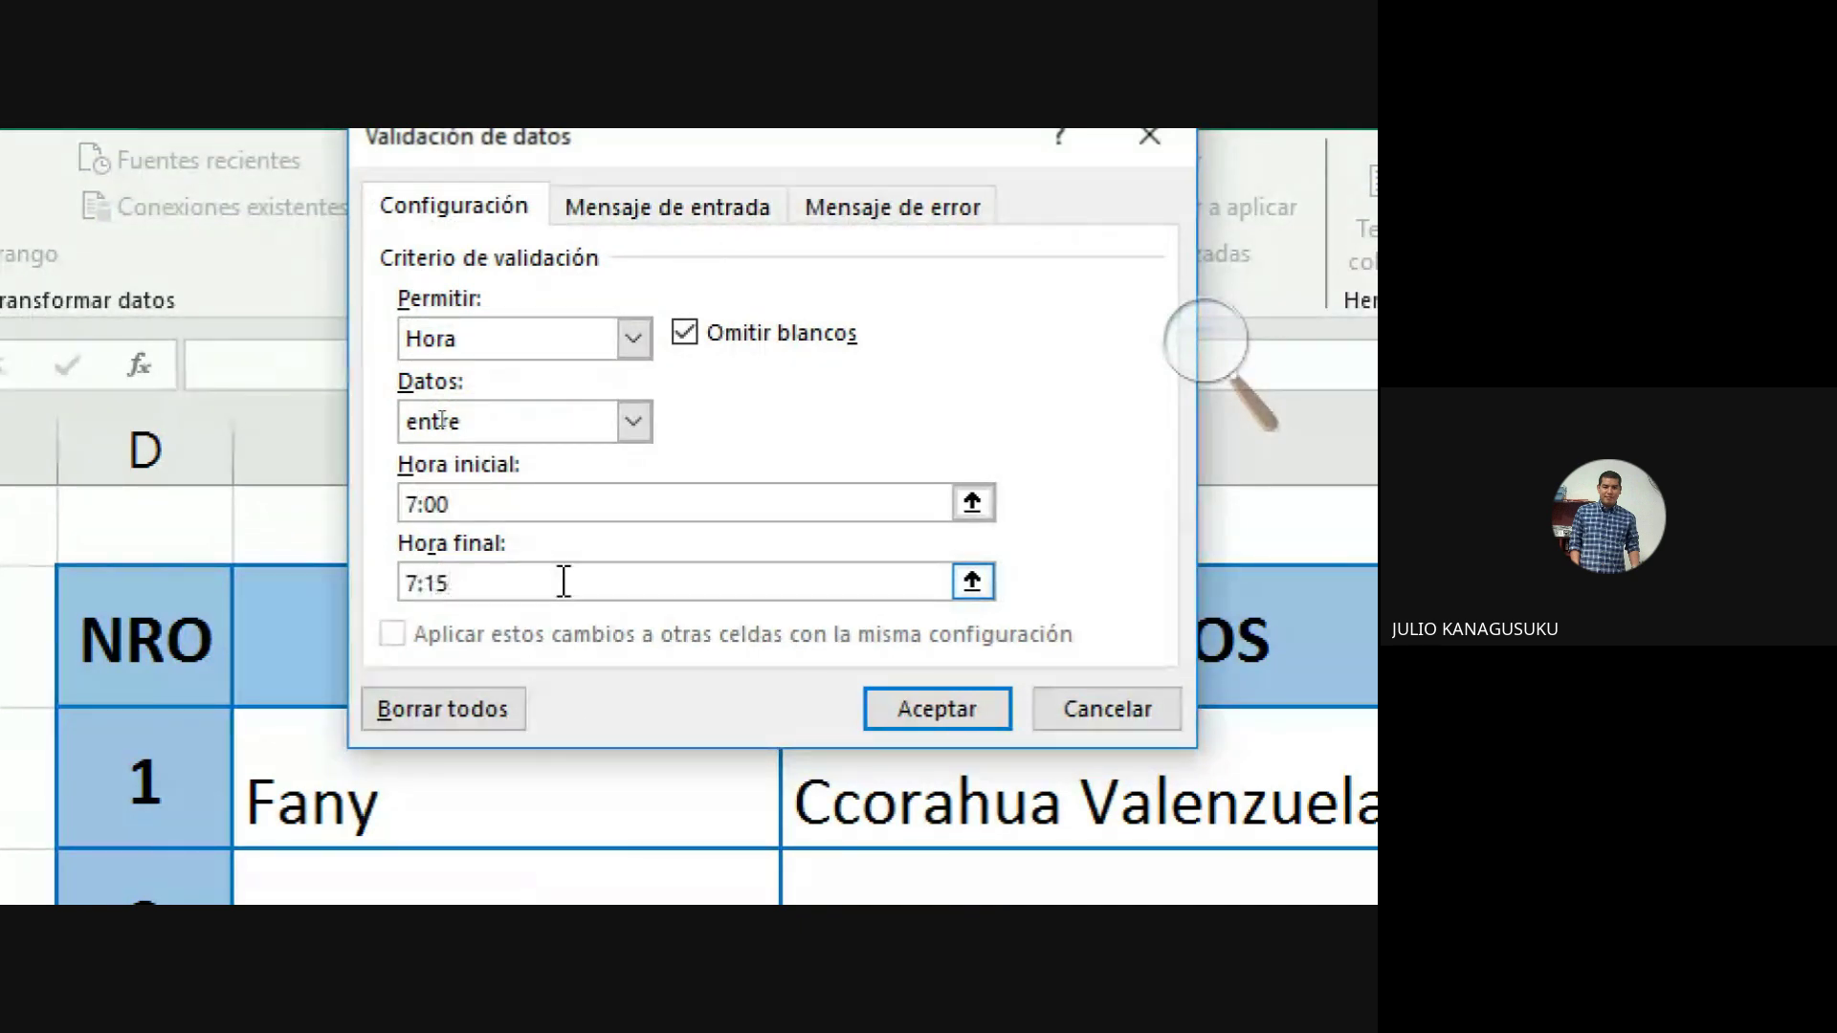
click(969, 723)
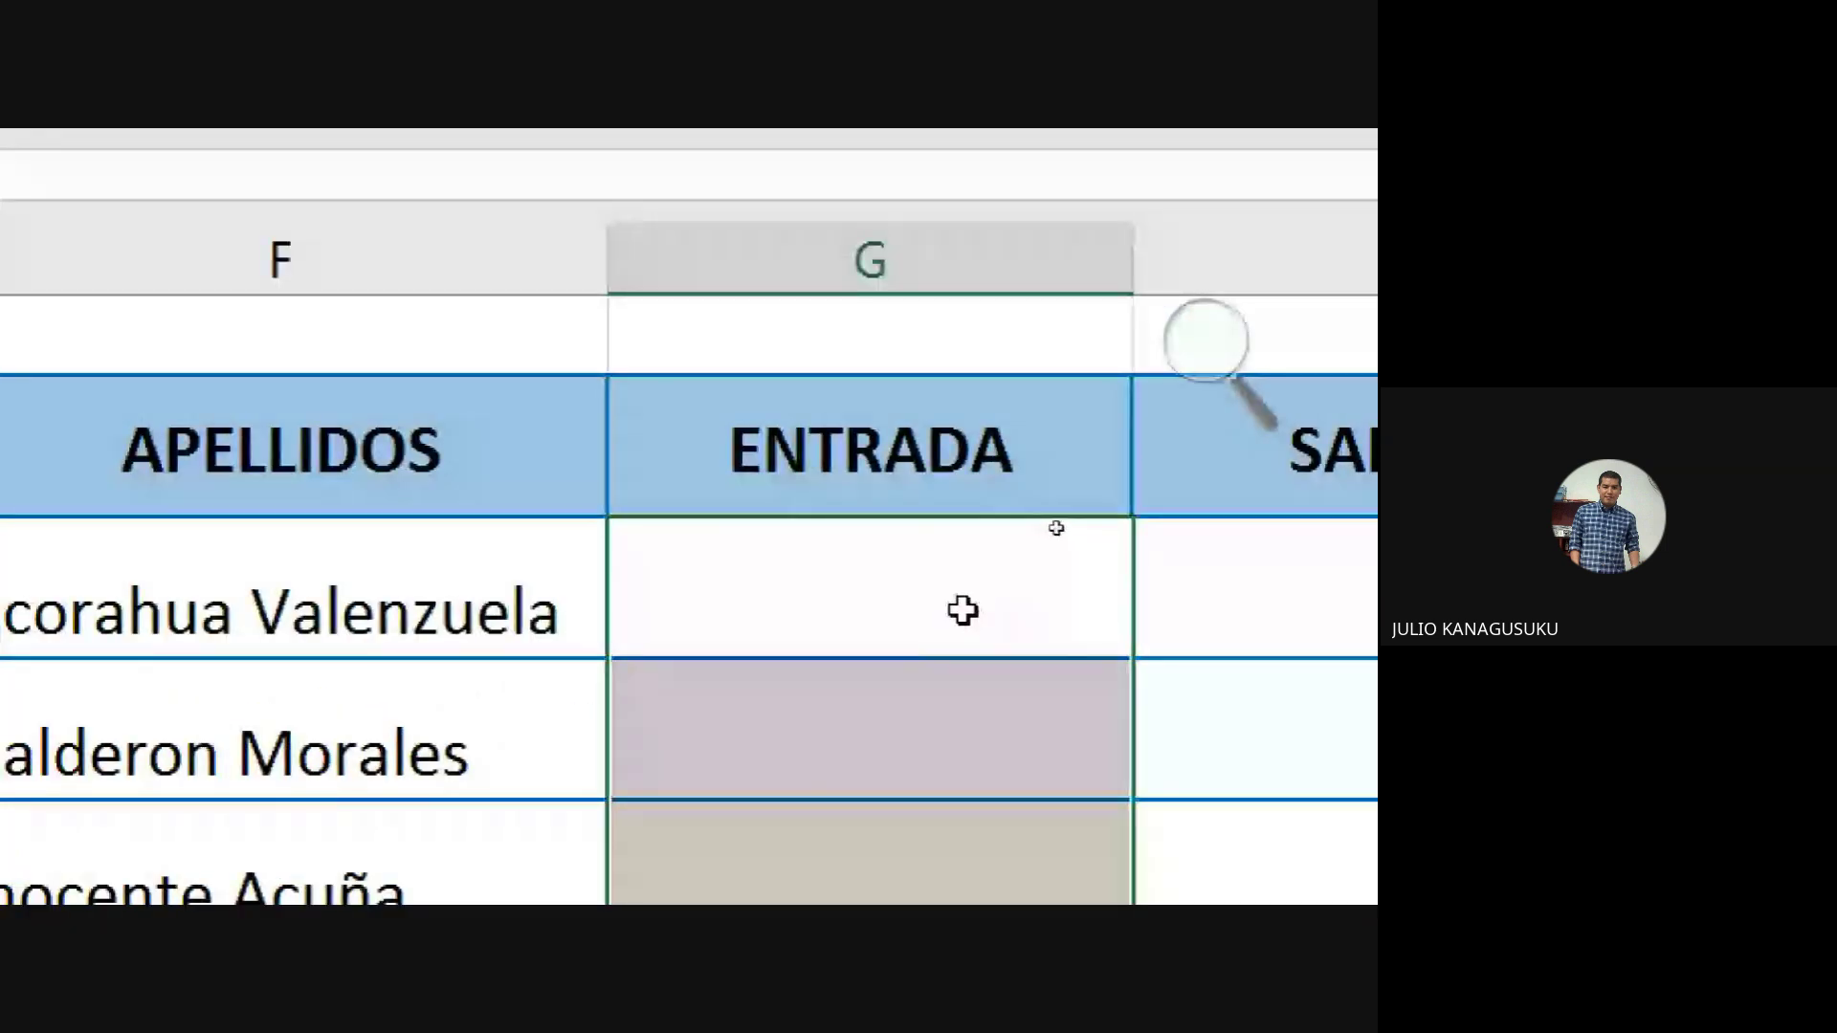
click(964, 606)
click(1206, 340)
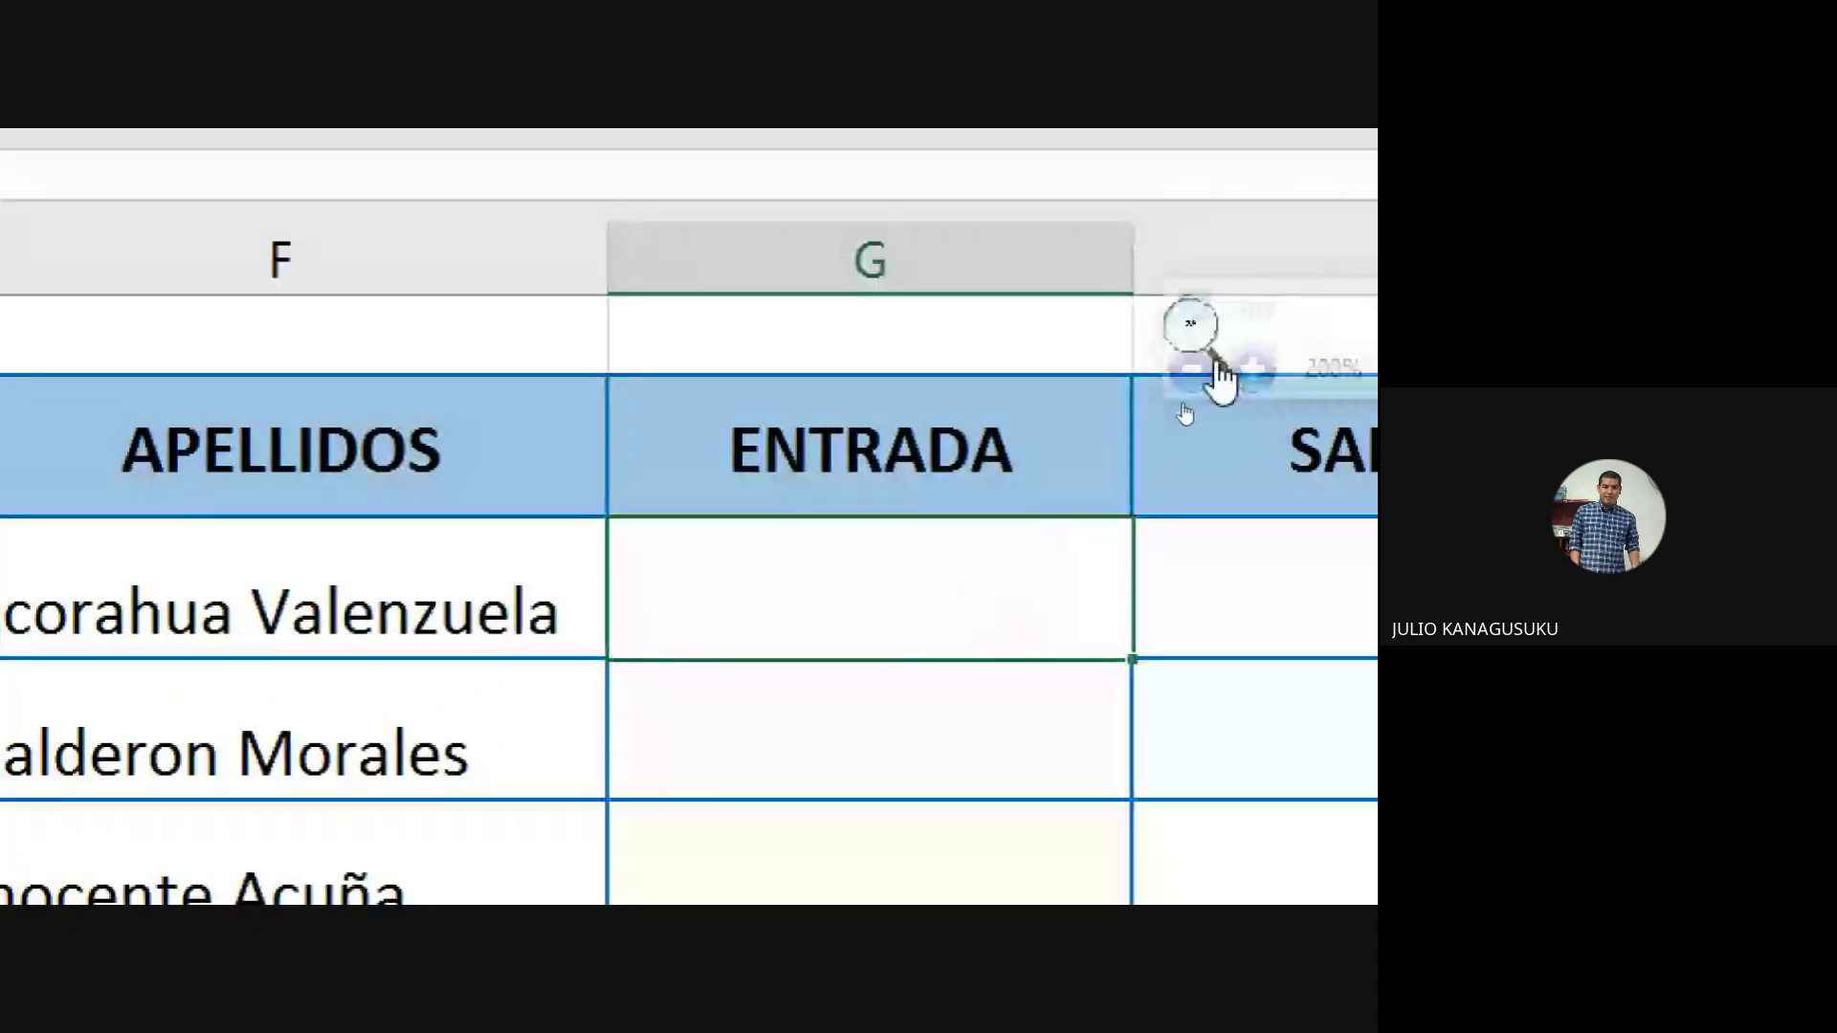
click(1189, 363)
click(1189, 363)
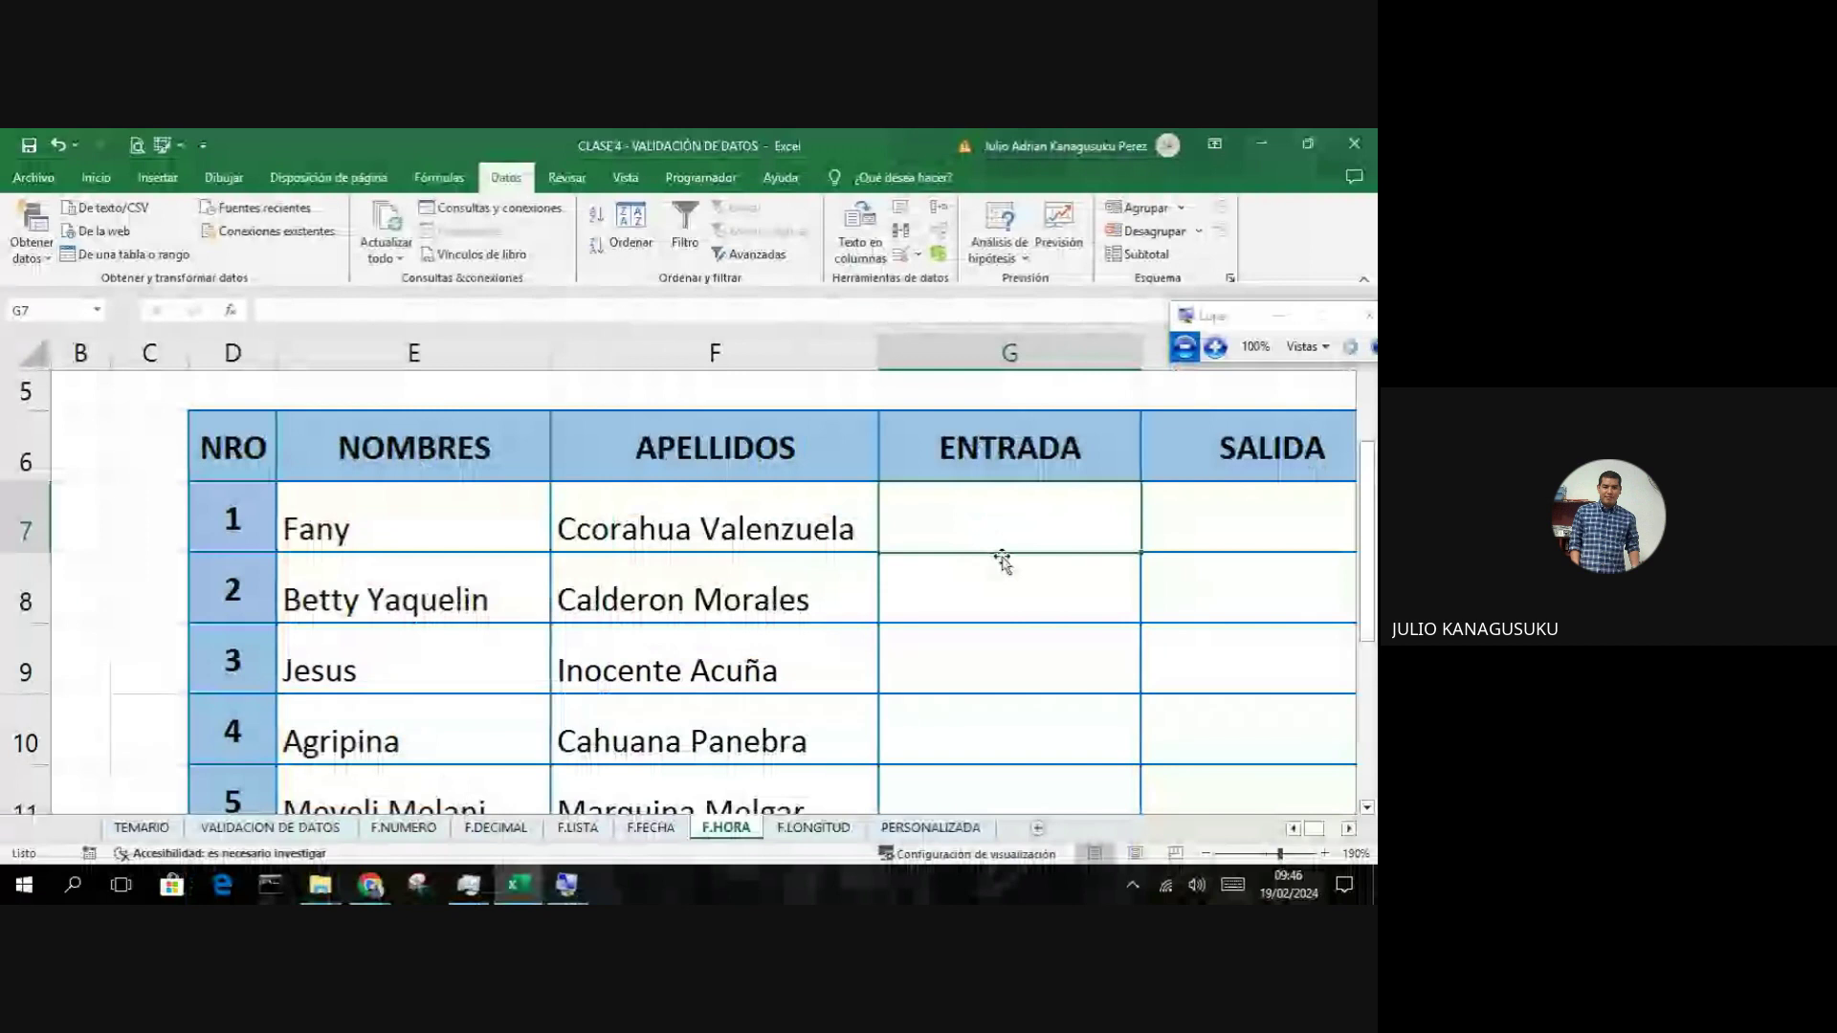
Step: Enter 7:10 and 7:05 in G7 and G8, then cancel the rejected 7:20 in G9
text(7:10)
key(Return)
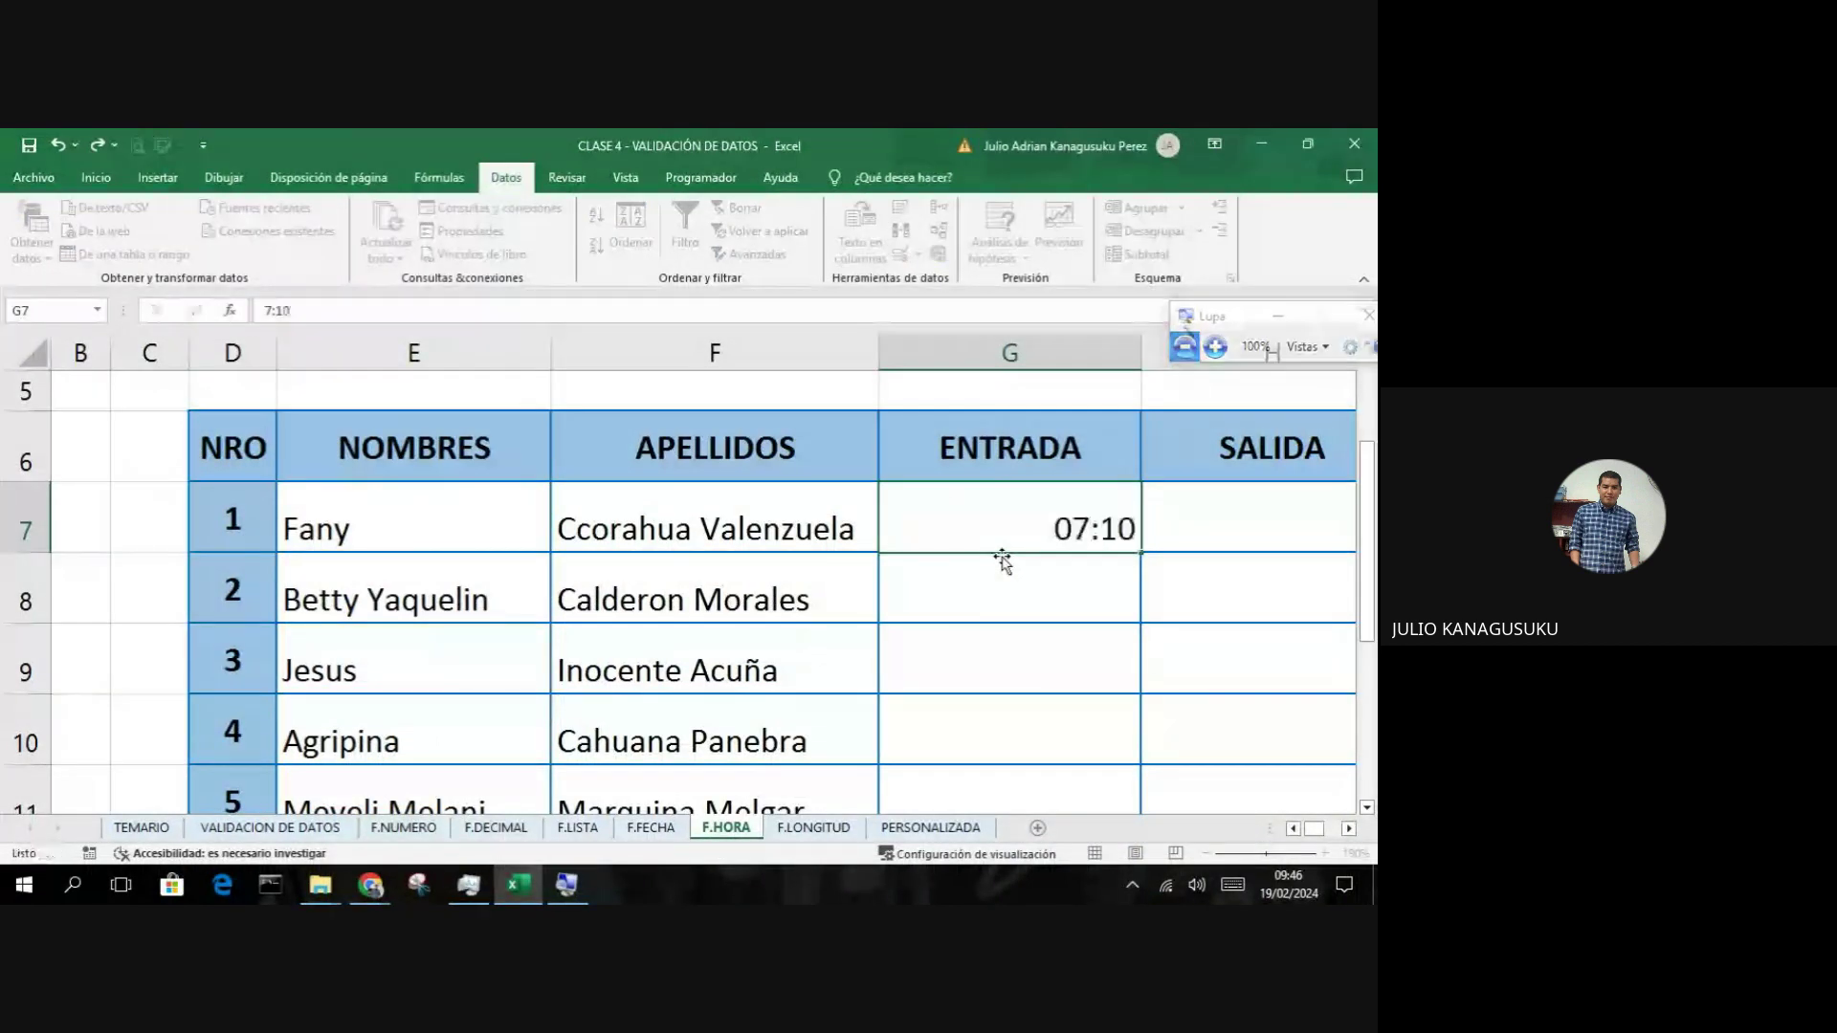
text(7)
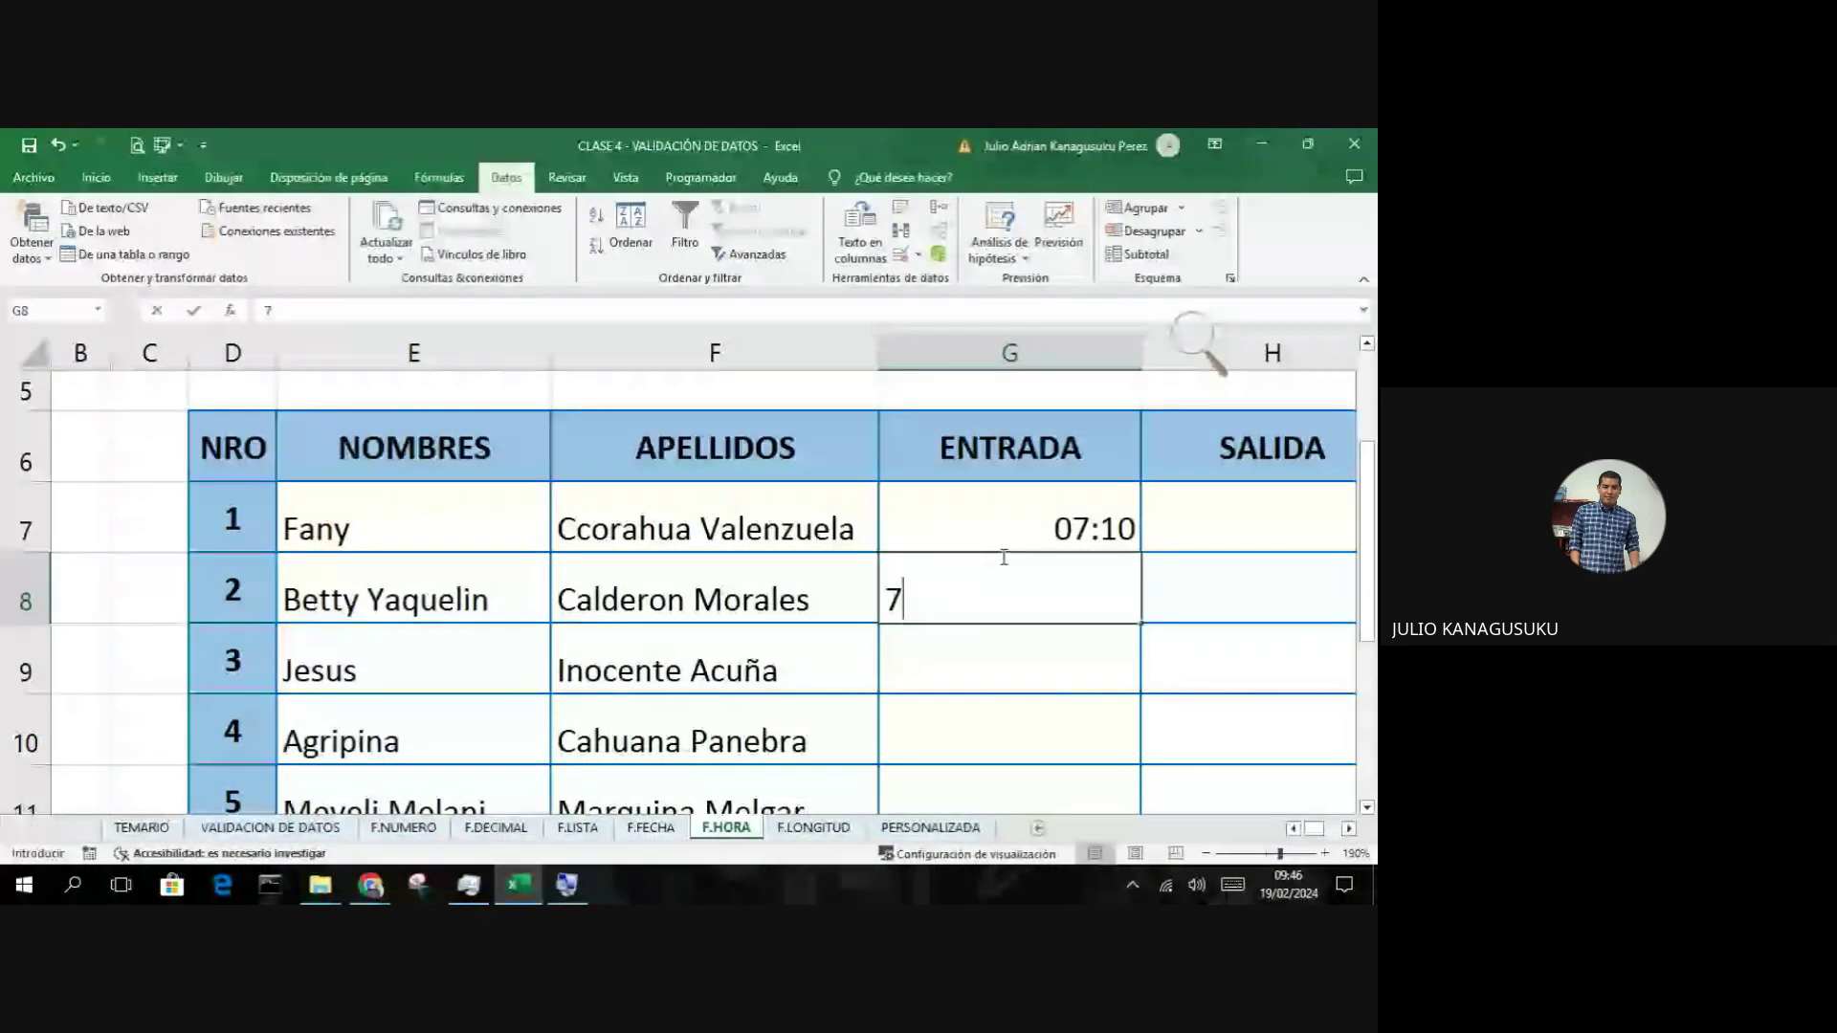
text(07:05)
key(Return)
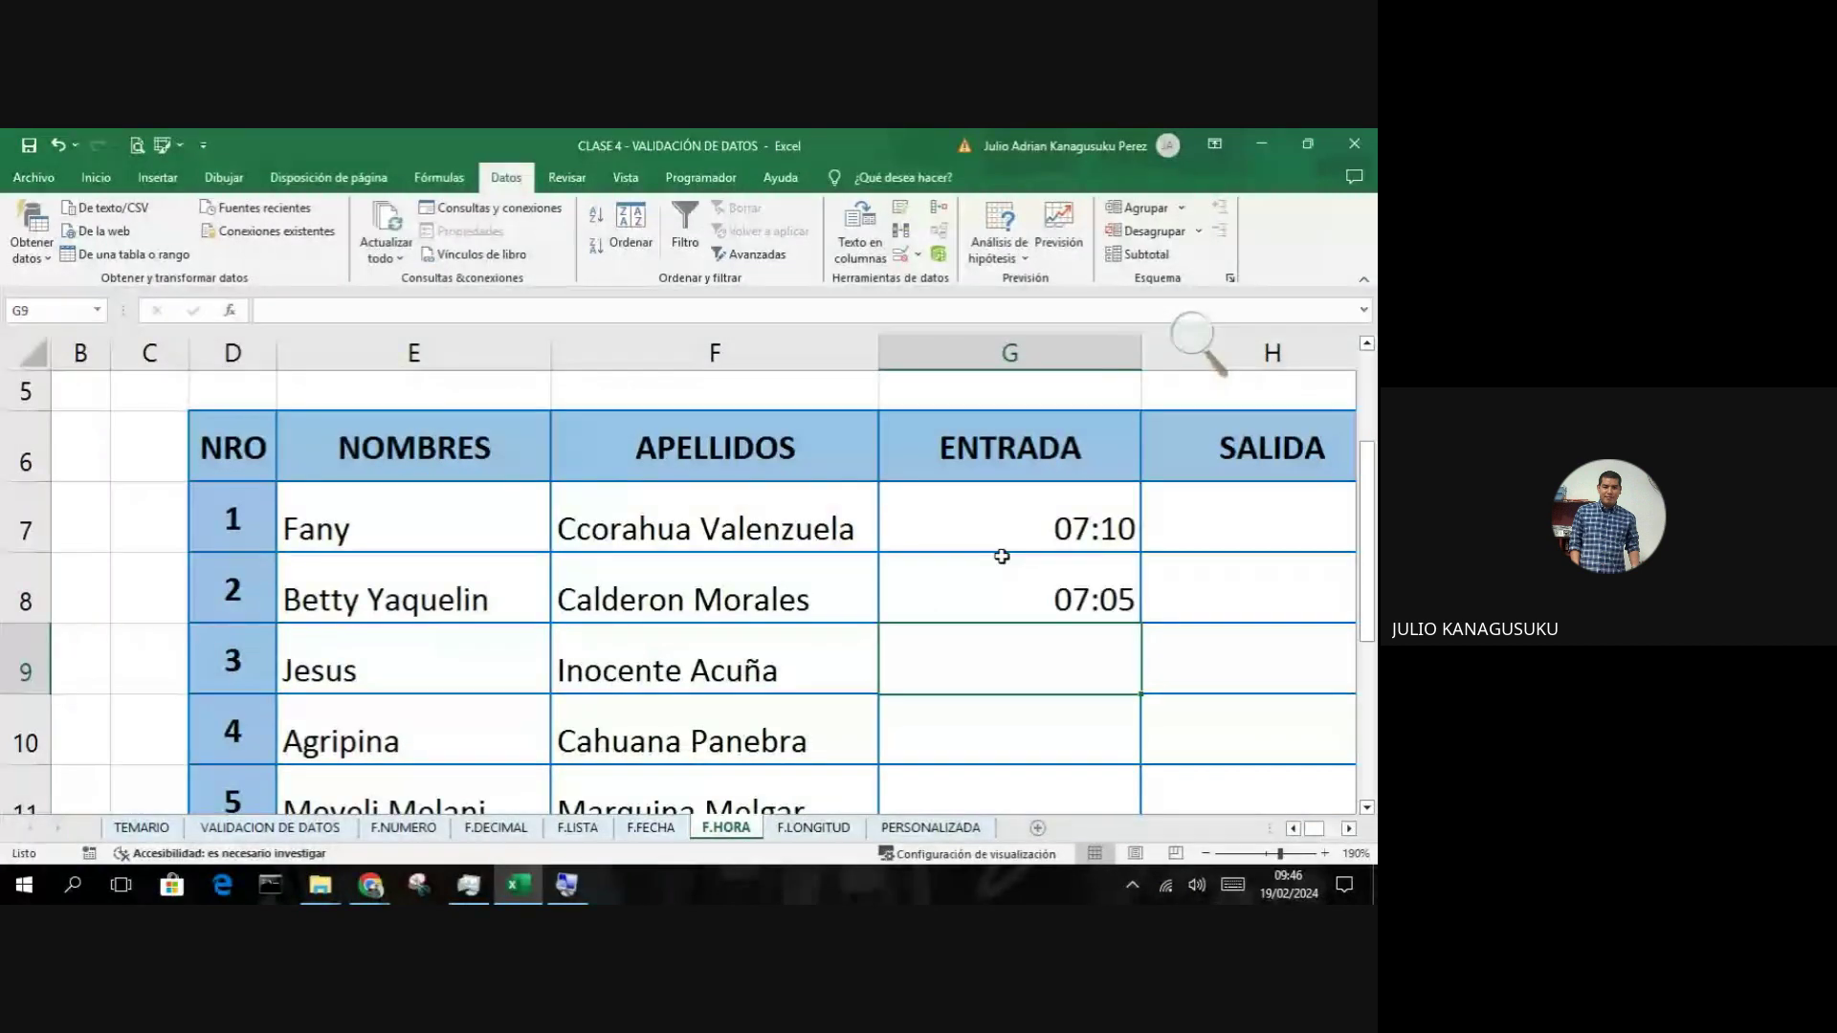
text(7:)
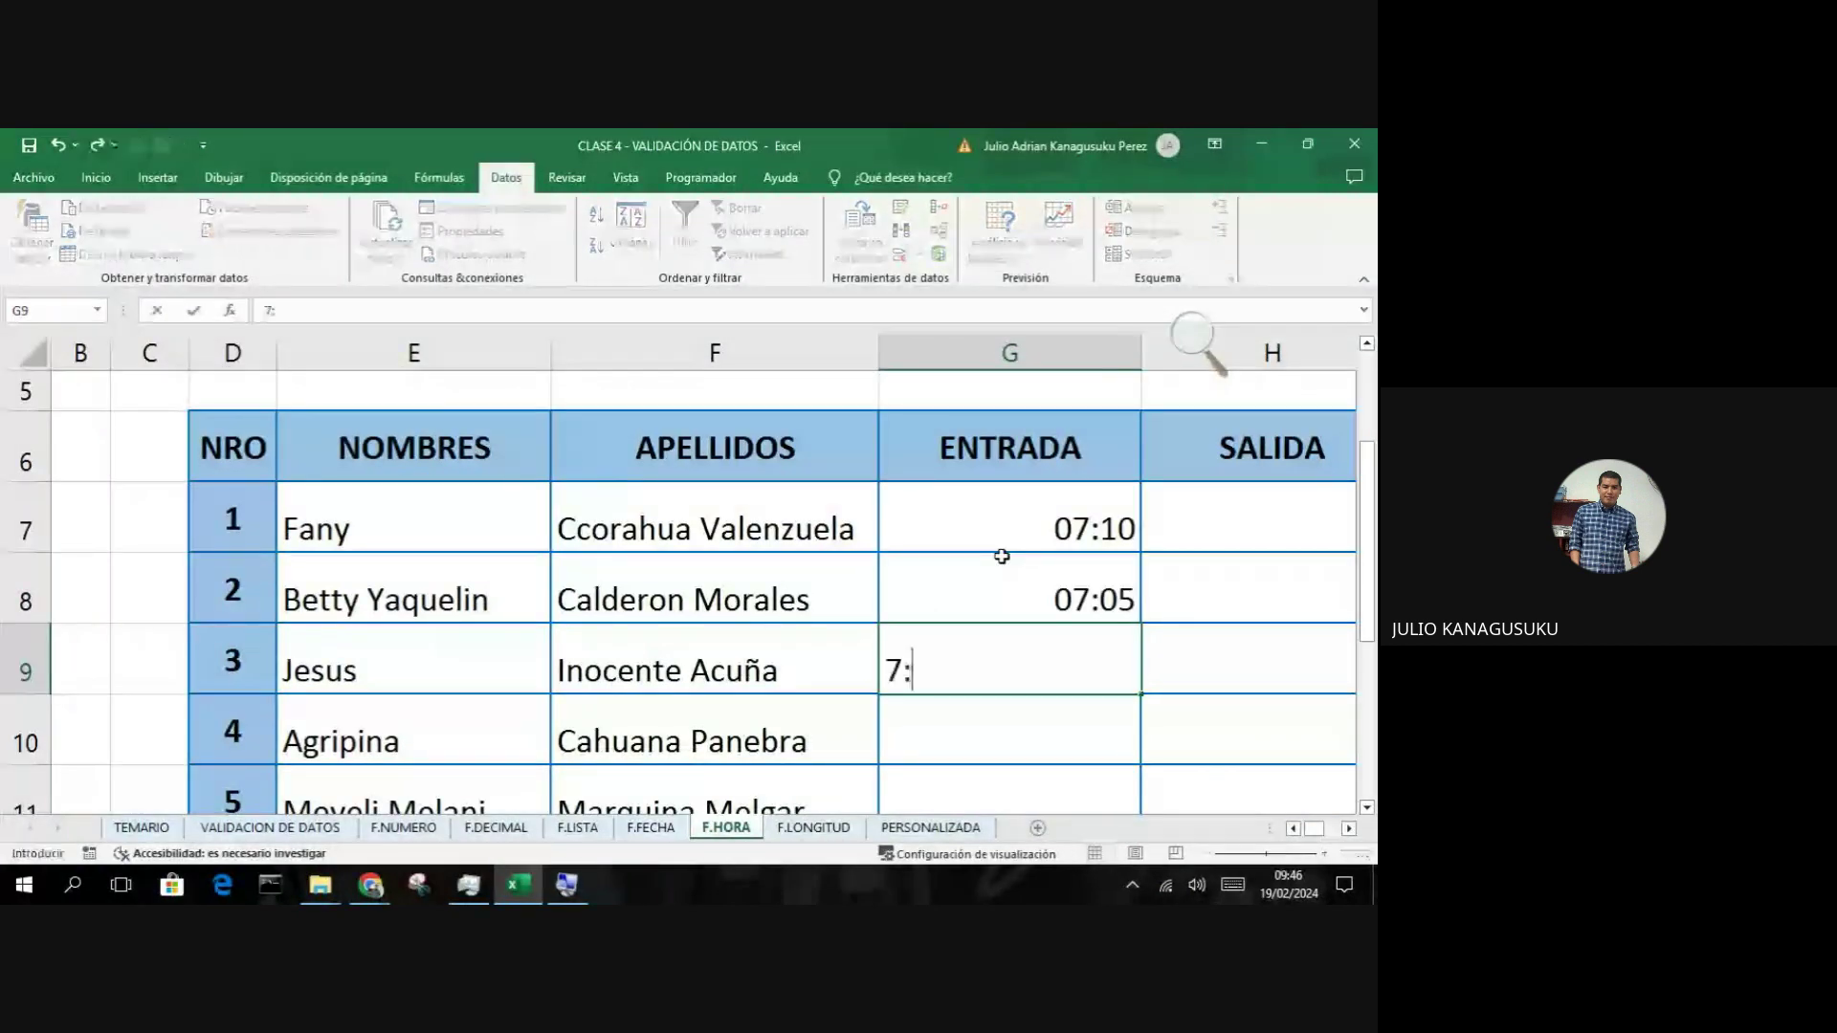
text(20)
key(Return)
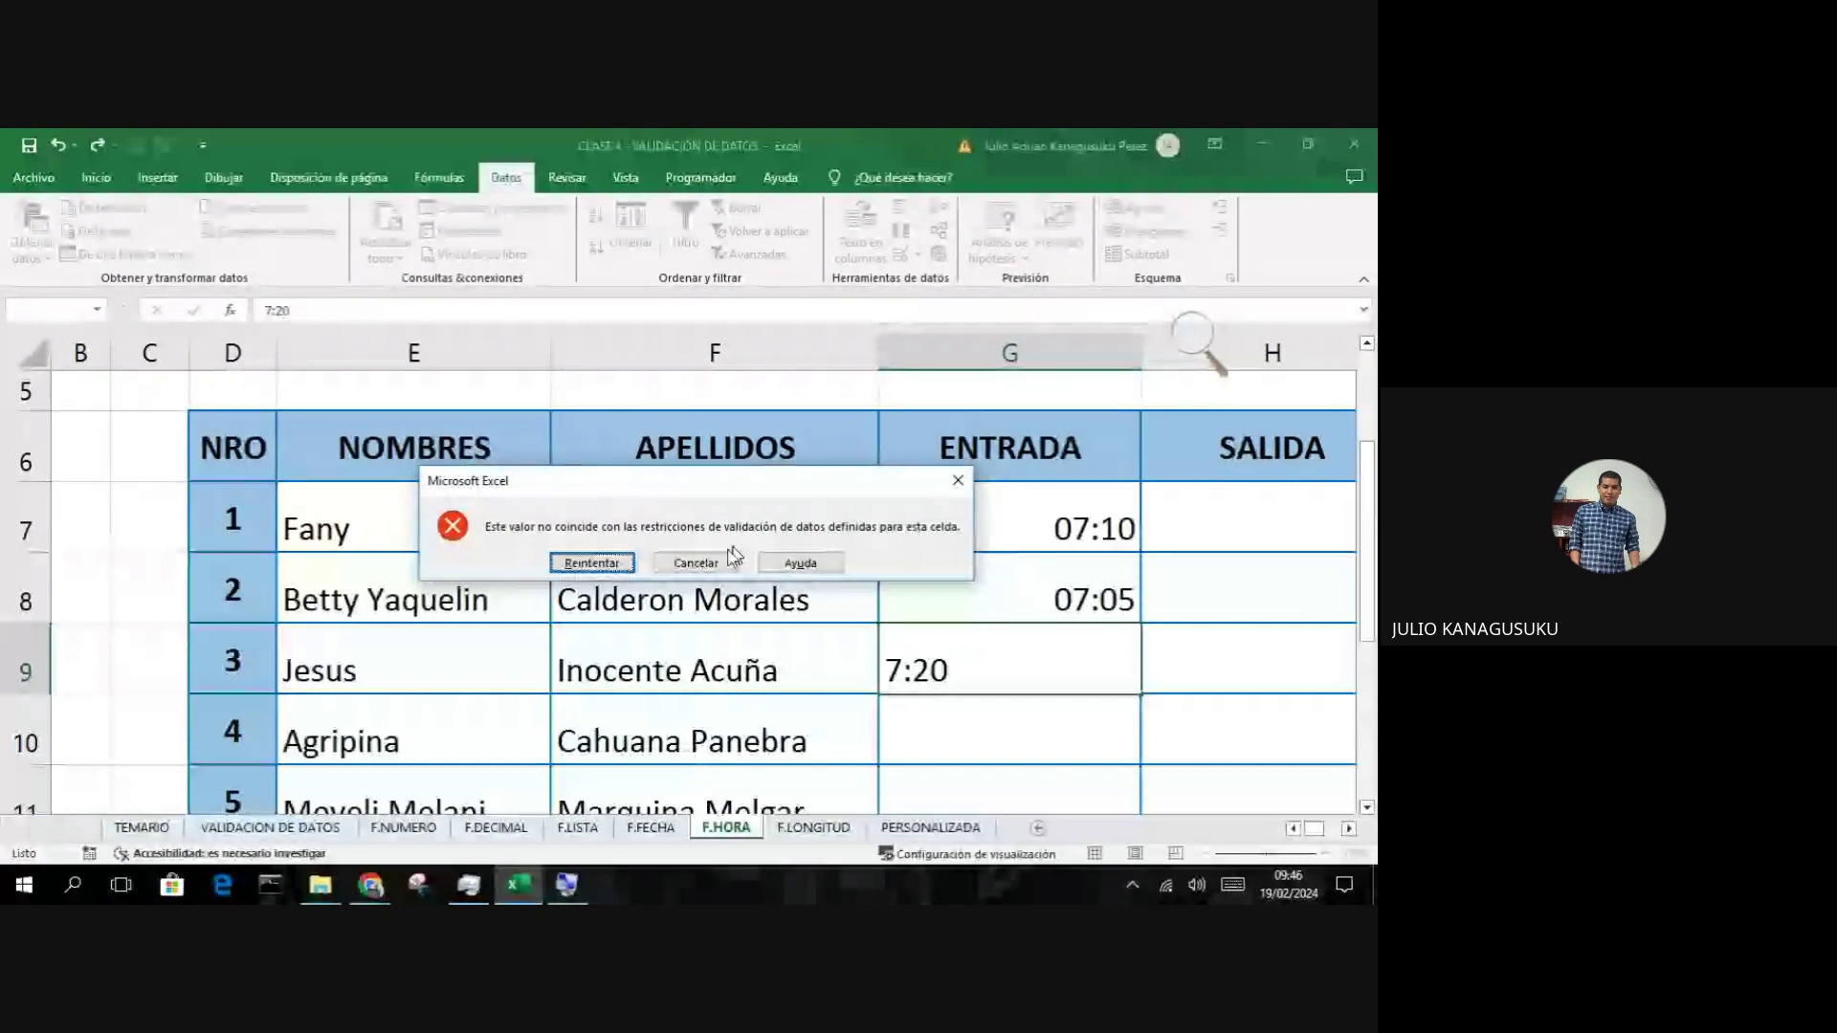
click(695, 563)
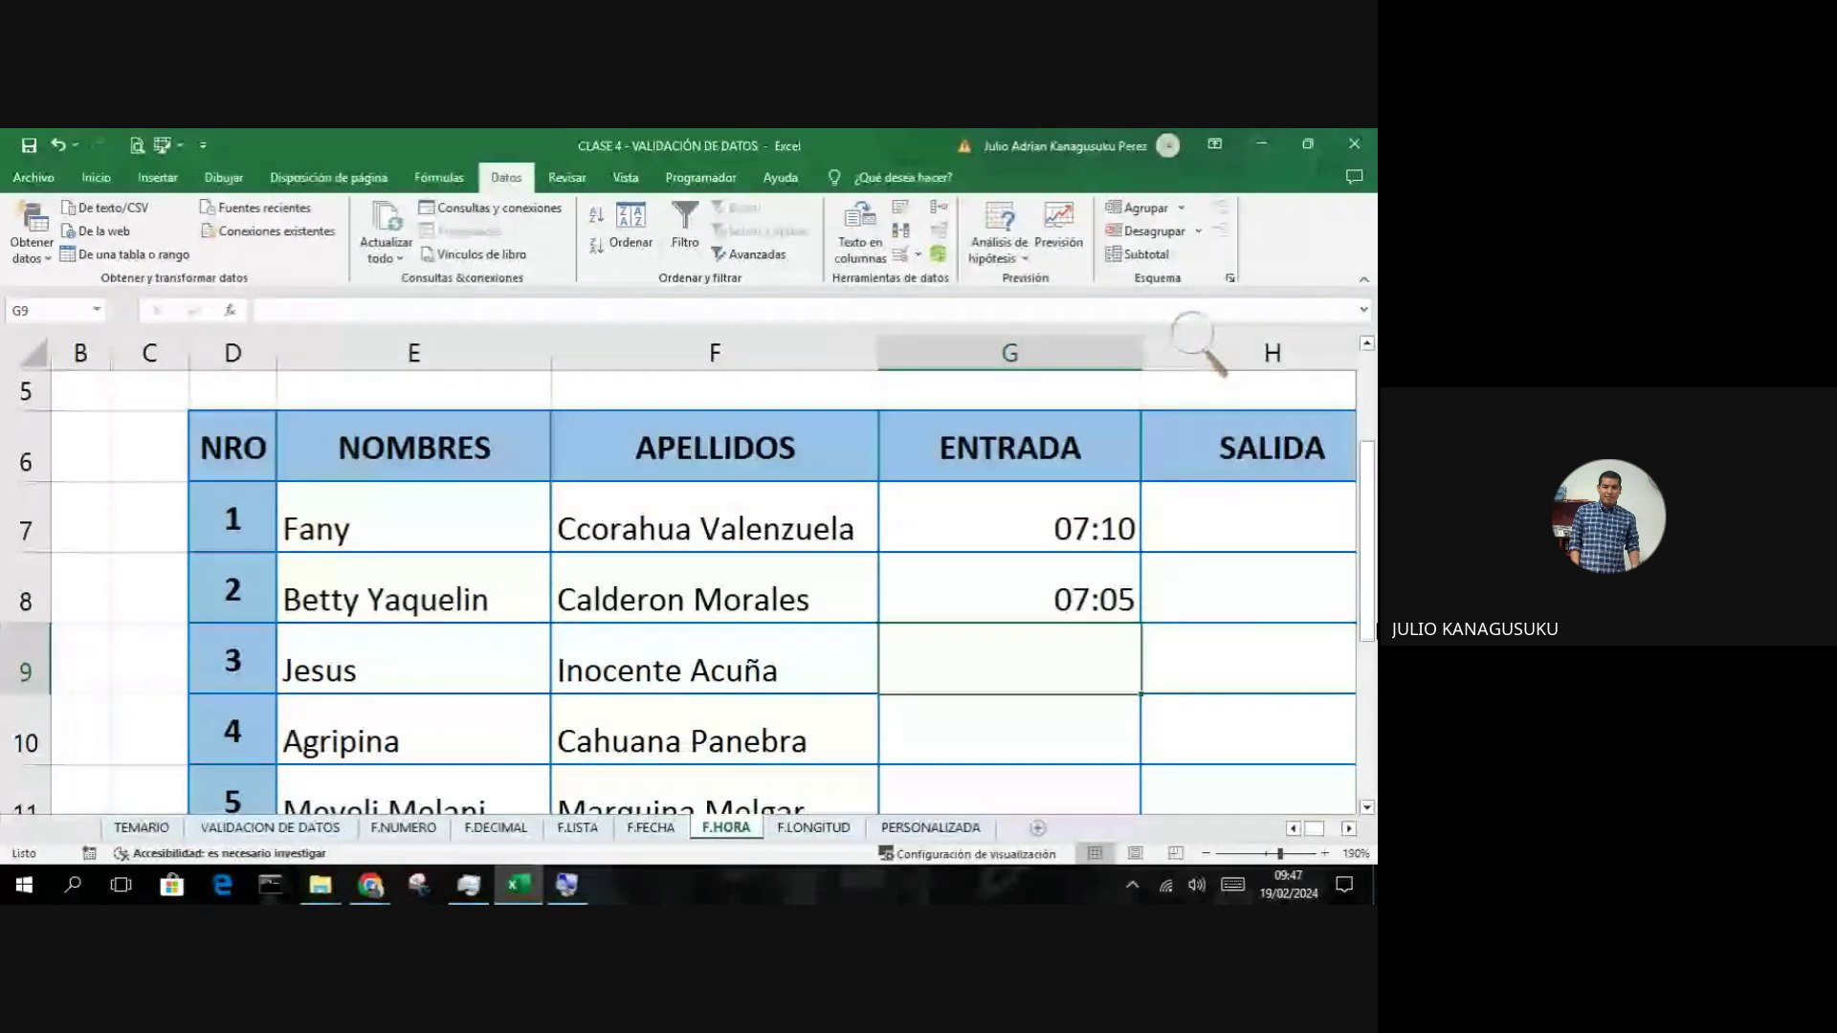
Step: Restrict the selected SALIDA cells to Time values between 16:00 and 16:30
mouse_move(1202, 545)
mouse_down()
mouse_move(1273, 718)
mouse_move(1231, 749)
mouse_up()
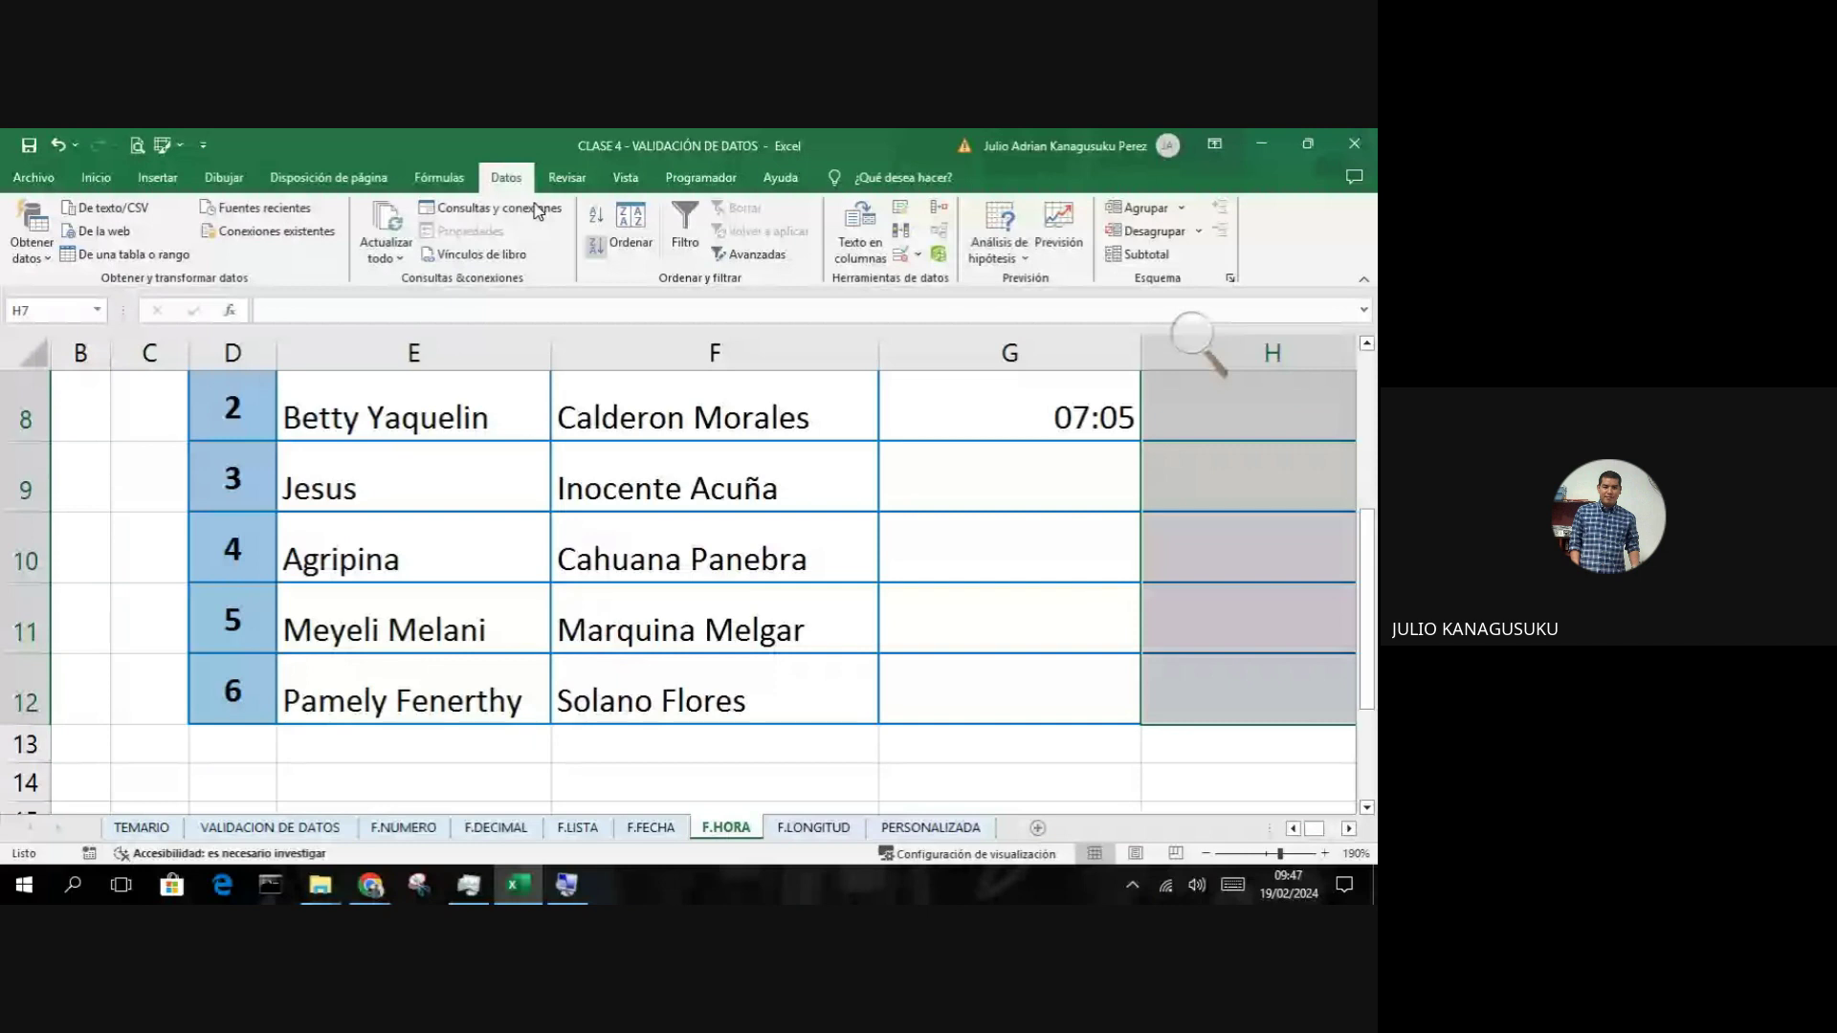
click(899, 255)
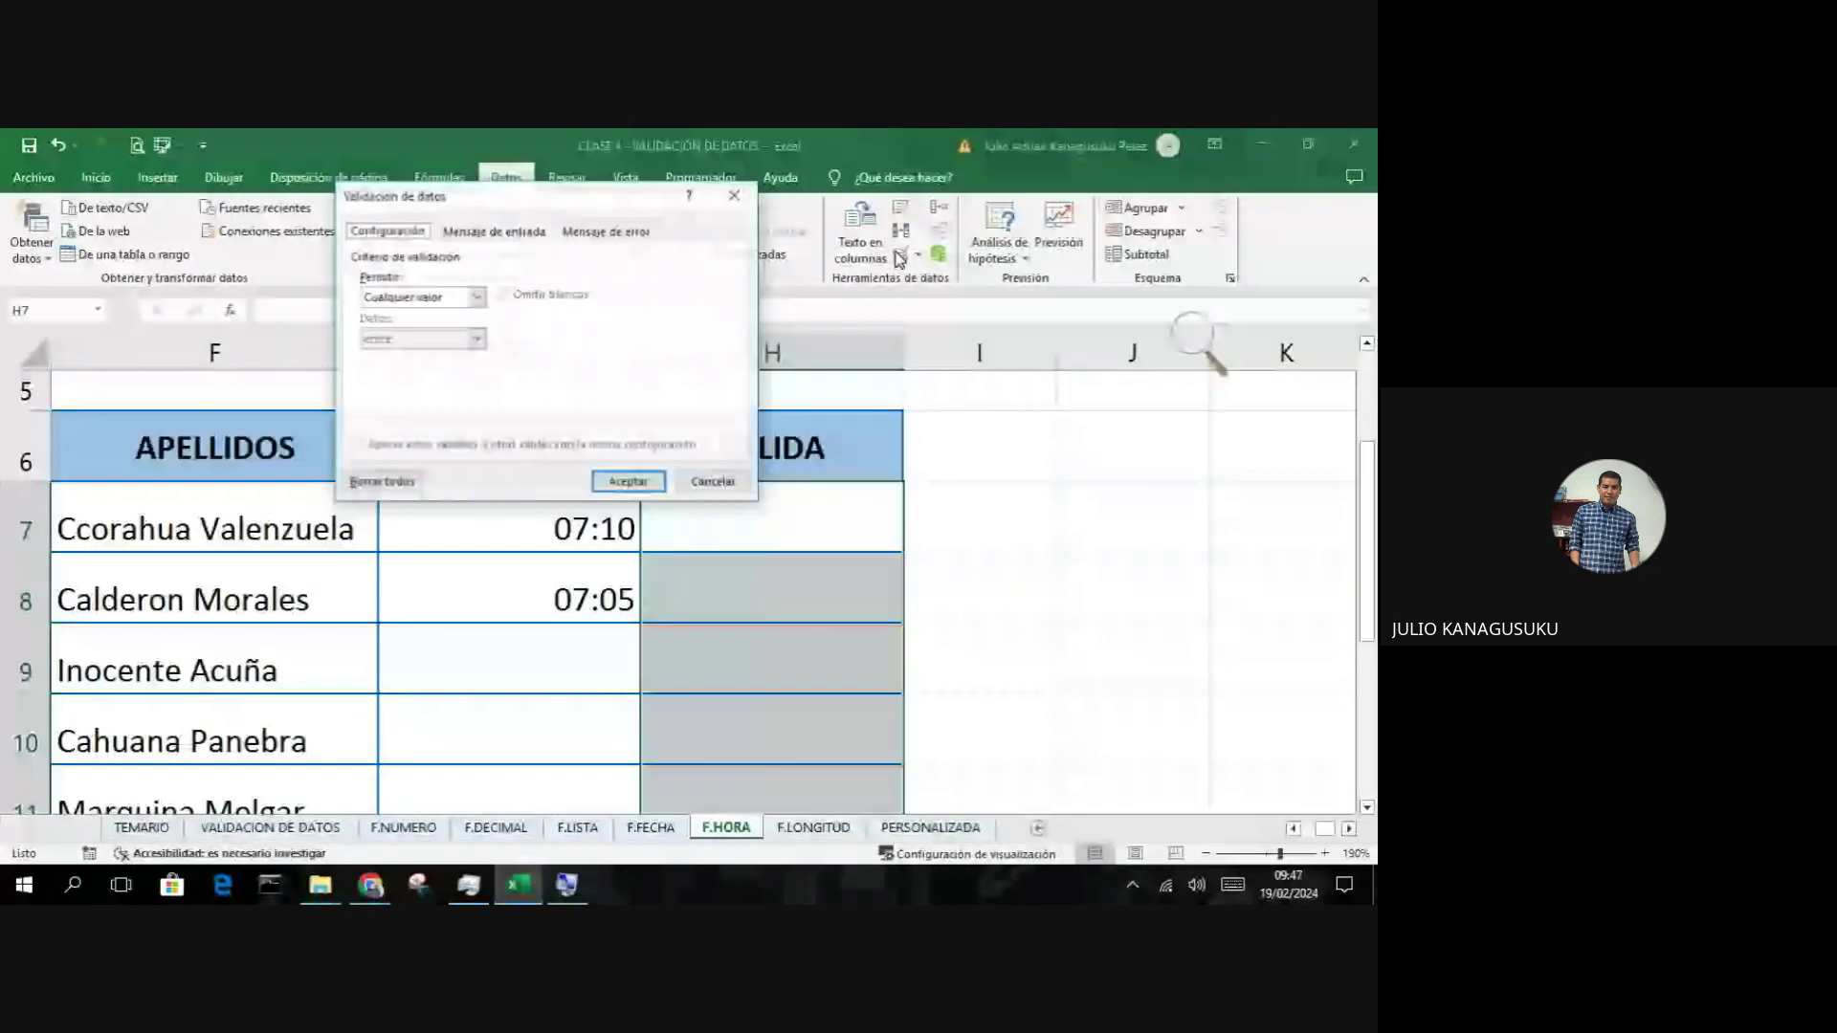
click(476, 298)
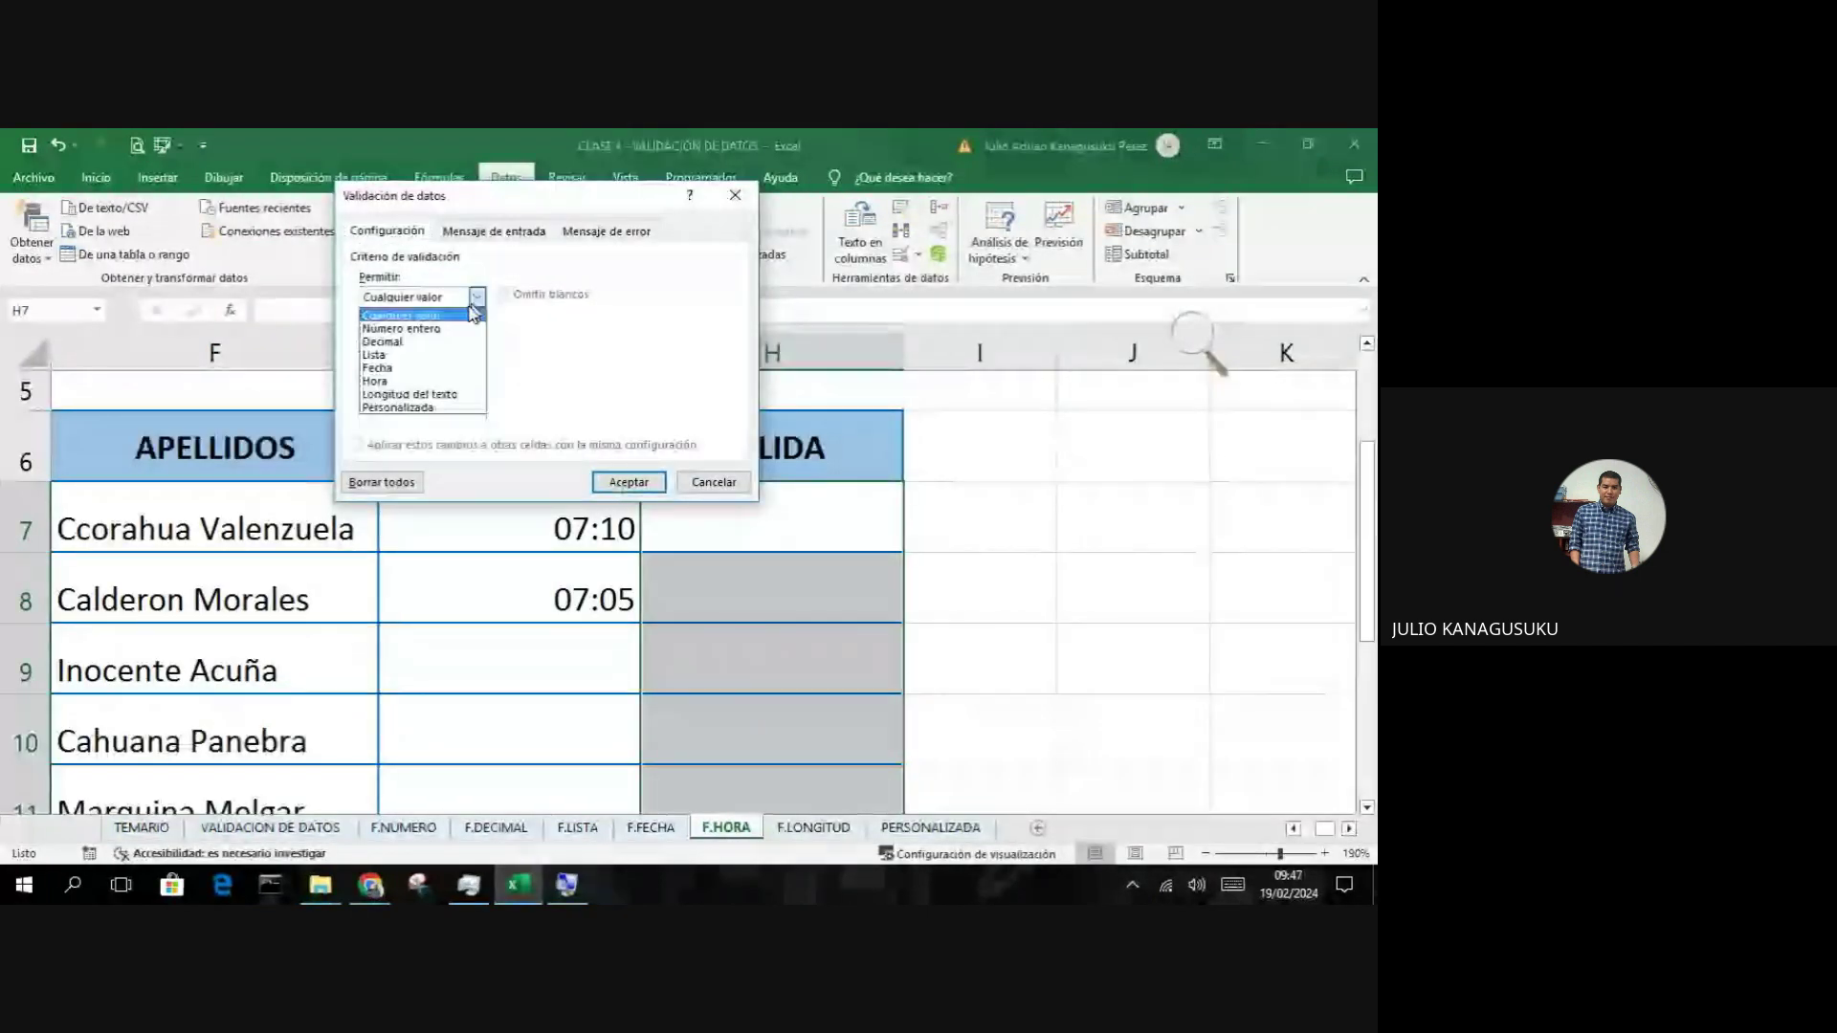
click(471, 381)
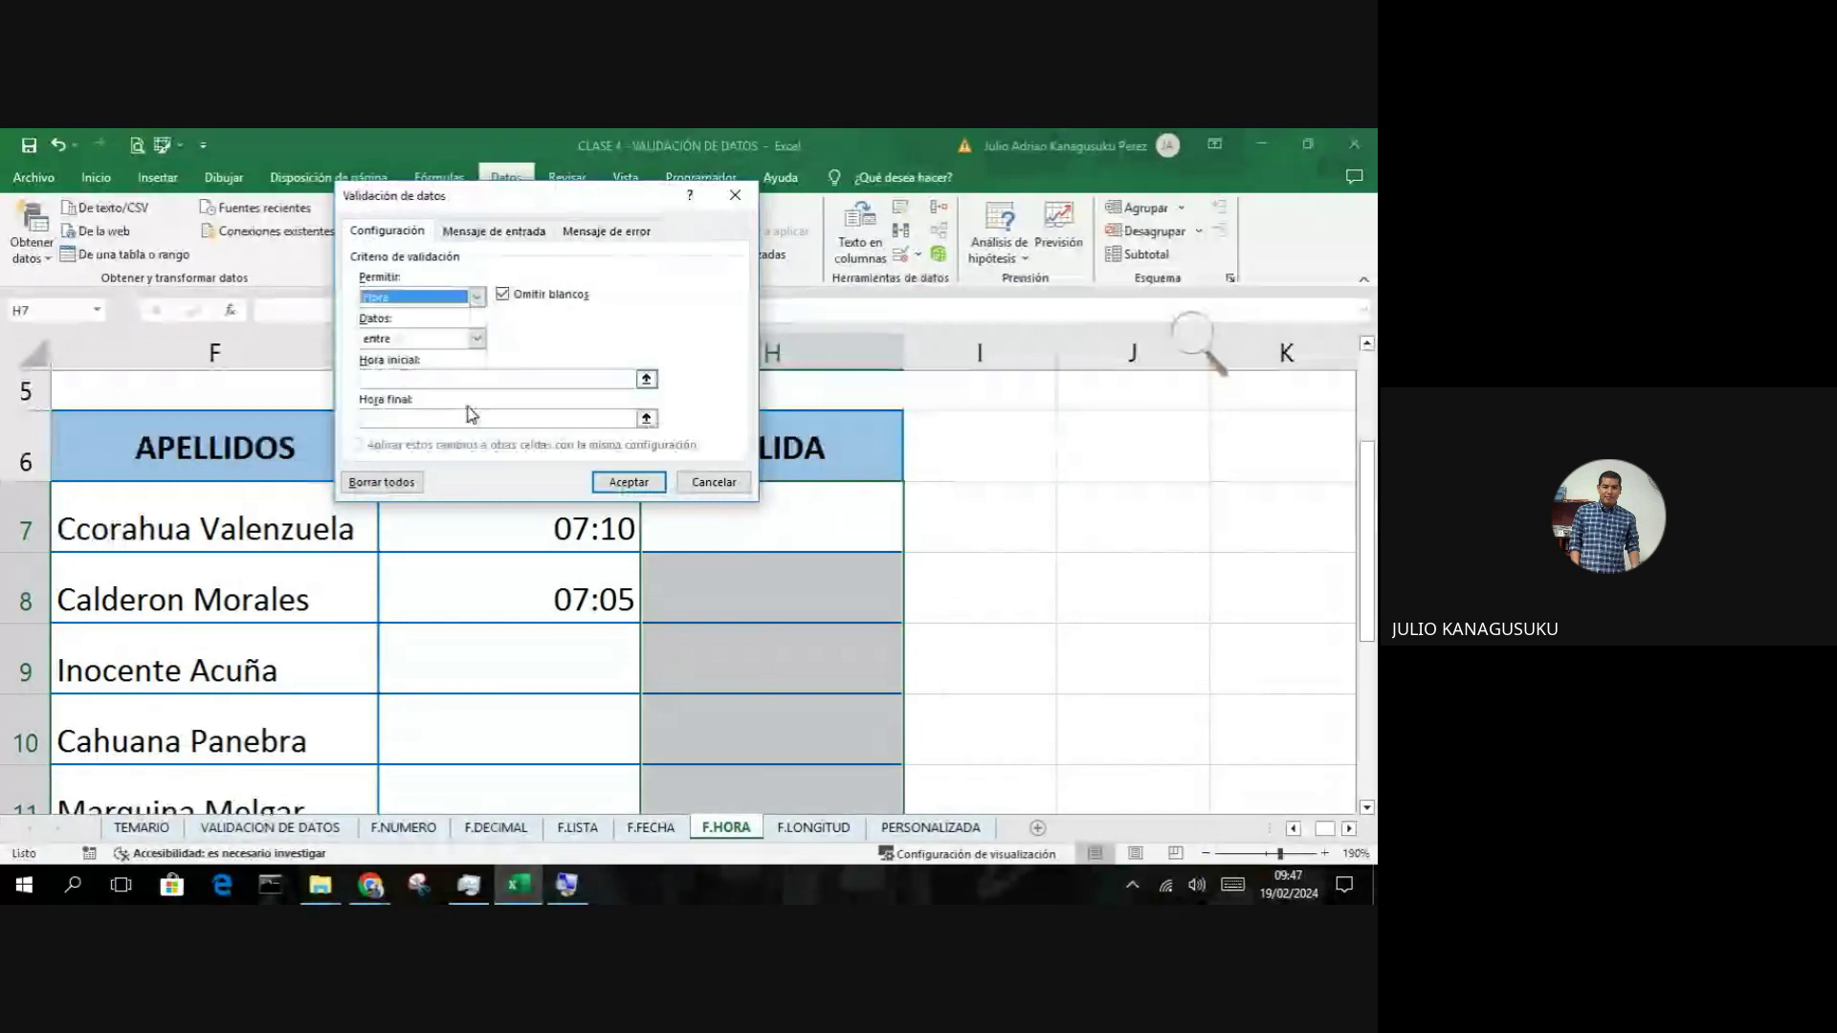
click(430, 380)
text(16)
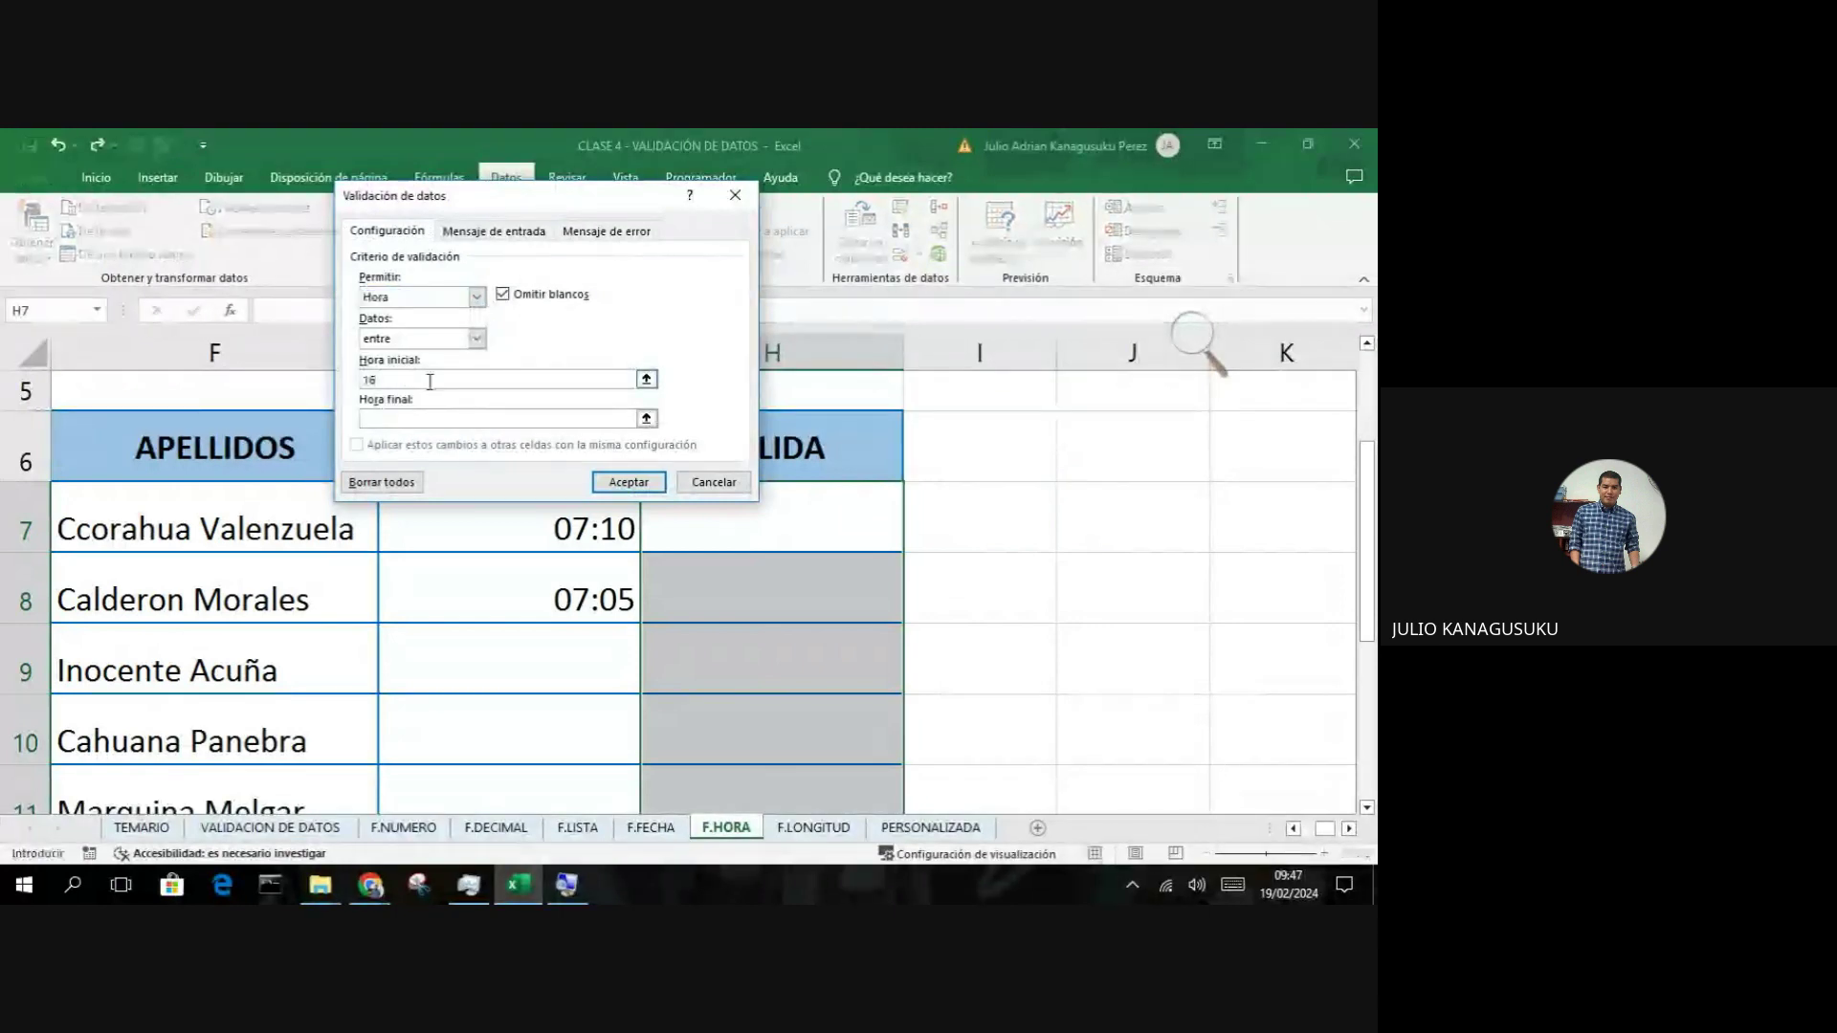
text(:00)
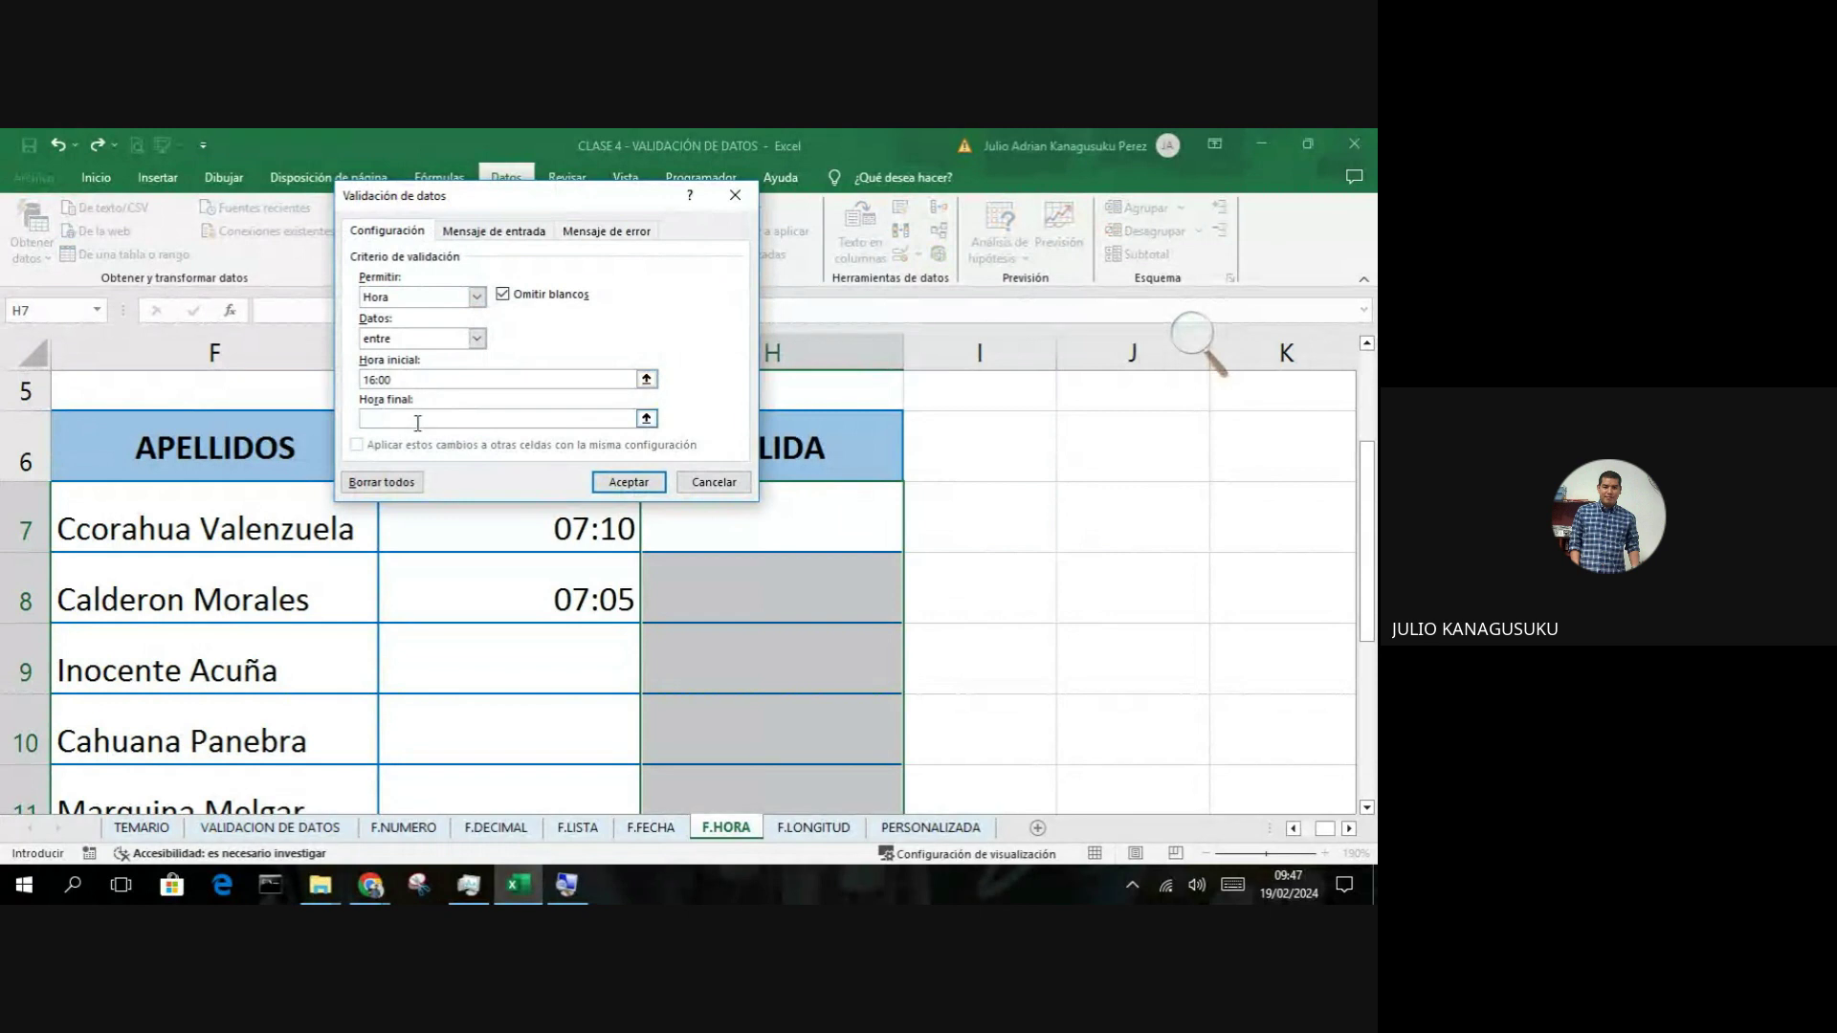
text(16:)
text(30)
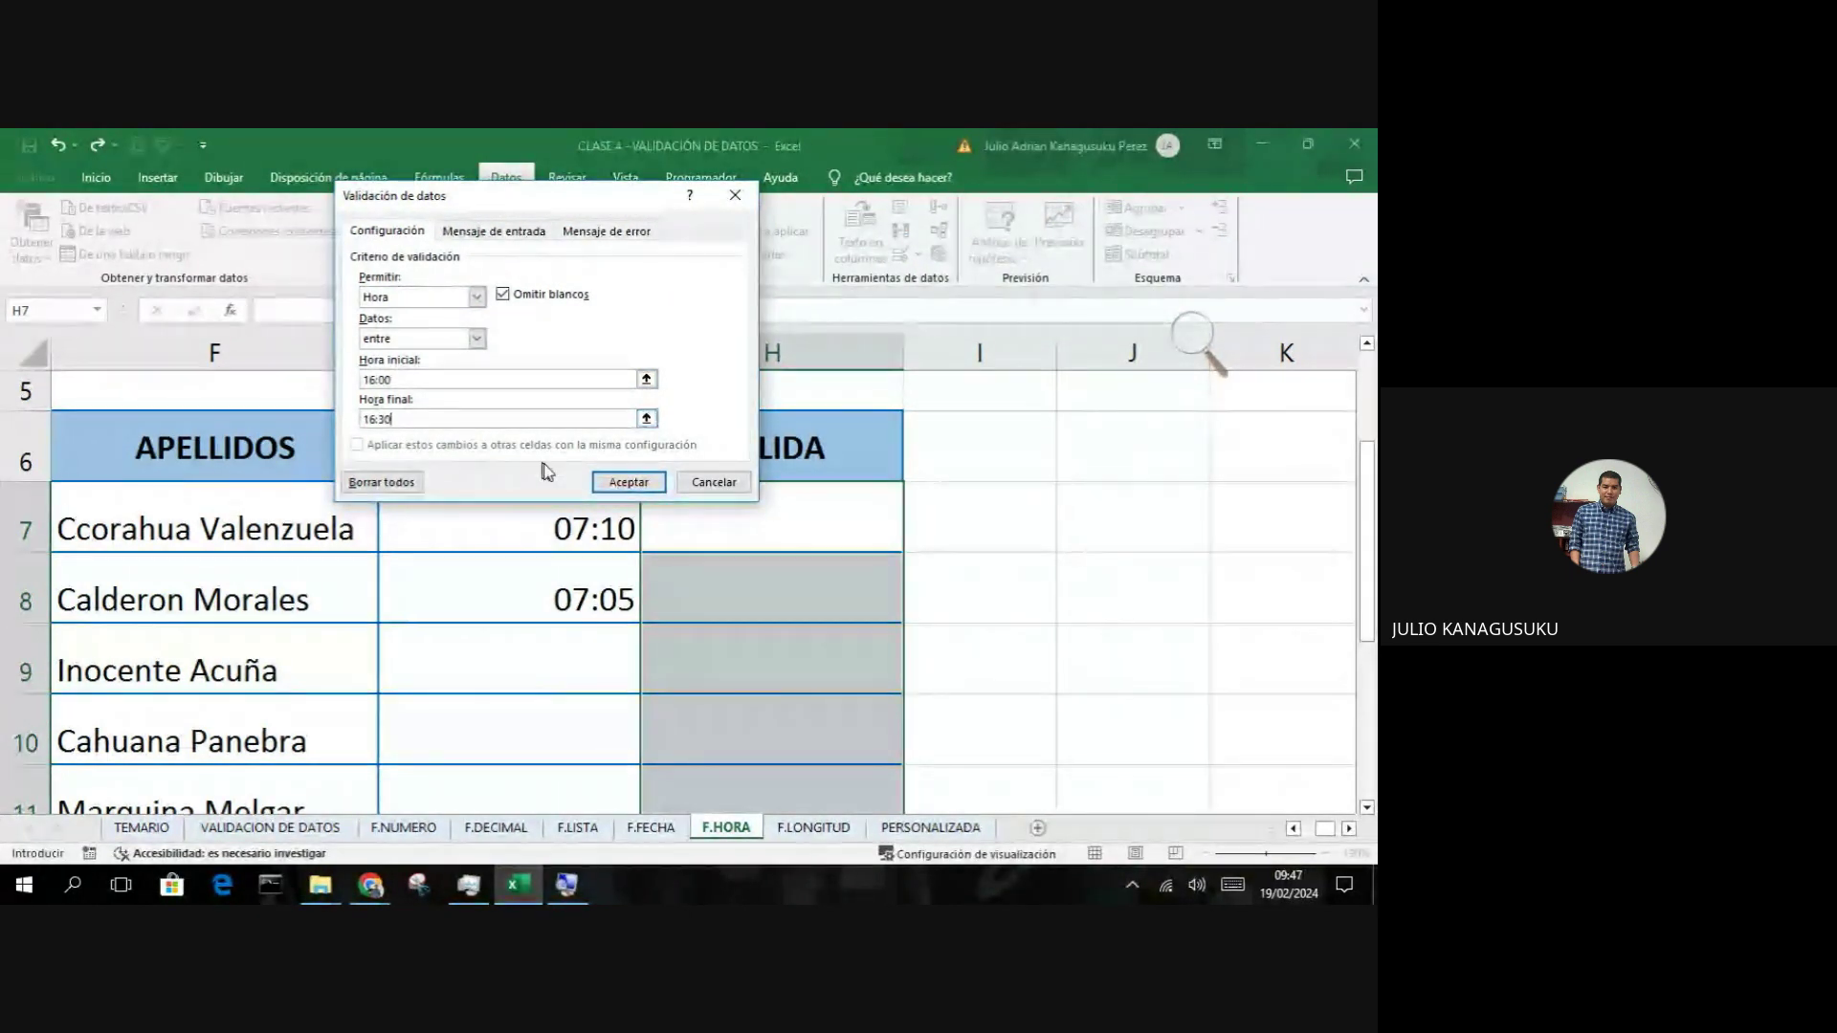
click(629, 482)
click(713, 515)
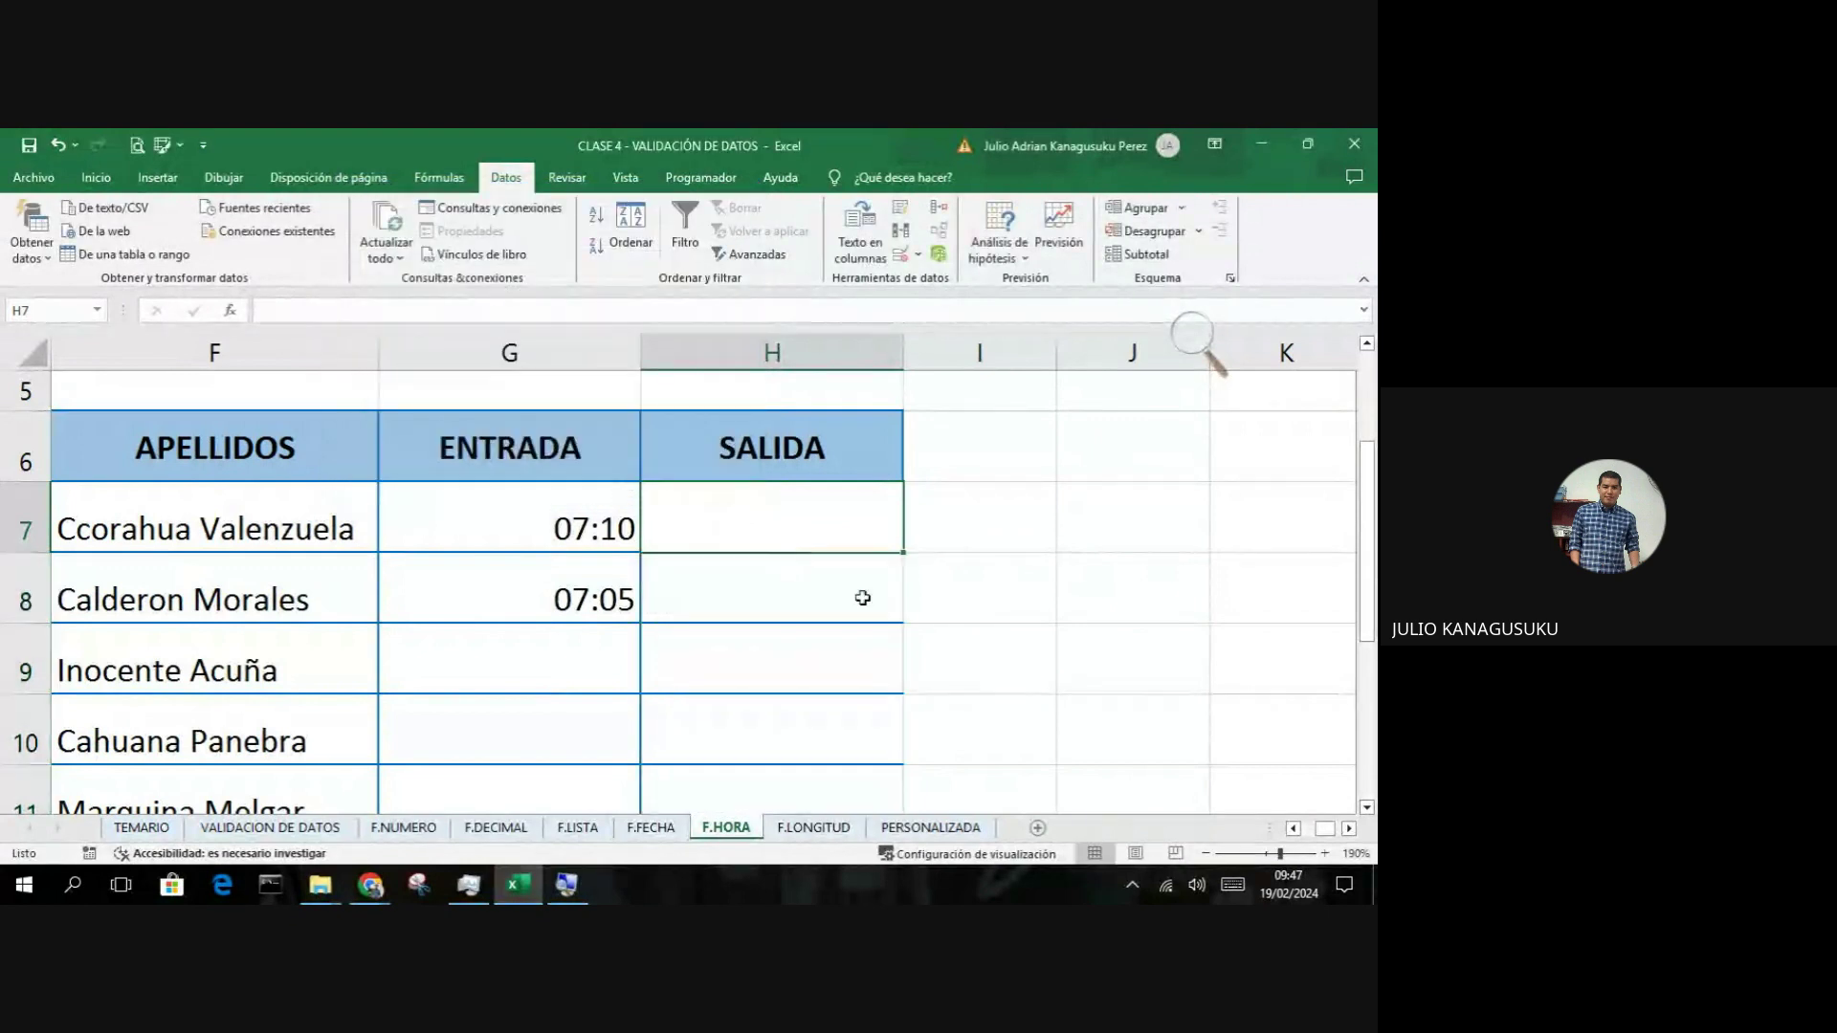
text(16)
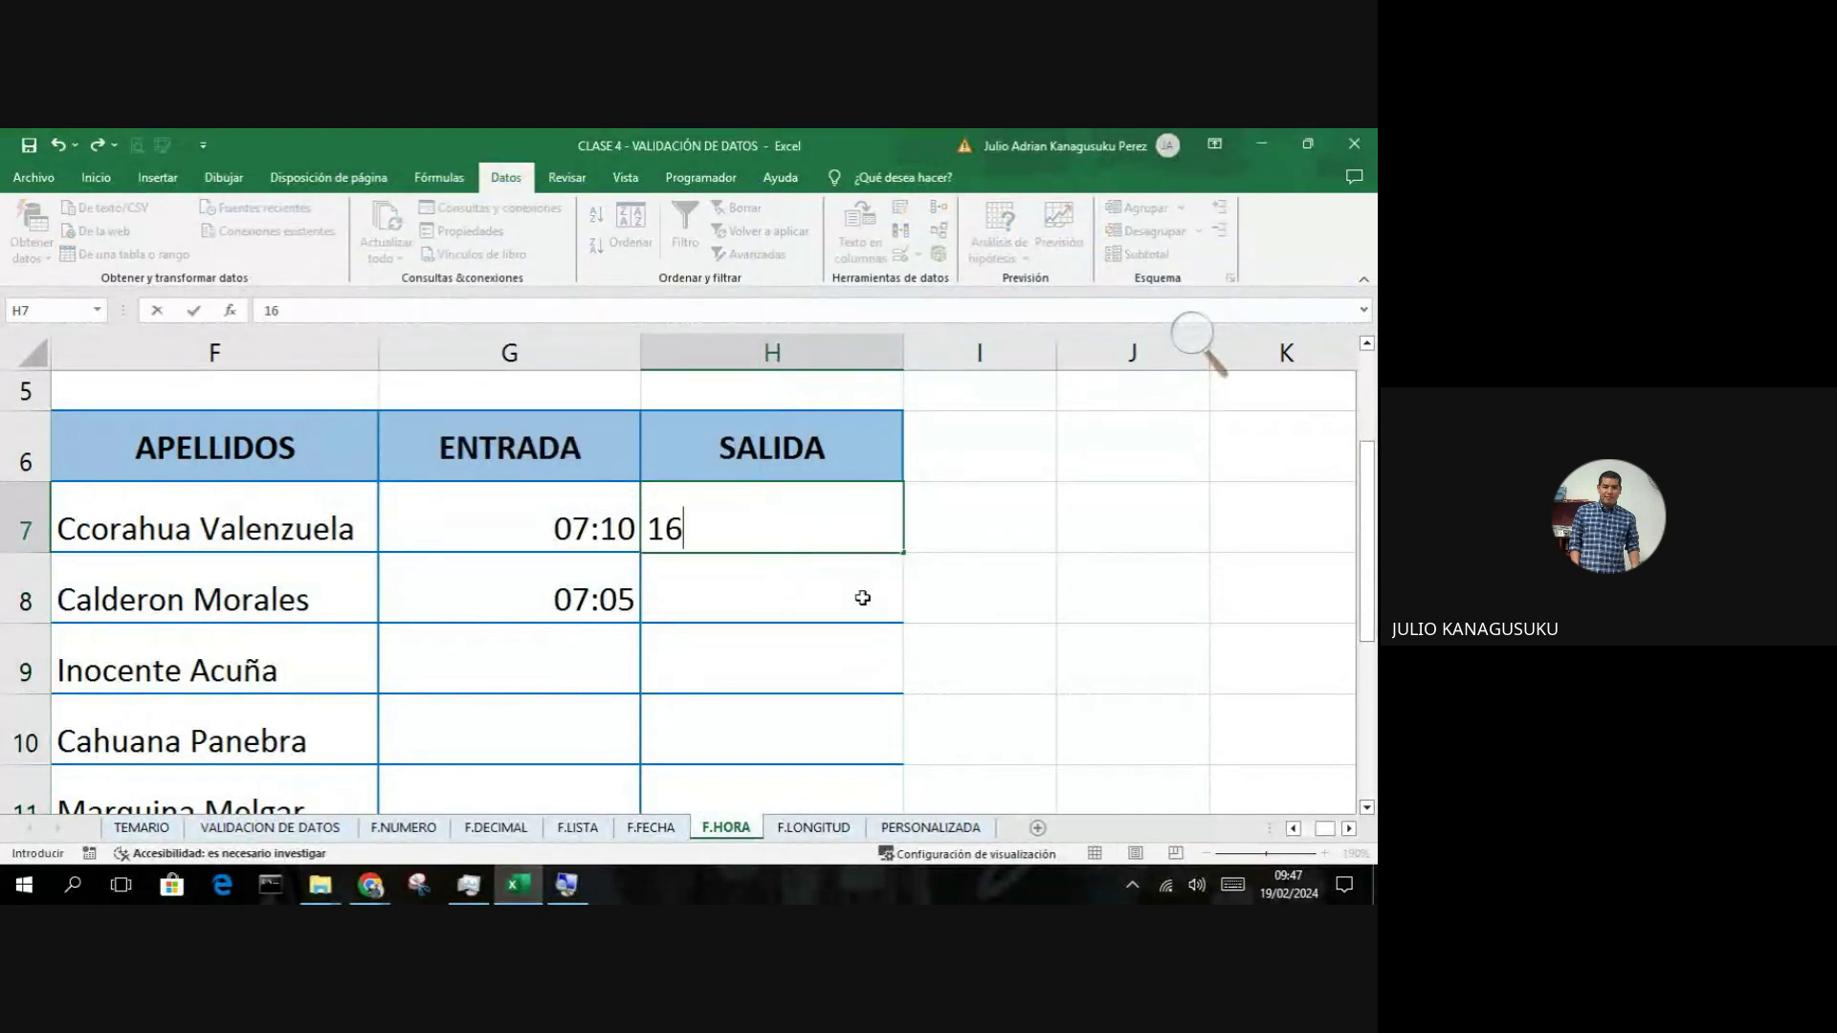
text(:20)
Step: Enter 16:20 and 16:18 in H7 and H8, cancel the rejected 16:40, and select the SALIDA times
key(Return)
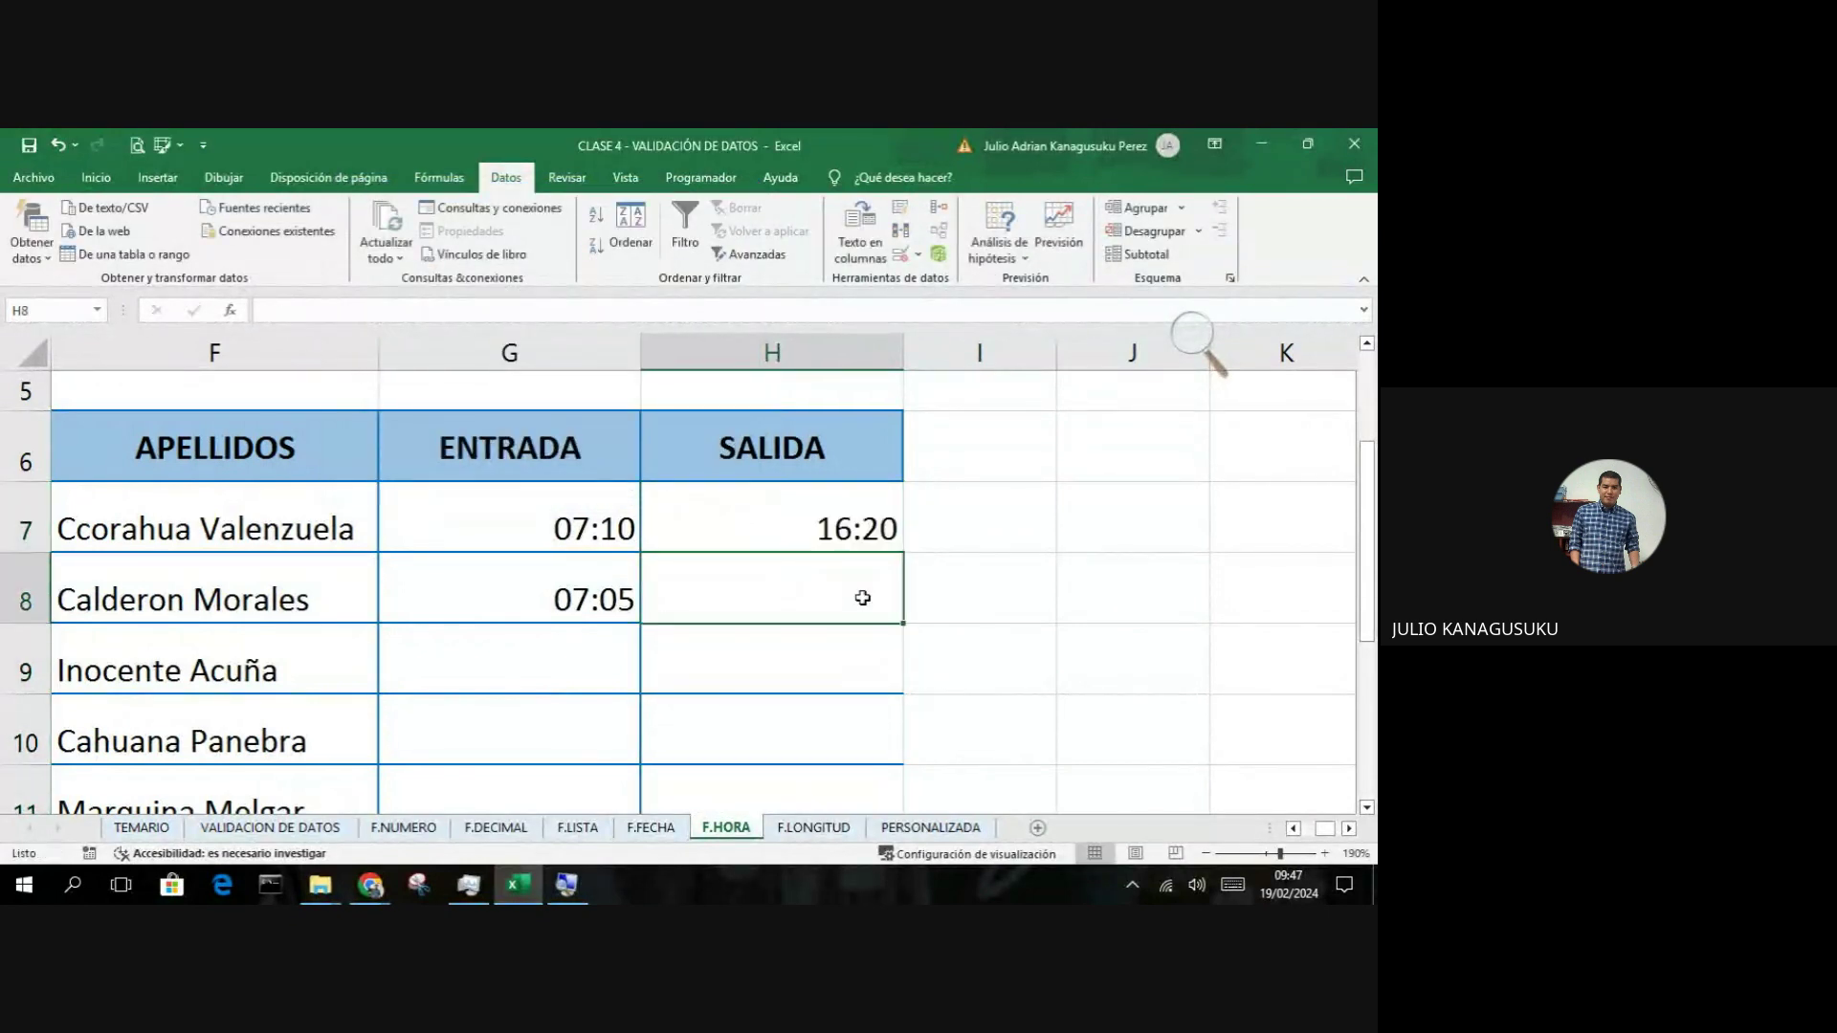
text(16)
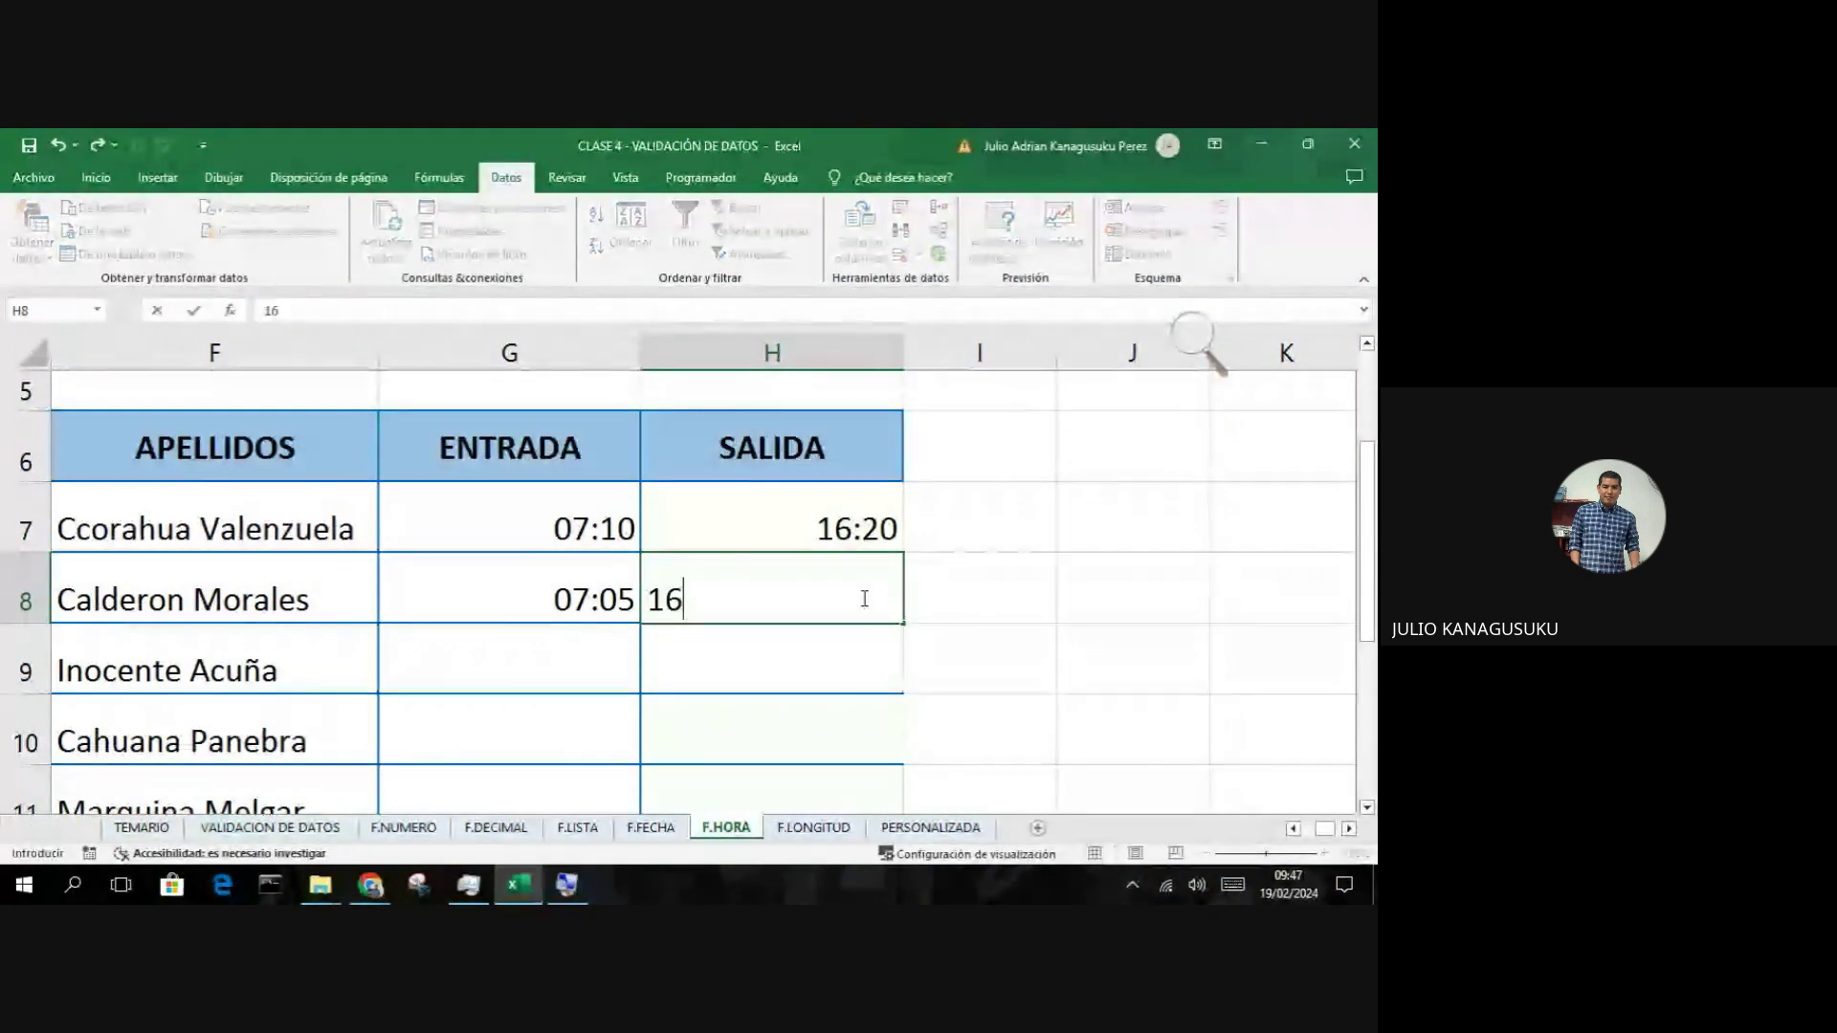
text(:18)
key(Return)
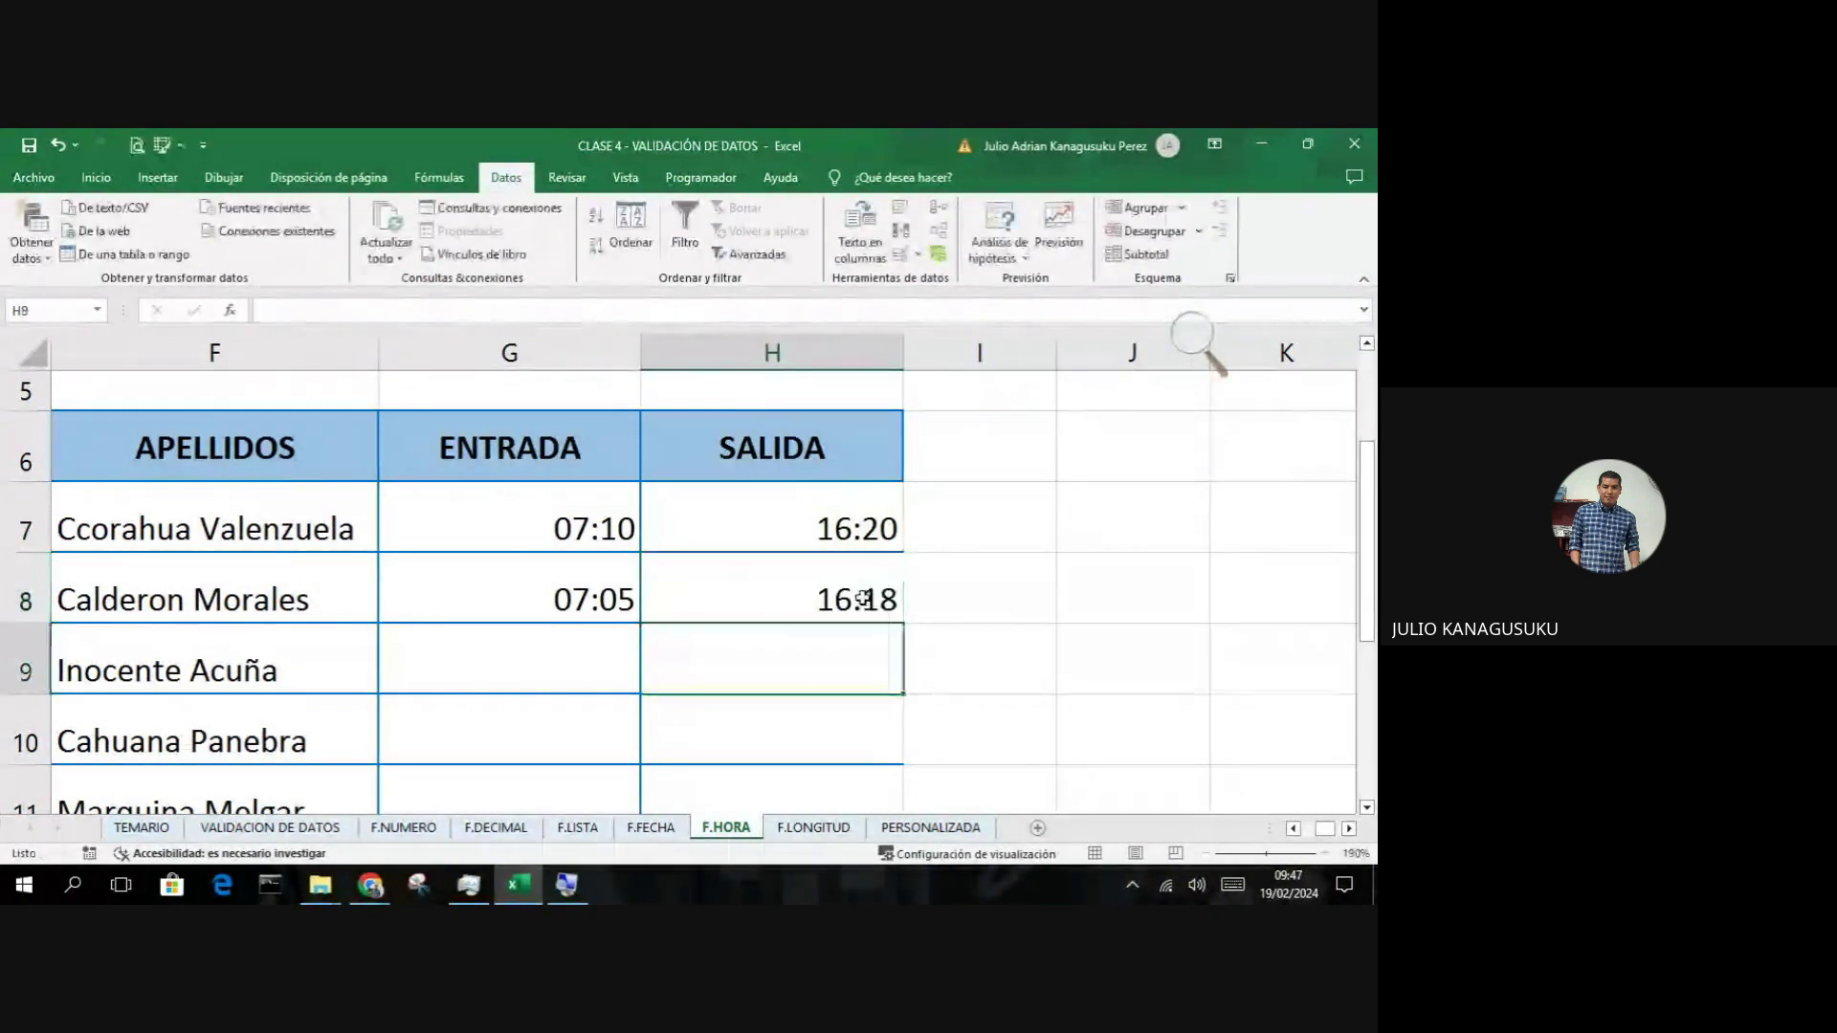
text(1)
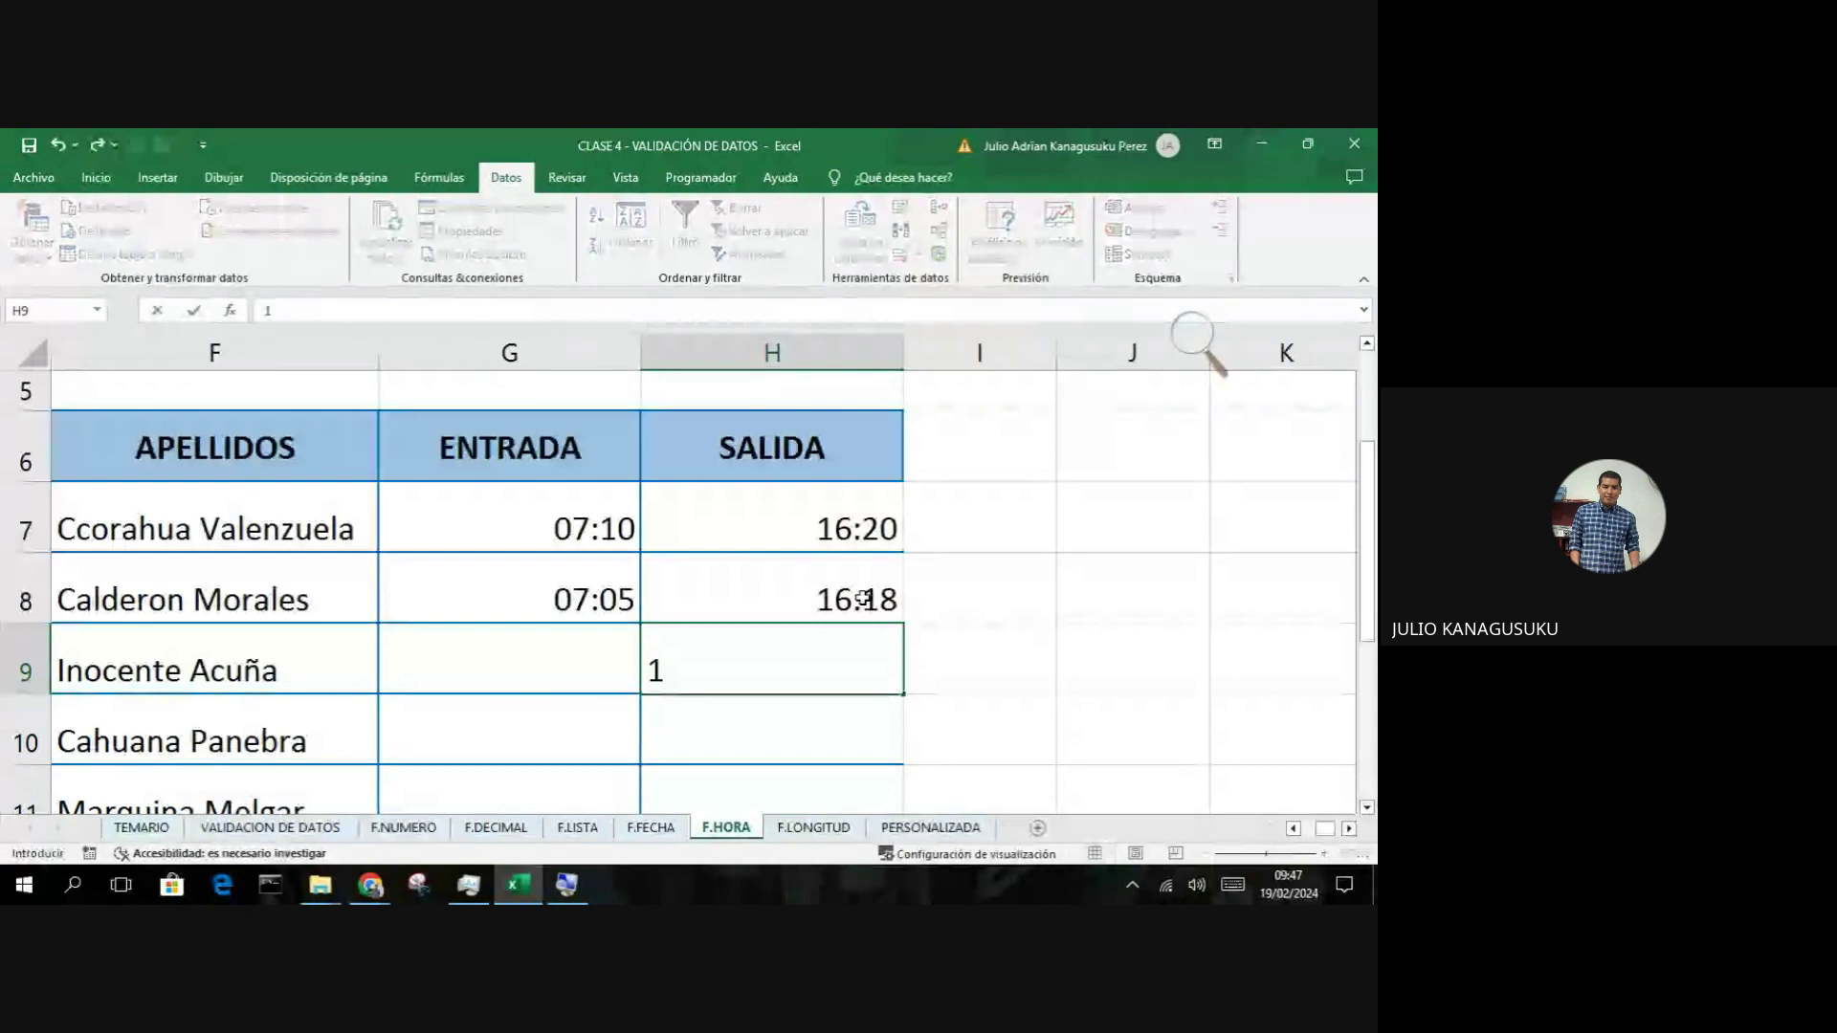
text(6:4)
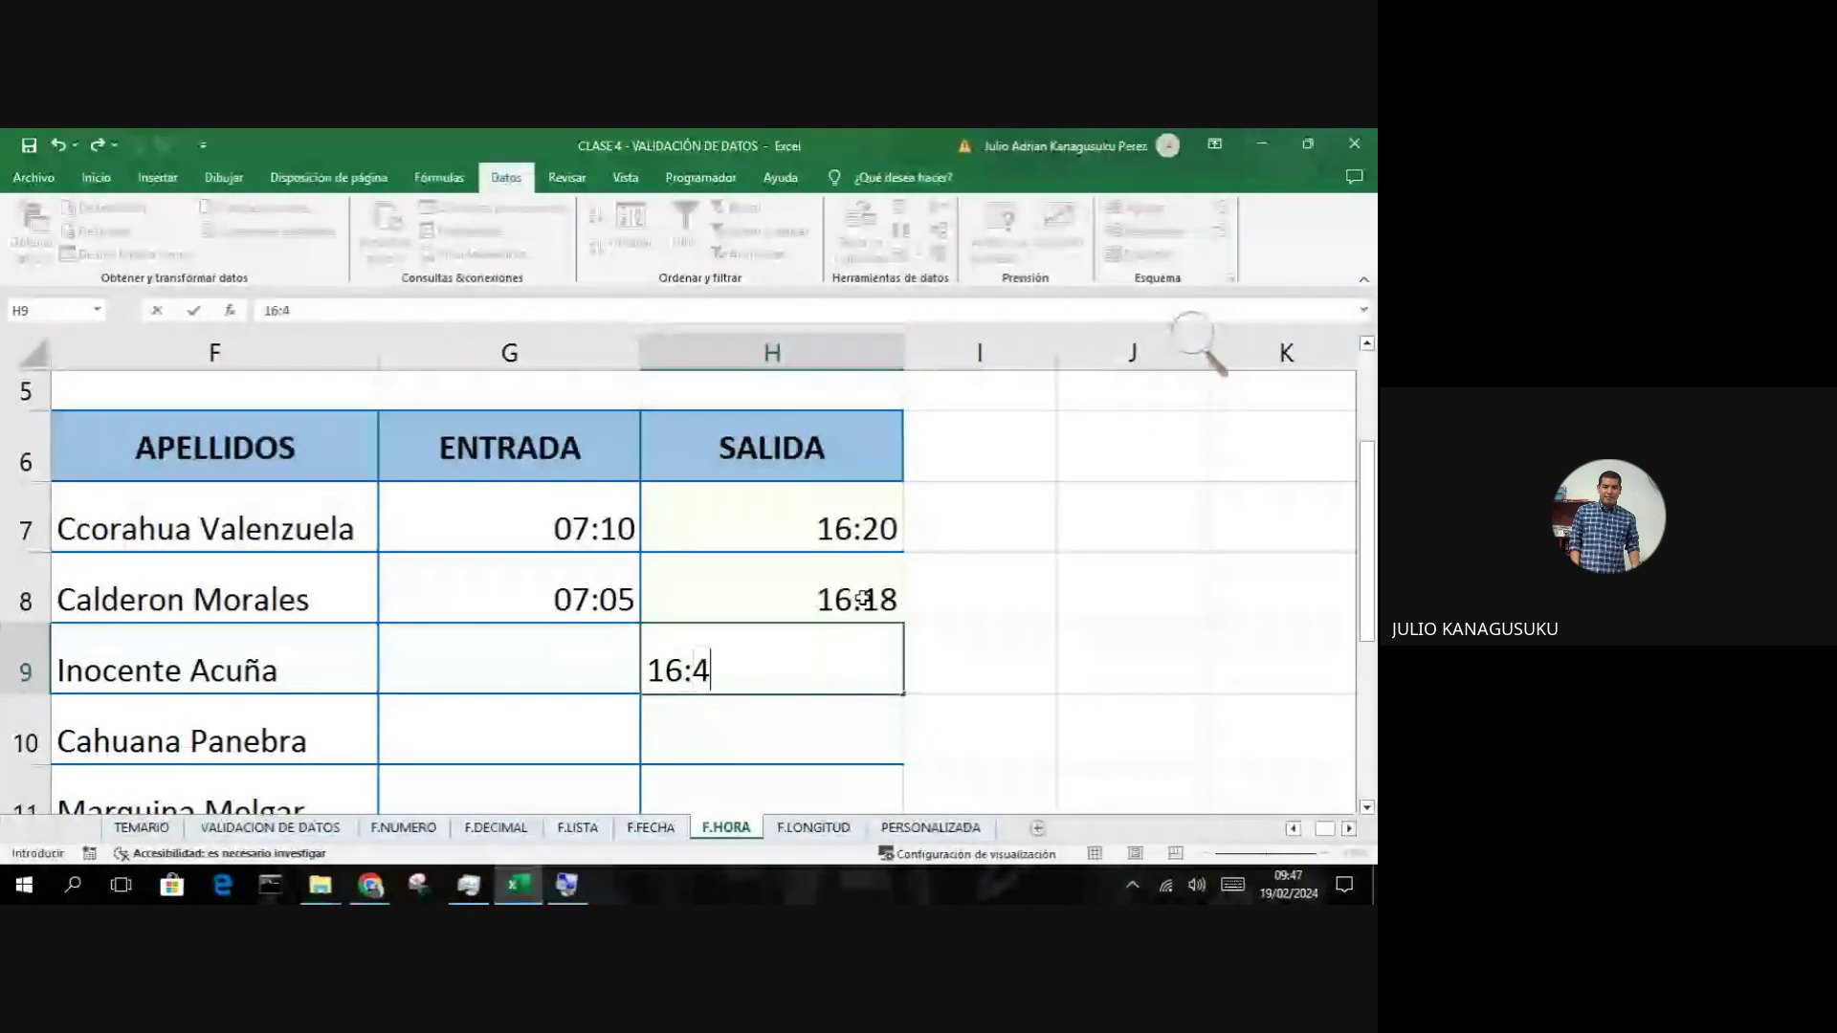
text(0)
key(Return)
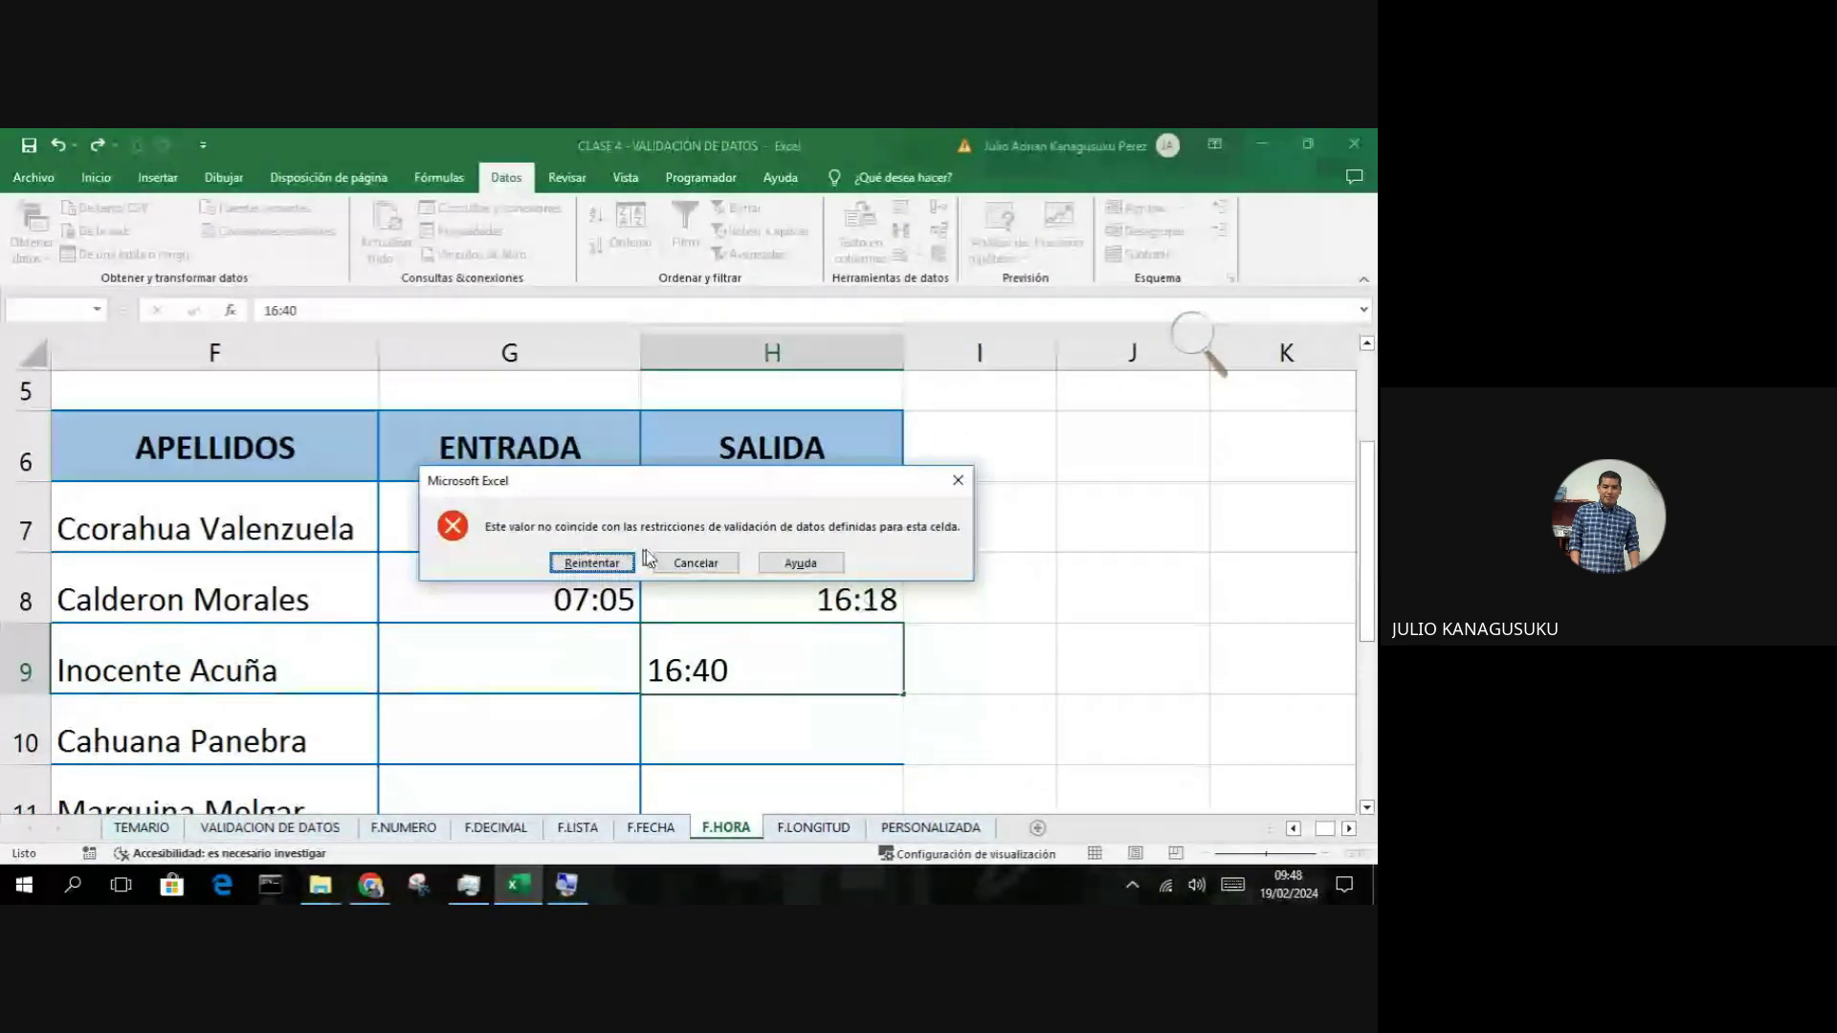
click(691, 563)
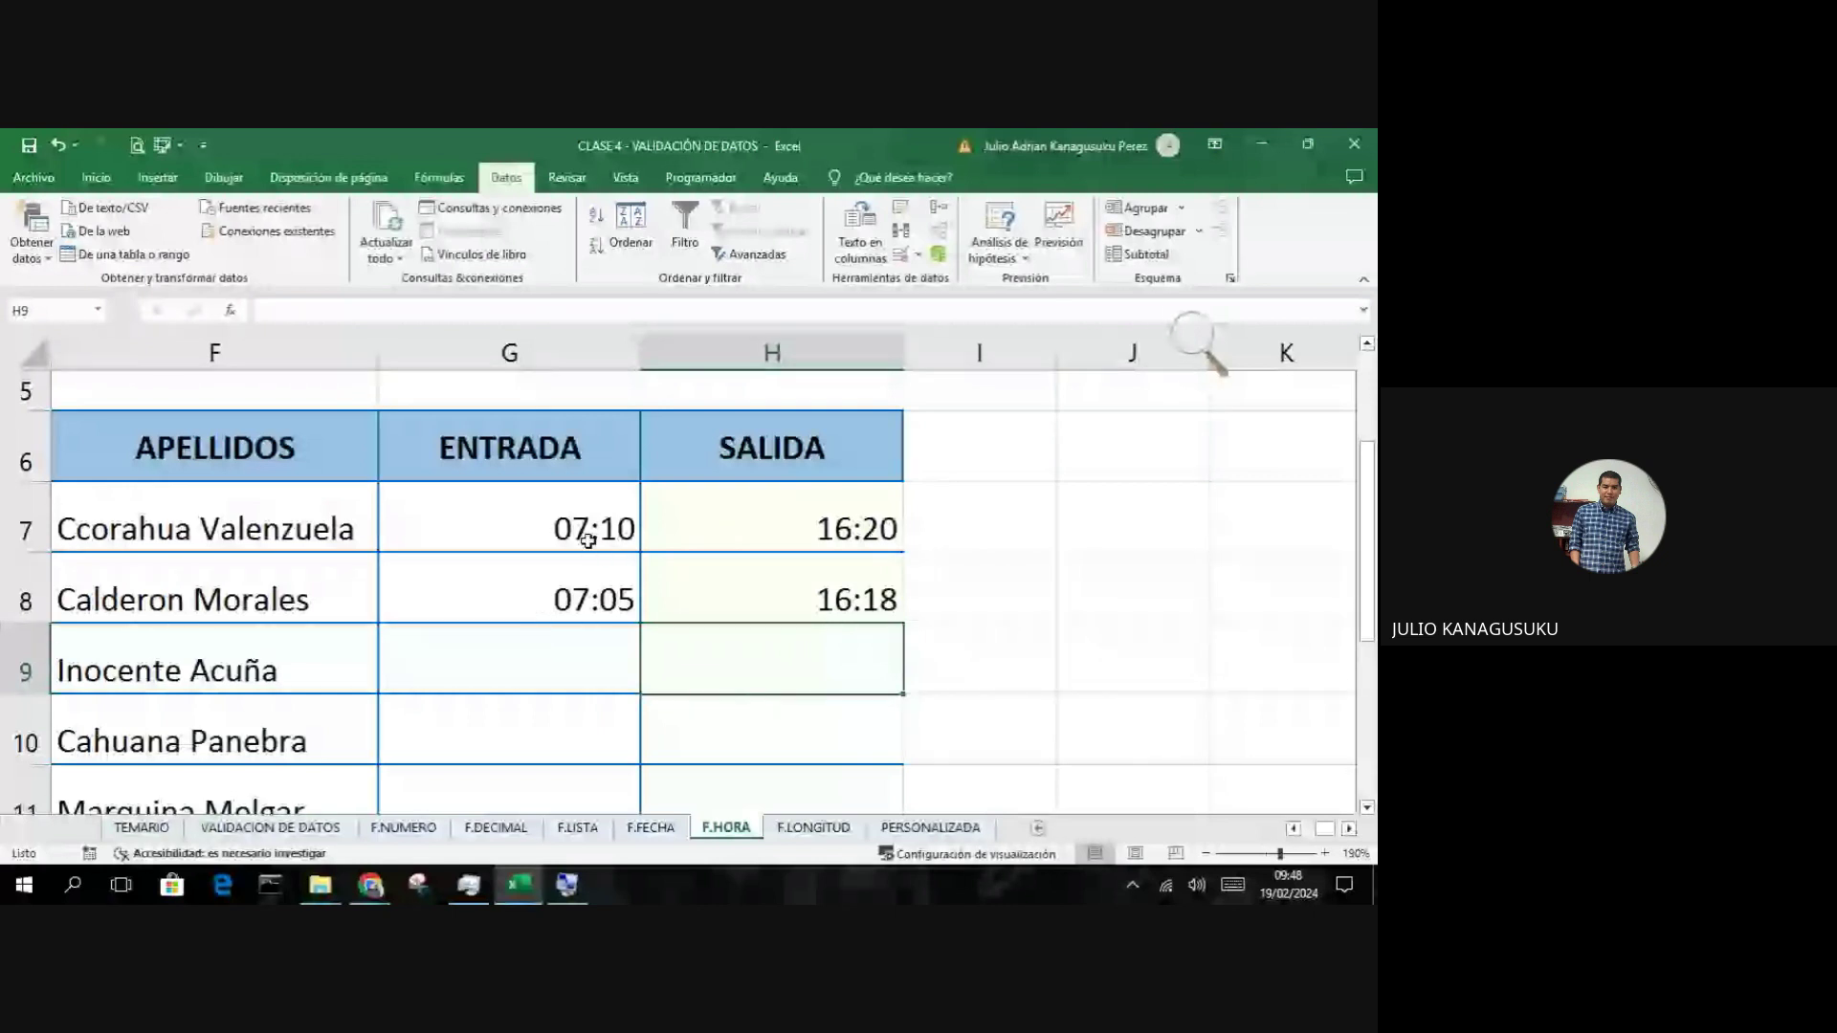
drag(588, 541, 732, 586)
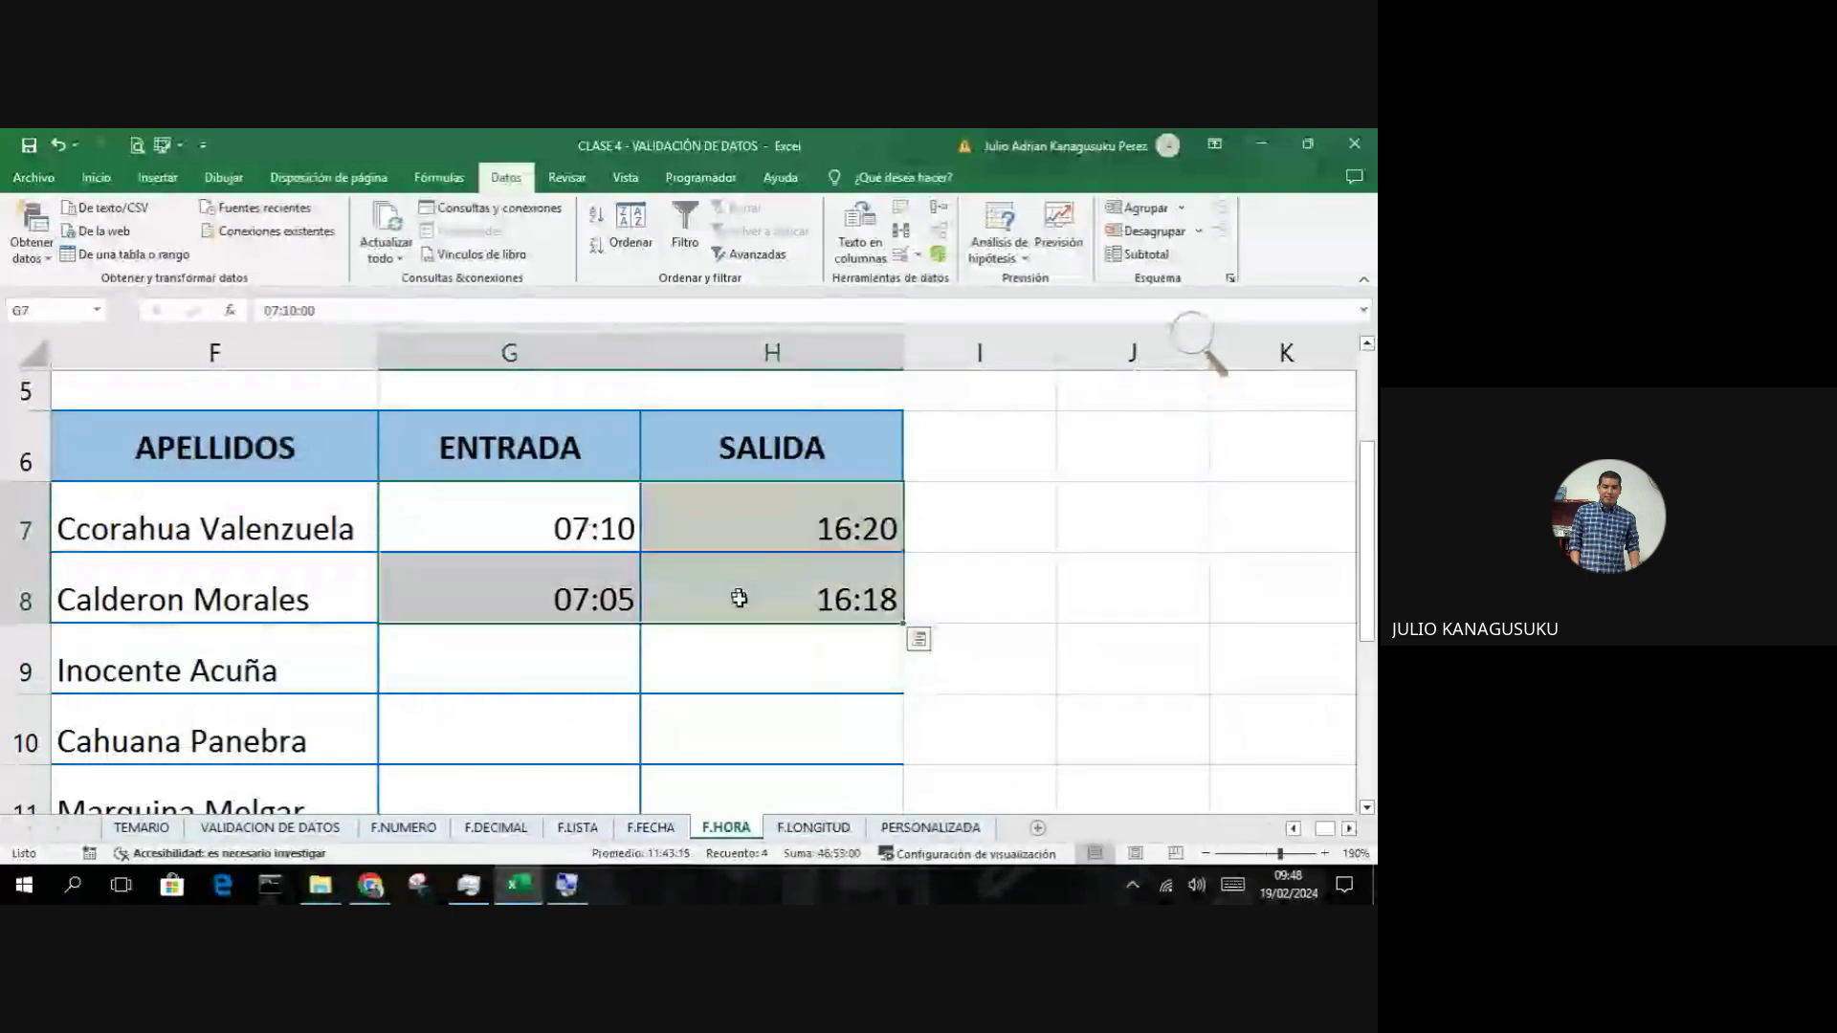
click(751, 648)
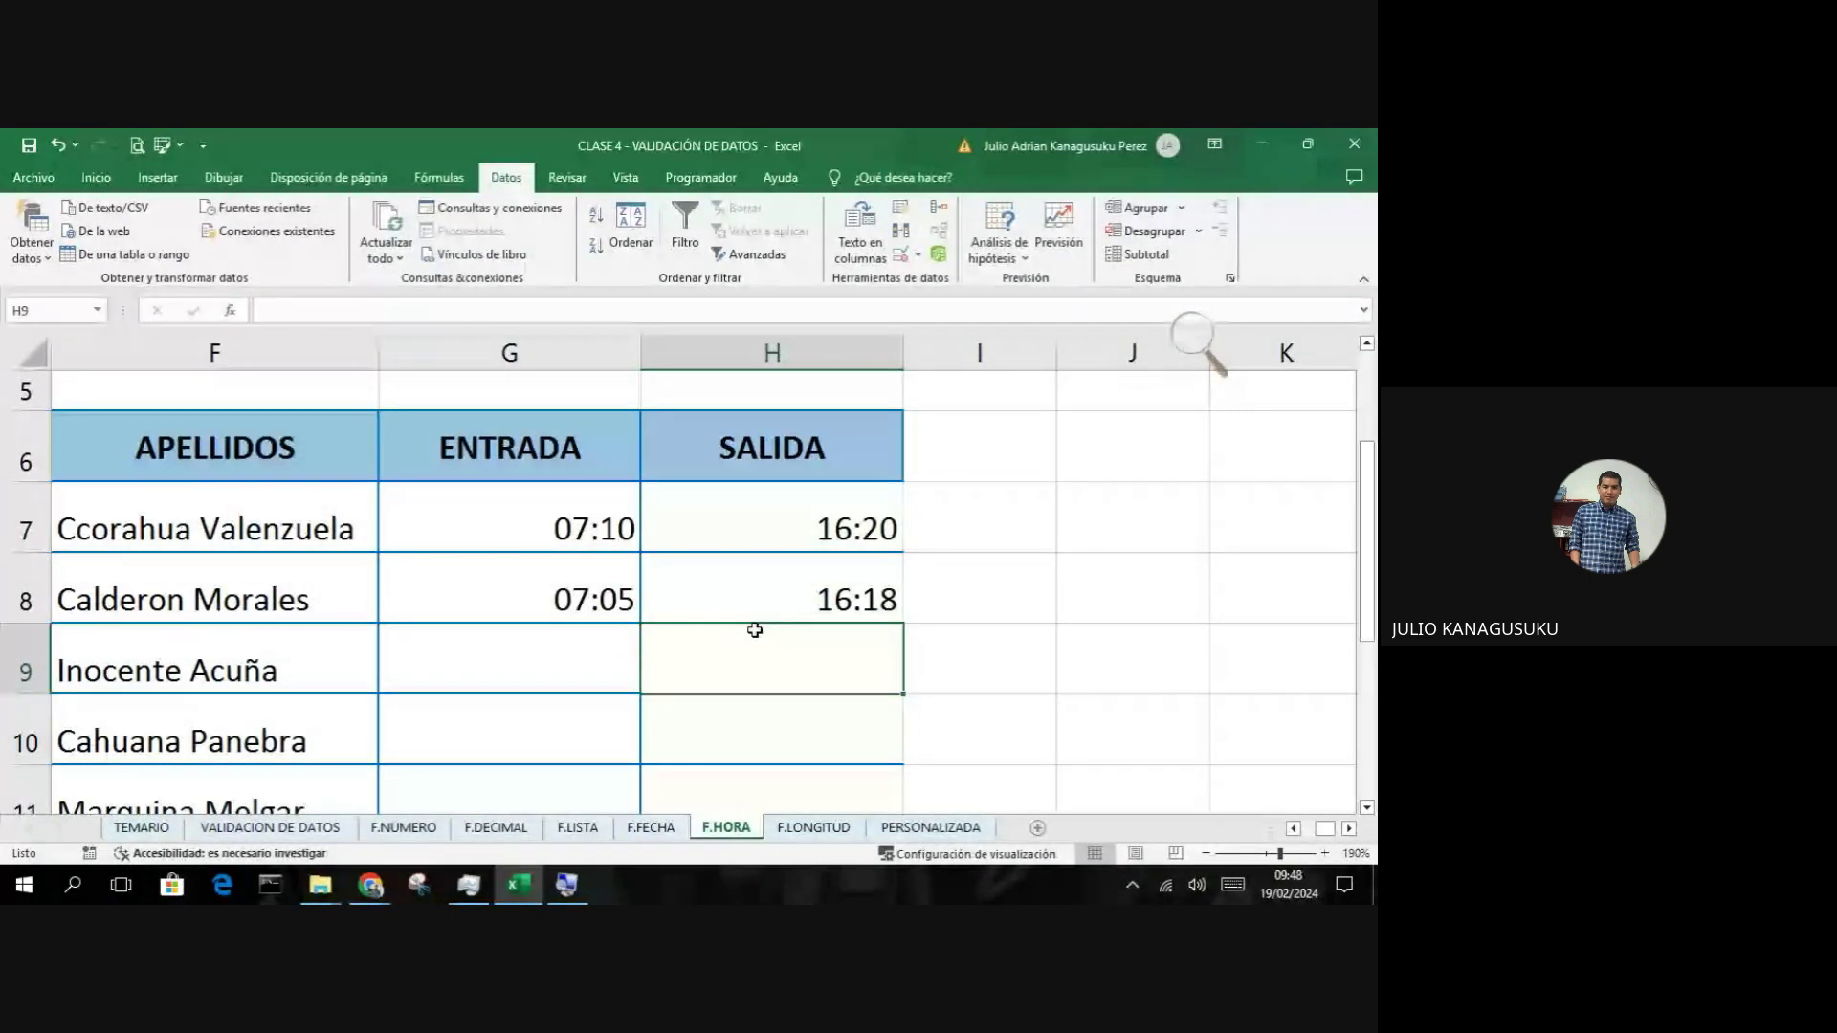
drag(778, 532, 779, 711)
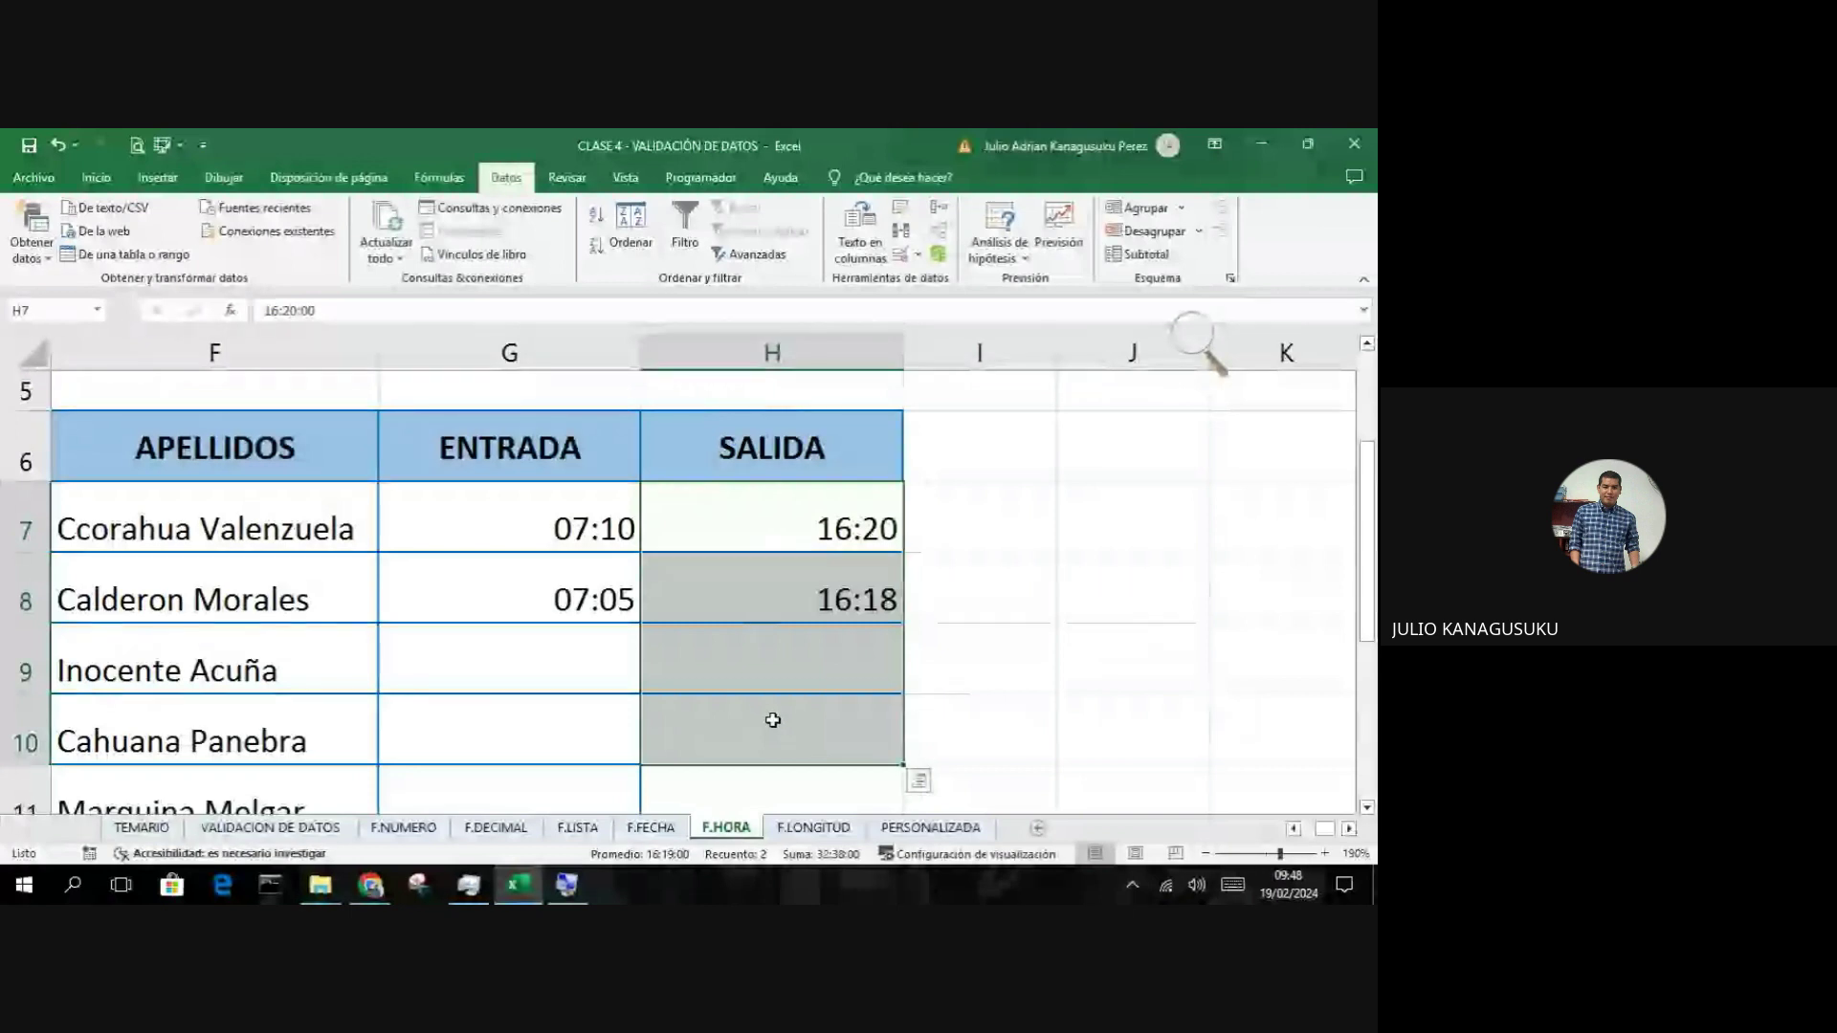
Step: Switch to the F.LONGITUD sheet, view the registration list, and select the CELULAR cells G7:G17
click(785, 827)
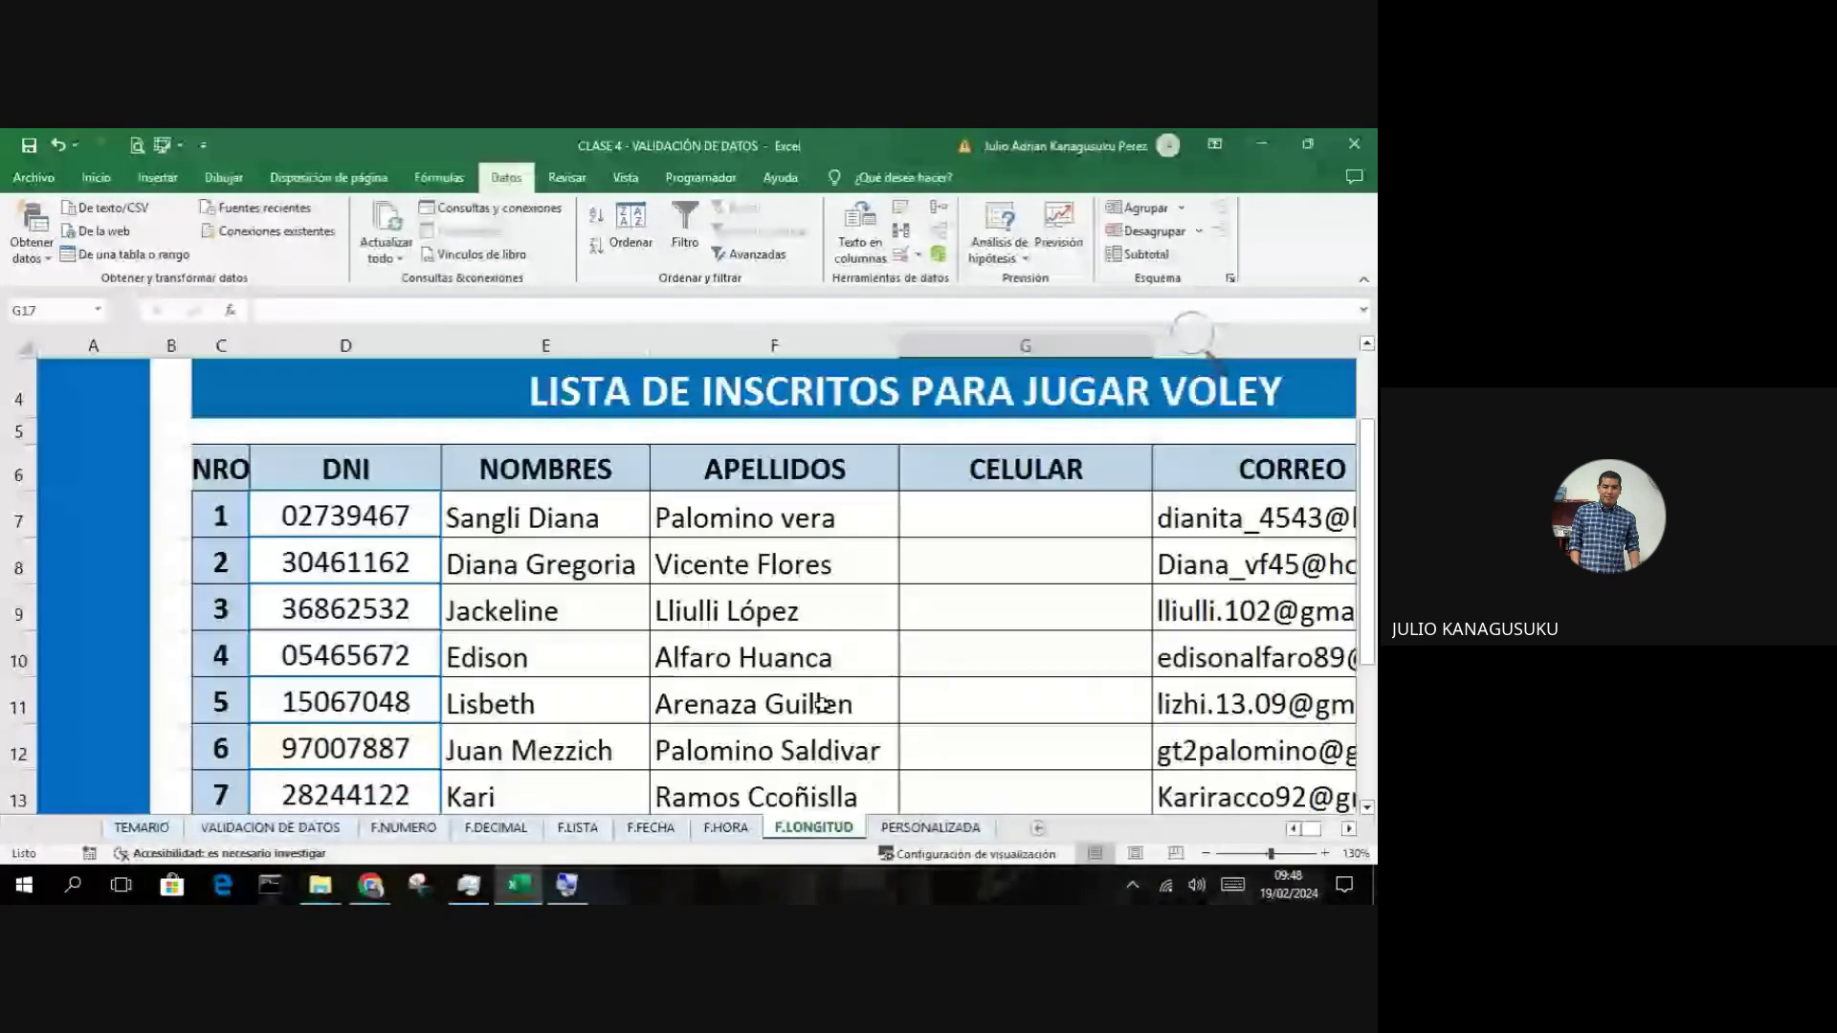
click(938, 685)
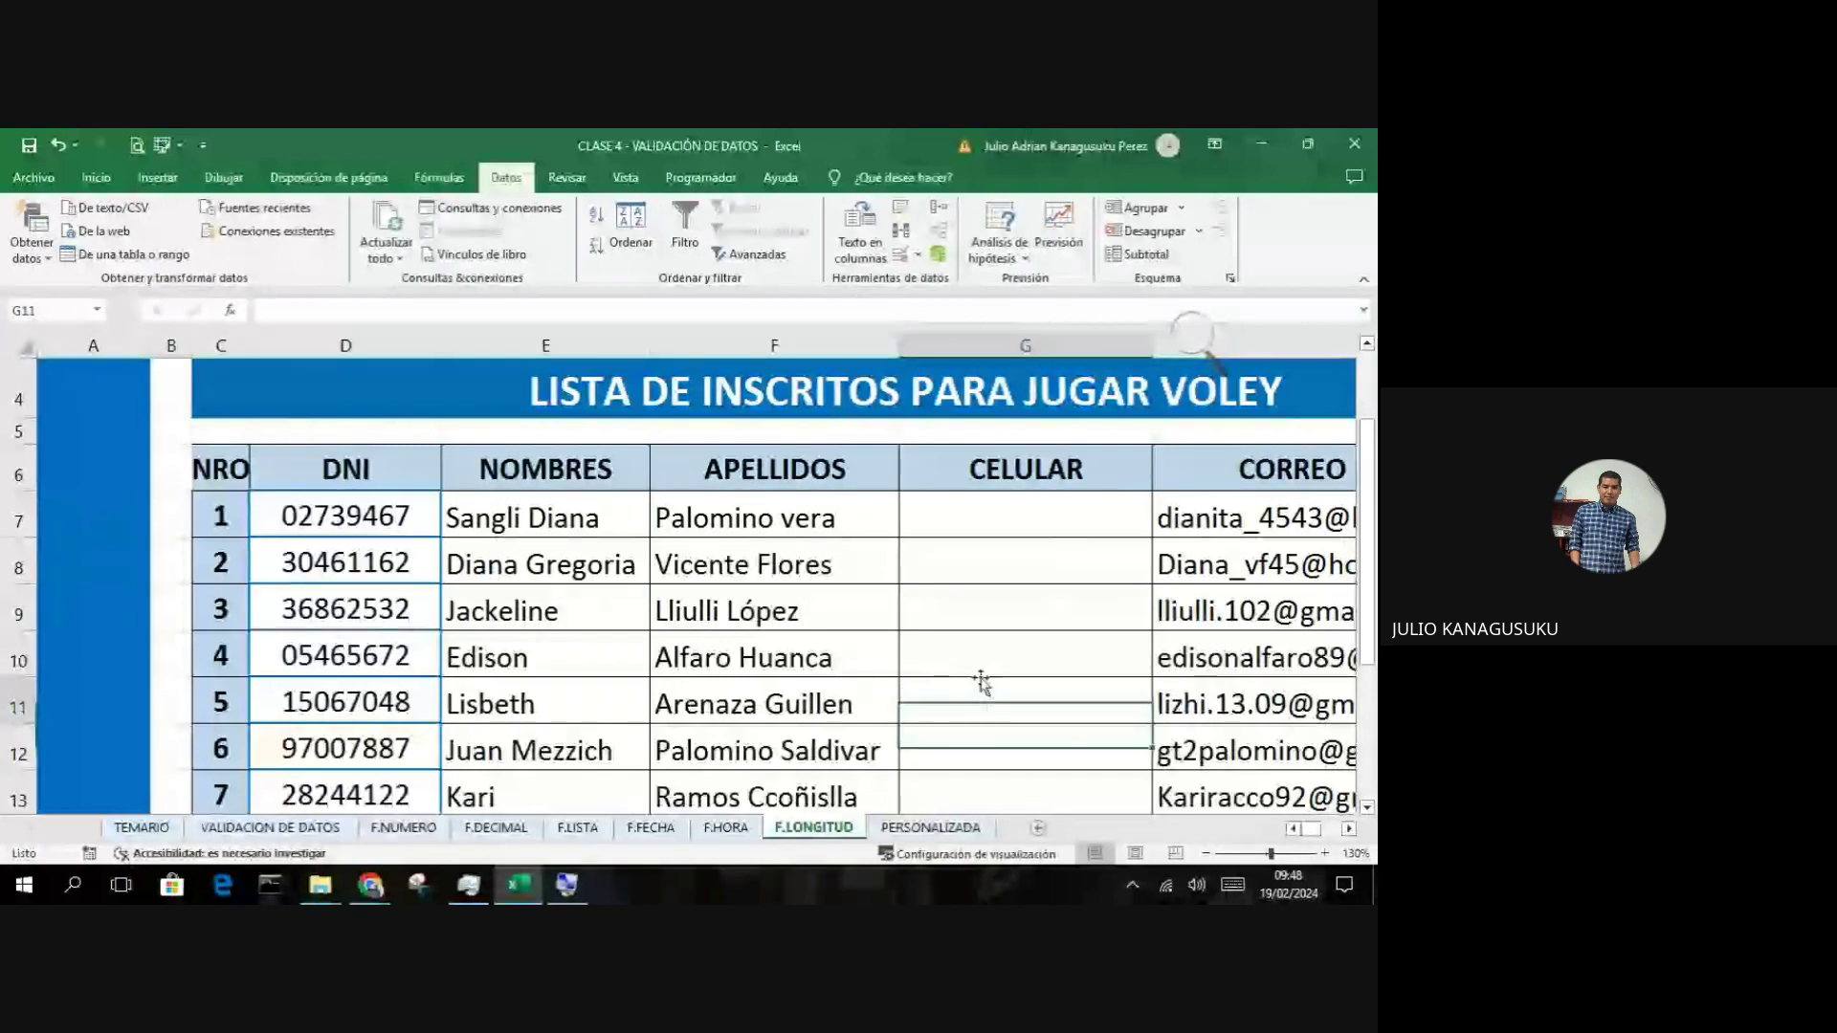
scroll(982, 683, down, 1)
scroll(1100, 711, up, 1)
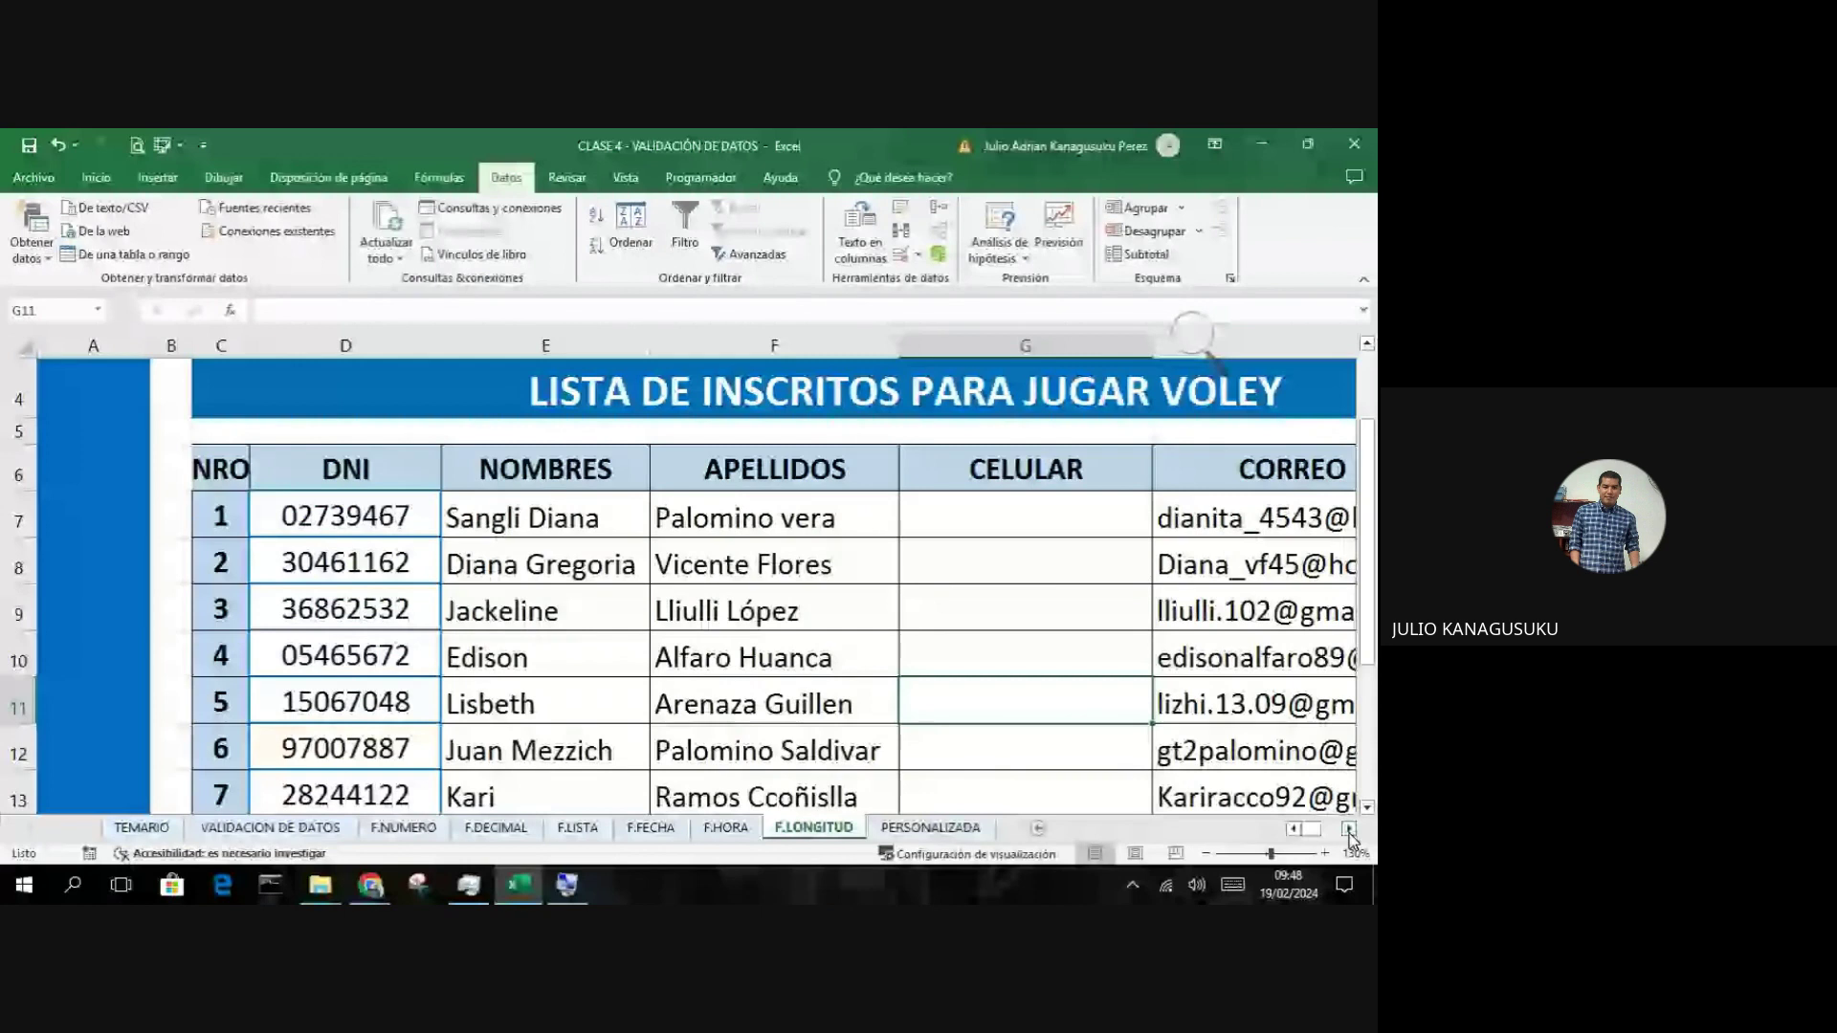
click(1349, 831)
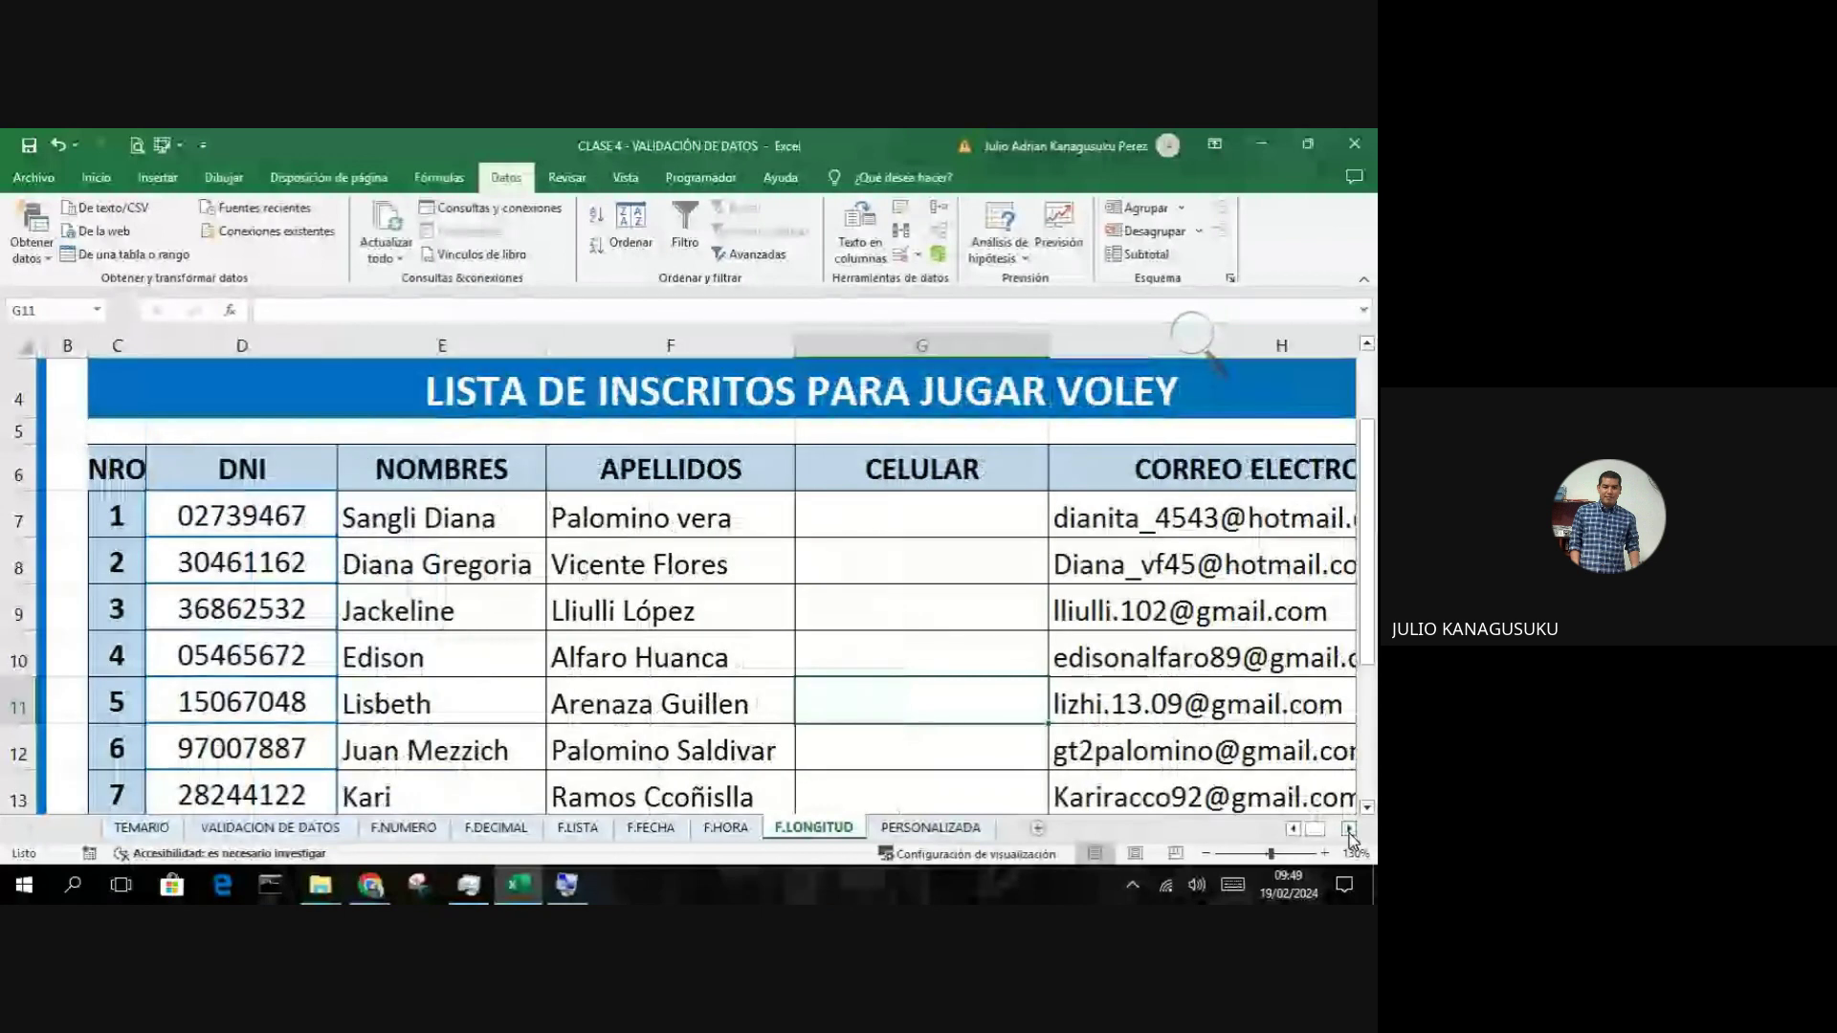
click(1349, 831)
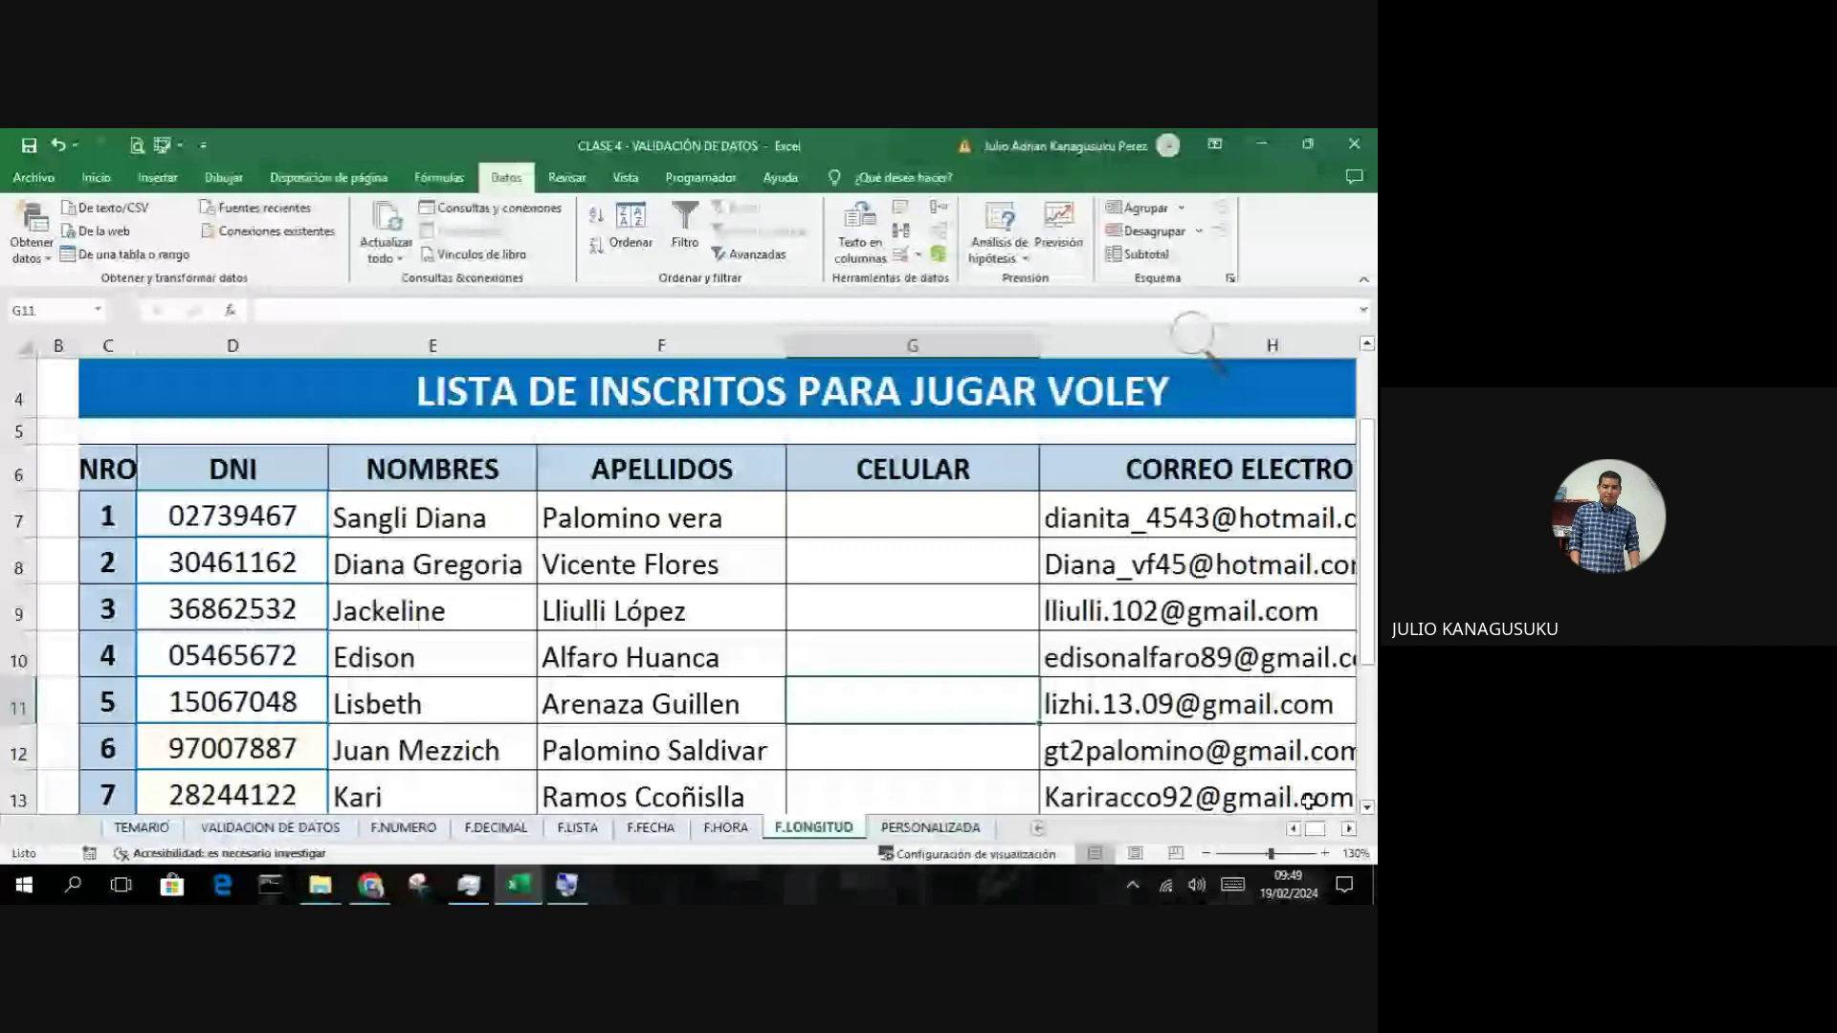
scroll(1308, 802, down, 2)
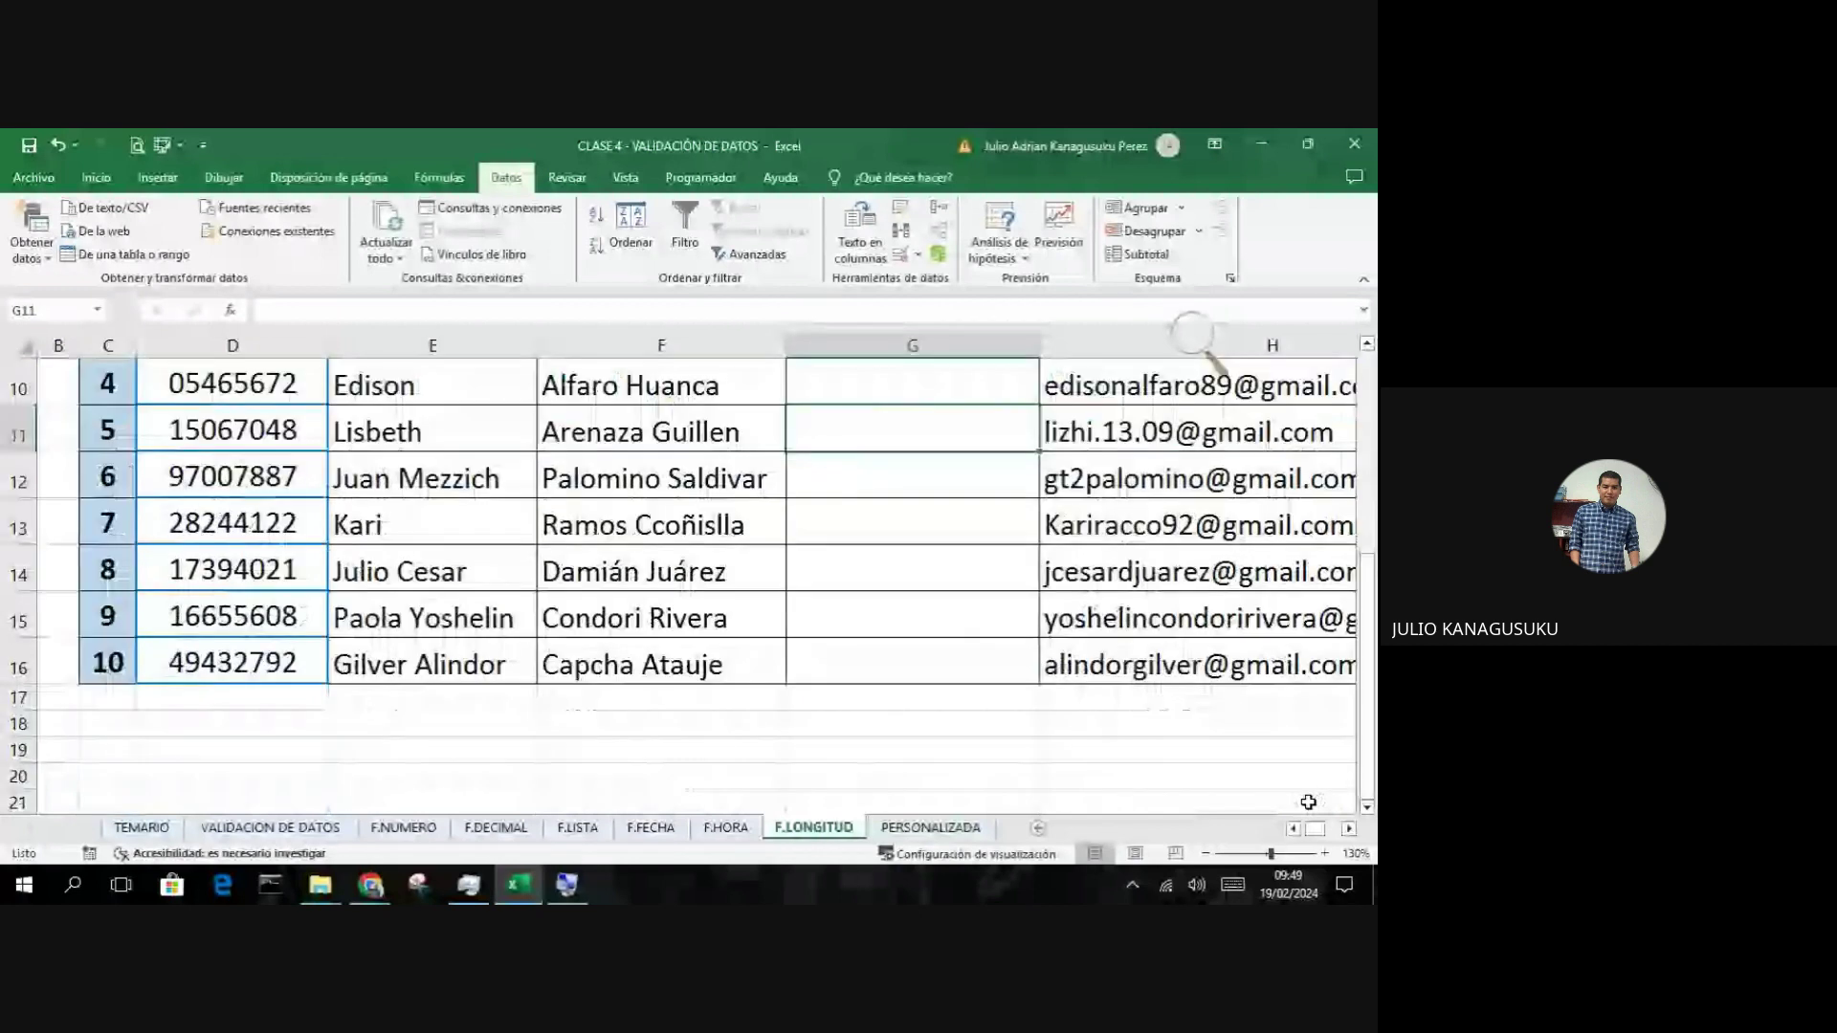
scroll(1308, 802, up, 2)
drag(947, 514, 932, 743)
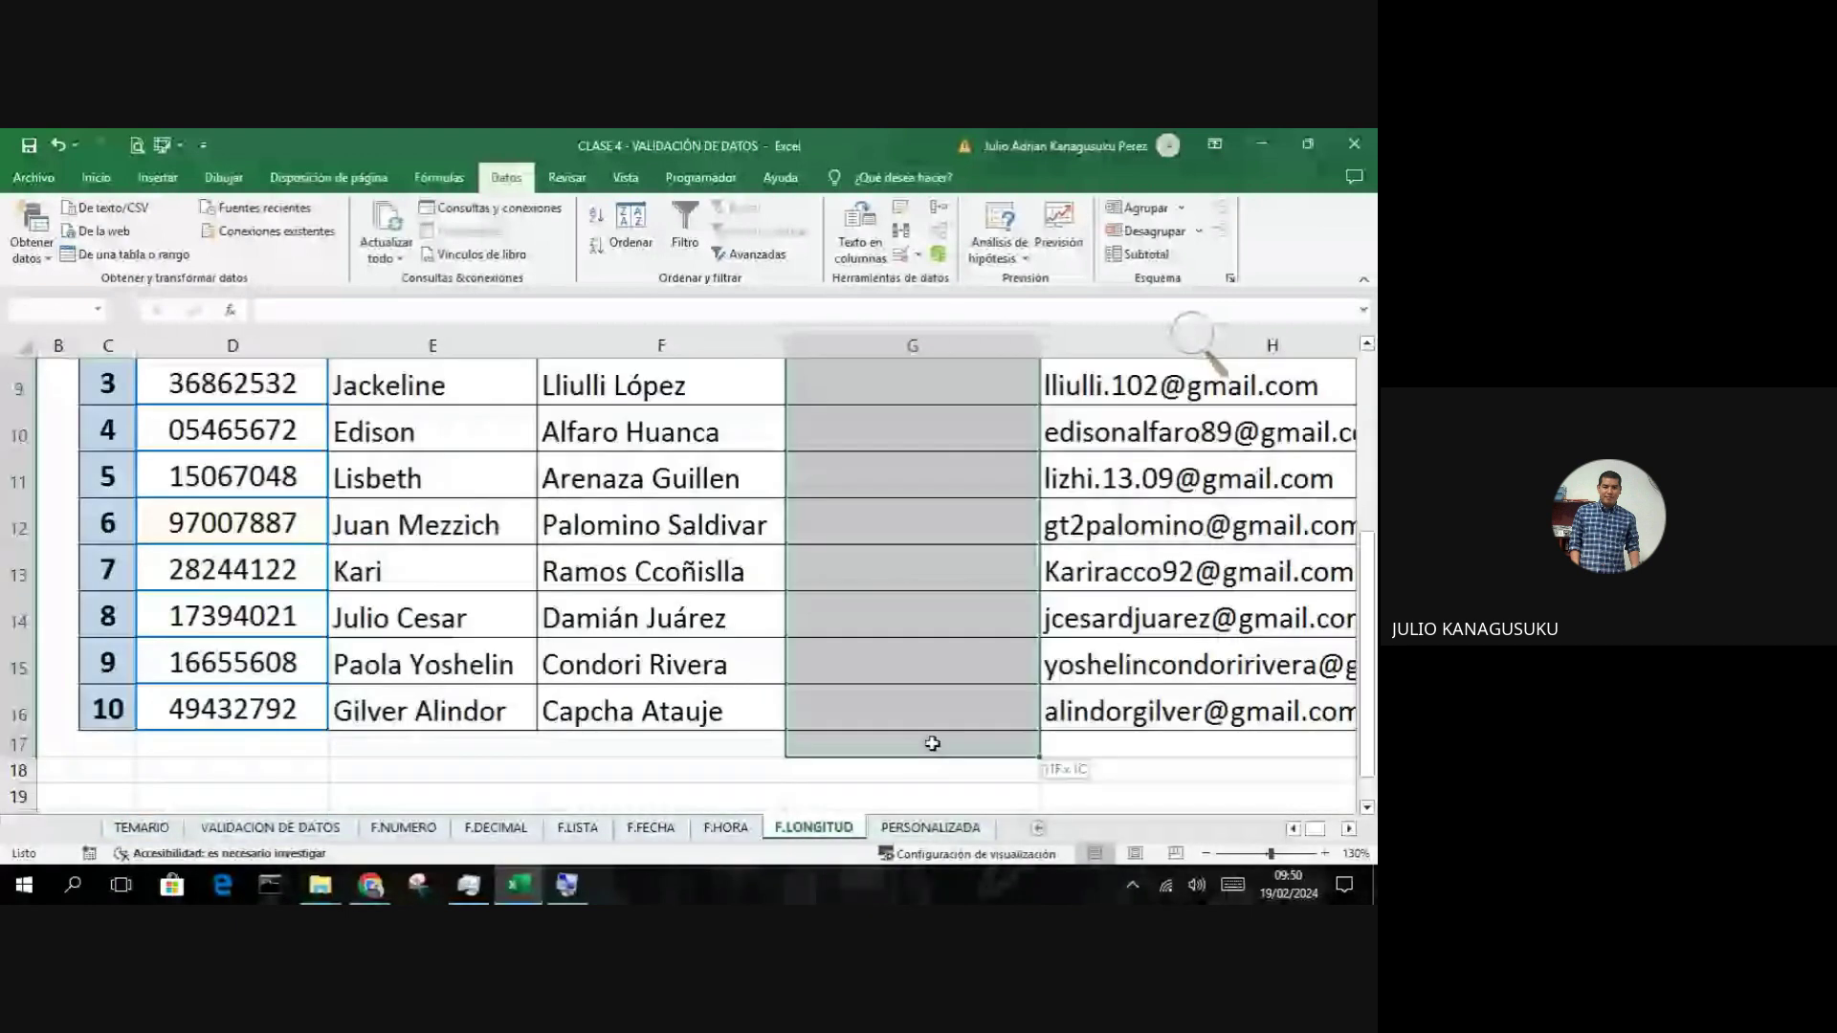
scroll(938, 675, up, 1)
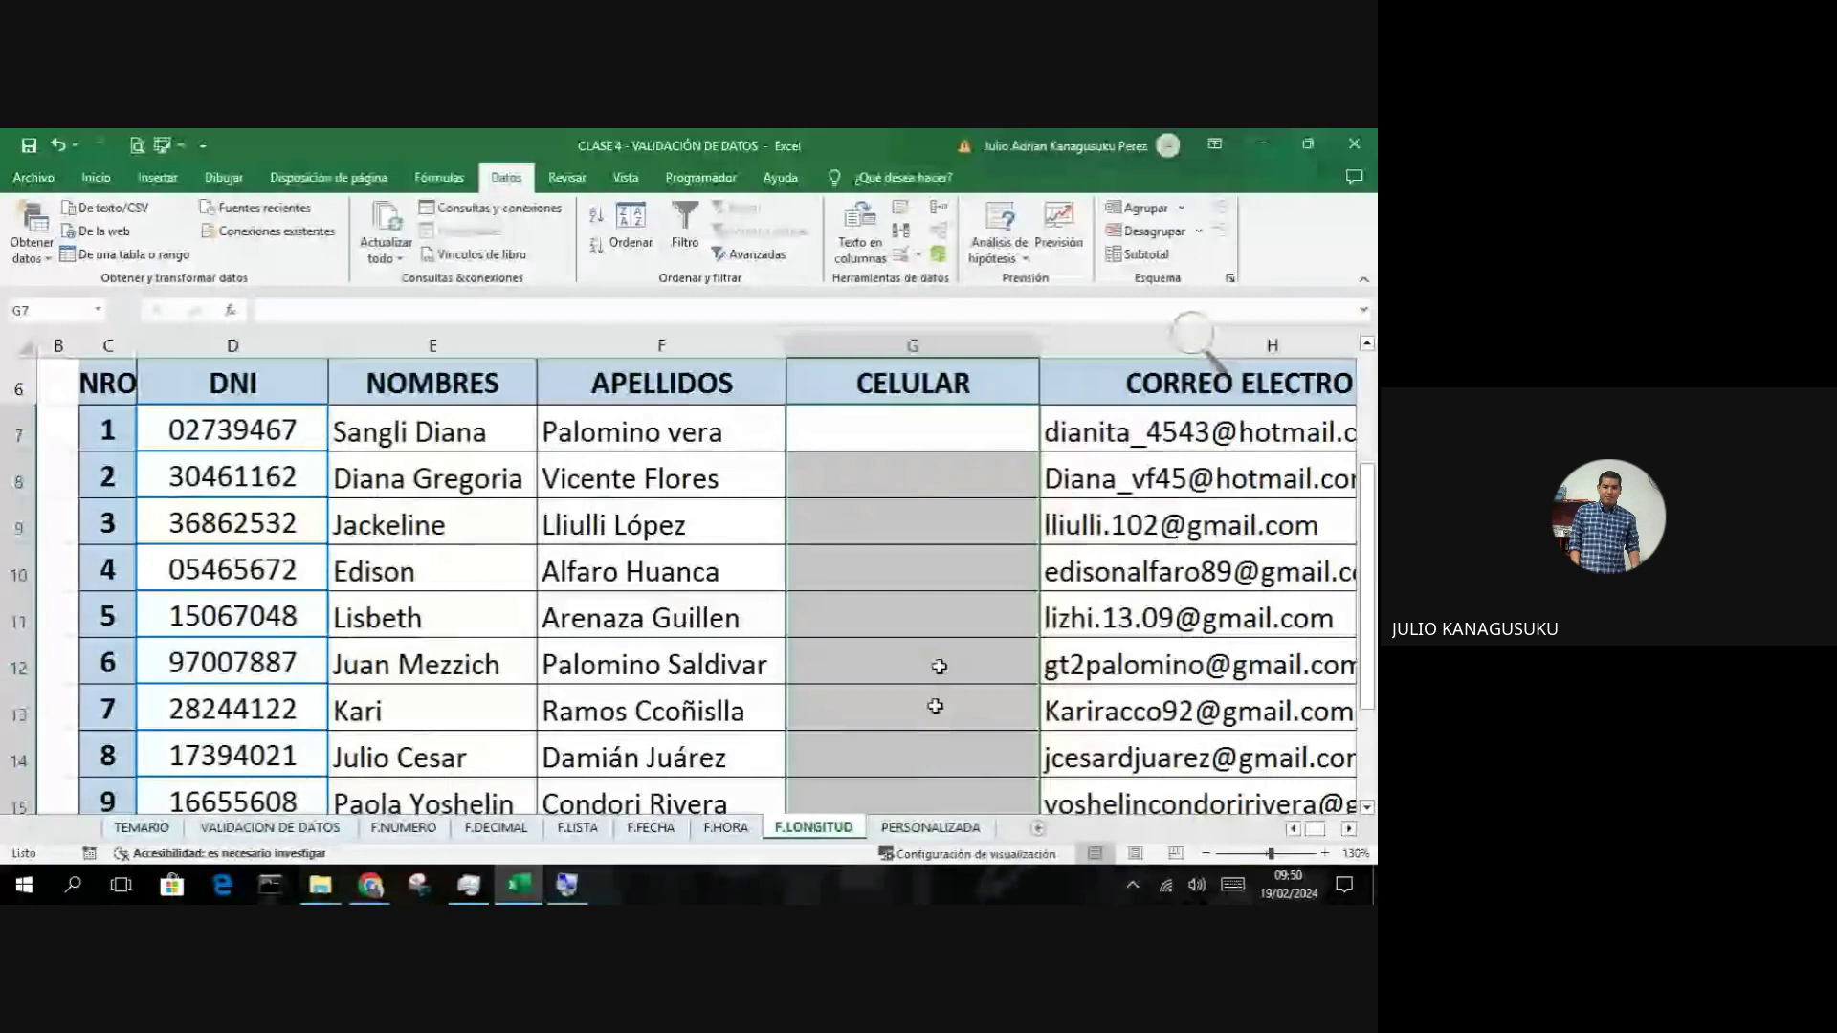
Step: Set Data Validation on the CELULAR cells to Longitud del texto igual a 9
click(899, 258)
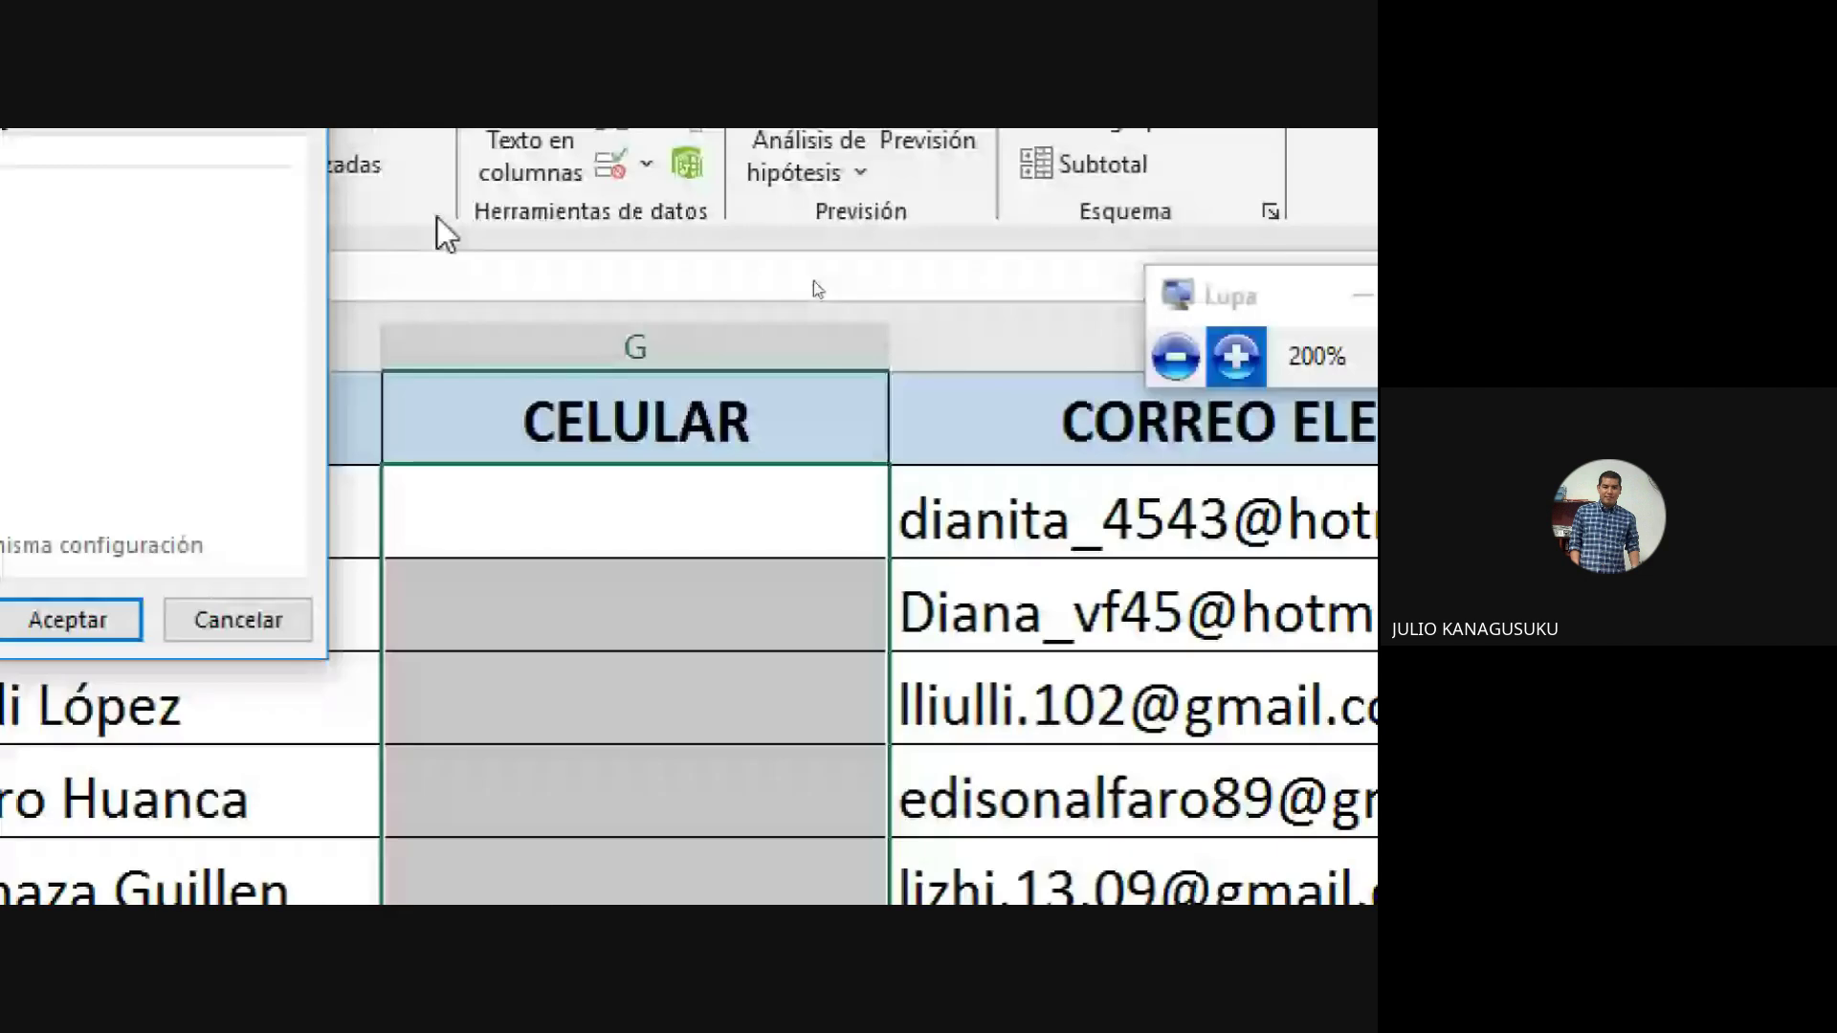
click(643, 346)
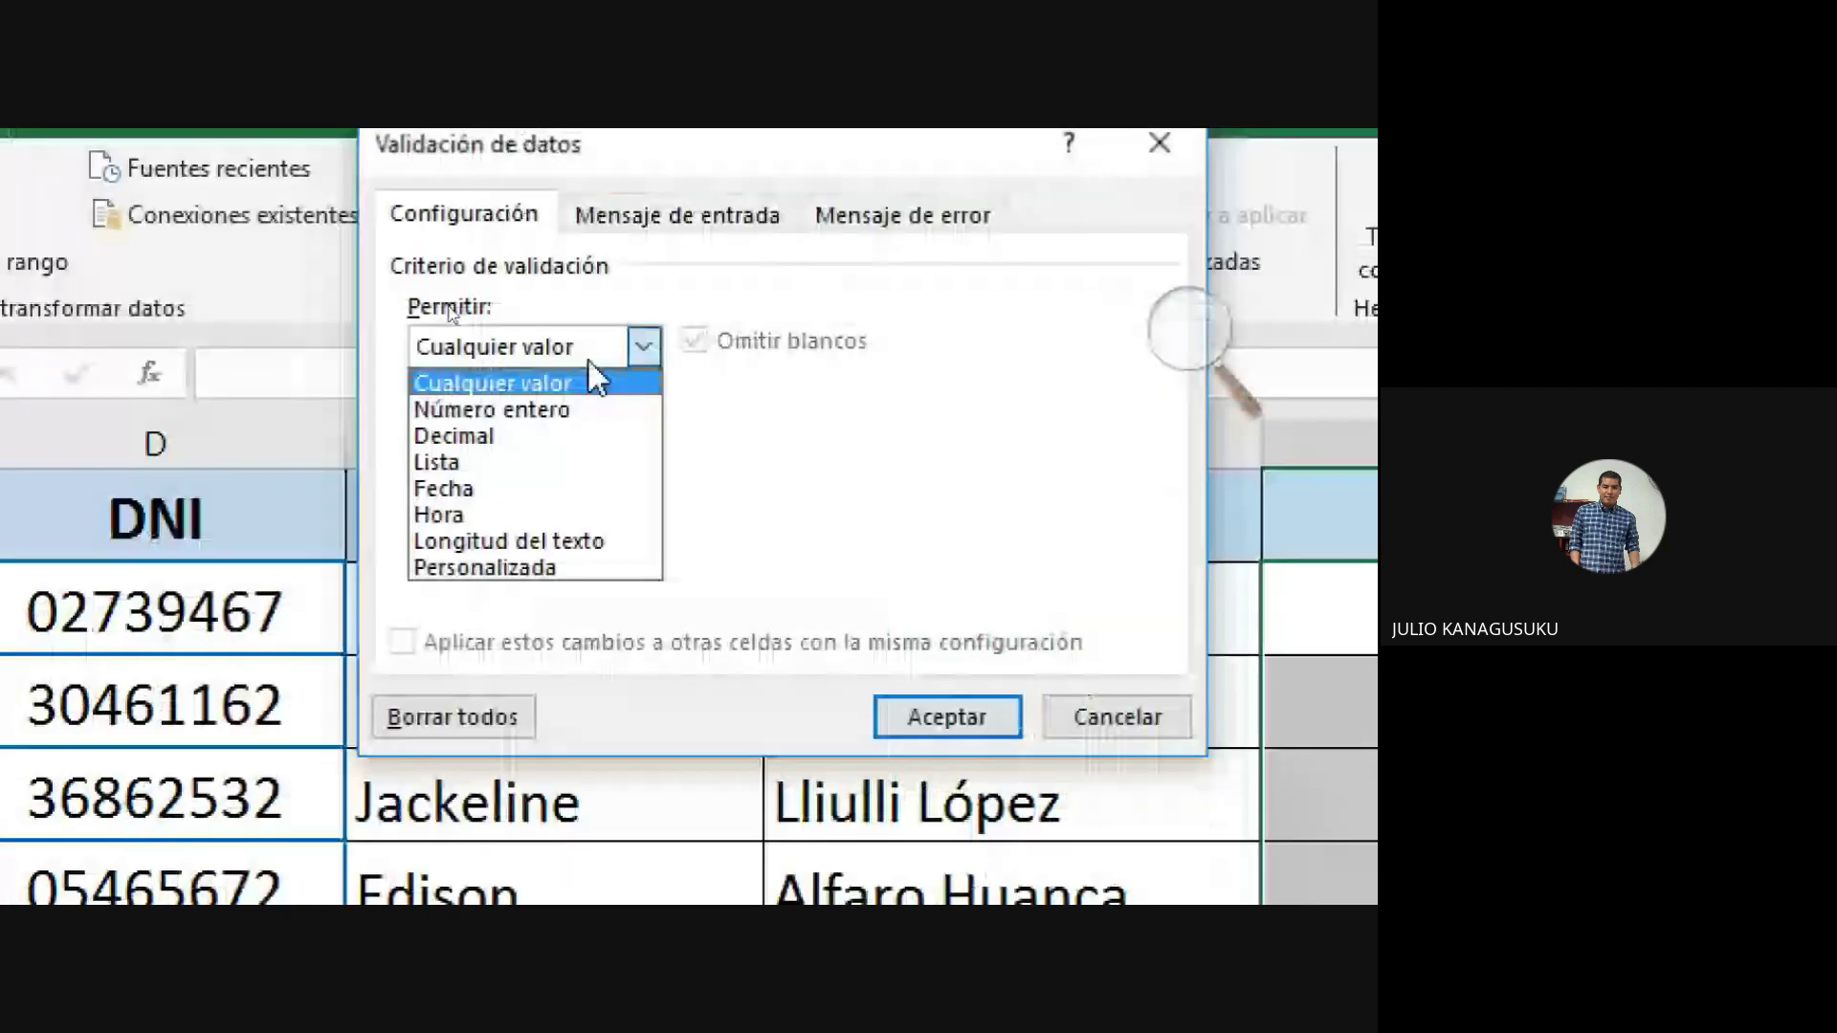
click(562, 546)
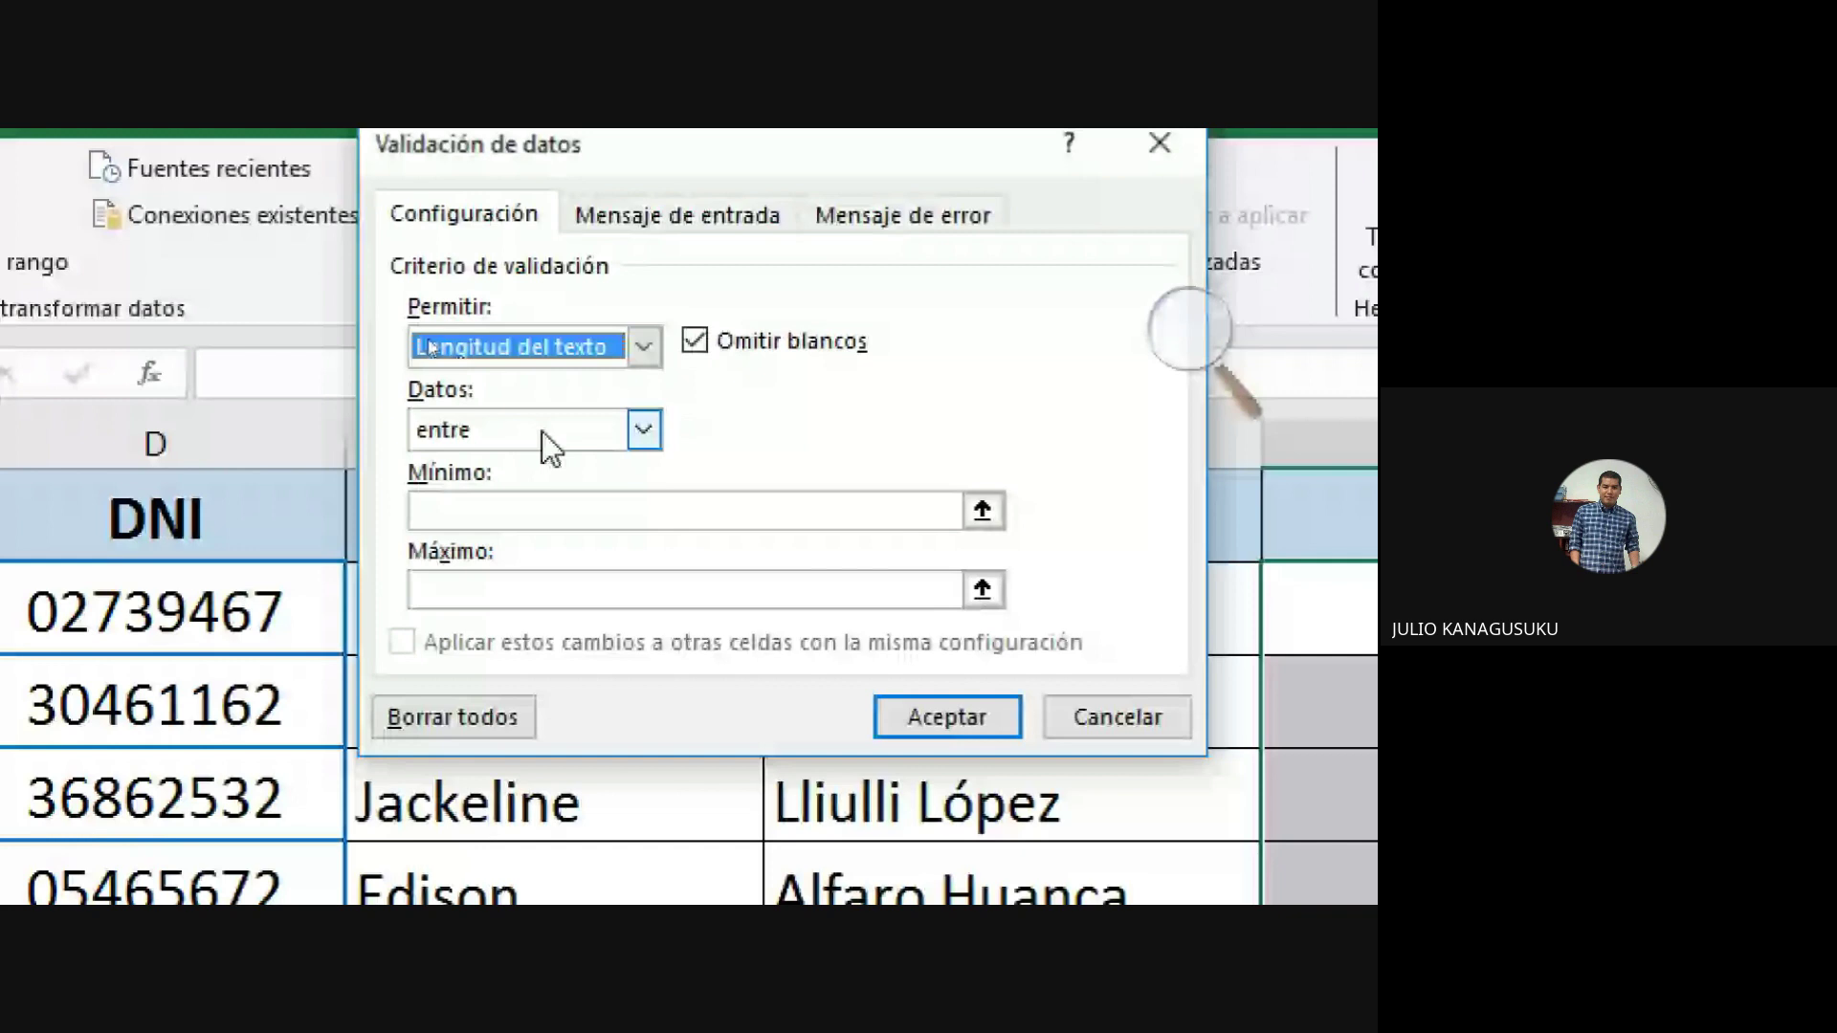
click(609, 435)
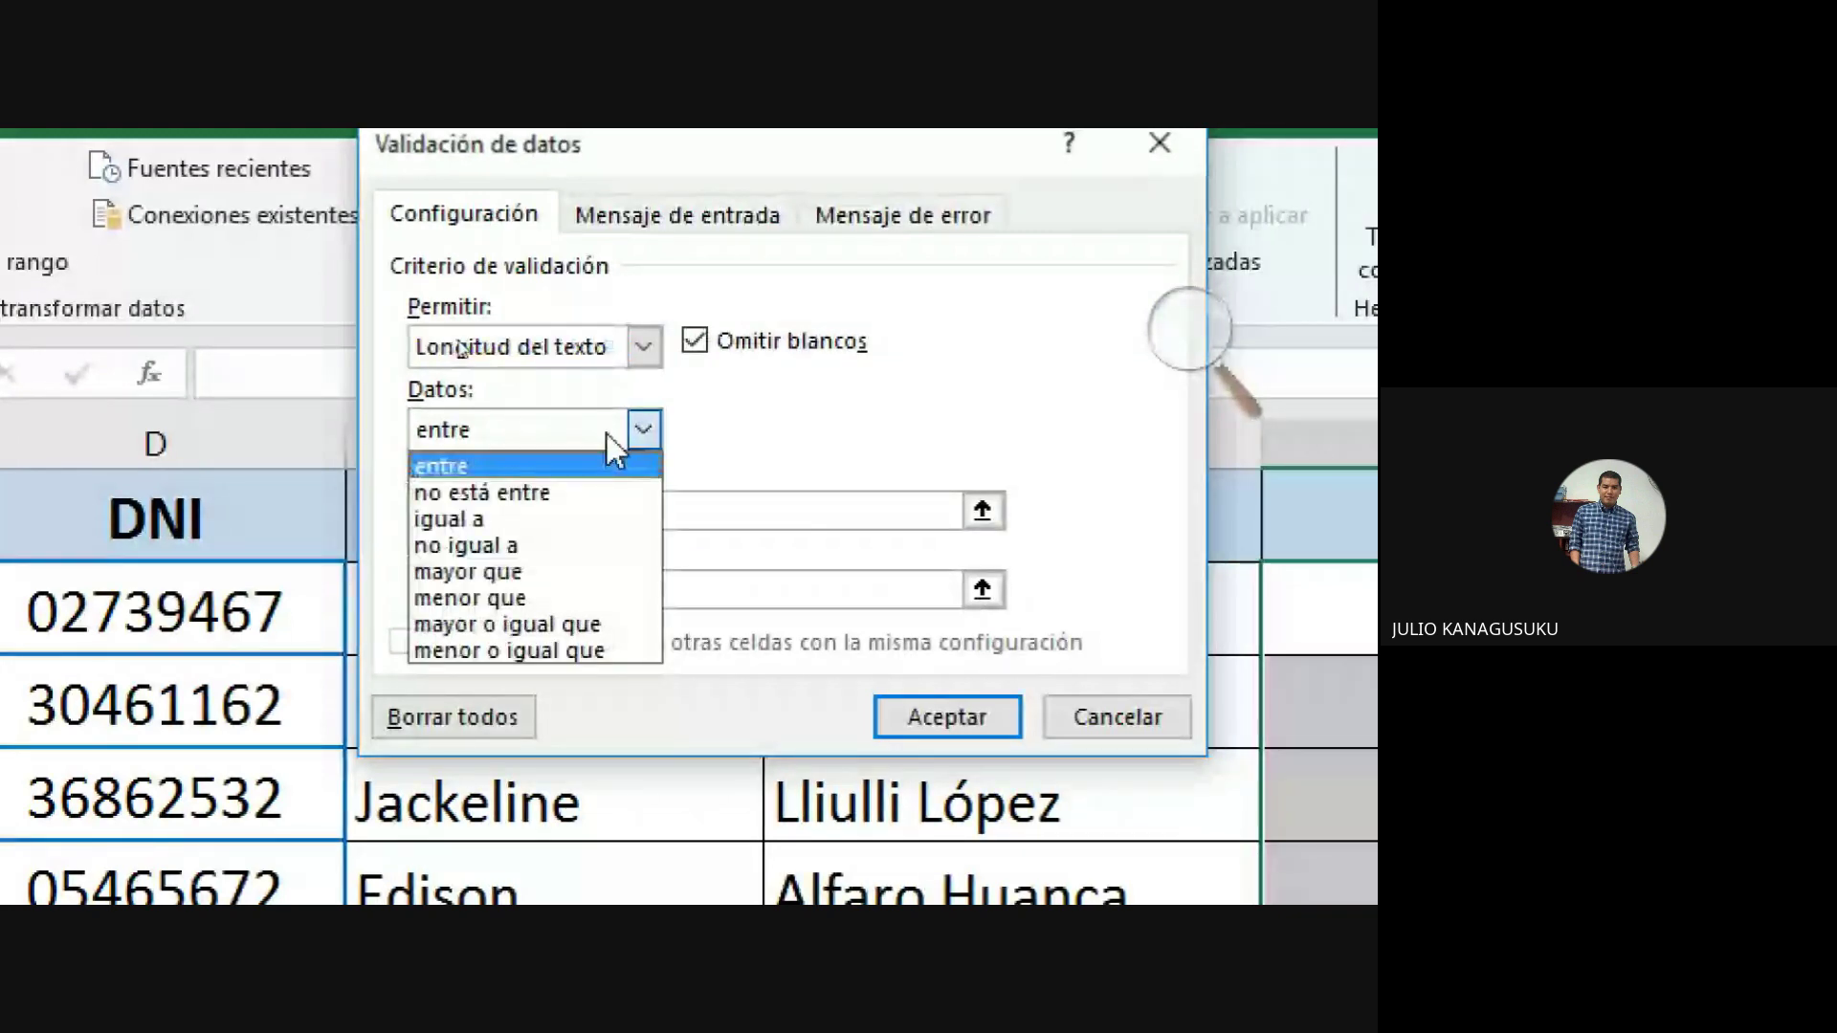
click(533, 521)
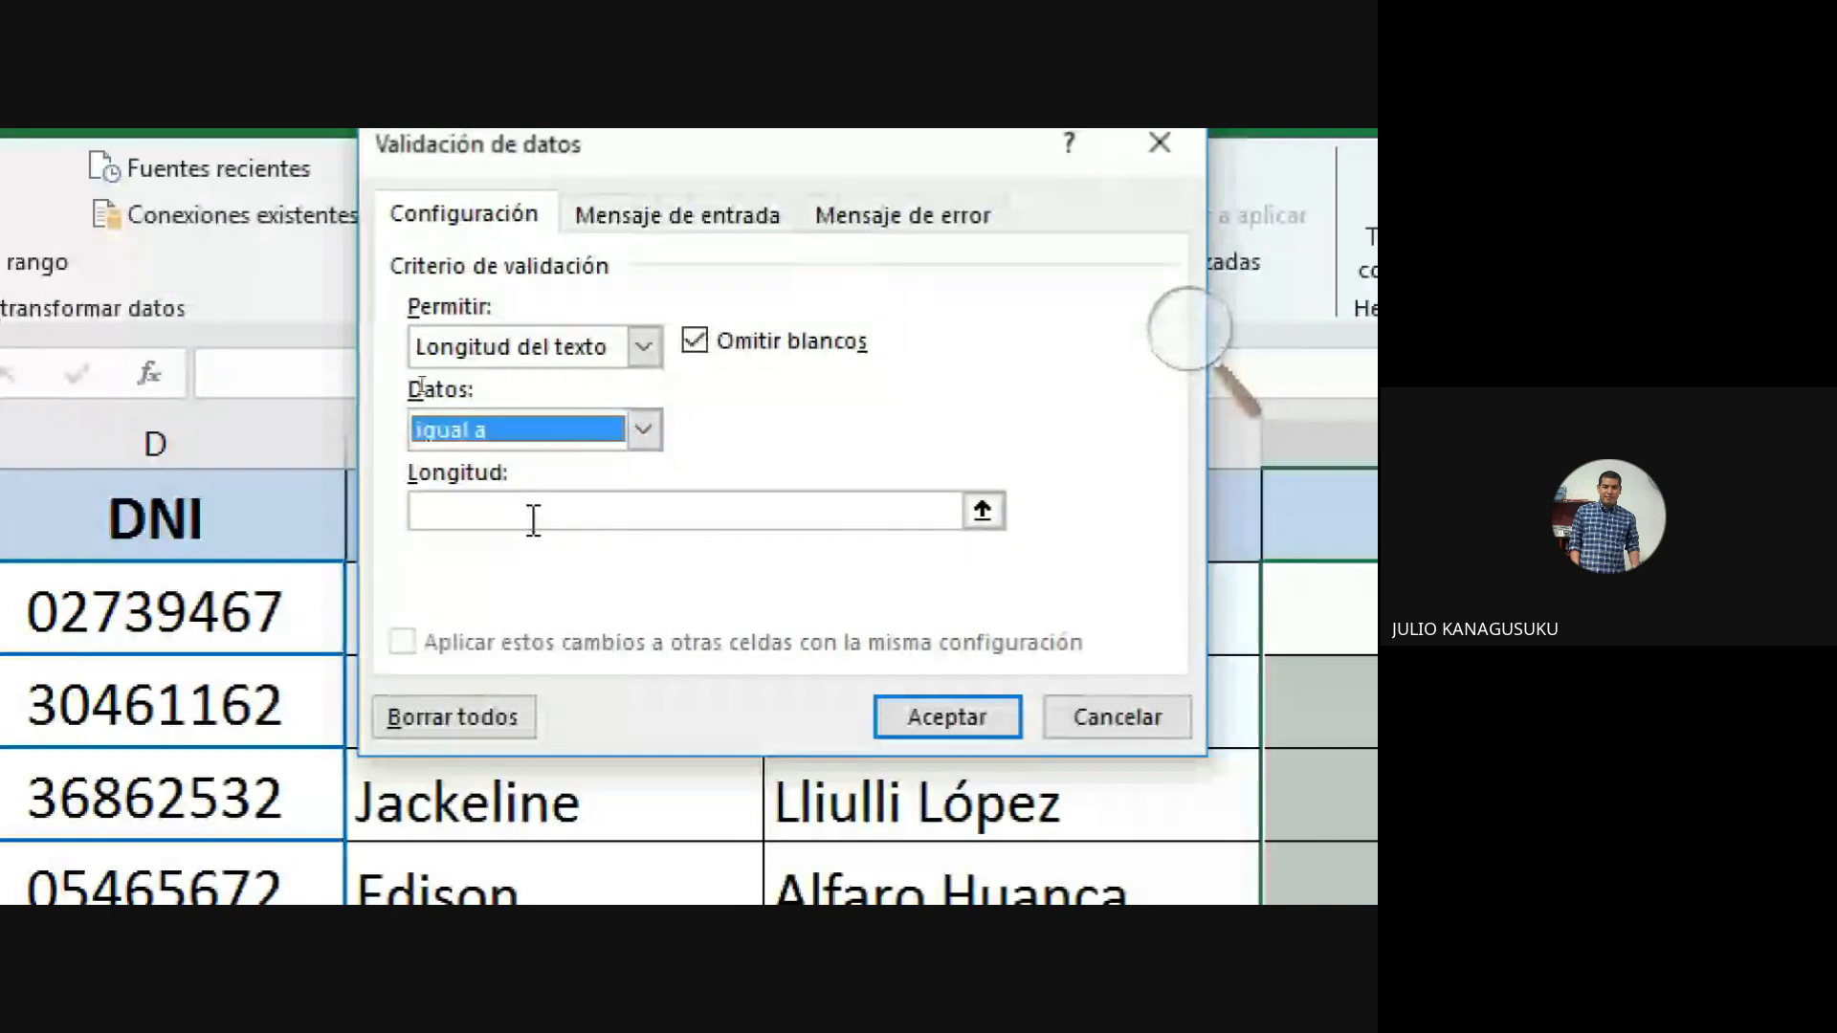
click(527, 515)
text(9)
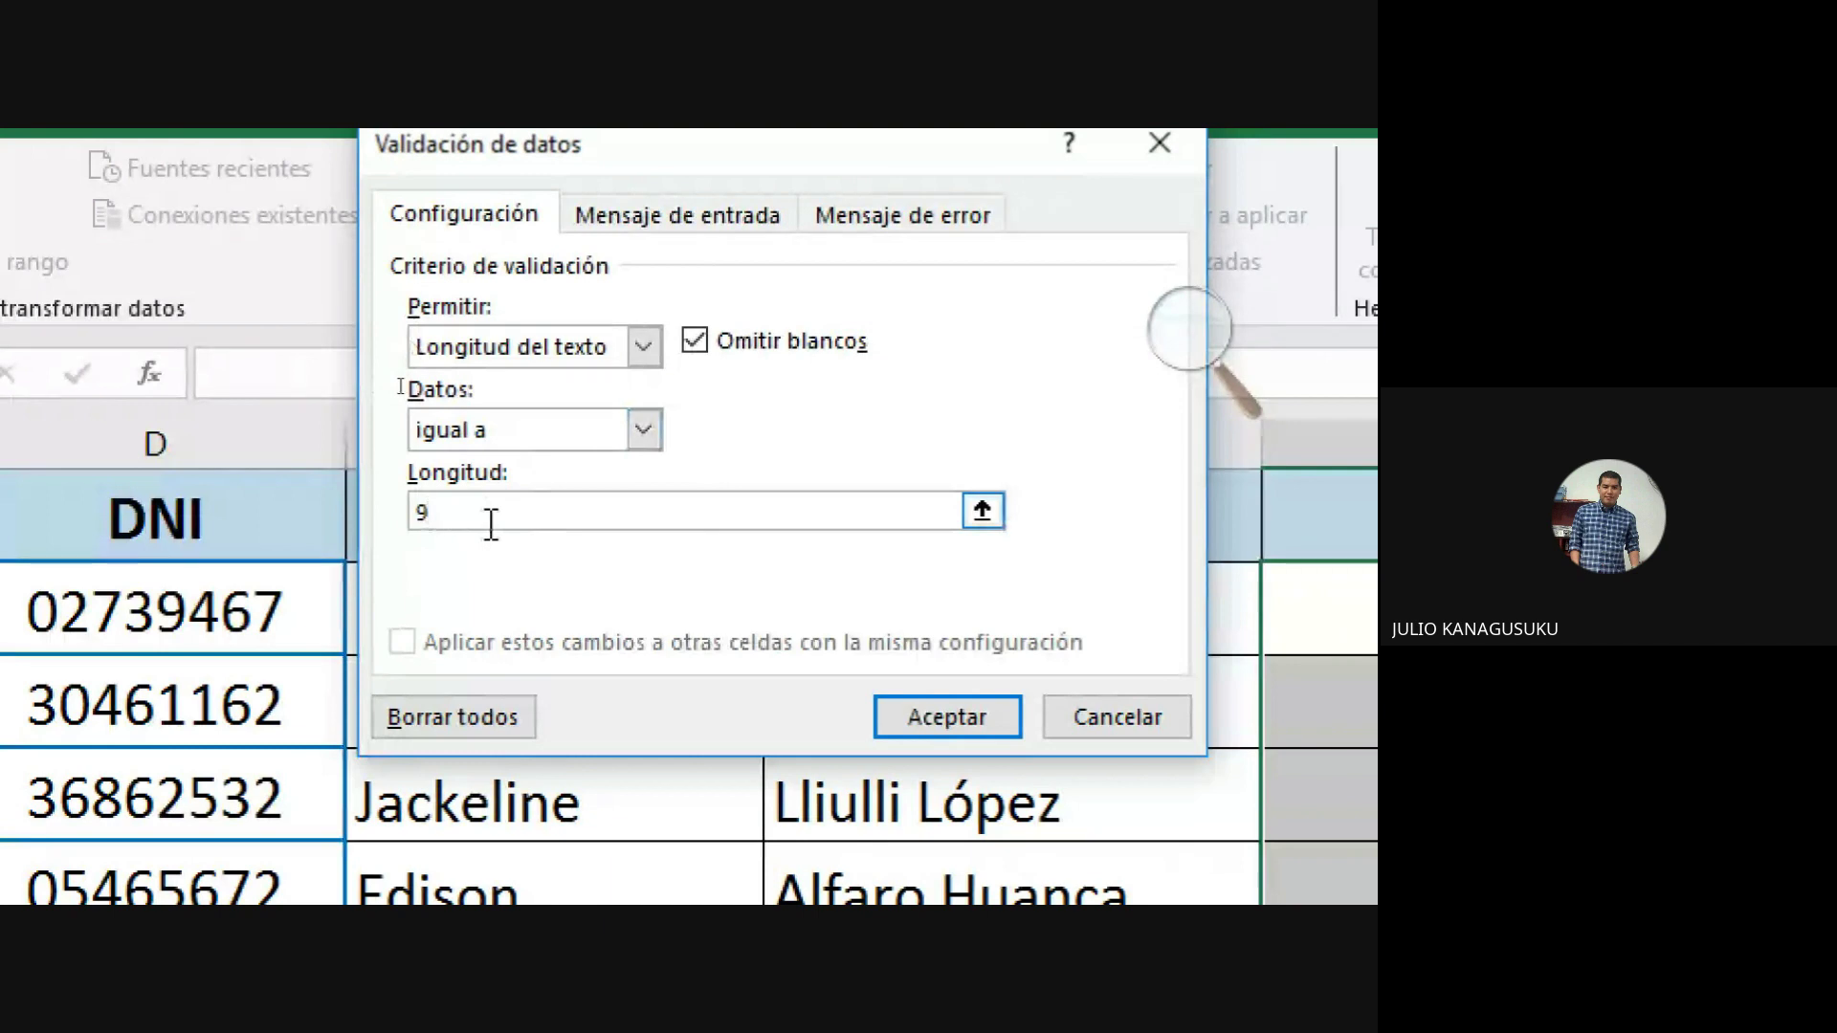
click(956, 724)
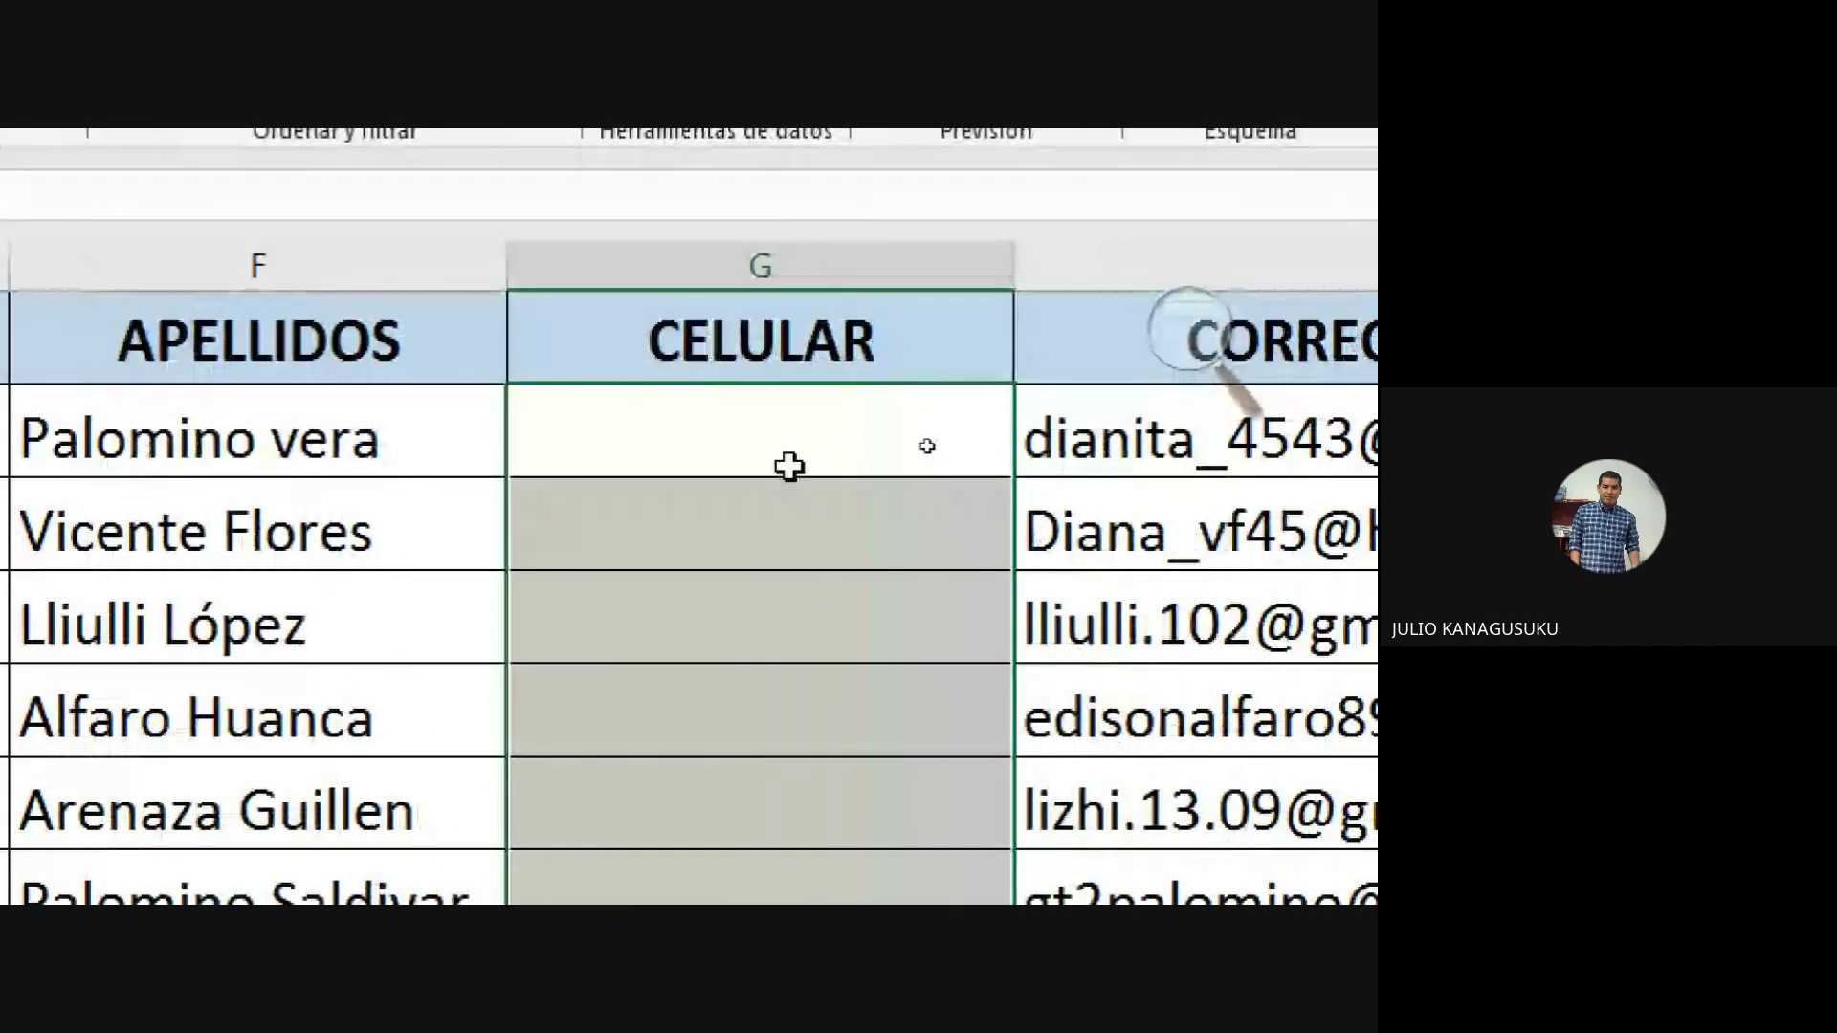
click(790, 467)
text(9)
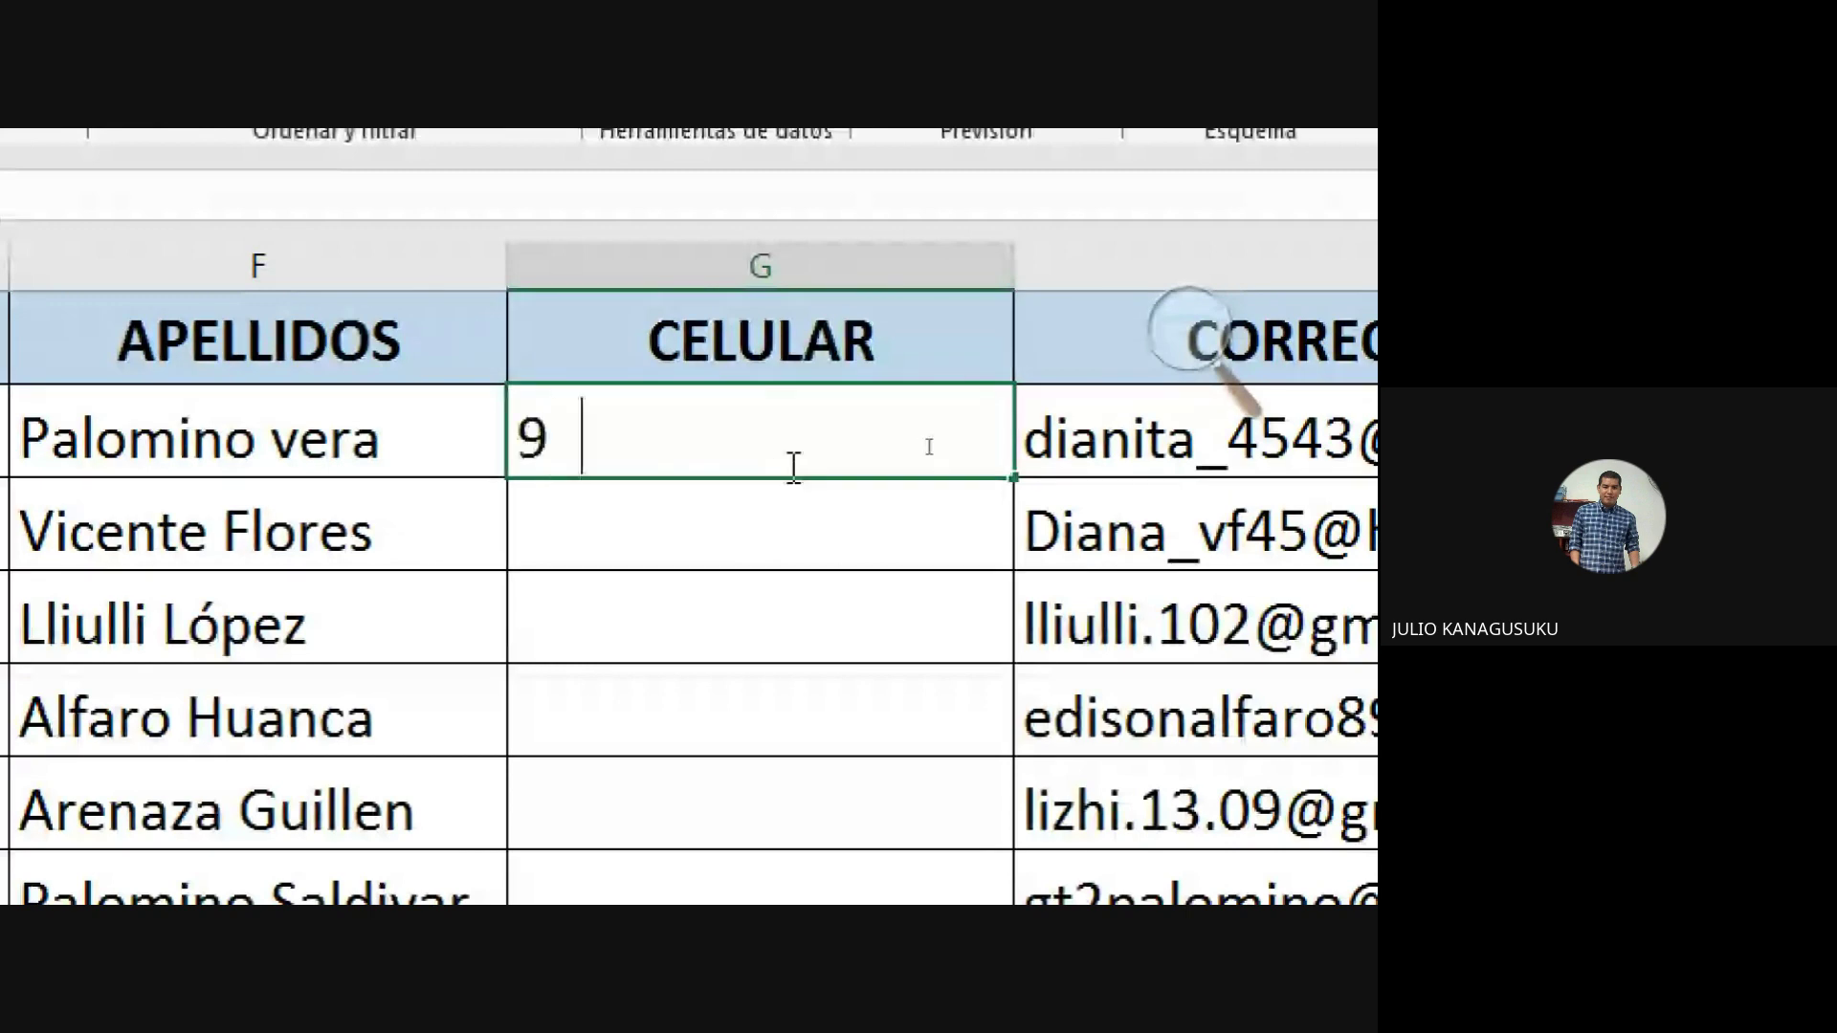
text(87654321)
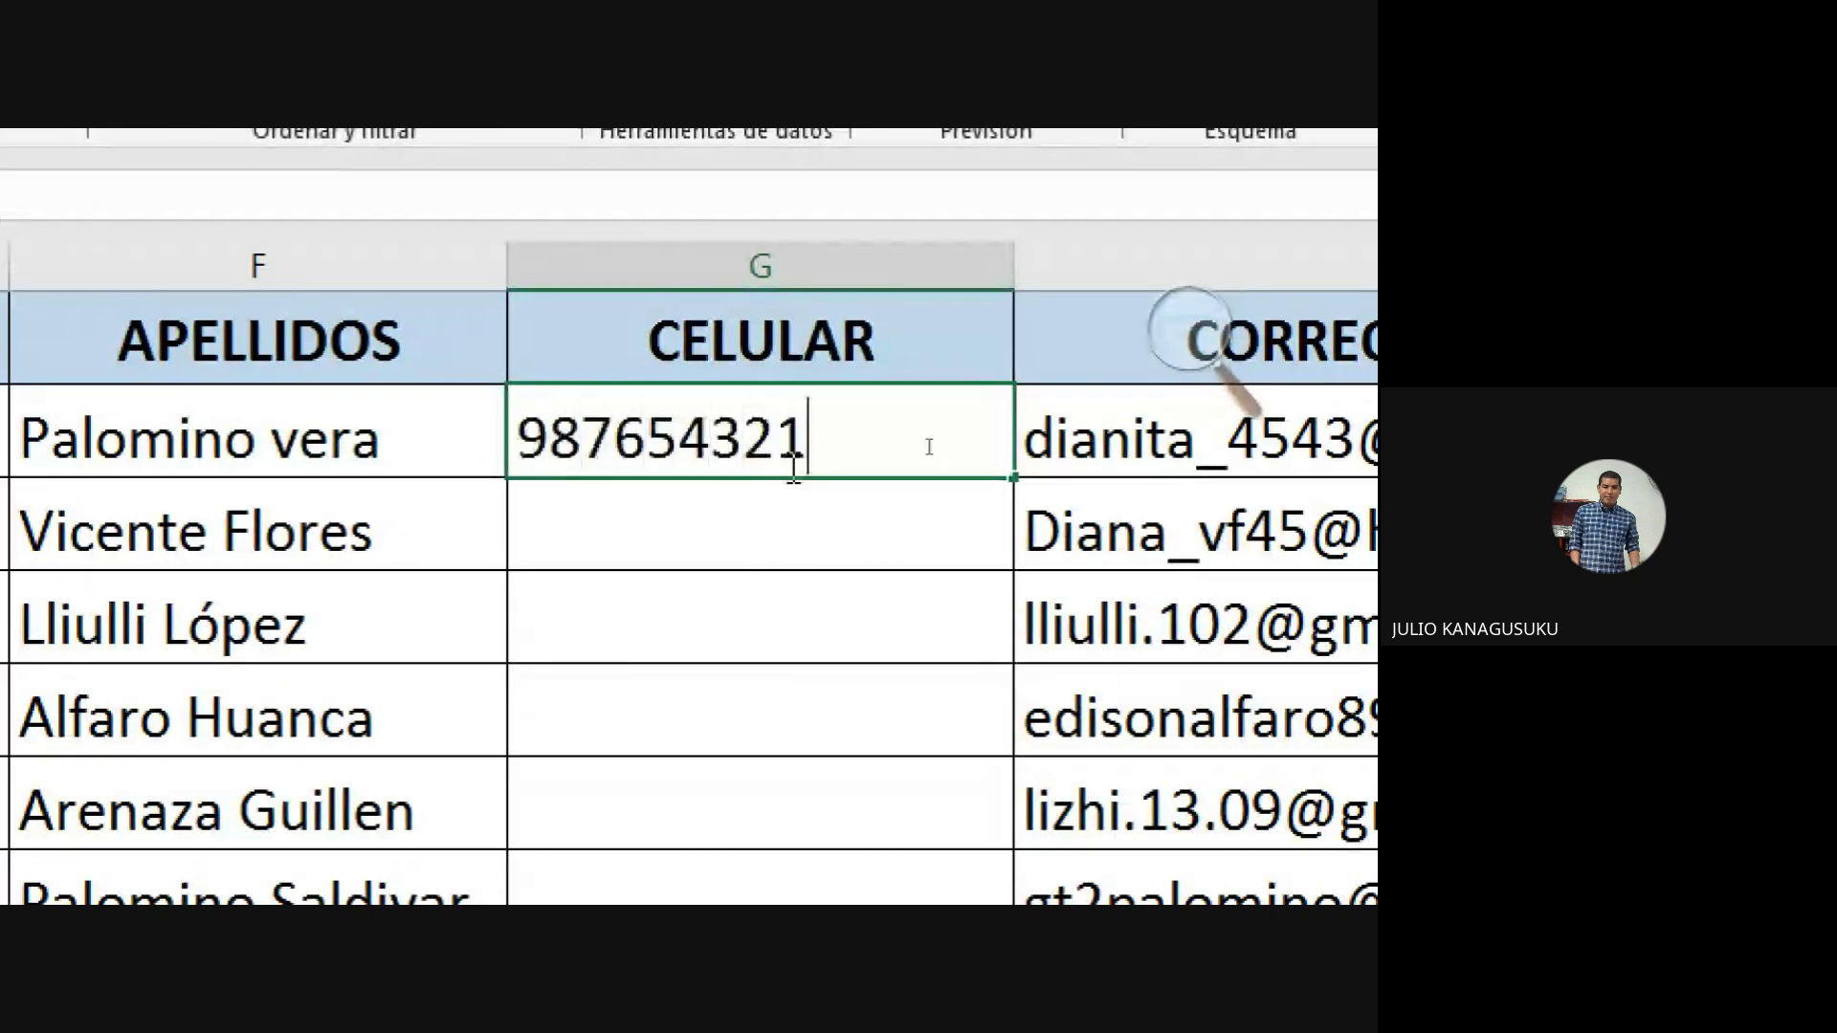
key(Return)
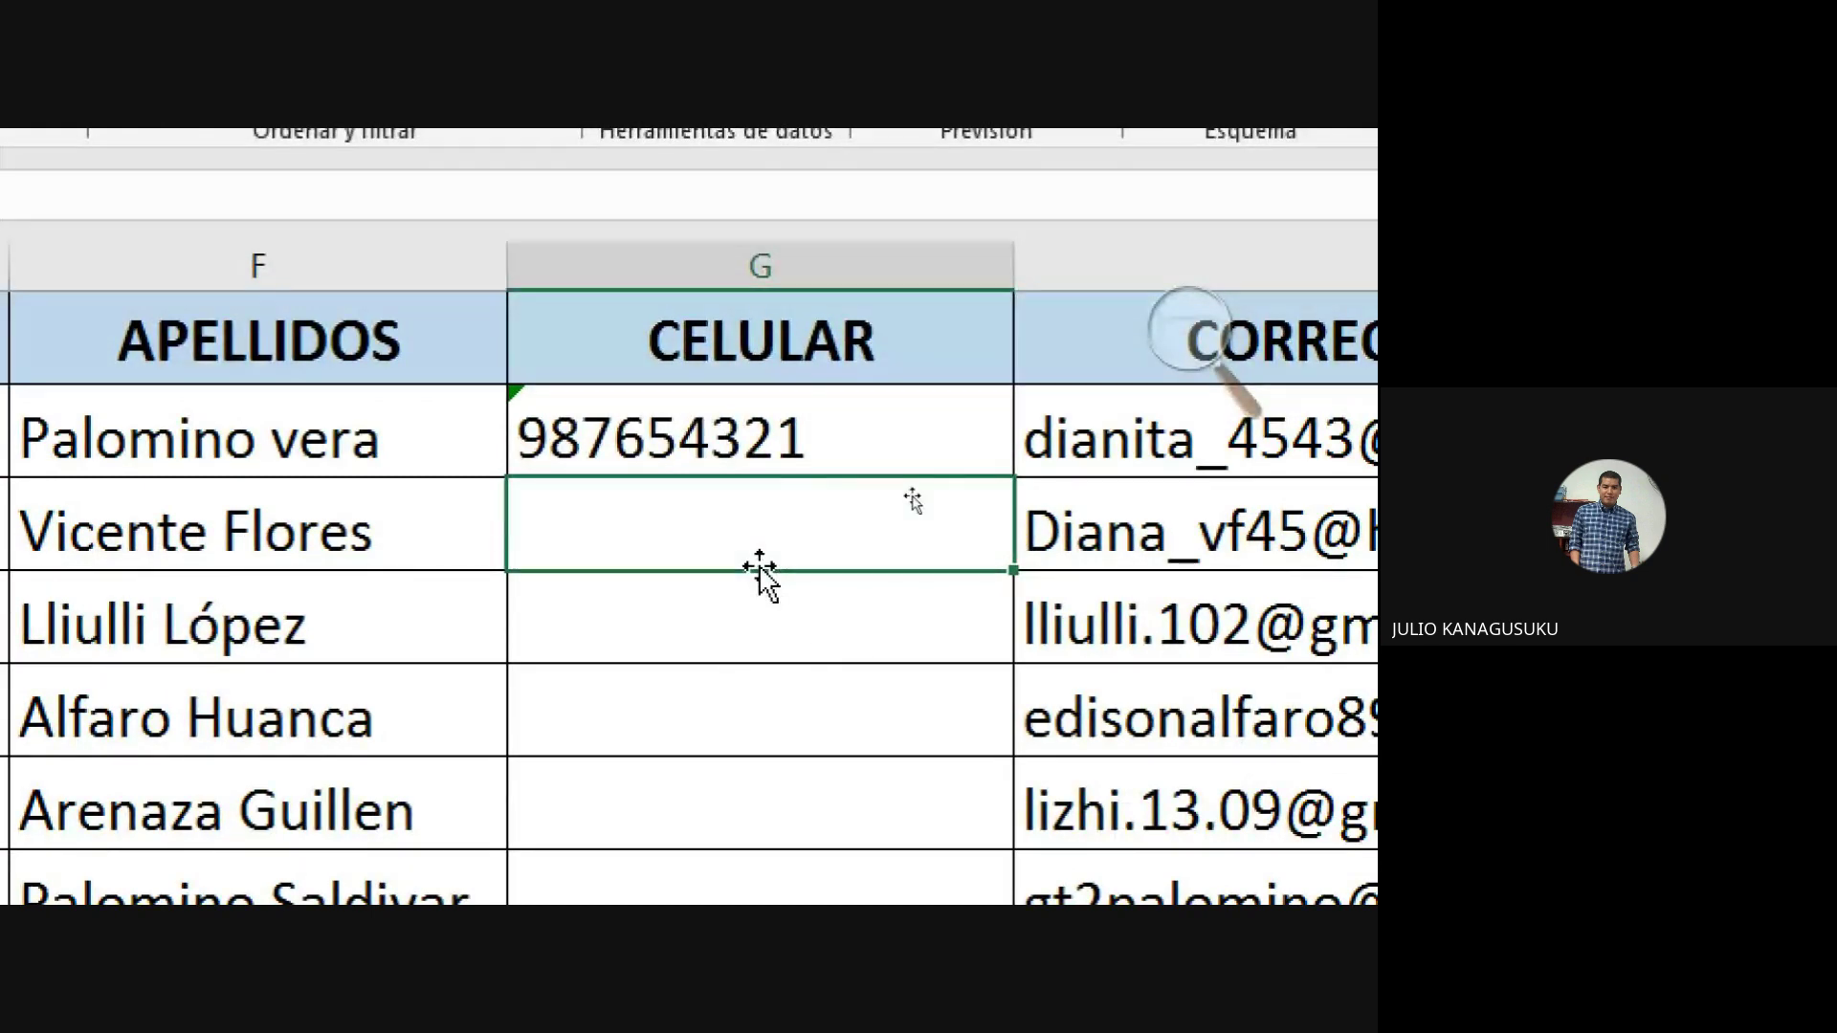
text(98765)
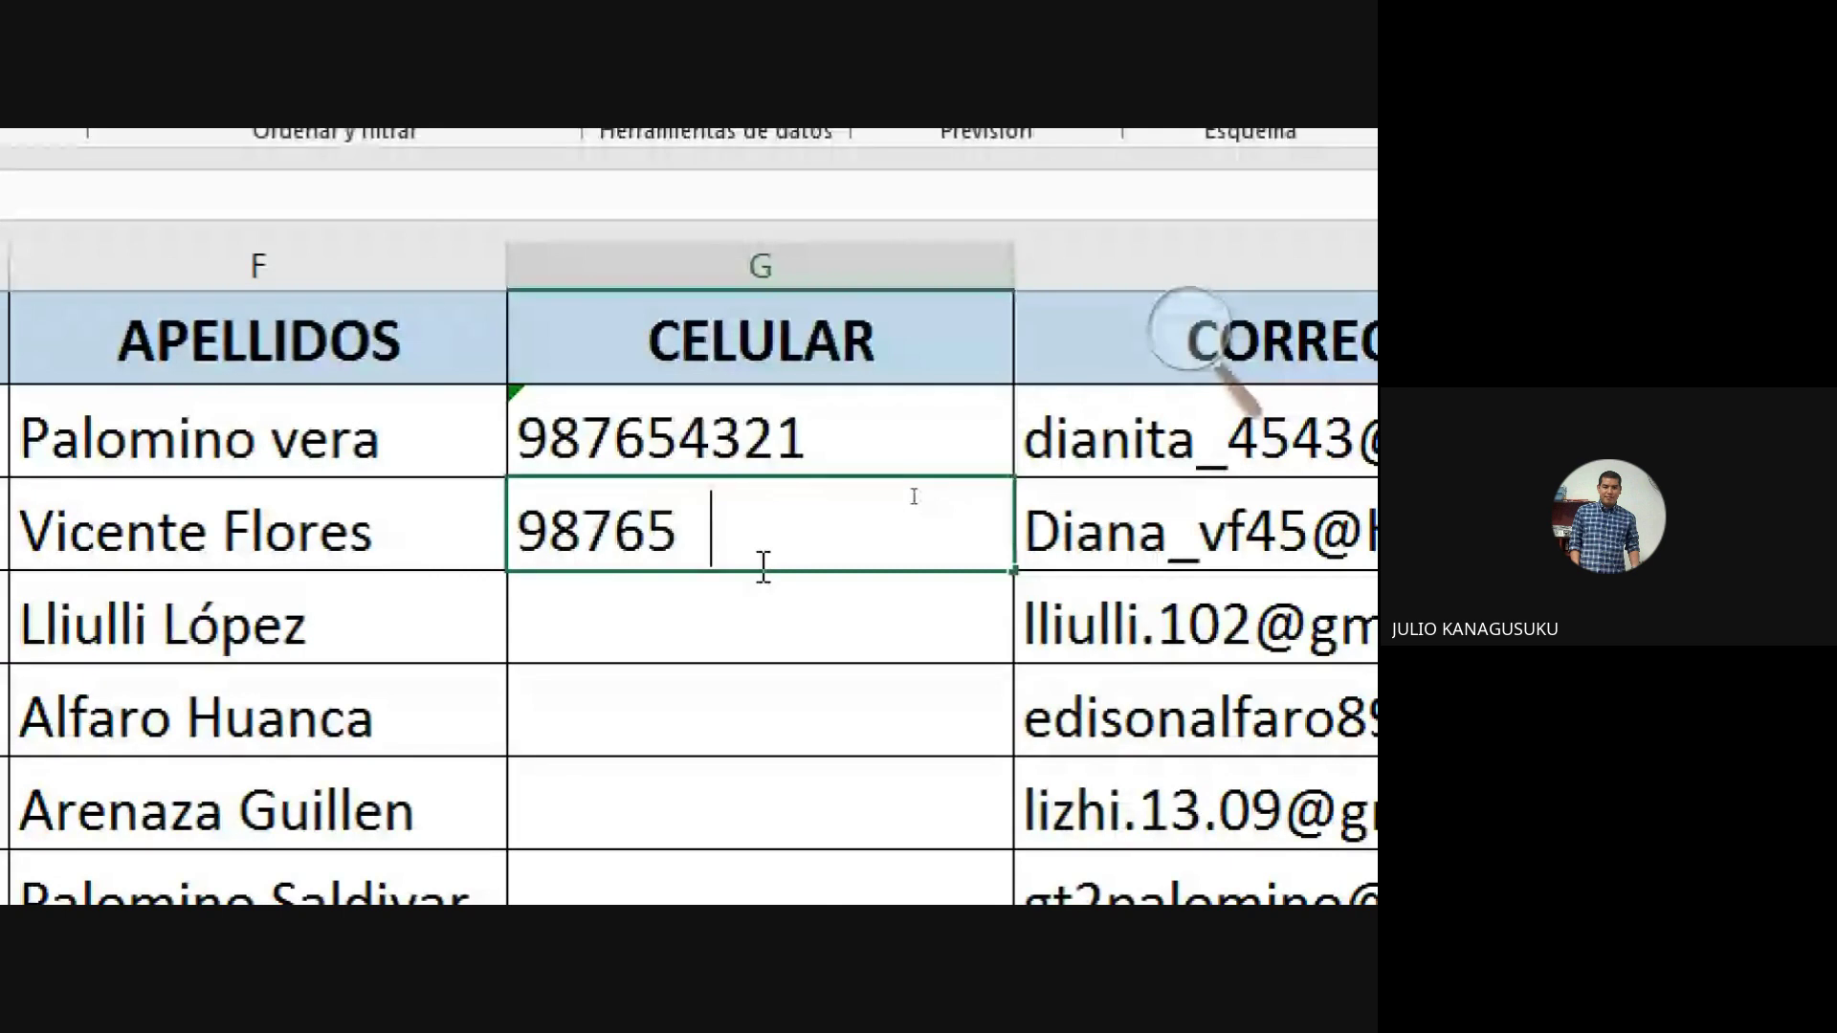
text(432)
key(Return)
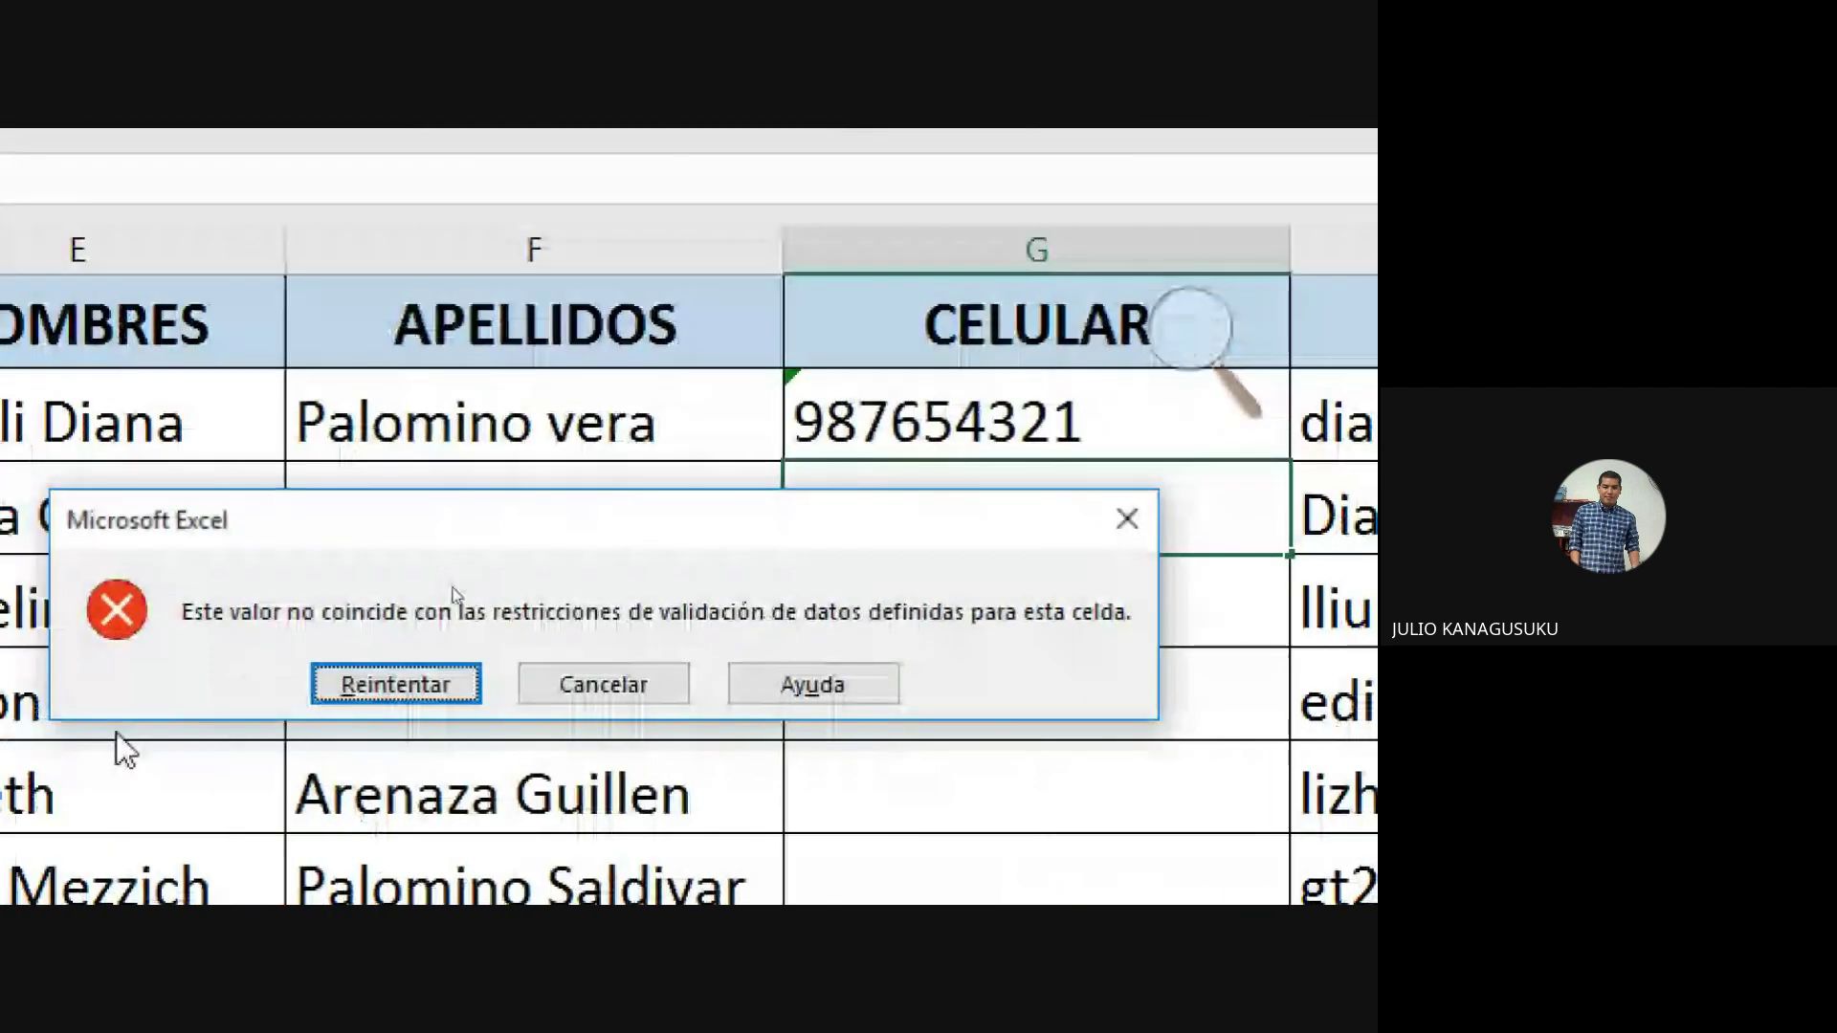
click(624, 687)
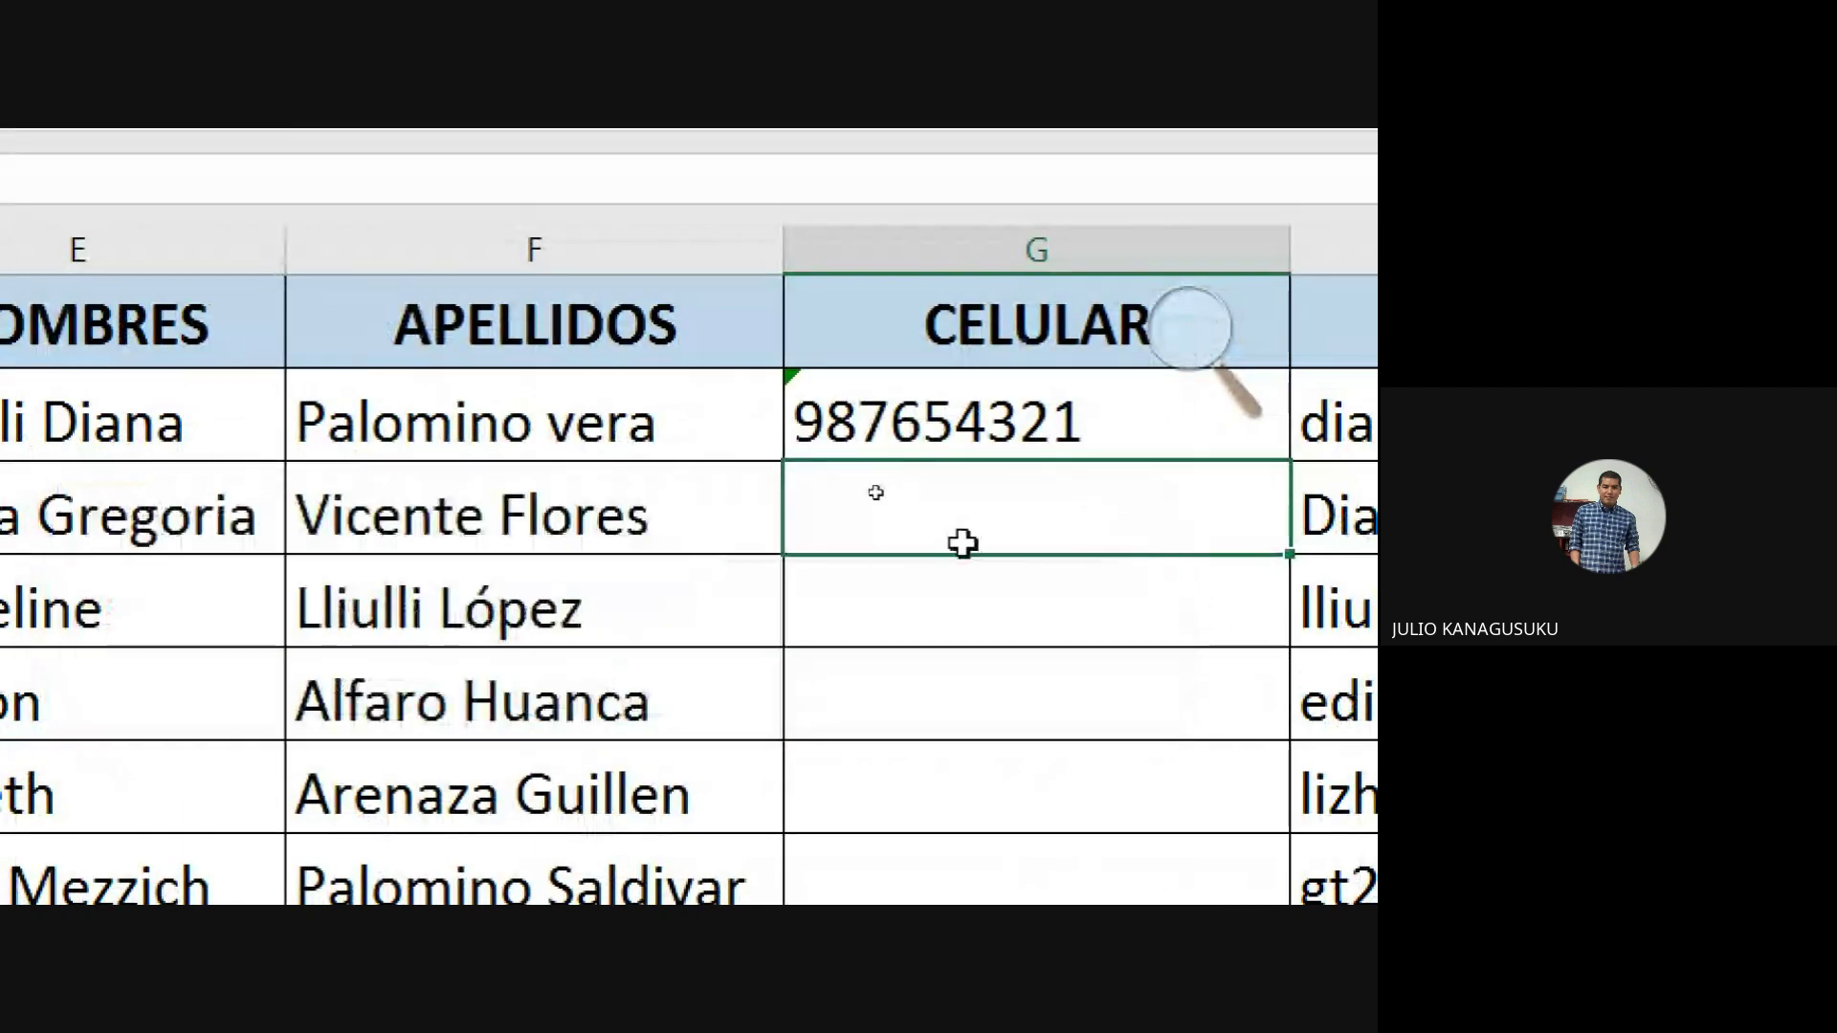
text(987654)
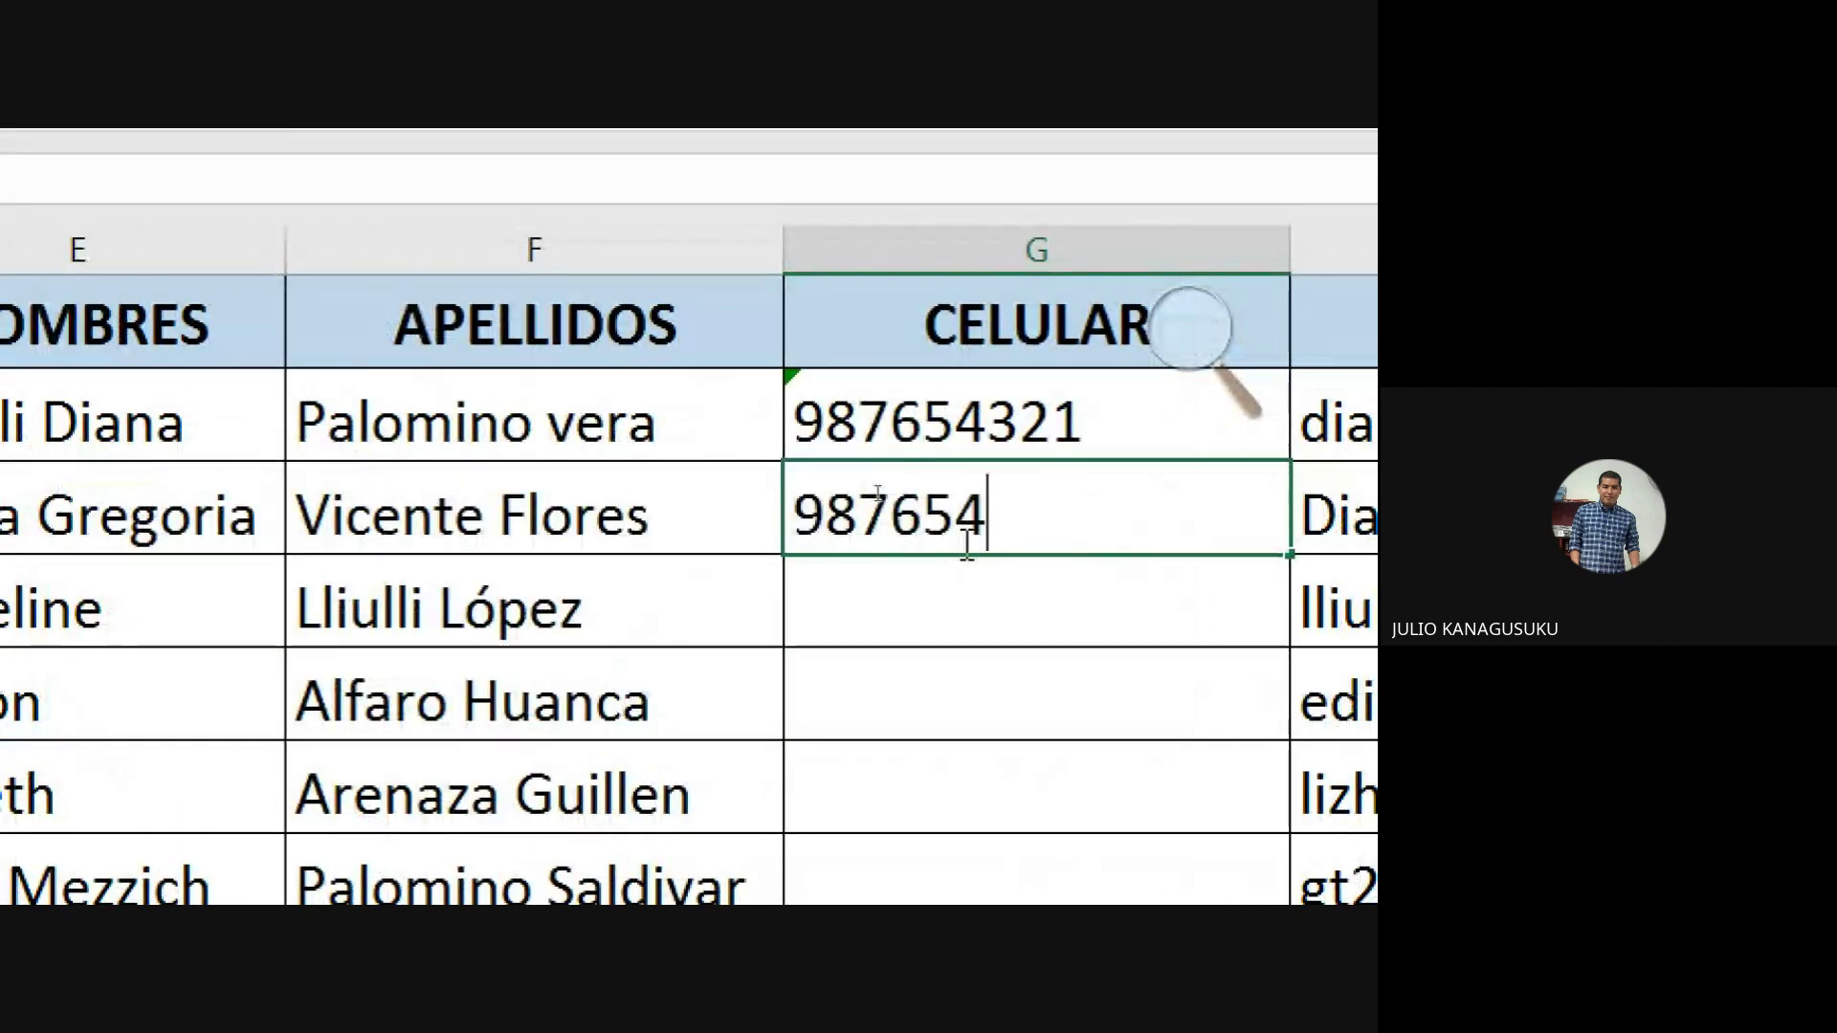
text(3210)
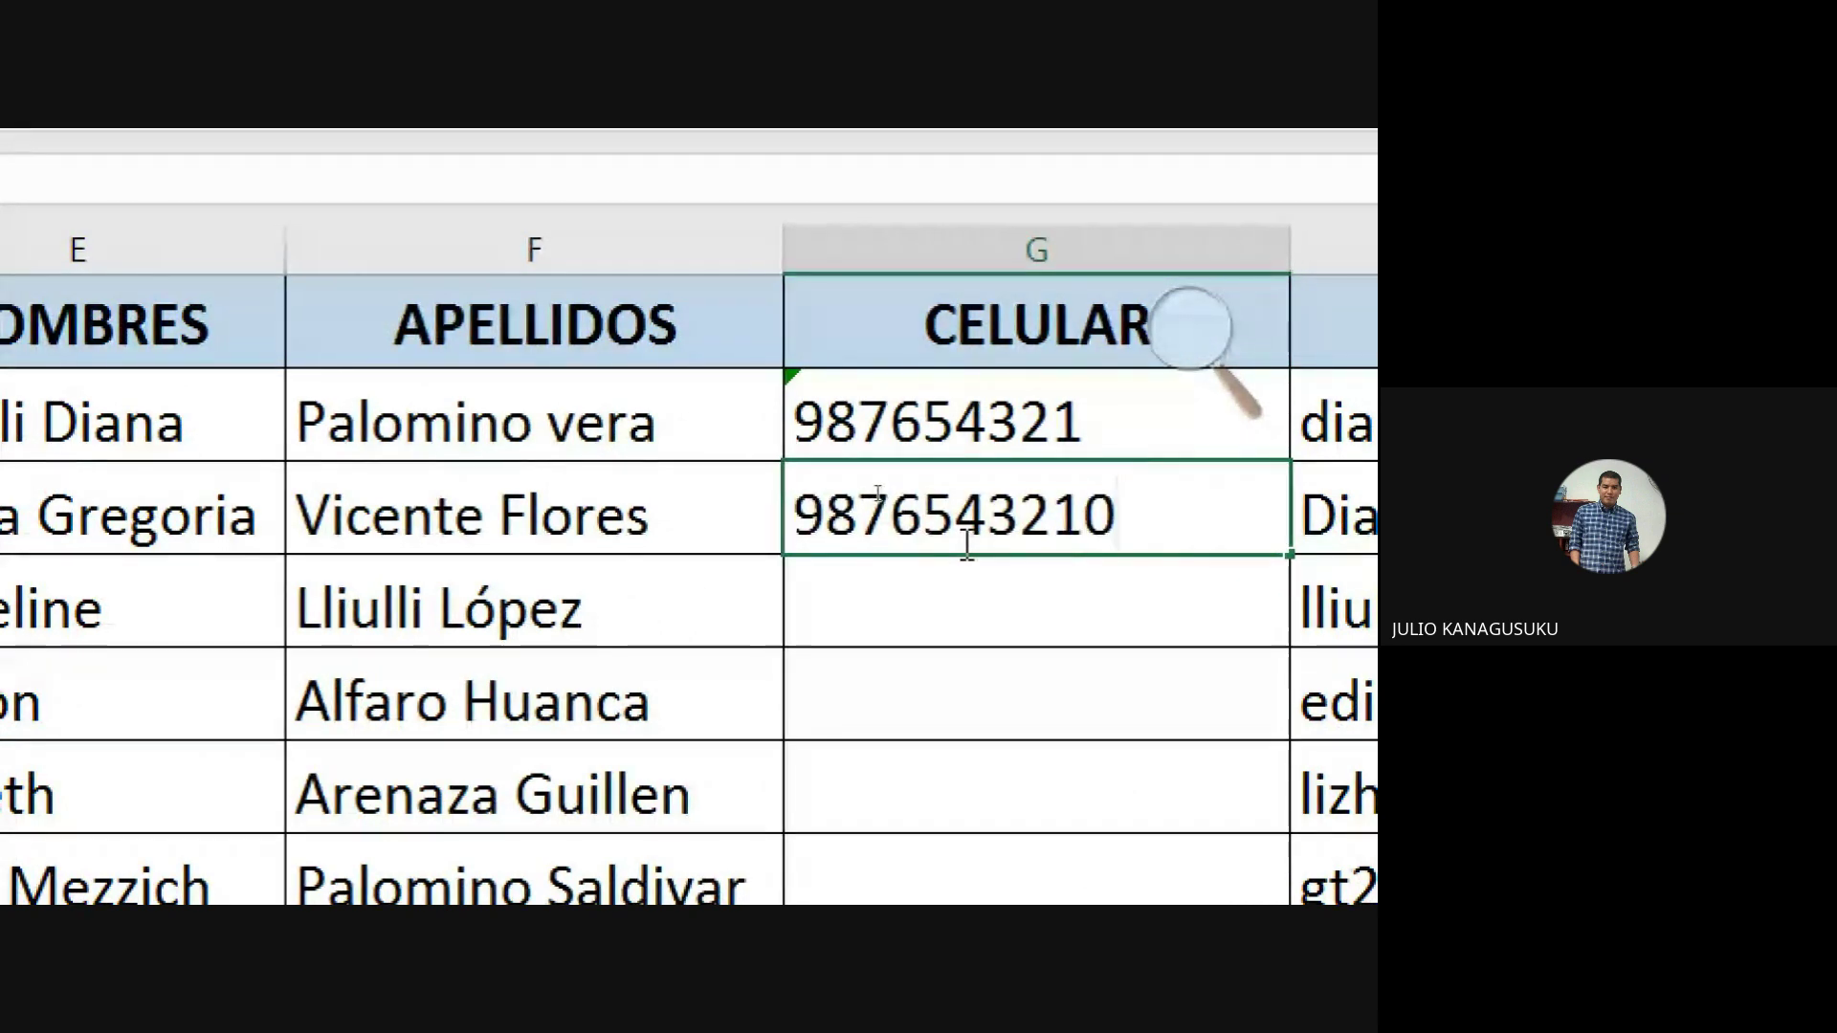
key(Return)
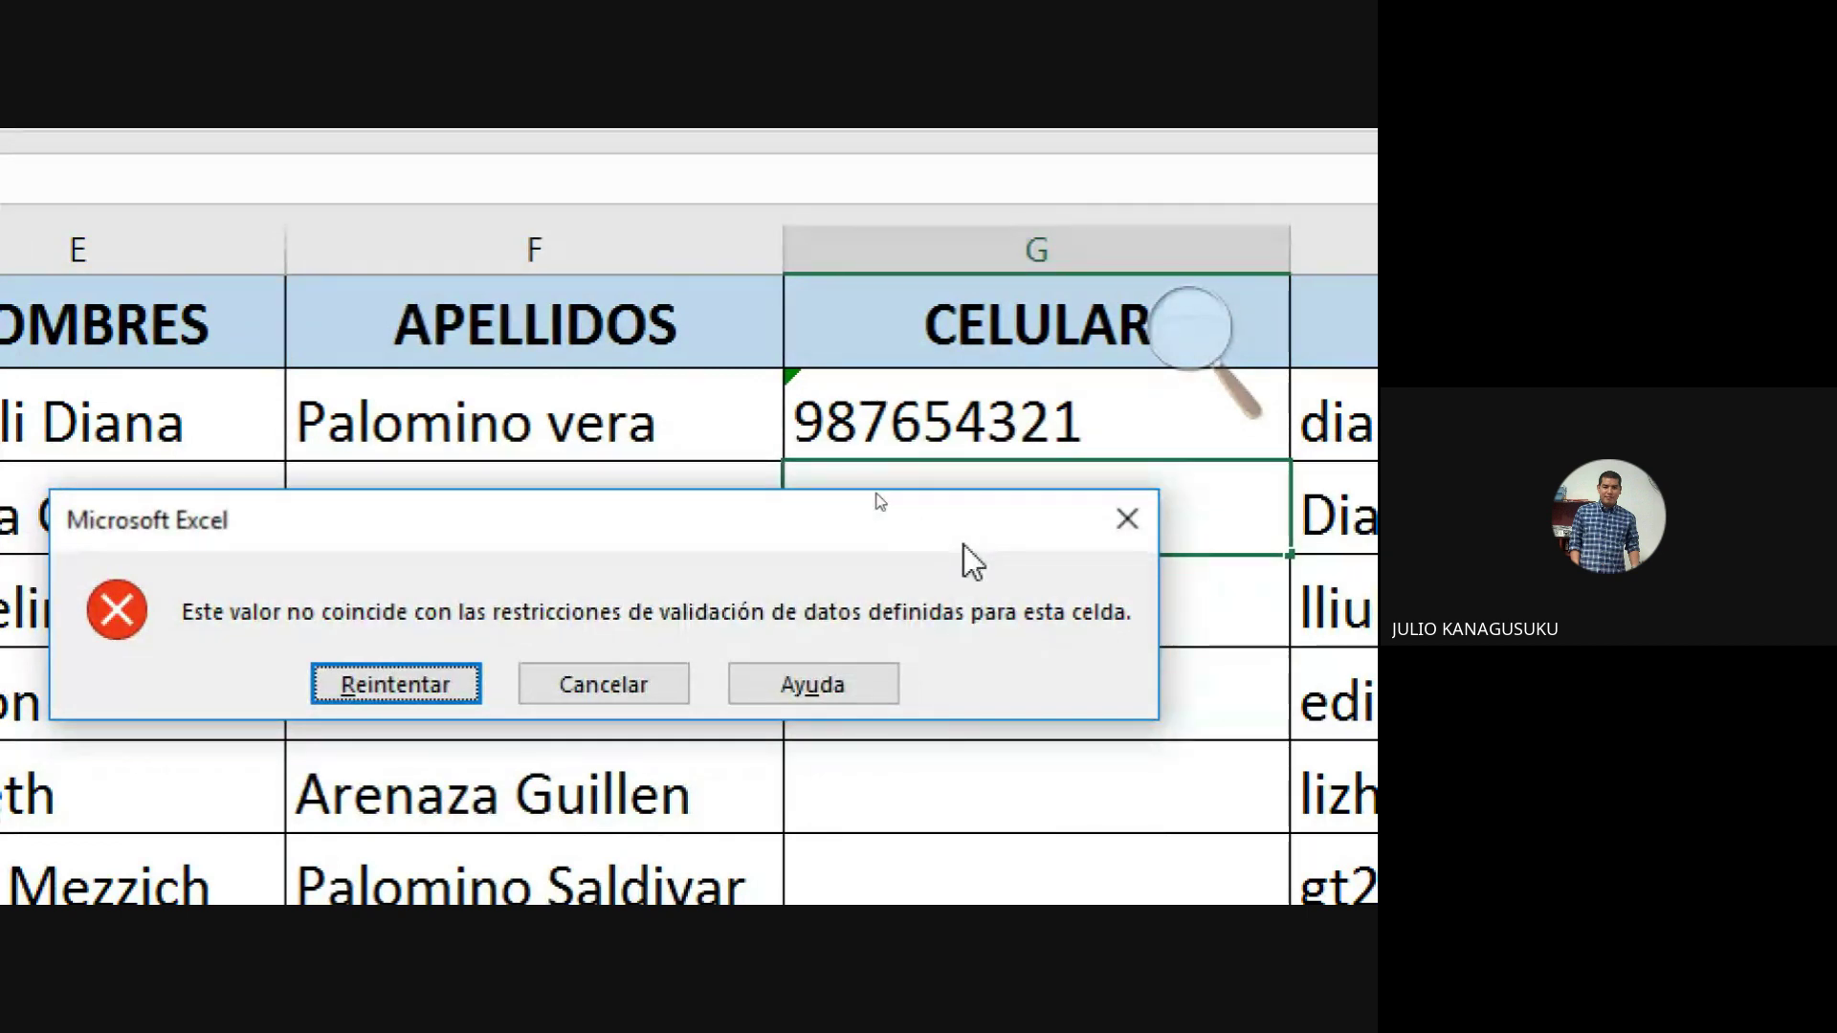
click(662, 682)
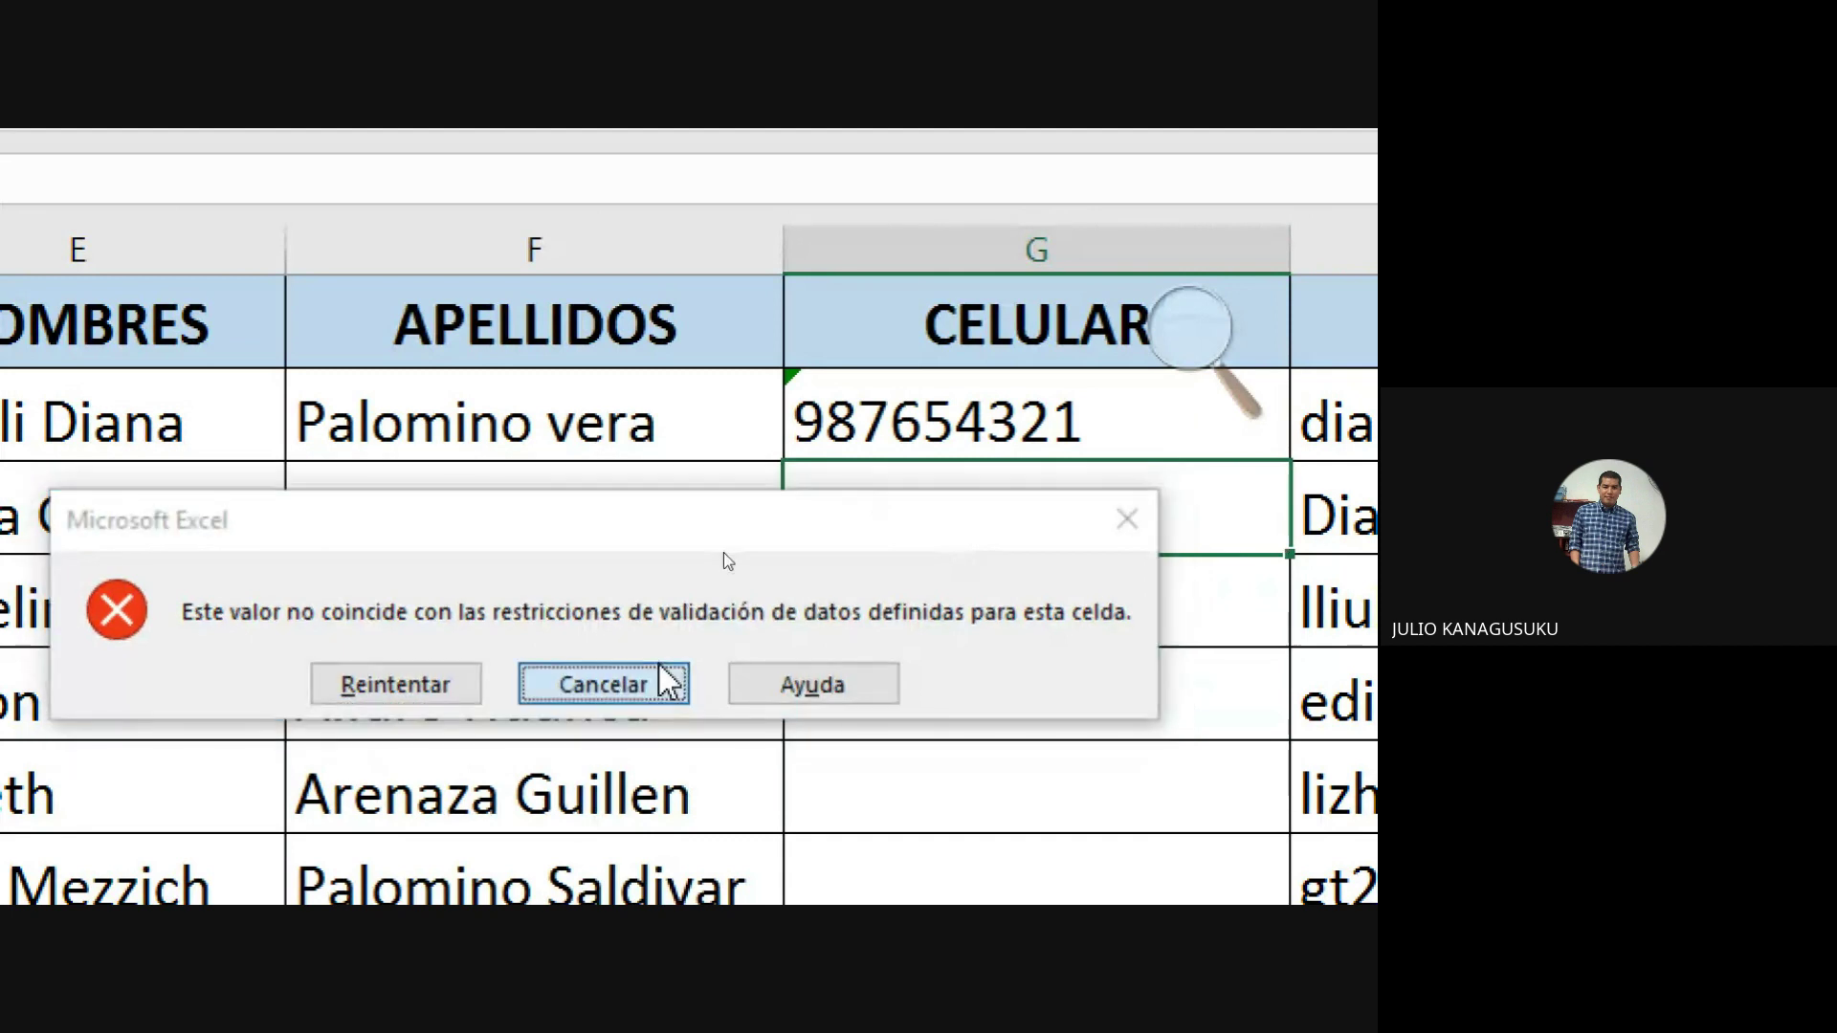
Step: Delete the accepted test number from the first CELULAR cell and select the column downward
click(1121, 448)
key(Delete)
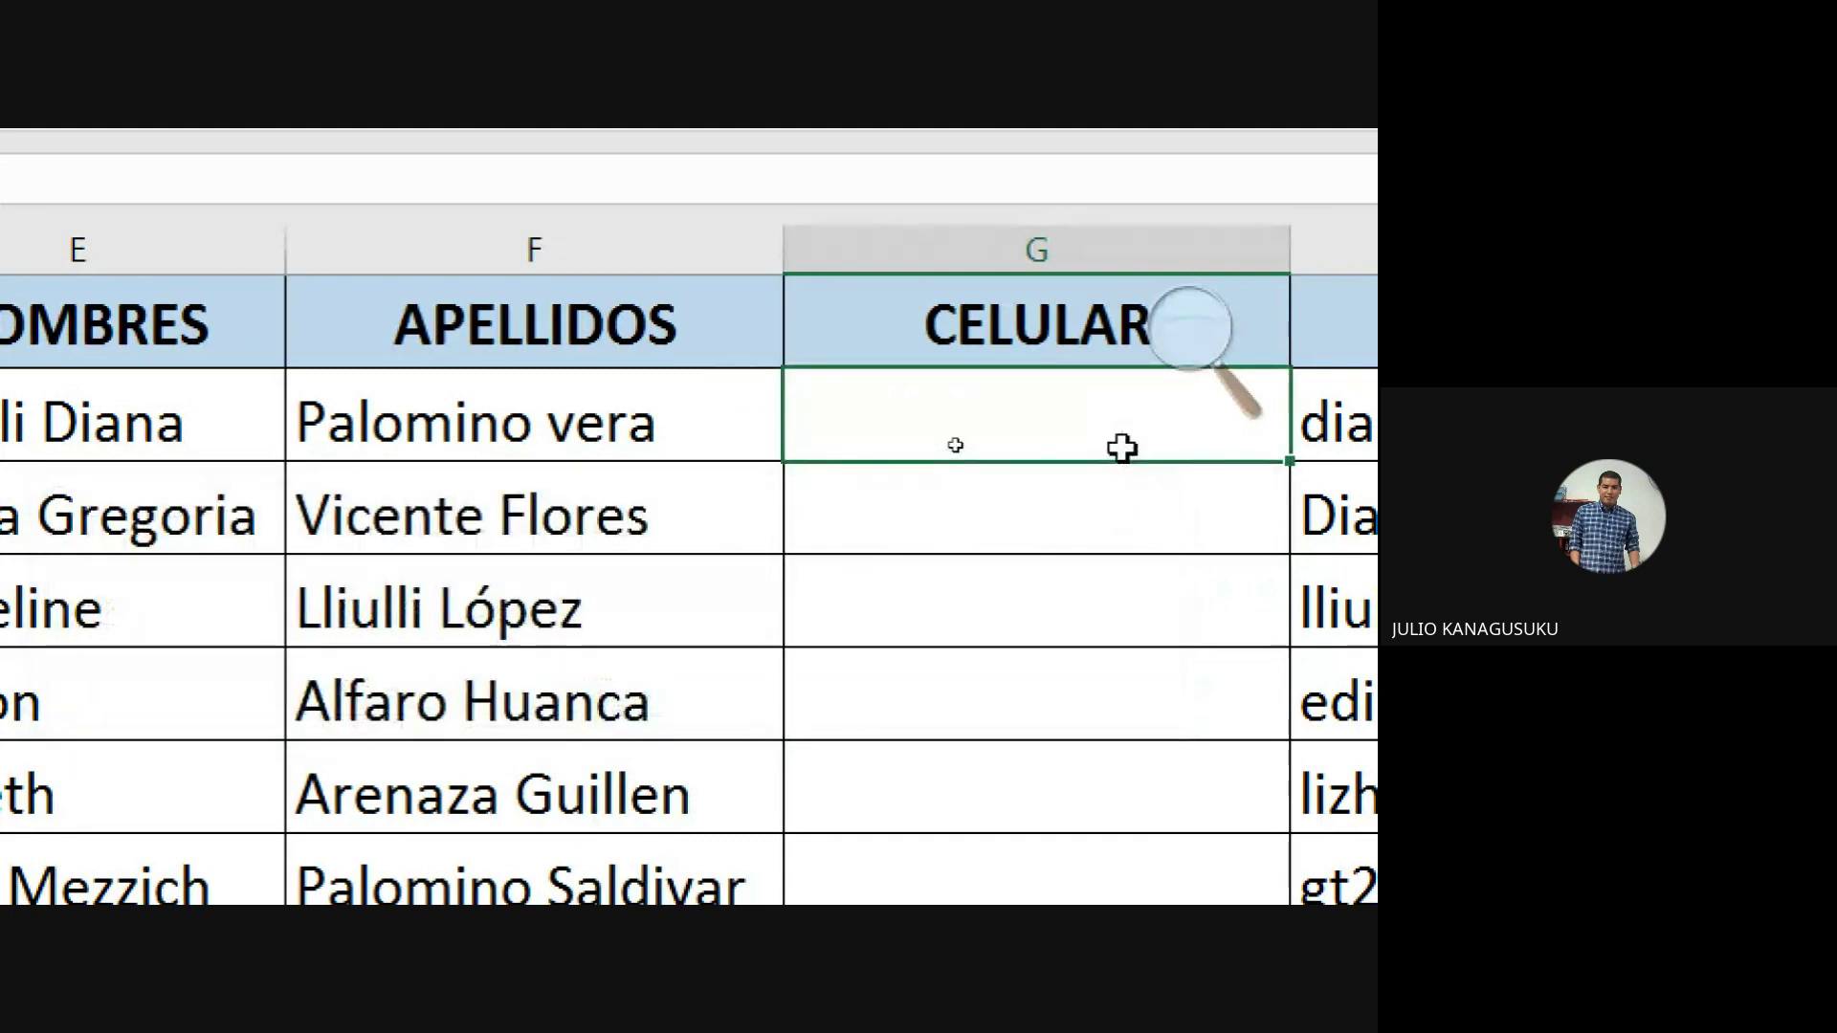
key(ctrl+shift+Down)
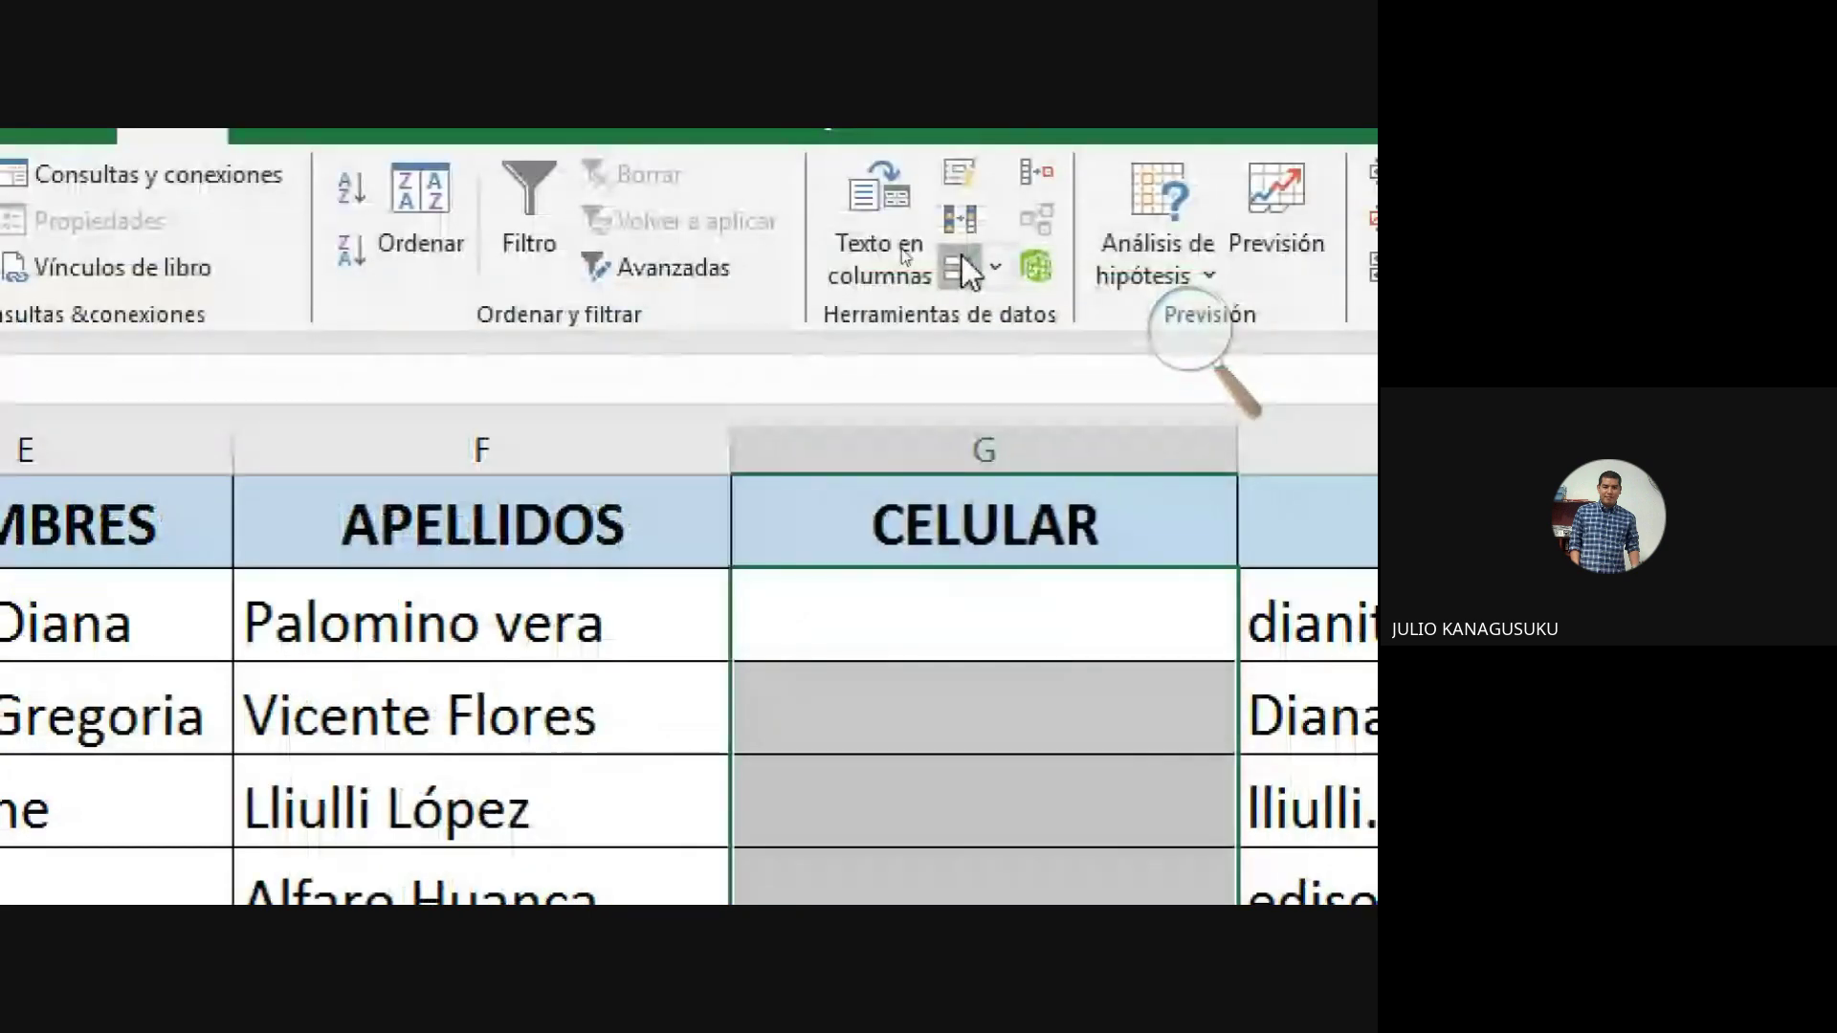
Step: Re-enter the CELULAR validation as Longitud del texto igual a 9
click(962, 269)
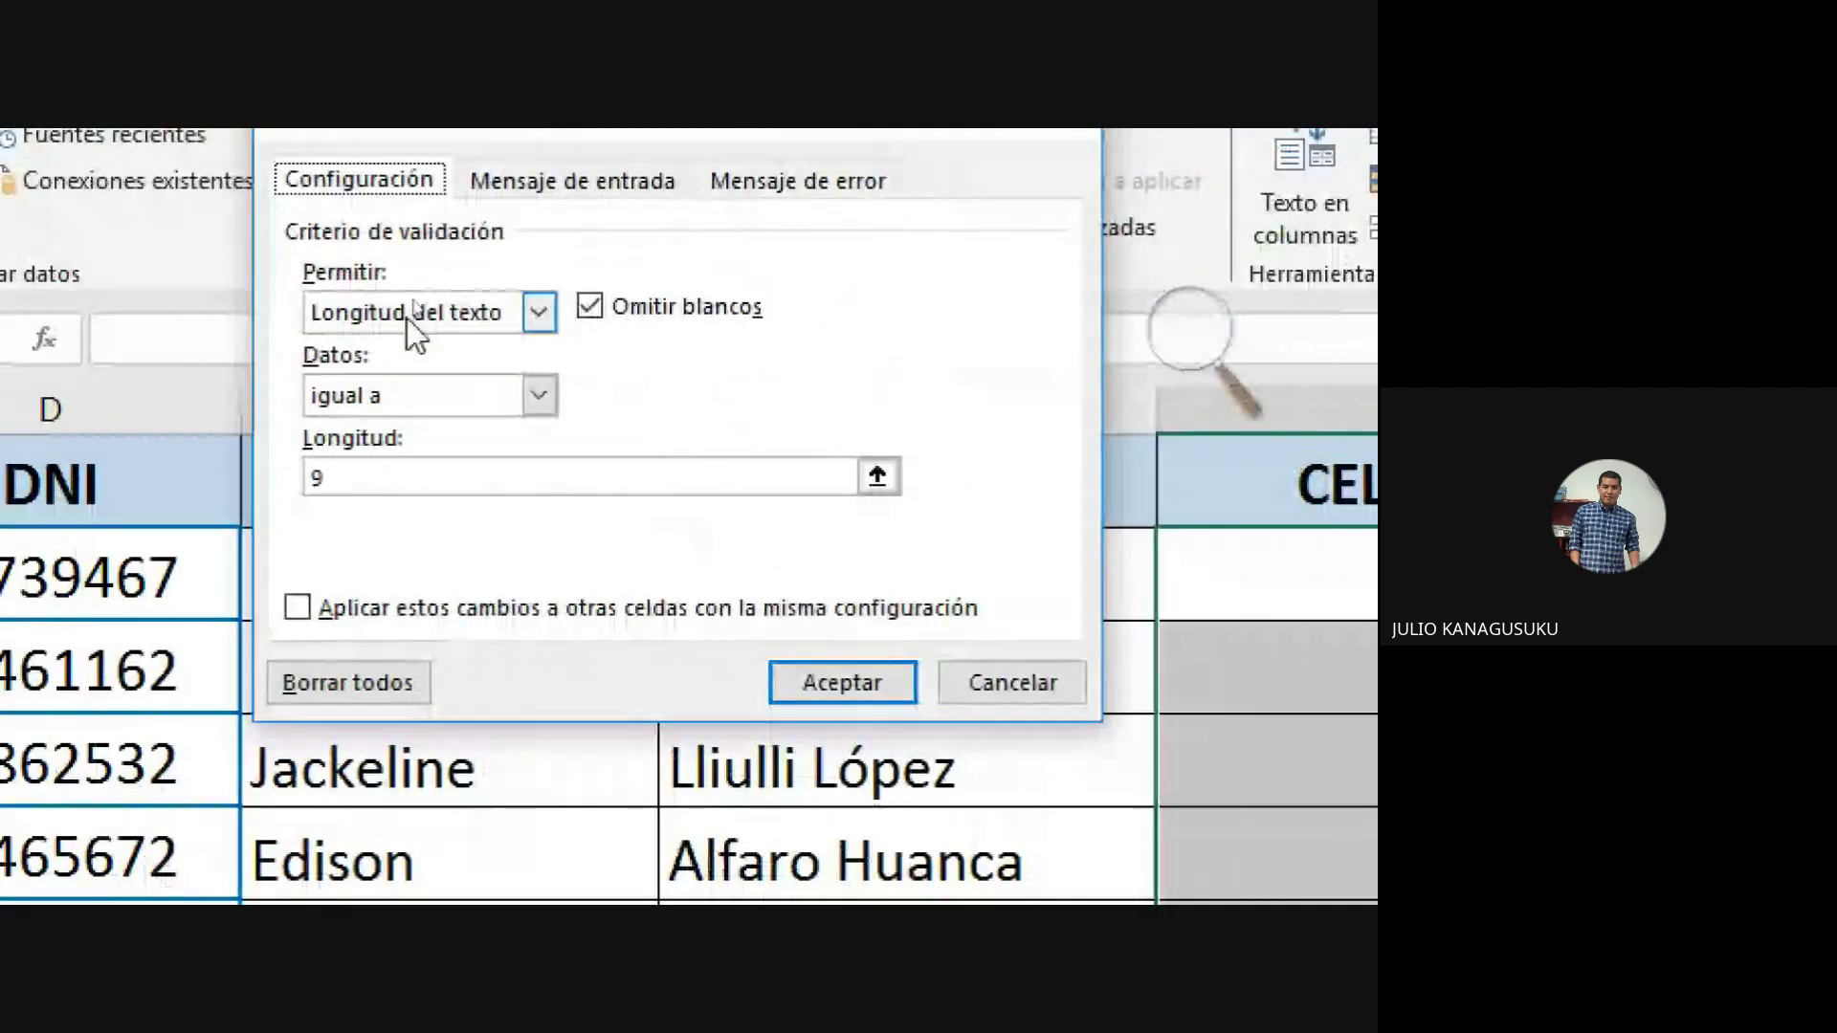
click(485, 312)
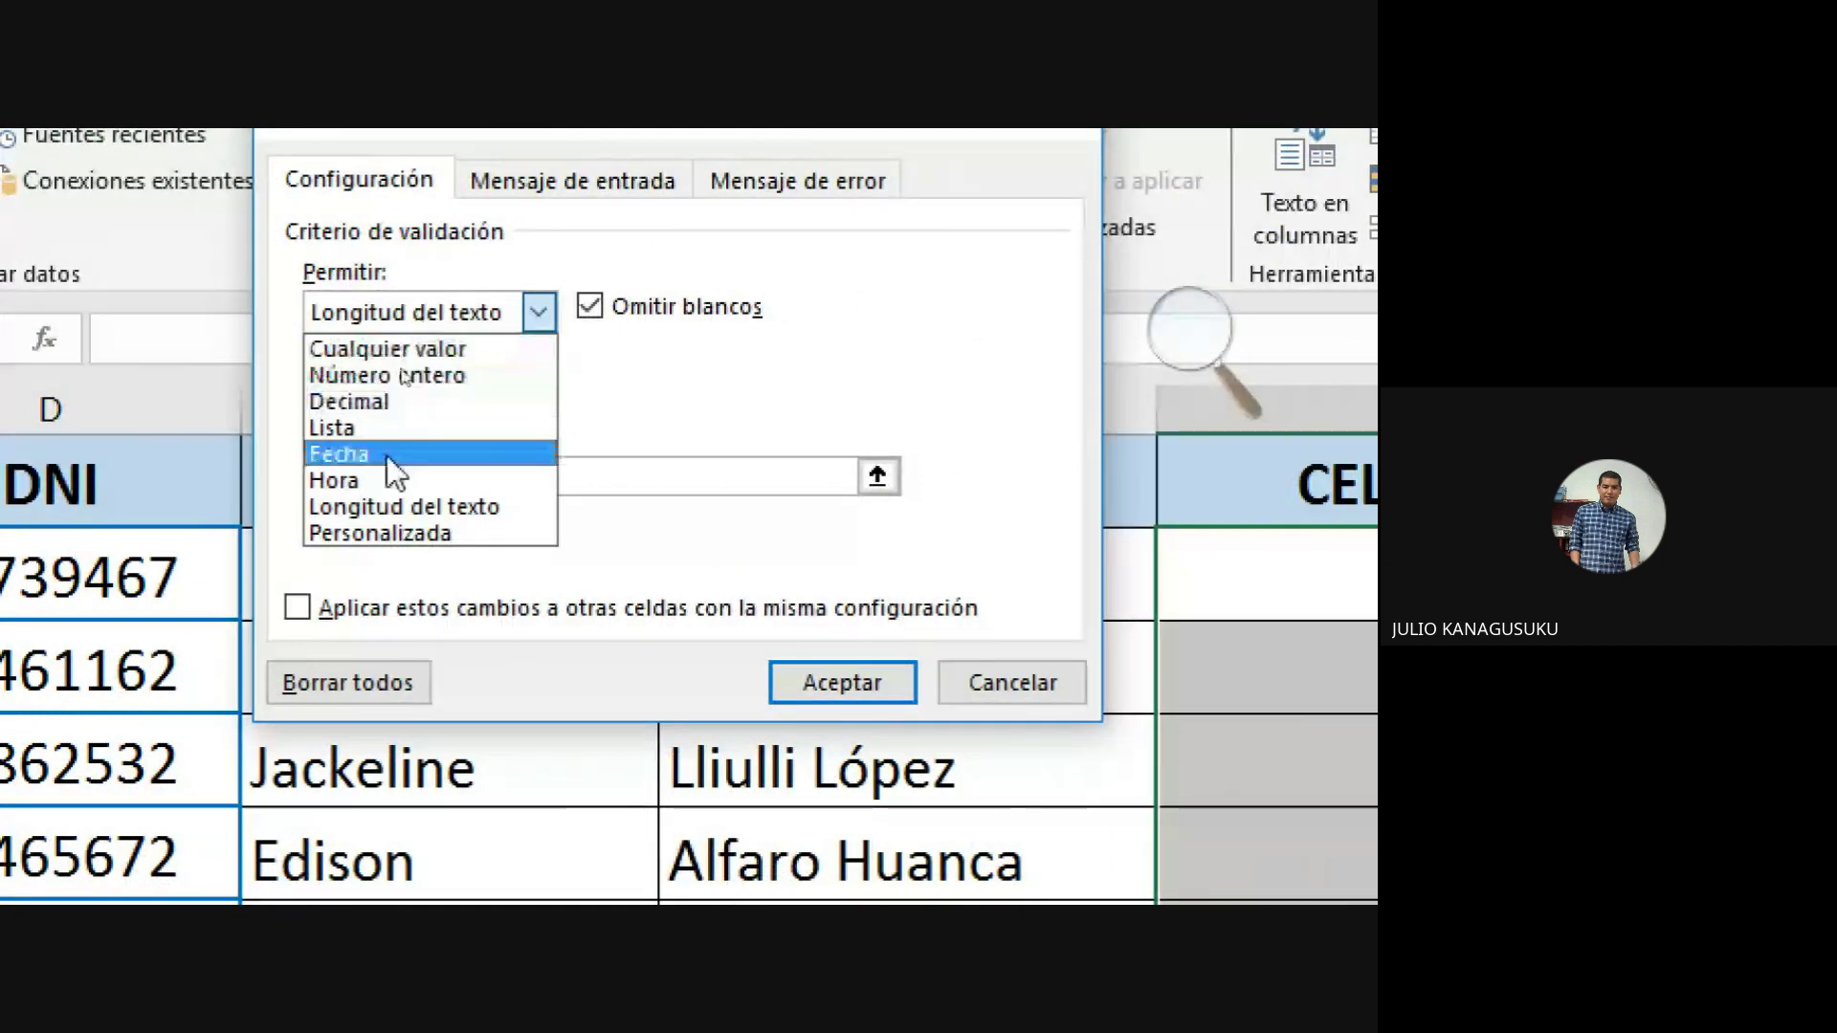
click(425, 504)
click(453, 410)
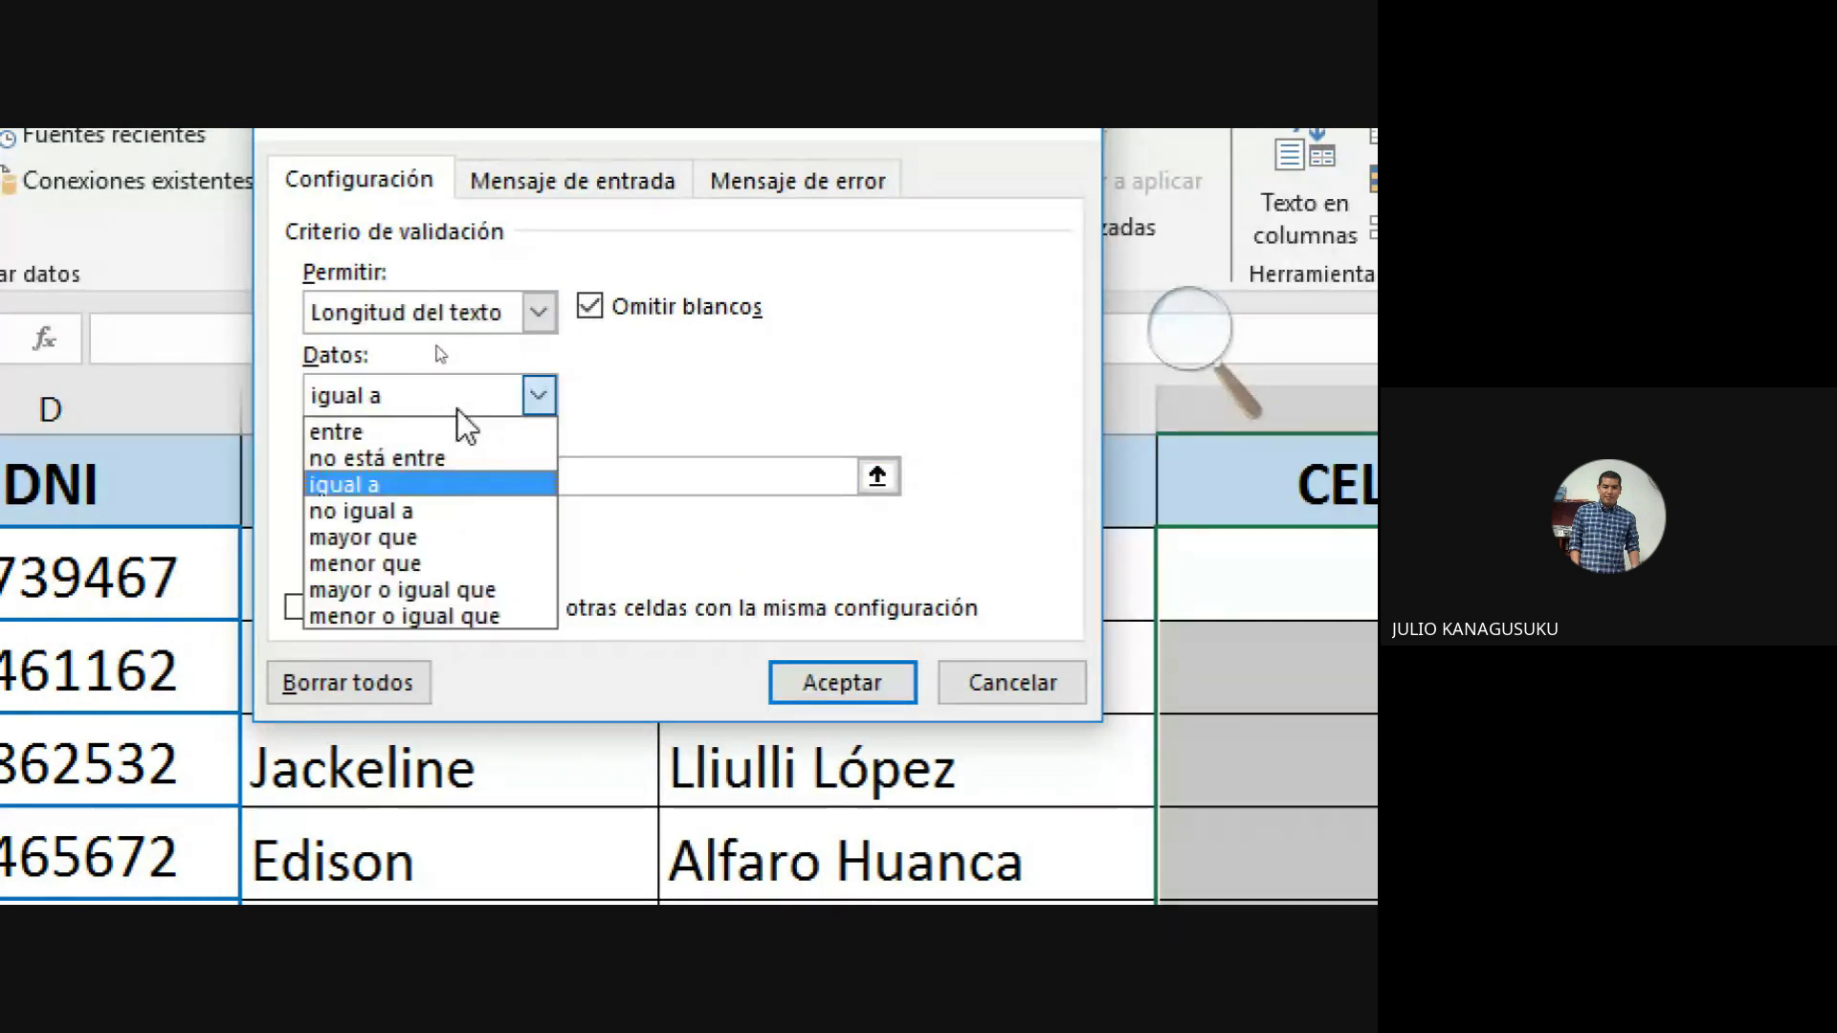
click(446, 425)
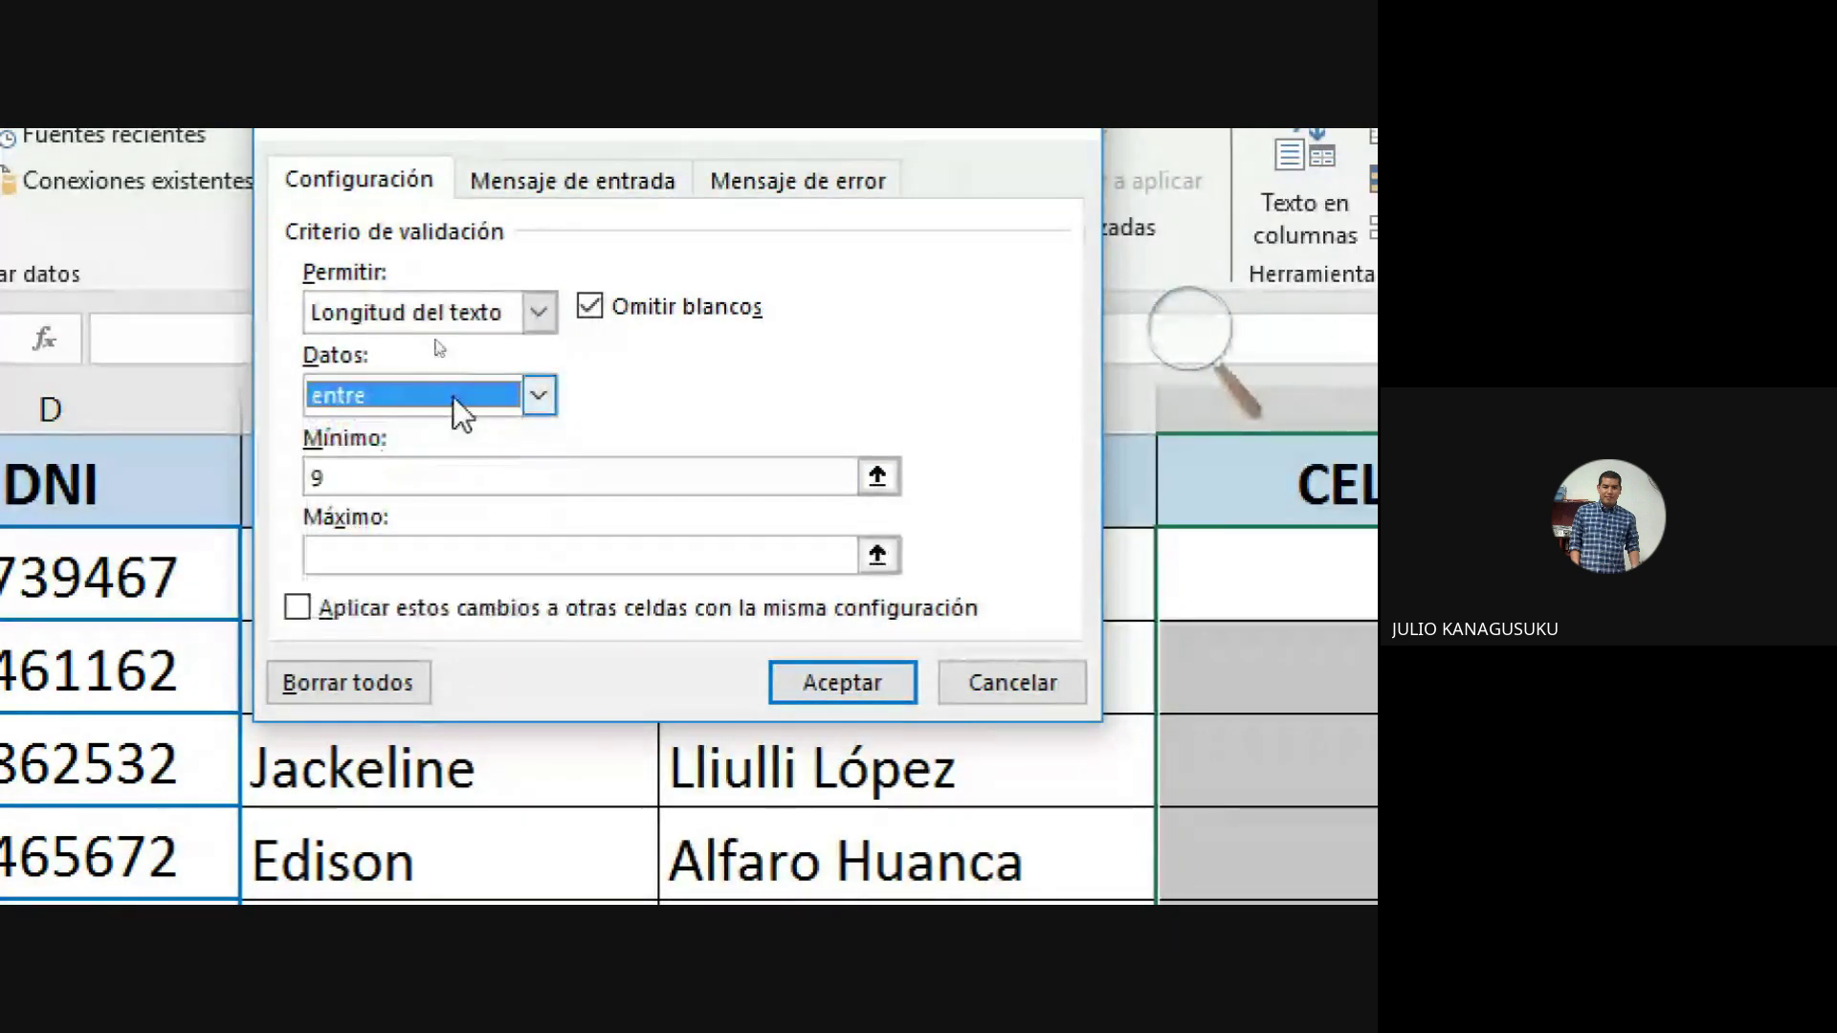
click(463, 398)
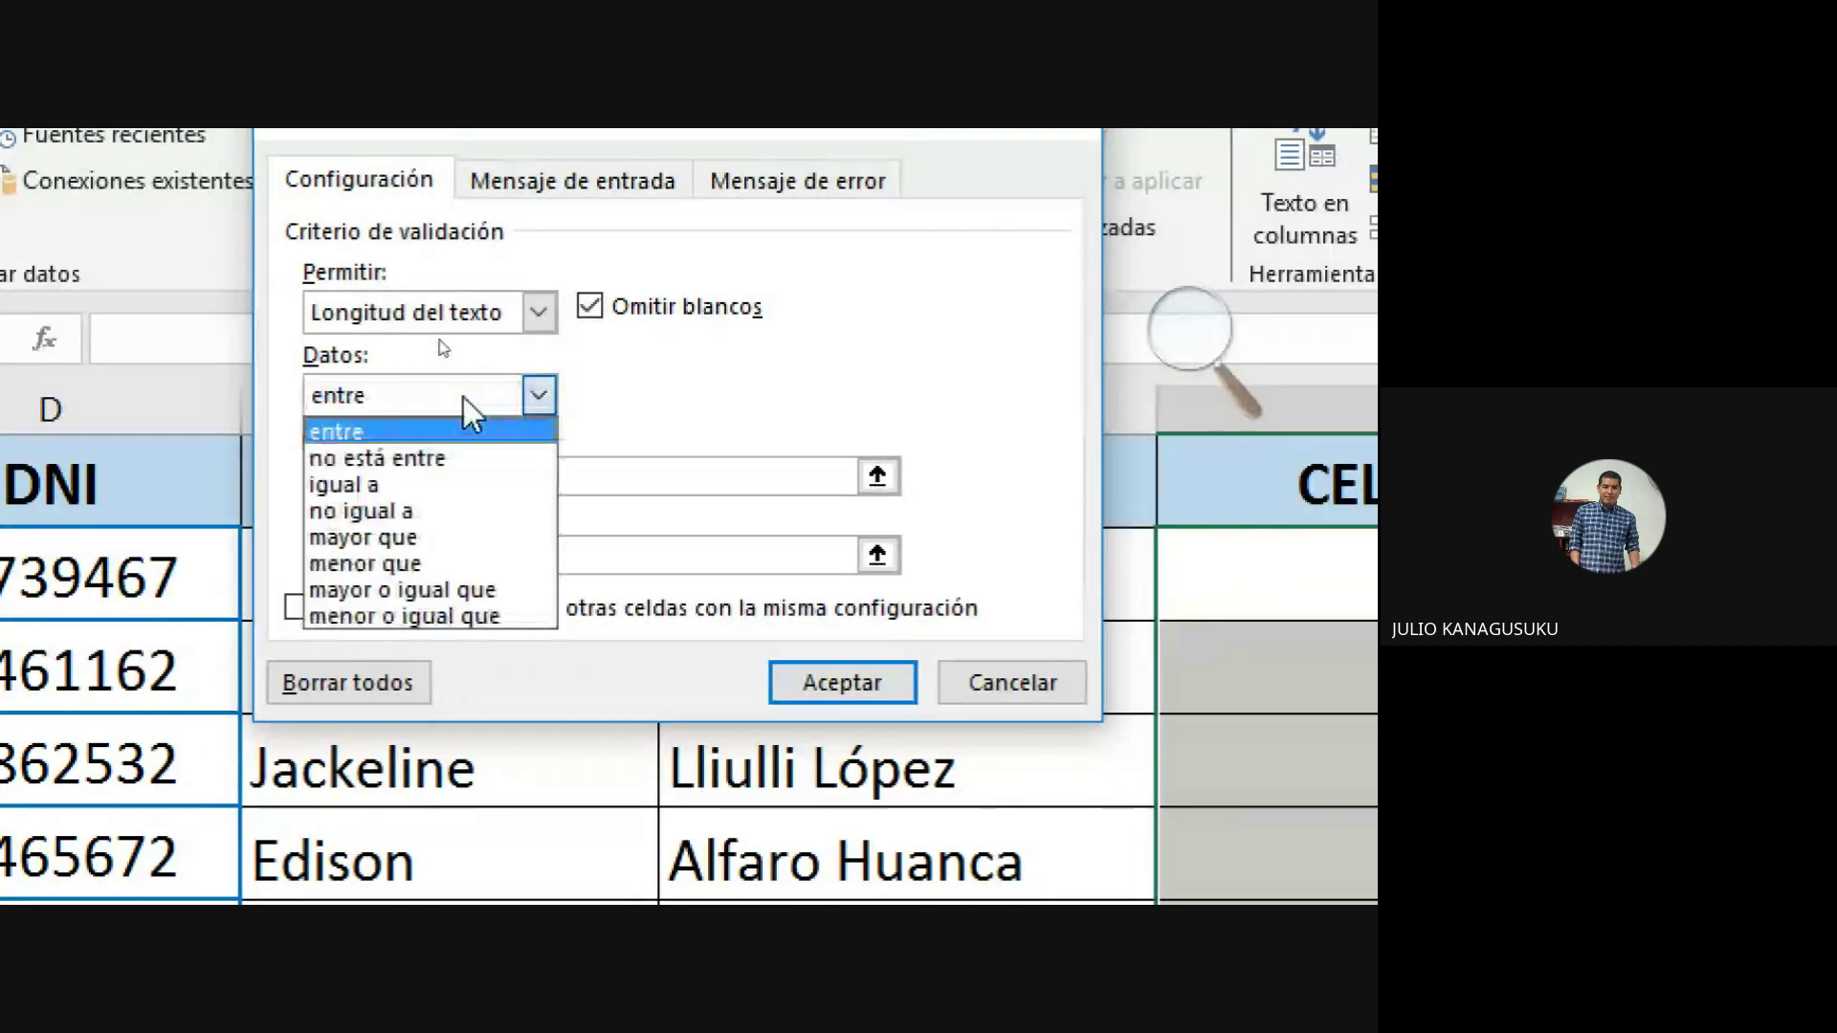
click(416, 483)
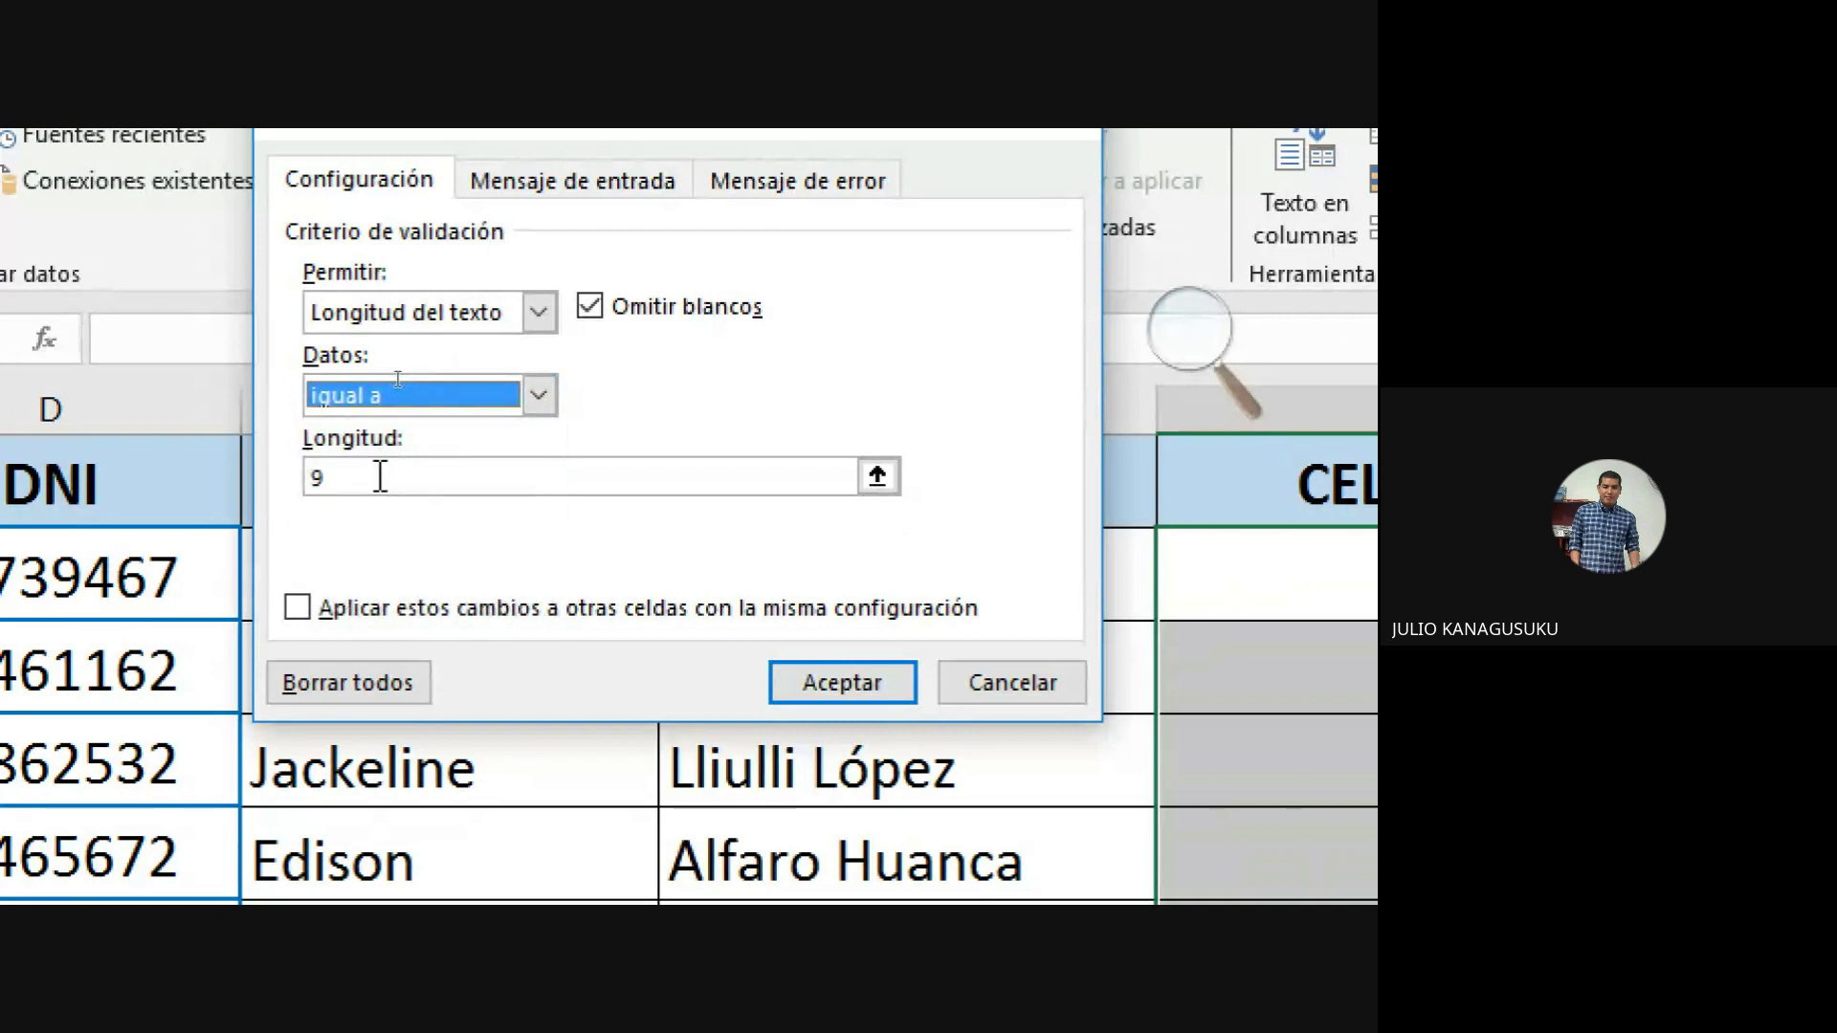
click(339, 475)
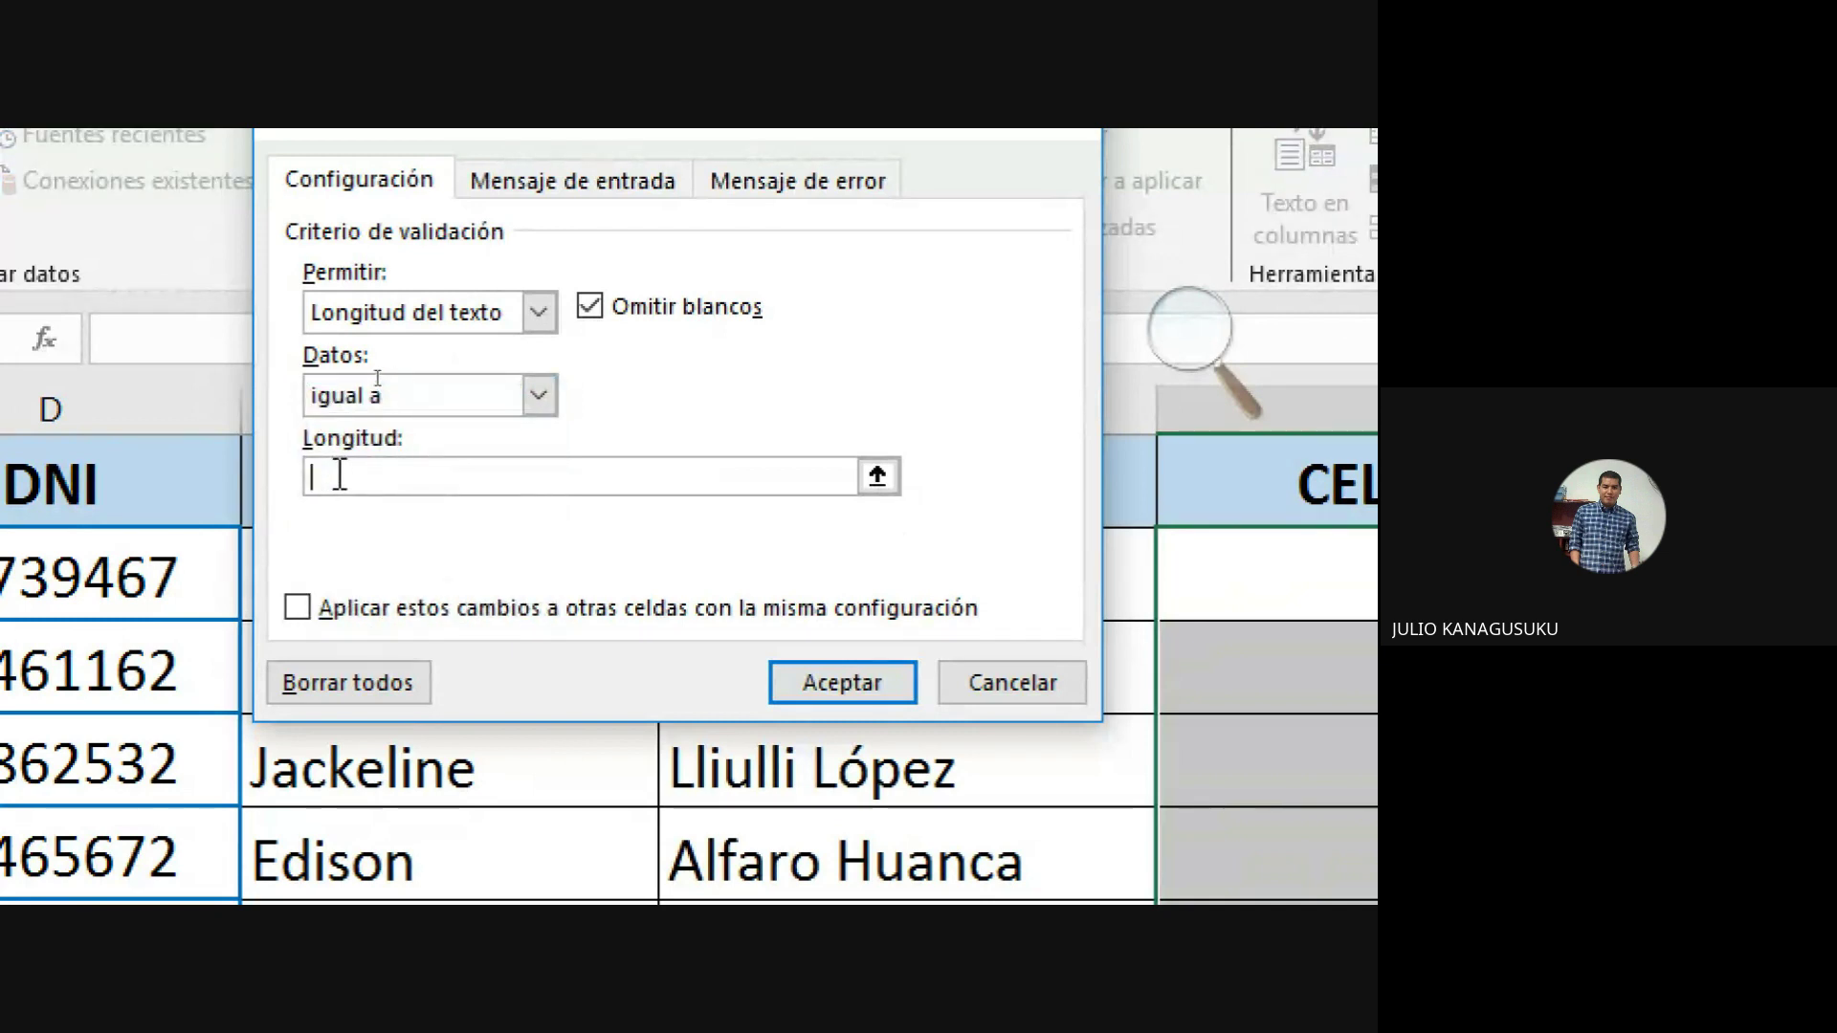
text(9)
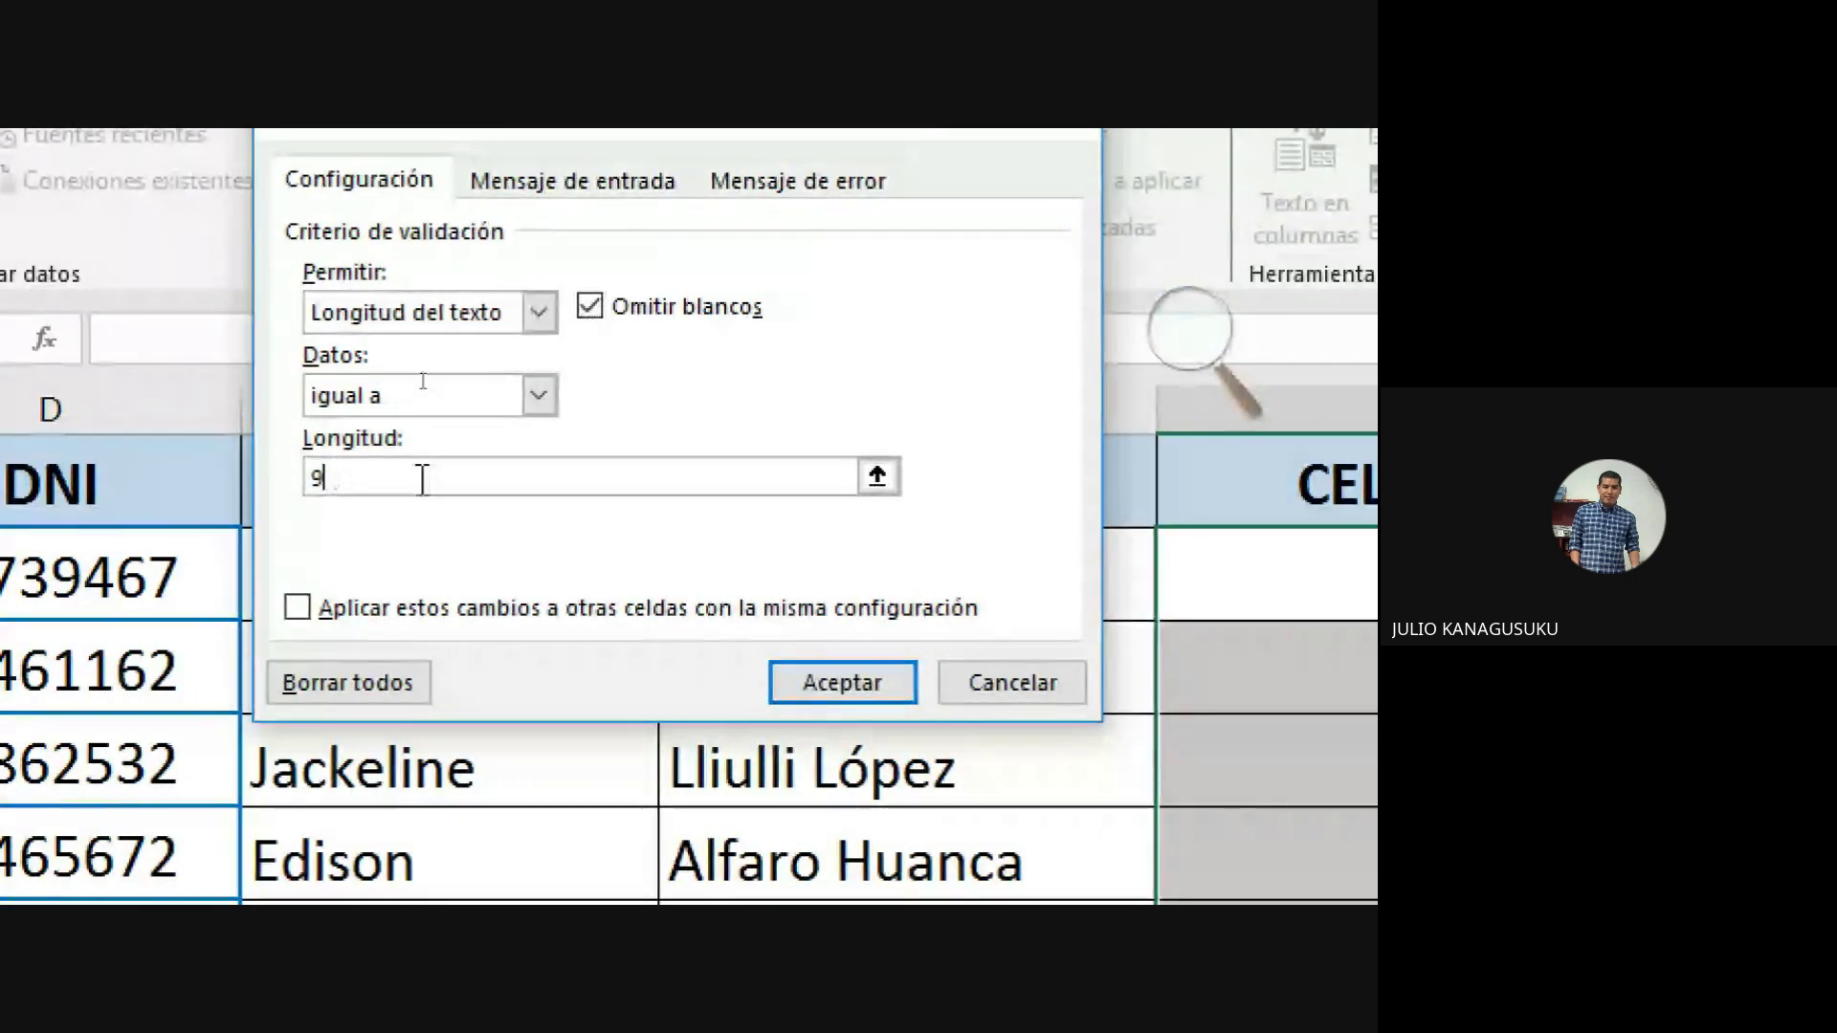
Step: Confirm the 9-character rule and enter 987654321 in the first CELULAR cell
click(852, 687)
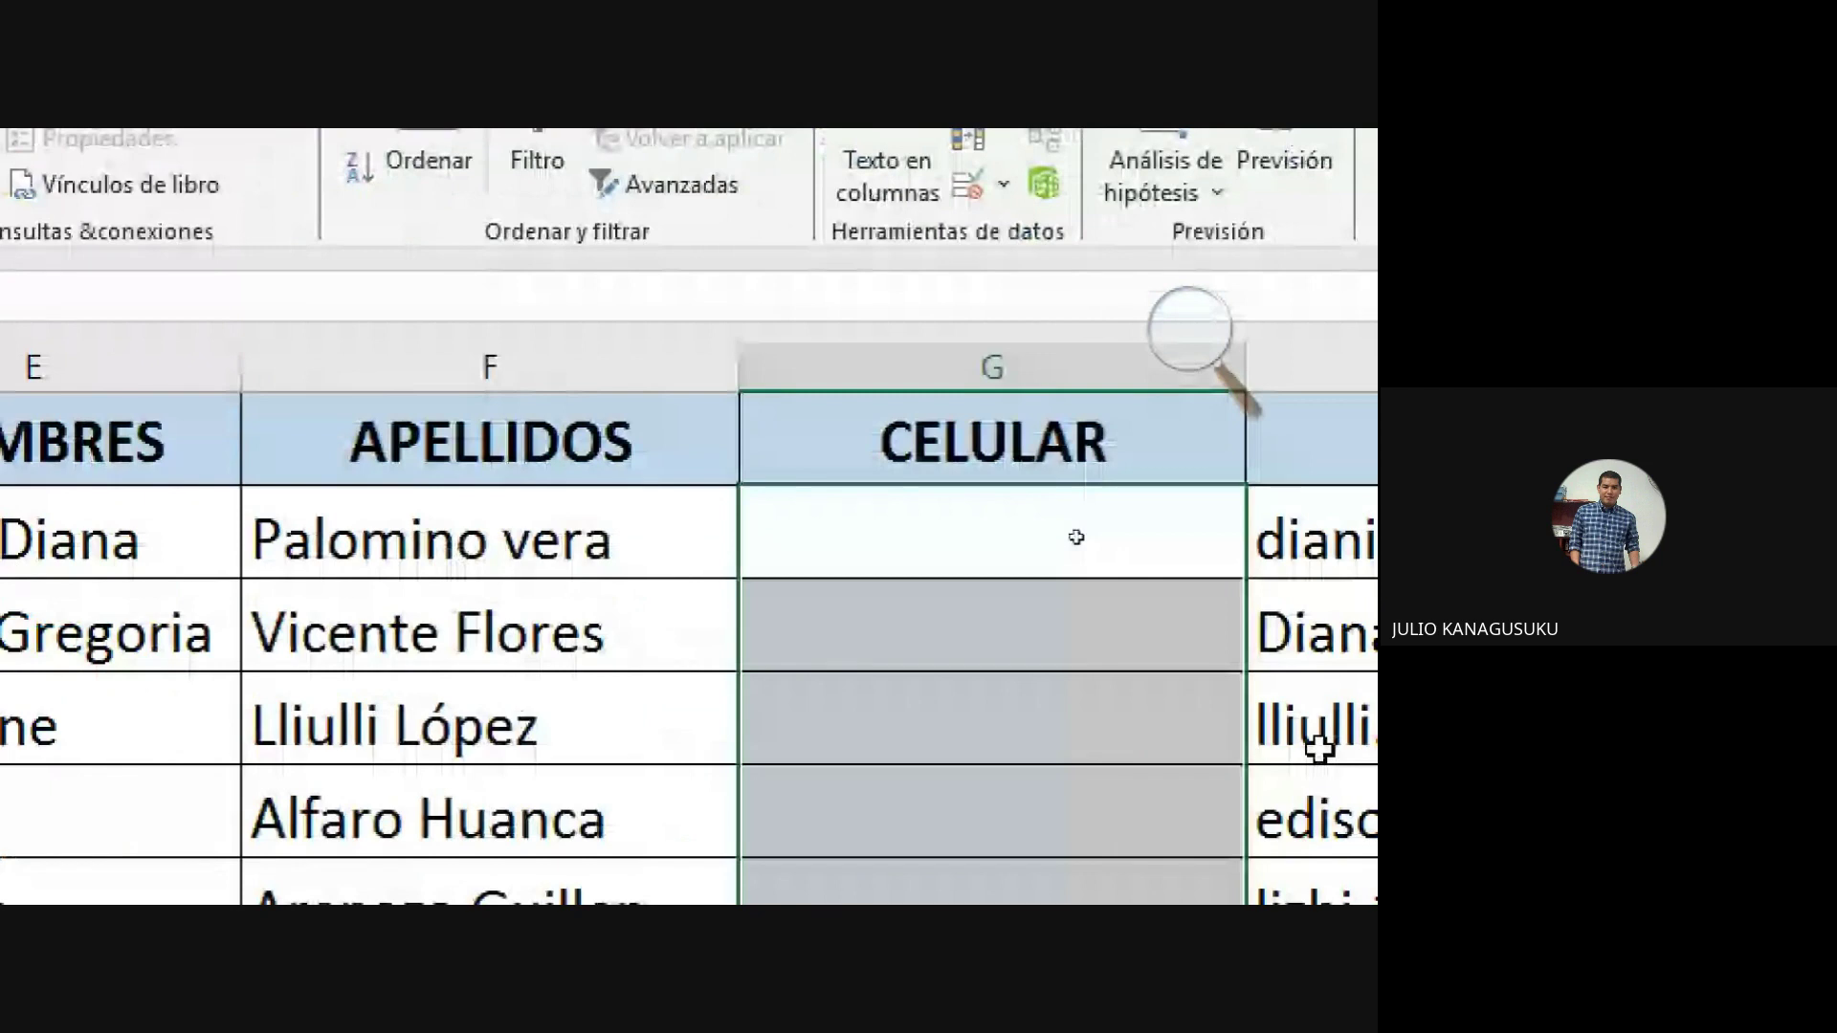
click(1076, 537)
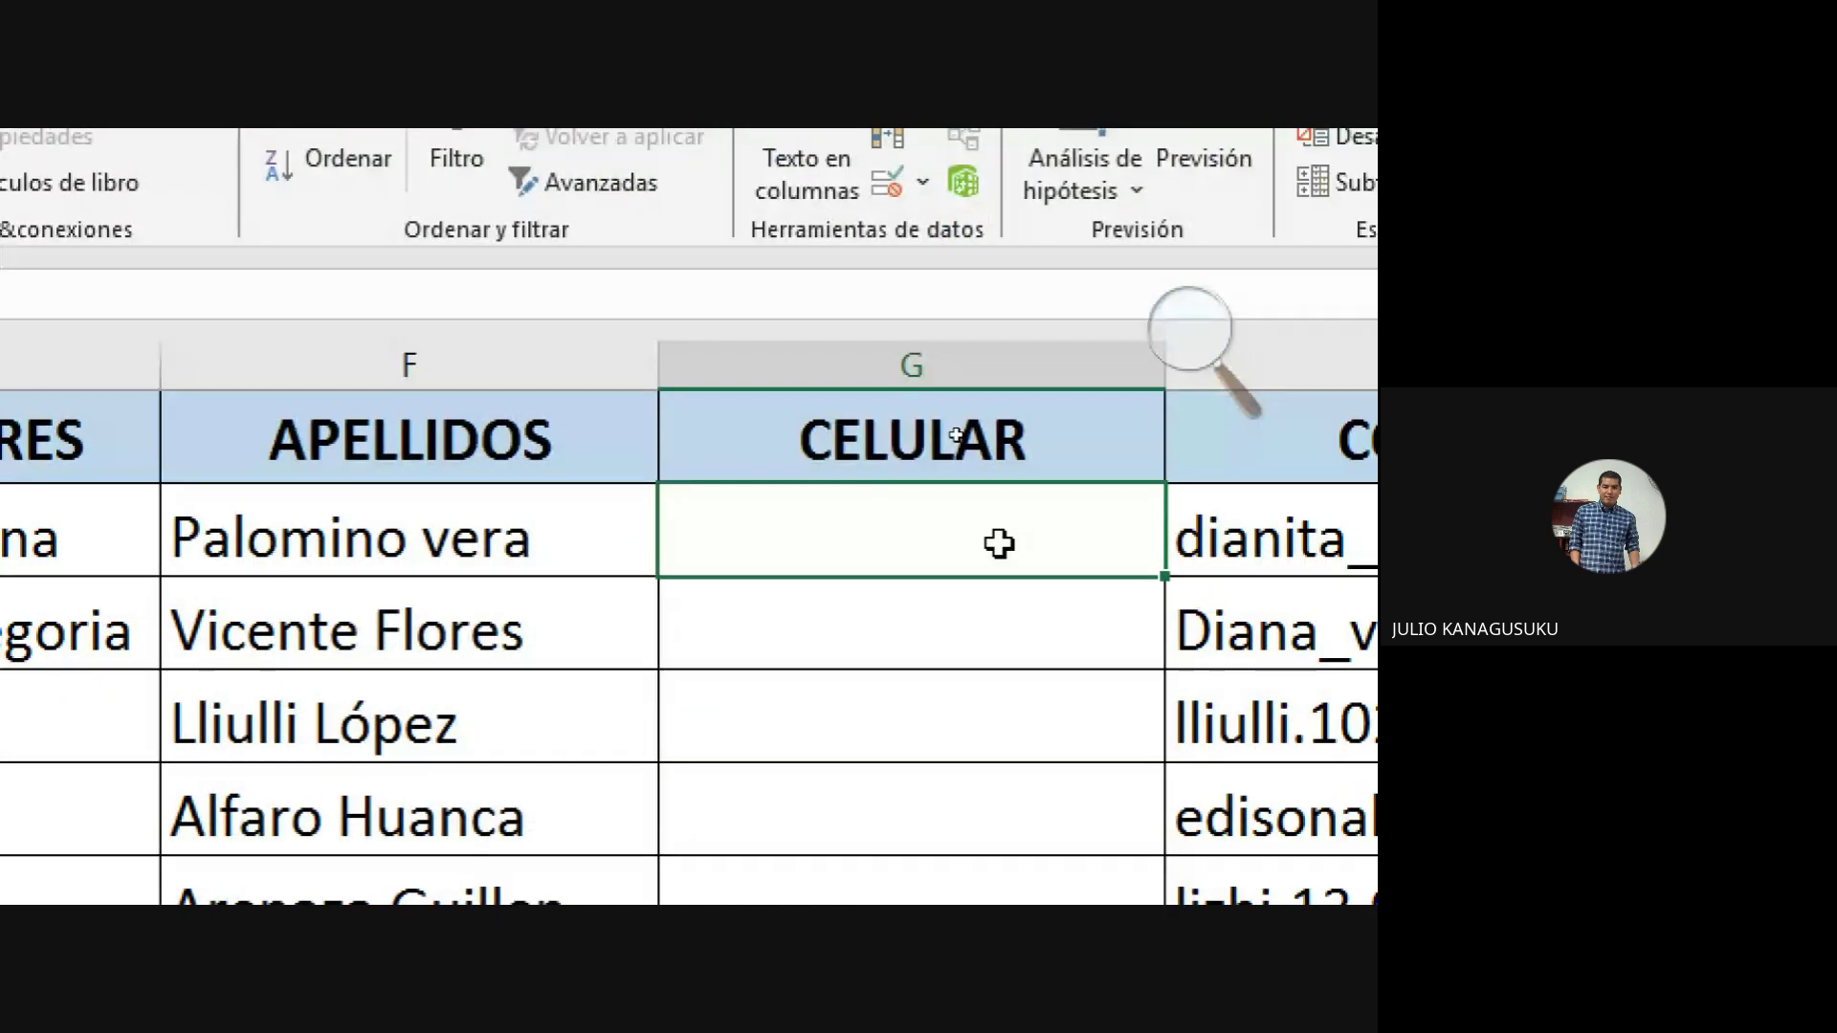
text(9876)
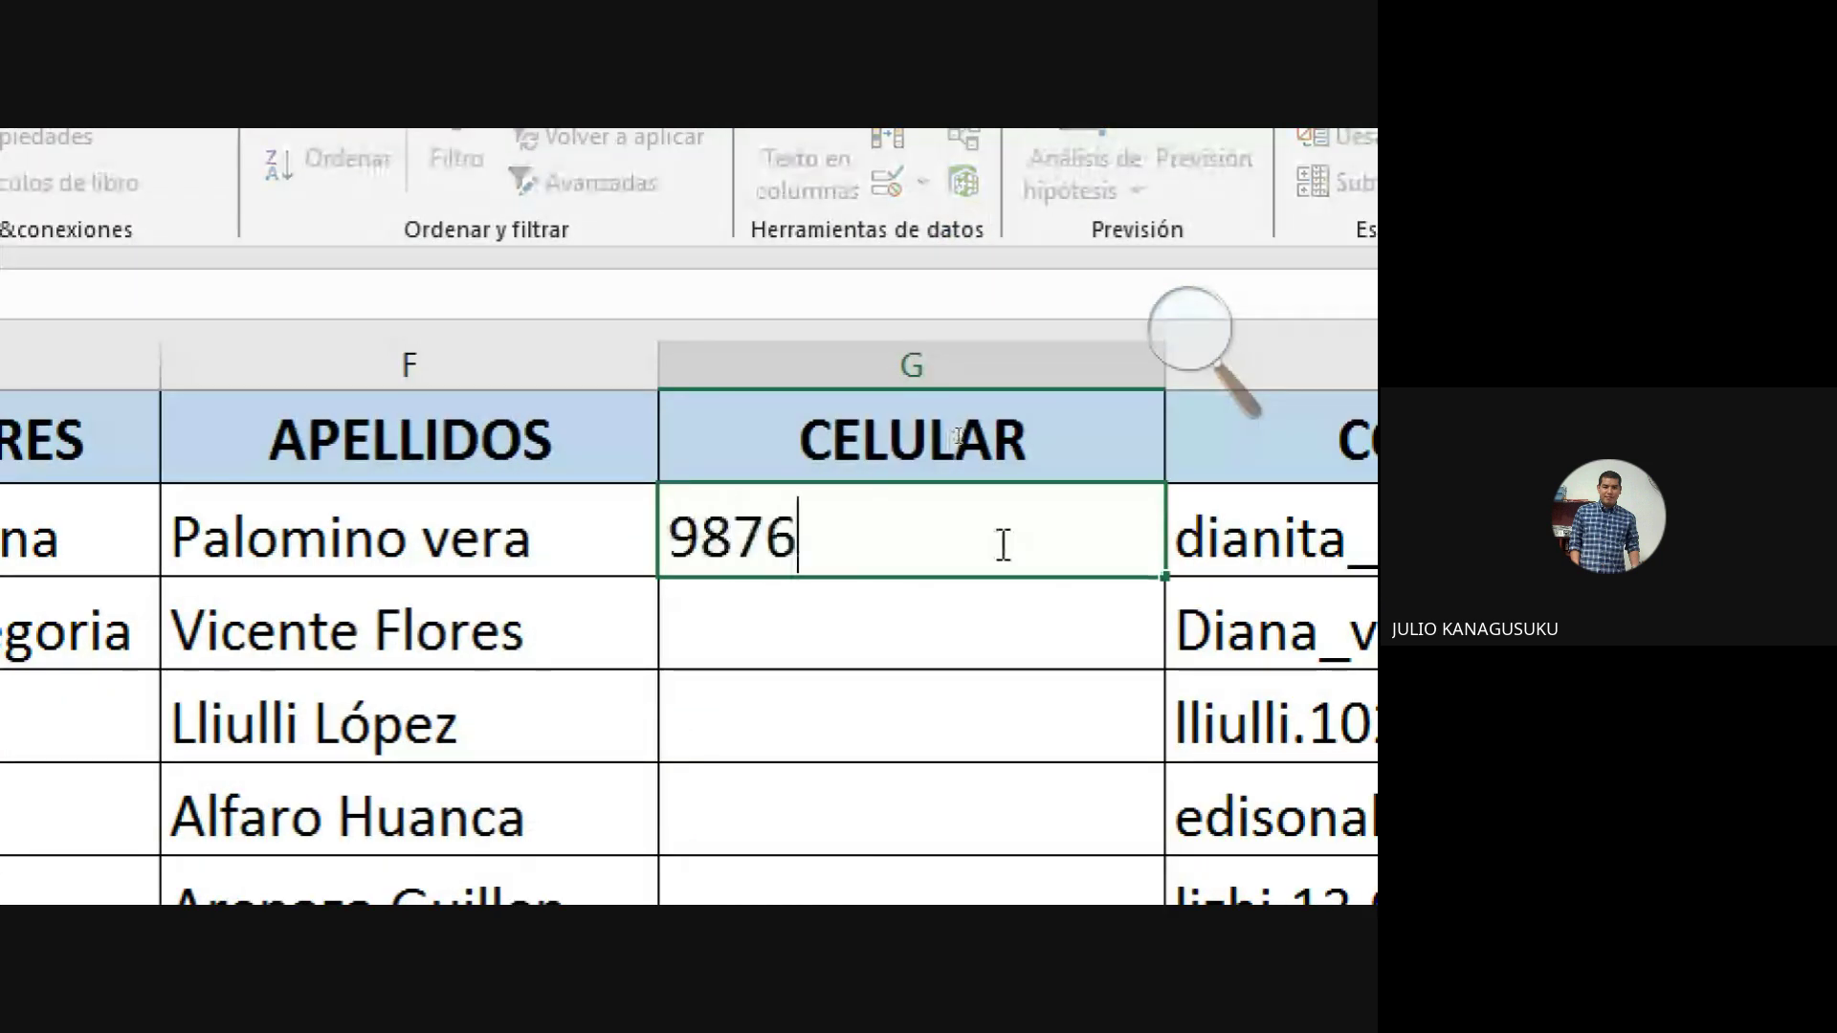
text(54321)
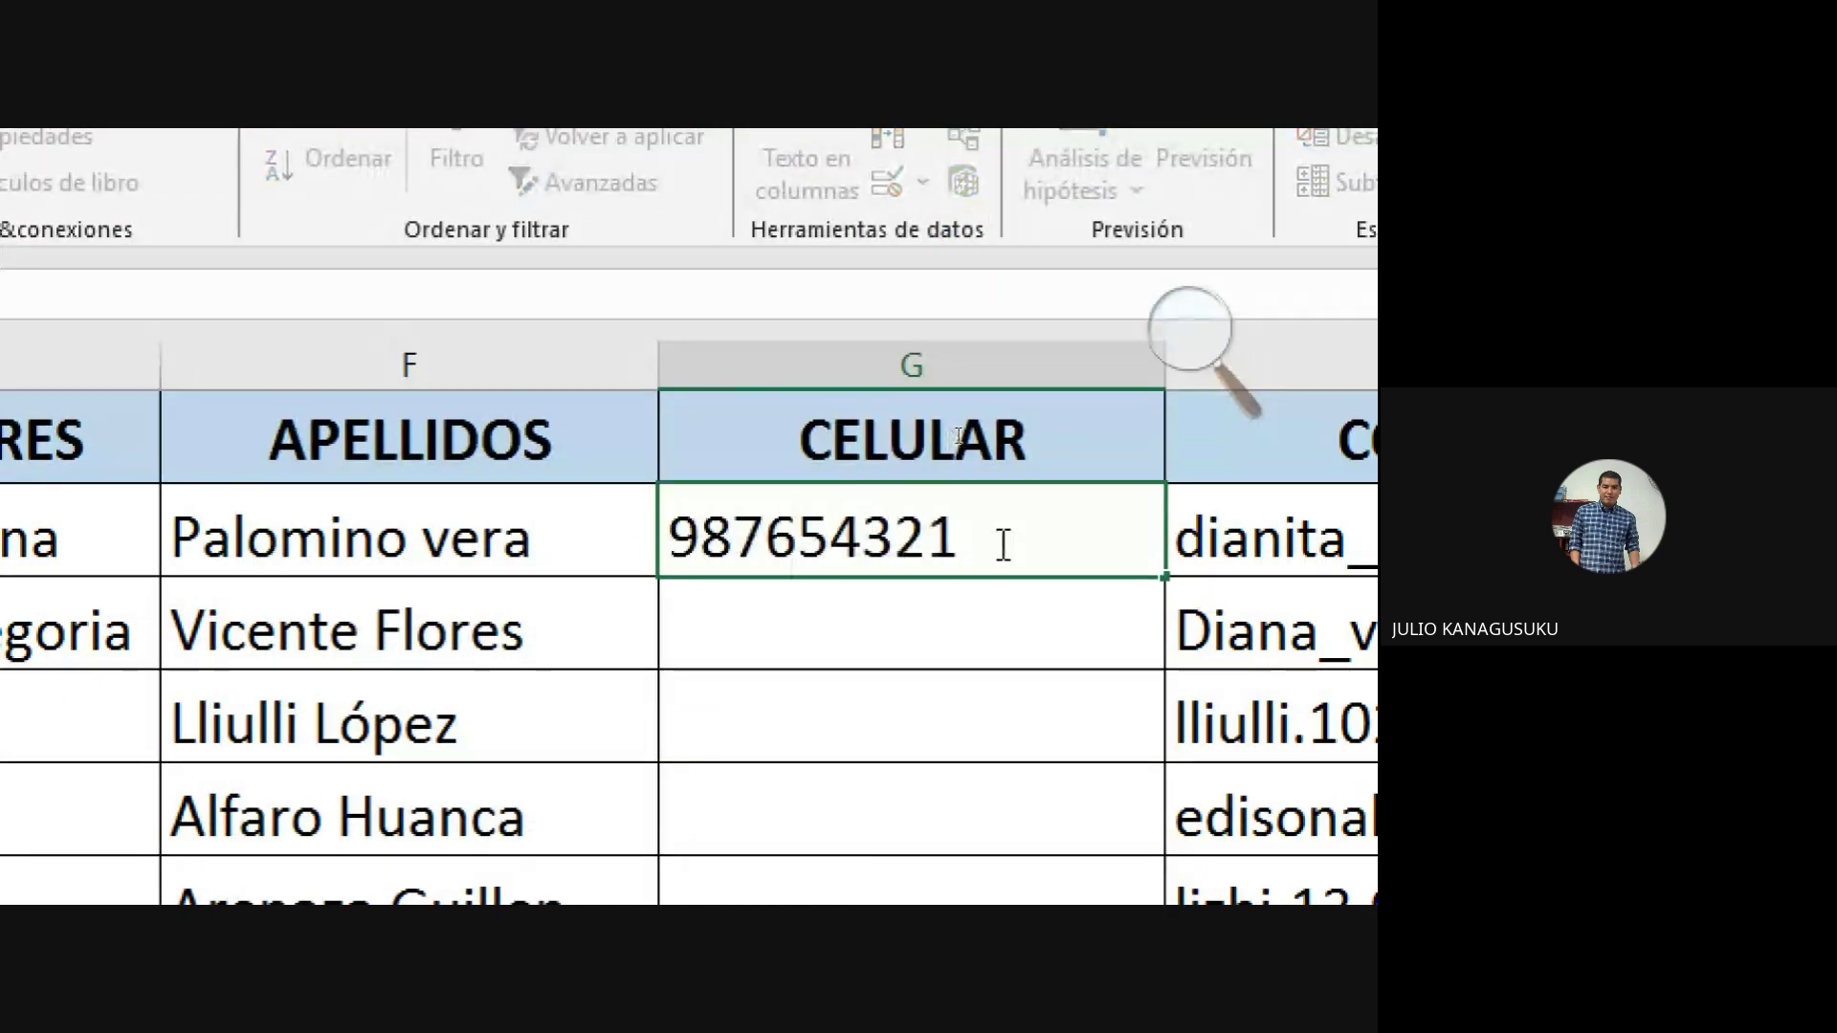
key(Return)
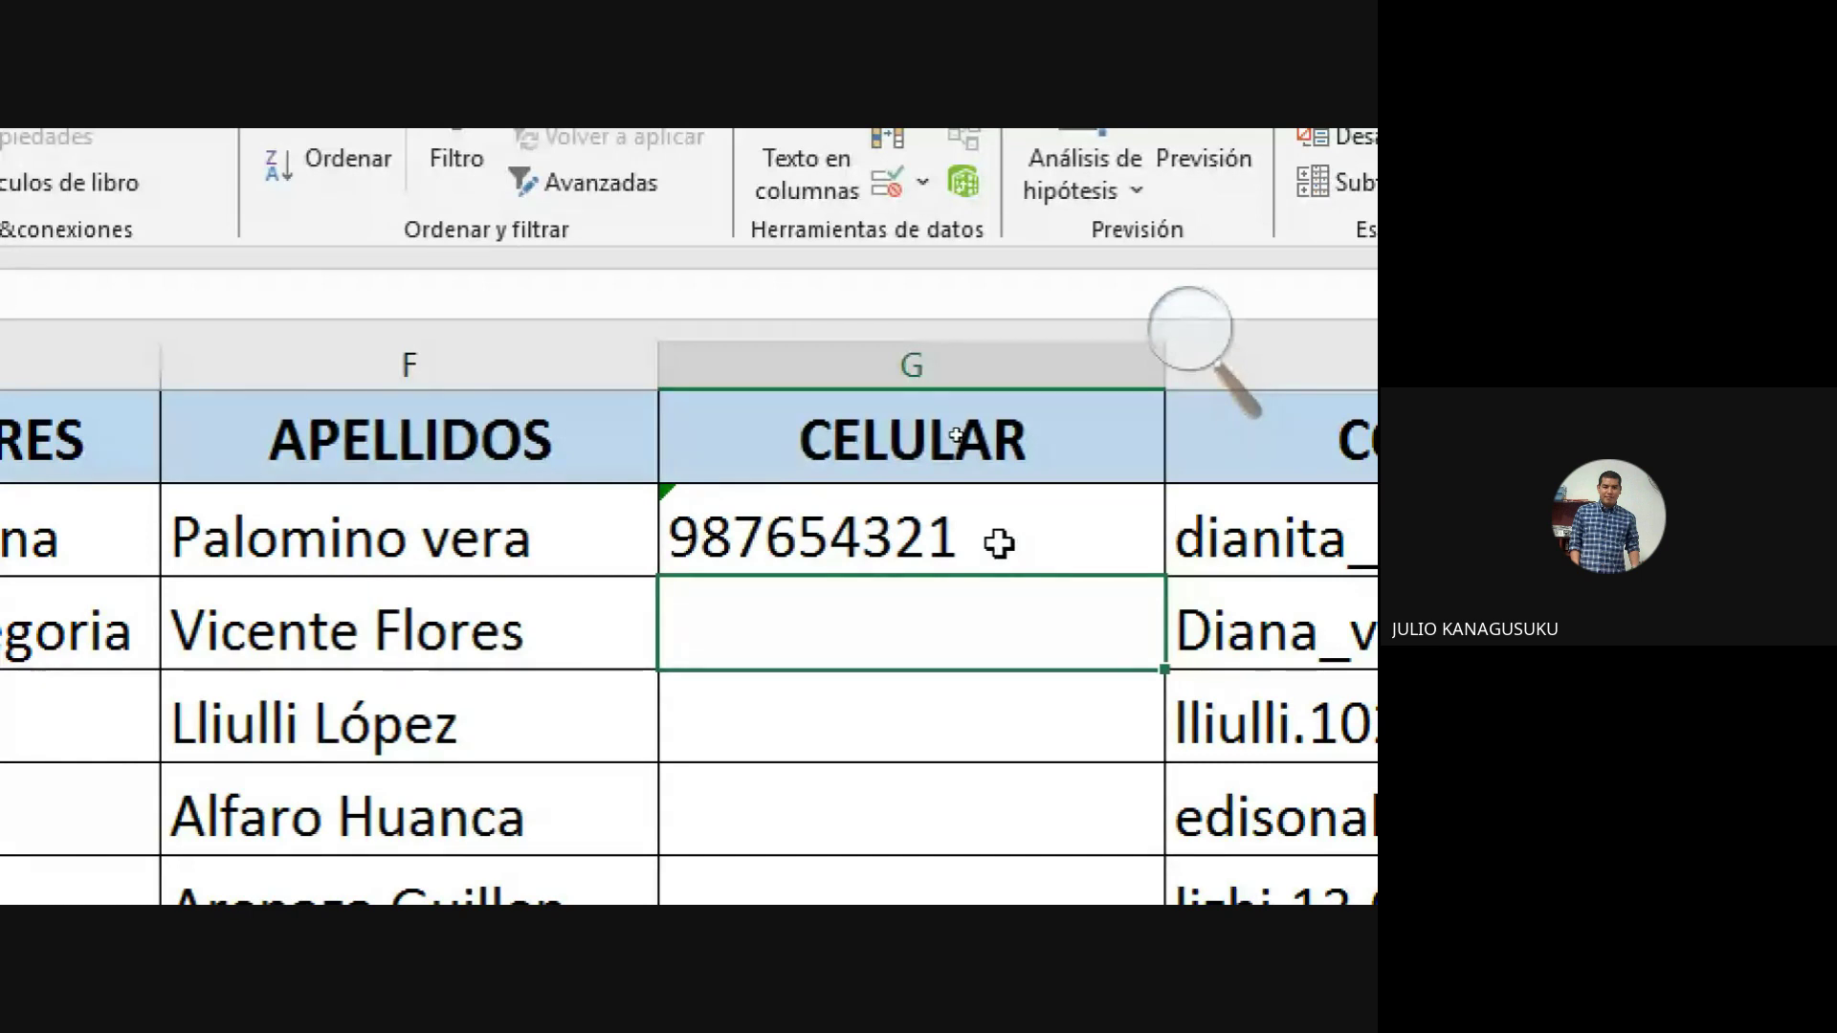
text(98)
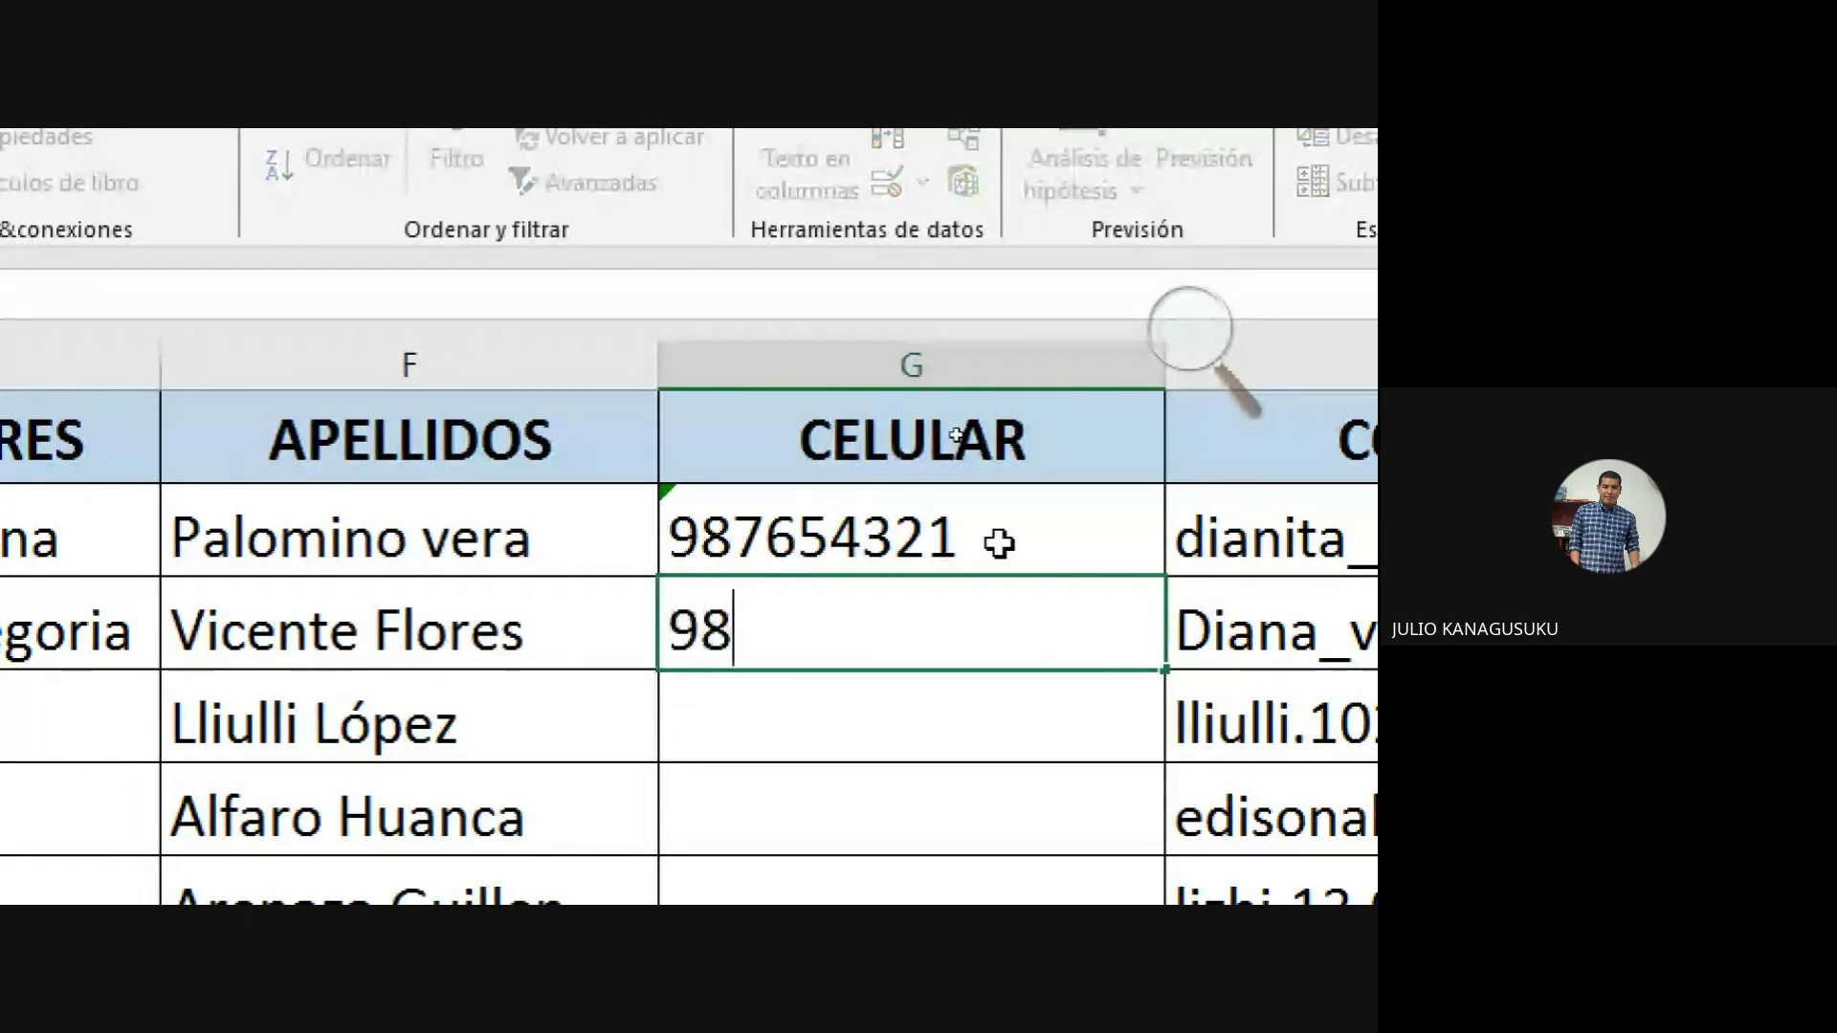
text(765432)
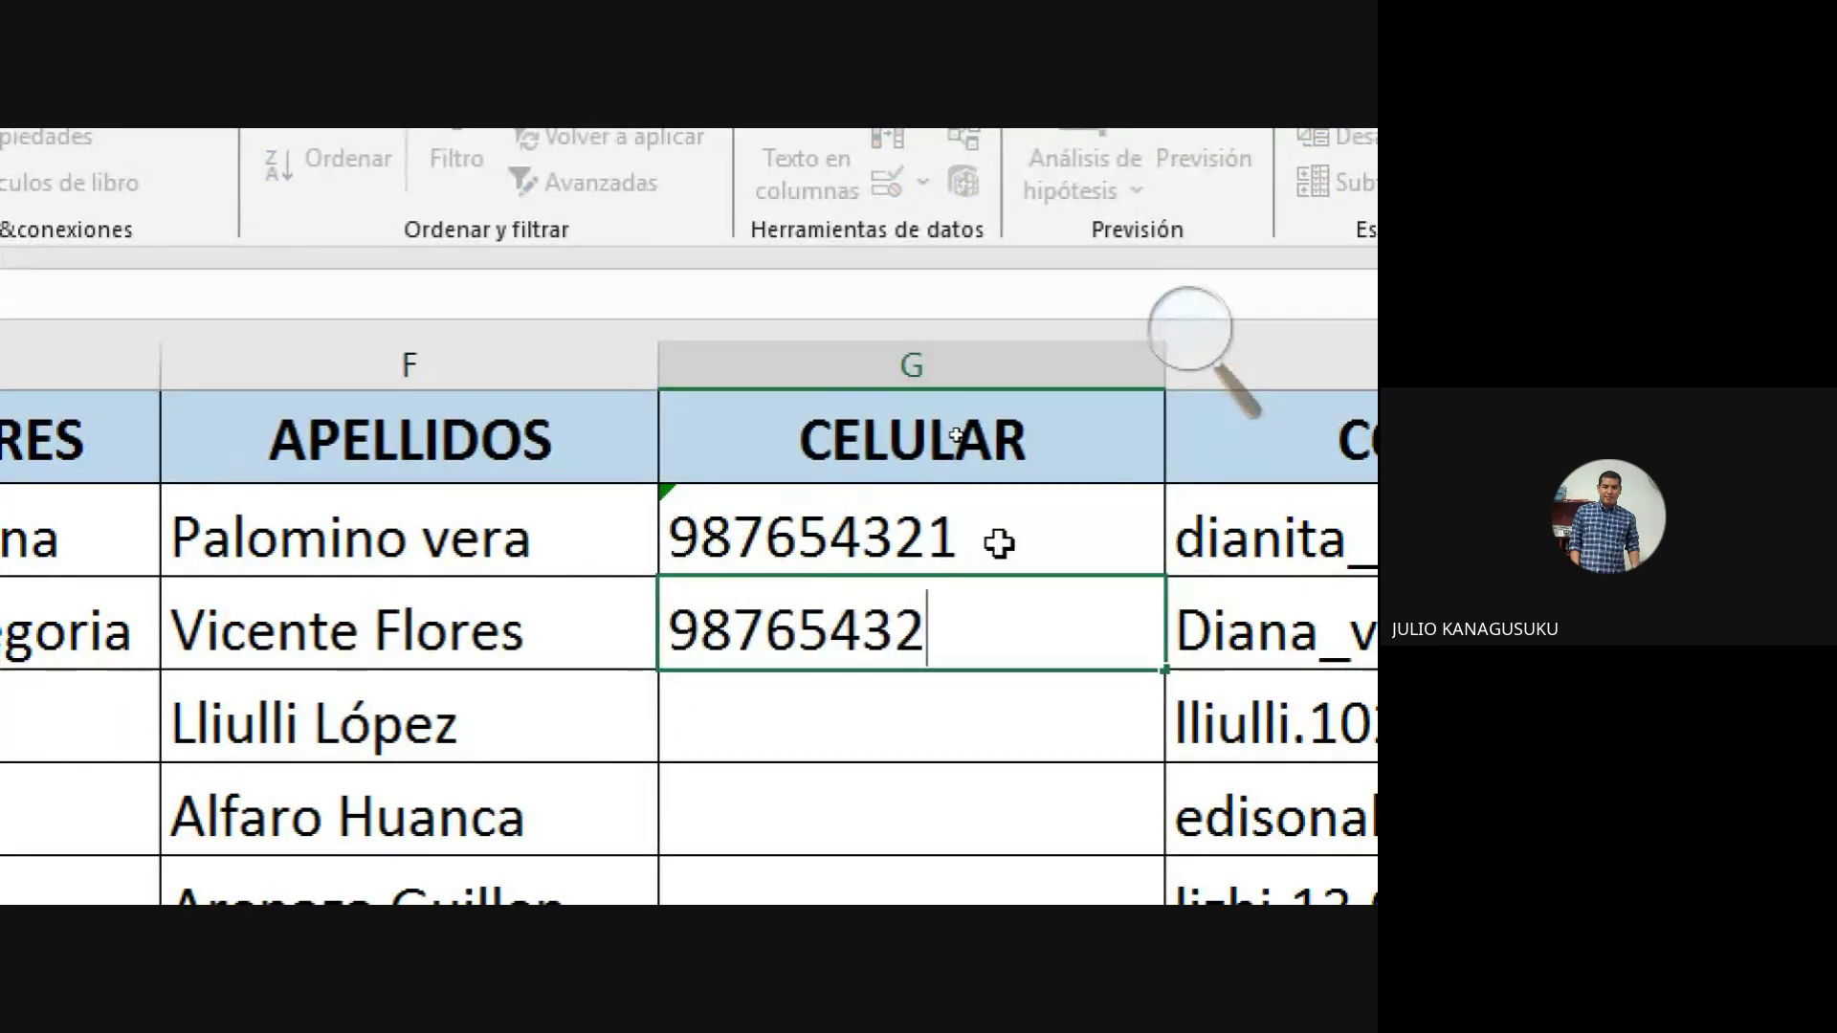
key(Return)
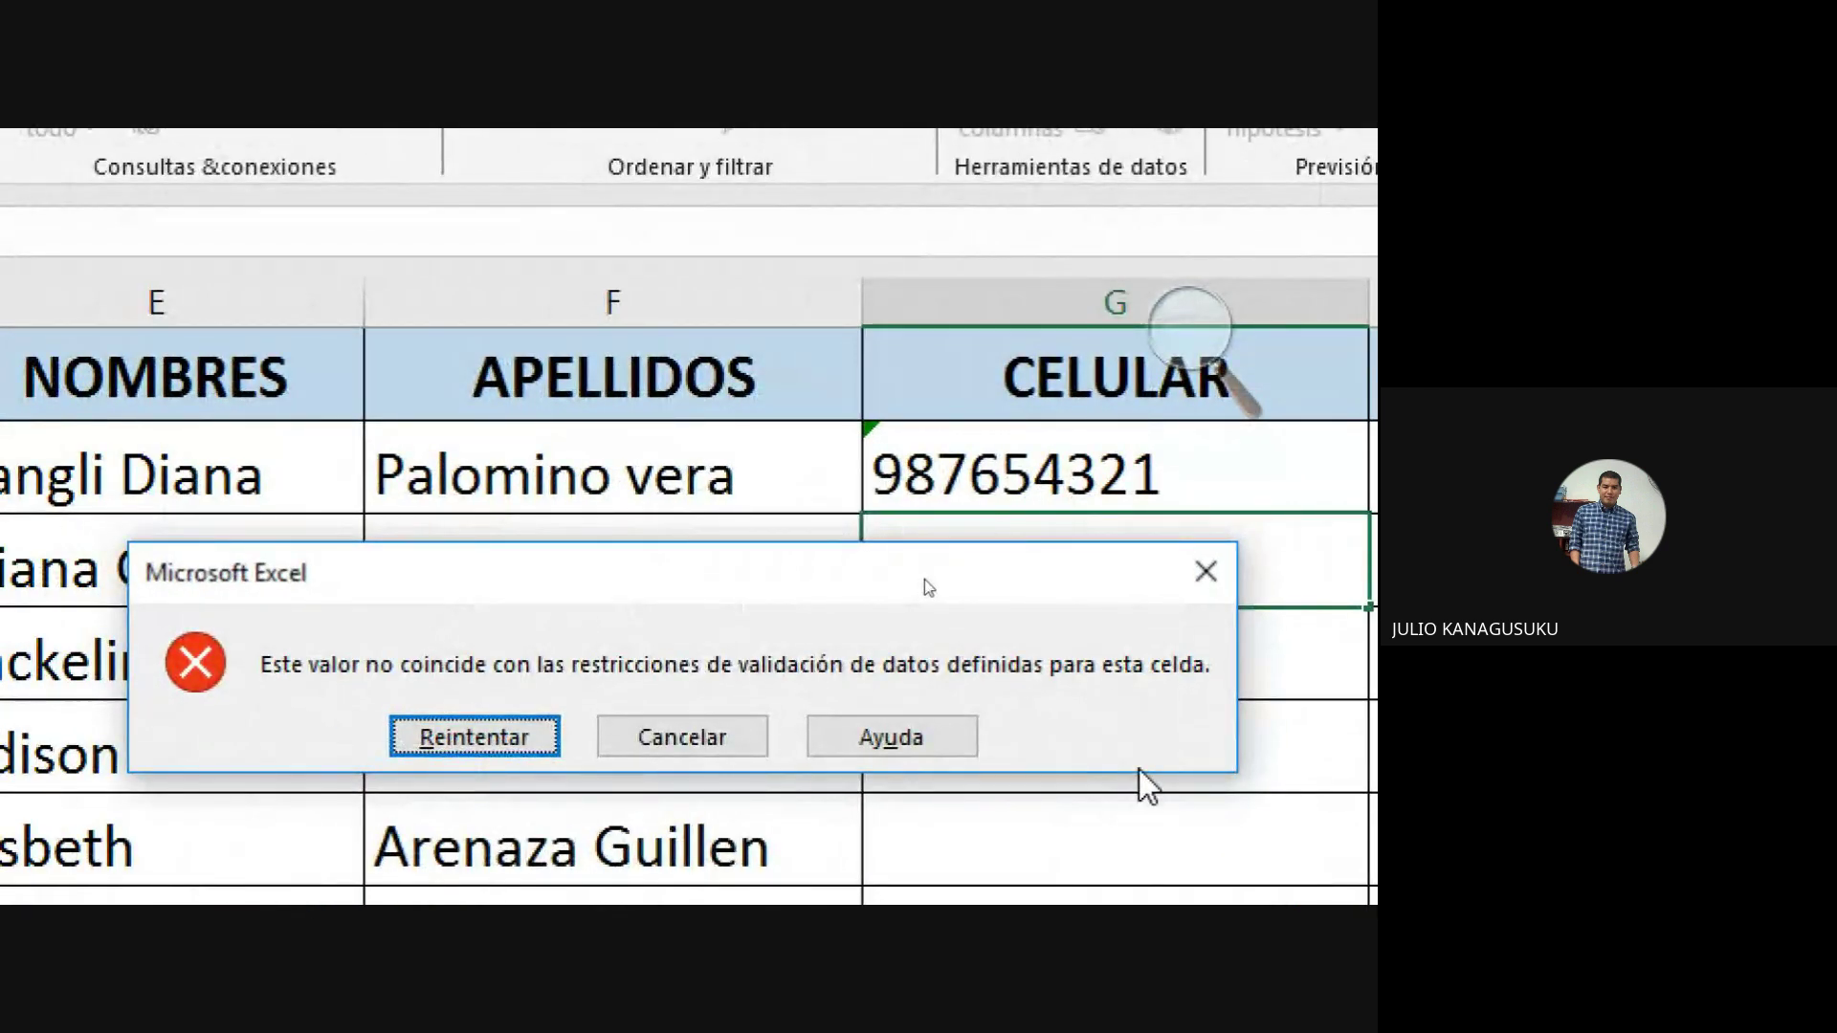
click(685, 738)
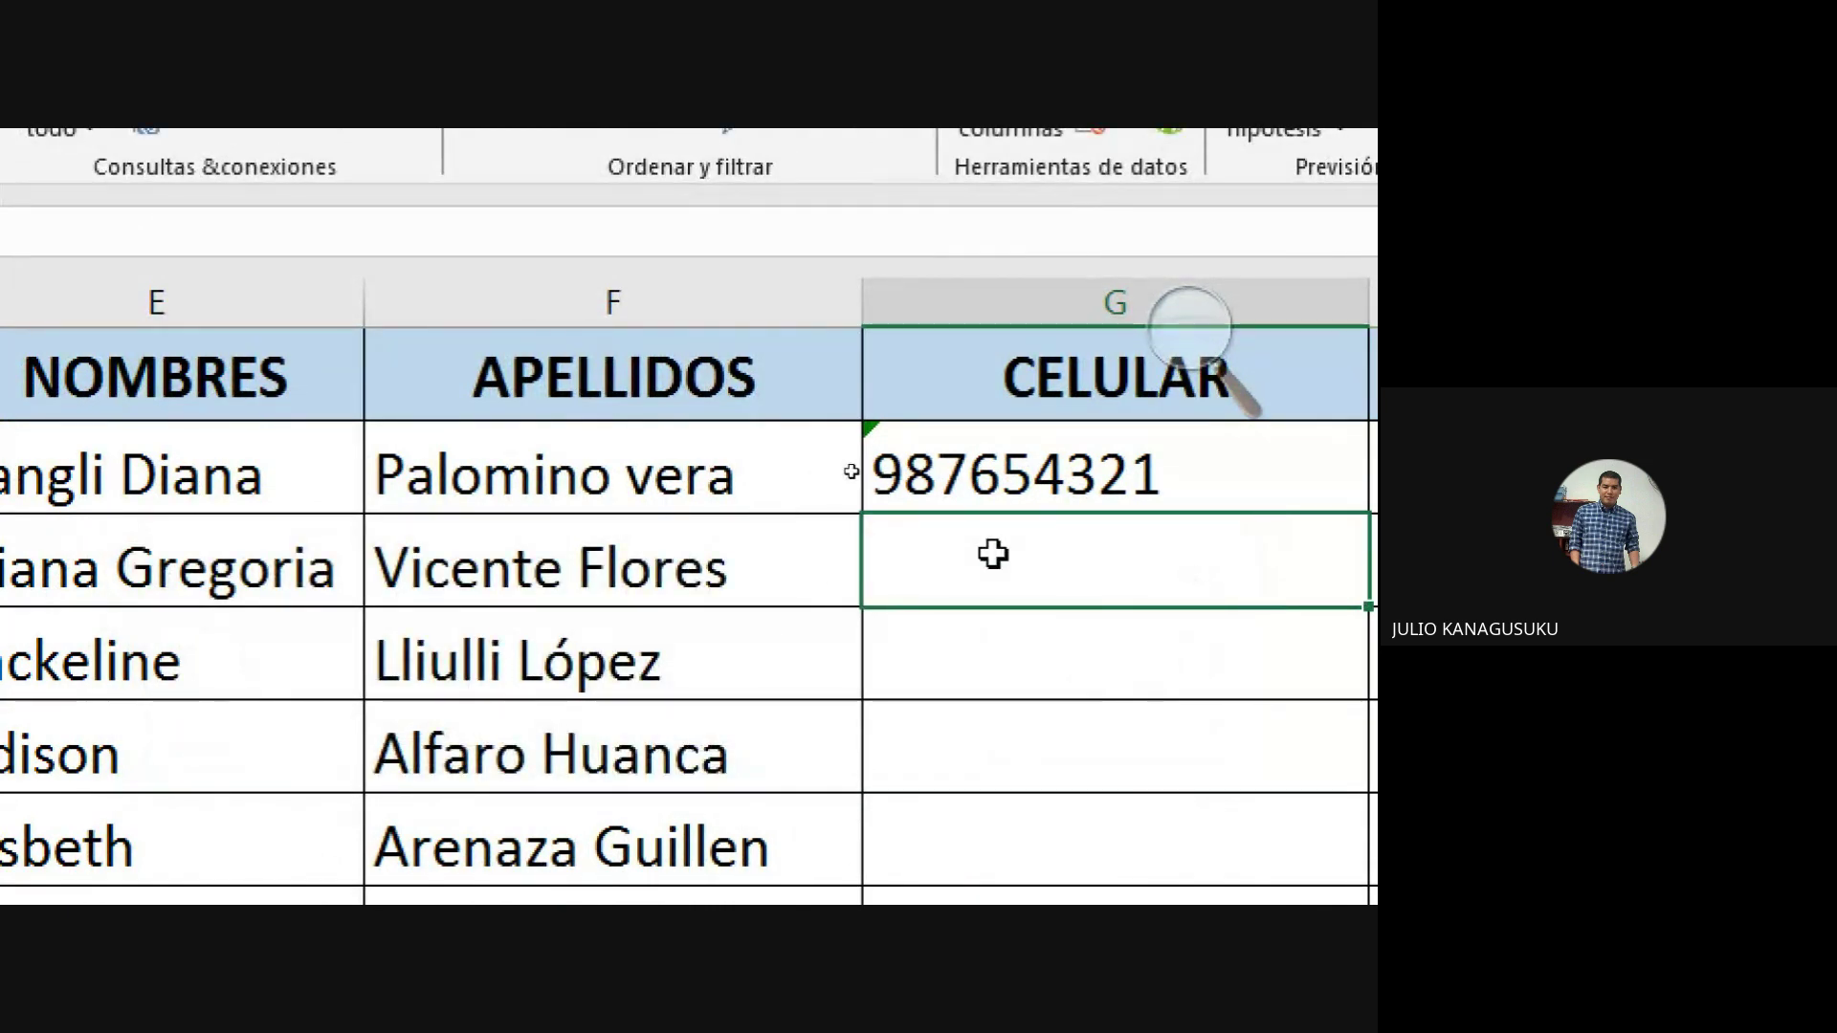
text(9876543)
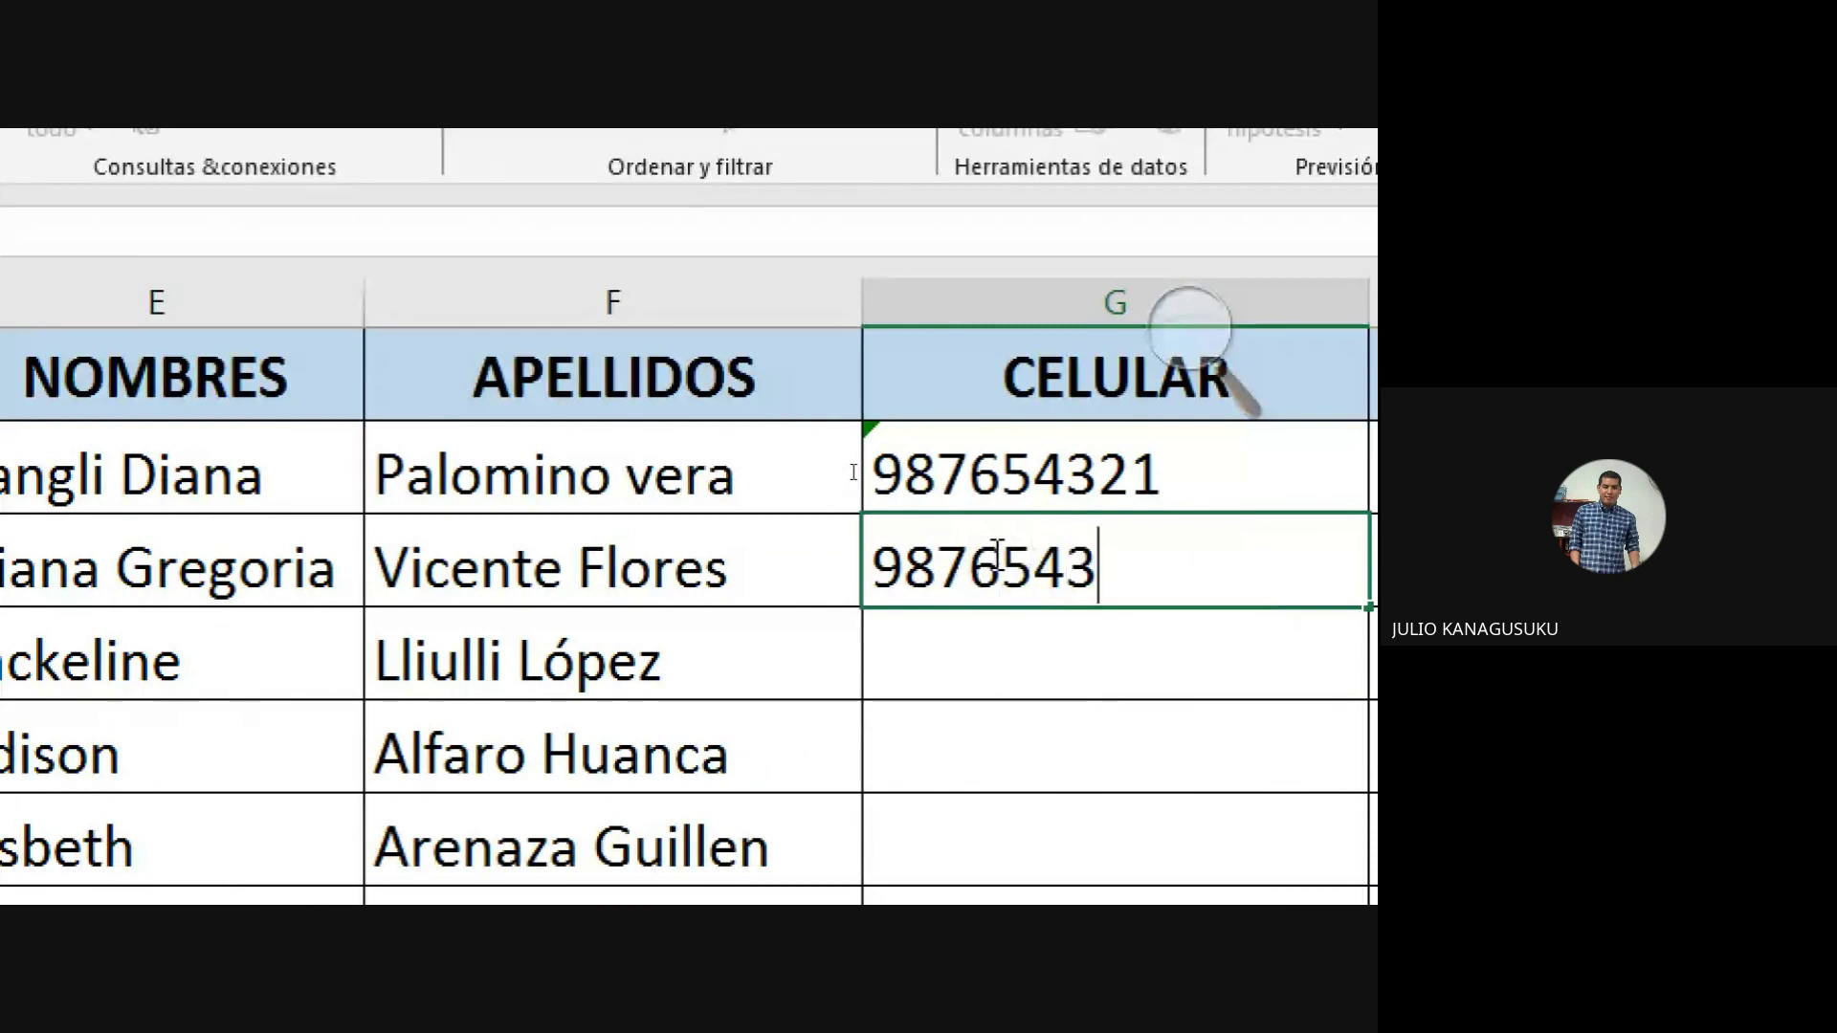
text(210)
key(Return)
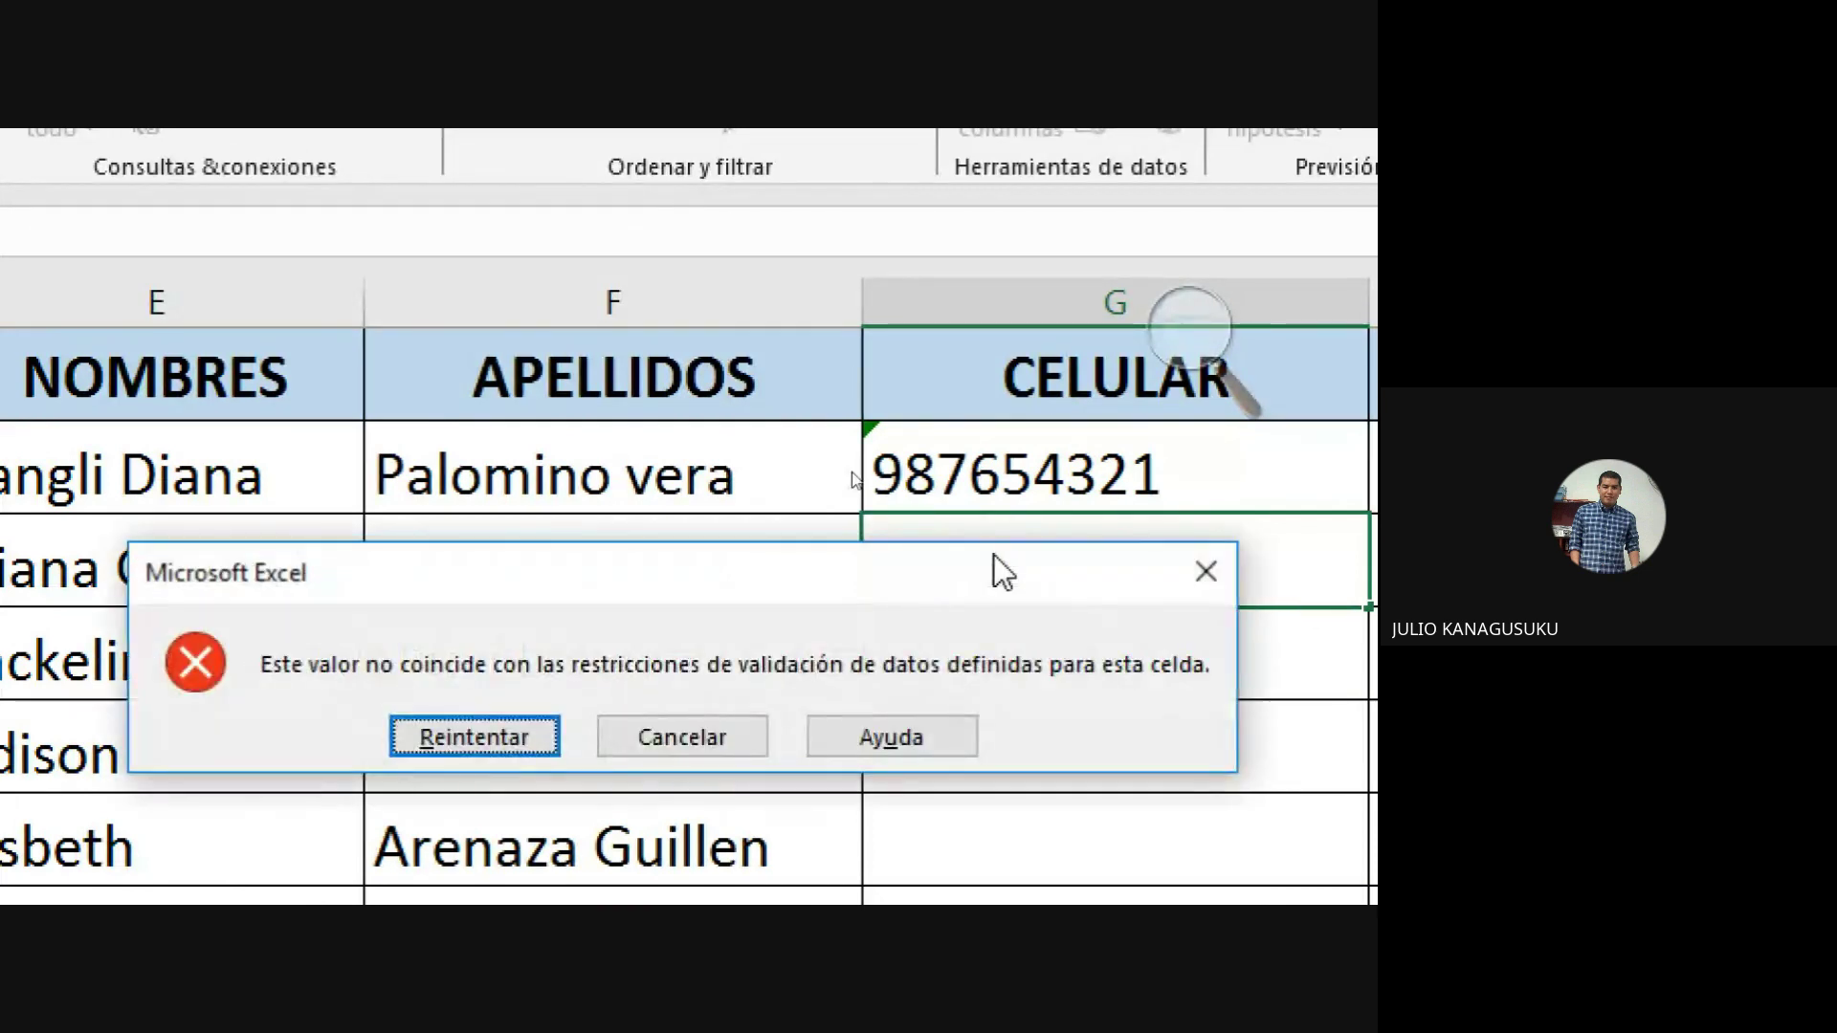
click(668, 746)
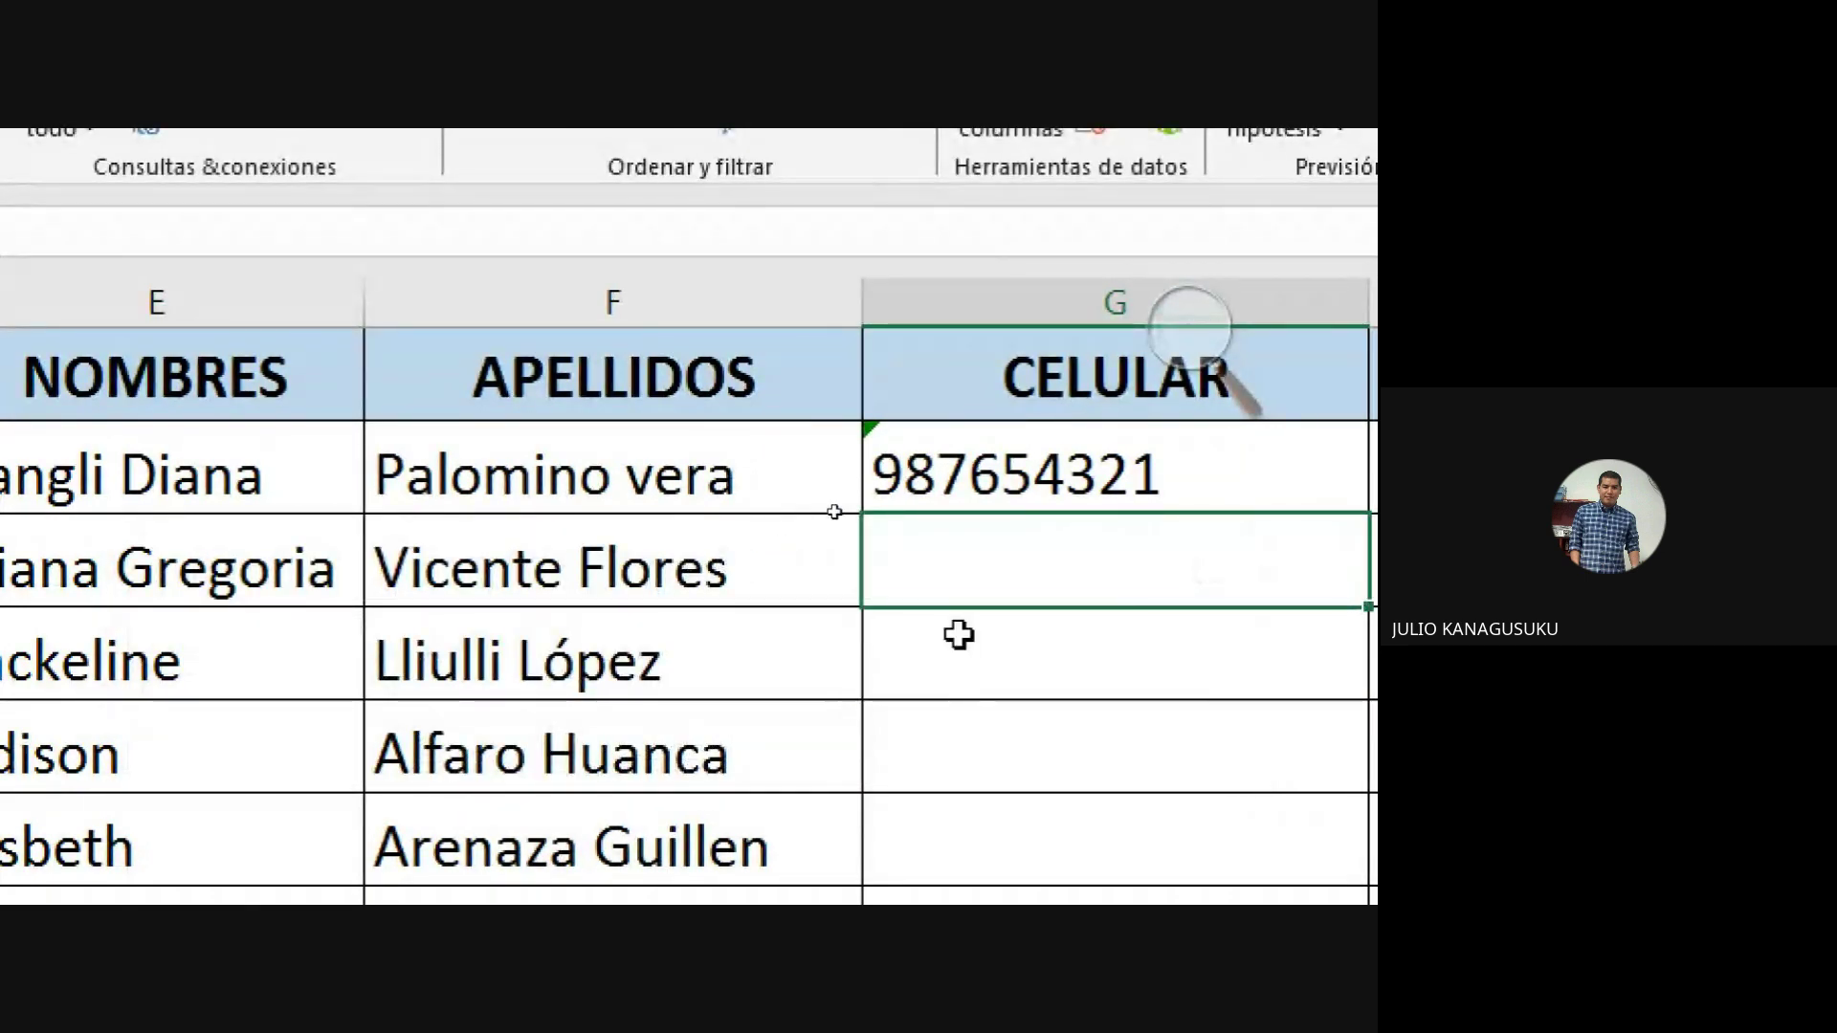
Step: Switch to the PERSONALIZADA sheet
click(1187, 335)
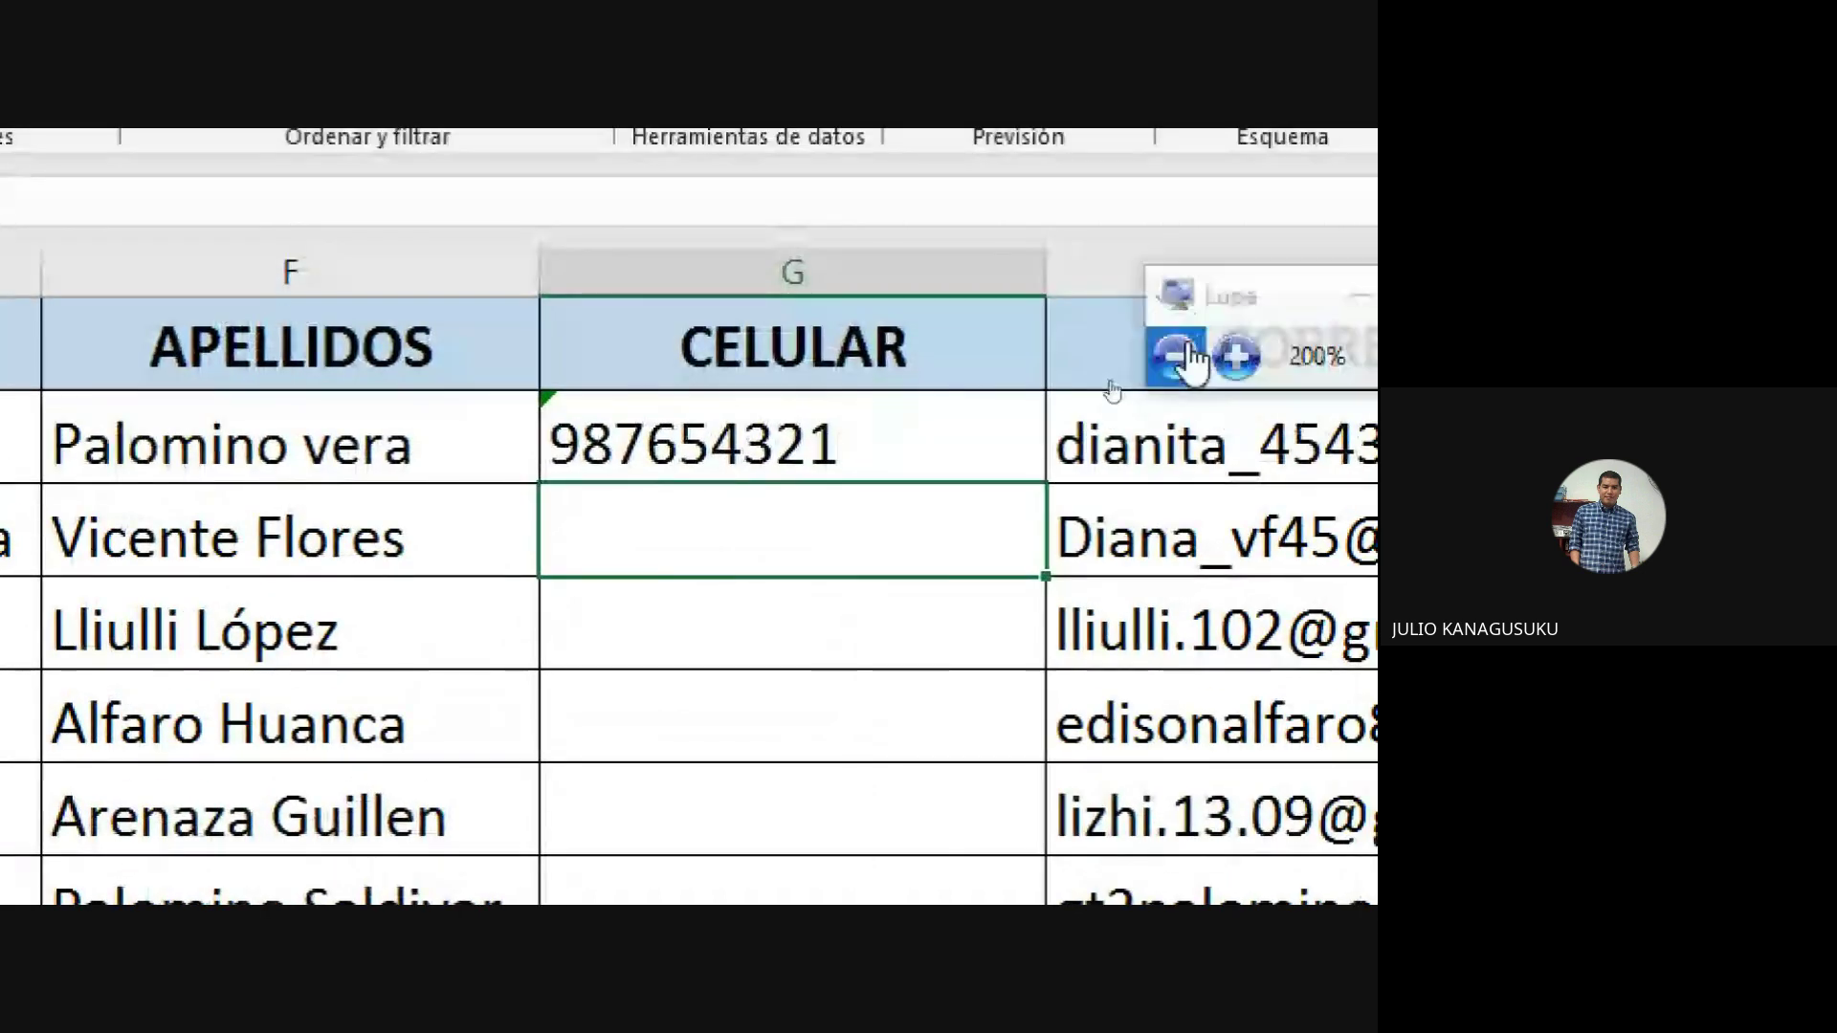
click(1184, 368)
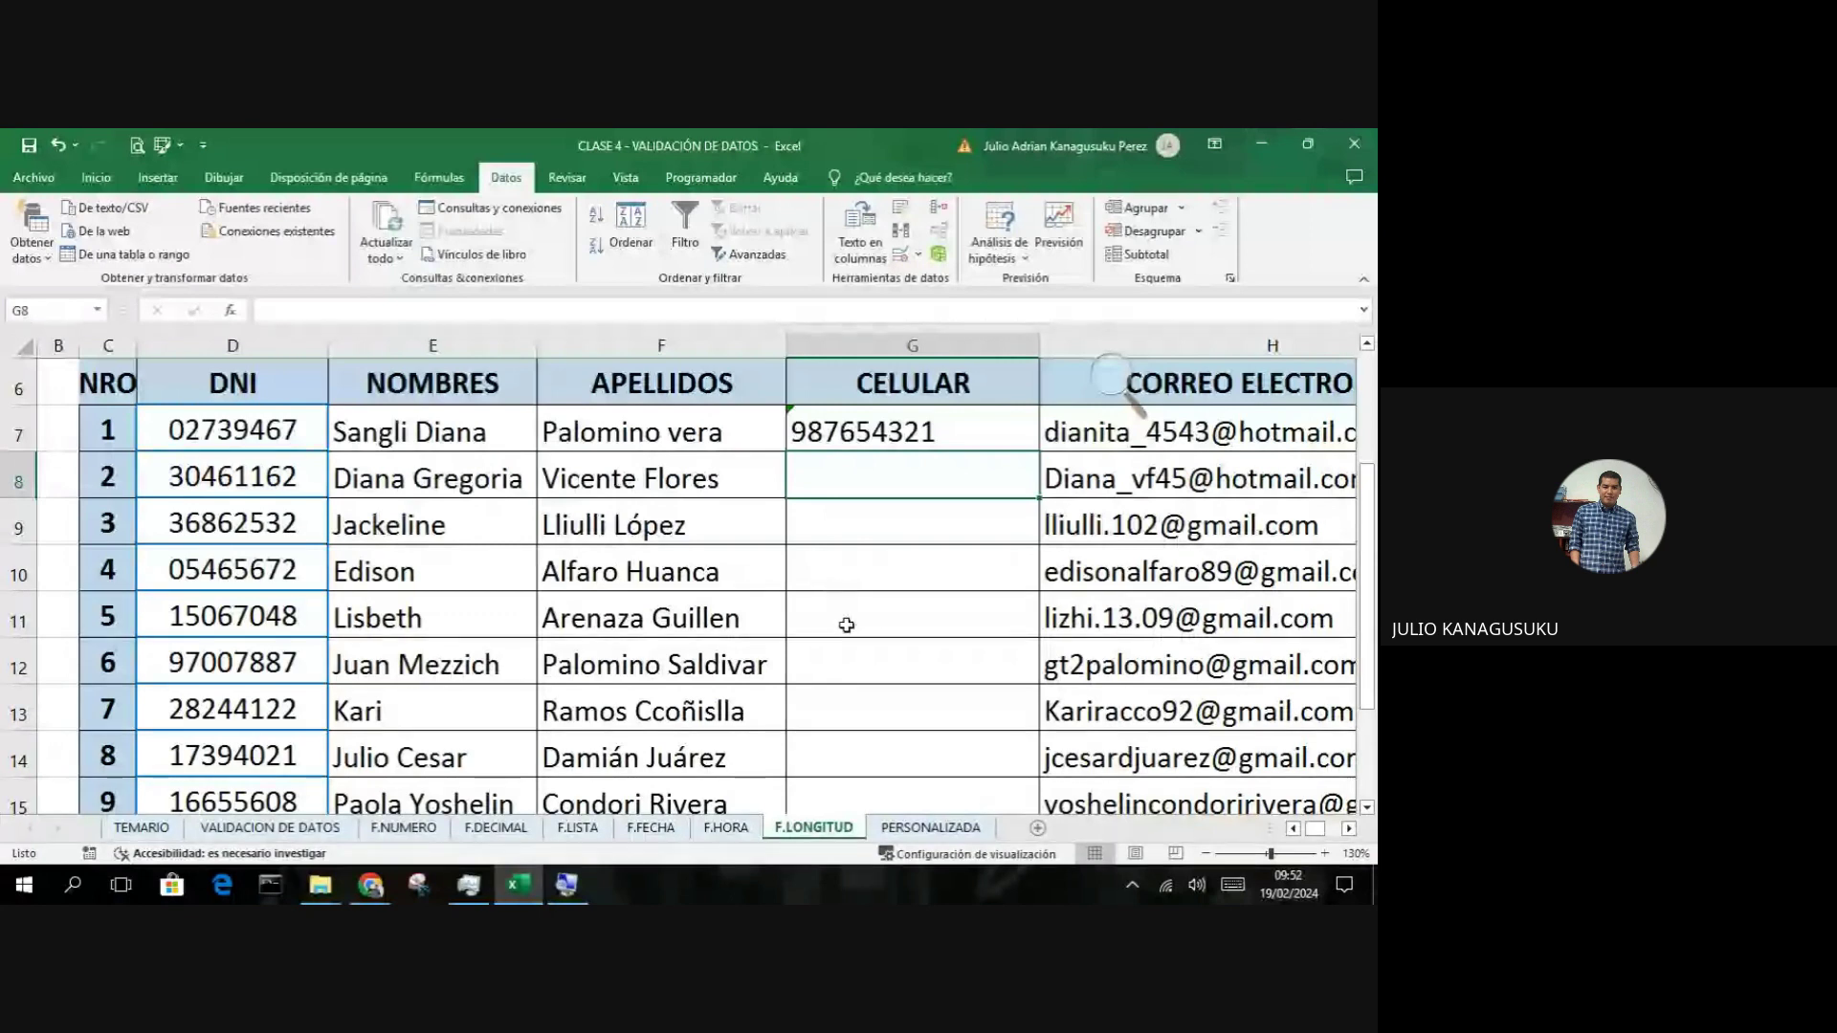
click(909, 830)
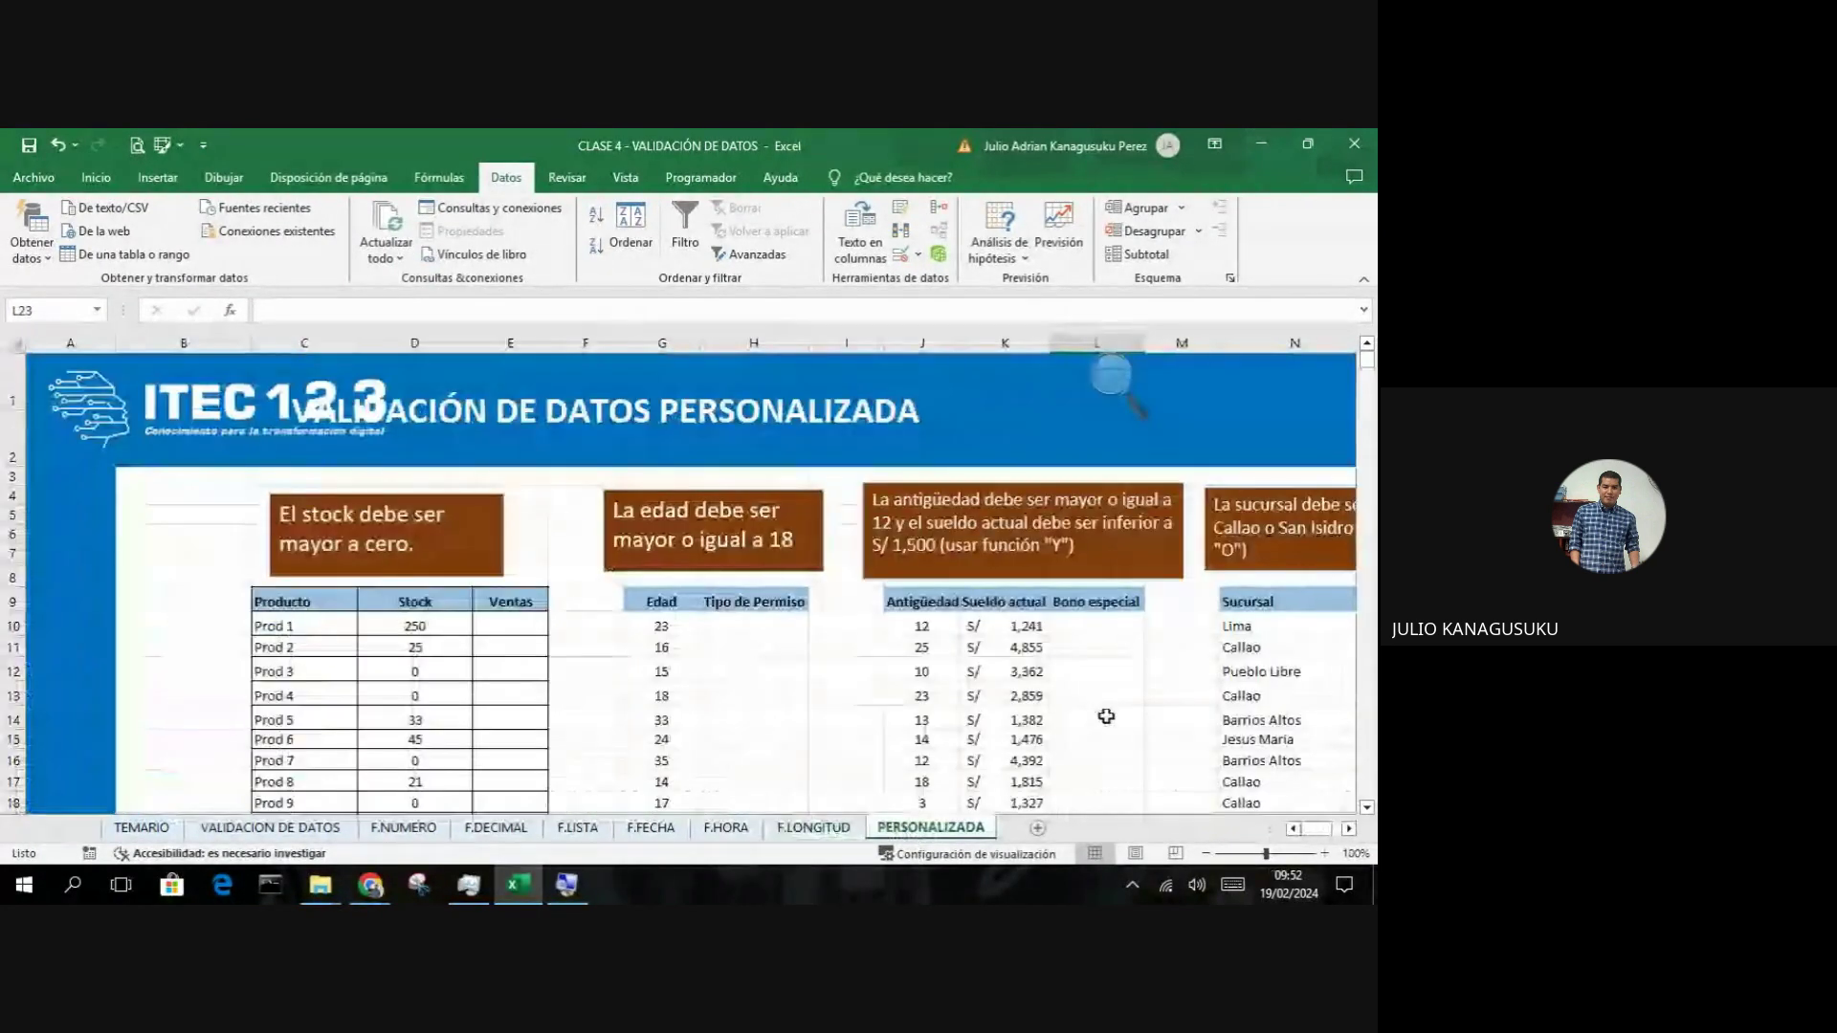
scroll(1120, 712, down, 1)
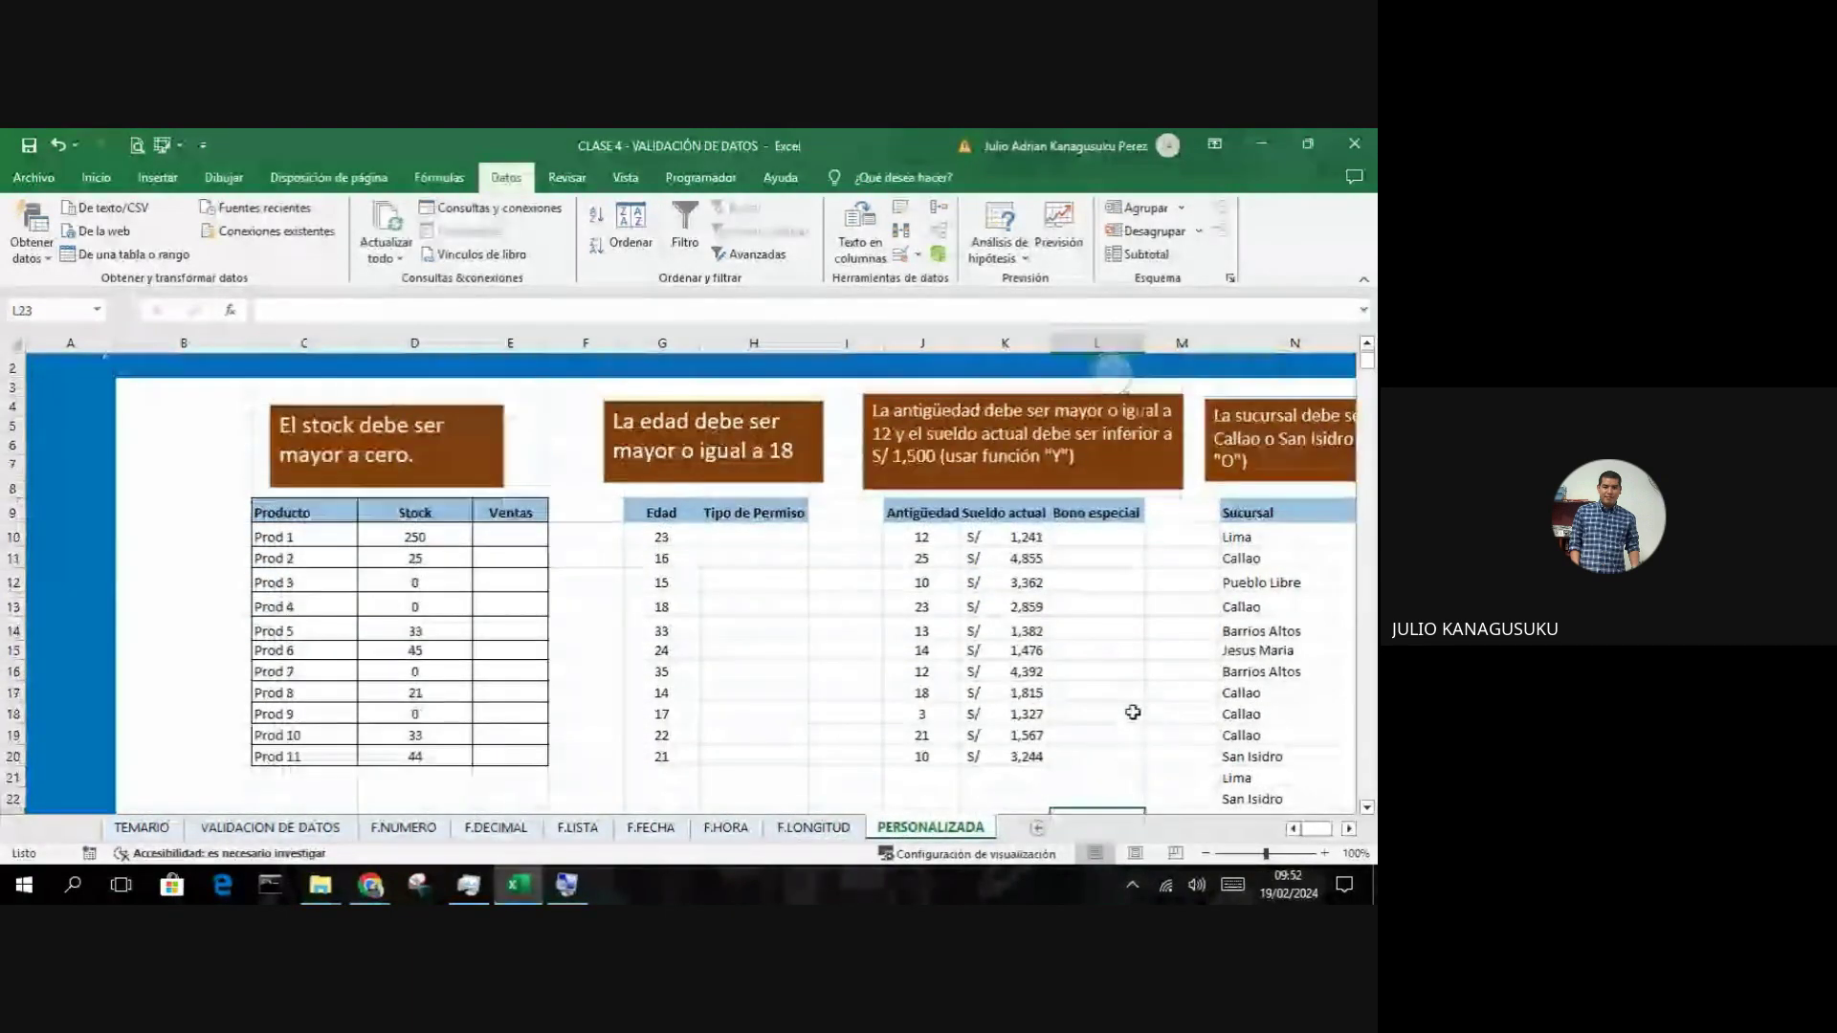
scroll(1130, 713, up, 1)
scroll(1132, 713, down, 1)
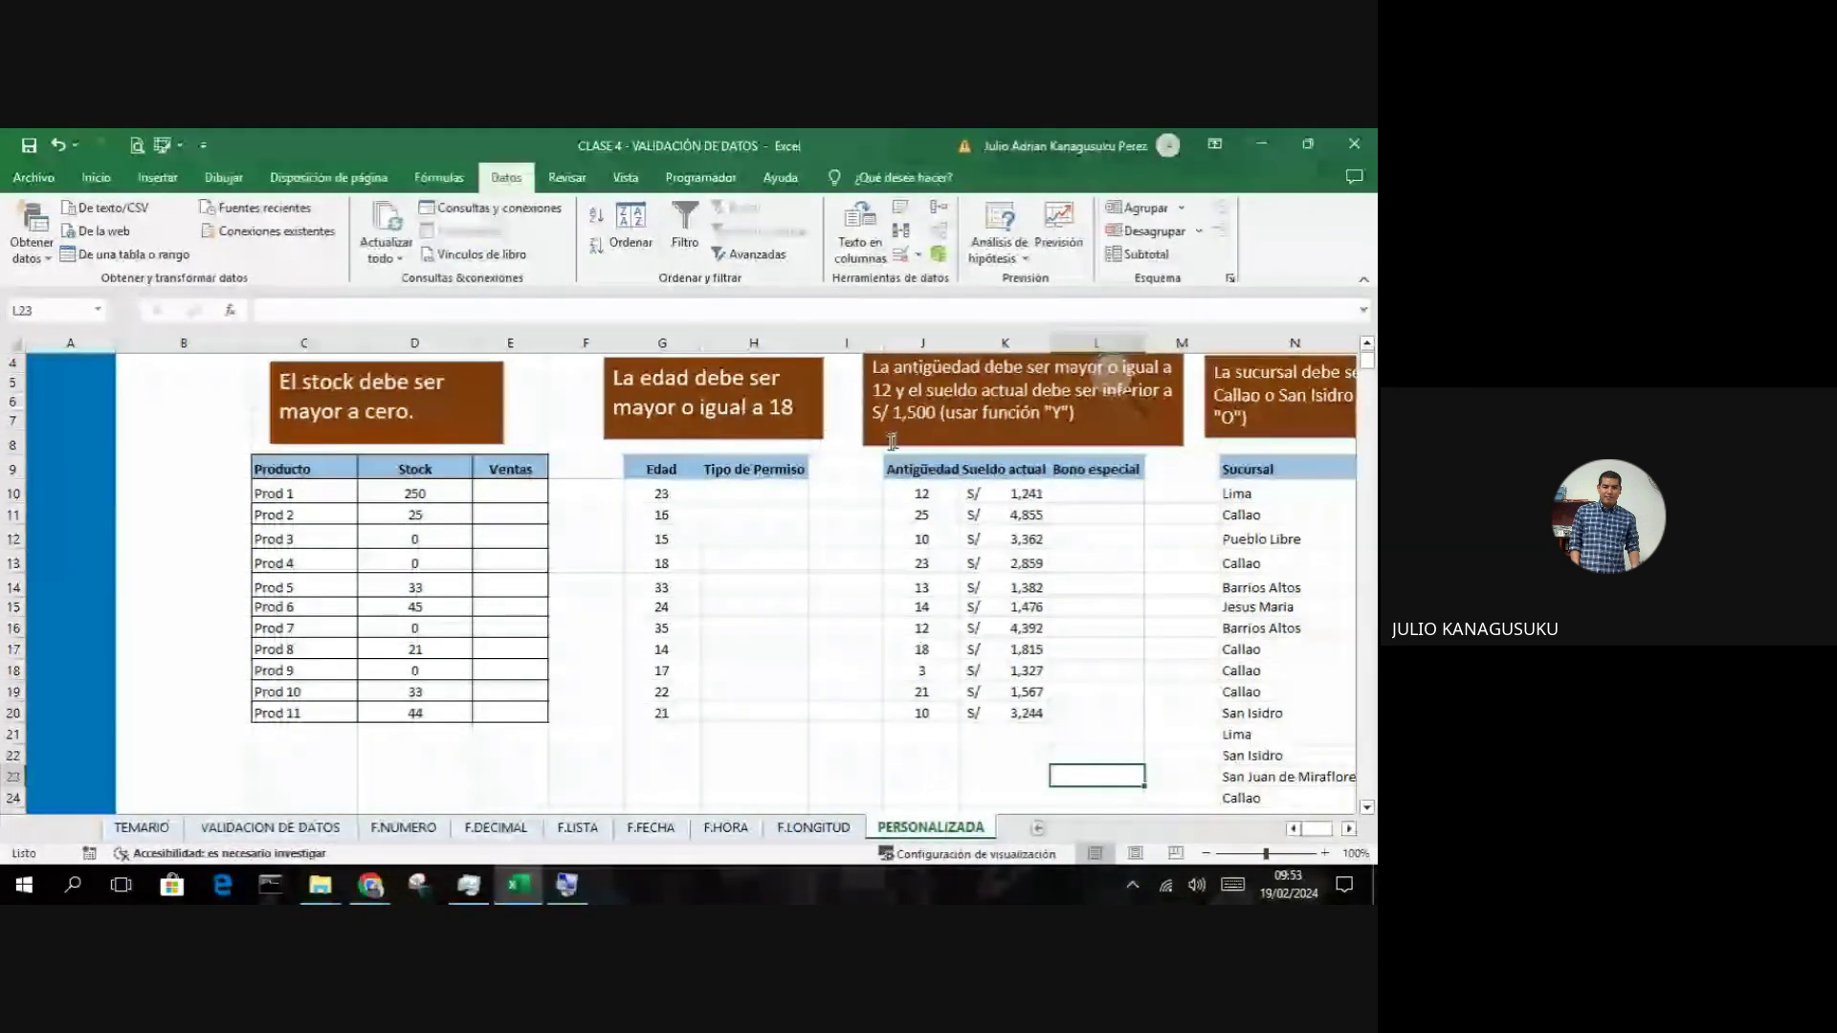
Step: Zoom in twice and bring the Edad and Tipo de Permiso table into view
click(1327, 853)
click(1326, 852)
click(1326, 852)
click(1327, 852)
click(1326, 853)
click(1326, 852)
click(1326, 852)
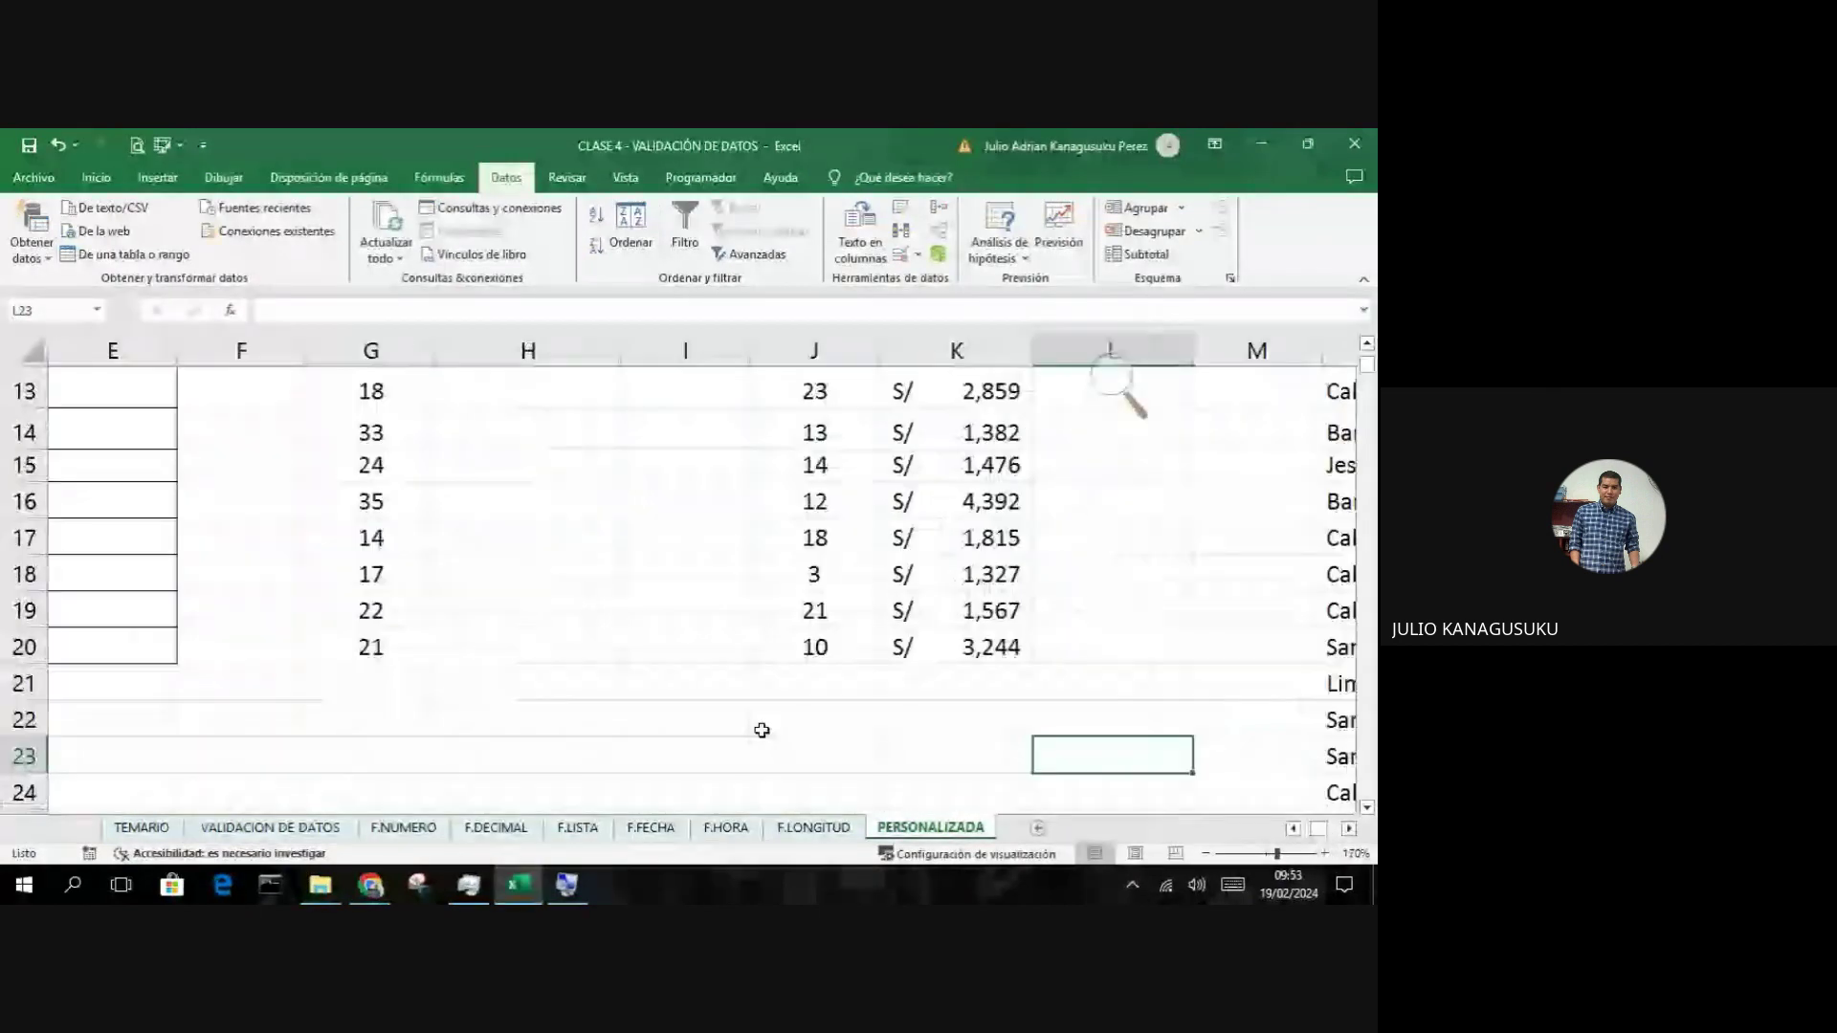
scroll(761, 732, up, 1)
scroll(761, 732, up, 1)
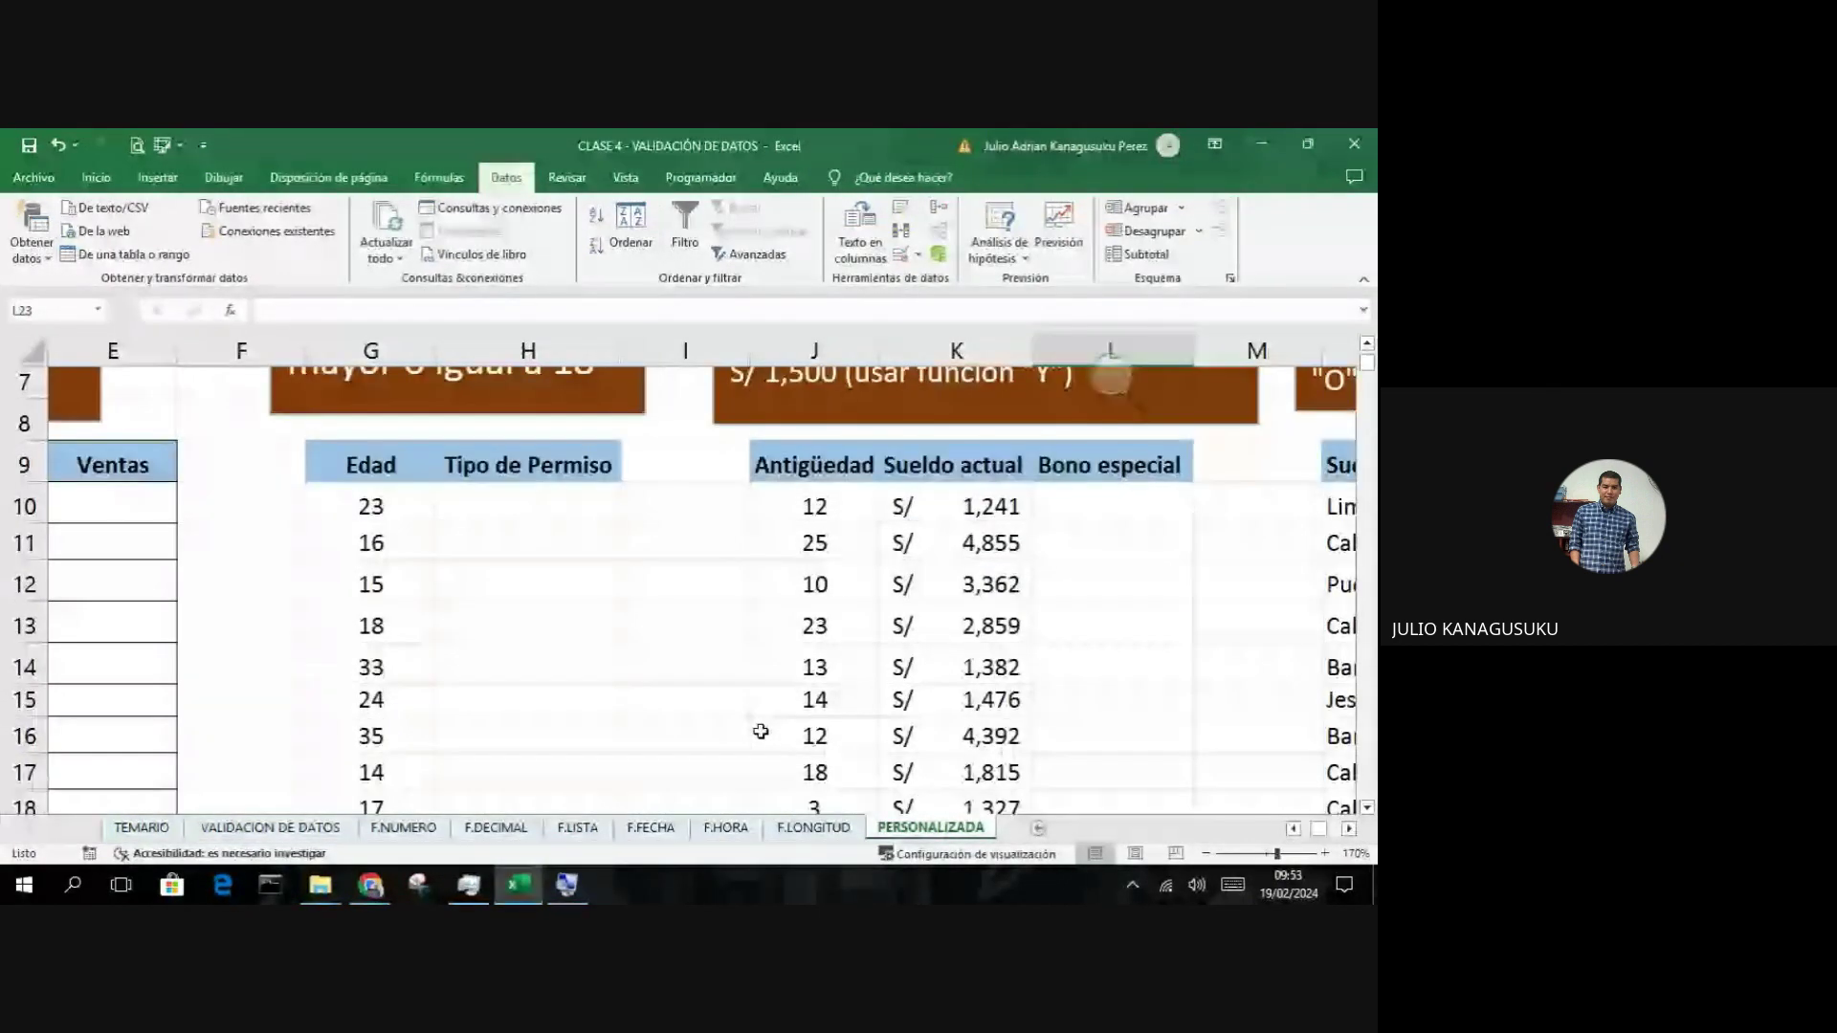
scroll(761, 732, up, 2)
scroll(651, 669, up, 1)
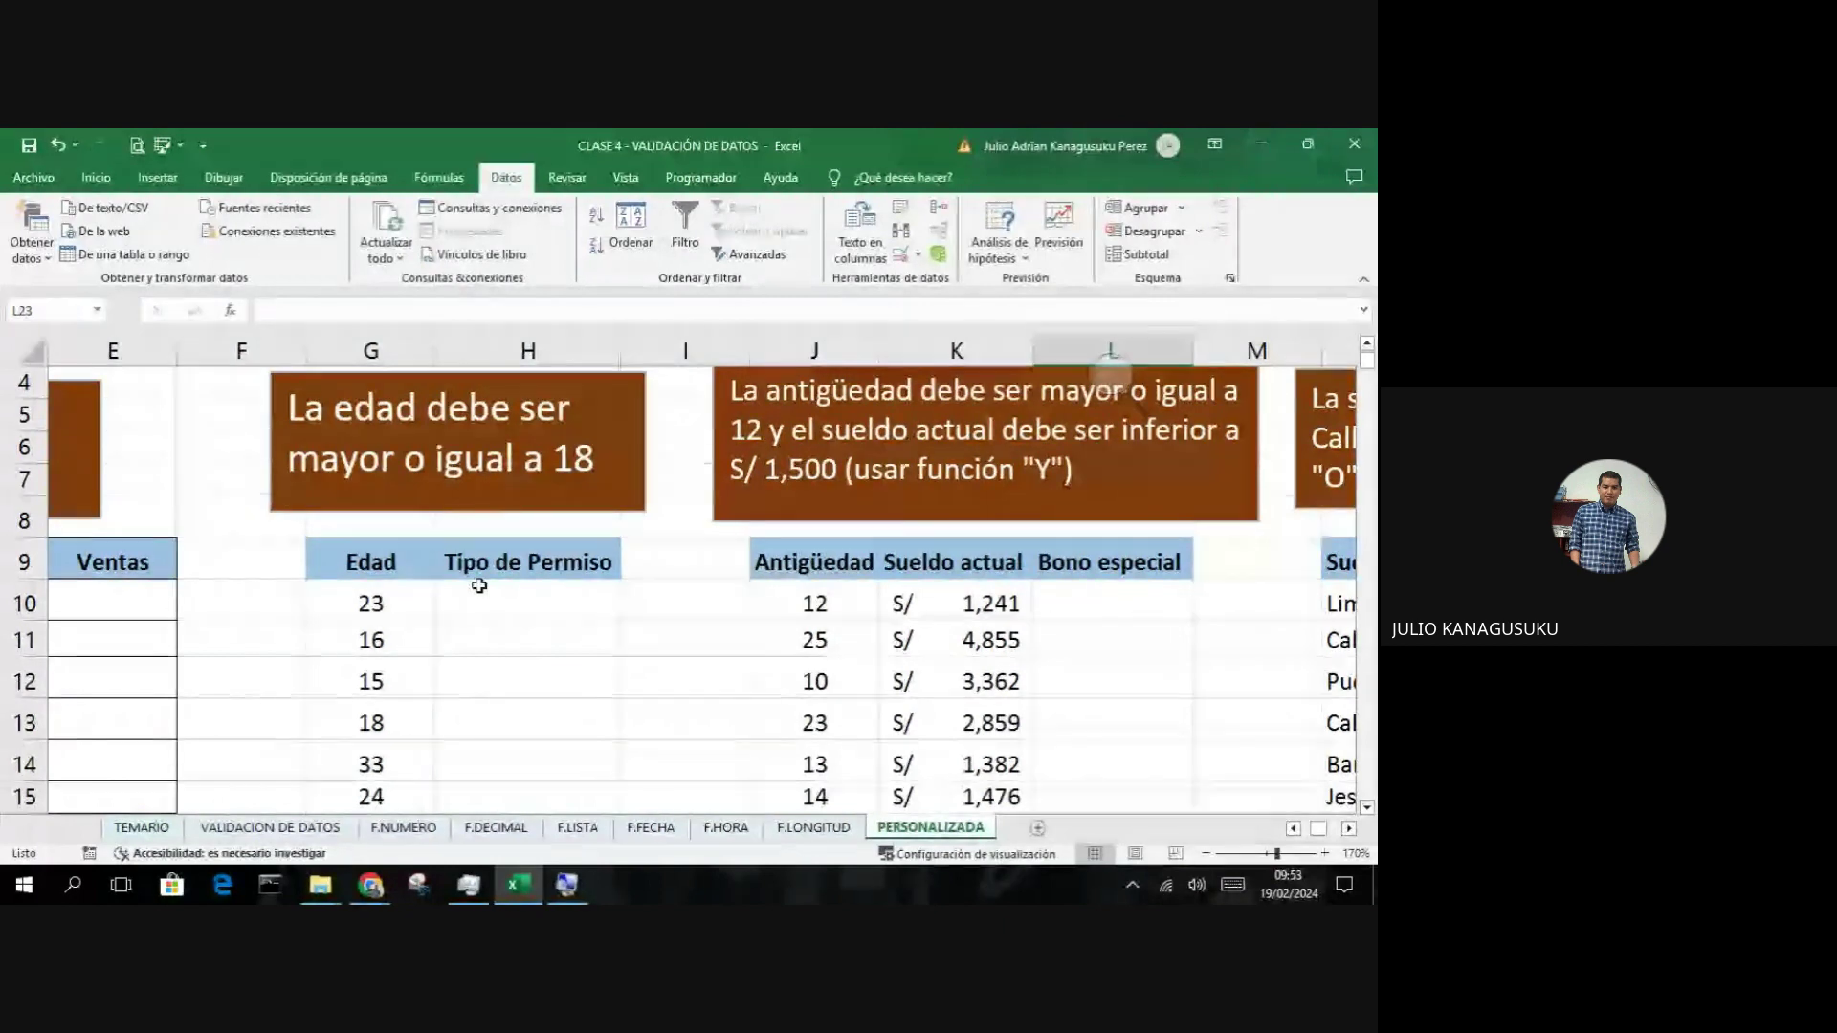
Step: Enter Concedido in H10, beside the age 23 in G10
click(483, 588)
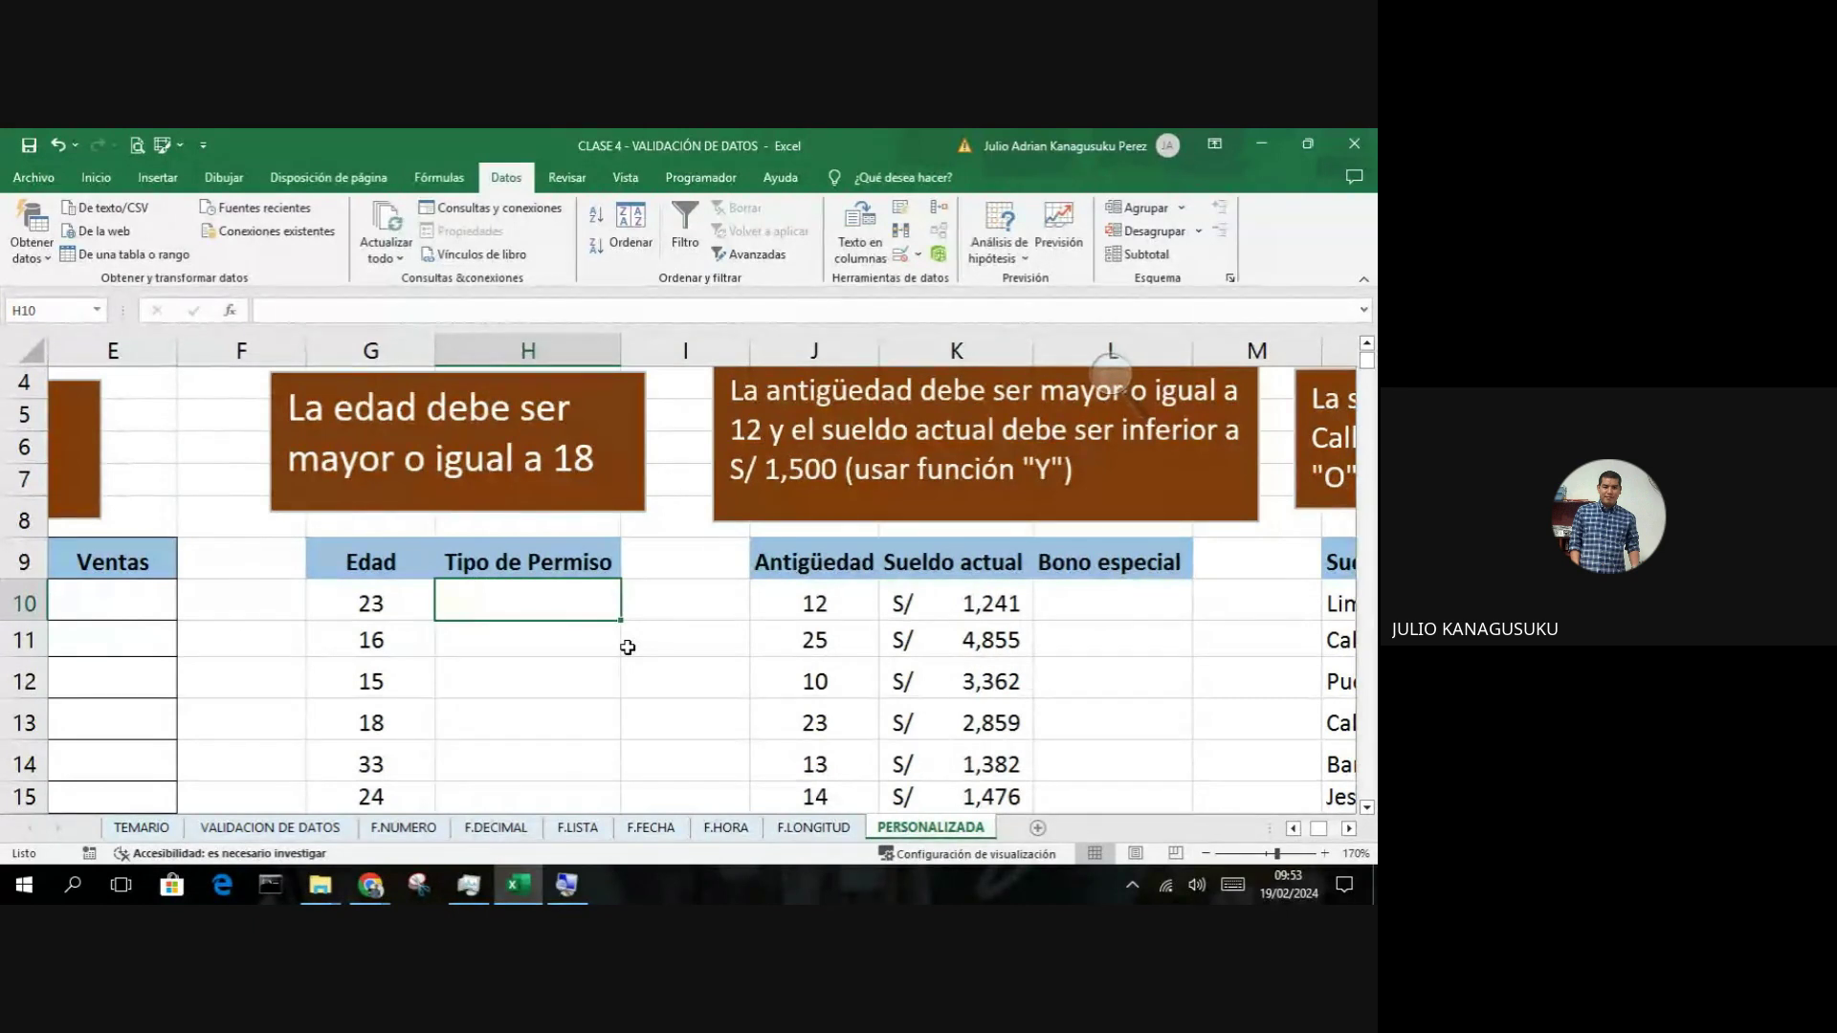
text(Concedid)
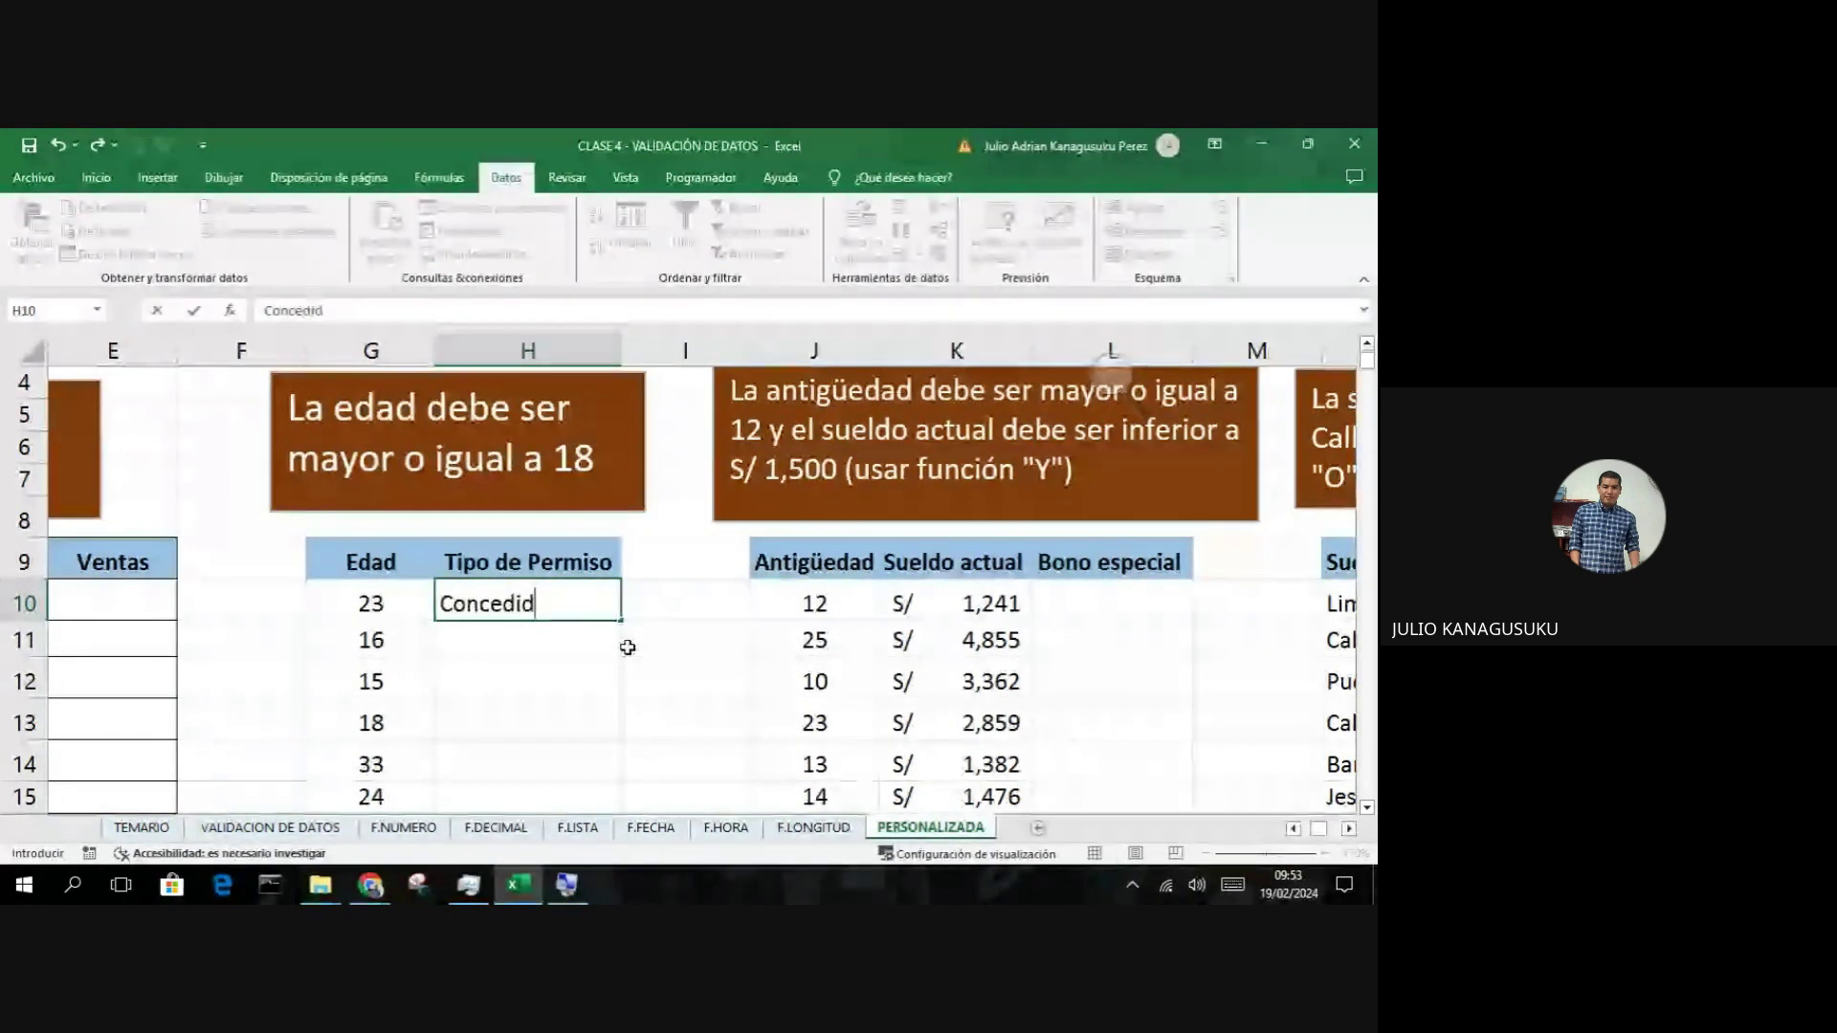
text(o)
key(Return)
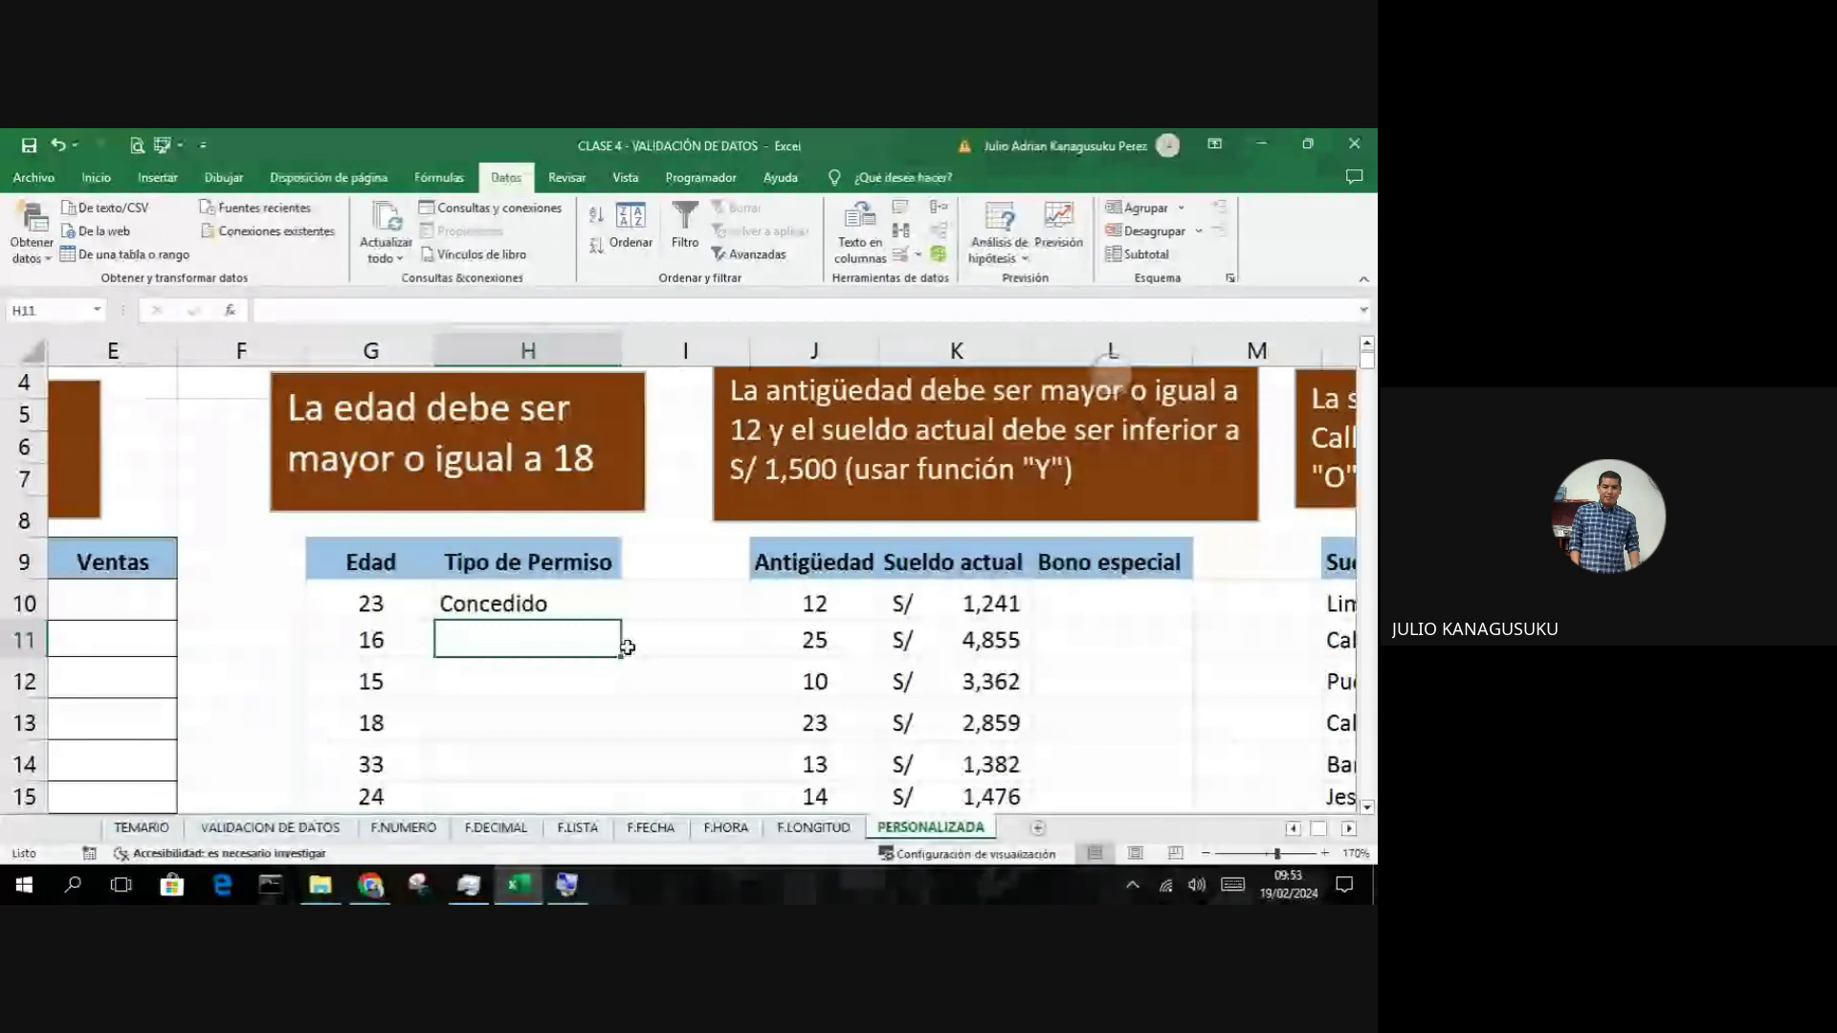
click(586, 606)
click(411, 601)
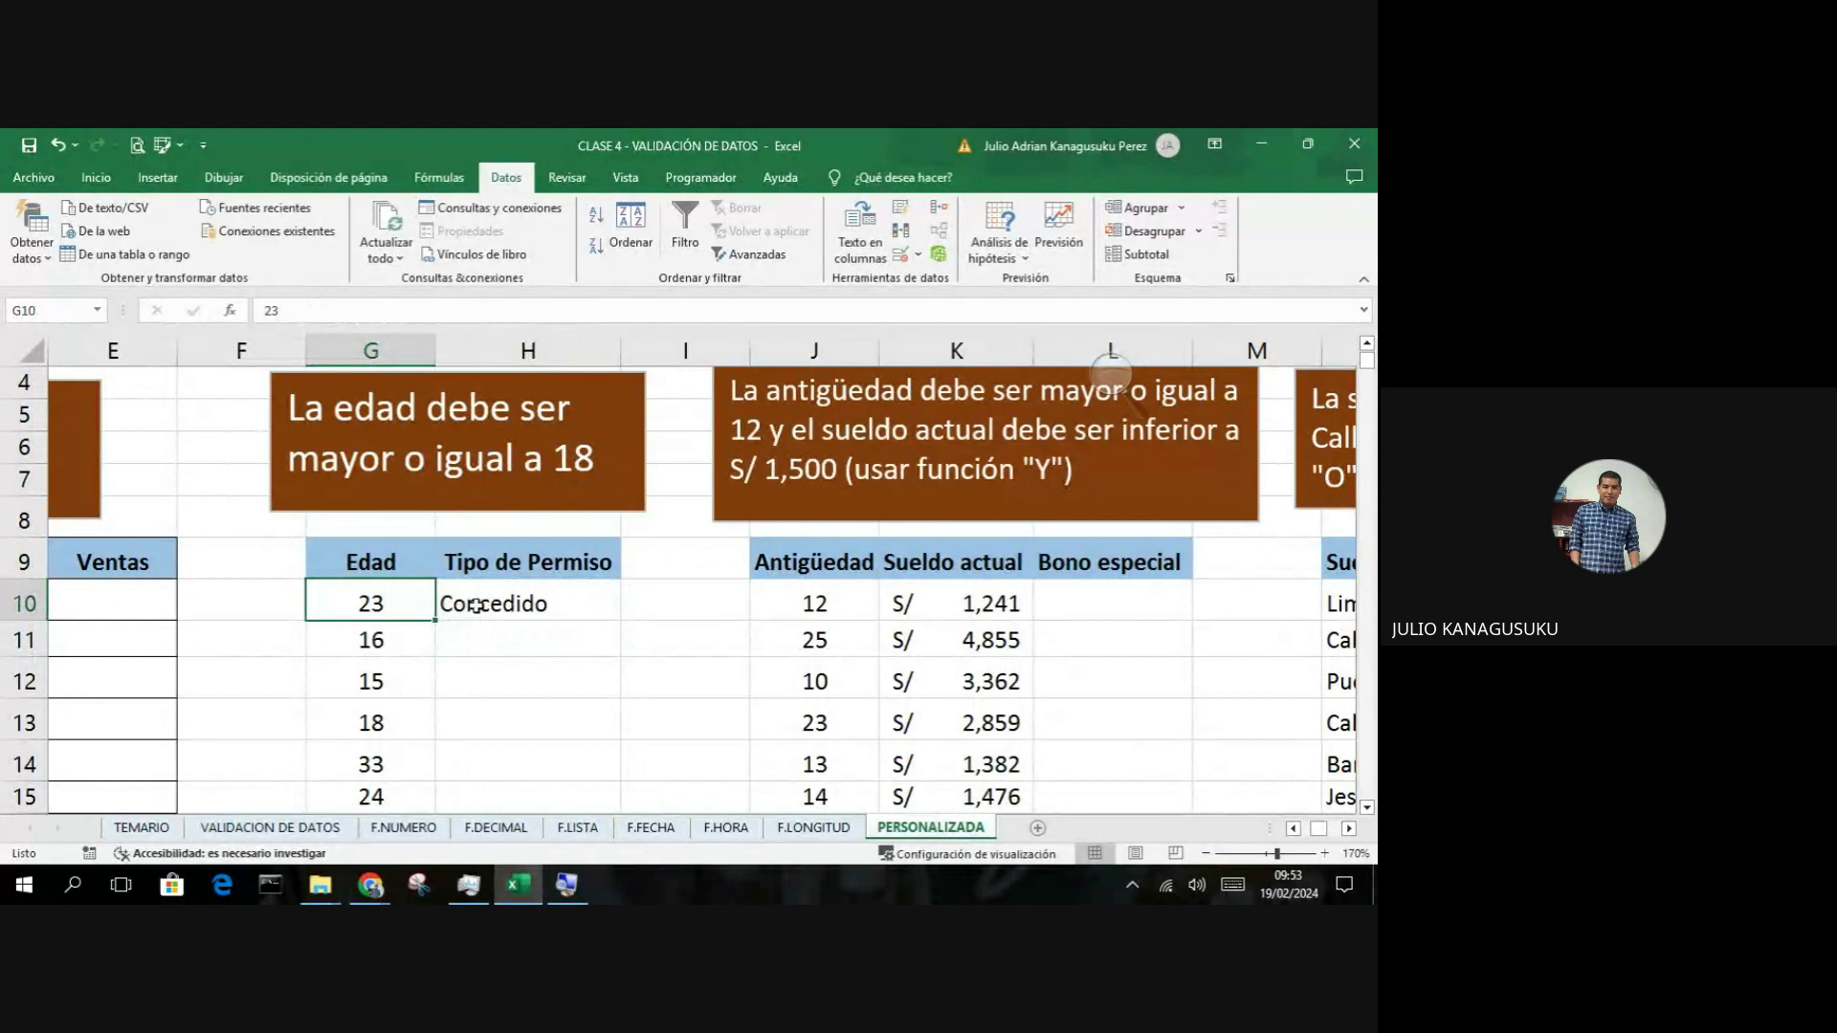
click(507, 607)
Step: Enter Concedido in H11 and H12
click(577, 636)
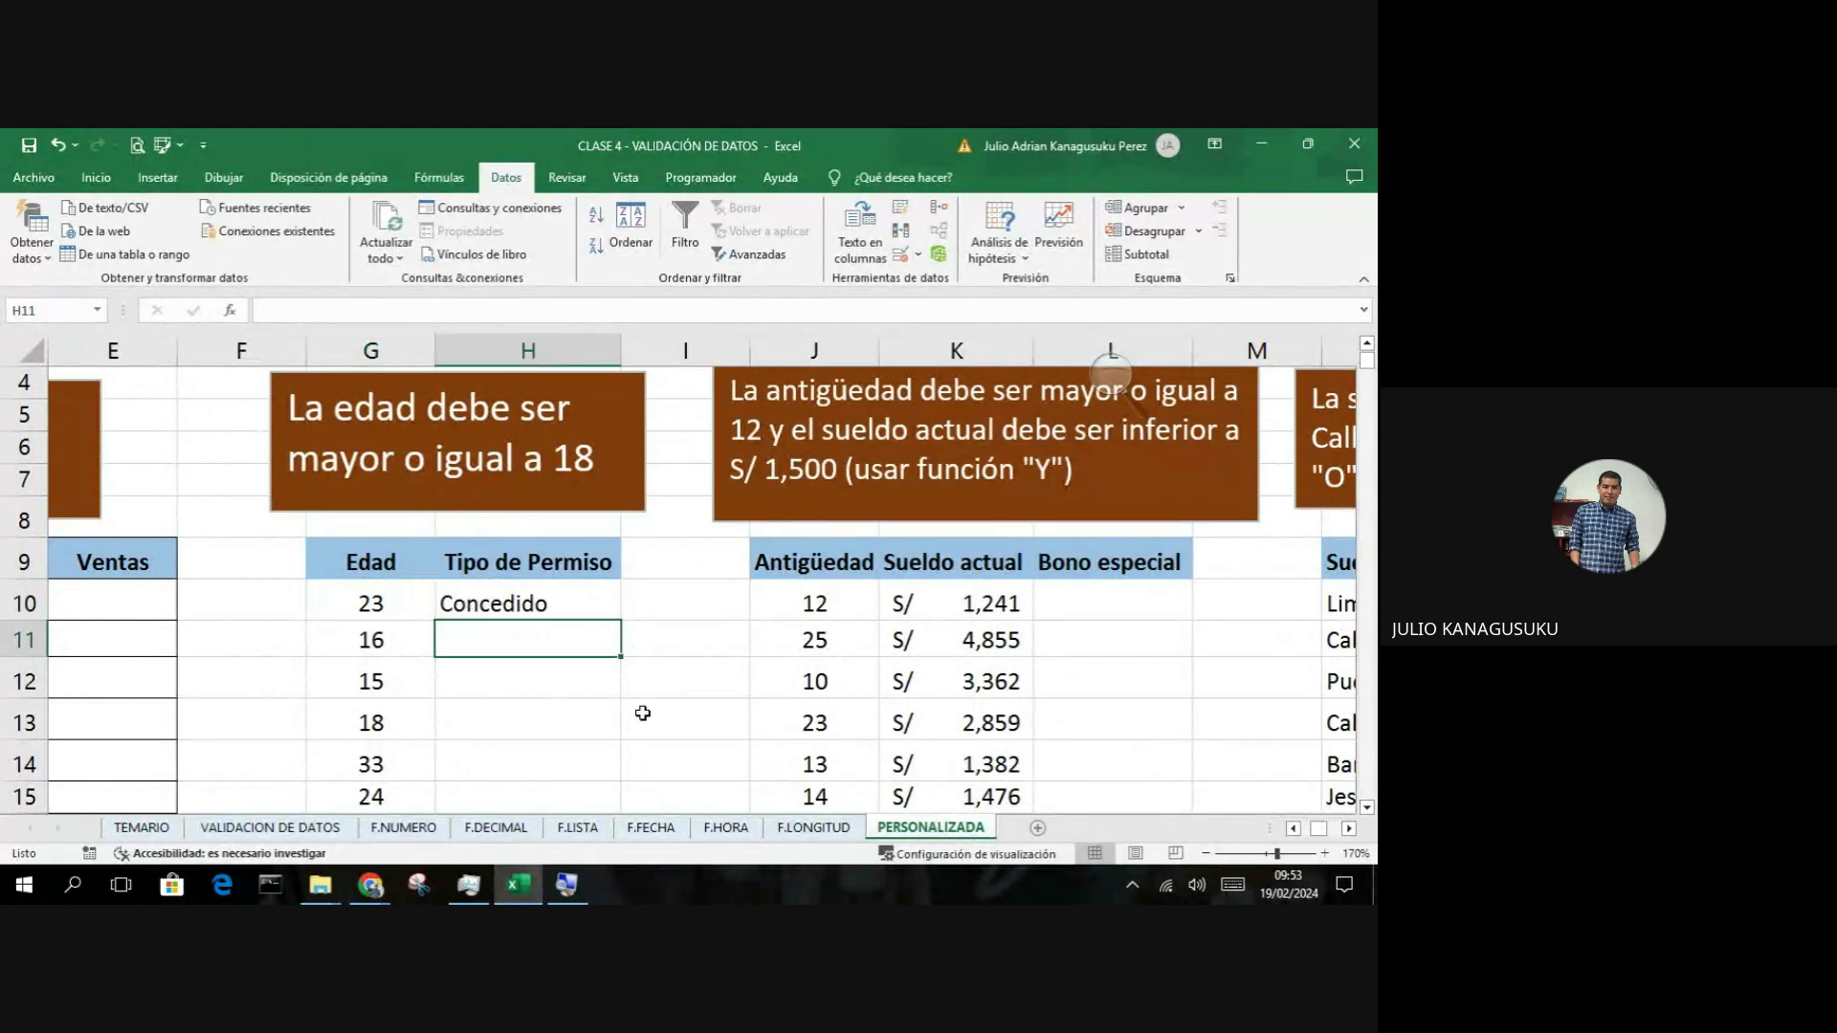
text(Concedido)
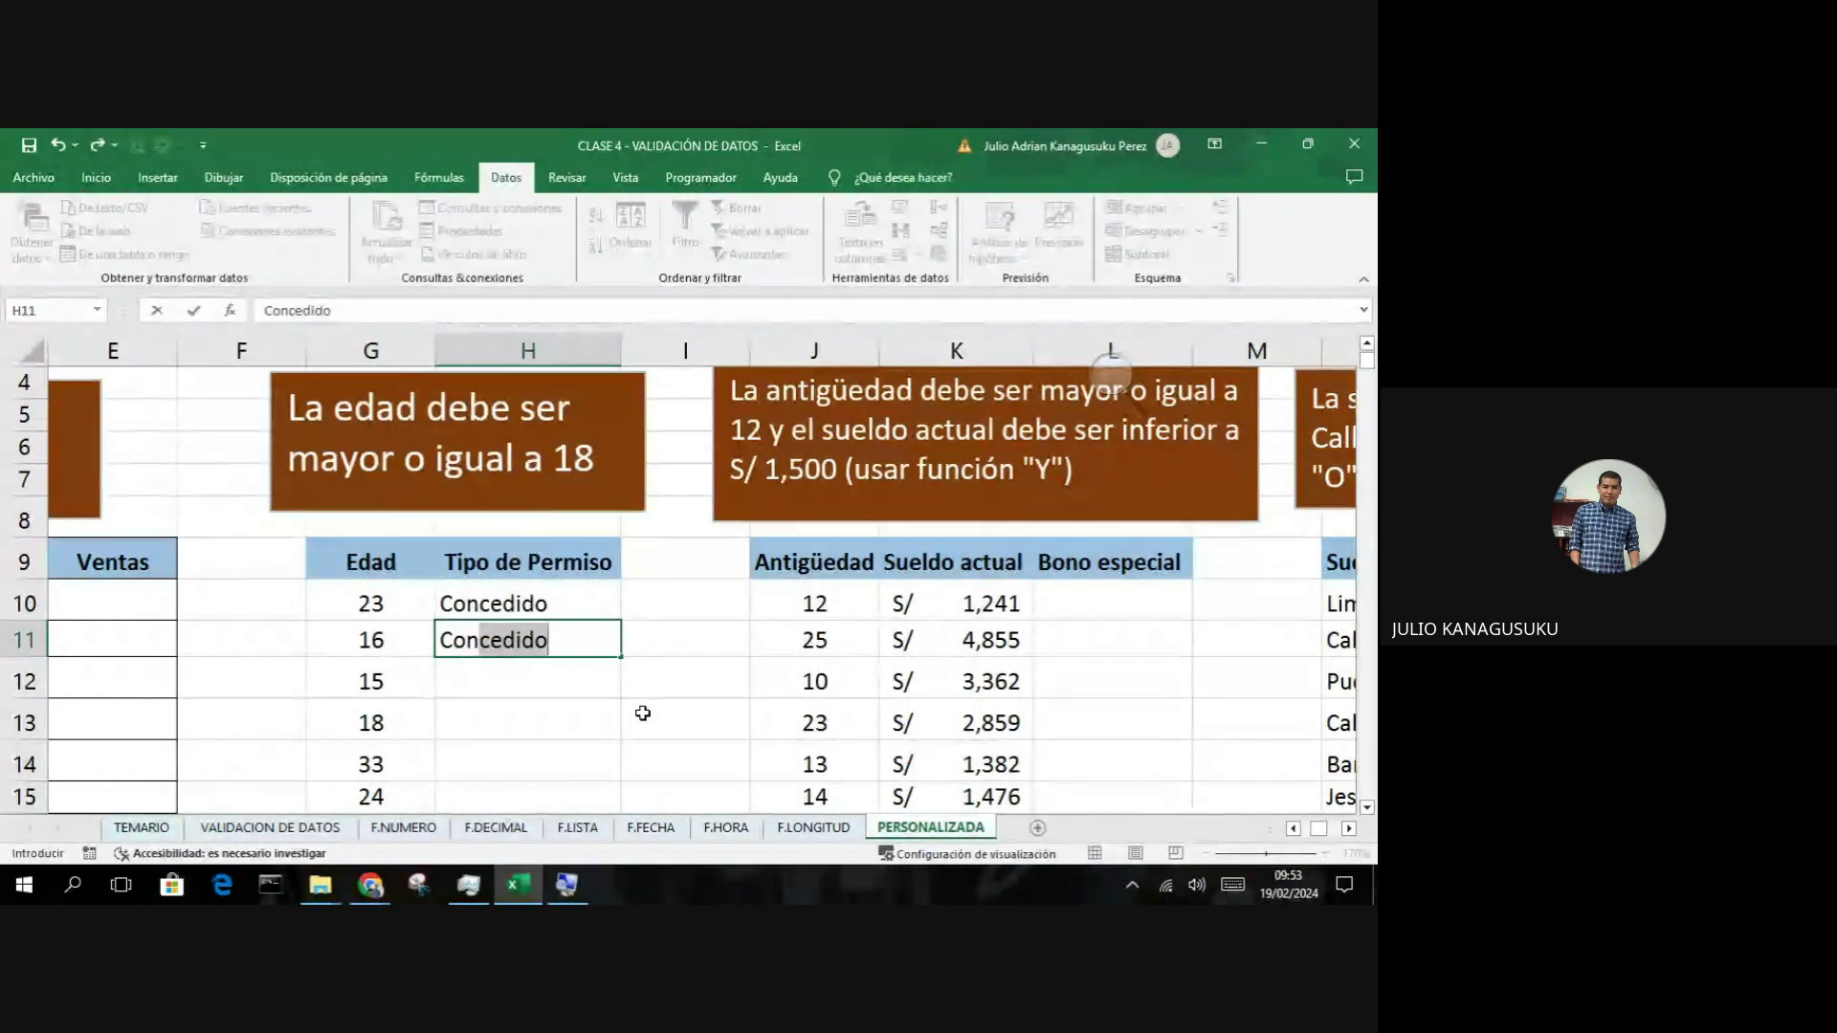
key(Return)
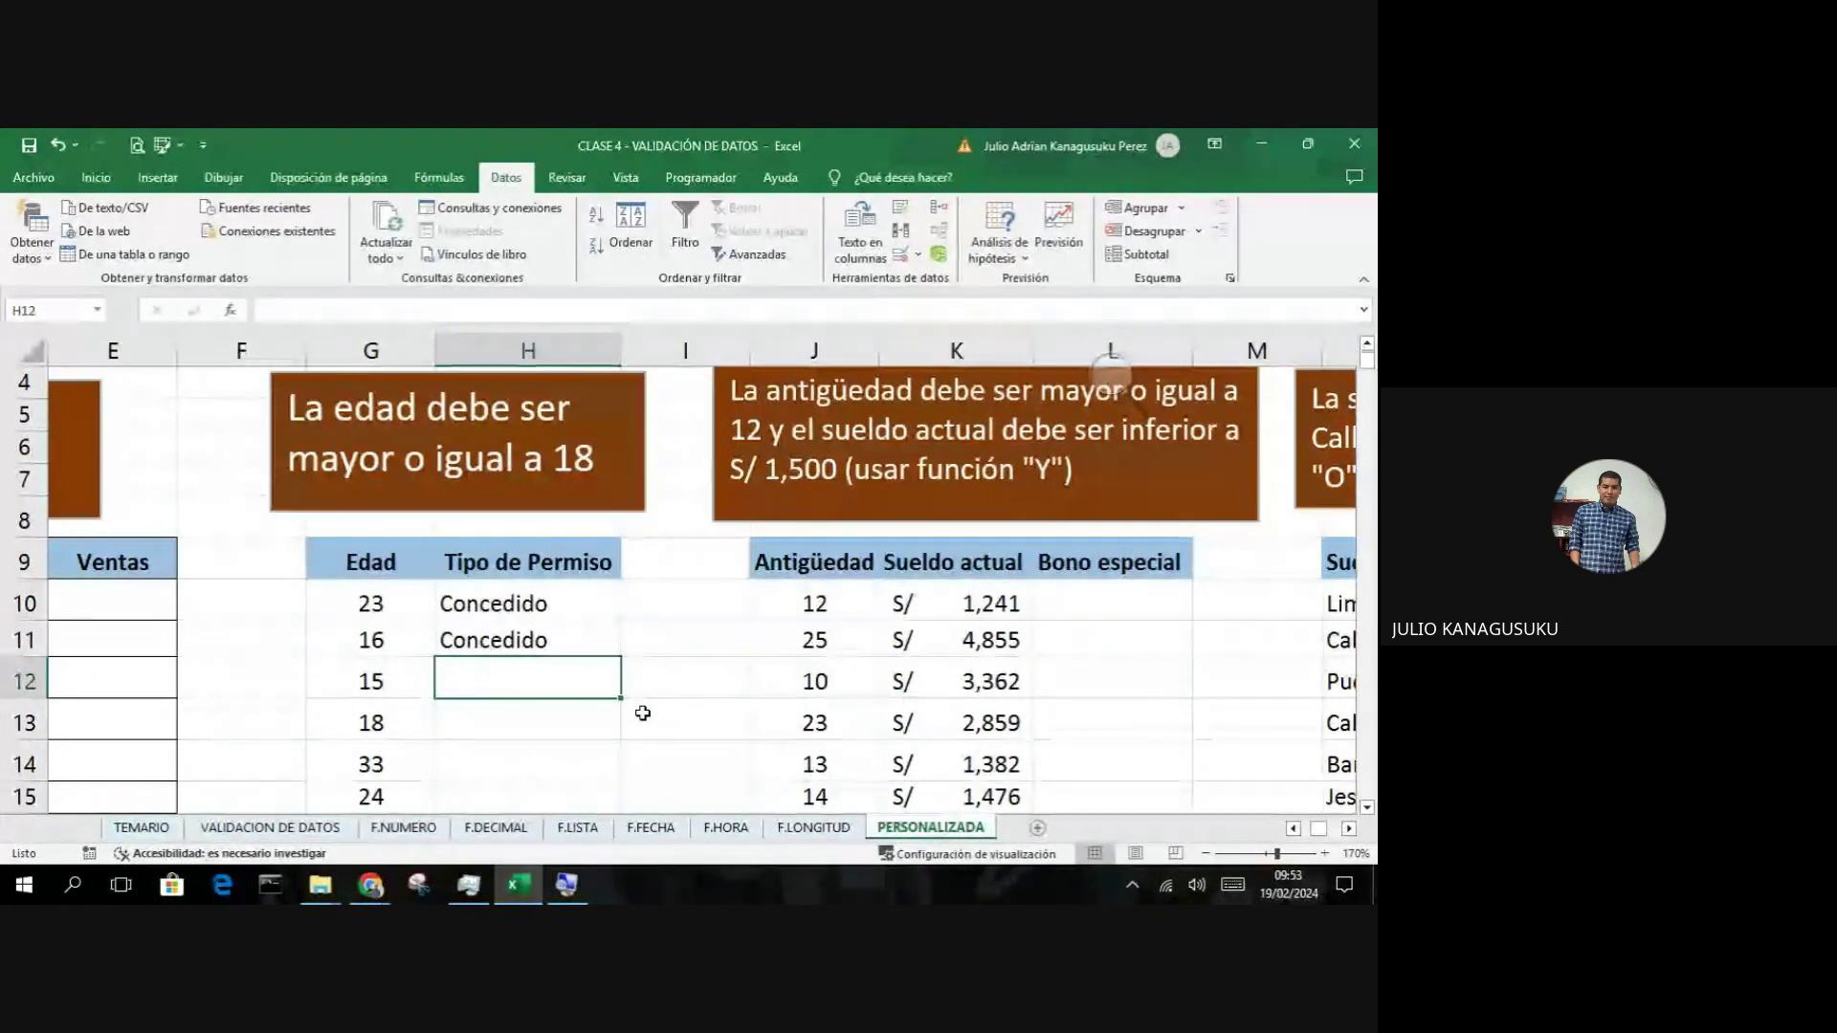
text(Concedido)
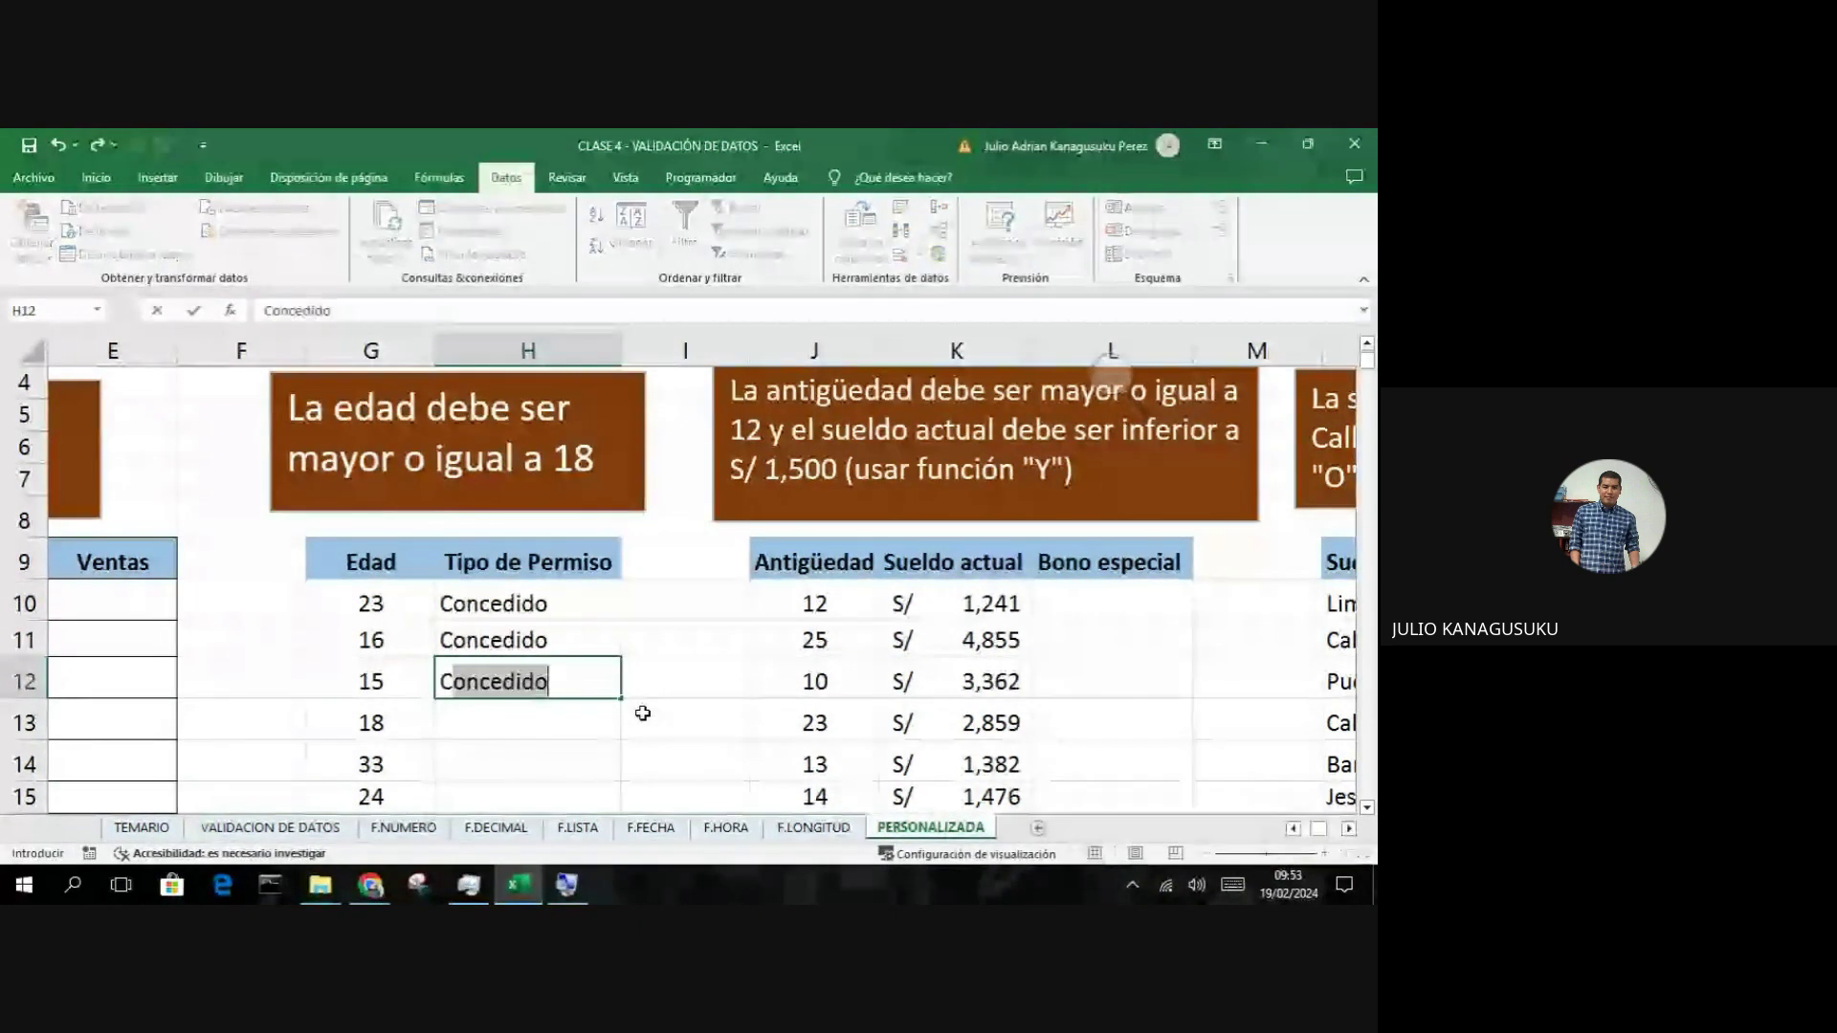
key(Return)
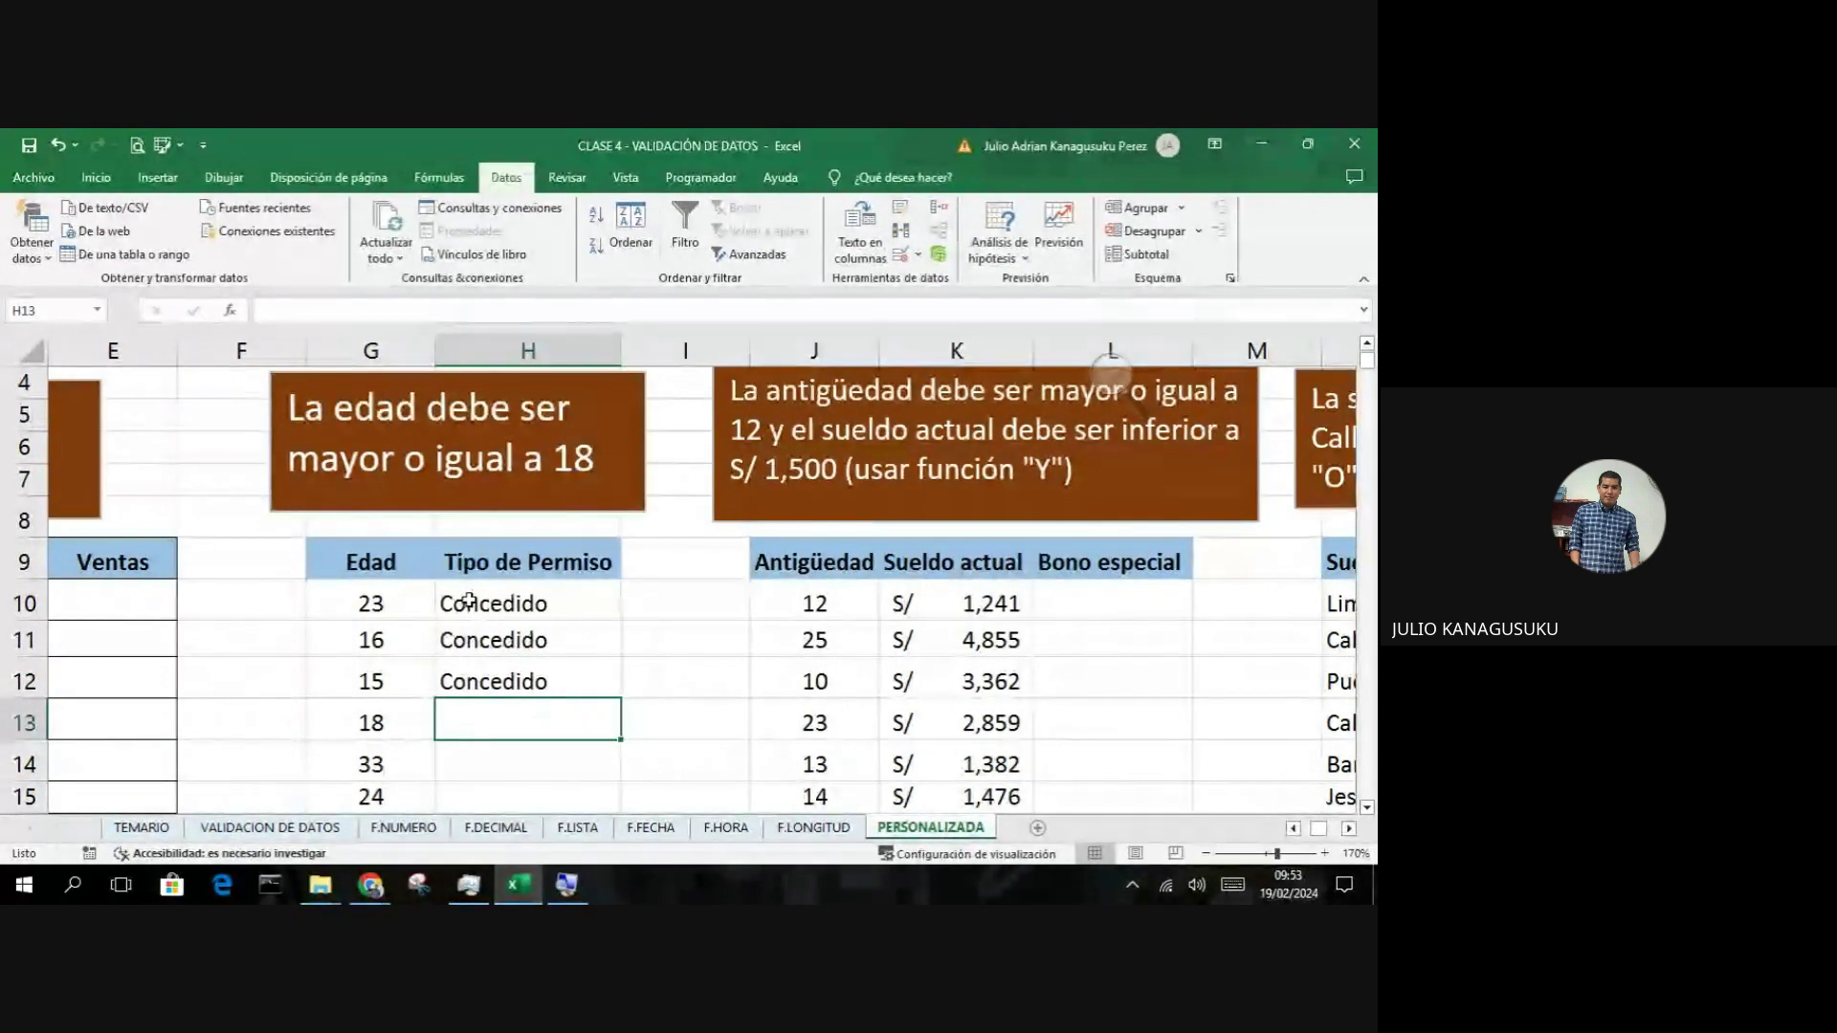
scroll(507, 704, down, 1)
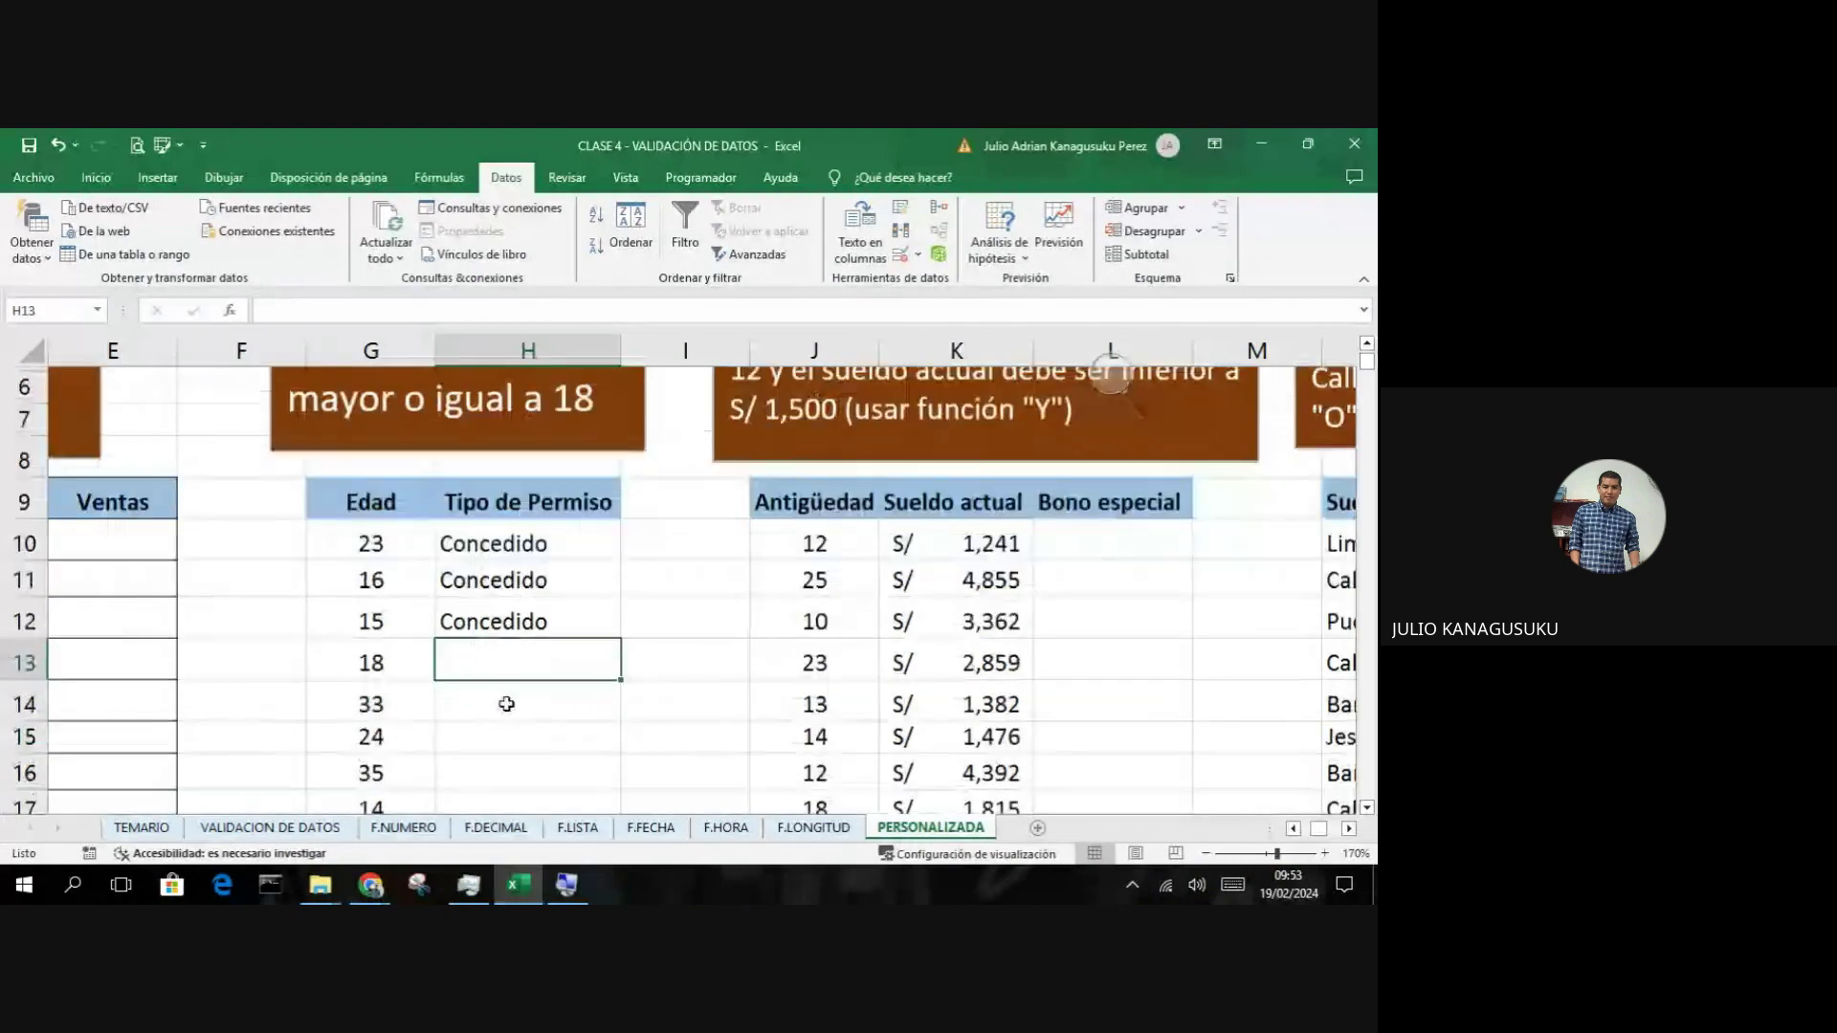
scroll(507, 704, down, 2)
scroll(505, 702, up, 2)
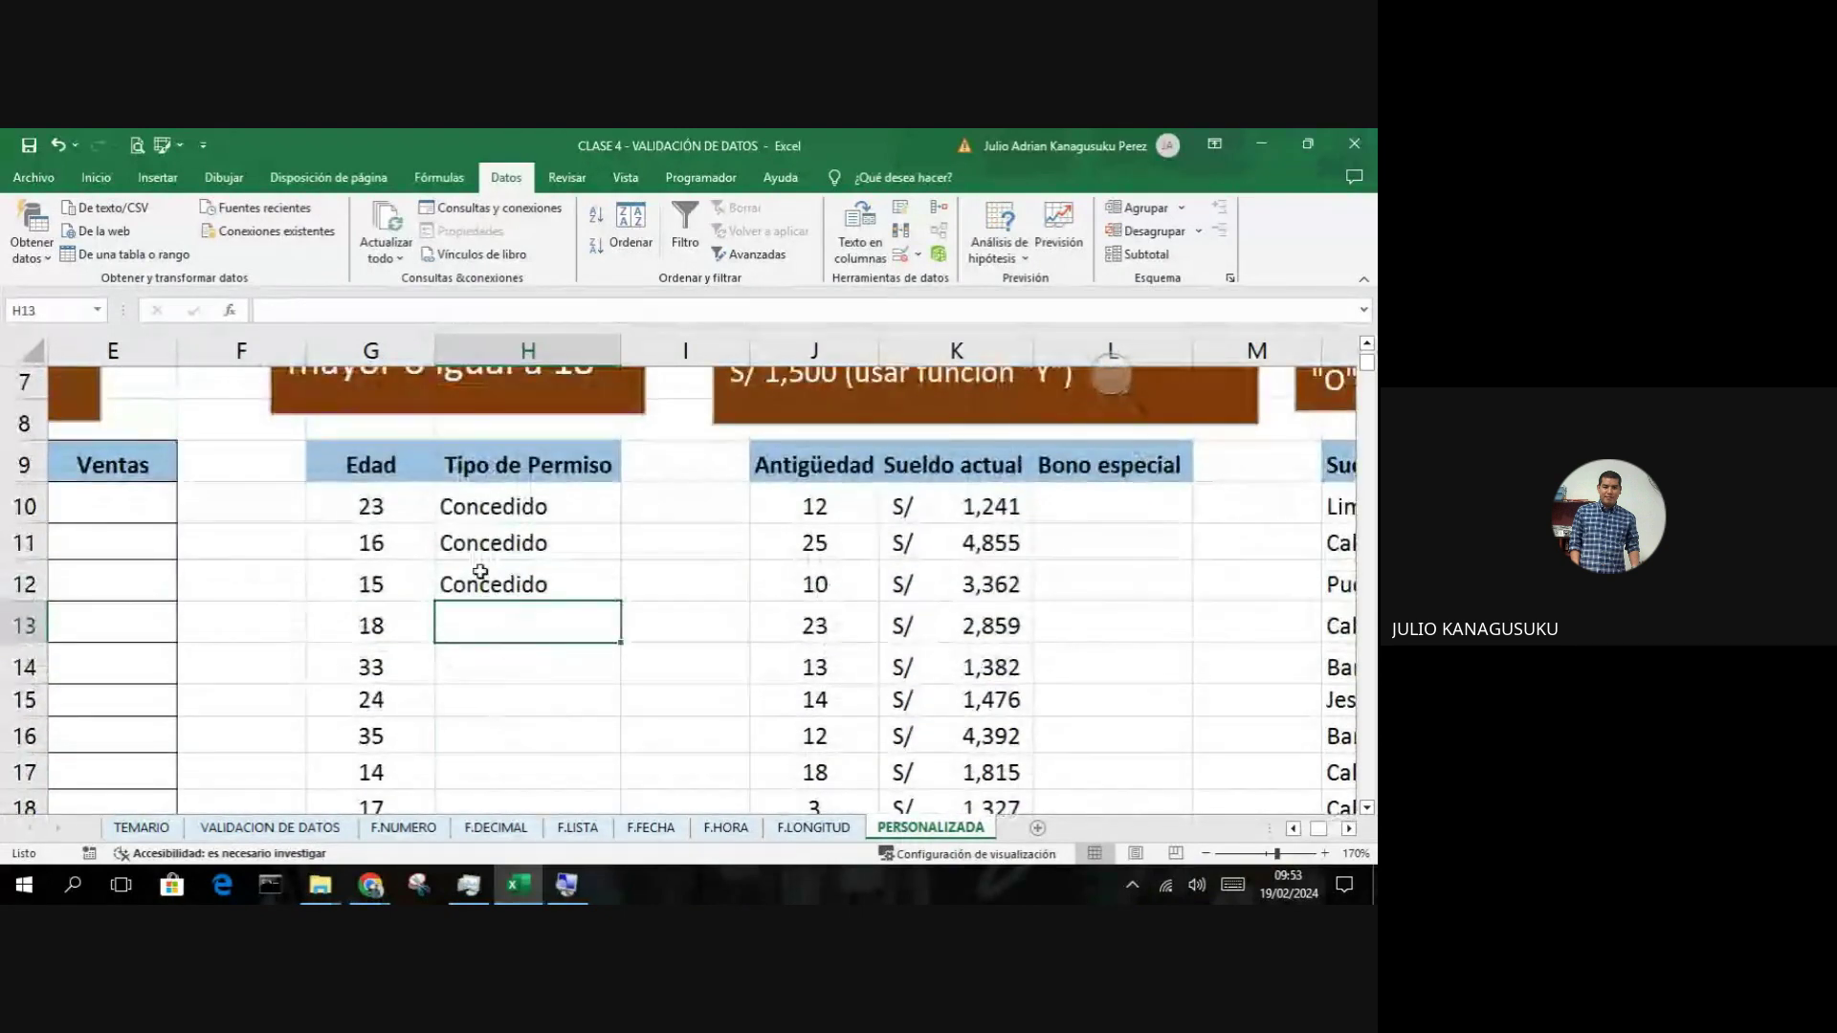
scroll(483, 574, up, 2)
scroll(498, 593, down, 2)
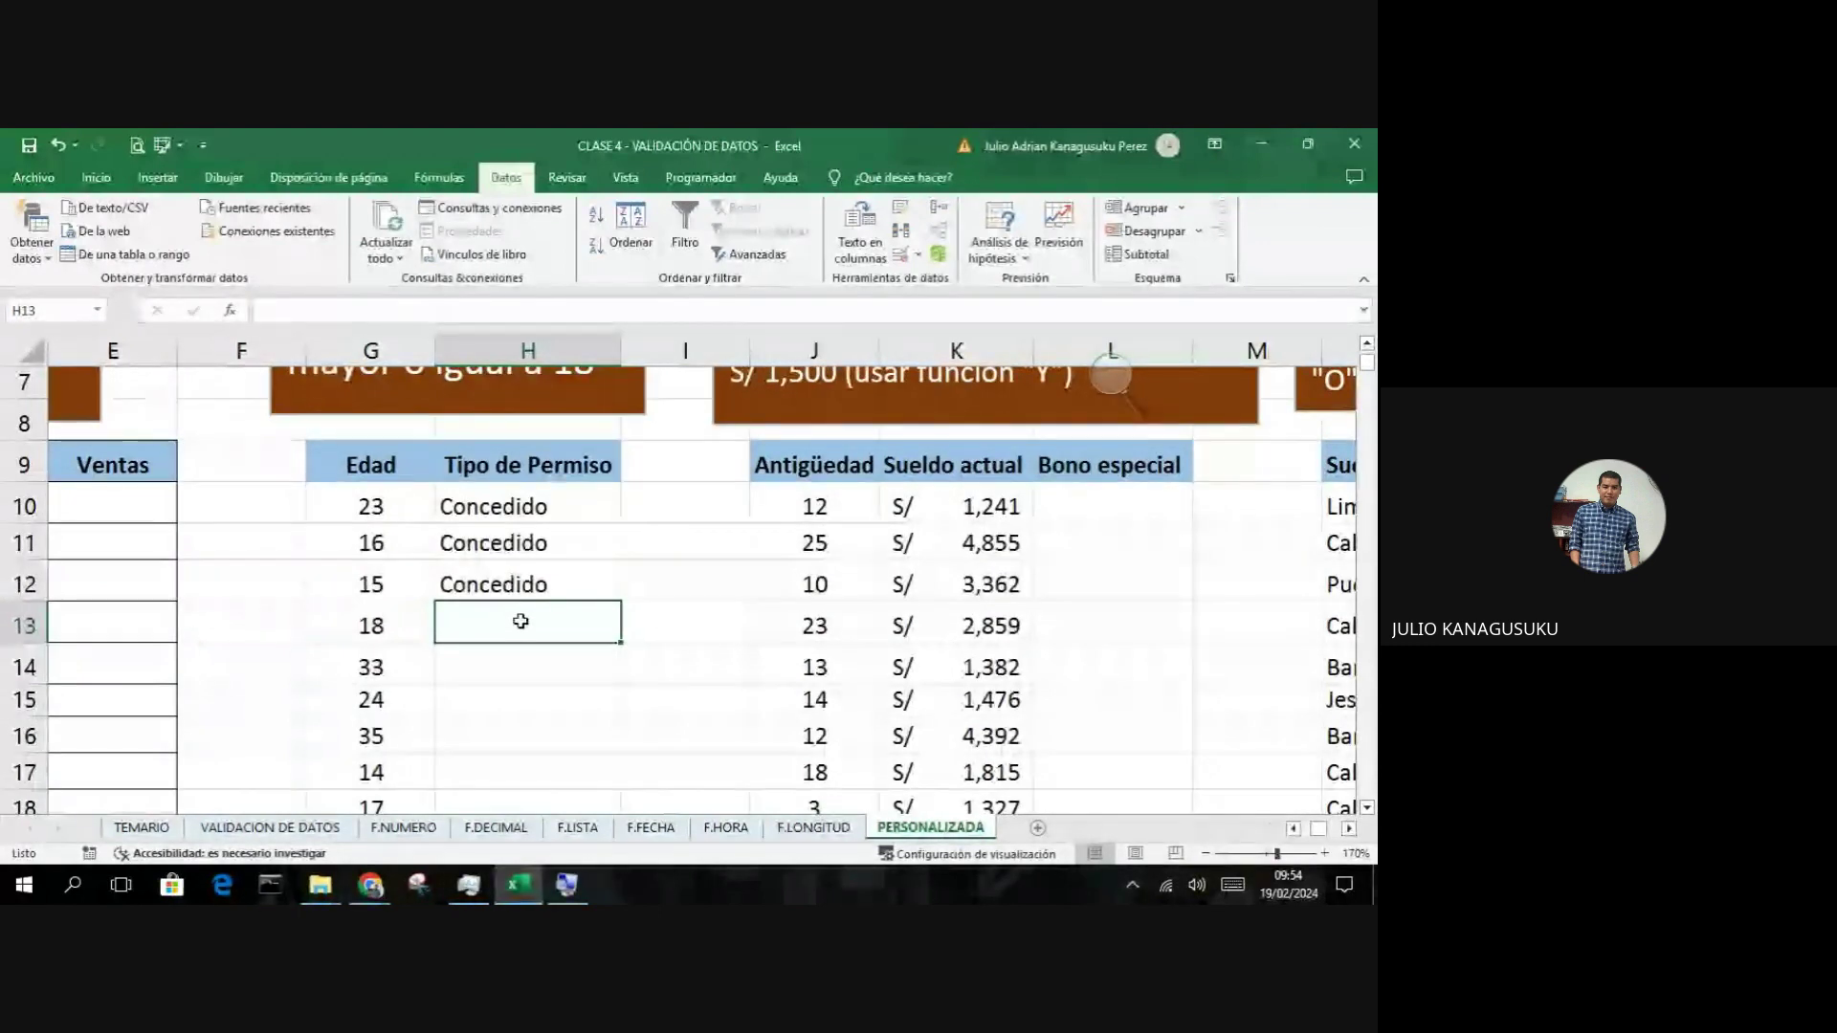
Step: Clear the Concedido entries in H10:H12 and select the Tipo de Permiso cells from H10 down
drag(536, 505, 550, 583)
key(Delete)
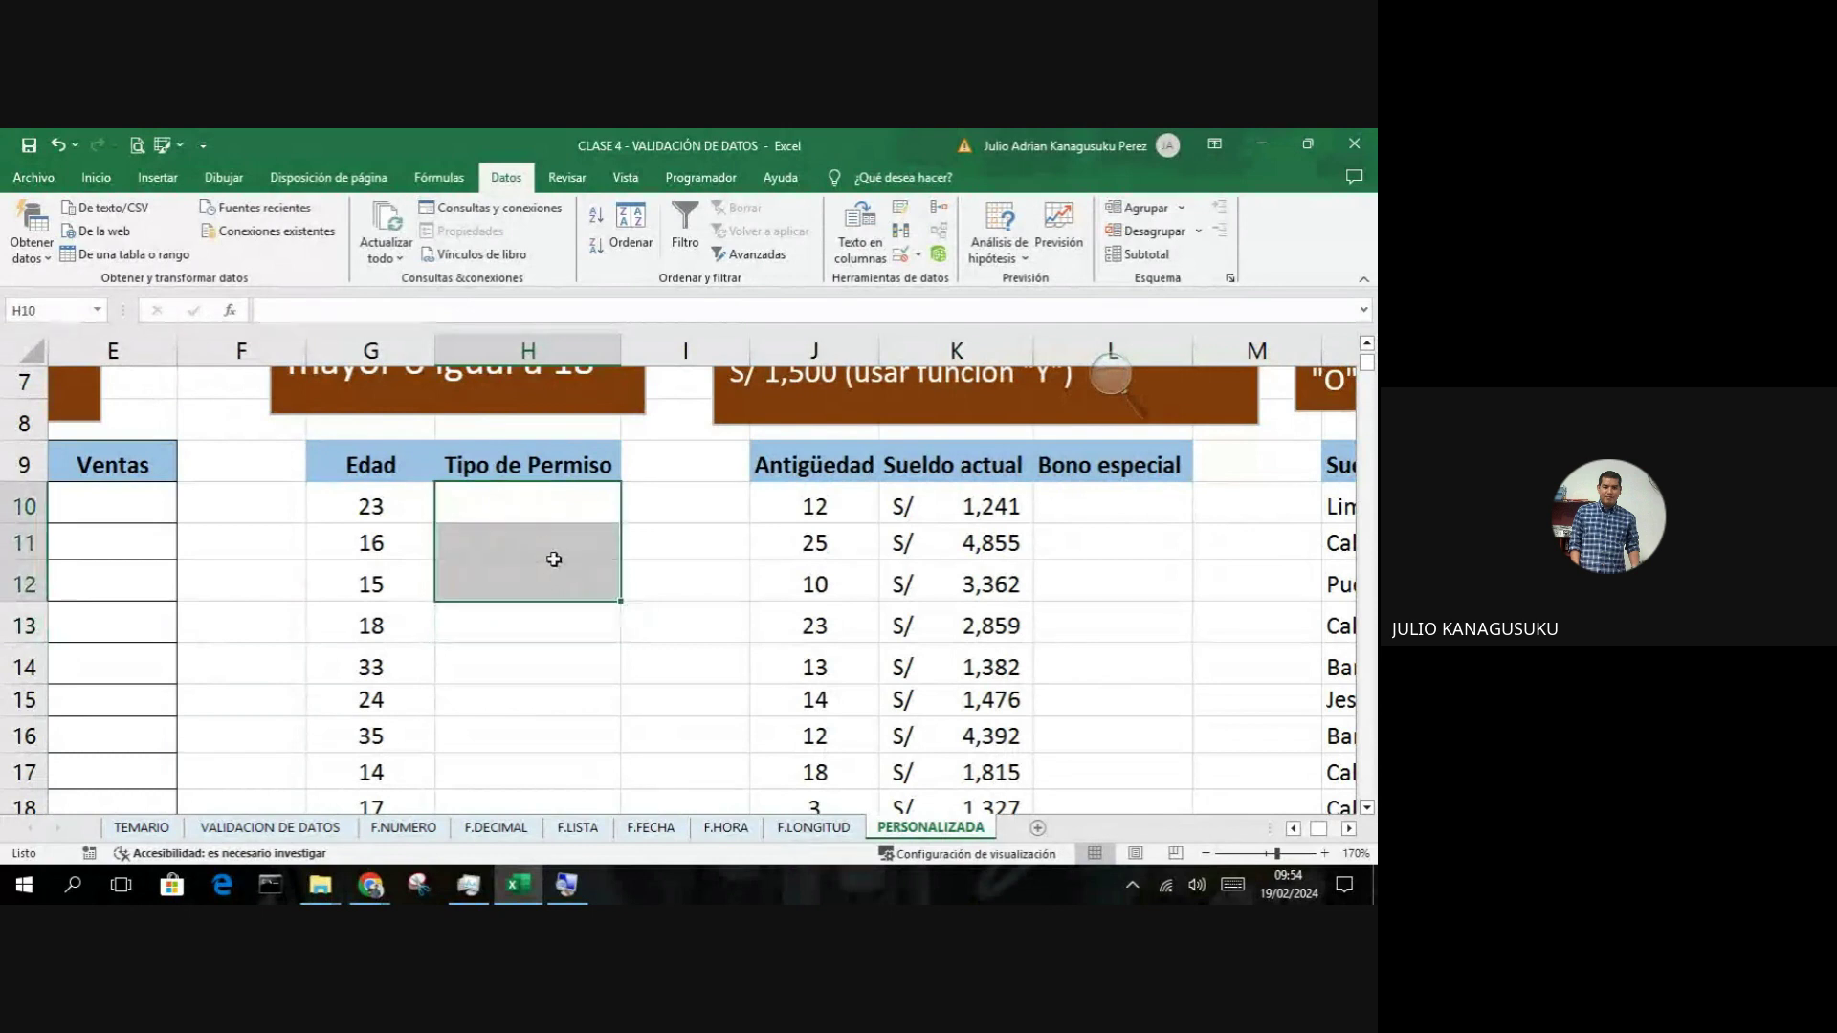
mouse_move(543, 507)
mouse_down()
mouse_move(541, 802)
mouse_move(533, 746)
mouse_up()
scroll(559, 686, up, 1)
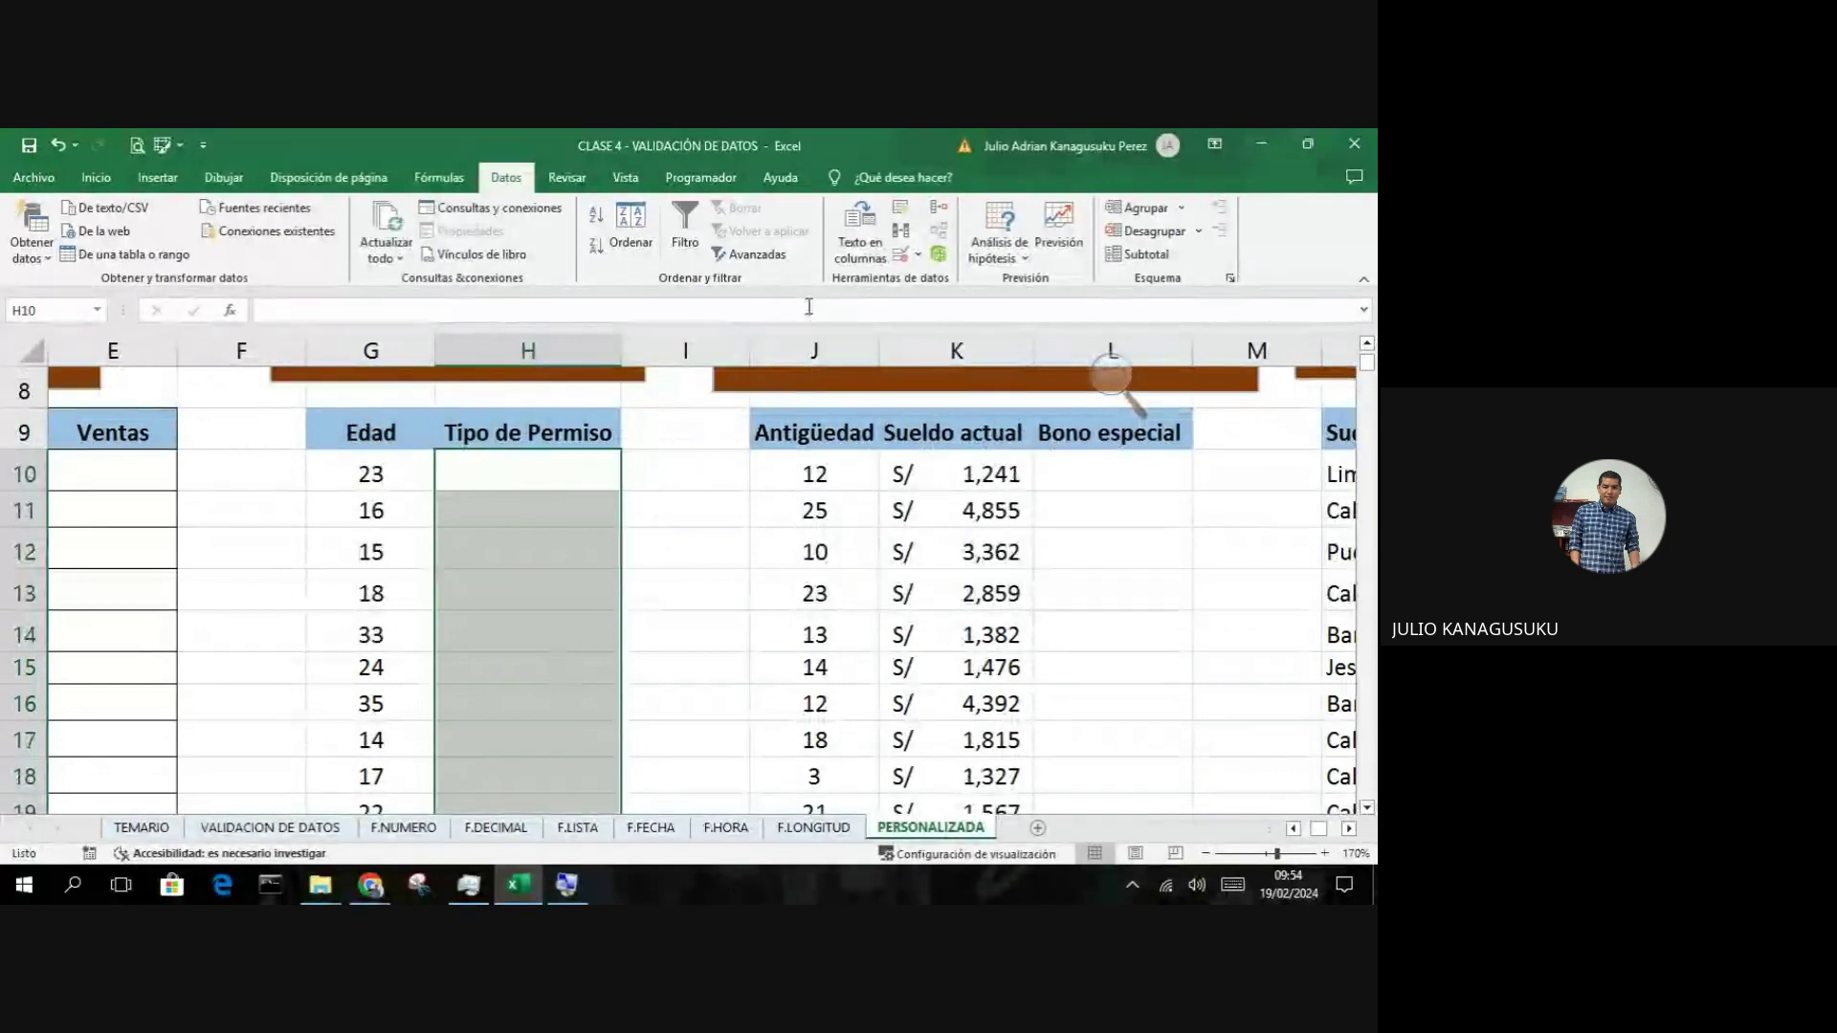
Step: Set those cells' data validation to Personalizada, ready for a formula
click(900, 254)
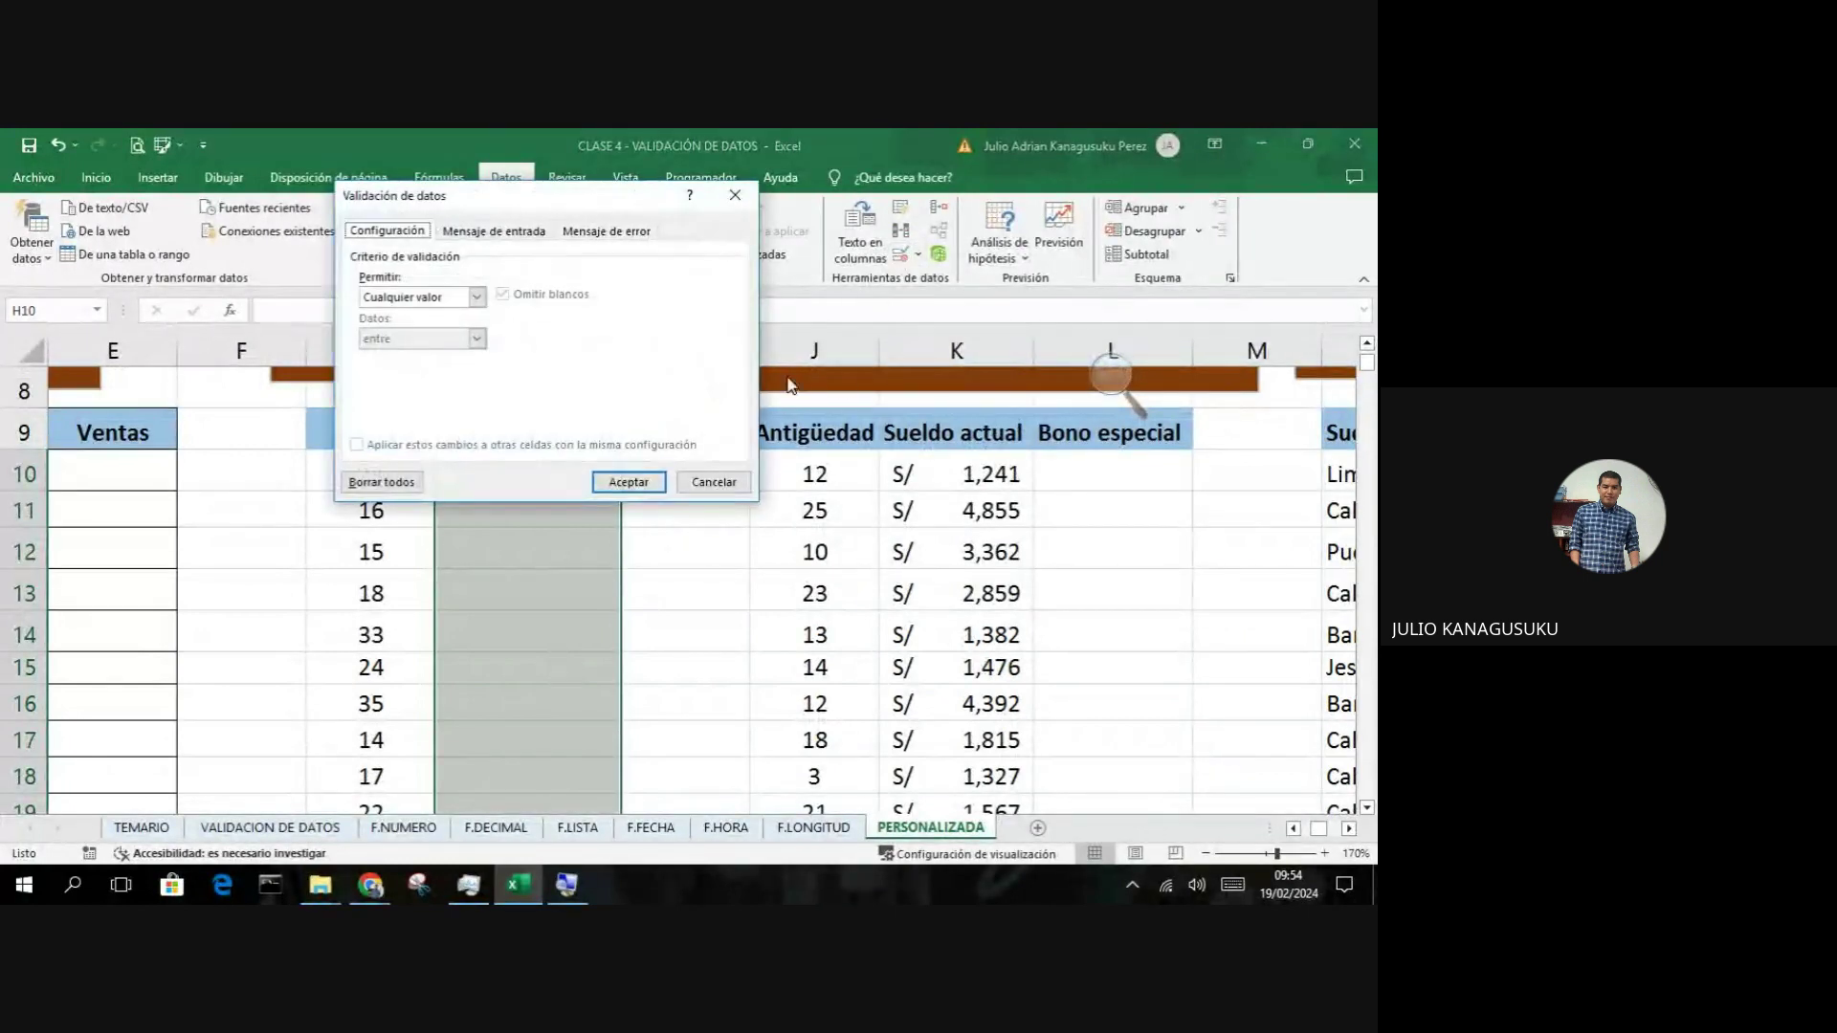
click(1110, 375)
click(1129, 383)
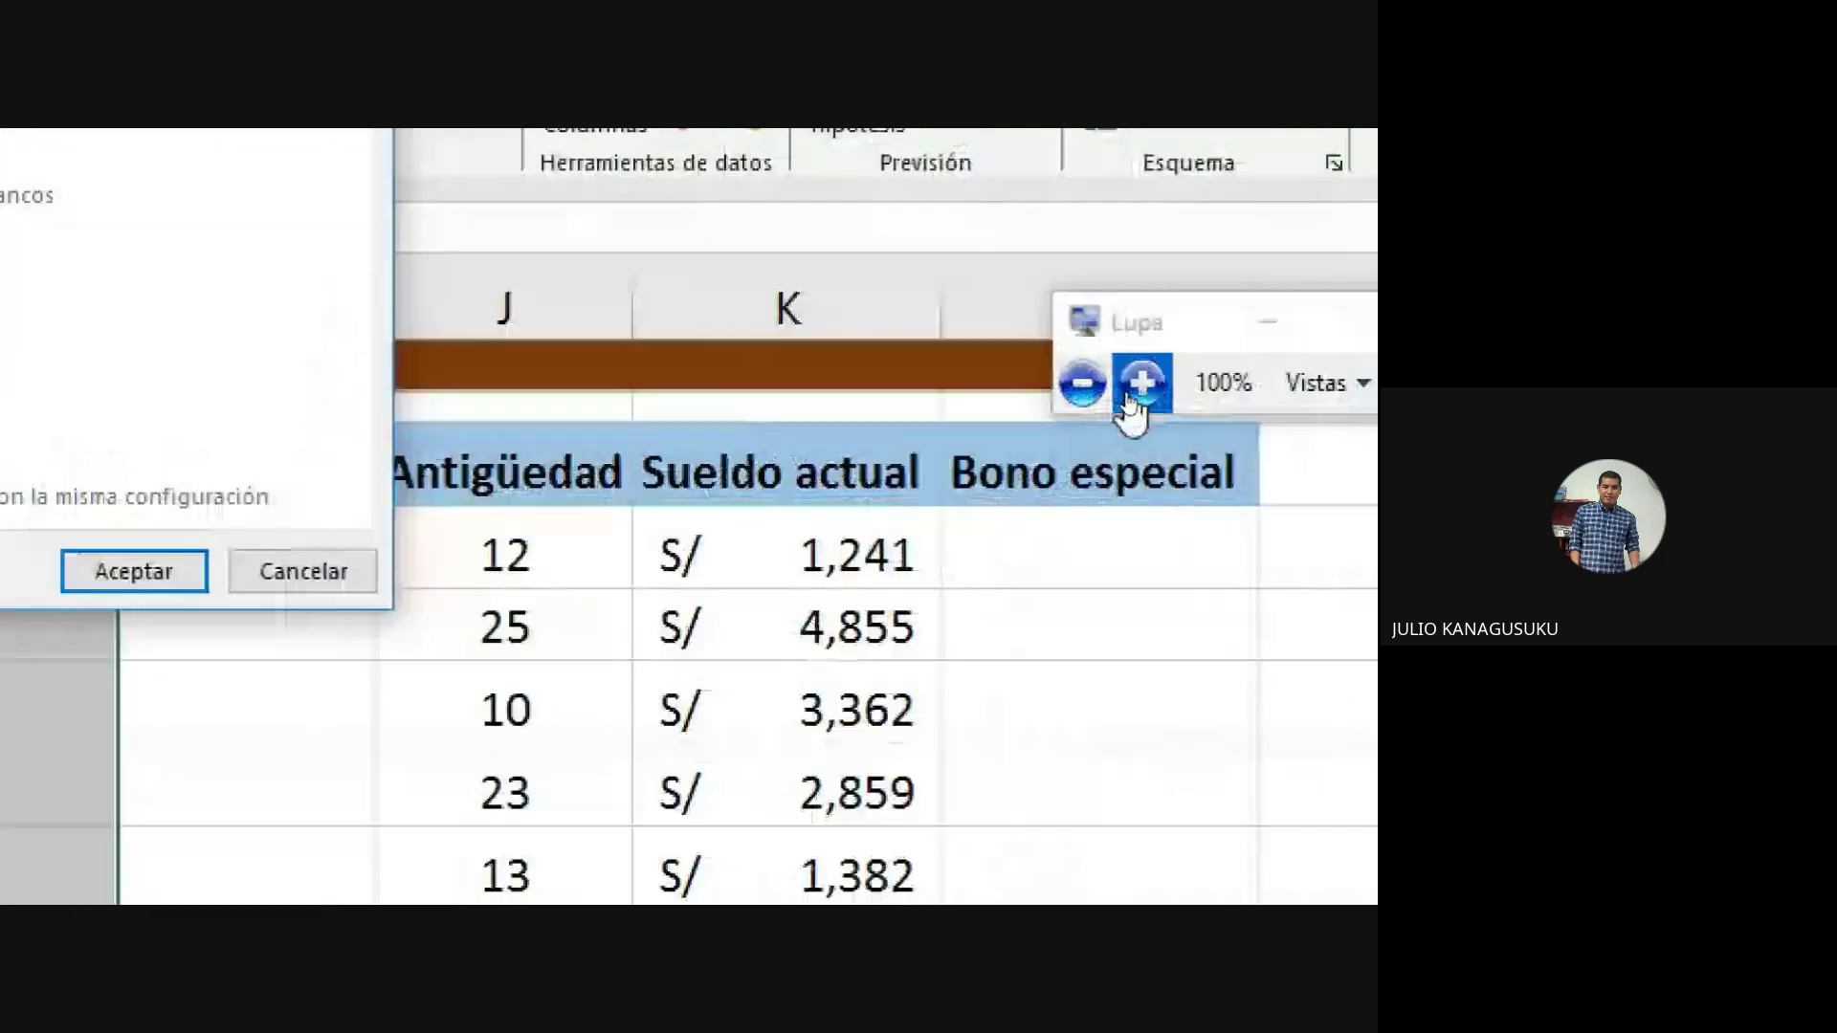
click(463, 325)
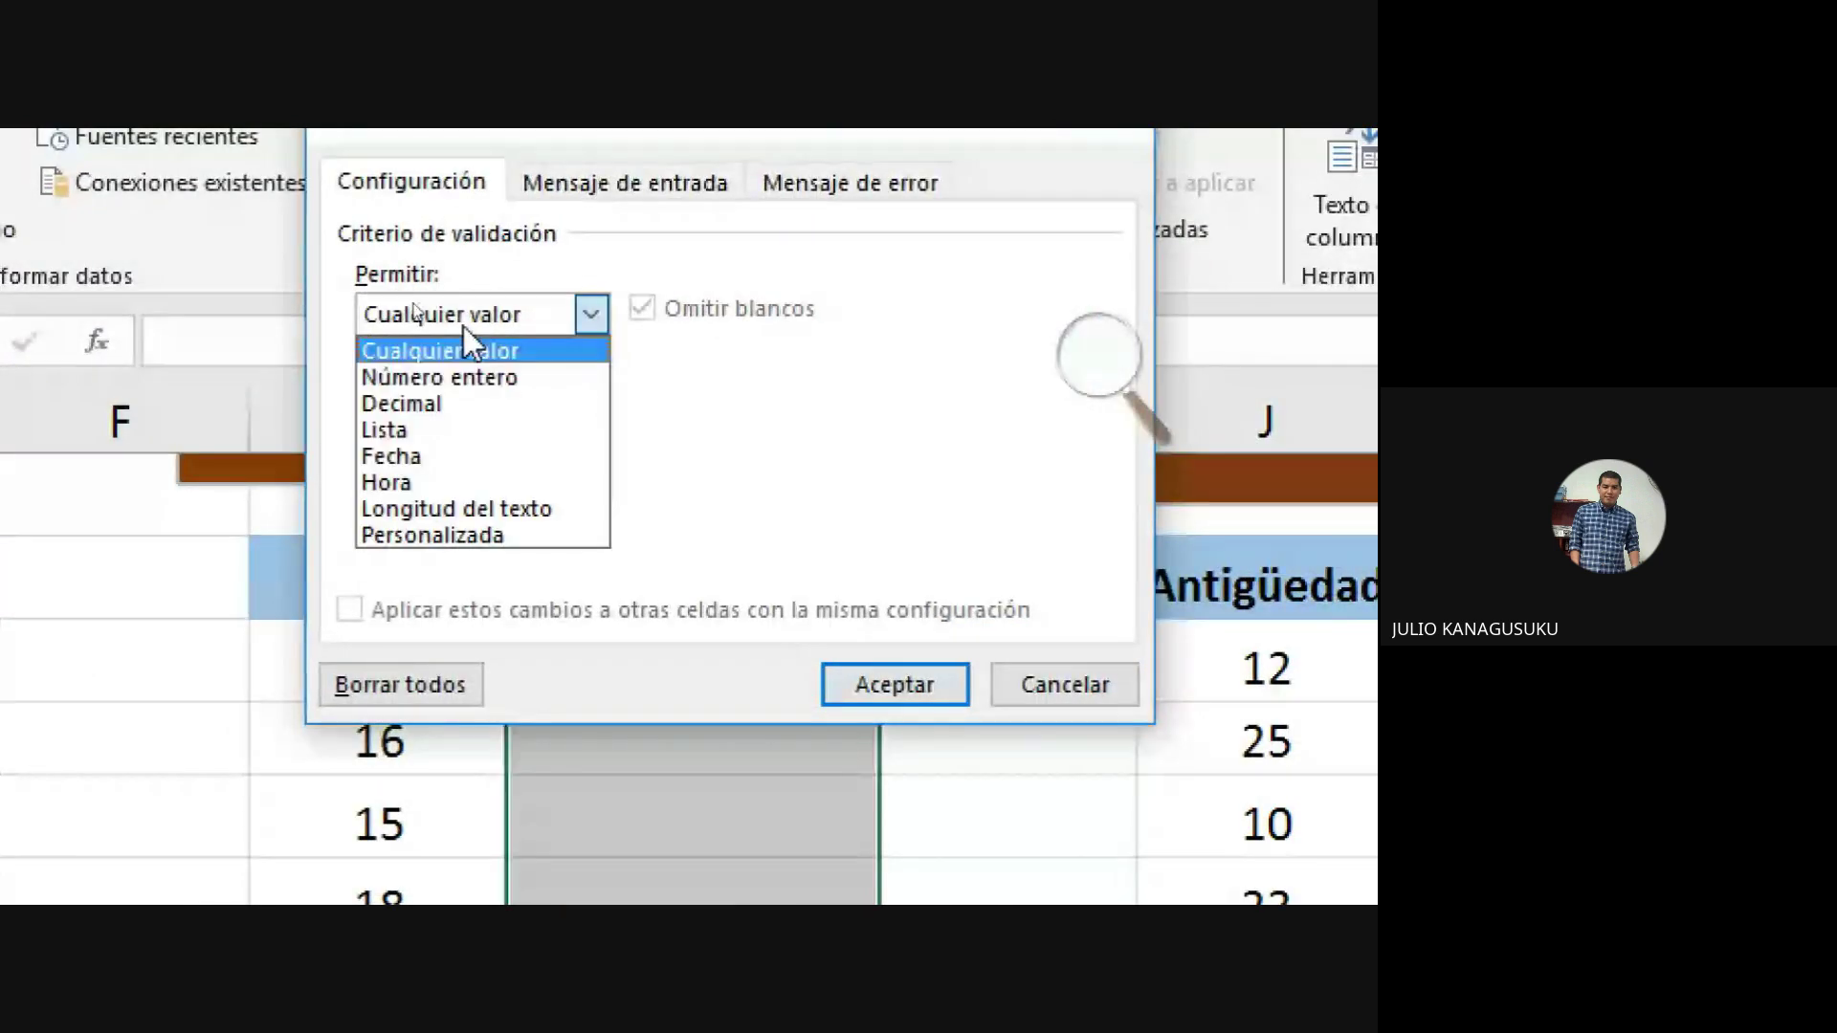
click(496, 537)
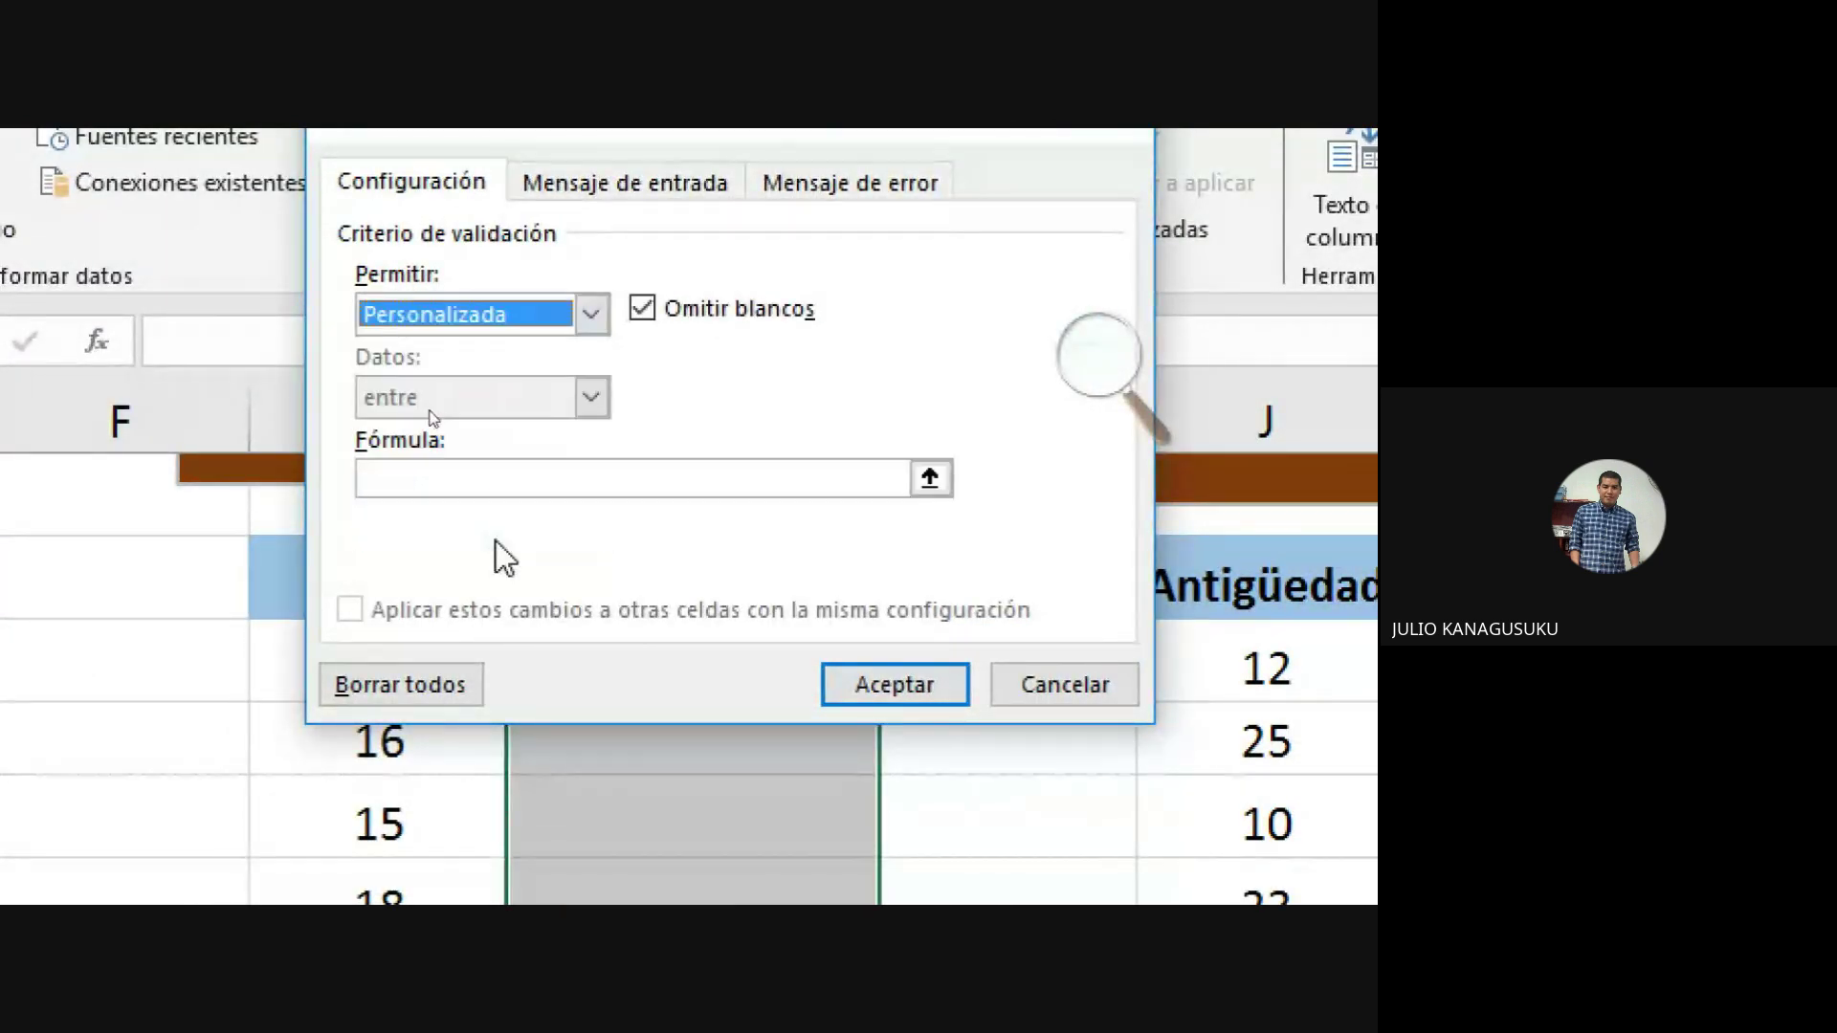
click(493, 480)
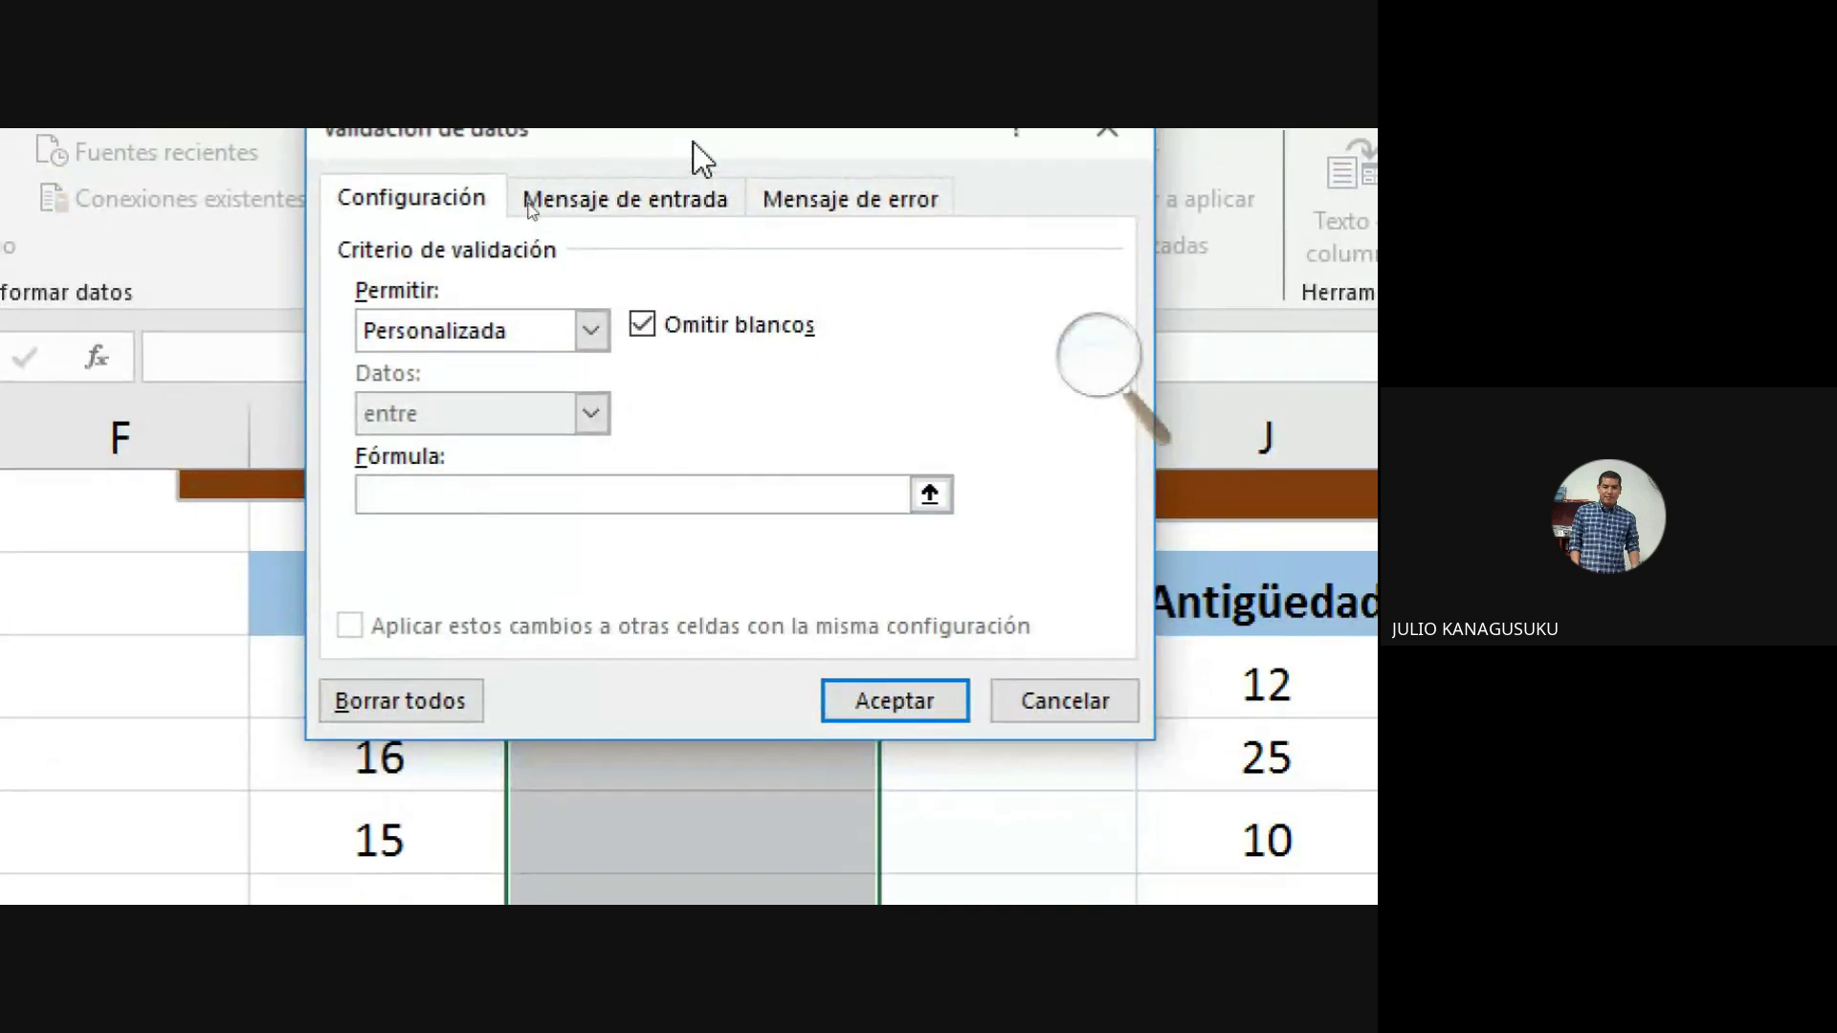
Step: Enter the custom validation formula =G10>=18, referencing the Edad cell G10
drag(693, 144, 905, 181)
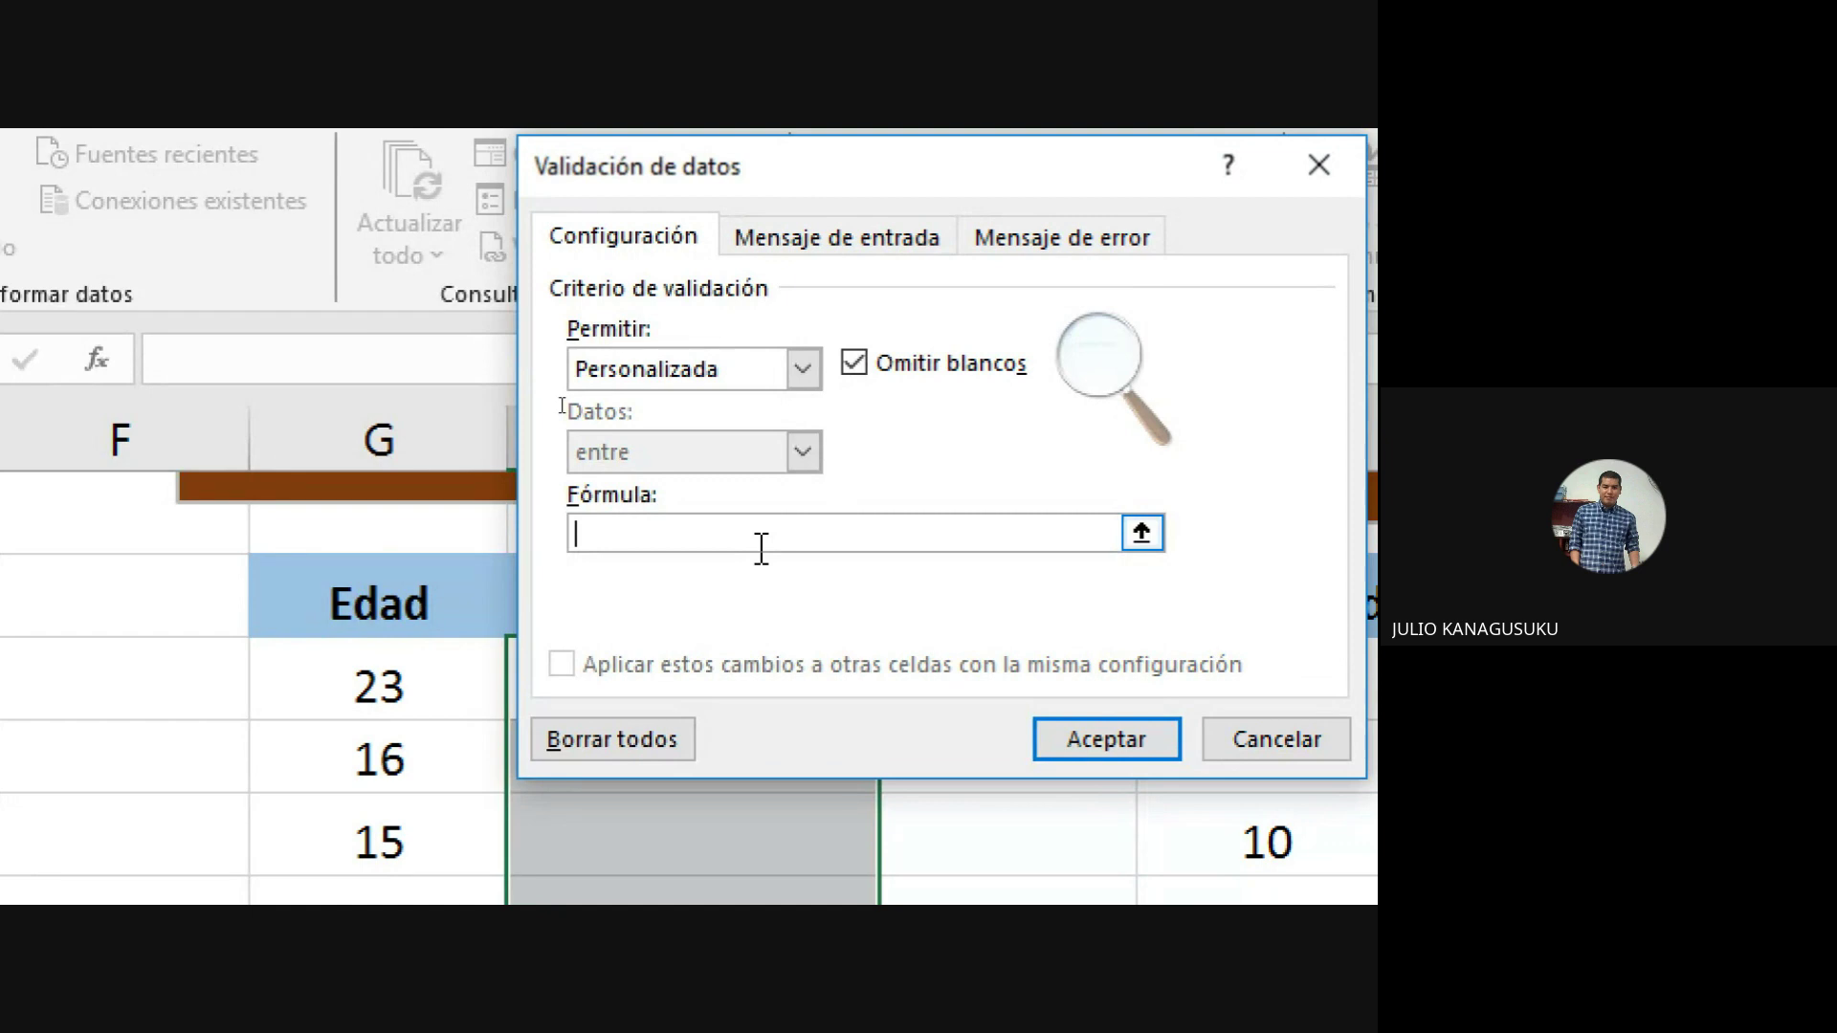
text(=)
click(383, 677)
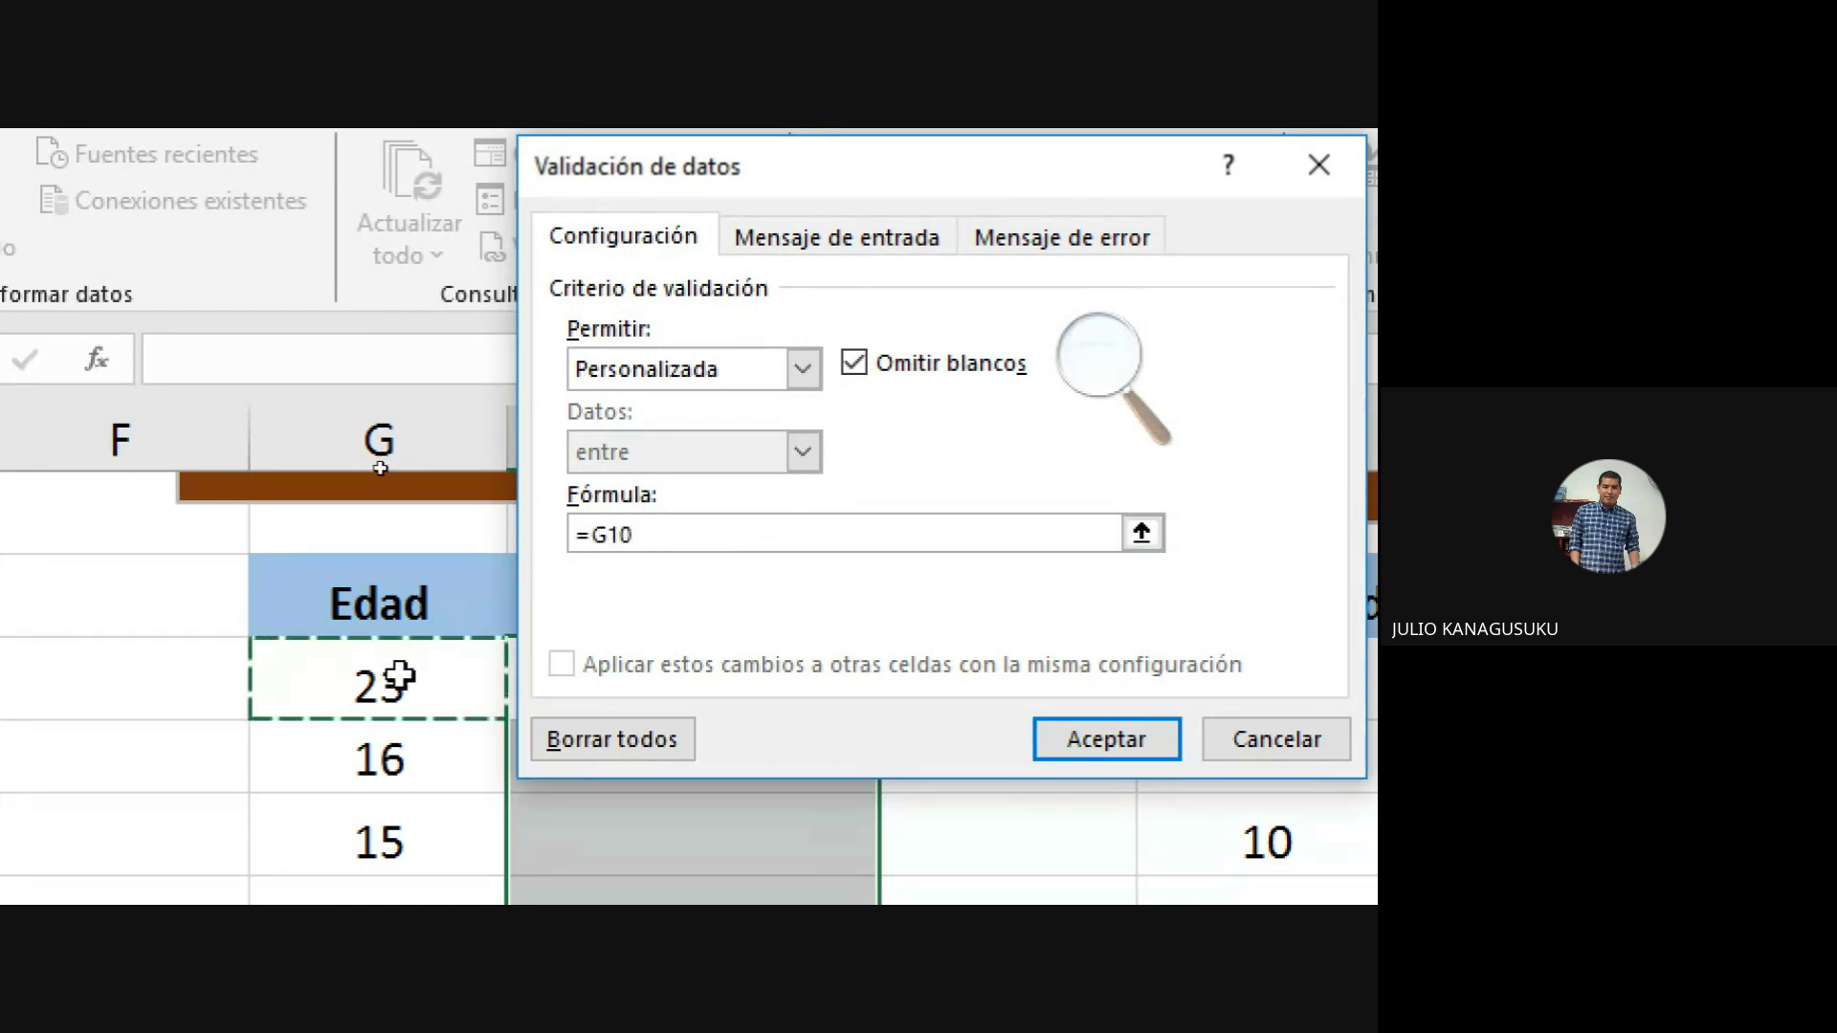
text(>)
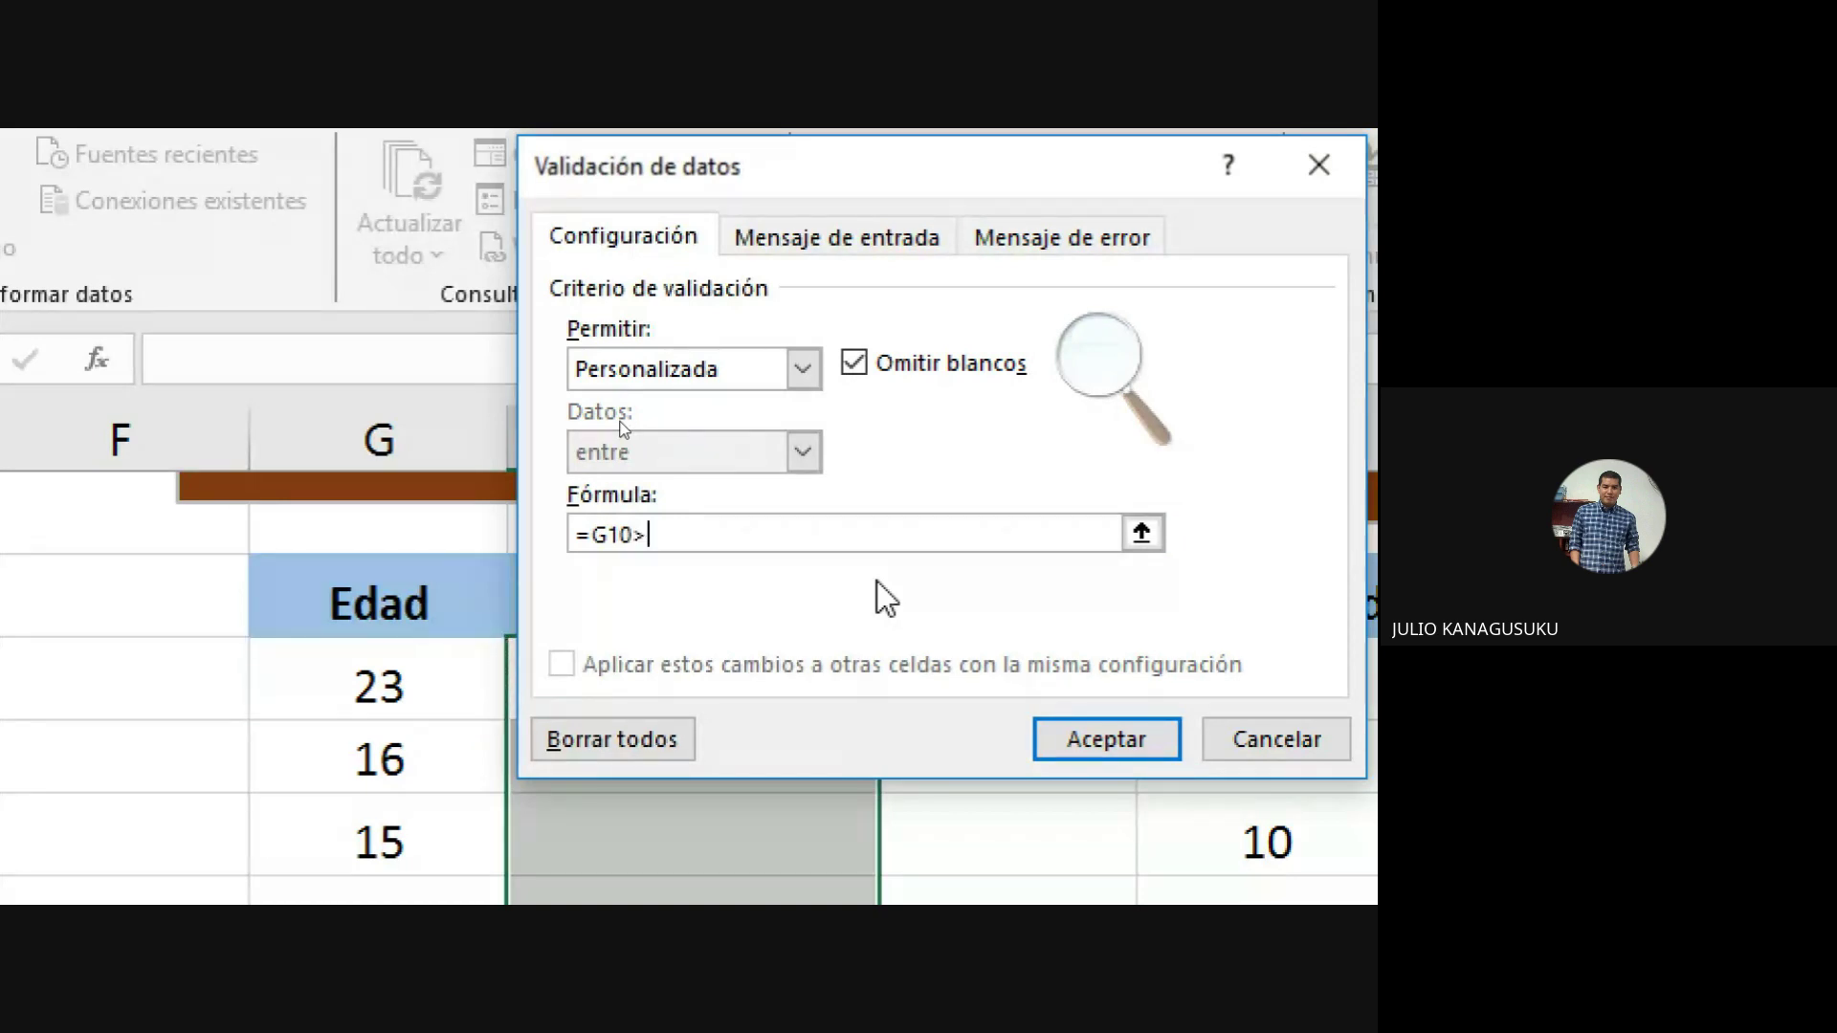
text(=1)
text(8)
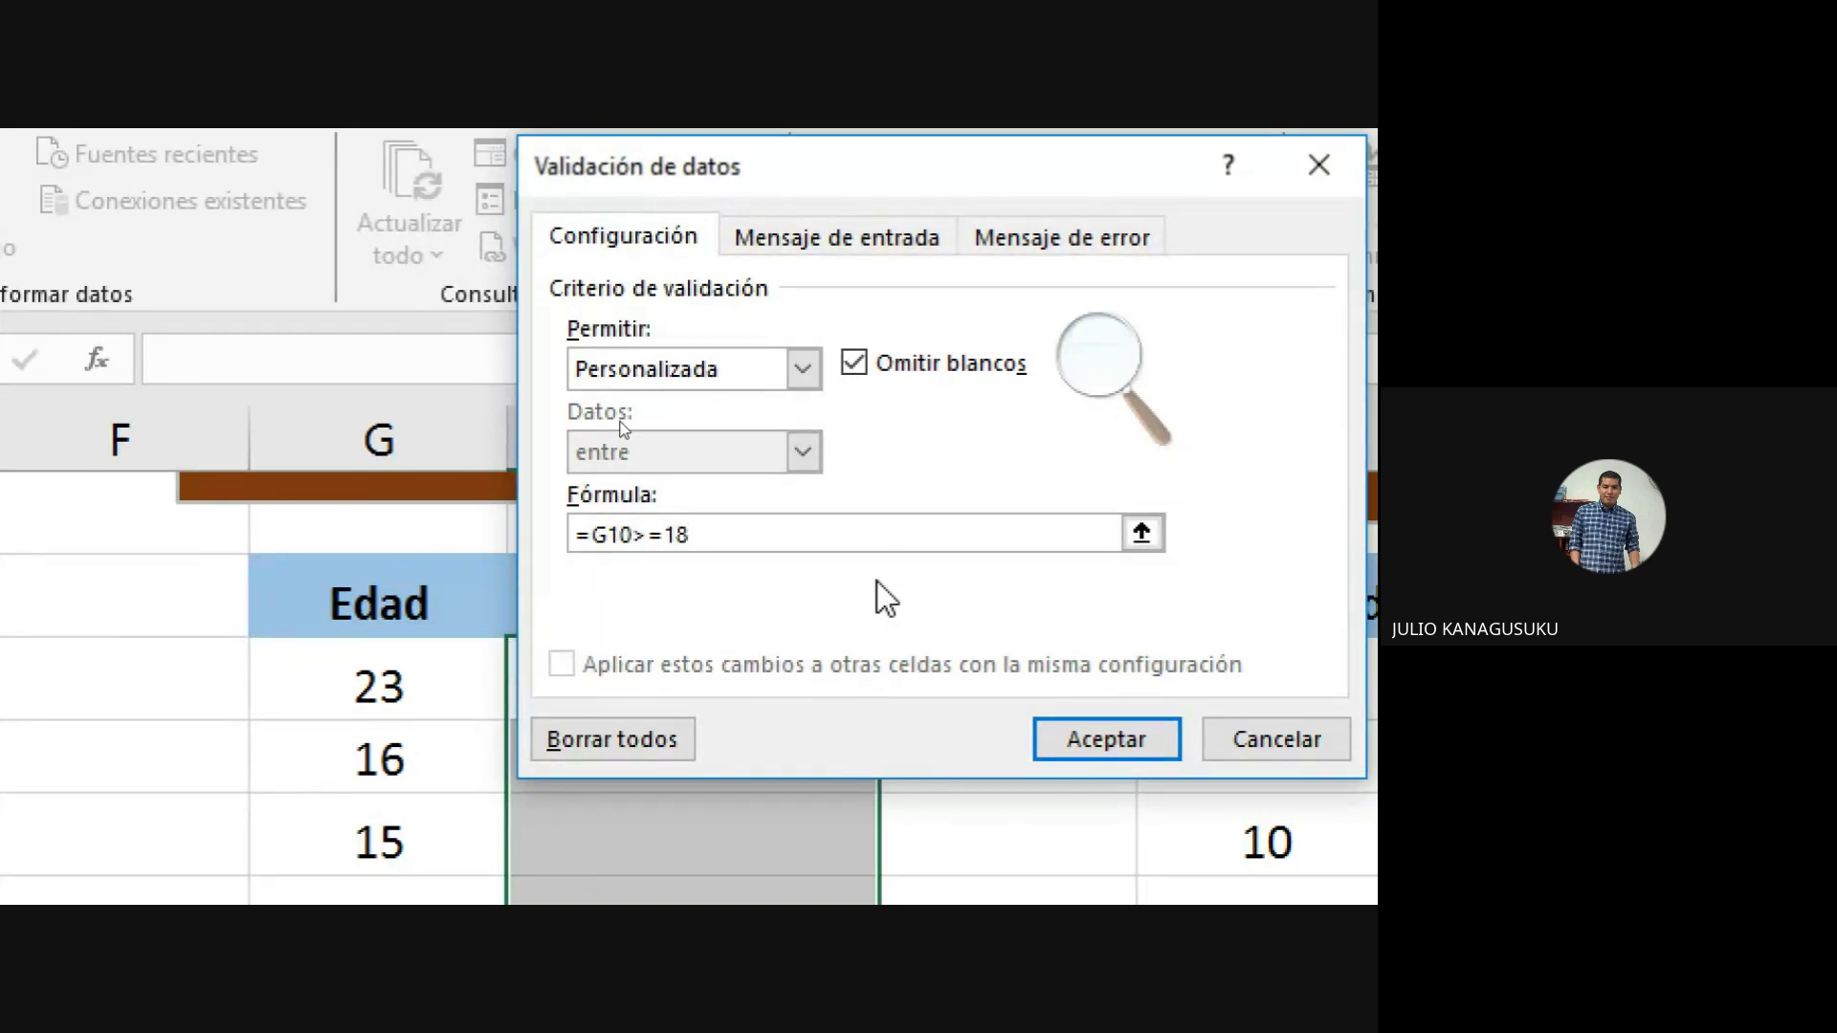
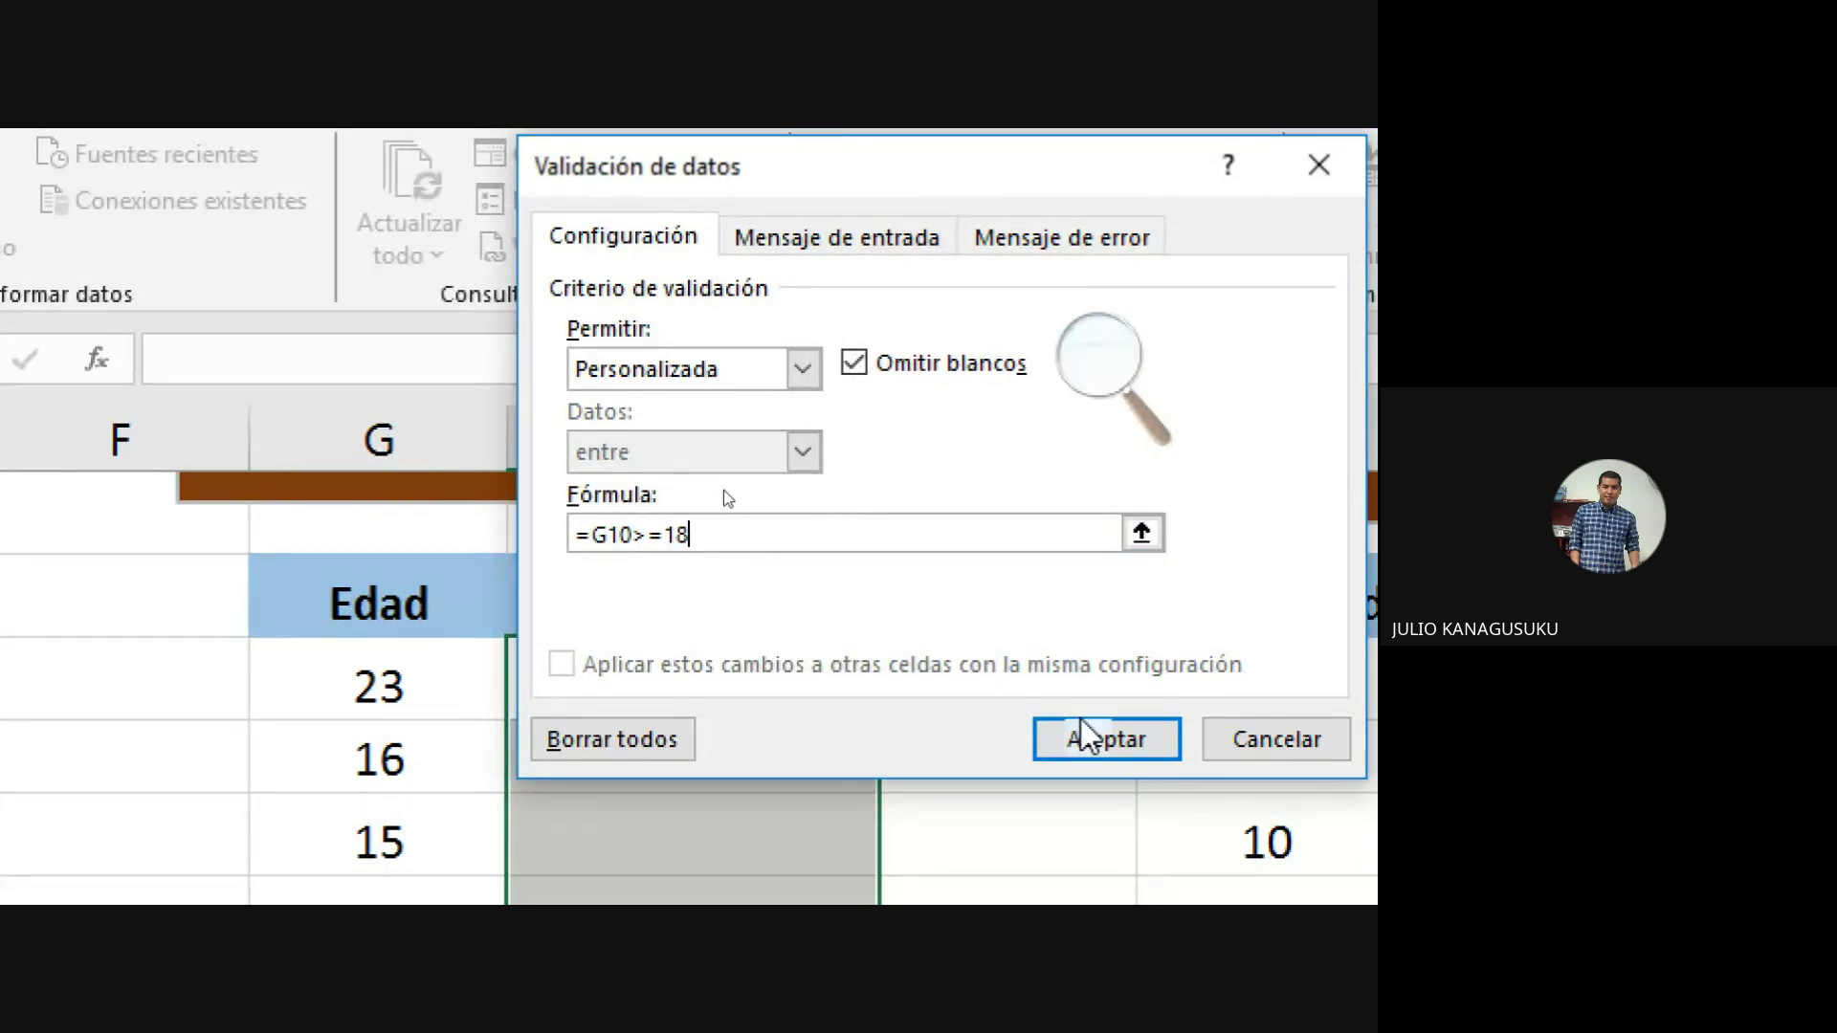
Step: Apply the =G10>=18 custom rule and enter Concedido beside age 23
click(1108, 746)
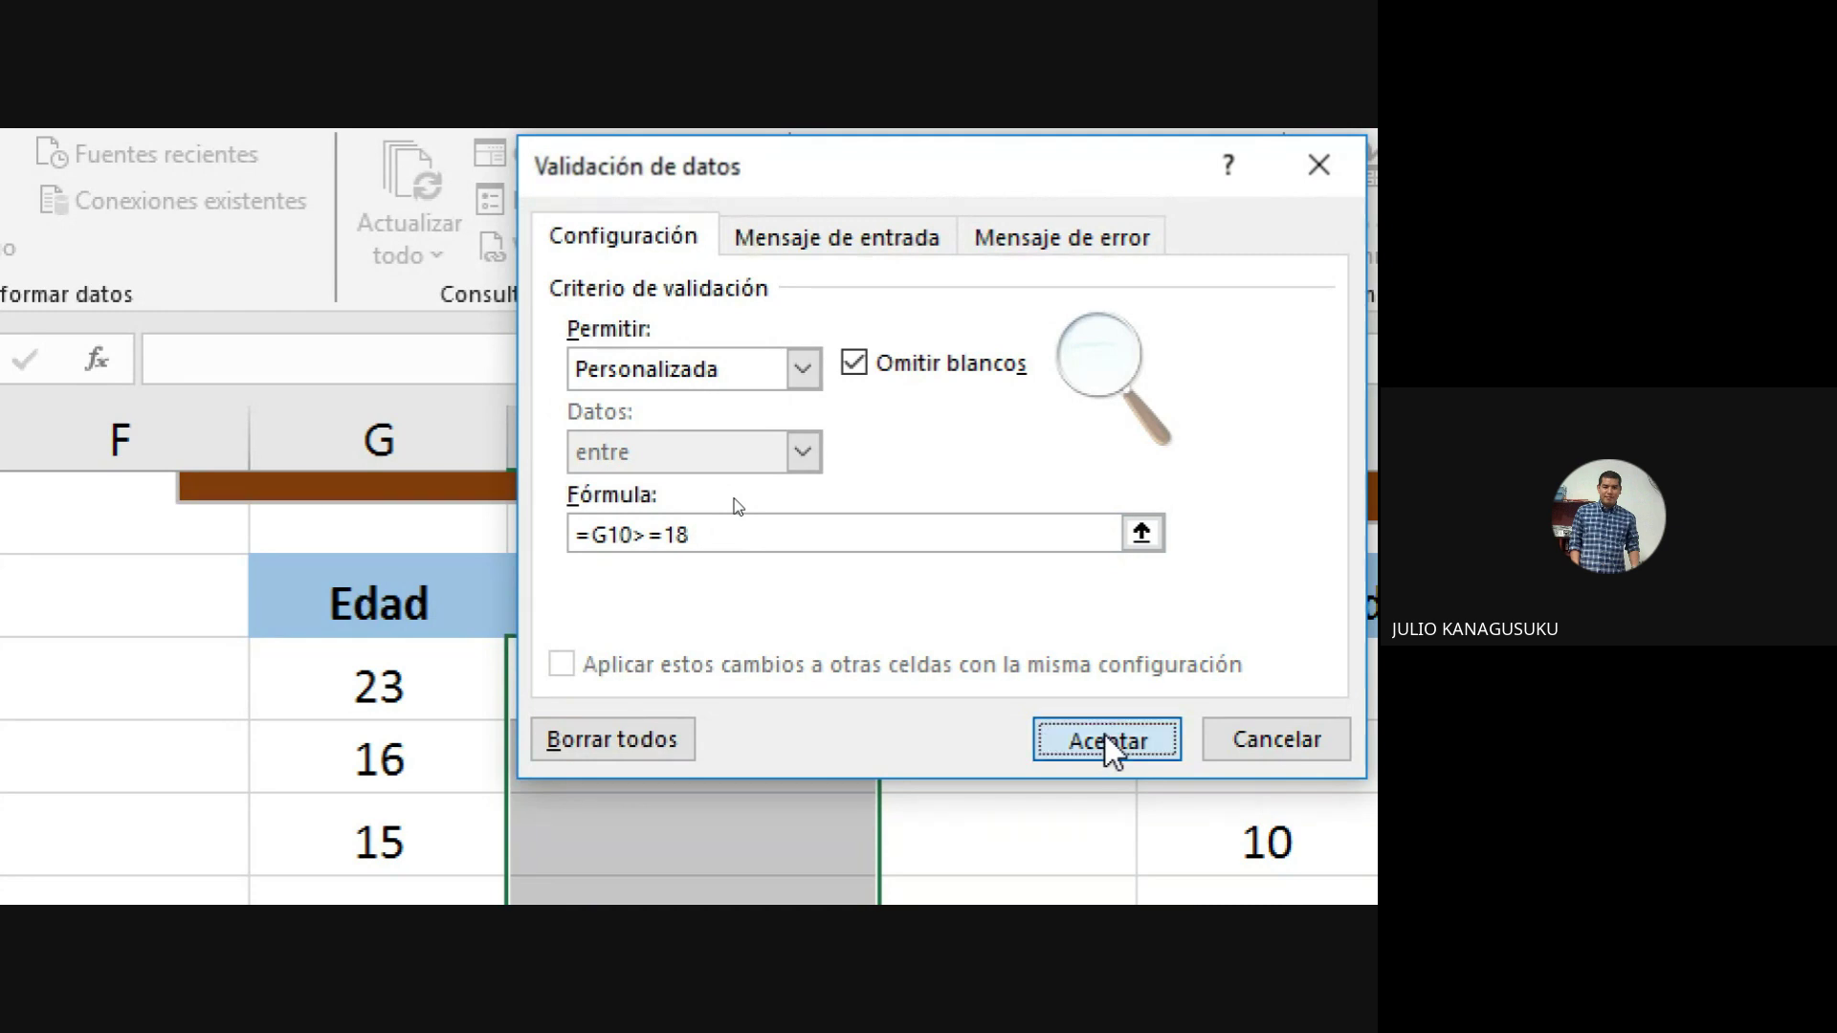
click(1075, 816)
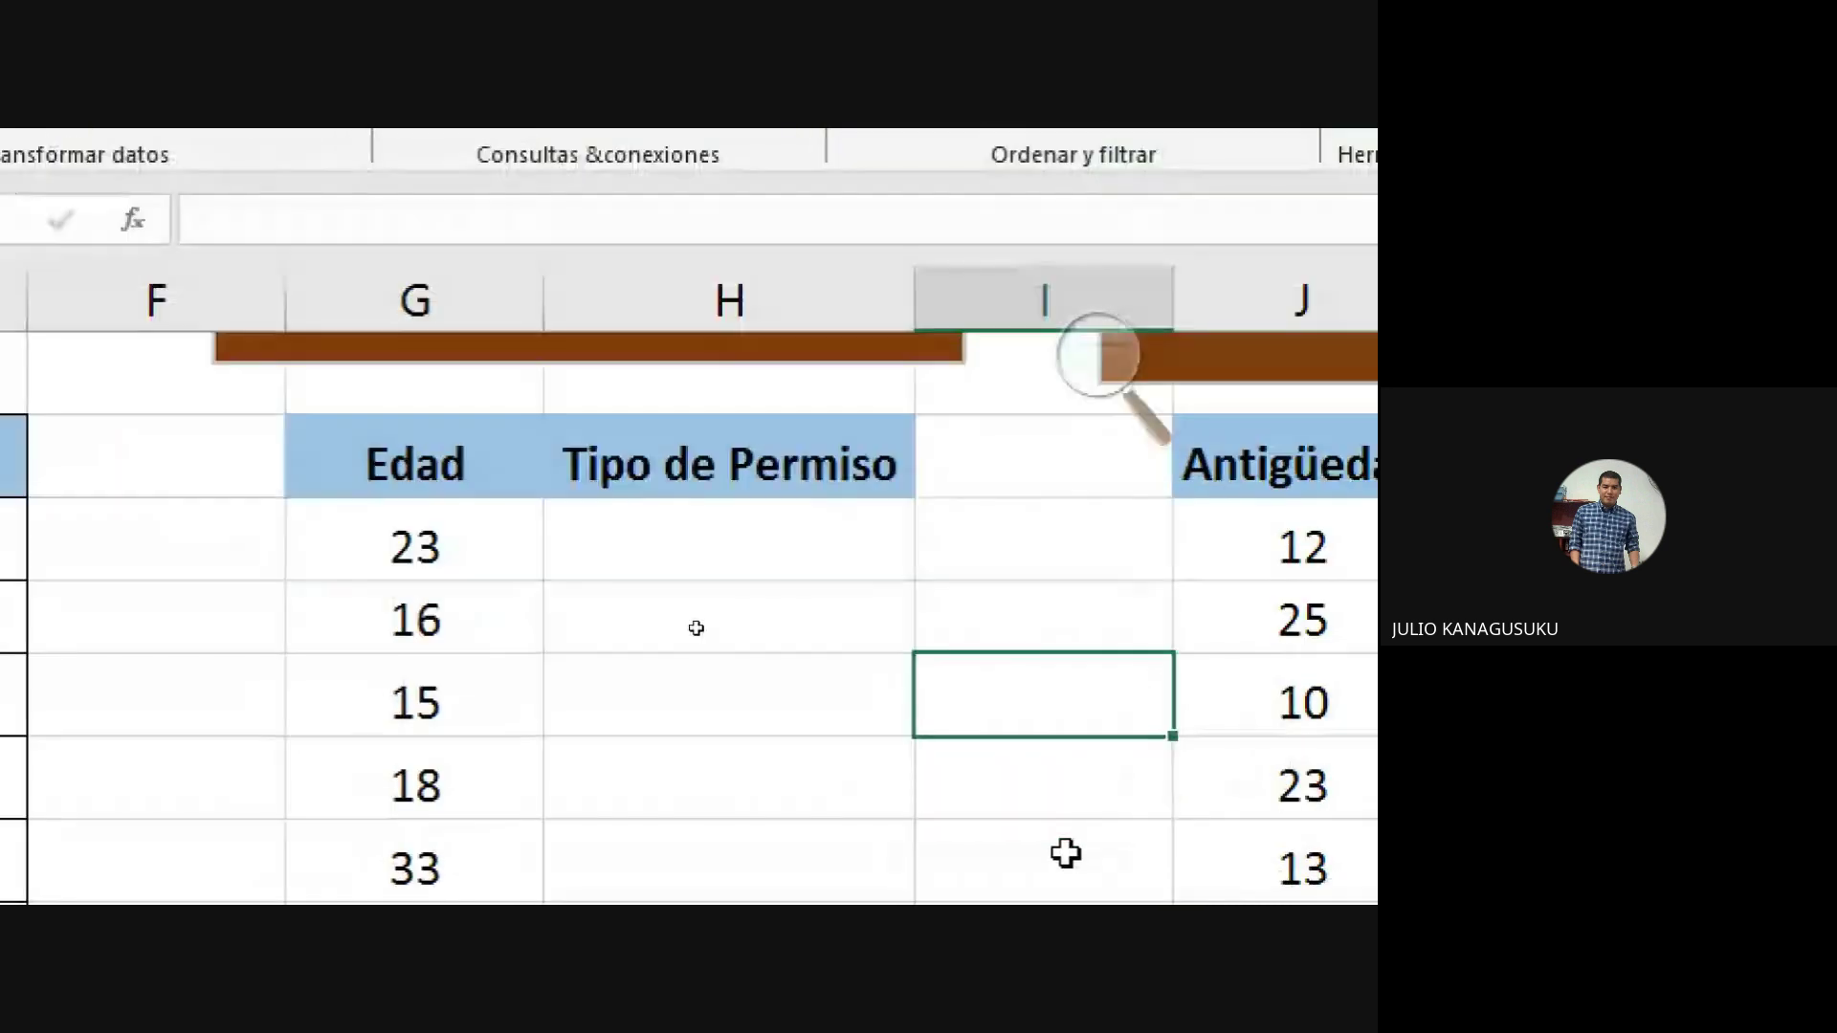
click(710, 553)
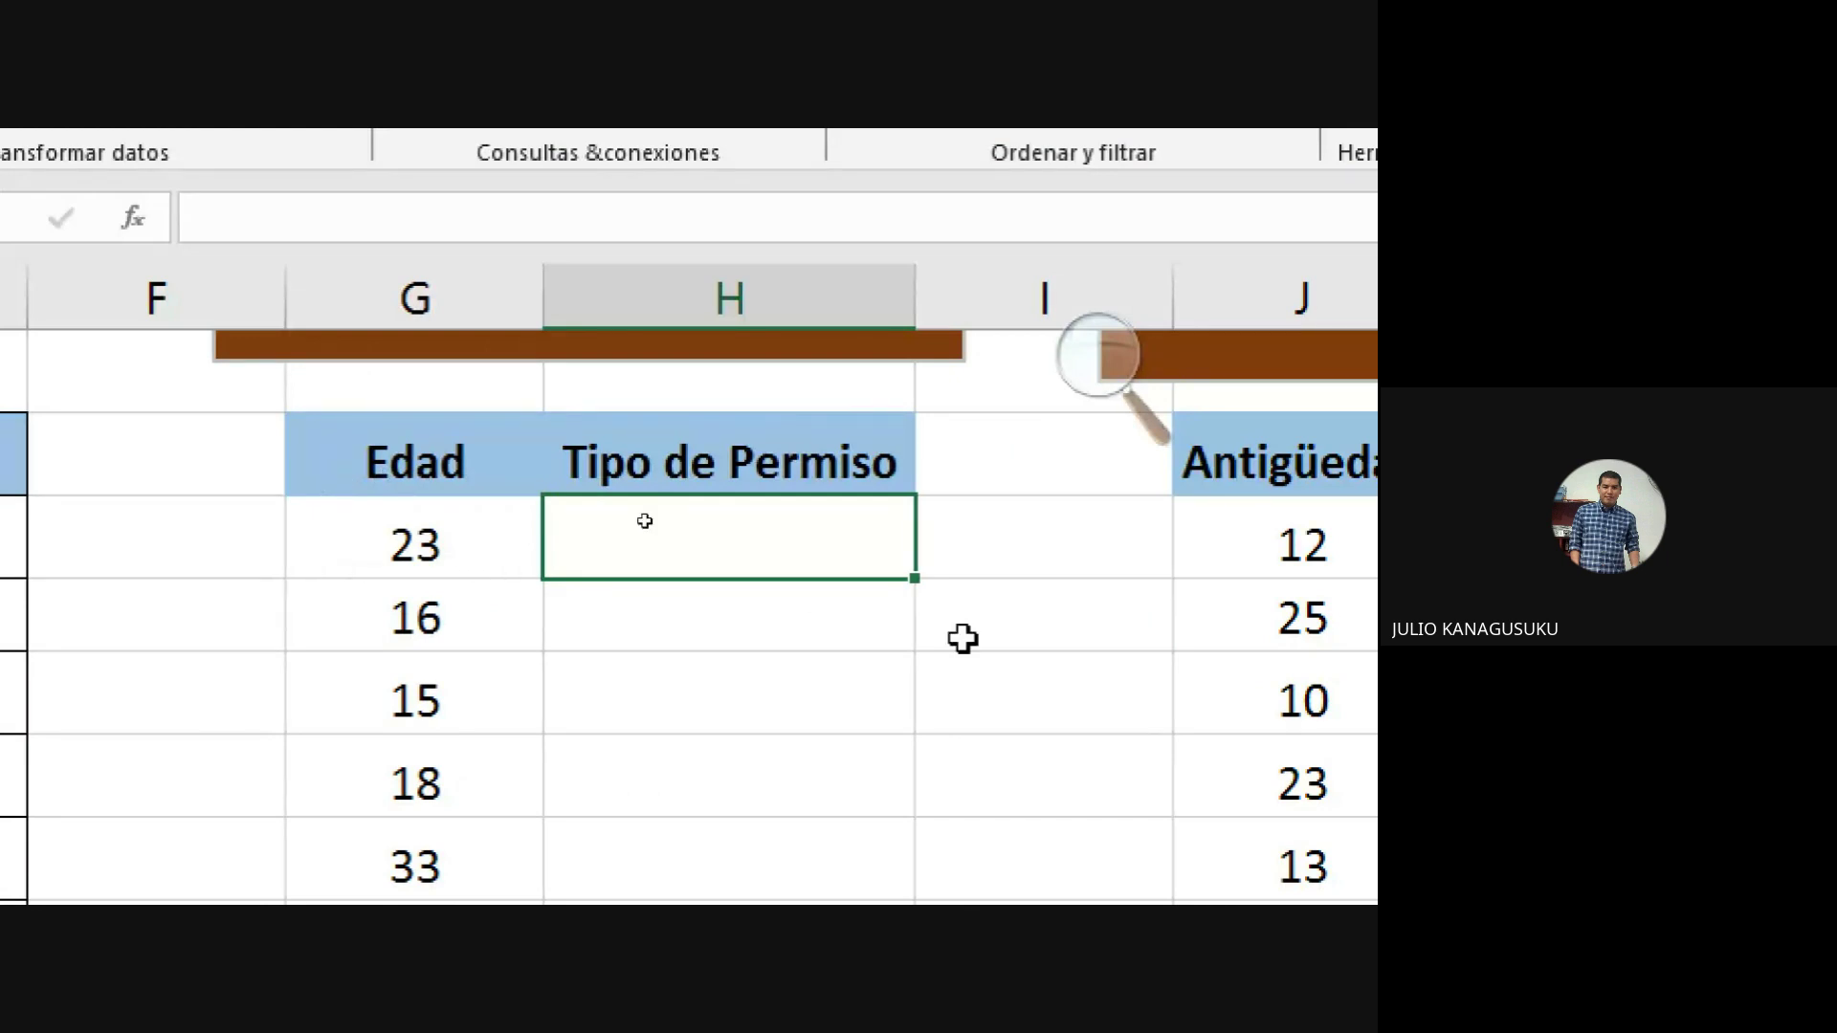
text(Concedido)
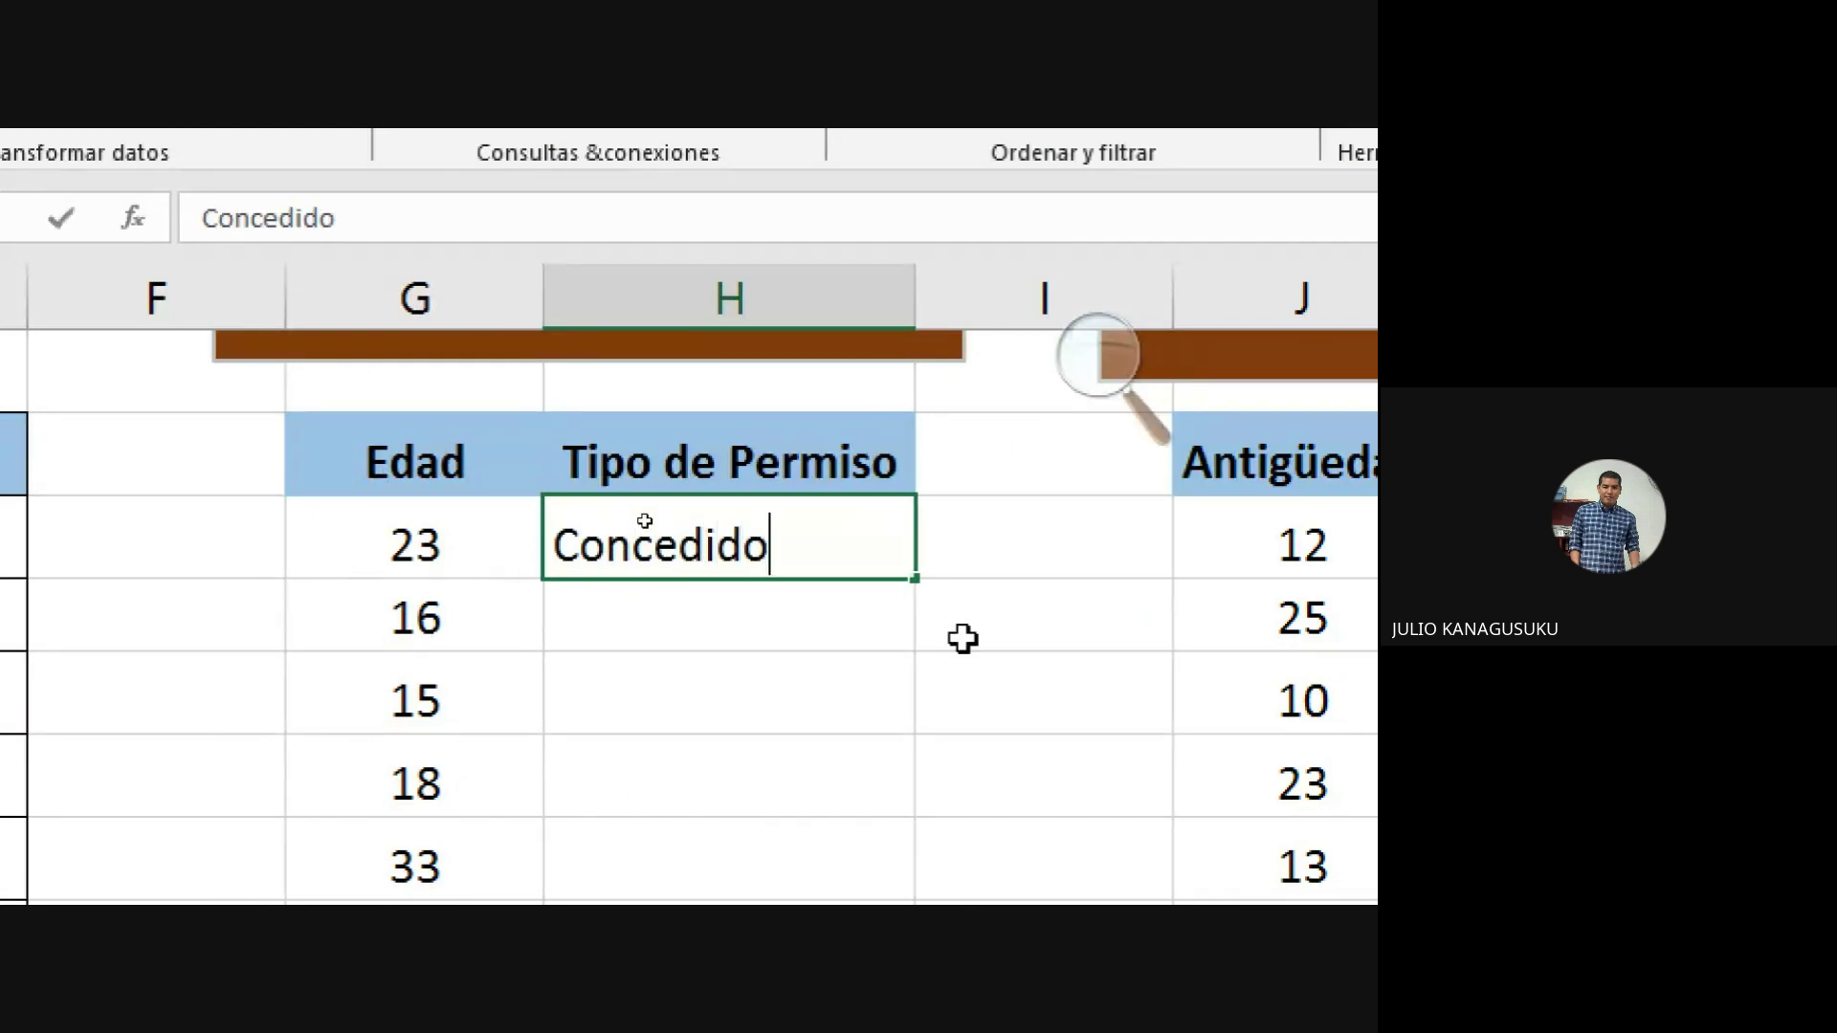
key(Return)
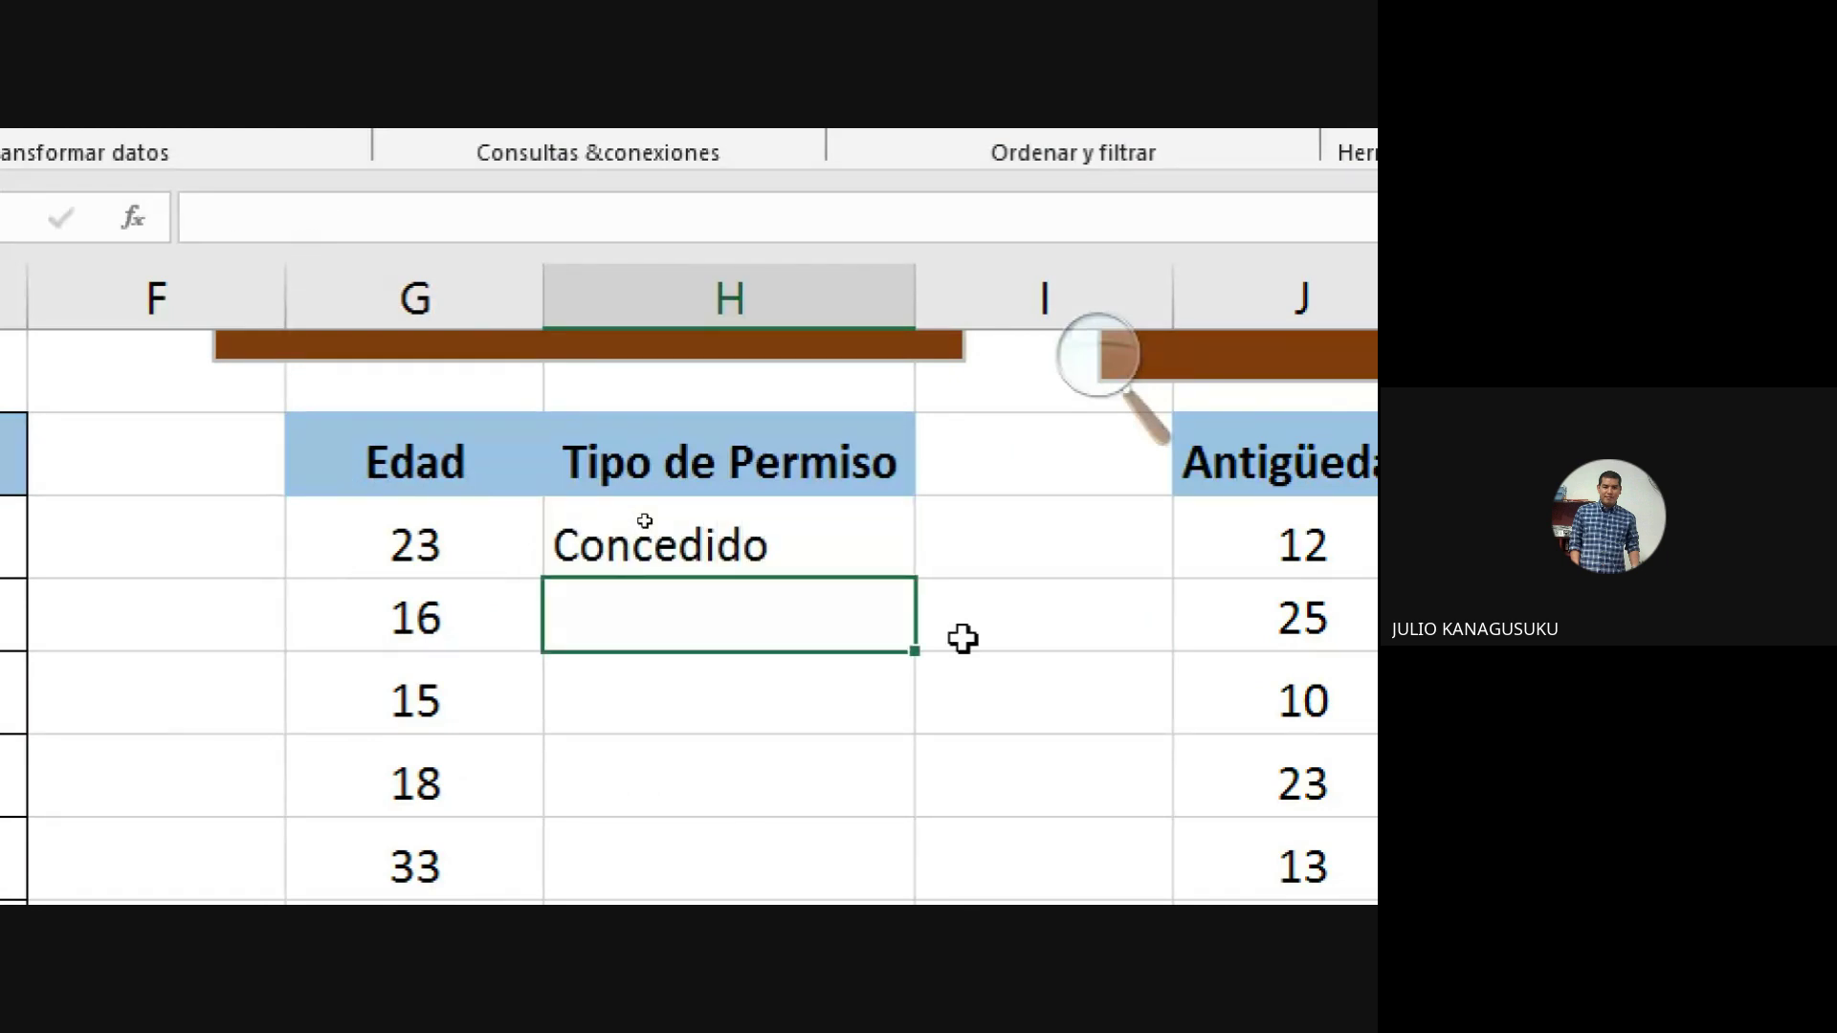
Step: Try Concedido for ages 16 and 15, cancelling each rejection, then enter it beside age 18
text(Con)
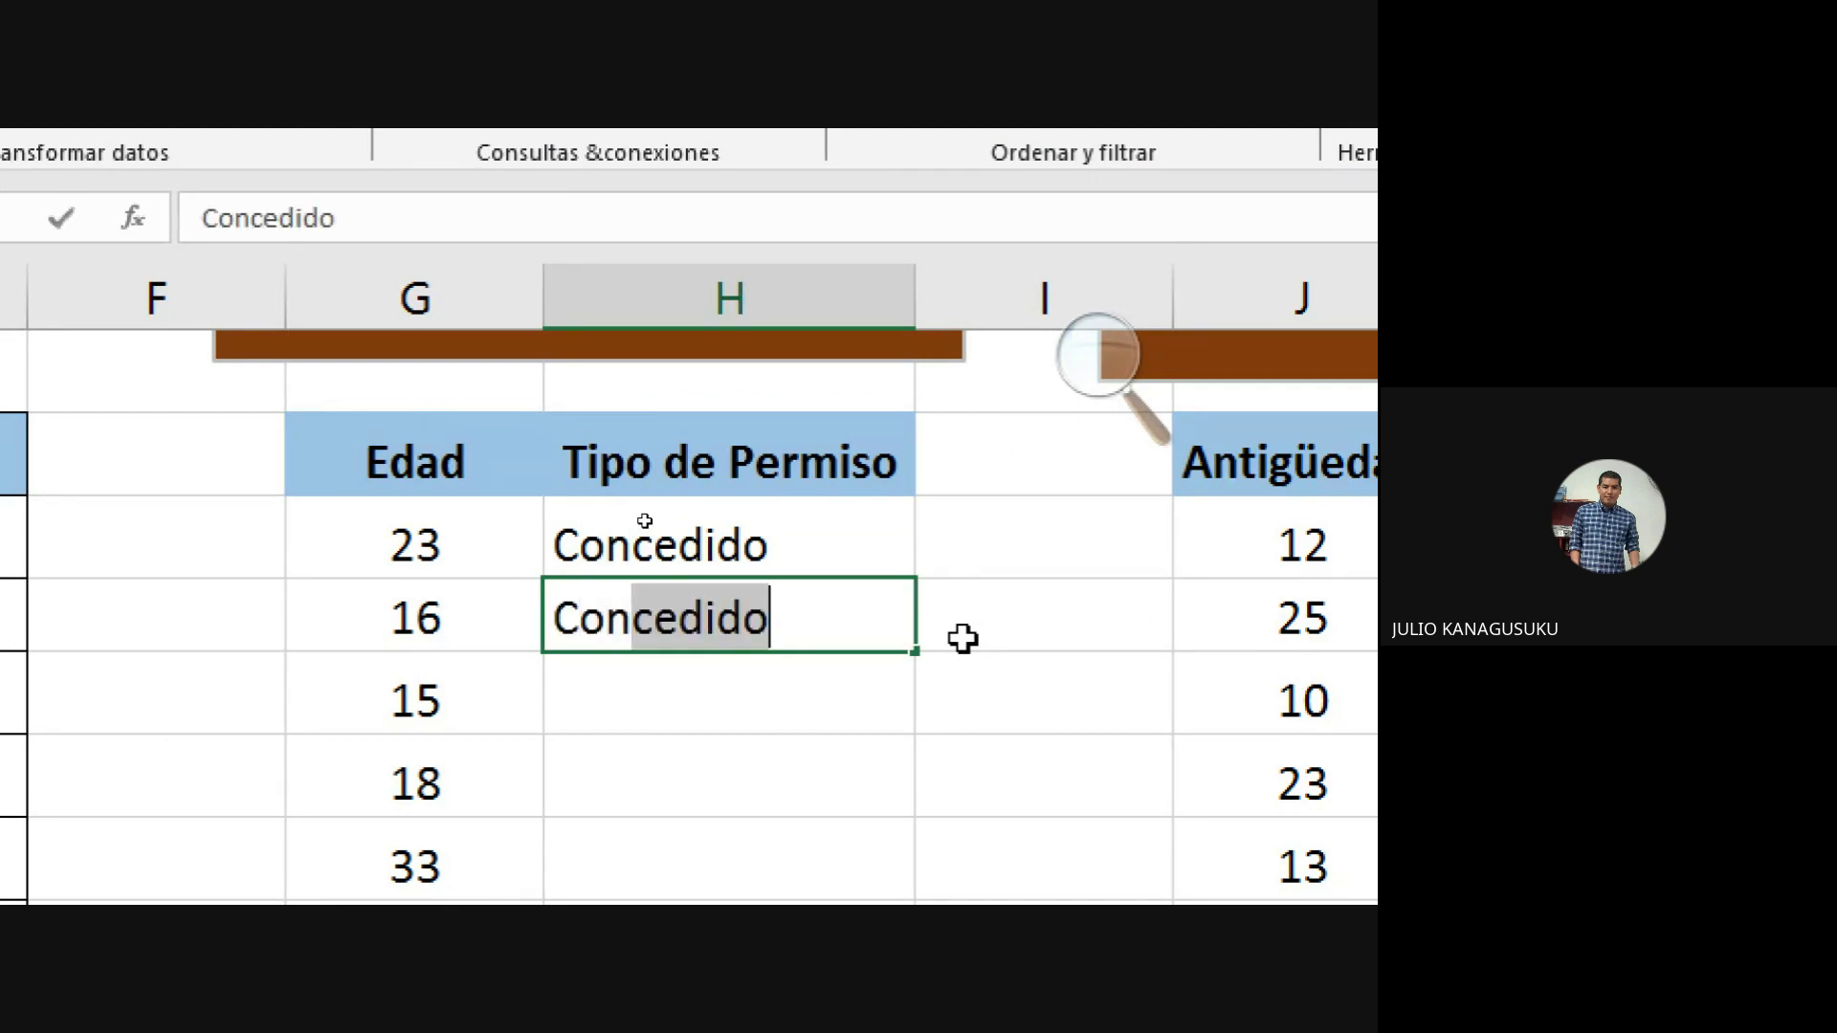
key(Return)
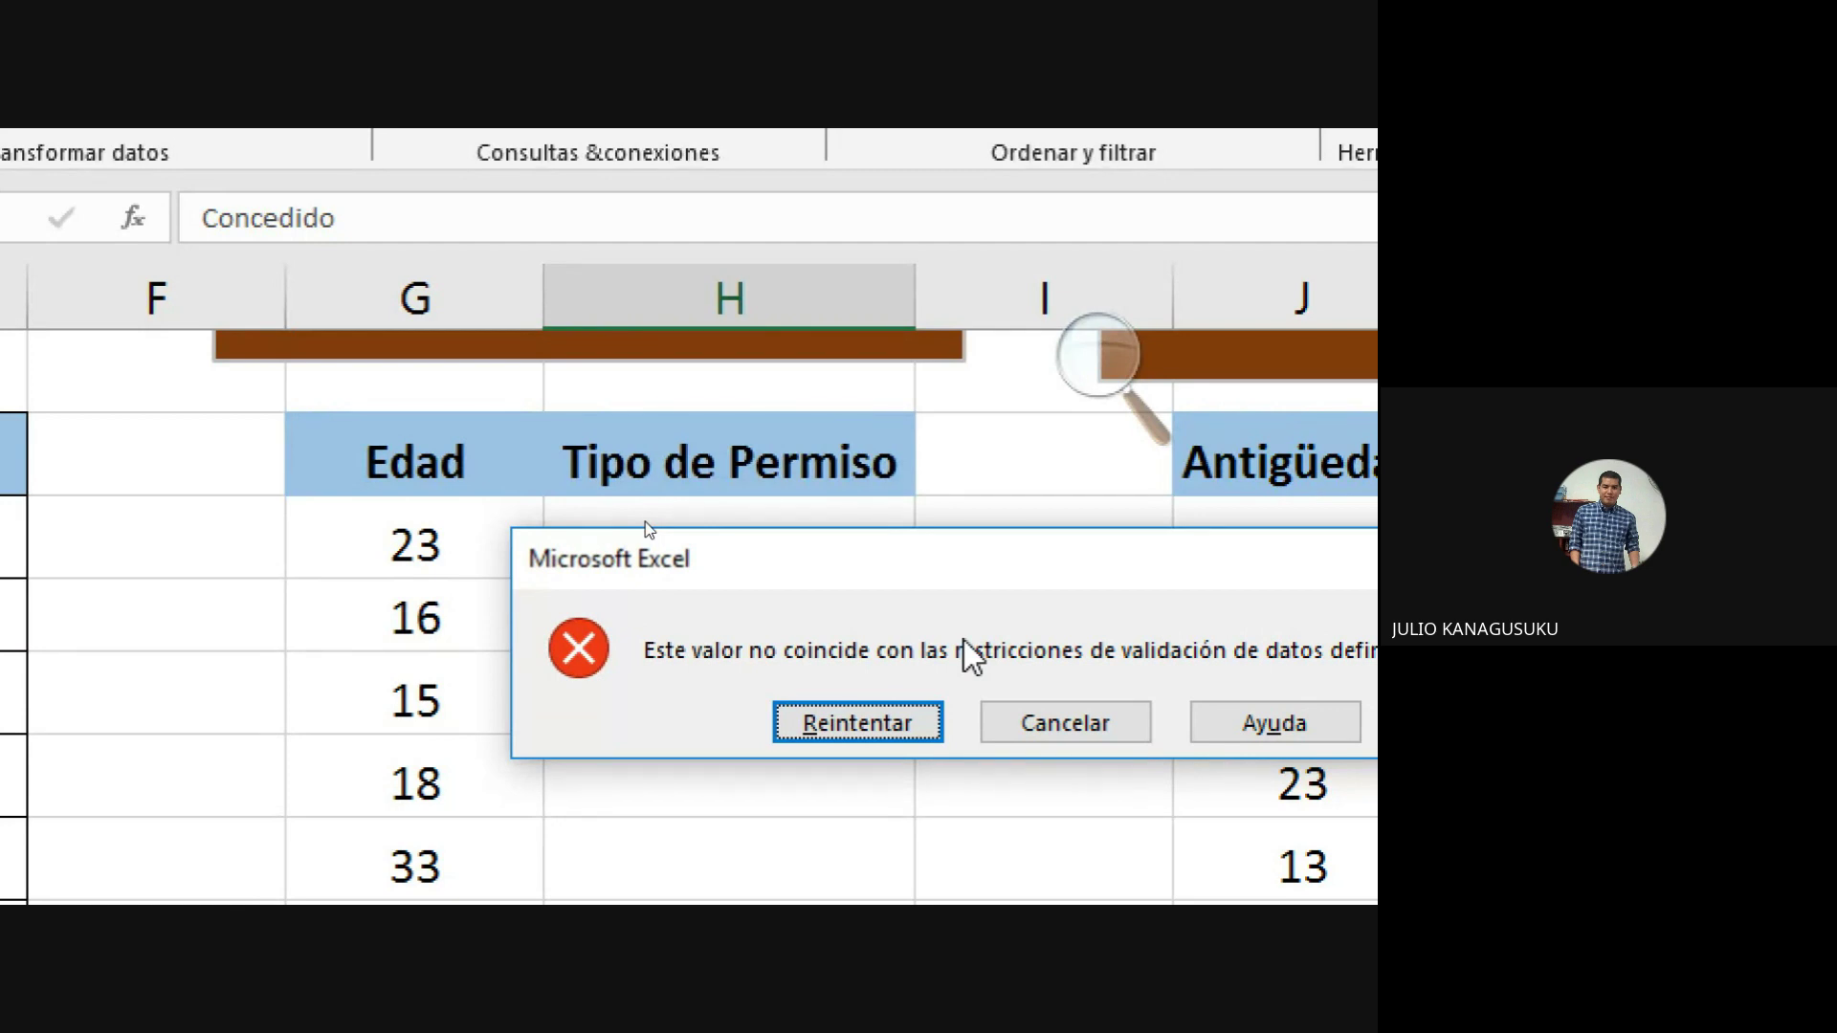
click(1030, 713)
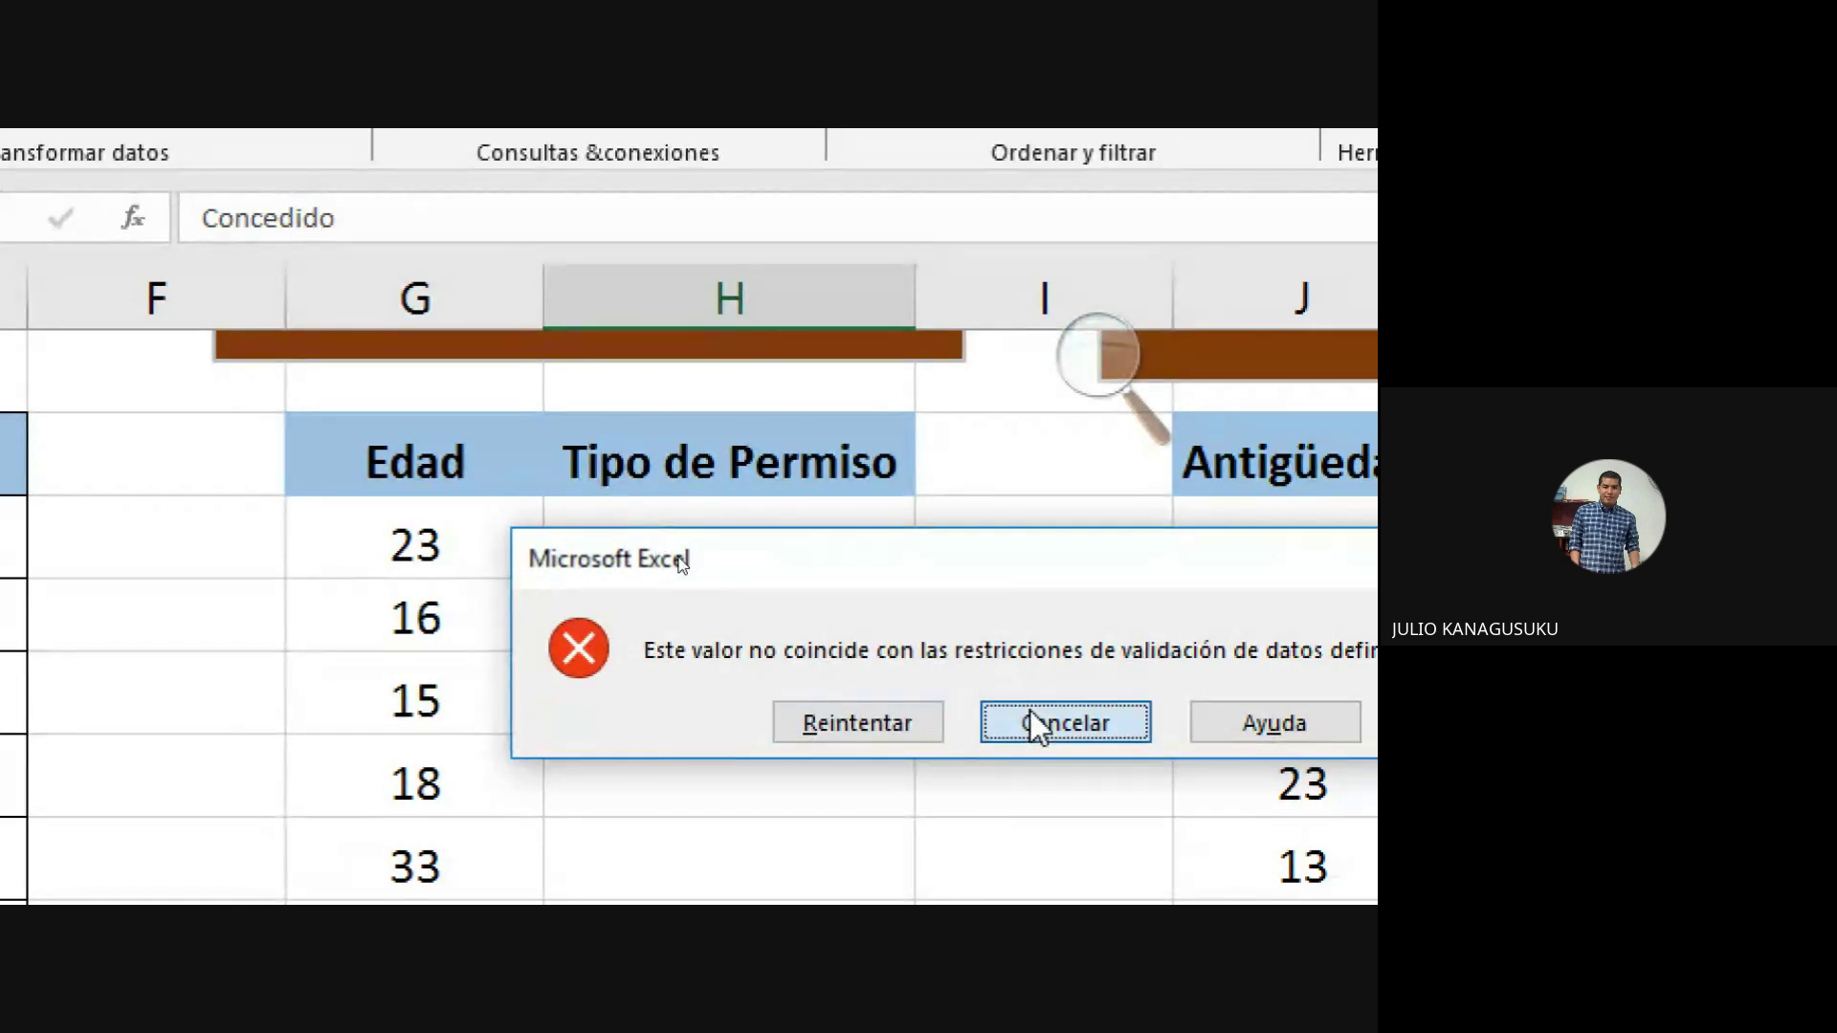
click(705, 709)
text(Co)
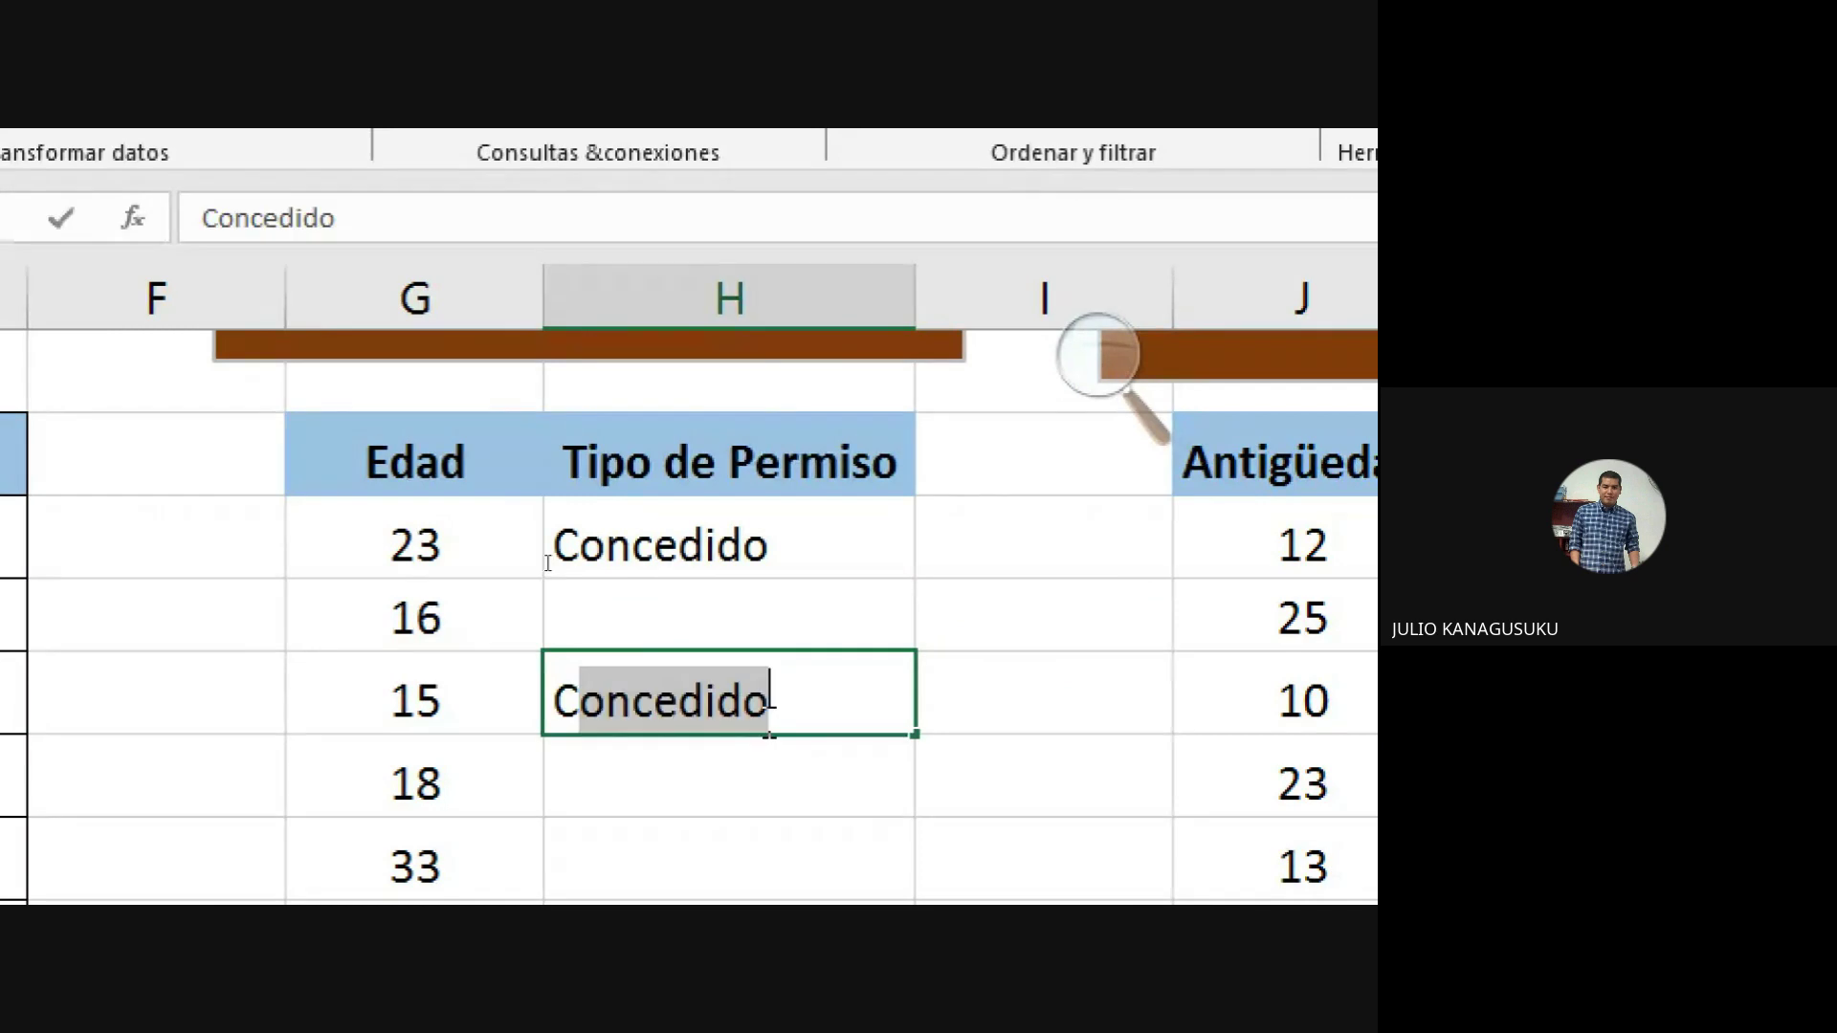
key(Return)
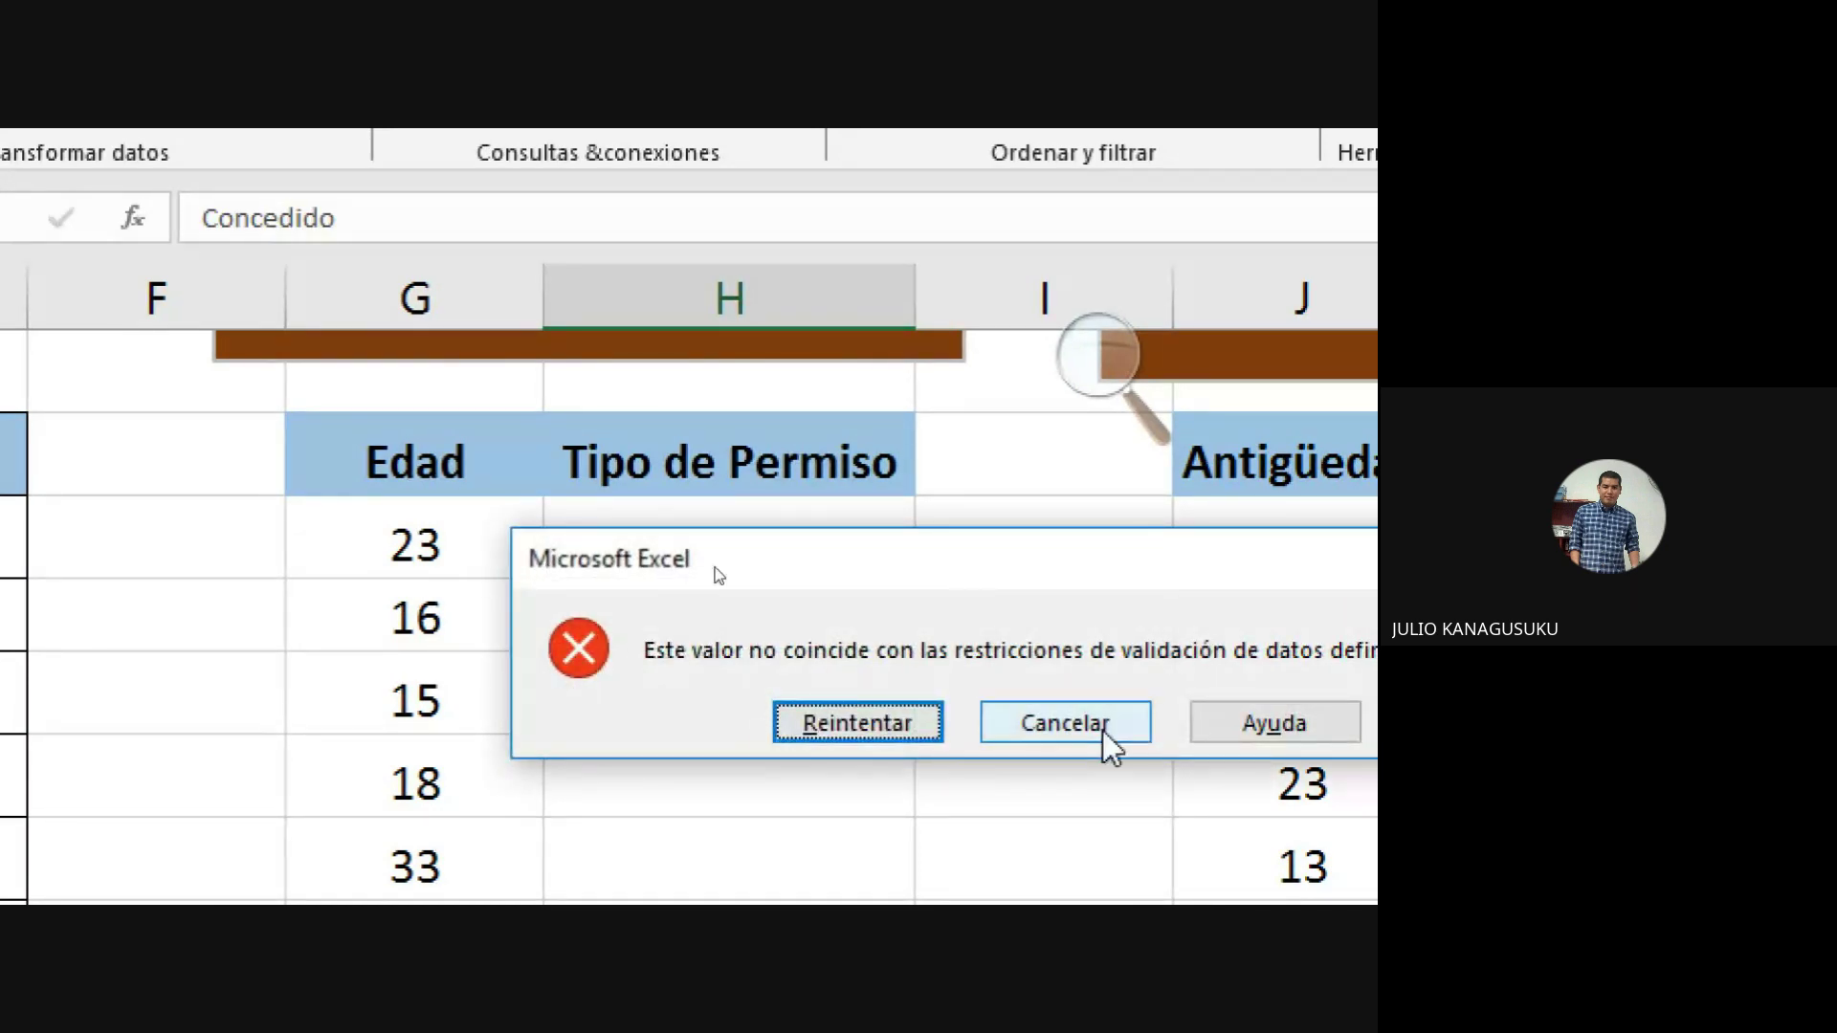
click(1110, 745)
click(654, 783)
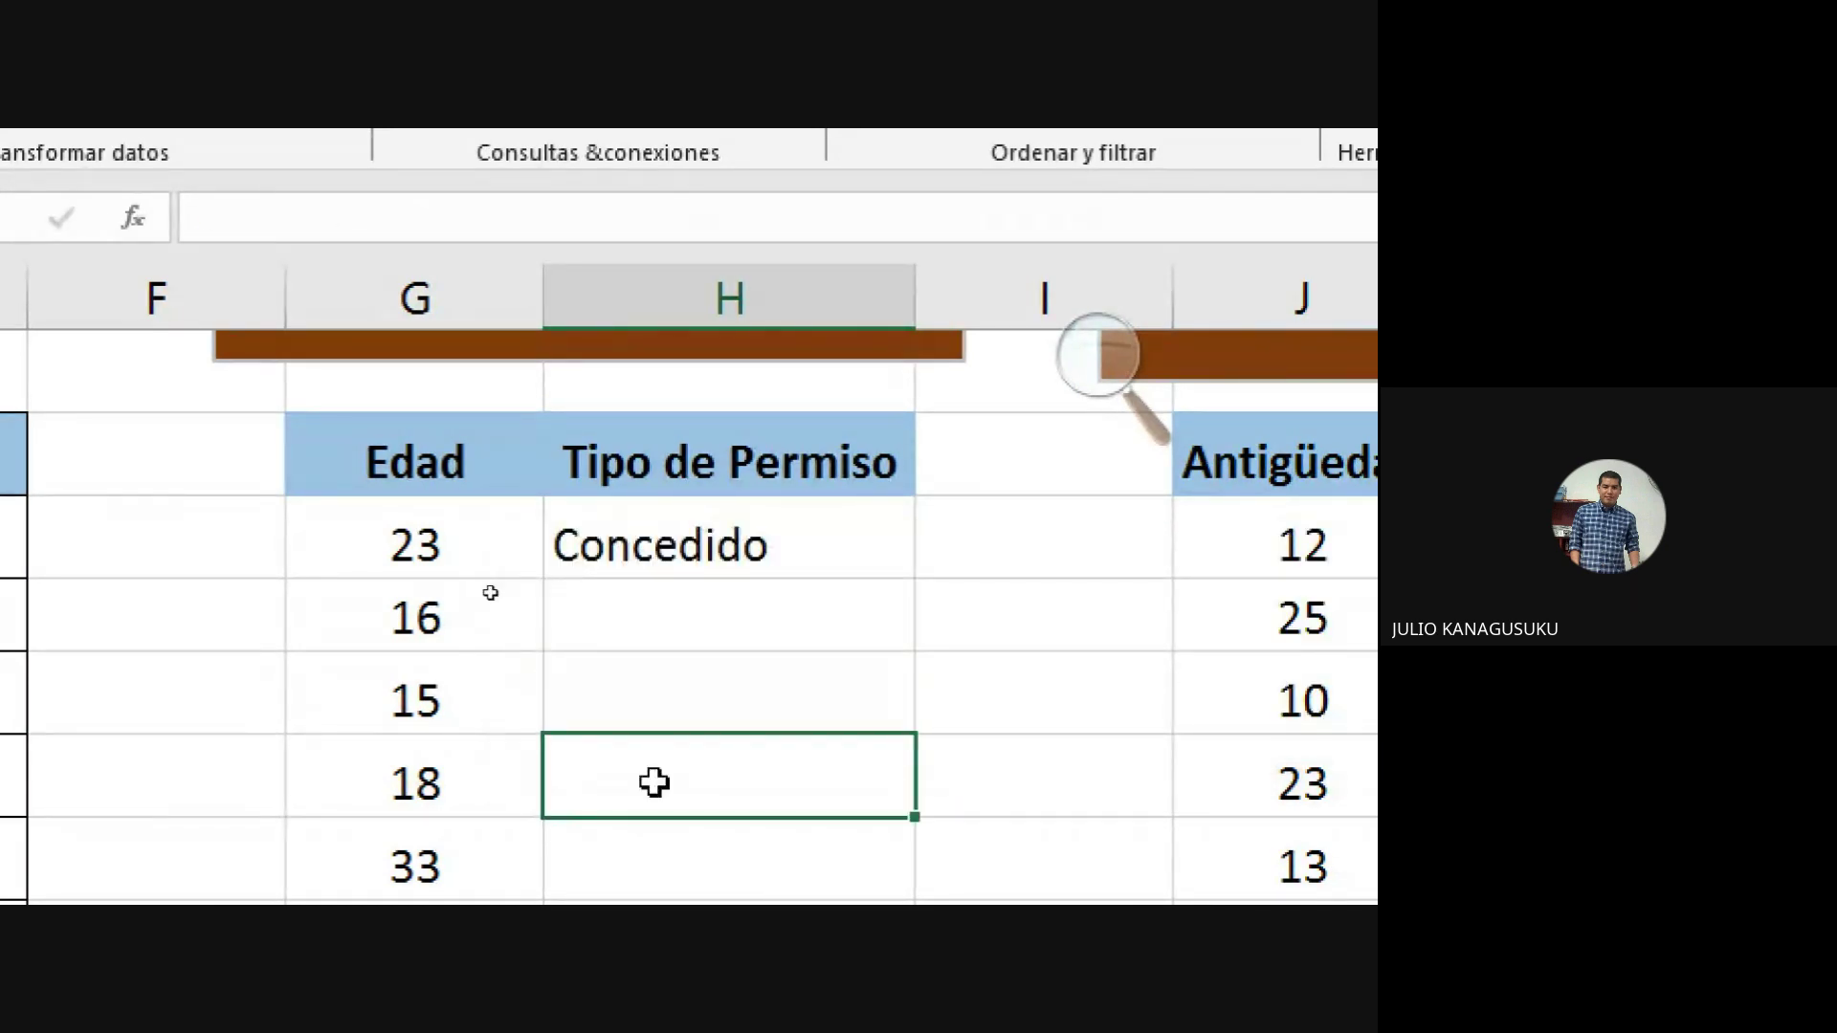
text(Co)
key(Return)
scroll(654, 782, down, 2)
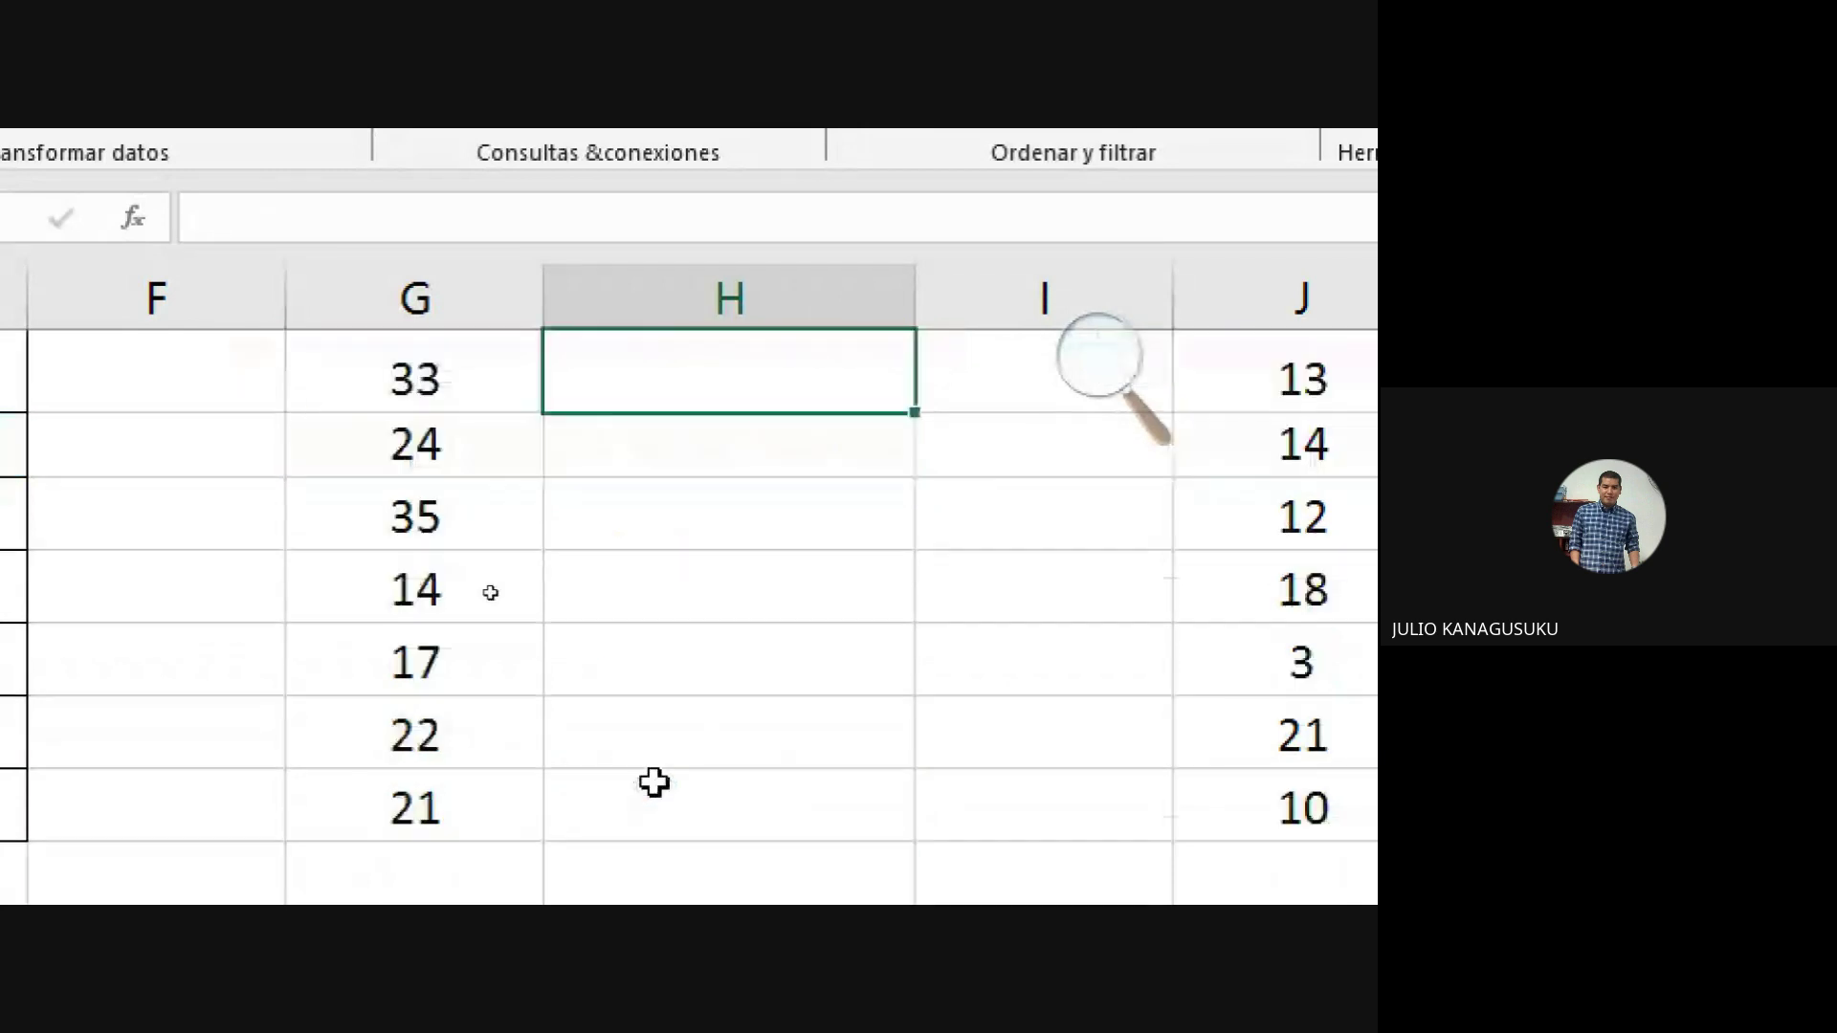
scroll(654, 782, up, 2)
scroll(747, 721, up, 1)
click(829, 537)
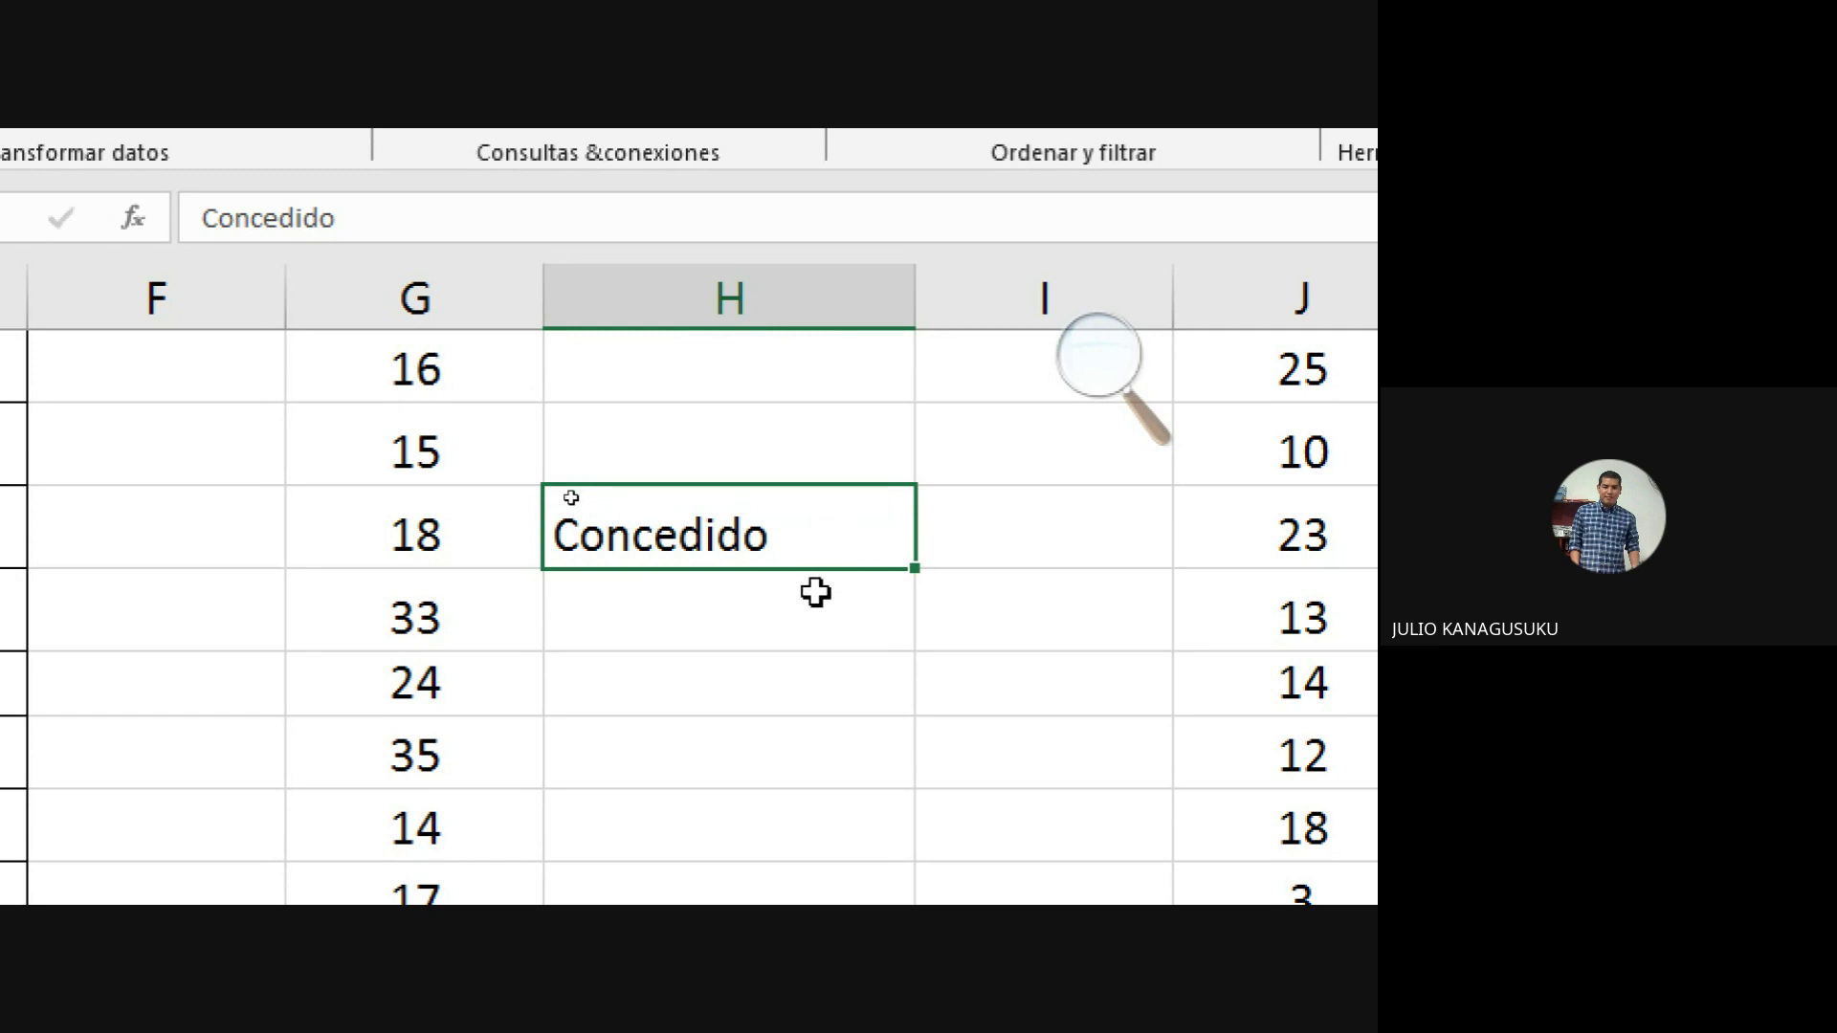
scroll(816, 592, up, 1)
scroll(823, 603, down, 1)
scroll(742, 468, up, 2)
click(725, 562)
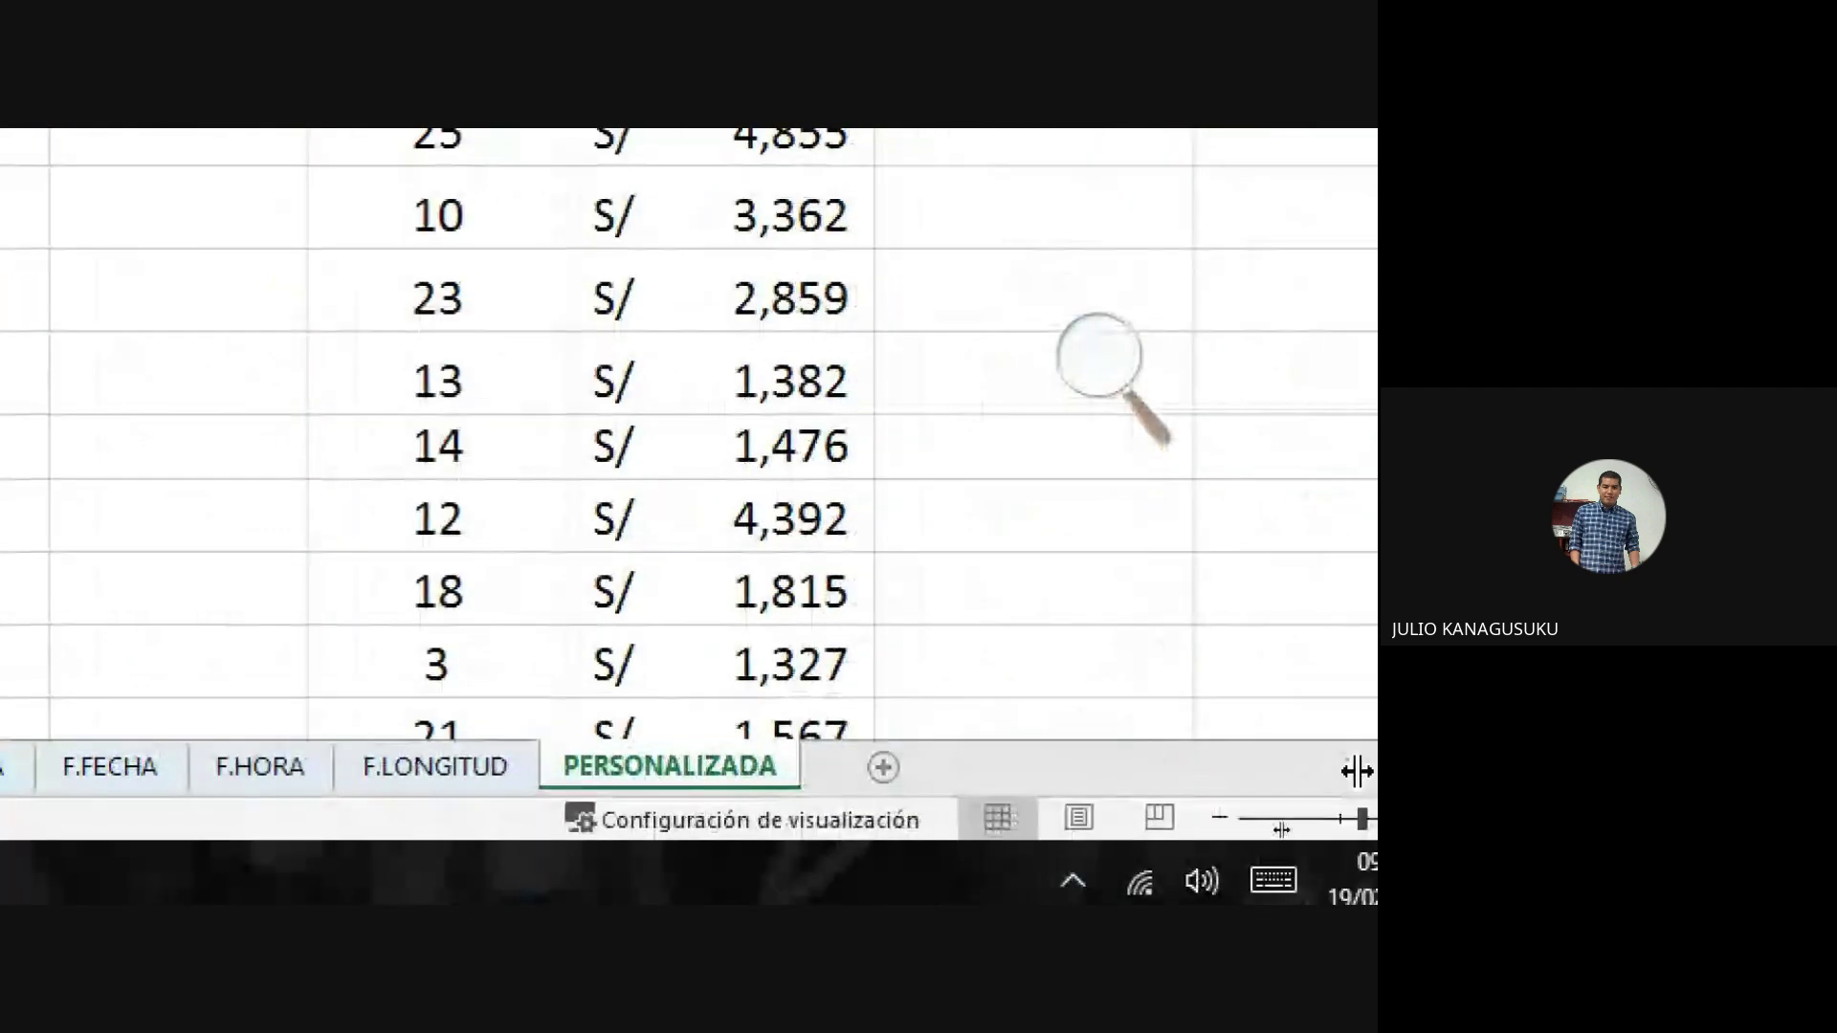
click(1229, 787)
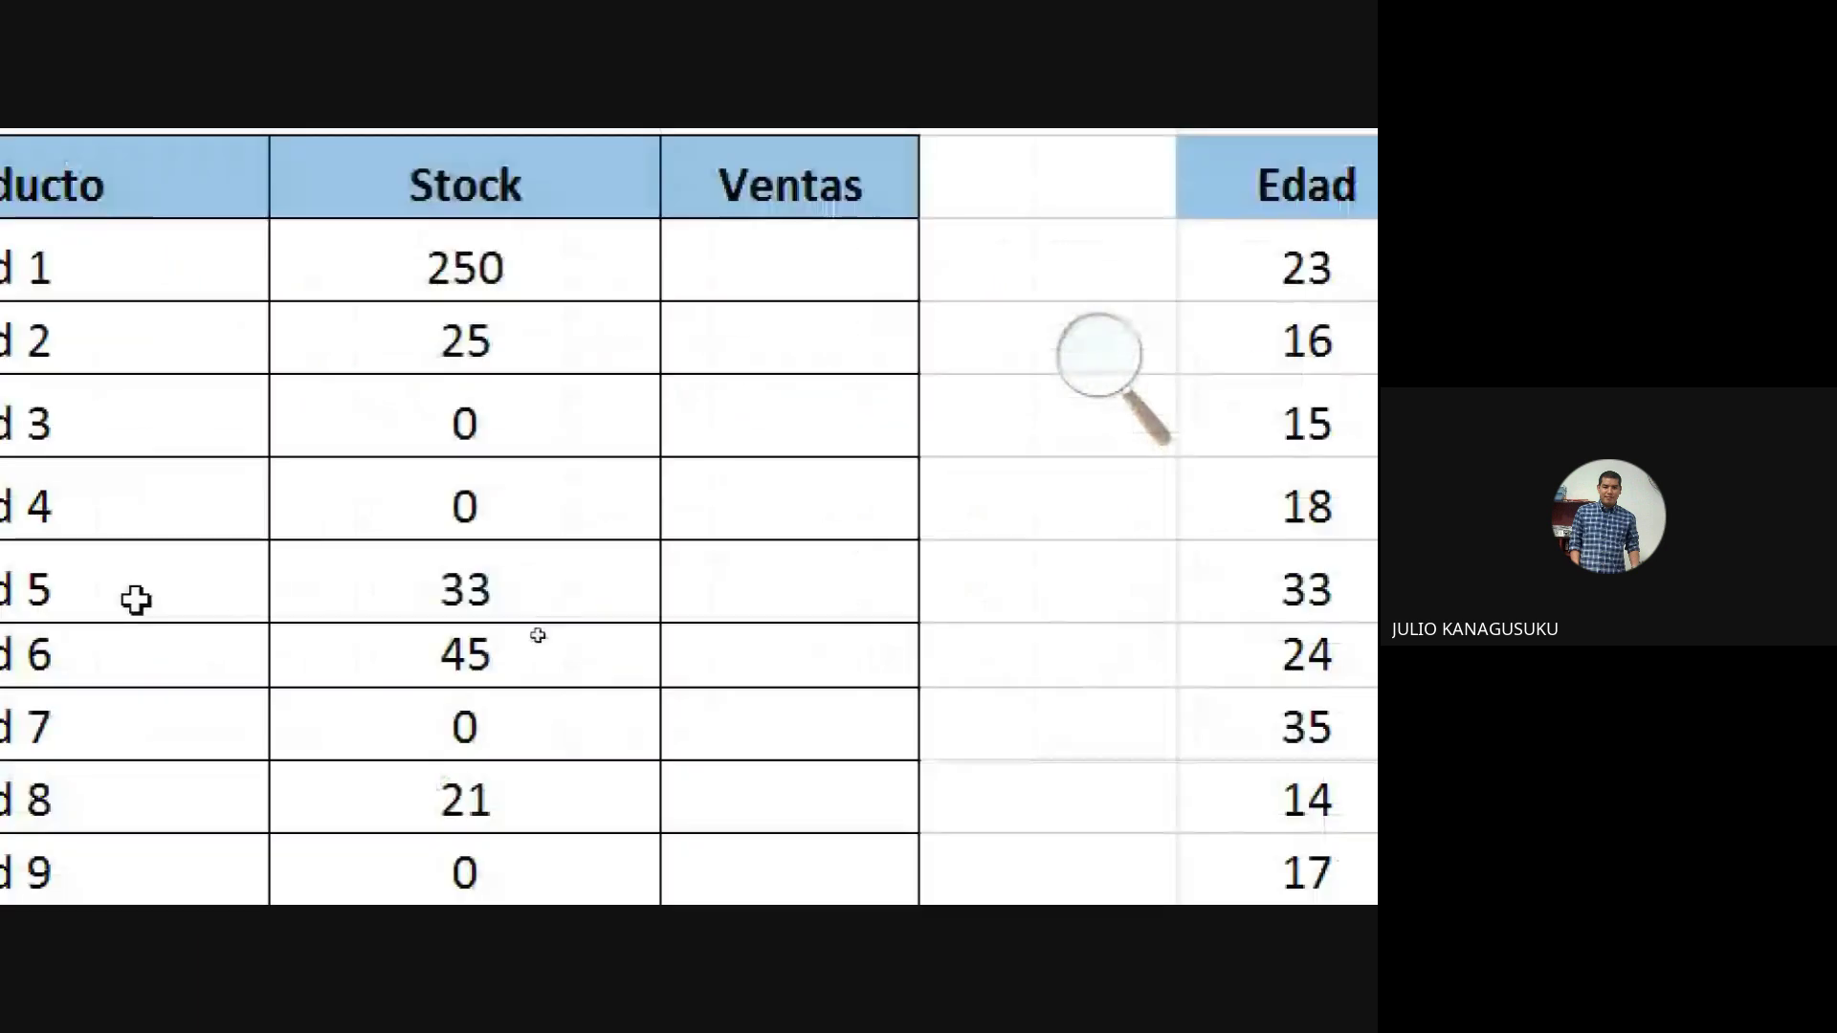
click(1101, 363)
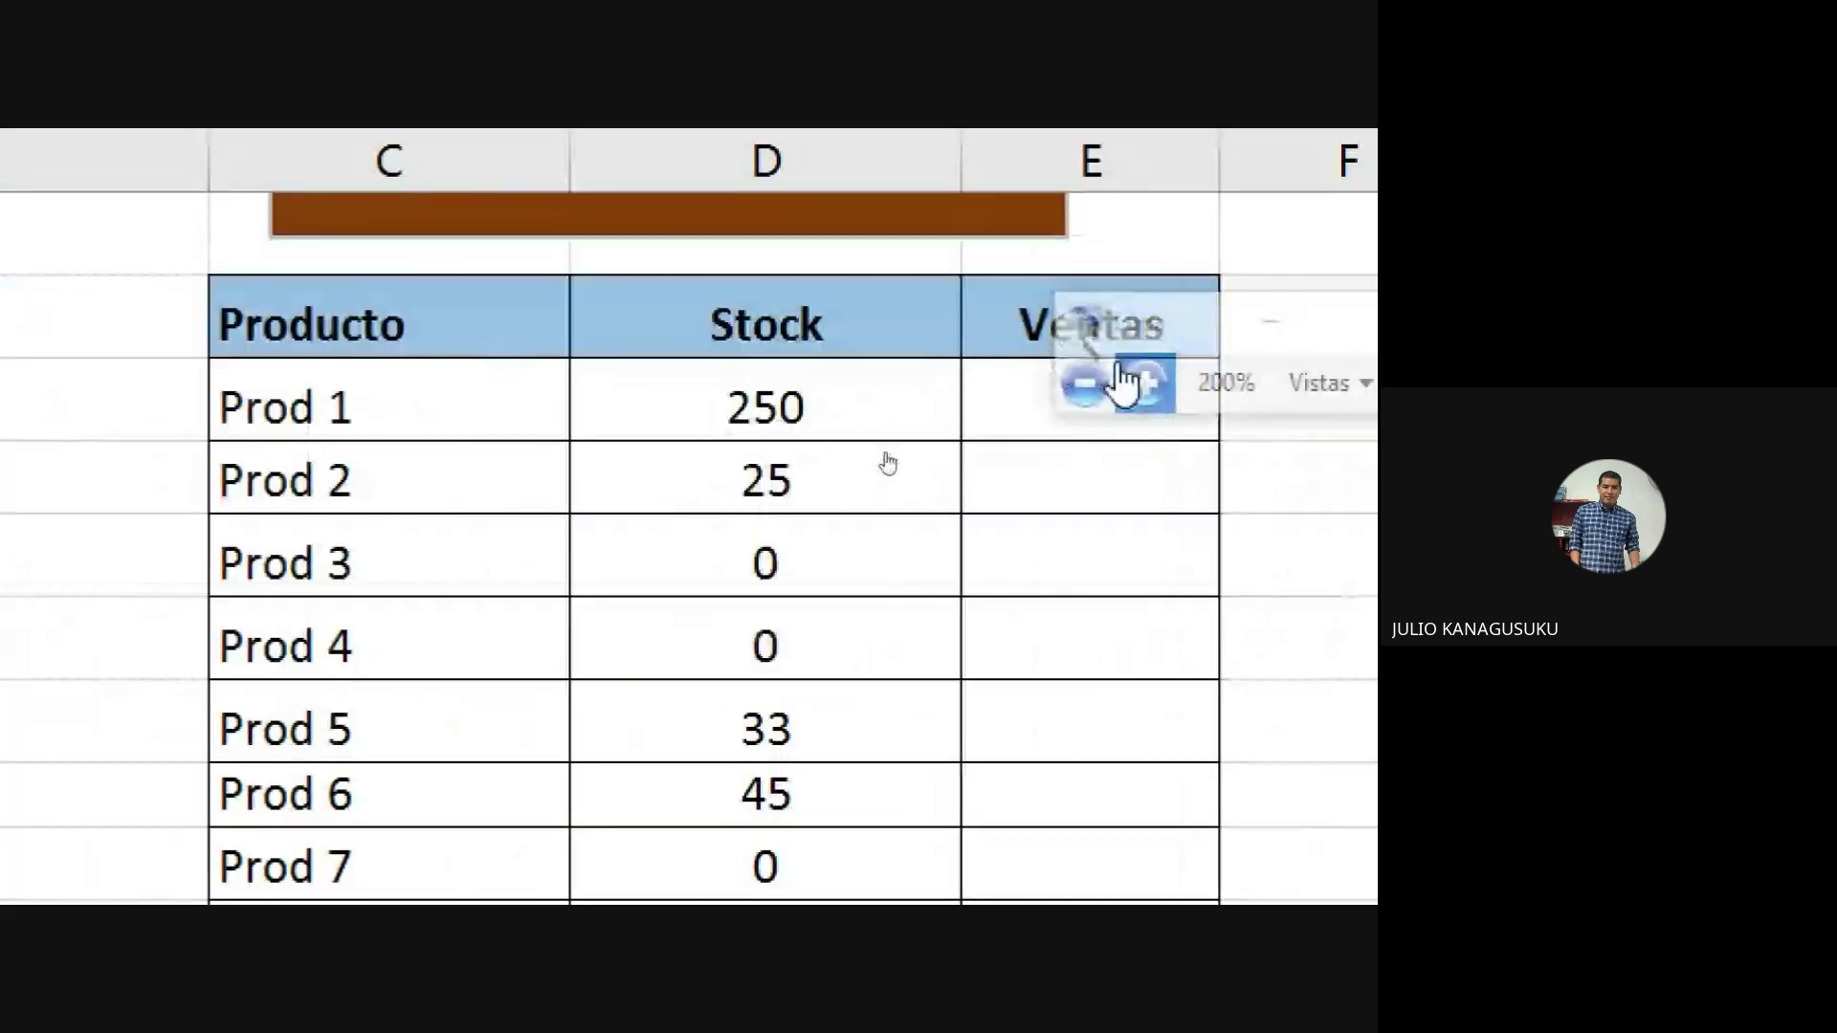
click(983, 413)
click(983, 414)
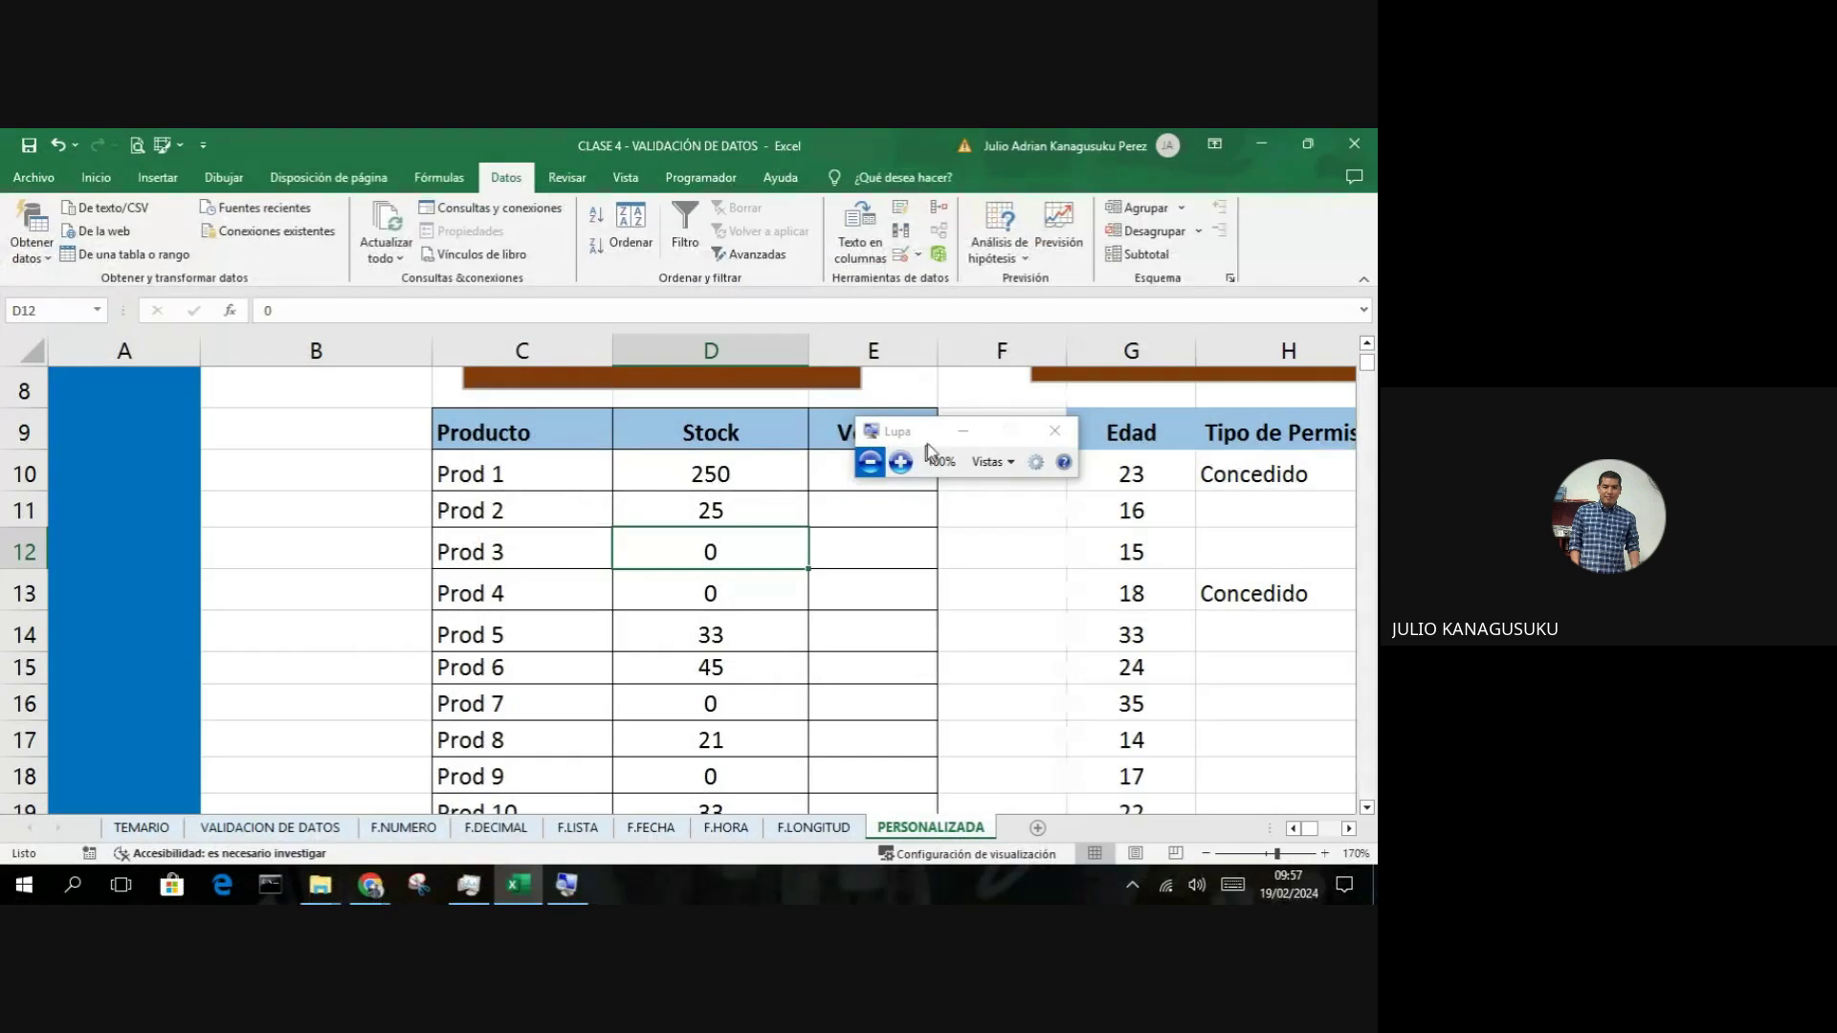
scroll(929, 556, up, 2)
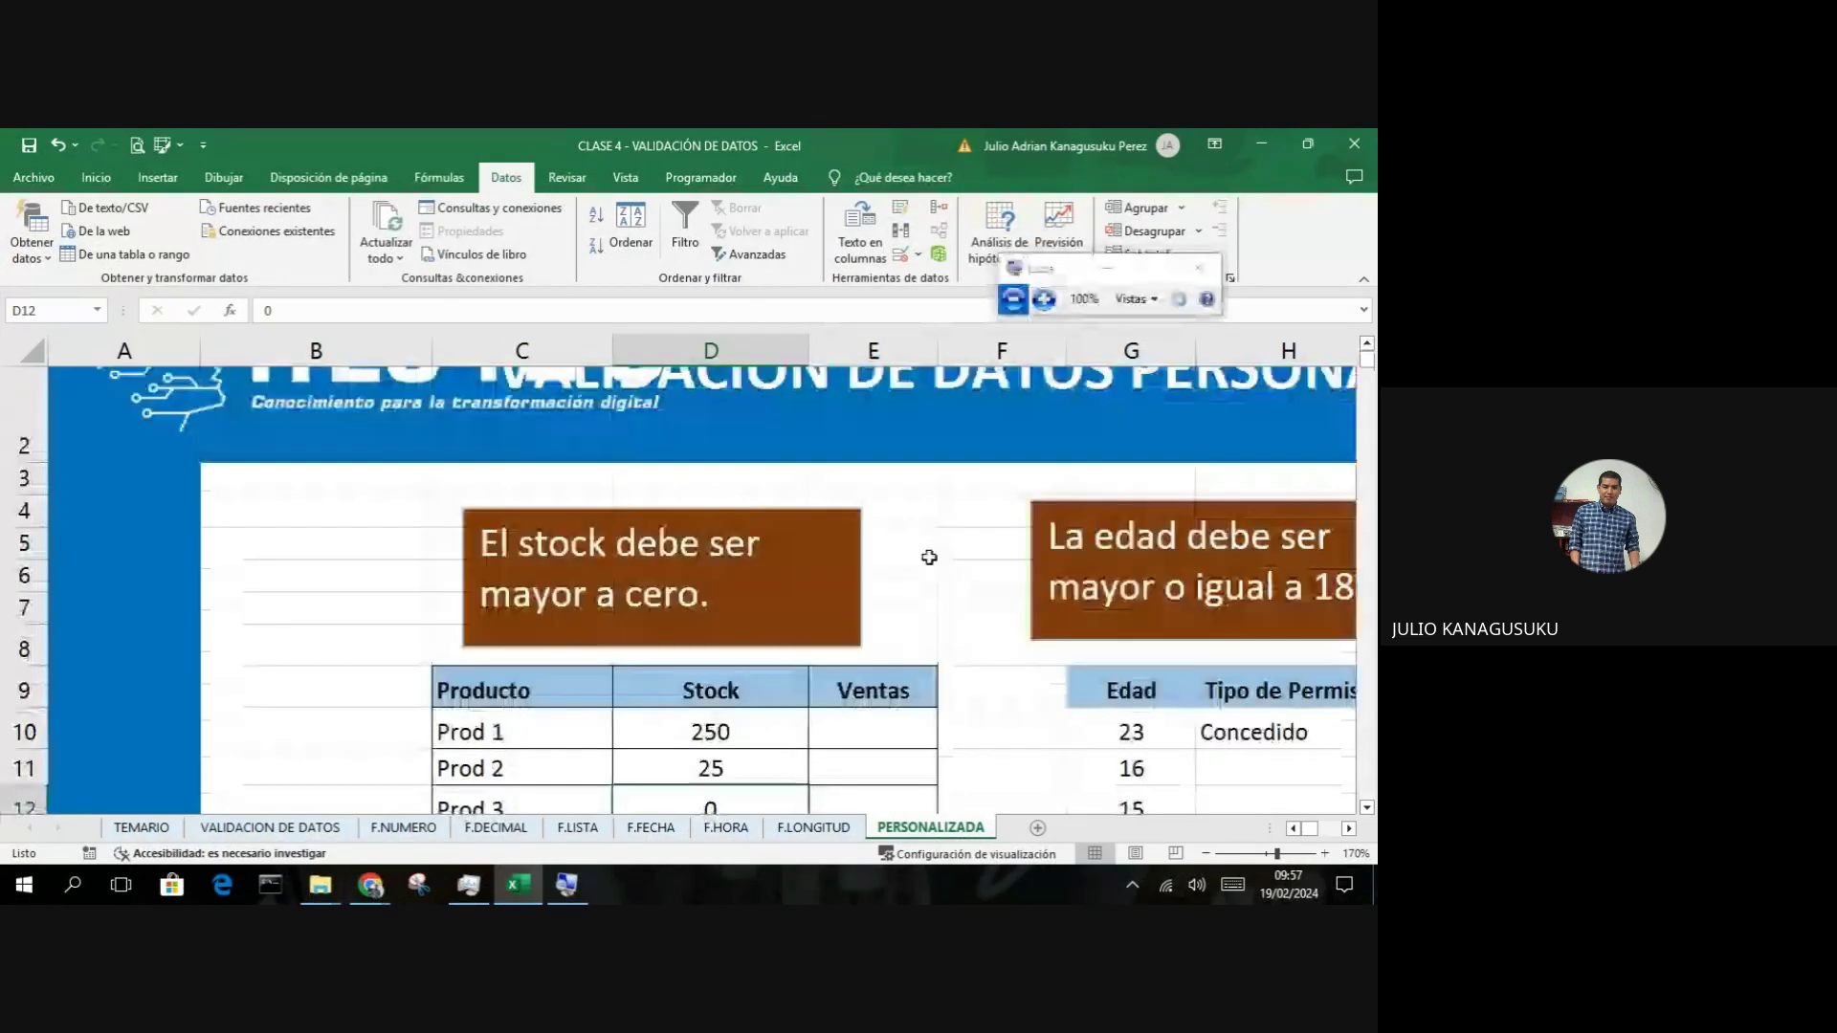
scroll(862, 565, down, 1)
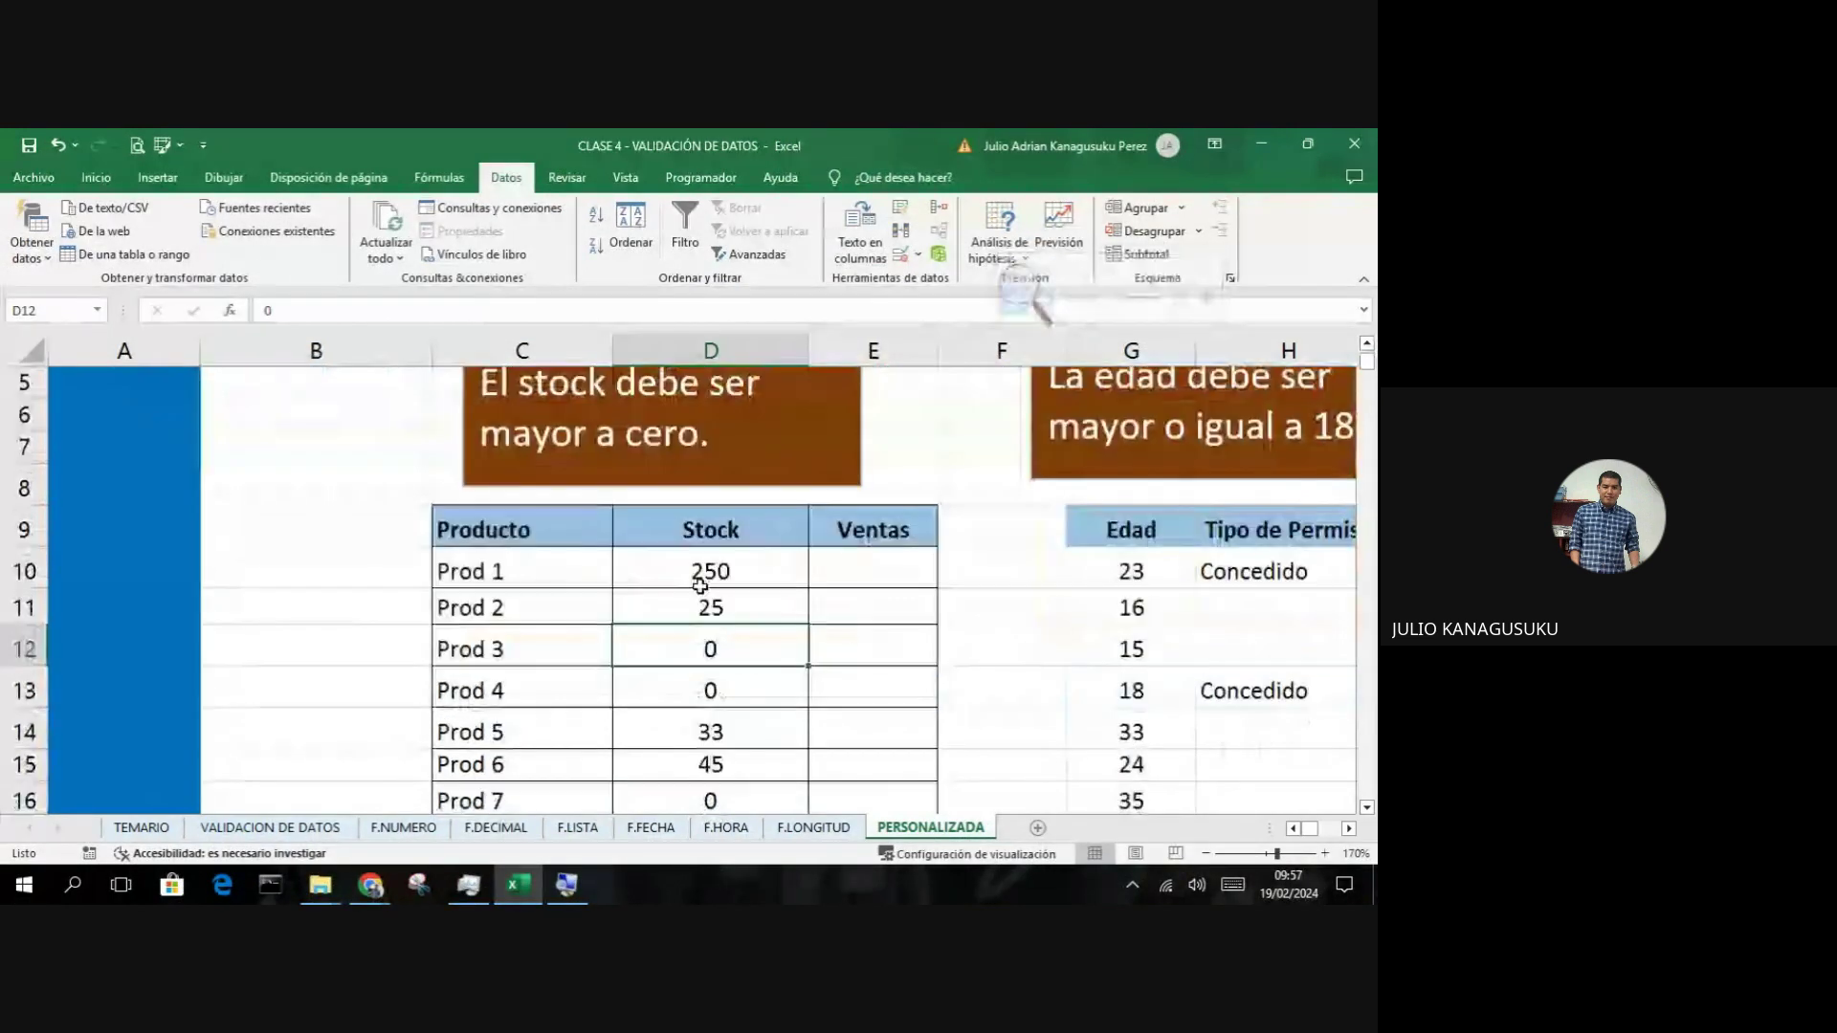
scroll(893, 631, down, 1)
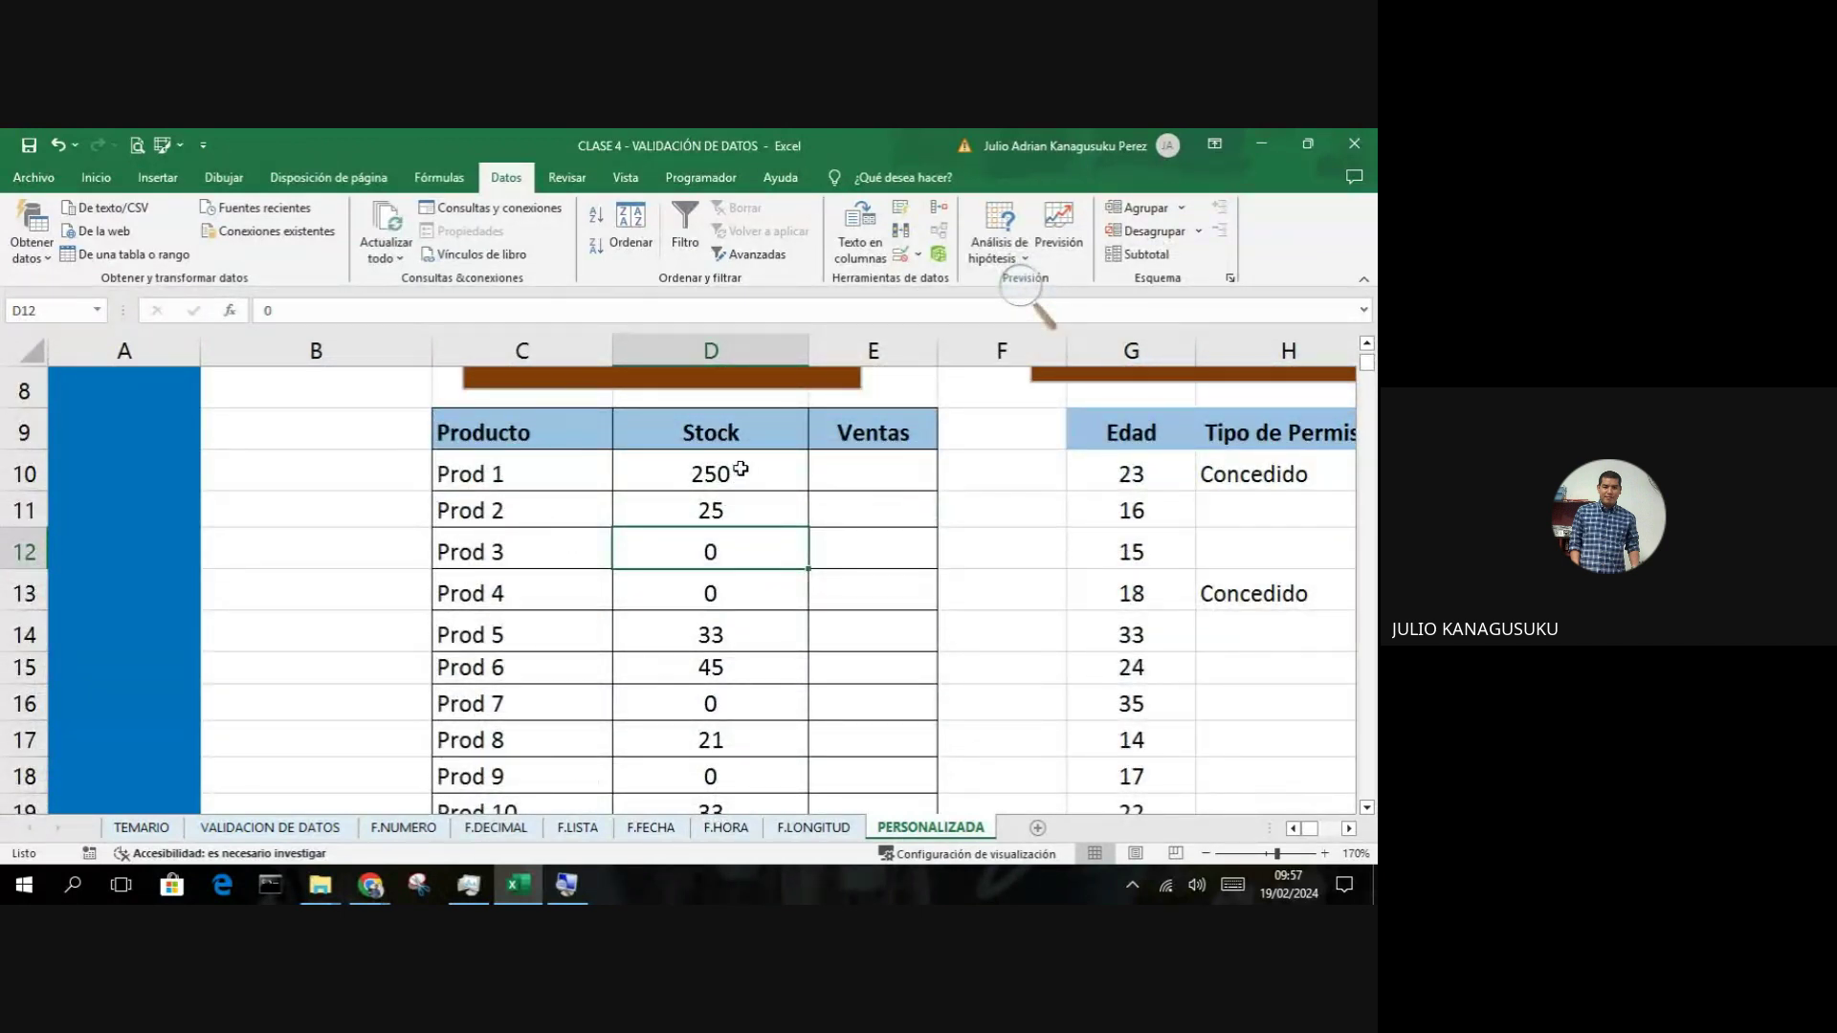
click(879, 484)
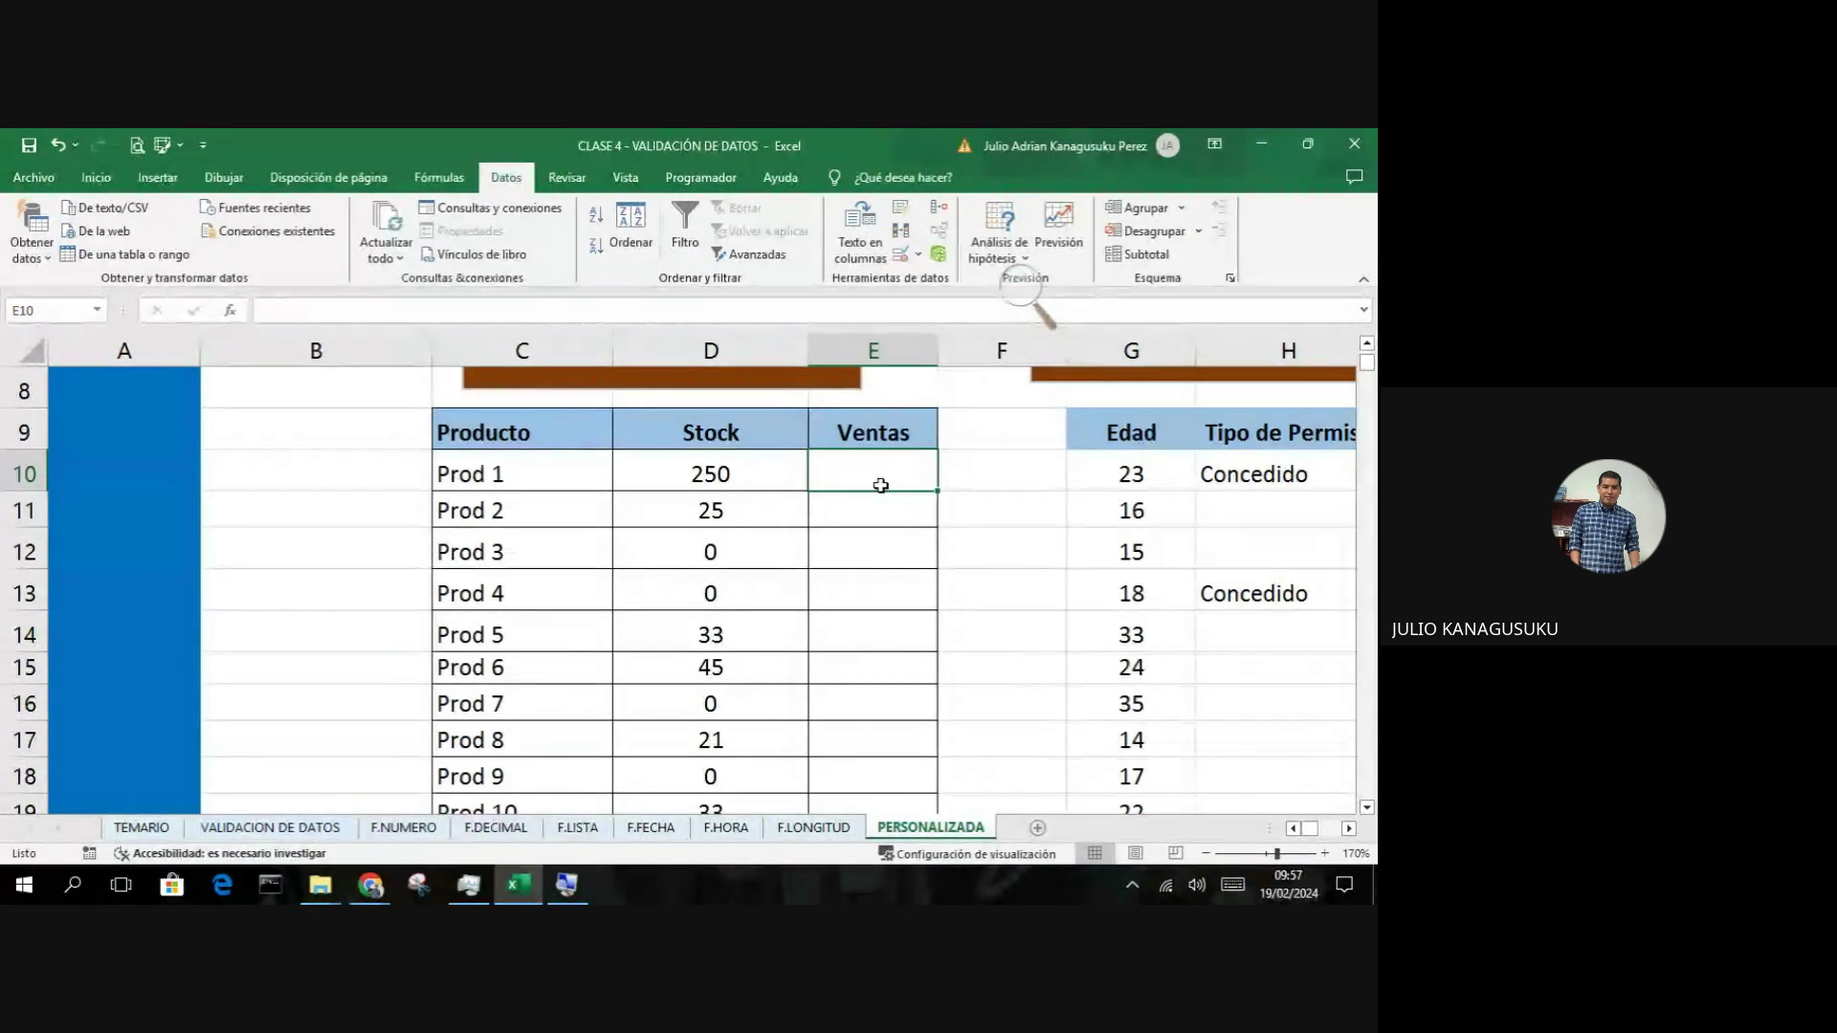
Step: Enter 150 as Prod 1's sales and center the Ventas column
text(15)
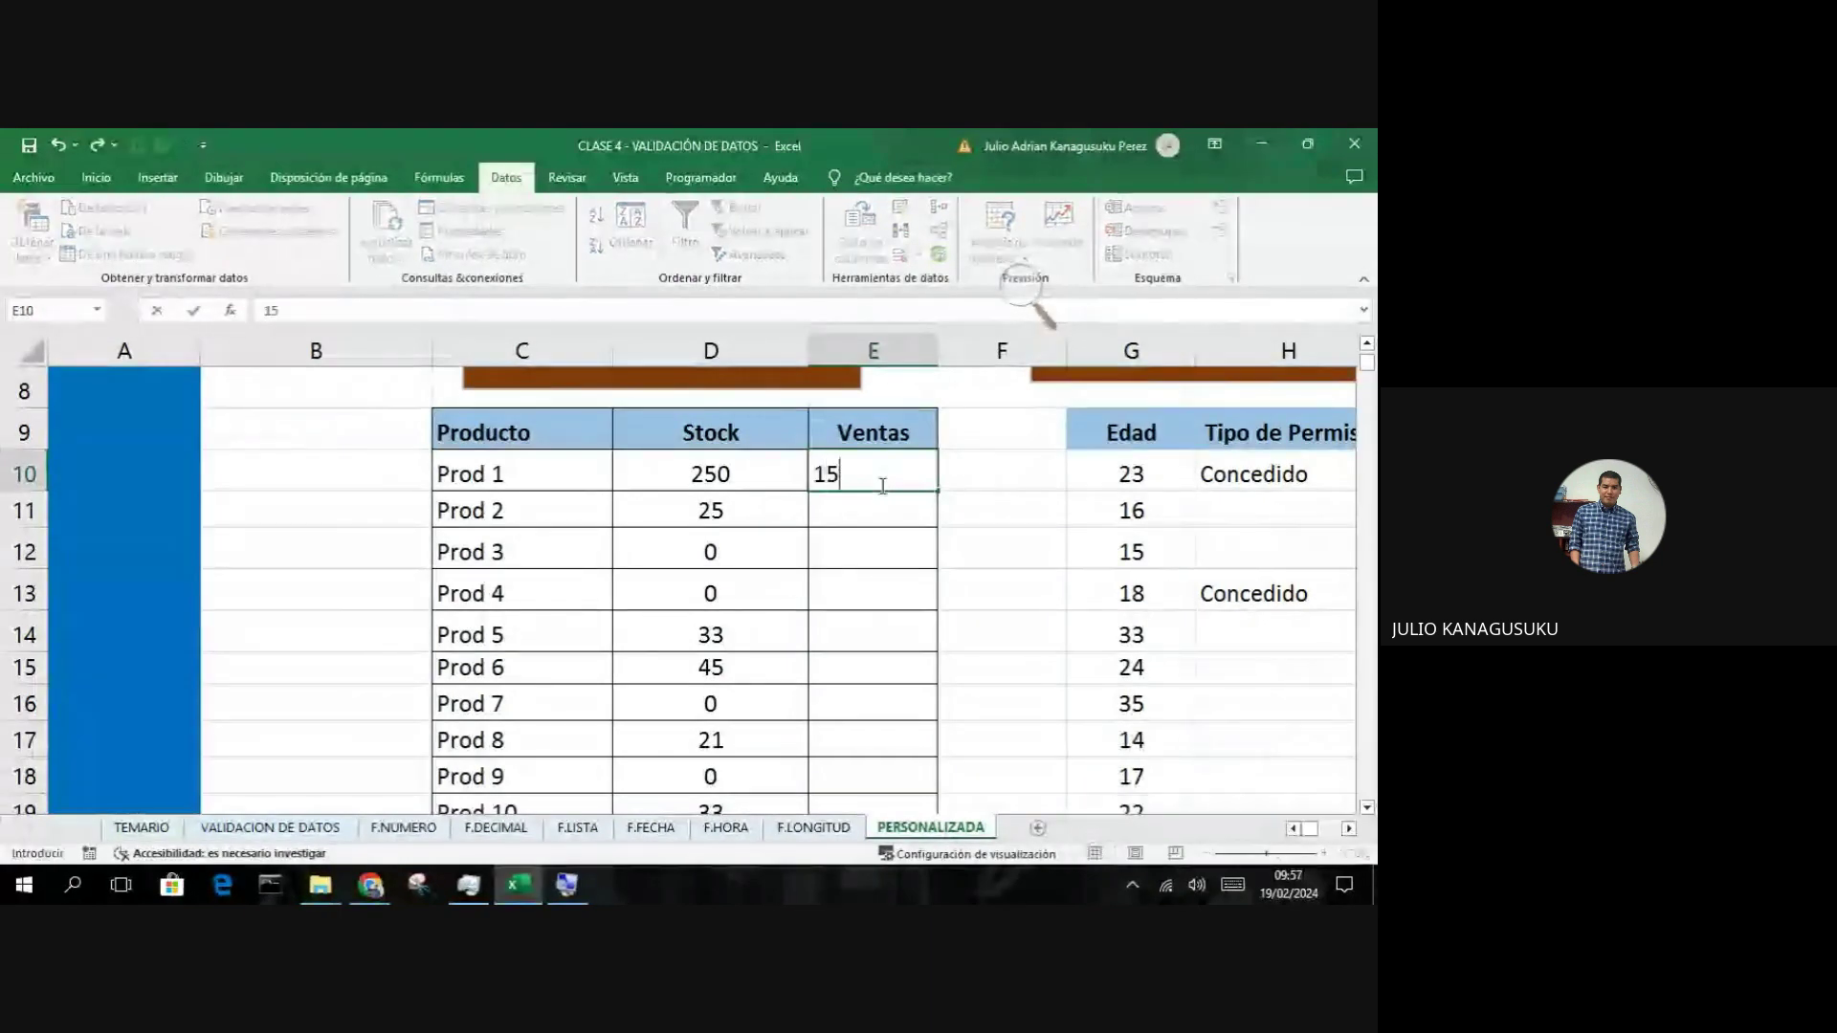
text(0)
key(Return)
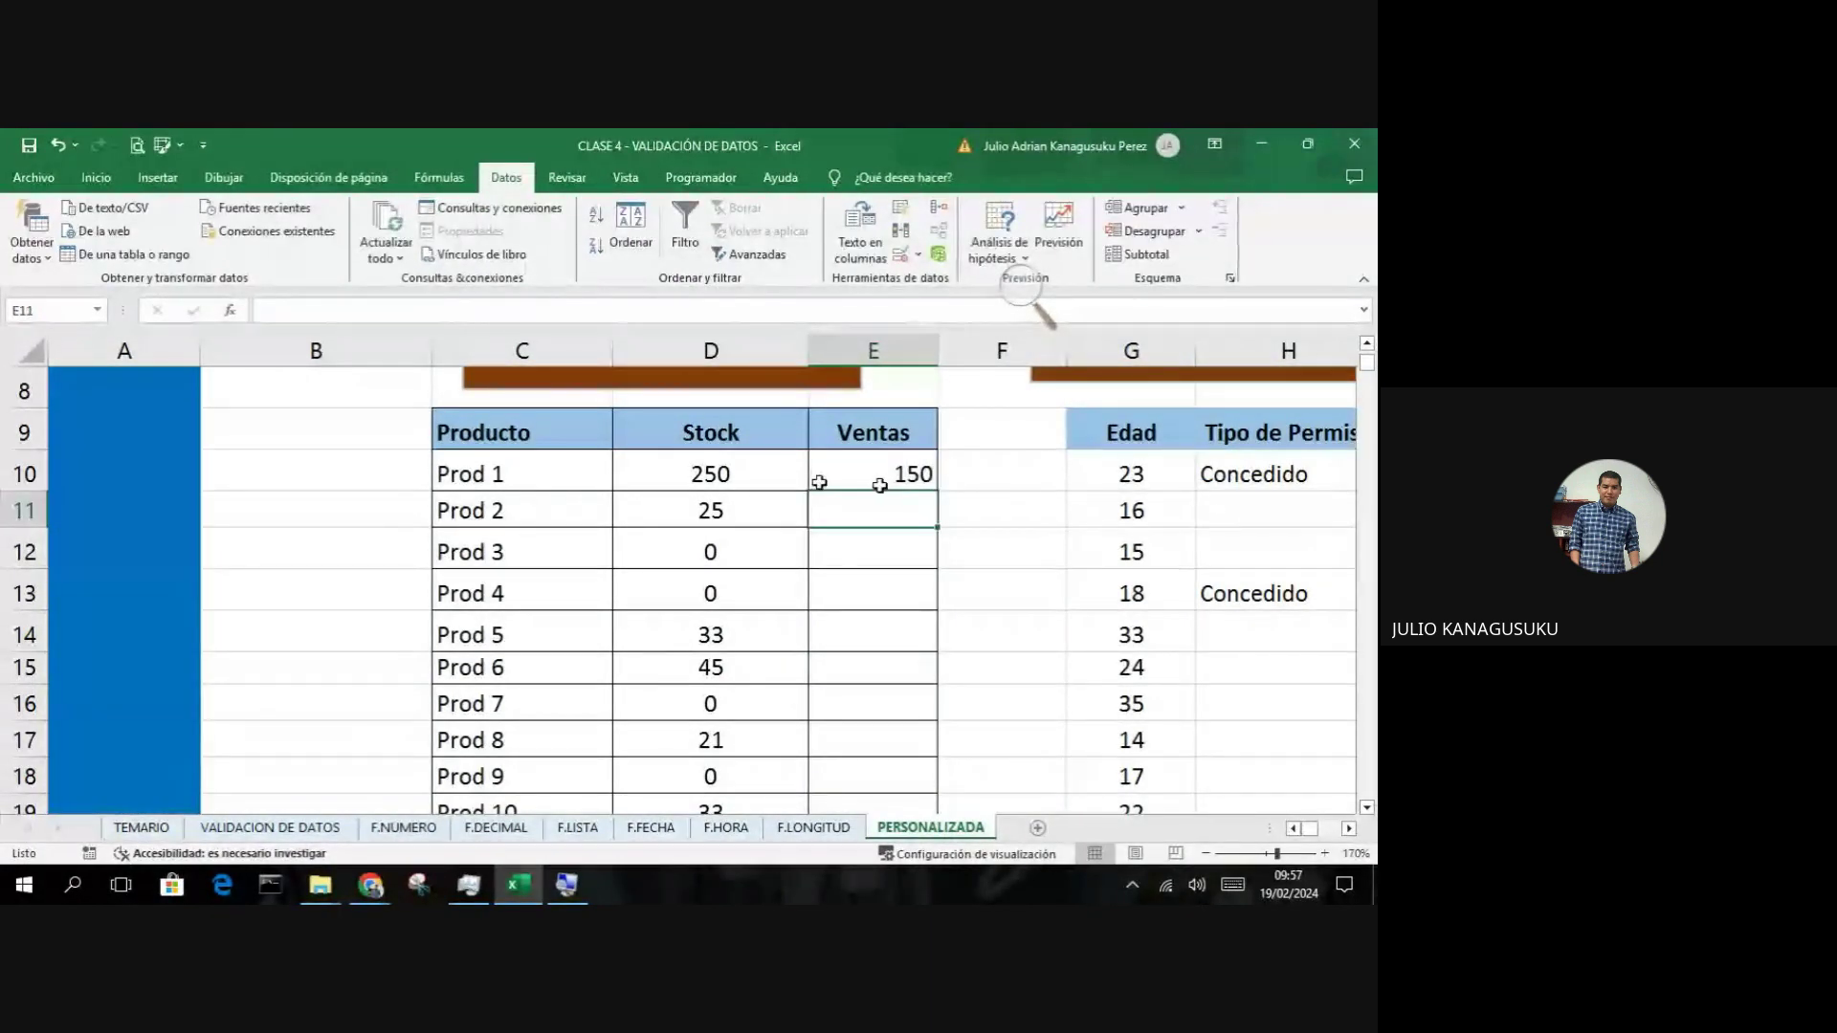
click(876, 351)
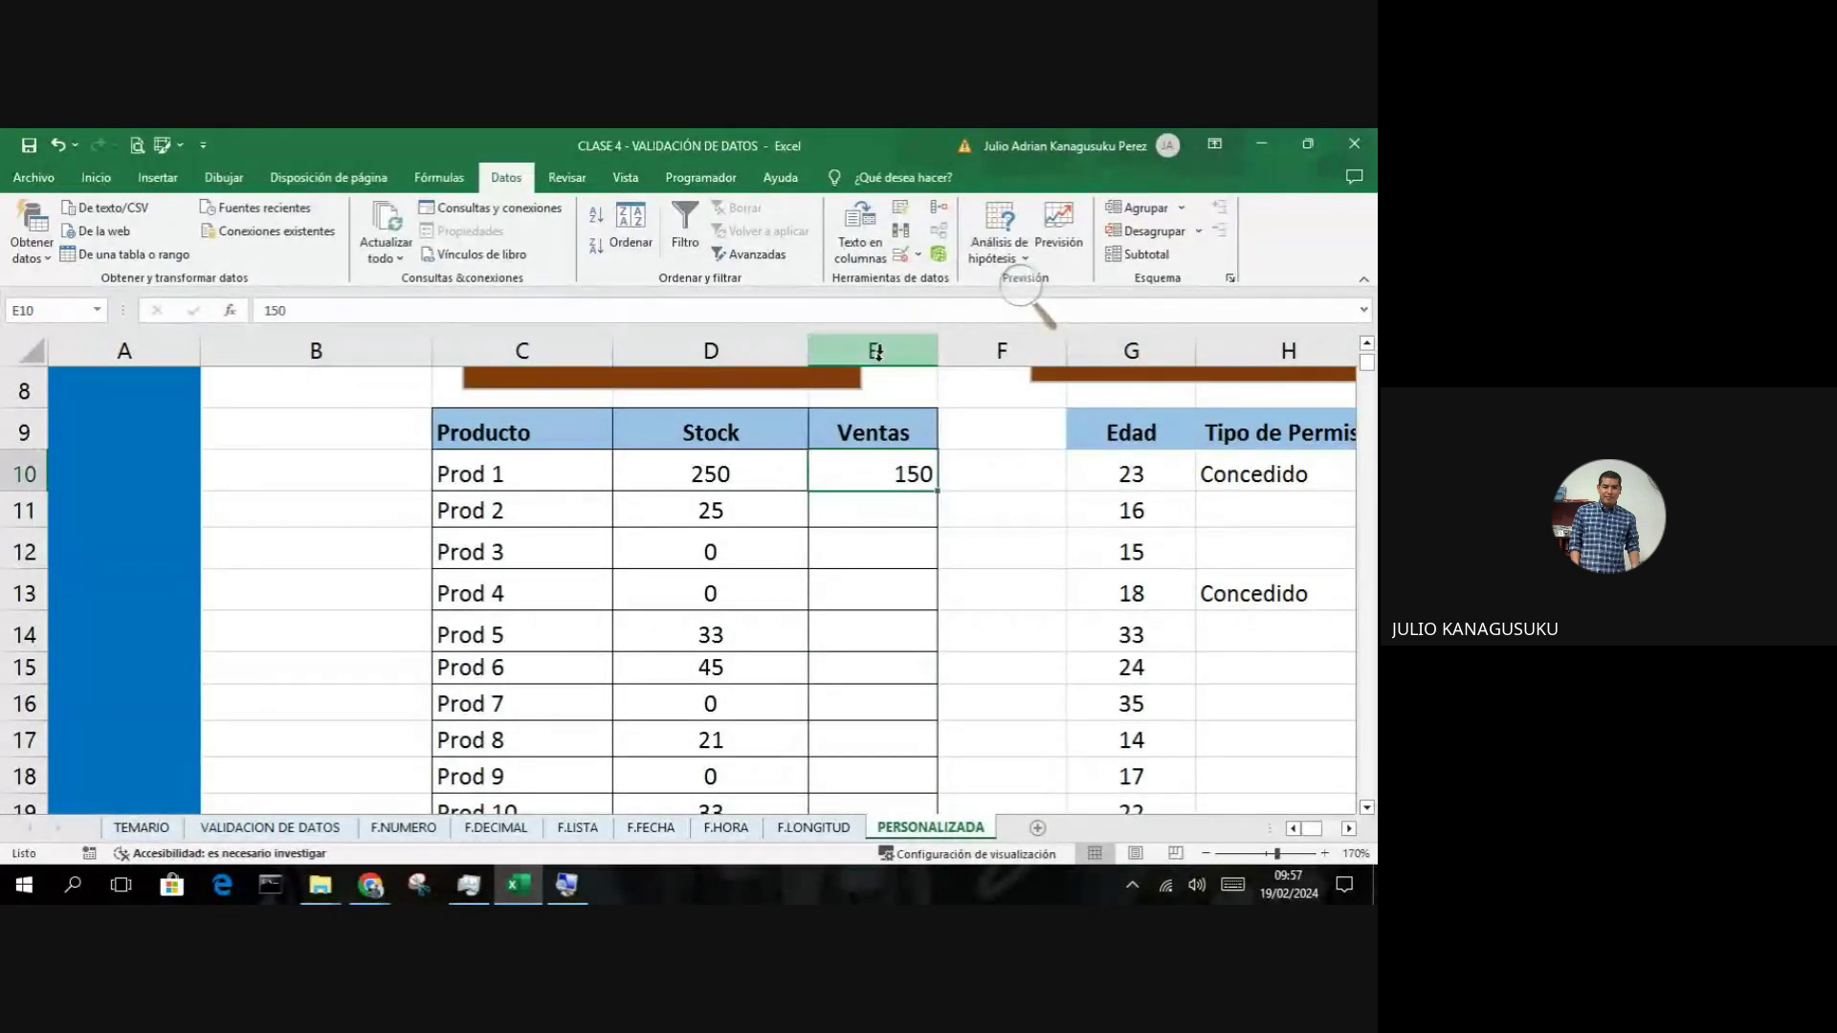
click(95, 177)
click(373, 247)
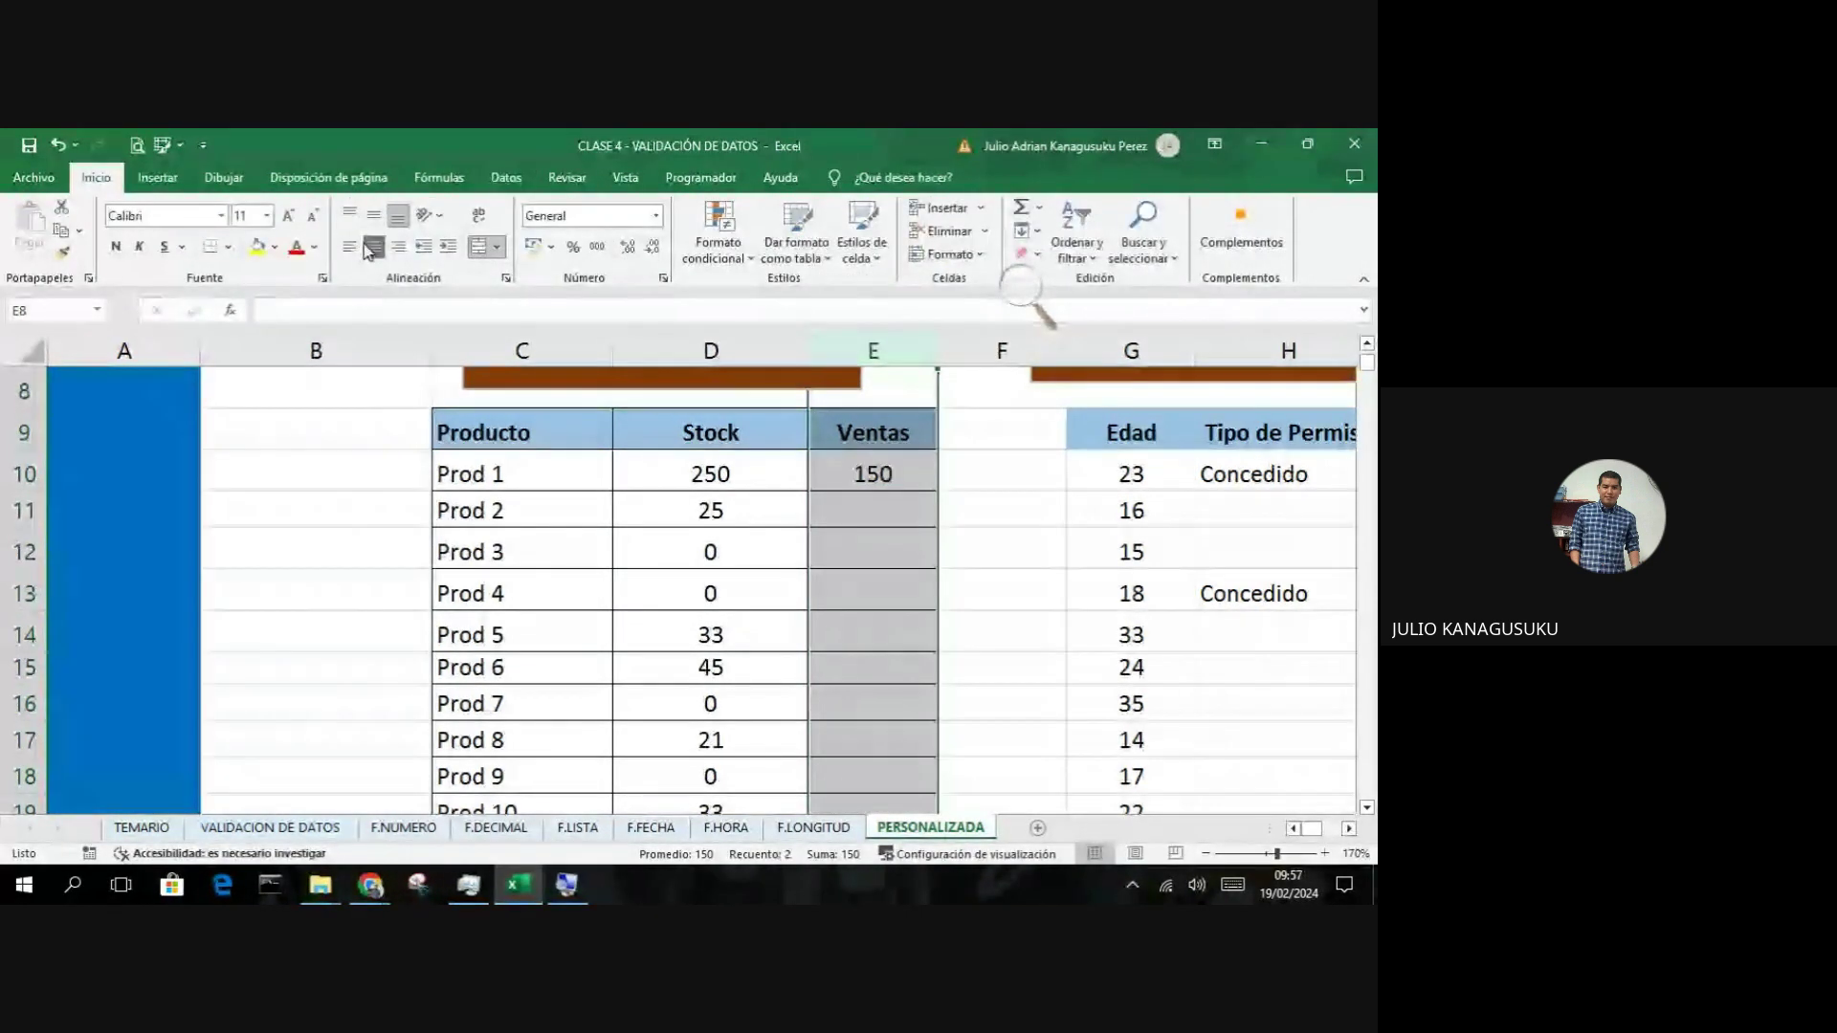
Step: Check Prod 1's stock of 250 and enter 18 as Prod 2's sales
click(783, 481)
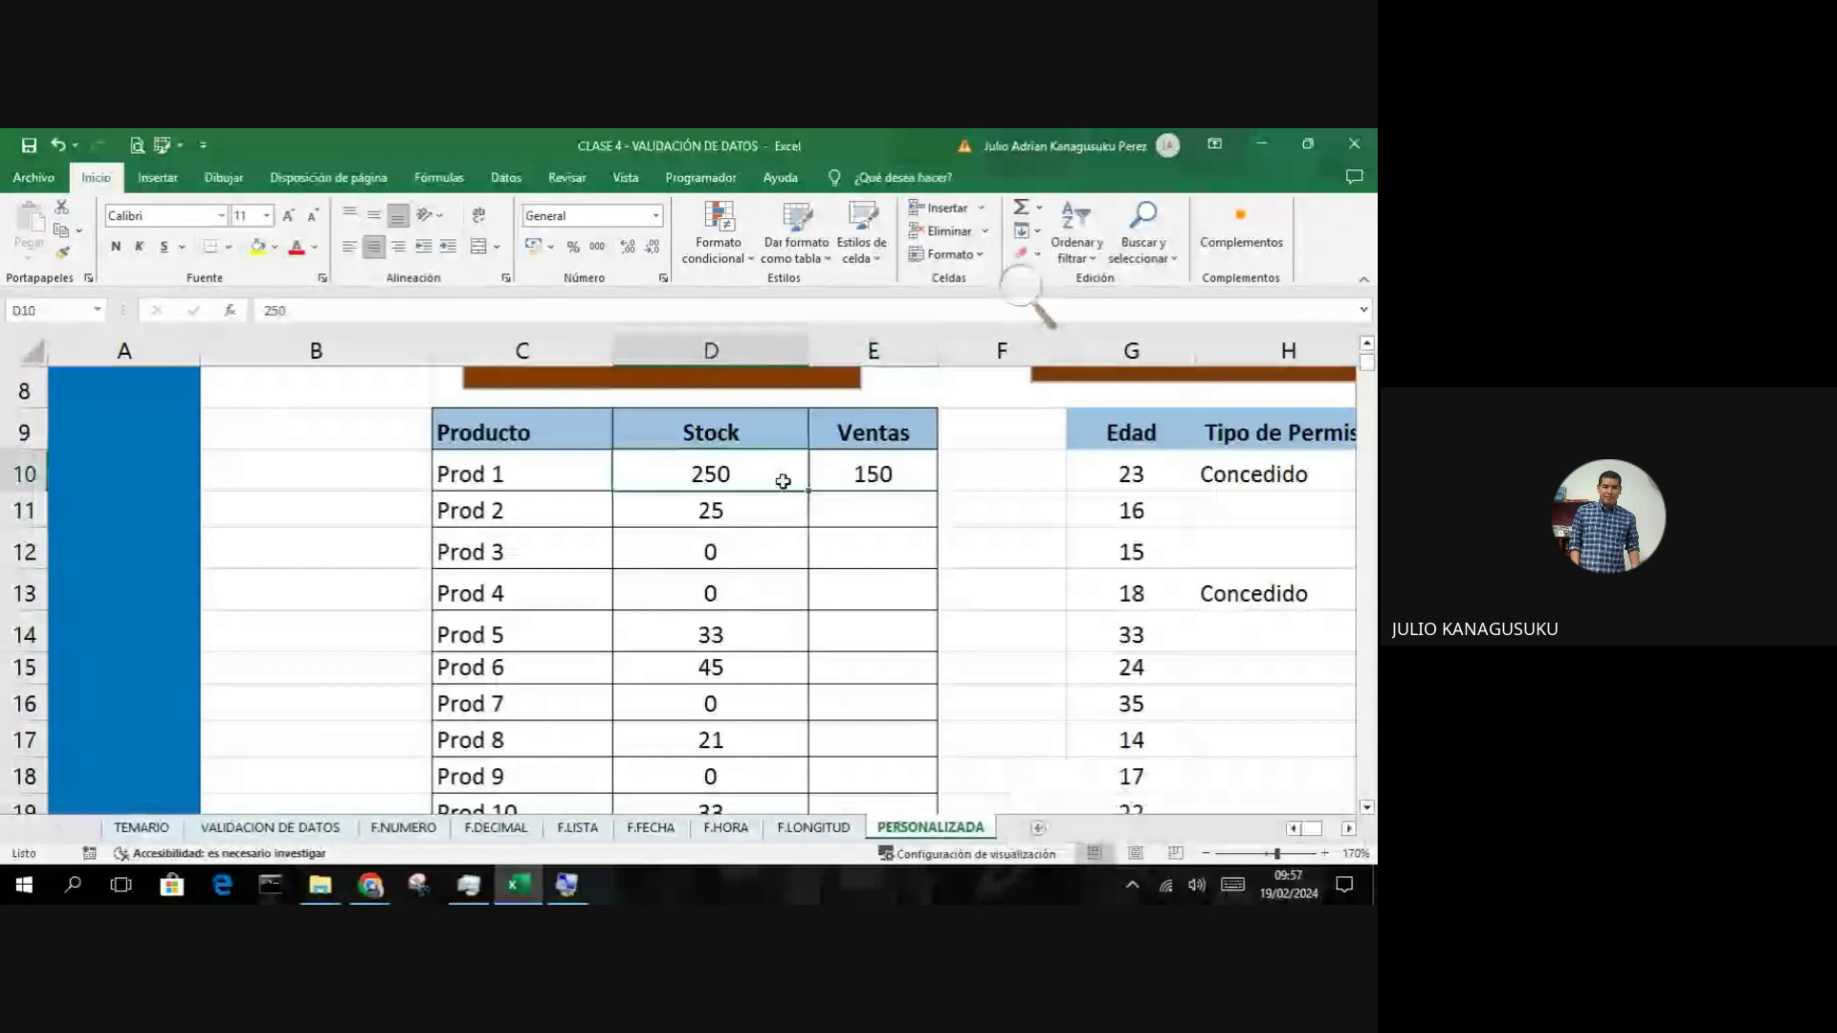
click(869, 474)
click(767, 490)
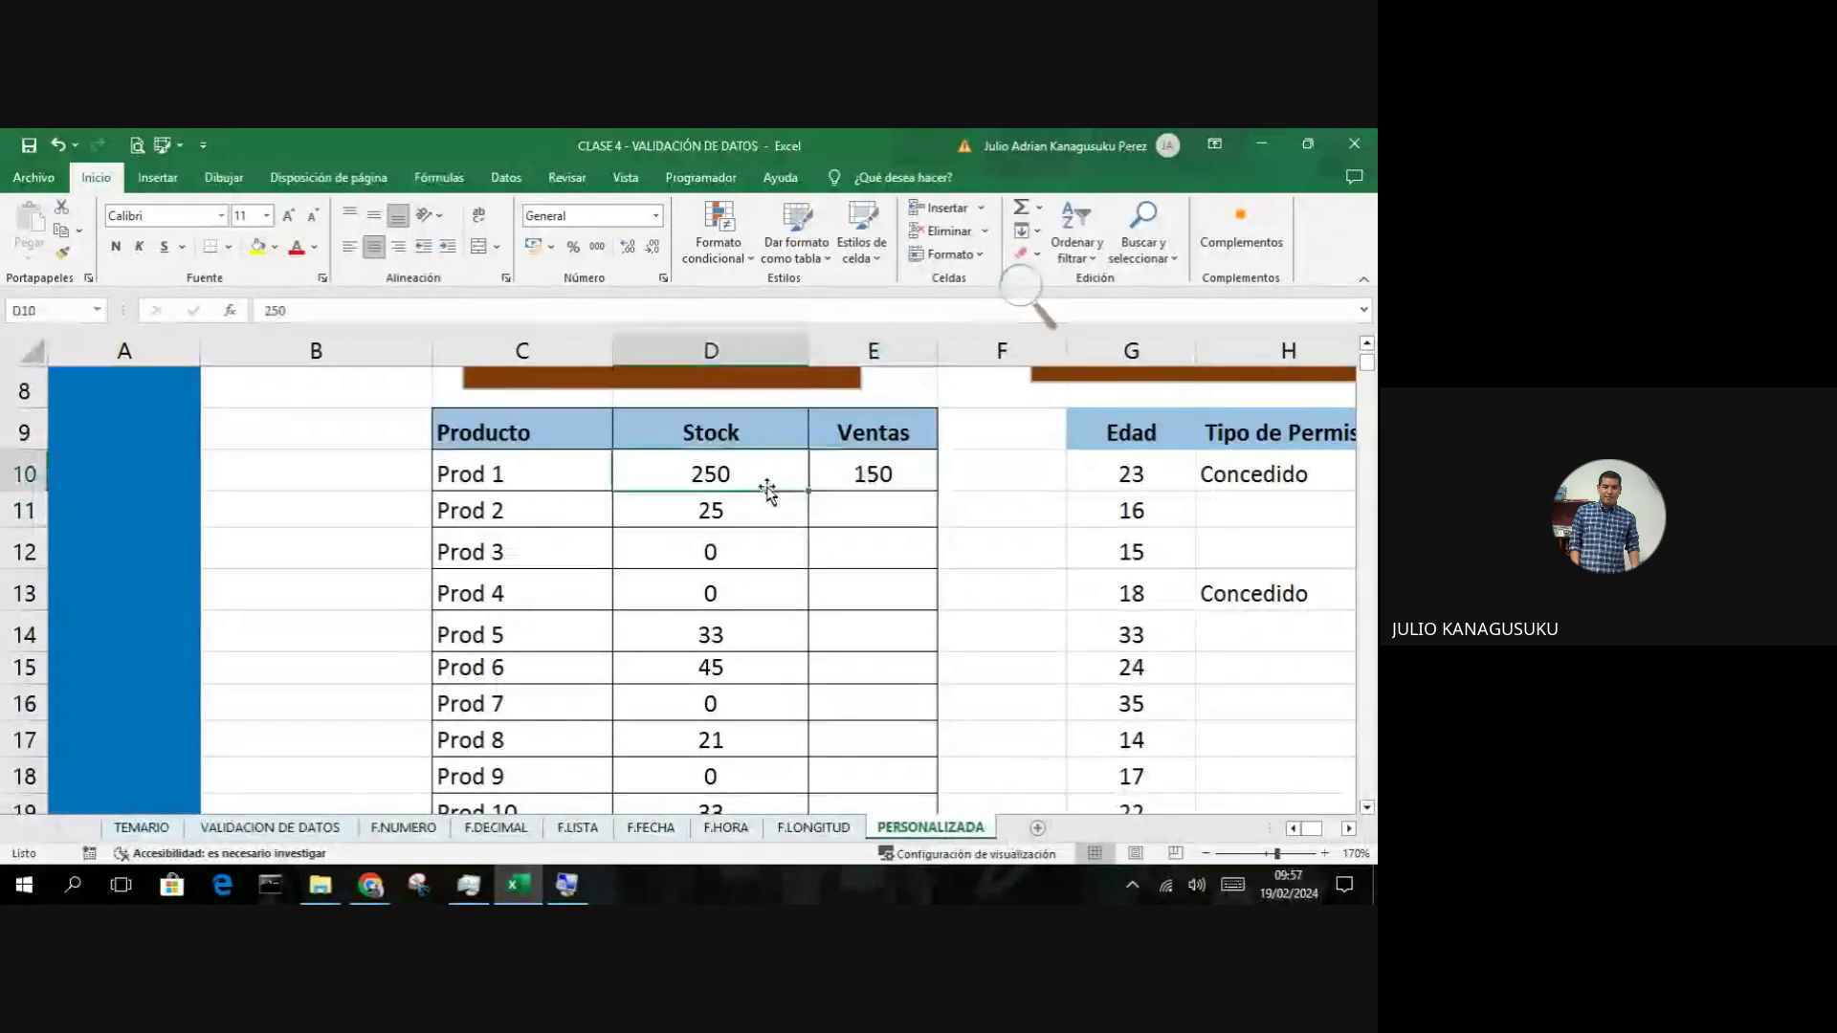
click(849, 480)
click(872, 512)
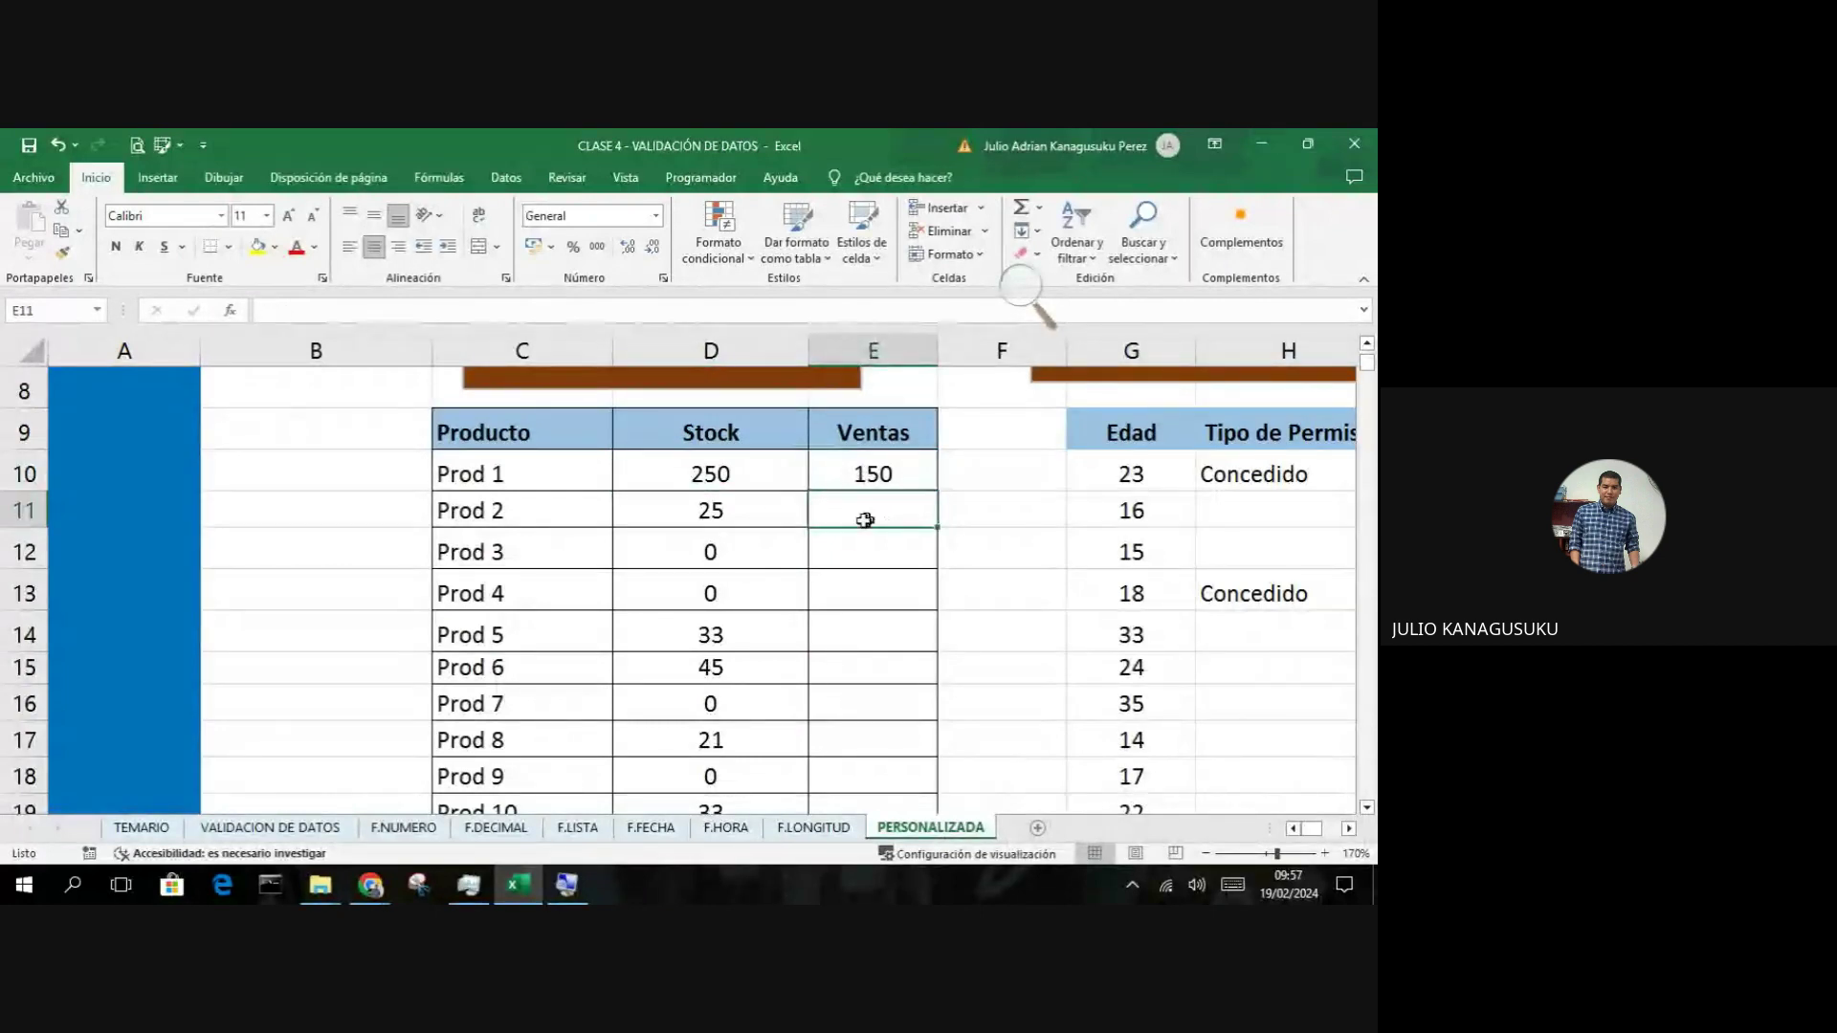
click(755, 525)
click(861, 507)
text(8)
key(BackSpace)
text(1)
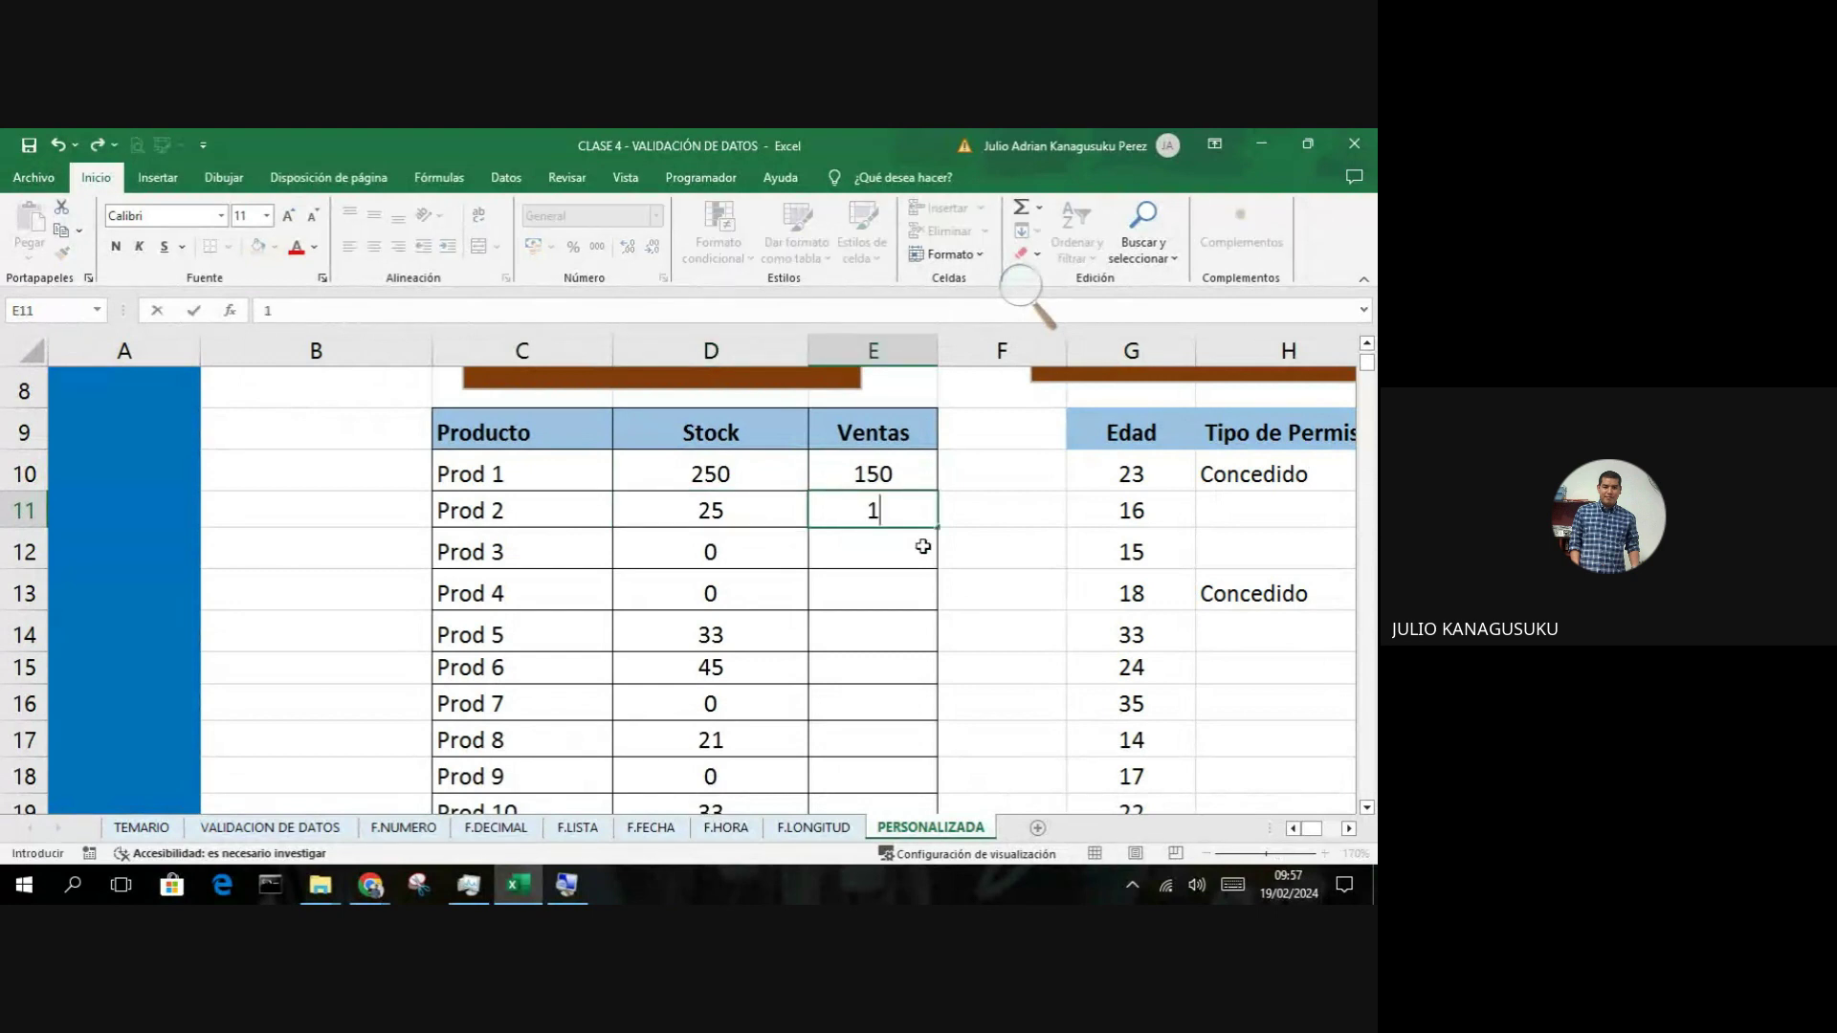
text(8)
key(Return)
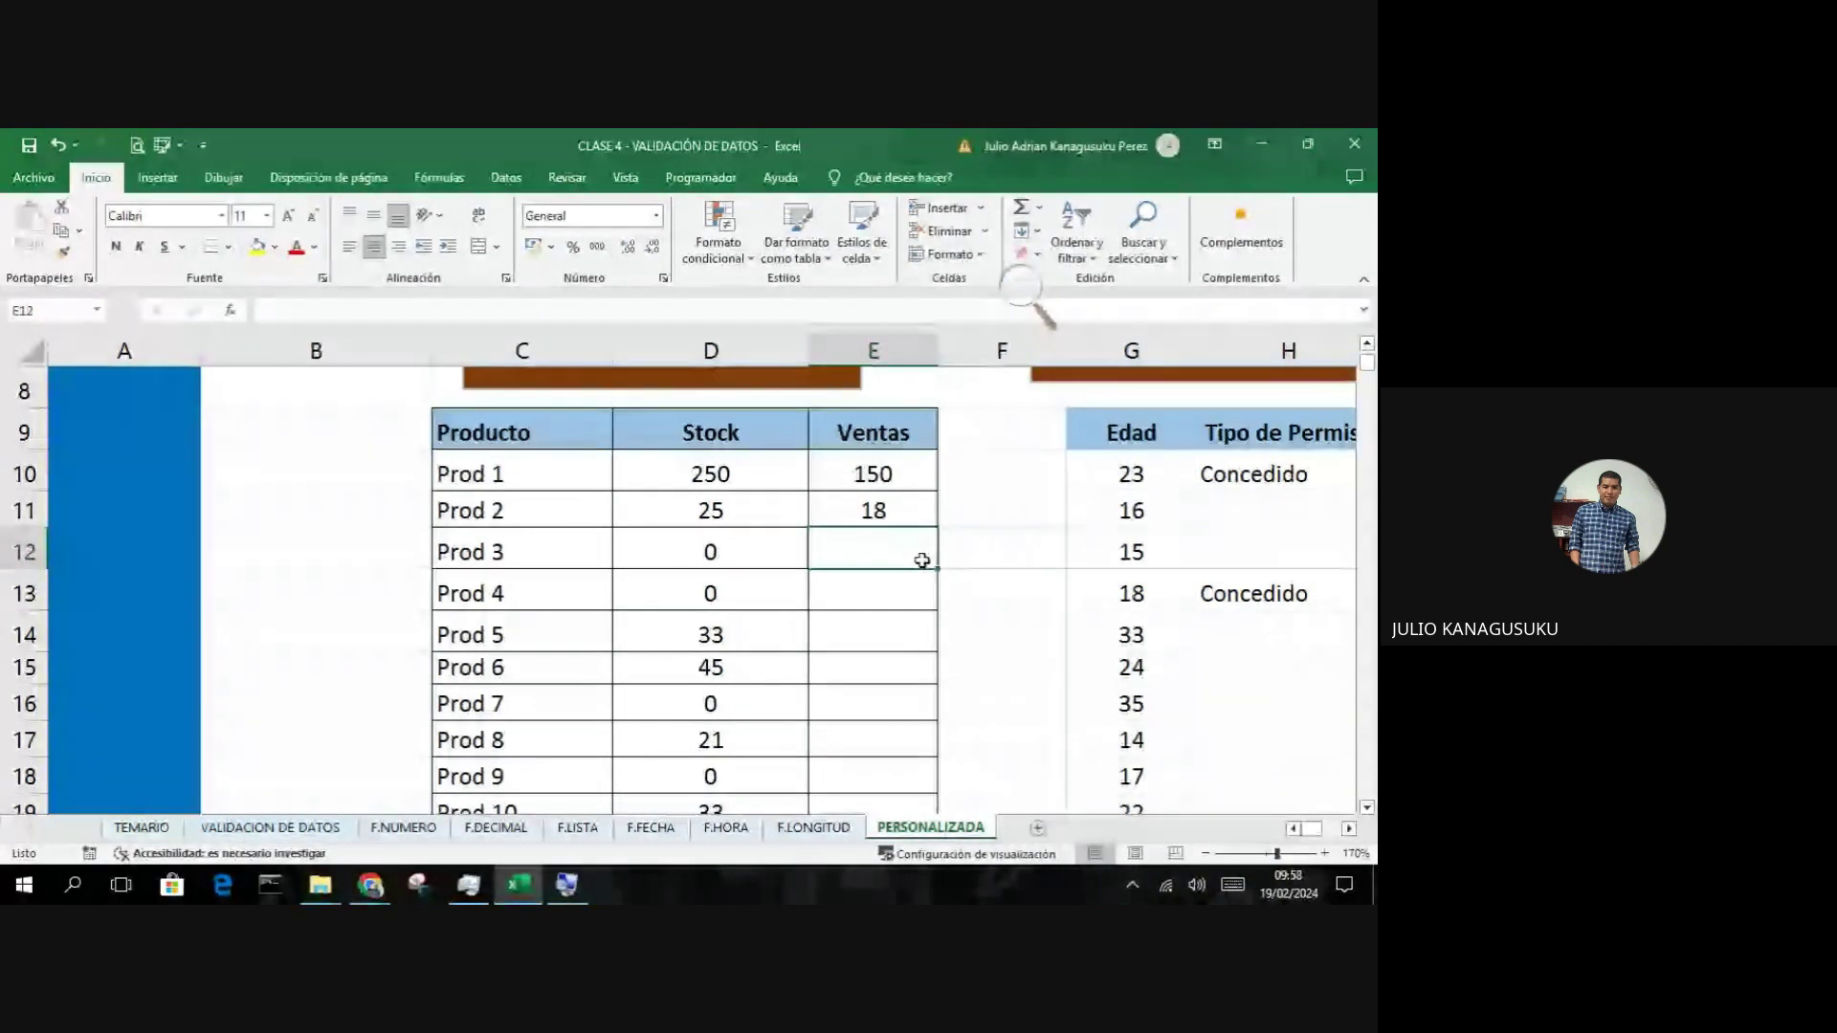
Step: Enter 30 as Prod 3's sales despite its zero stock
text(30)
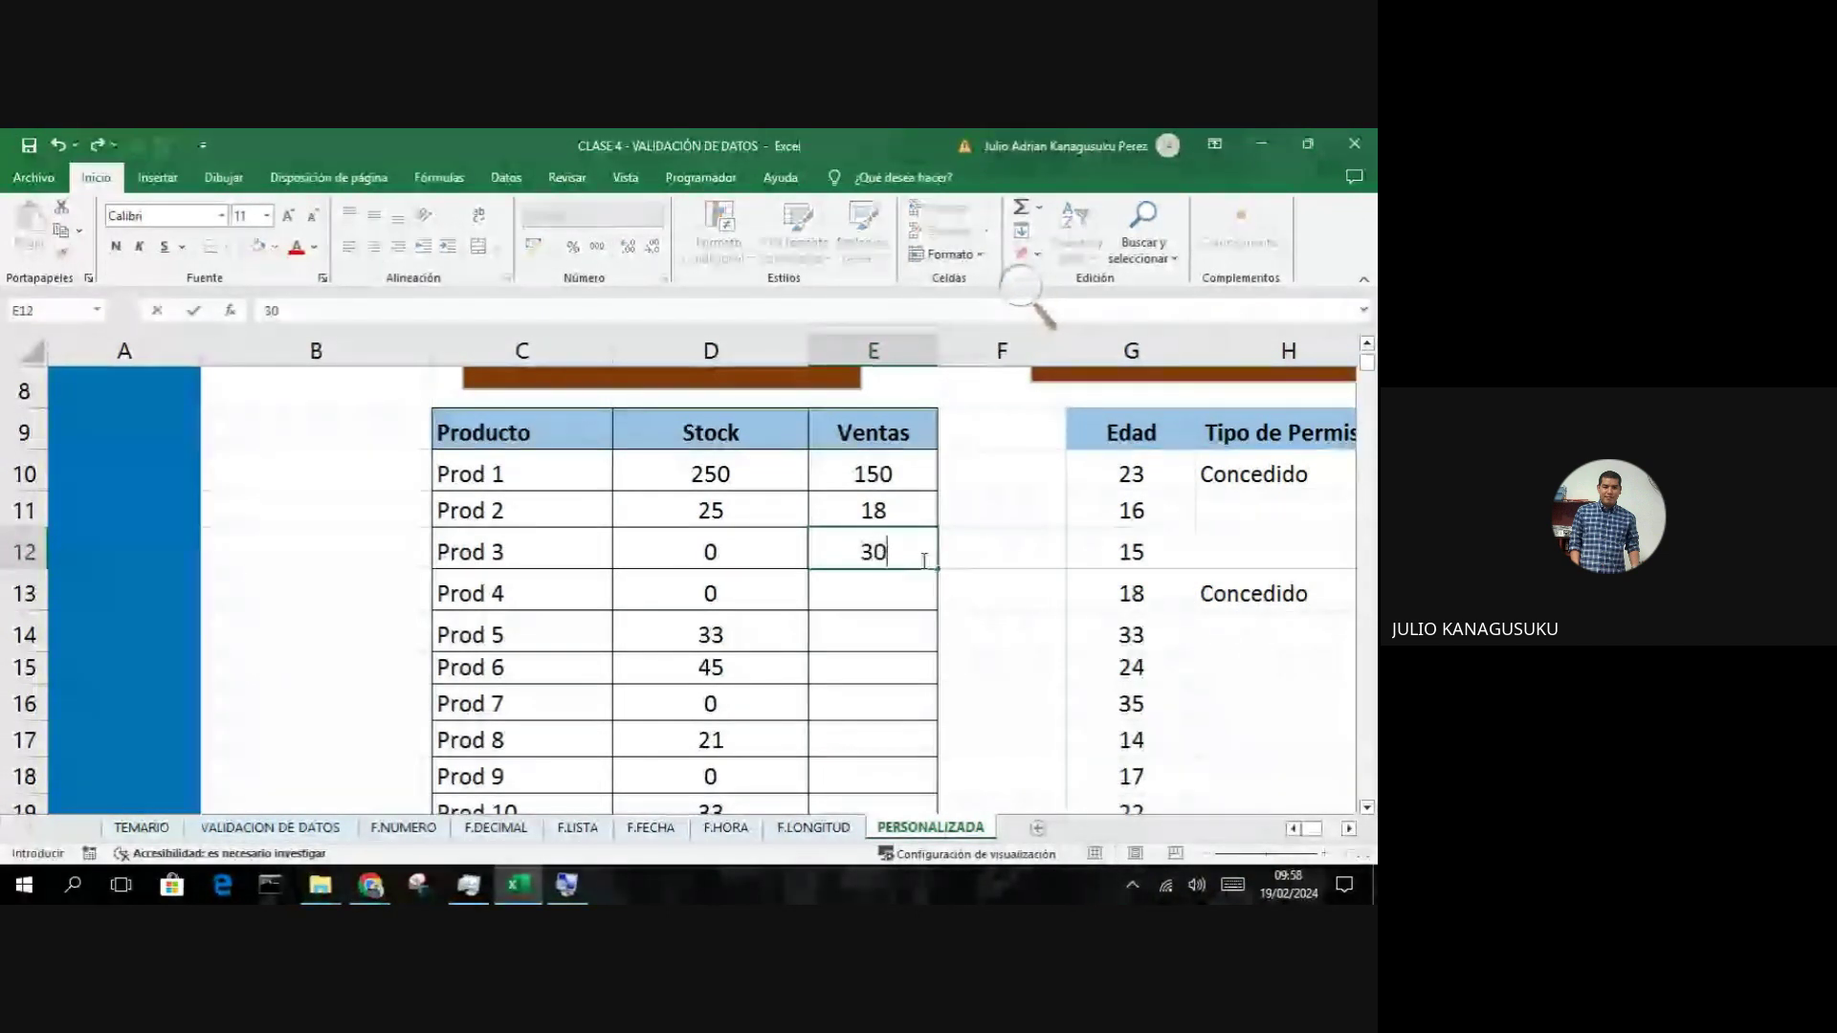
key(ctrl+Return)
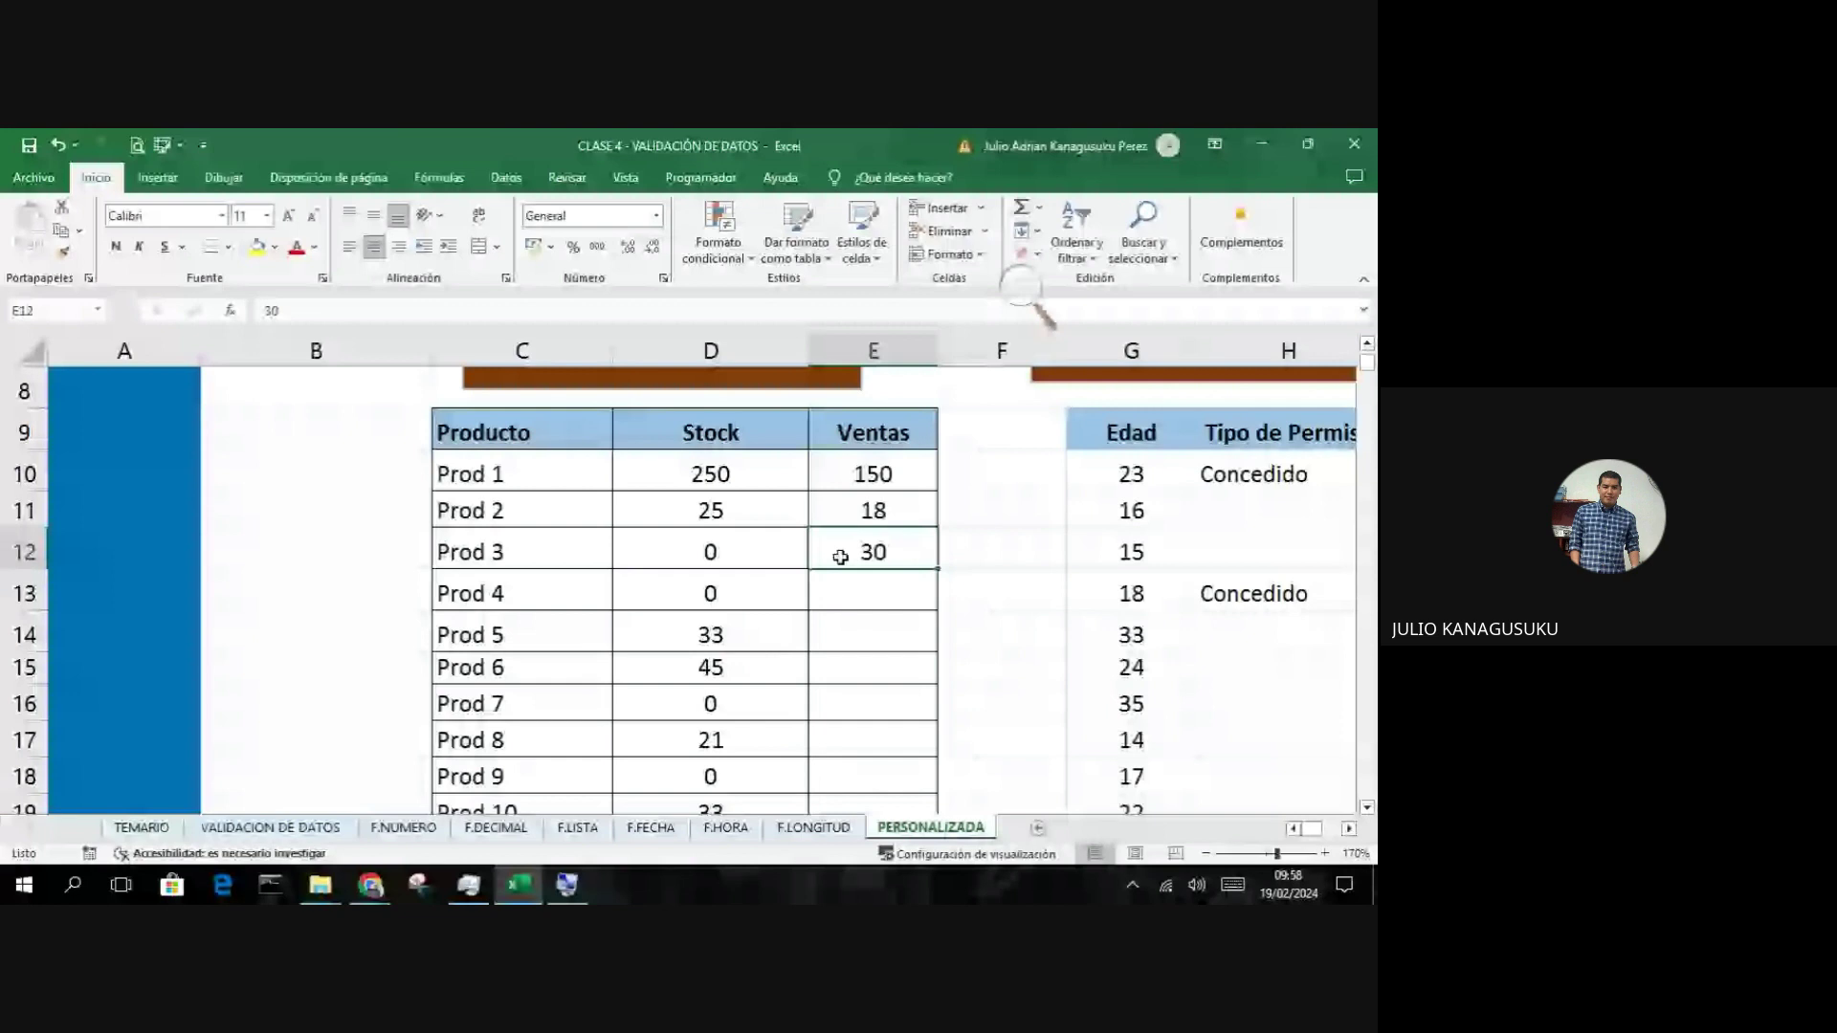
click(773, 564)
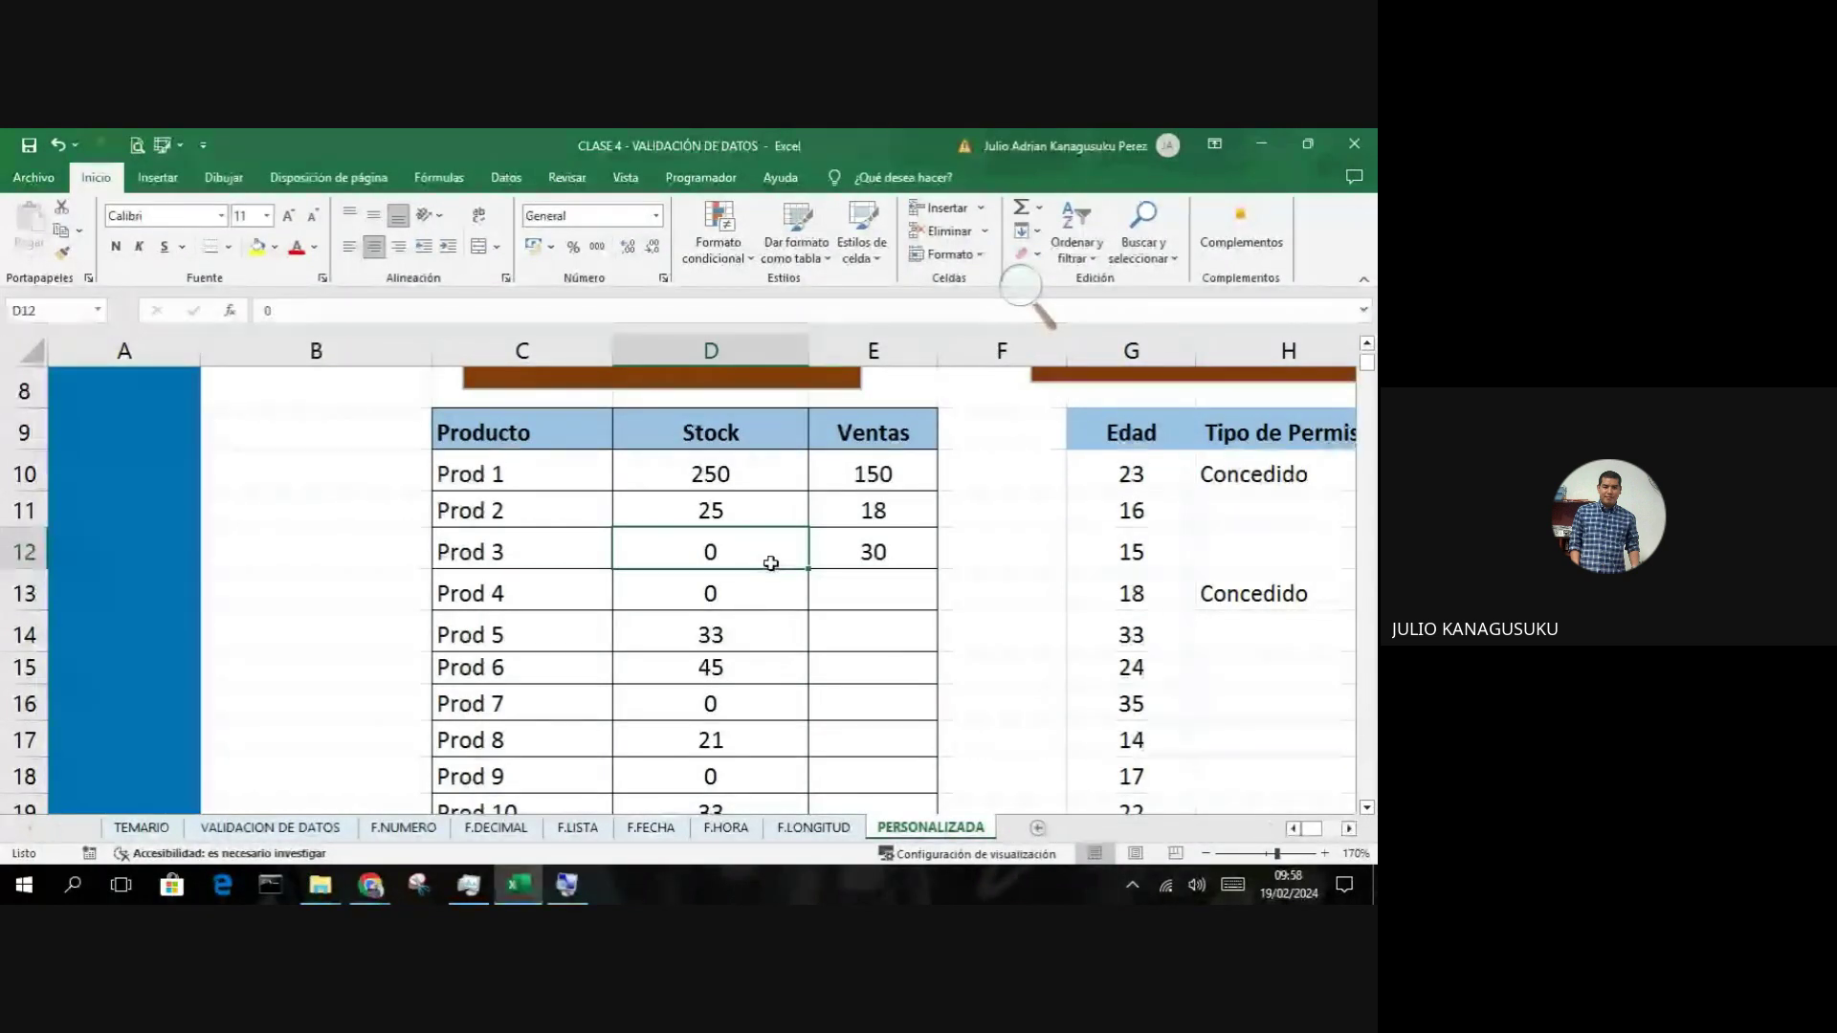
Step: Compare the Ventas and Stock values for the products
click(889, 557)
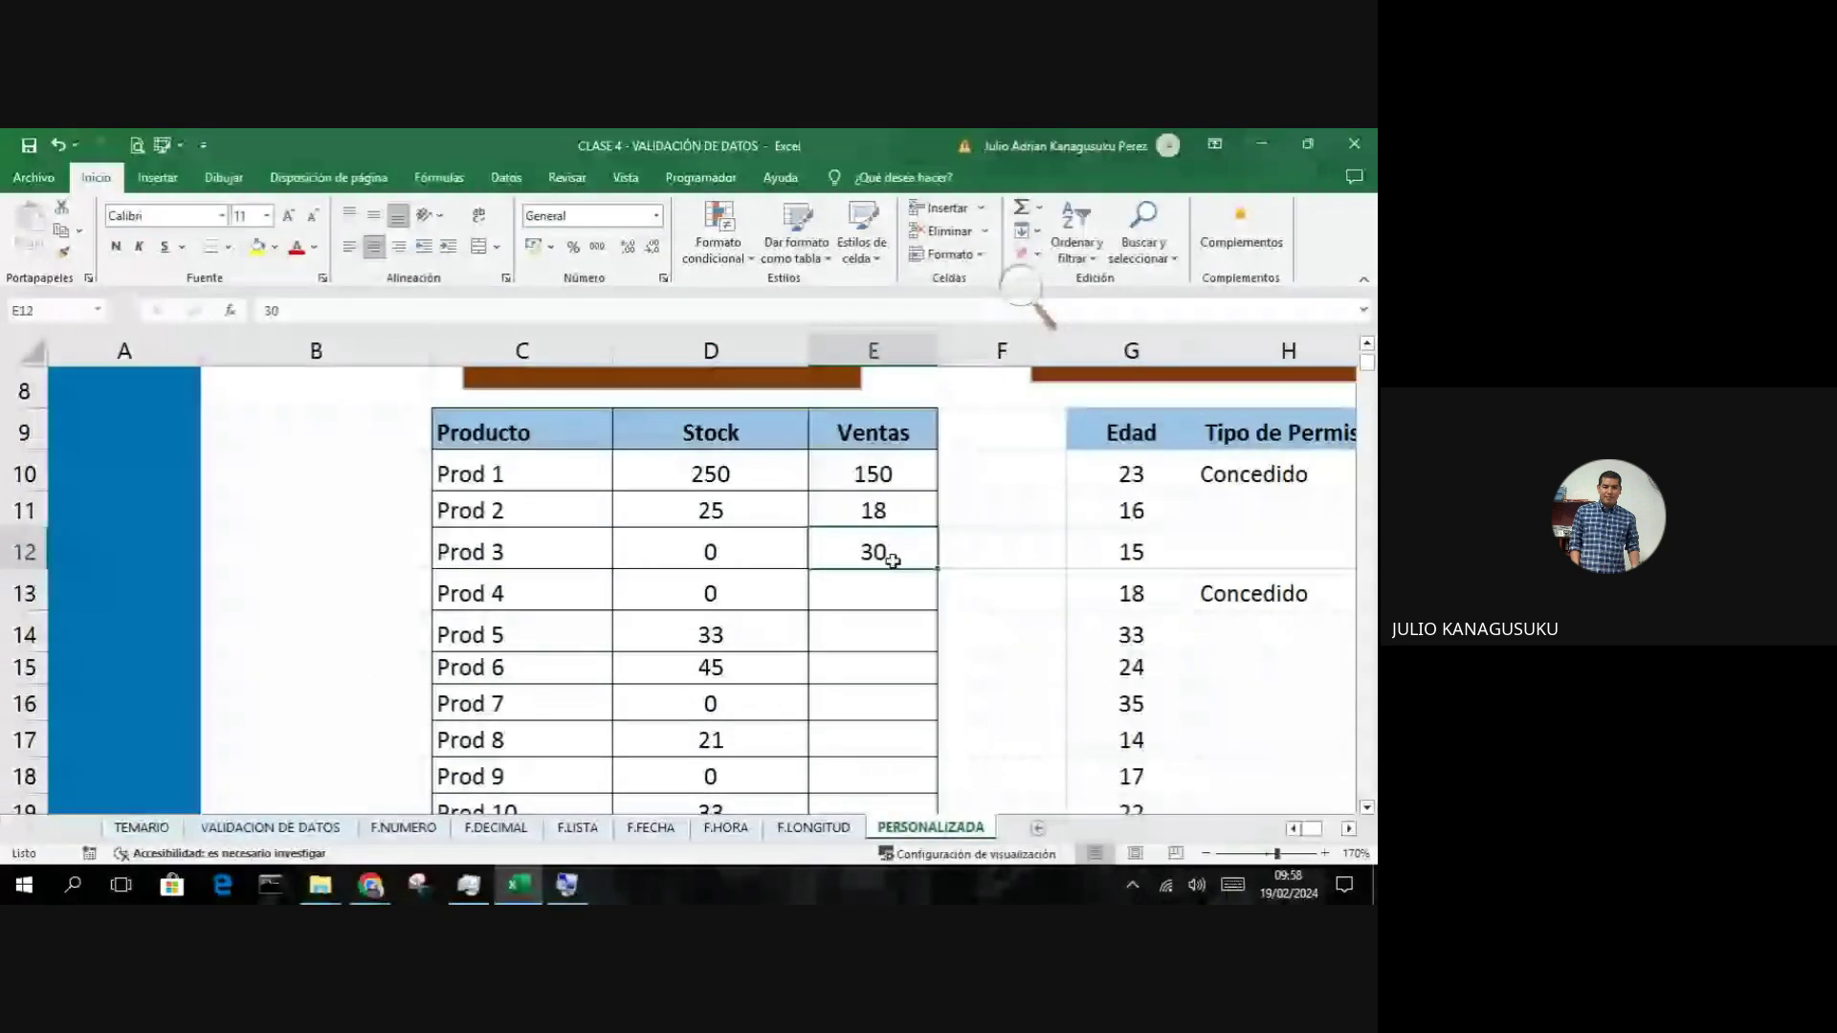
click(745, 559)
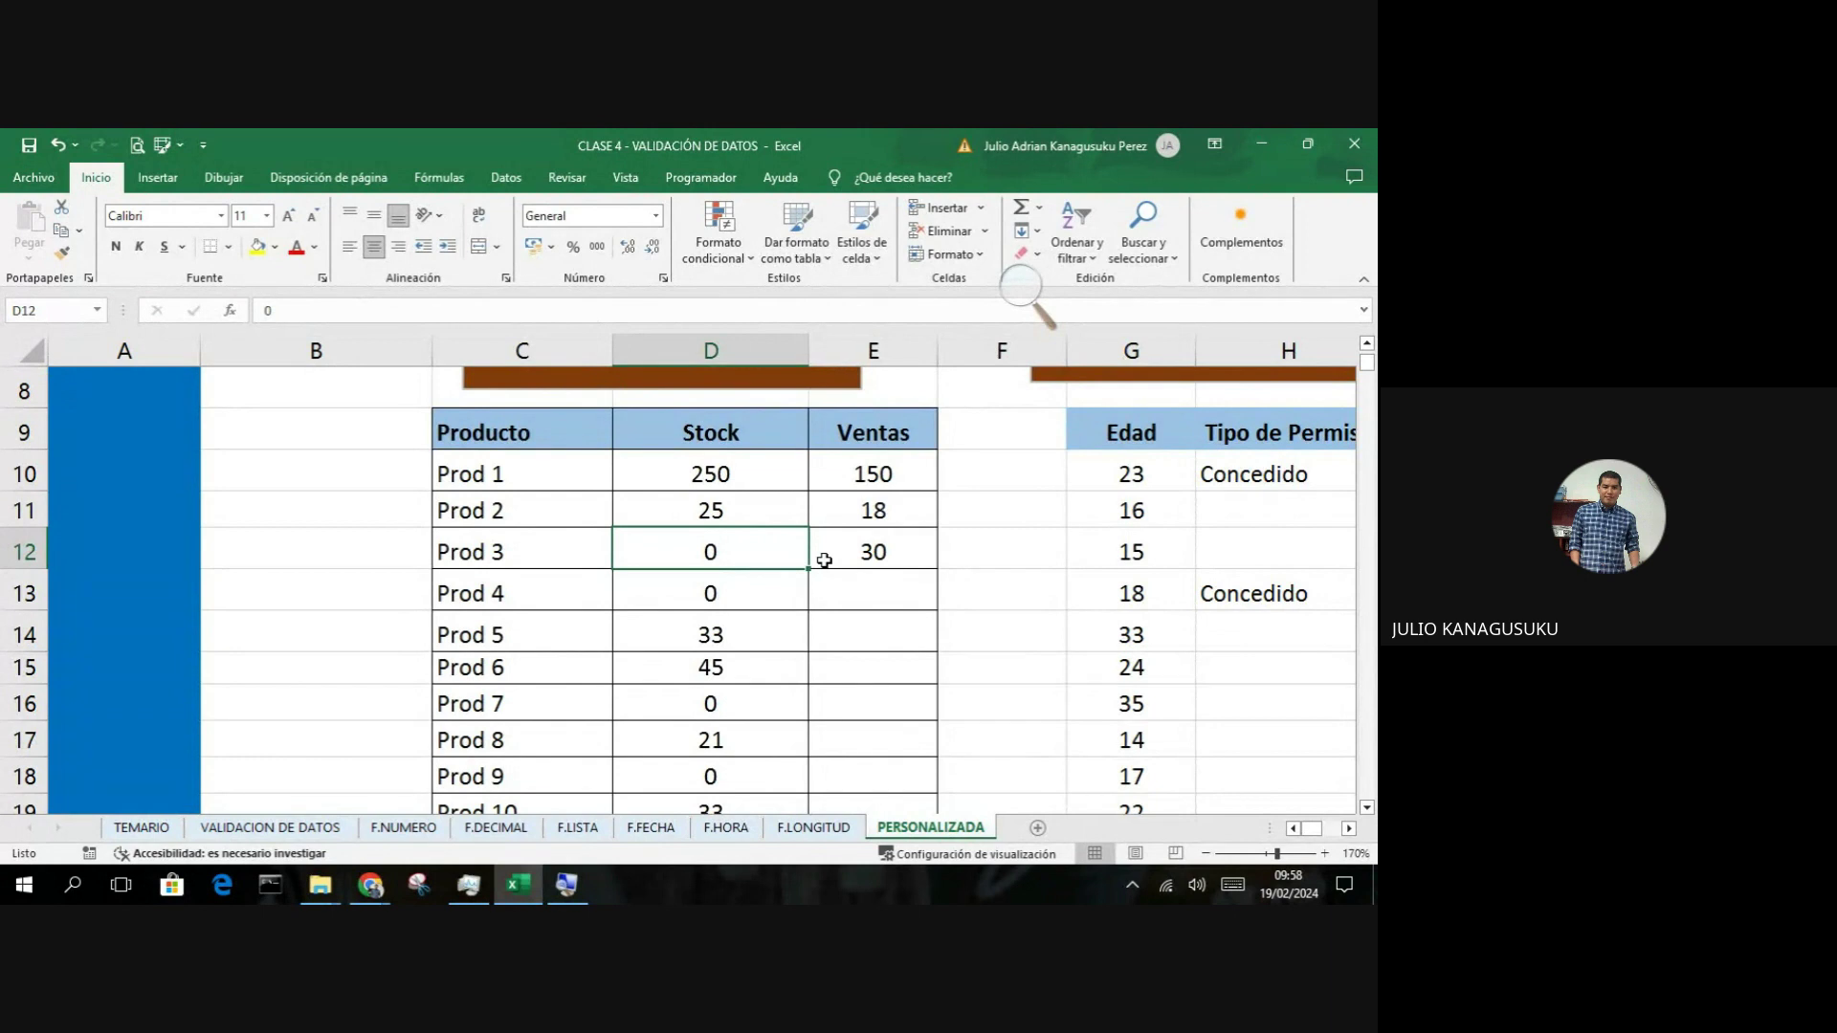
click(873, 558)
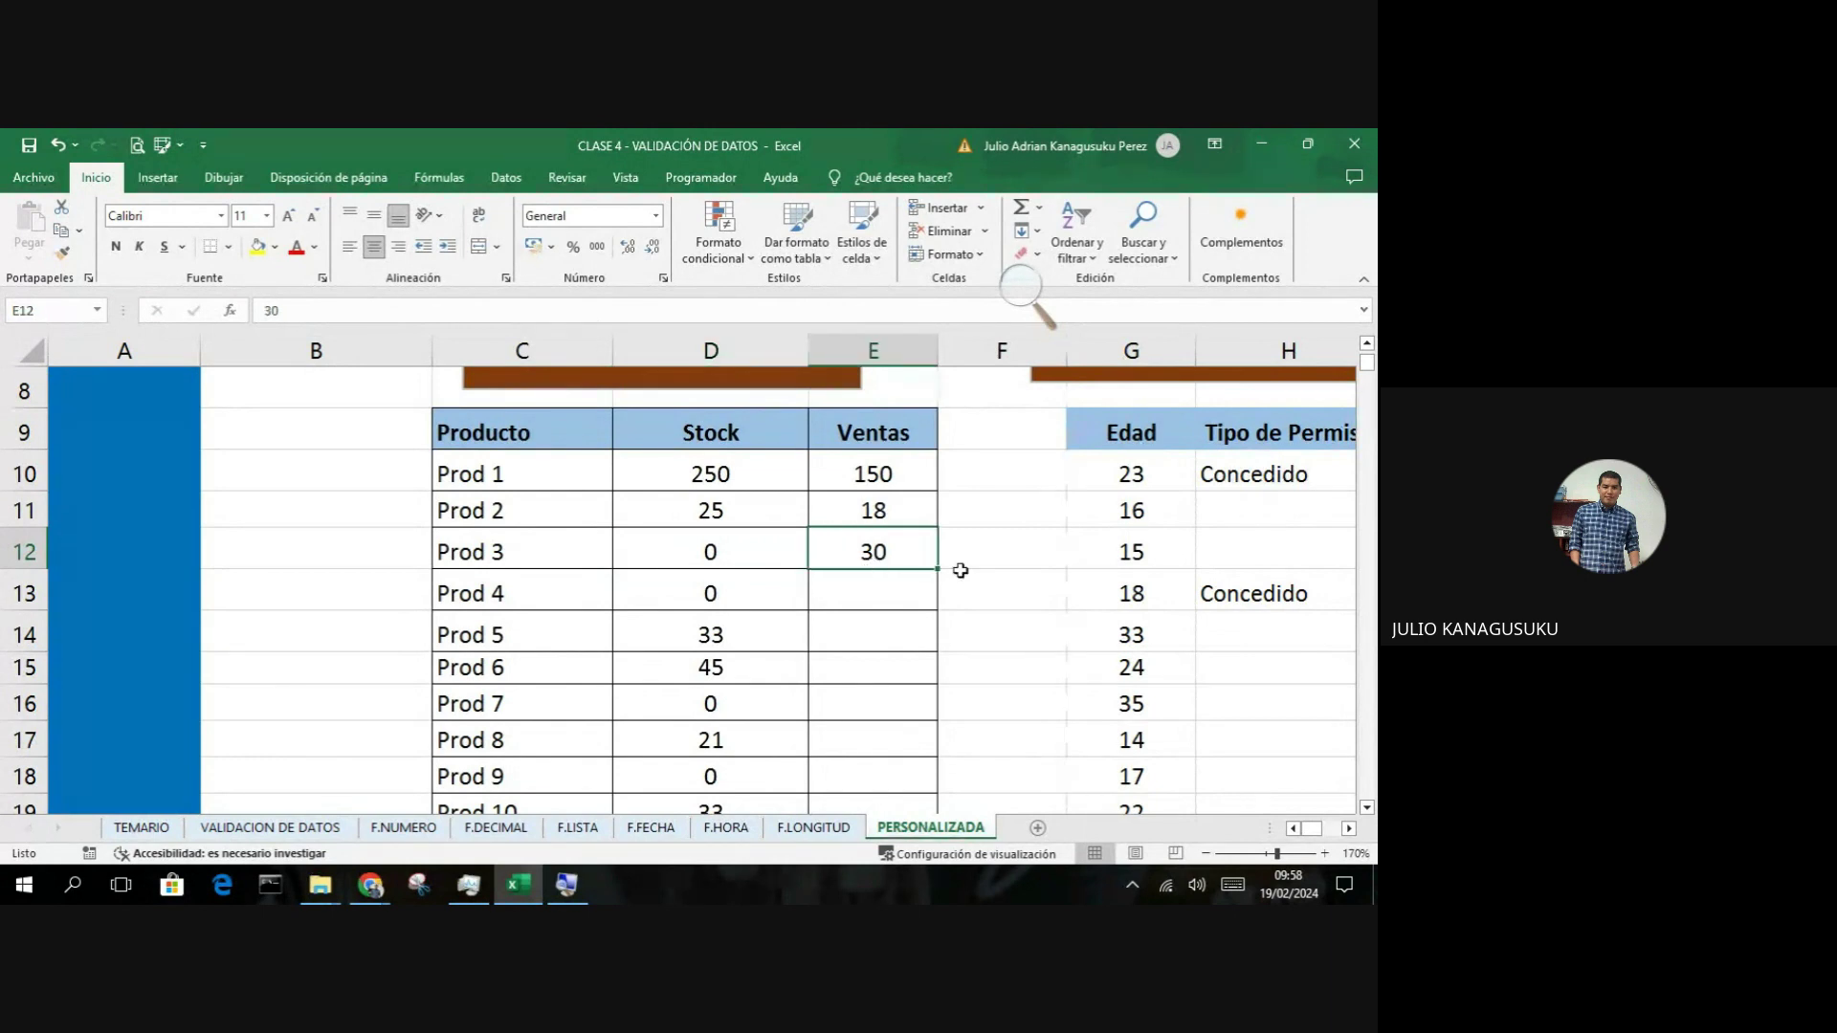
click(881, 586)
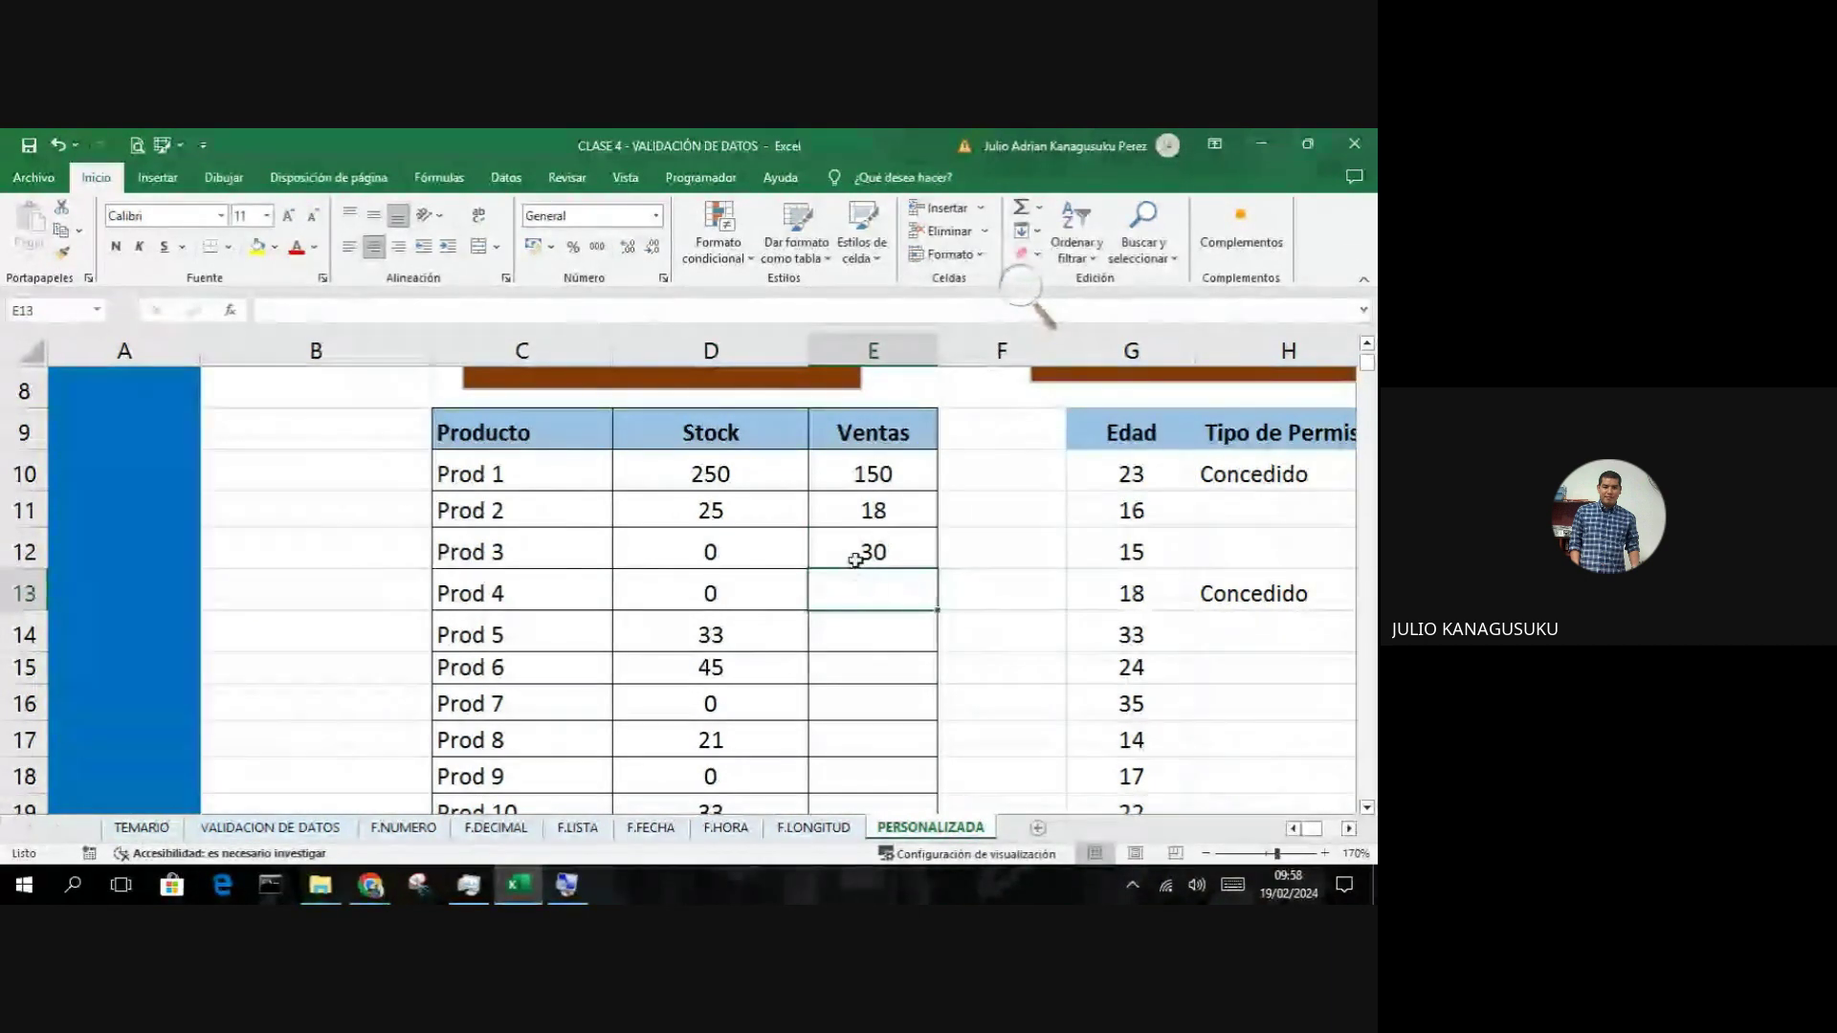
click(743, 558)
mouse_move(743, 557)
mouse_down()
mouse_move(758, 587)
mouse_move(771, 555)
mouse_move(768, 586)
mouse_up()
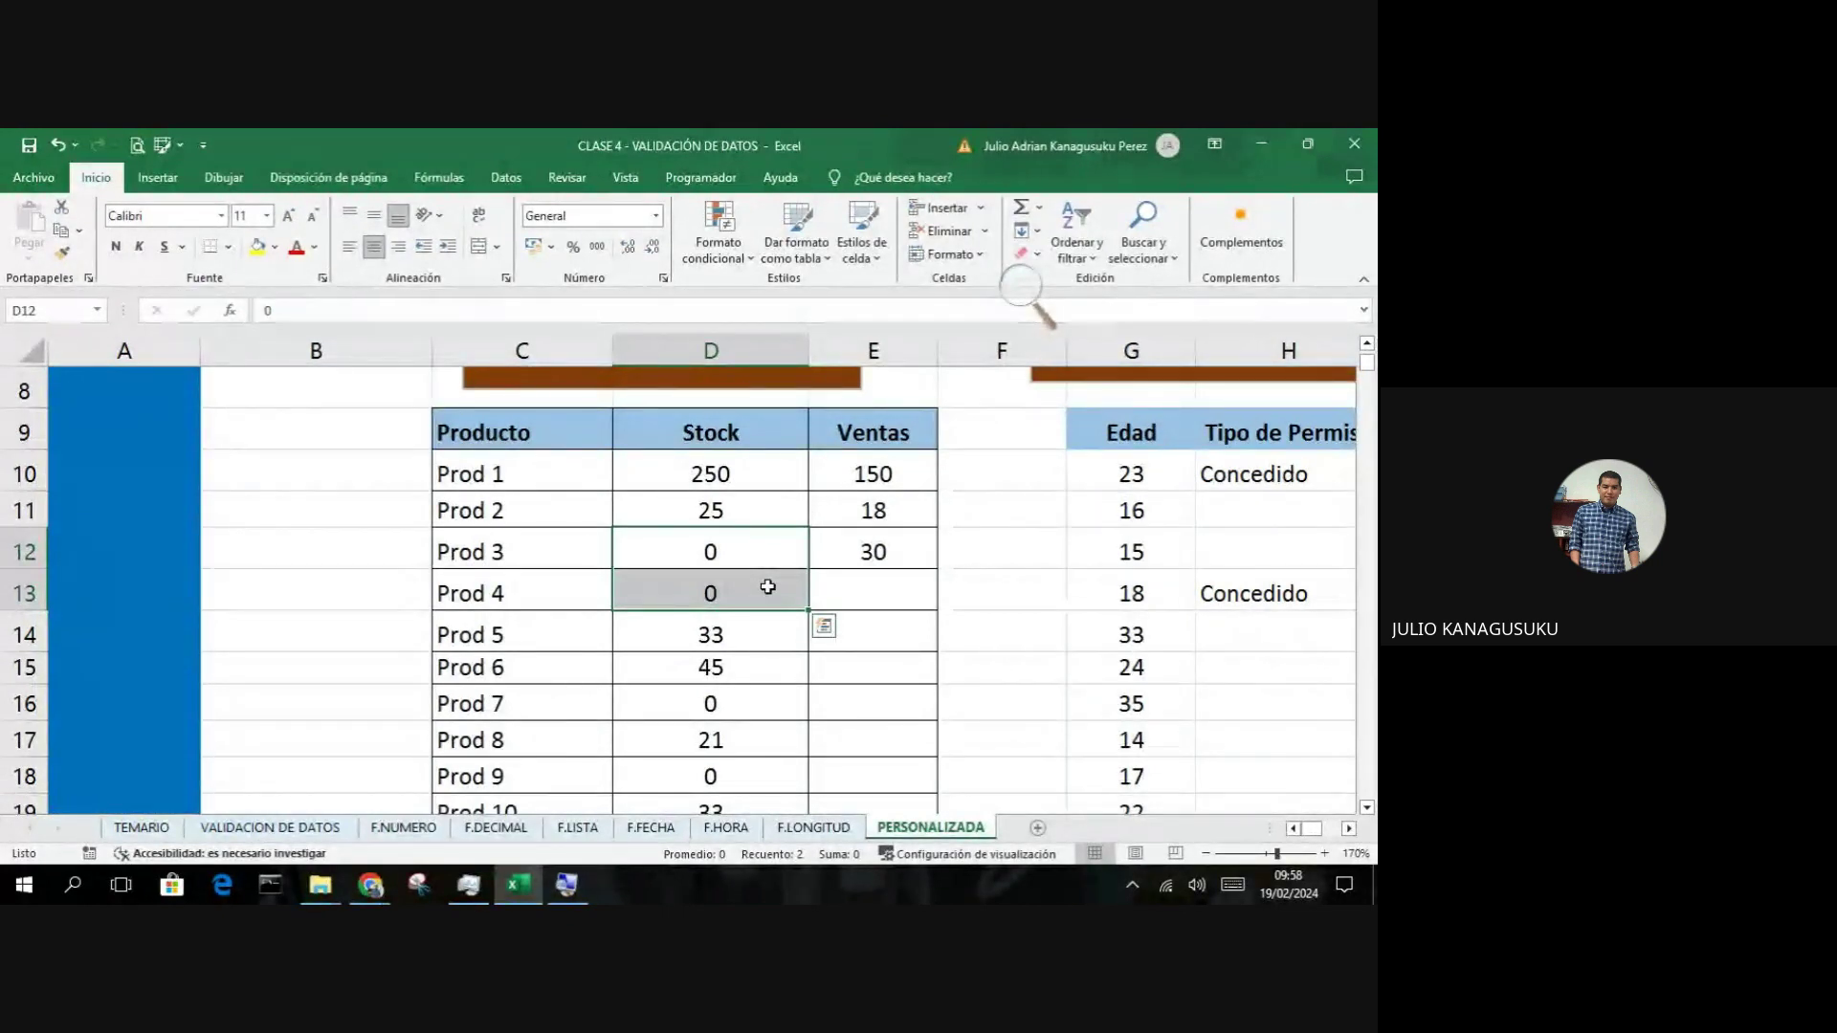
drag(855, 494, 865, 593)
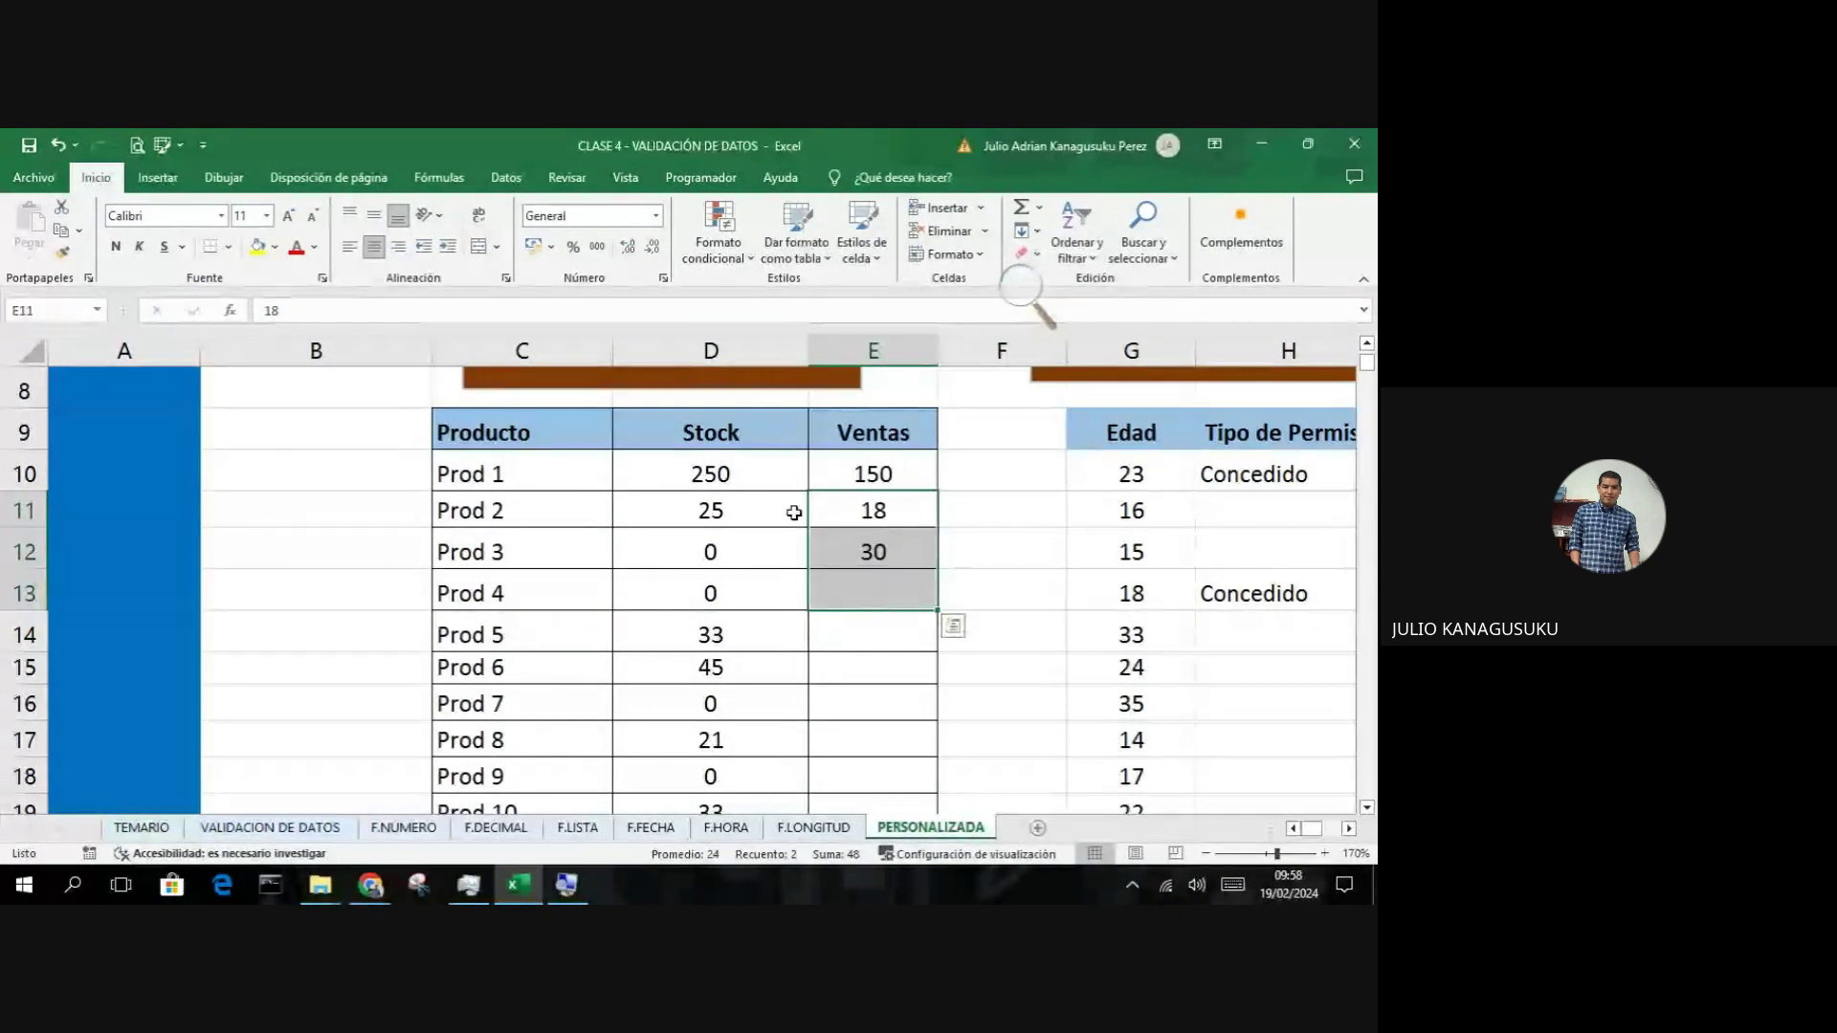
drag(762, 482, 745, 636)
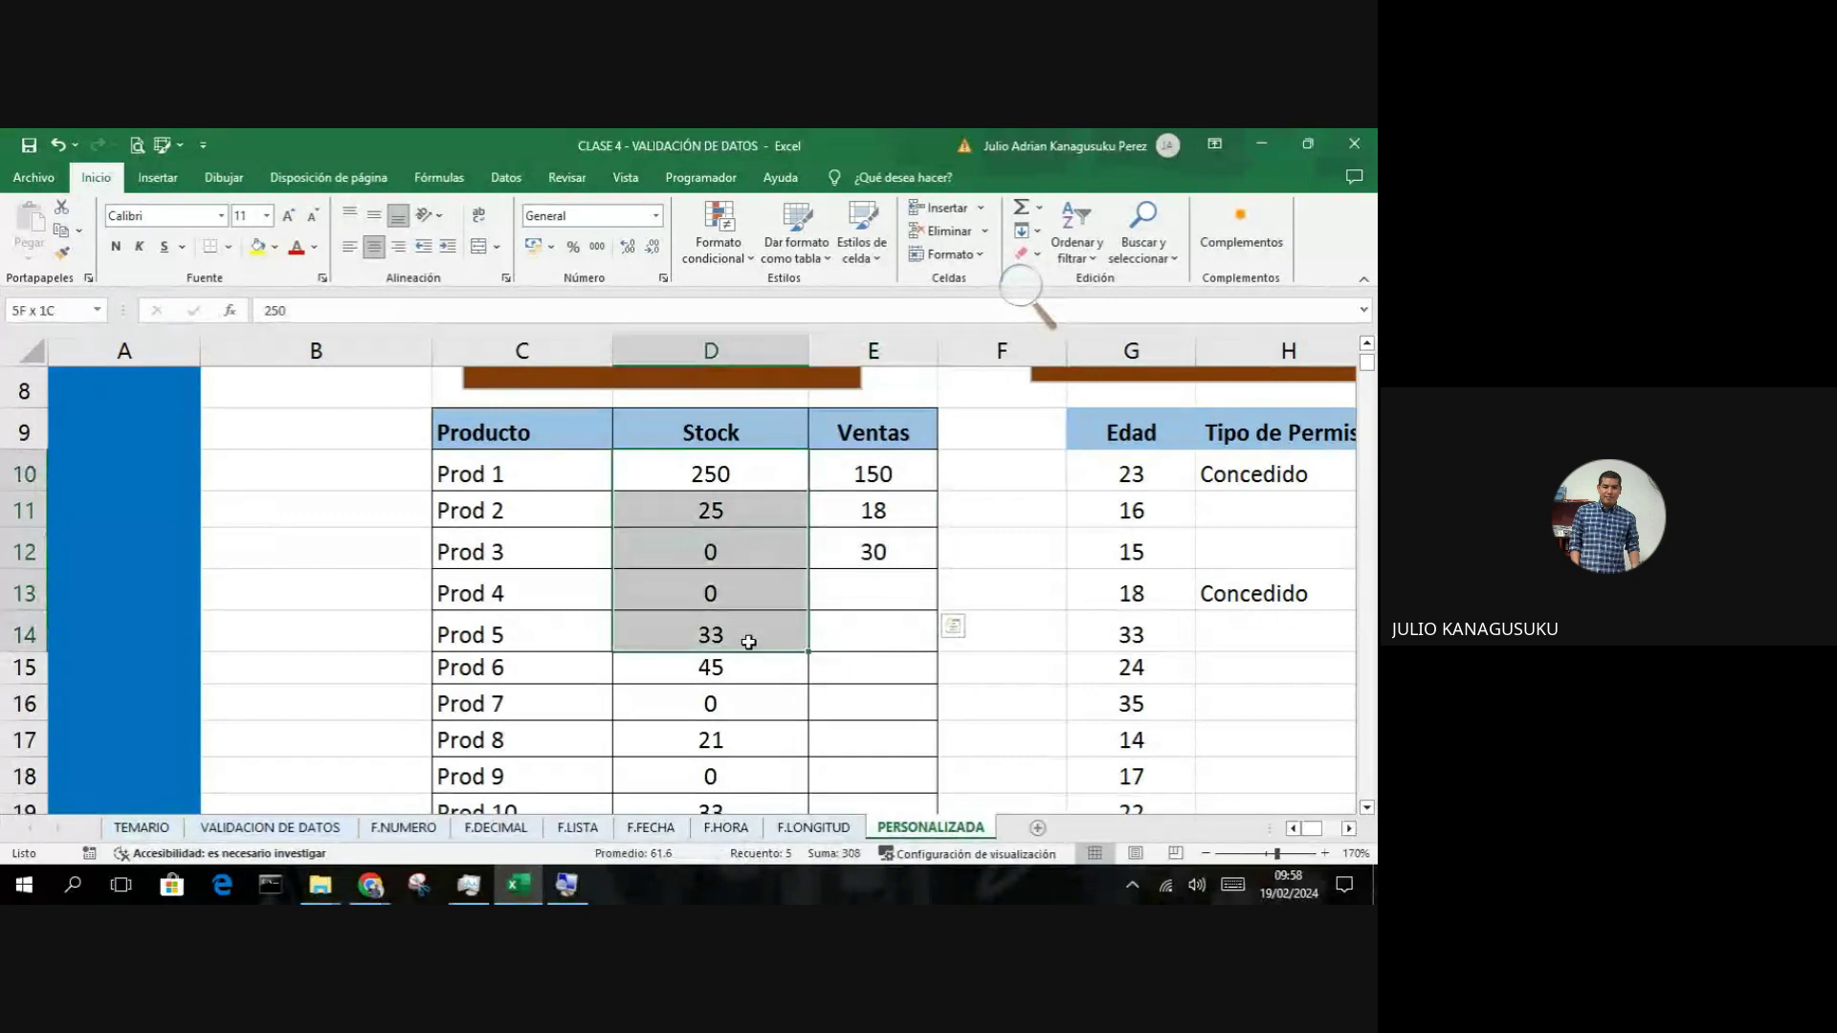
drag(874, 474, 879, 536)
Step: Clear the Ventas values 150, 18 and 30
click(878, 517)
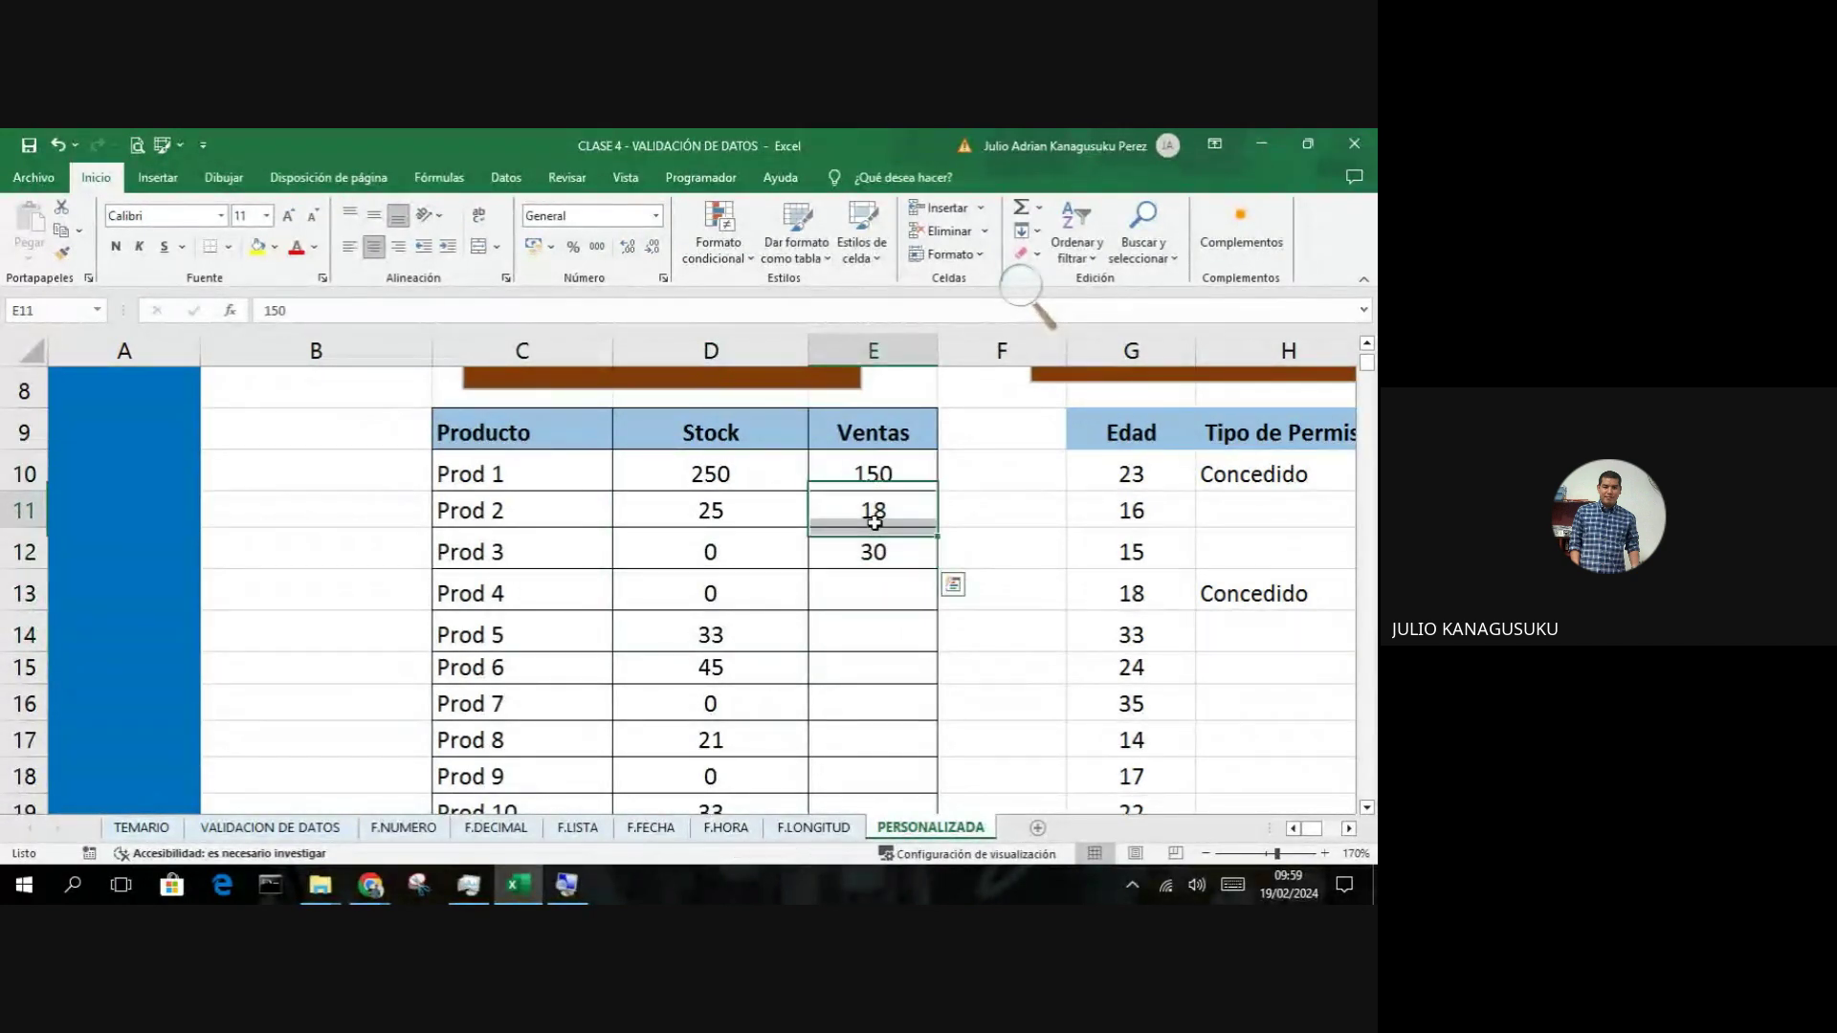
click(909, 476)
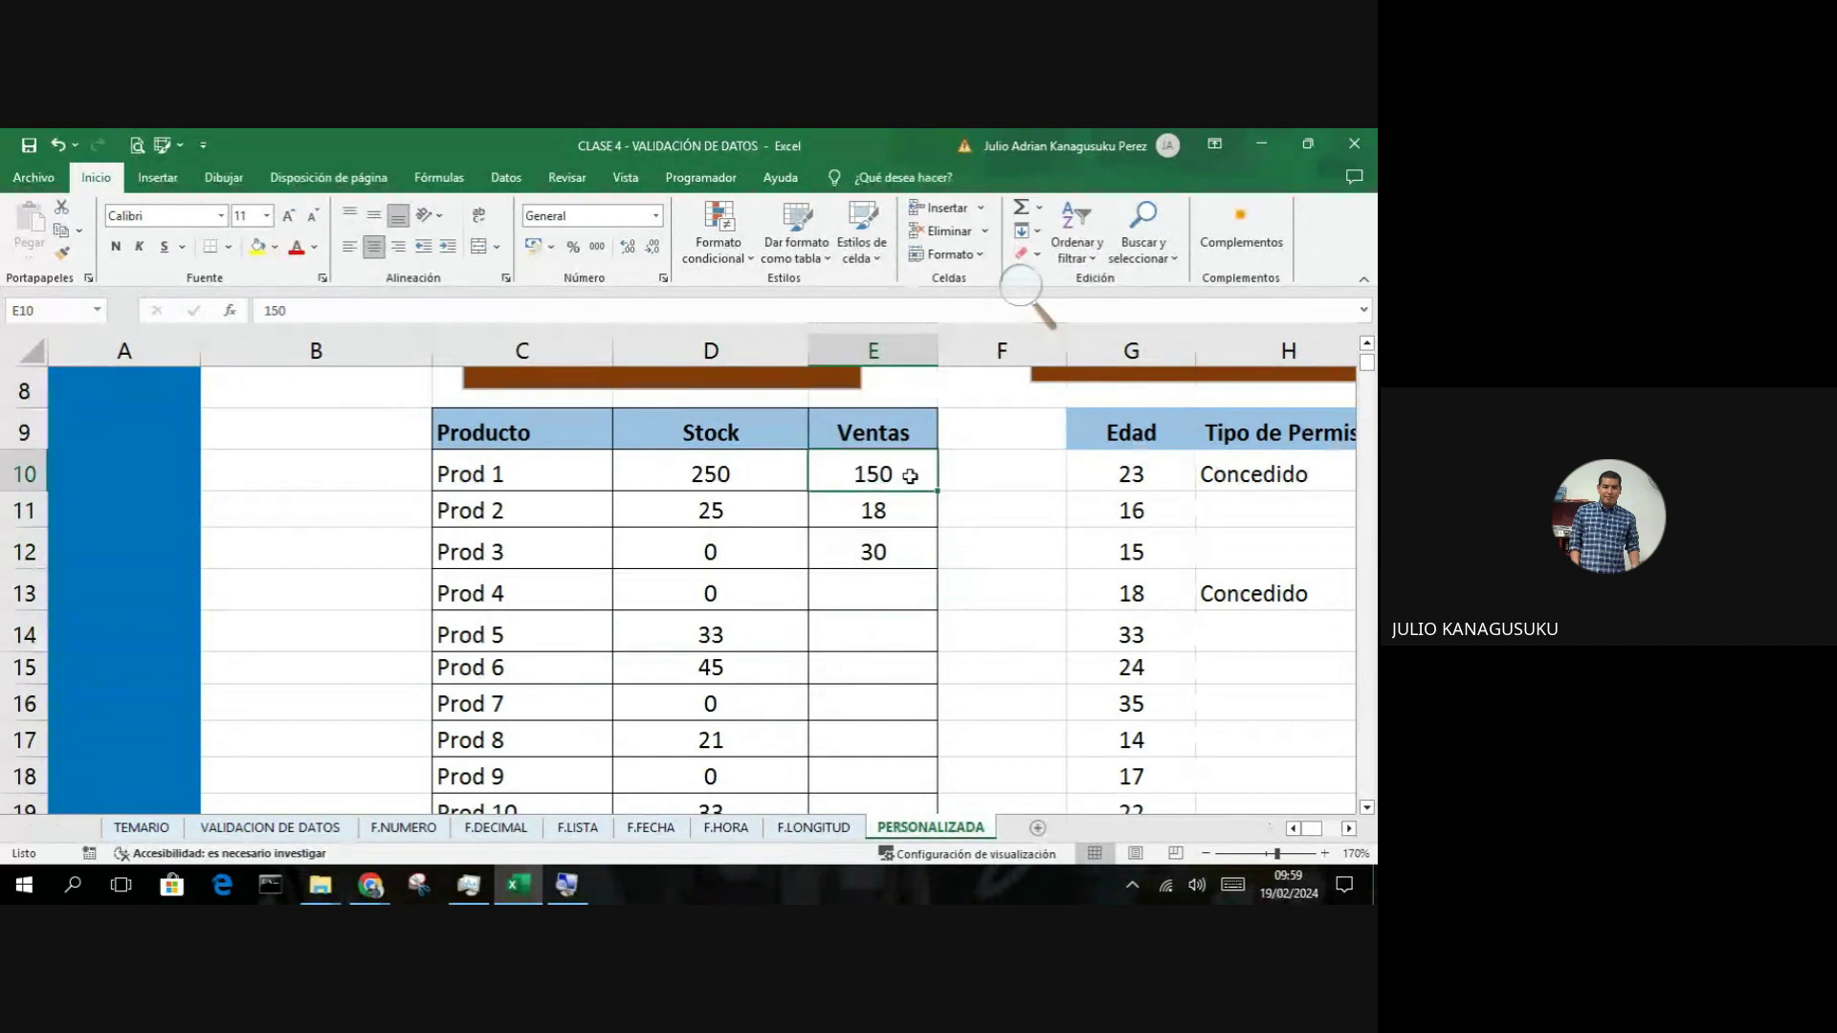
key(Delete)
drag(904, 512, 903, 539)
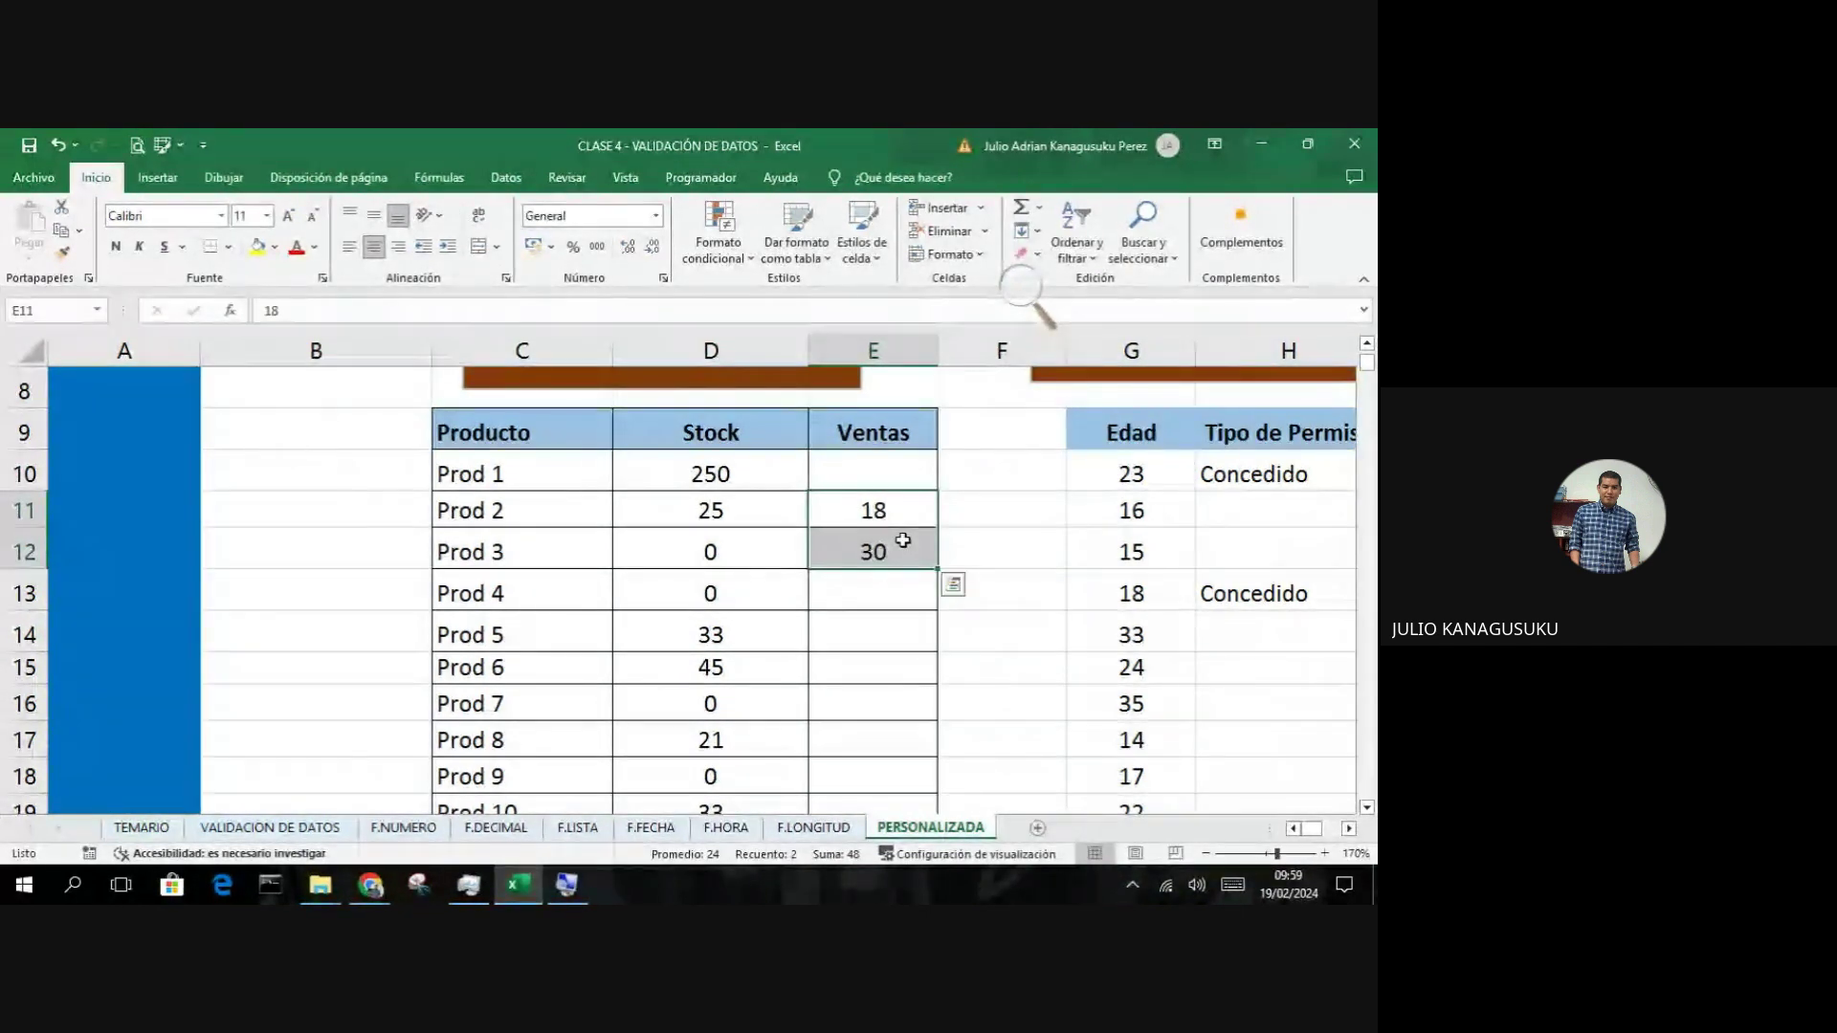
key(Delete)
Step: Enter test sales of 200 for Prod 1 and 70 for Prod 2
click(878, 476)
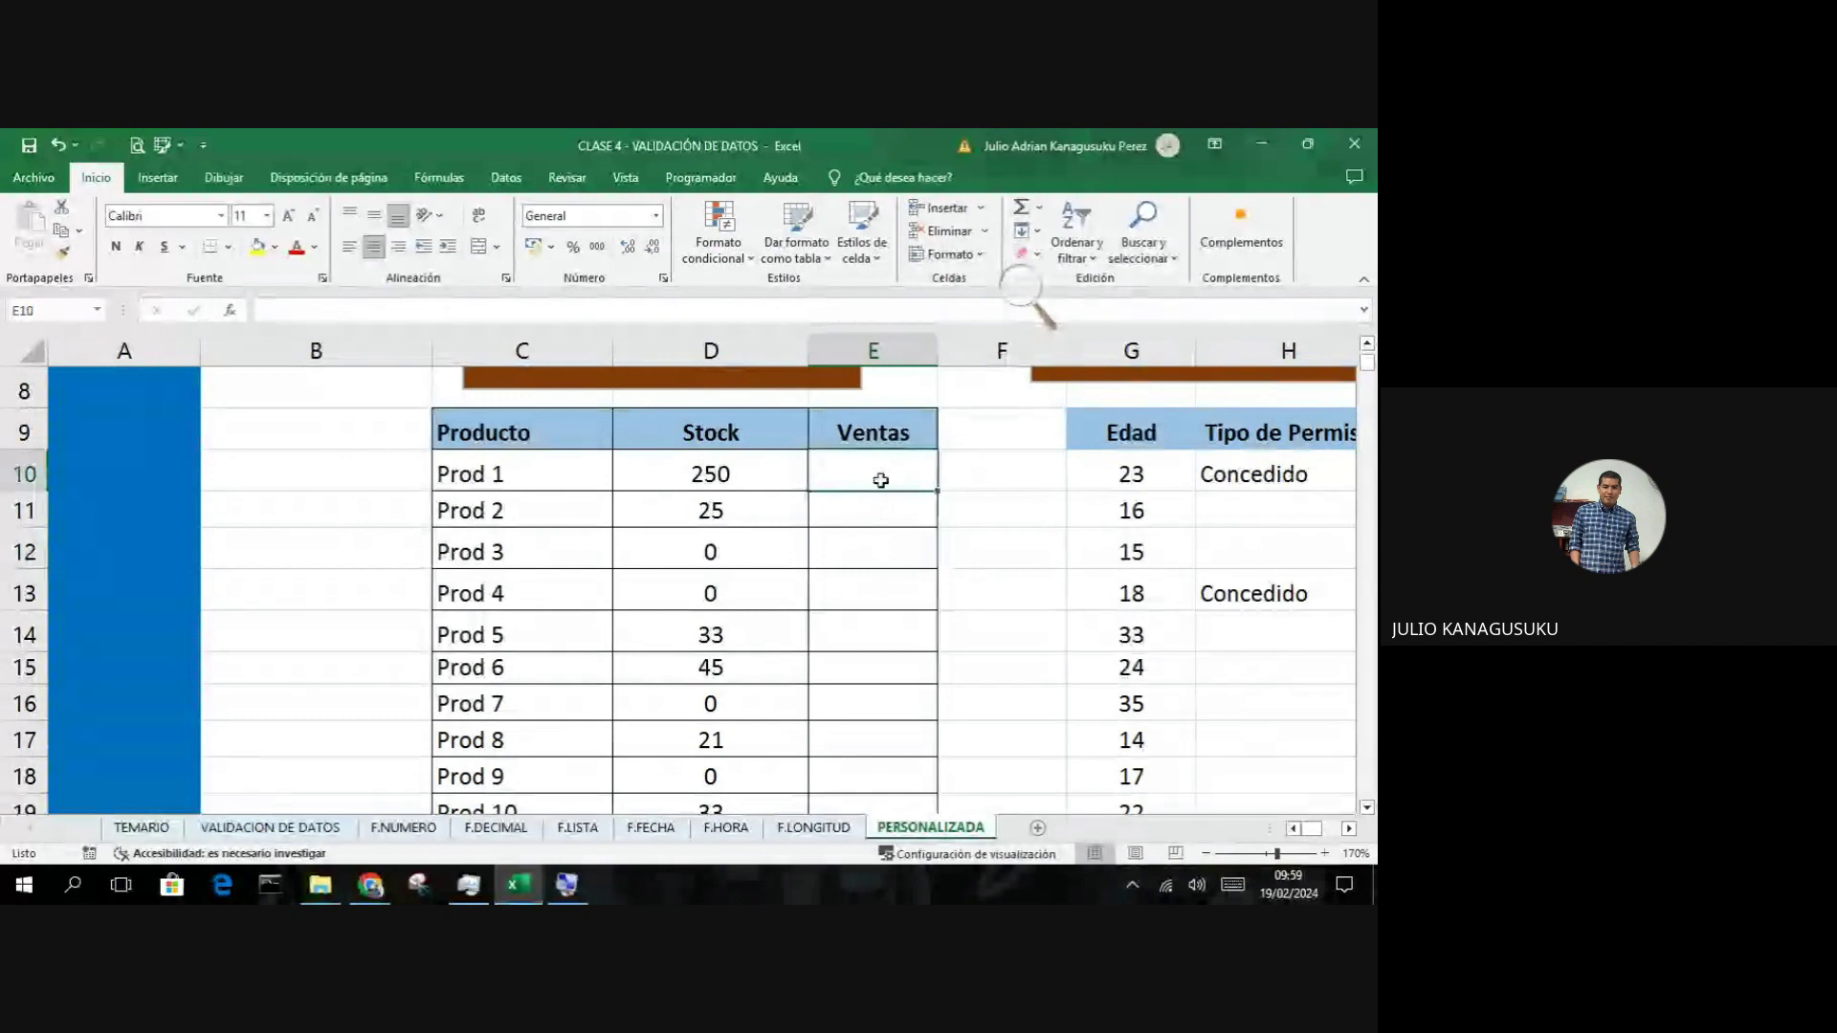
text(200)
key(Return)
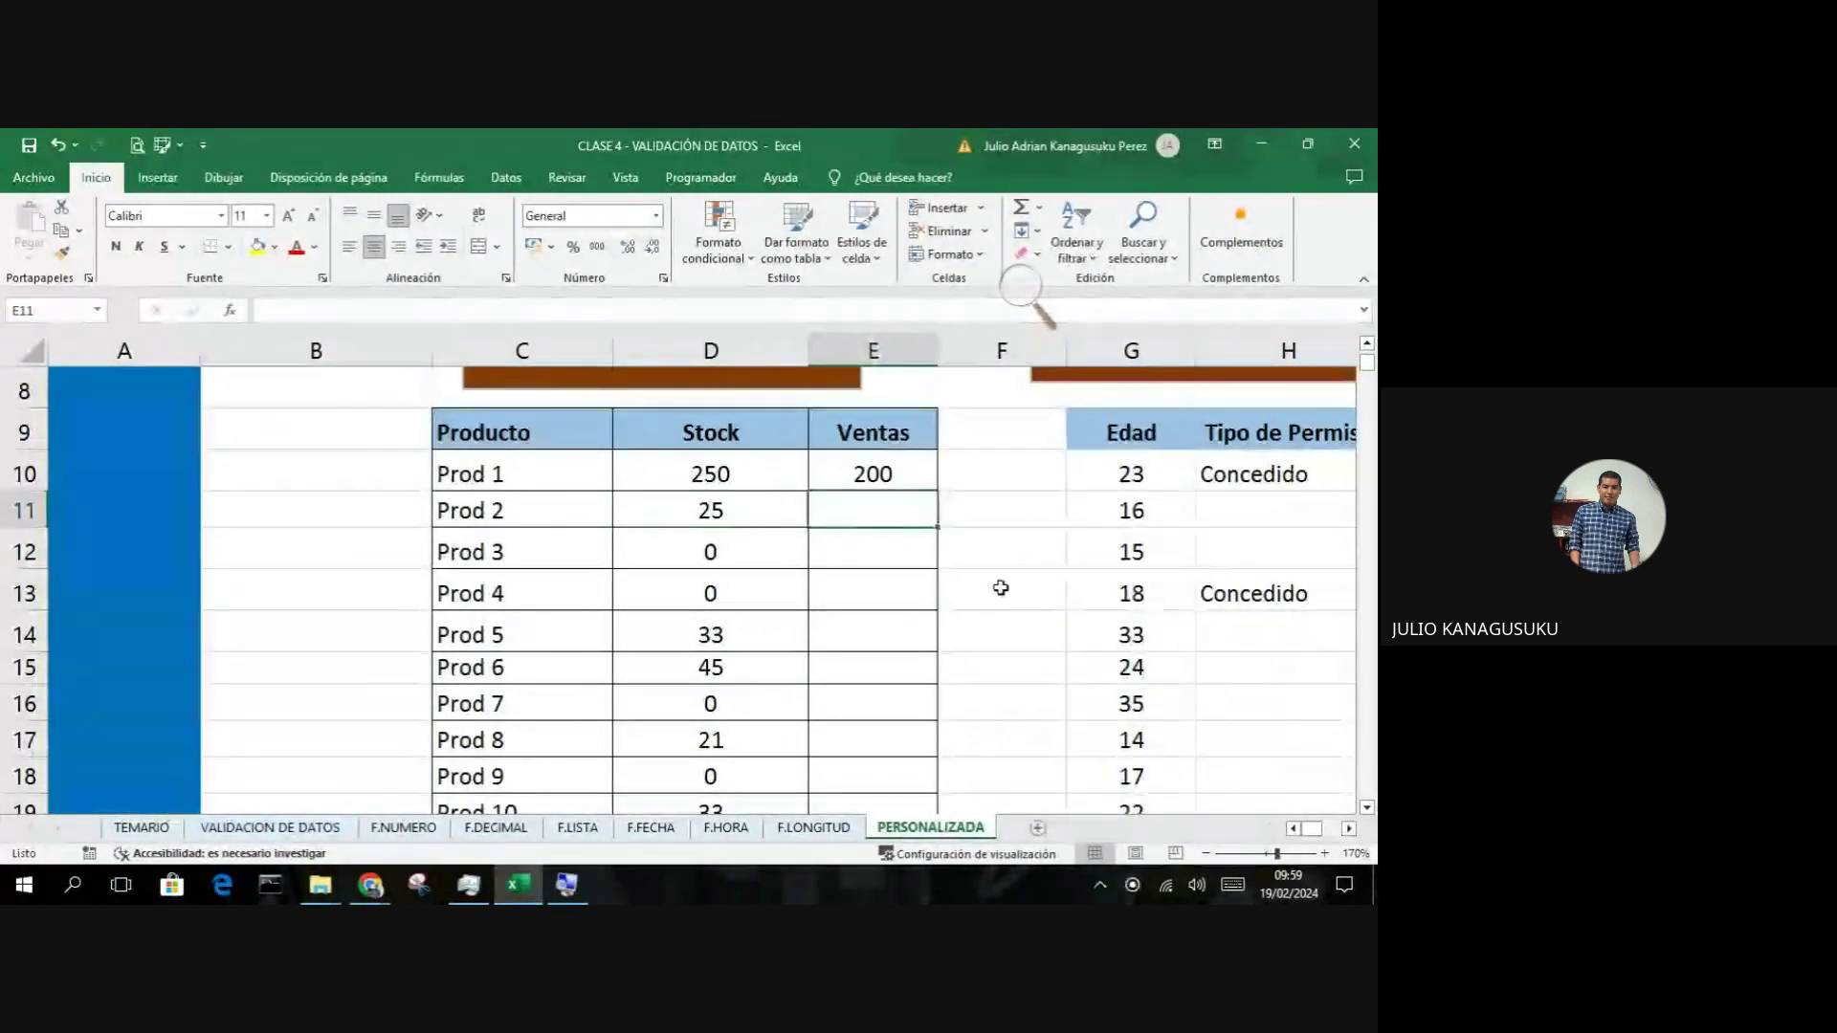
text(70)
key(Return)
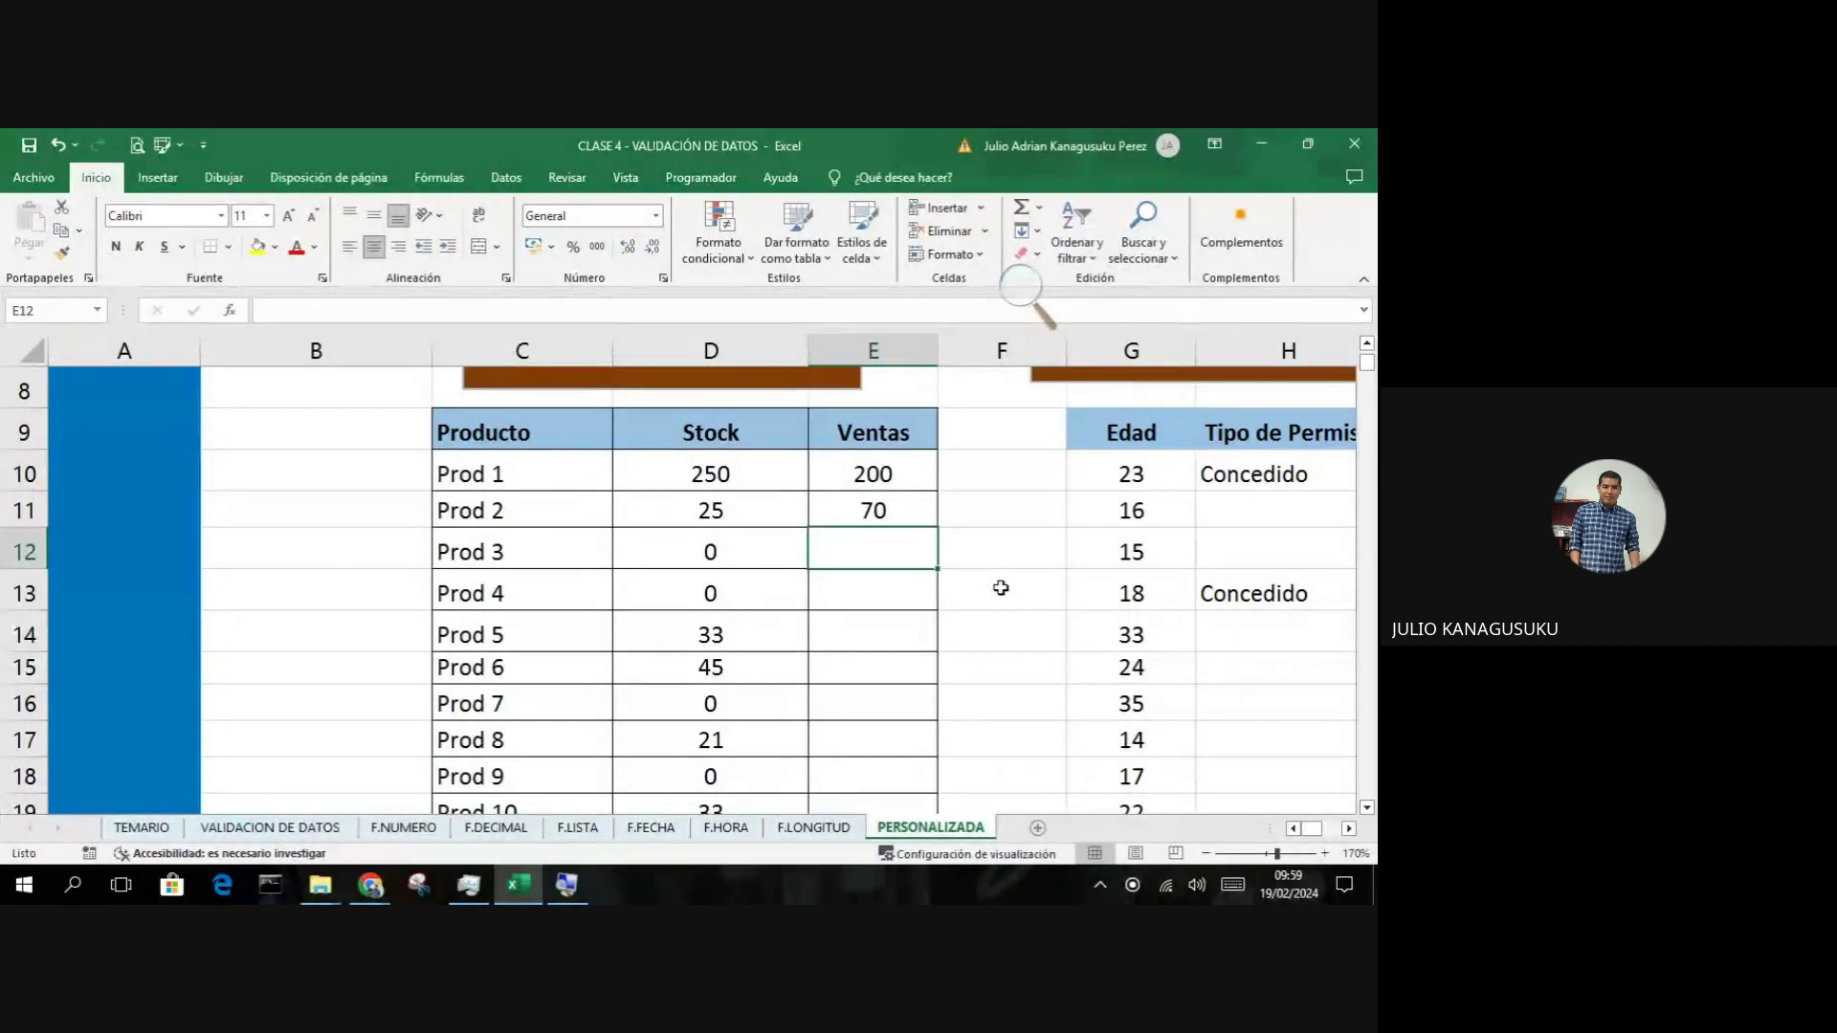
Step: Compare Prod 2's 70 with its stock of 25, then clear both test values
click(908, 521)
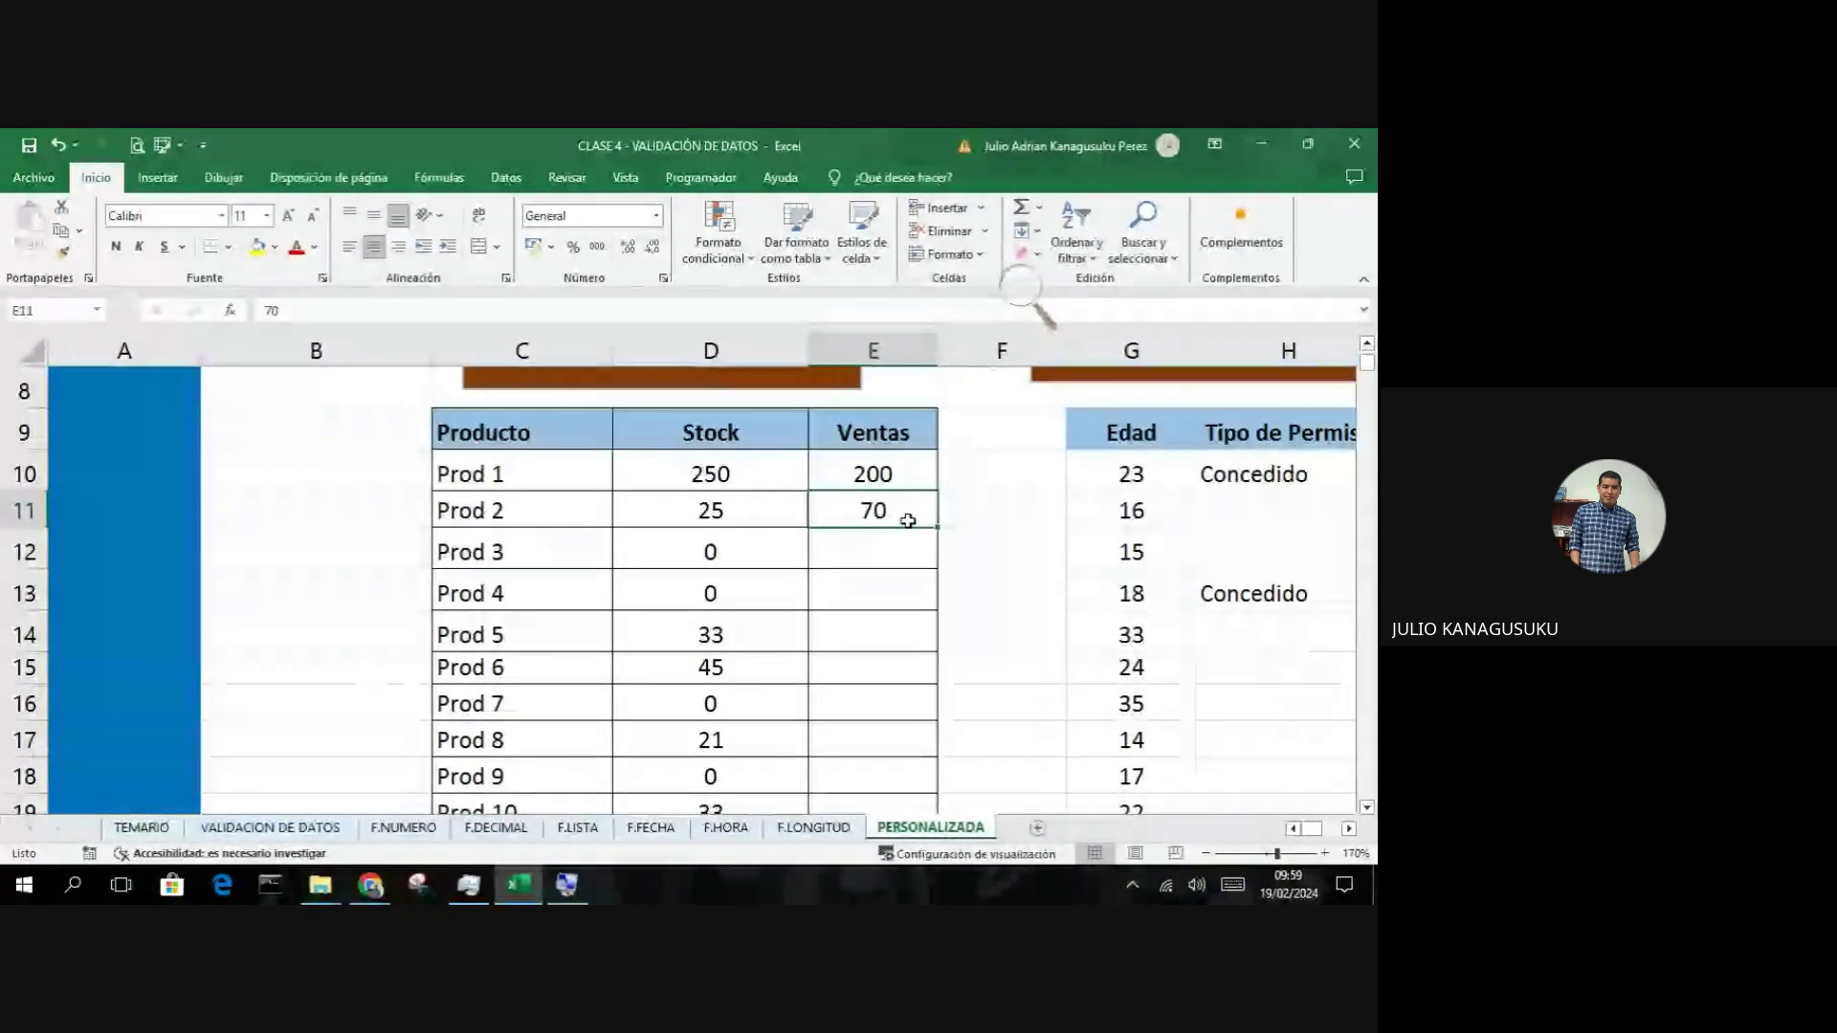
click(759, 515)
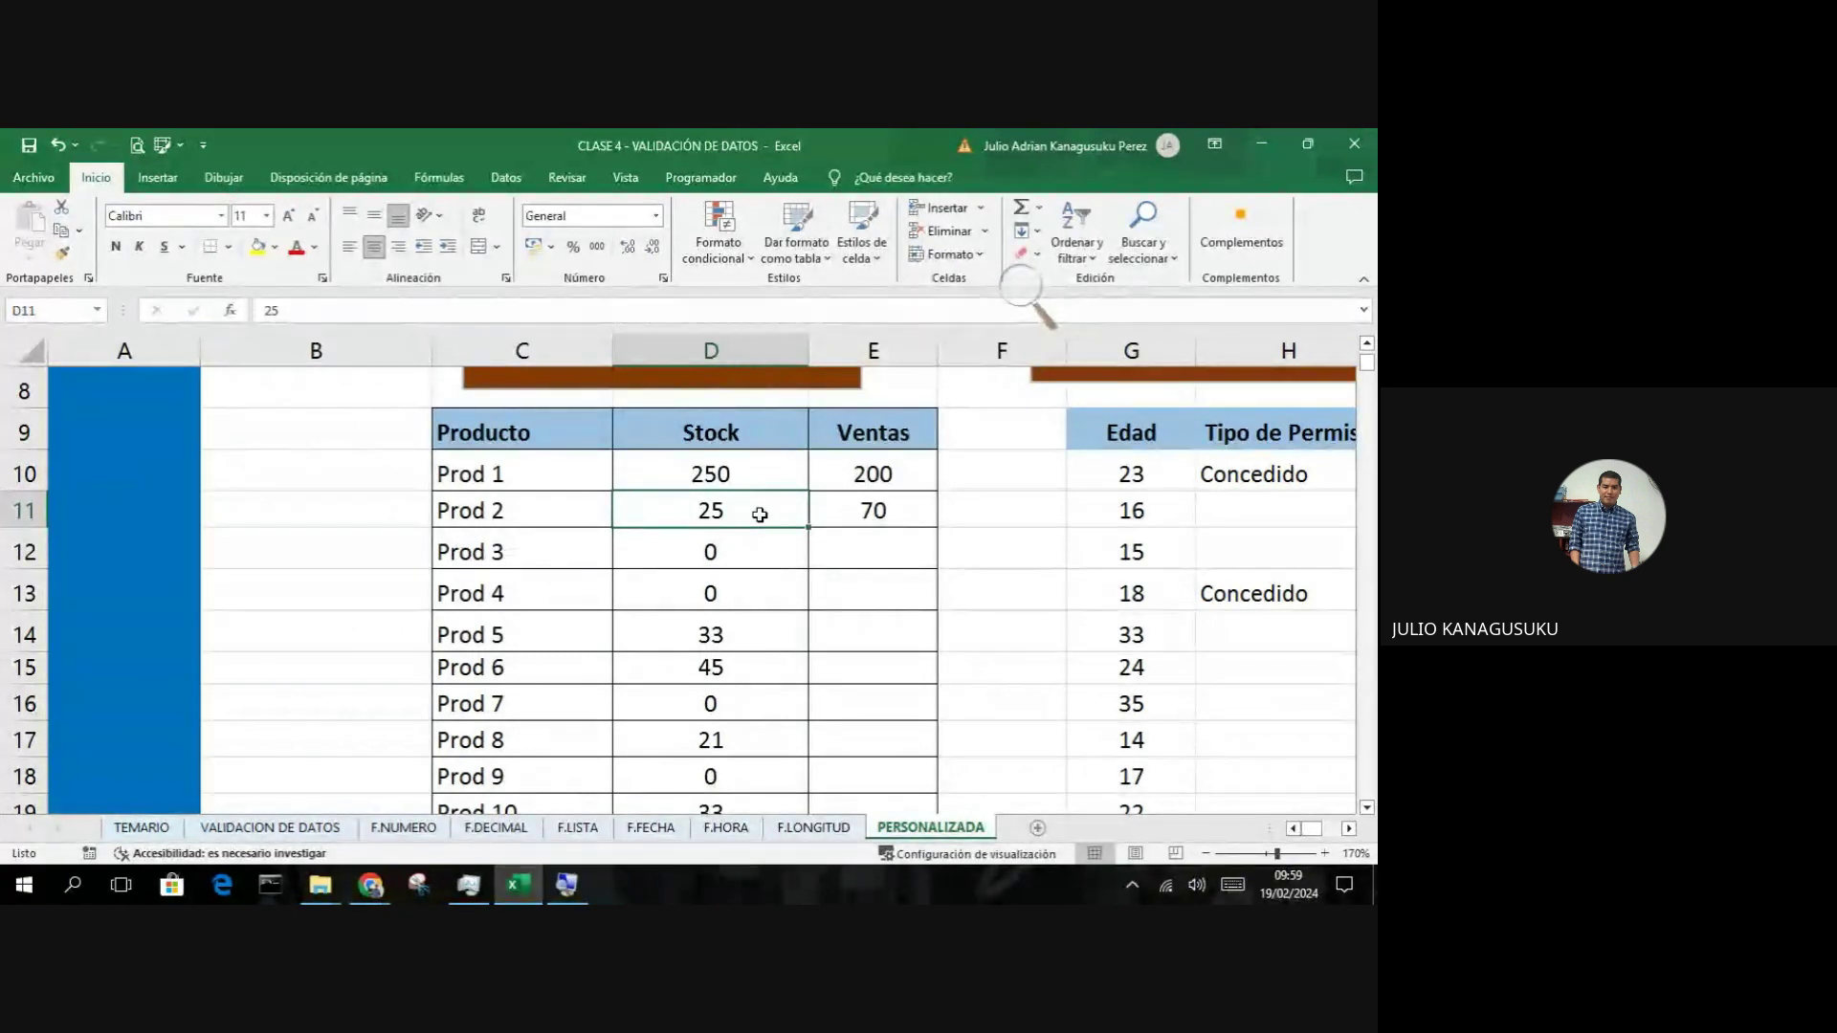
click(890, 524)
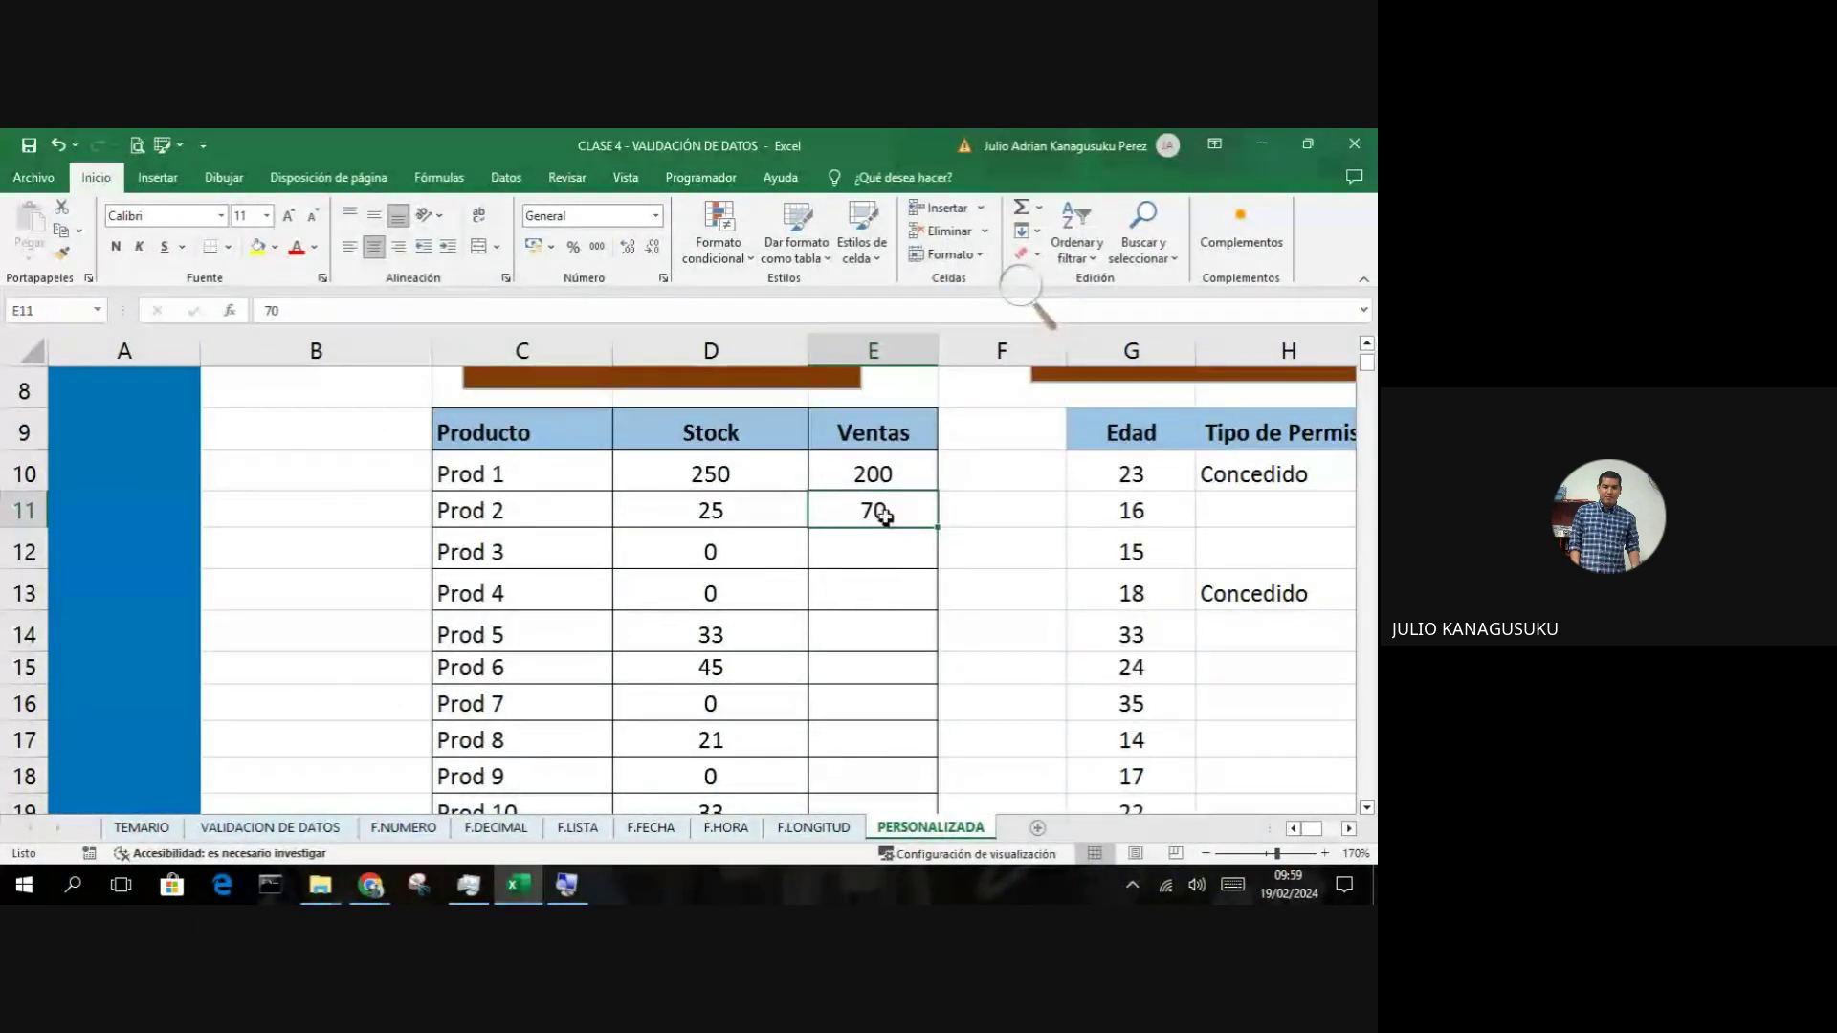
drag(890, 482, 898, 500)
key(Delete)
click(885, 484)
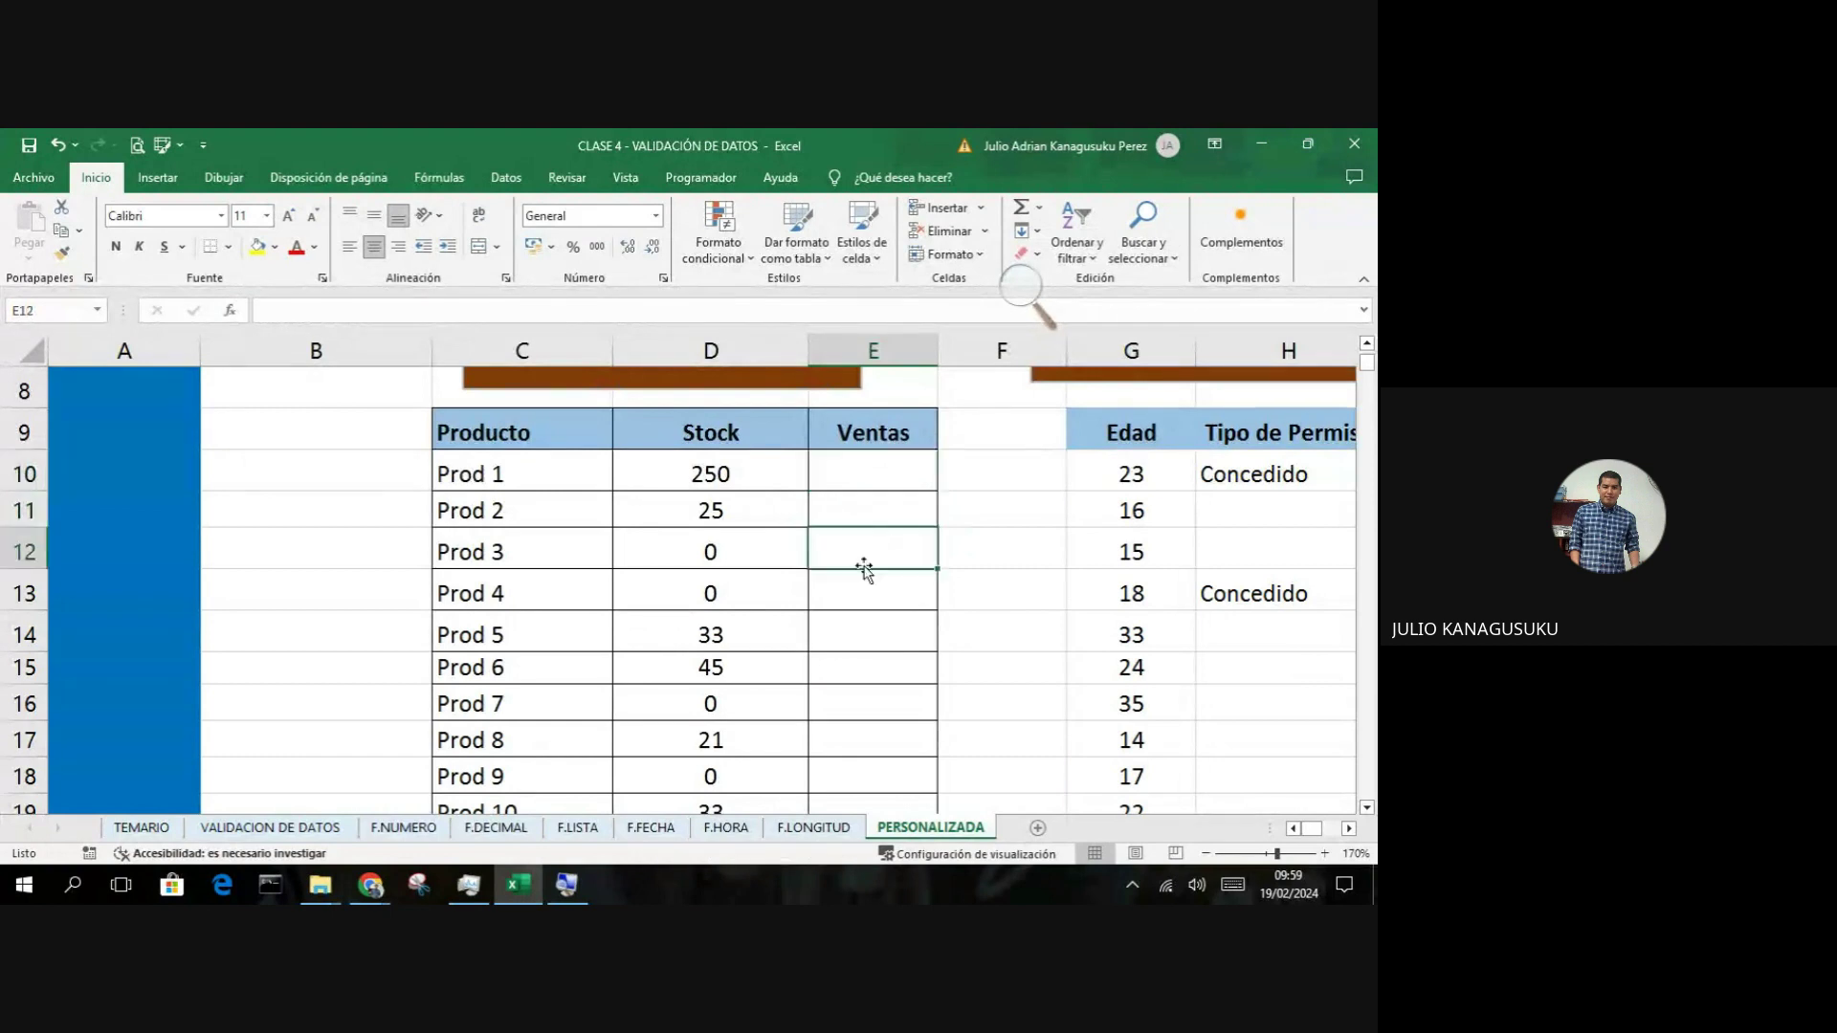
scroll(890, 593, up, 1)
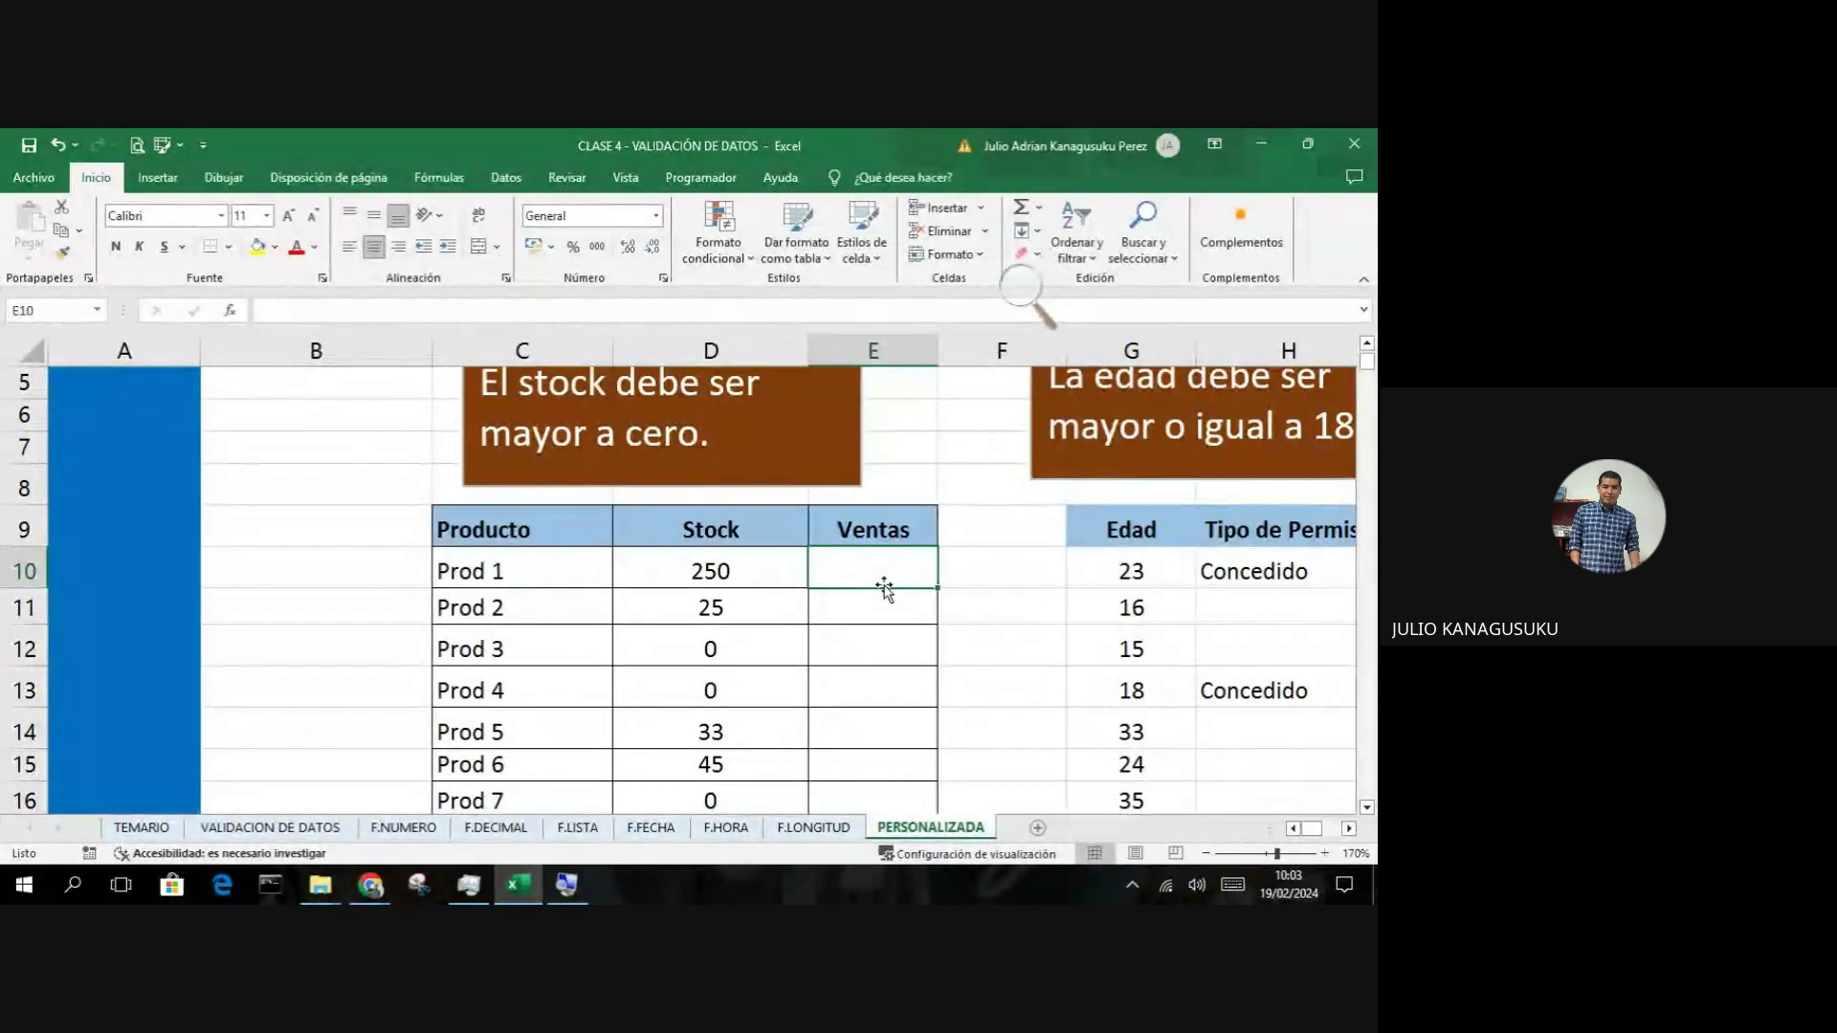
text(250)
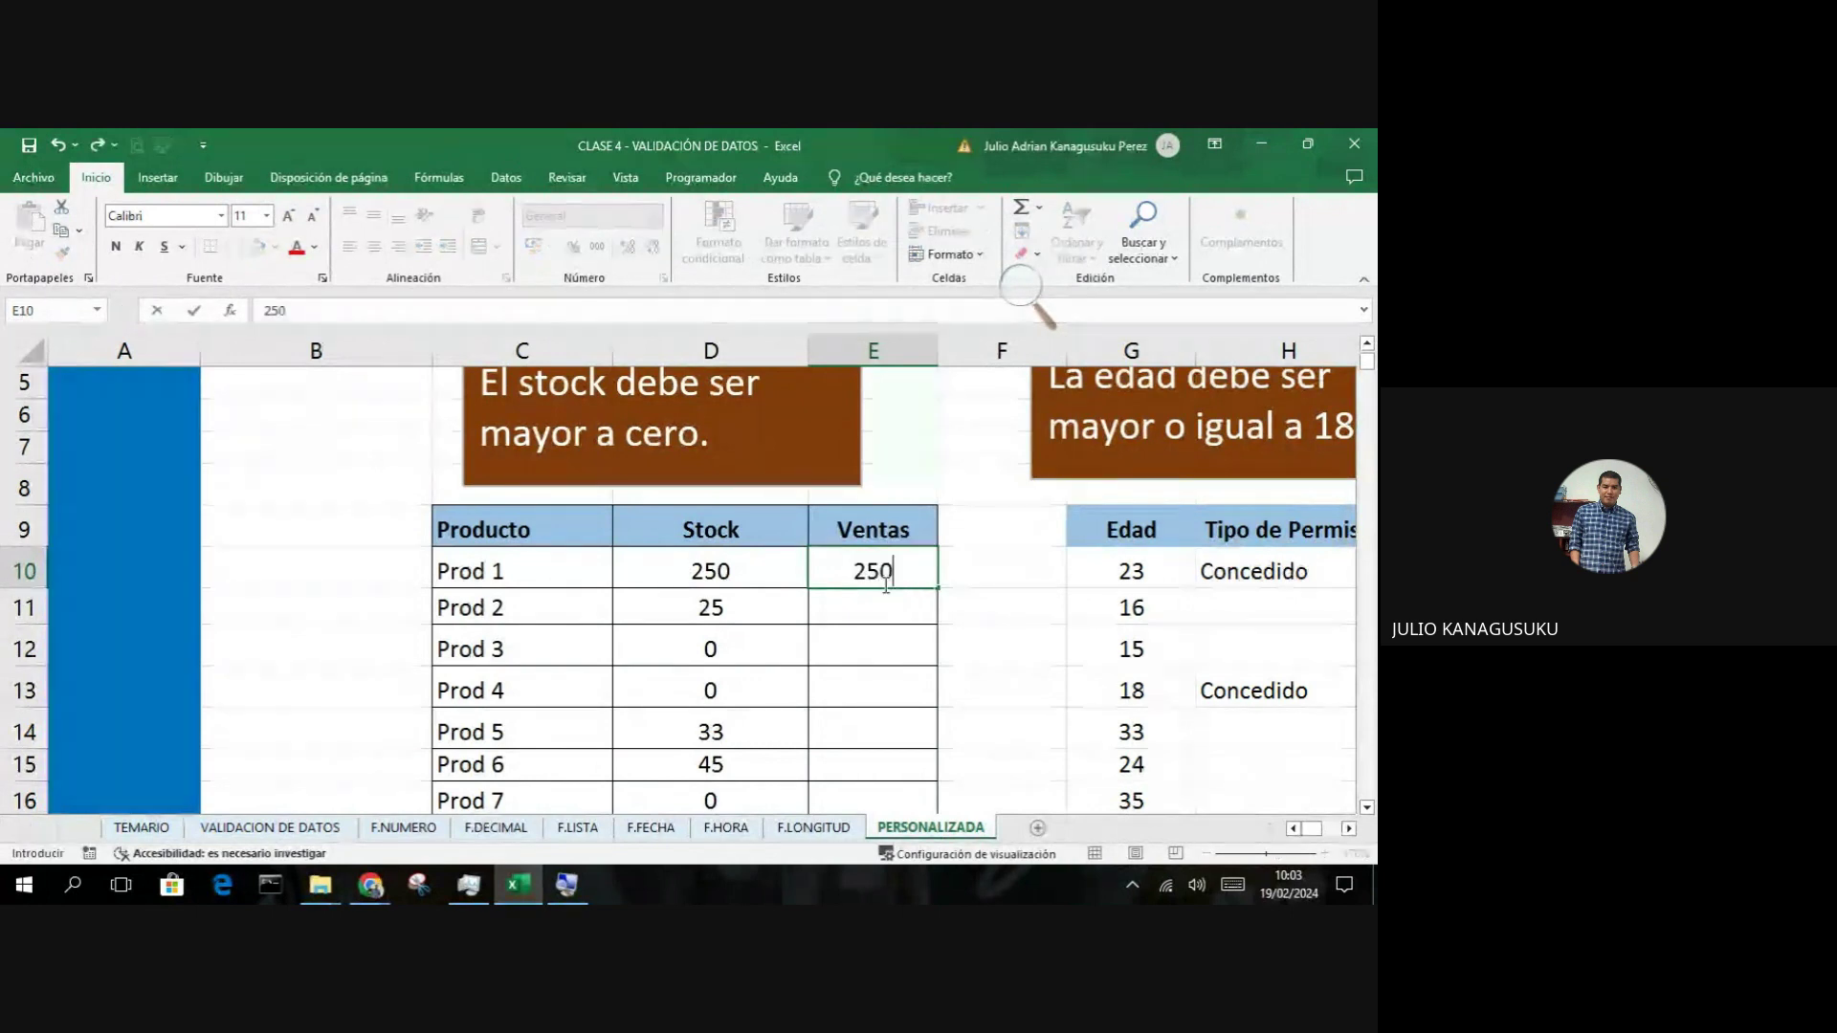
key(Return)
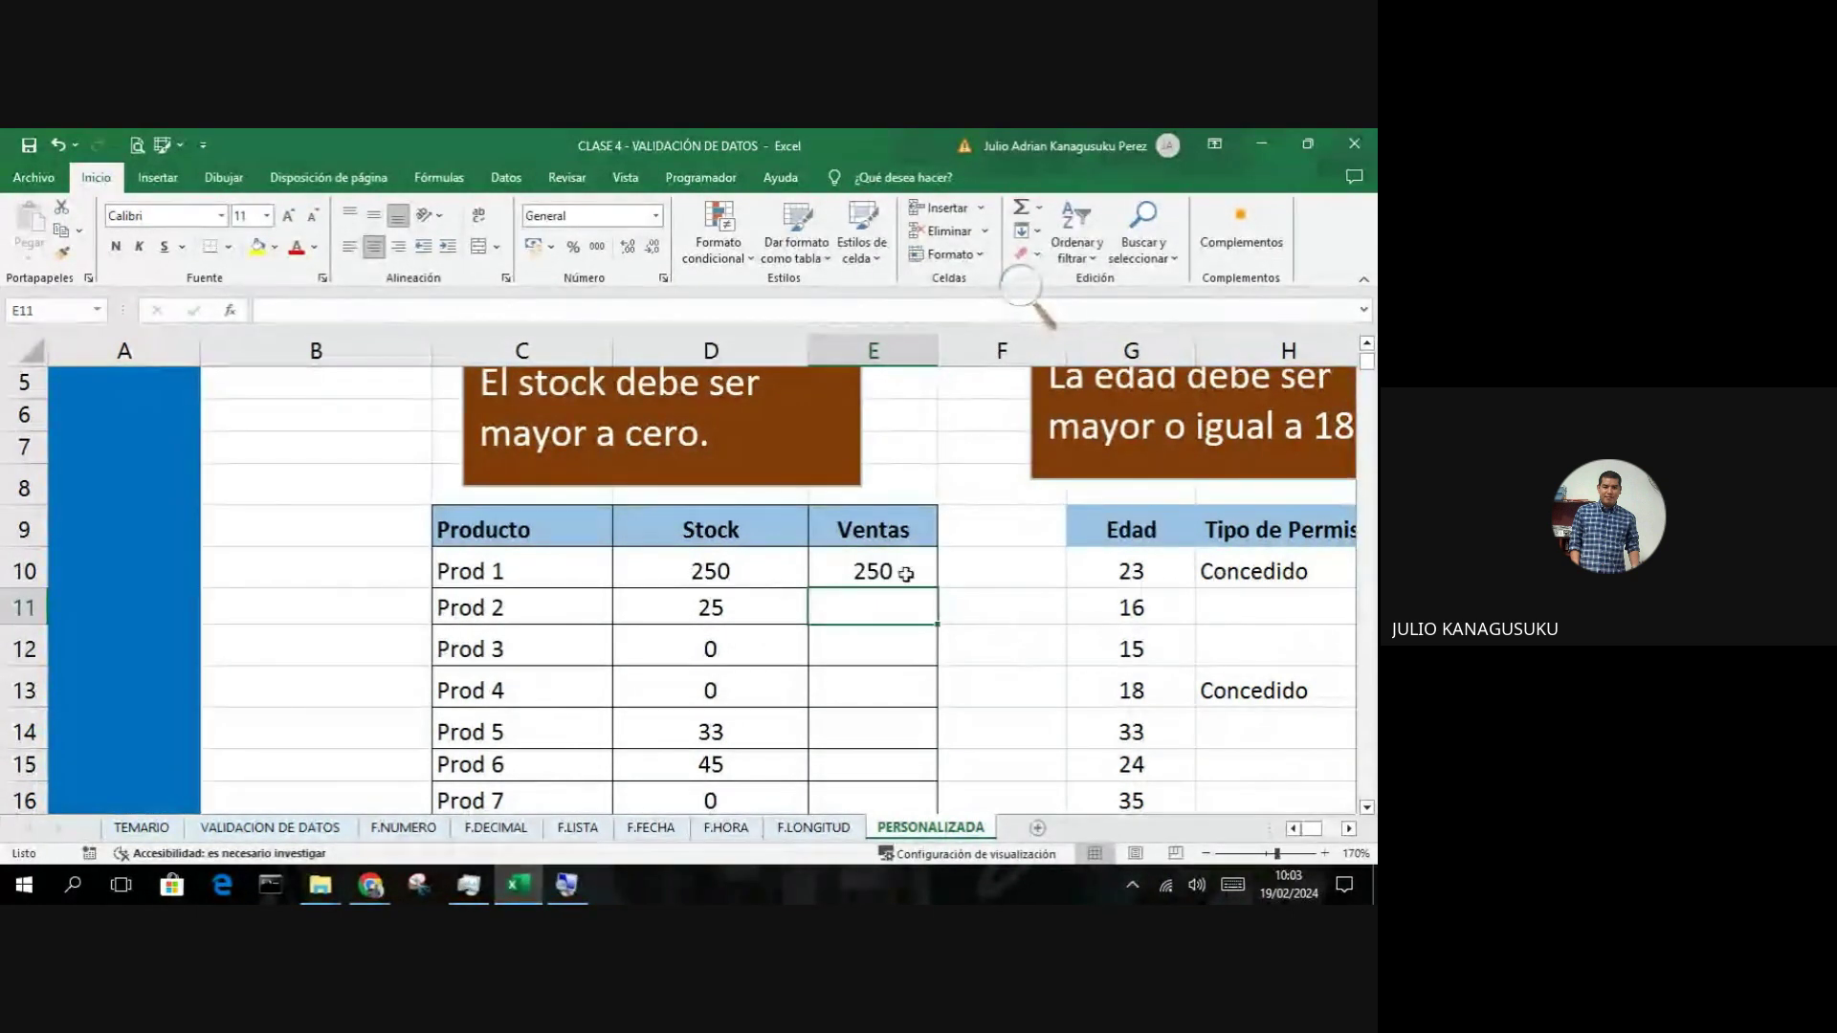
click(911, 574)
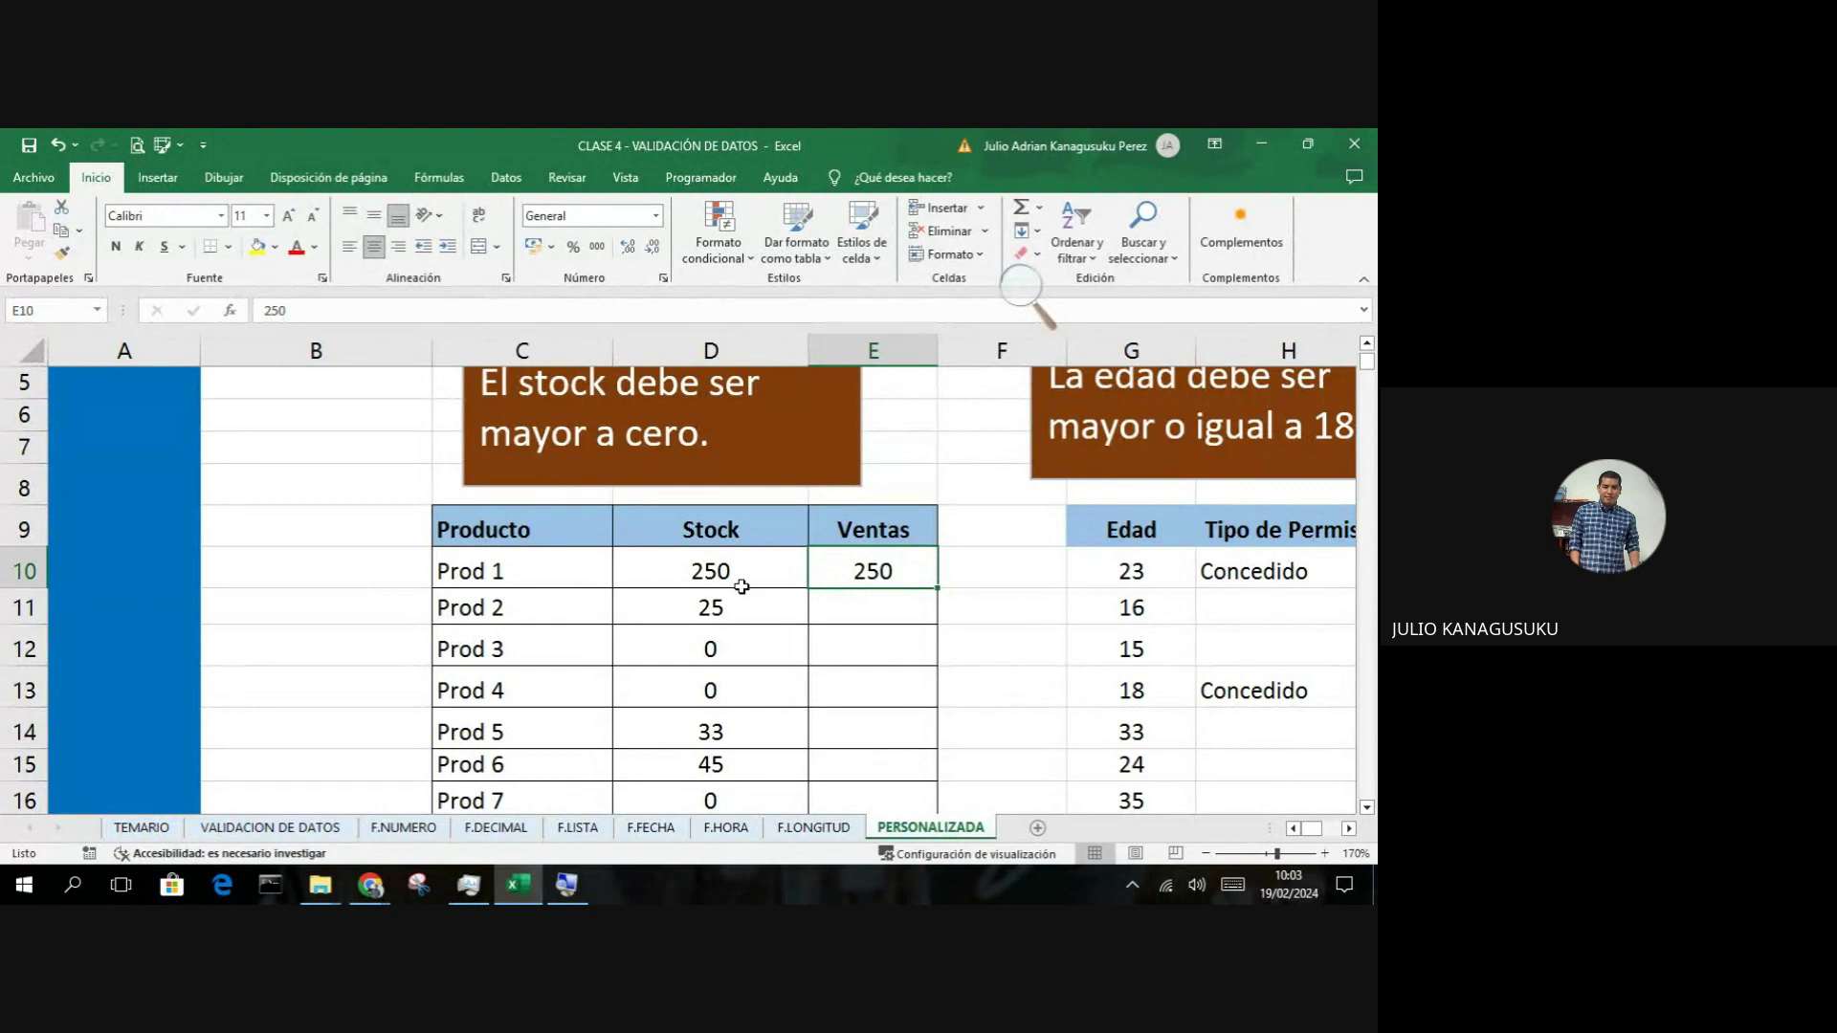
text(24)
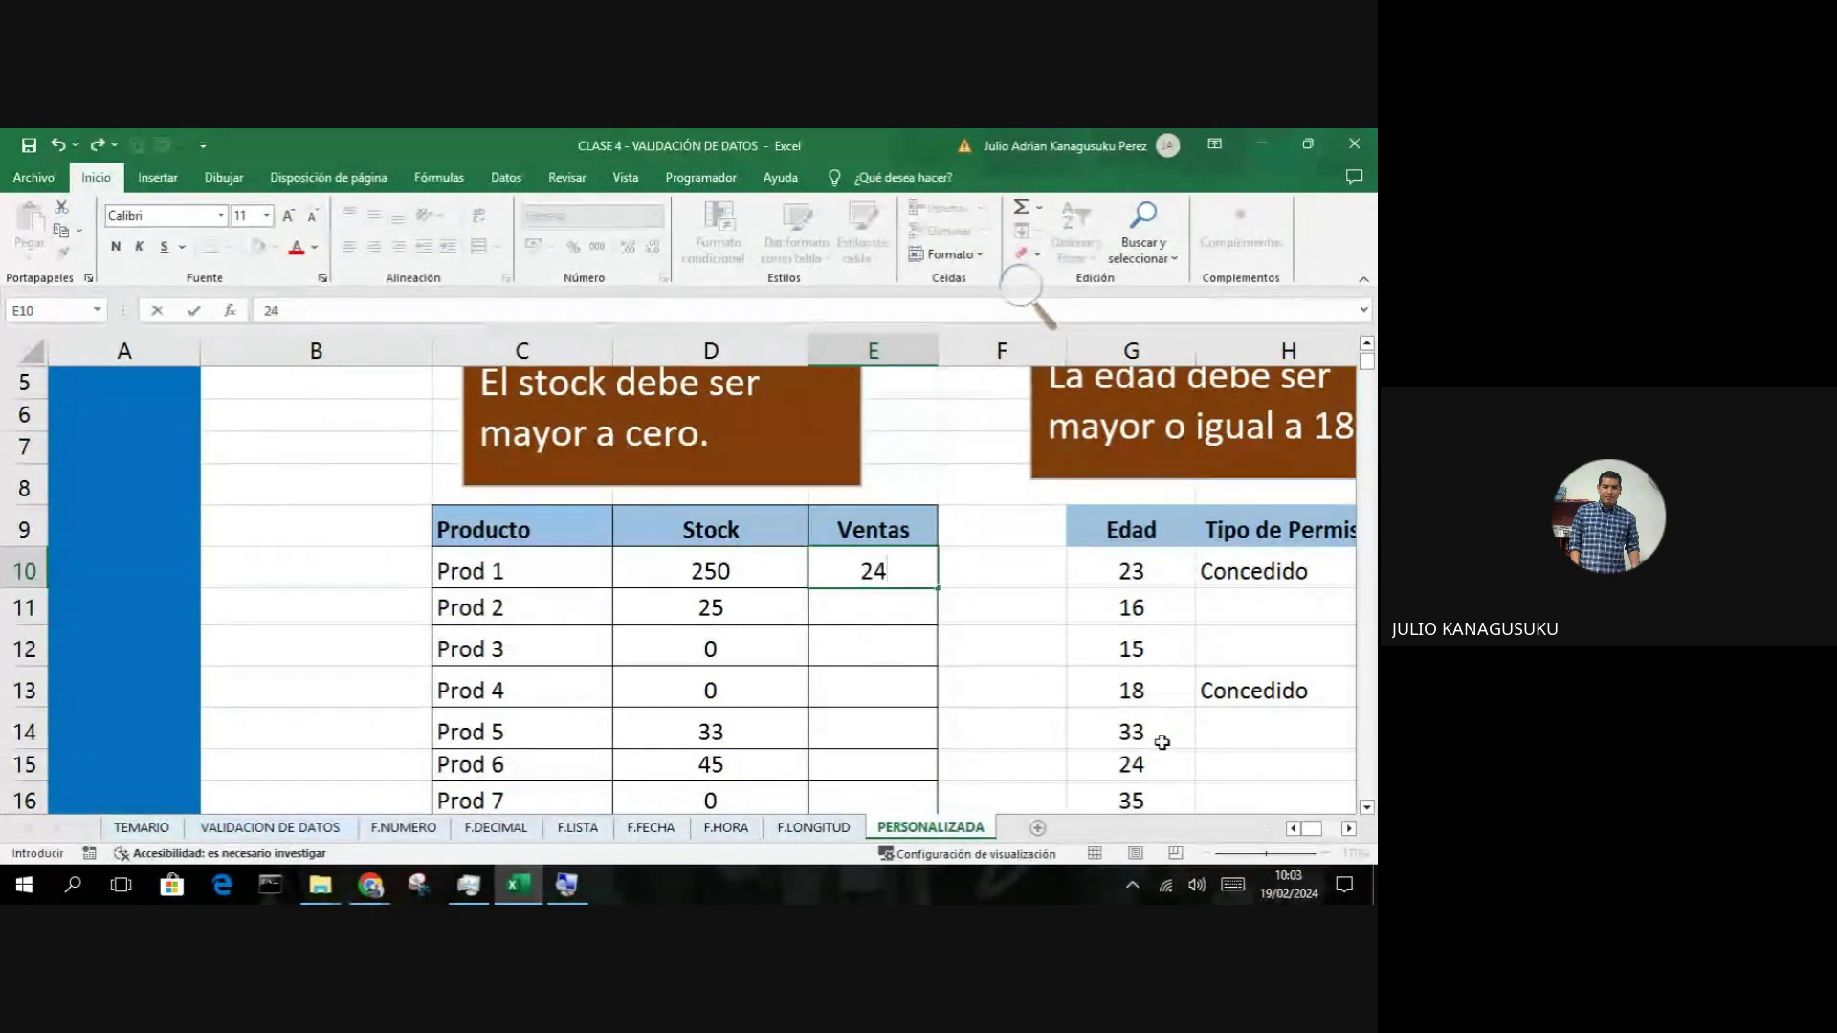
text(9)
key(Return)
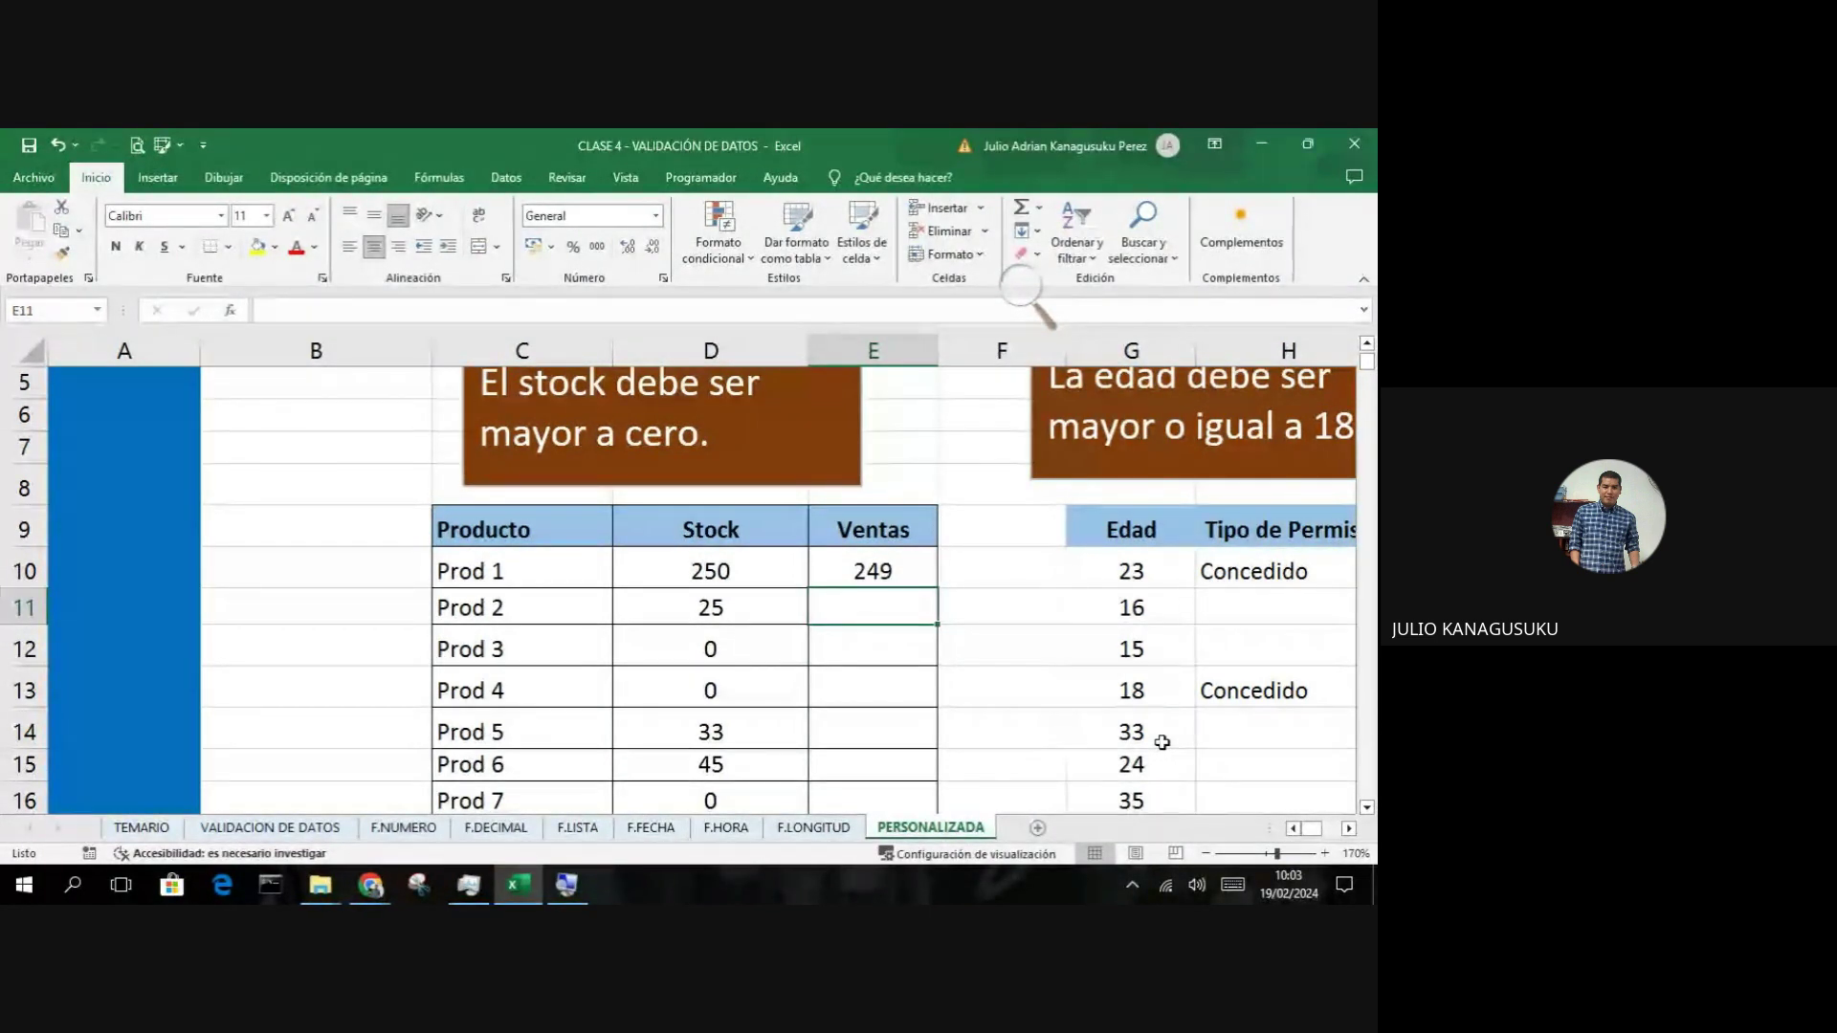
key(Up)
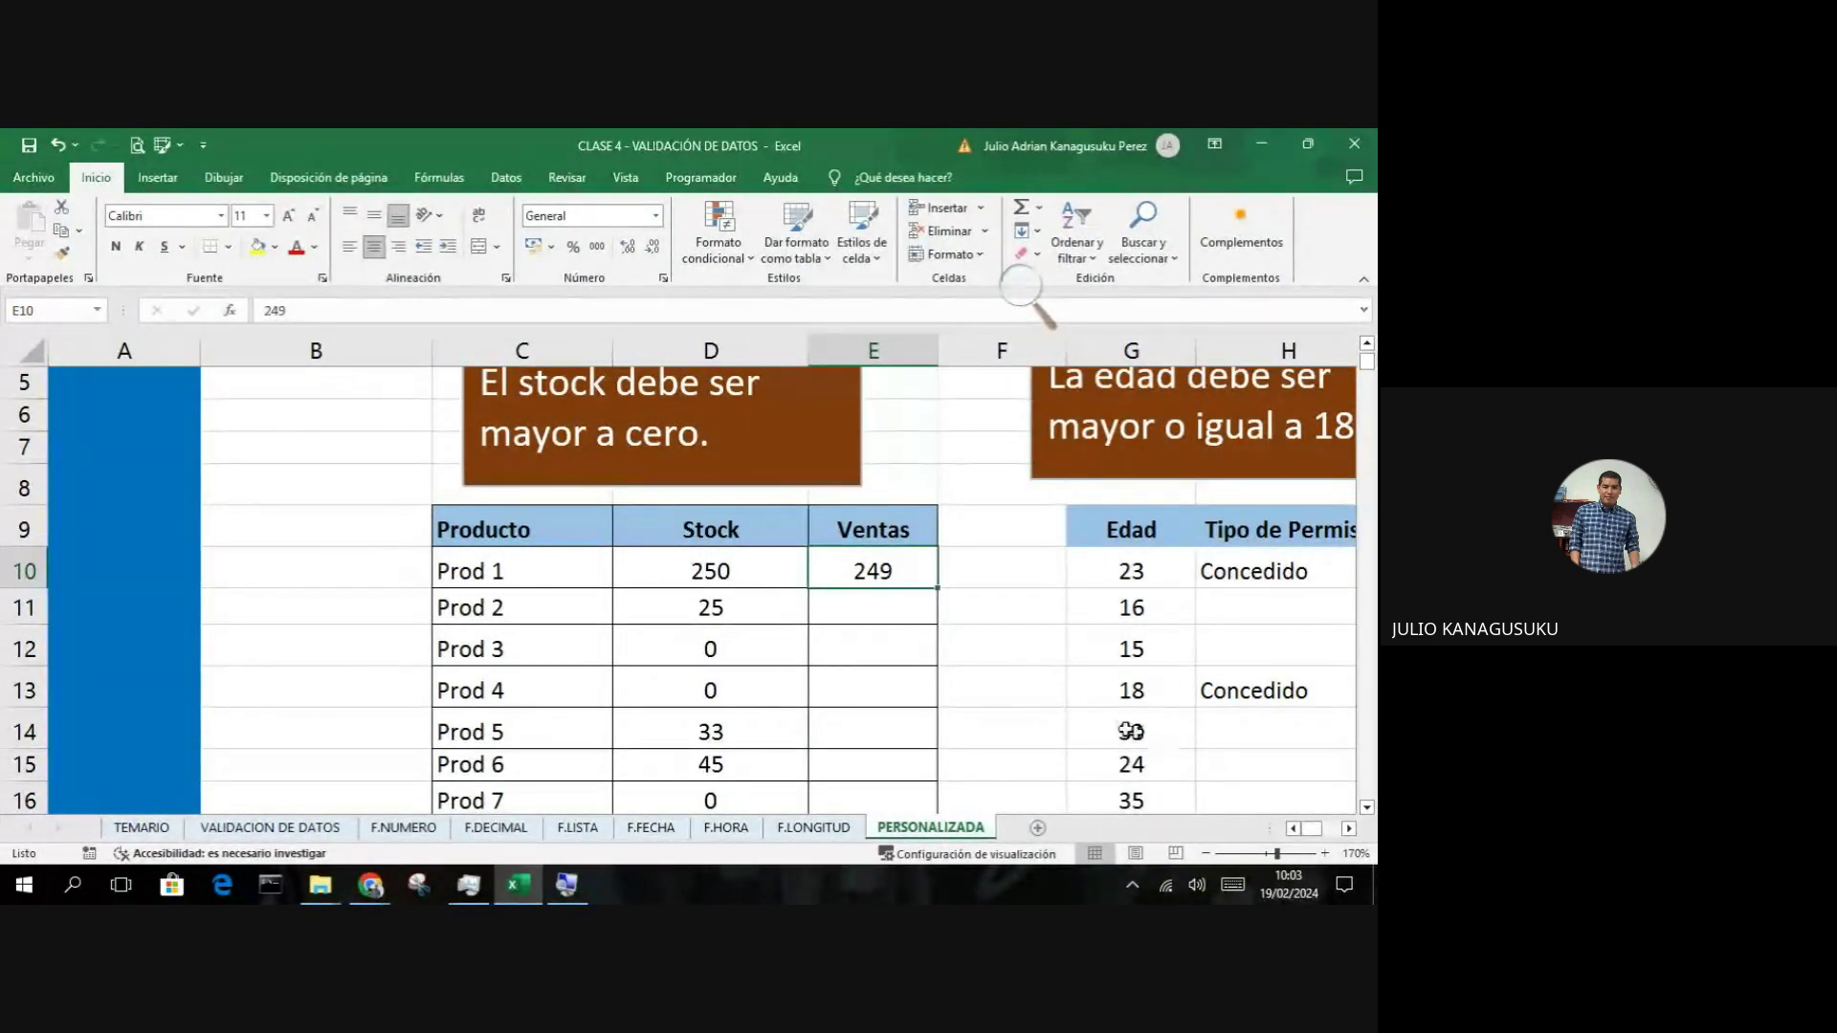
key(Delete)
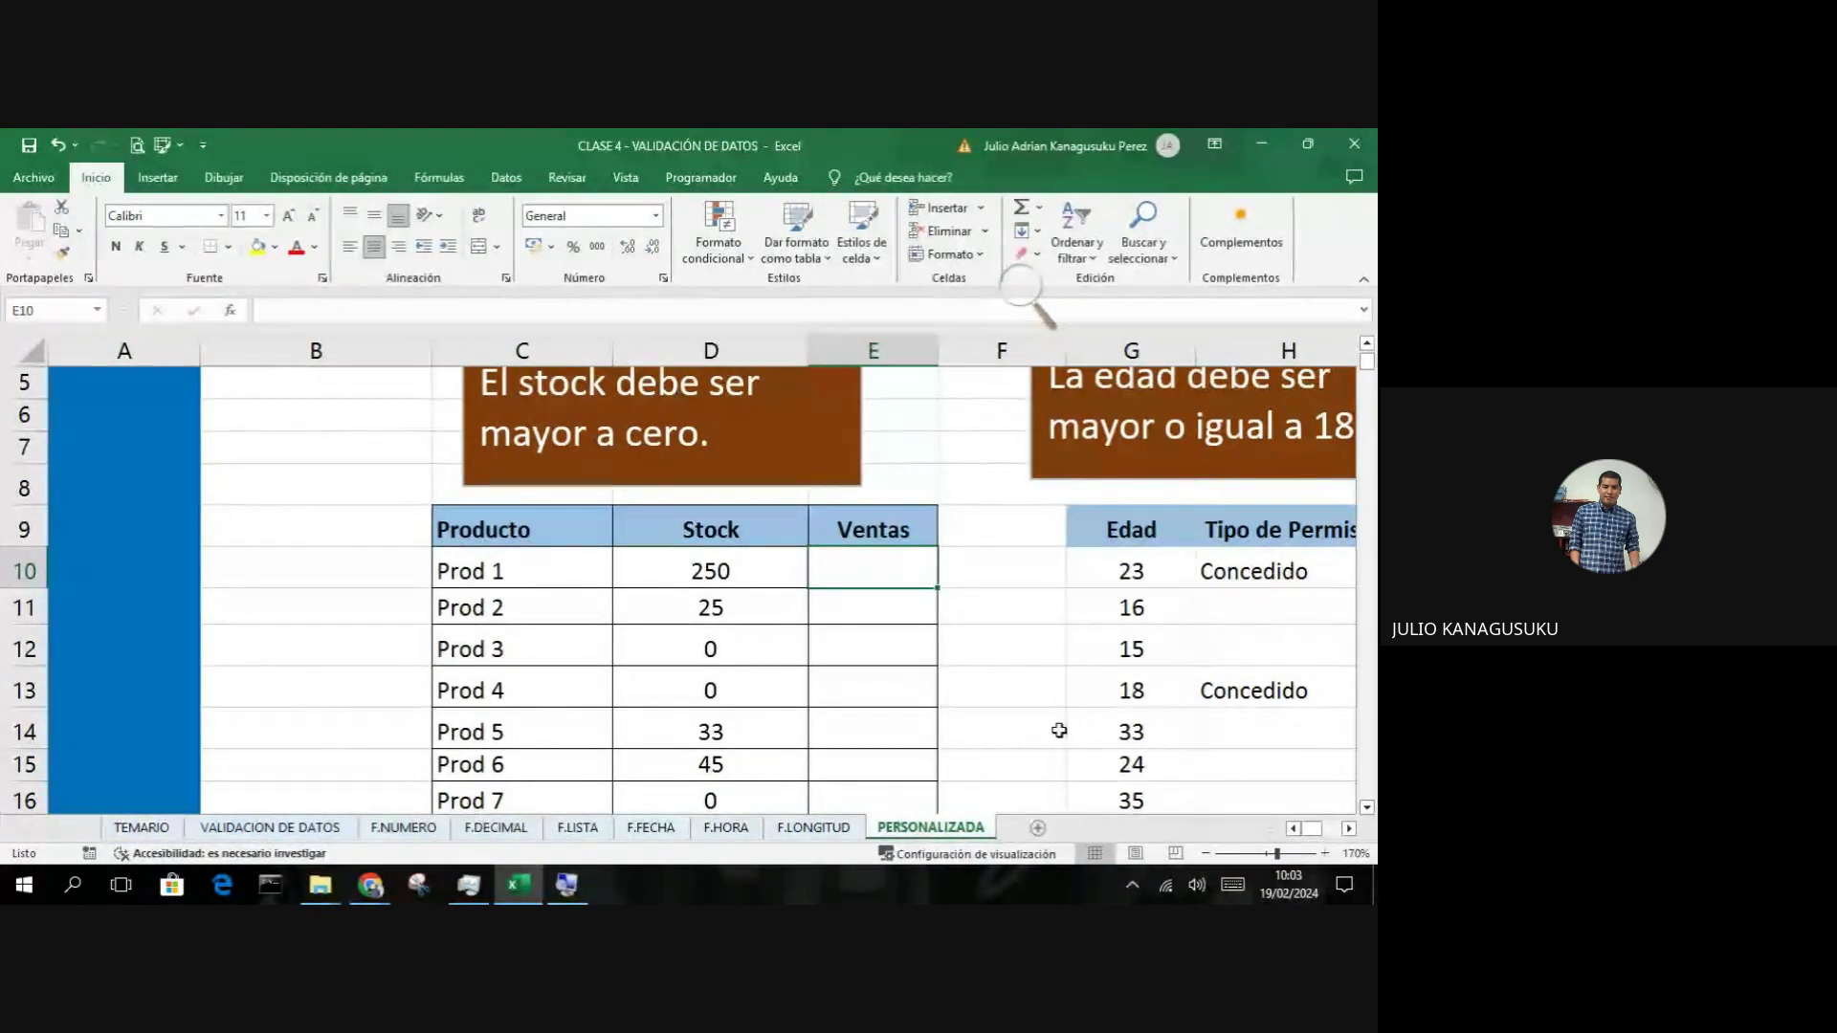
text(=)
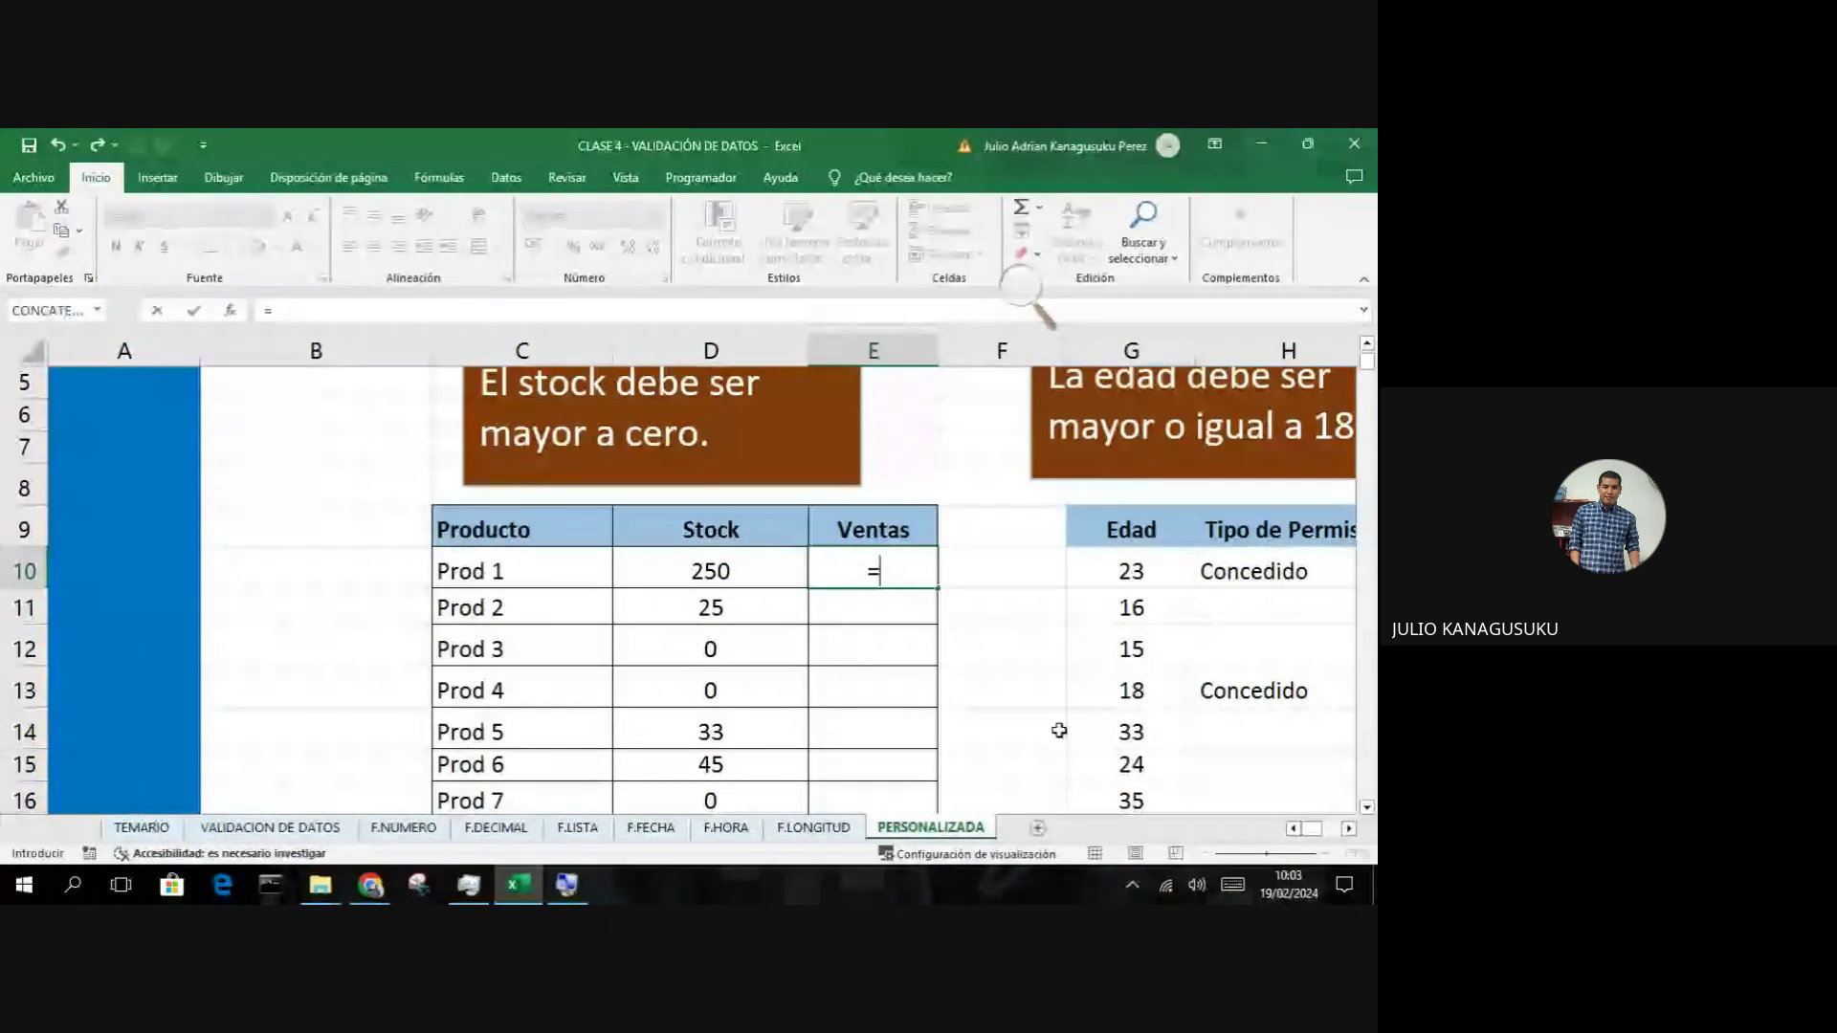
key(BackSpace)
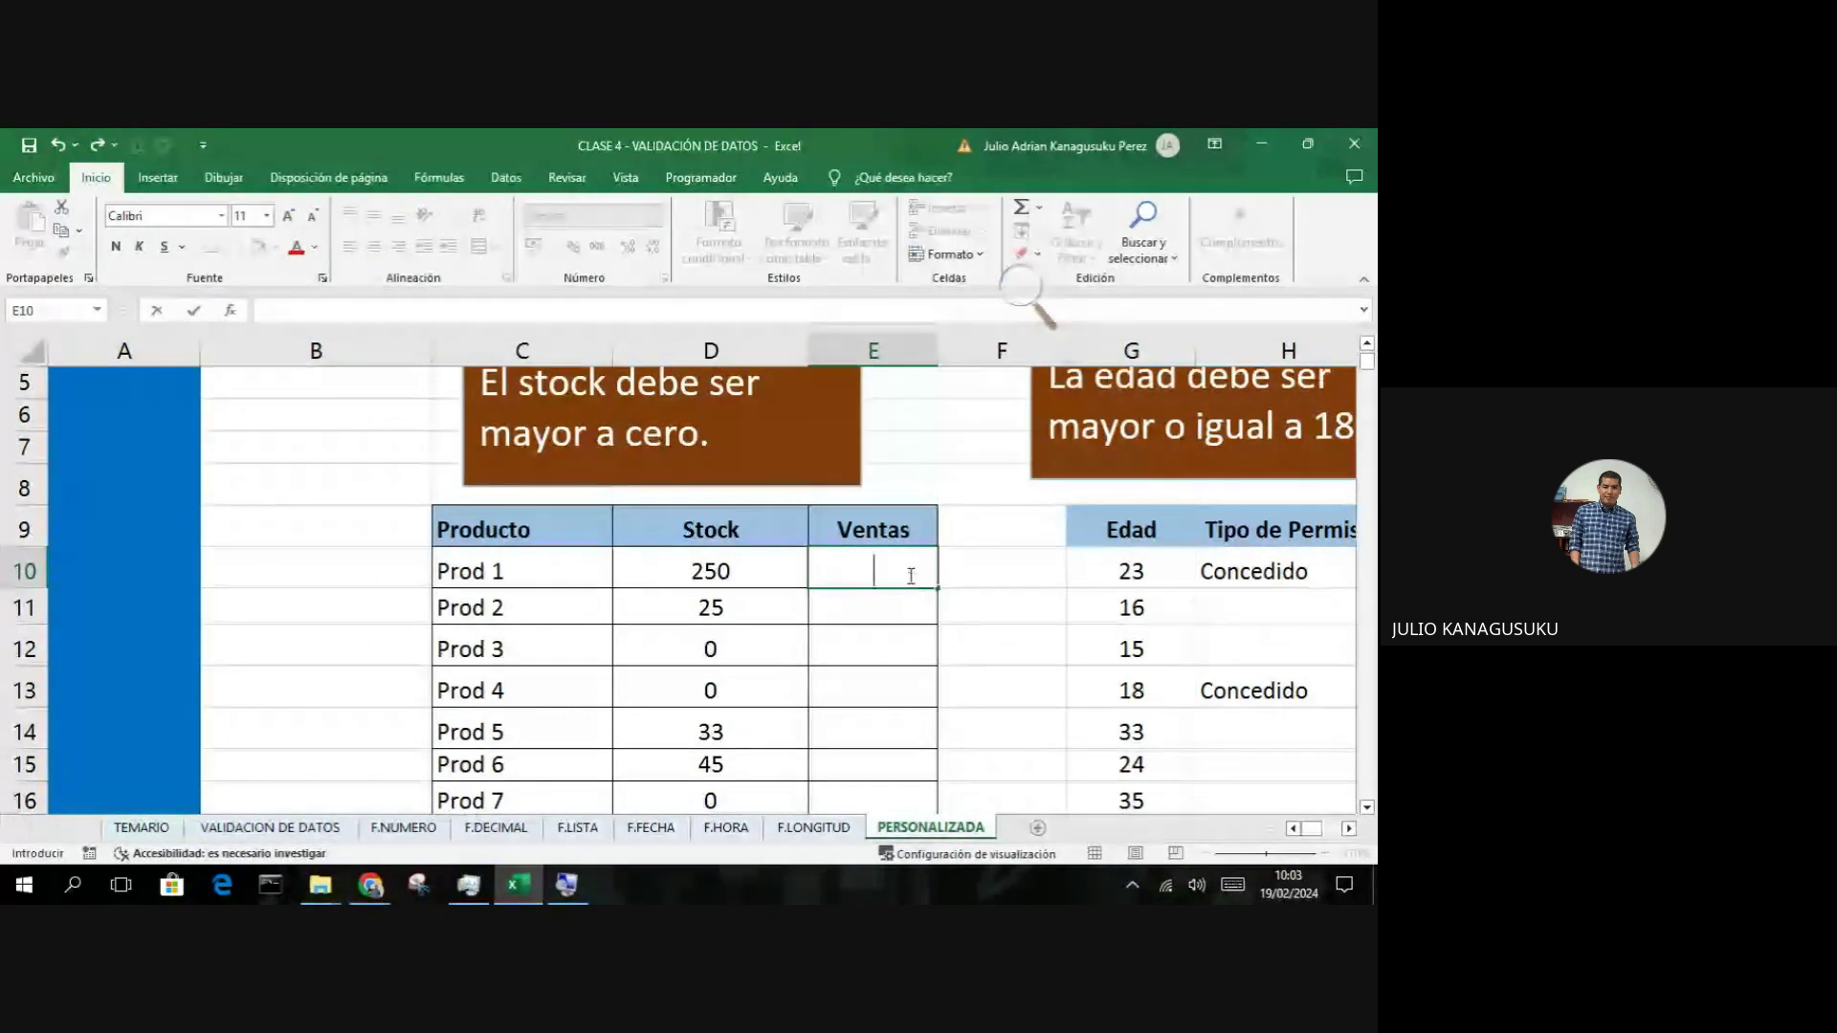
click(909, 607)
Step: Select E10:E20 and open Validación de datos with Permitir set to Personalizada
click(905, 584)
drag(905, 584, 882, 736)
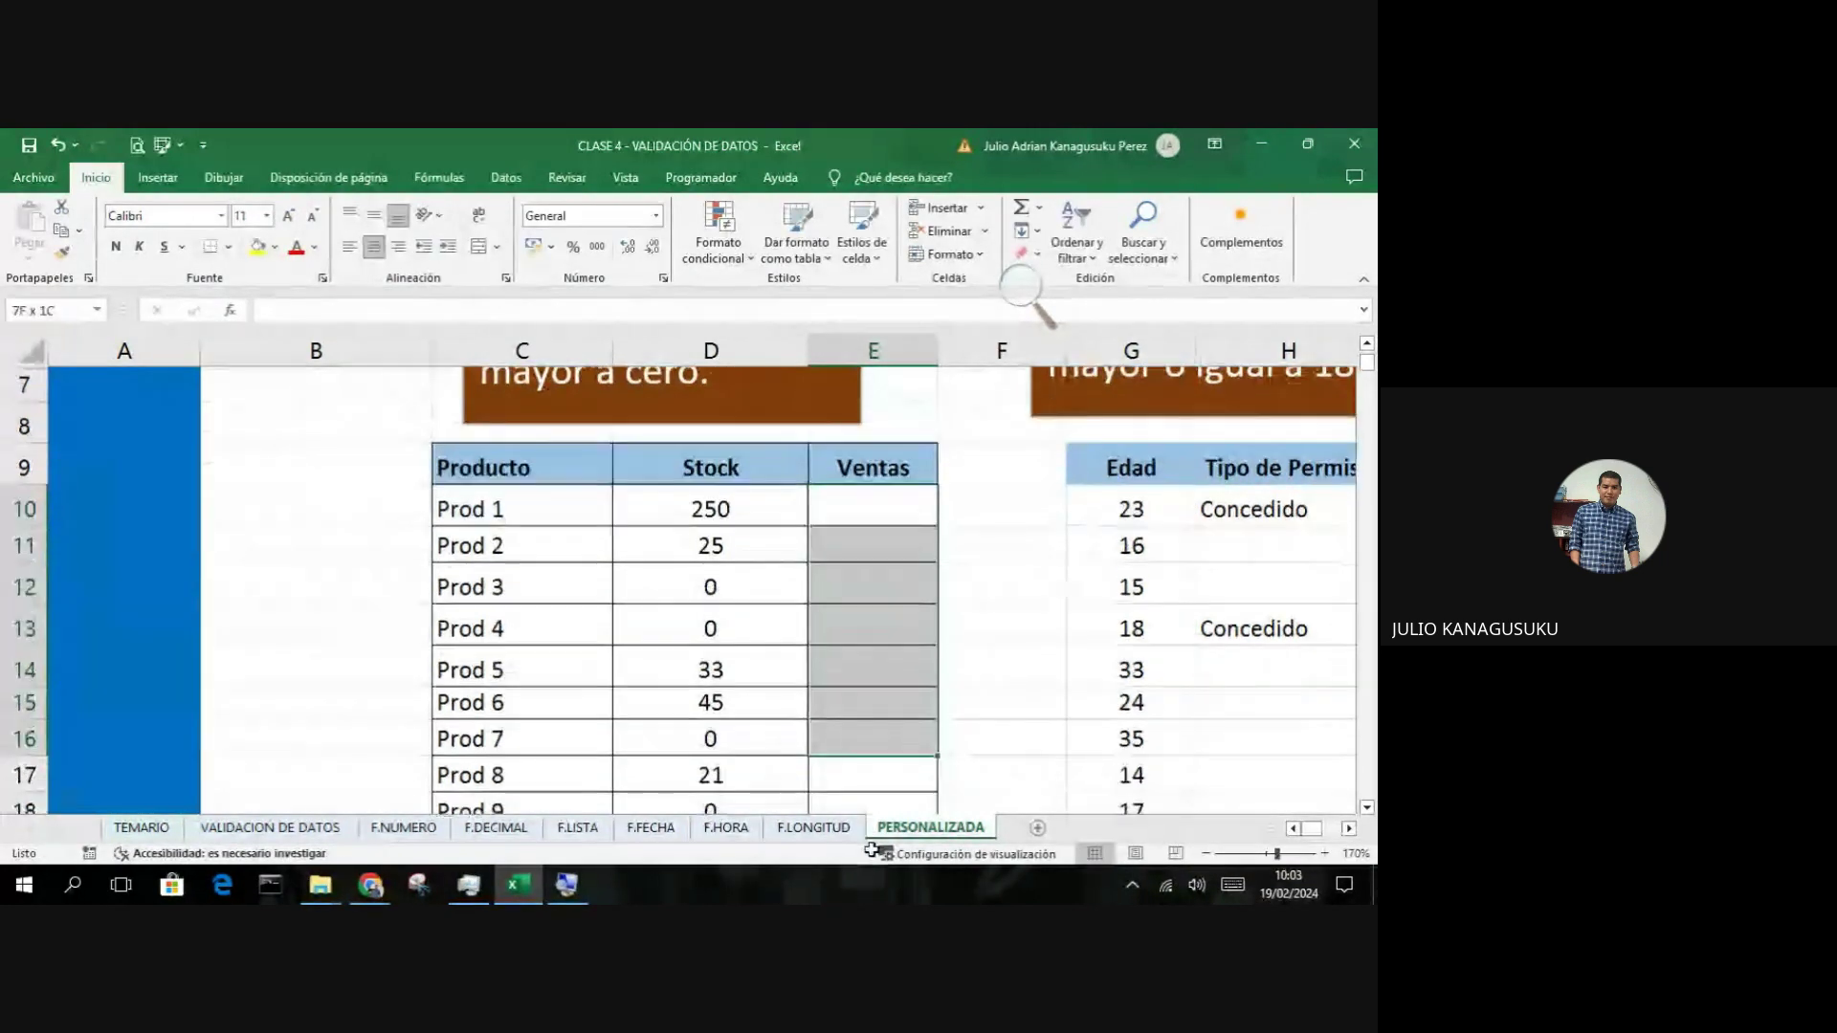
scroll(957, 478, up, 1)
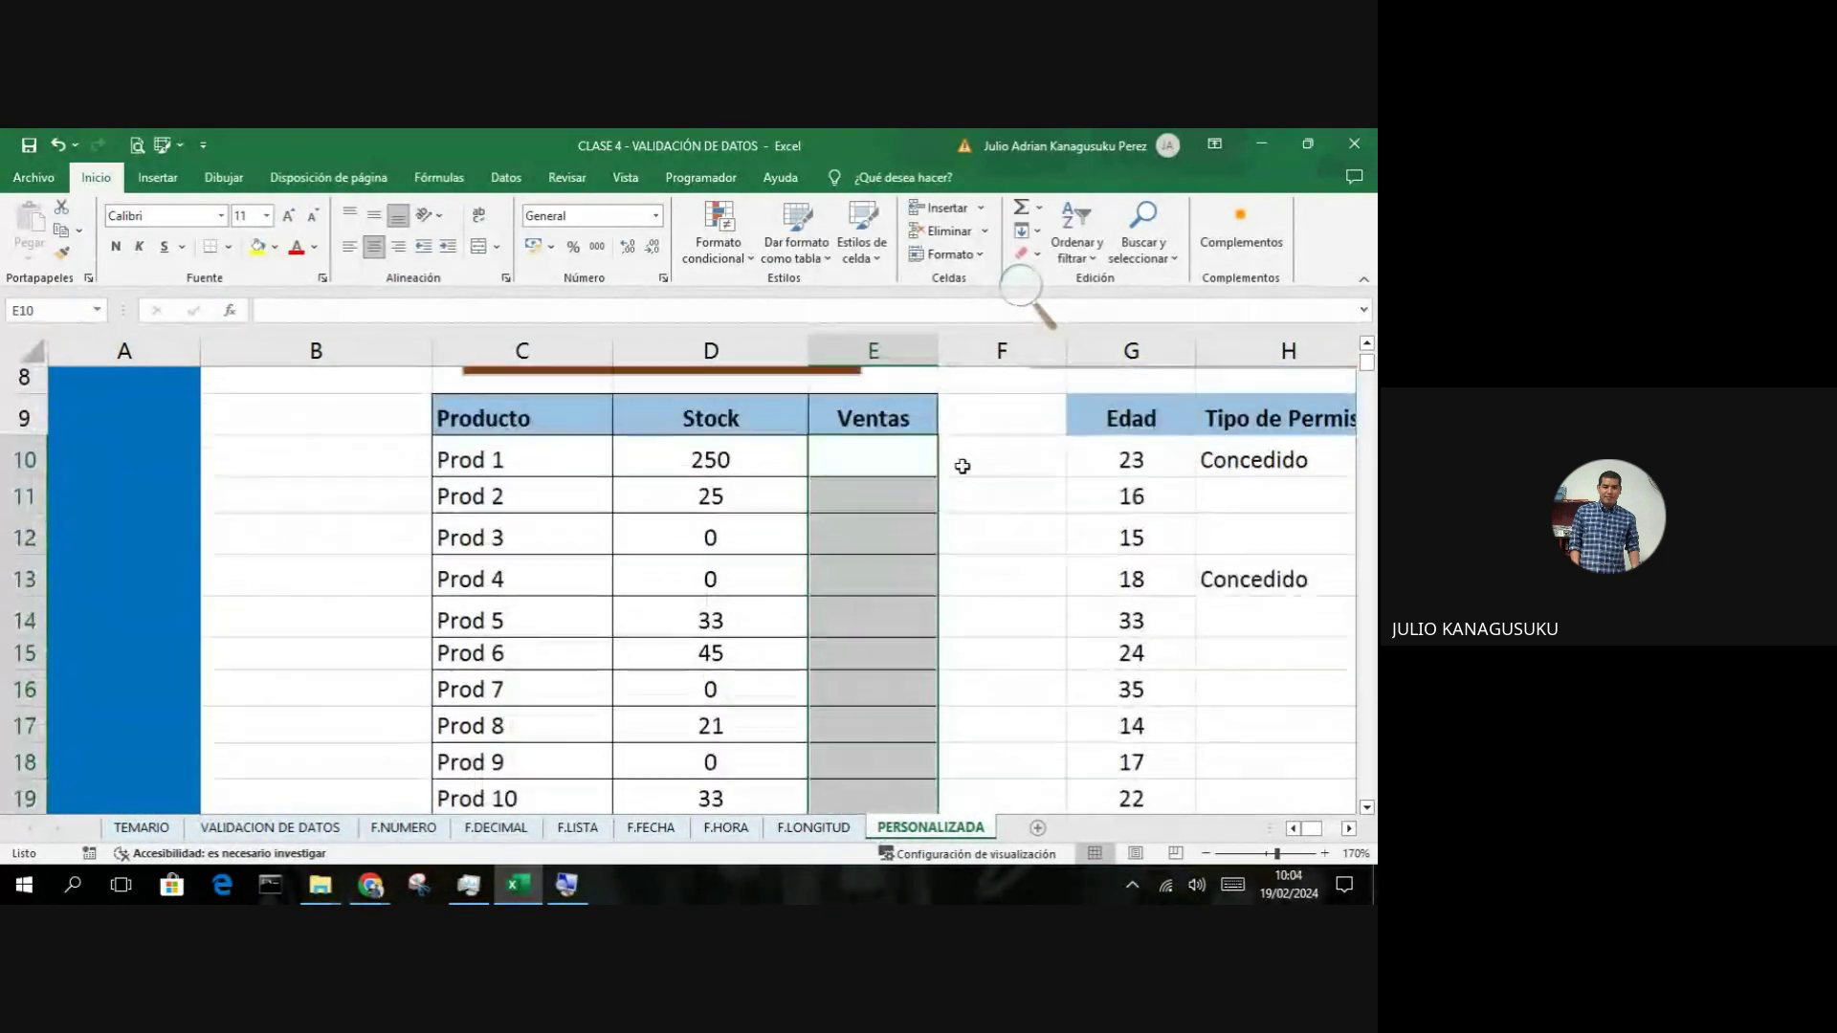
key(super+plus)
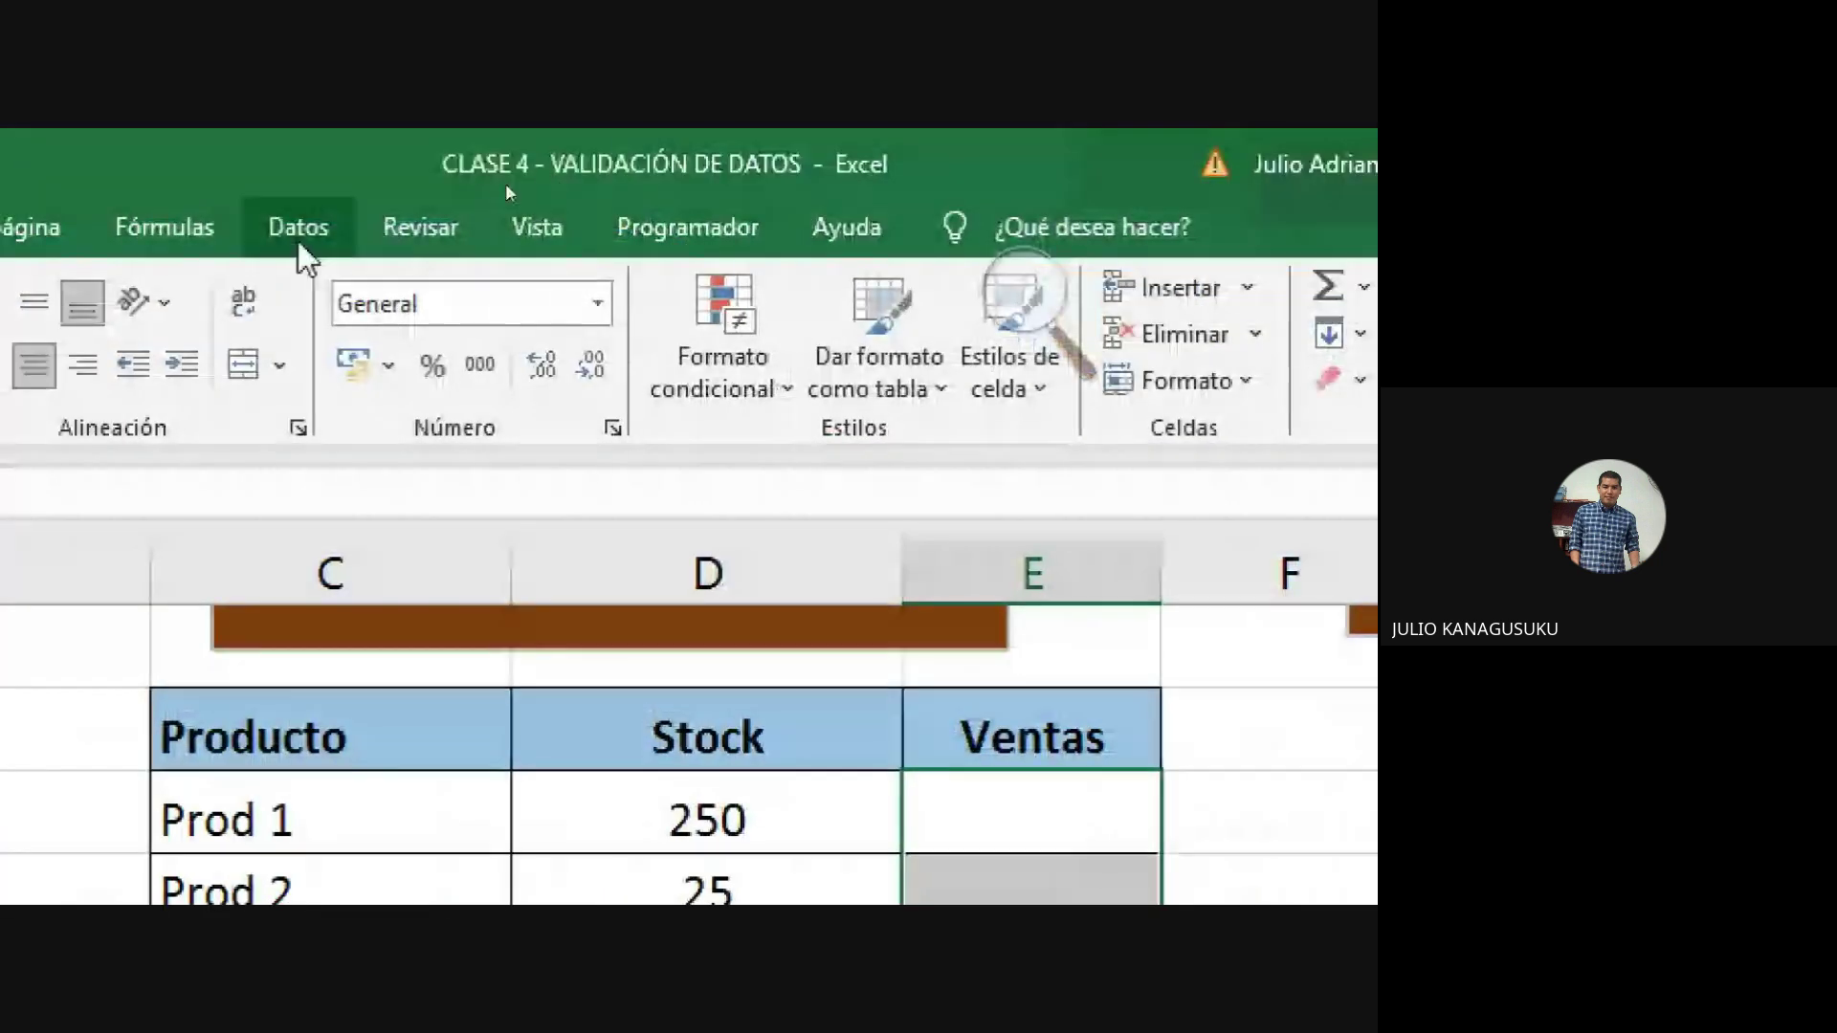
click(300, 244)
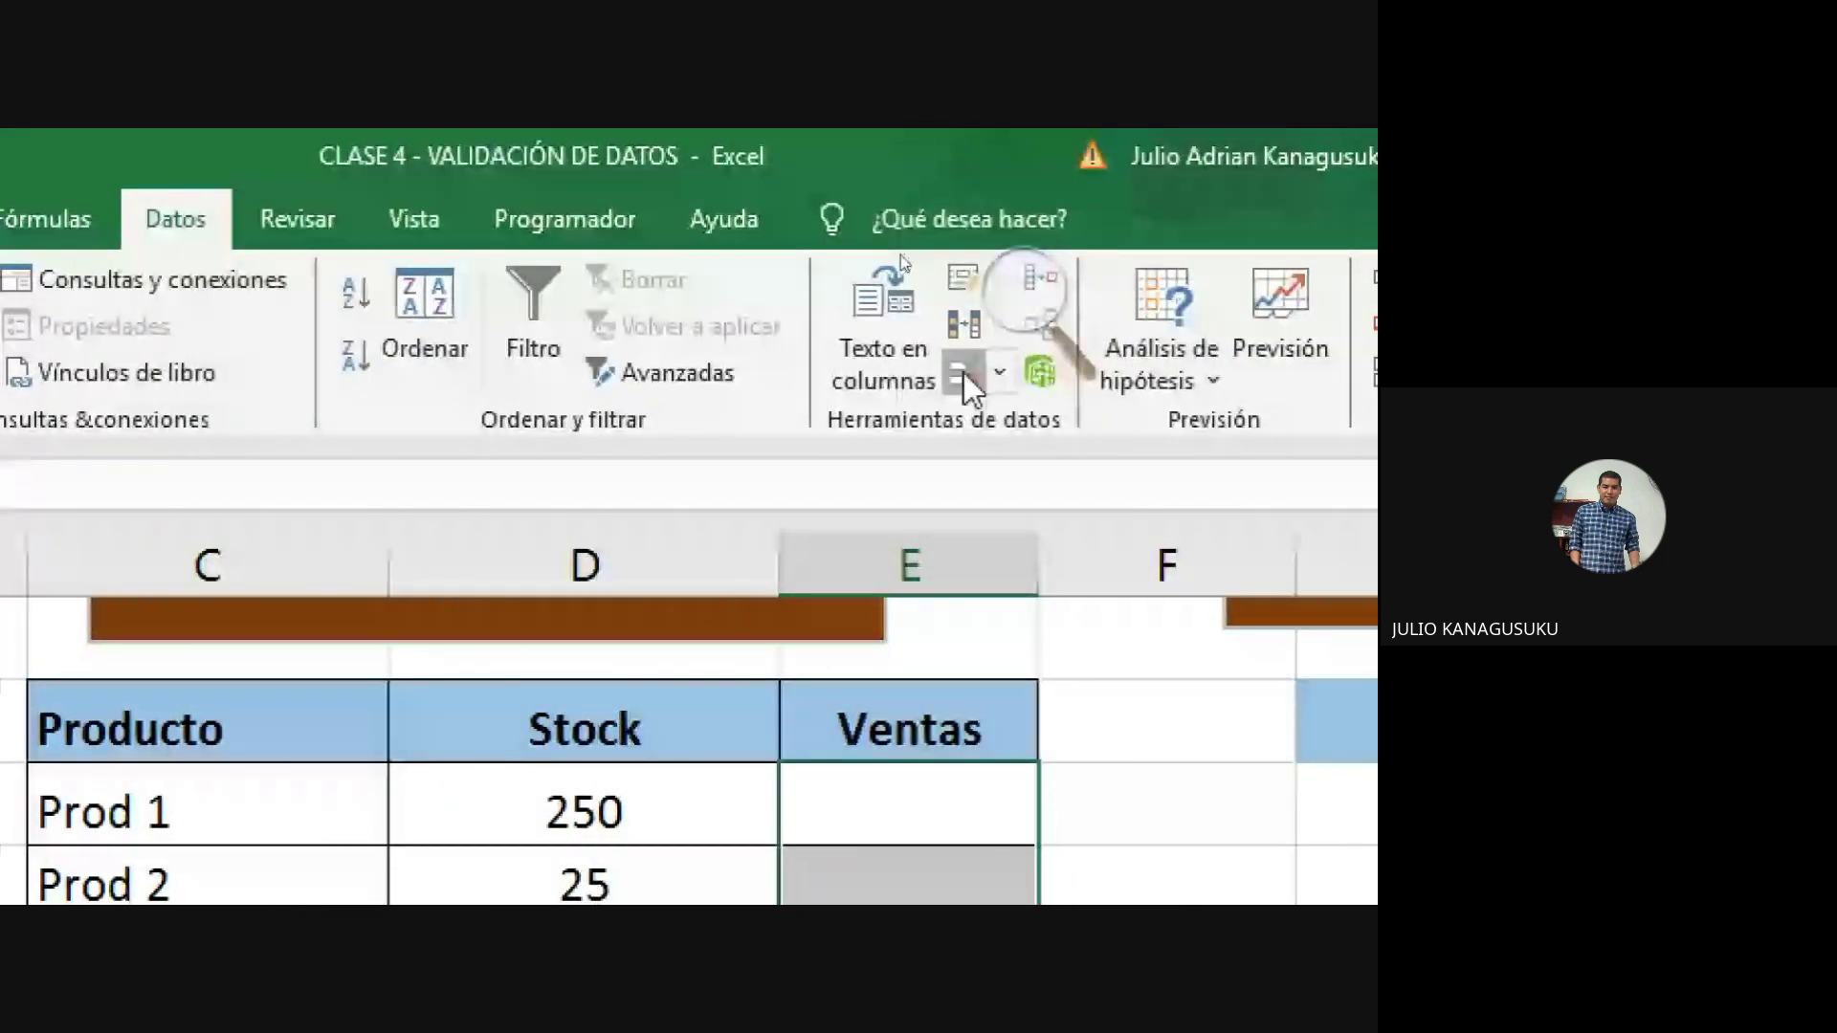
click(963, 371)
click(330, 497)
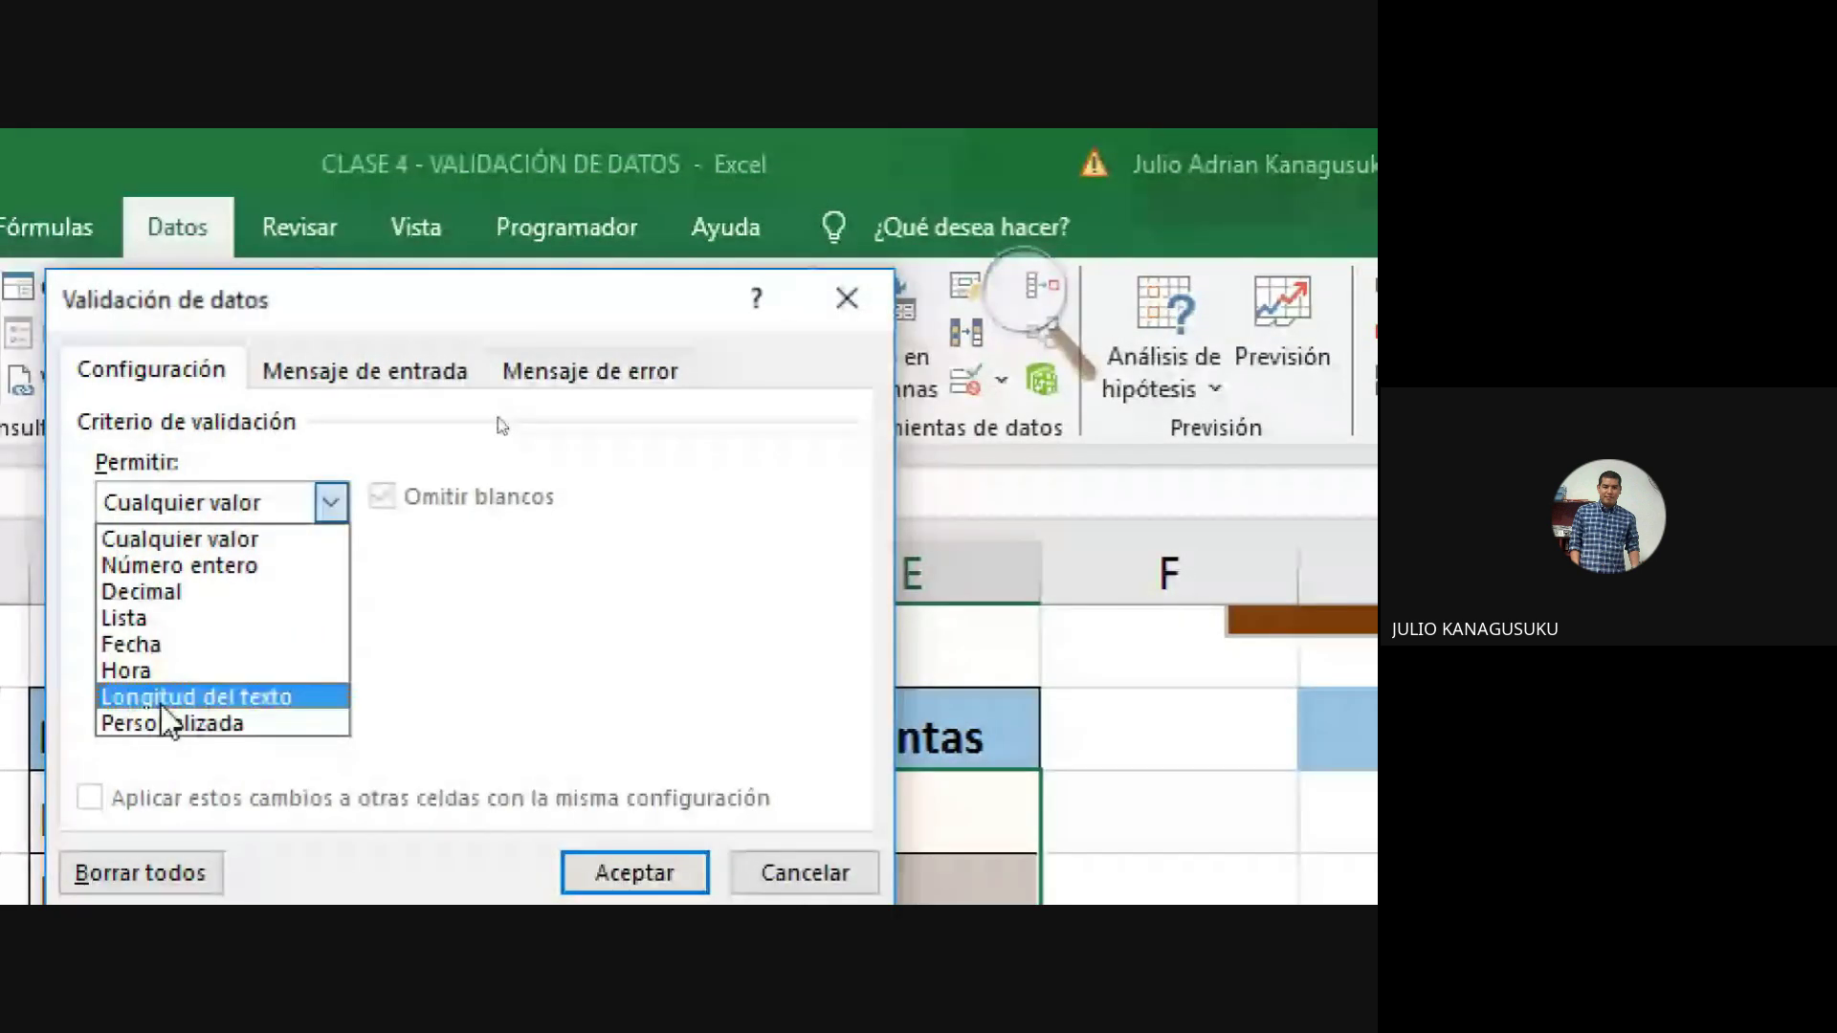
click(201, 723)
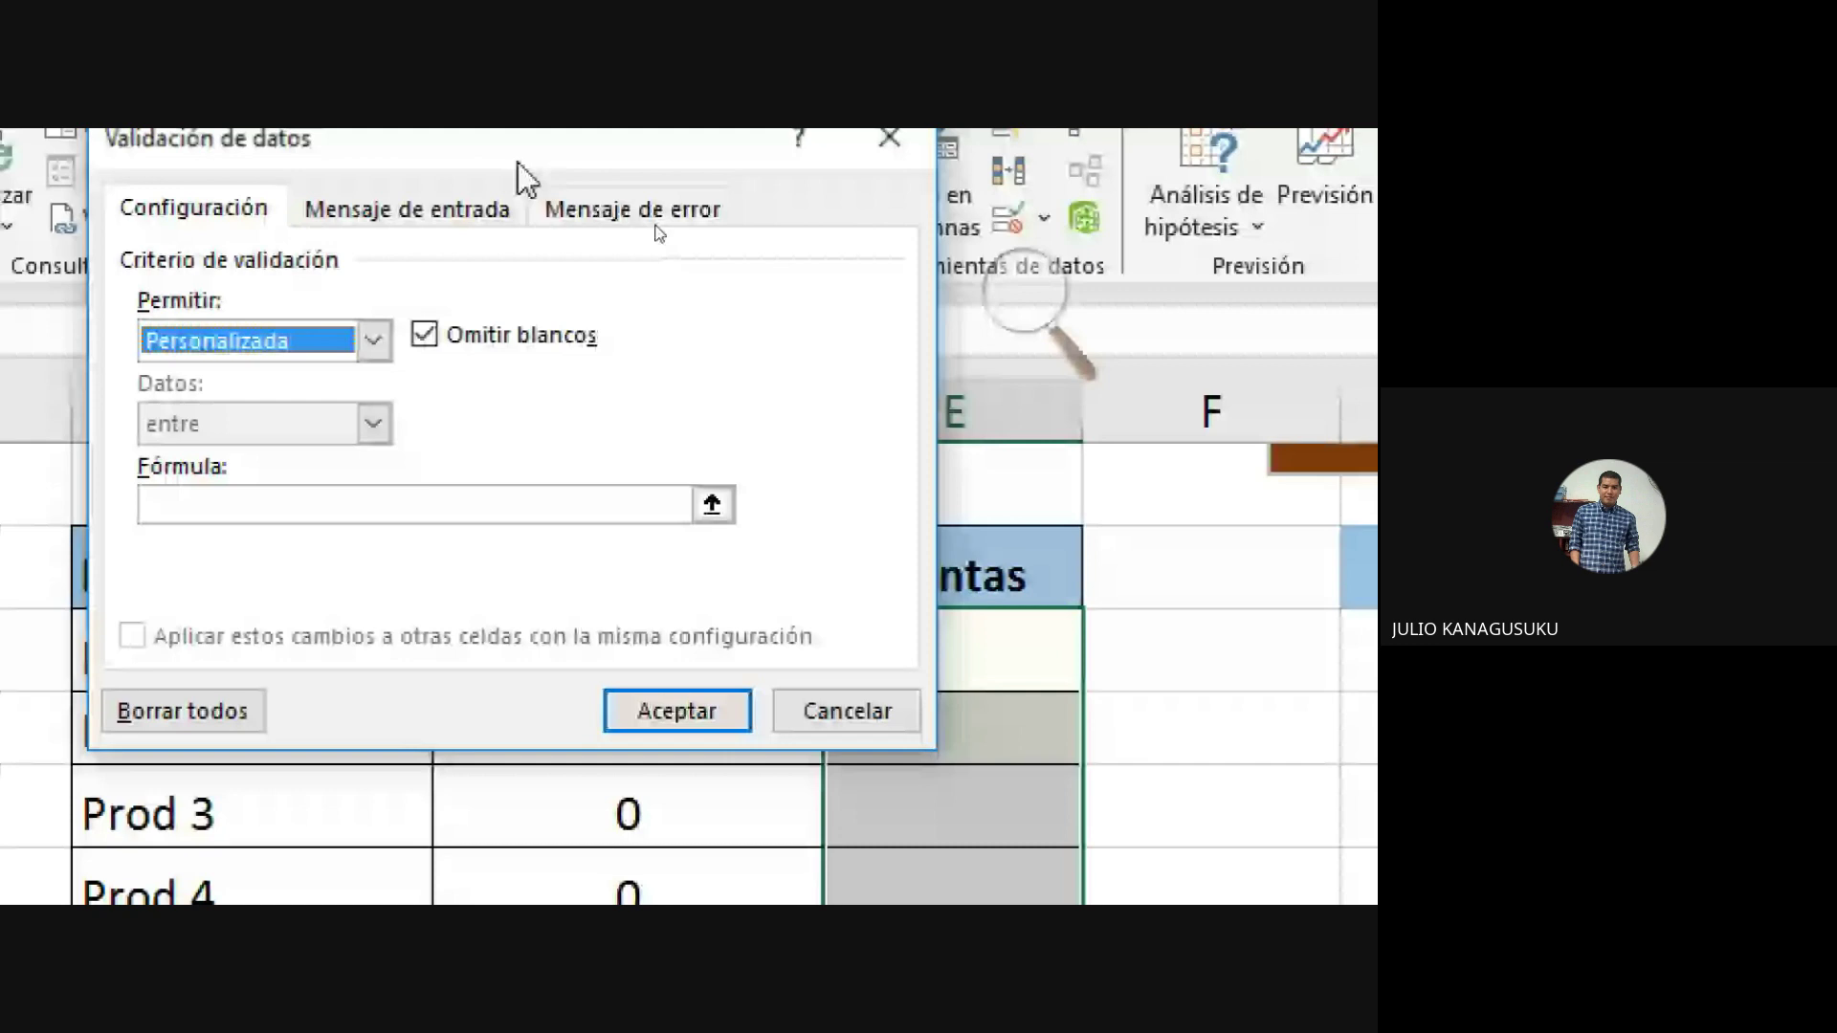
drag(518, 162, 1277, 182)
Step: Enter =Y(D10>0;E10<=D10) as the custom formula for Ventas and accept it
click(1076, 533)
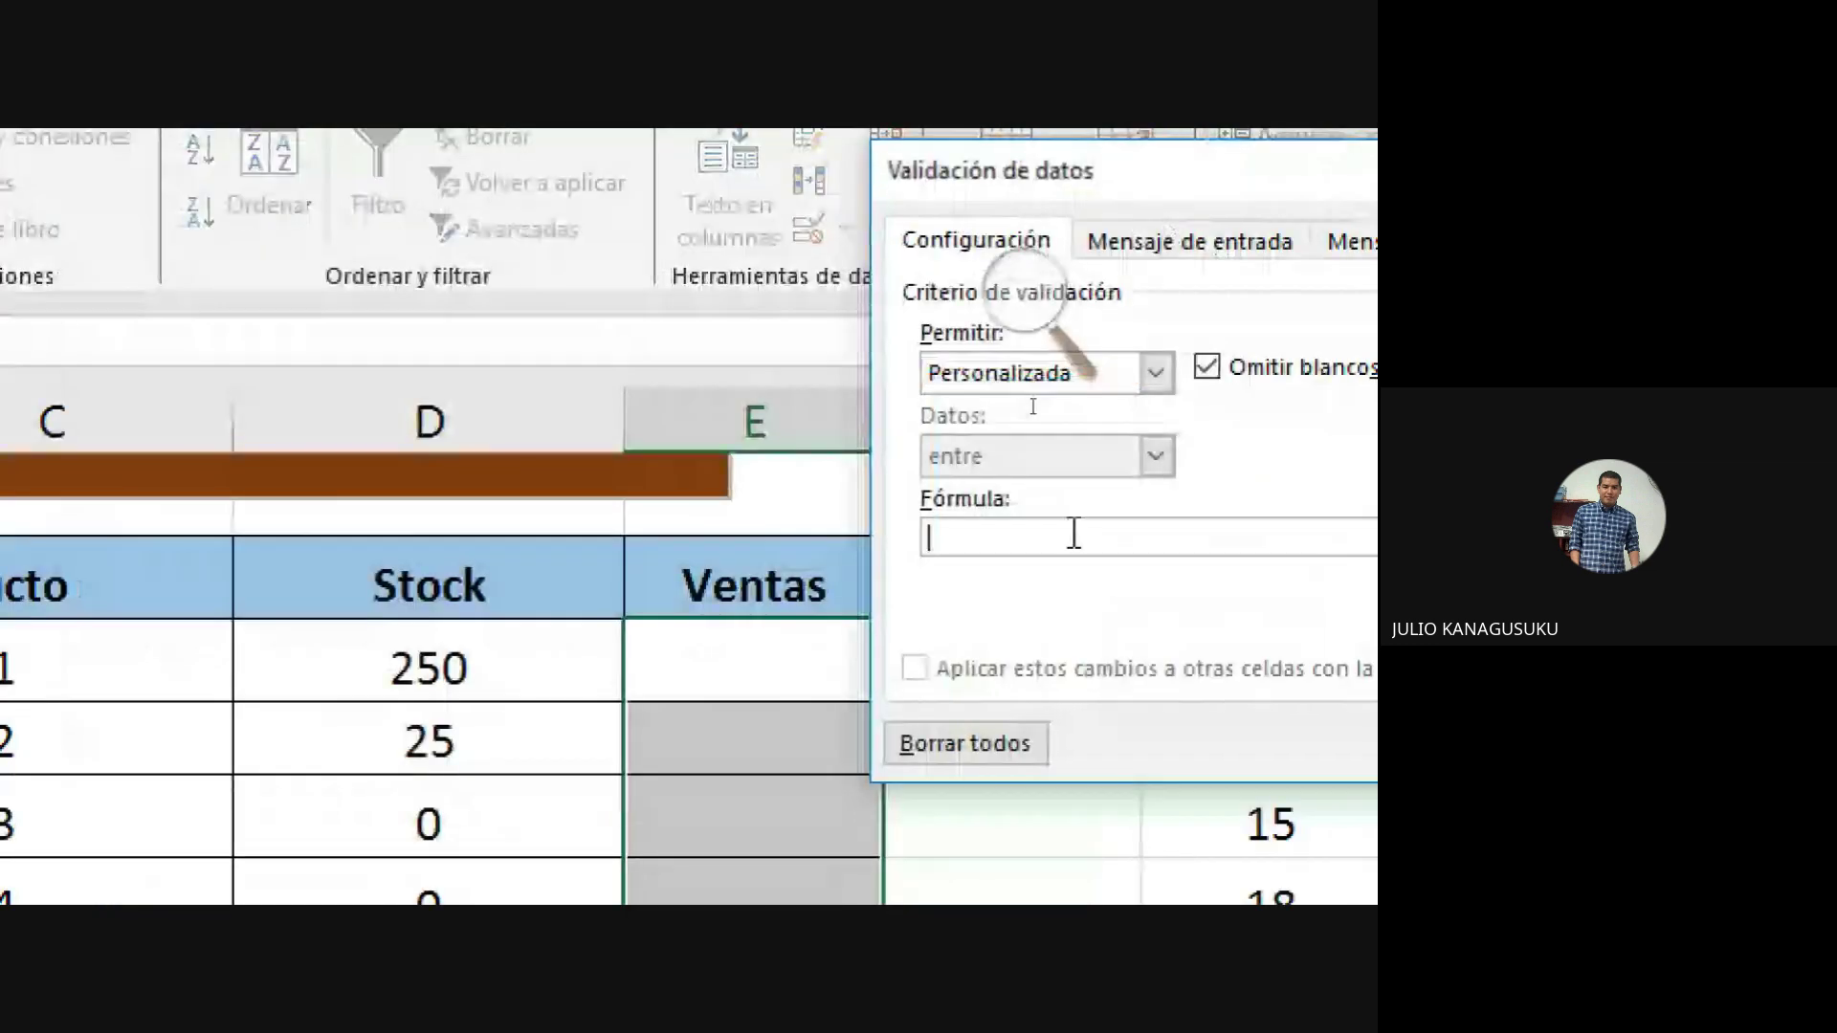
text(=)
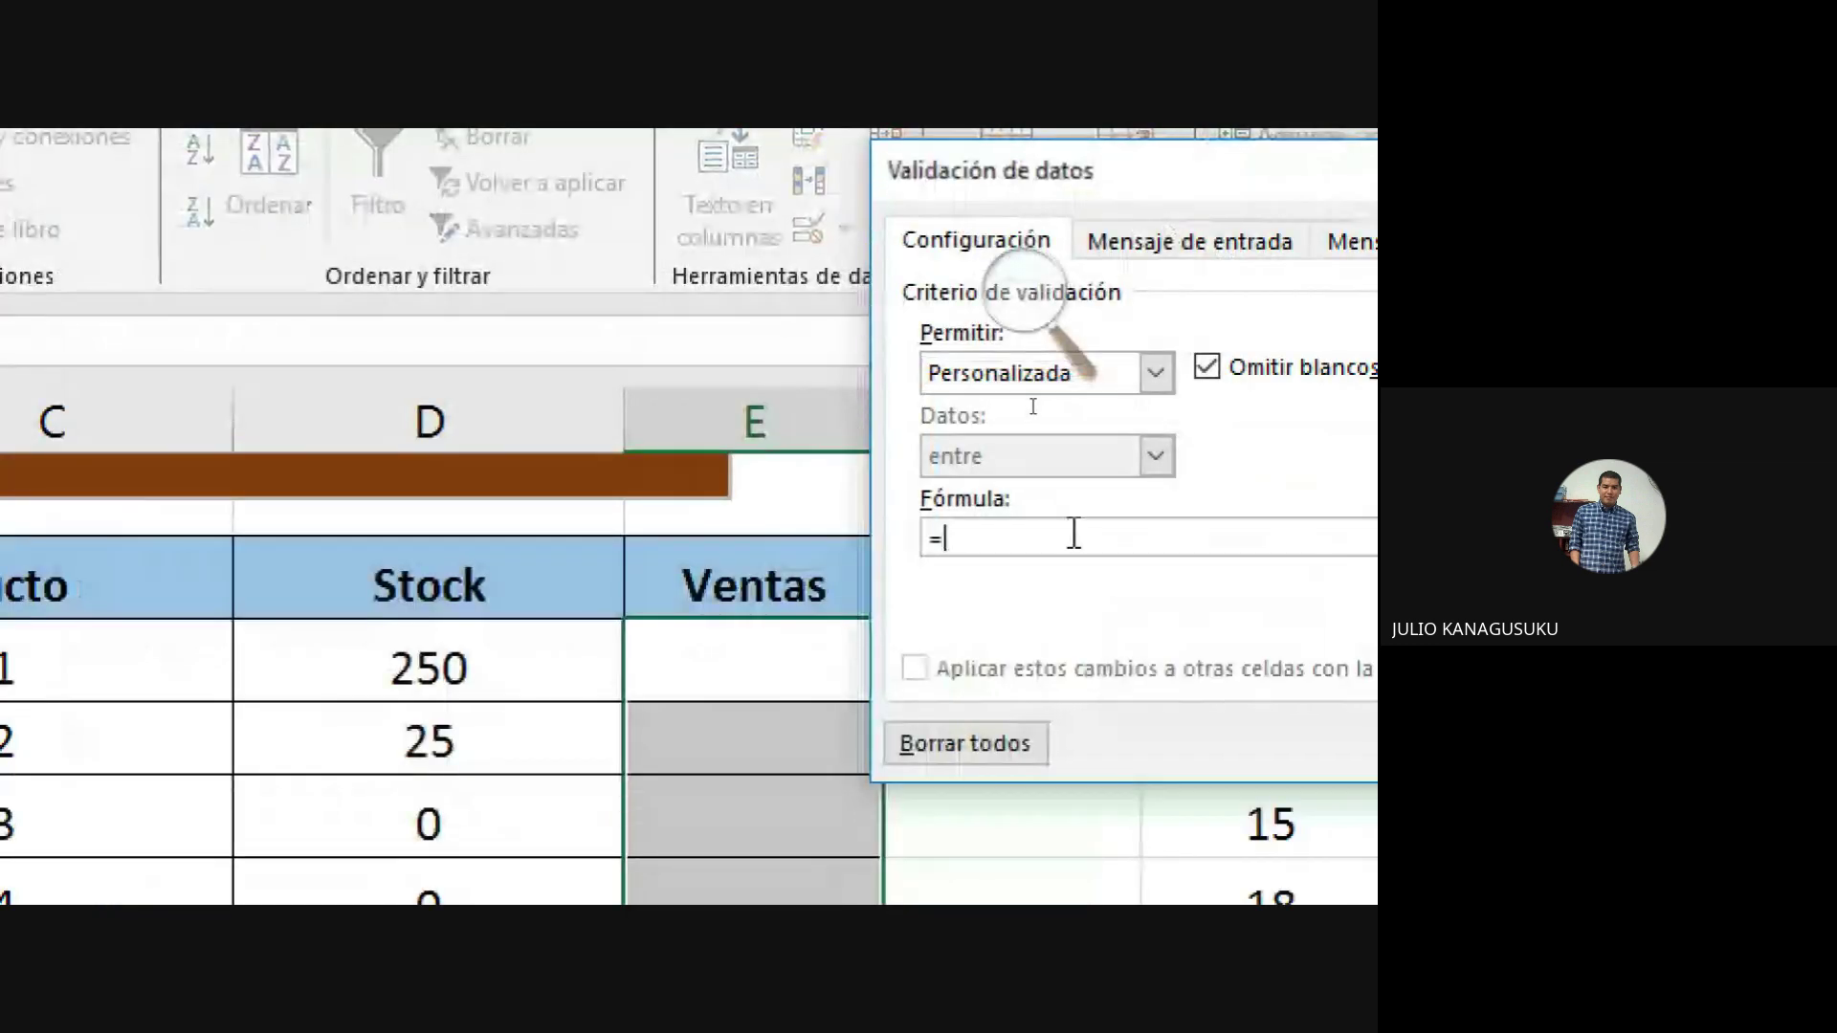
text(y)
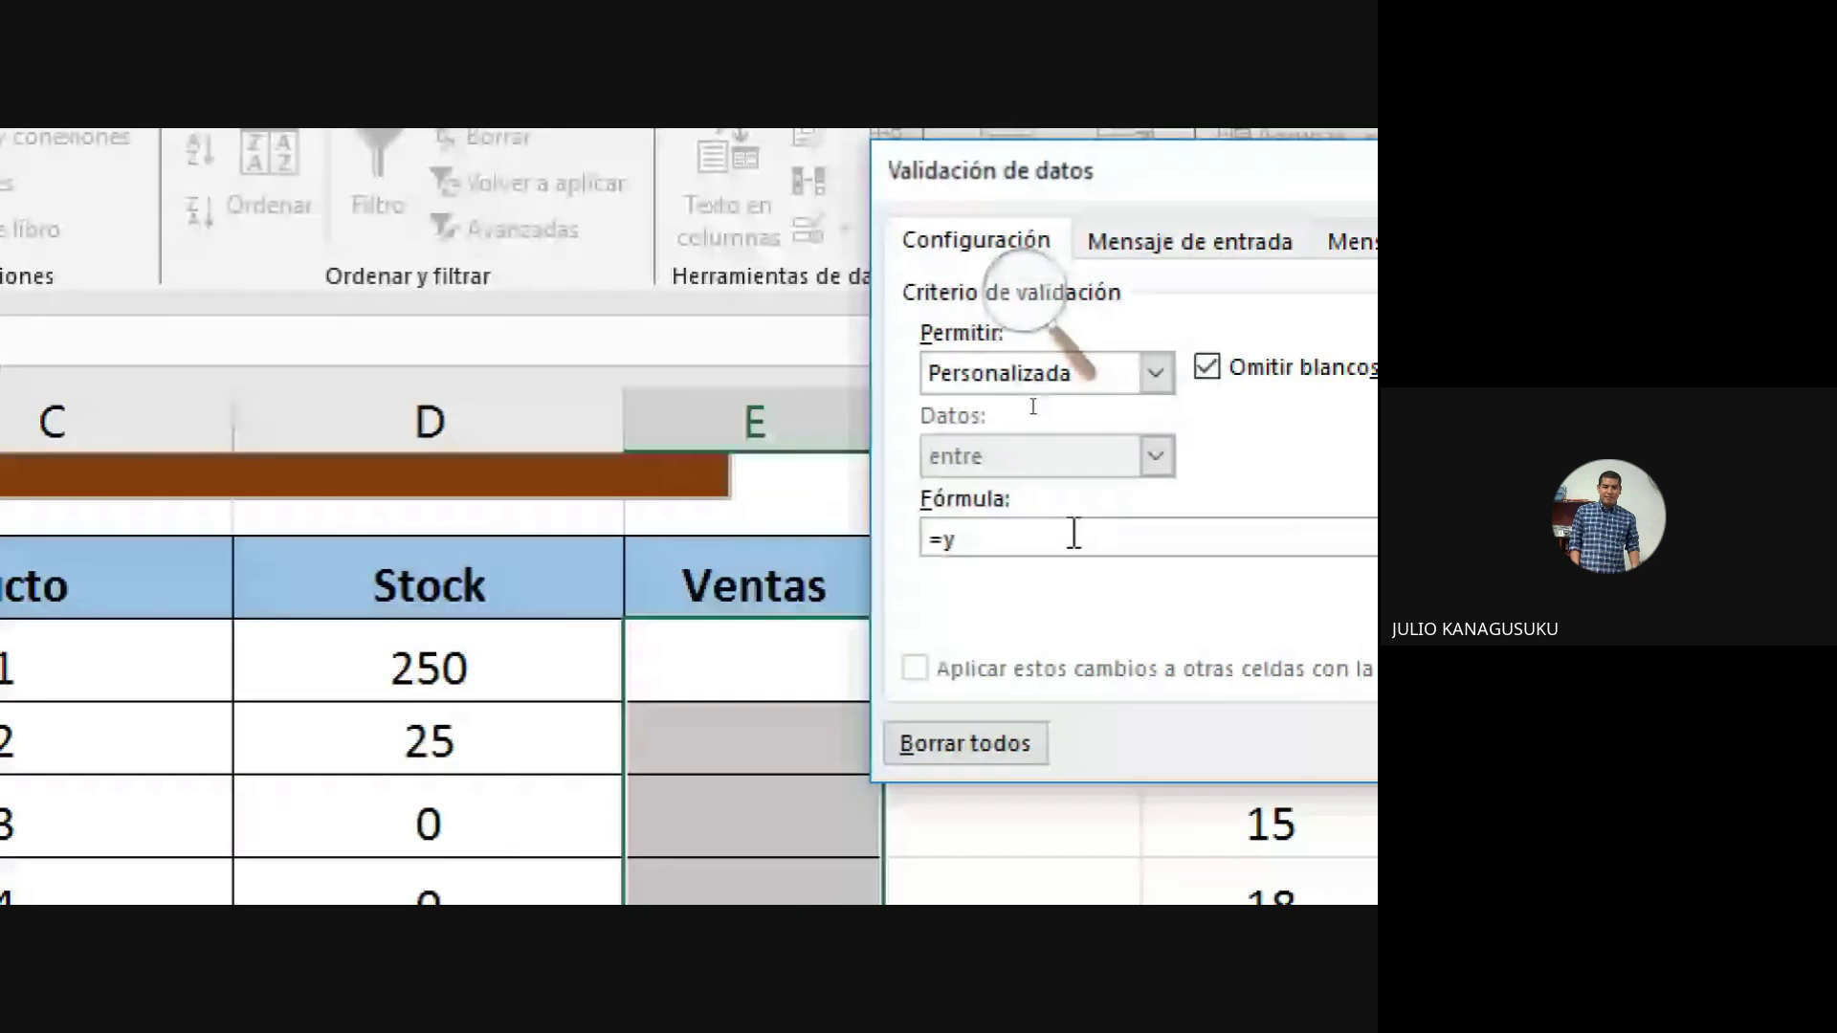
key(BackSpace)
text(Y)
text(()
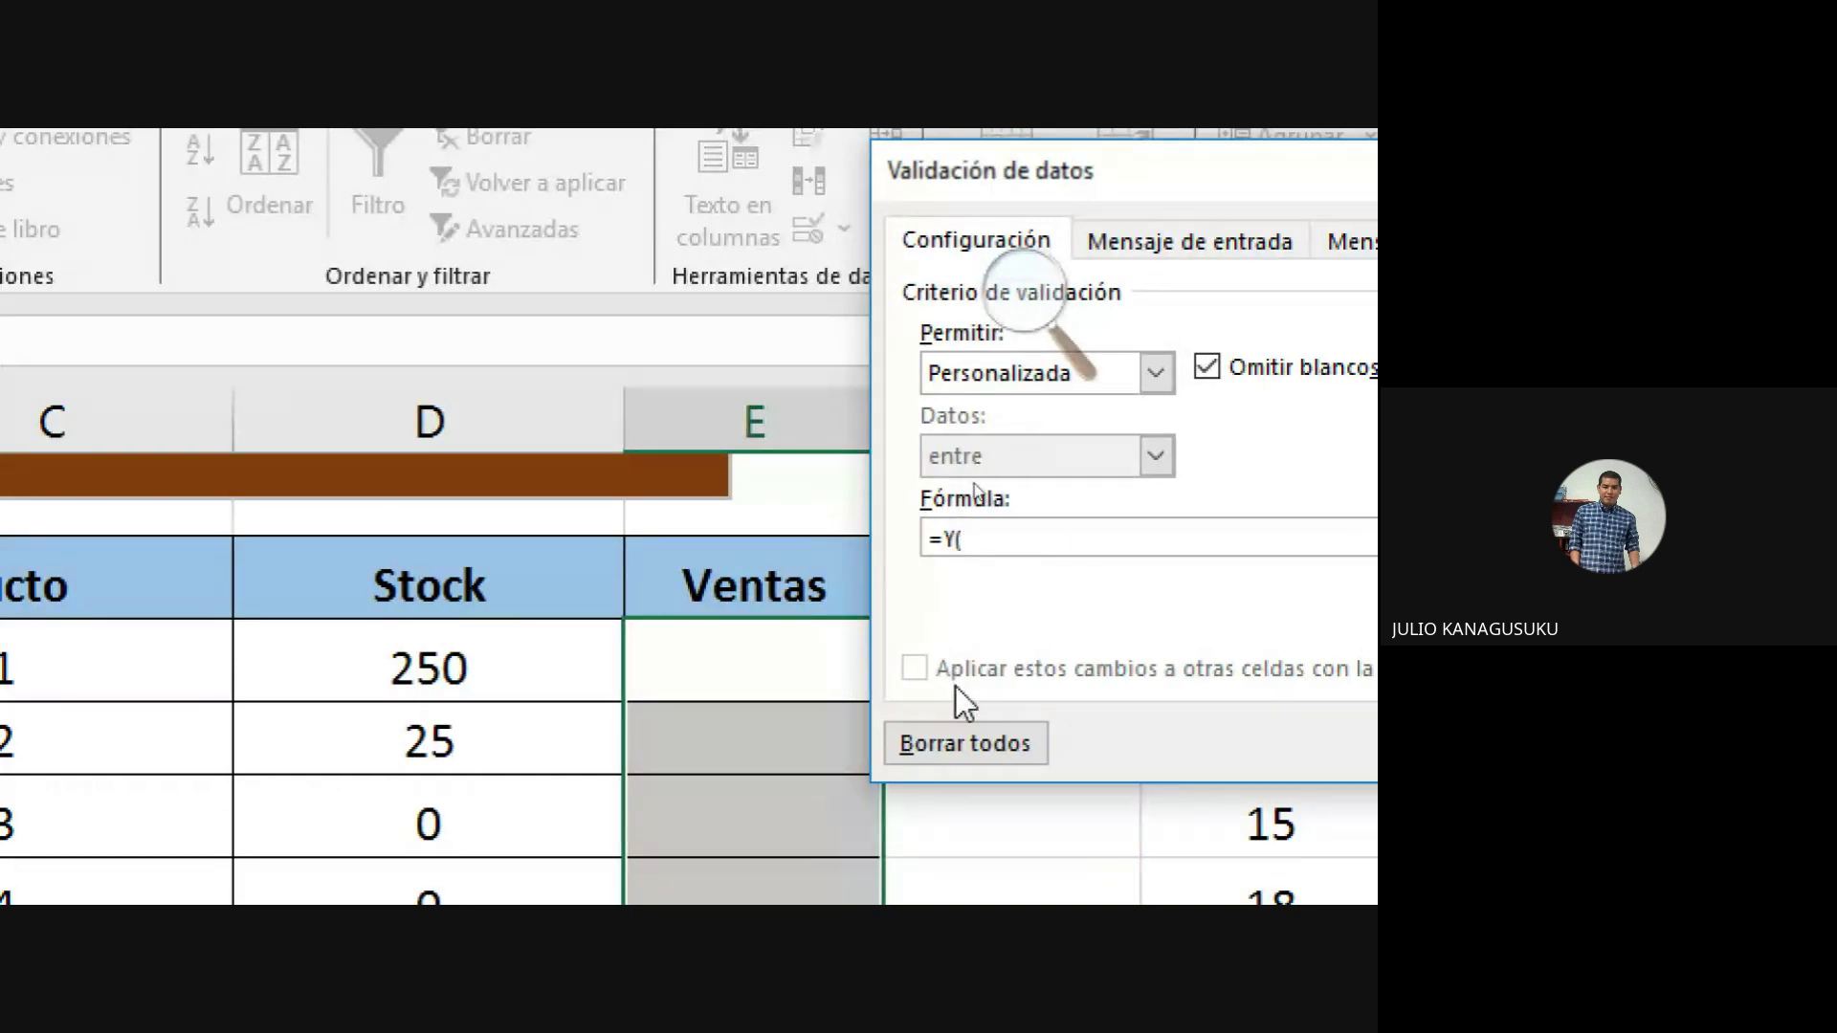
click(506, 659)
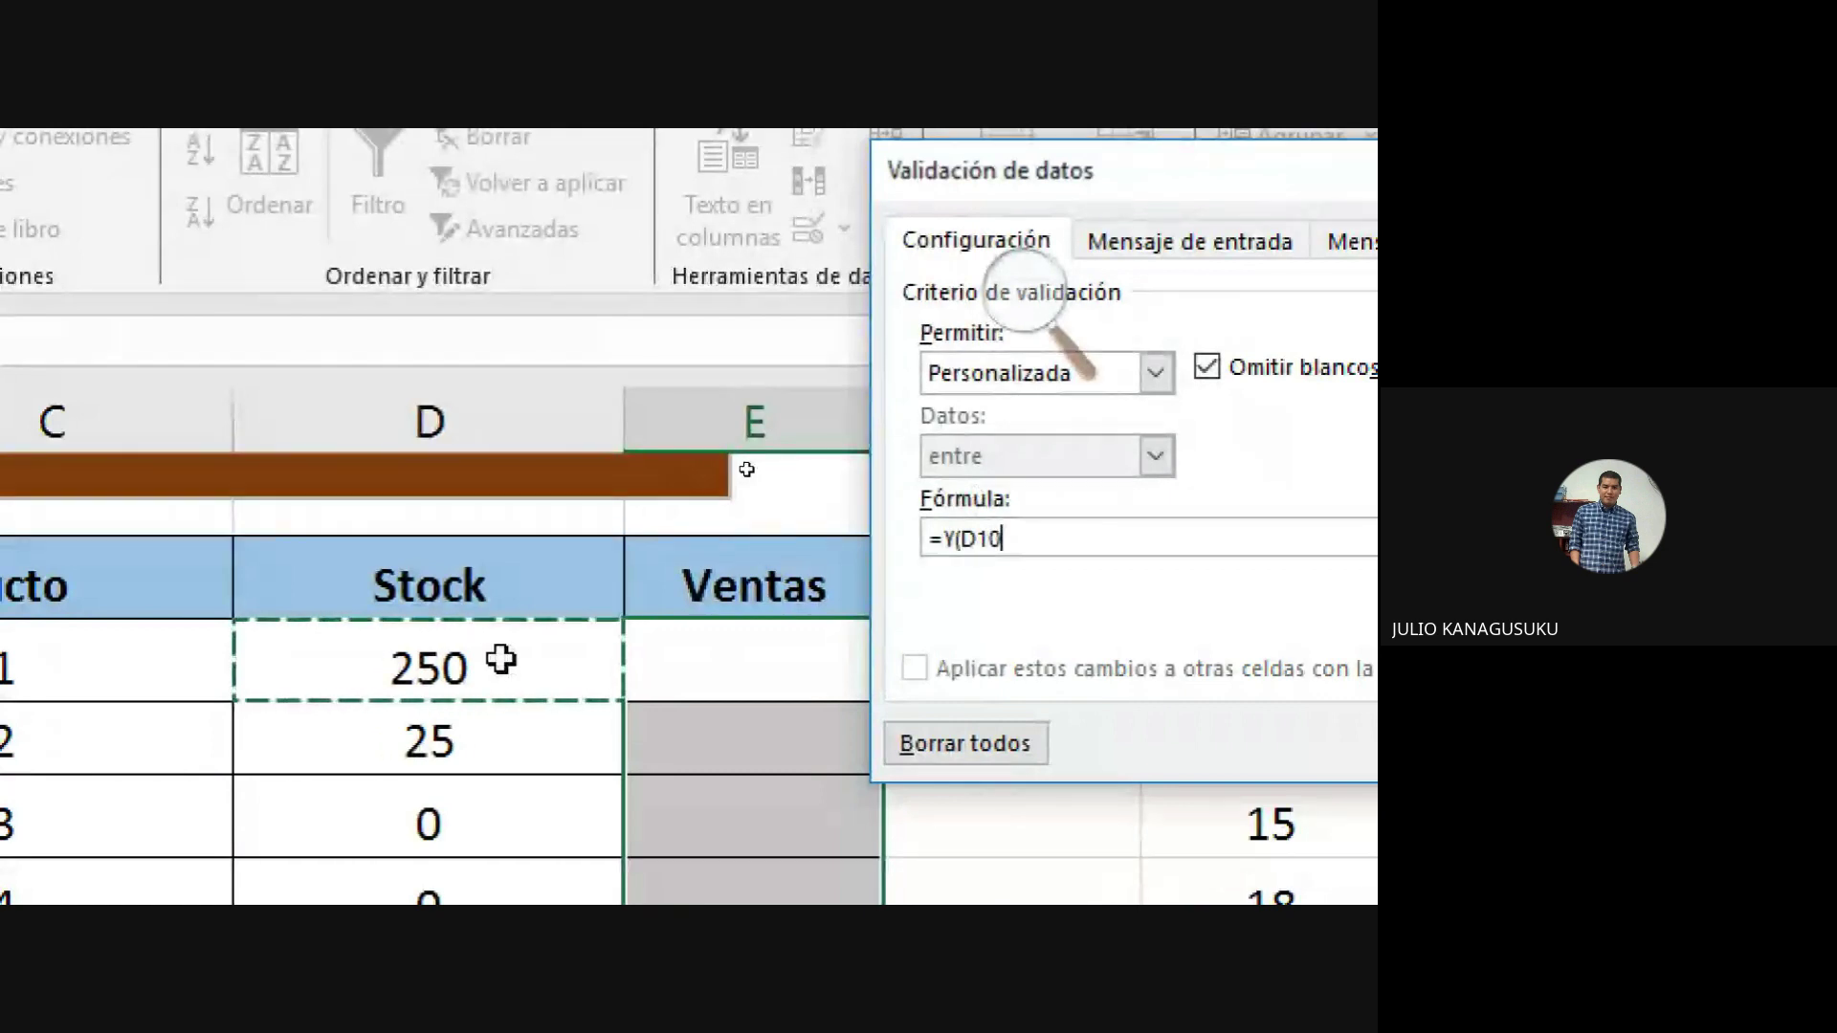
text(>)
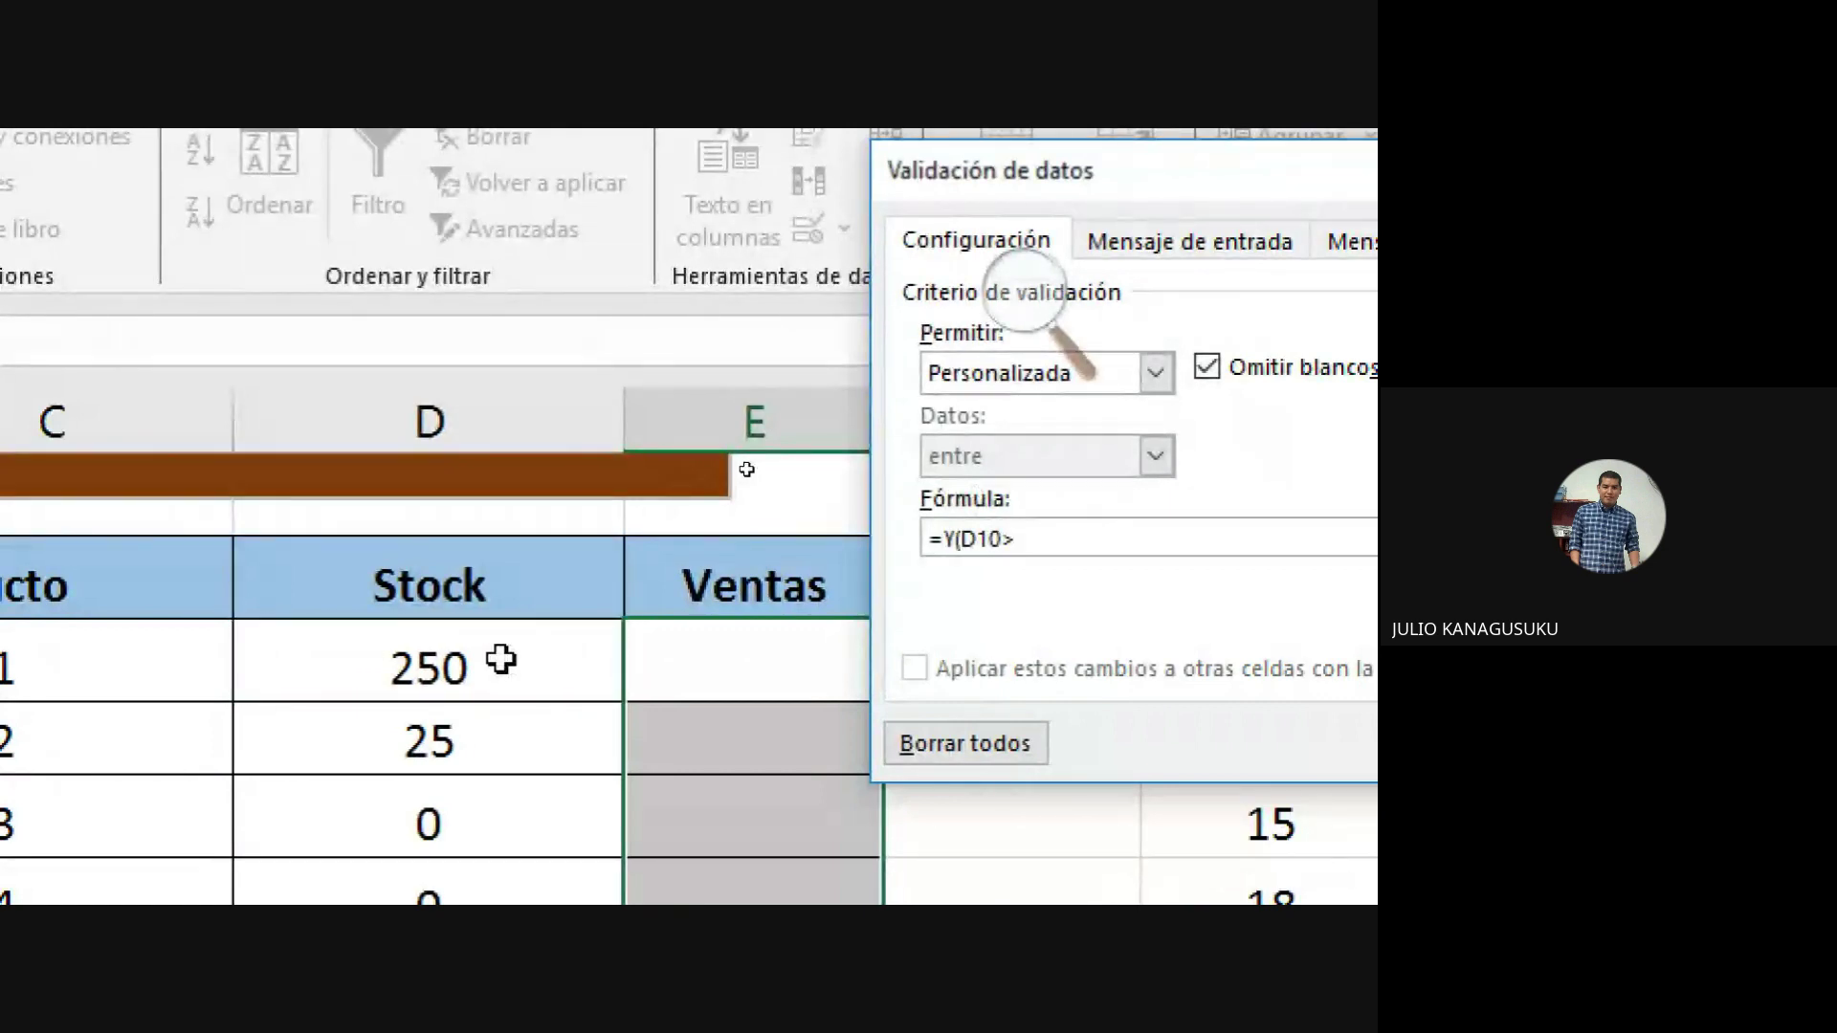
text(0;)
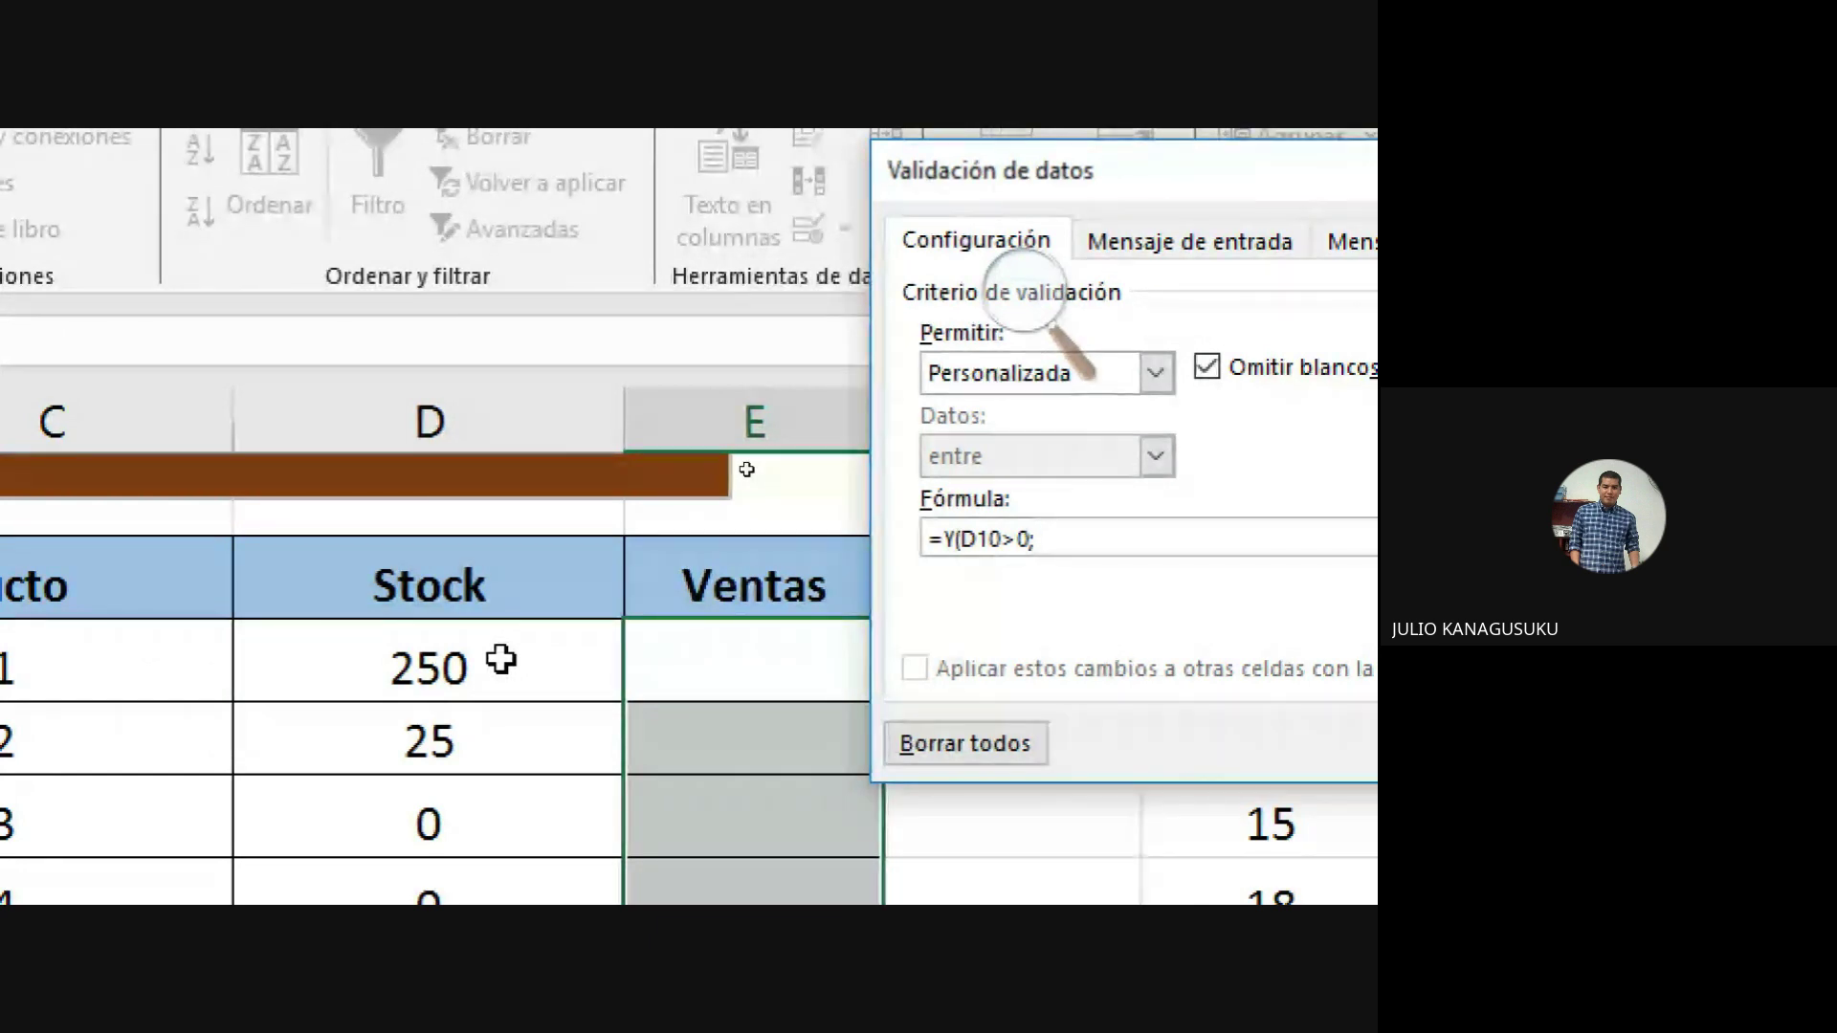
click(695, 648)
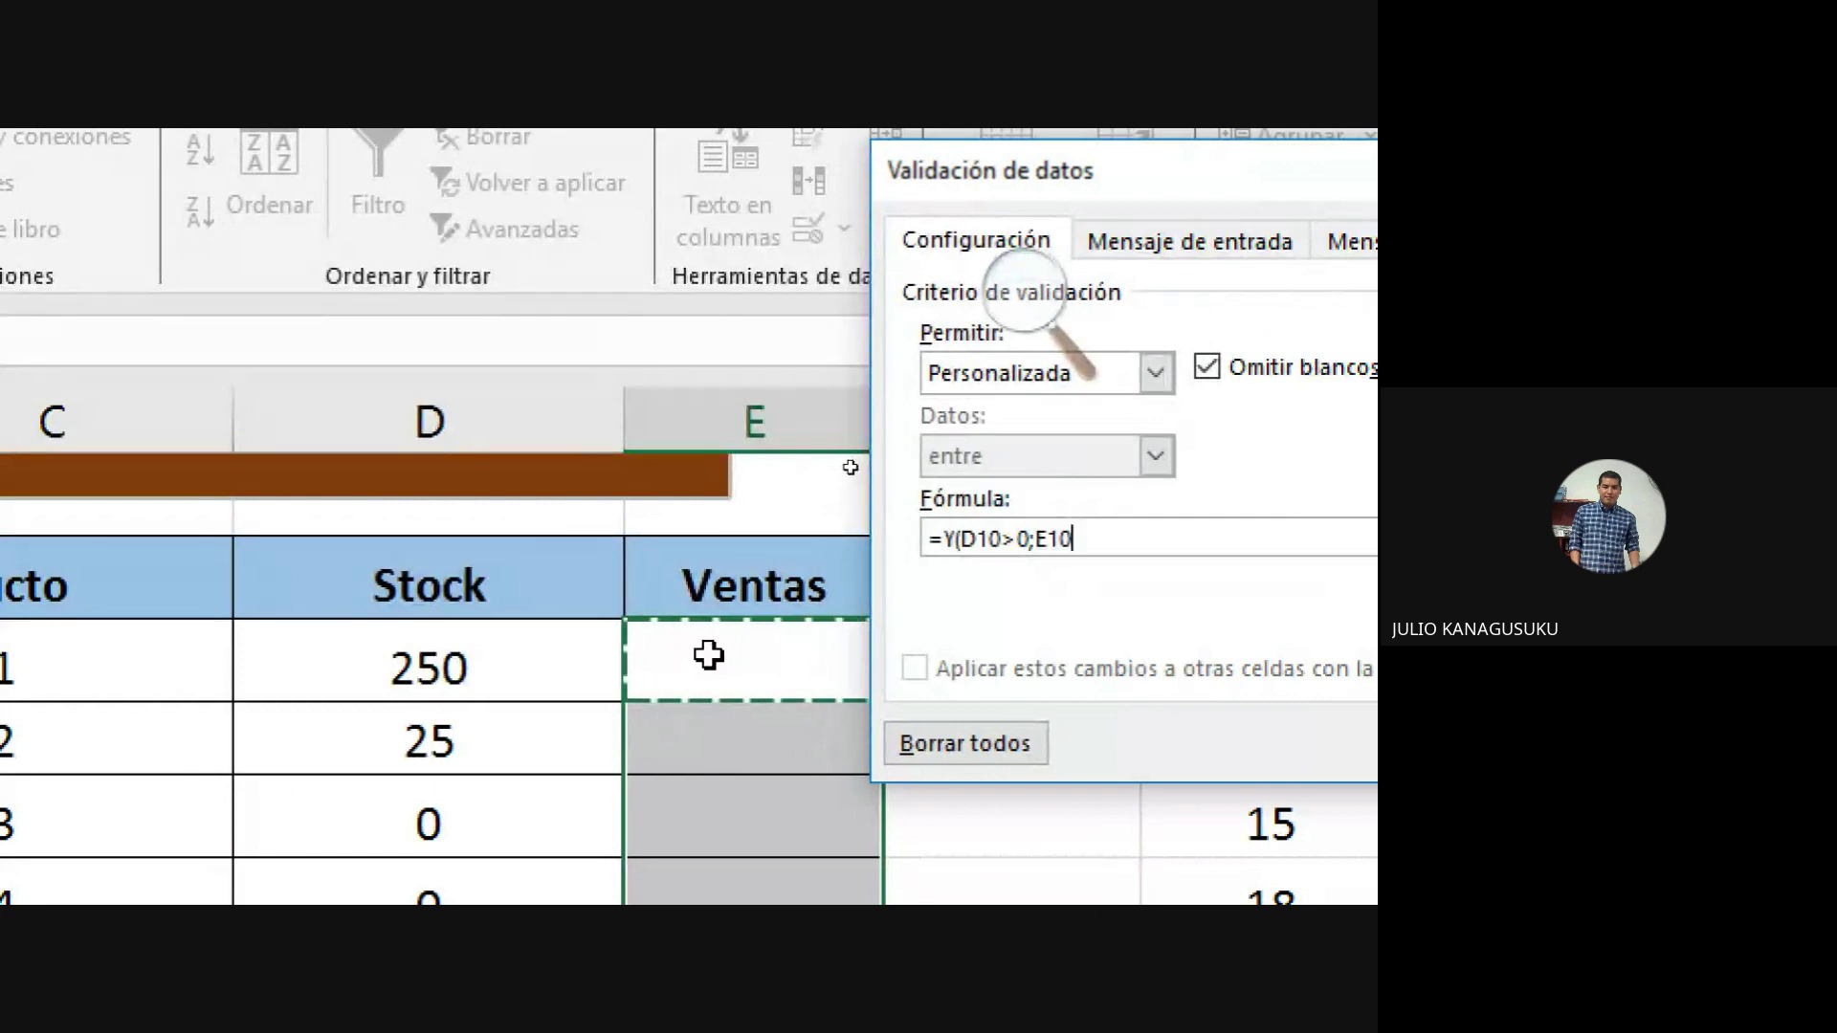
text(<=)
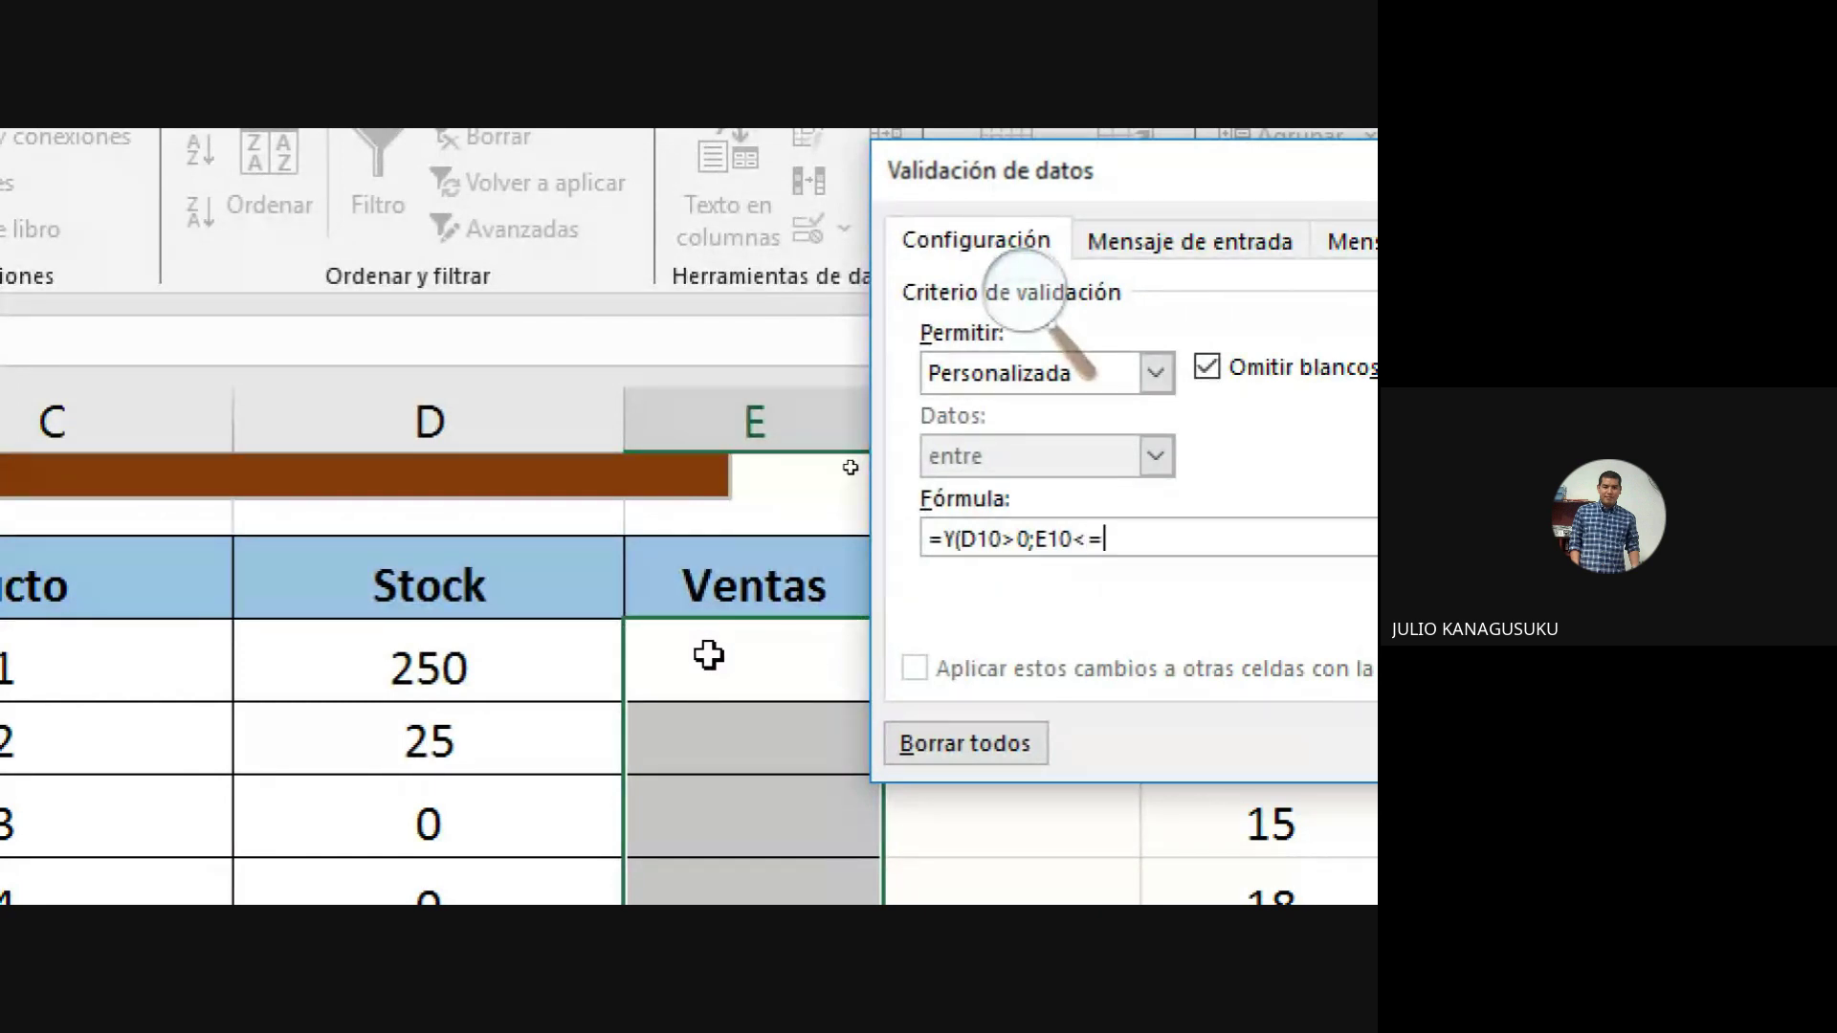
click(485, 661)
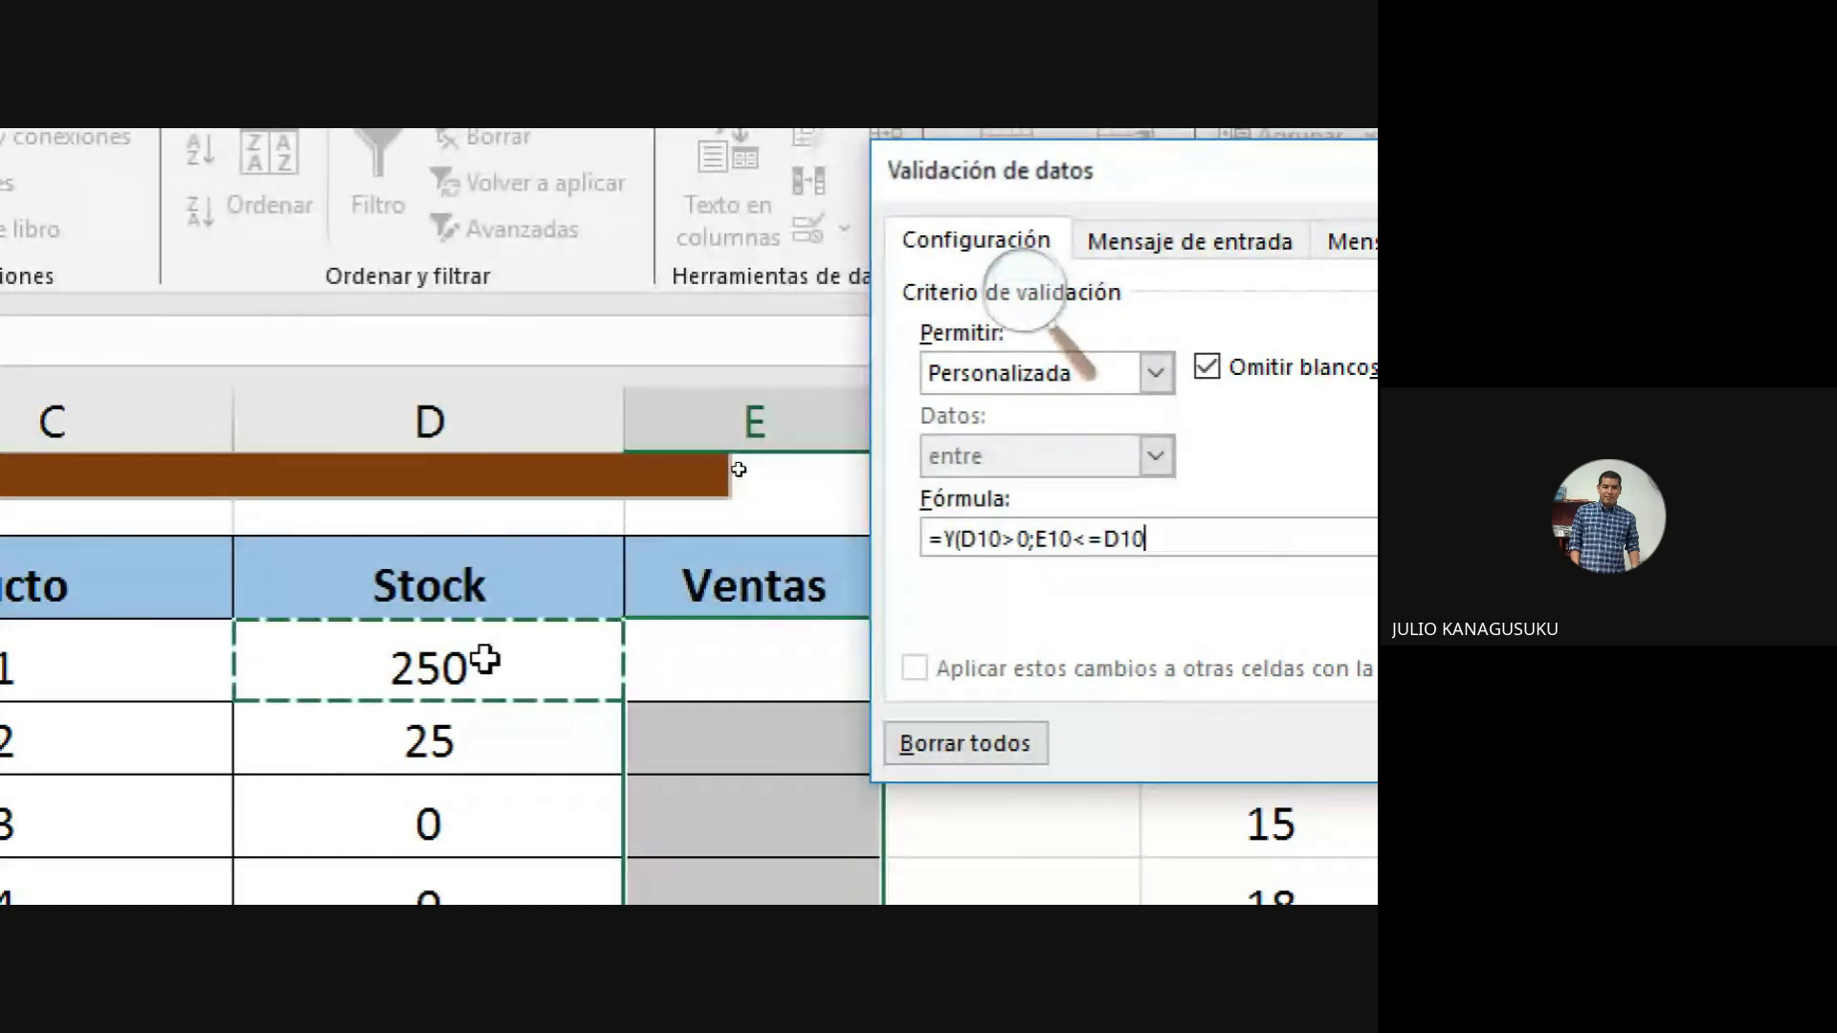
text())
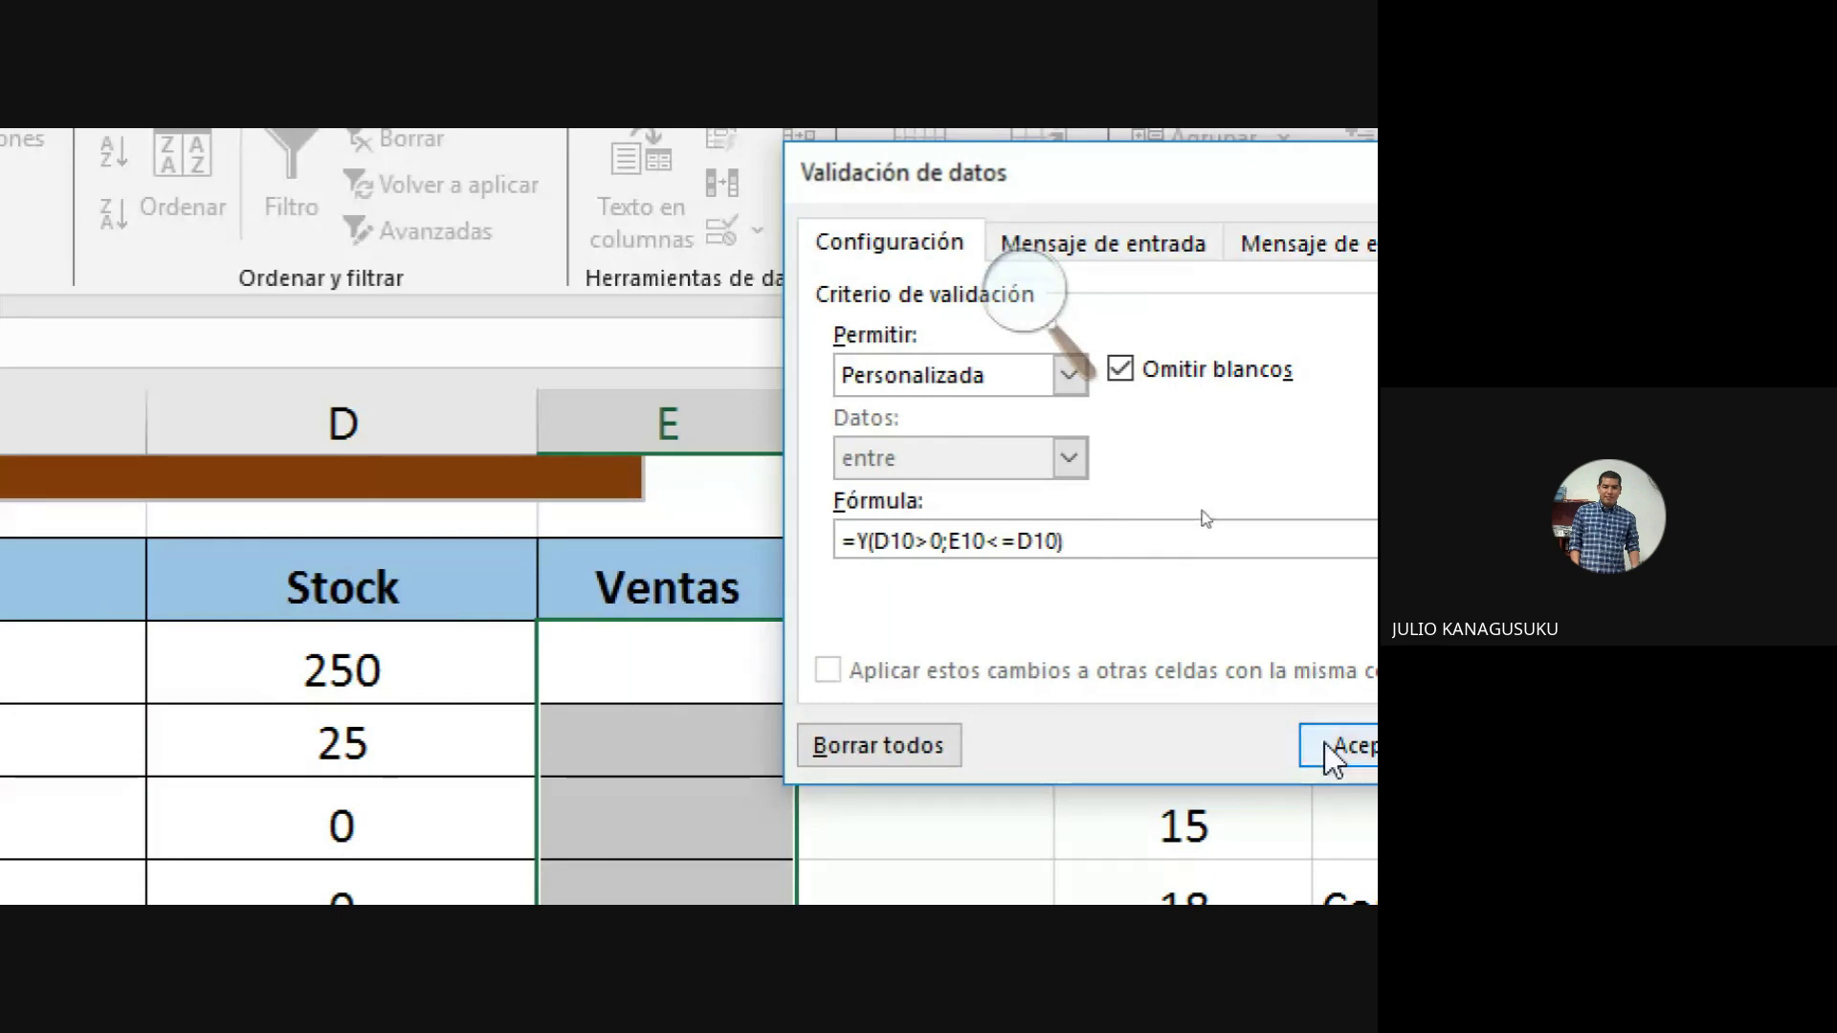
click(1211, 739)
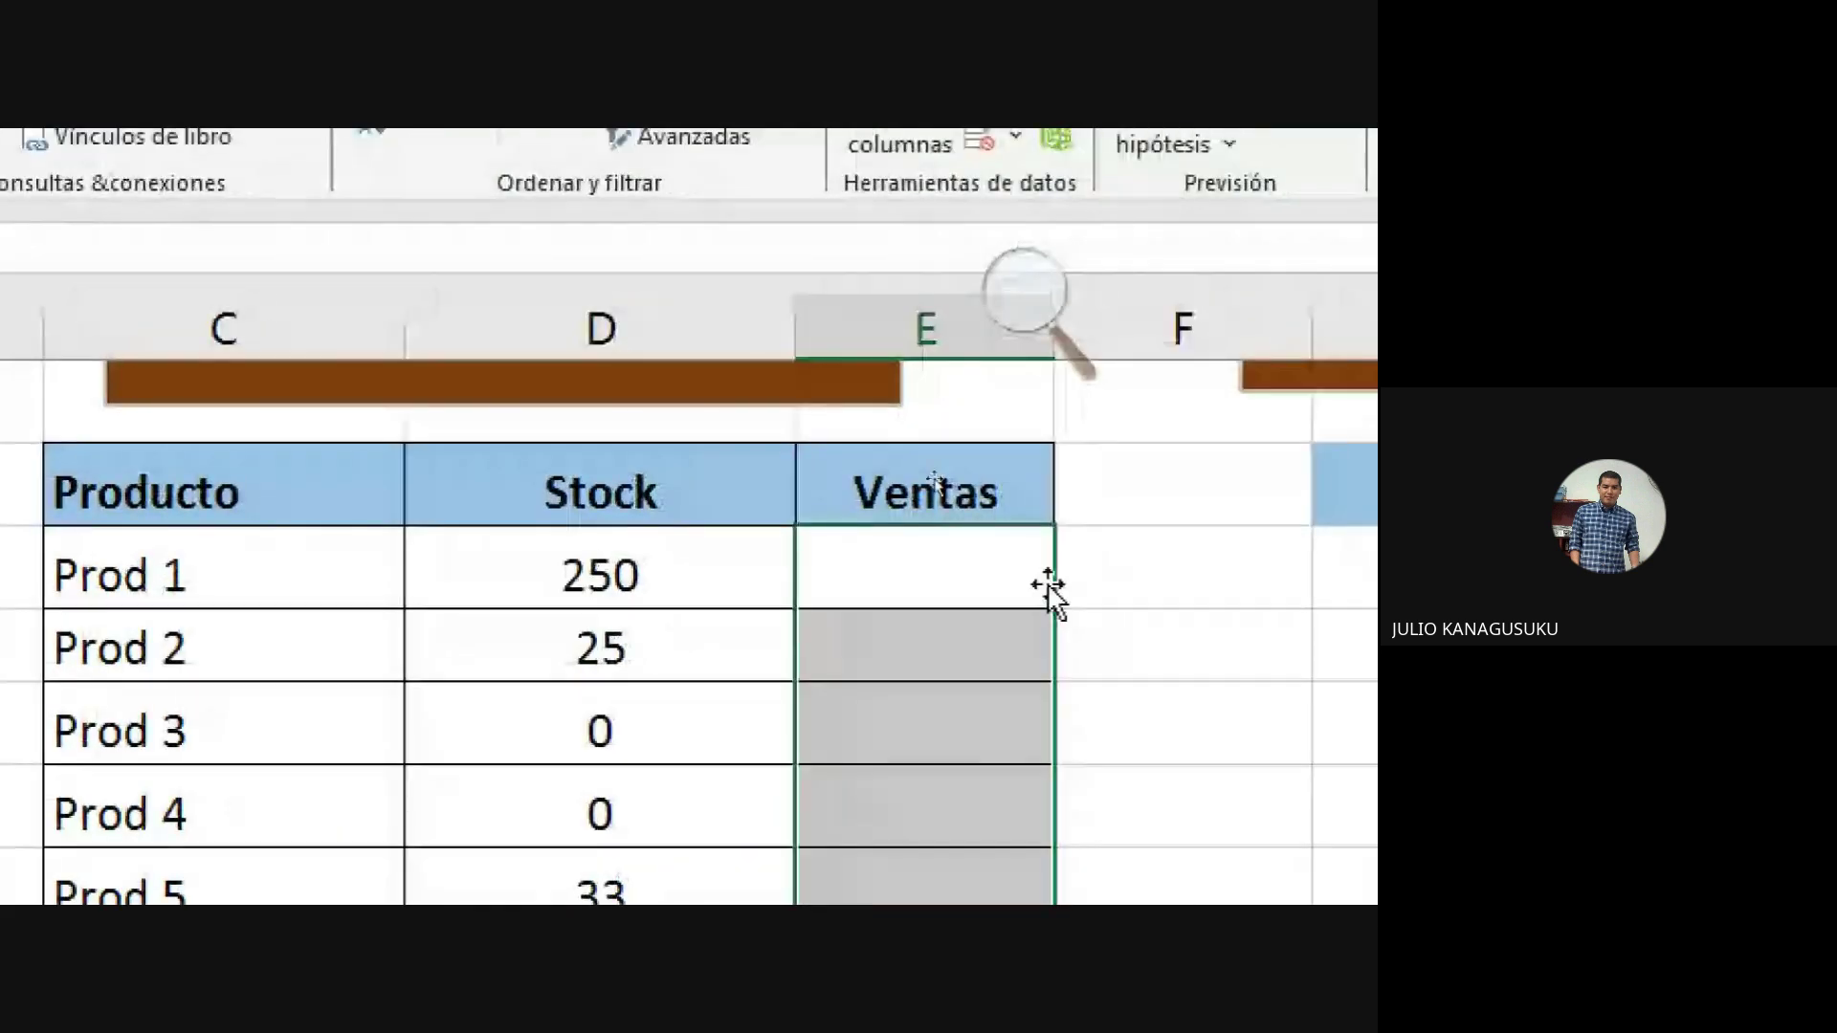
Step: Enter 200 for Prod 1, then 25 for Prod 2 after 70 is rejected
click(1024, 585)
text(2)
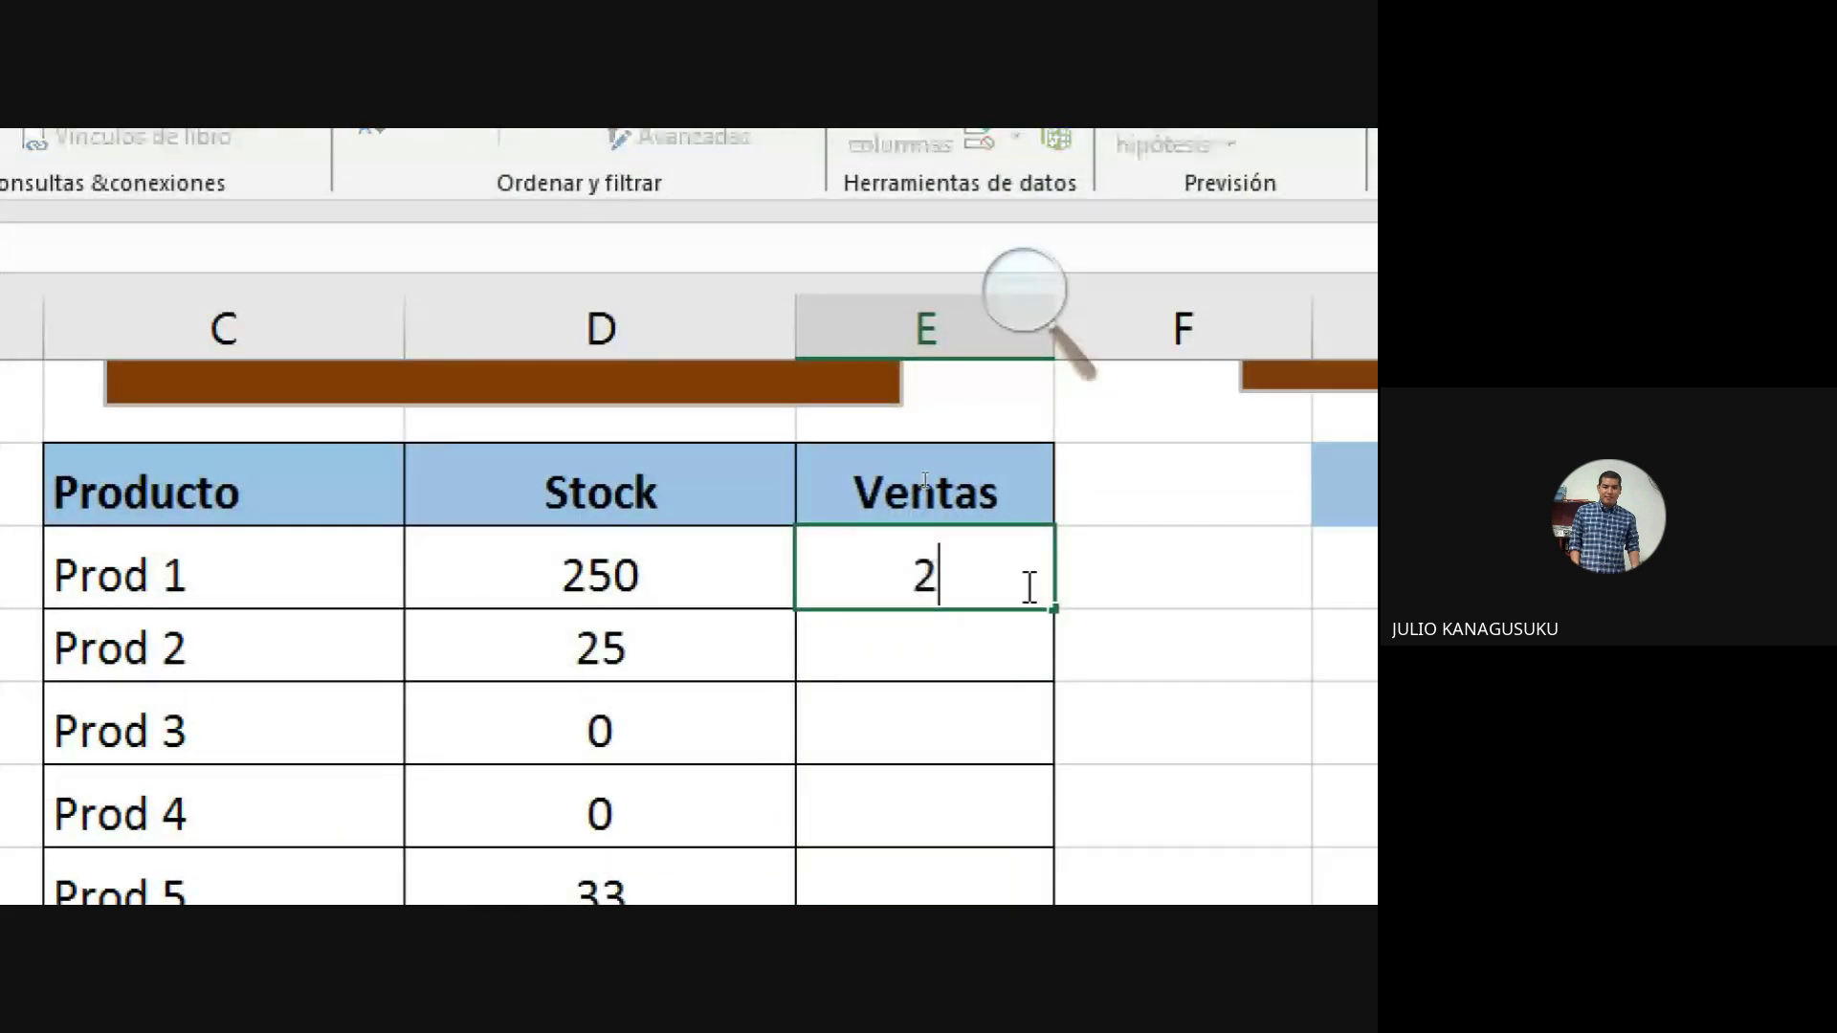
text(00)
key(Return)
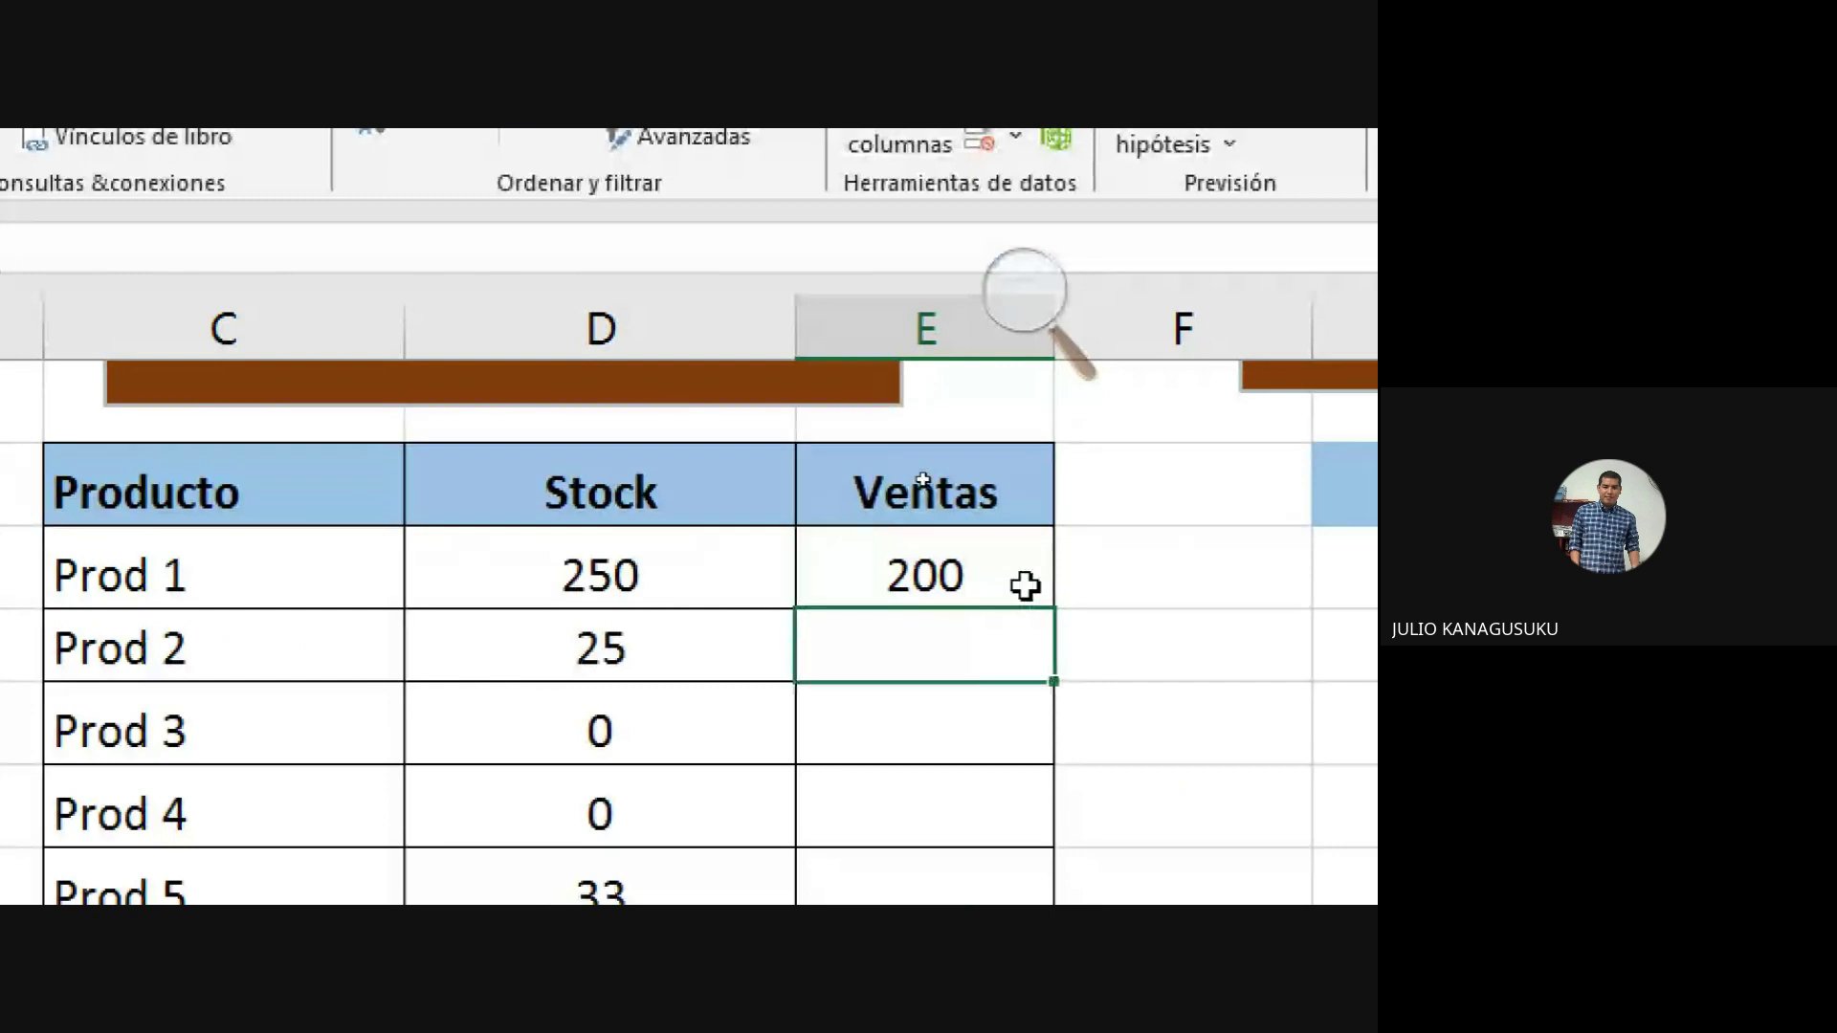
text(70)
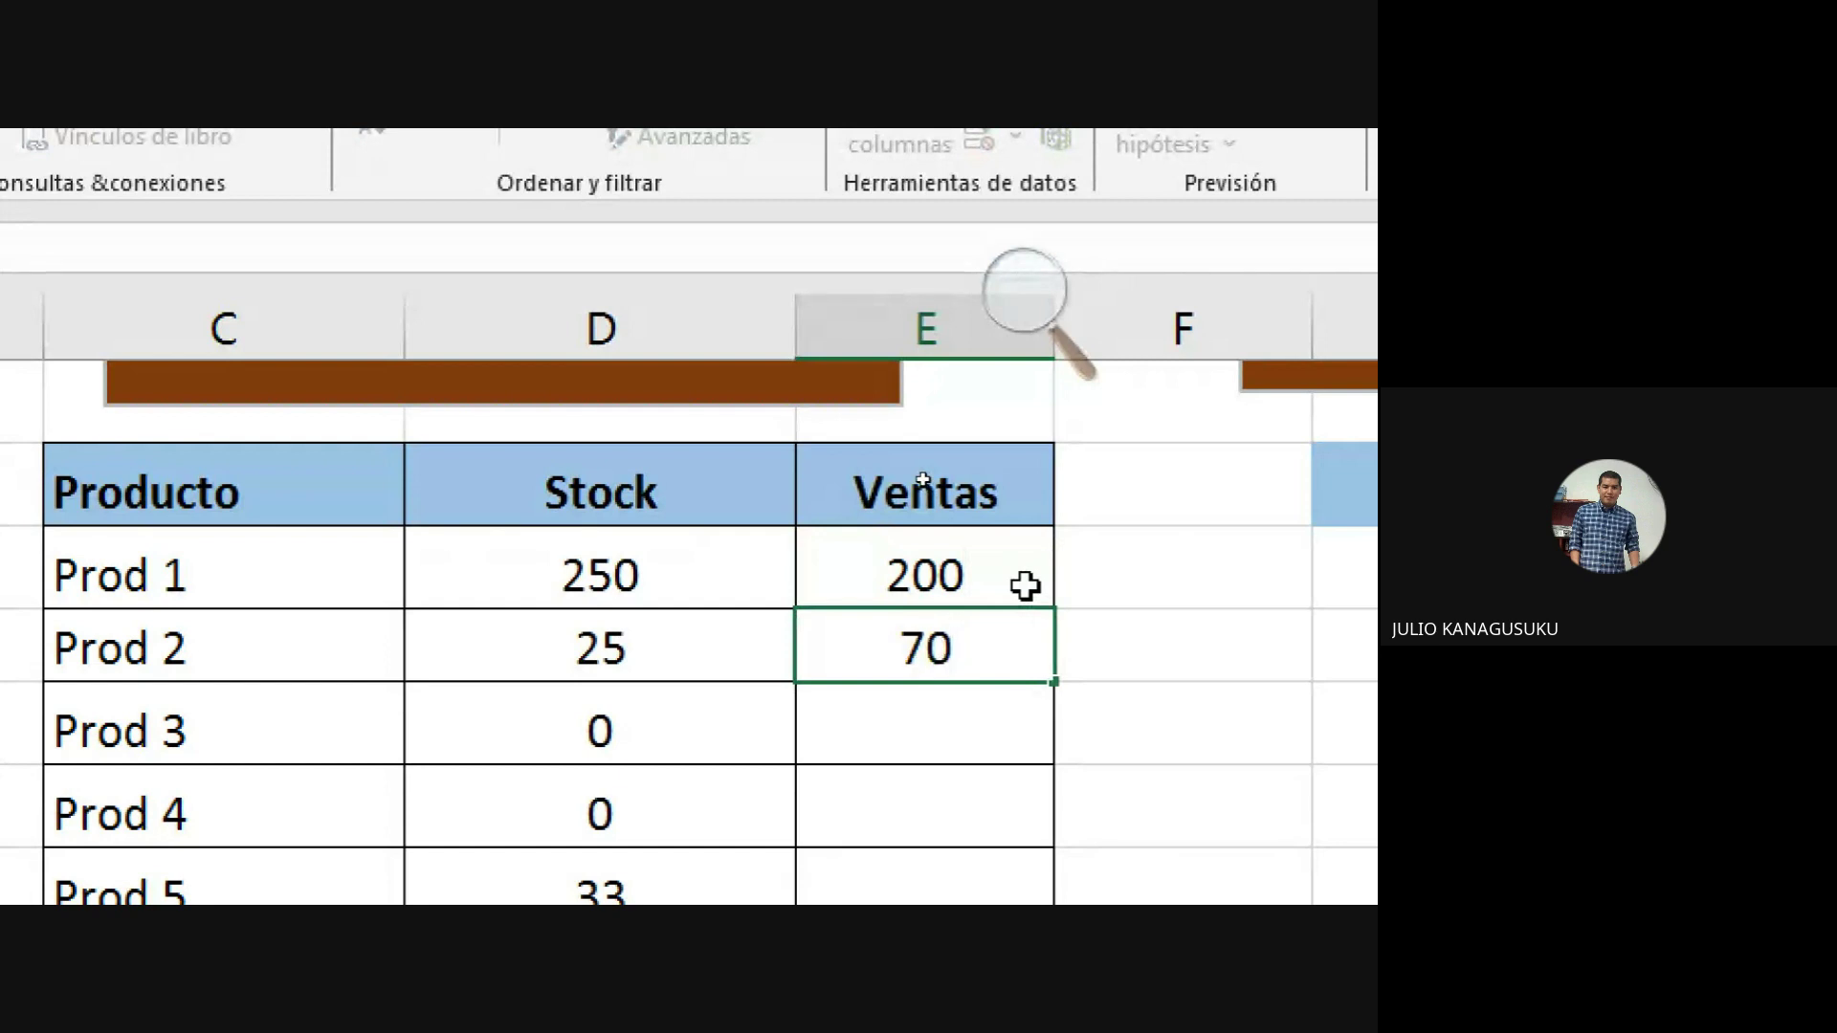
key(Return)
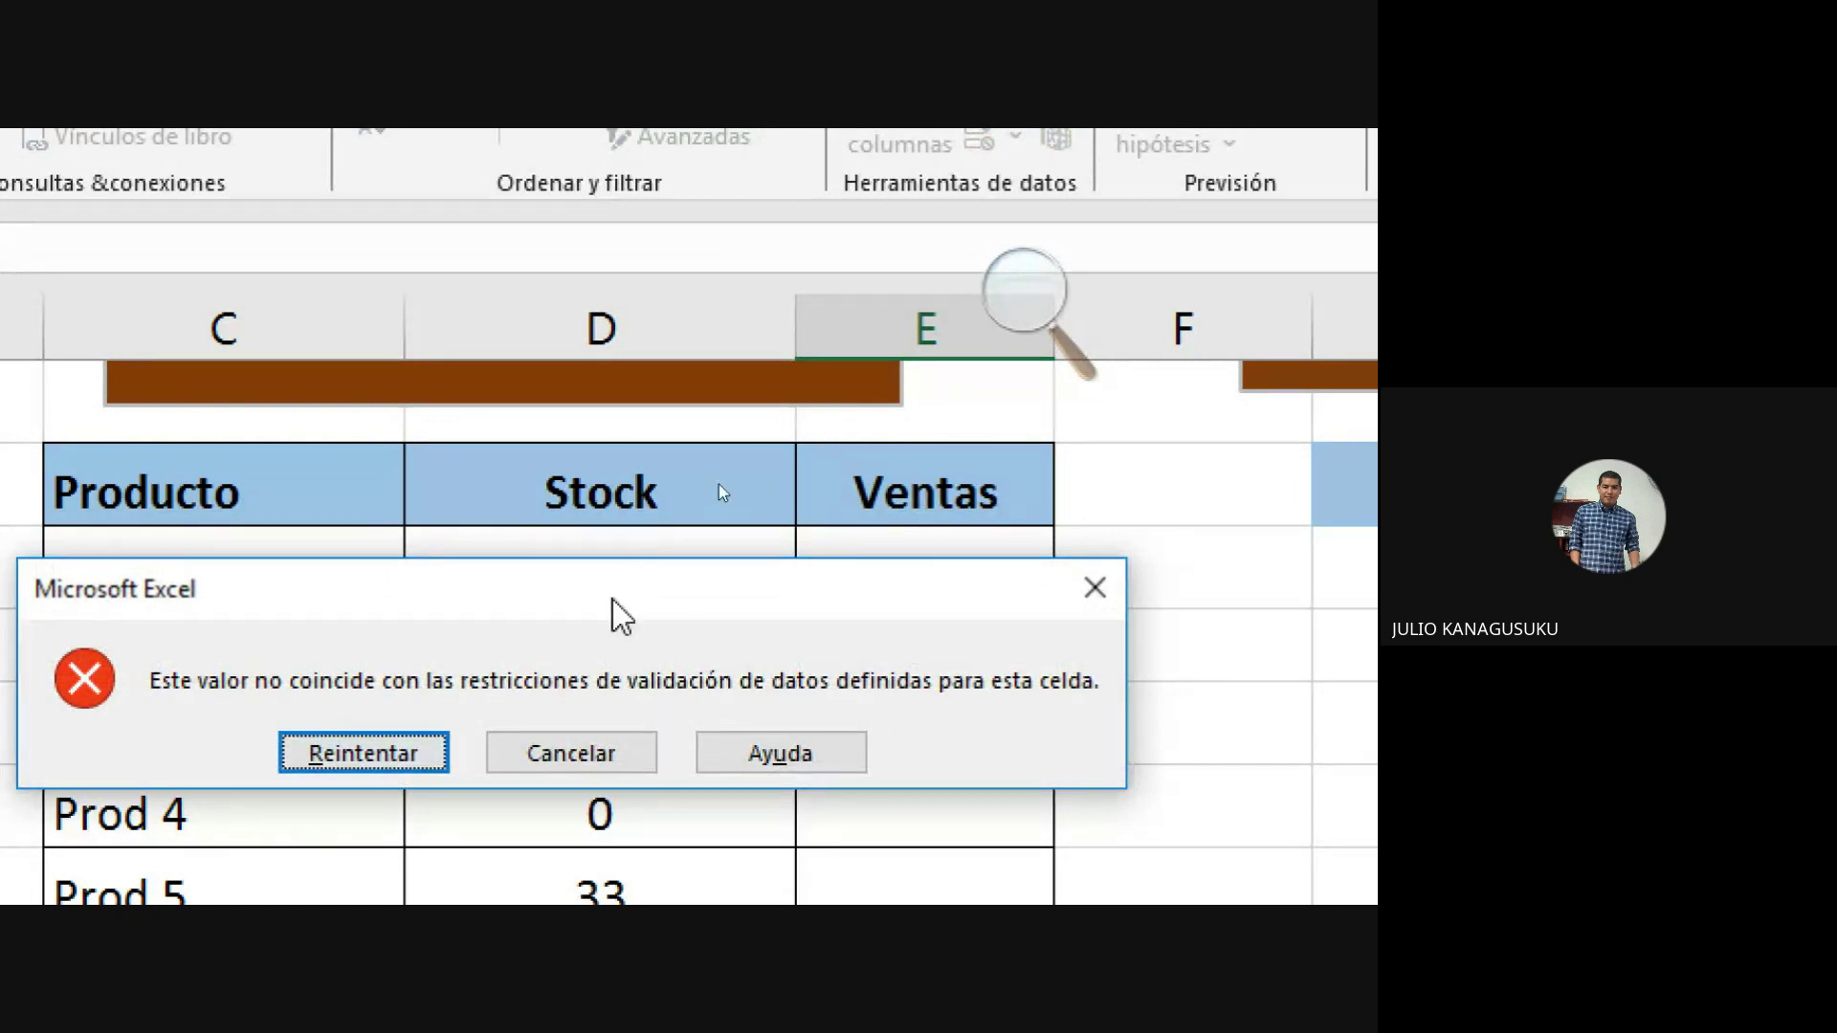
drag(623, 589, 737, 309)
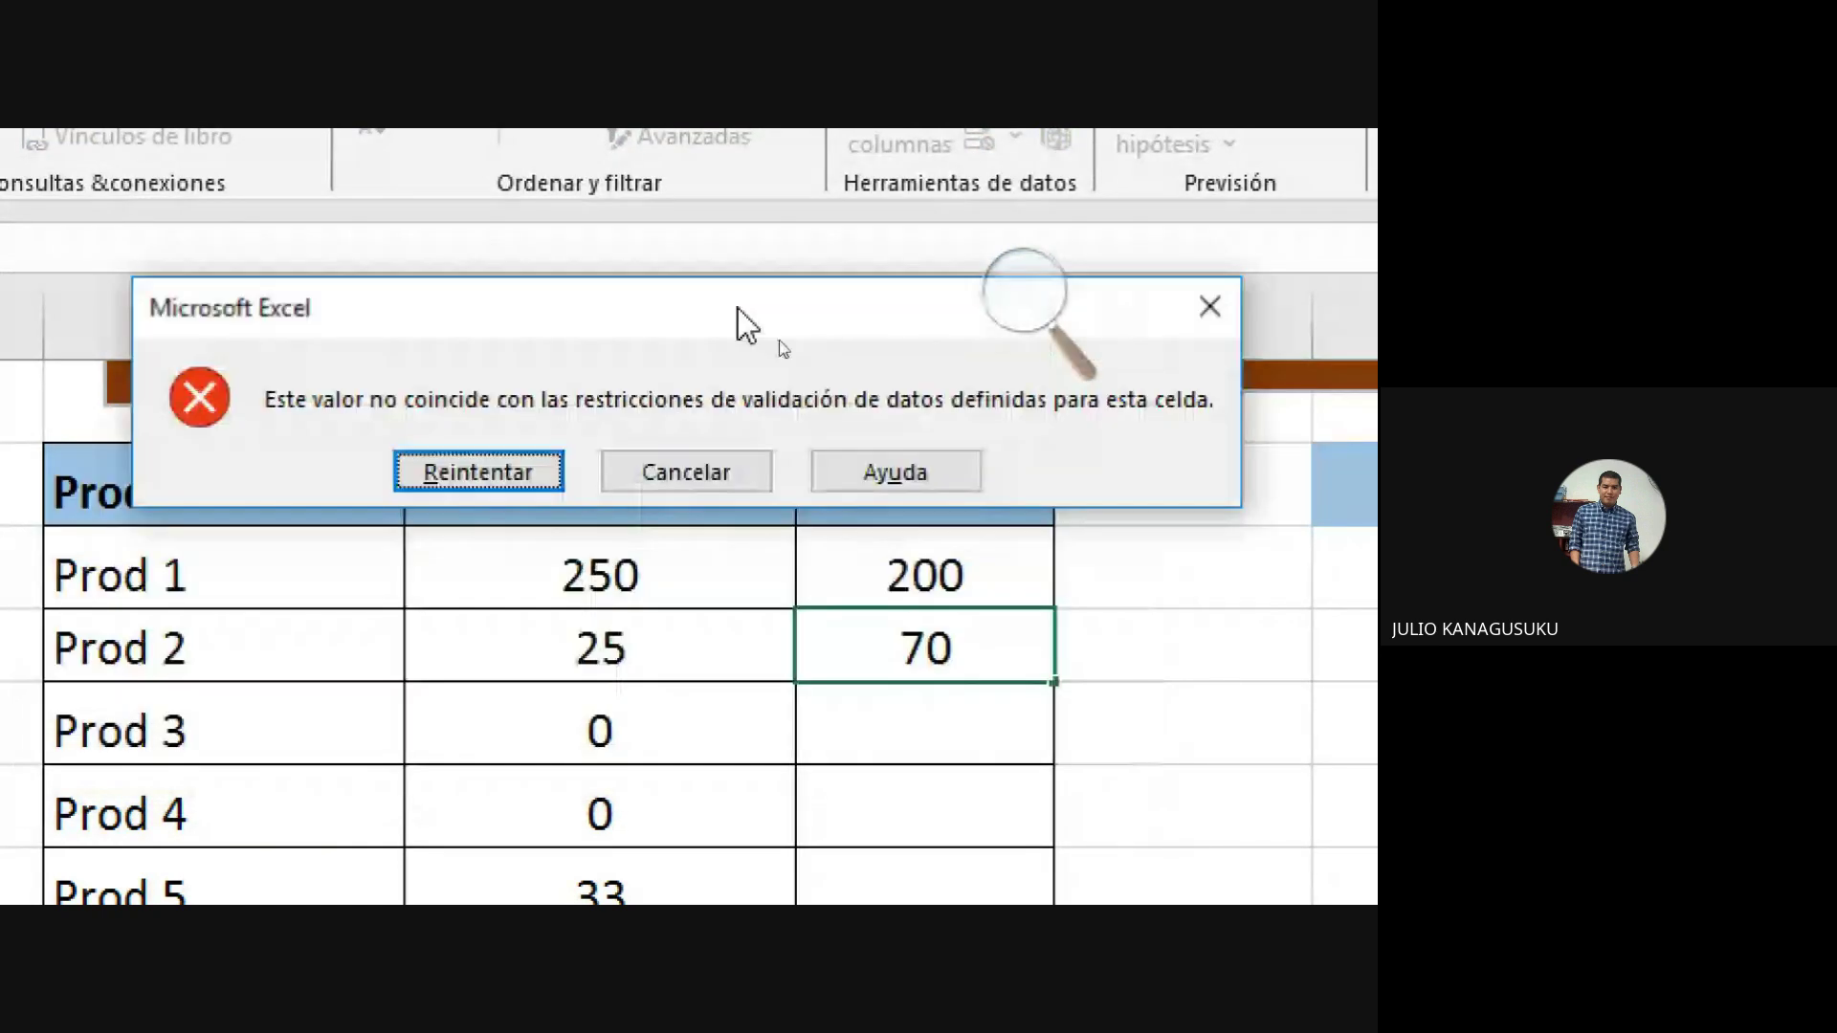
click(446, 486)
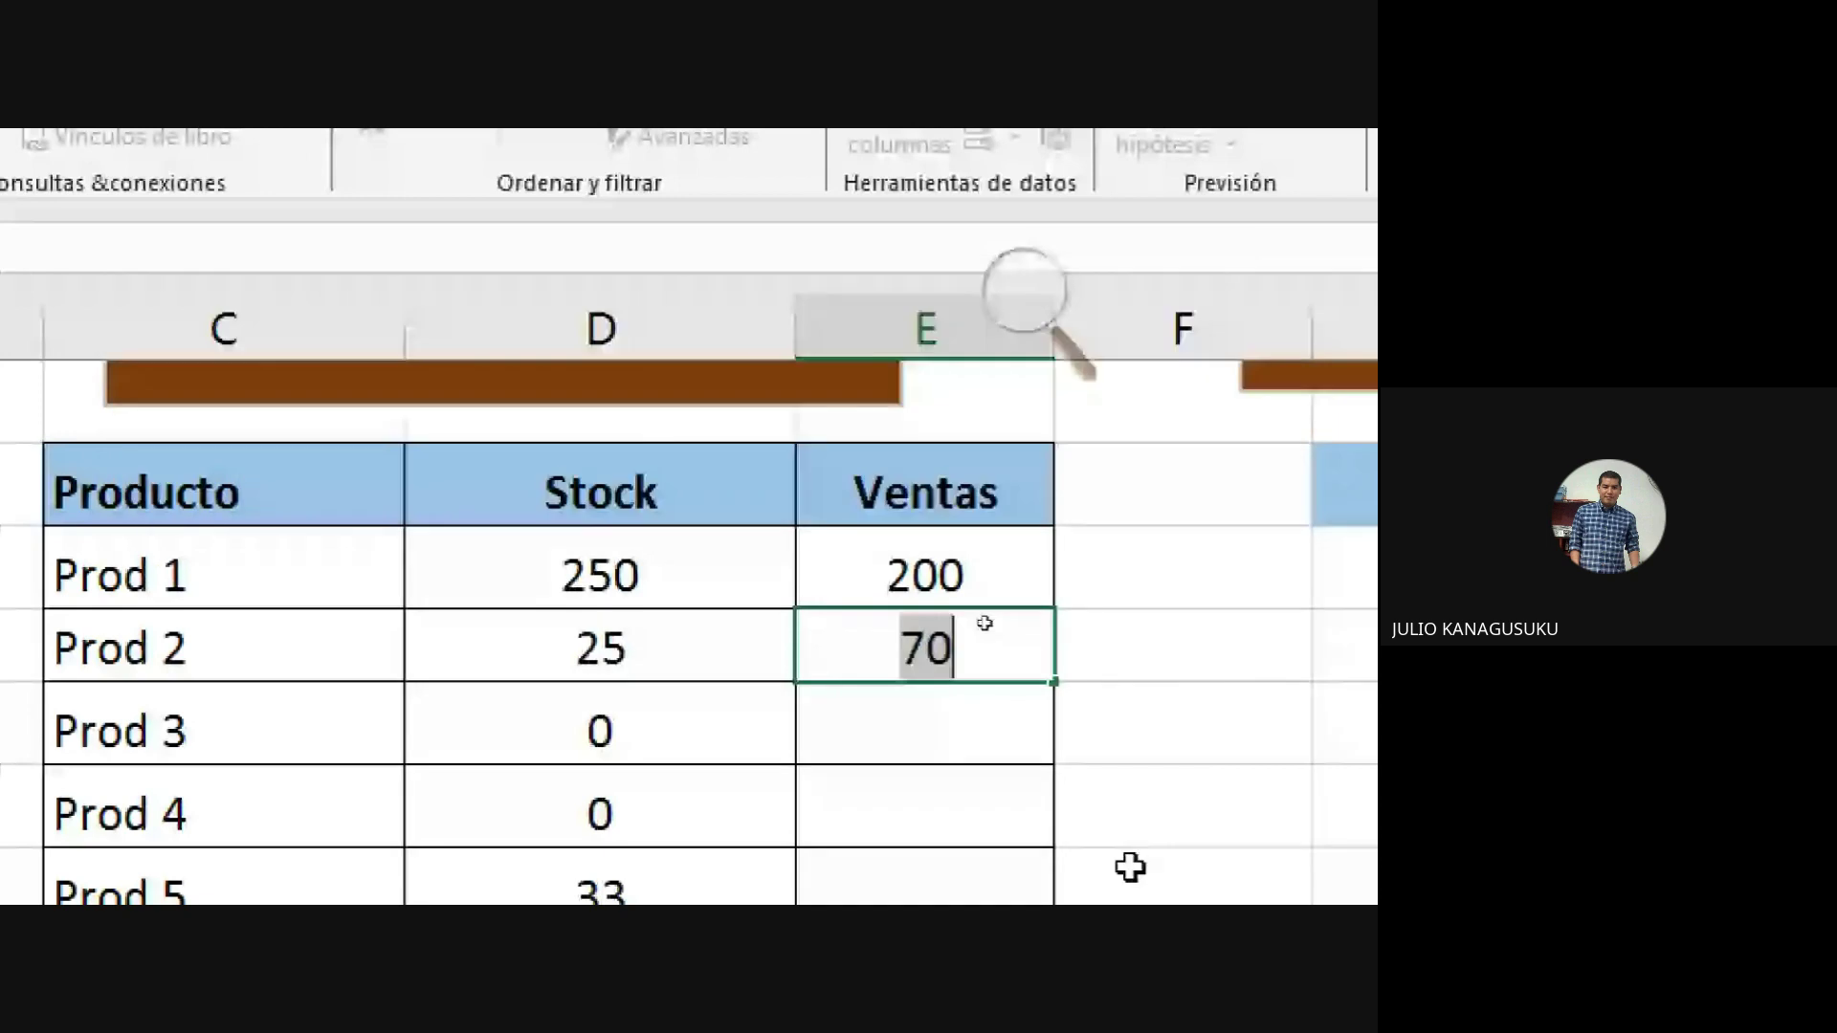
text(25)
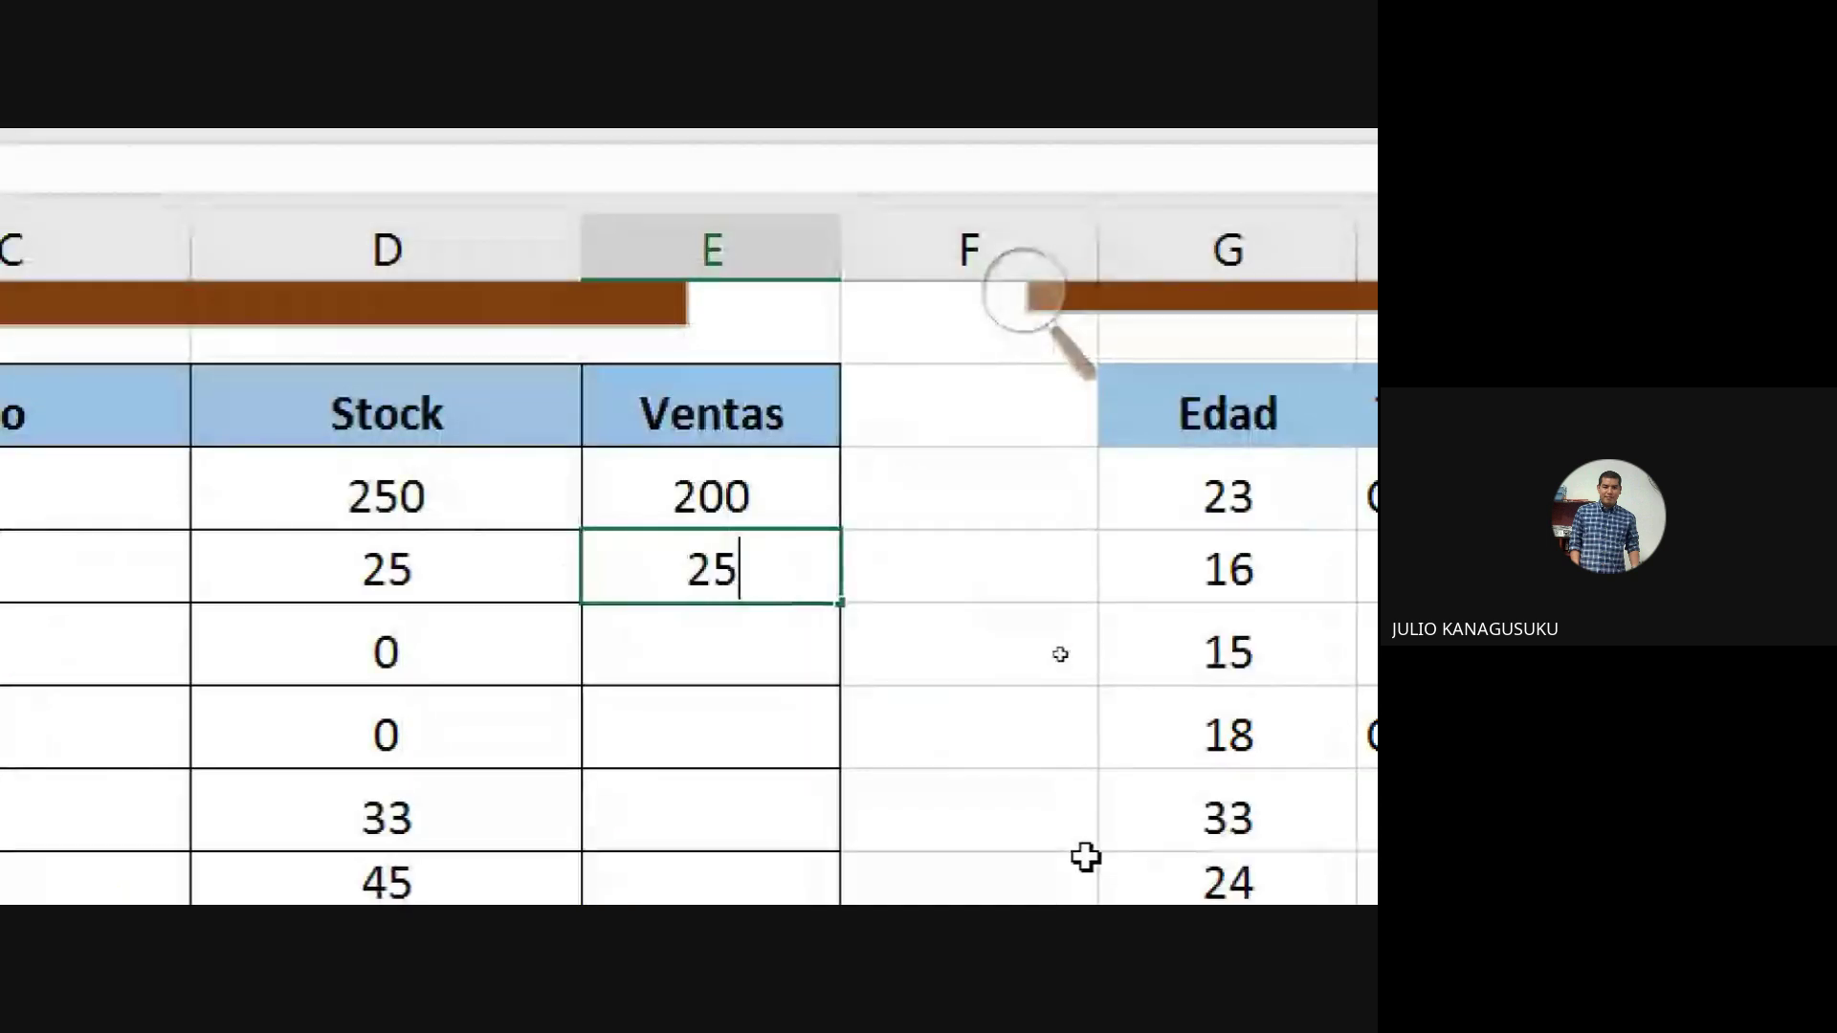
key(Return)
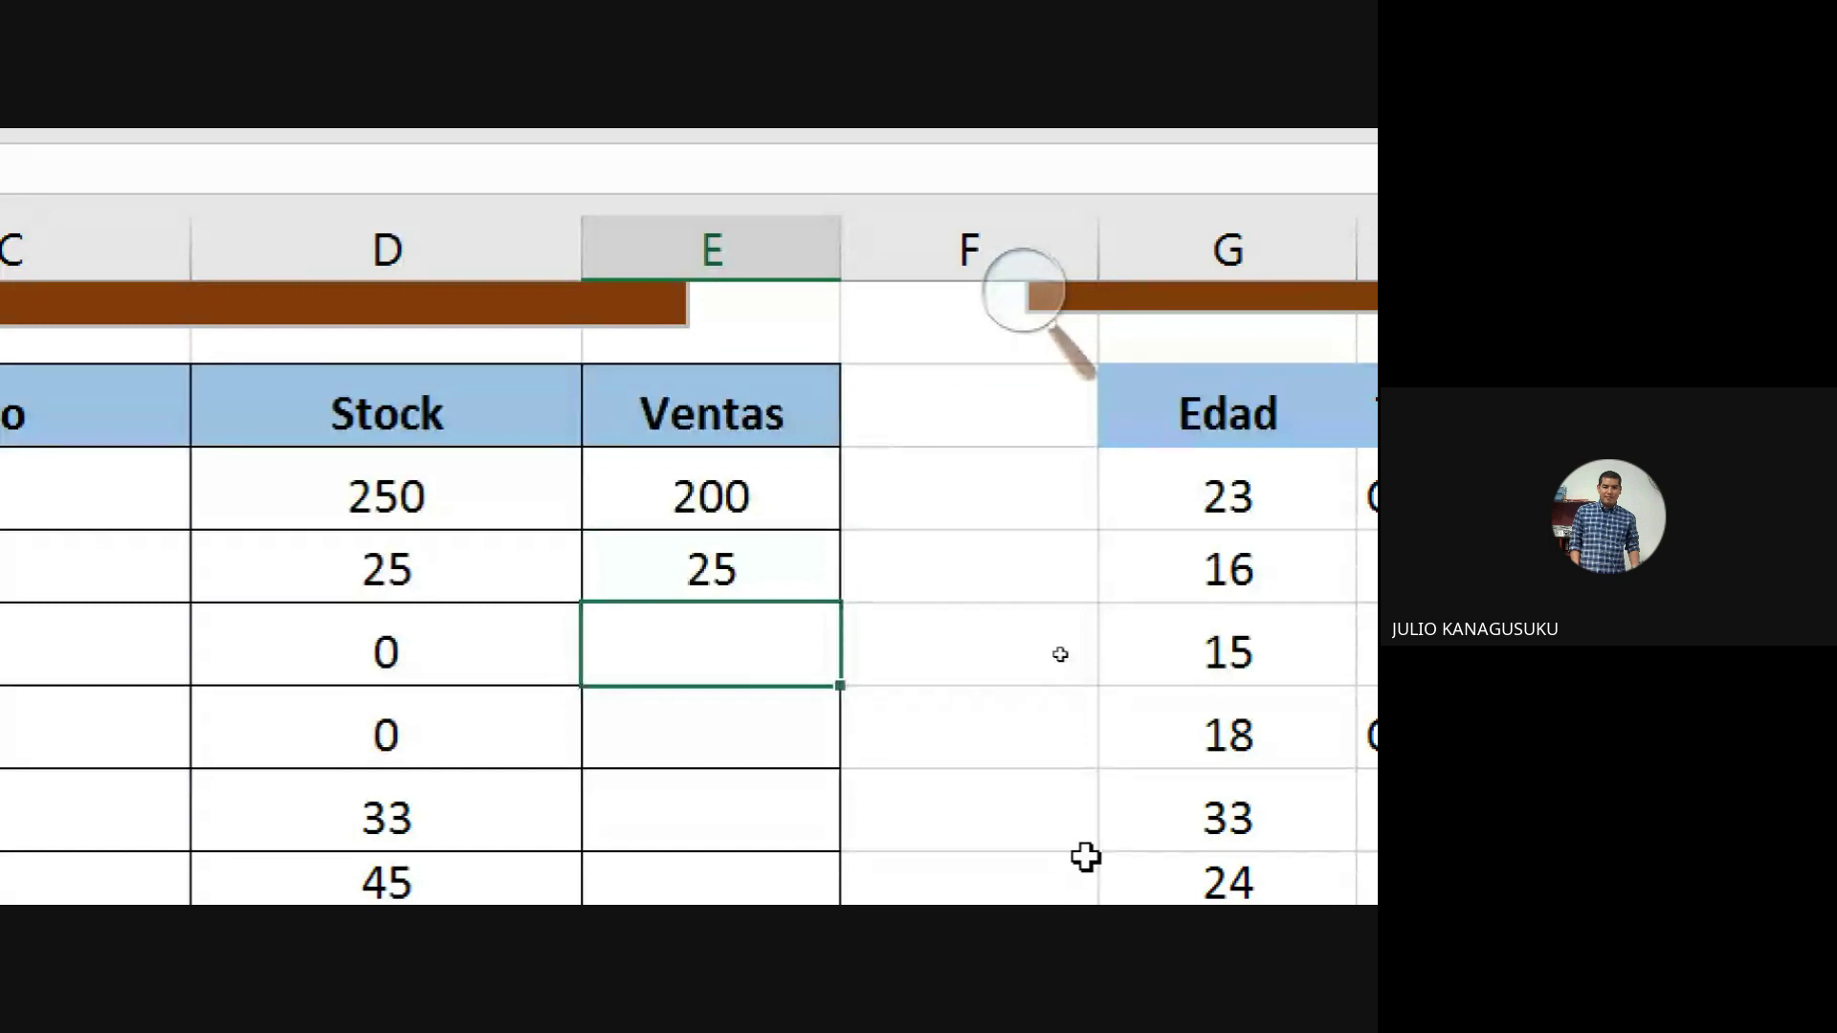
Step: Try 15 and then 0 for Prod 3, cancelling both rejections
text(15)
key(Return)
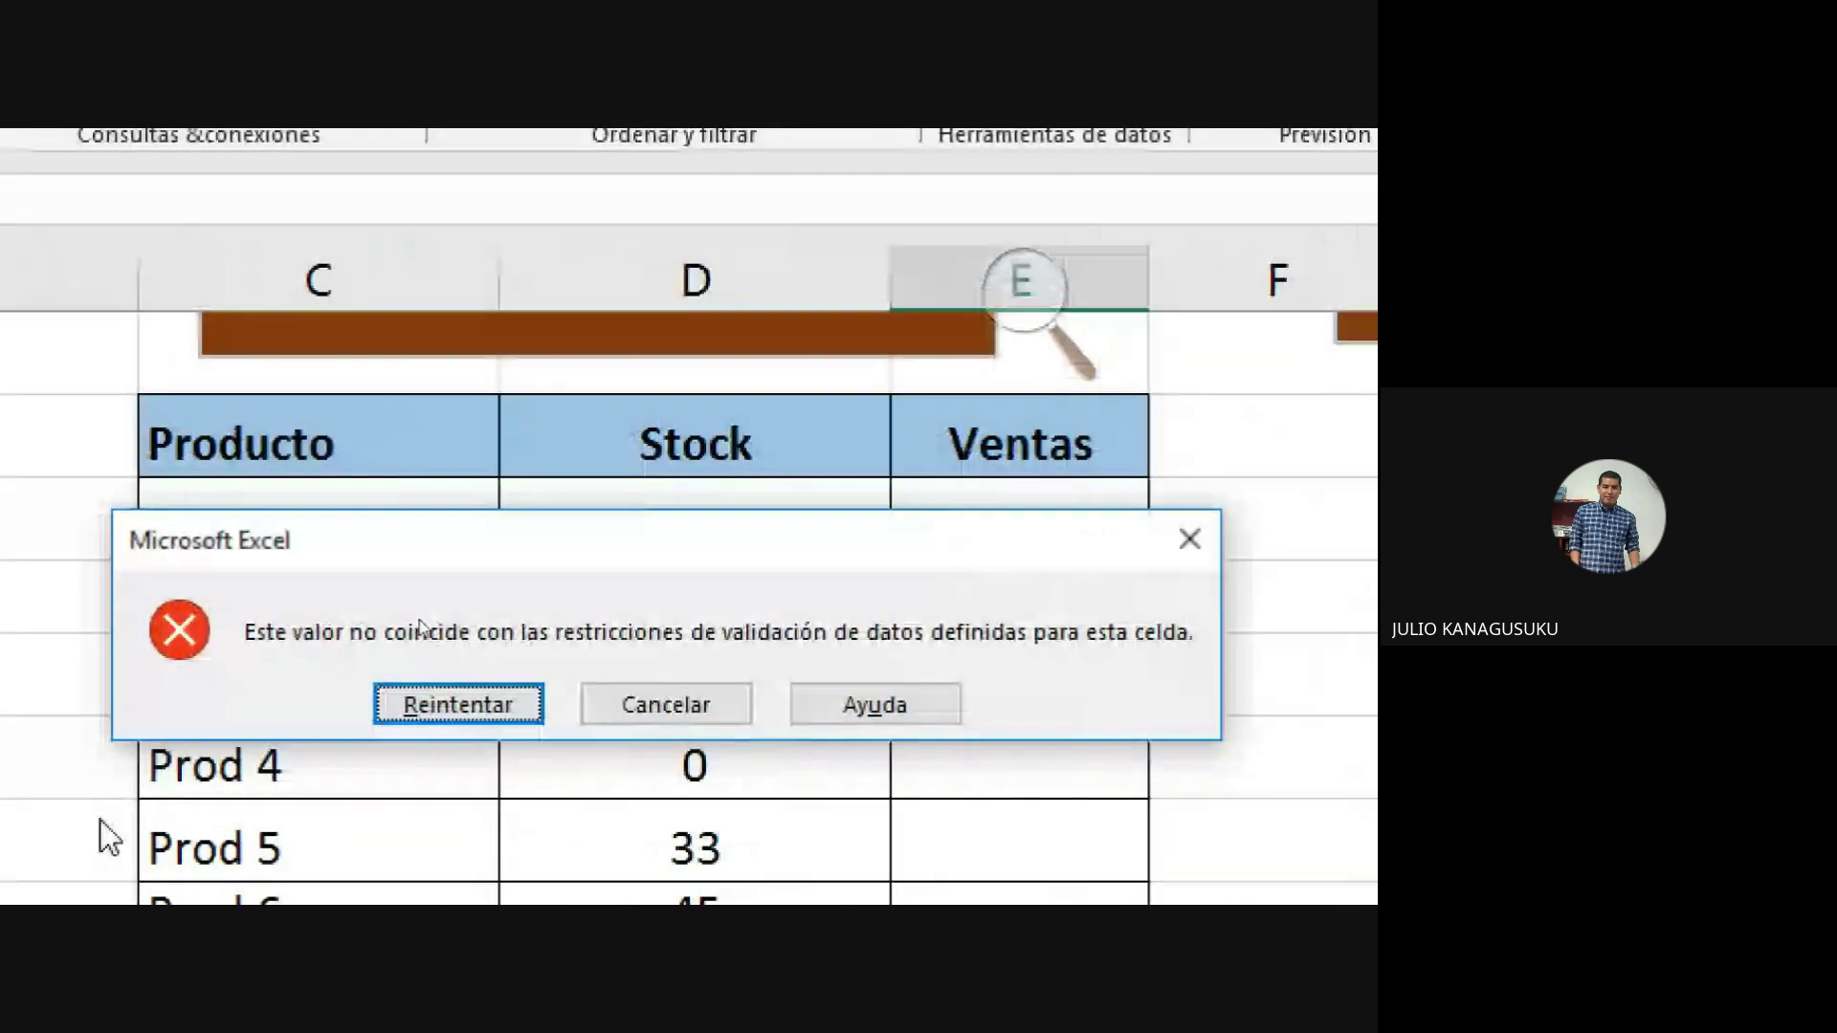
click(685, 708)
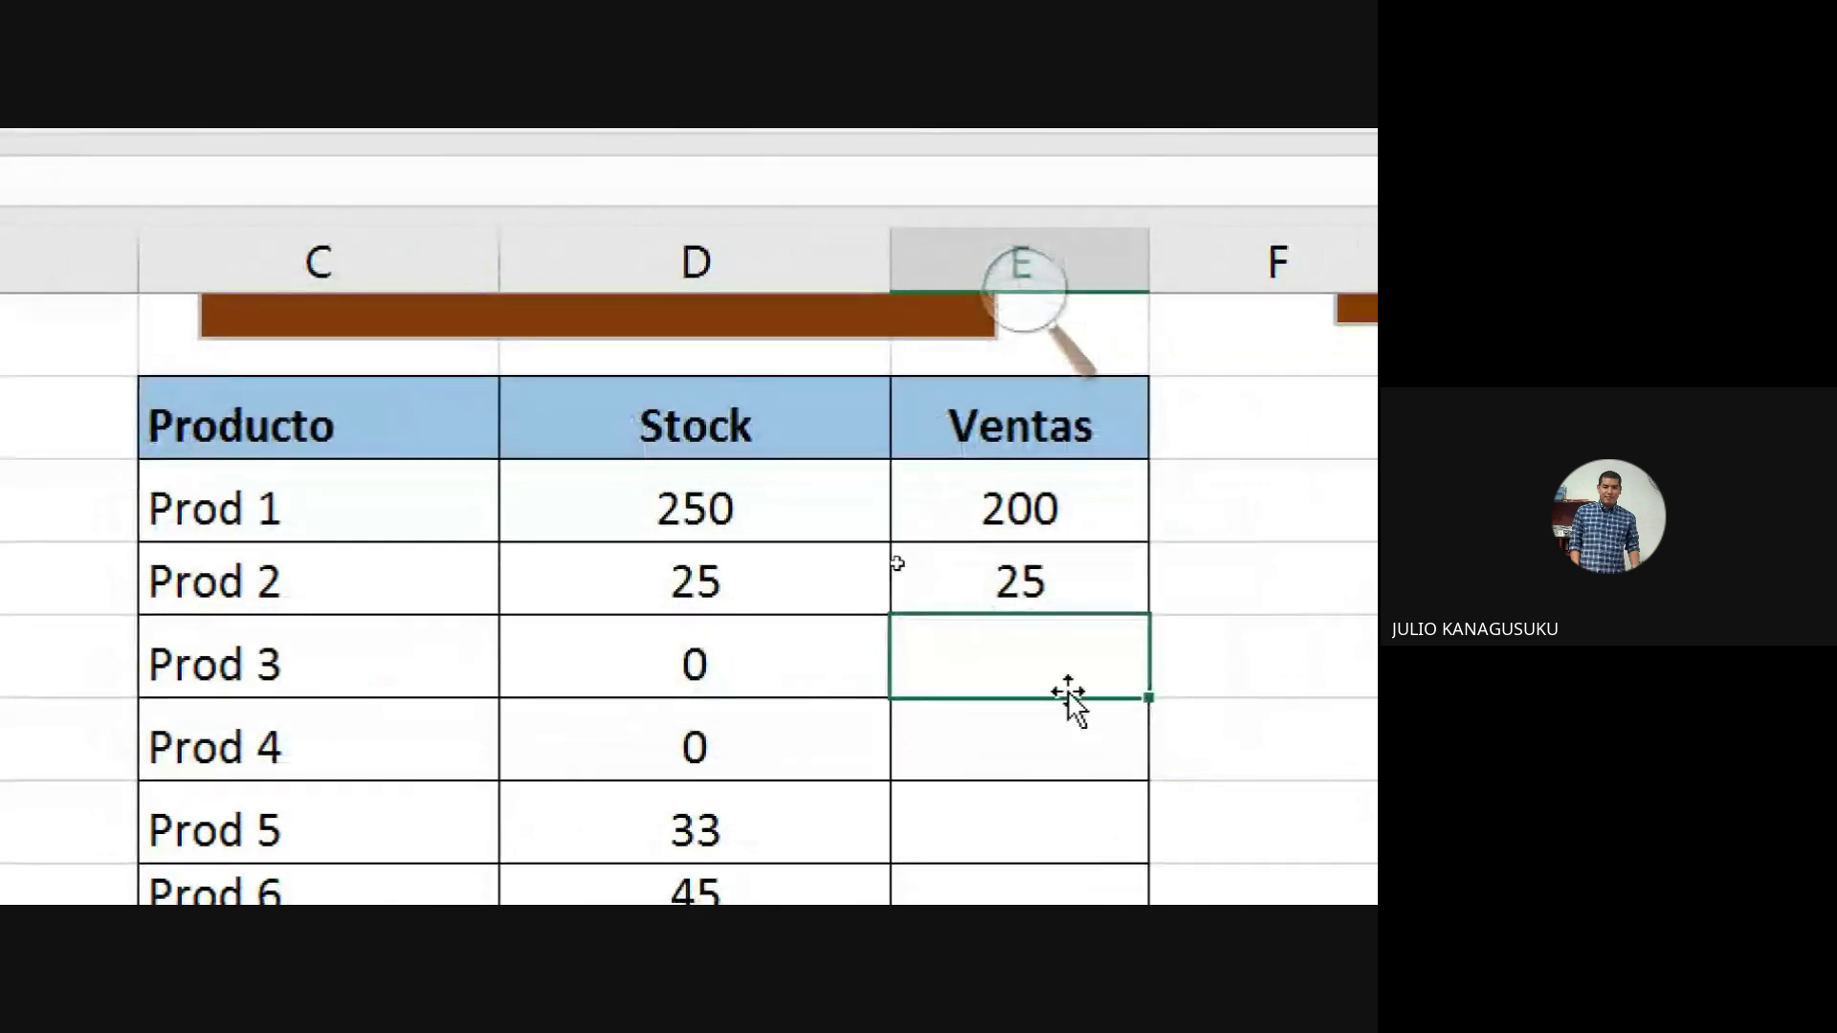
text(0)
key(Return)
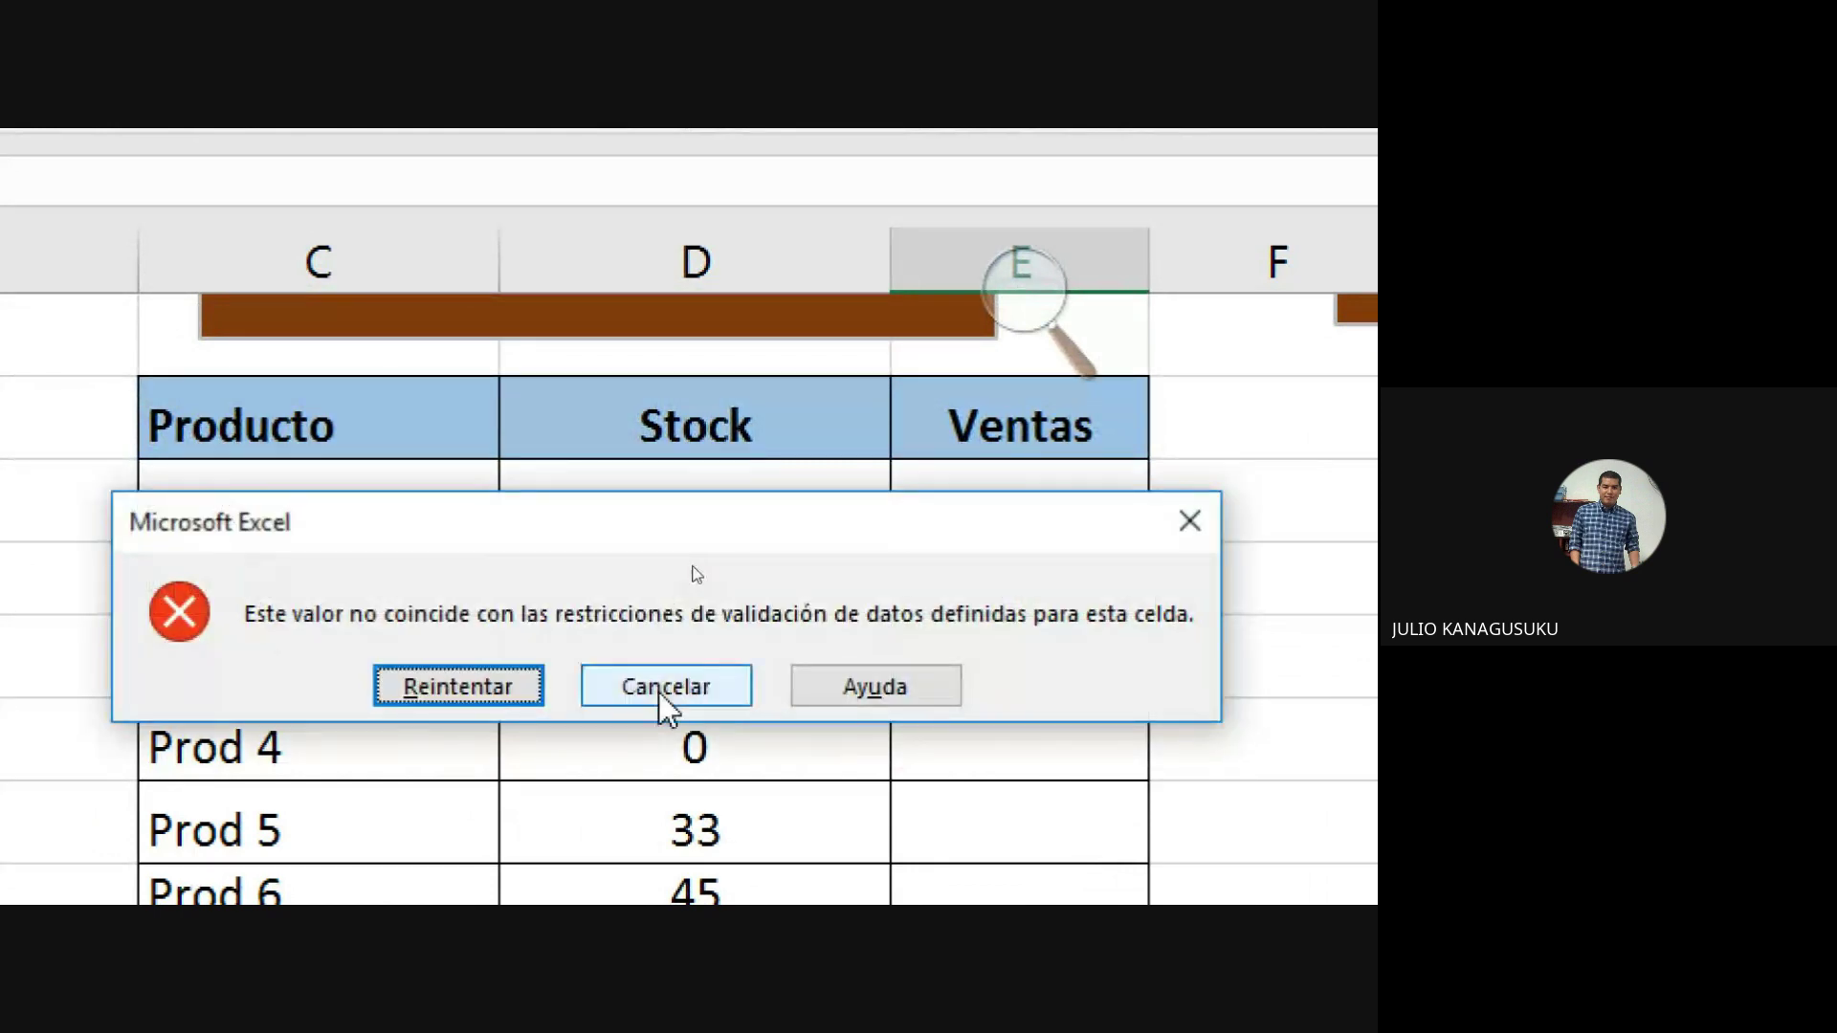
click(658, 693)
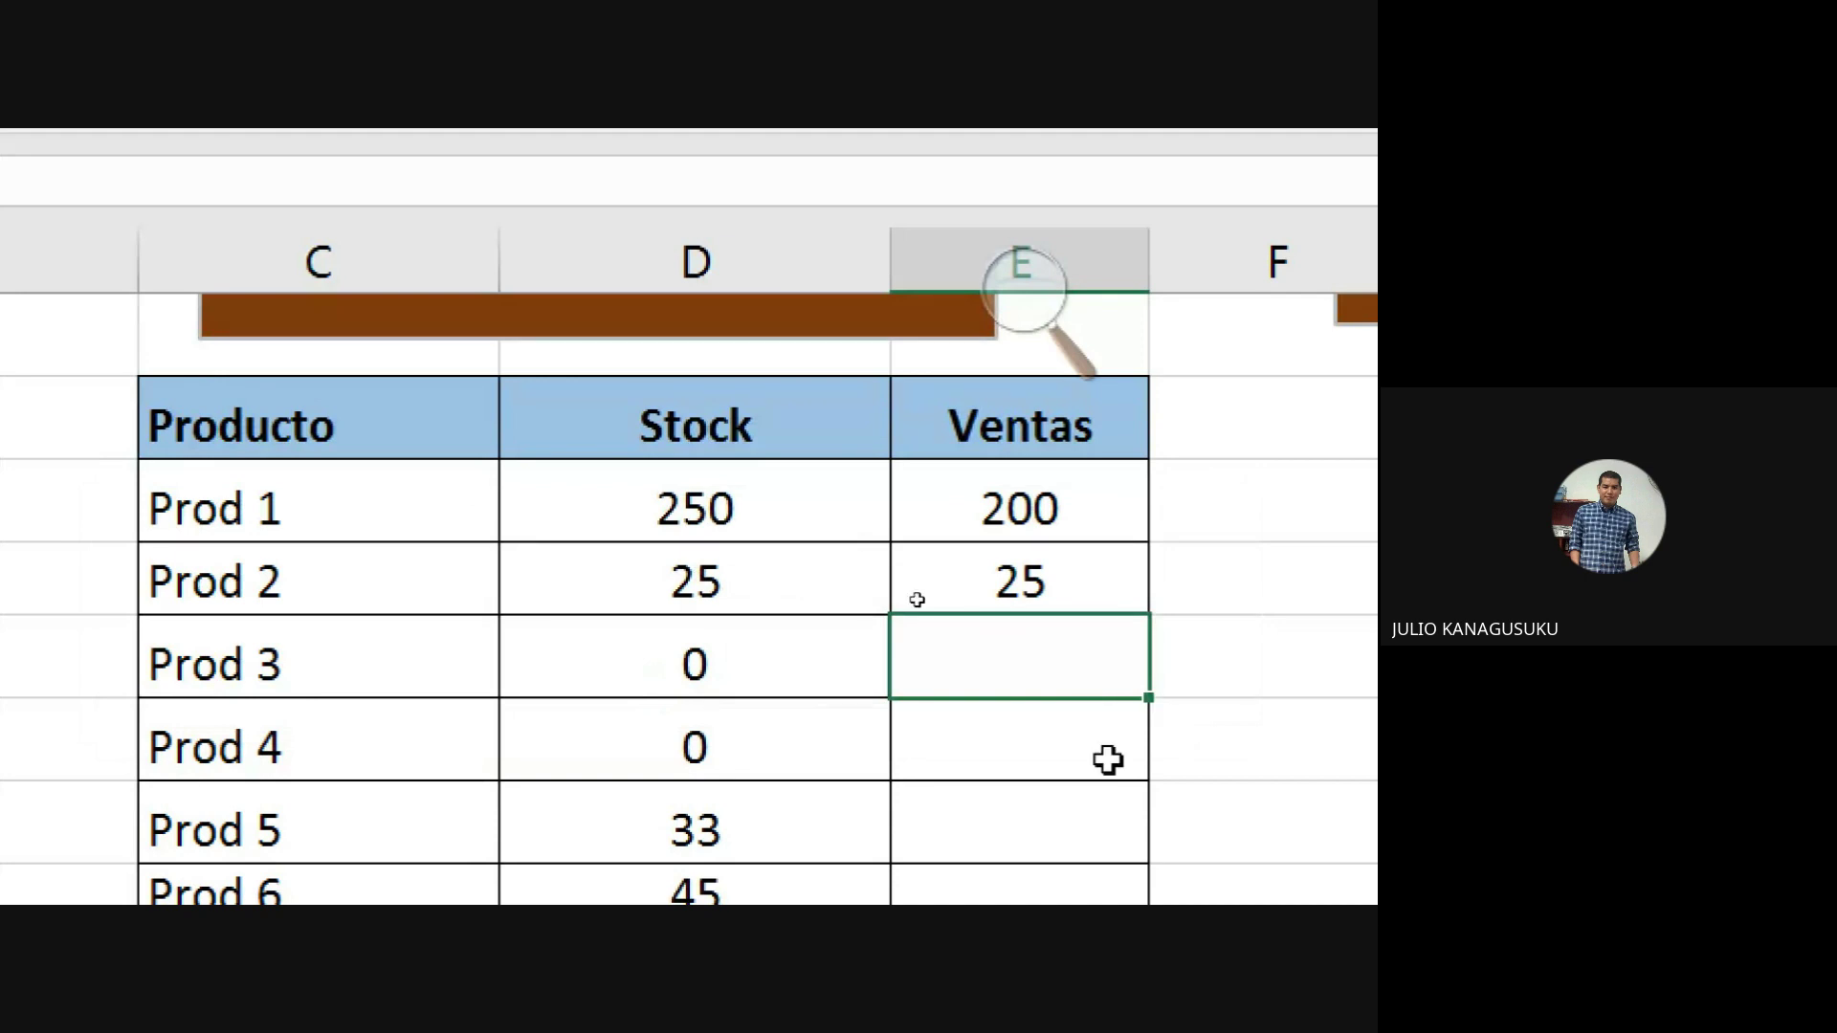
Step: Retry 0 for Prod 3 twice more, cancelling each rejection
text(0)
key(Return)
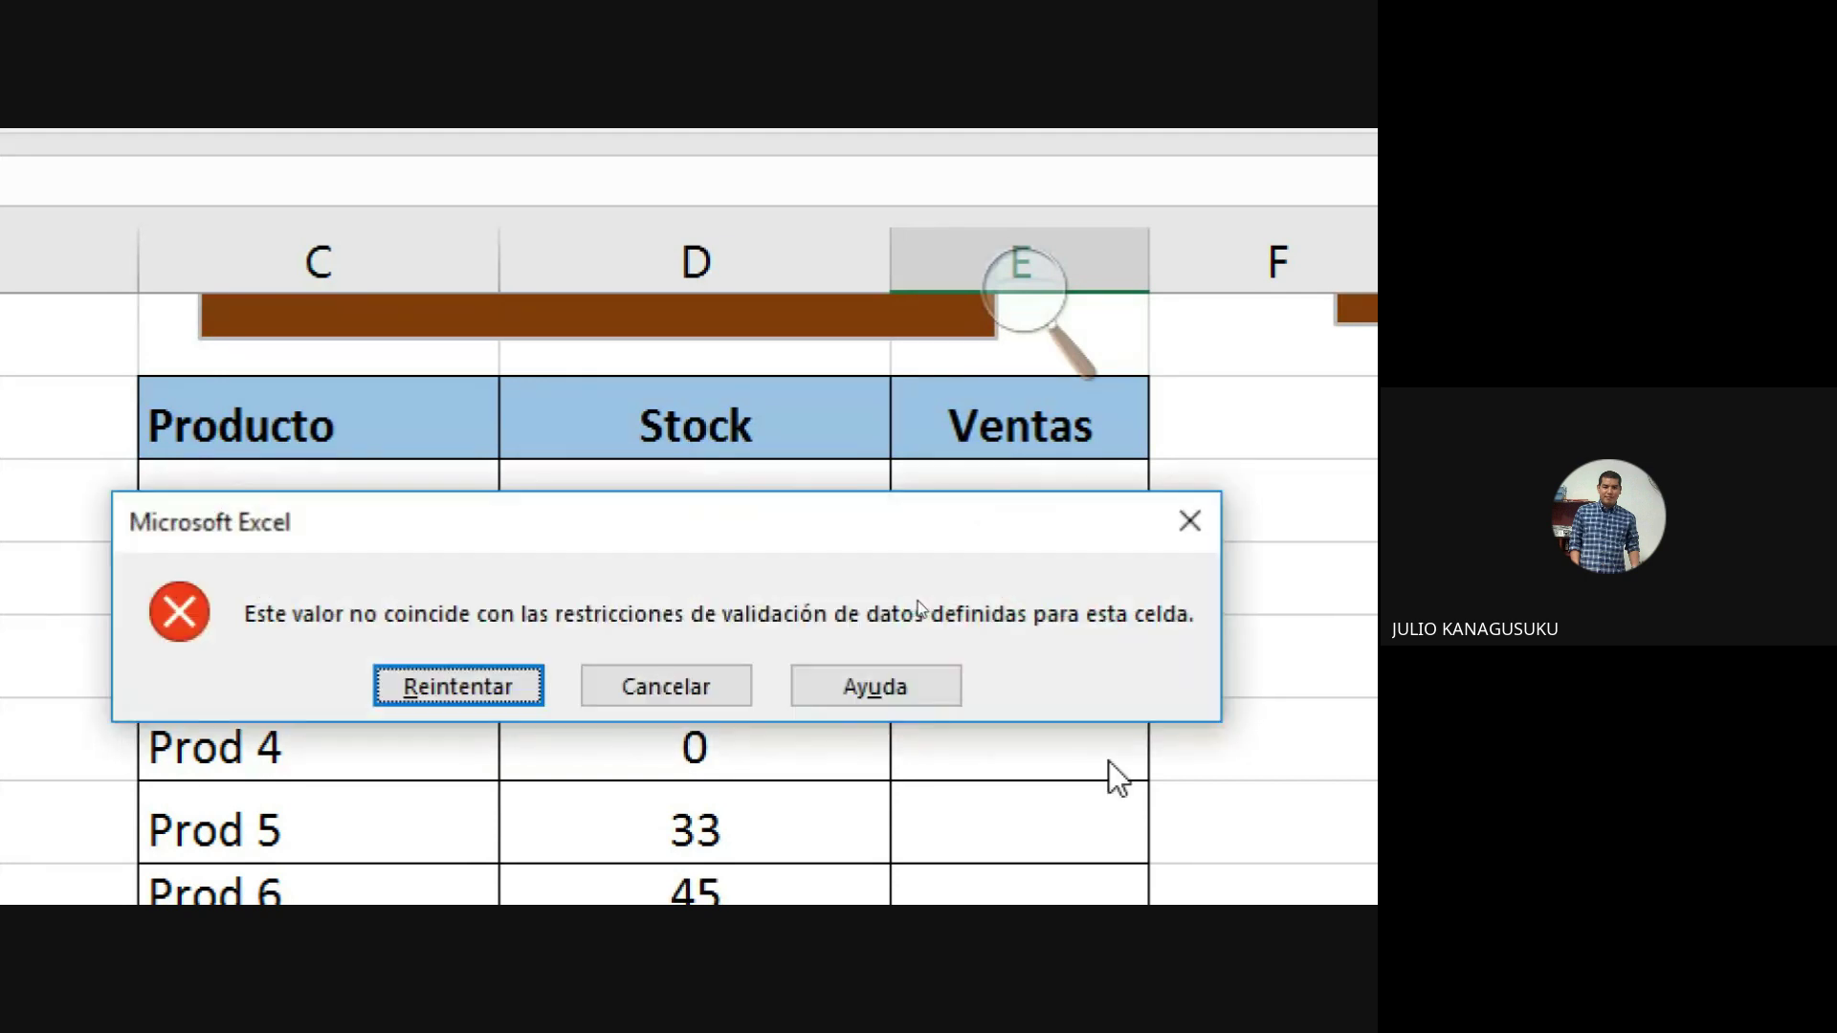
click(725, 691)
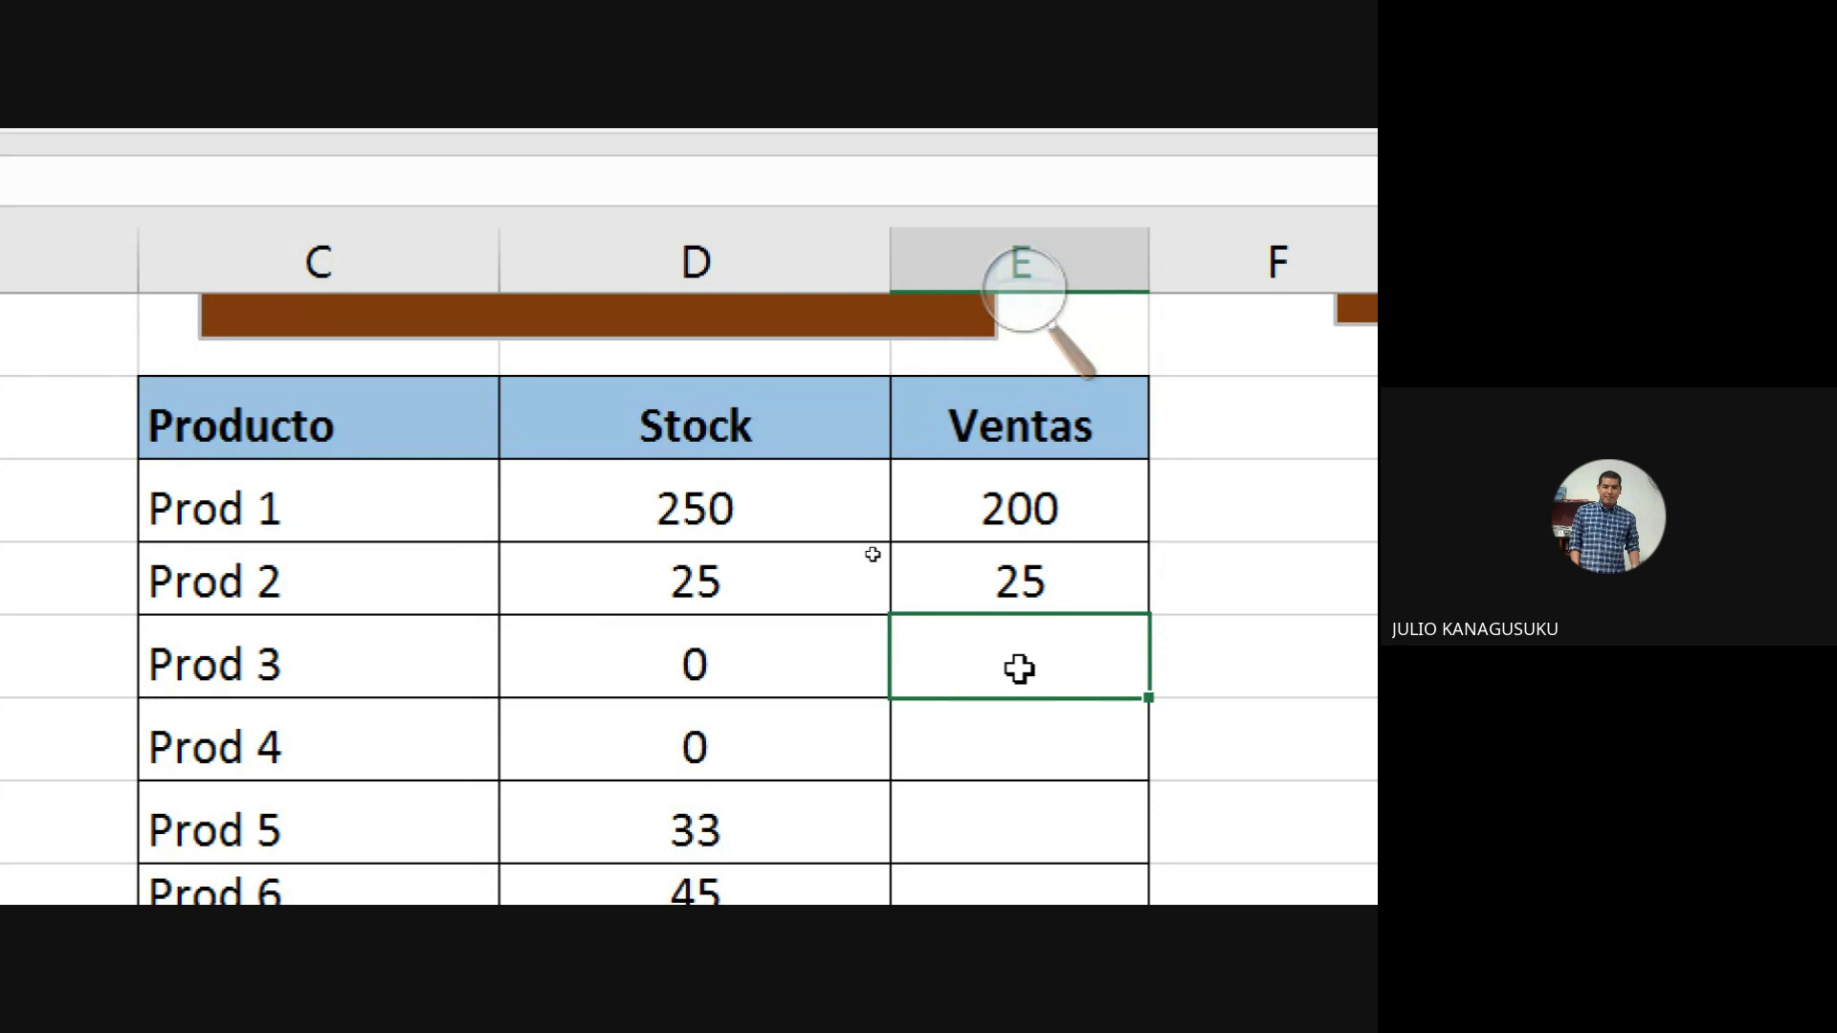
text(0)
key(Return)
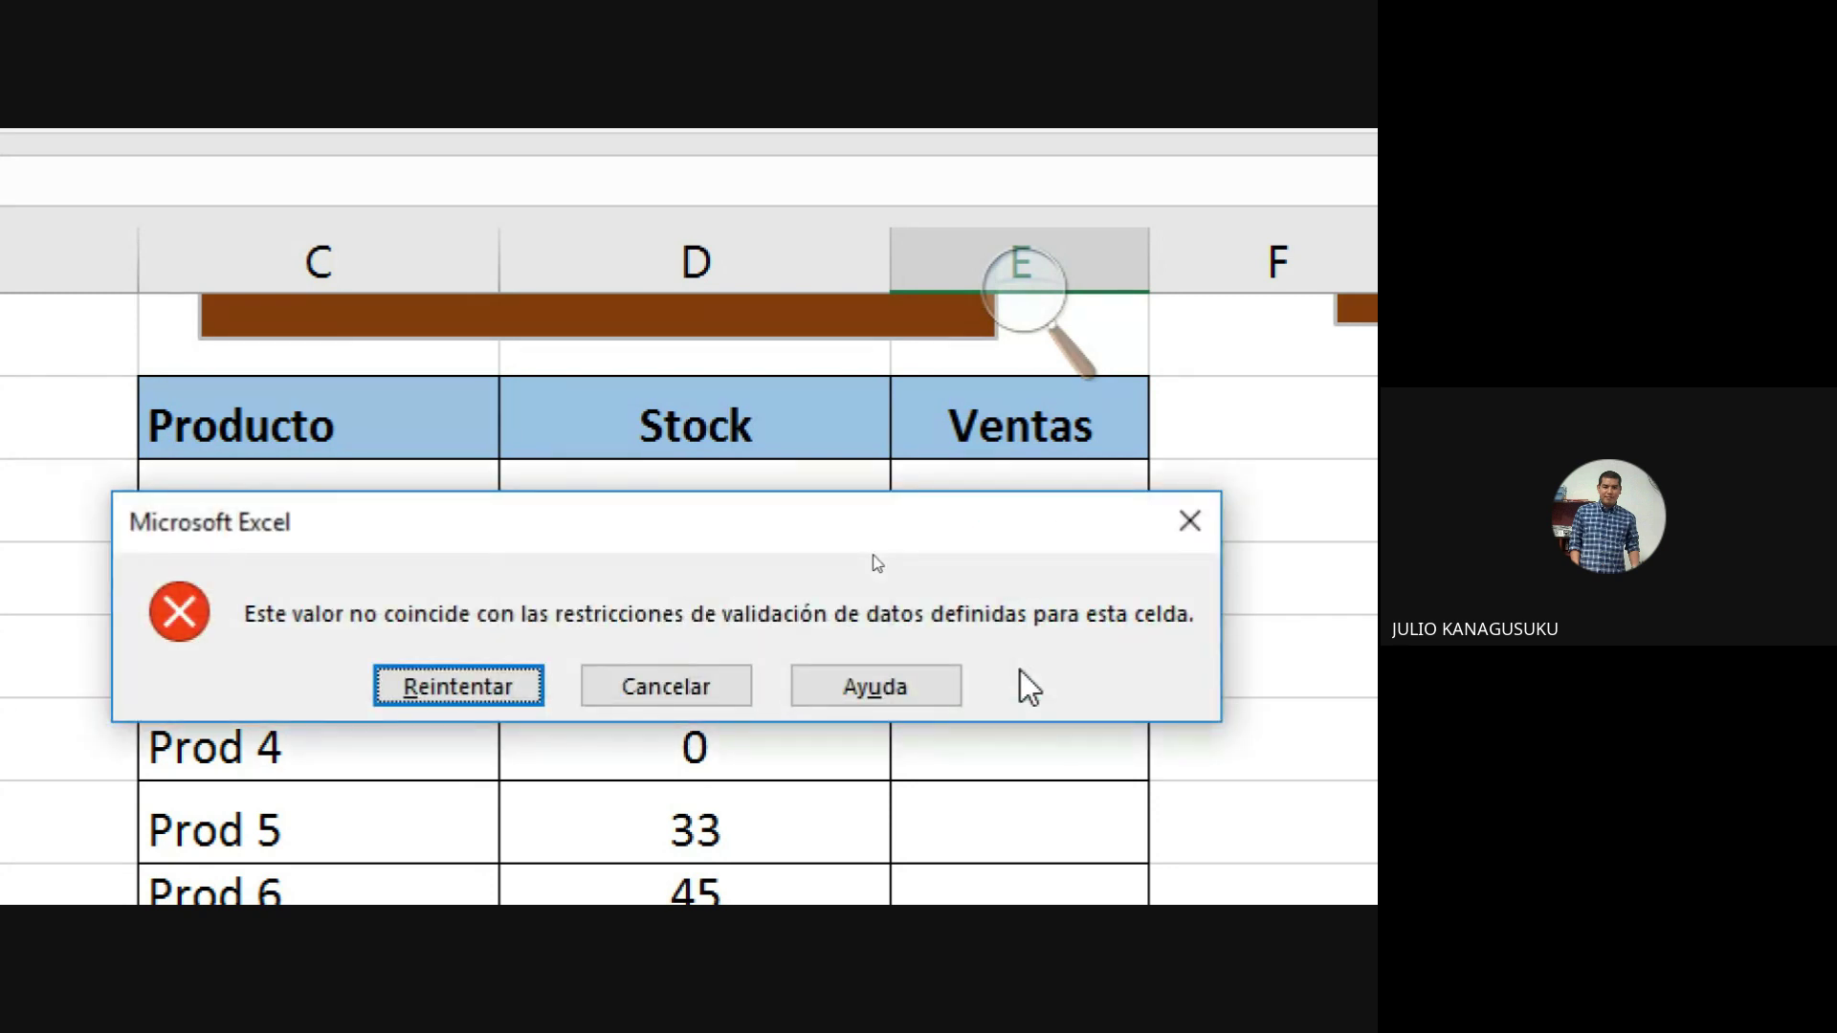
click(666, 686)
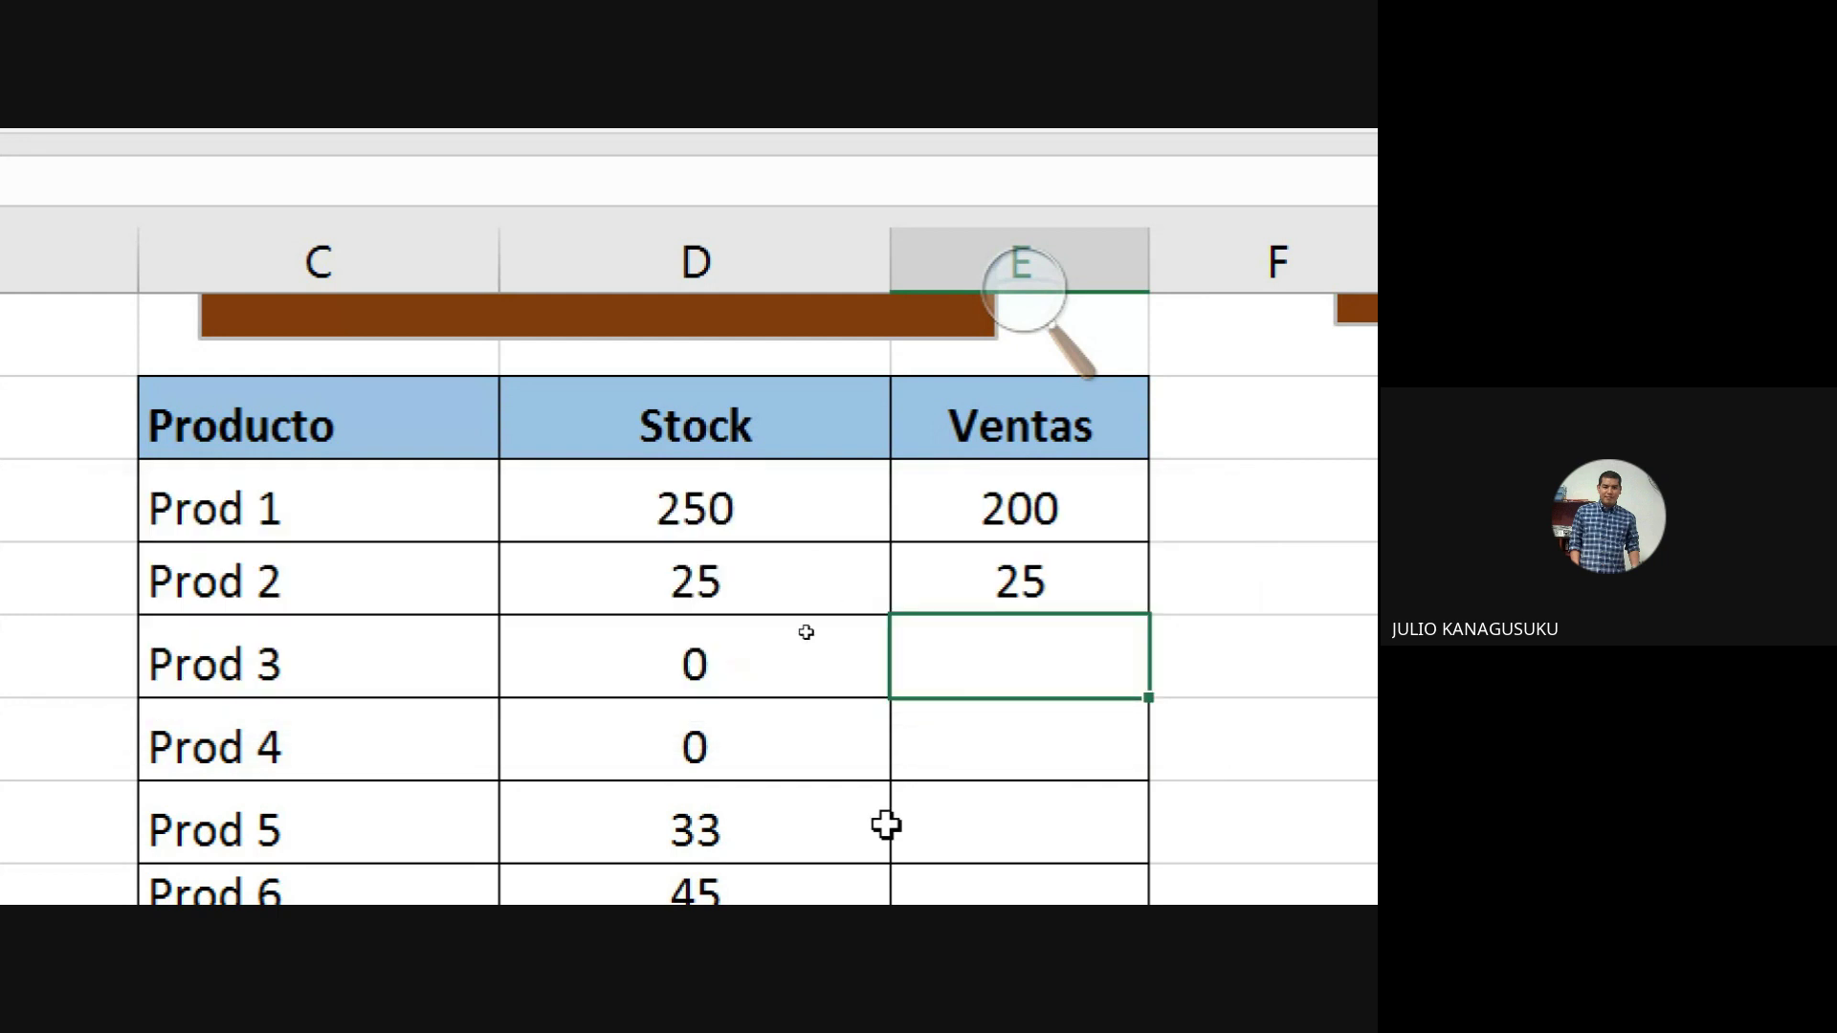
scroll(985, 808, down, 3)
scroll(990, 794, up, 2)
scroll(993, 789, up, 1)
scroll(993, 789, down, 3)
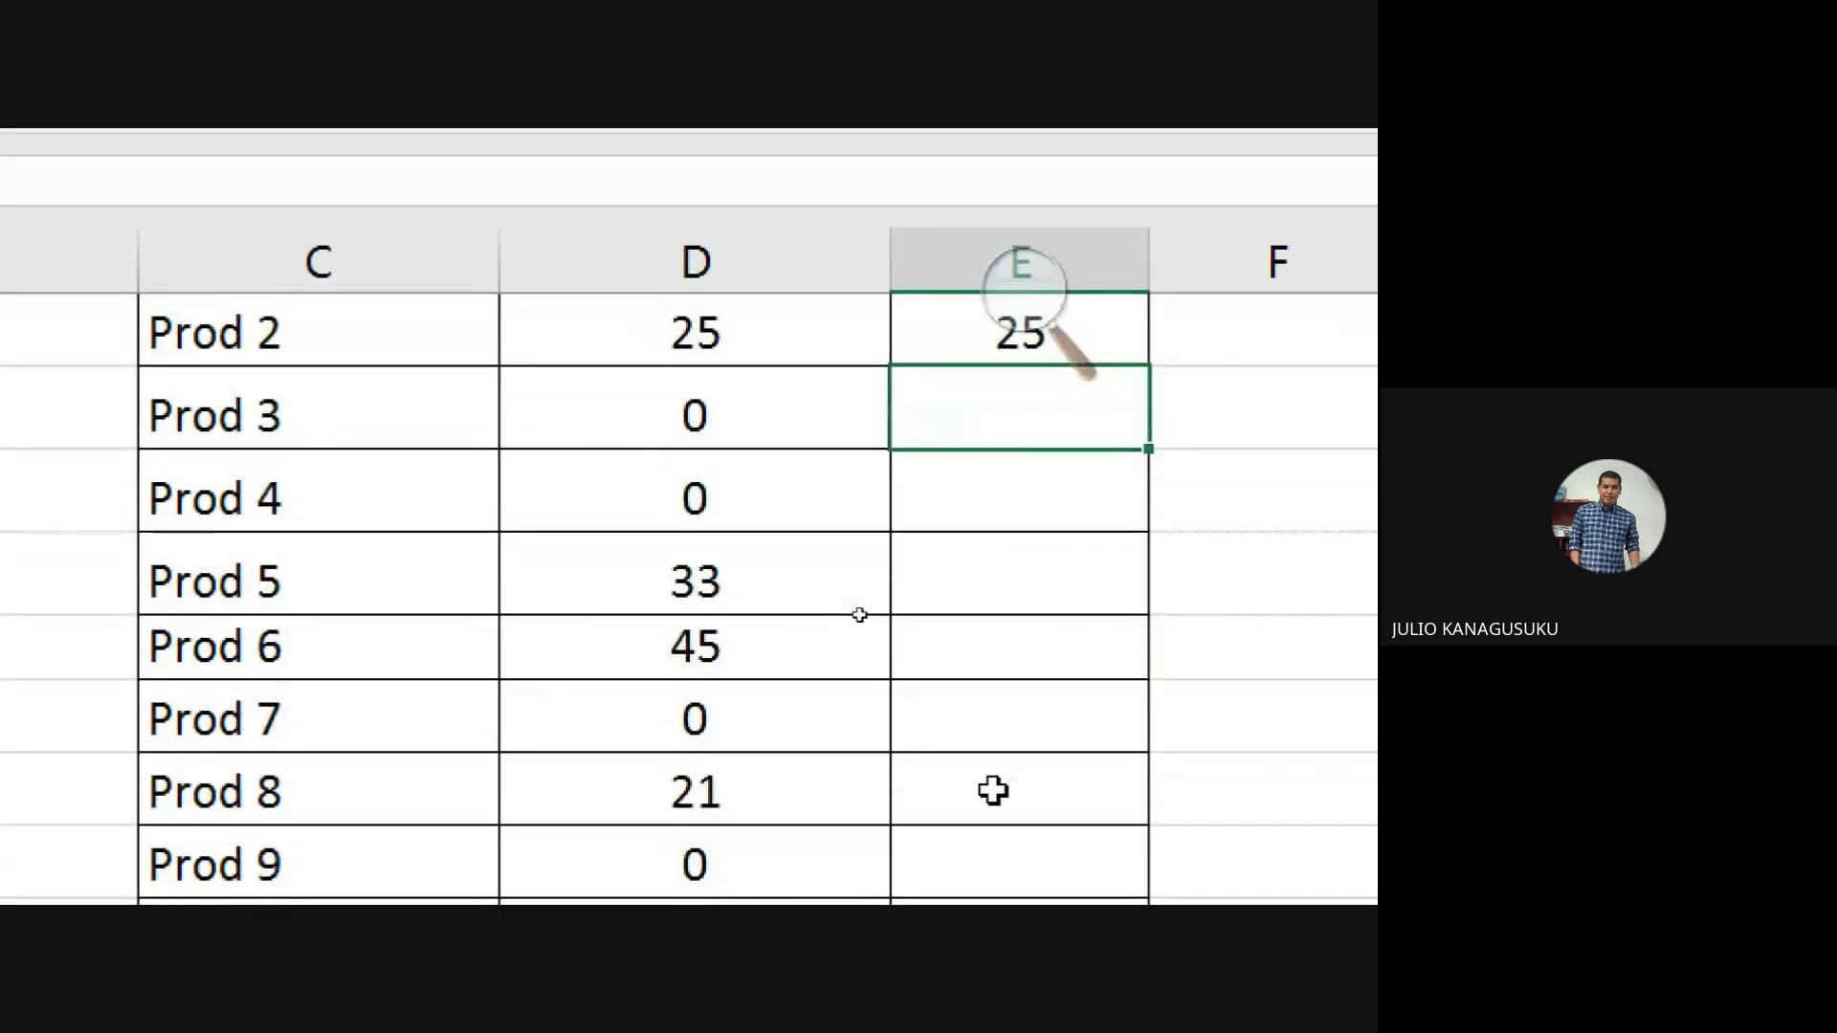
scroll(992, 787, up, 3)
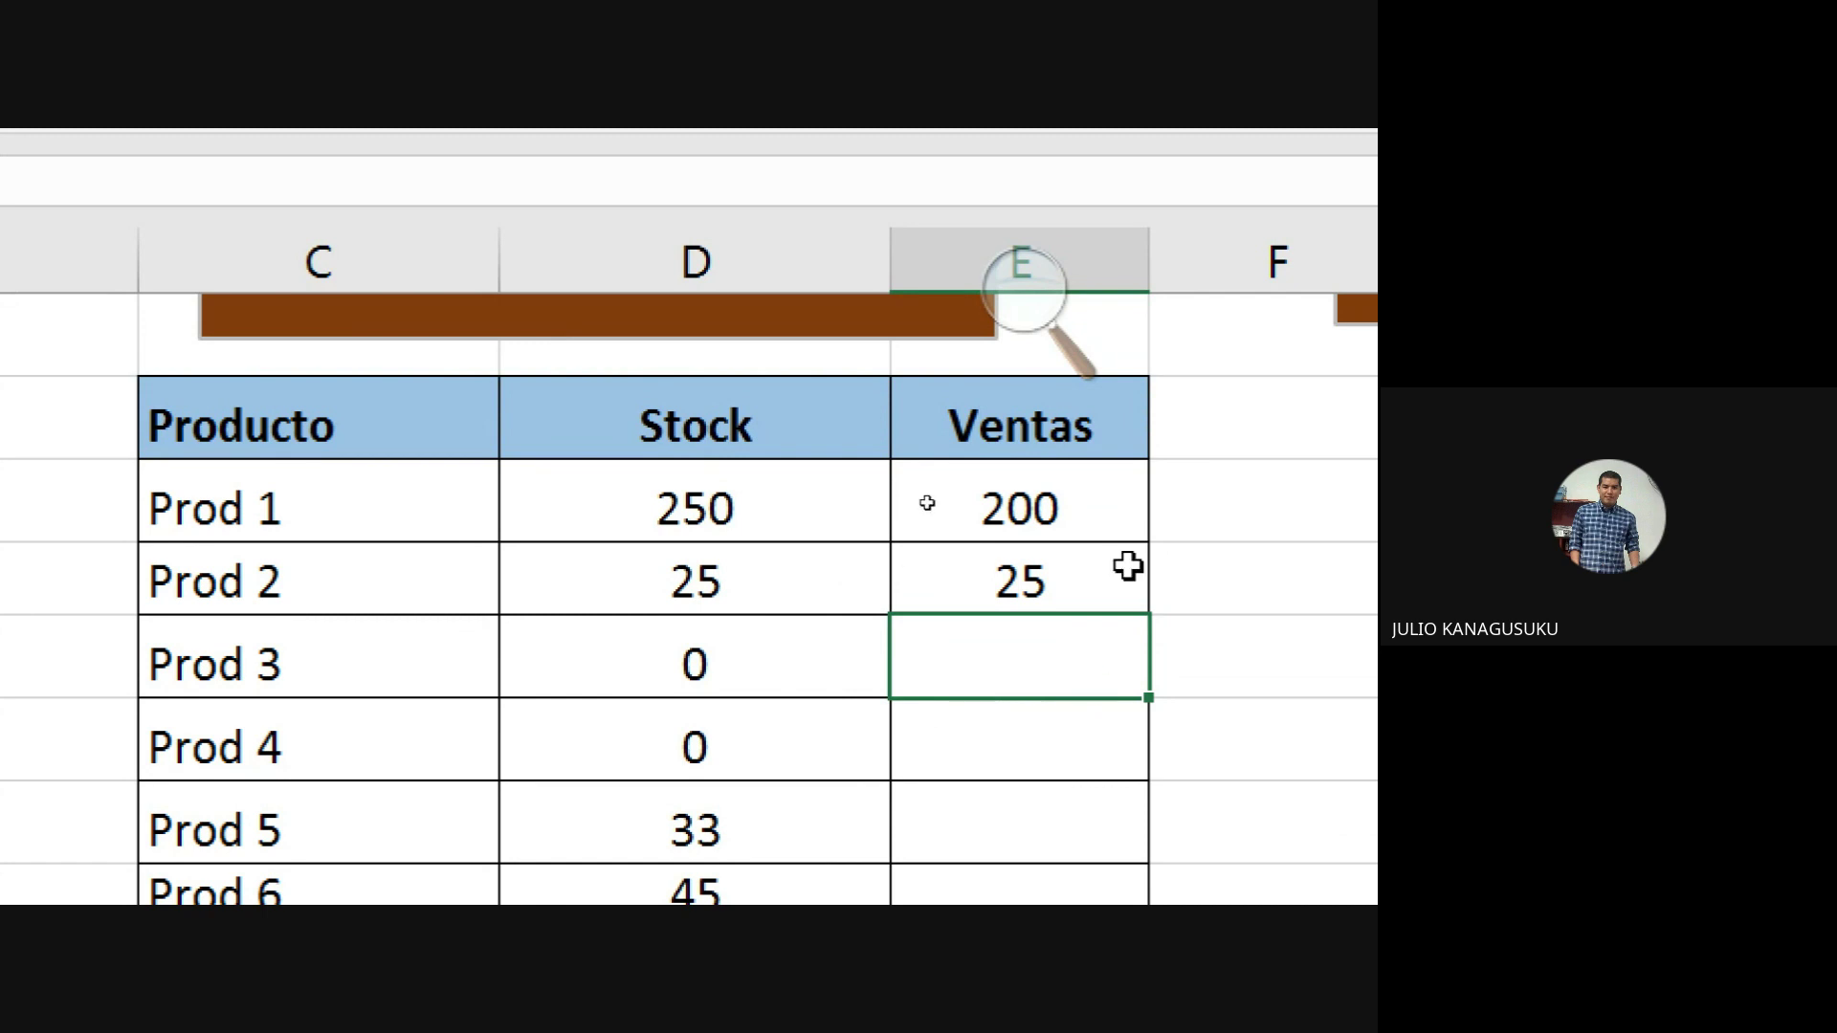
click(1043, 292)
Step: Scroll right to the Bono especial table and enter OK in L10
click(1014, 316)
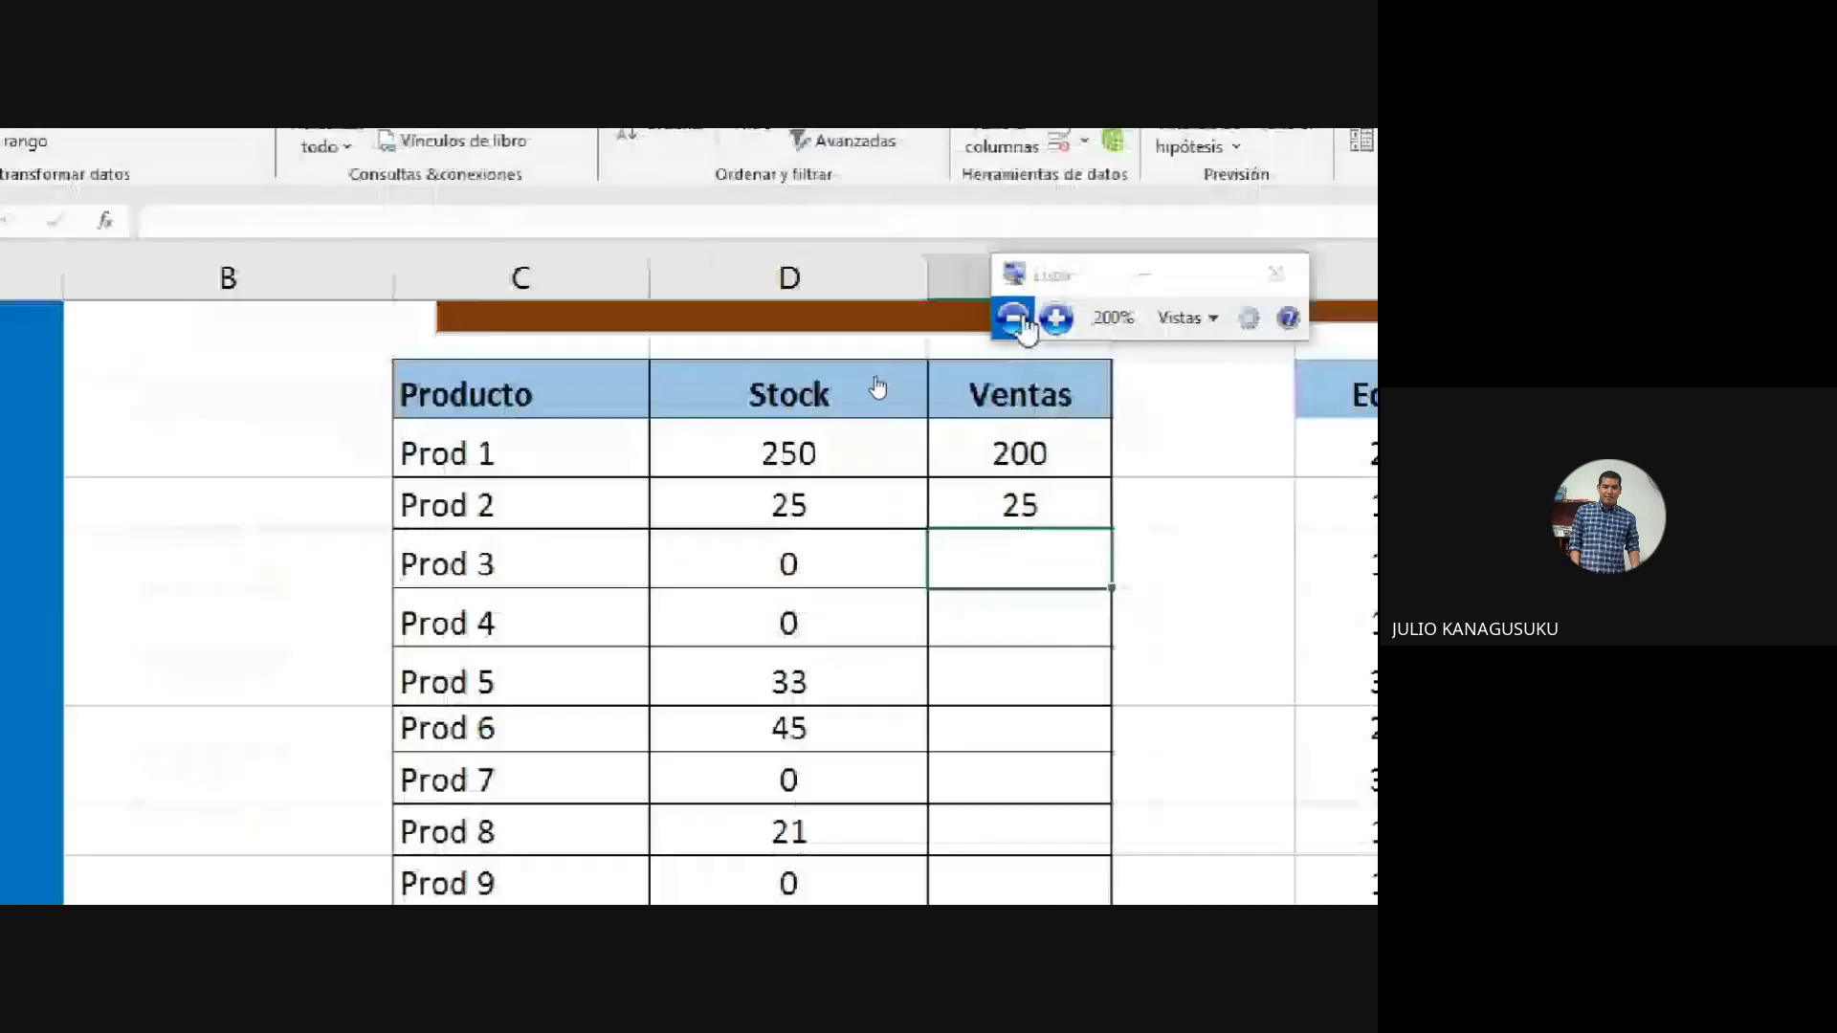
scroll(943, 536, up, 1)
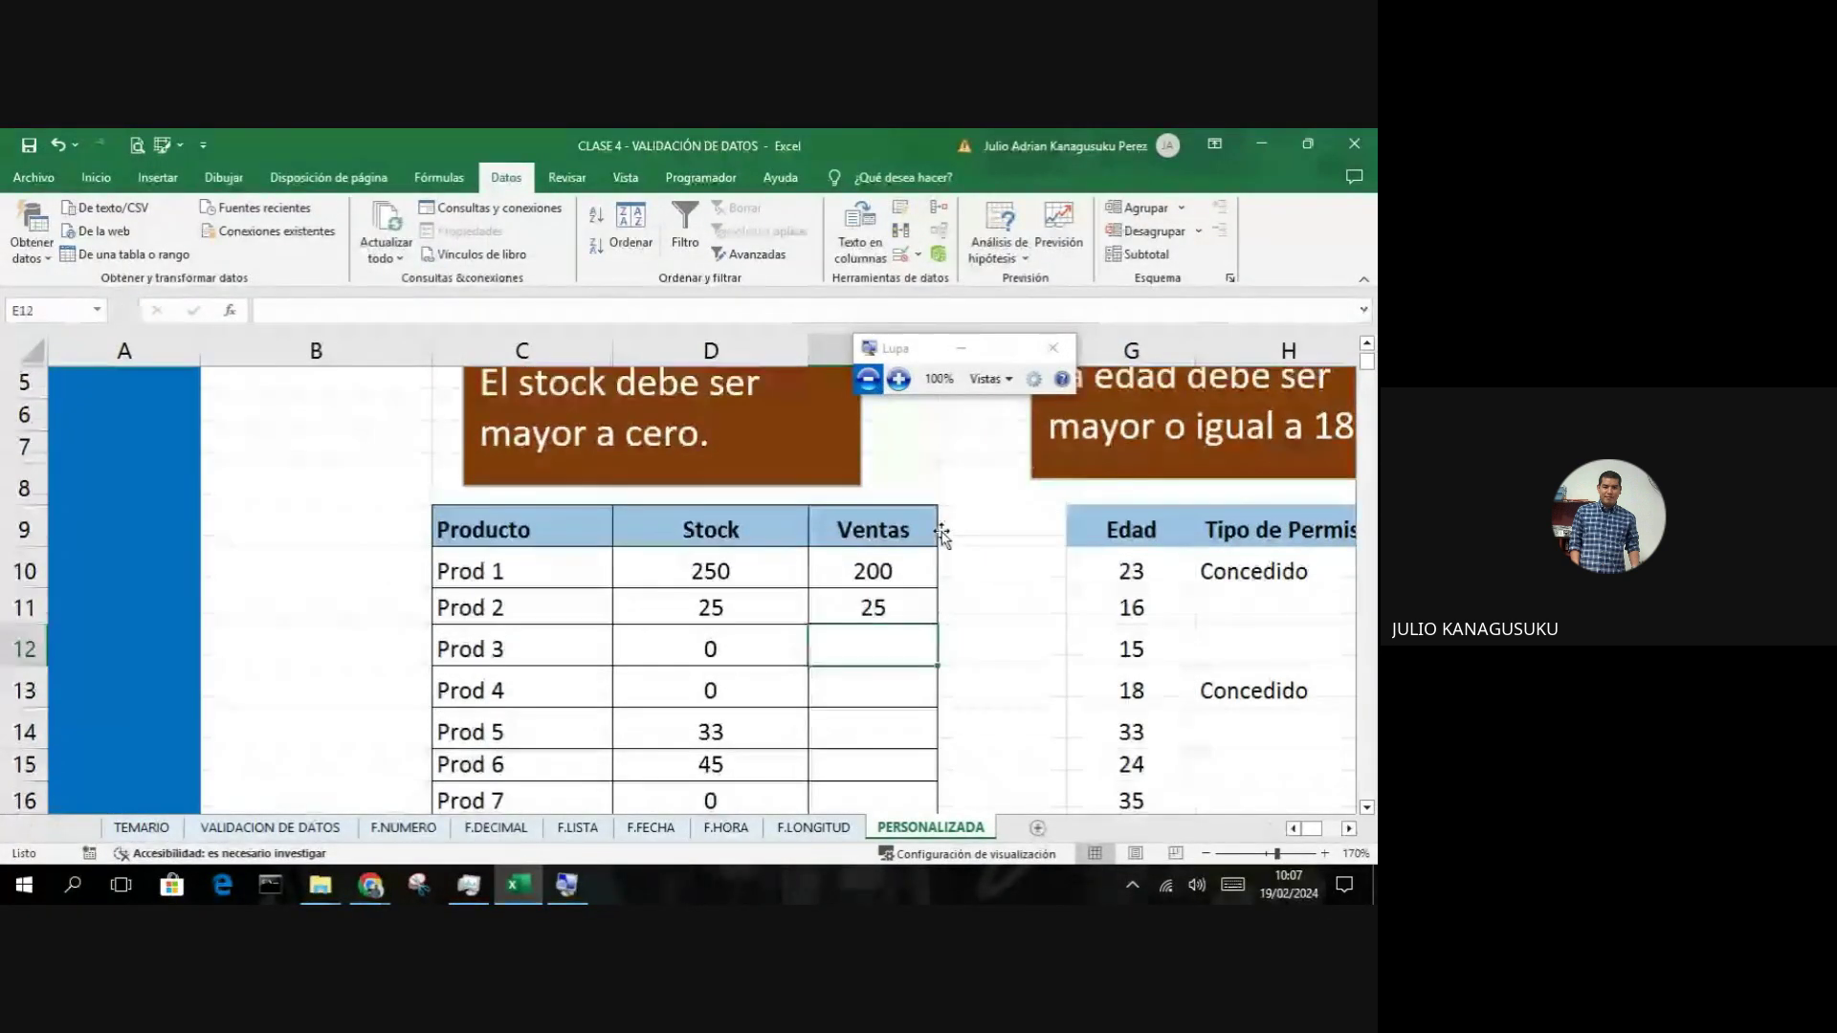
scroll(942, 536, down, 1)
scroll(943, 536, up, 1)
scroll(956, 526, up, 1)
scroll(956, 526, down, 1)
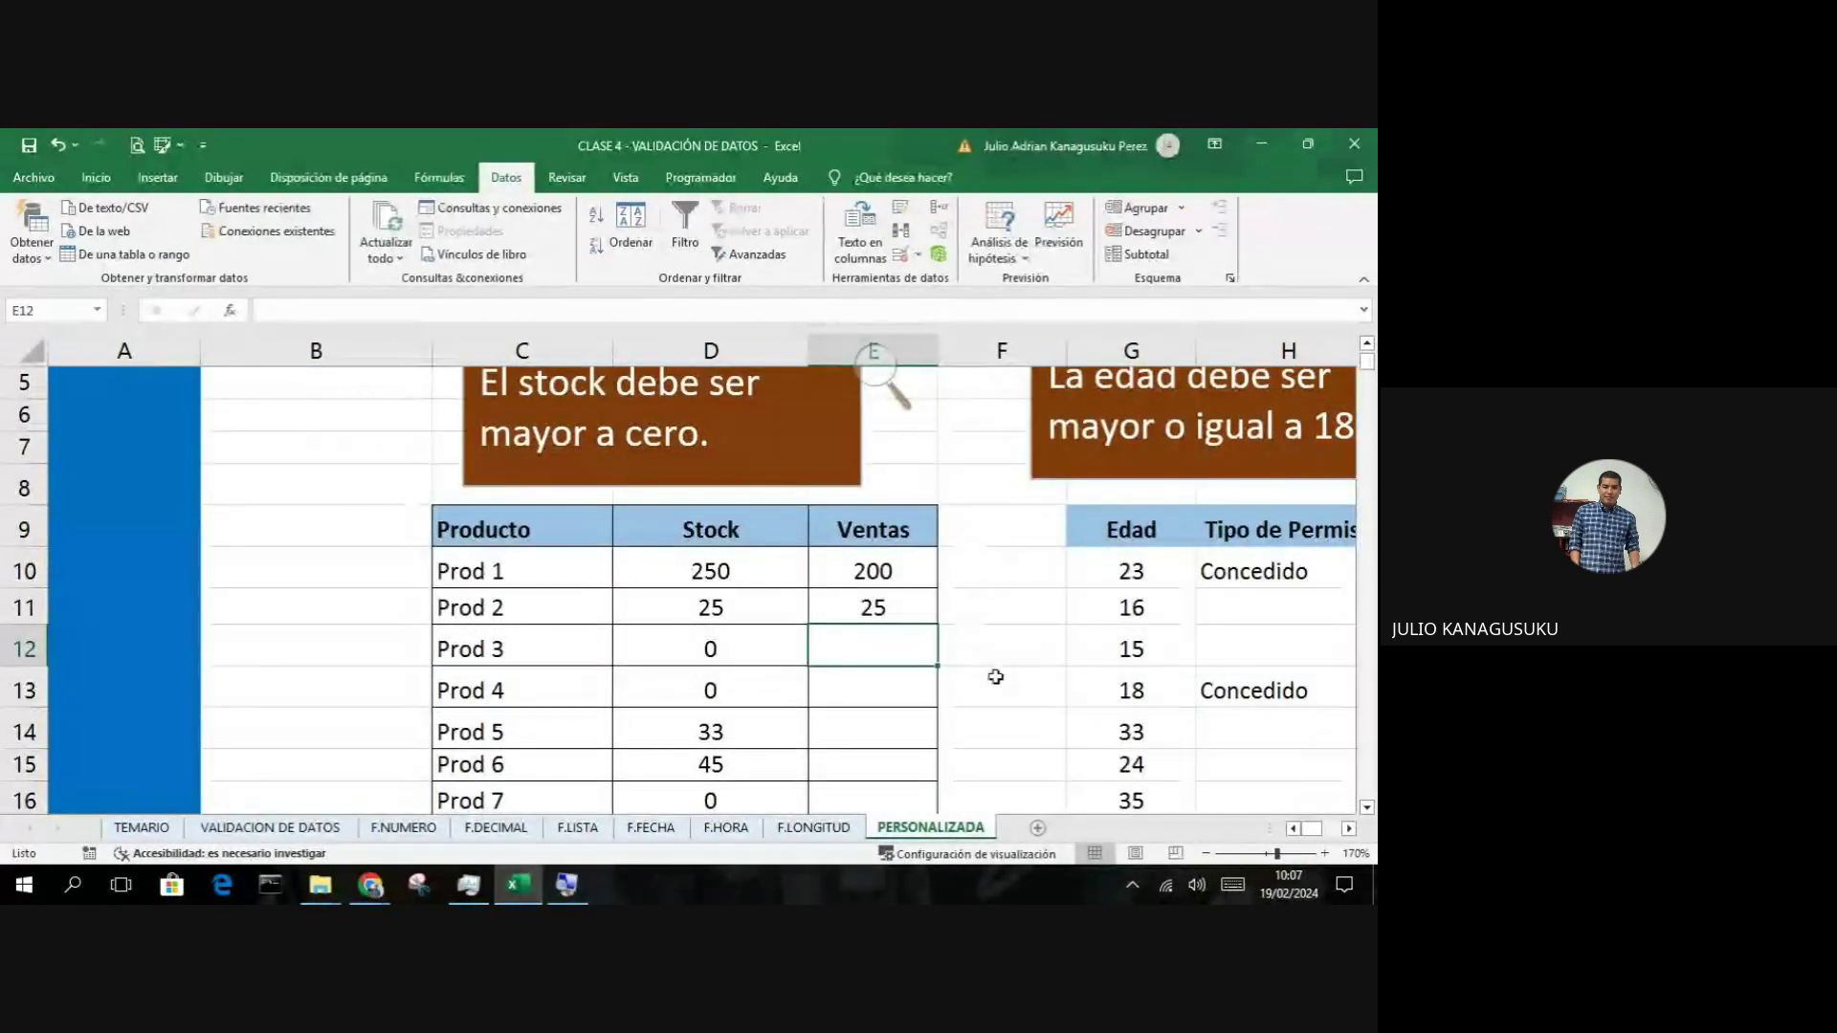
click(1349, 828)
click(1350, 829)
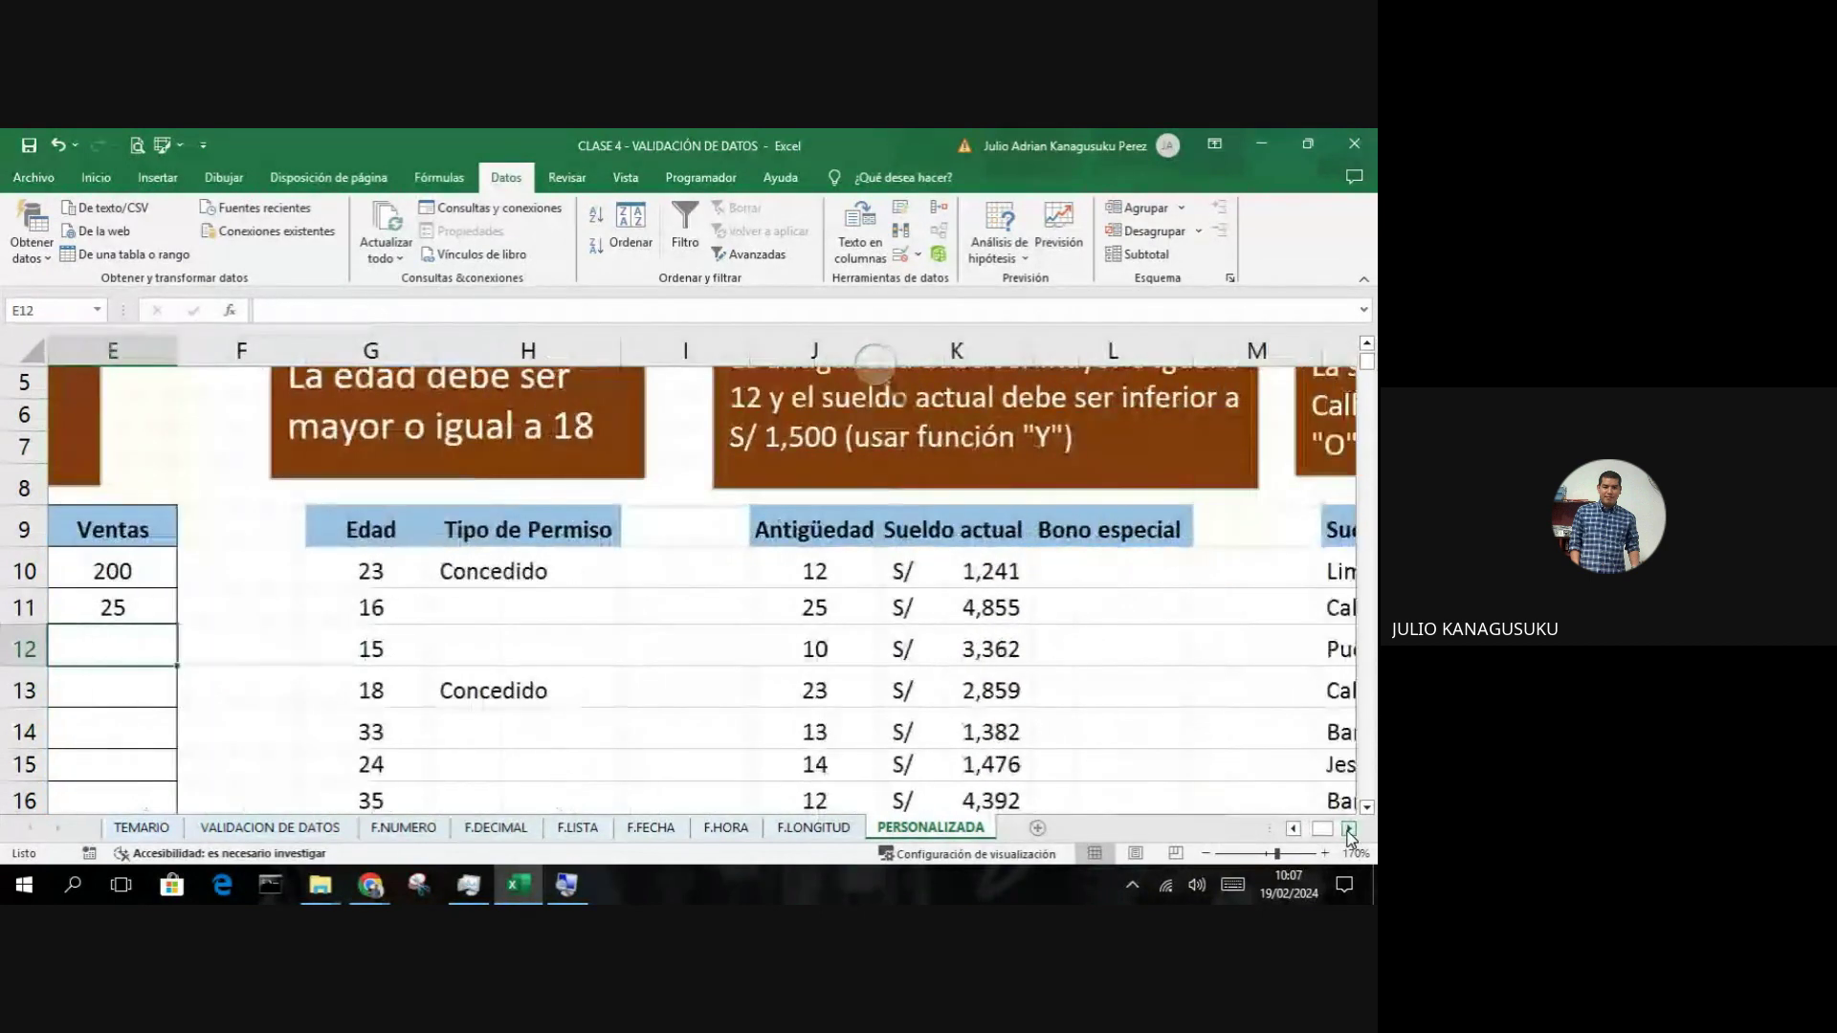
click(1349, 828)
scroll(993, 746, up, 1)
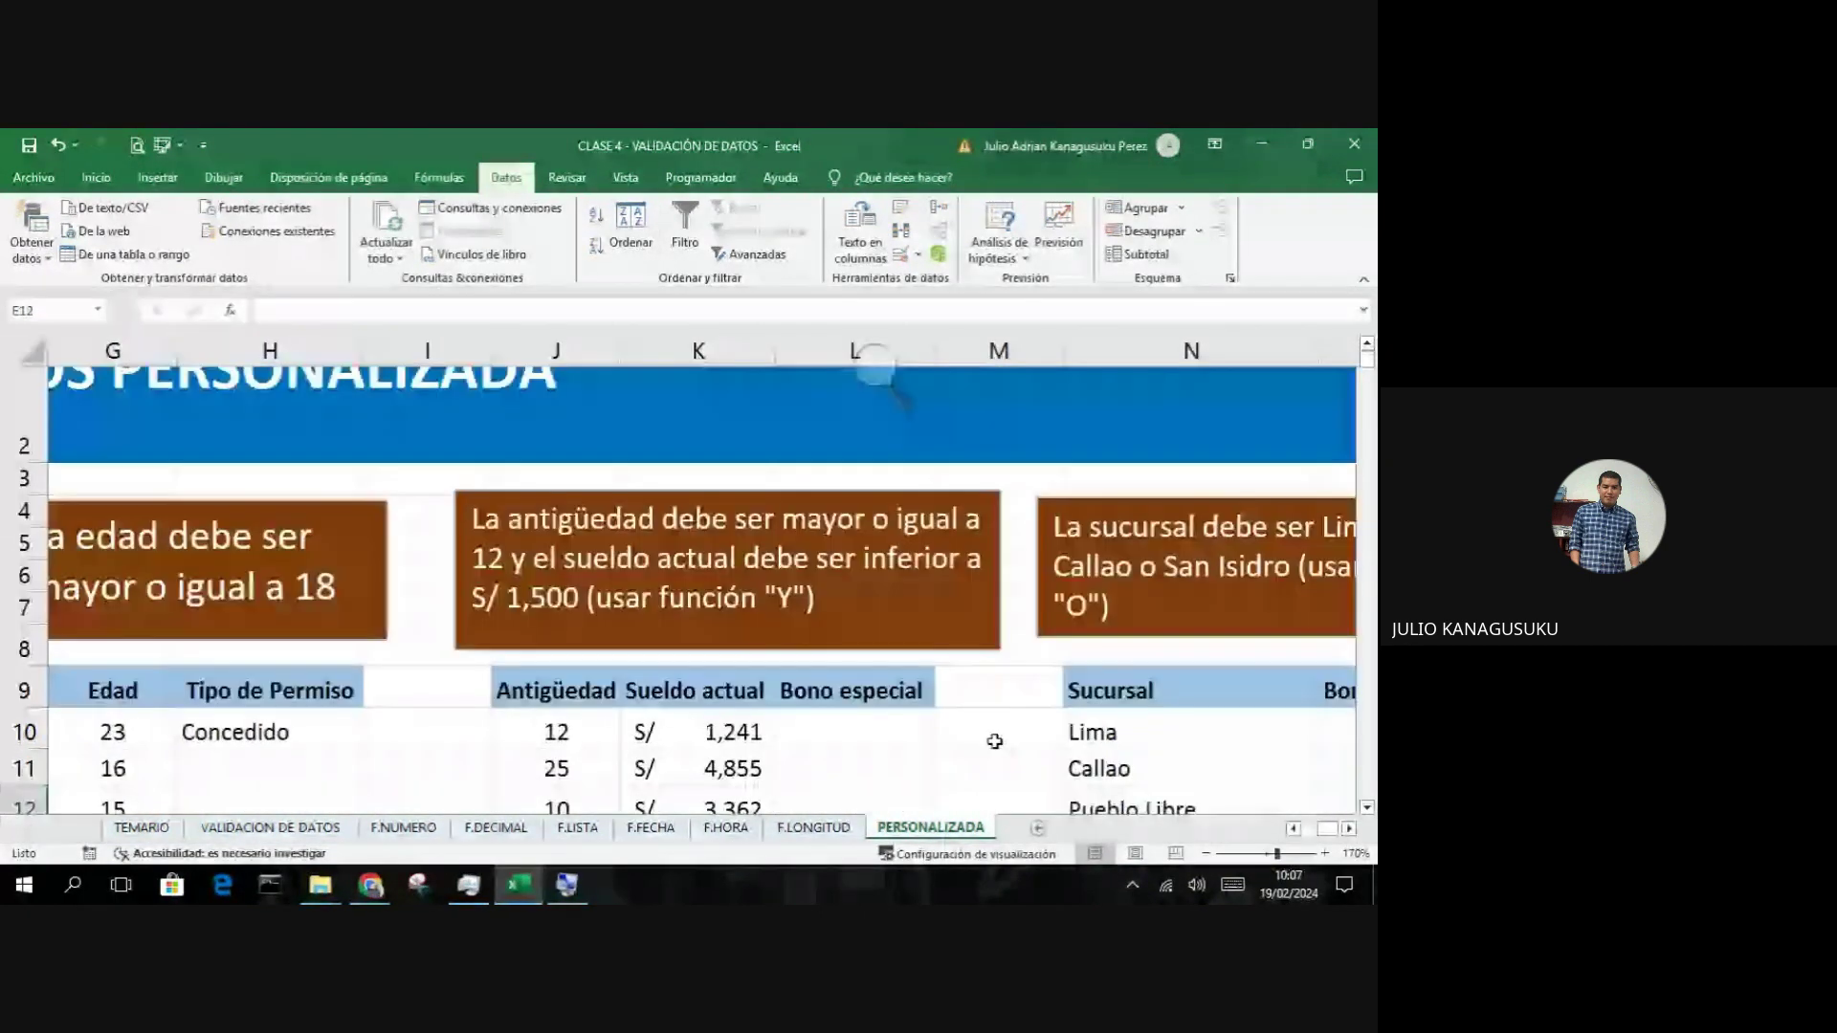
scroll(992, 746, down, 1)
scroll(992, 746, down, 1)
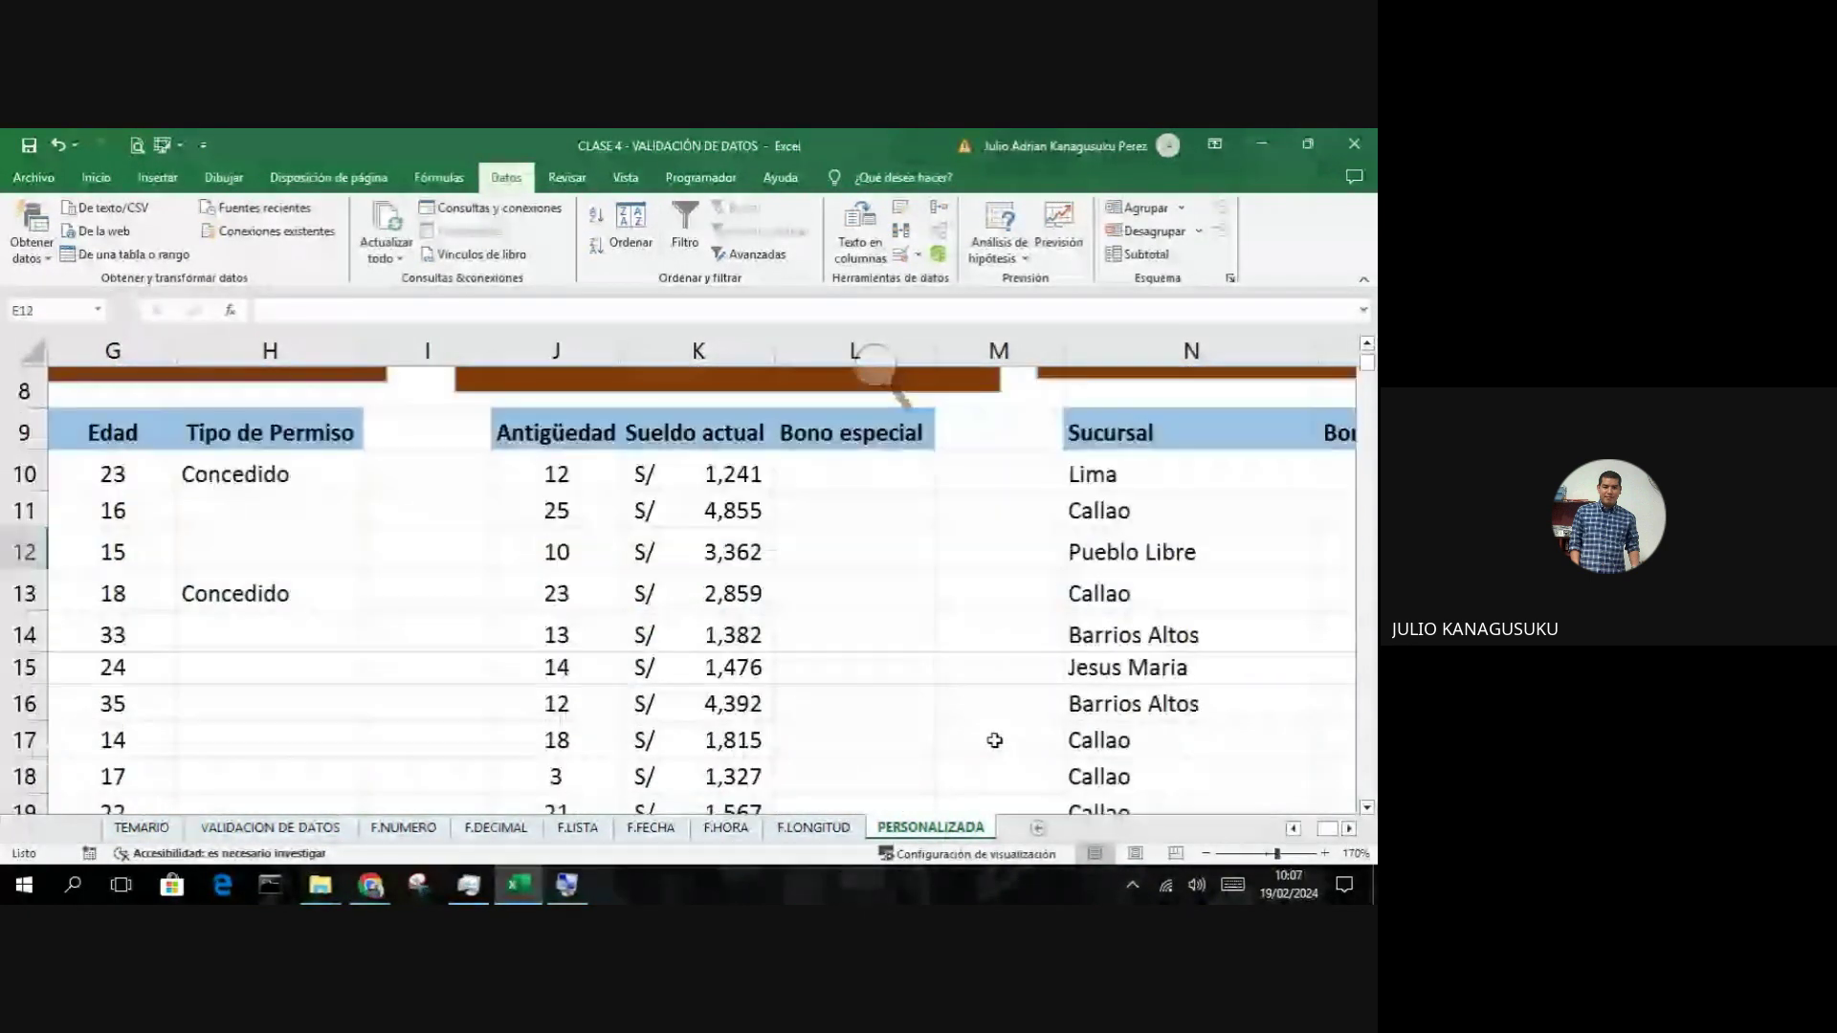
click(878, 485)
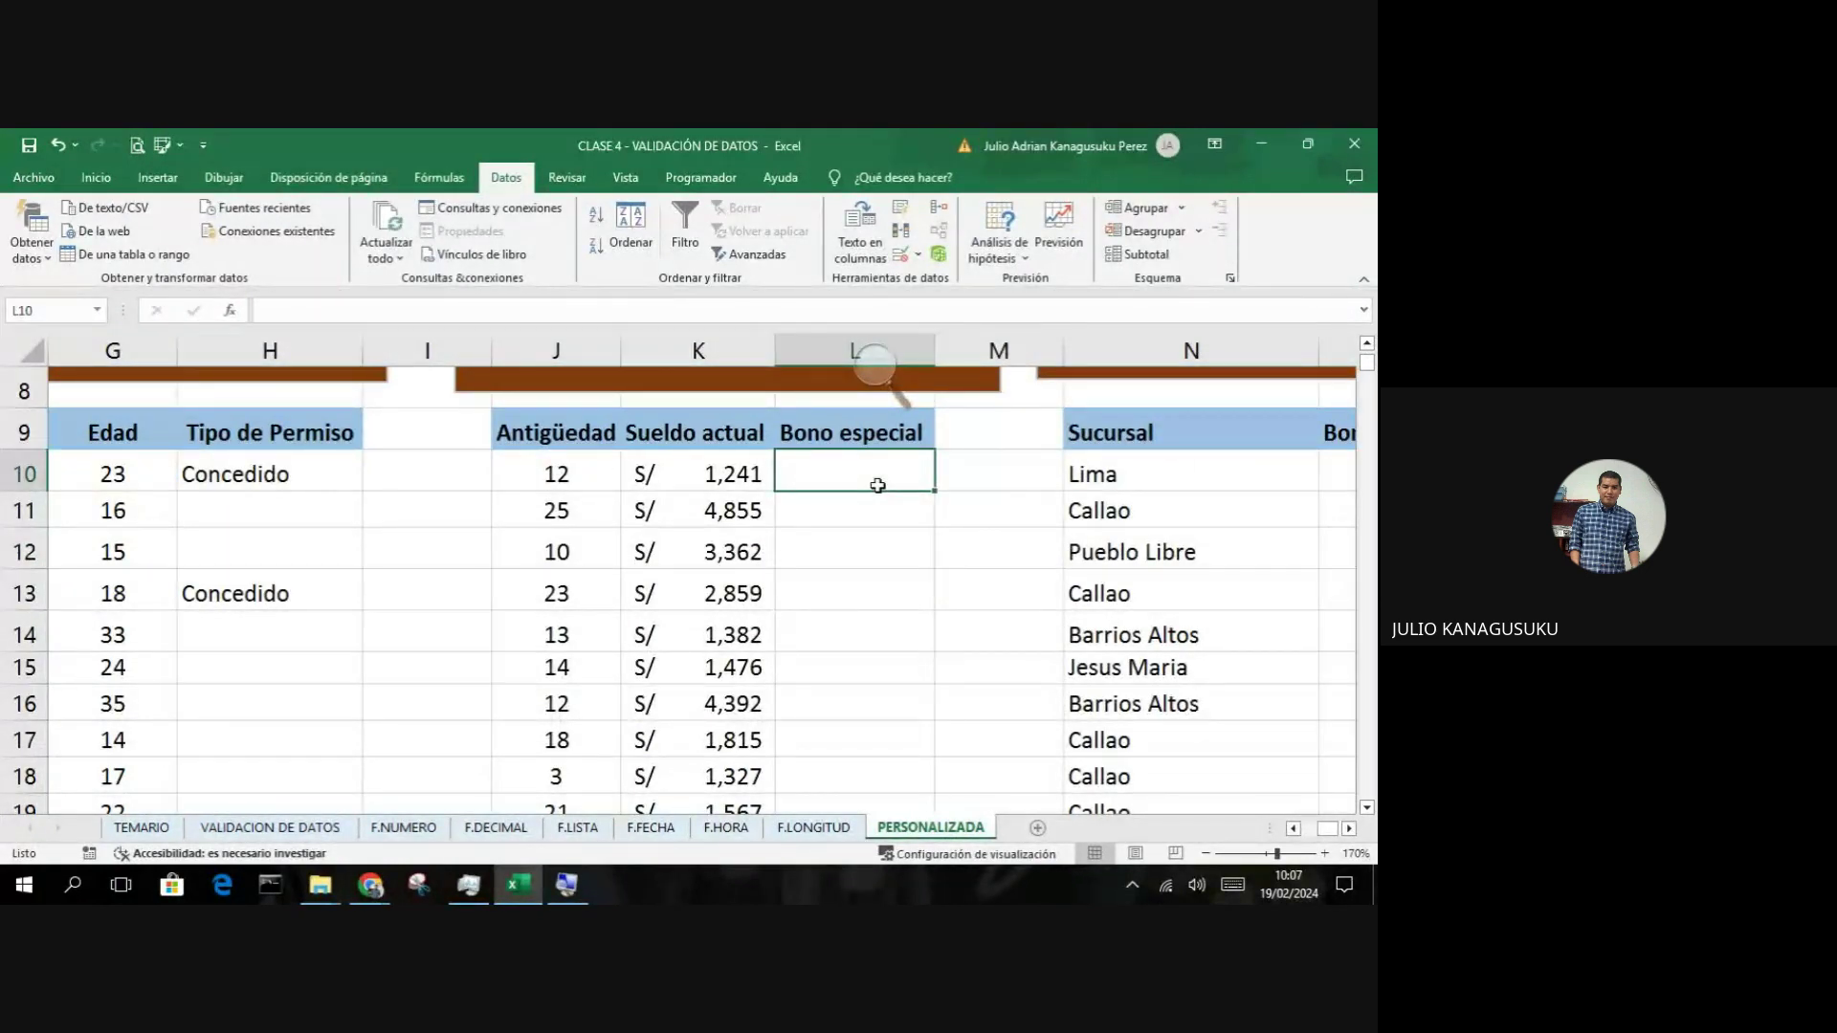
text(OK)
key(Return)
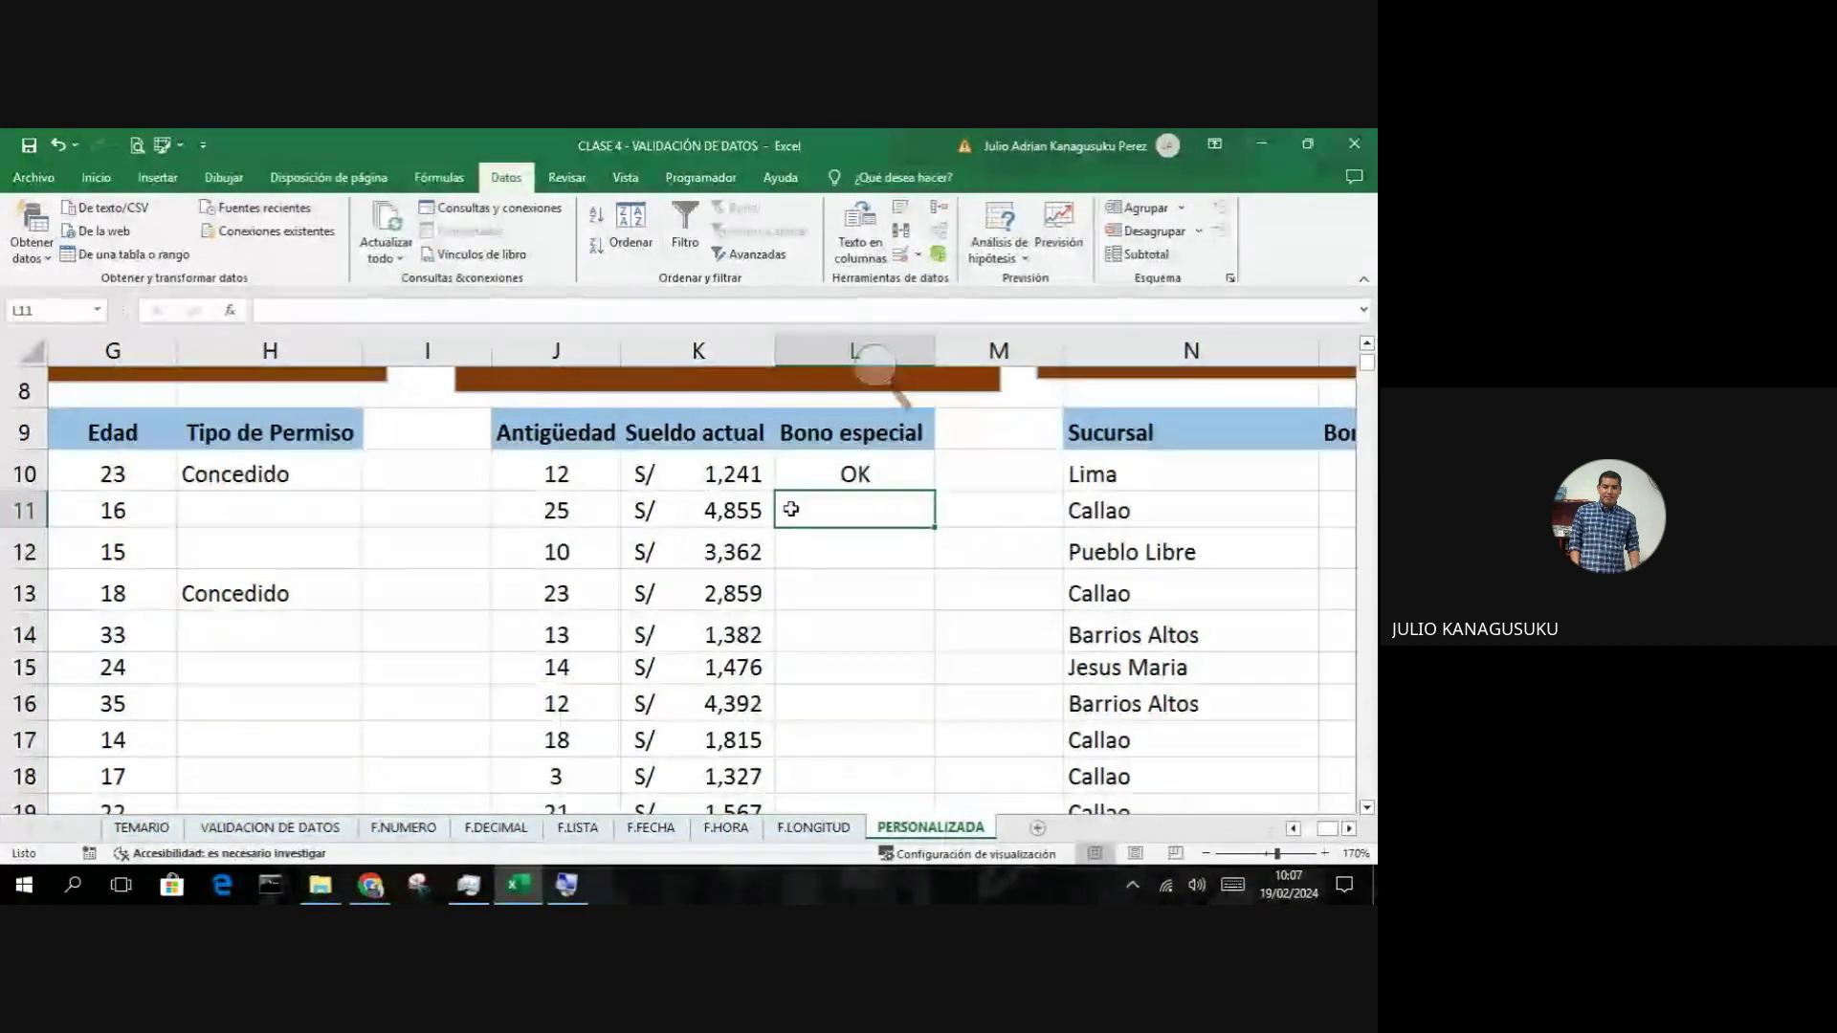
Step: Check the first employee's Antigüedad and Sueldo actual against the OK entry
scroll(670, 488, up, 1)
scroll(765, 503, up, 1)
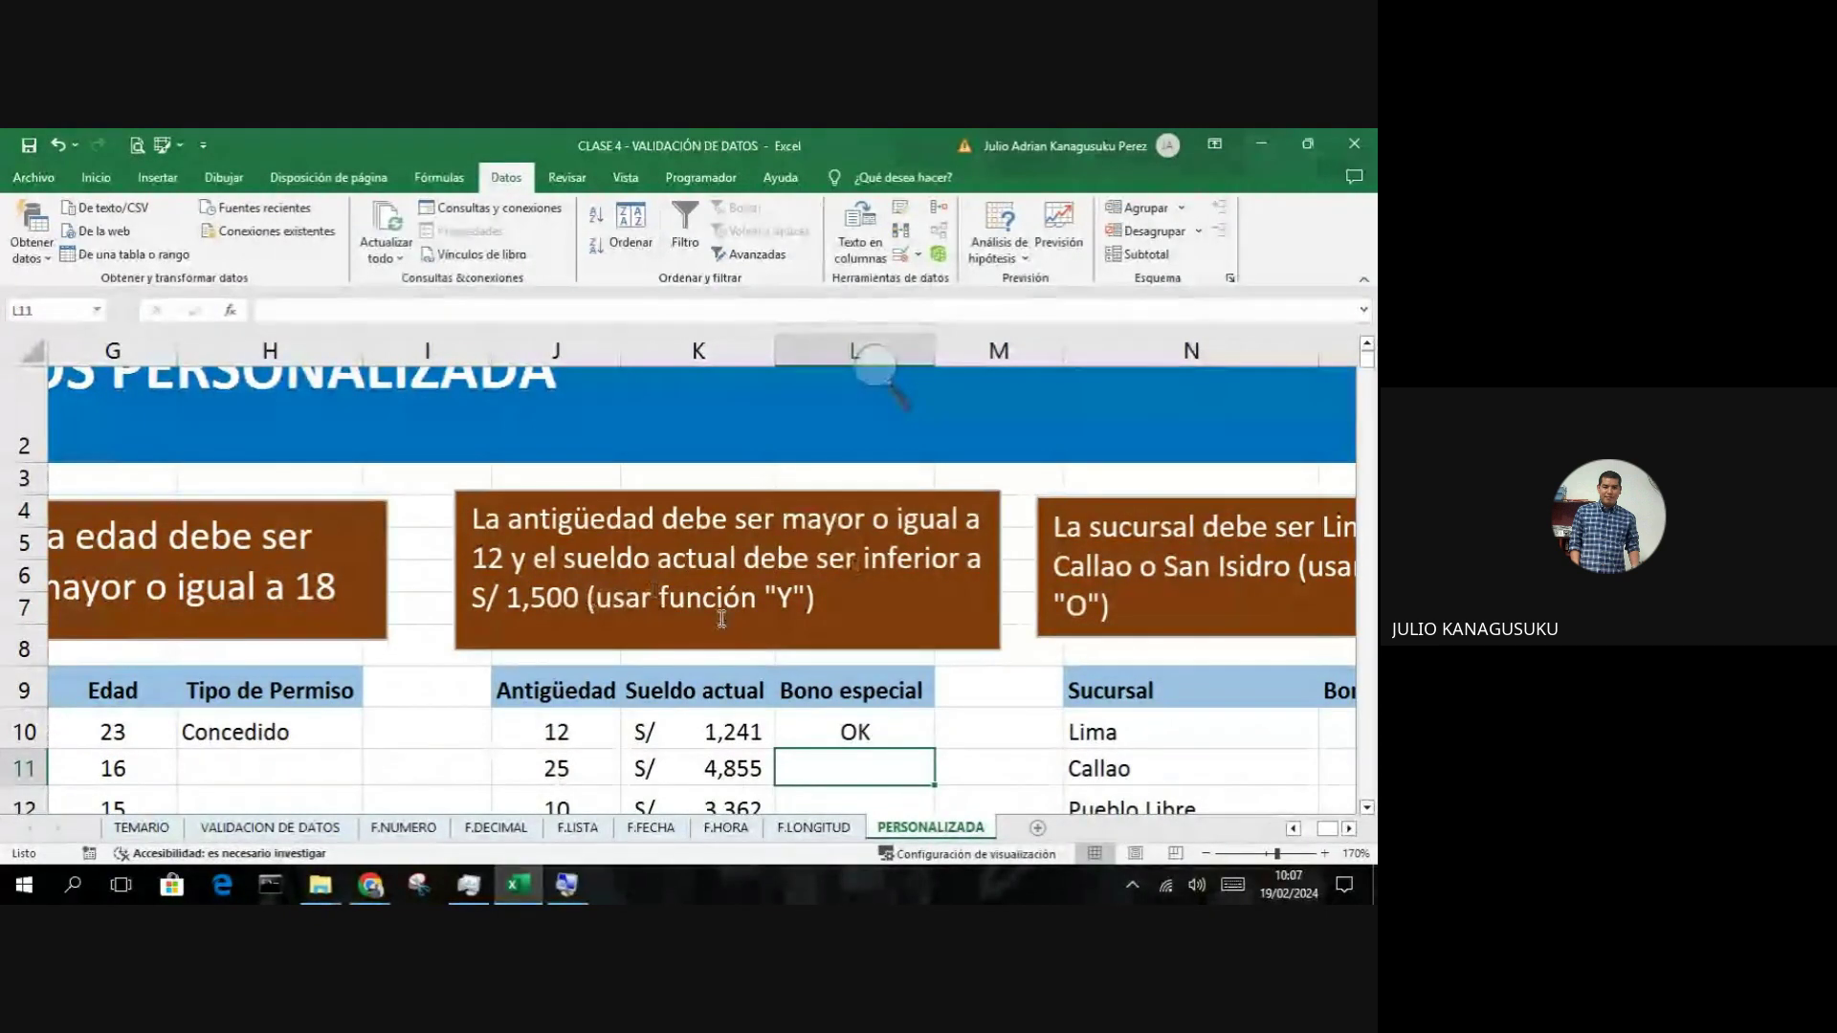
scroll(721, 619, down, 1)
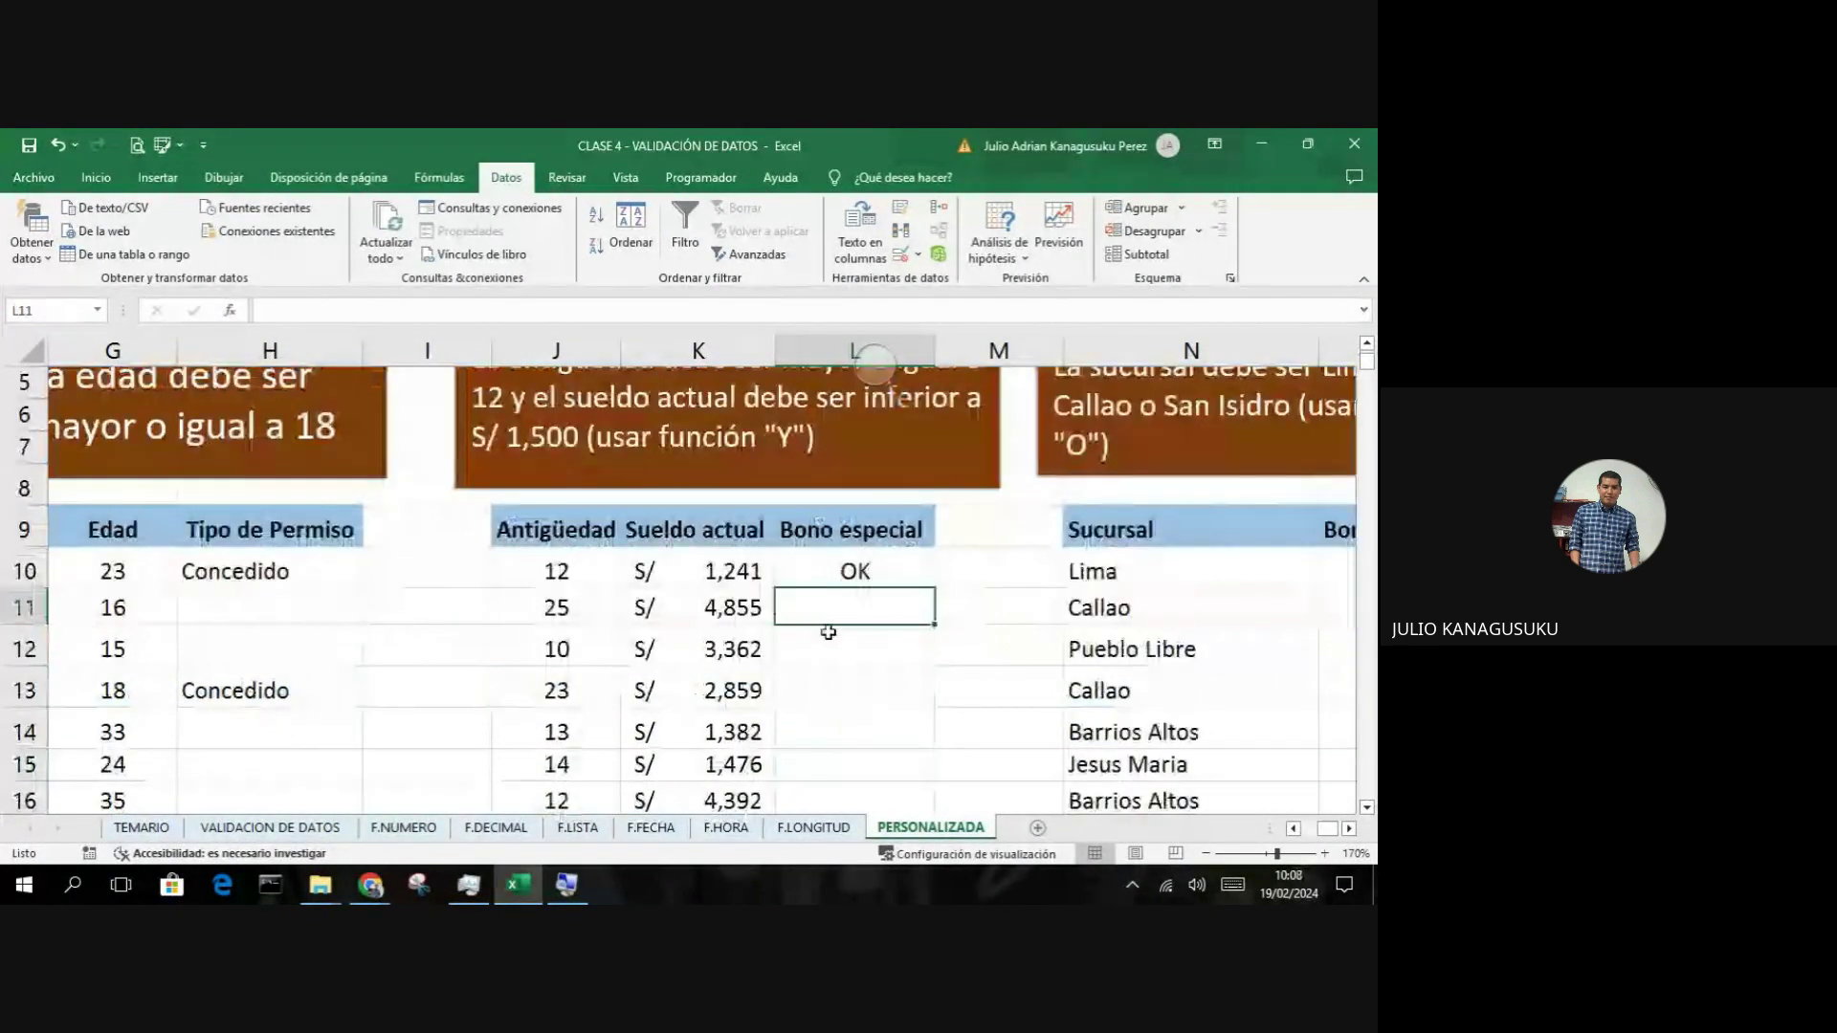
click(590, 580)
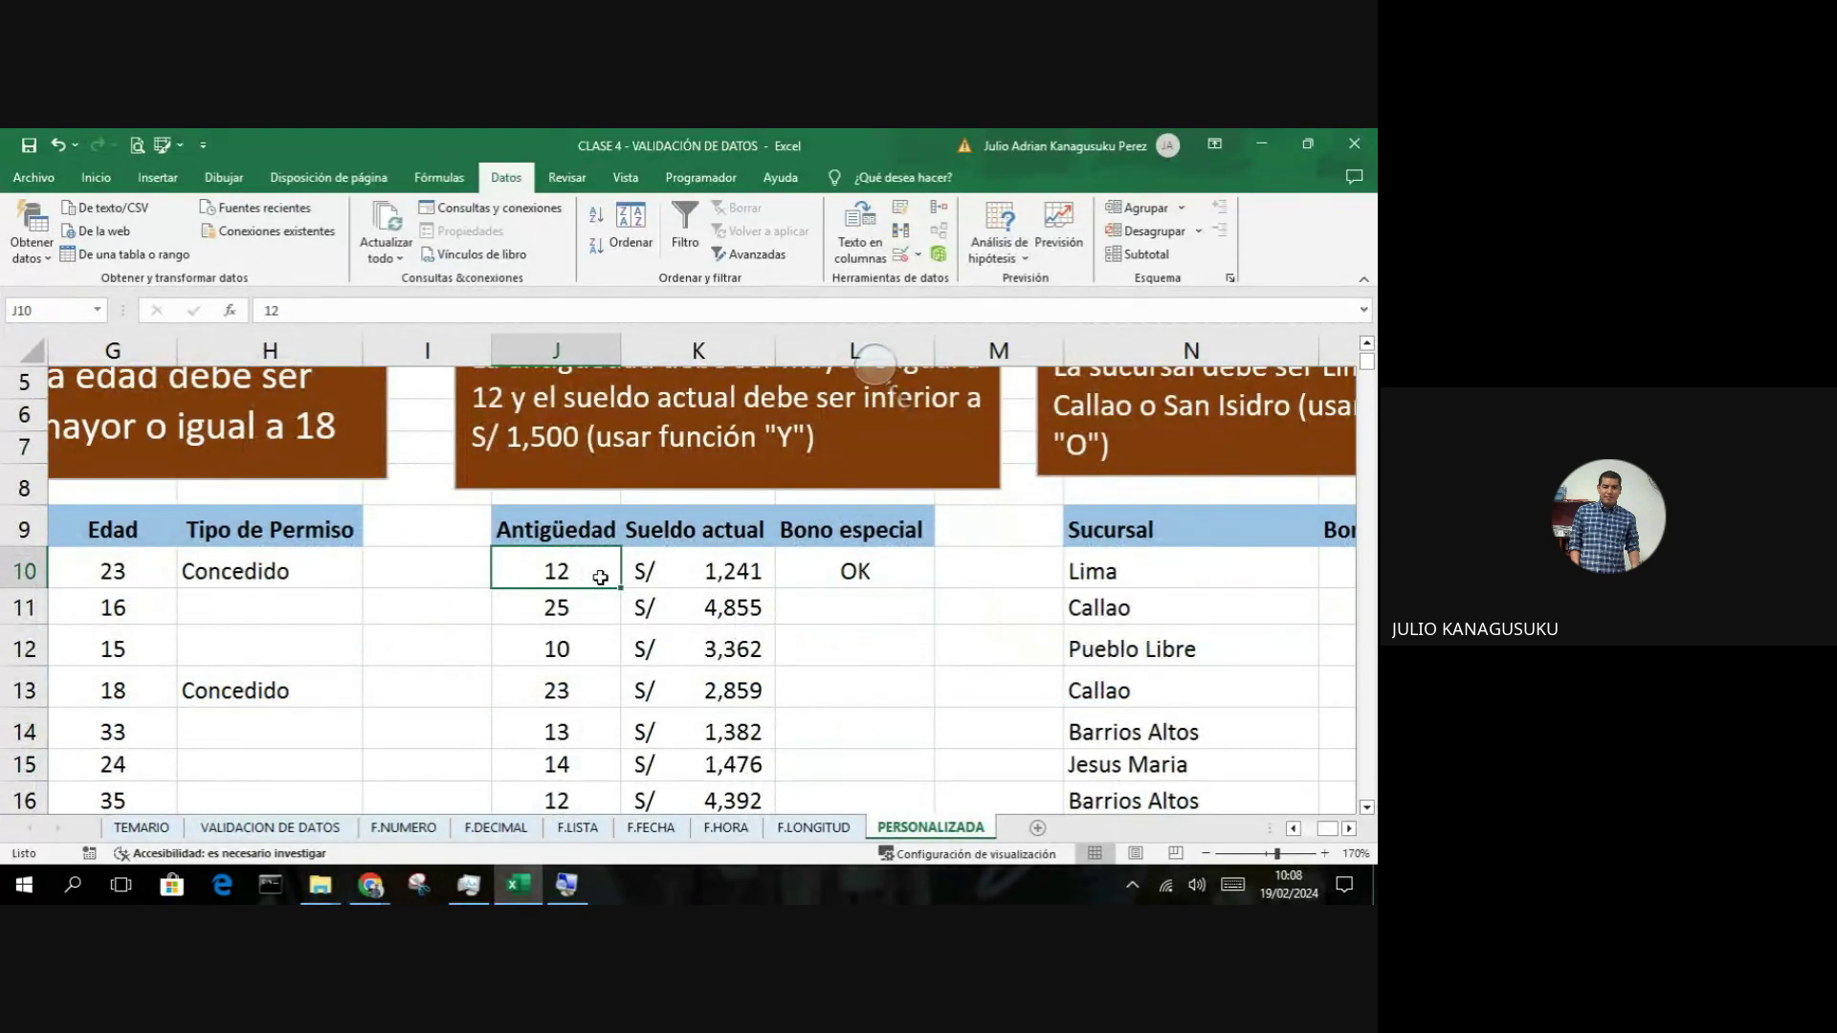
click(685, 574)
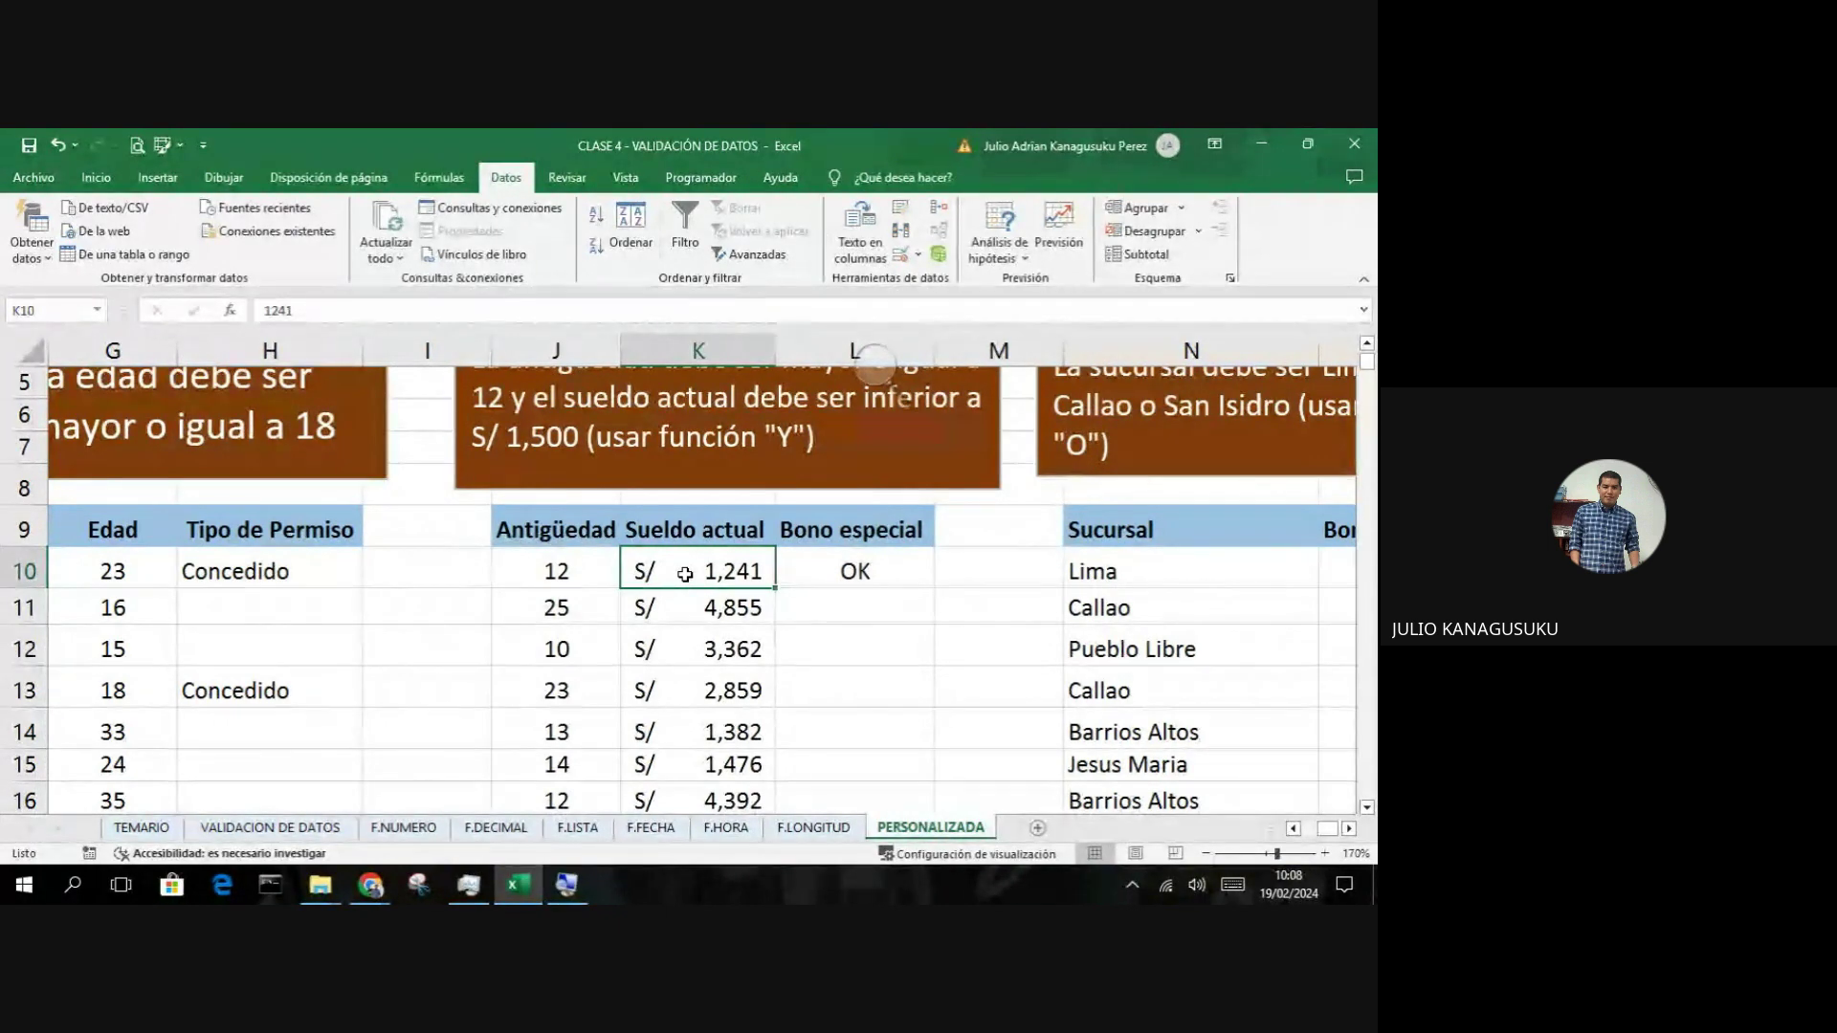
click(861, 576)
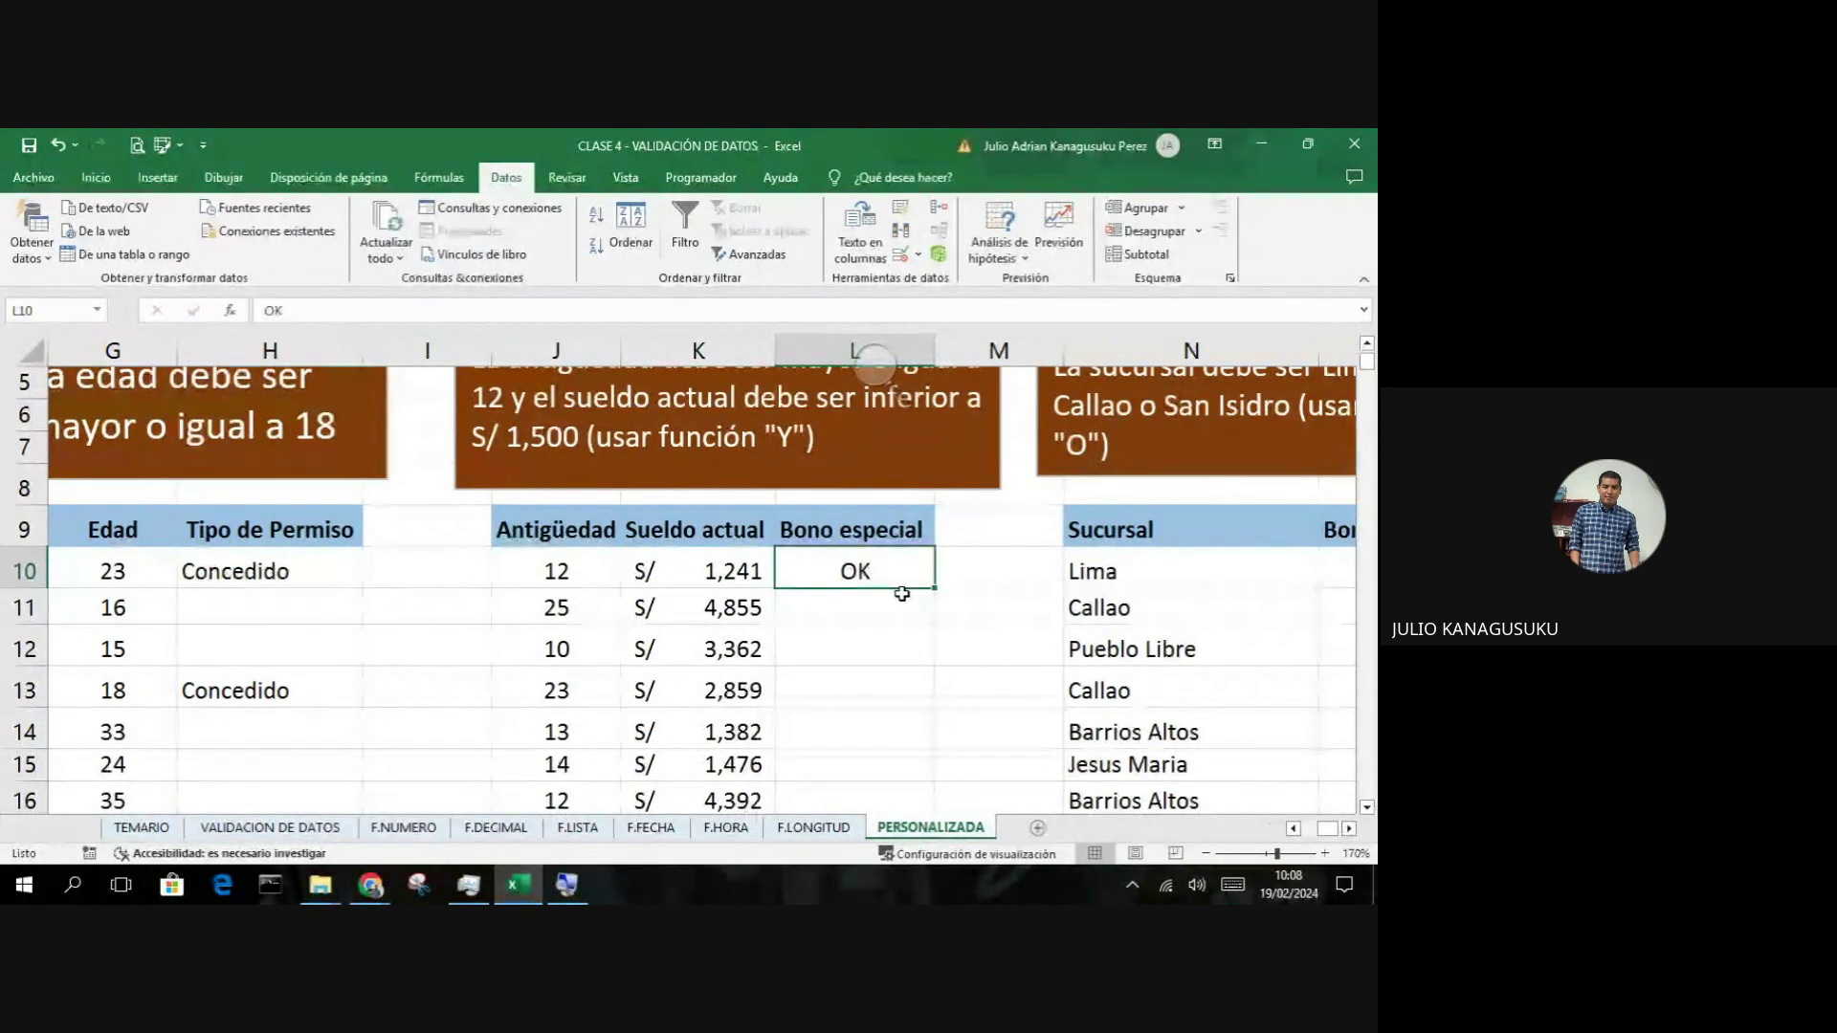
Step: Review the second employee's Antigüedad and Sueldo, then enter ok in L11
click(899, 601)
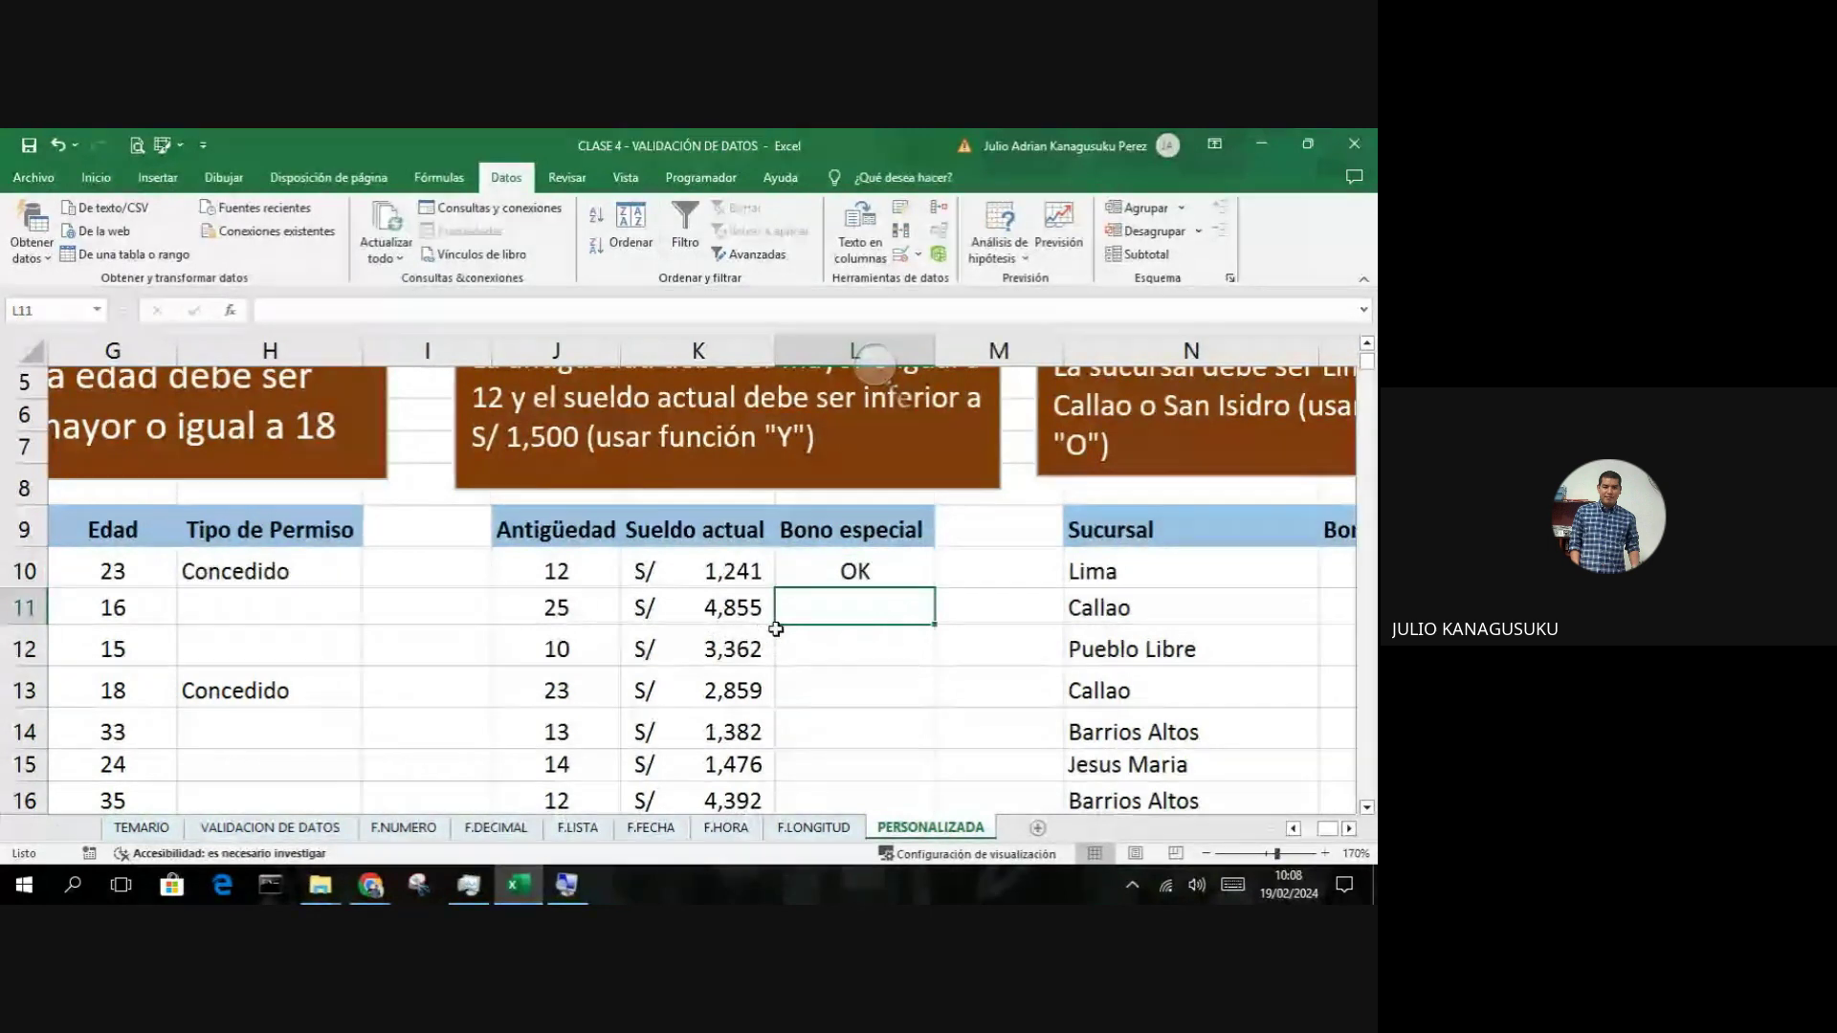
scroll(775, 630, up, 2)
scroll(775, 629, down, 2)
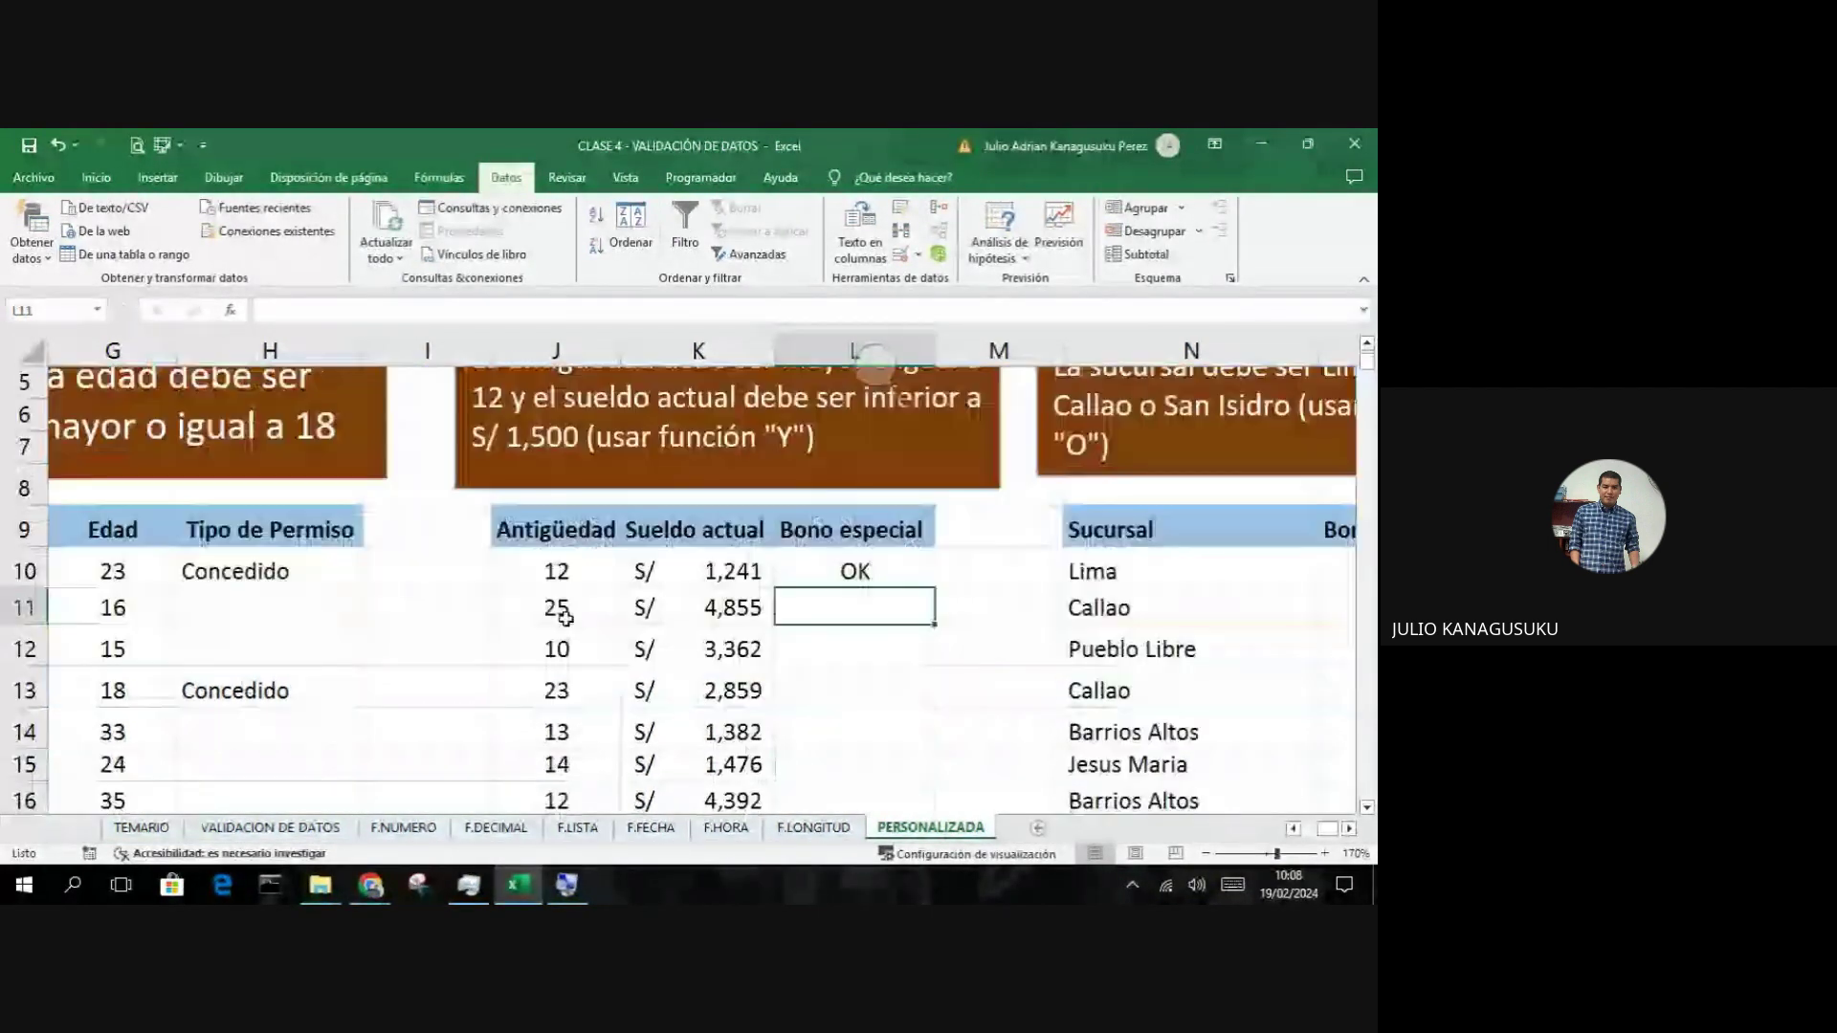
click(559, 607)
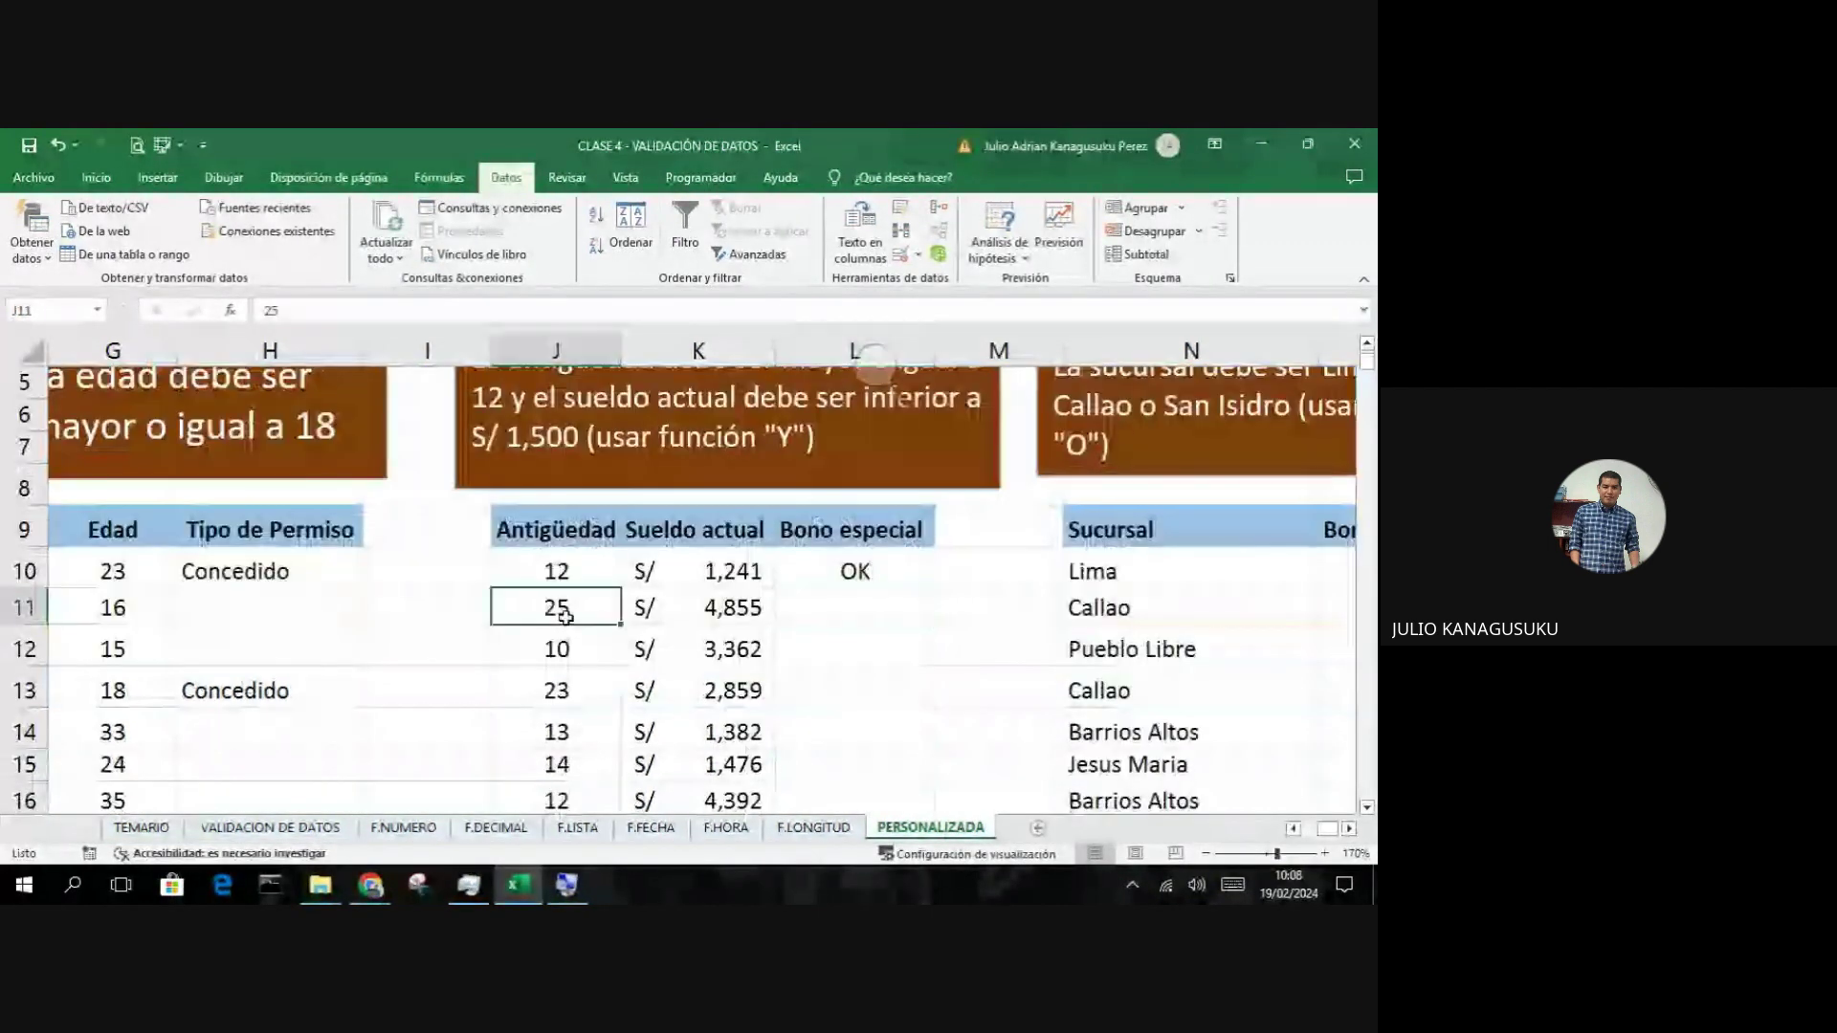
click(694, 622)
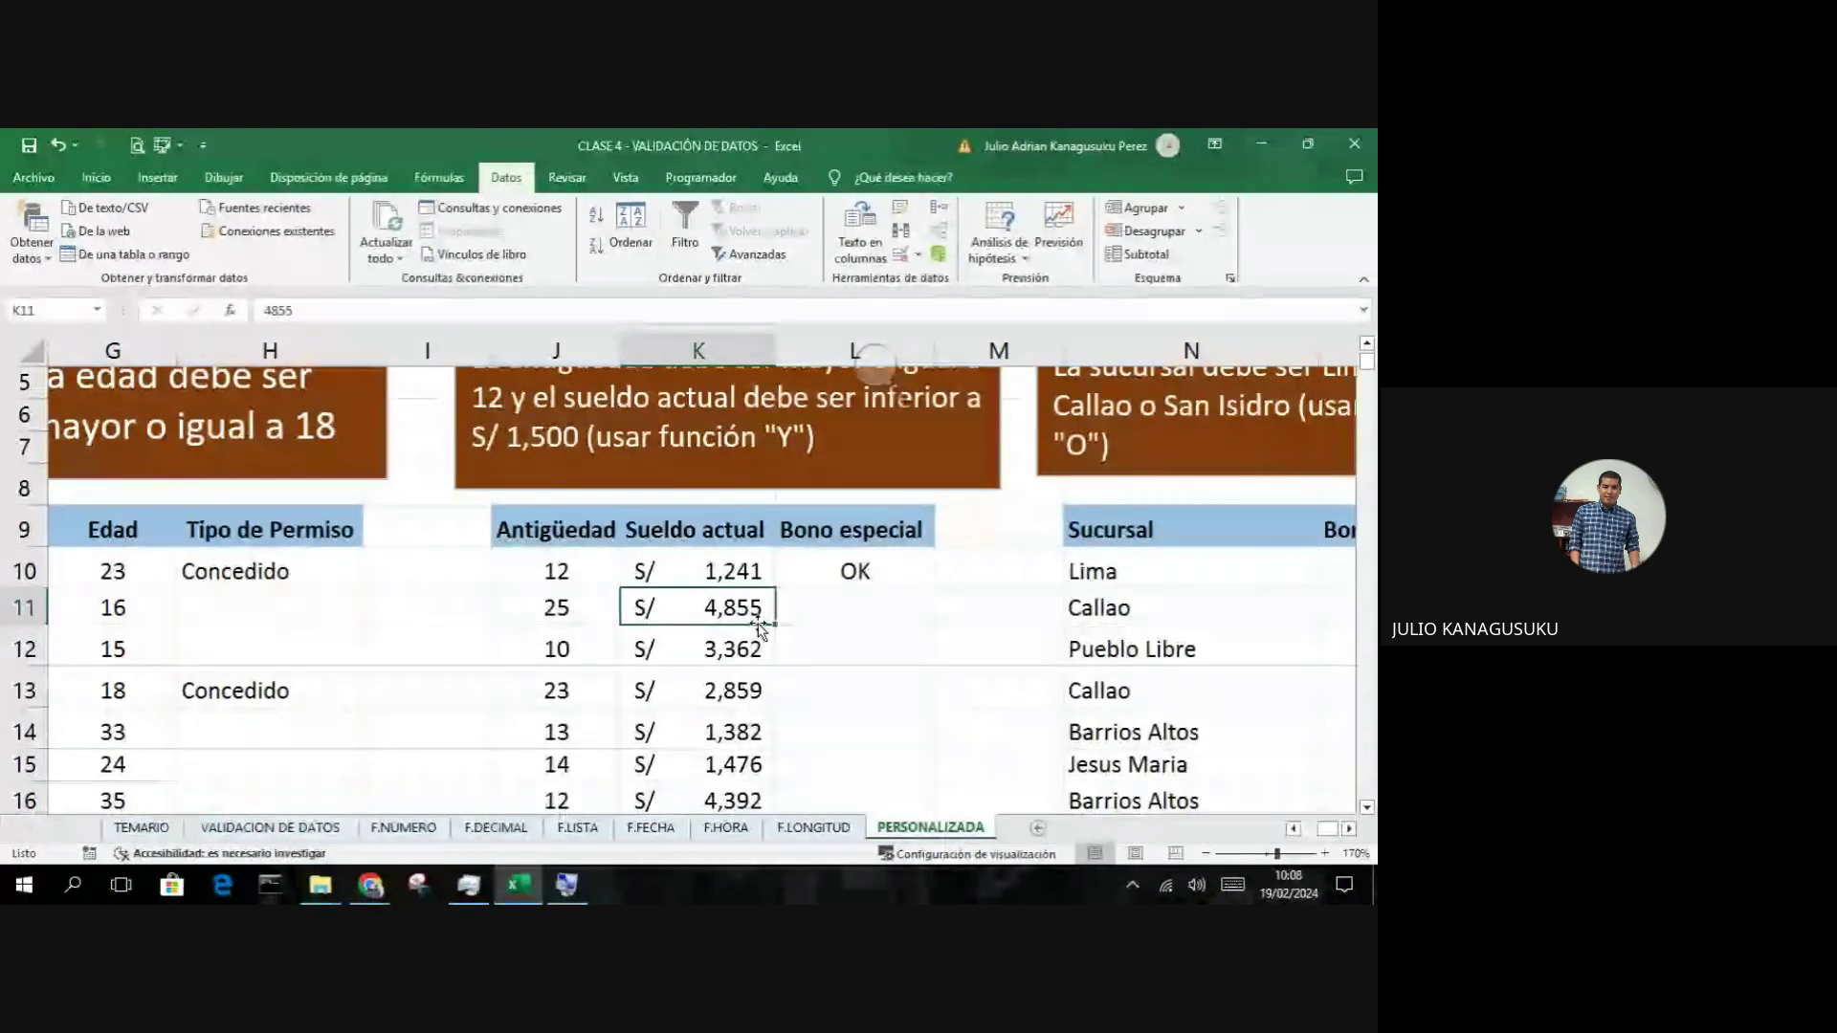
click(856, 624)
text(ok)
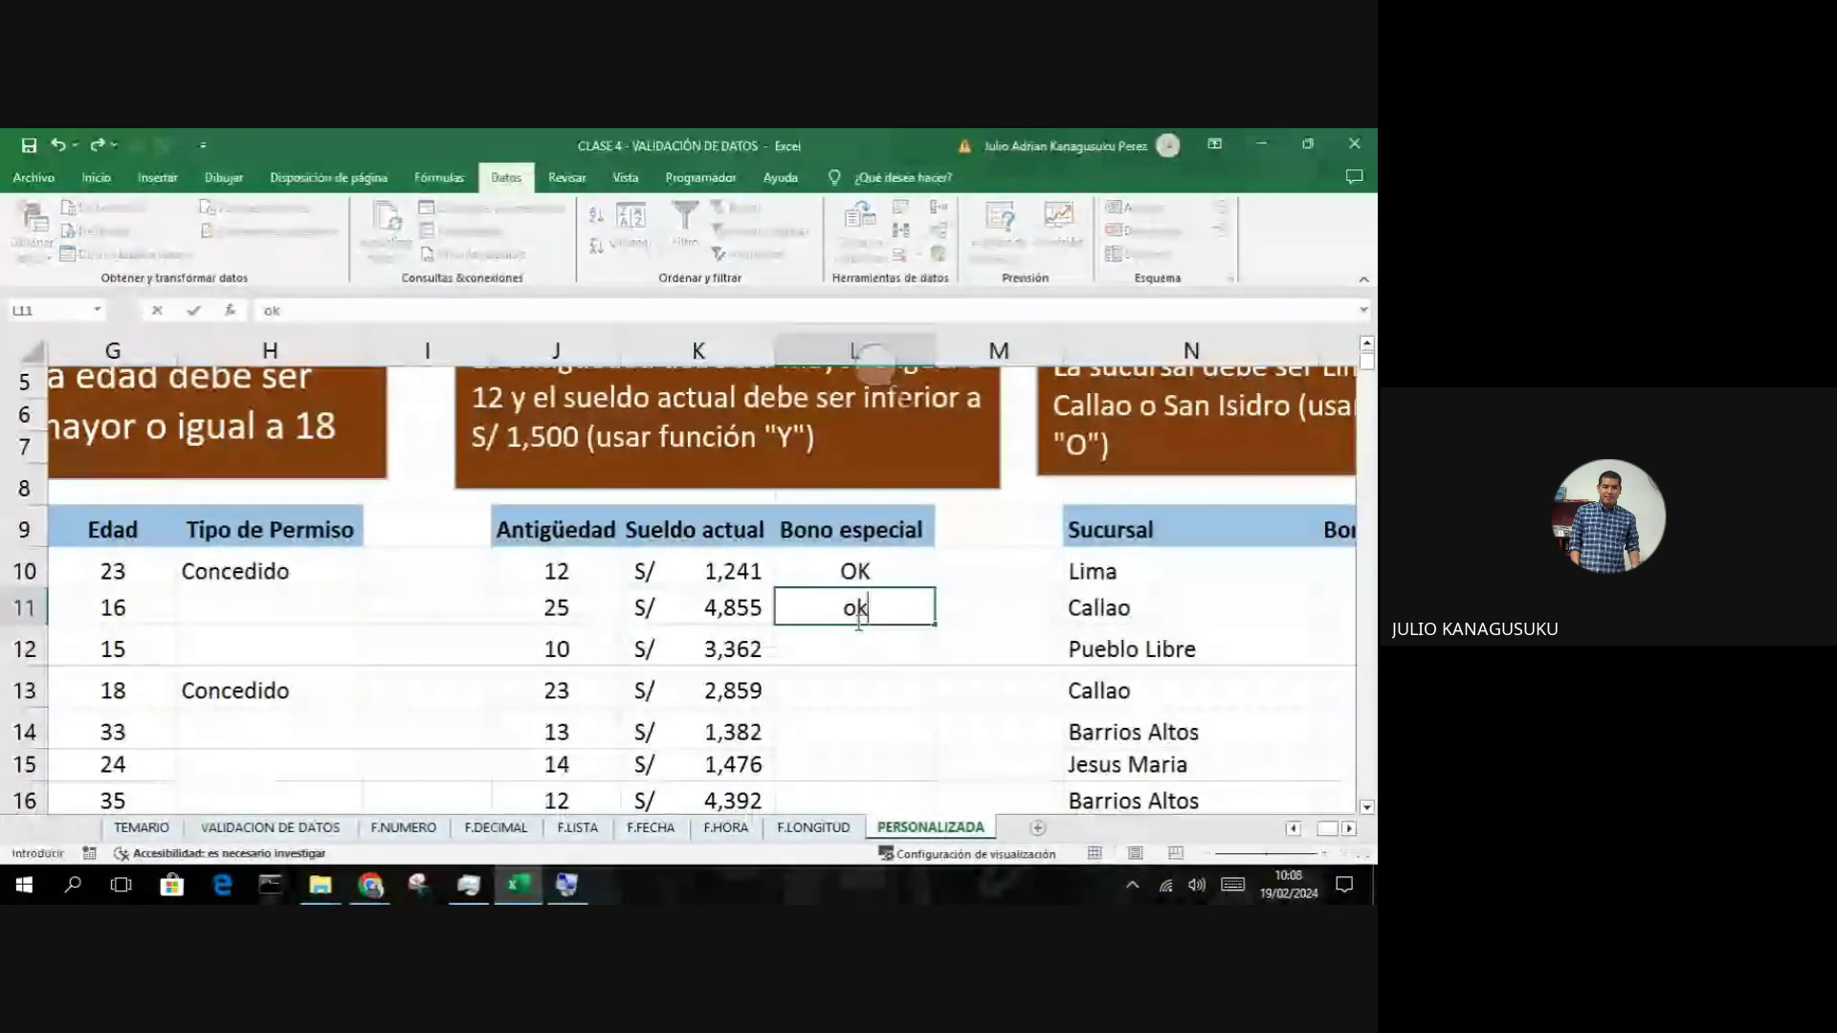
key(Return)
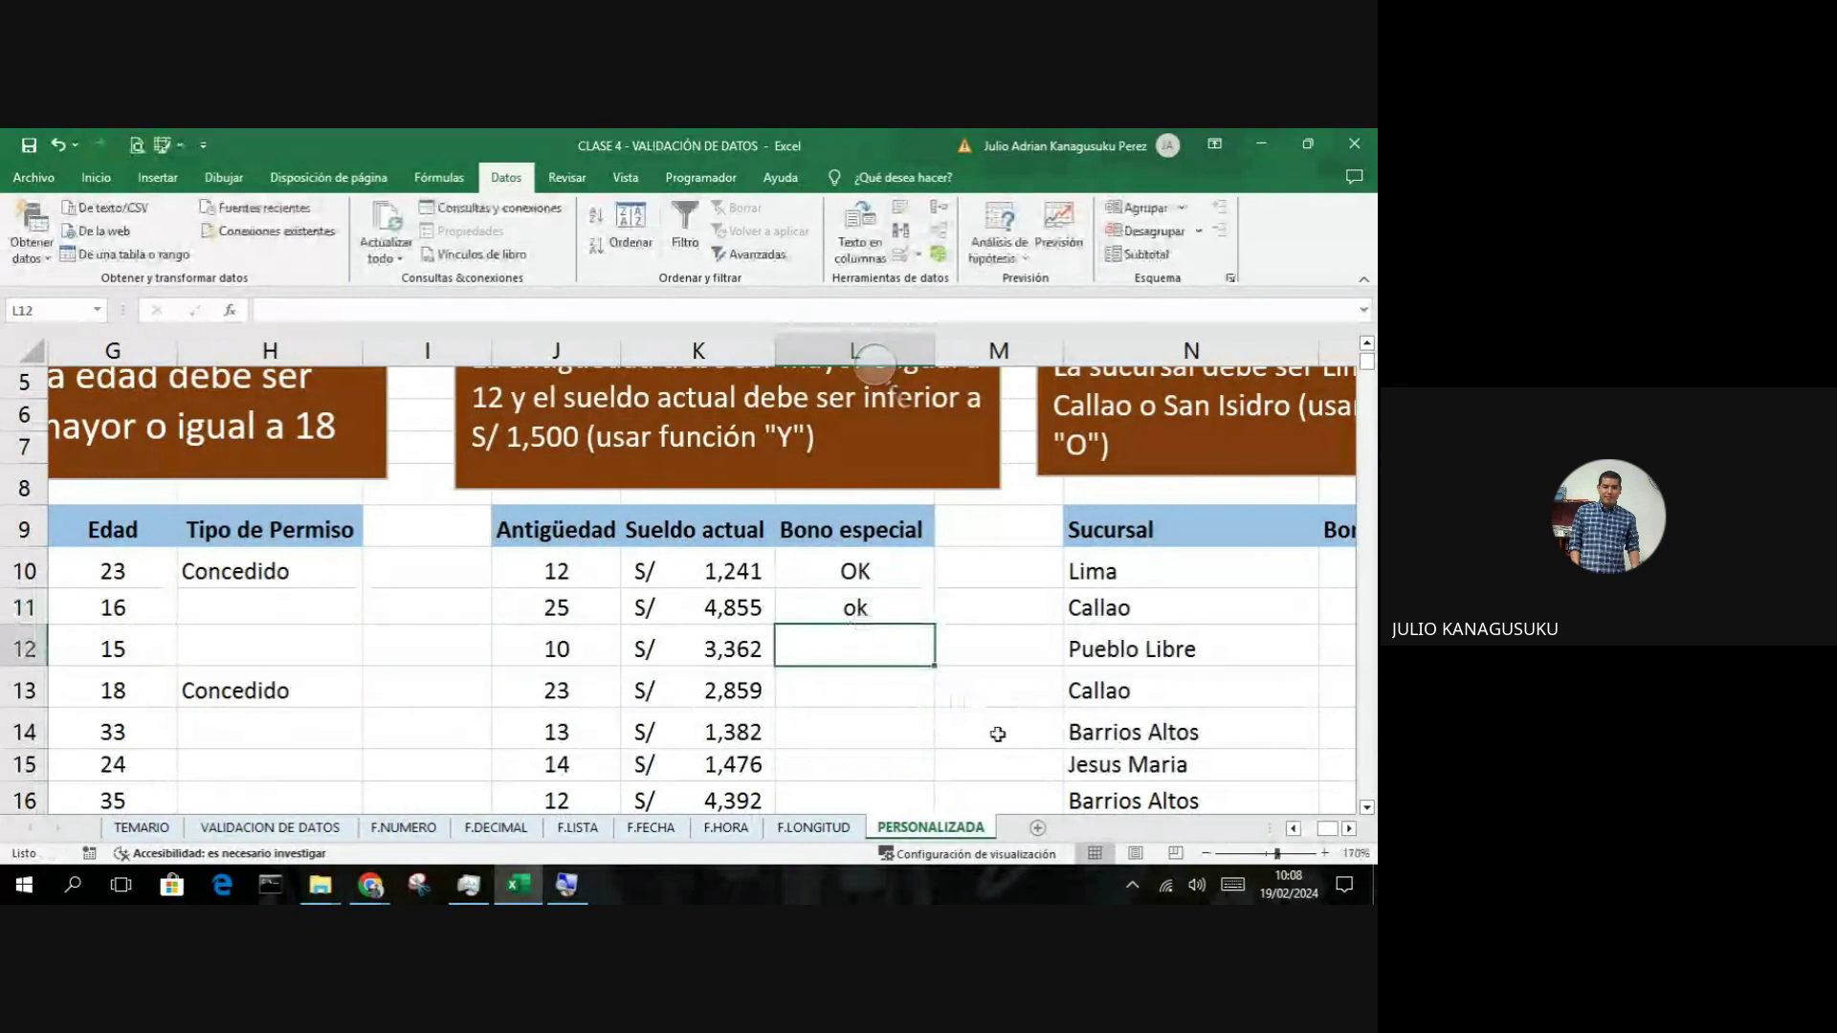
Step: Select the Bono especial cells L10 to L13
click(876, 617)
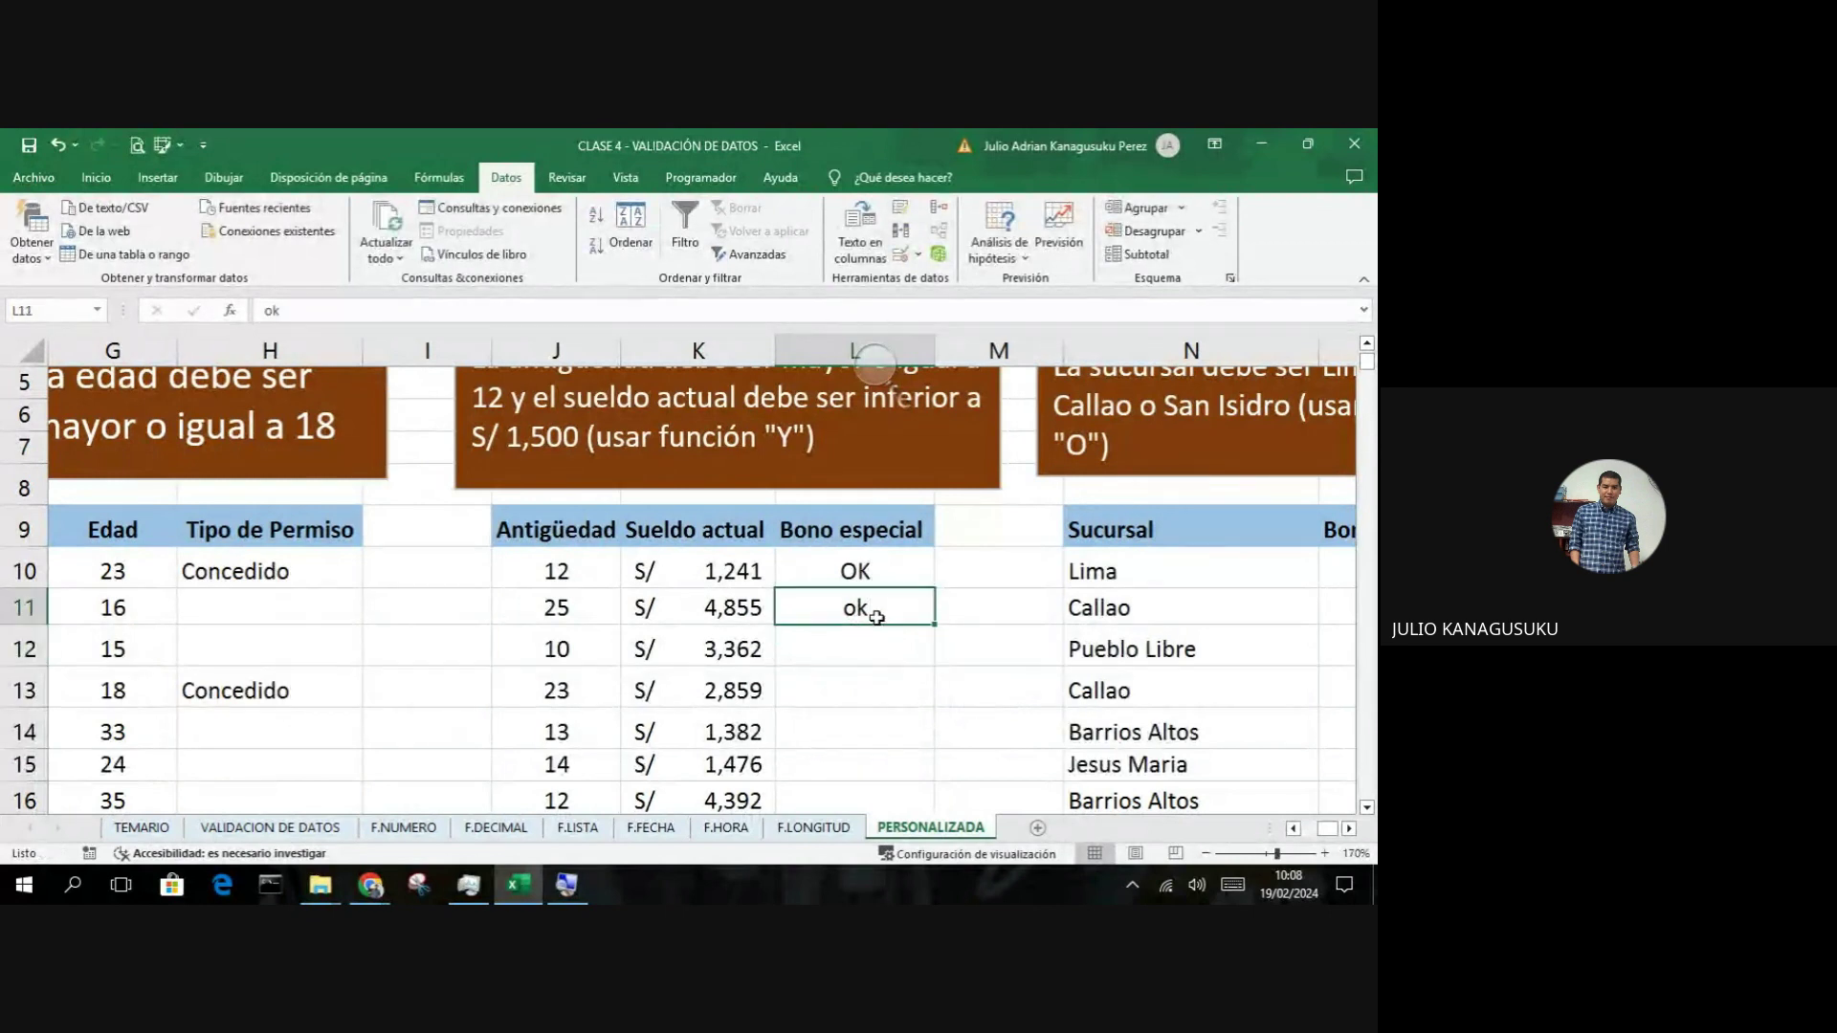
scroll(876, 617, up, 1)
scroll(871, 583, down, 1)
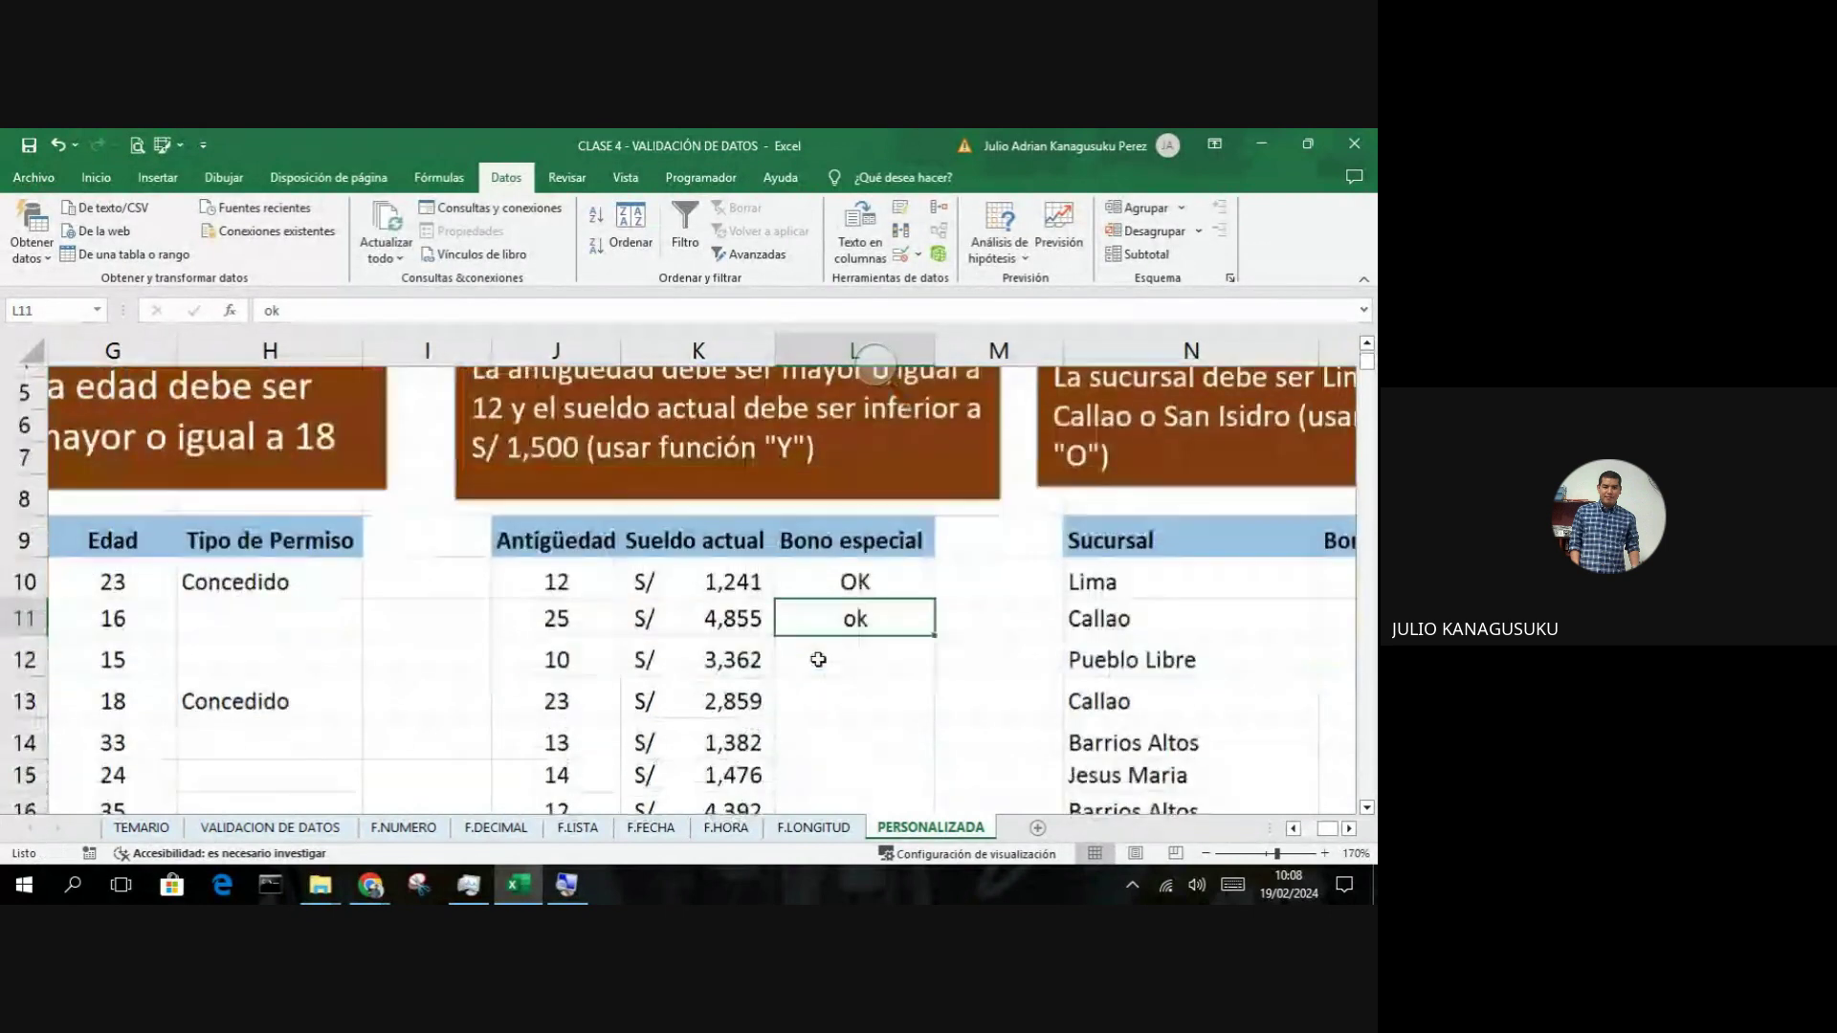
drag(869, 572, 872, 697)
key(Delete)
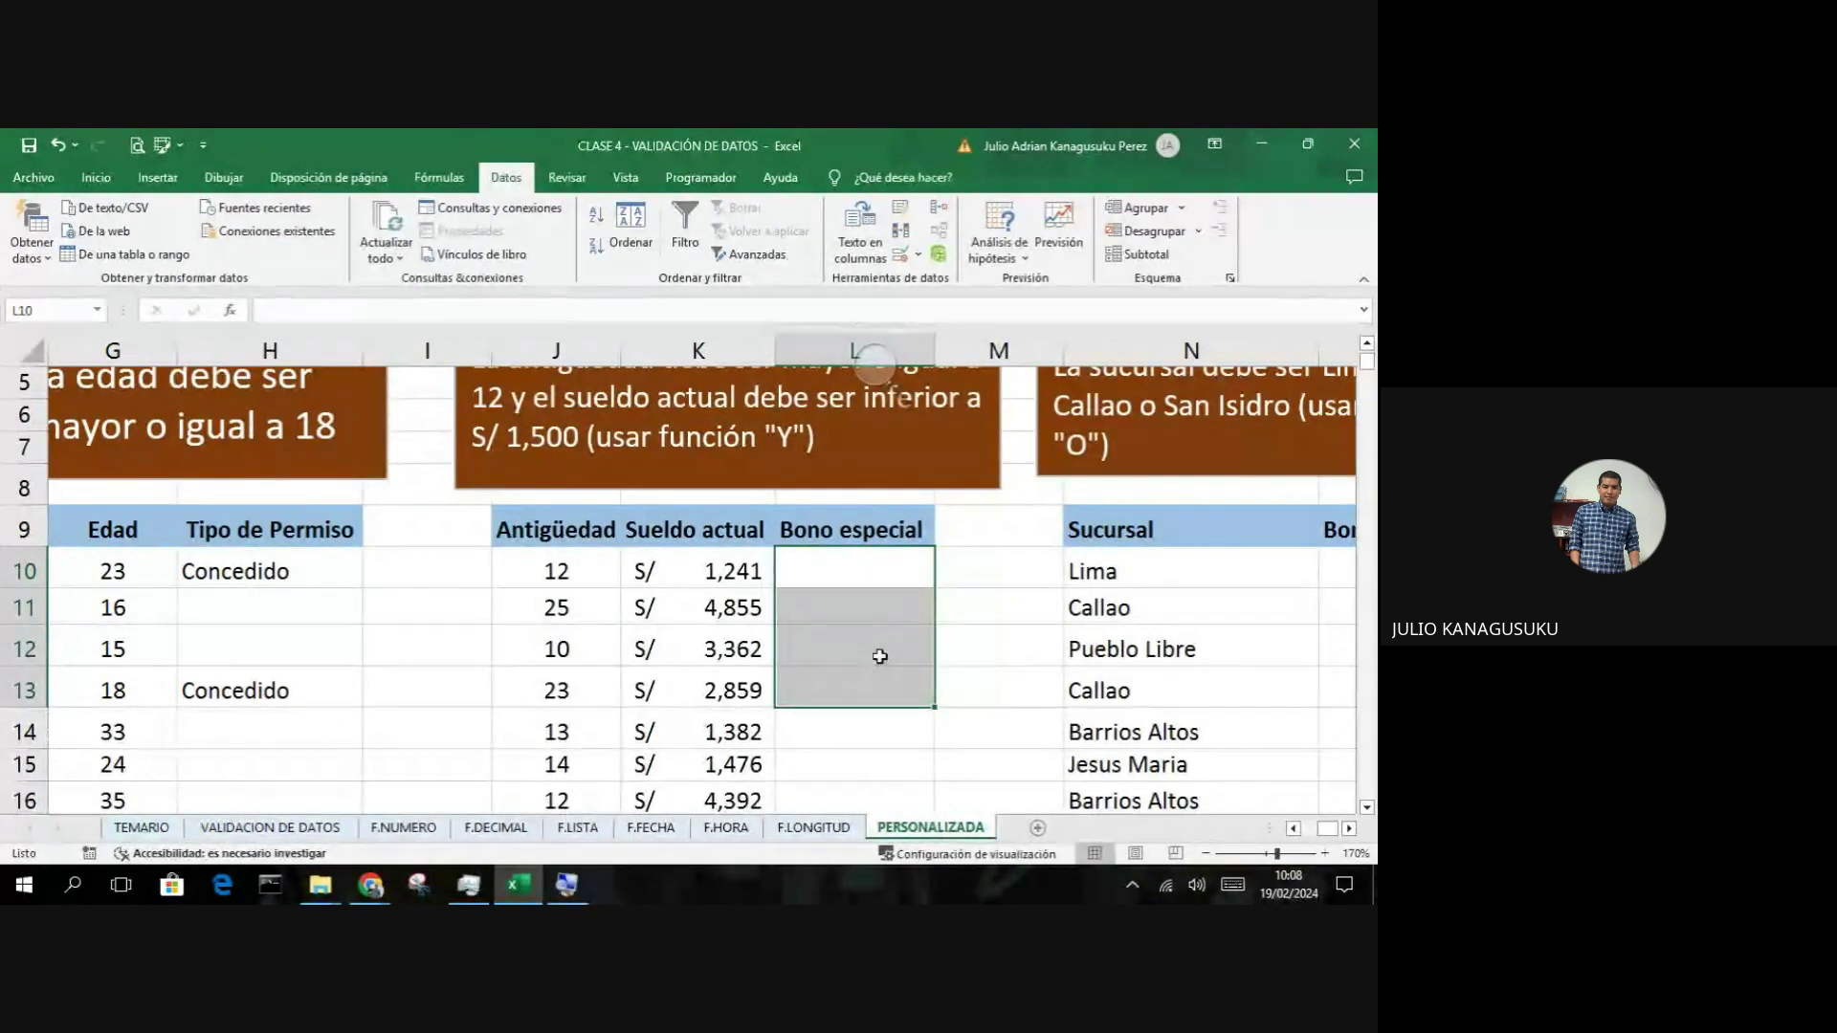
scroll(885, 664, up, 1)
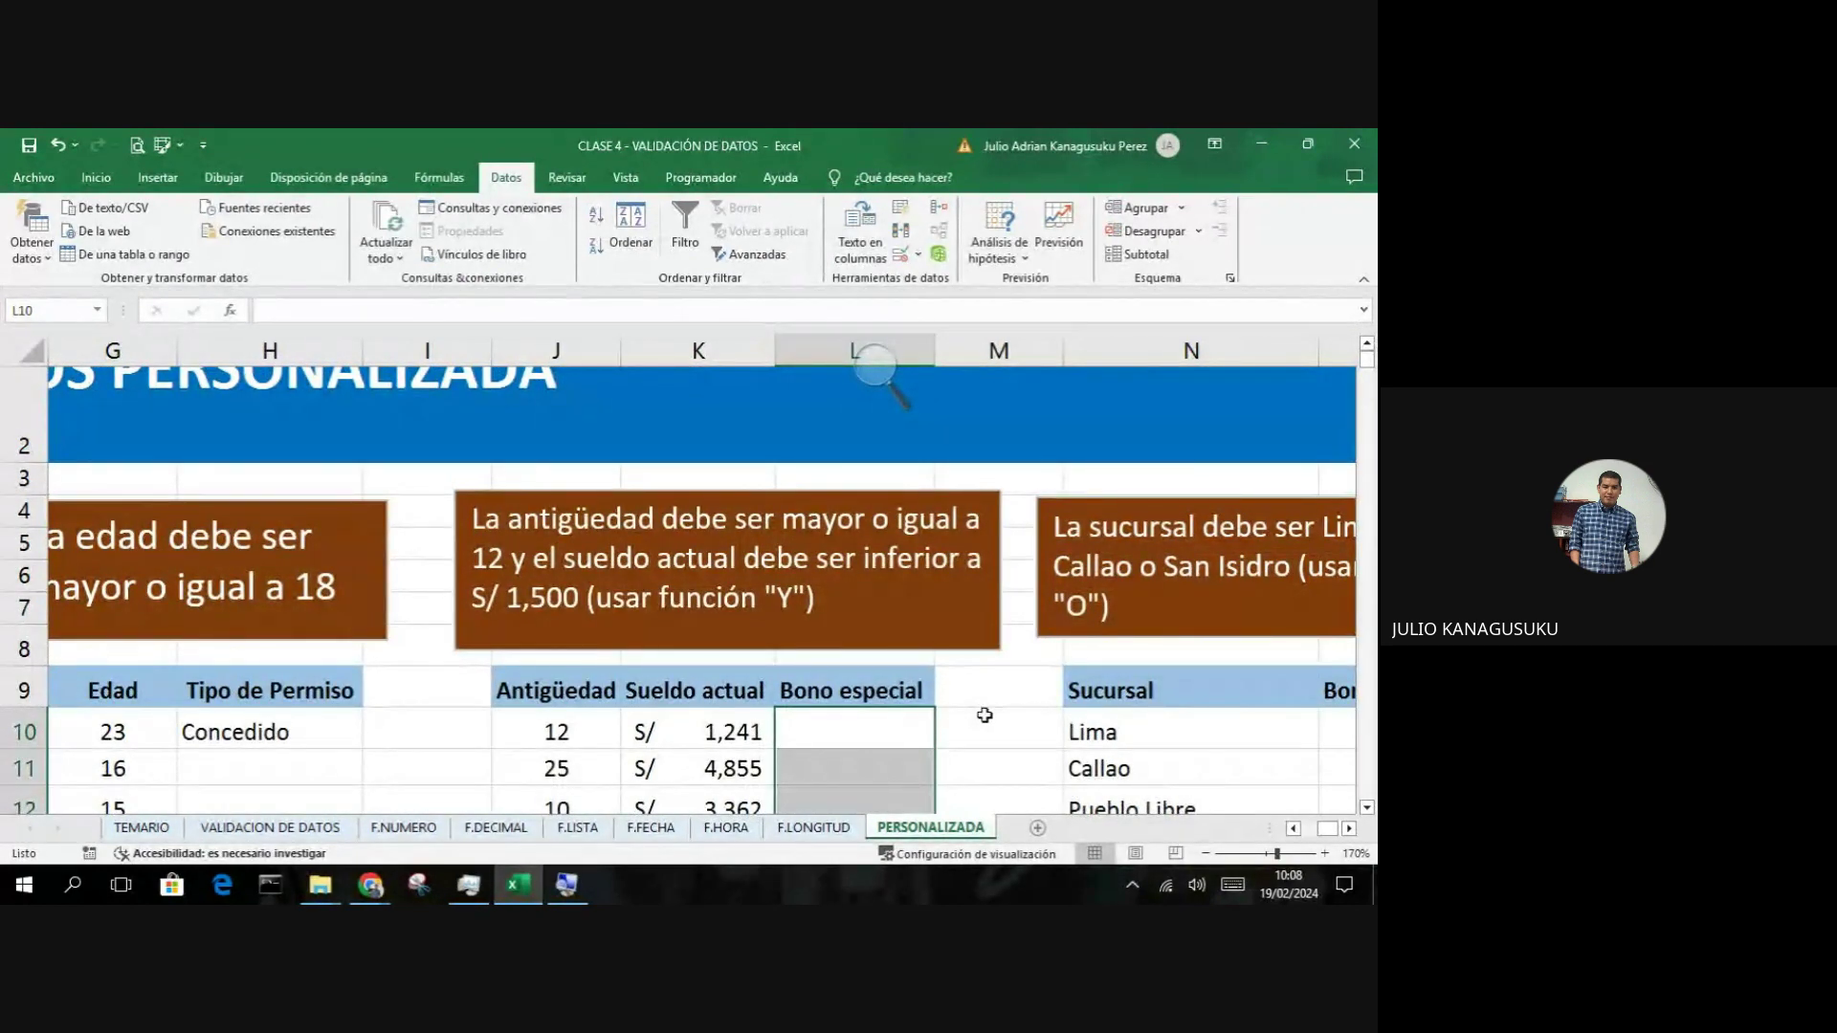
scroll(985, 715, down, 1)
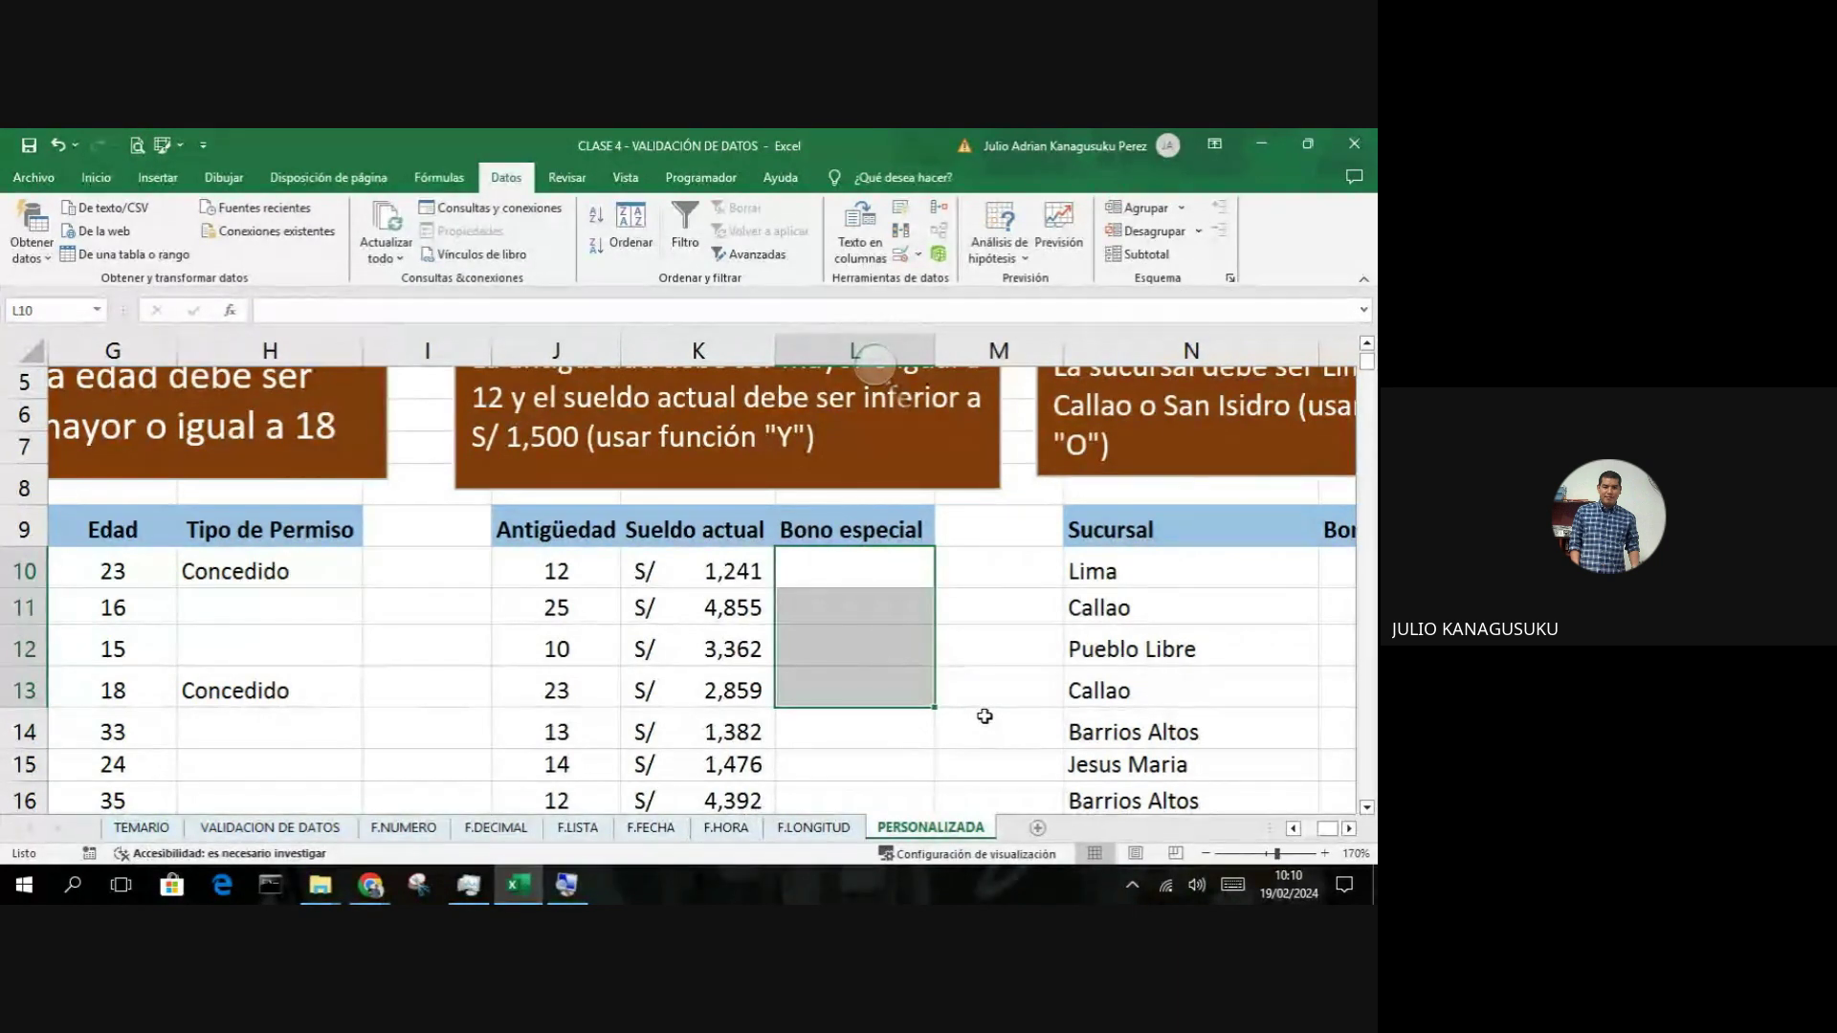
click(985, 716)
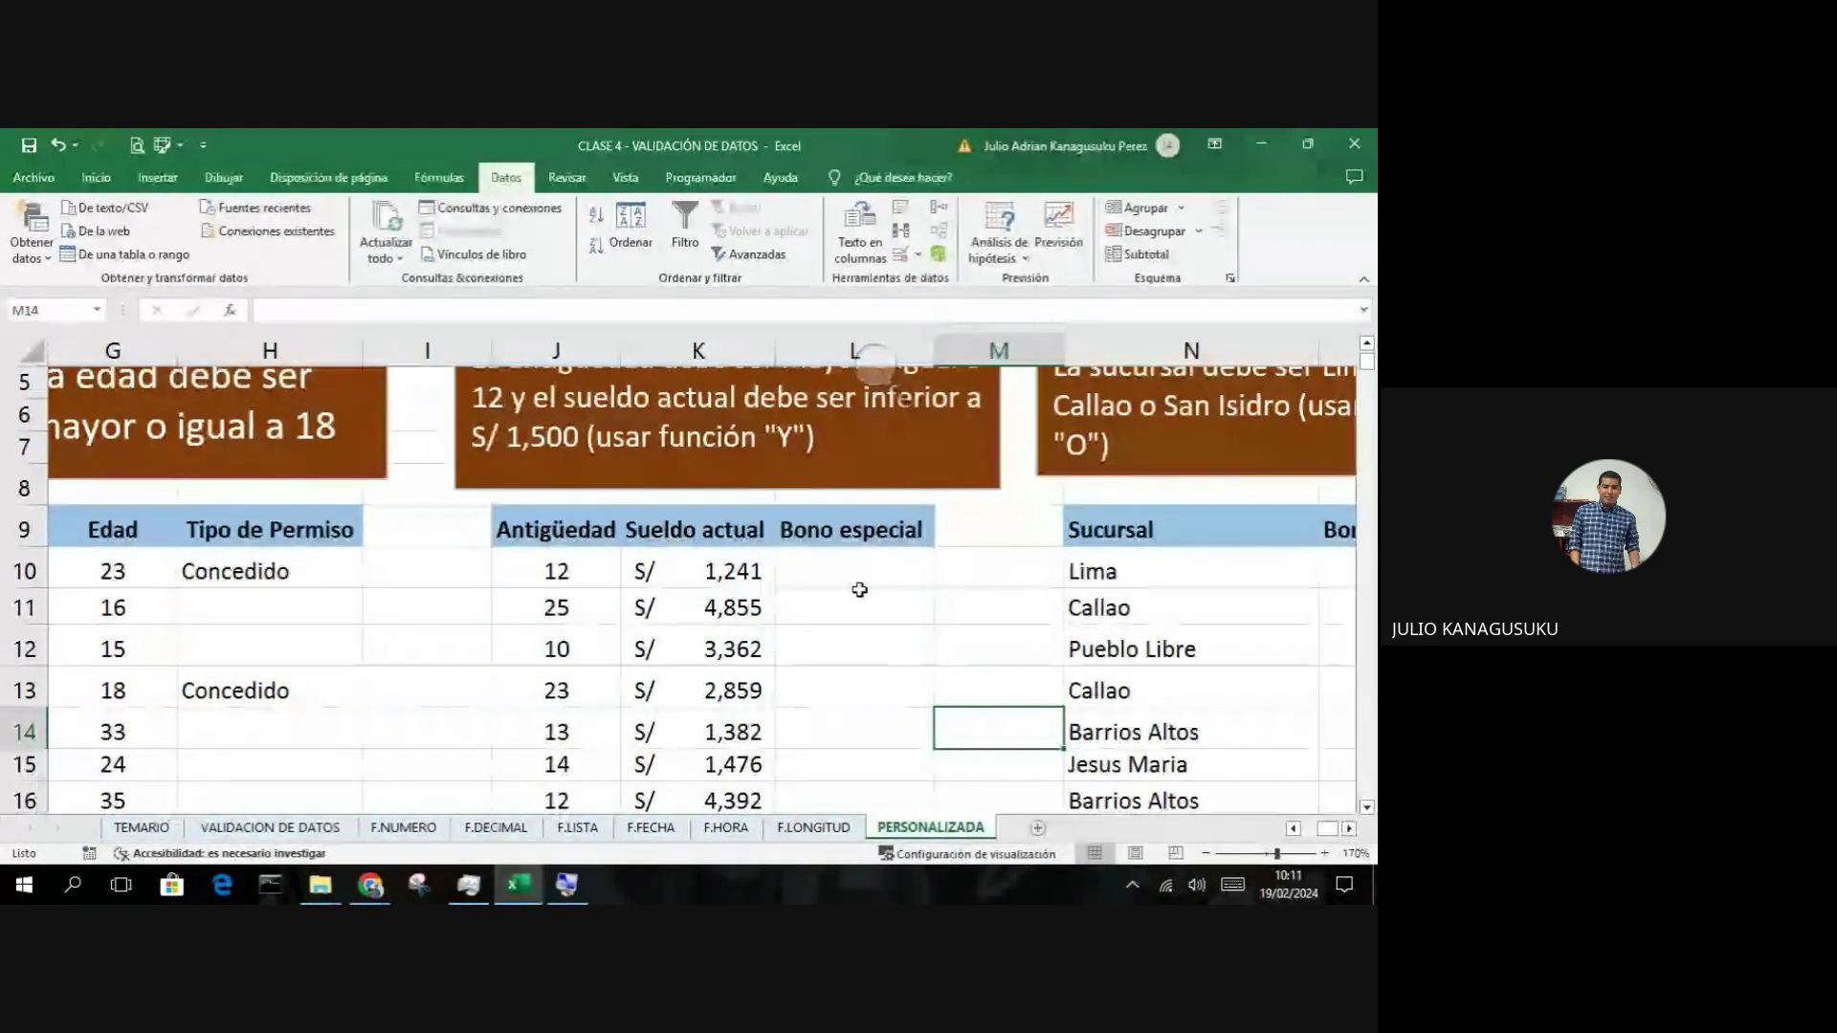
Step: Select the Bono especial cells L10:L20 and set data validation Permitir to Personalizada
mouse_move(845, 568)
mouse_down()
mouse_move(850, 686)
mouse_move(877, 723)
mouse_up()
scroll(876, 724, up, 2)
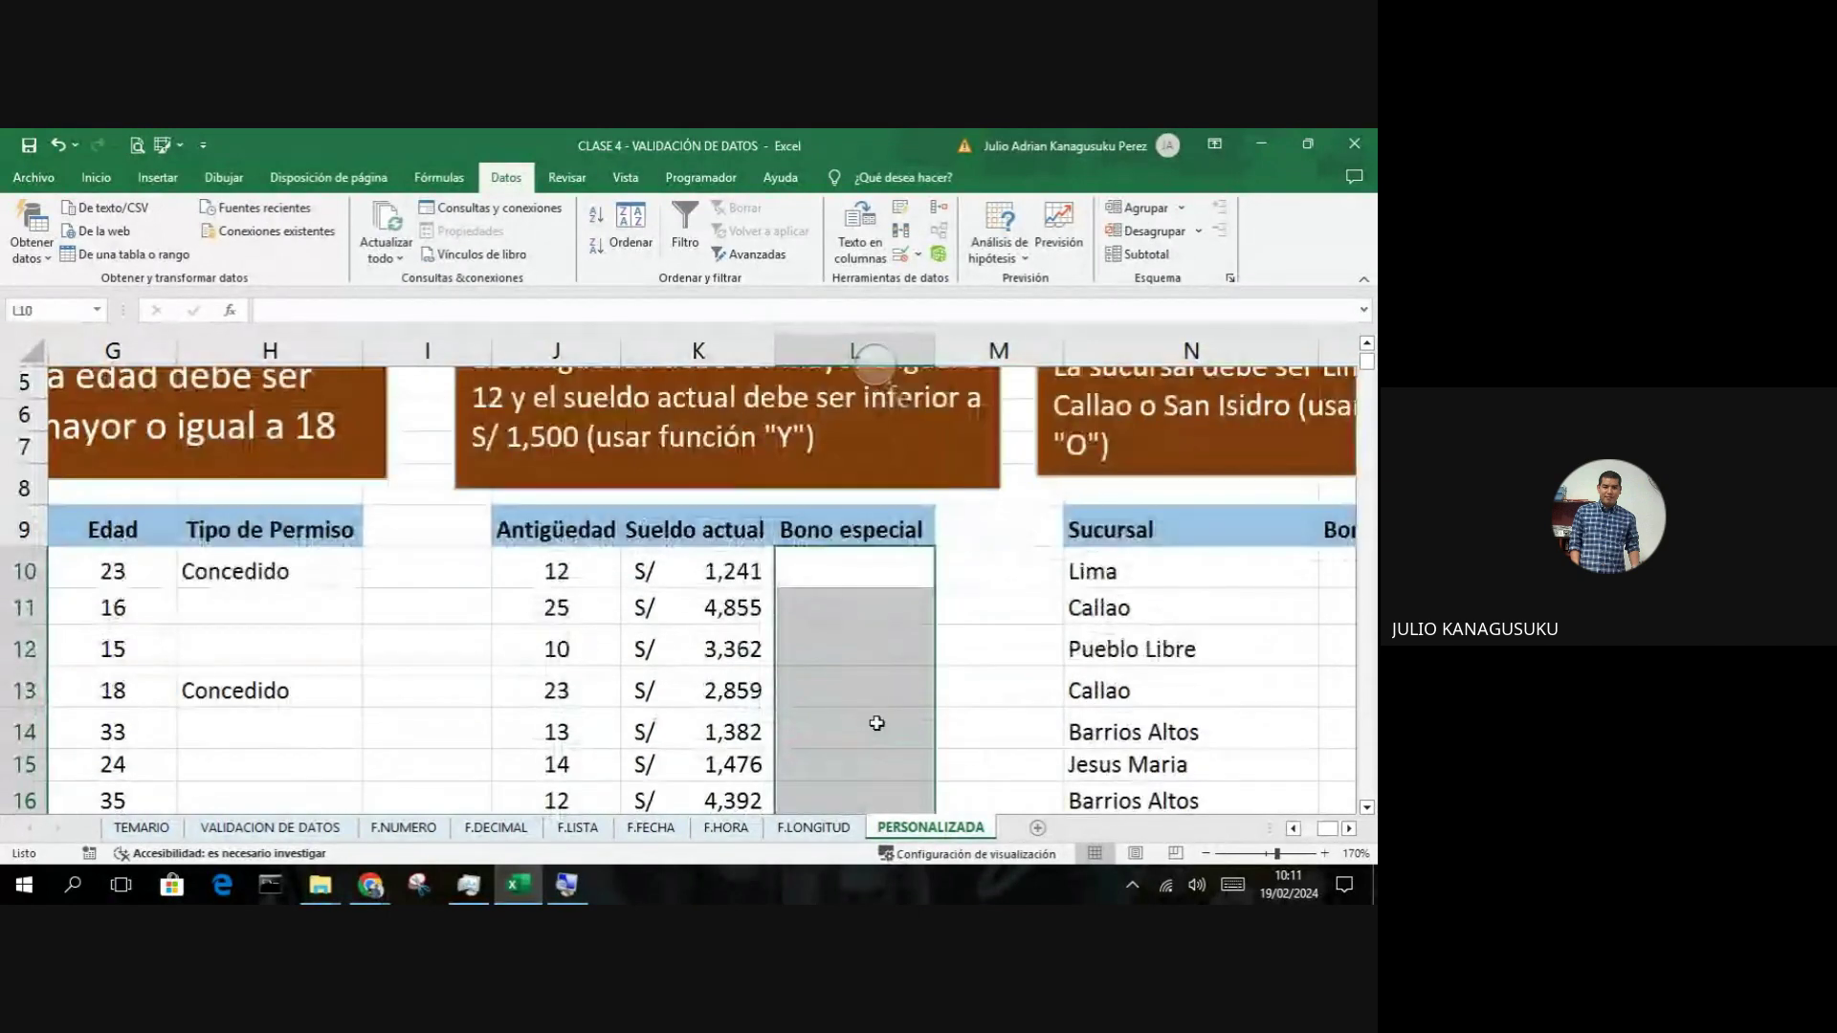
click(900, 255)
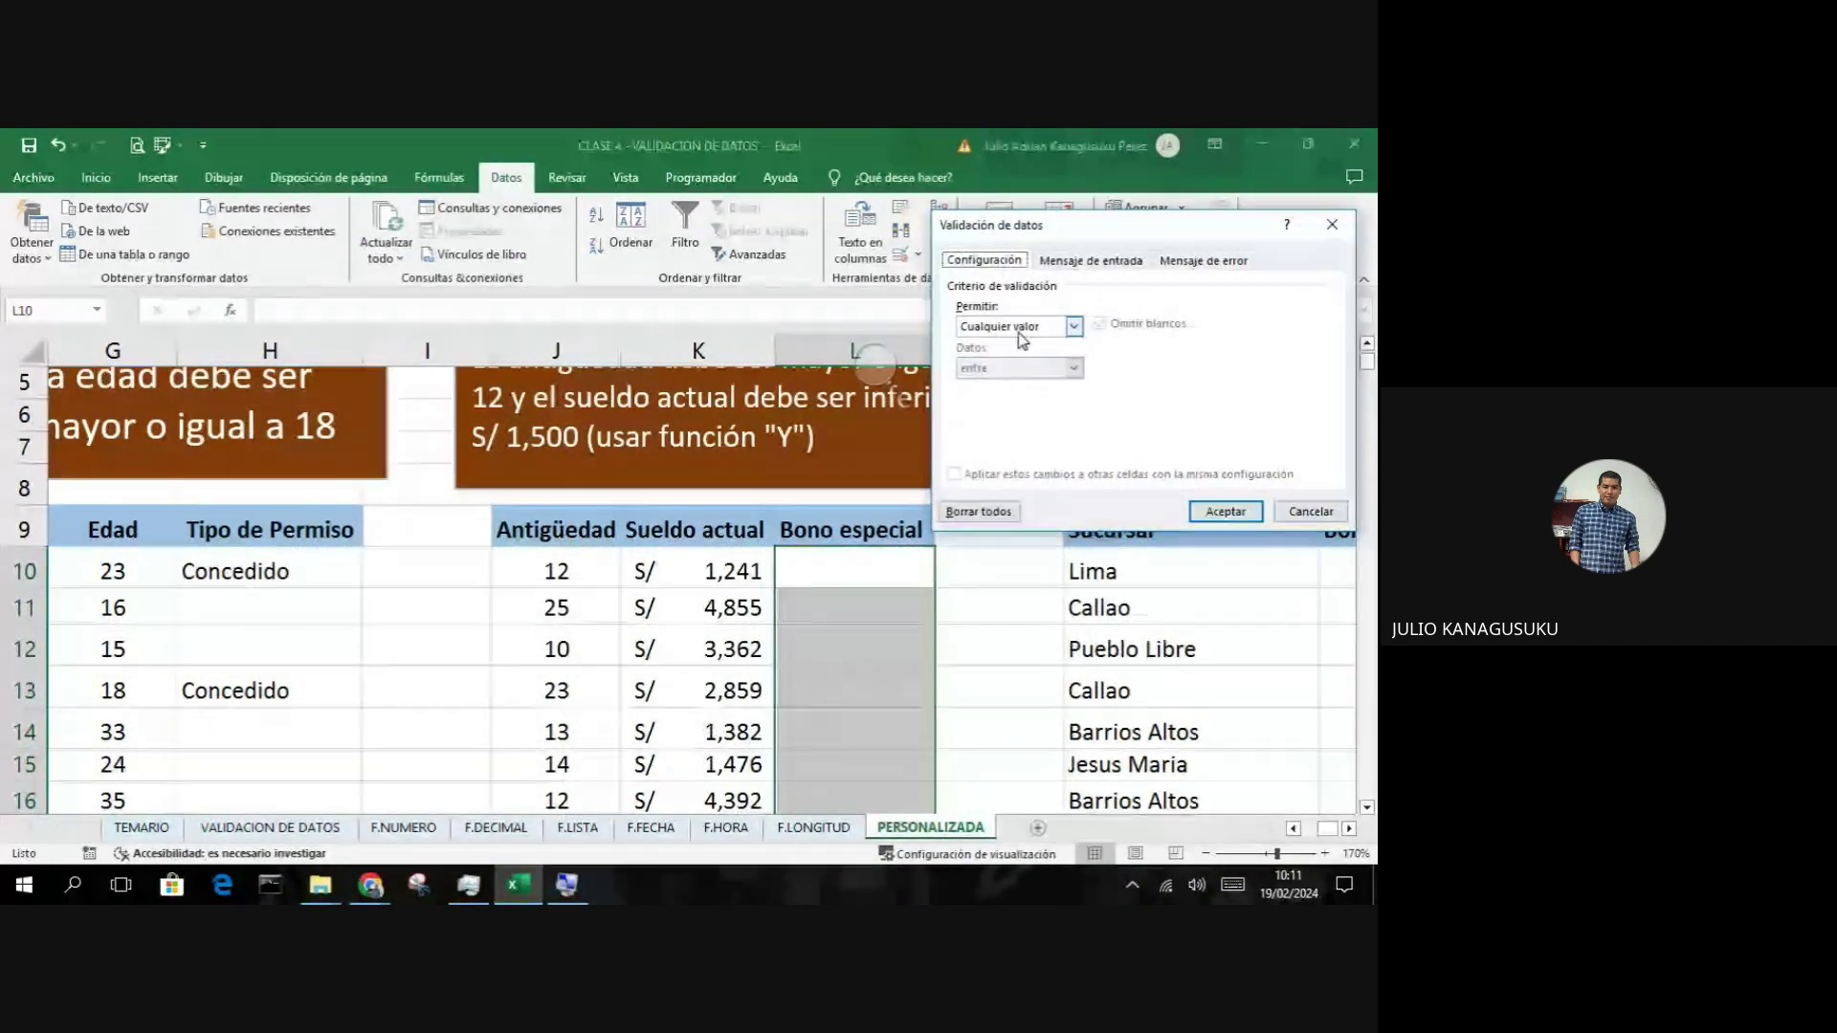
click(1034, 328)
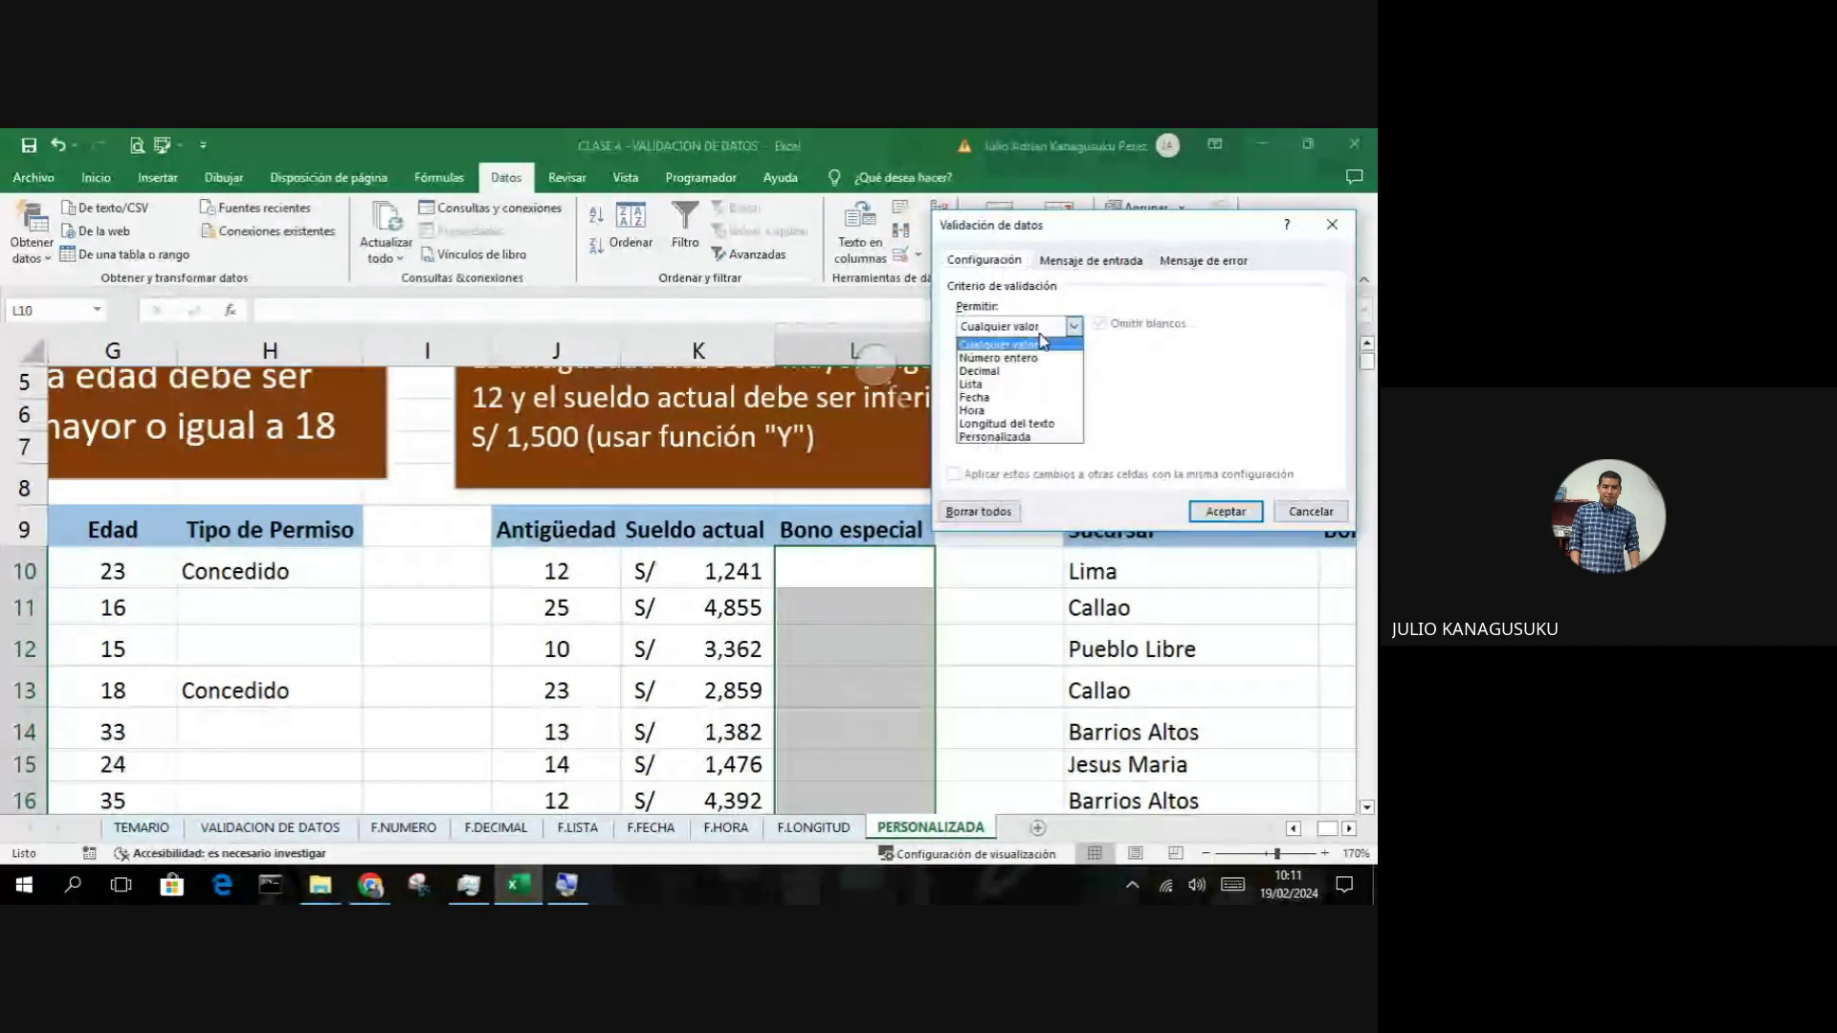
click(995, 444)
Step: Magnify the screen to 200% and move the magnifier toolbar aside
click(874, 364)
click(892, 382)
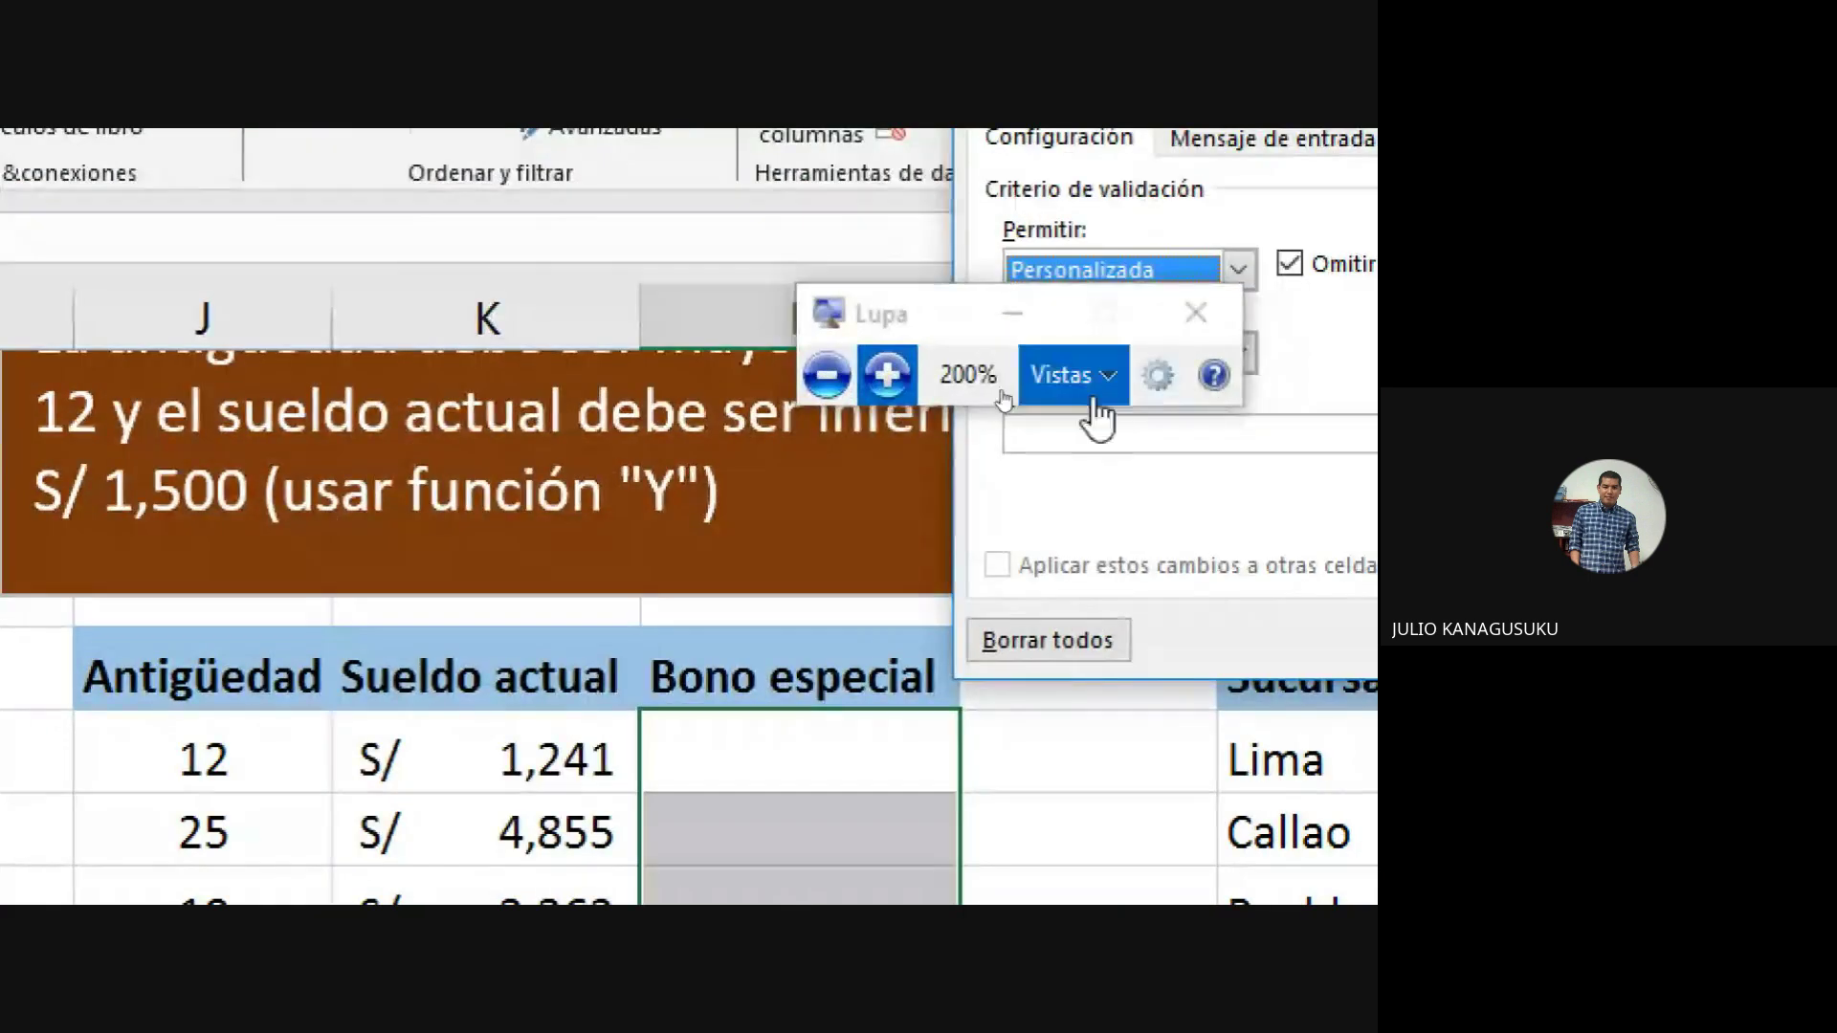
drag(957, 306, 569, 167)
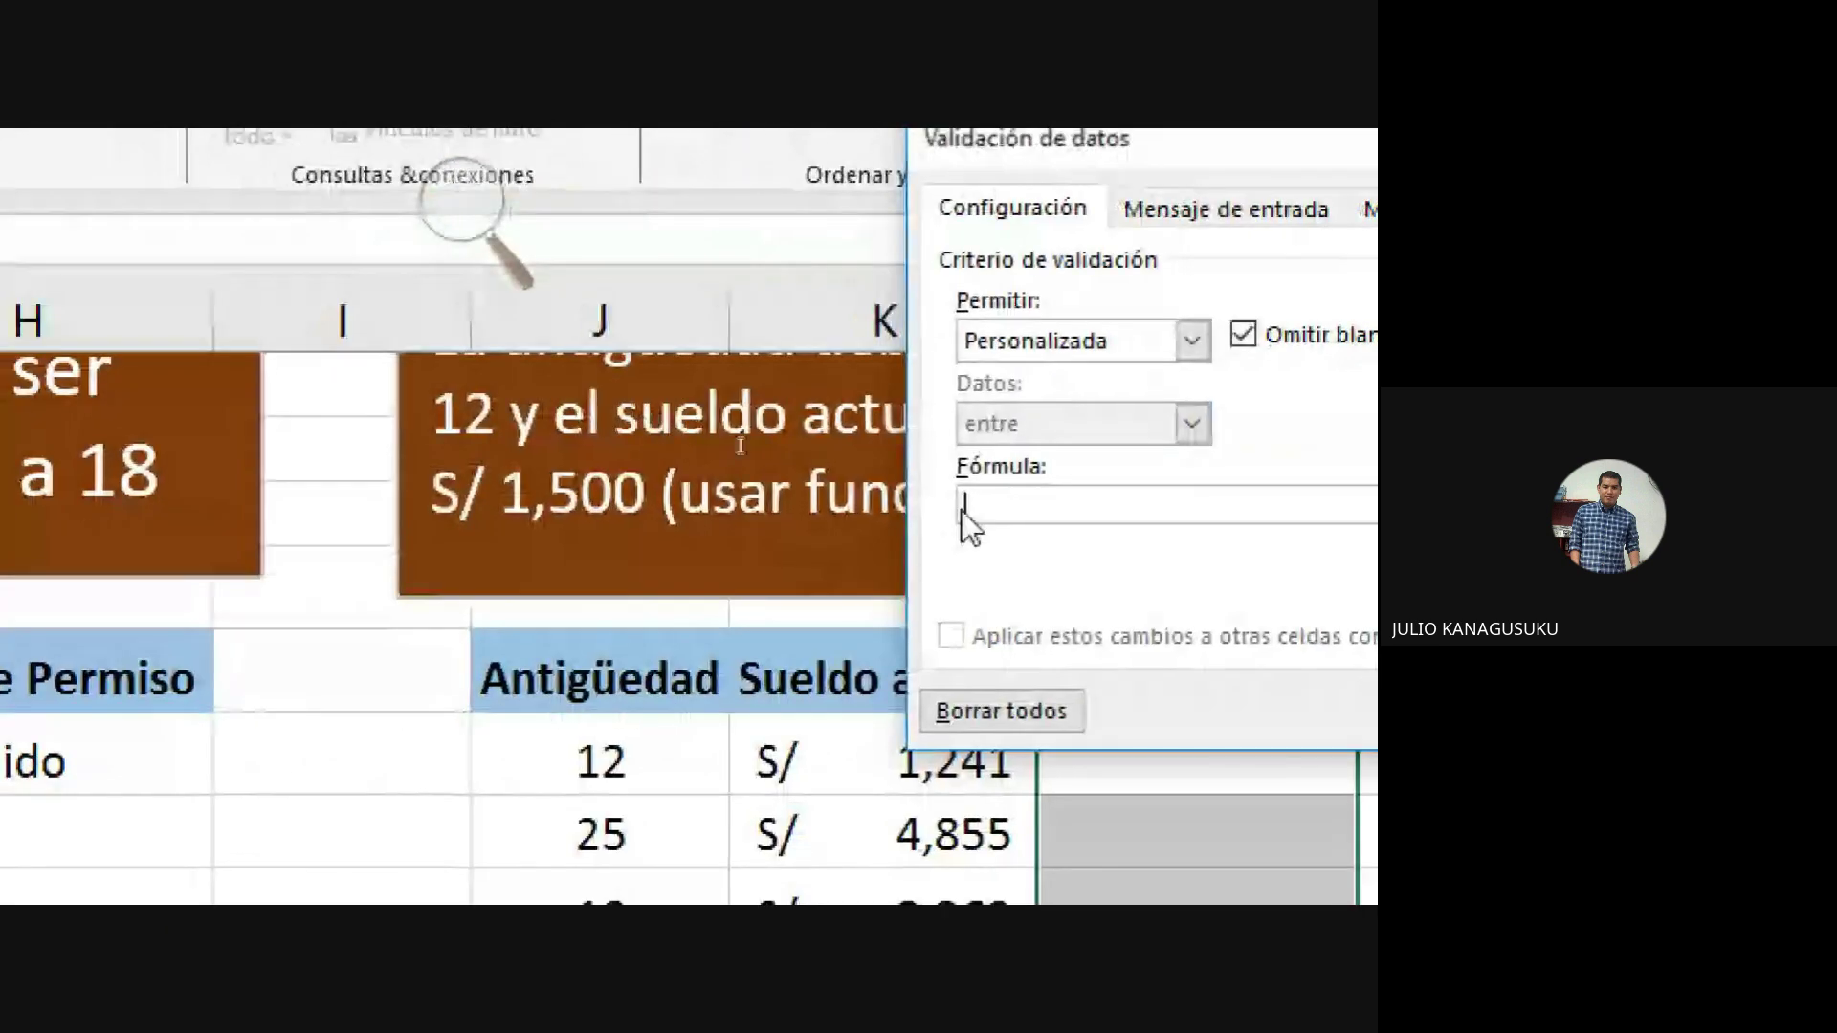
Step: Enter the custom formula =Y(J10>=12;K10<1500), referencing cells J10 and K10
text(=)
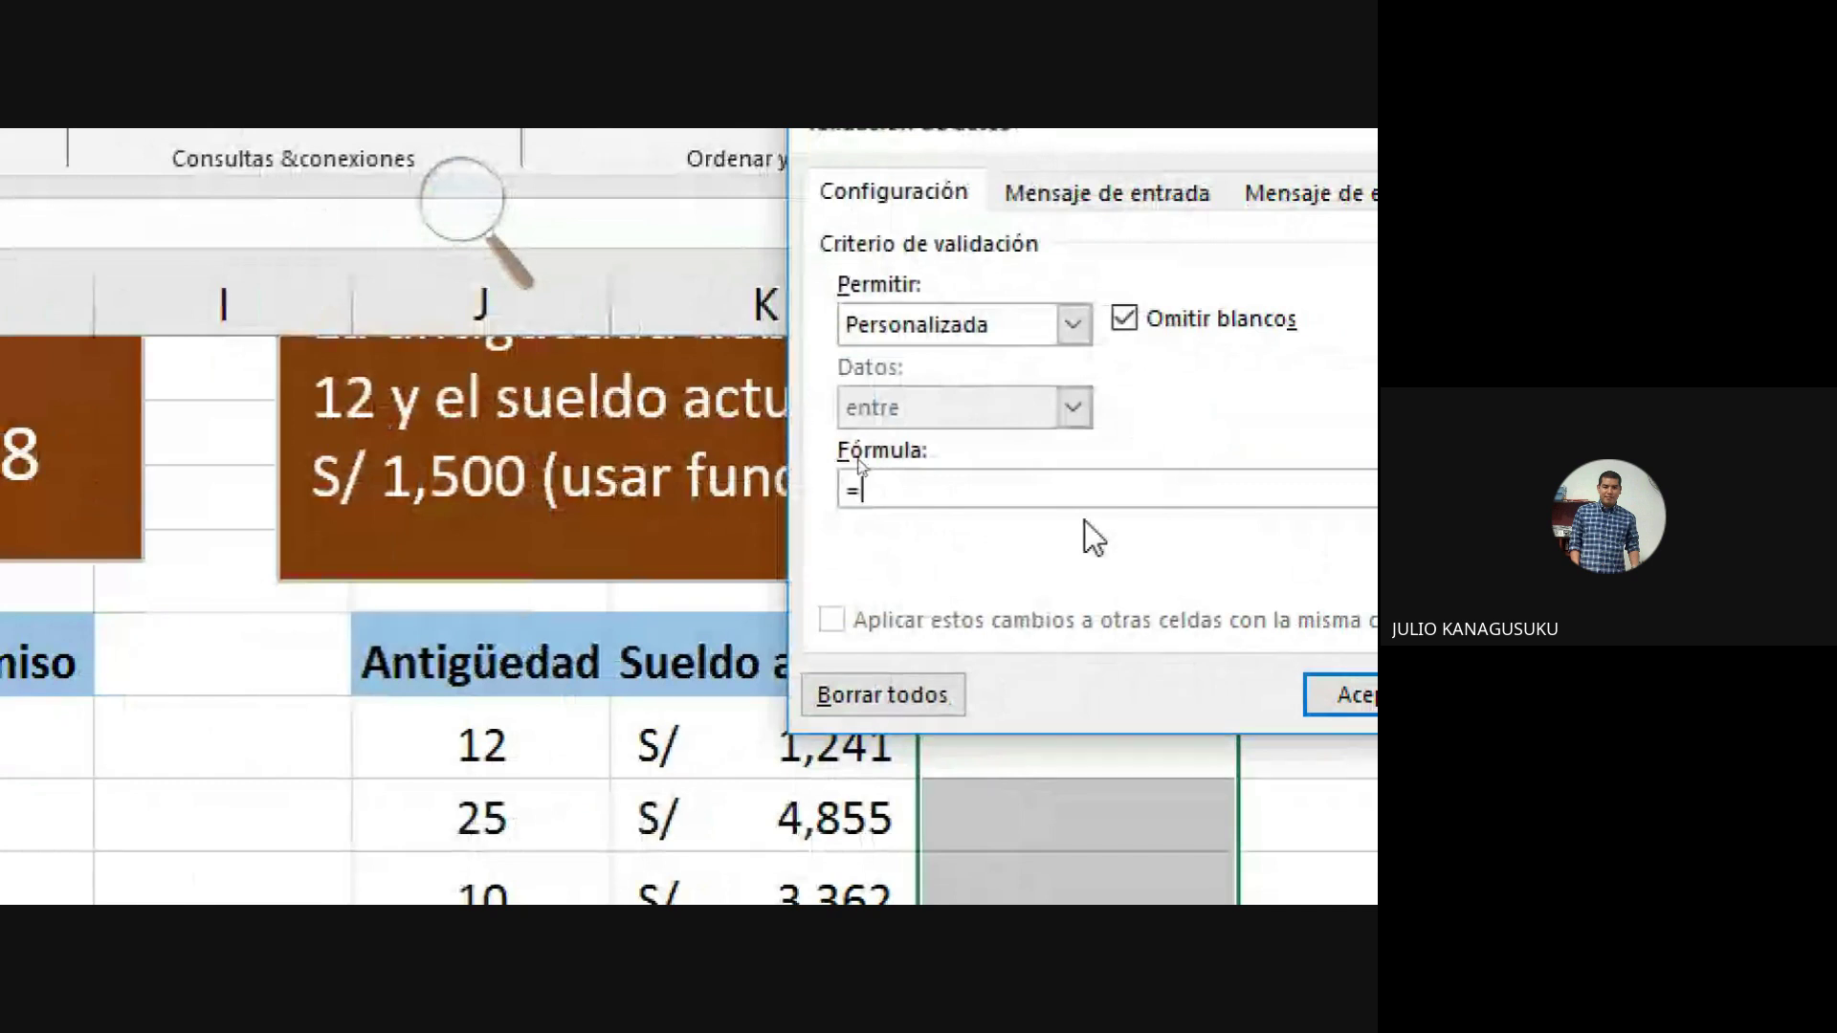
text(Y)
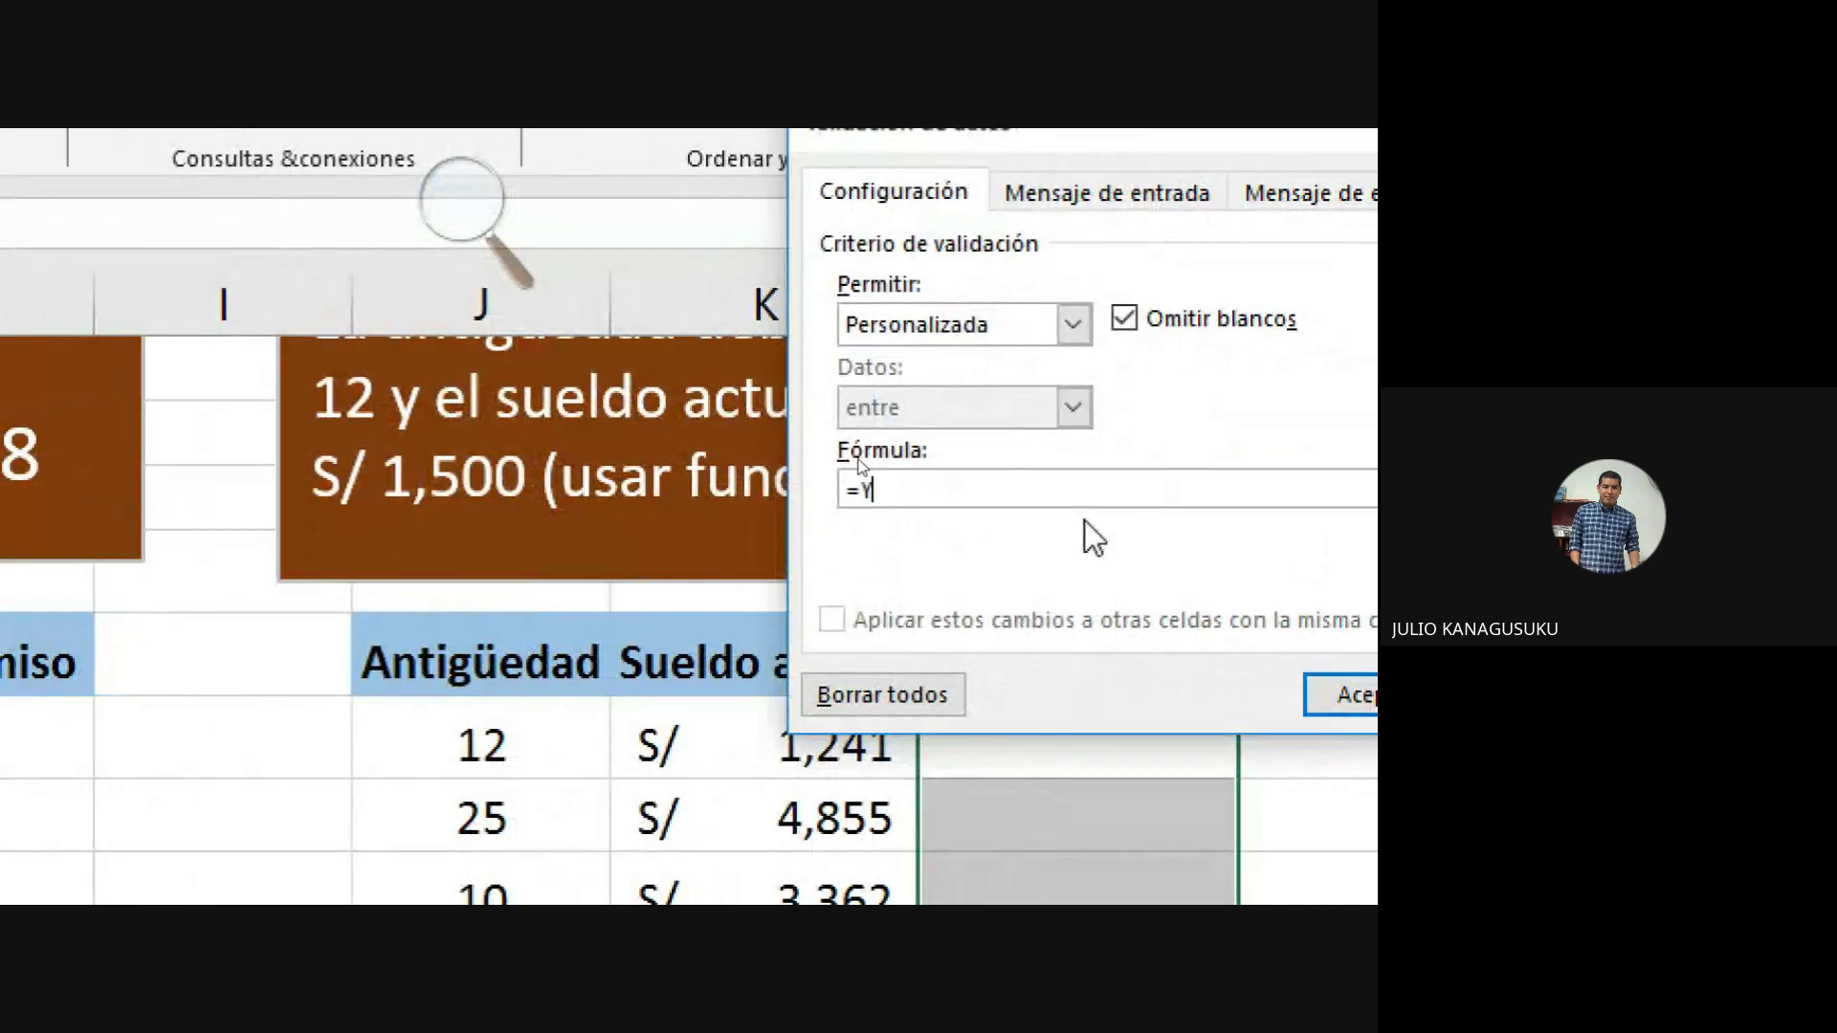
text(()
click(501, 747)
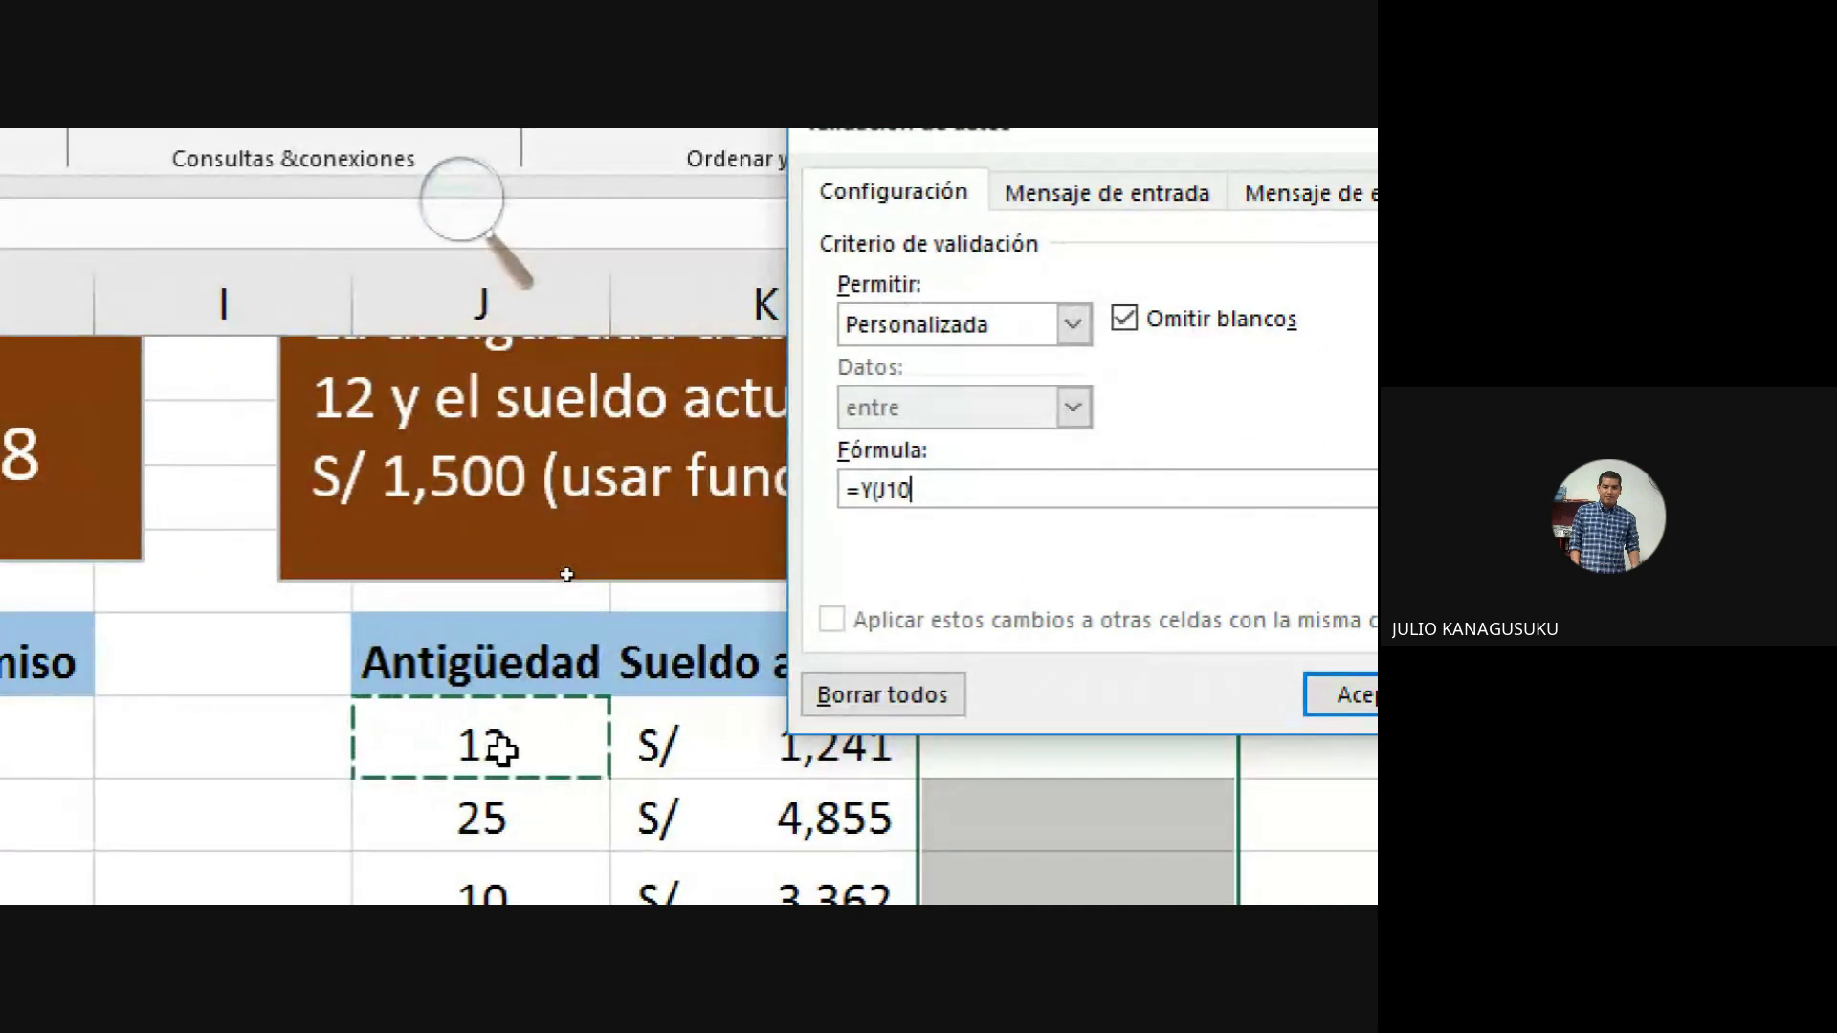
text(>=)
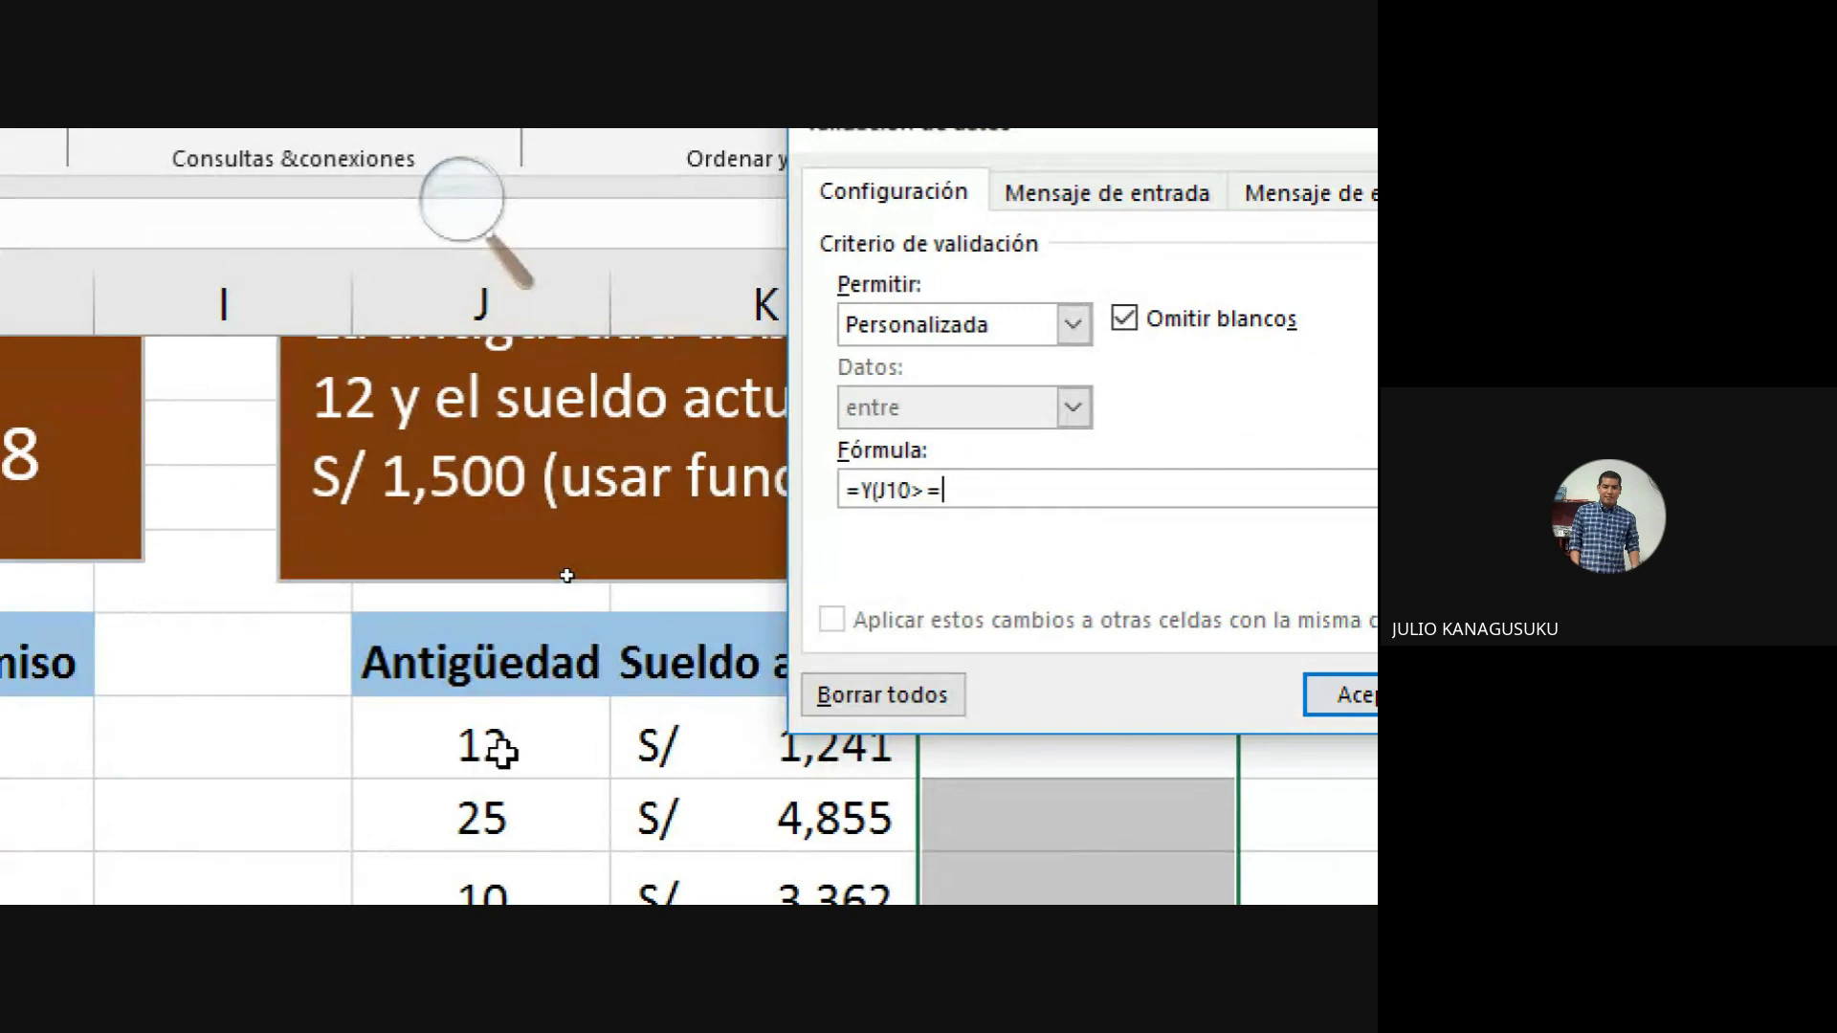
text(12)
text(;)
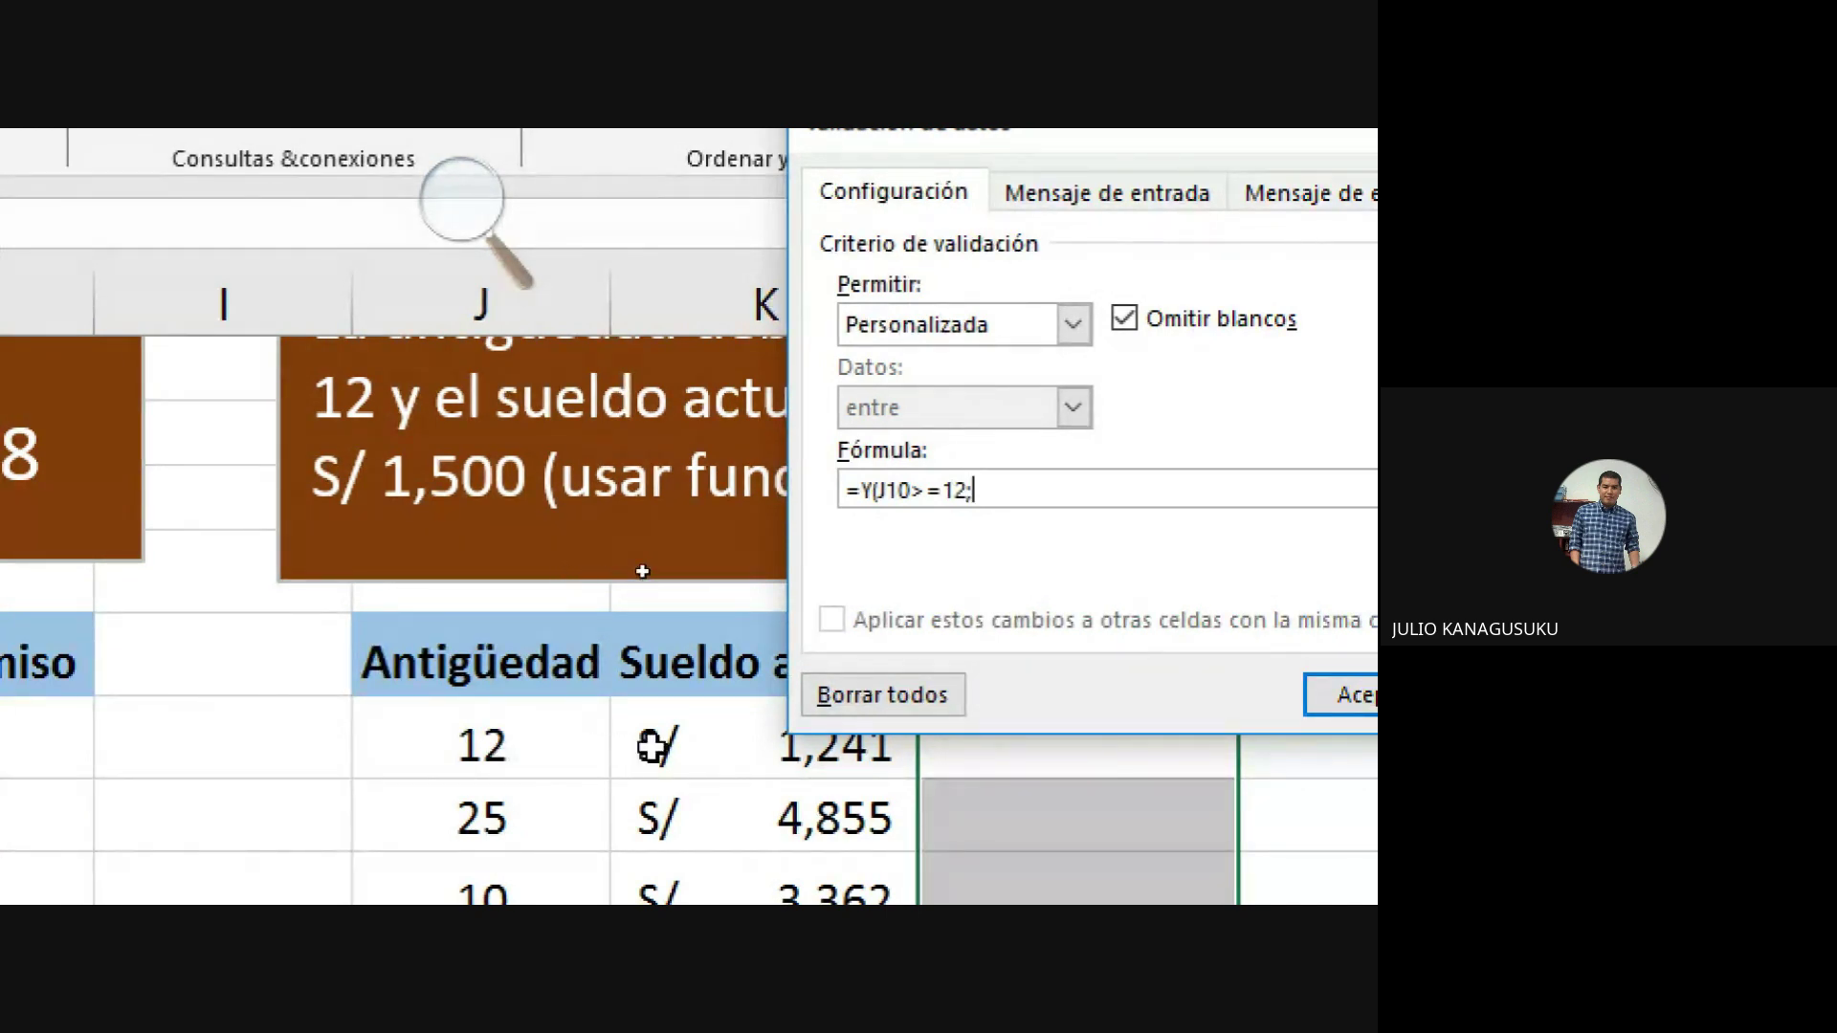
click(700, 744)
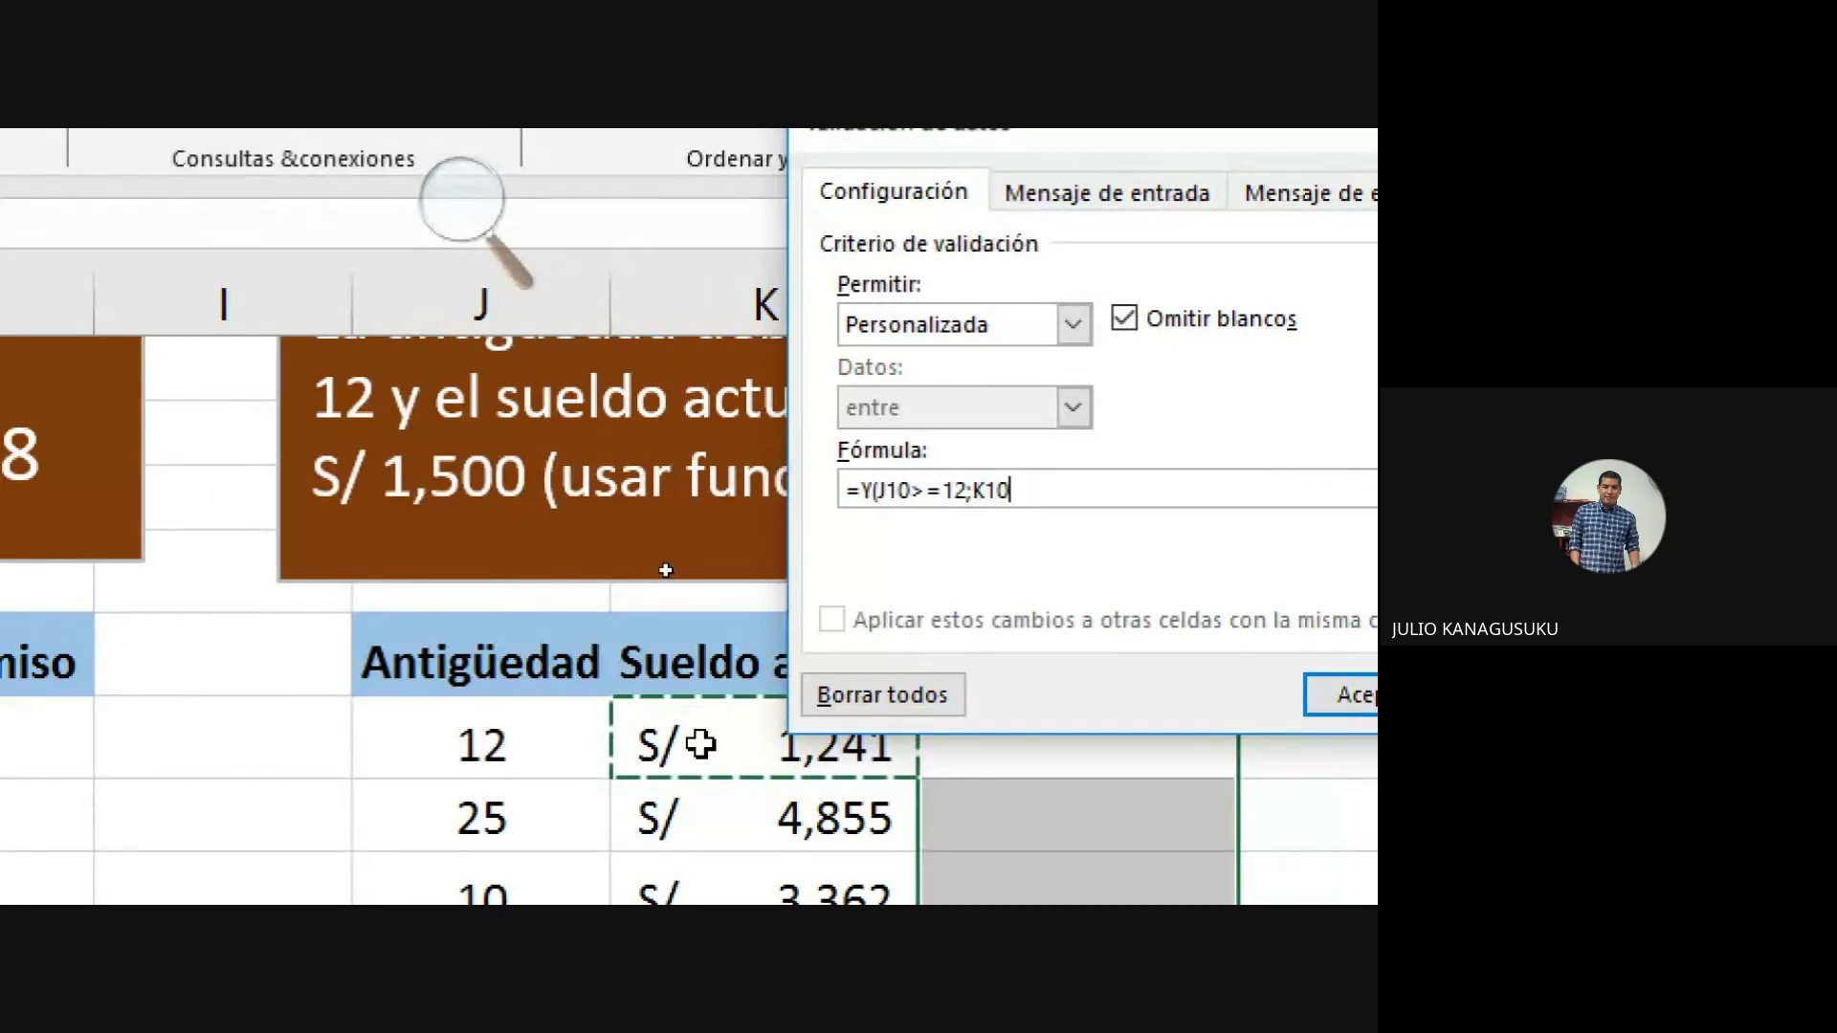
text(<15)
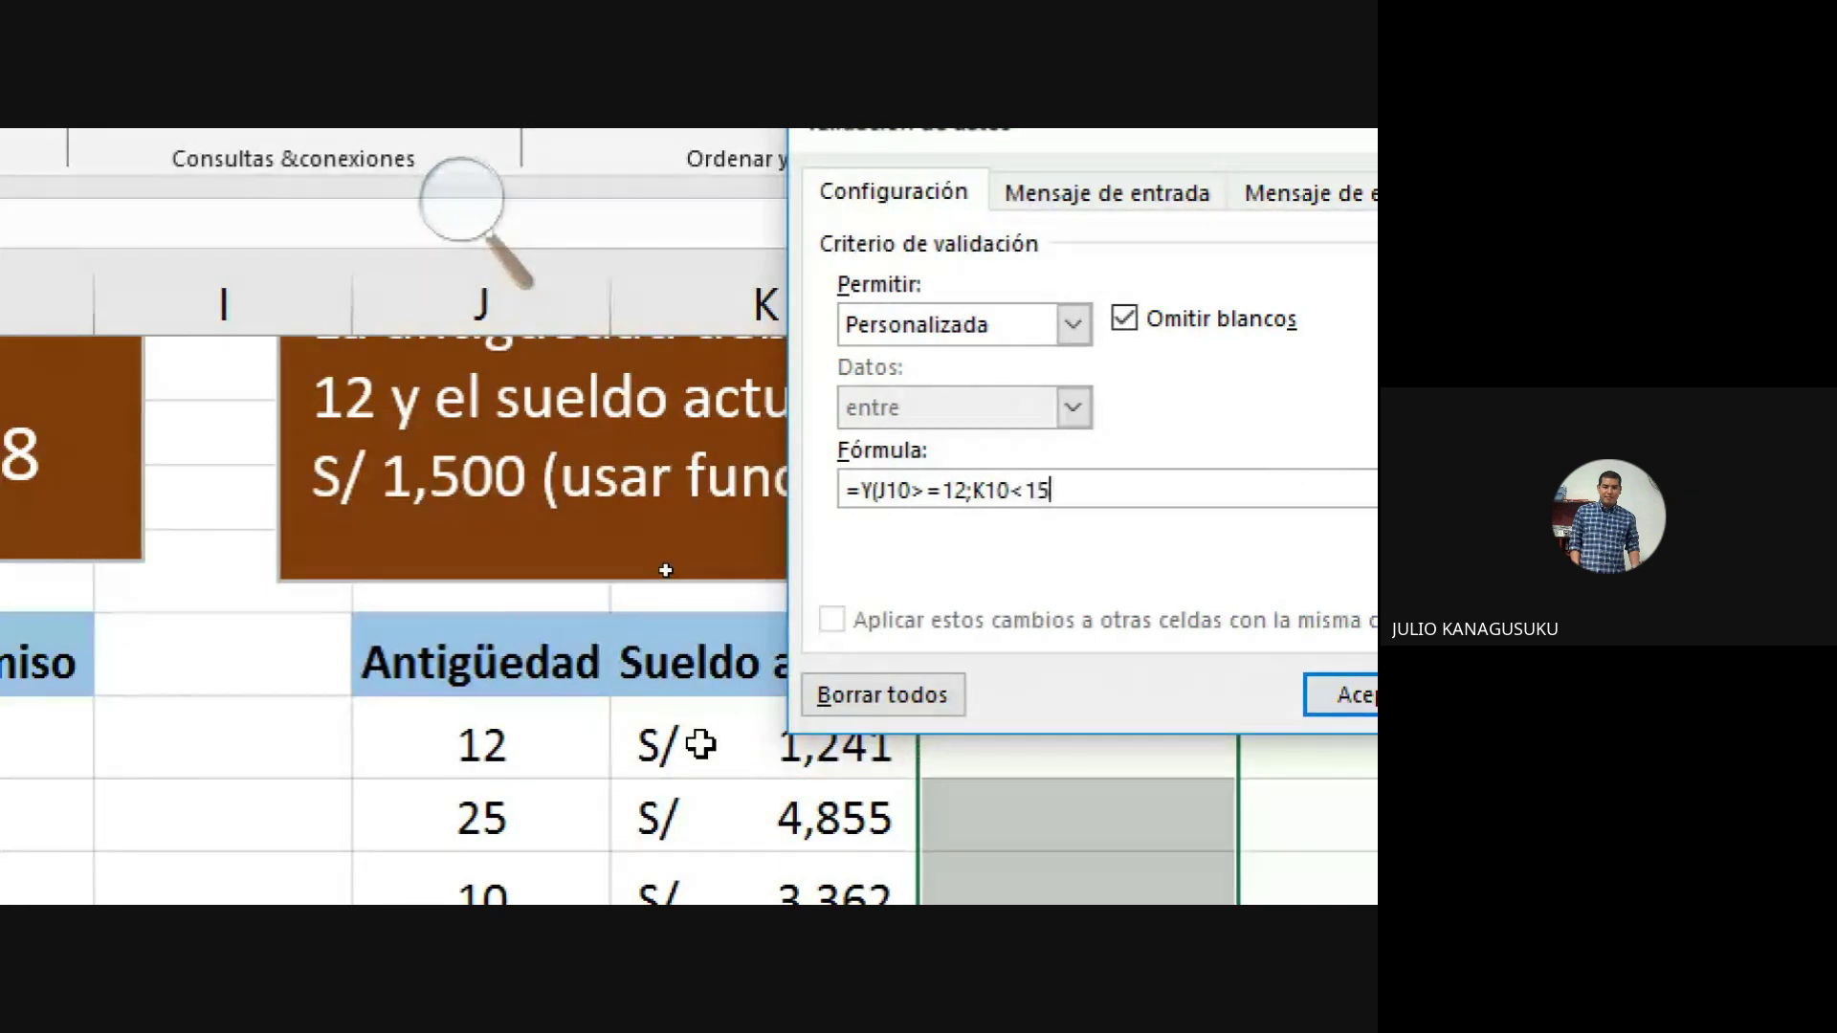
text(00)
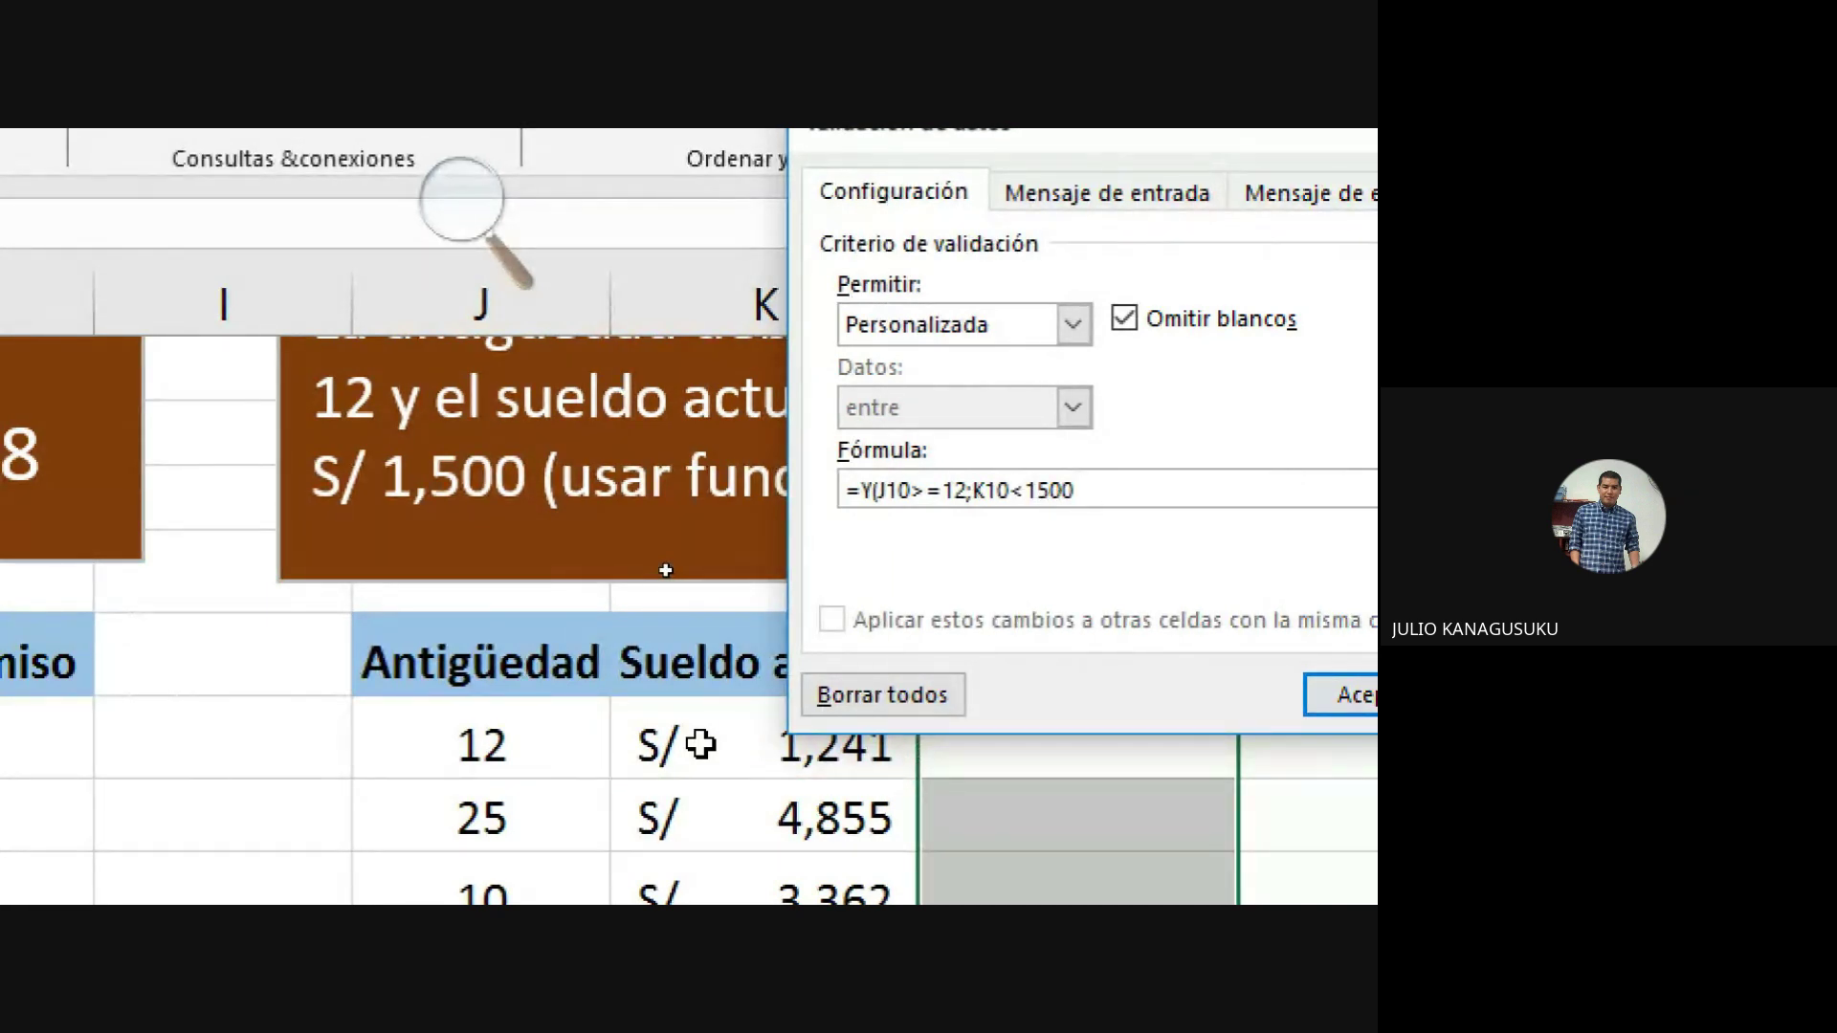
text())
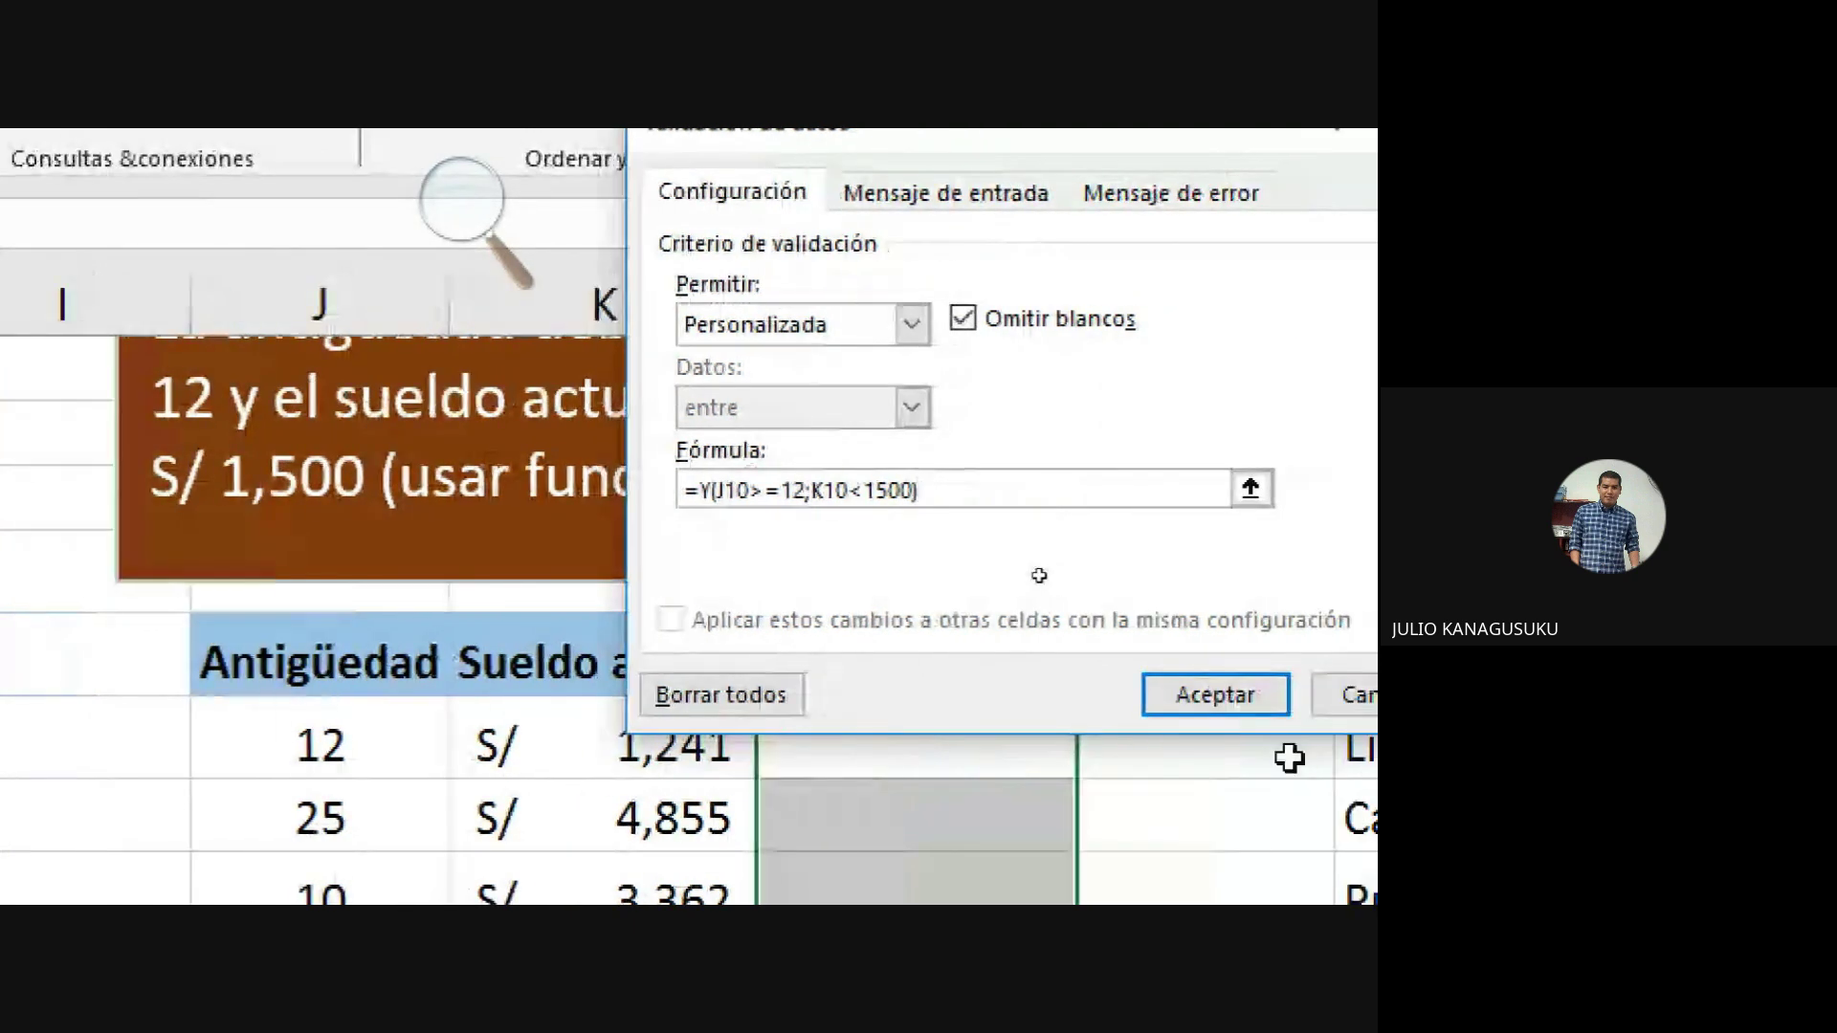
Step: Apply the rule and enter OK in L10, correcting the initial 'Ok'
click(1244, 713)
scroll(895, 763, down, 1)
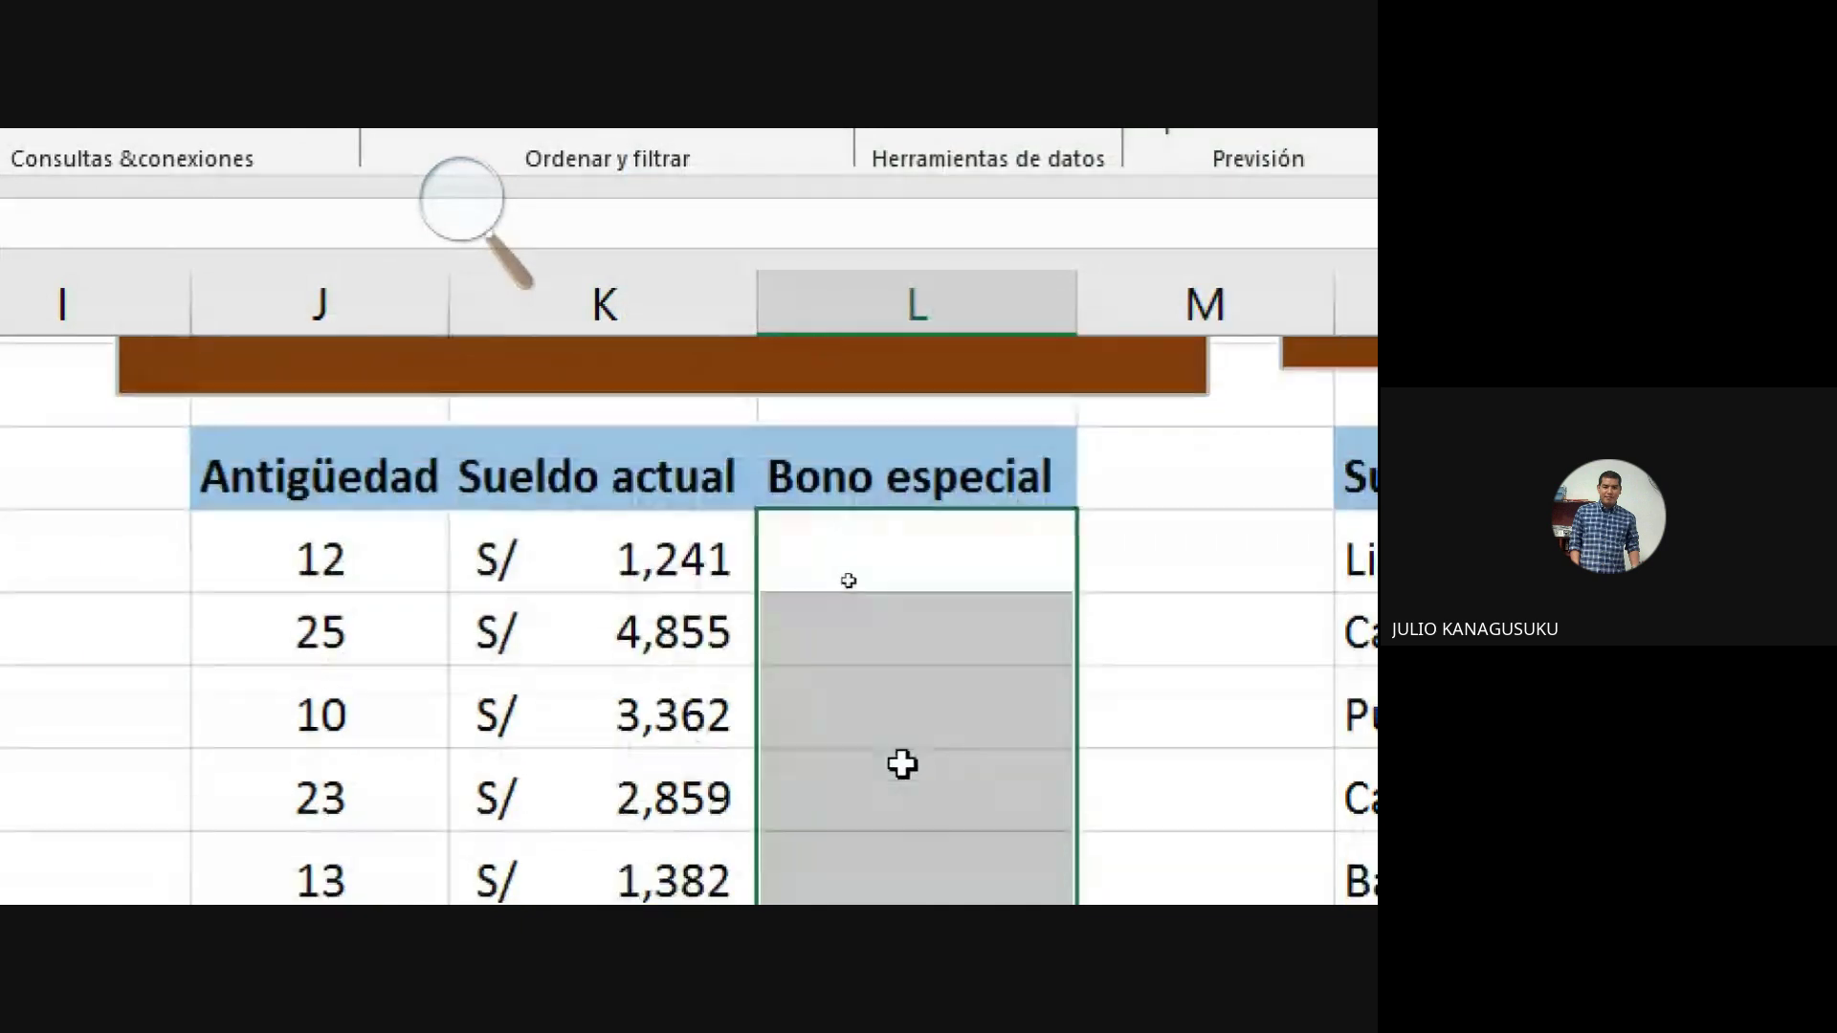
click(943, 558)
text(Ok)
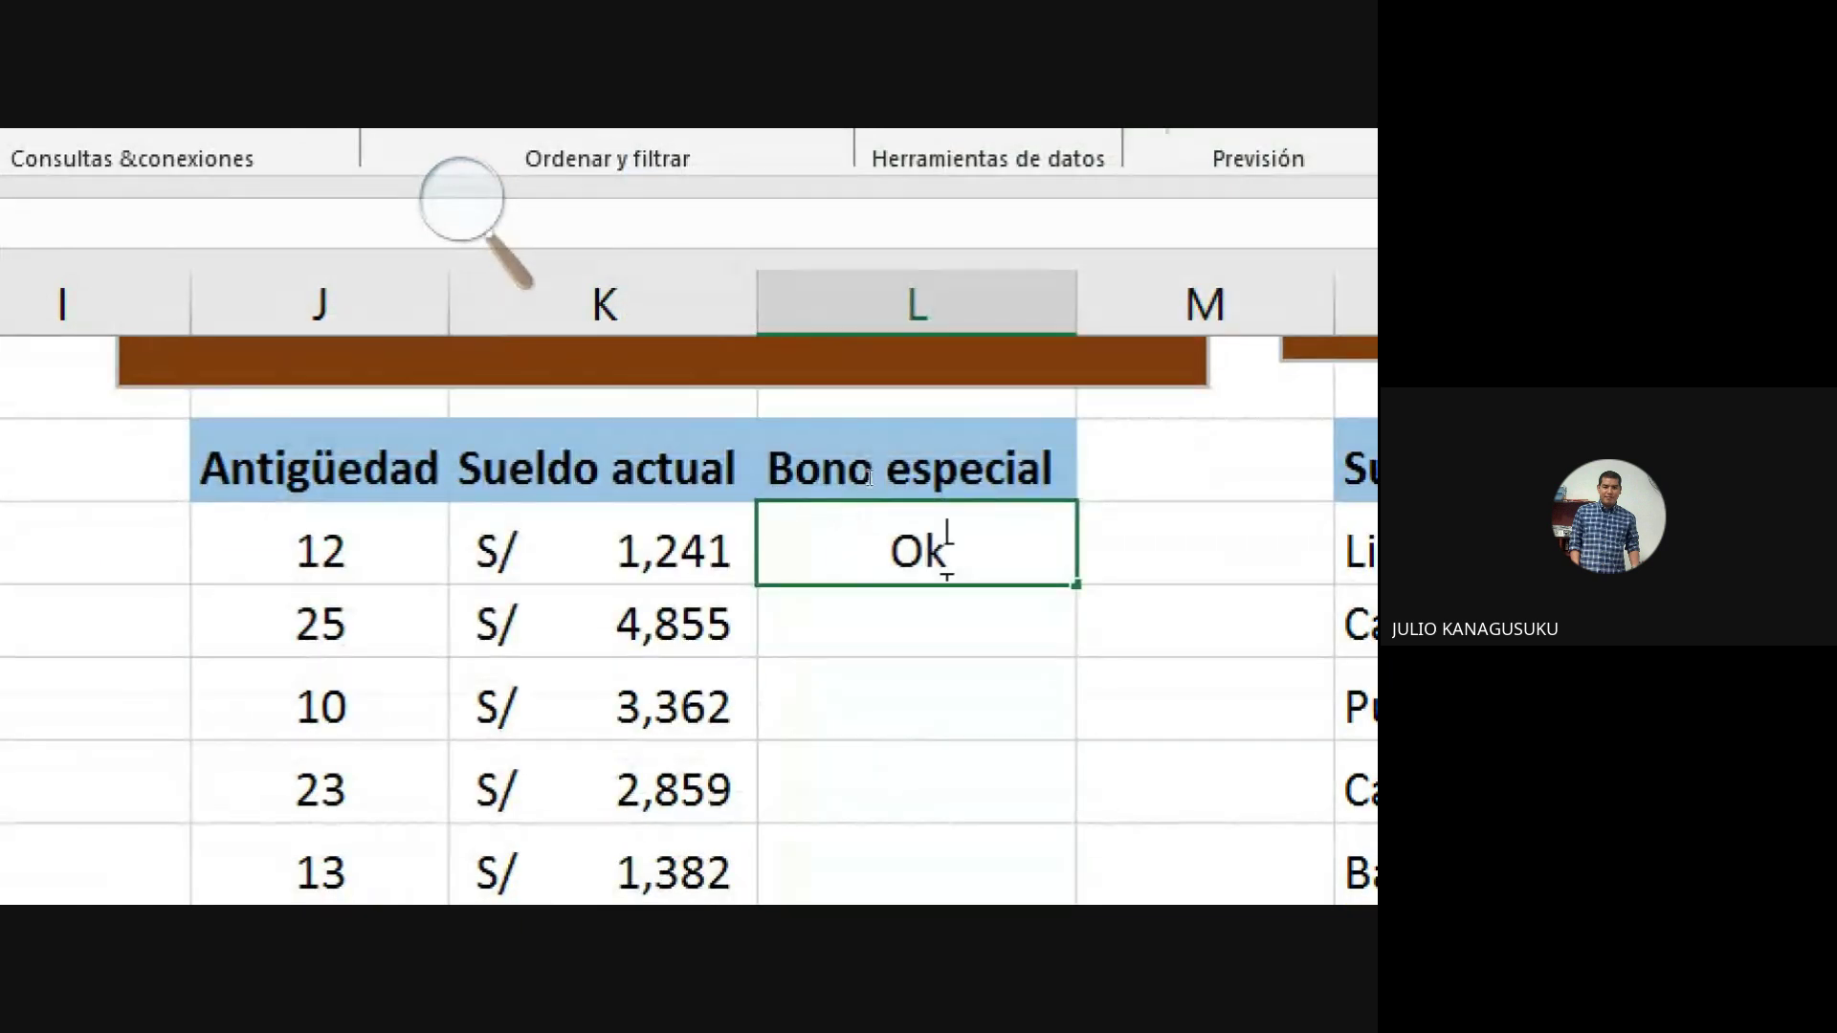
key(Return)
click(904, 543)
text(OK)
key(Return)
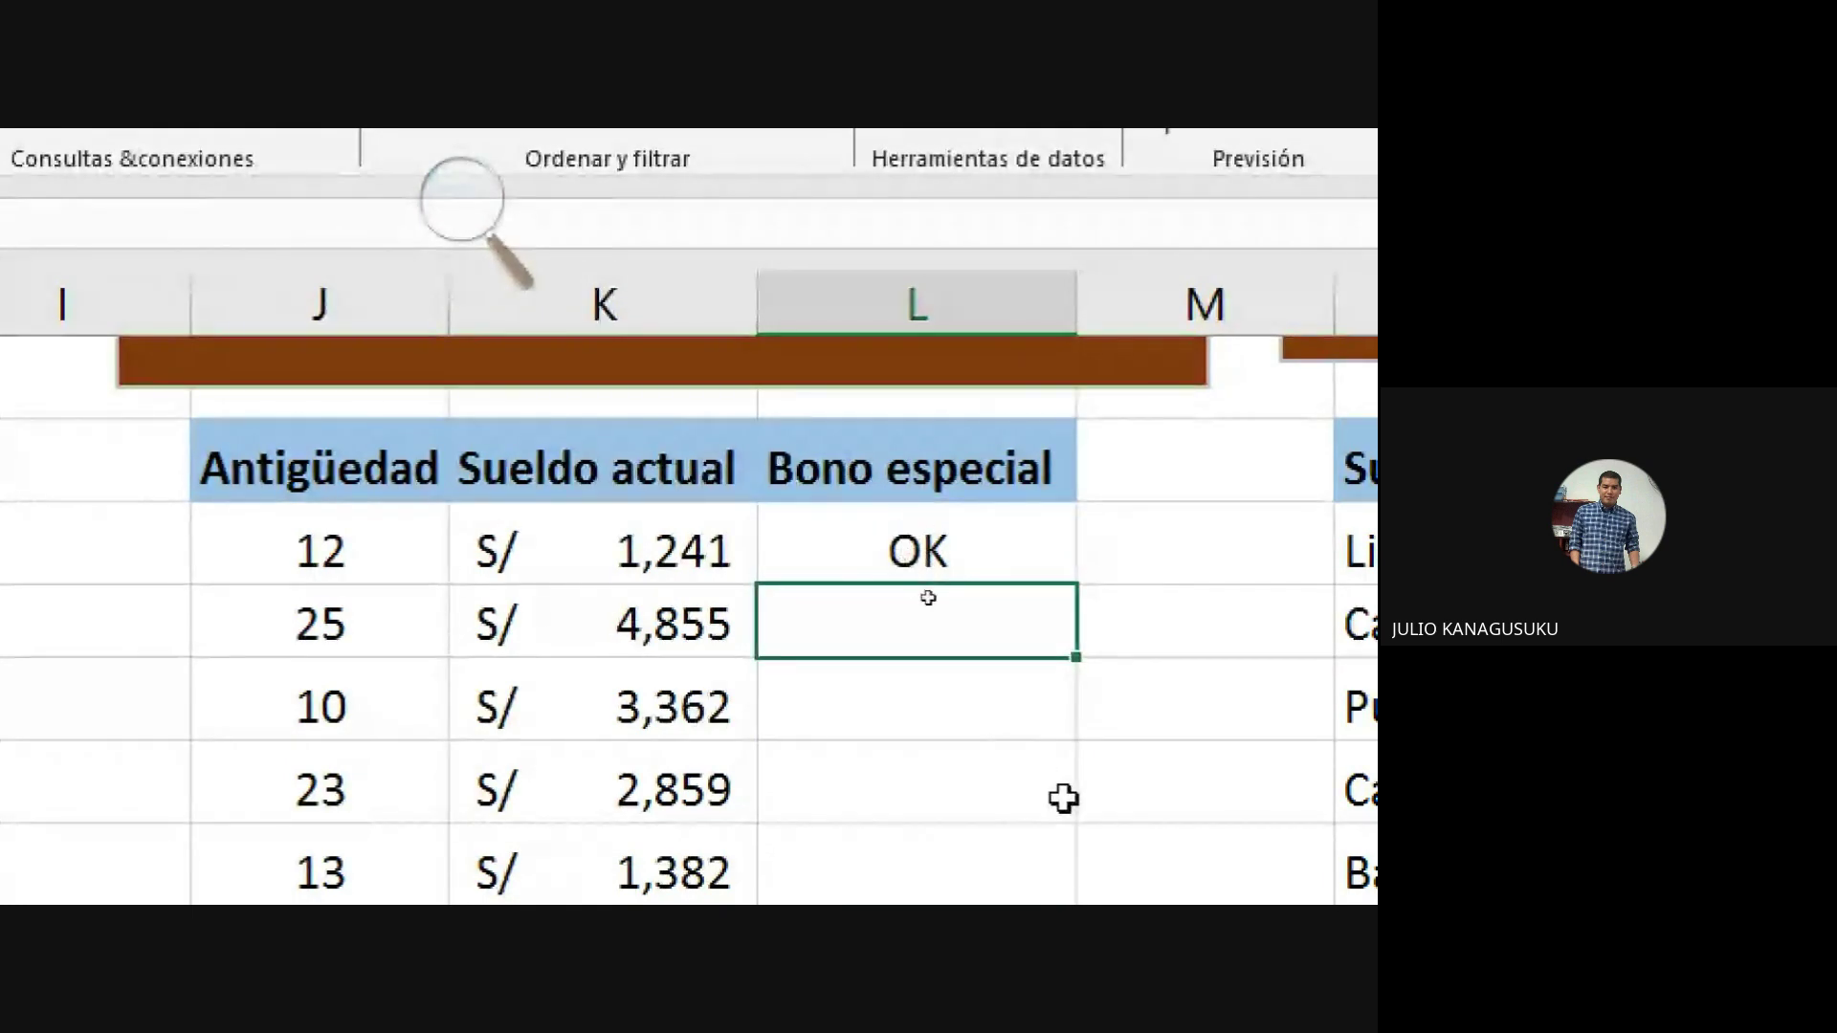
Step: Test 'Ok' in L11, cancel the rejection, and return the magnifier to normal size
text(Ok)
key(Return)
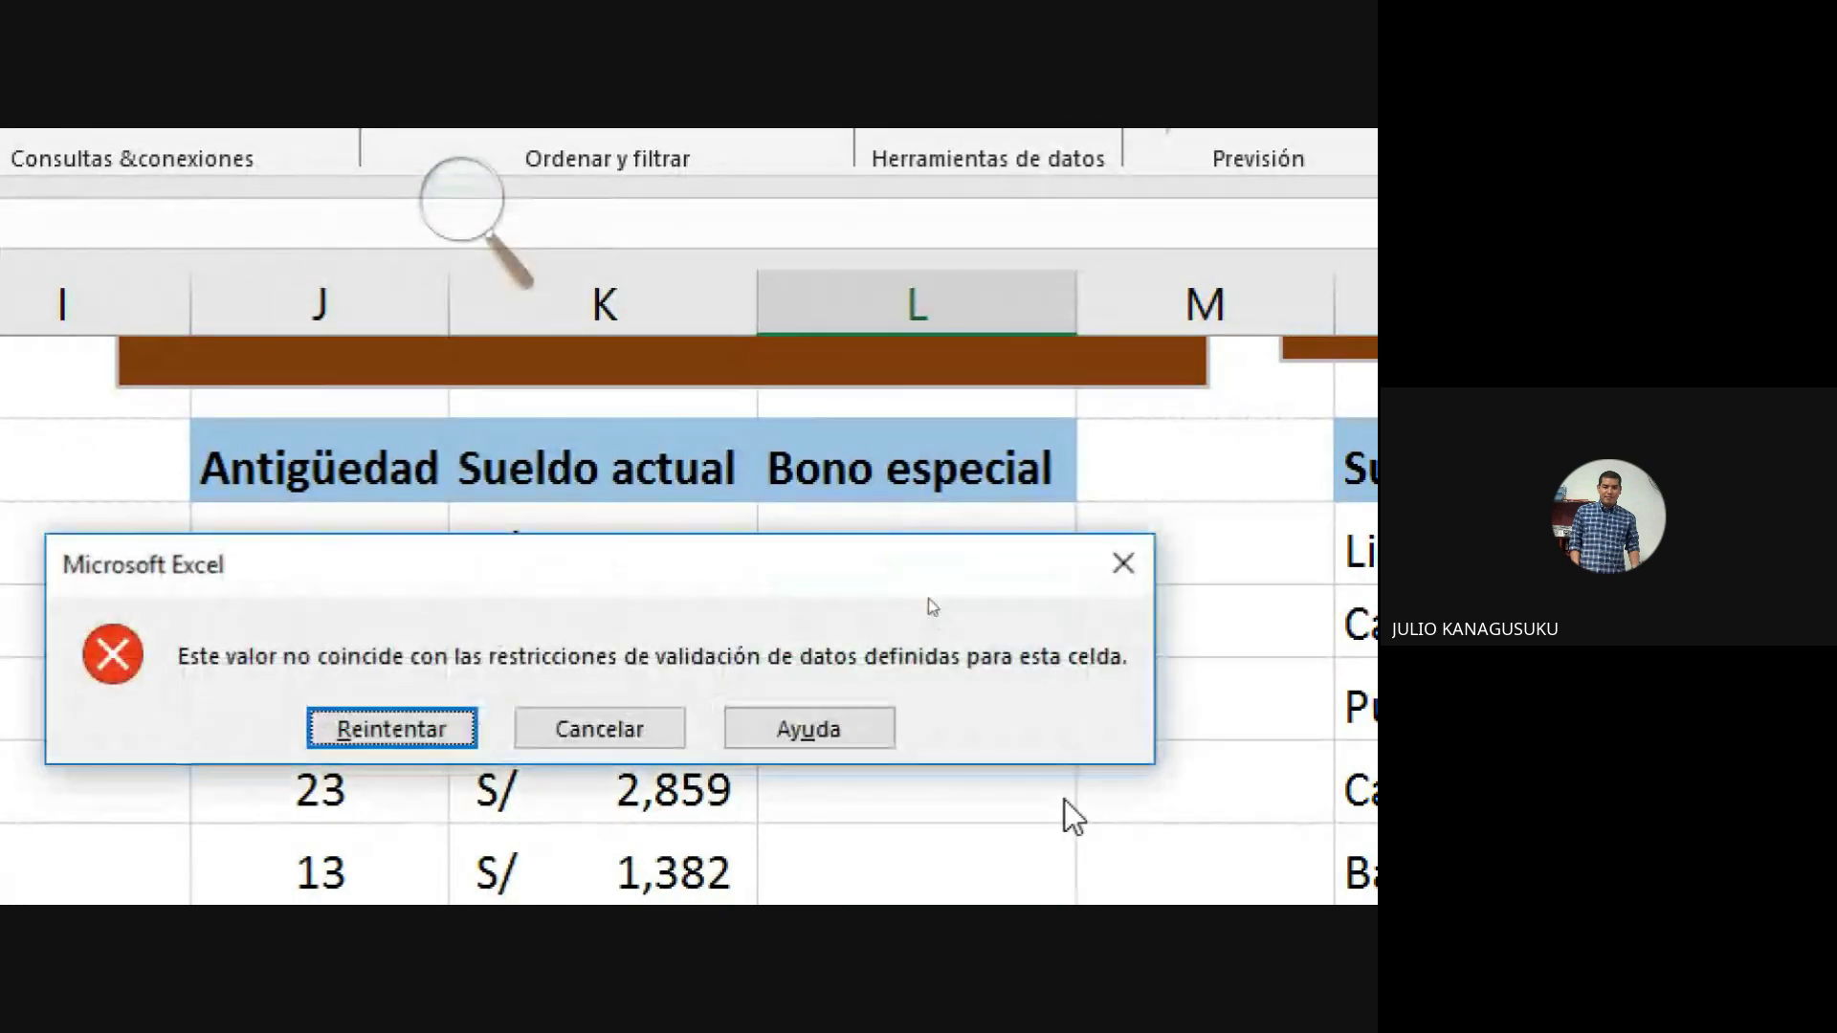
drag(662, 570, 815, 268)
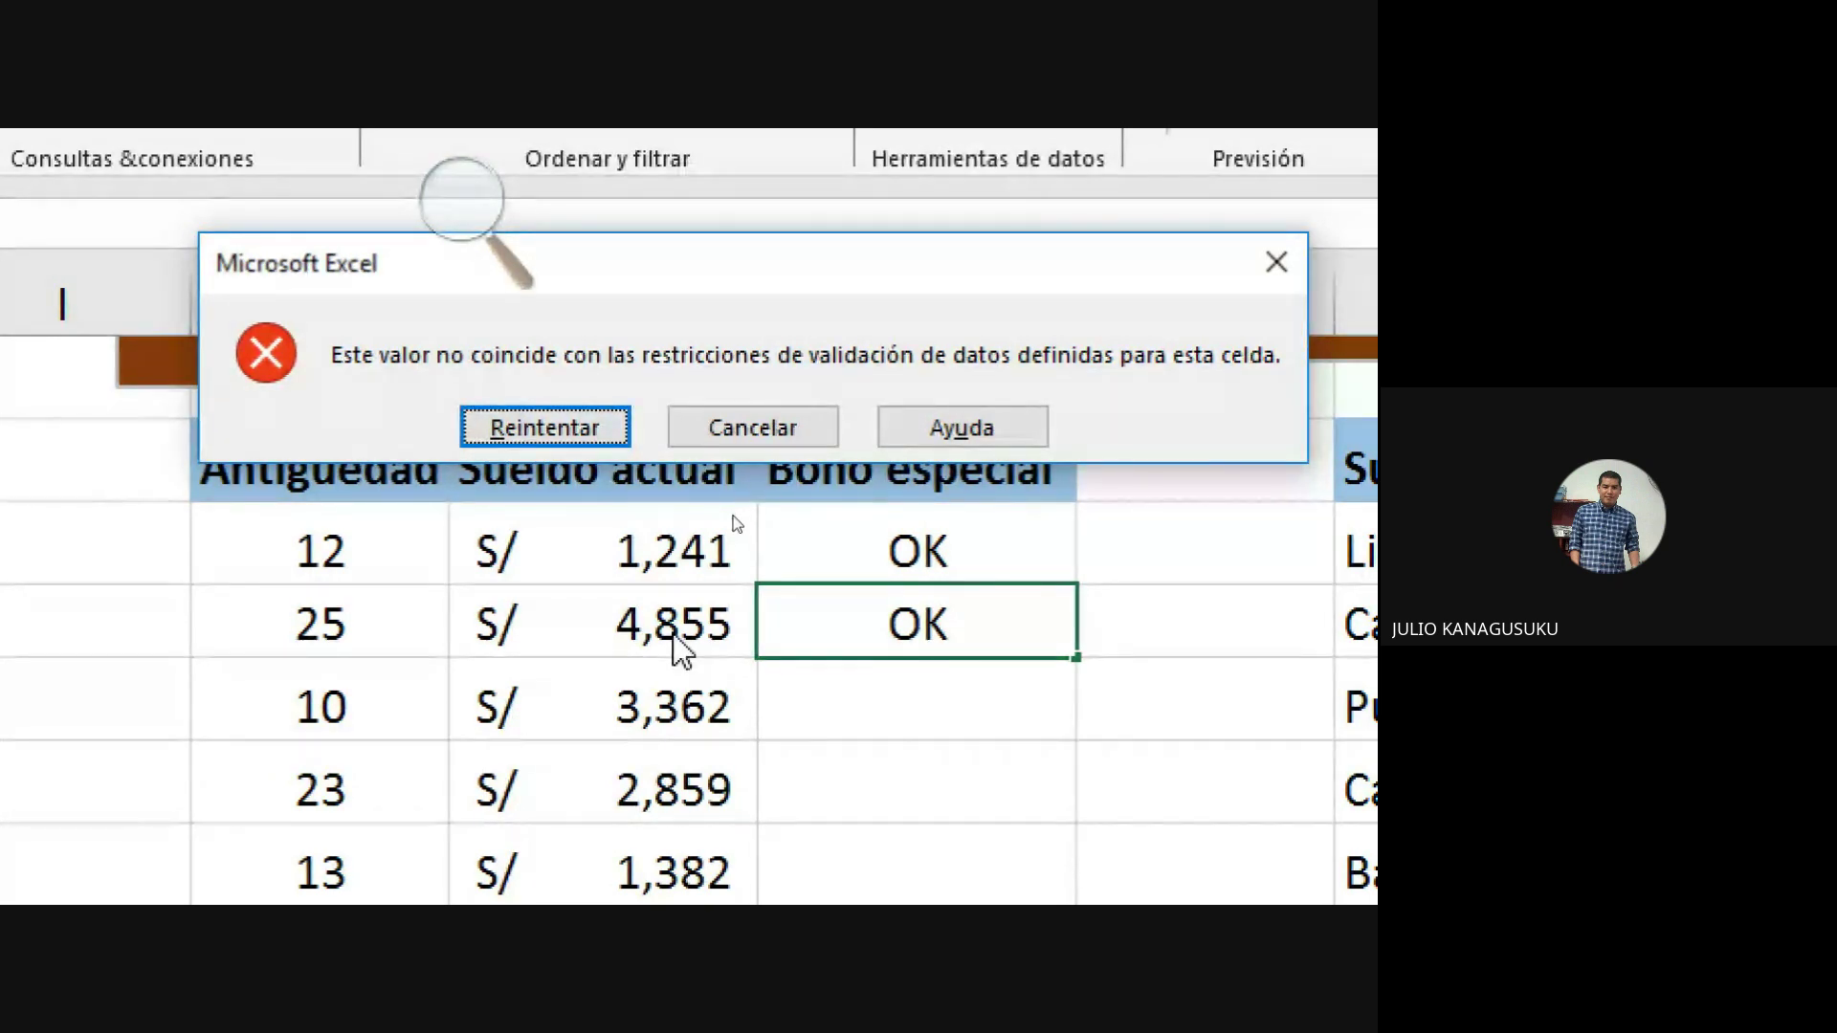
click(773, 411)
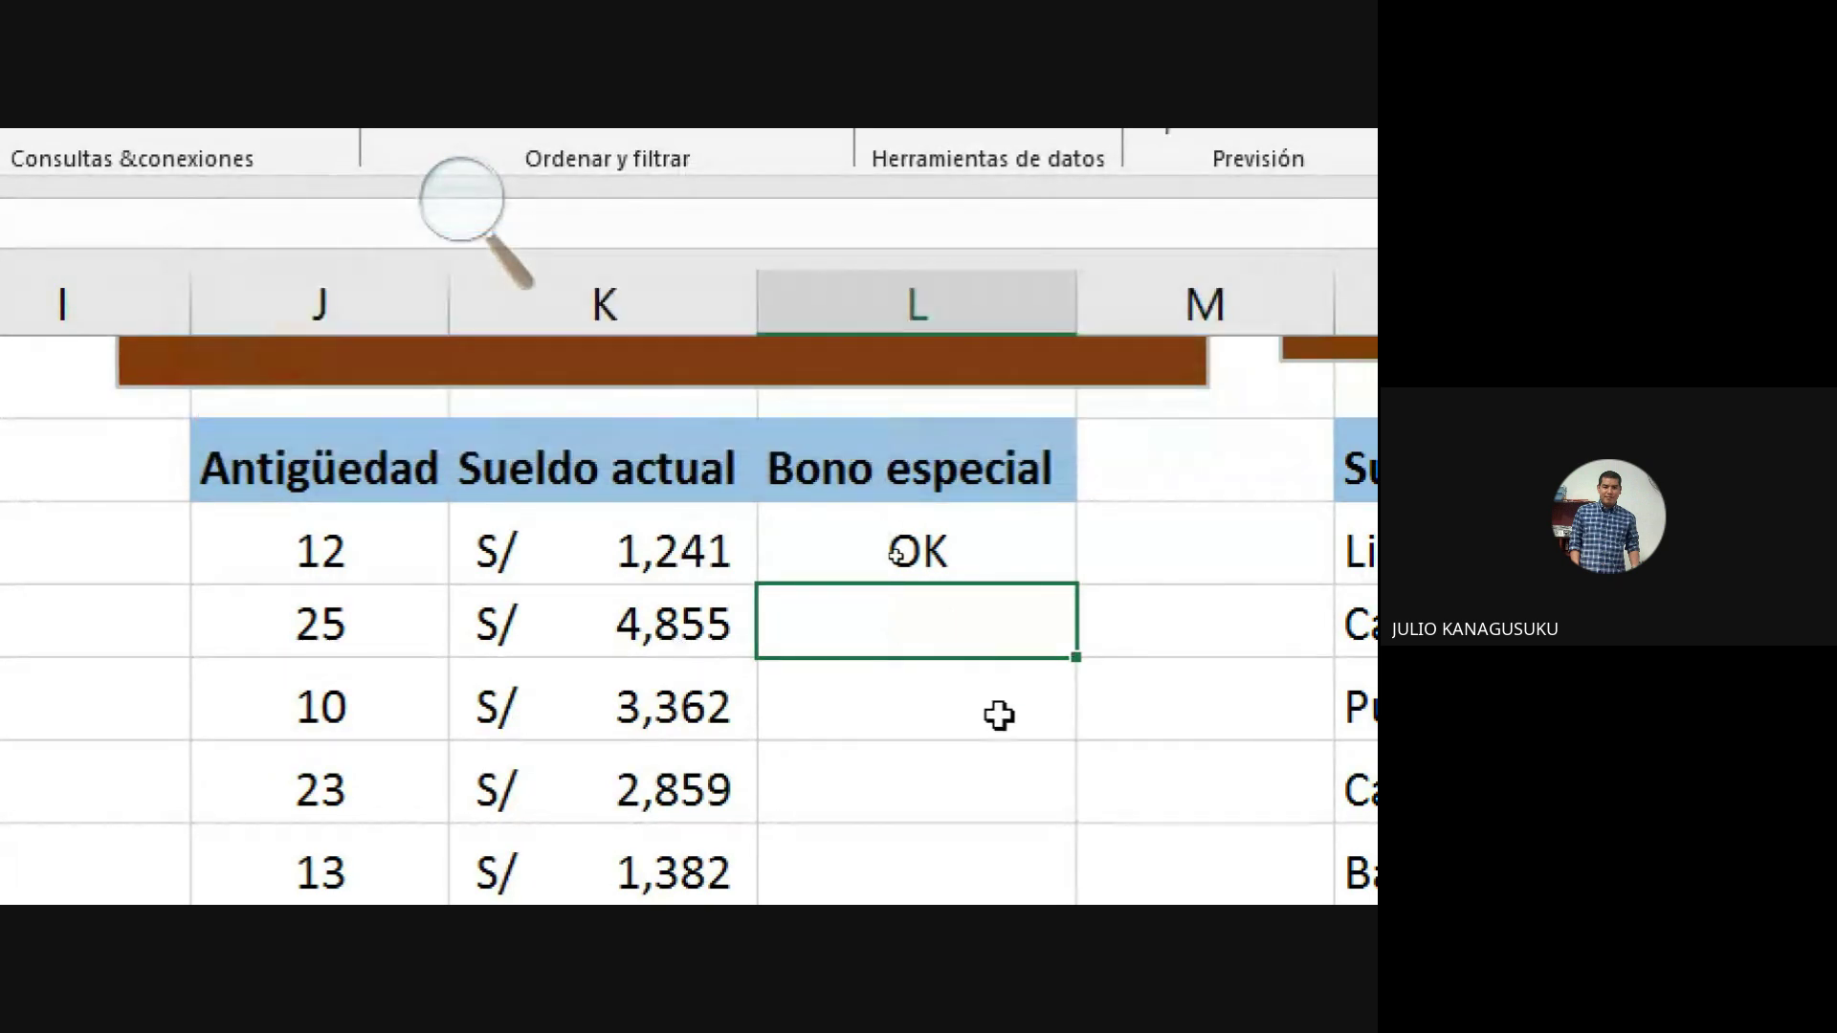
scroll(996, 713, down, 1)
scroll(956, 718, up, 1)
scroll(952, 718, up, 1)
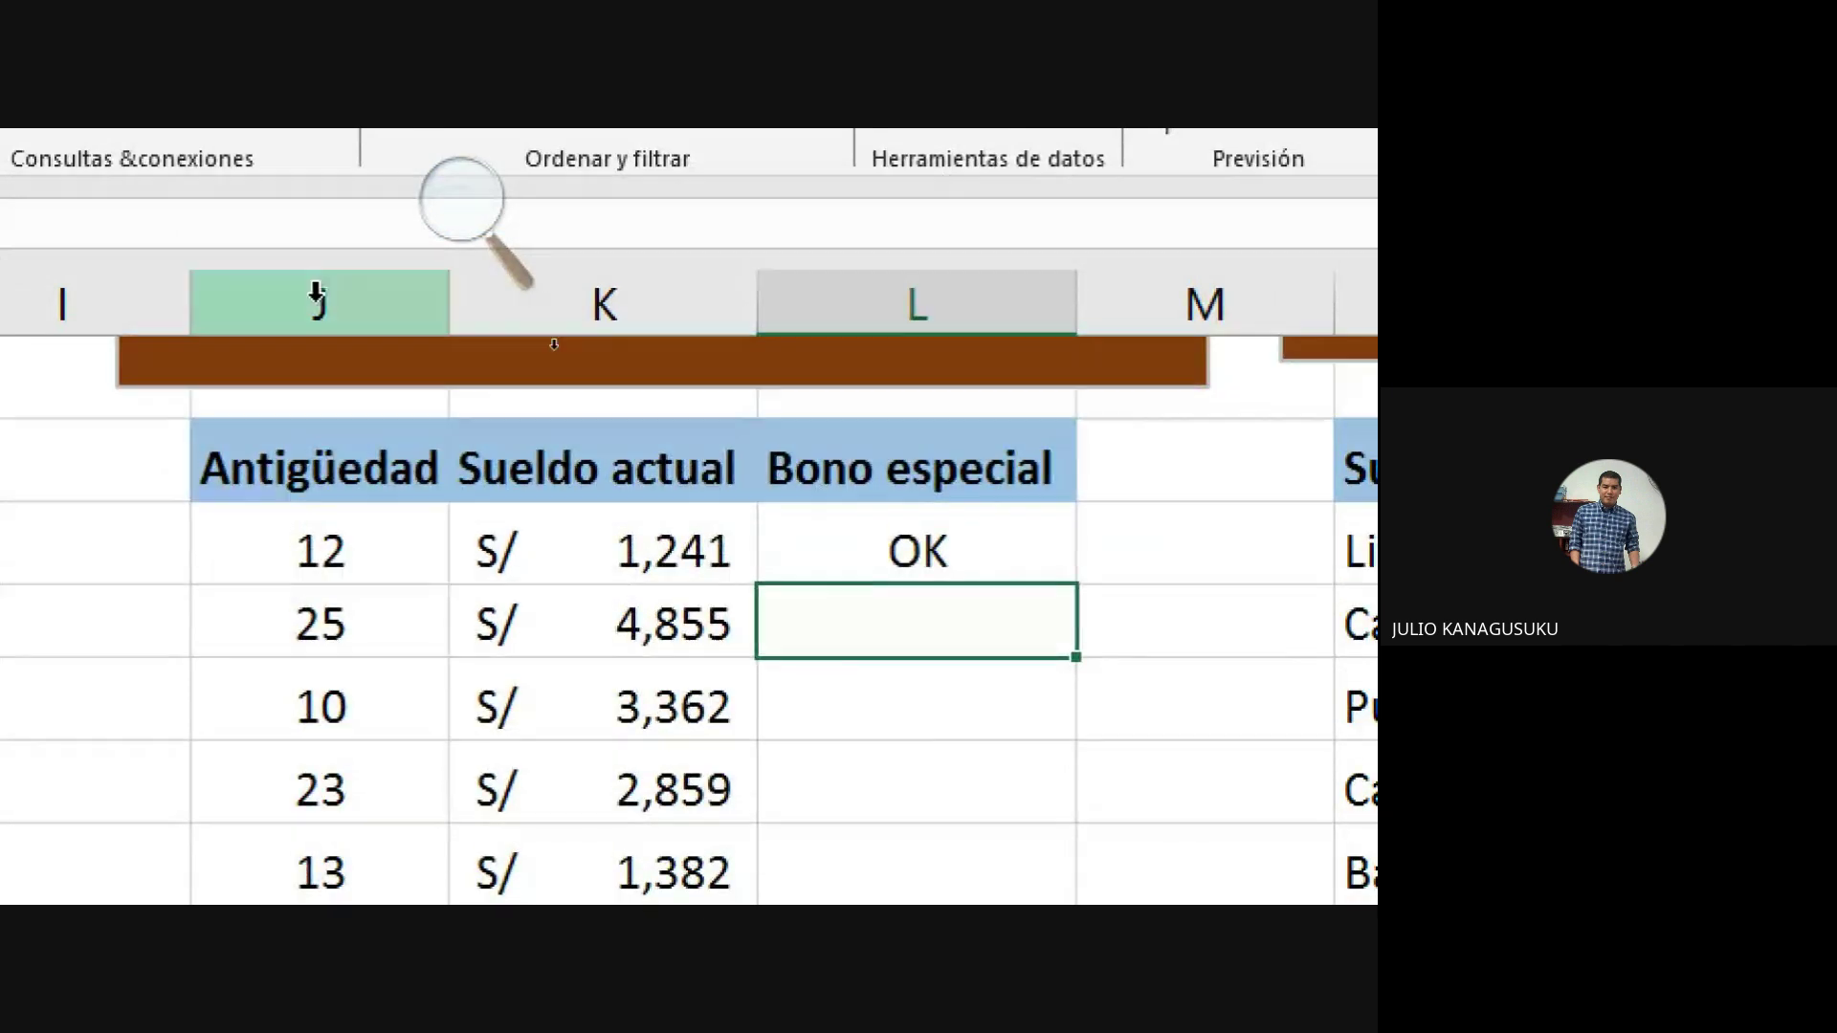
click(469, 235)
click(448, 228)
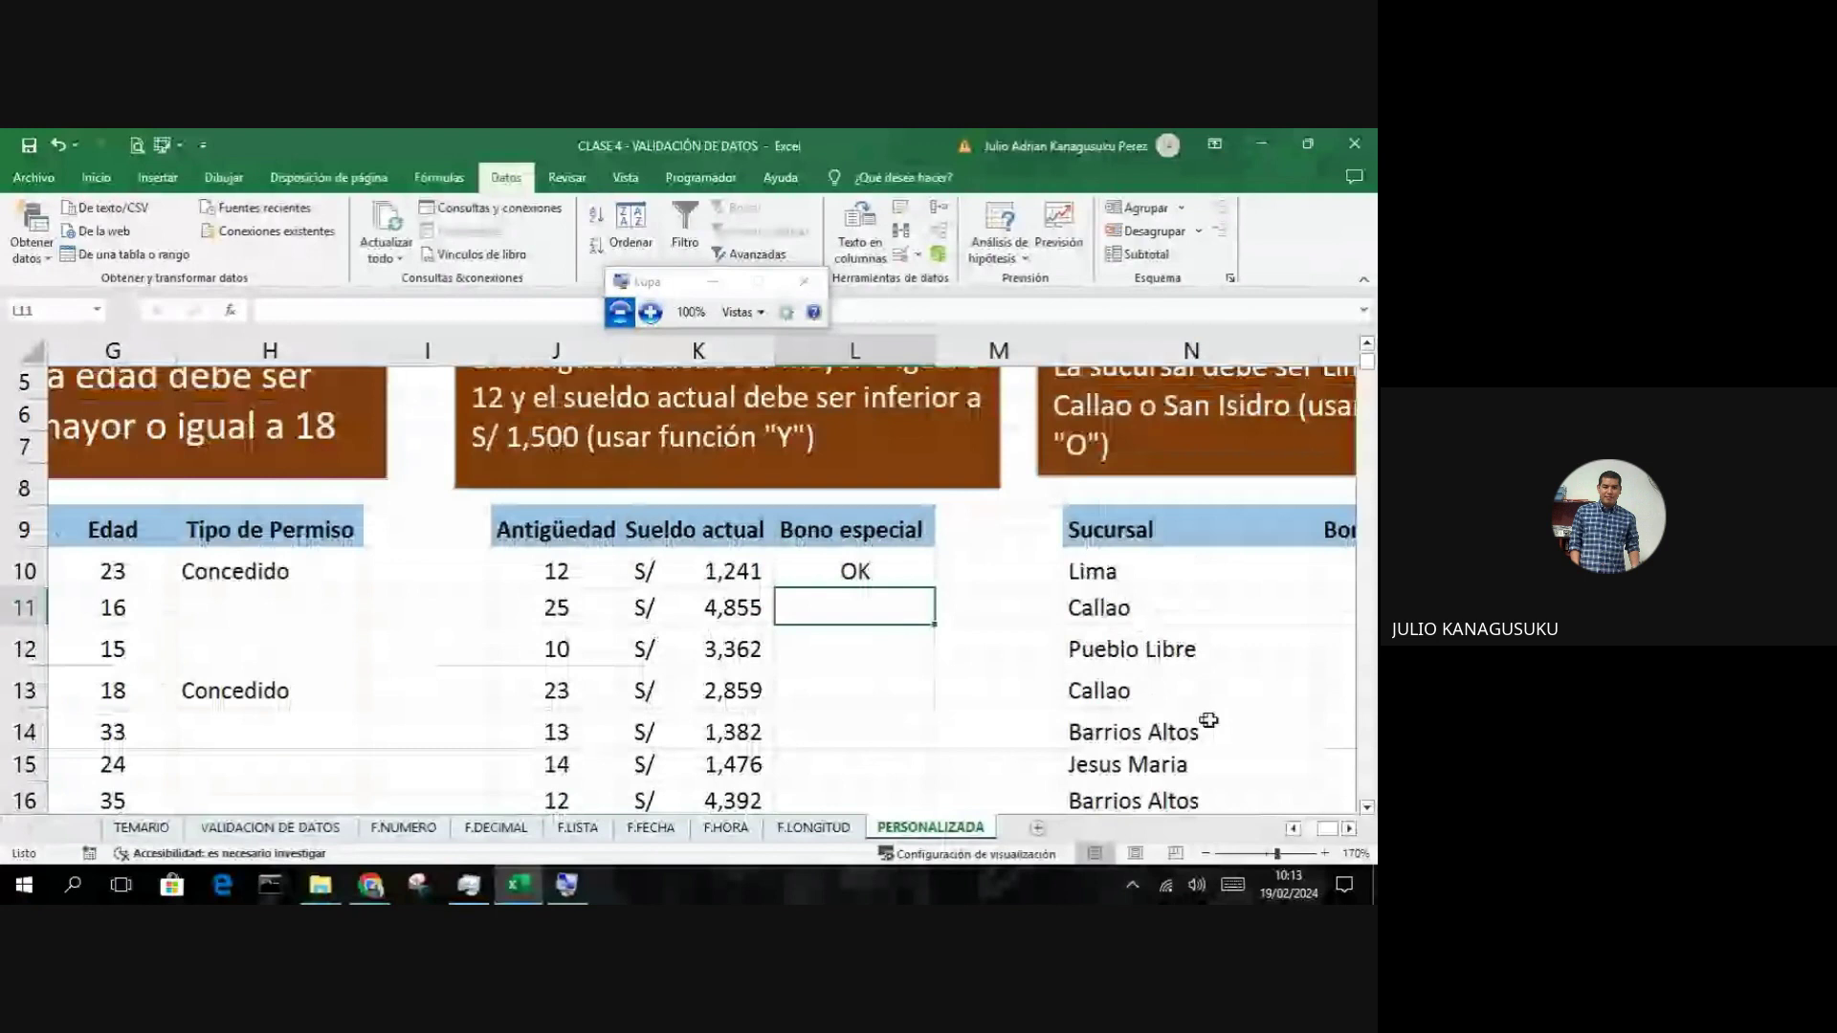
scroll(1209, 721, up, 2)
click(1349, 829)
click(1349, 829)
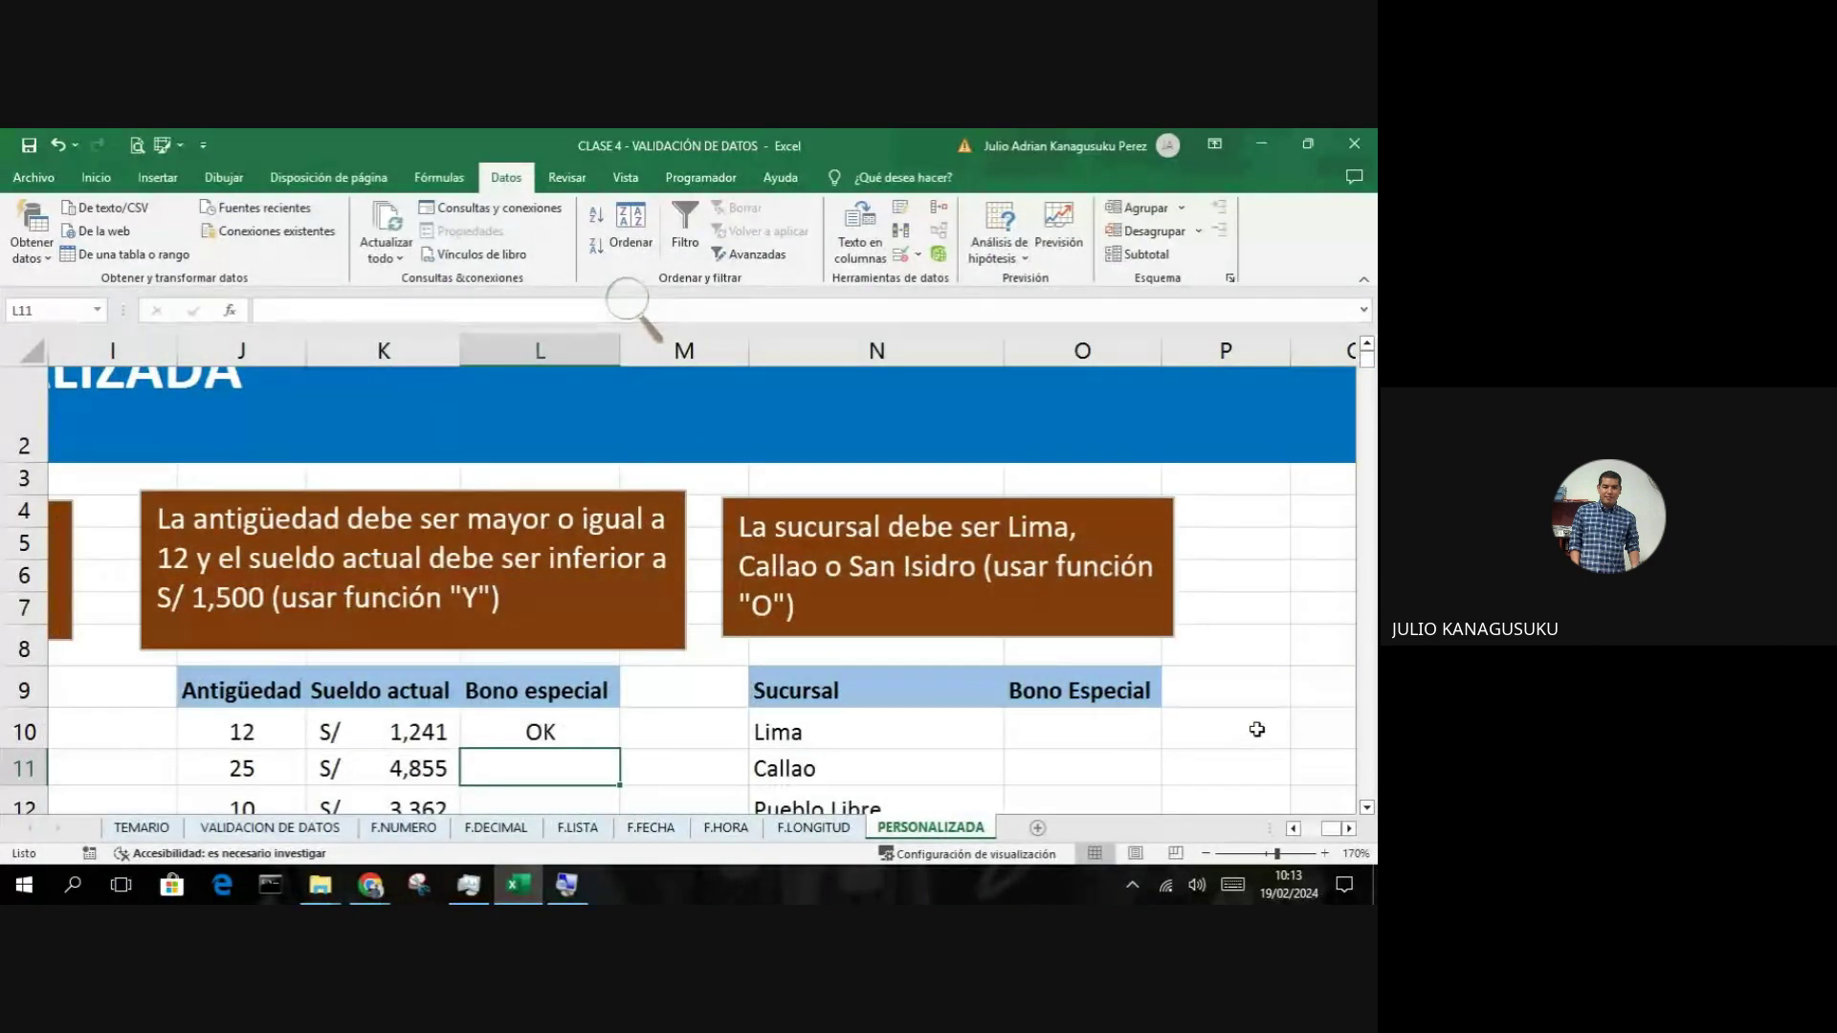
scroll(1256, 729, down, 2)
click(1130, 578)
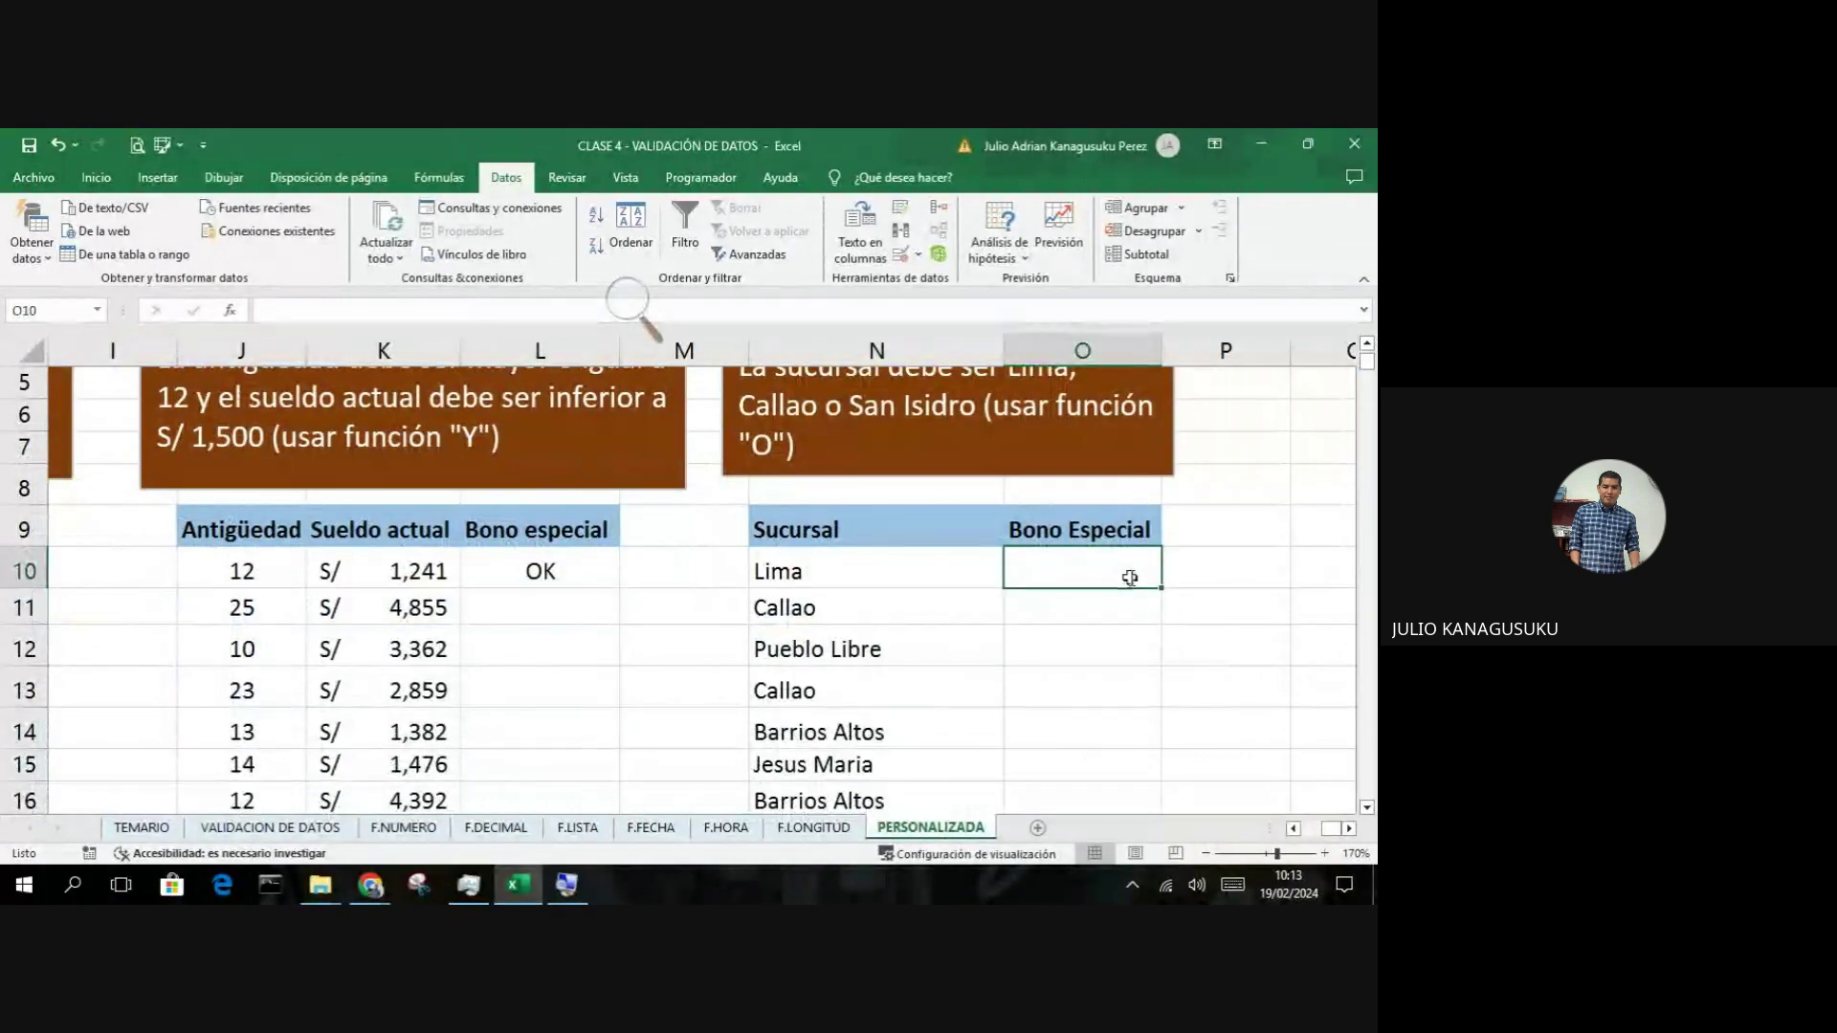
scroll(1130, 578, up, 2)
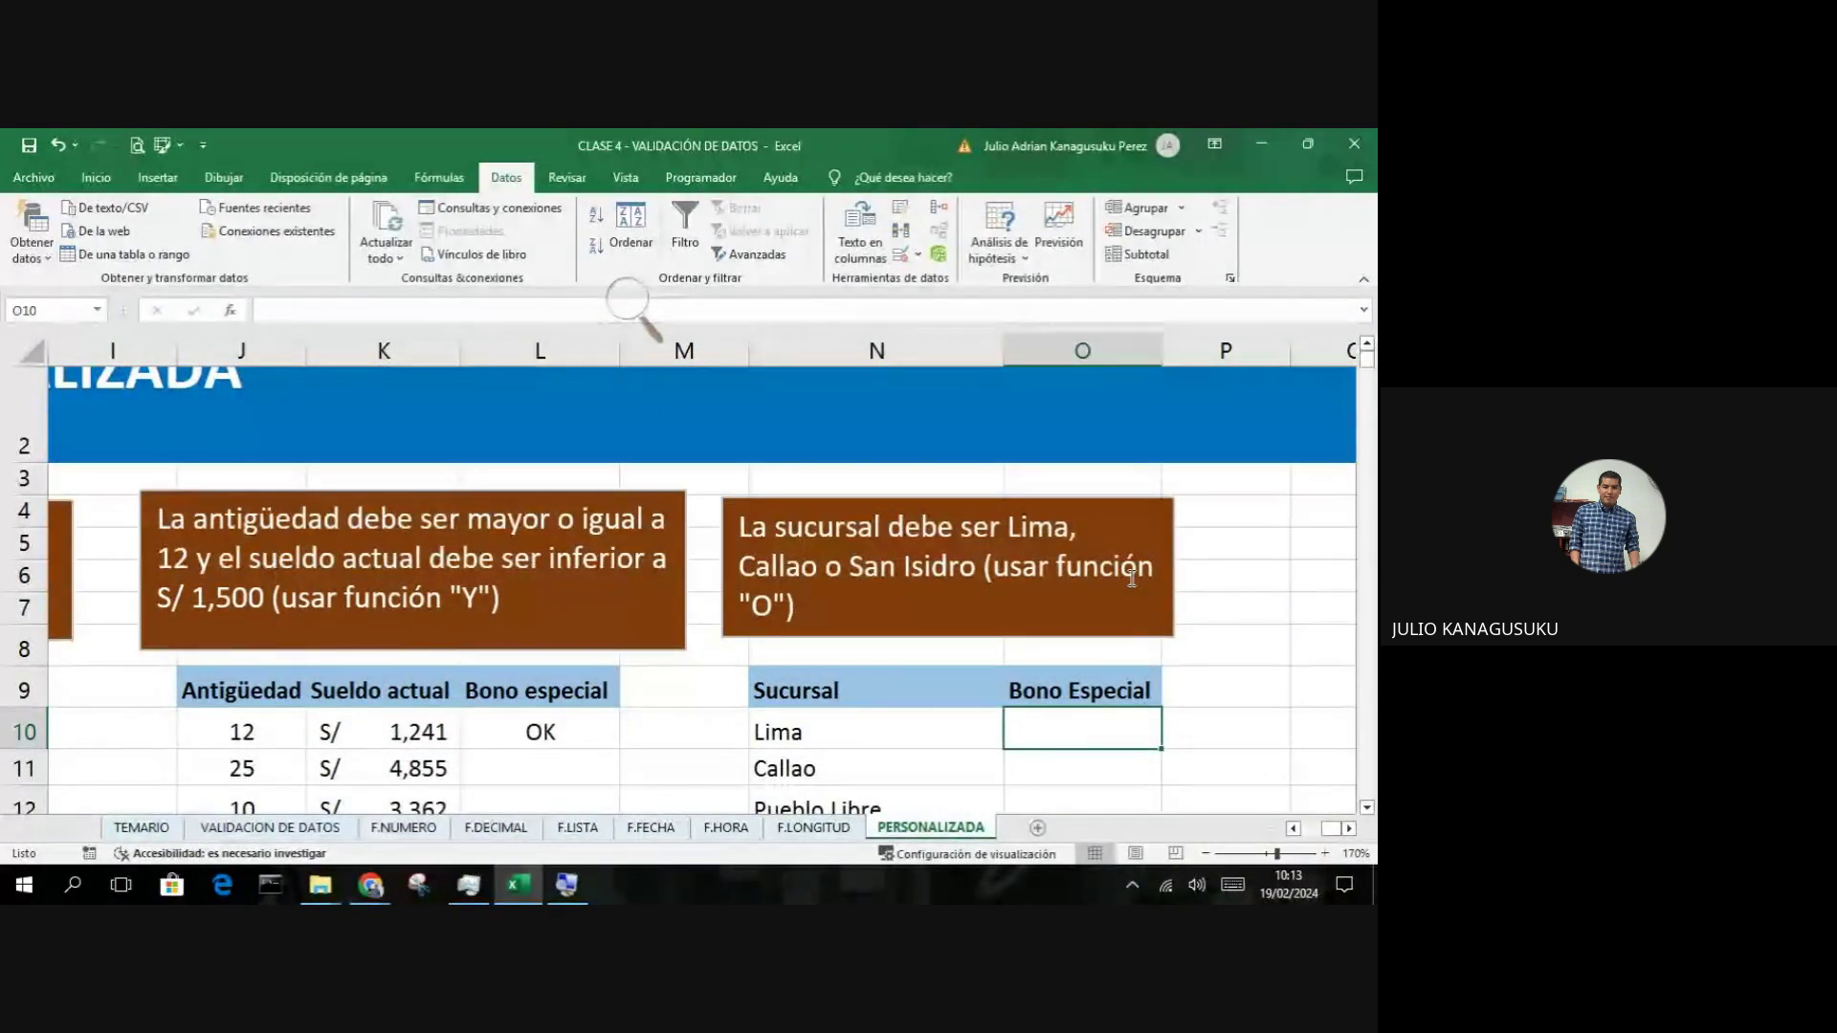
scroll(1131, 578, down, 2)
scroll(1131, 577, up, 2)
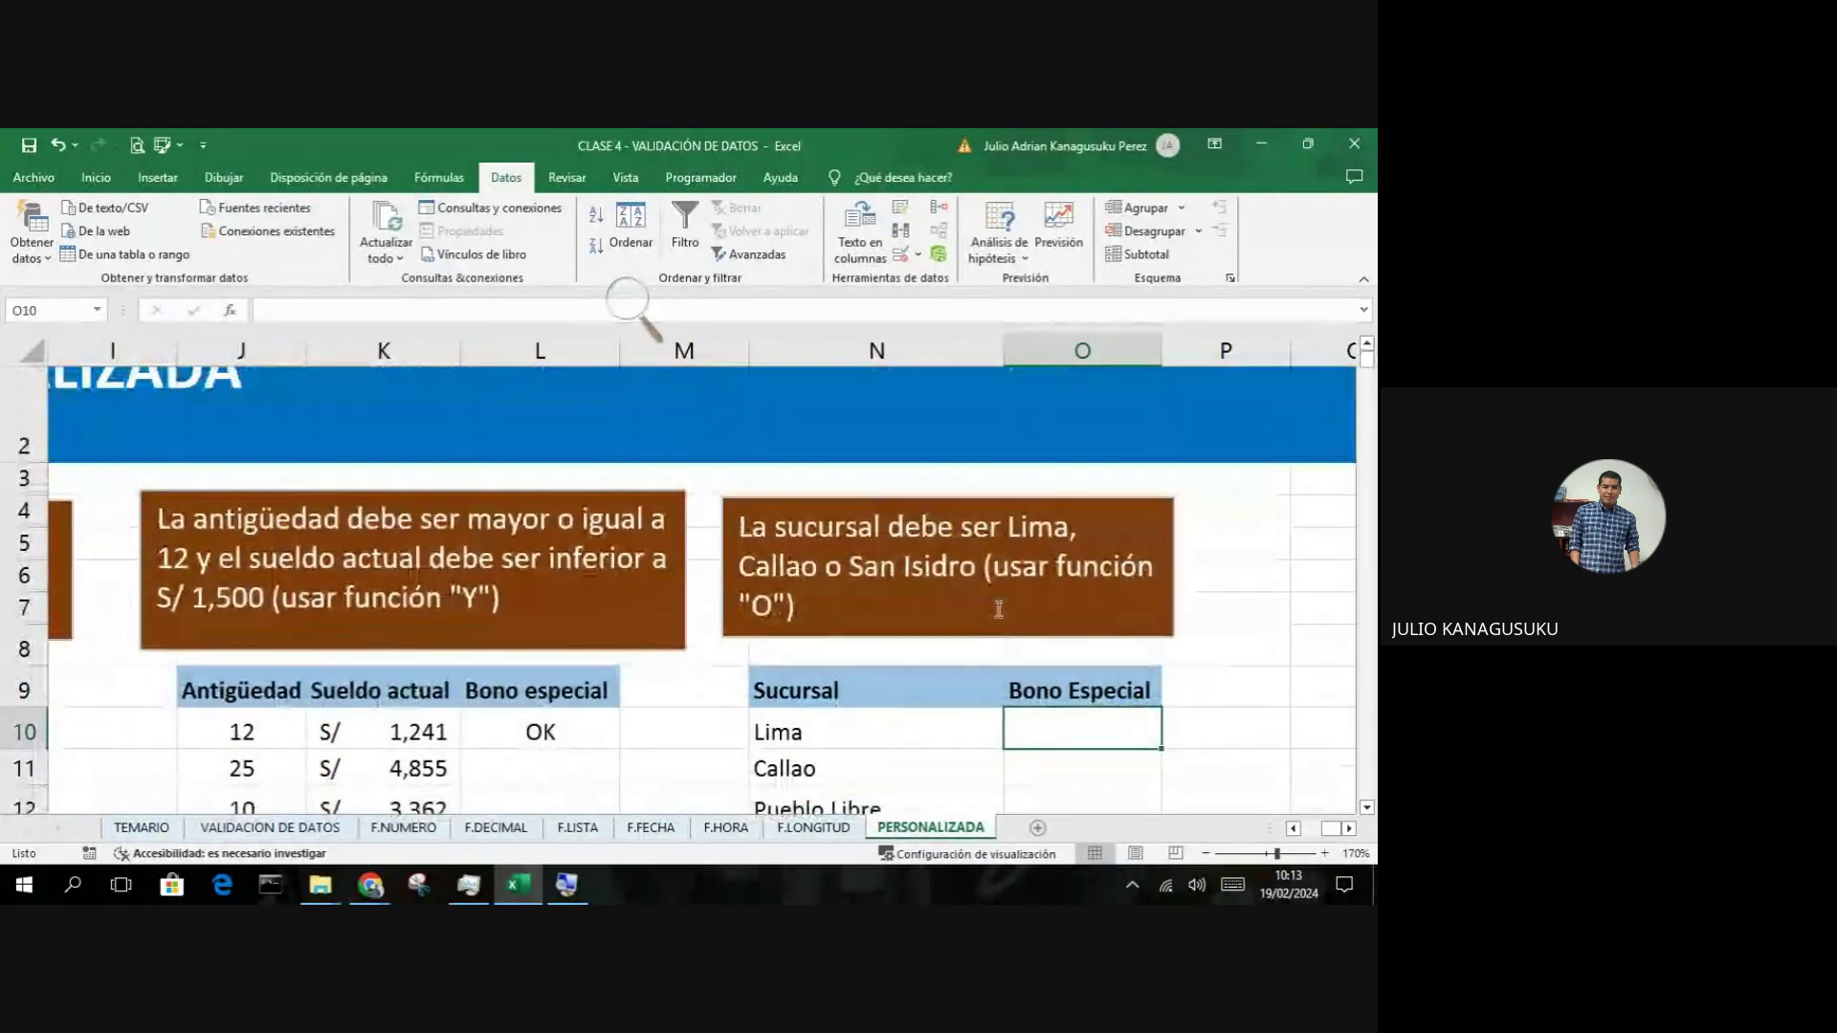
scroll(1066, 643, down, 2)
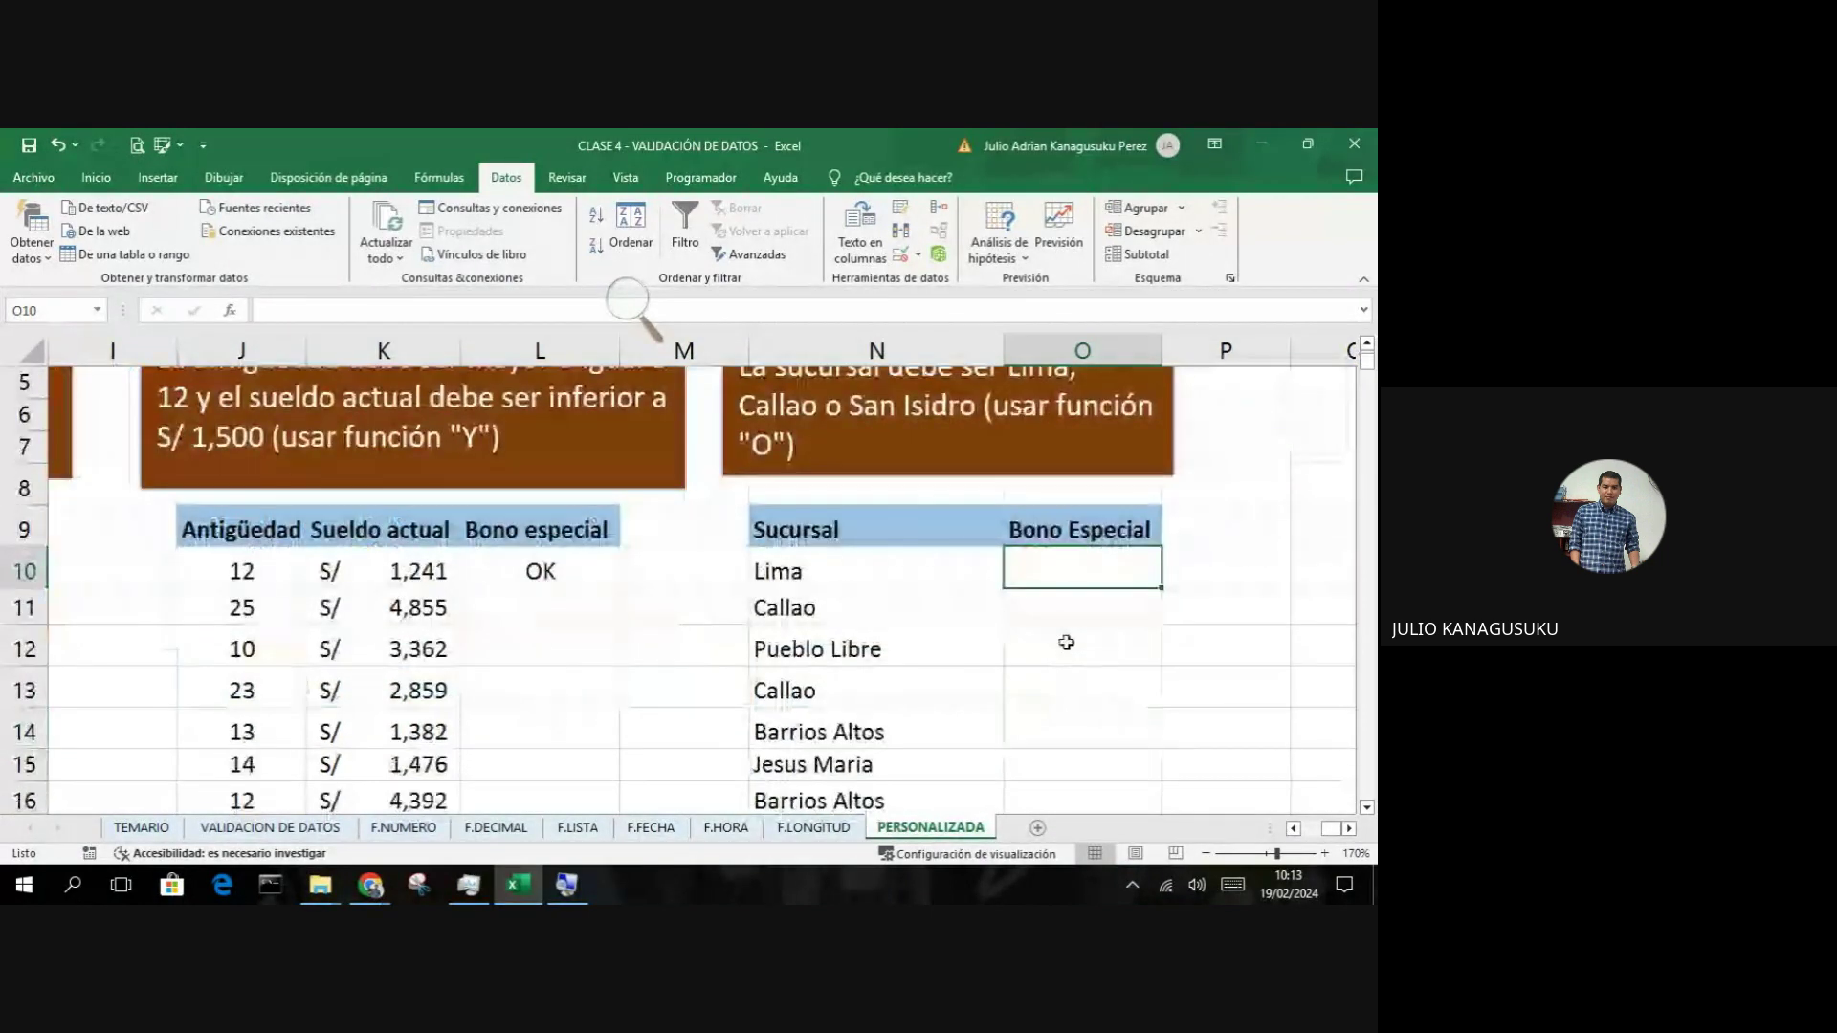
scroll(1066, 643, up, 2)
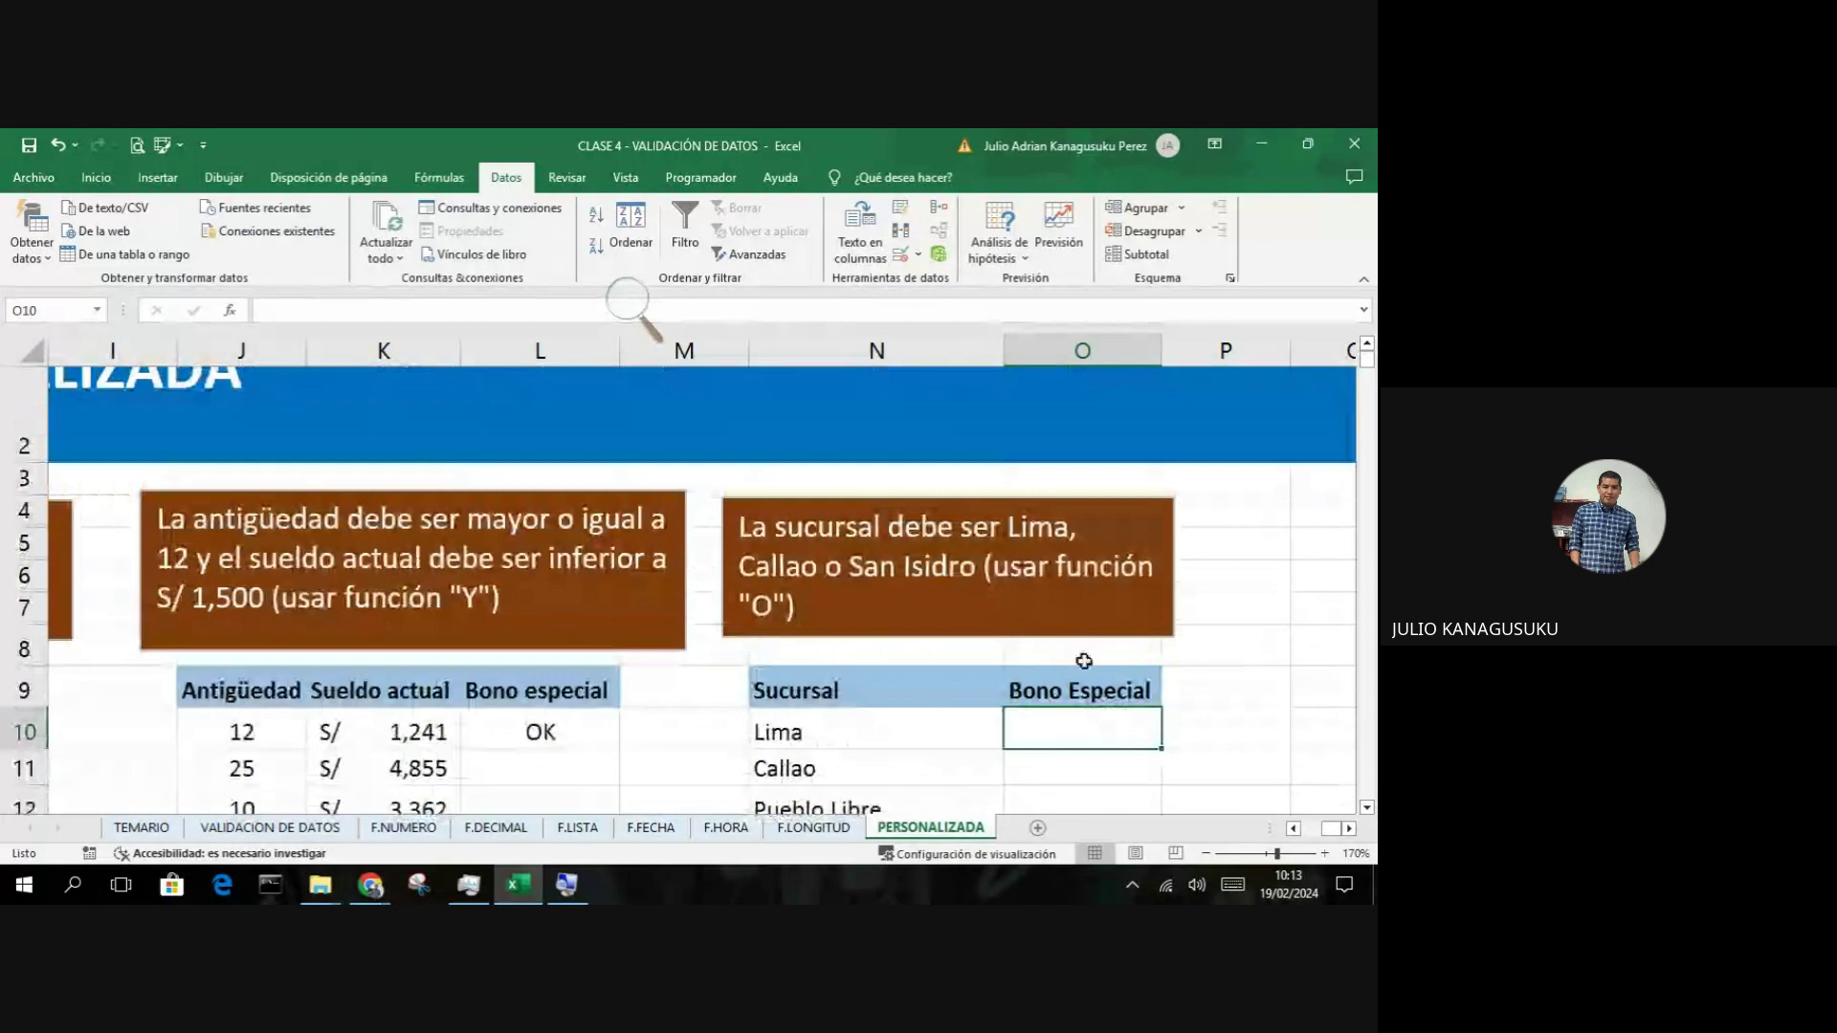
scroll(1128, 746, down, 2)
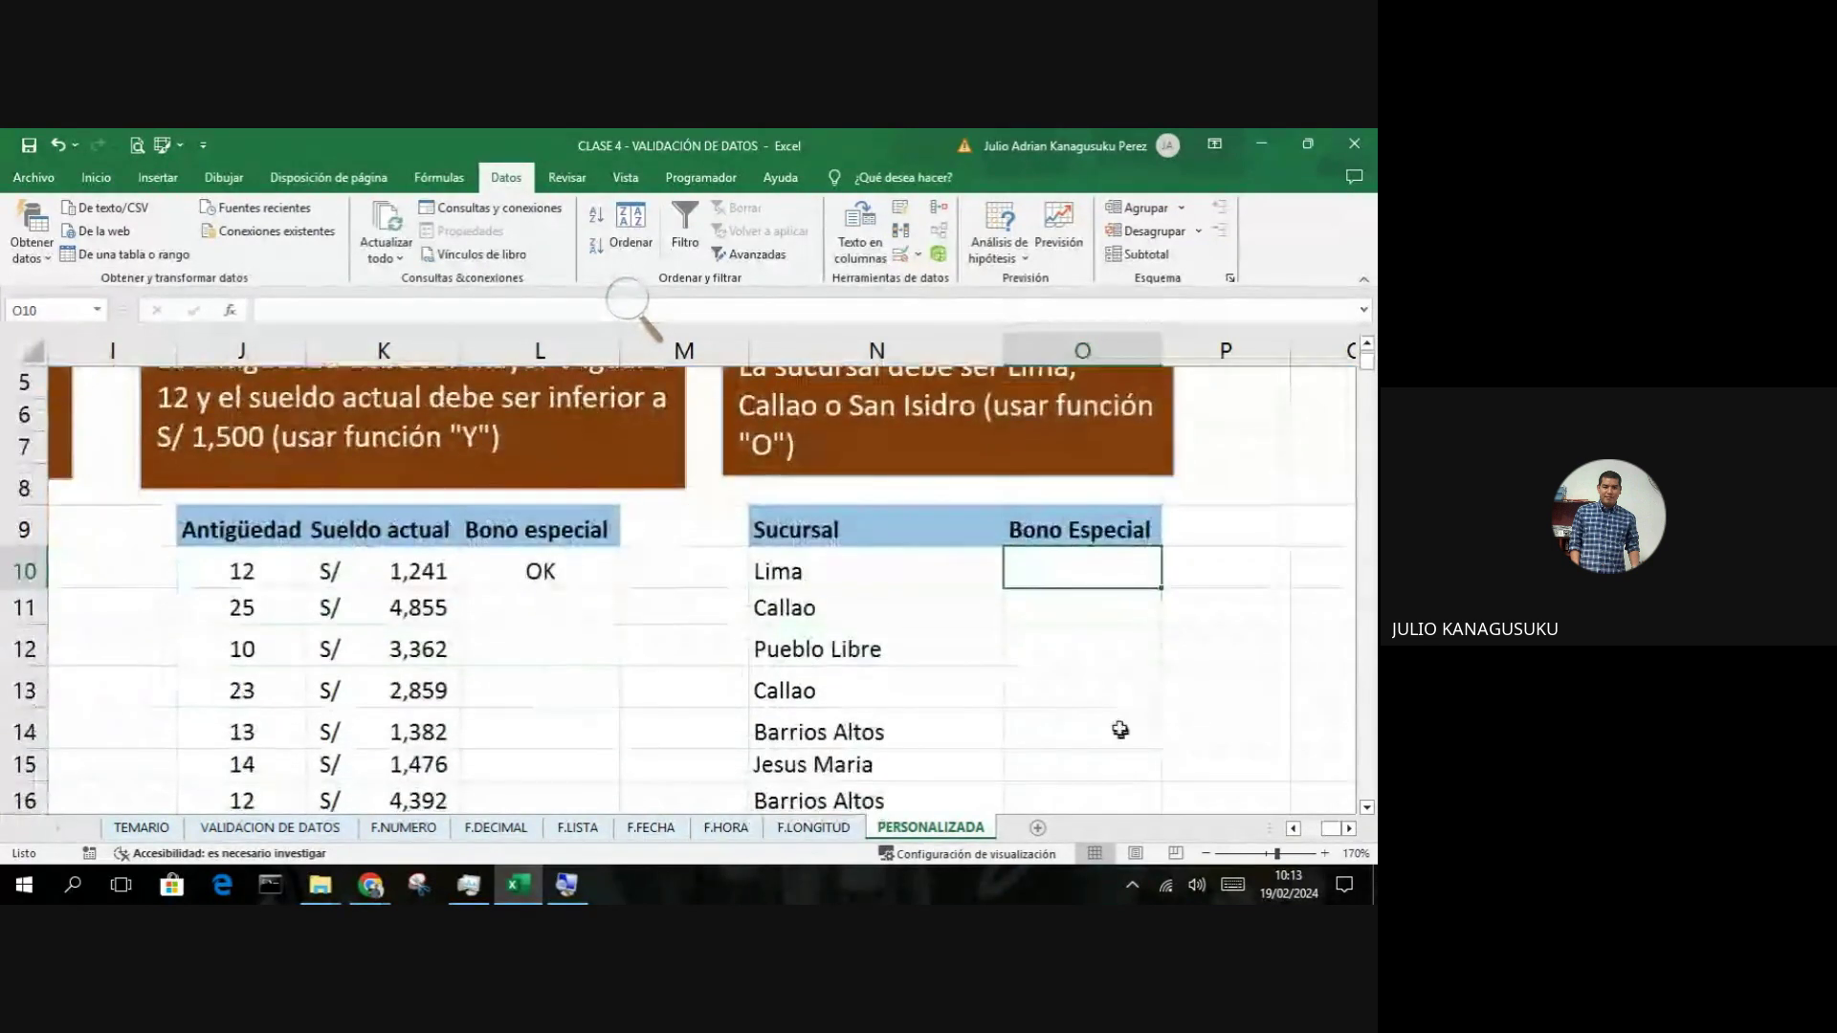
scroll(1115, 708, up, 1)
scroll(1081, 650, up, 1)
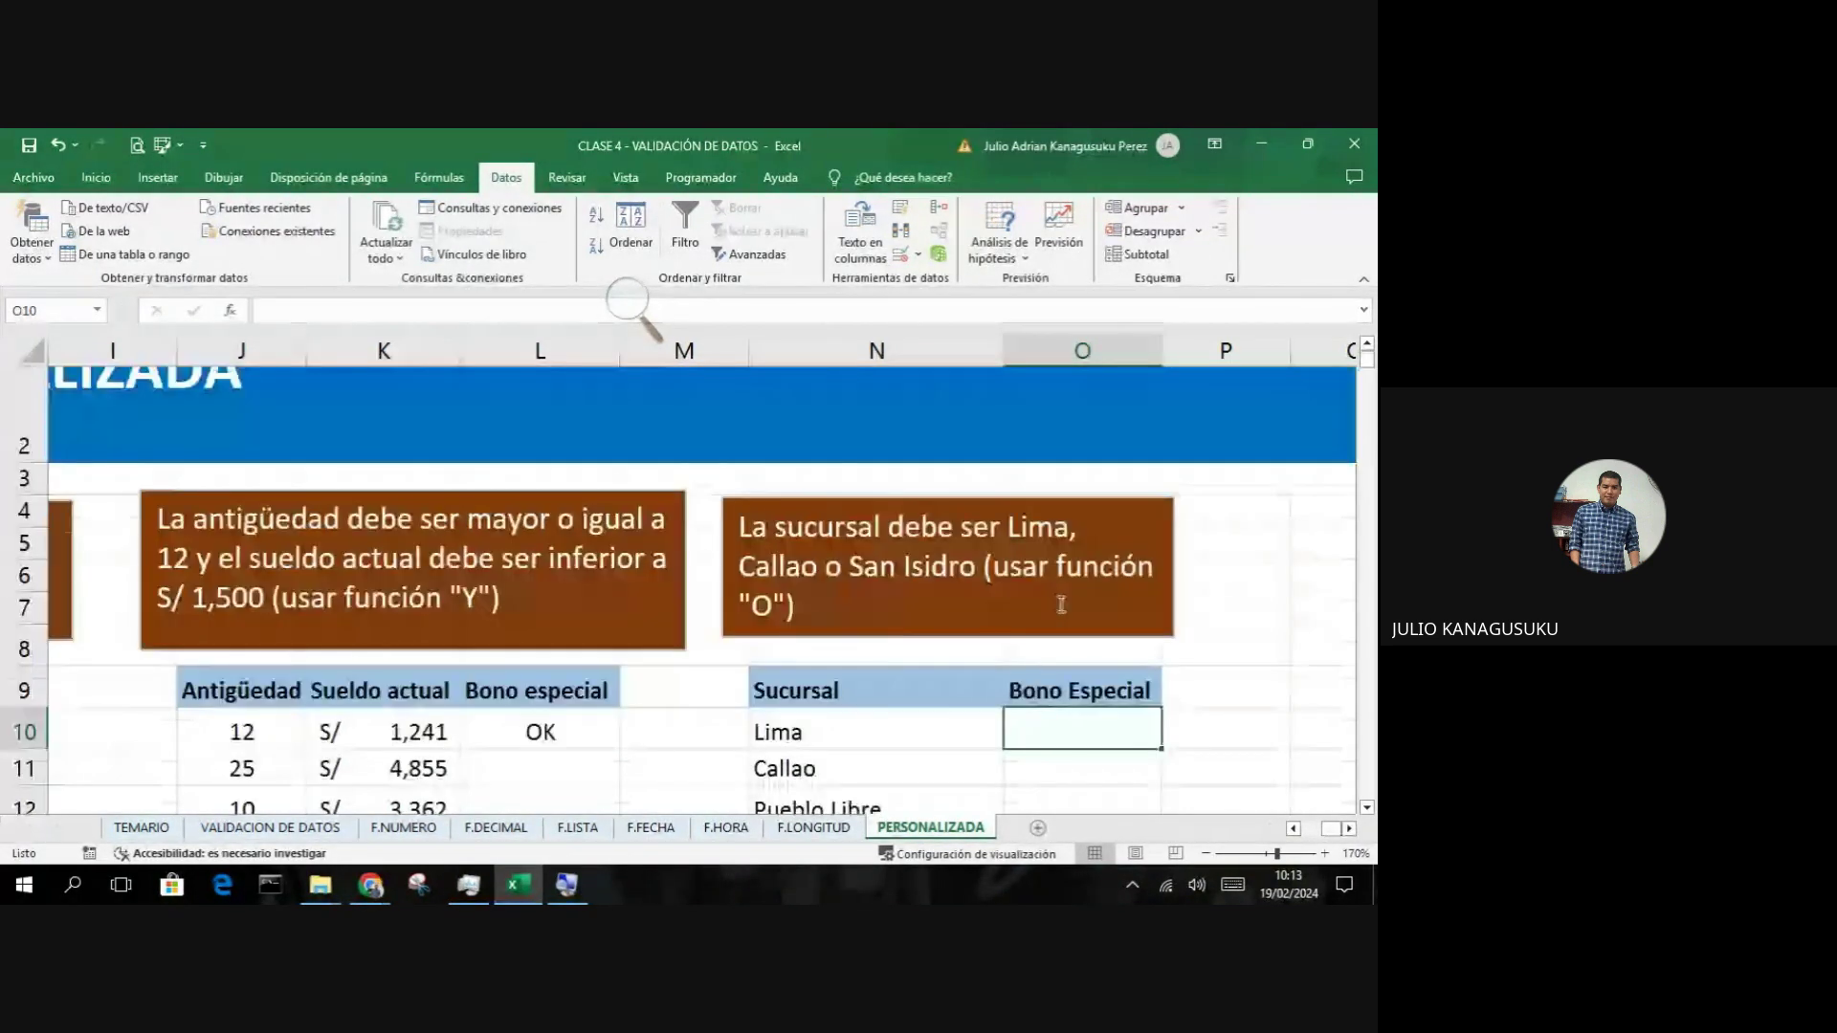
scroll(1177, 669, down, 1)
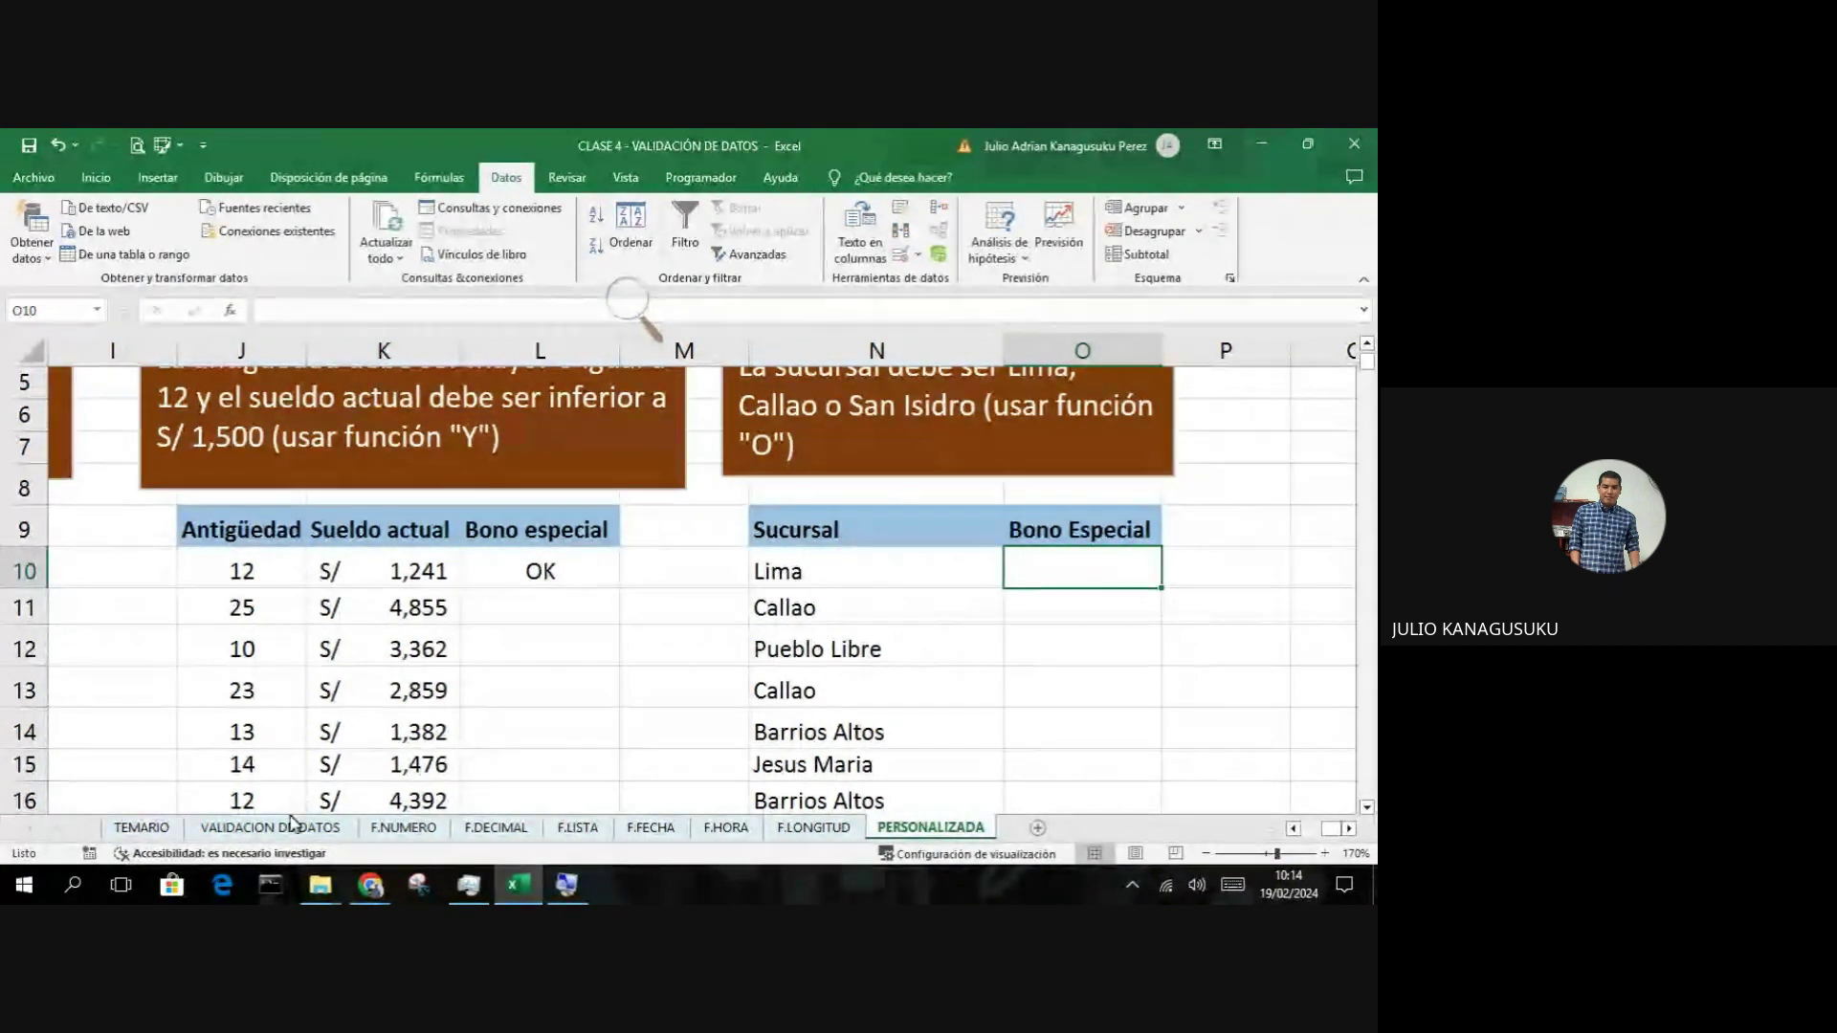
Step: On the F.NUMERO sheet, fill cells D7:G9 with yellow
click(392, 832)
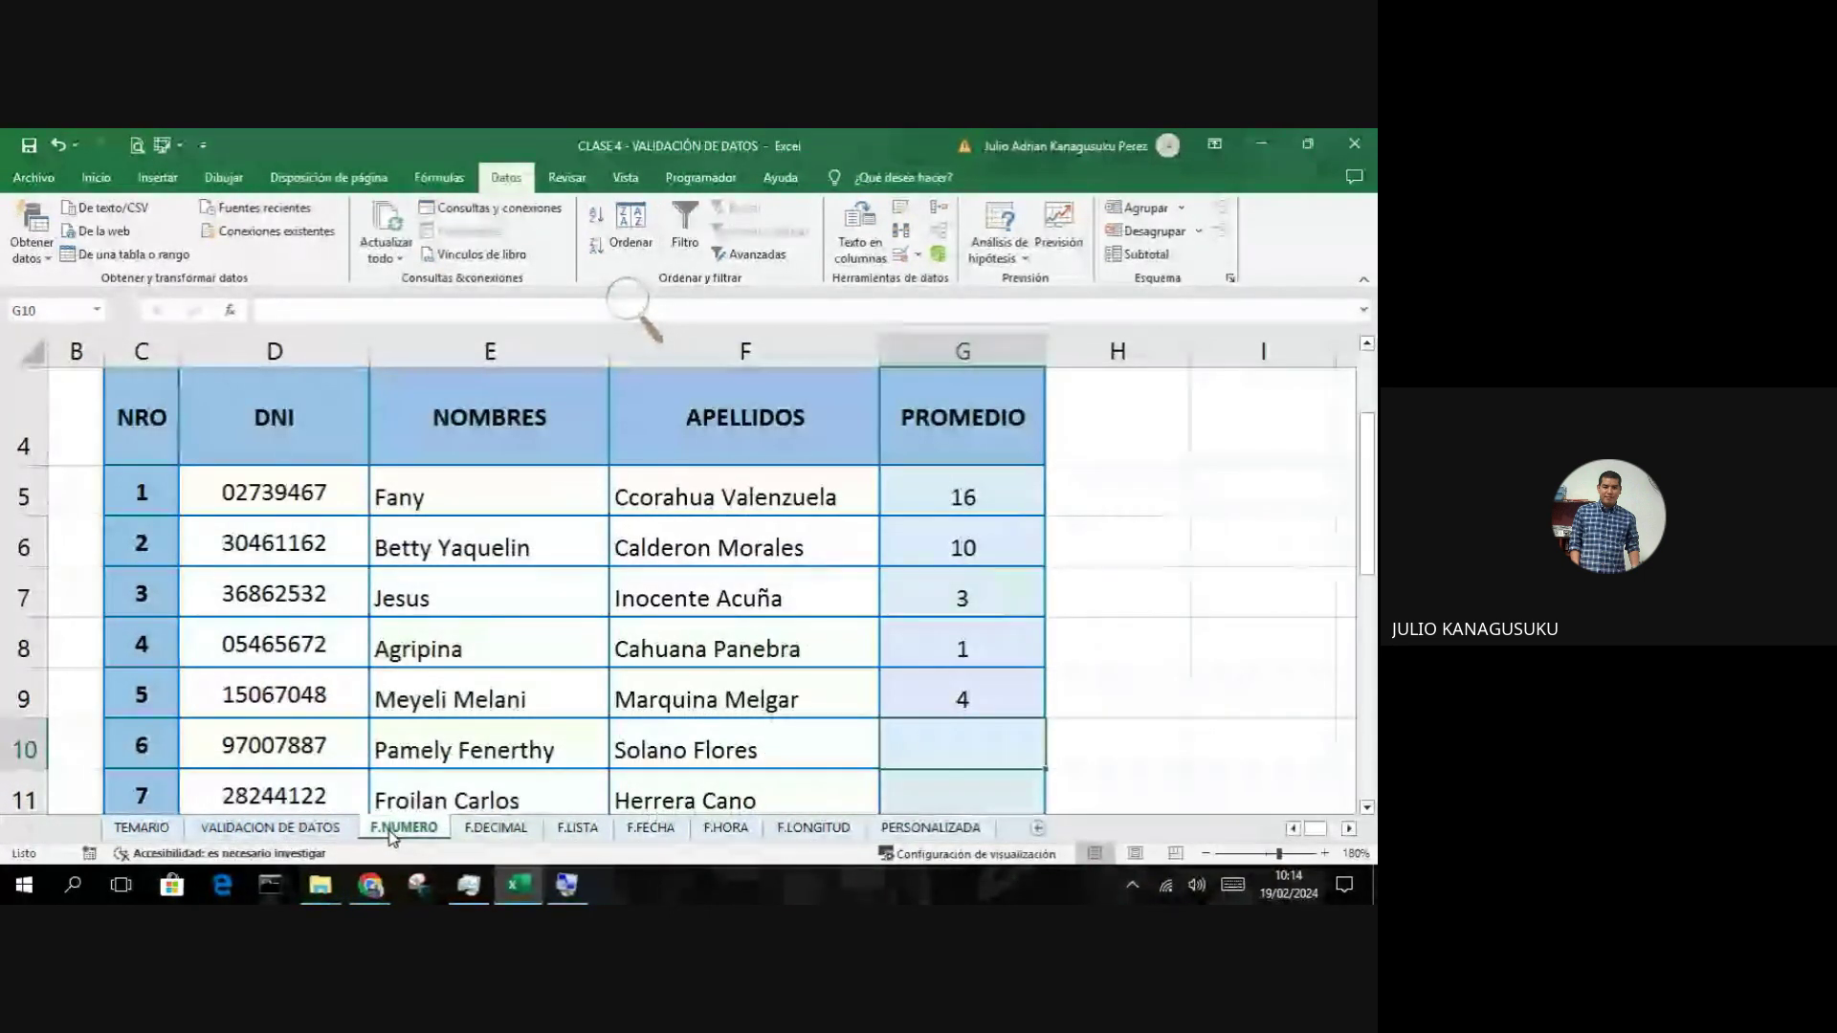
click(306, 593)
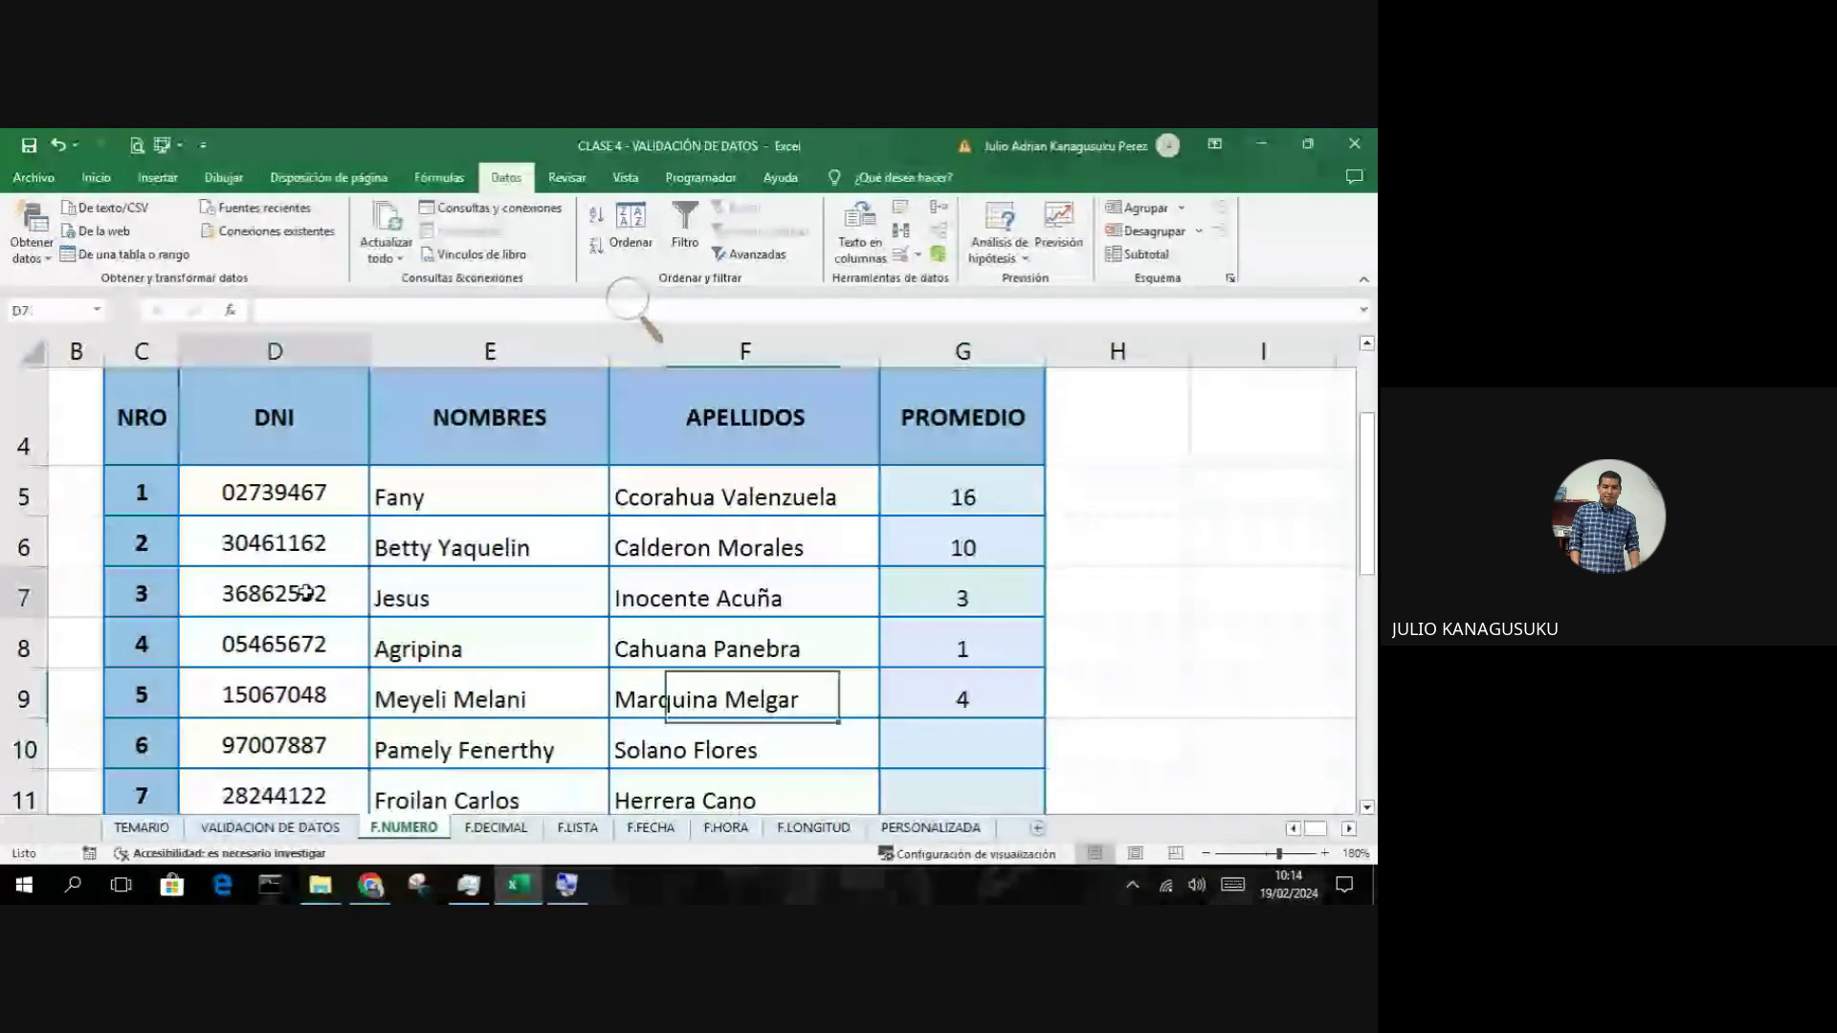
drag(306, 594, 956, 698)
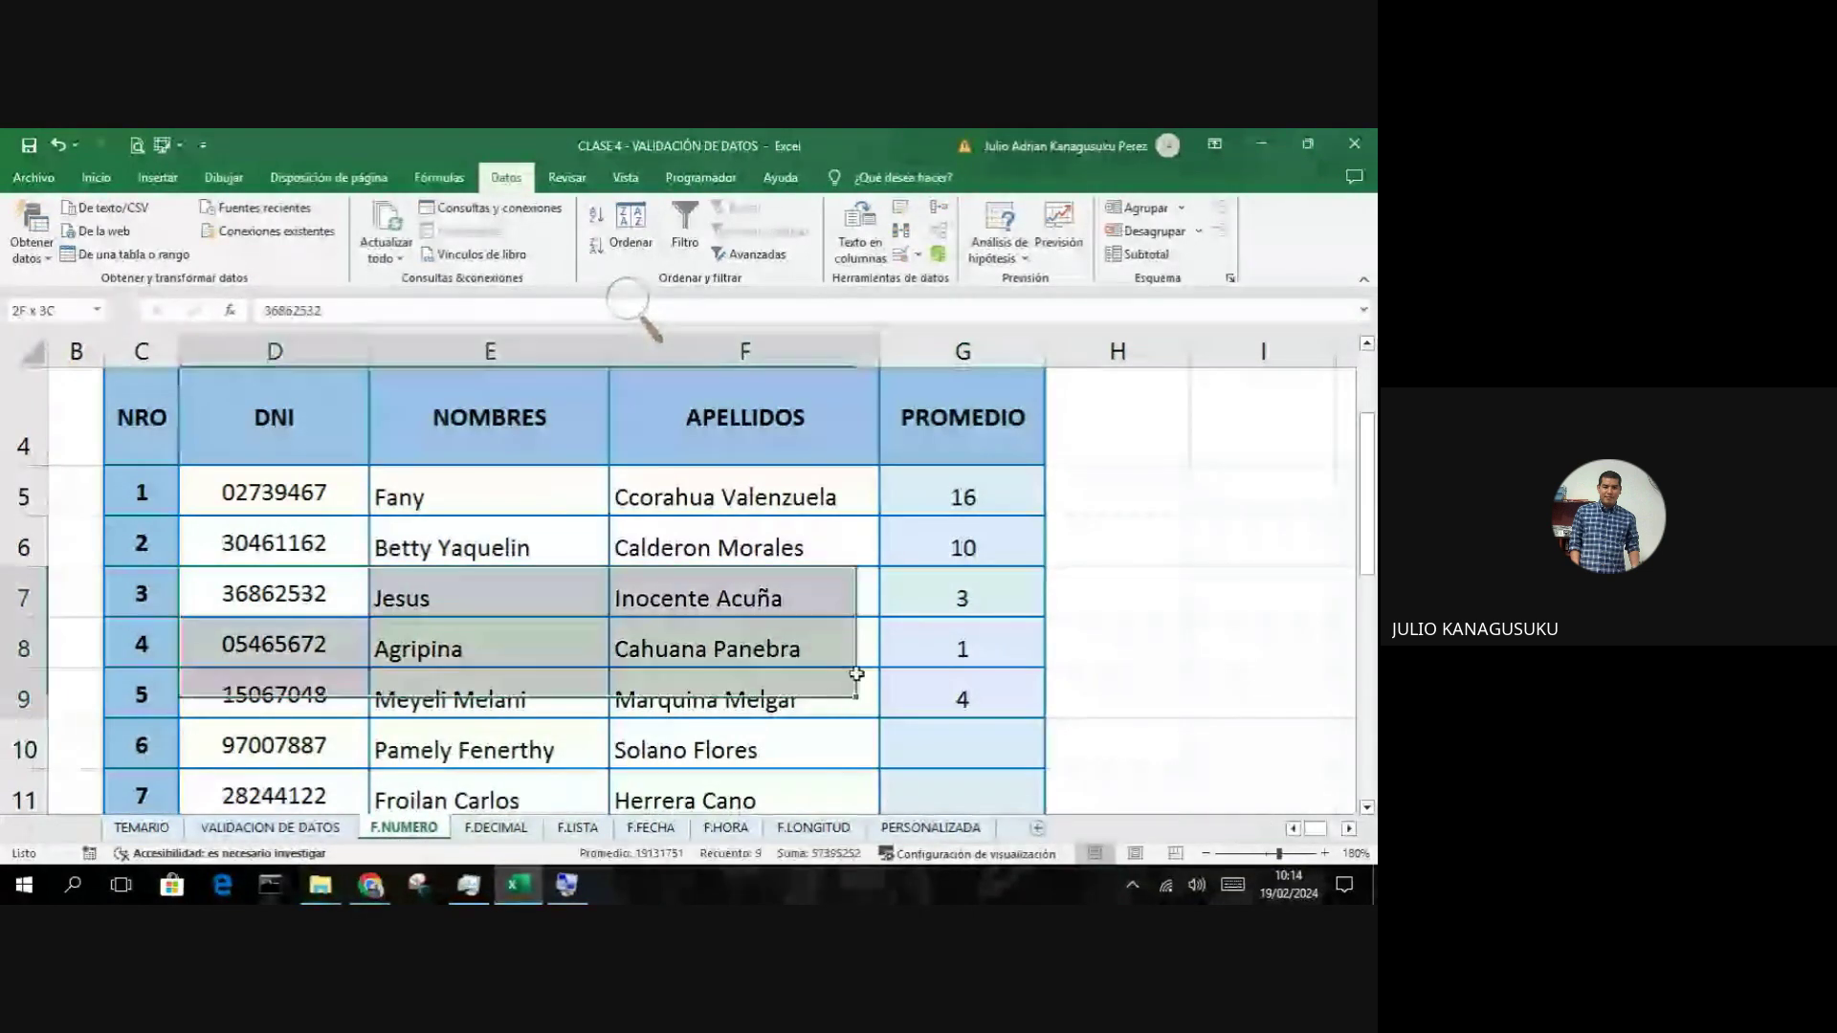
click(96, 178)
click(258, 247)
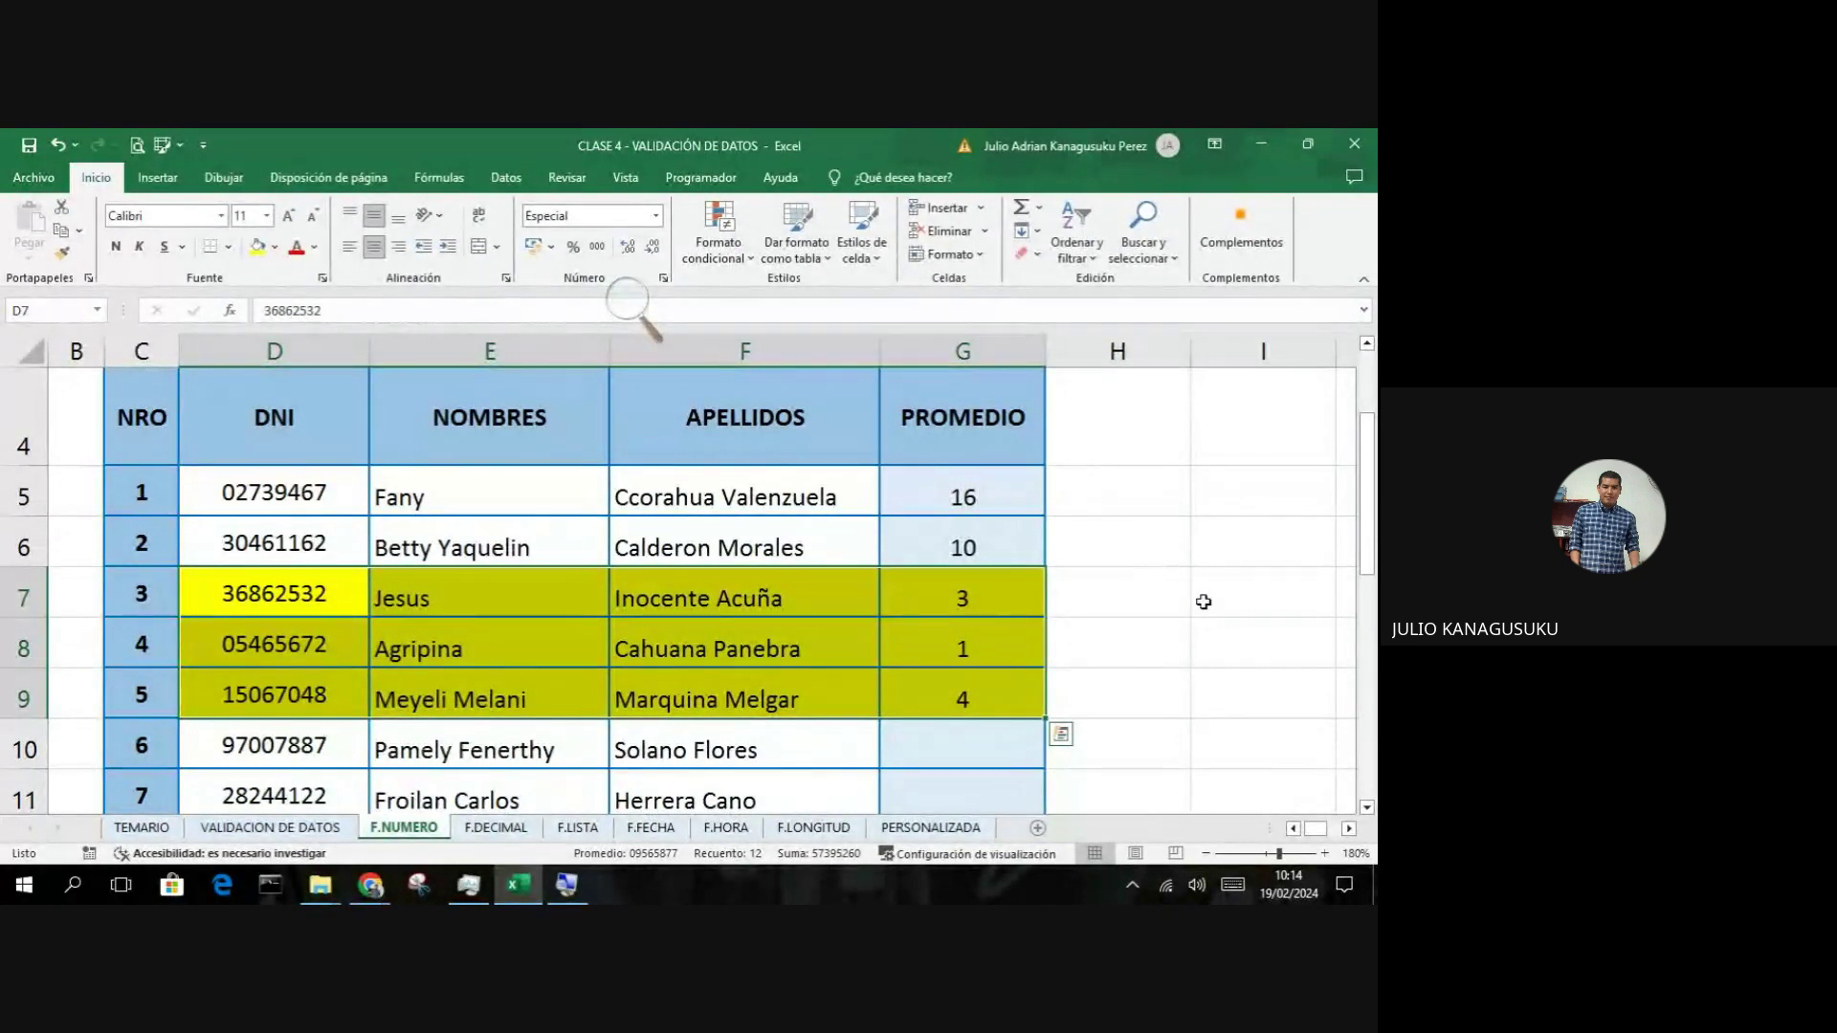
click(1203, 602)
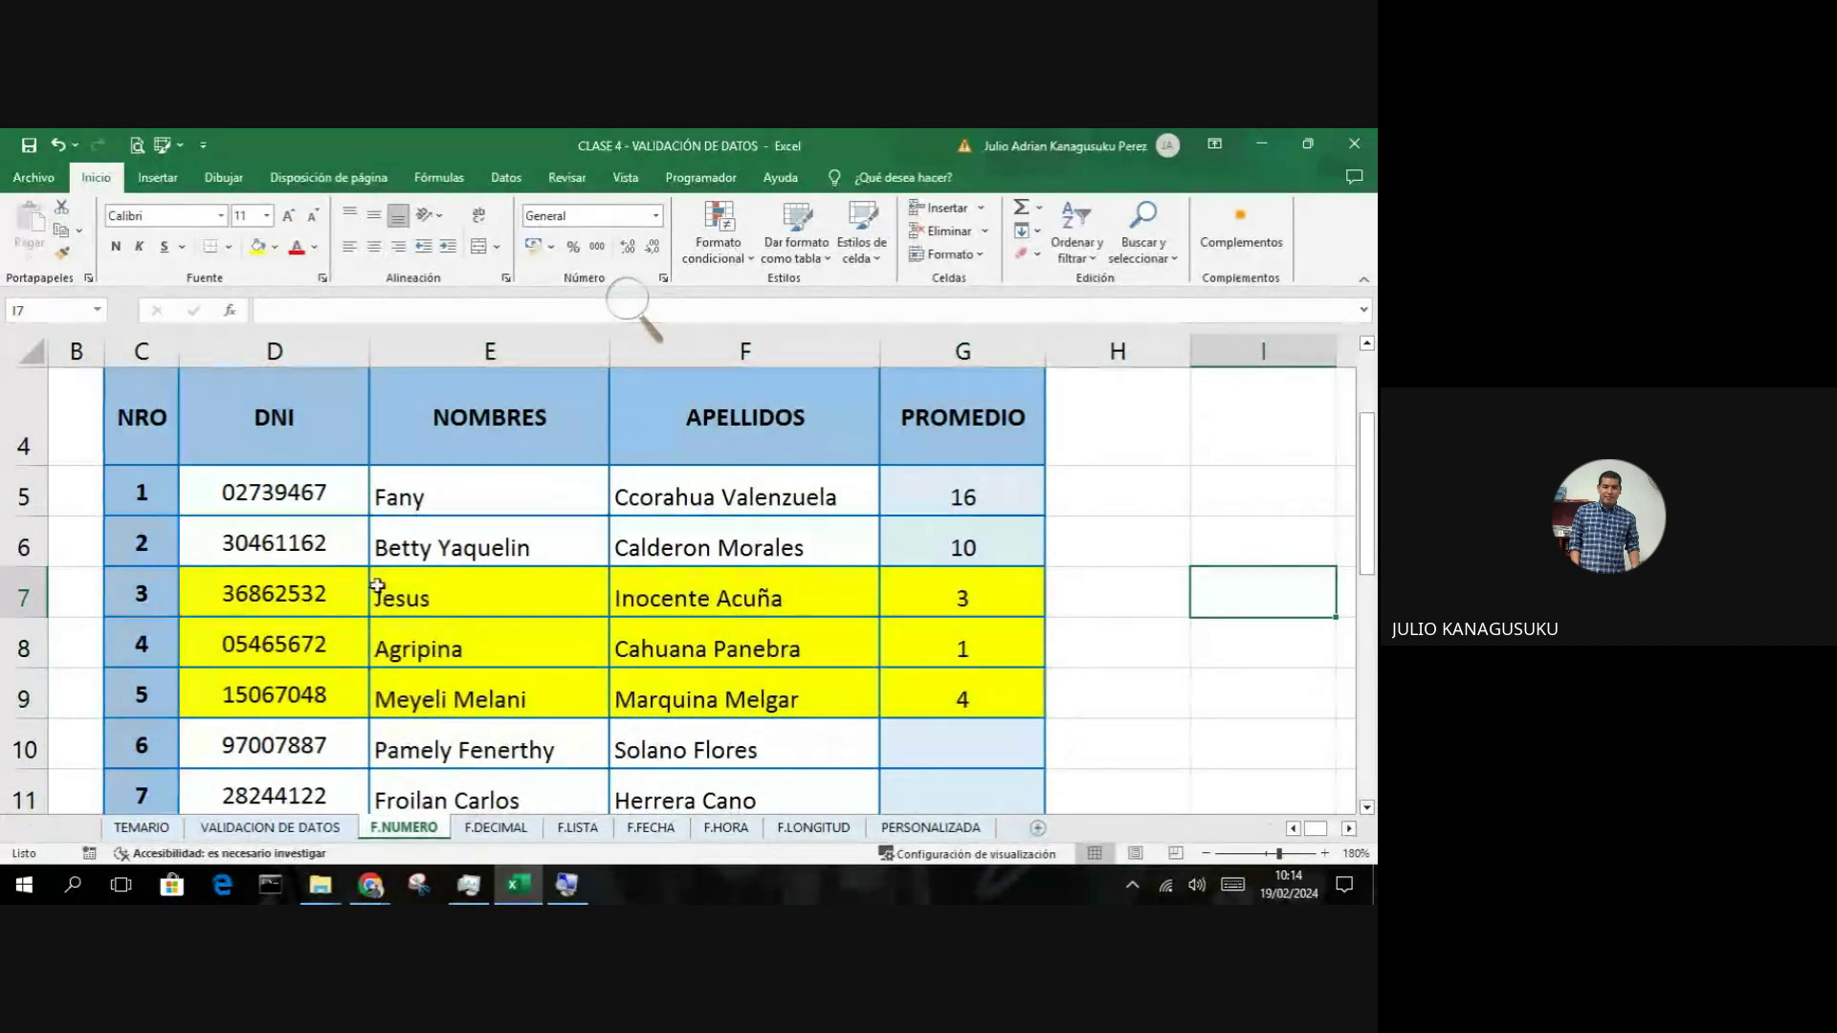
Step: Remove the fill from D7:F9 so only the PROMEDIO values stay yellow
drag(282, 595, 729, 701)
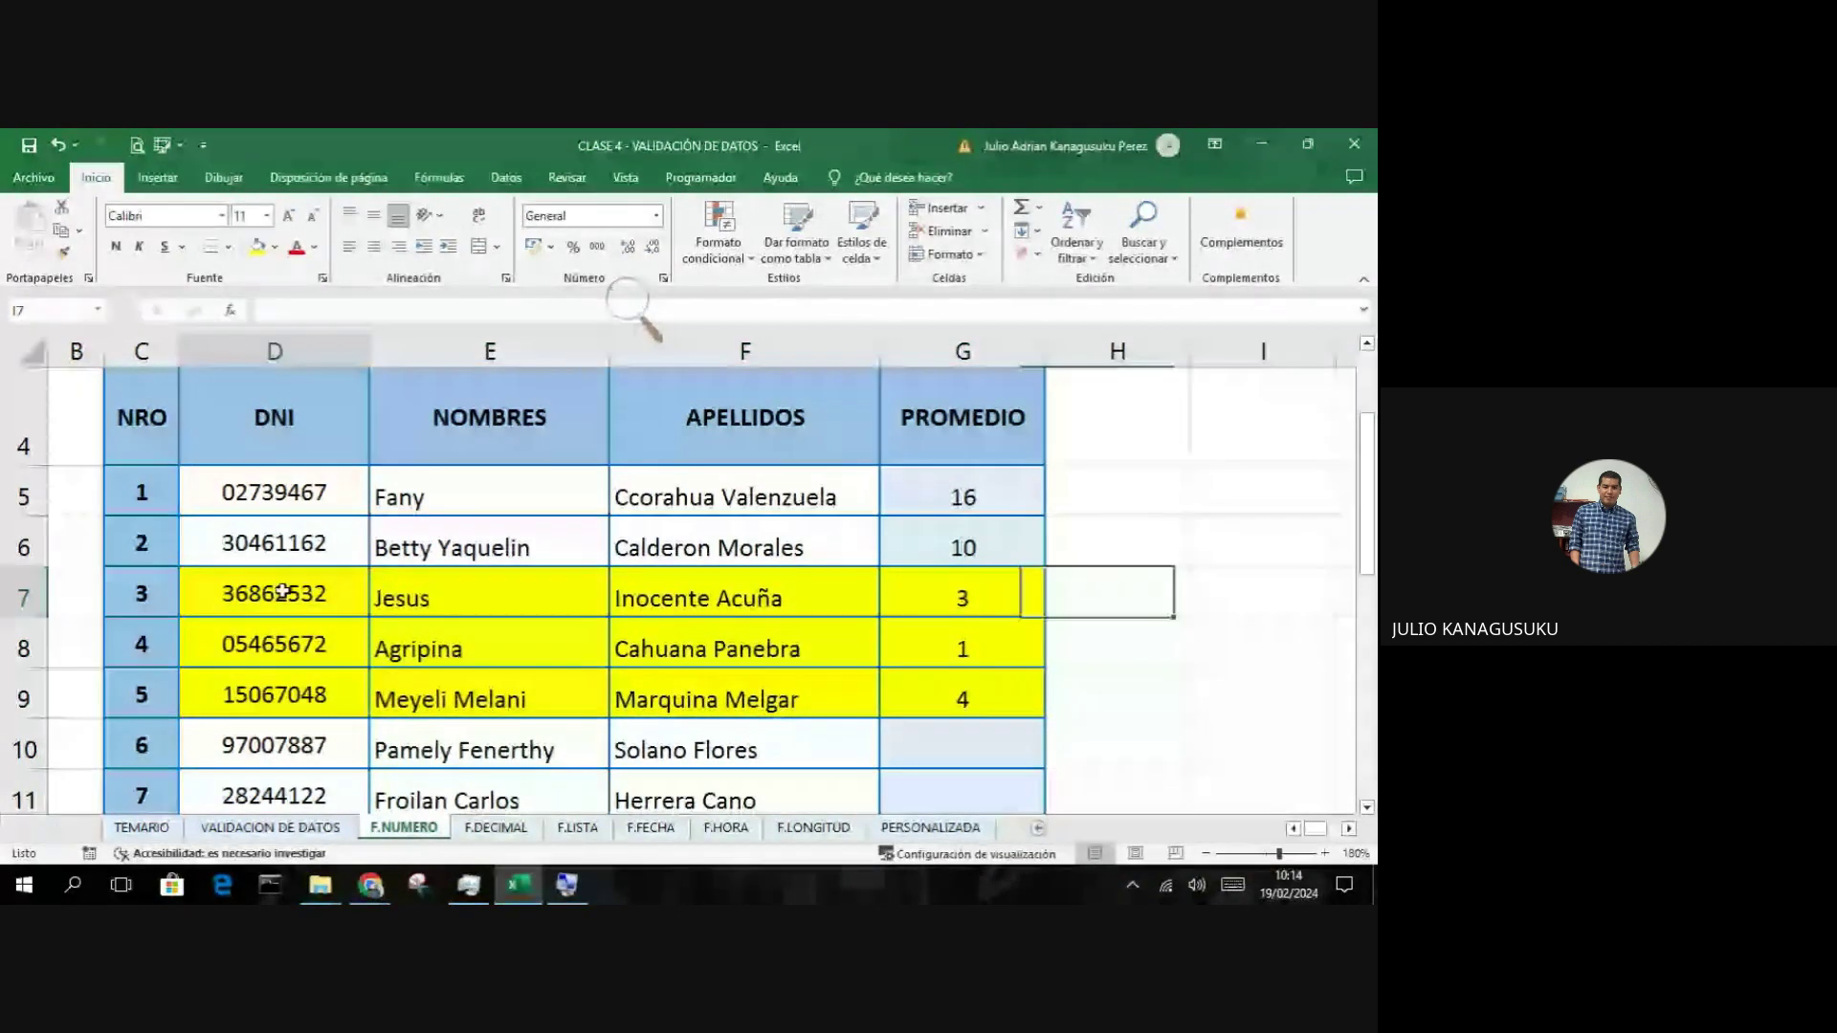
click(275, 247)
click(308, 423)
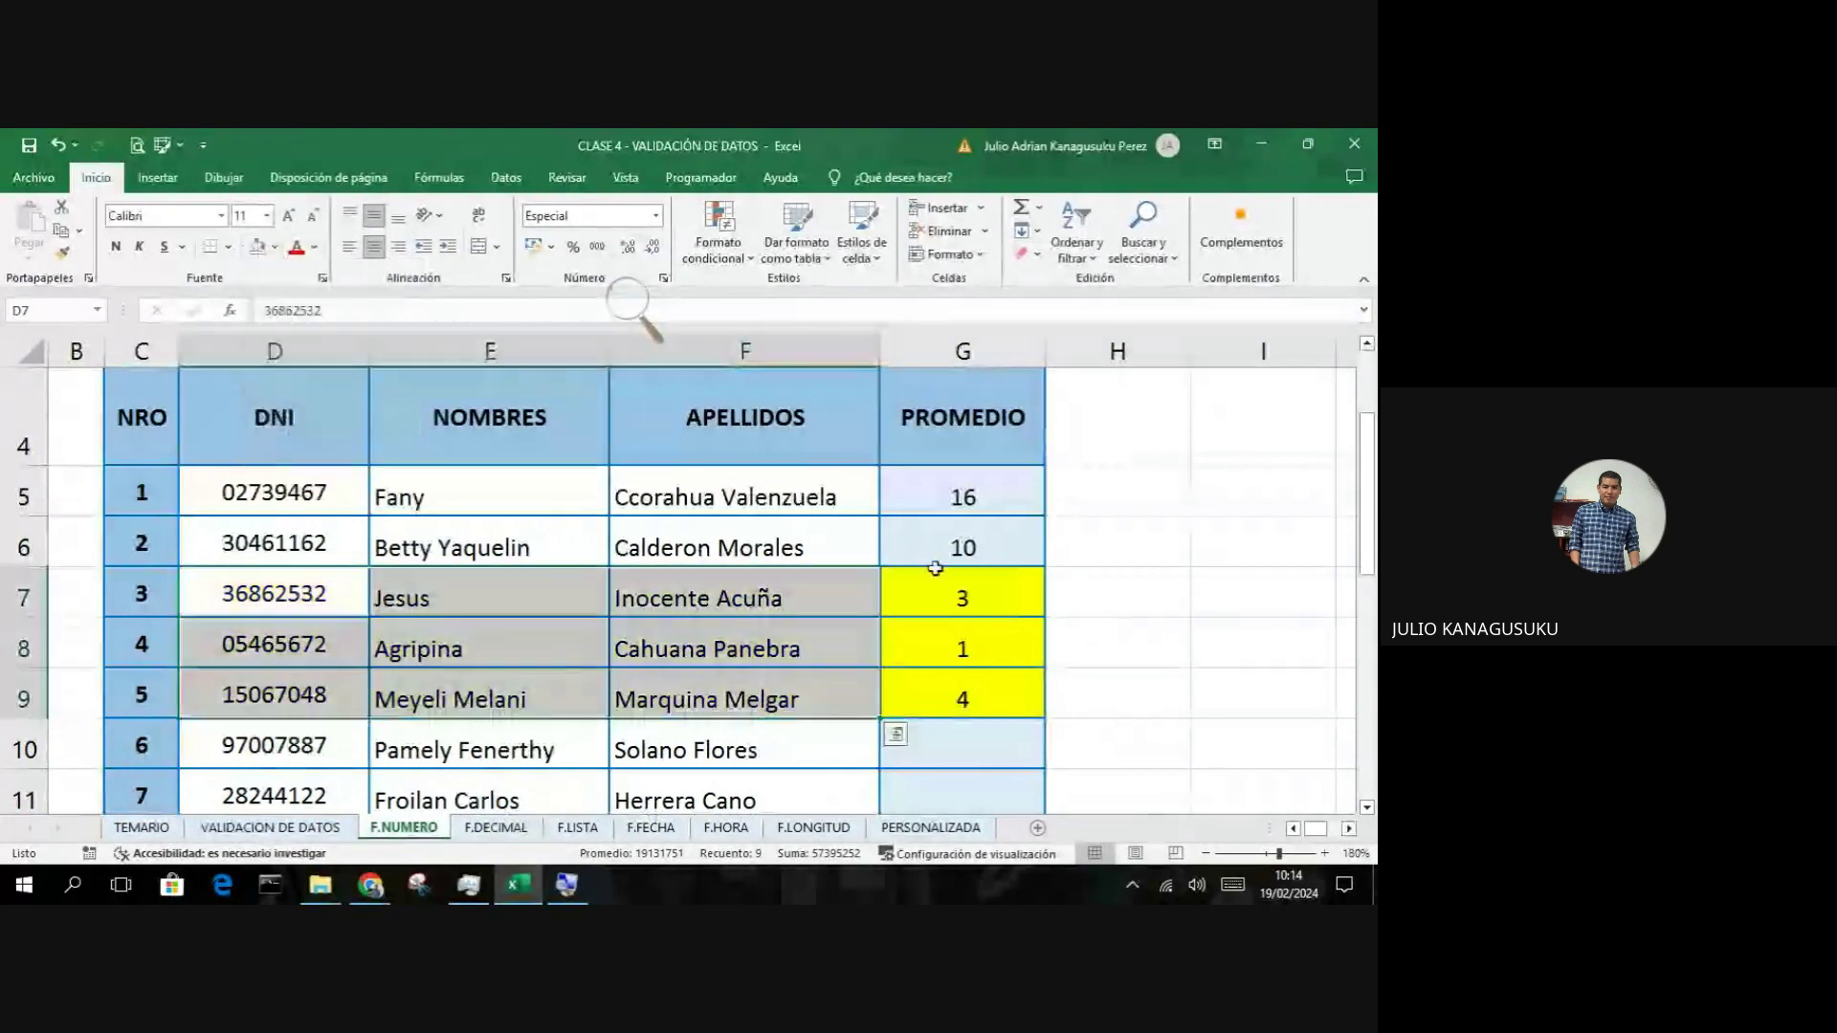
click(1258, 651)
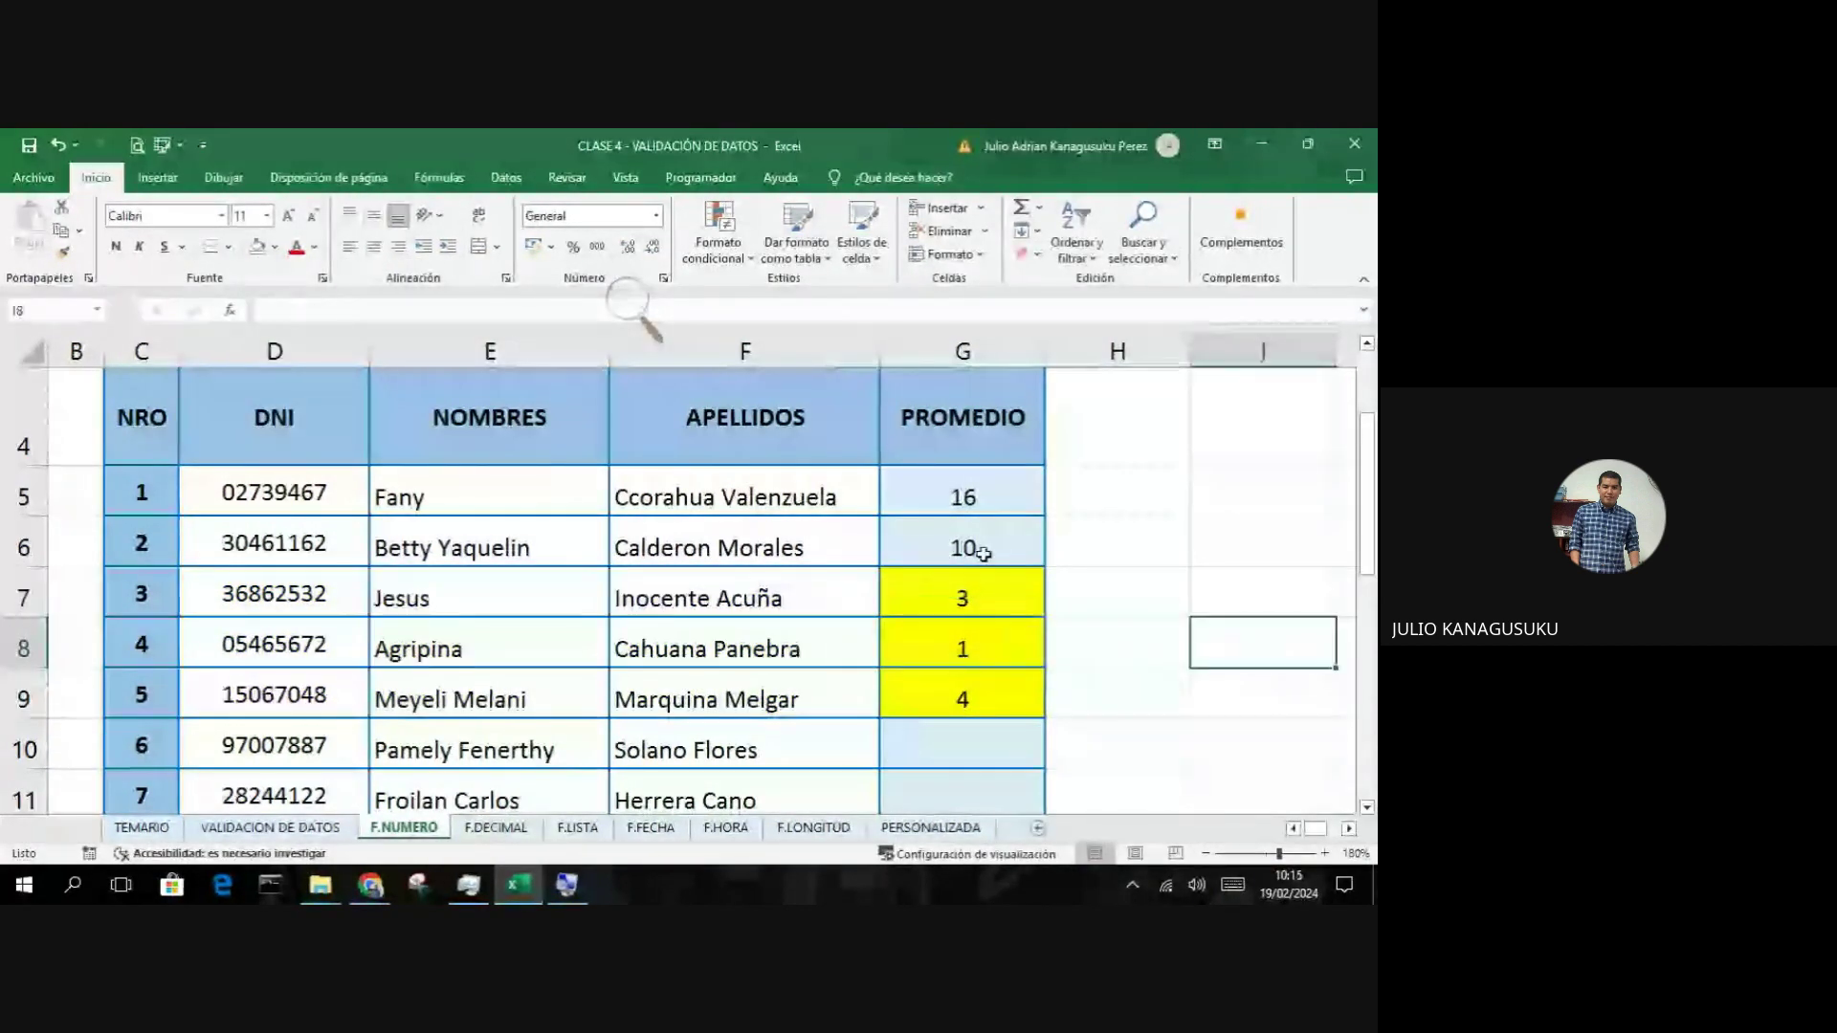
click(1151, 597)
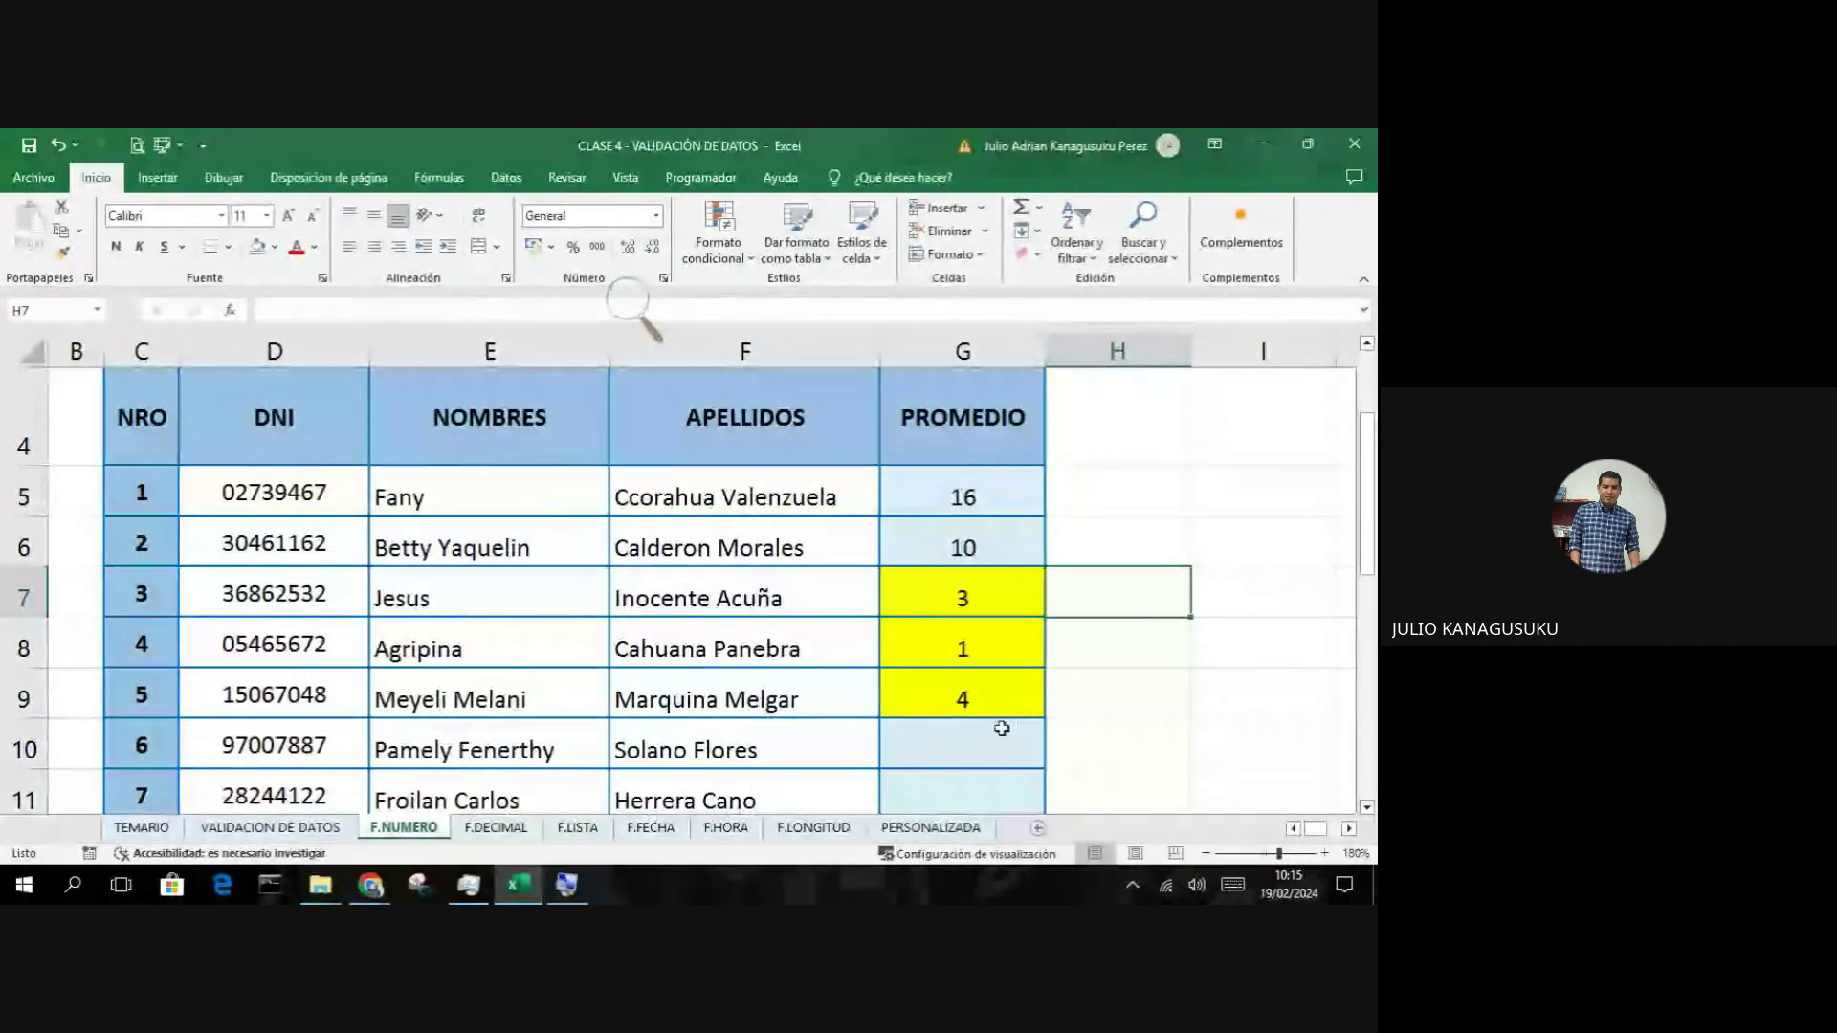
Step: Return to the PERSONALIZADA sheet, select Bono Especial cells O10:O48, and show the Datos ribbon
click(943, 828)
scroll(1012, 648, up, 1)
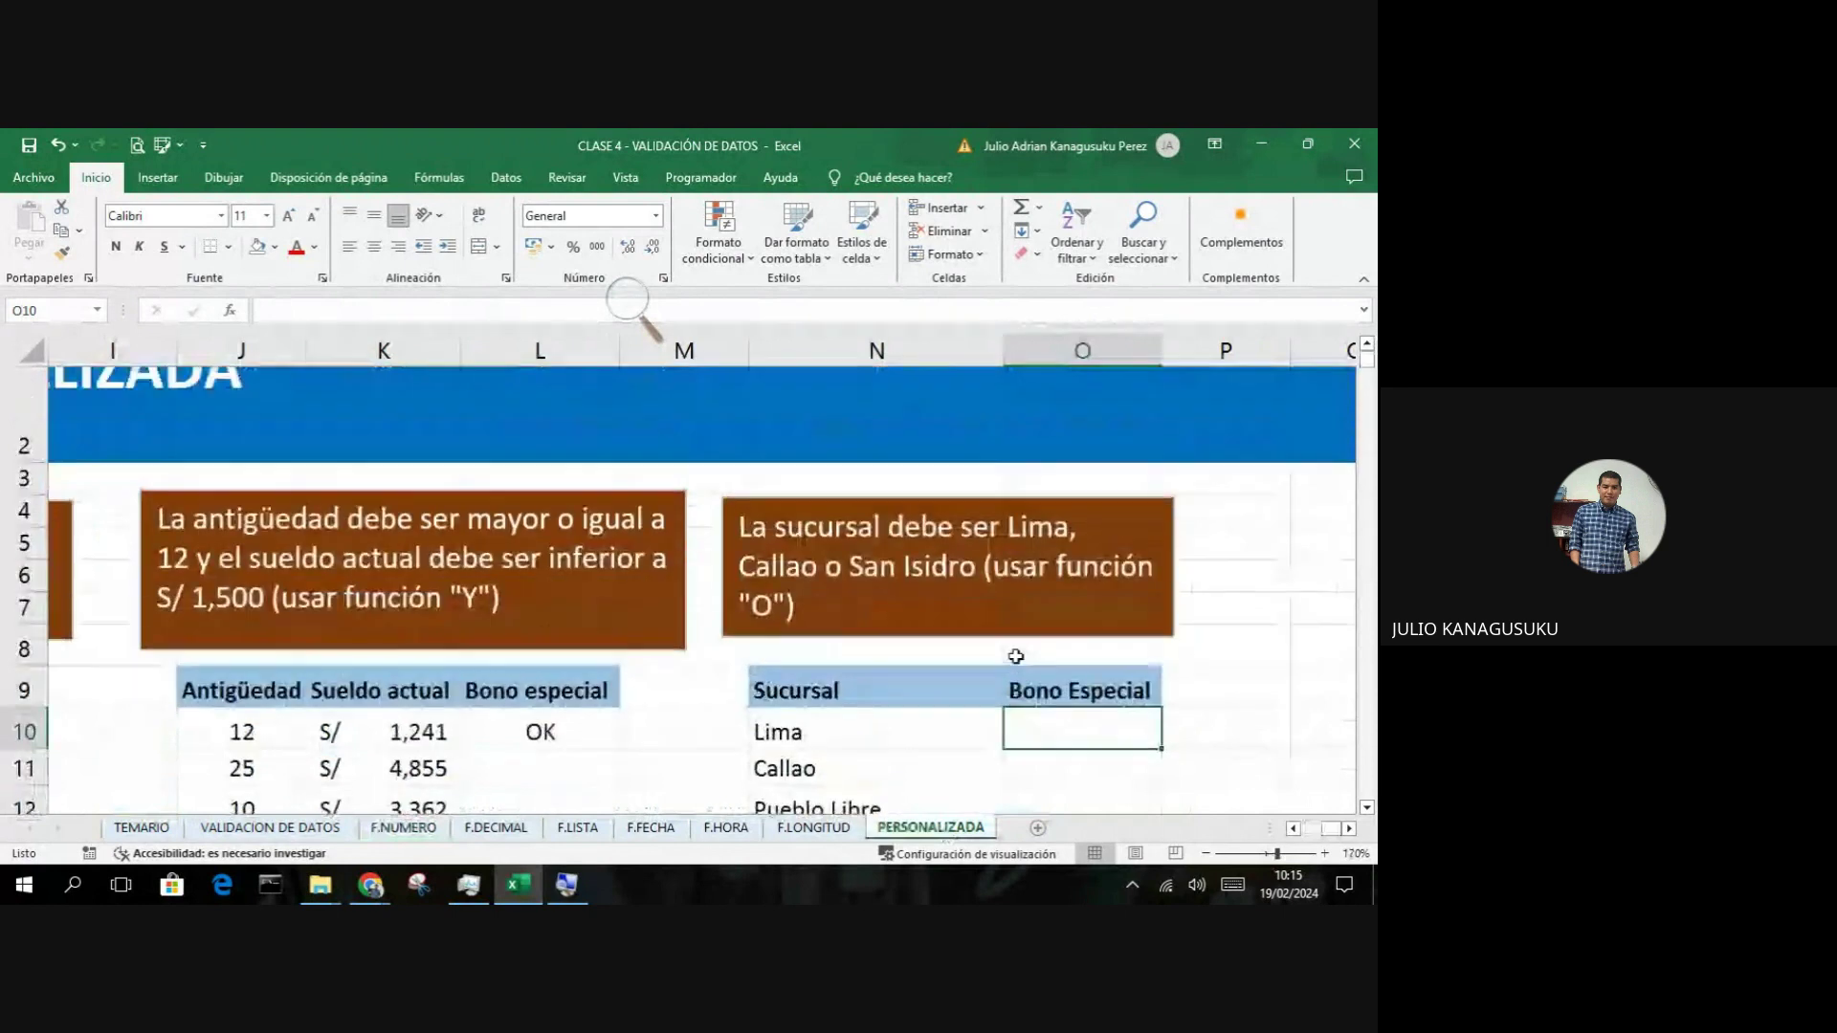
scroll(1012, 648, down, 1)
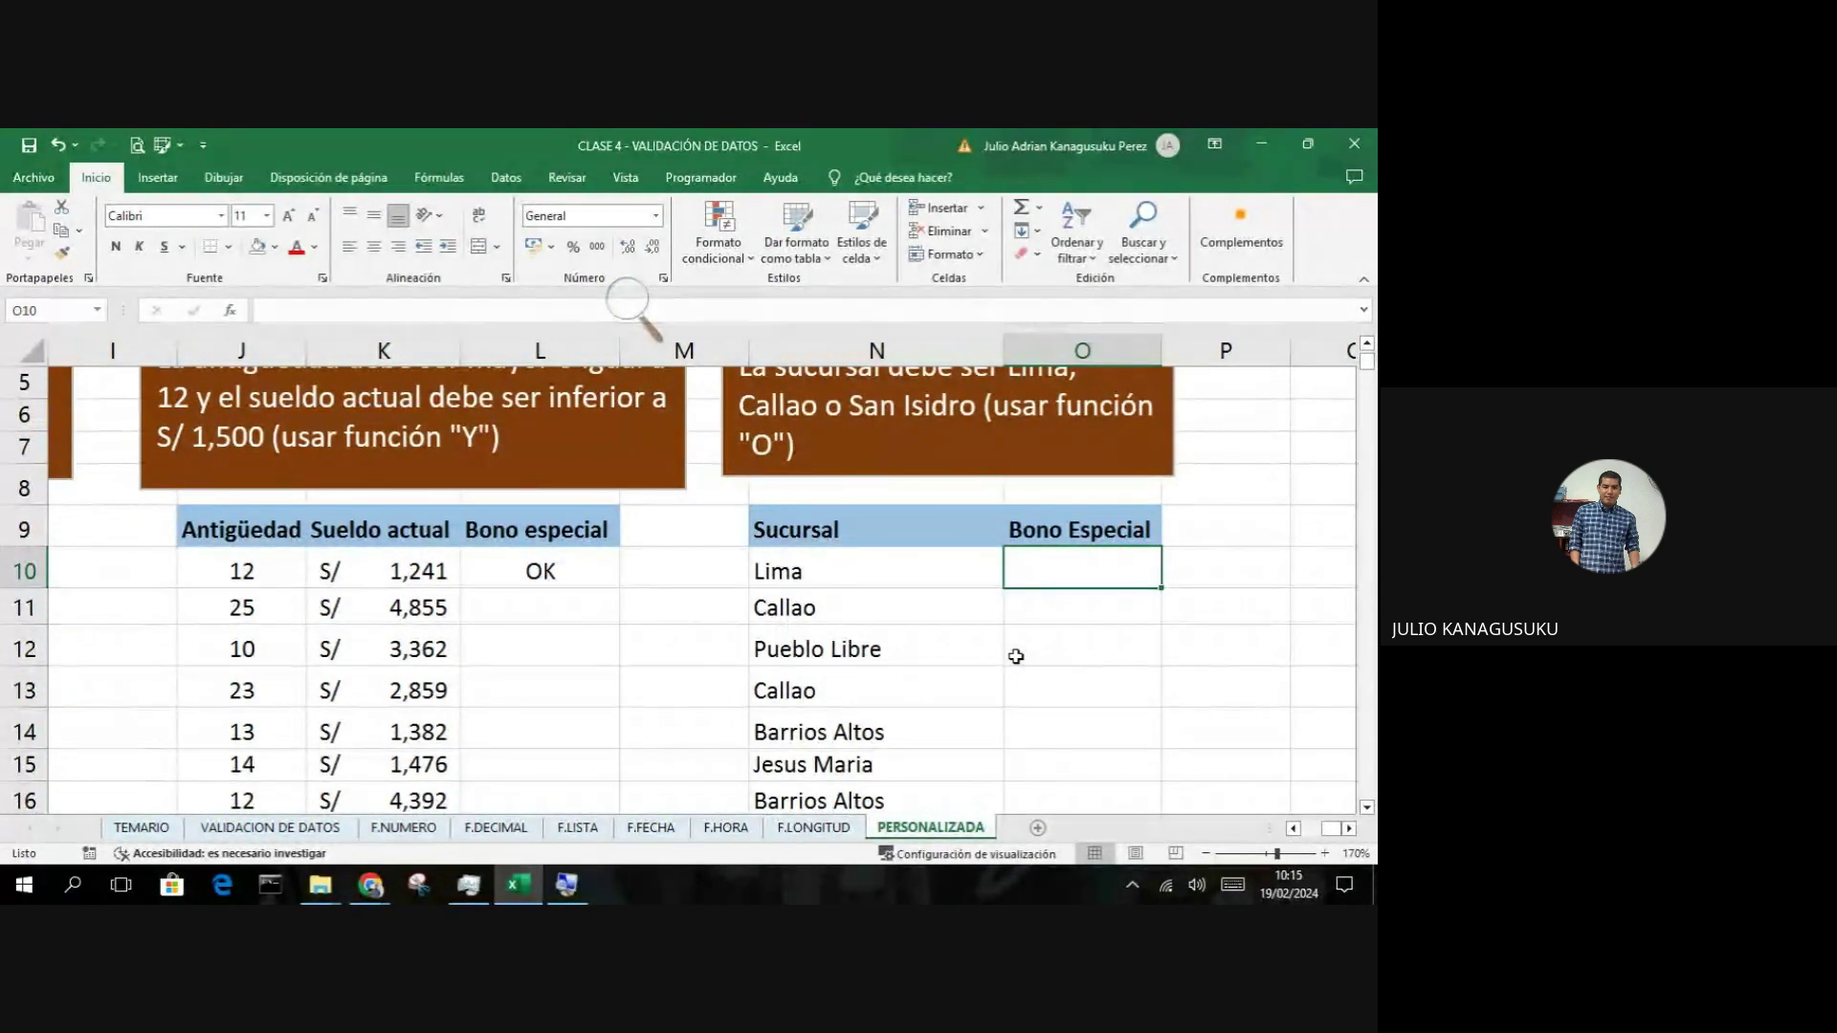
scroll(1062, 665, down, 1)
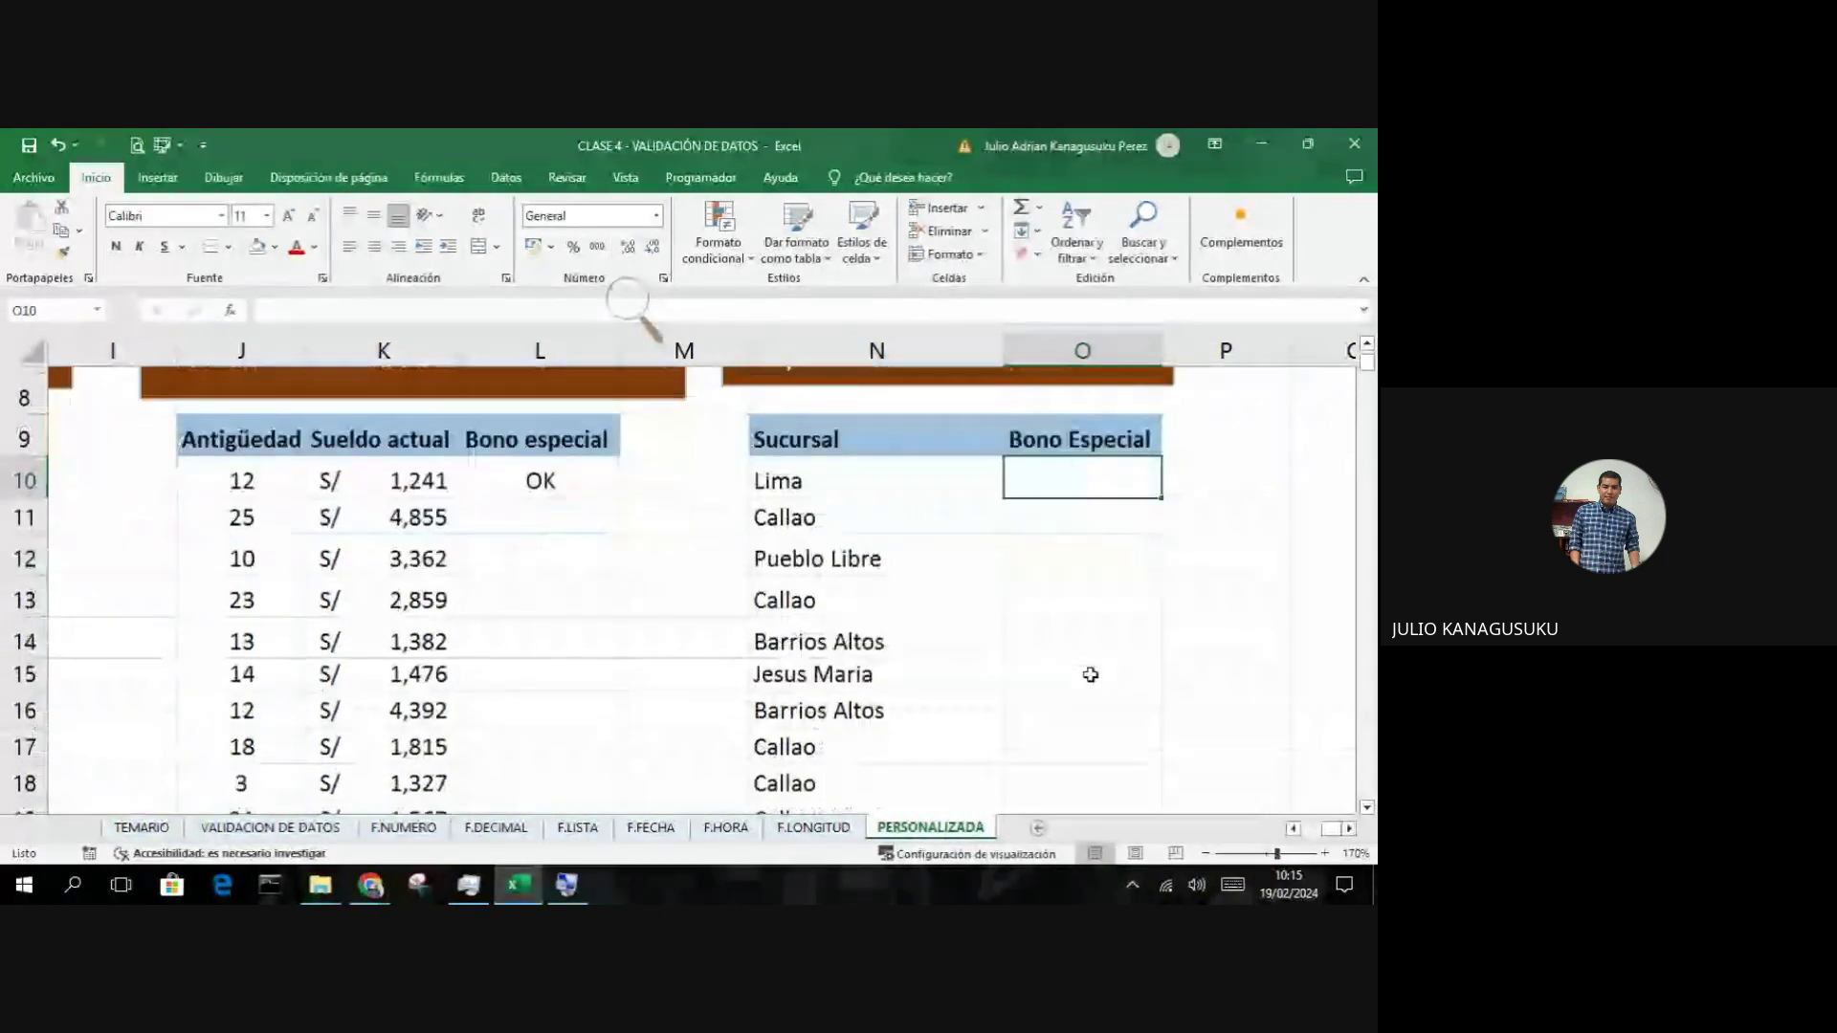
scroll(1081, 671, down, 1)
scroll(1090, 674, down, 1)
scroll(1090, 675, up, 3)
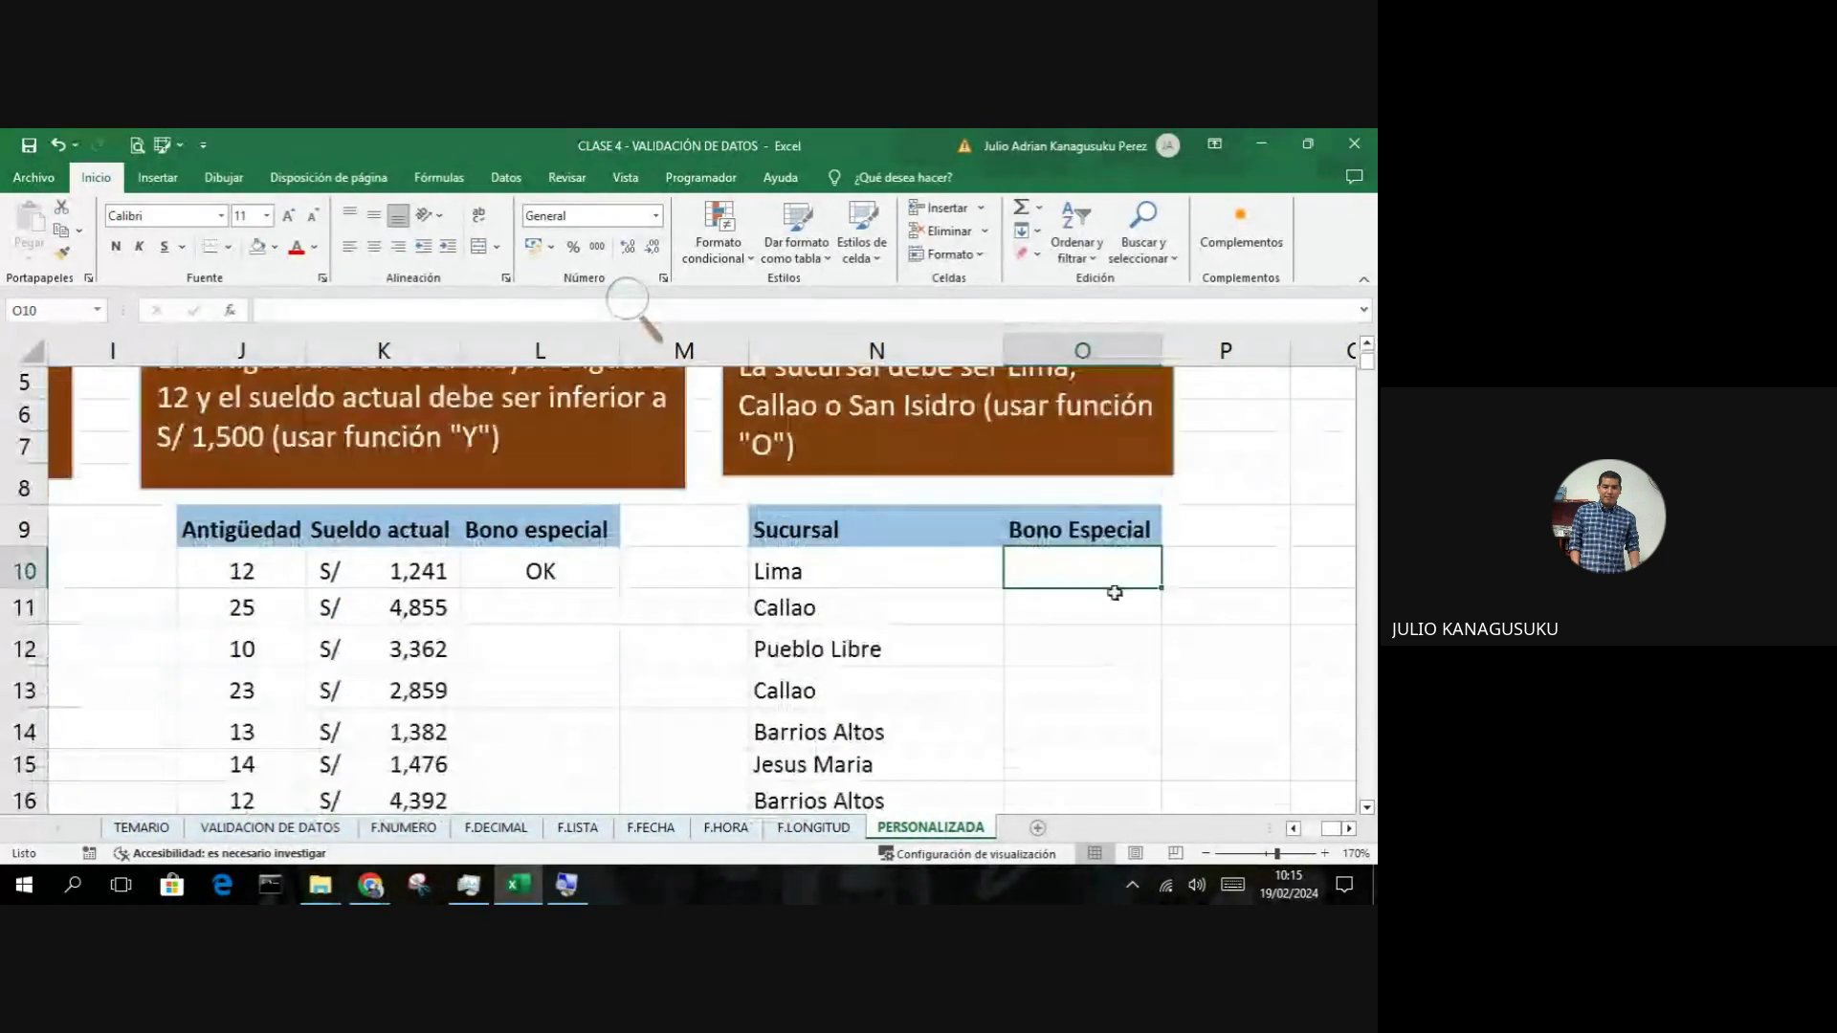
mouse_move(1107, 567)
mouse_down()
mouse_move(1108, 873)
mouse_move(1113, 724)
mouse_up()
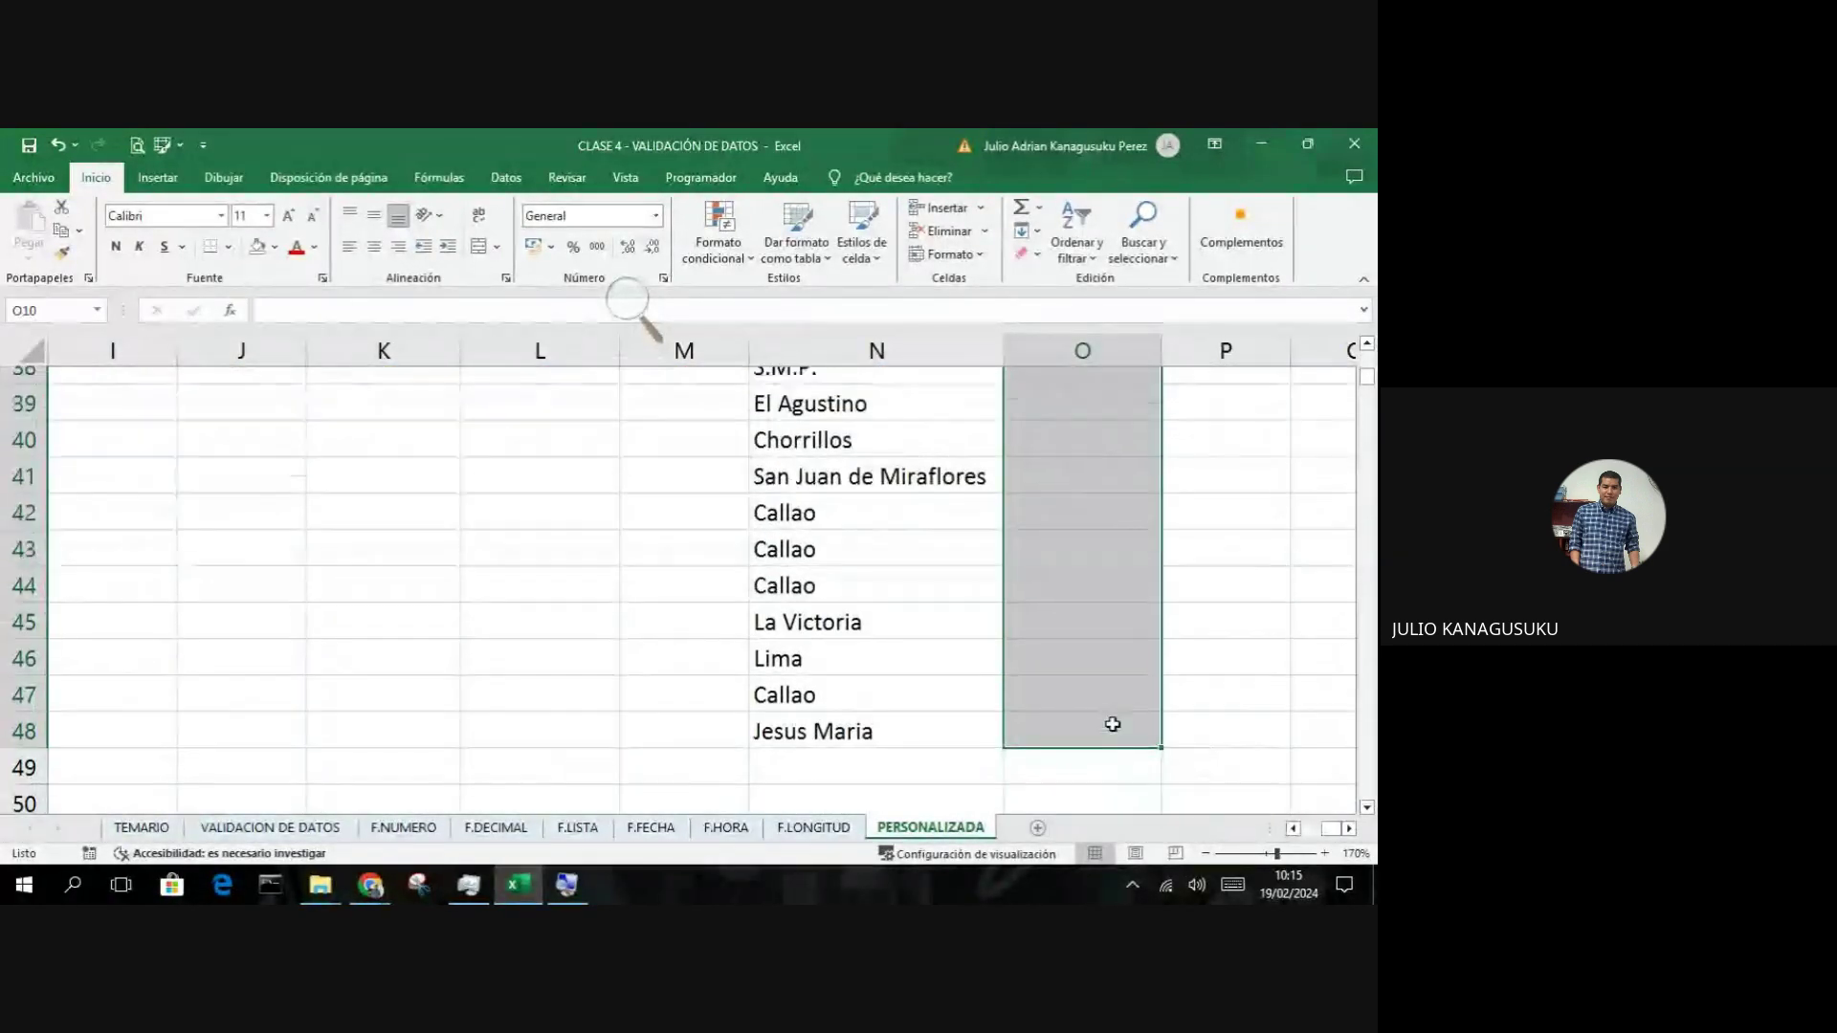
scroll(1110, 723, up, 2)
scroll(1107, 721, up, 3)
scroll(1107, 721, up, 3)
scroll(1107, 722, up, 3)
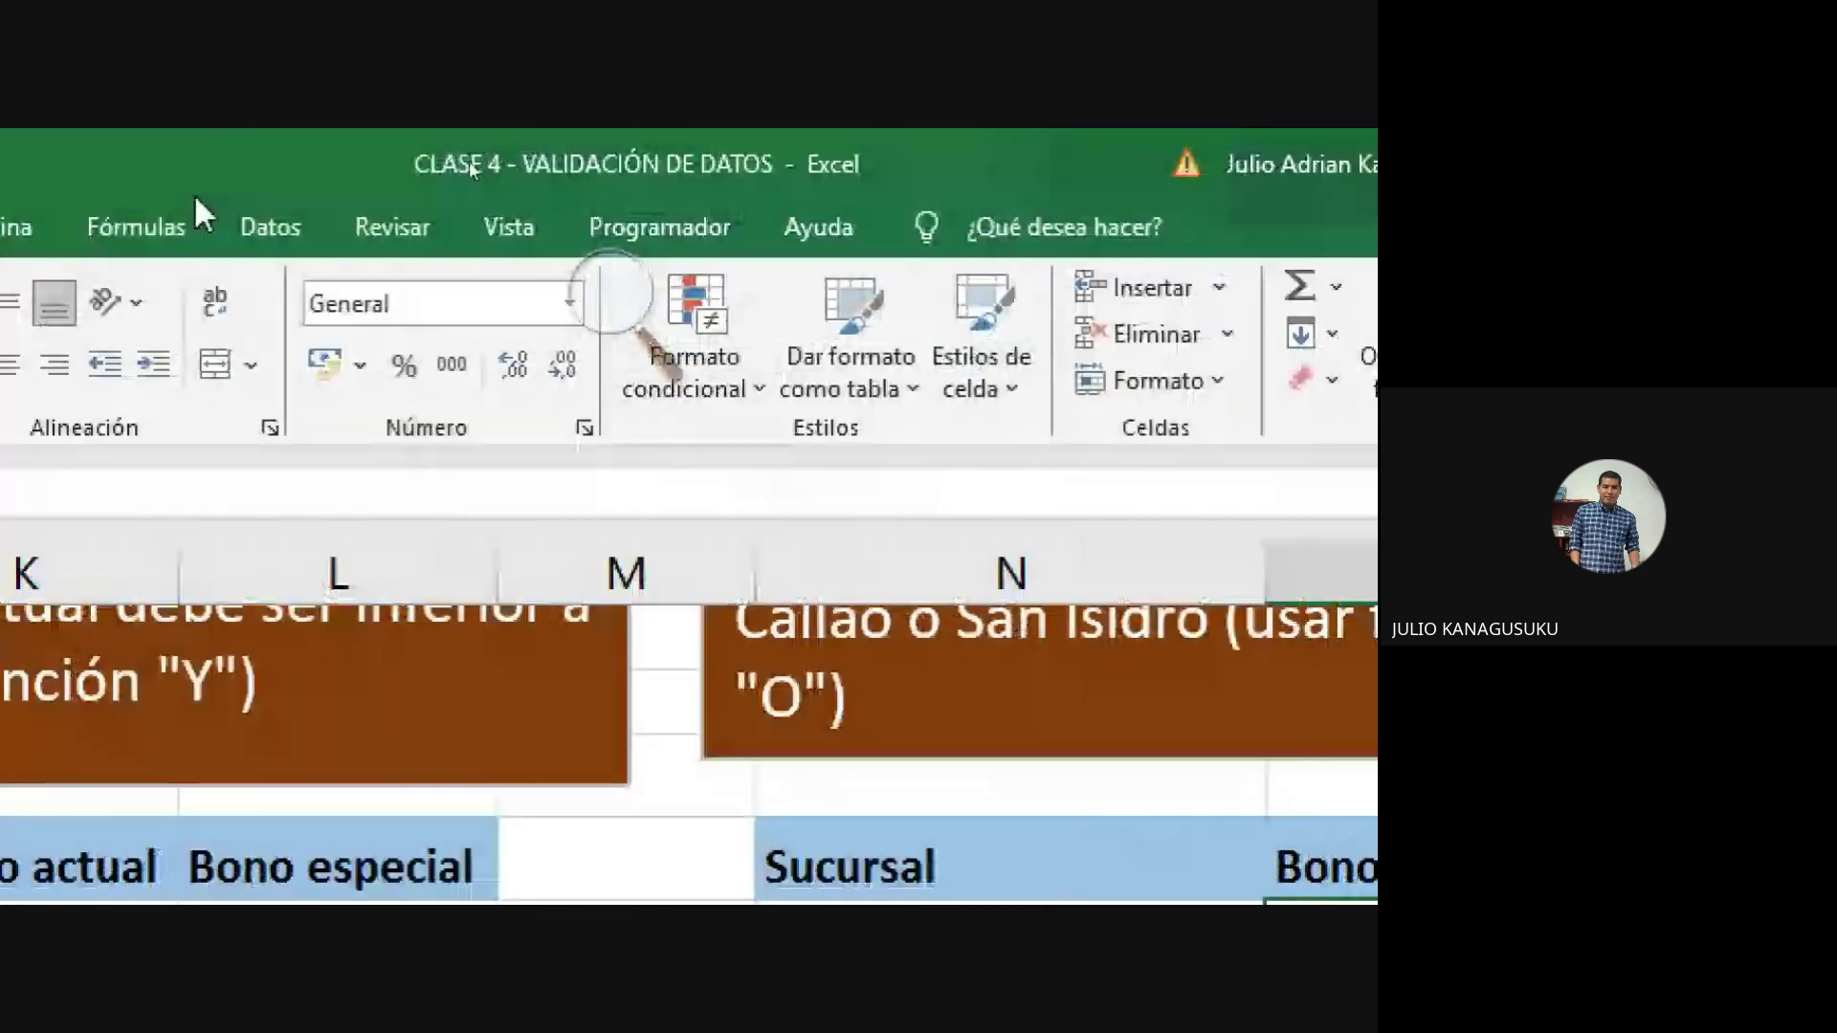
click(216, 218)
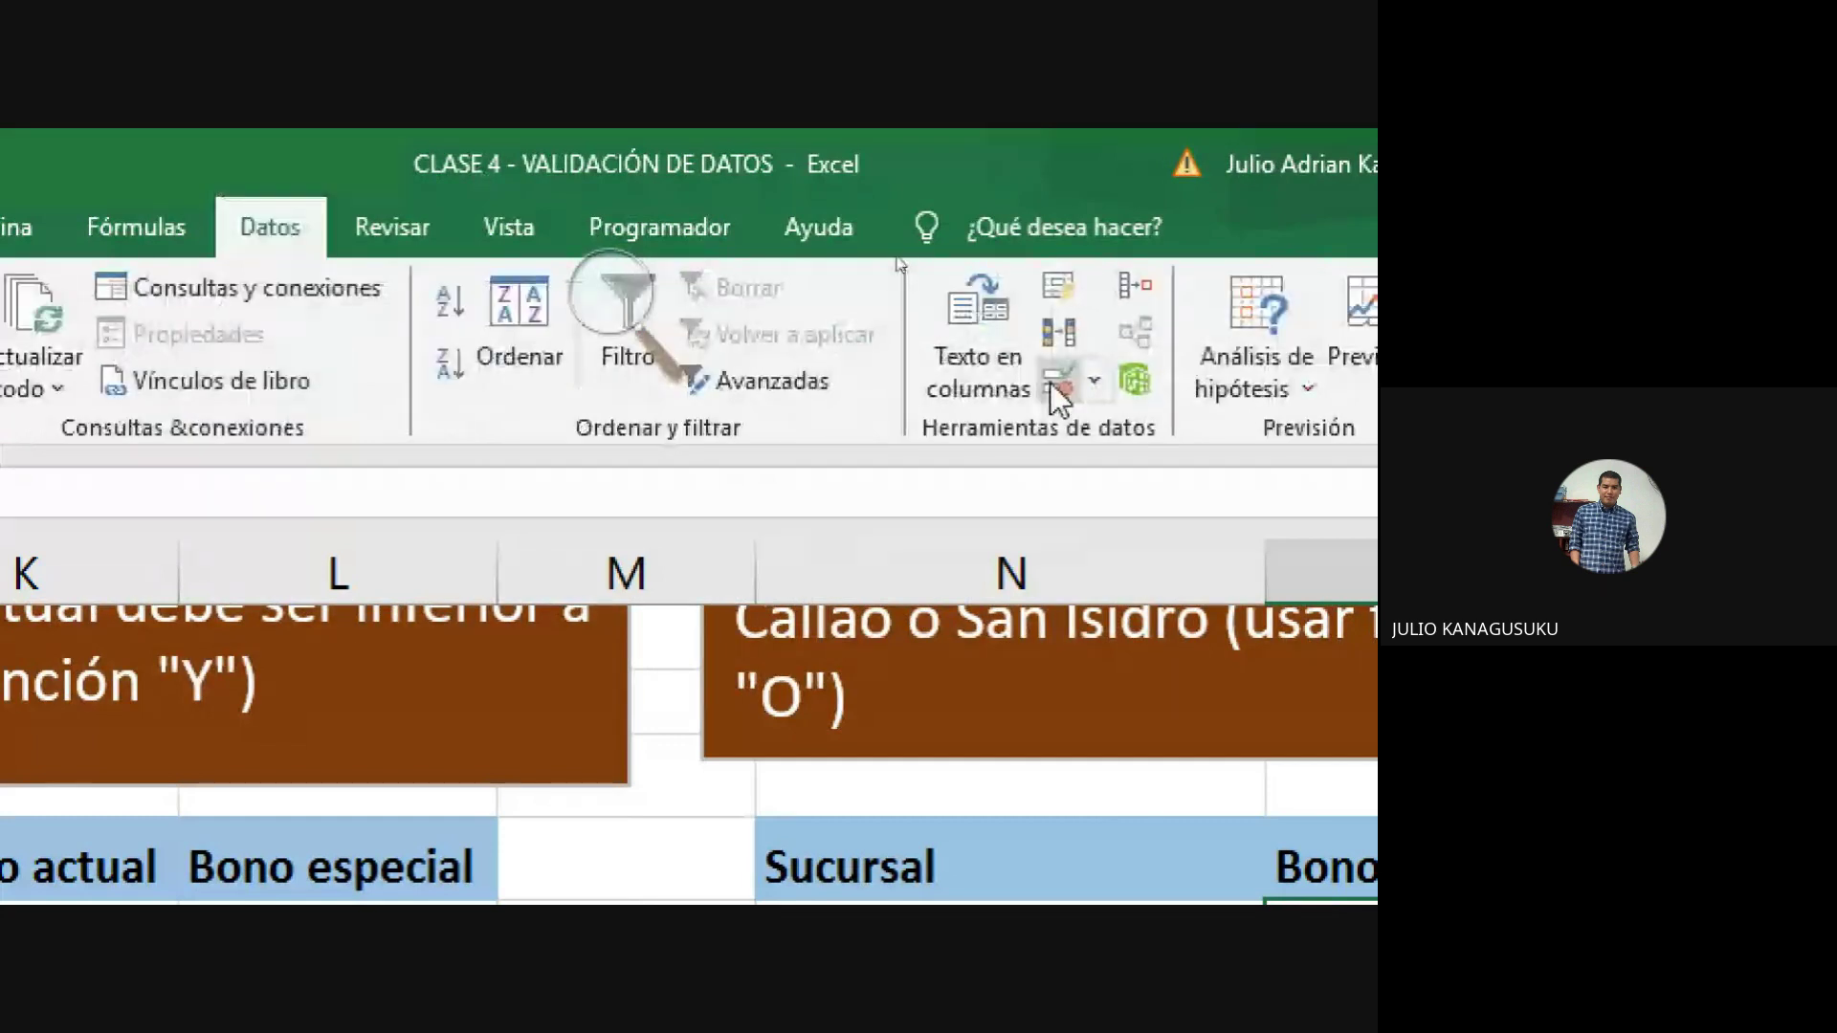
click(1057, 381)
click(928, 605)
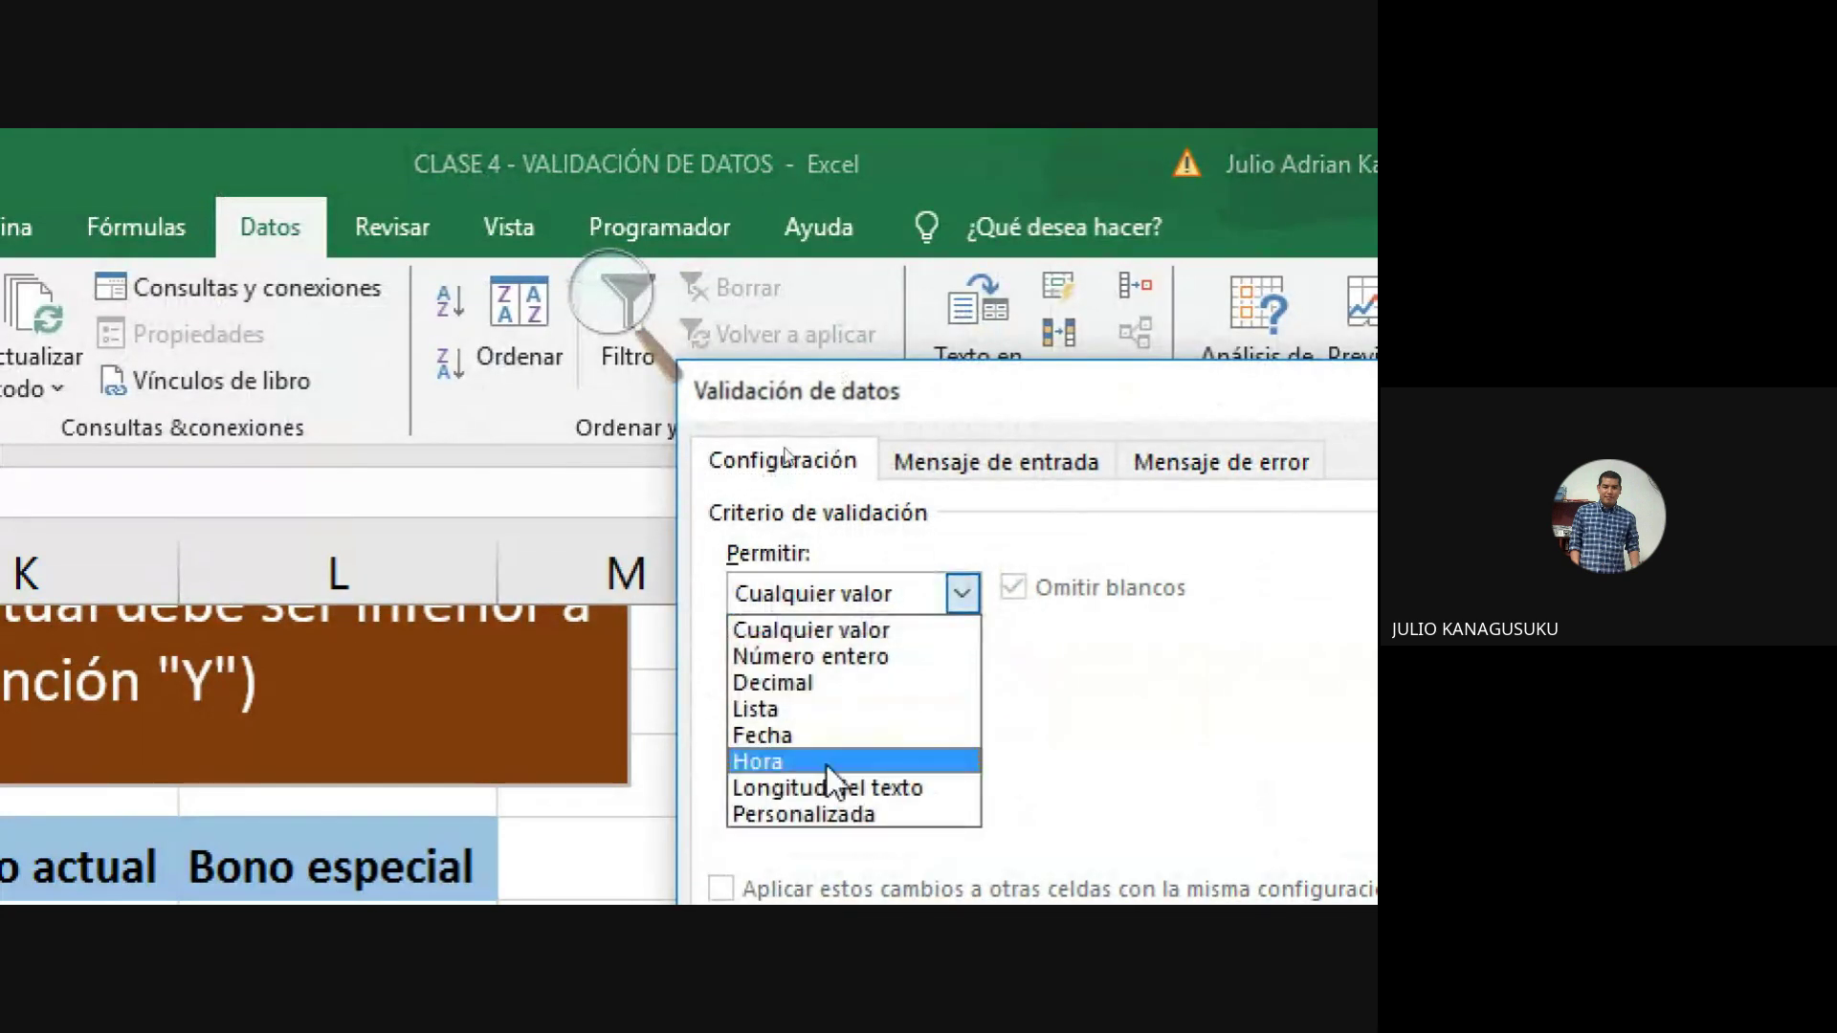
click(825, 821)
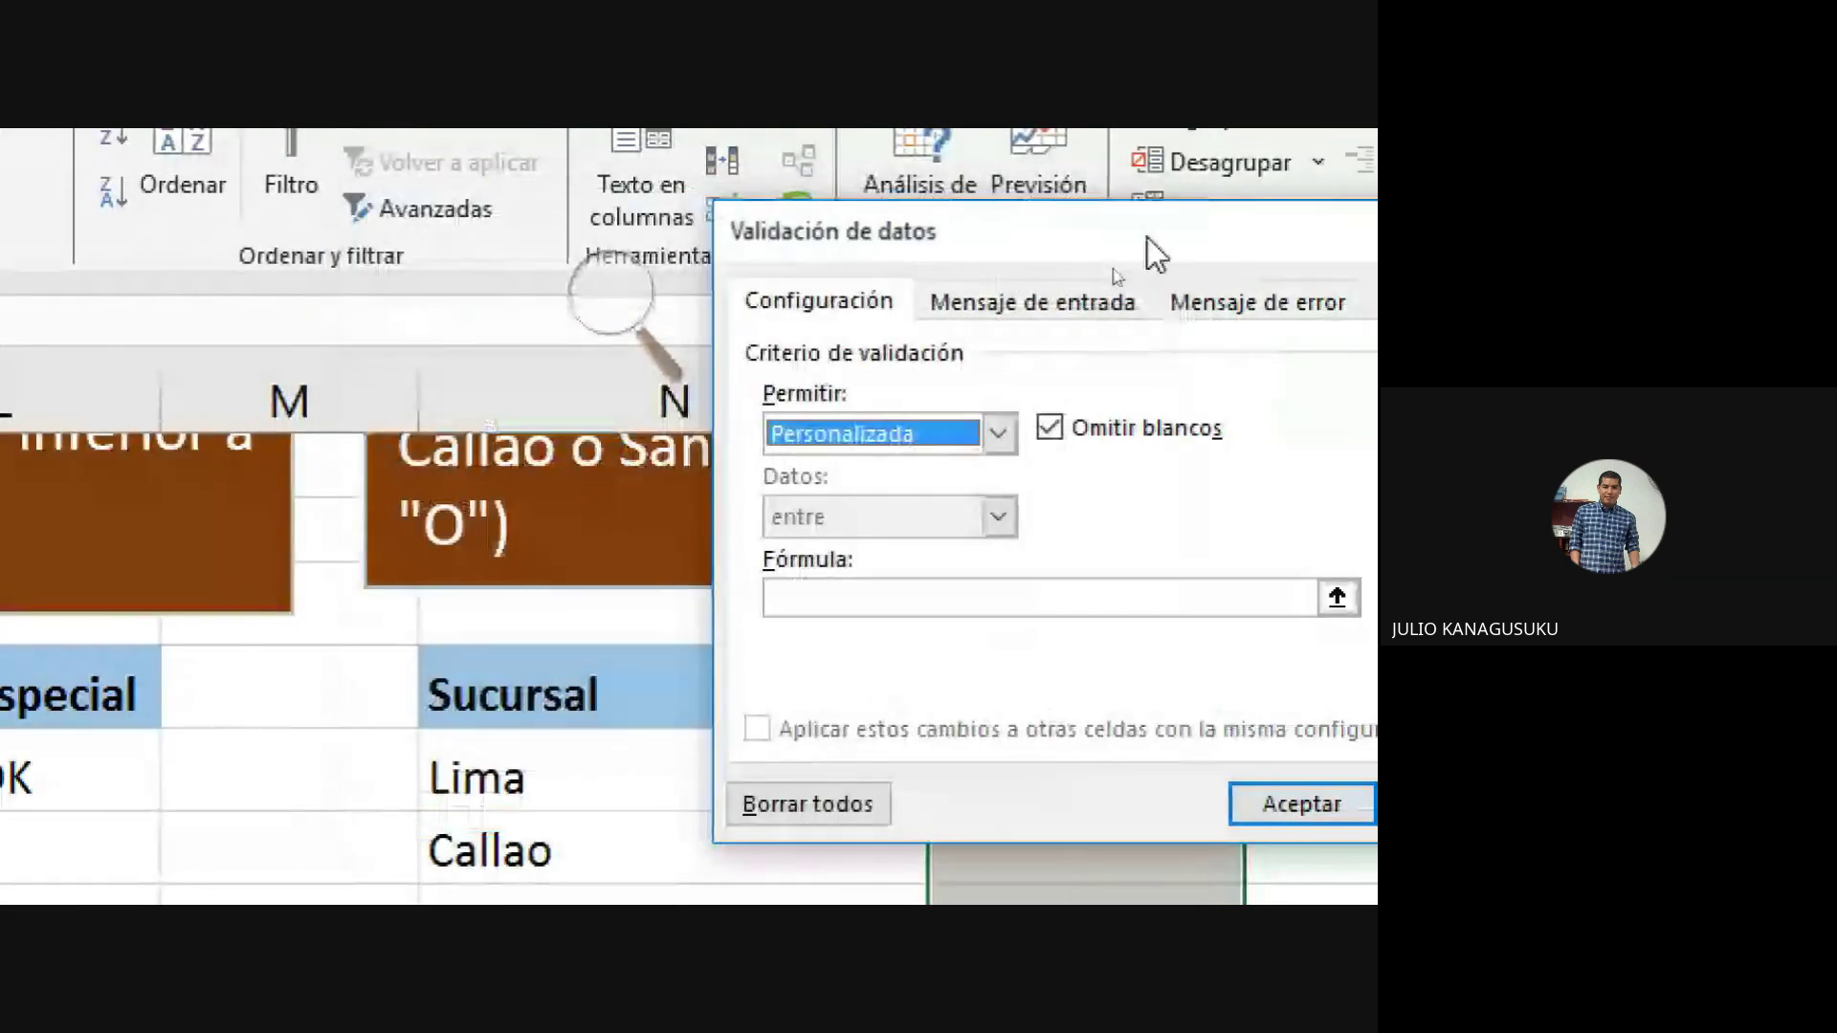
click(882, 590)
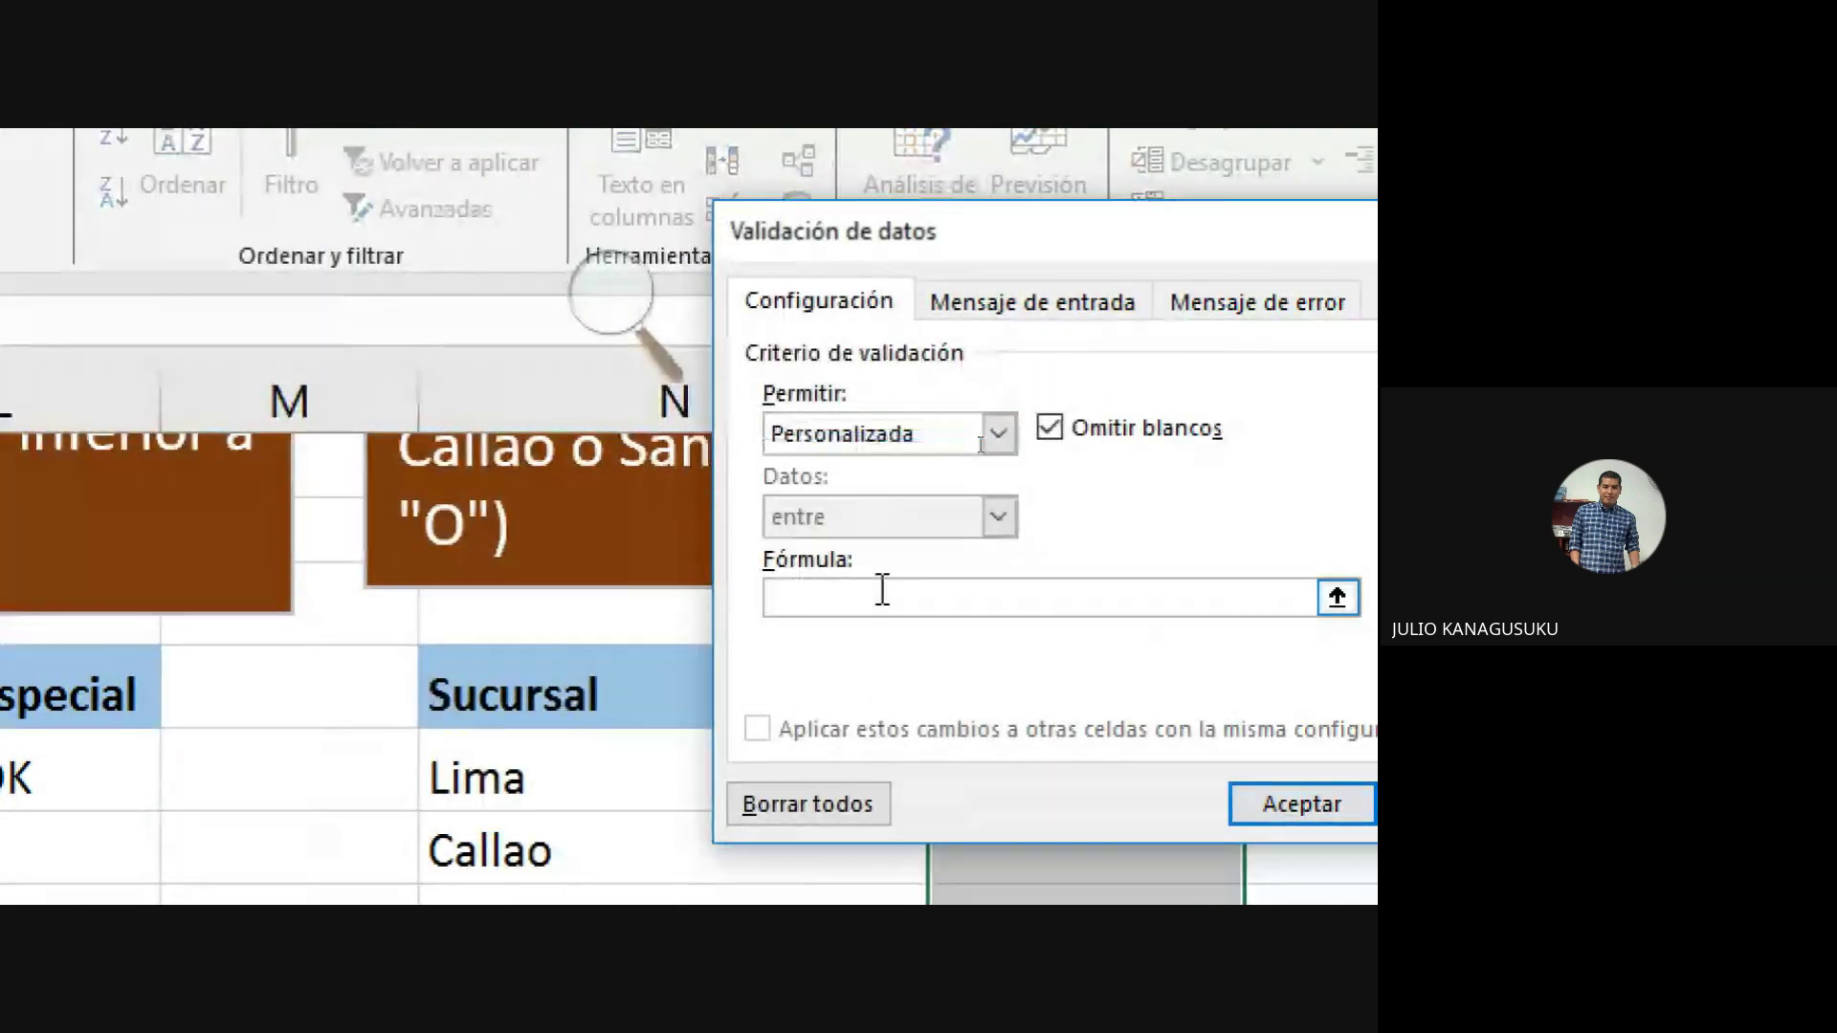
text(=O()
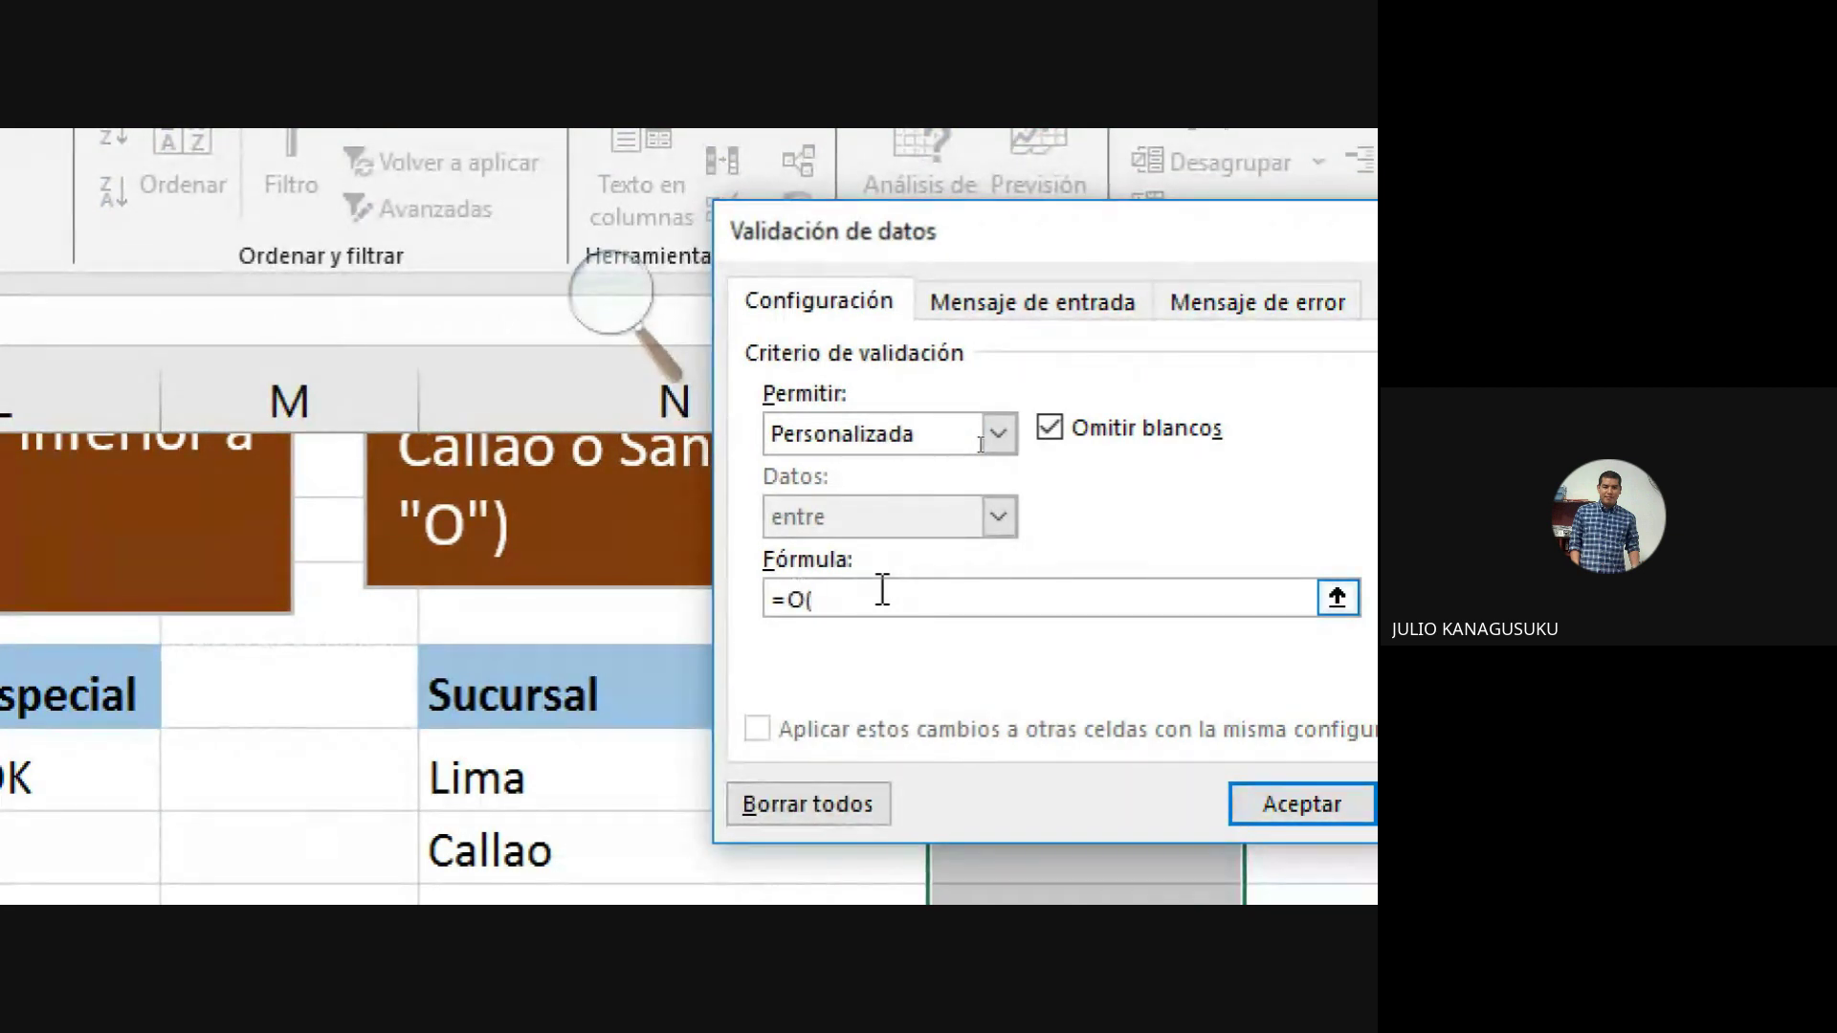
click(585, 770)
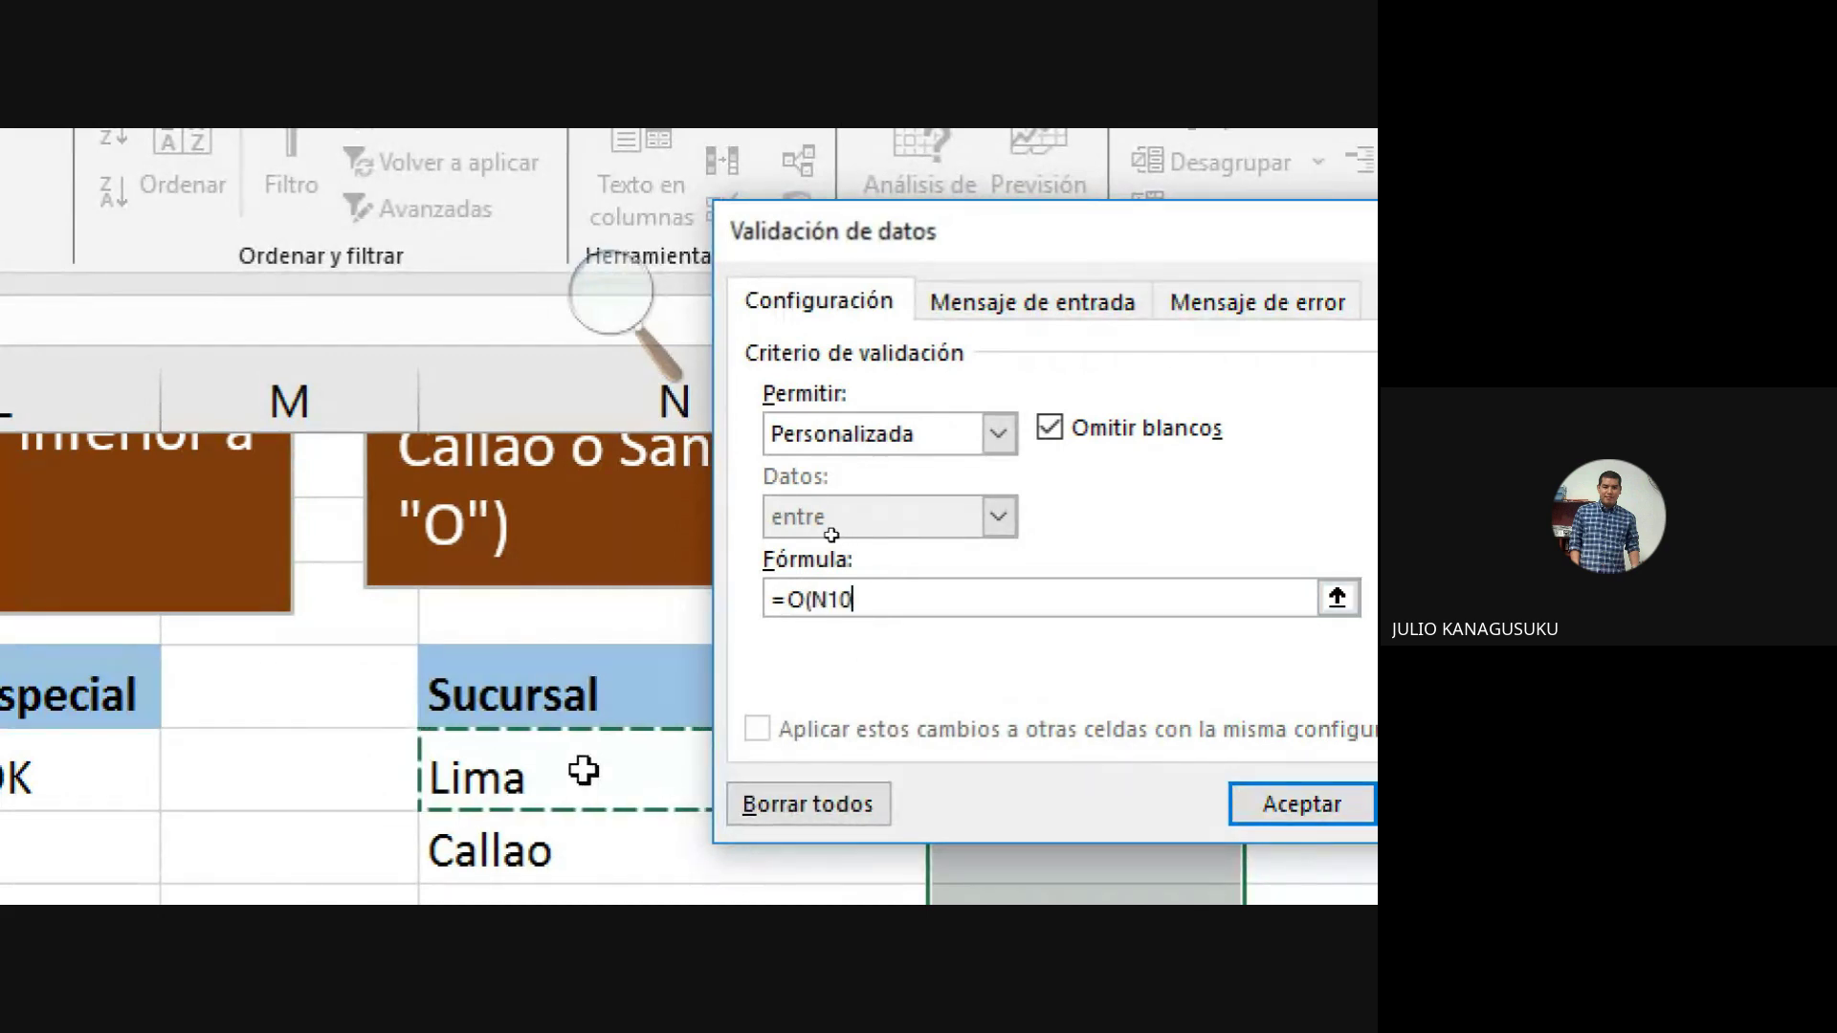
text(=2)
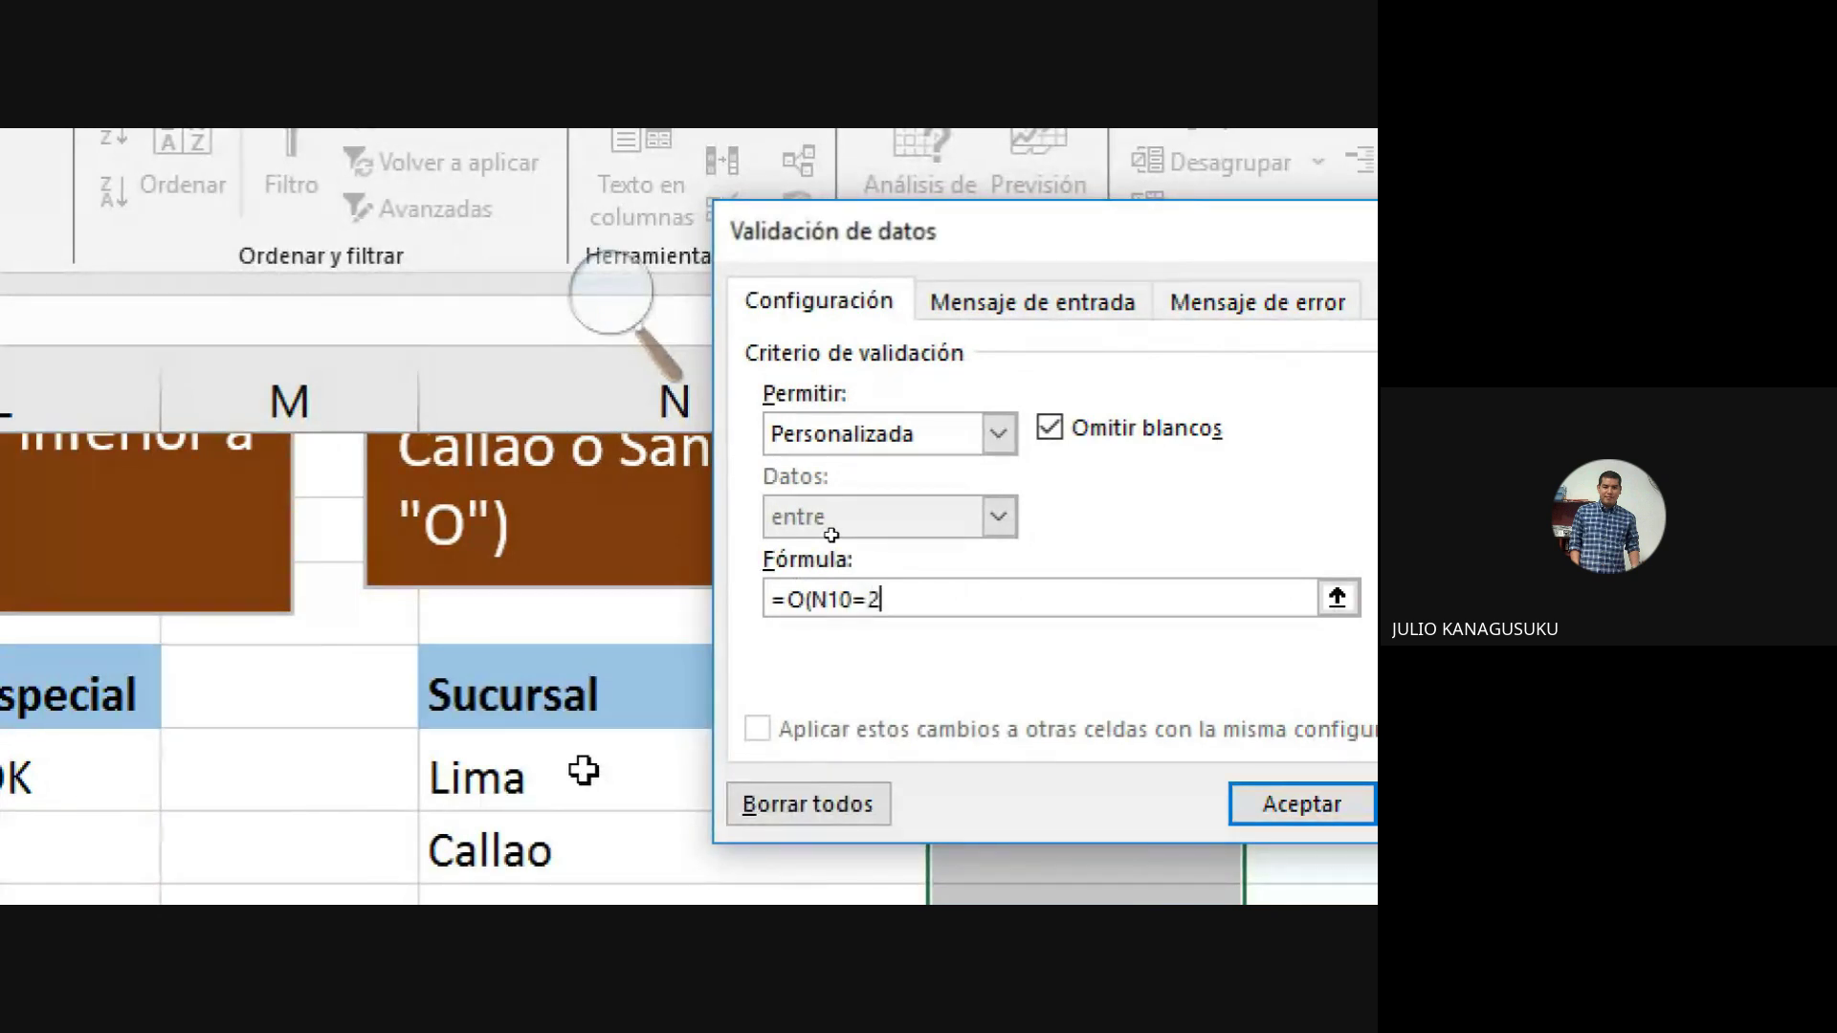
key(Escape)
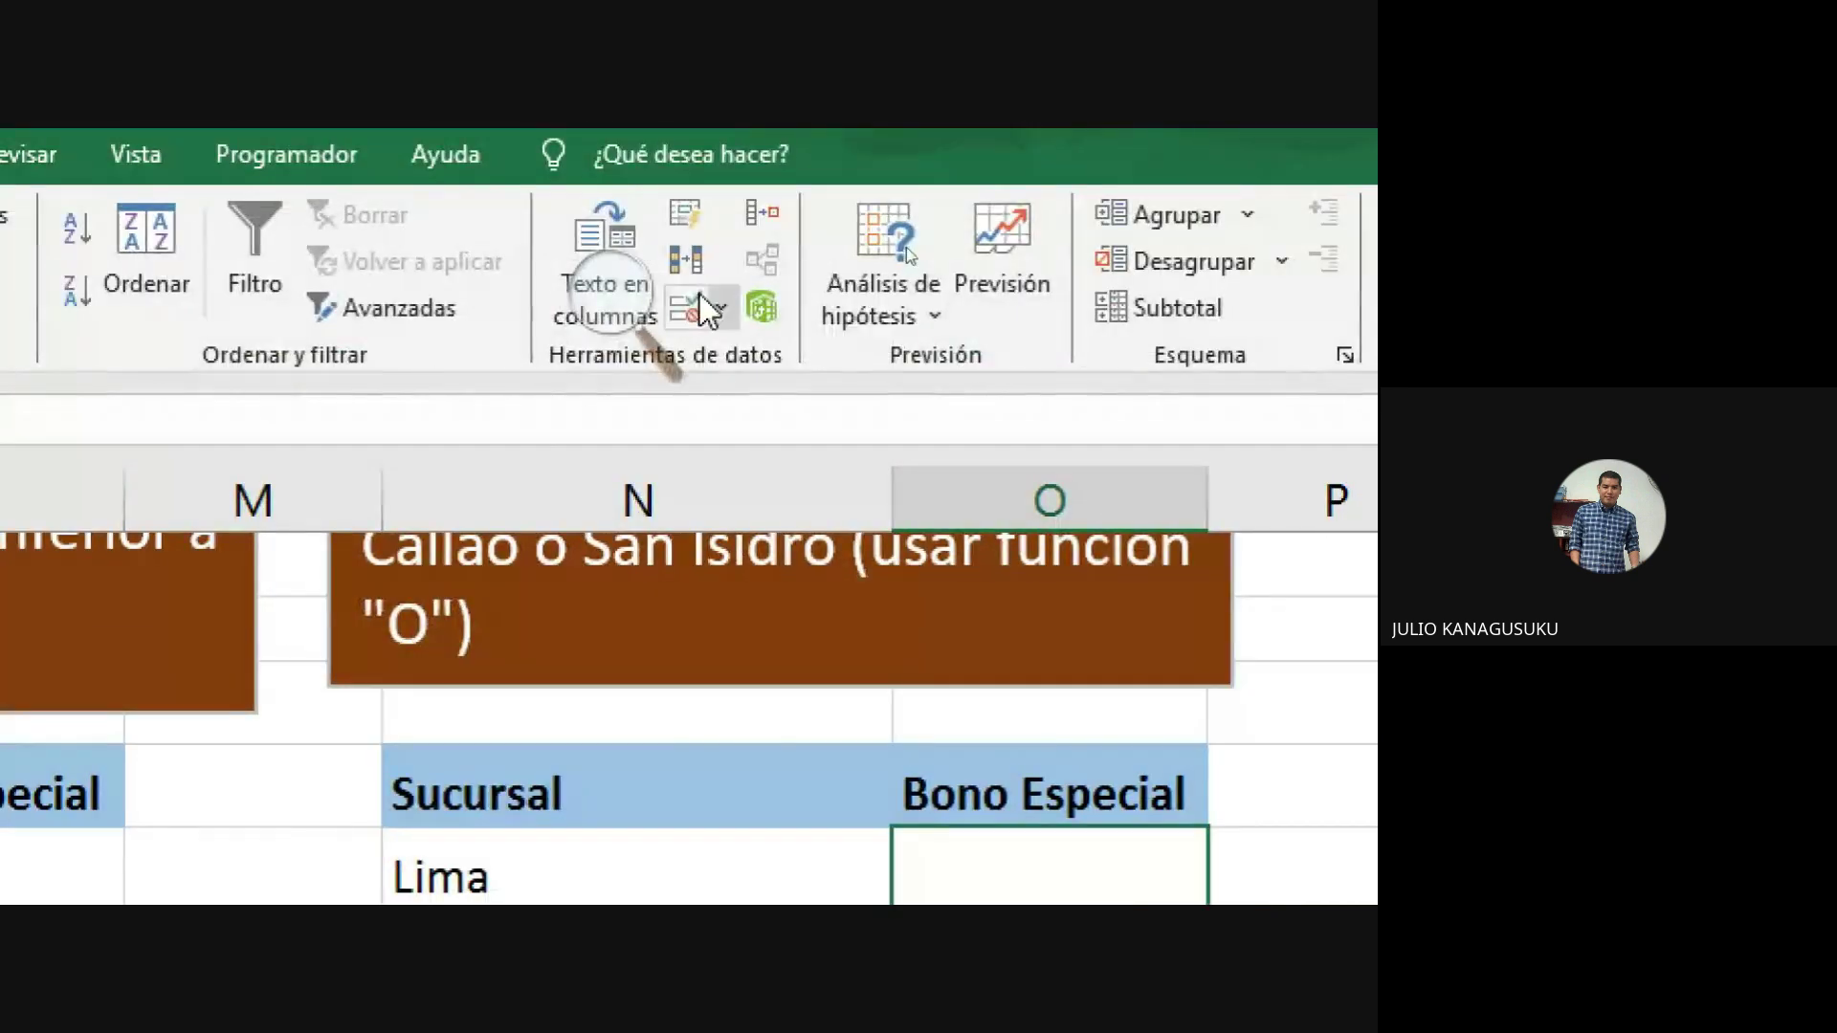
Step: Complete the custom formula as =O(N10="LIMA";N10="CALLAO";N10="SAN ISIDRO")
click(685, 306)
click(859, 702)
text(=O(N10="Li)
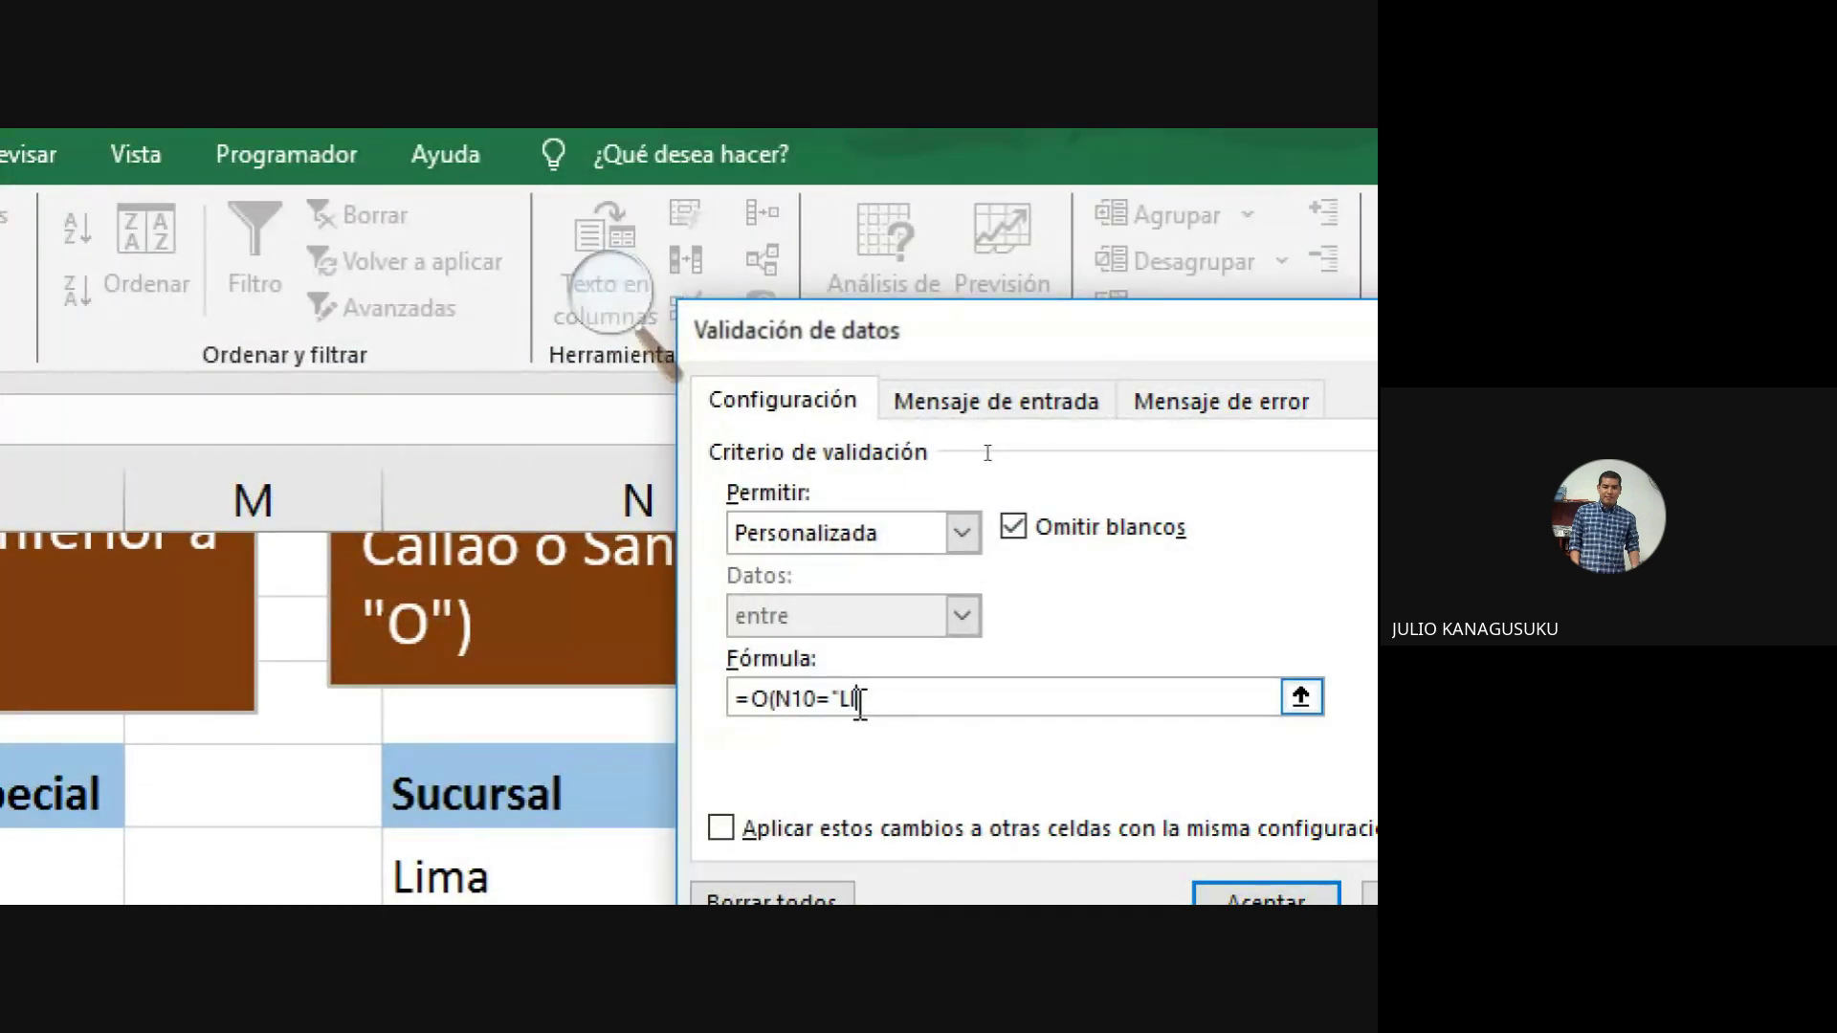
text(MA";)
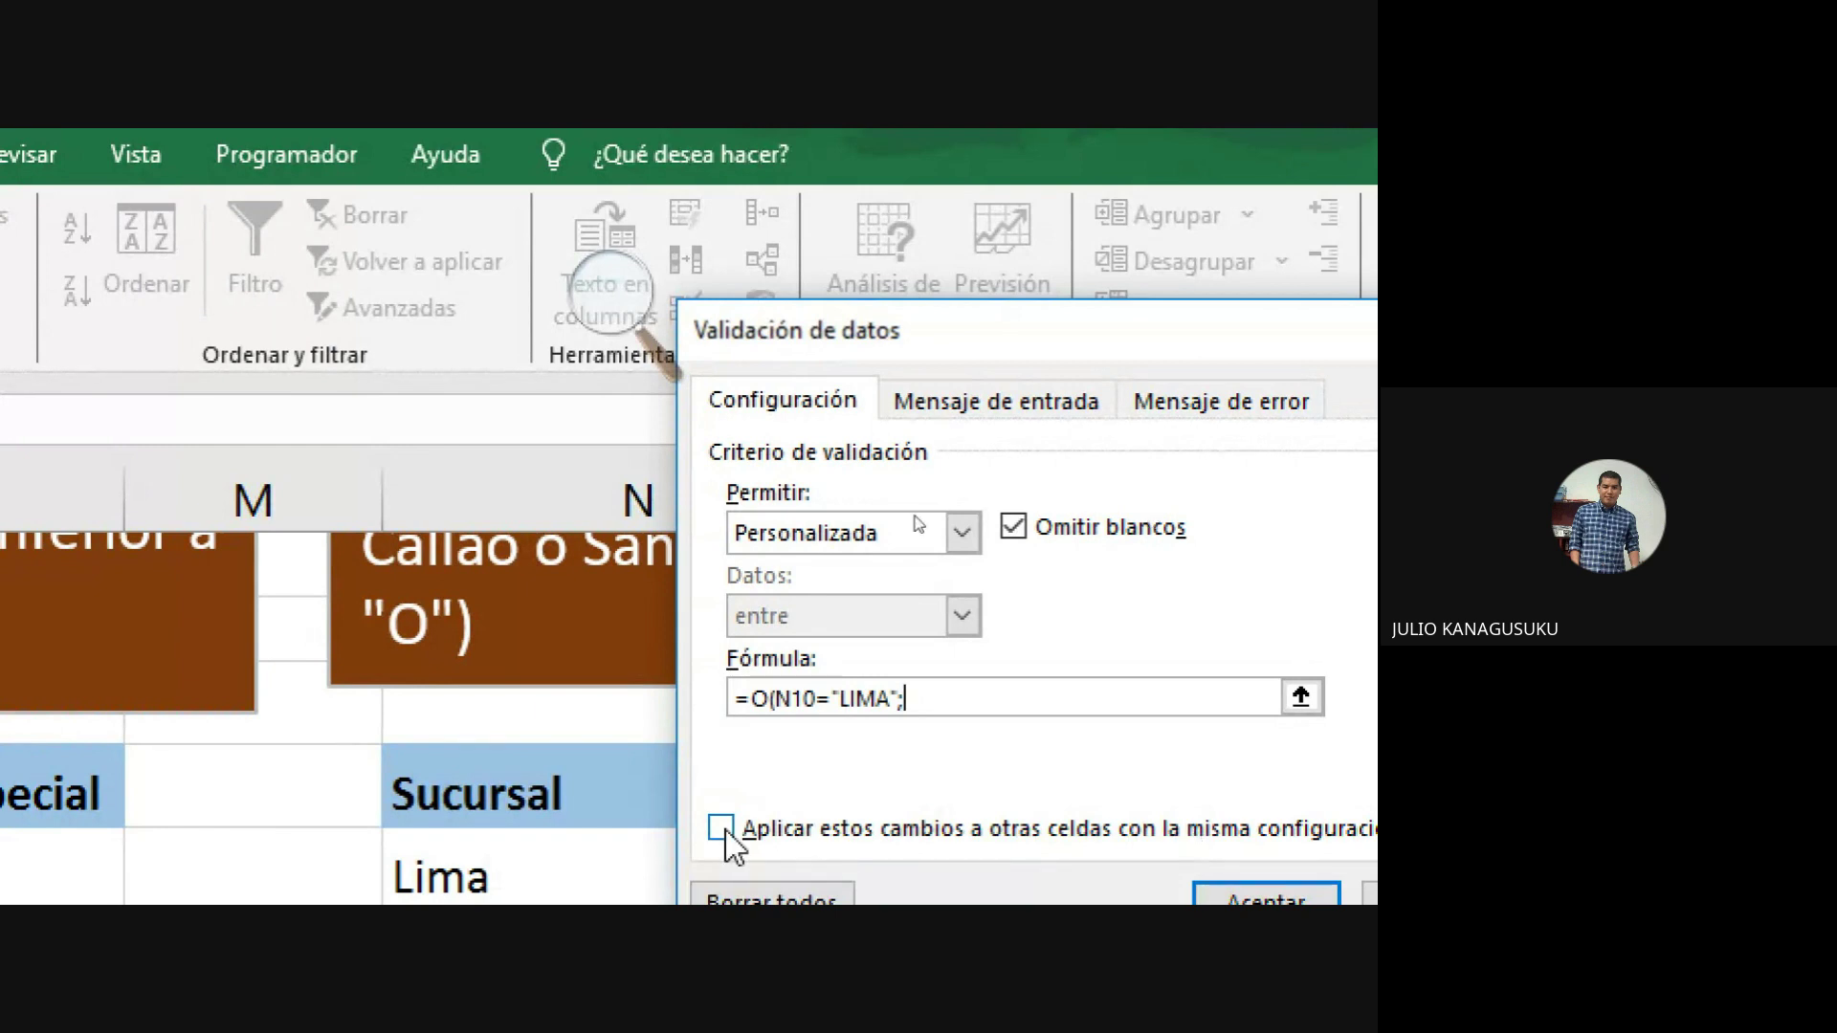
click(546, 852)
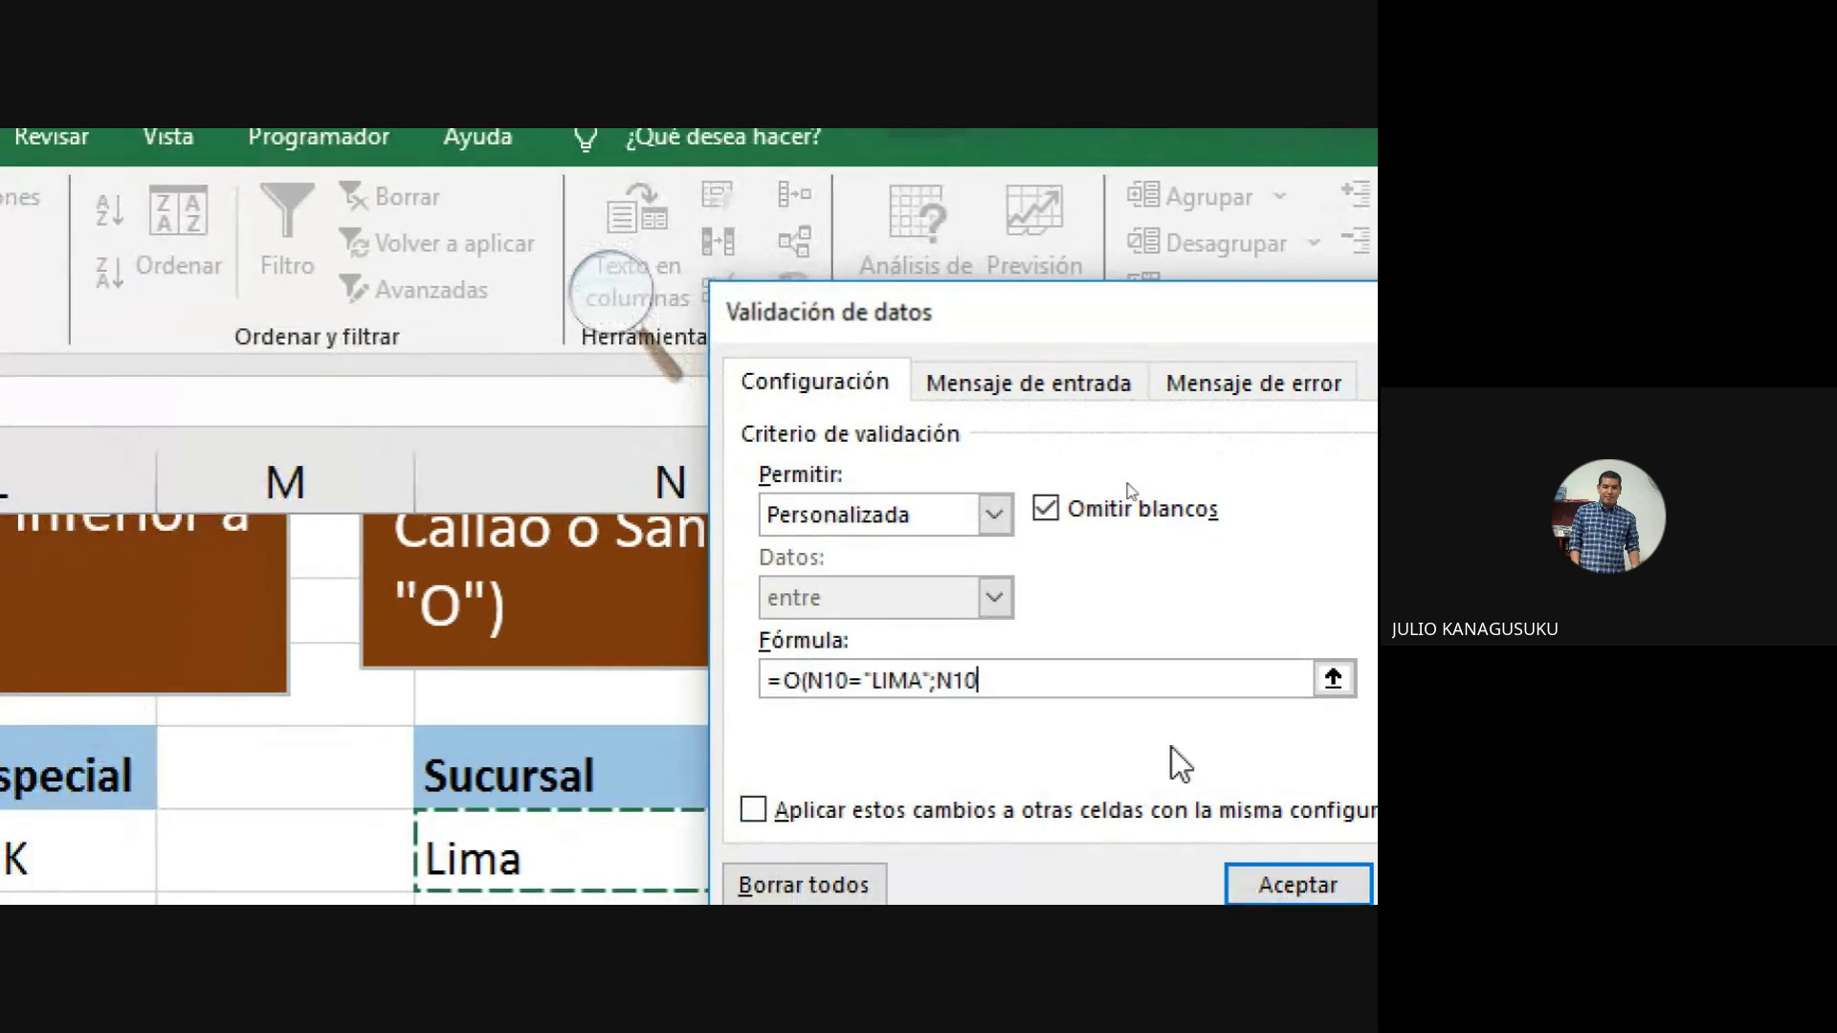
text(=")
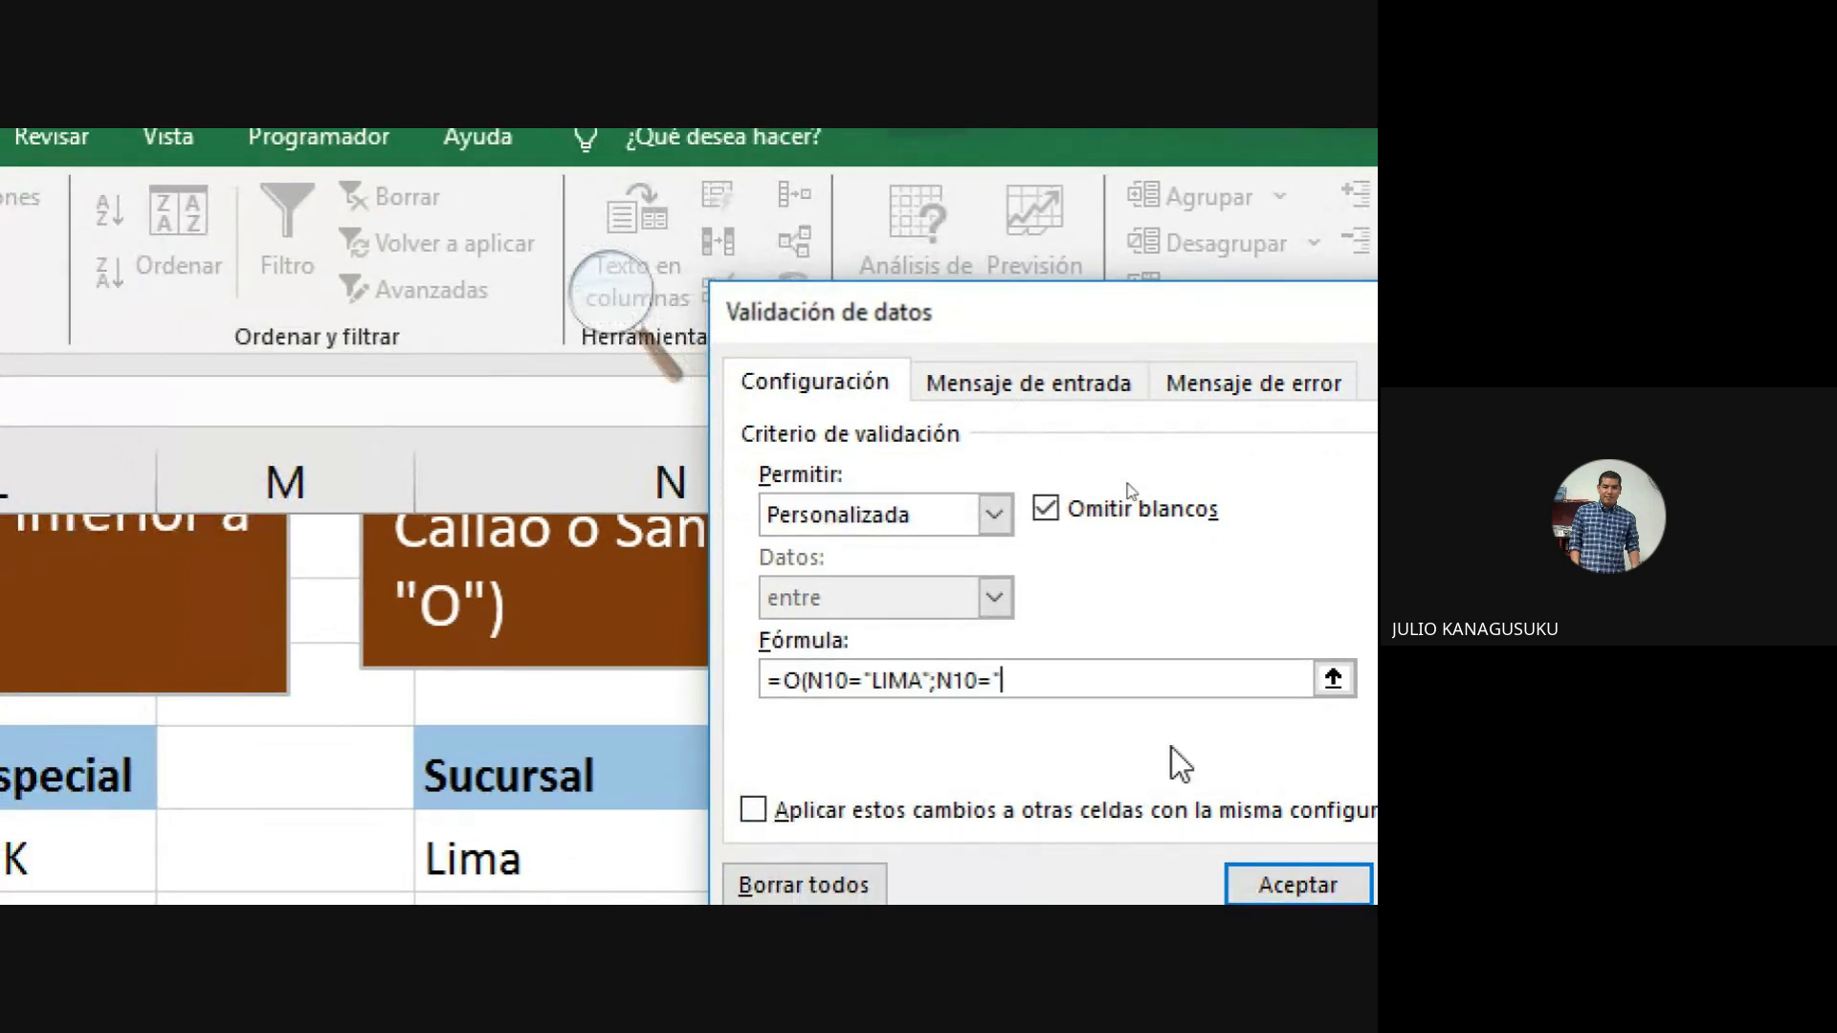
text(CALLAO")
text(;)
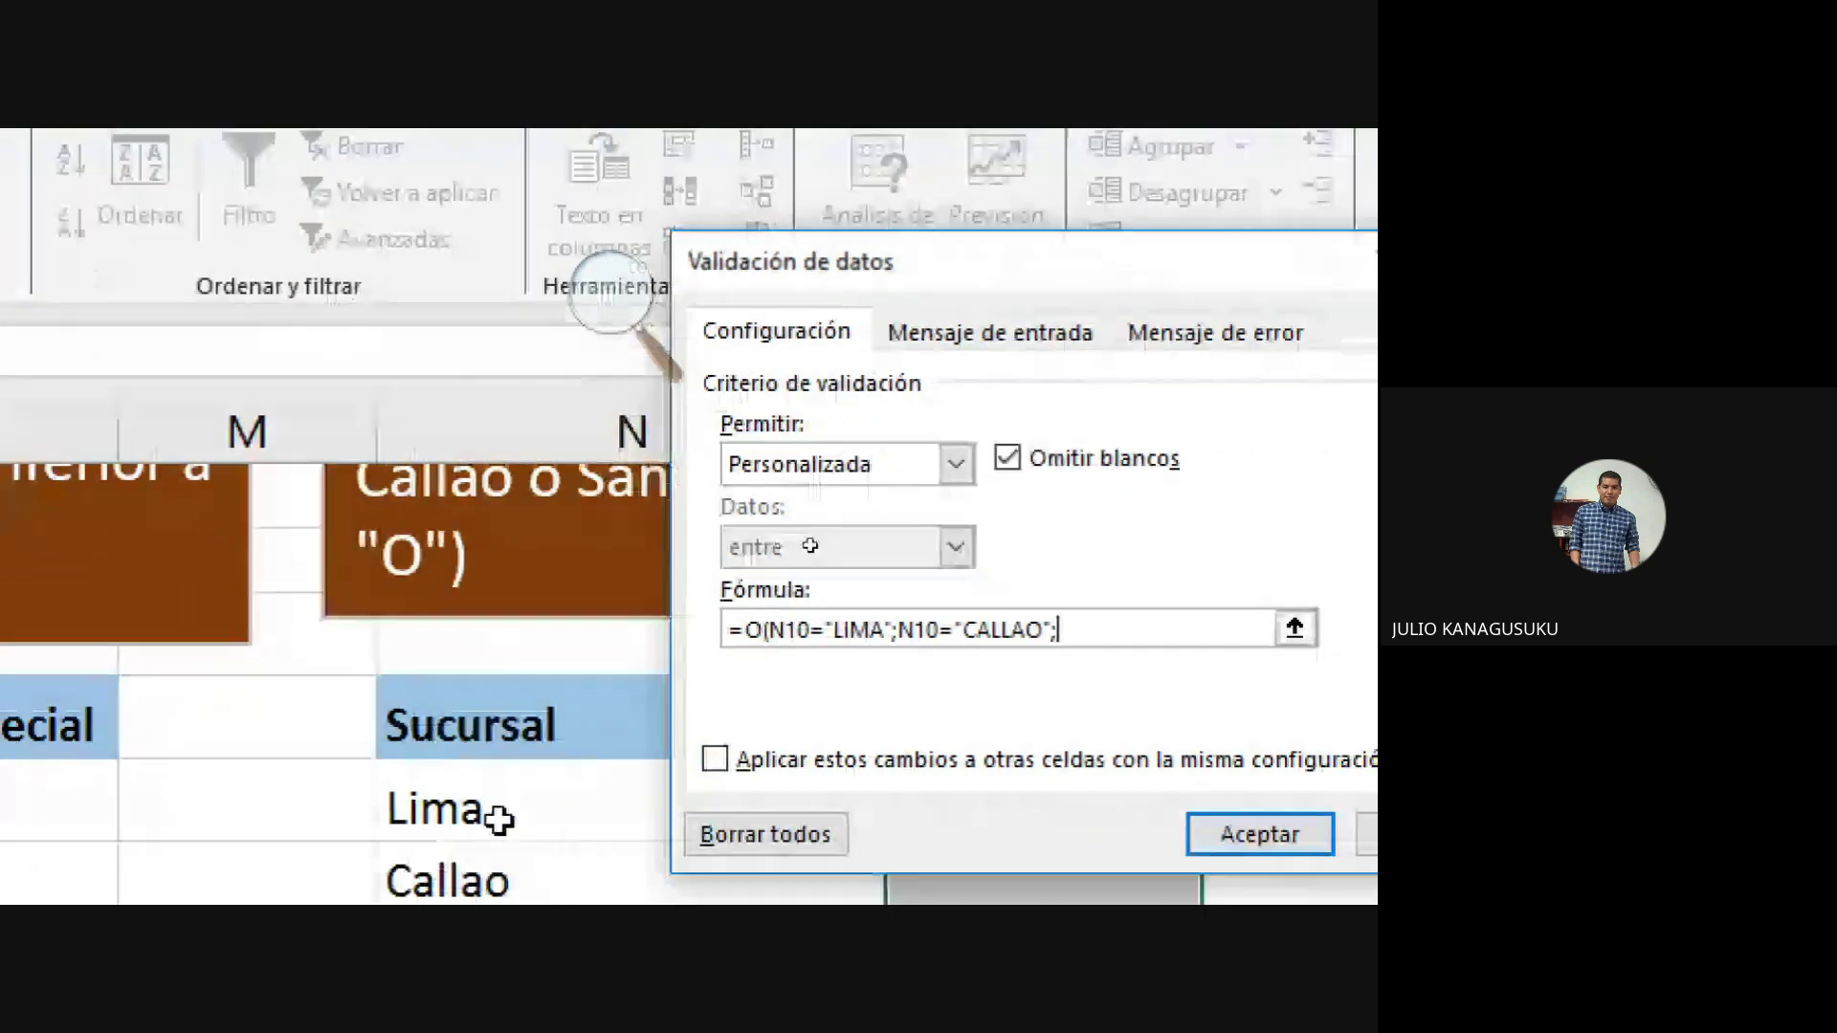
click(529, 861)
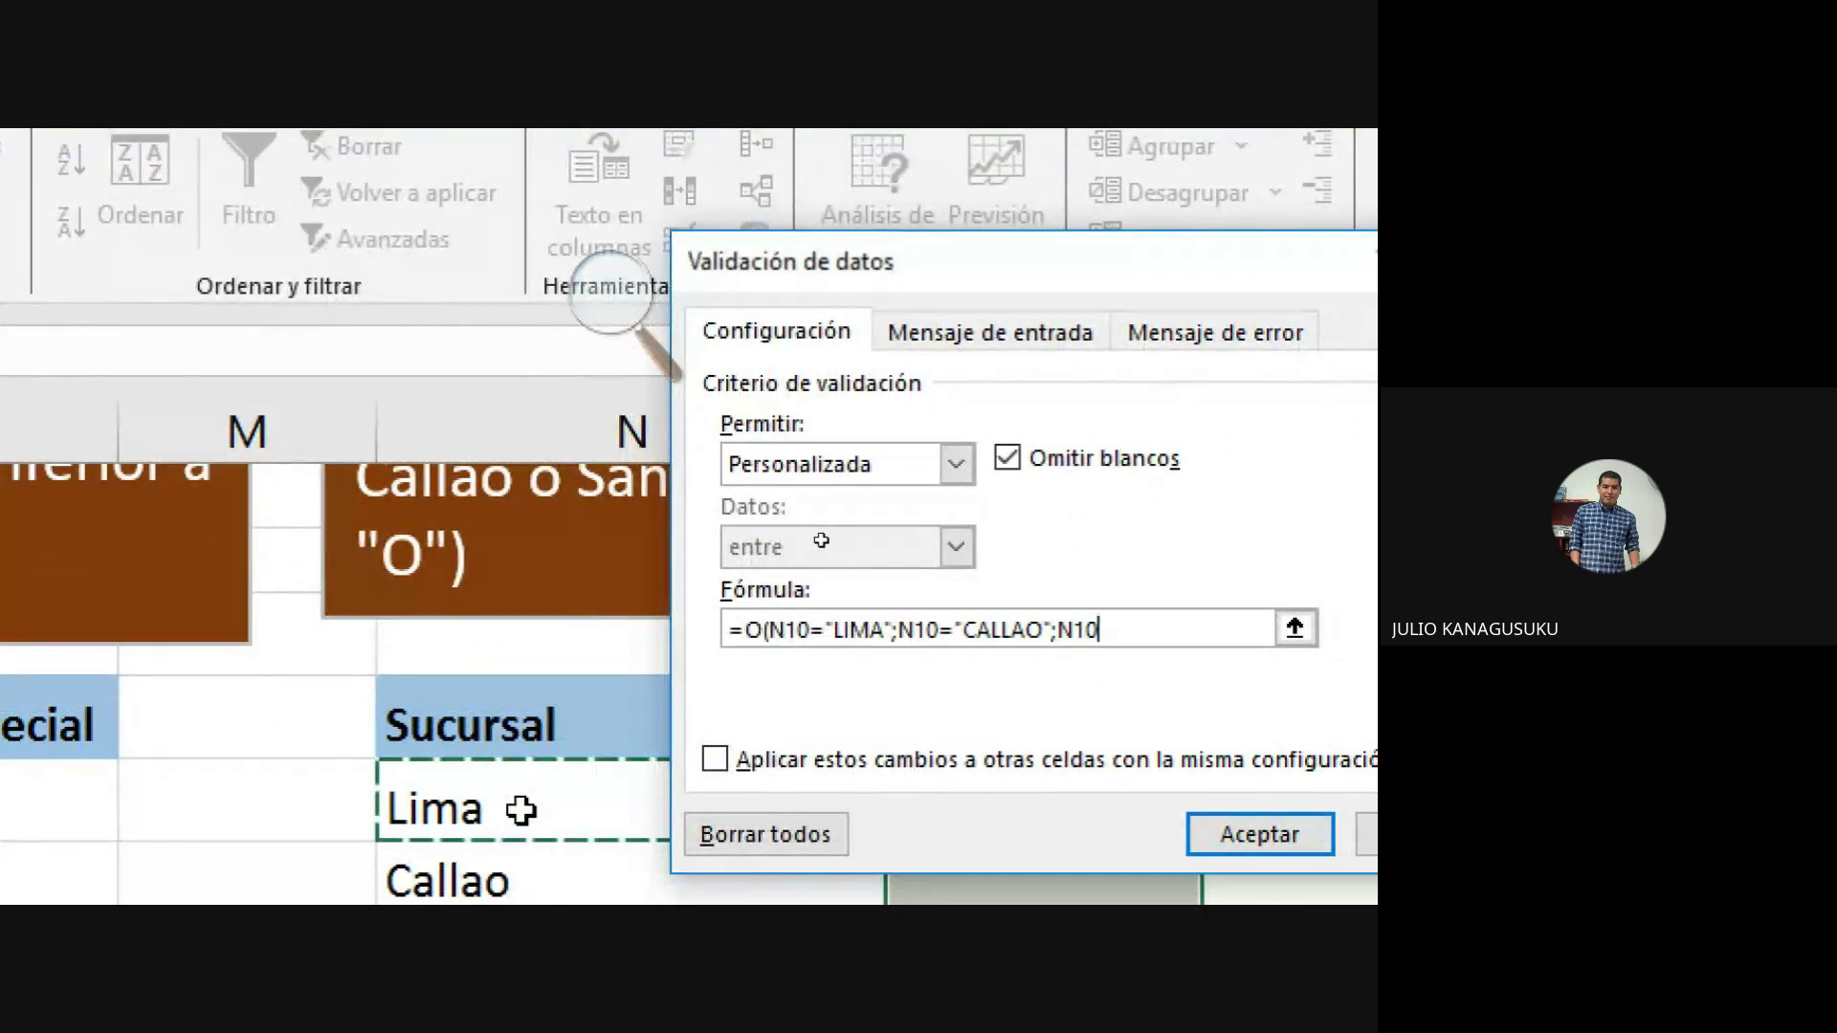
text(=")
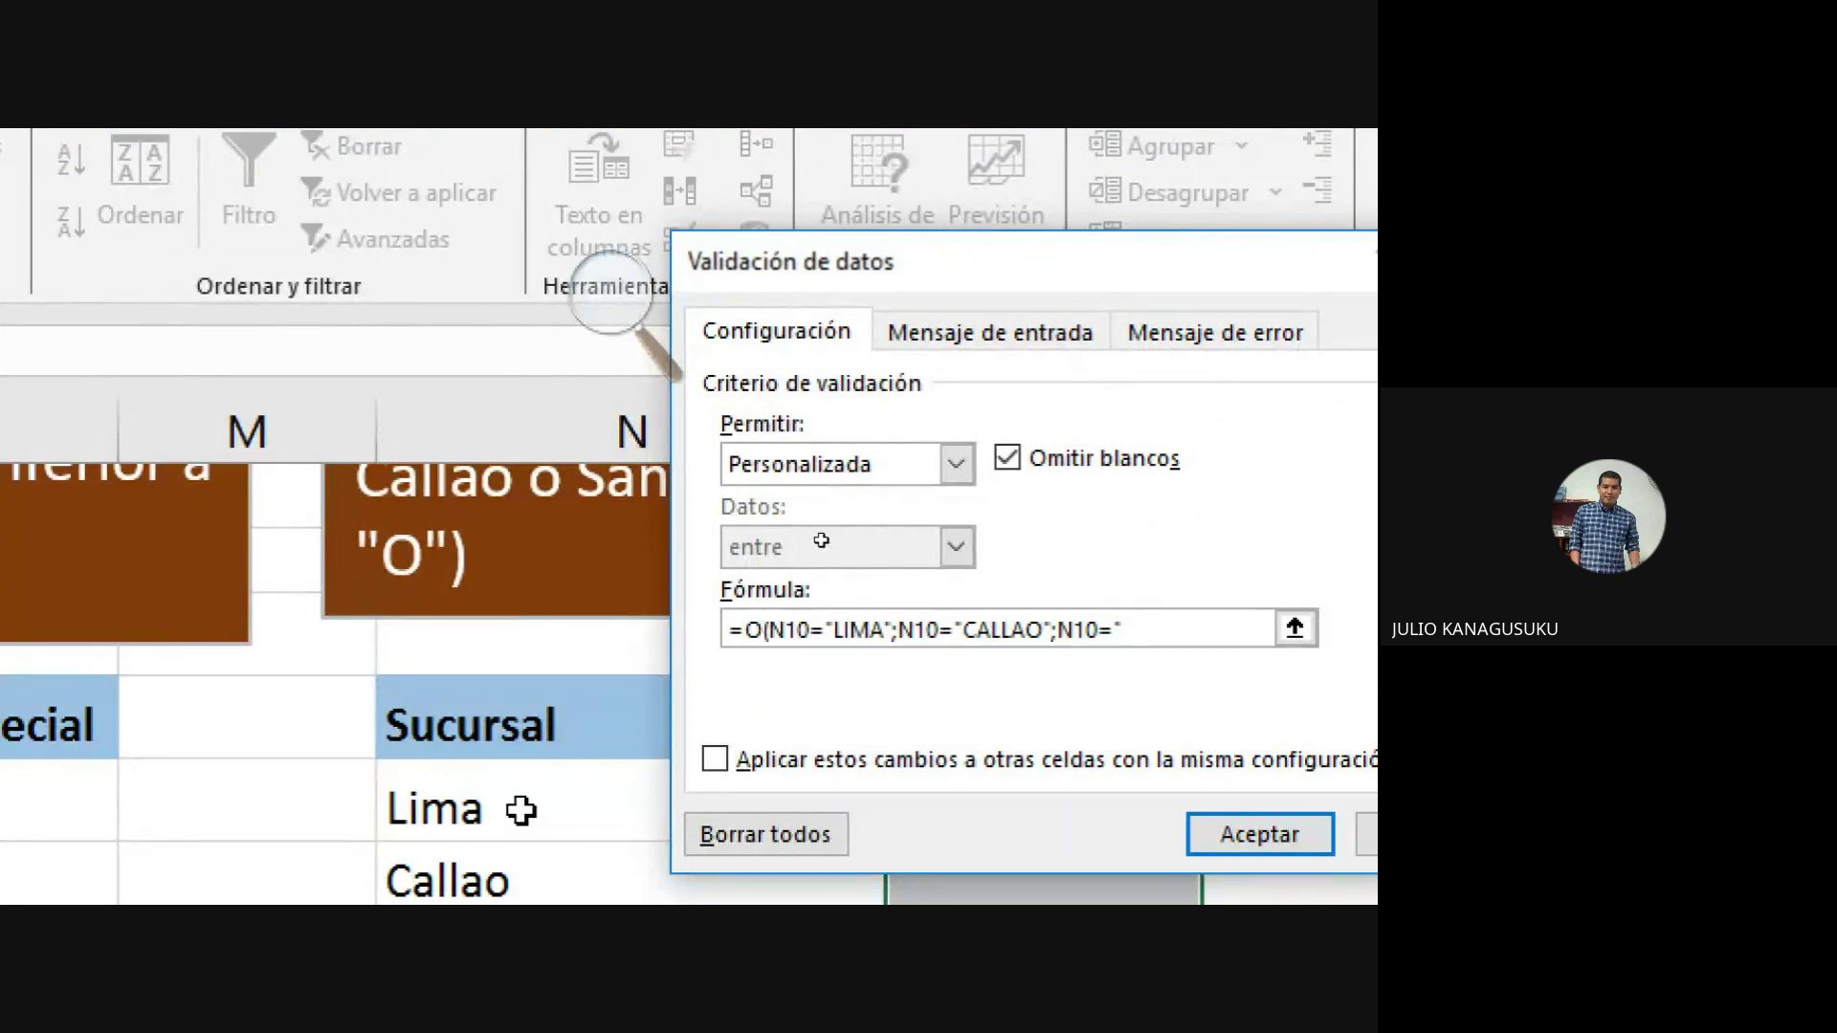
text(SAN ISIDRO)
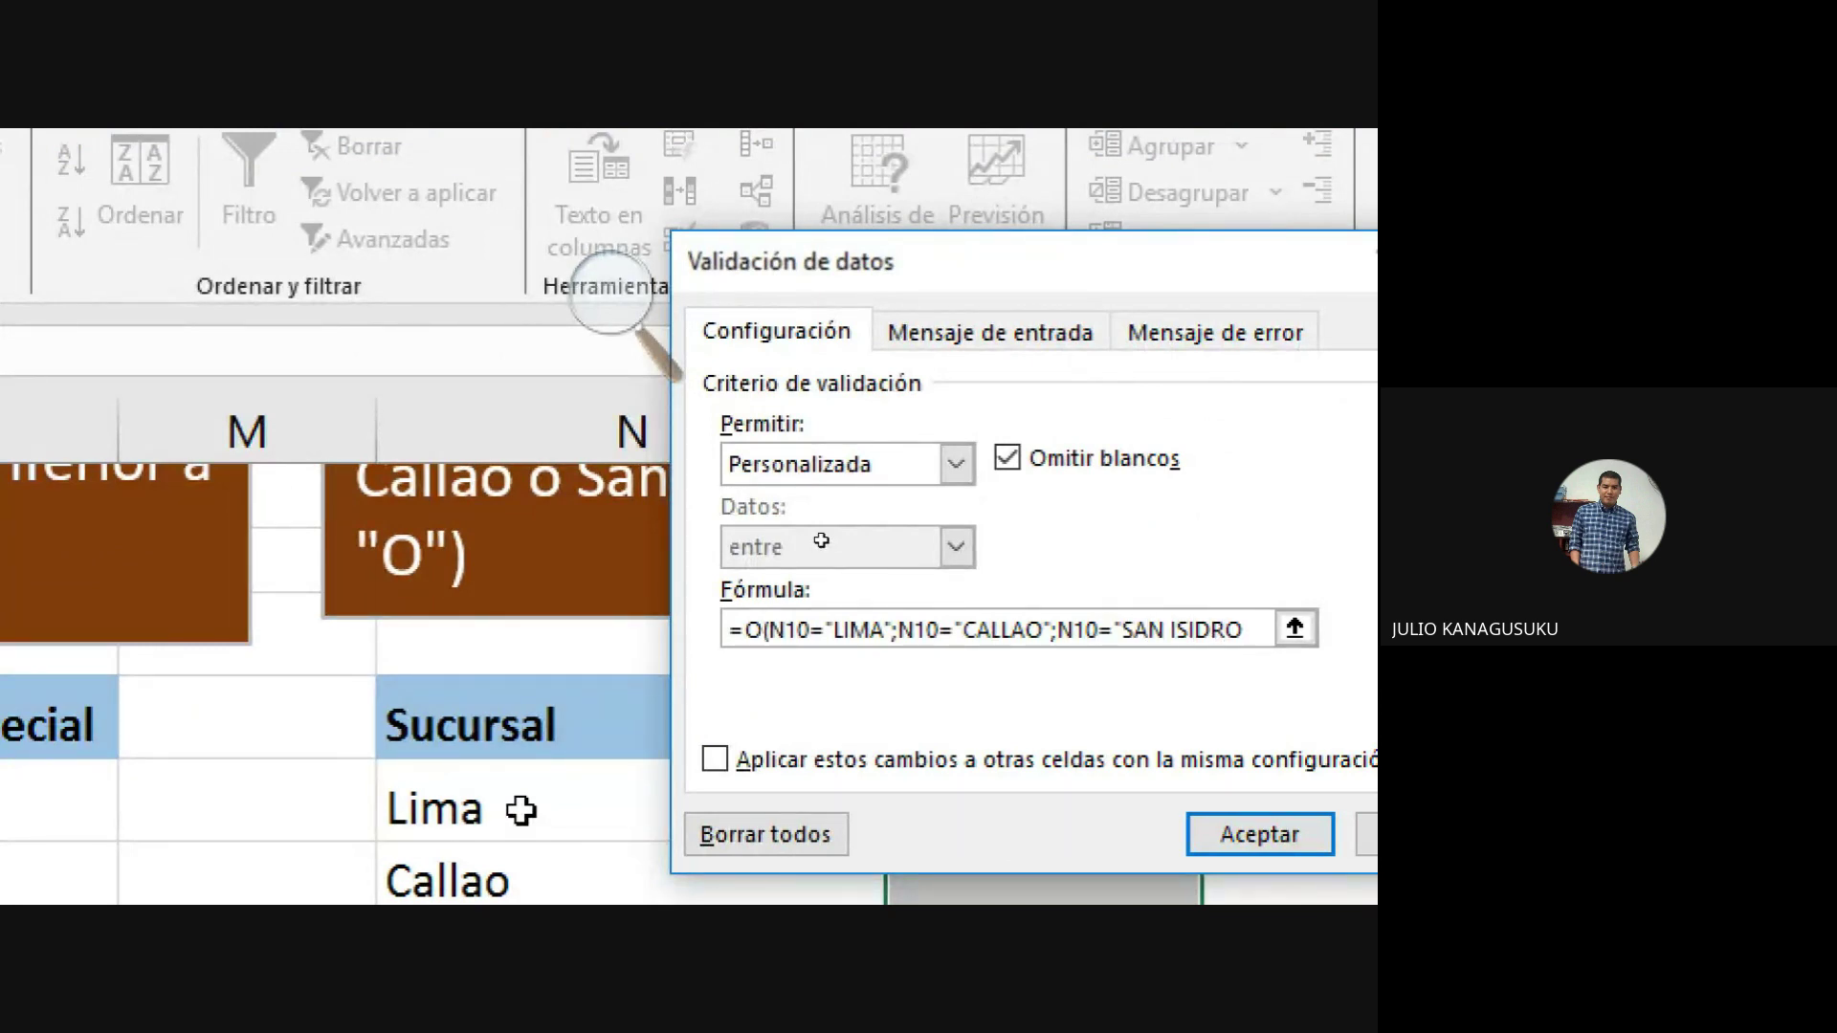
text("))
Step: Apply the rule and enter OK in Bono Especial beside the Lima and Callao rows
click(1215, 842)
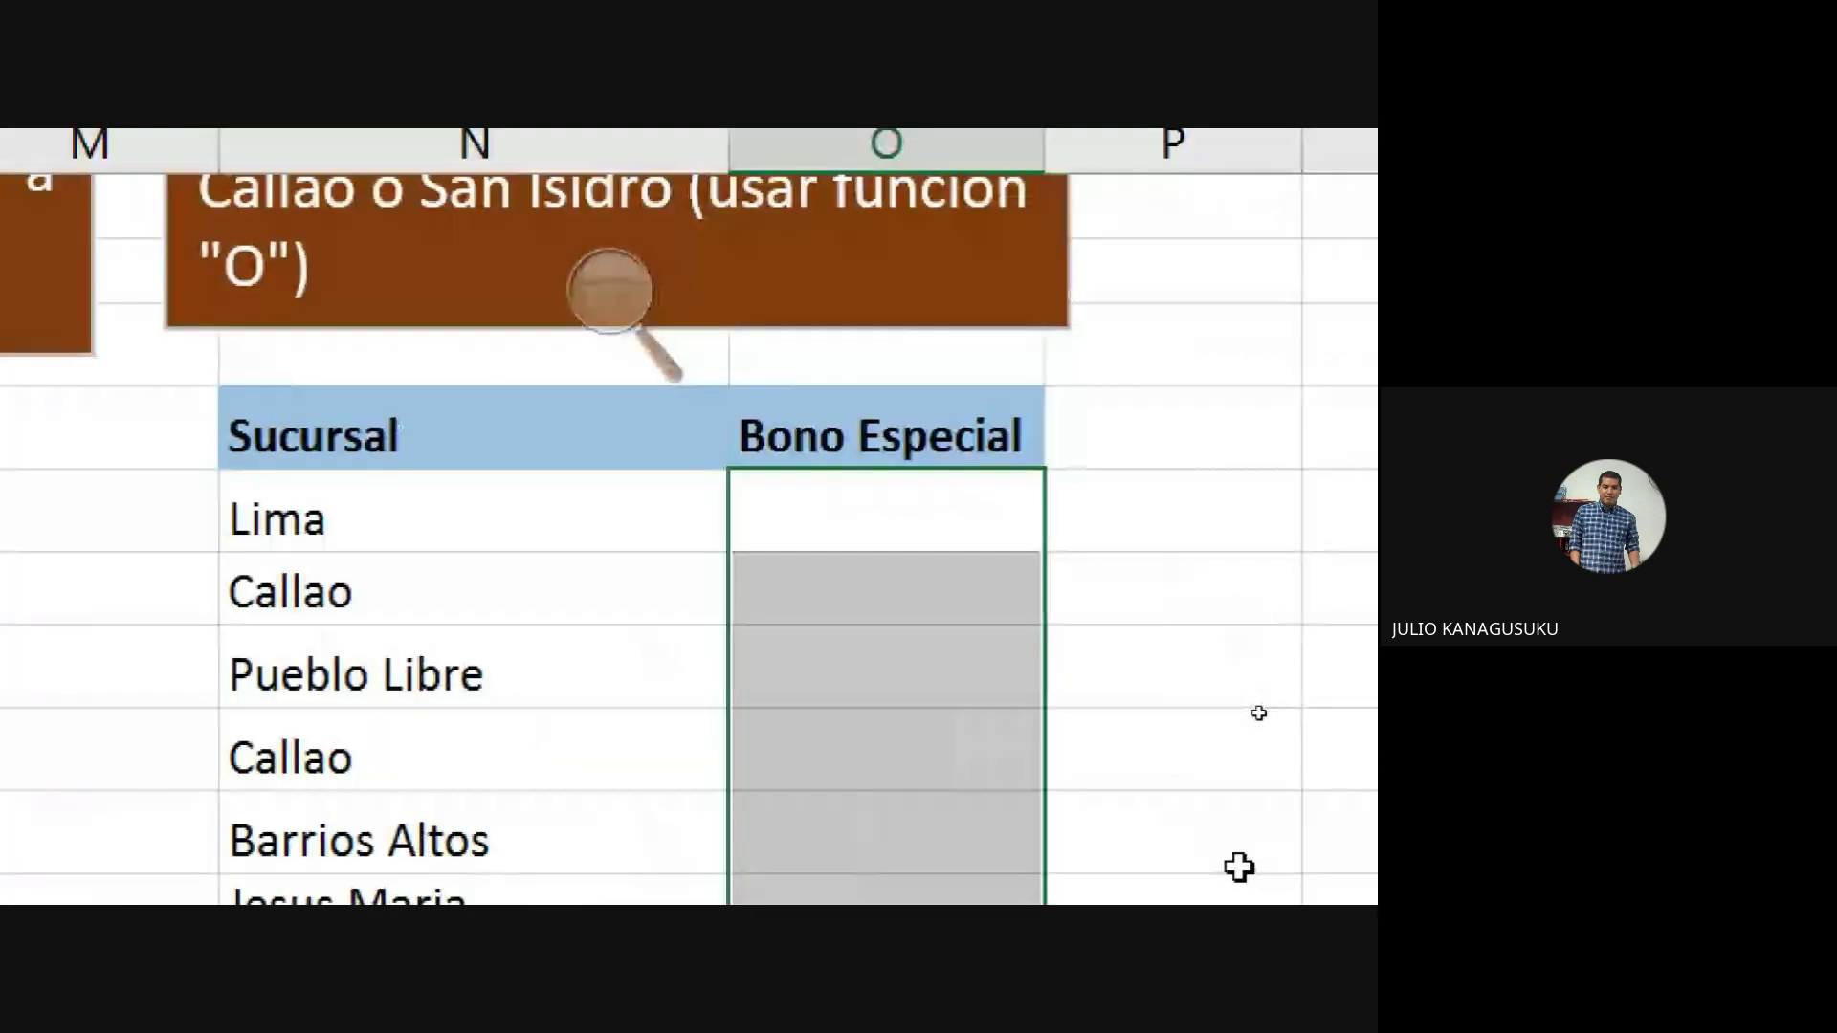
click(950, 503)
text(O)
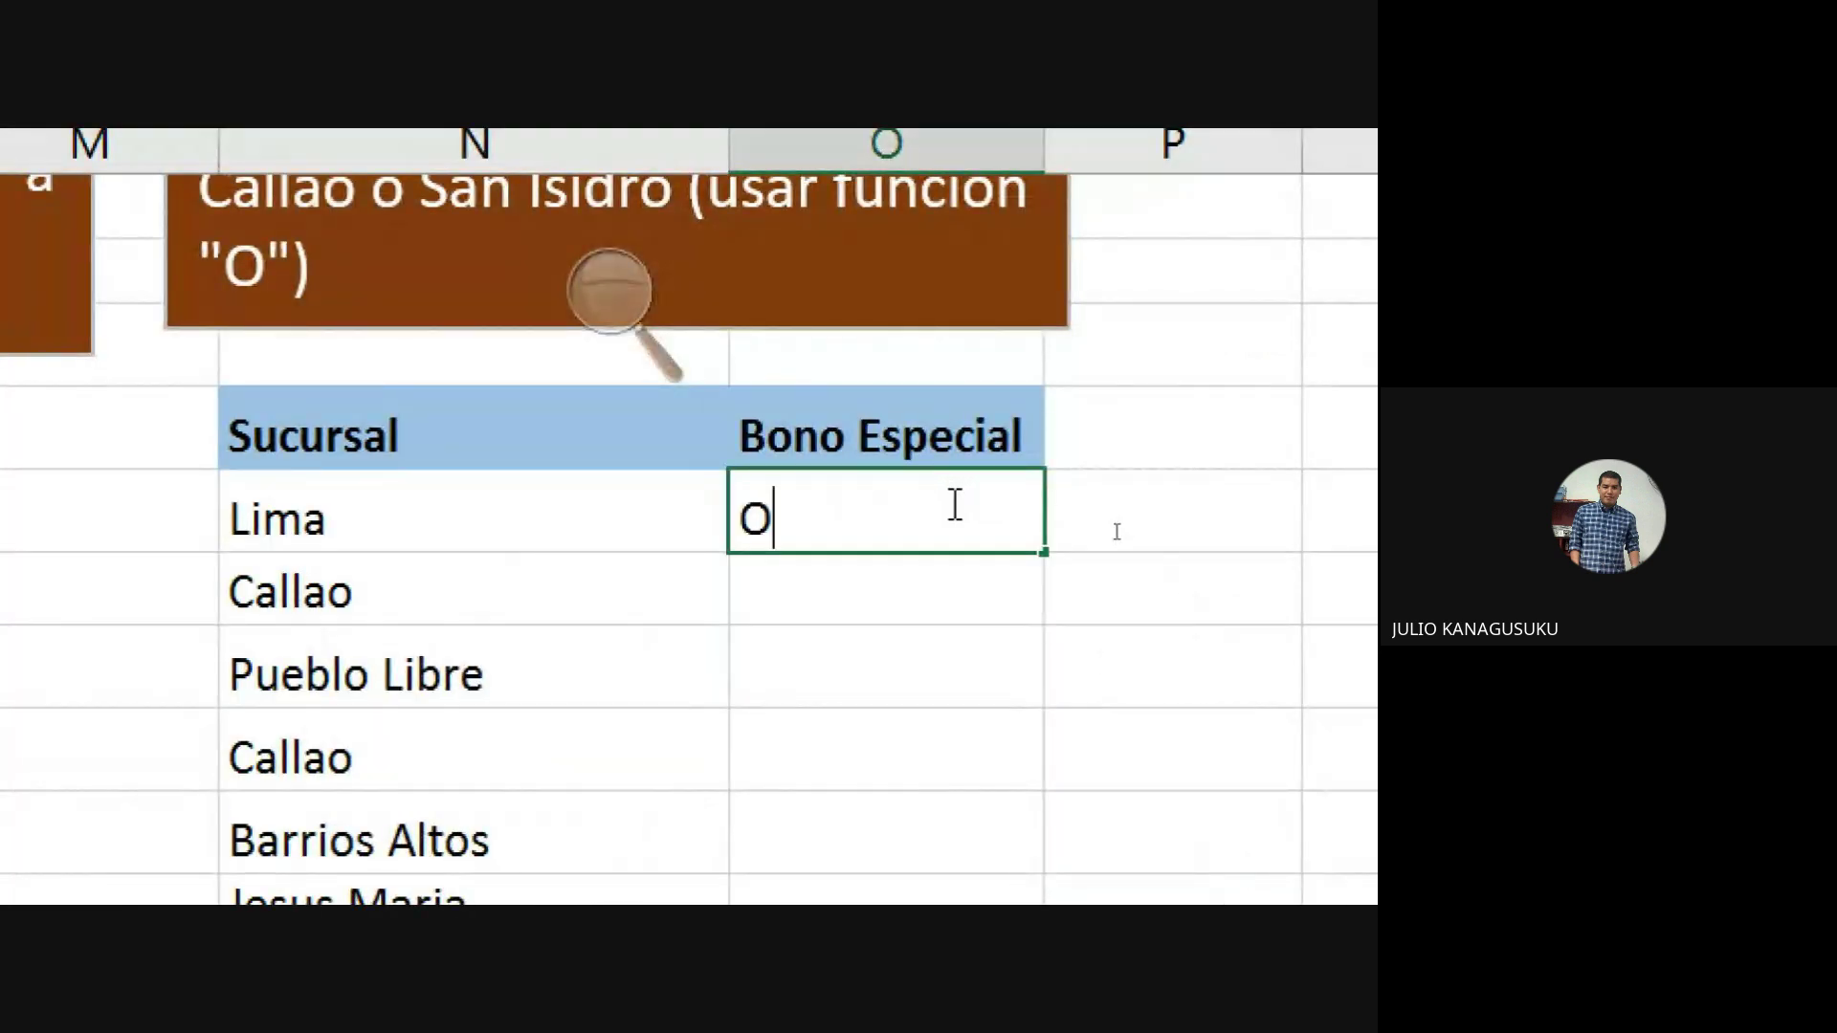
text(K)
key(Return)
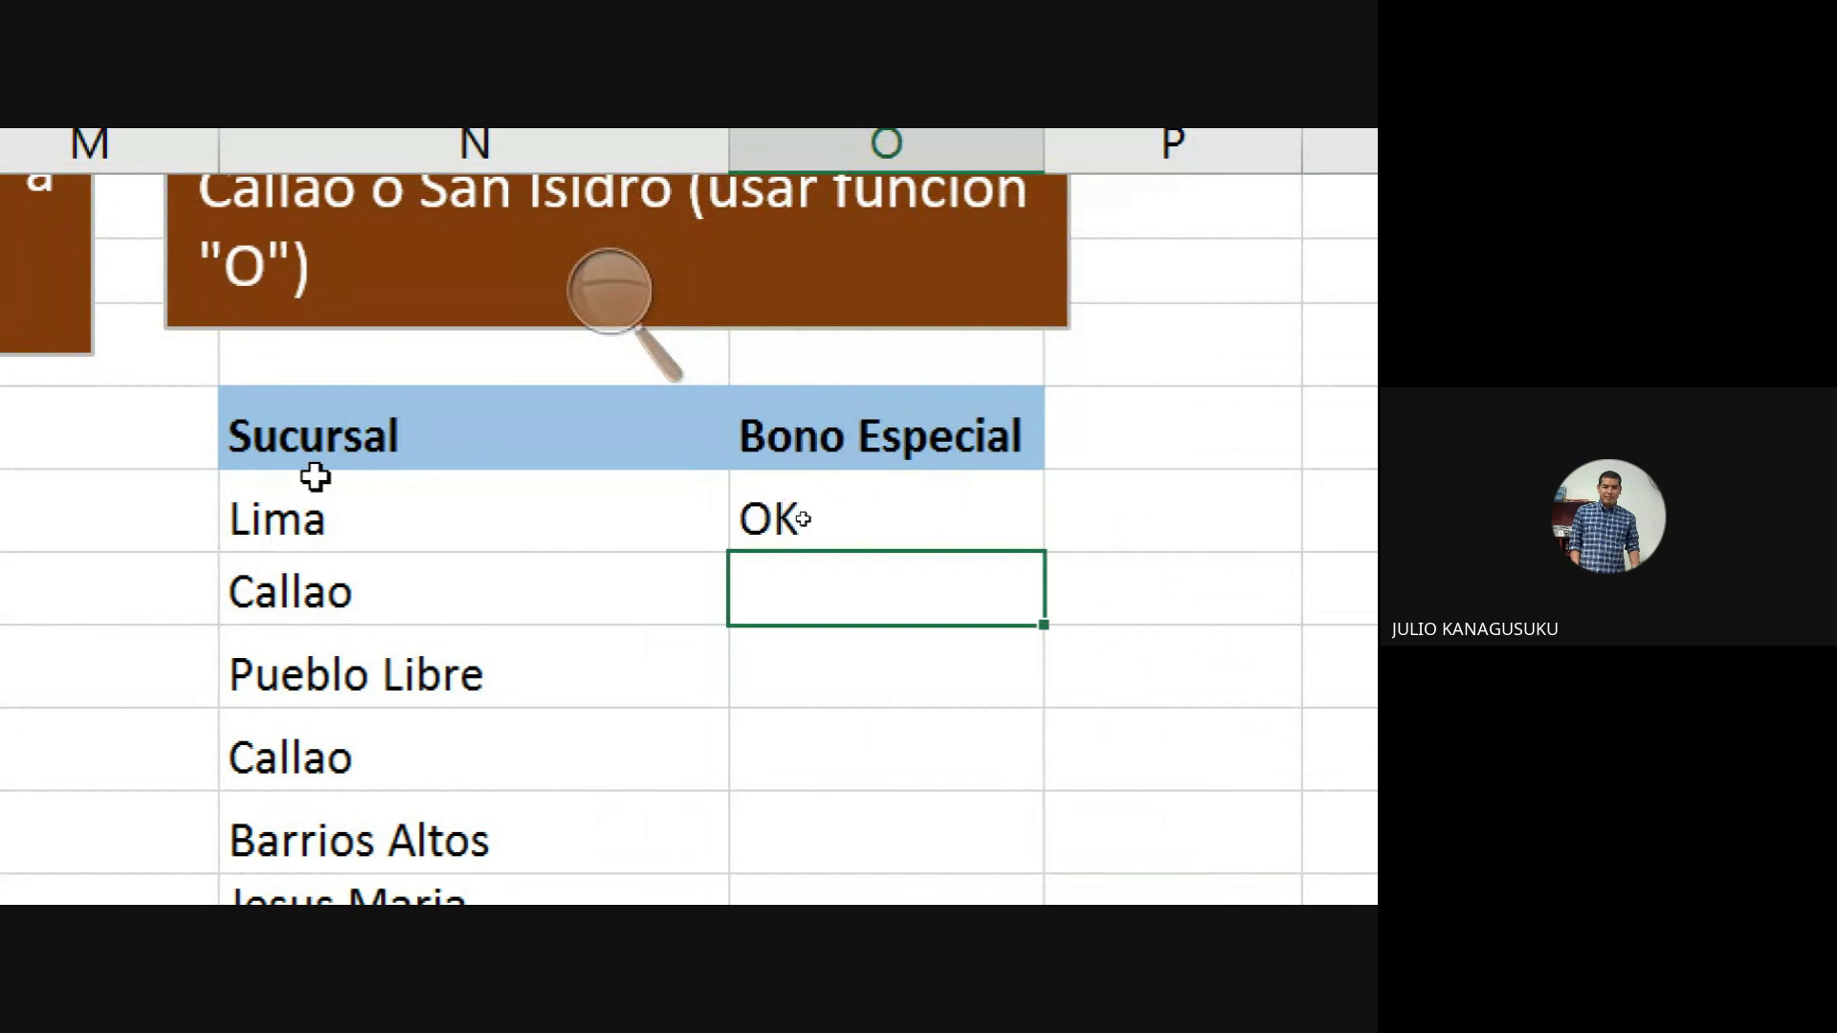
click(478, 503)
click(850, 576)
text(OK)
key(Return)
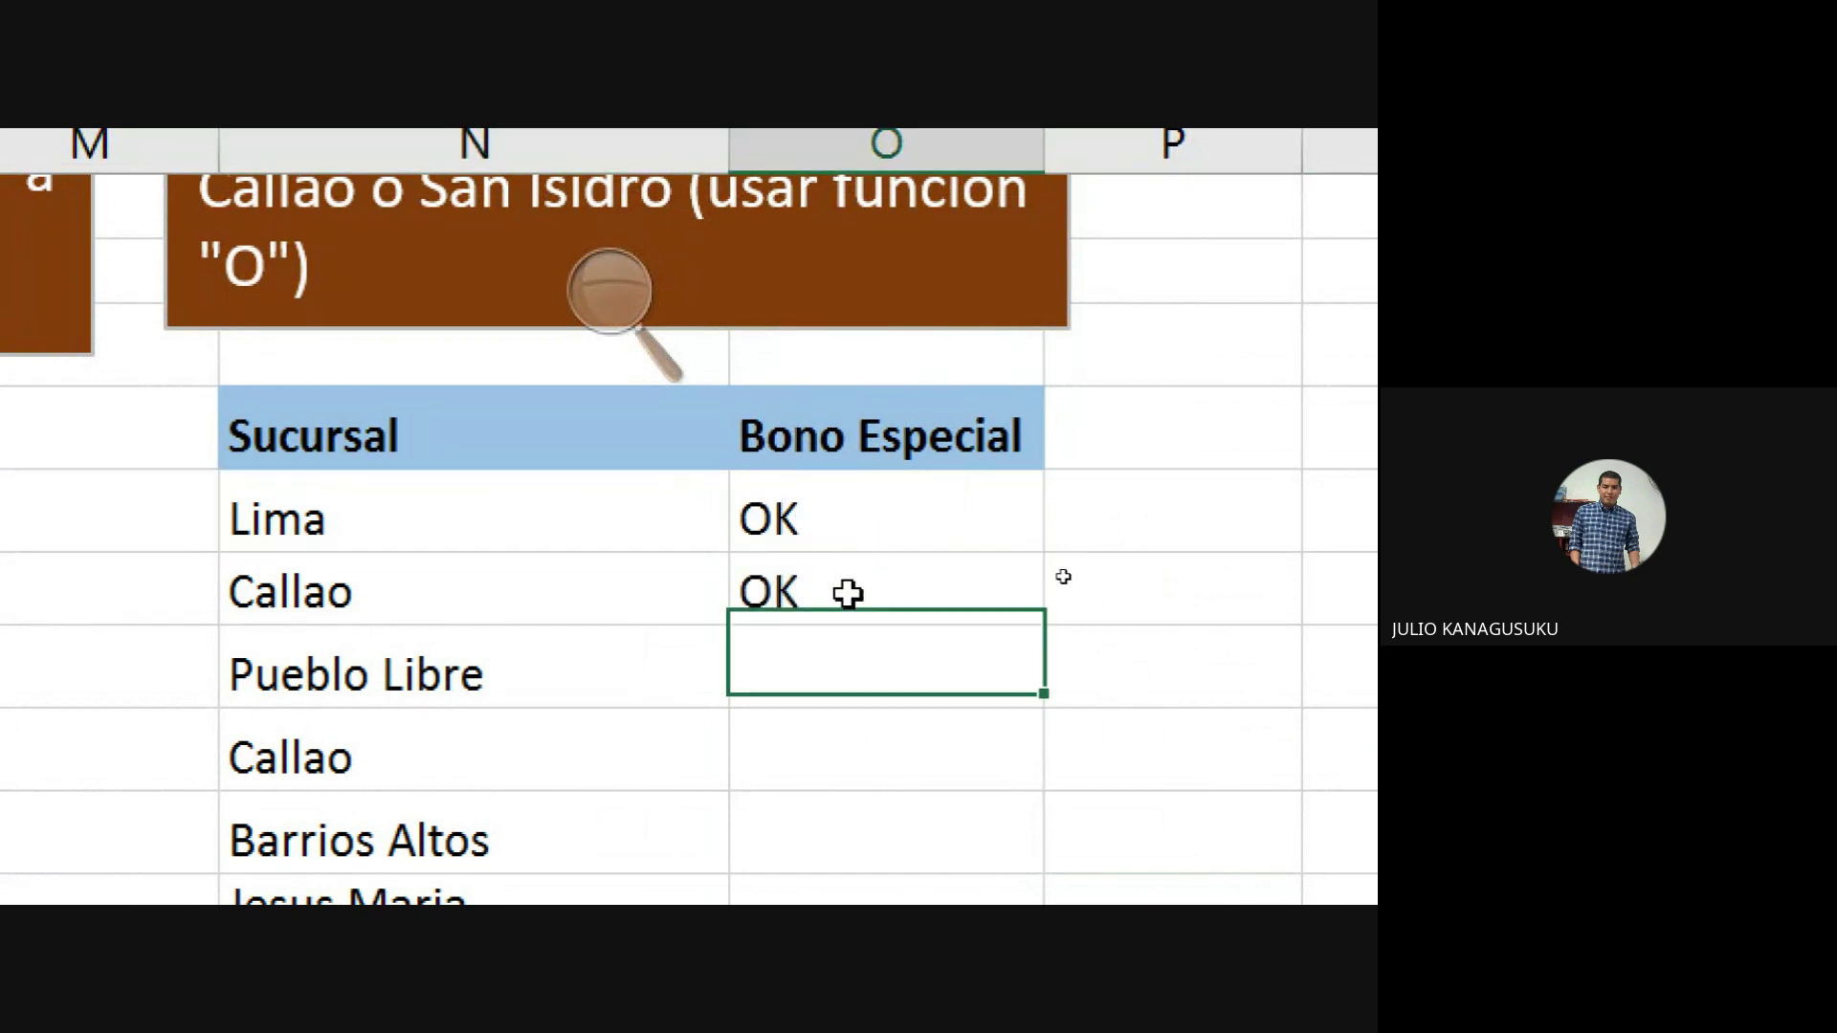
click(849, 591)
click(348, 590)
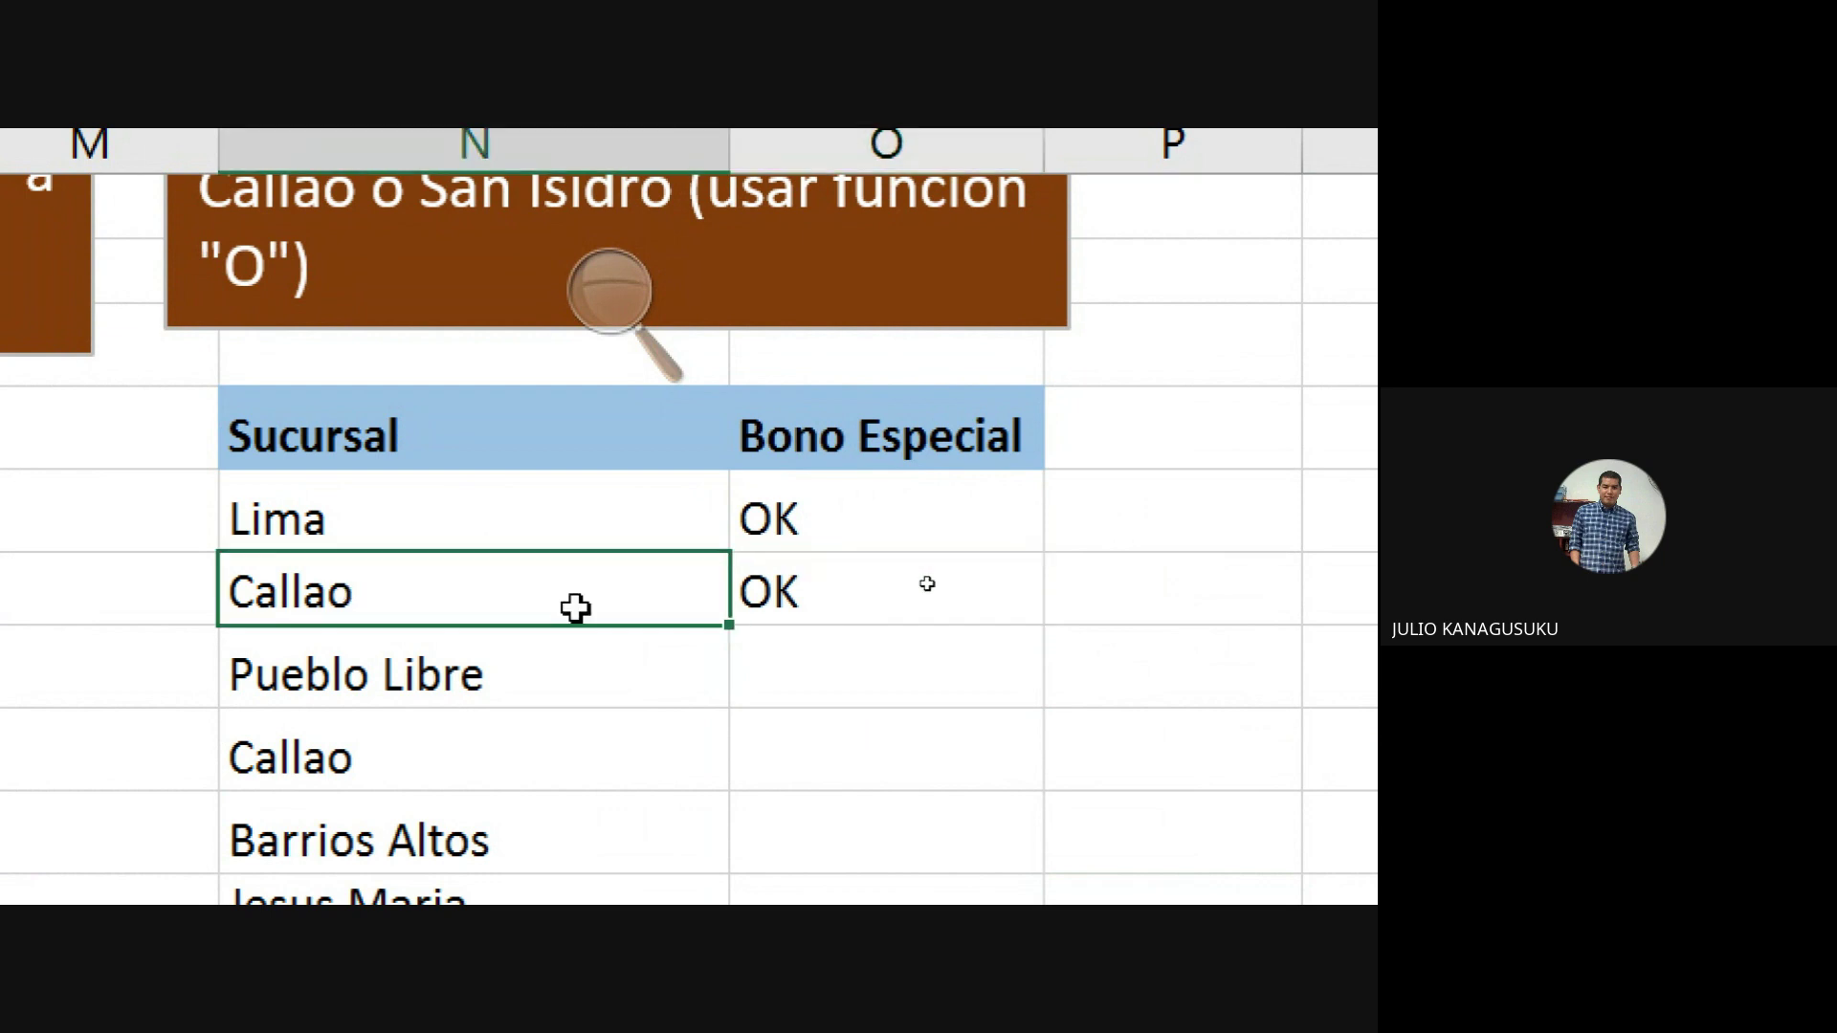
Step: Try OK beside Pueblo Libre and cancel the resulting validation error
click(848, 681)
text(OK)
key(Return)
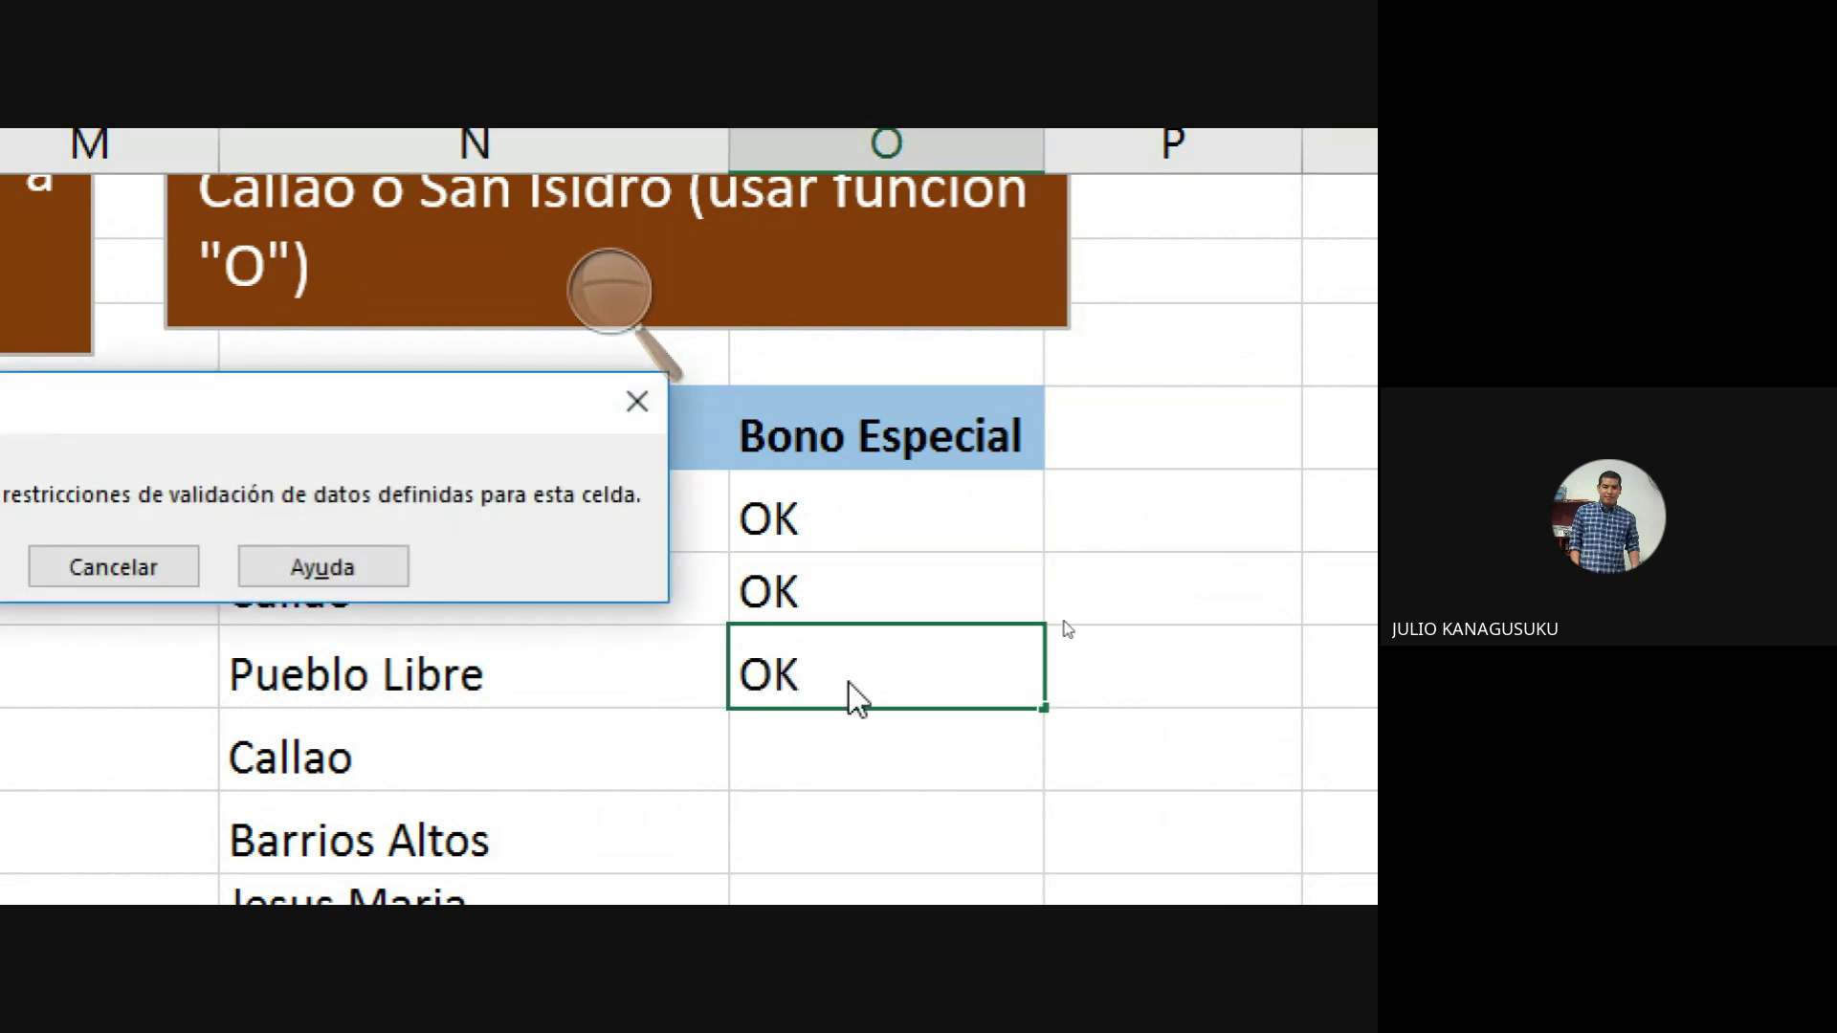
drag(330, 413, 993, 189)
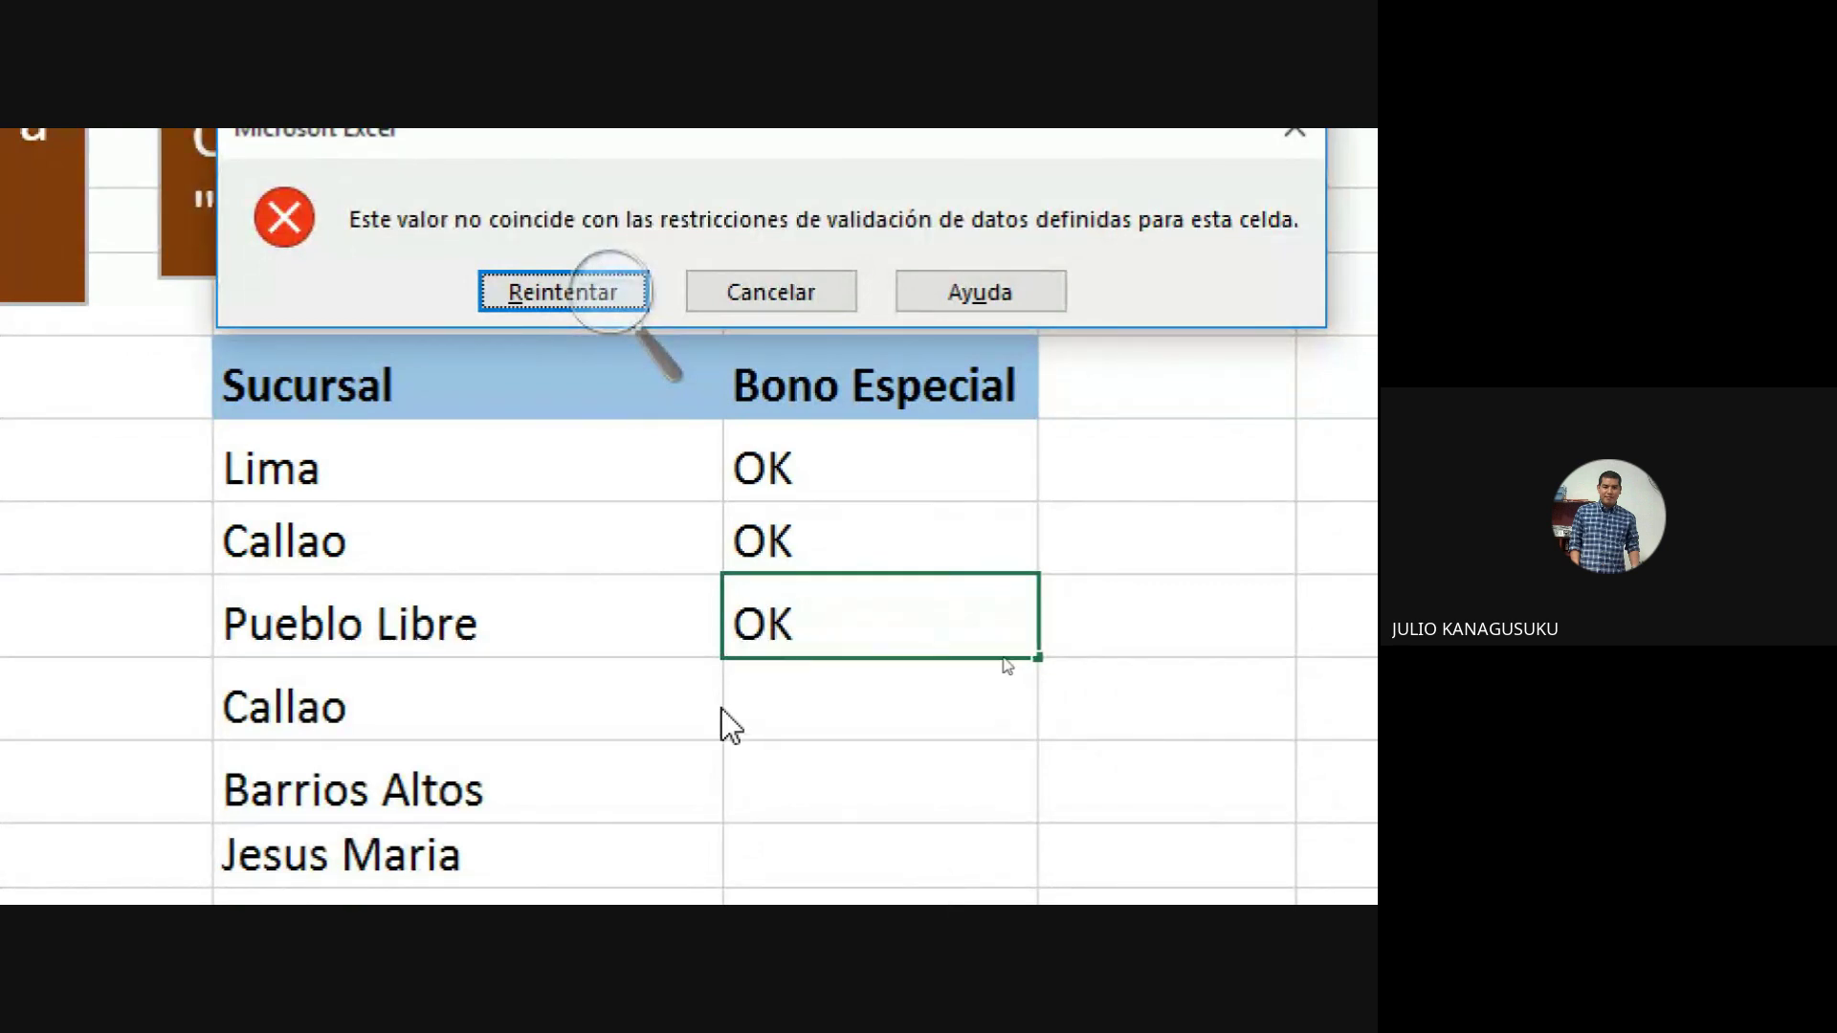
click(811, 297)
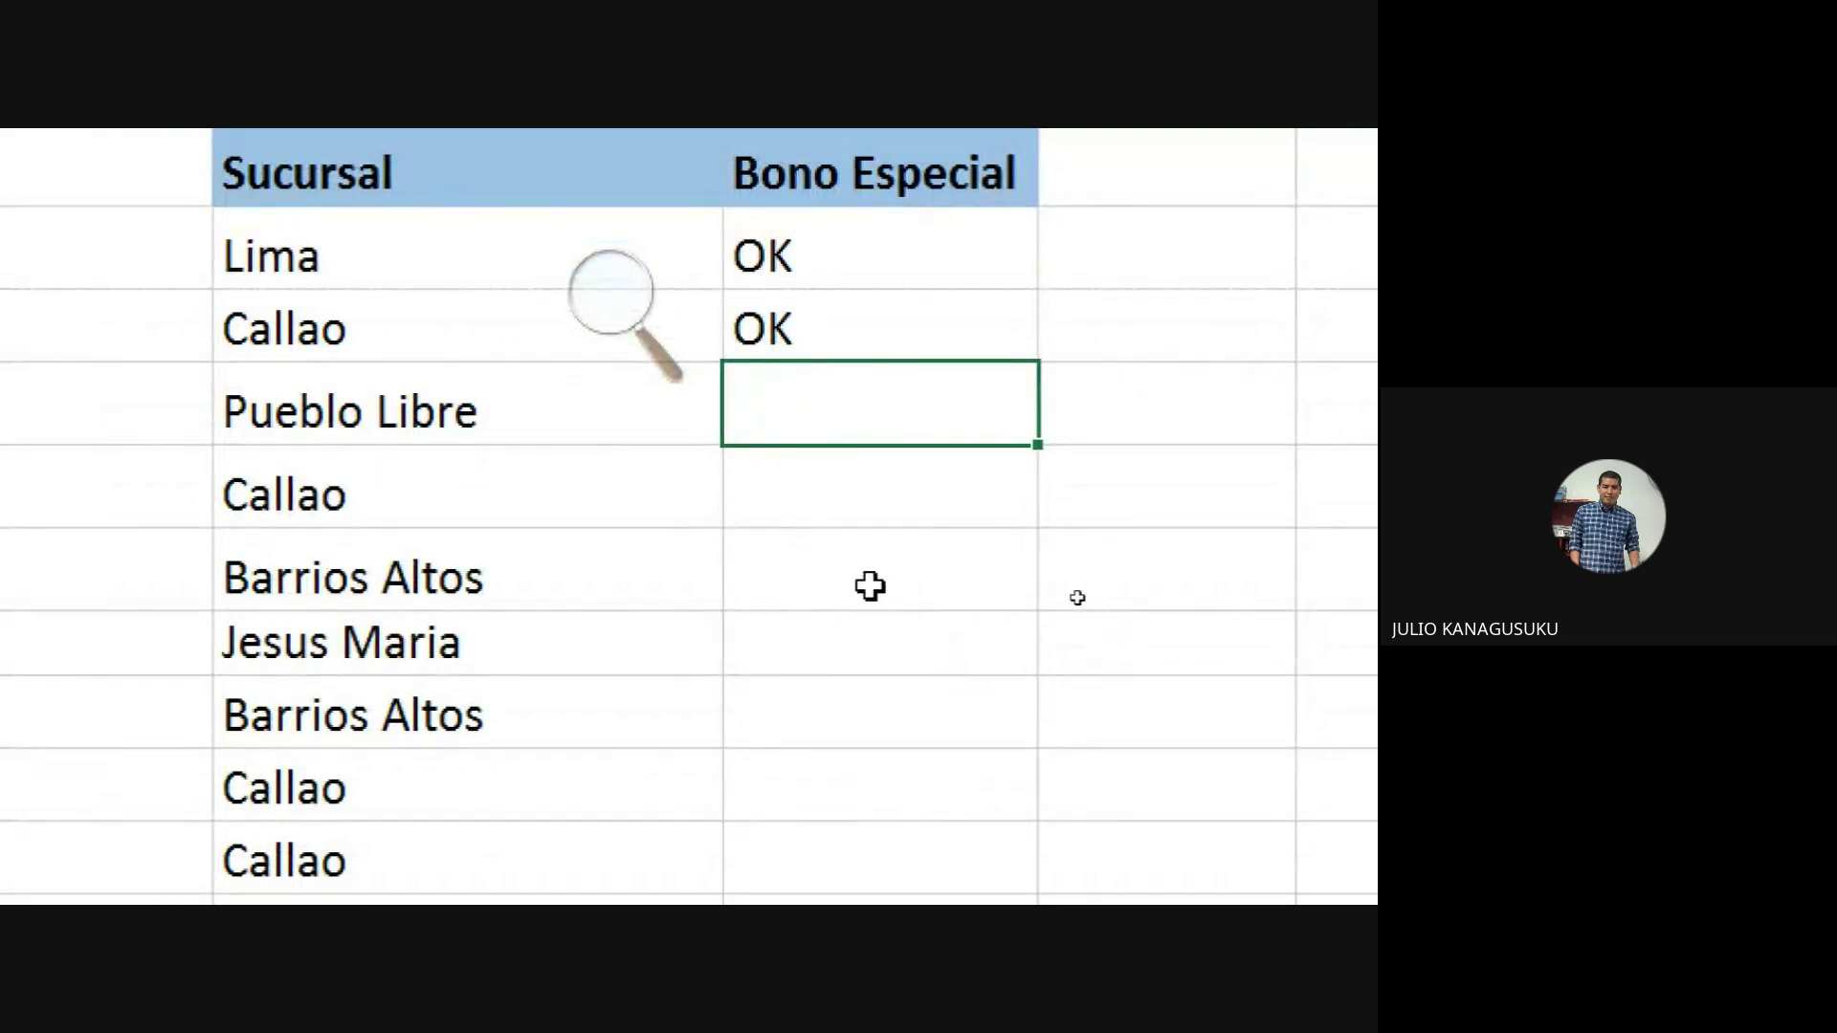
Step: Try OK beside Barrios Altos and discard the rejected entry
click(869, 583)
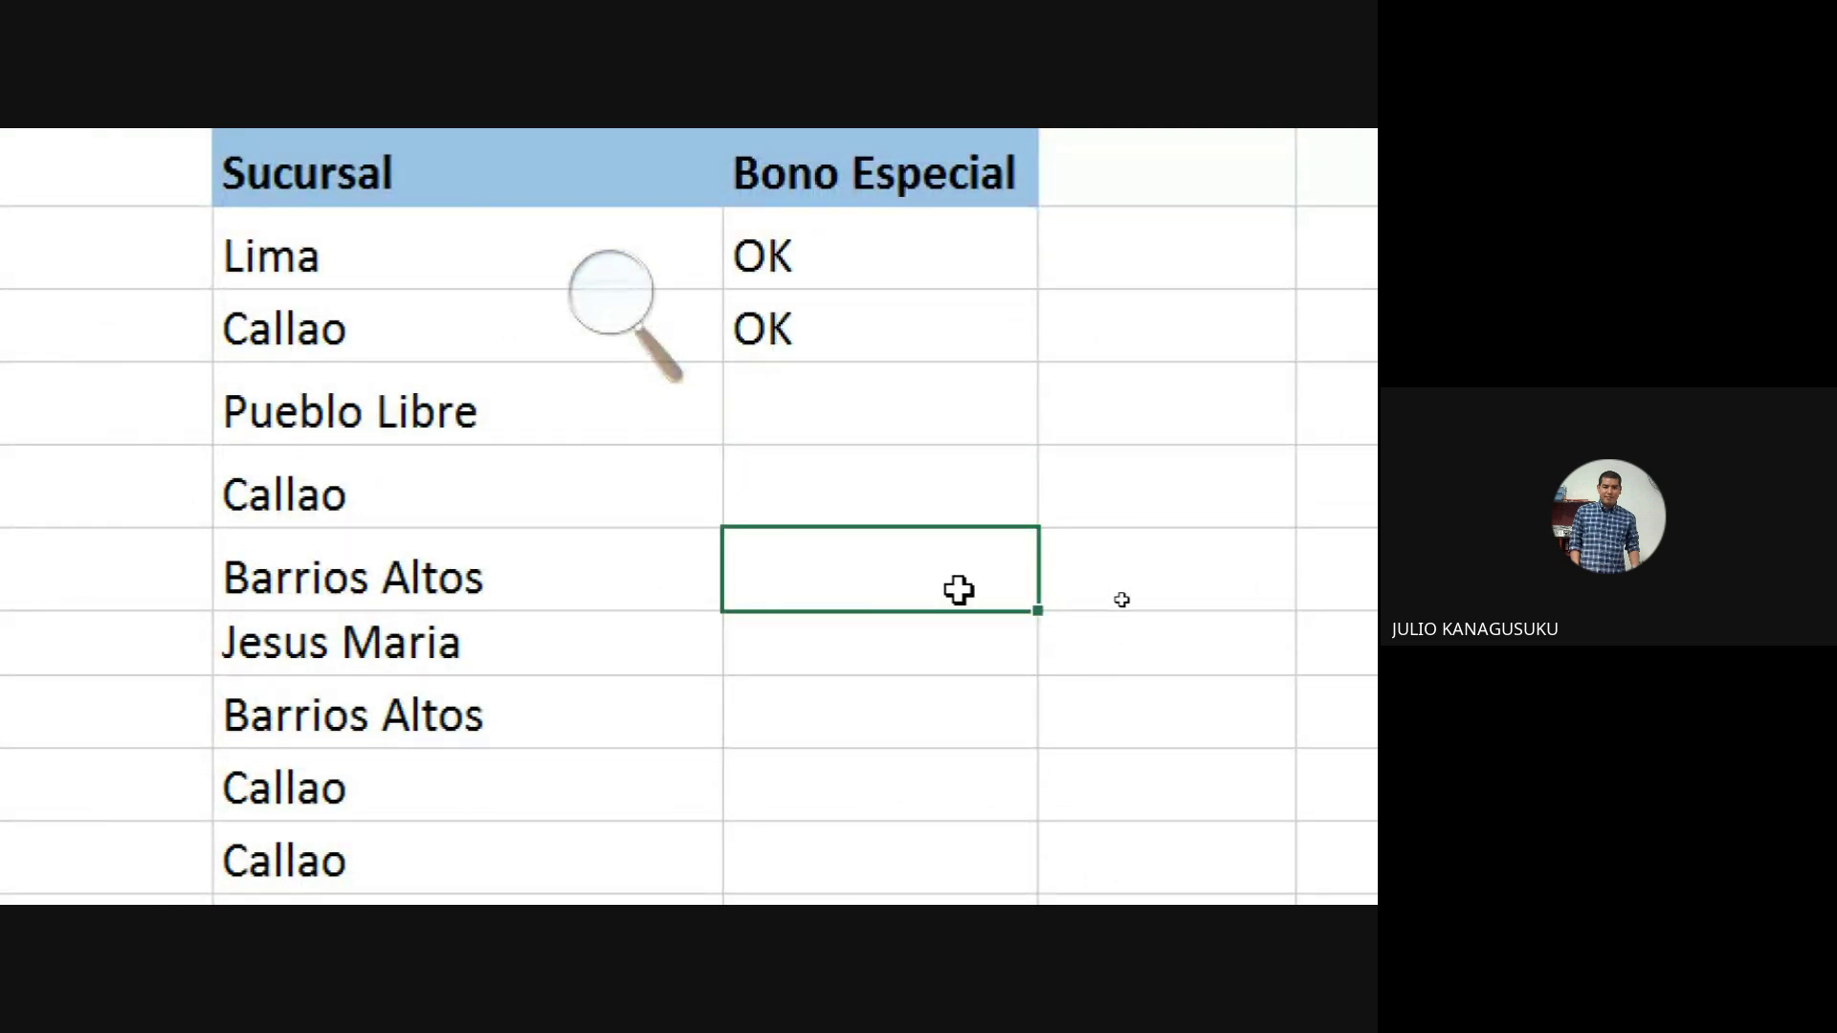
text(OK)
key(Return)
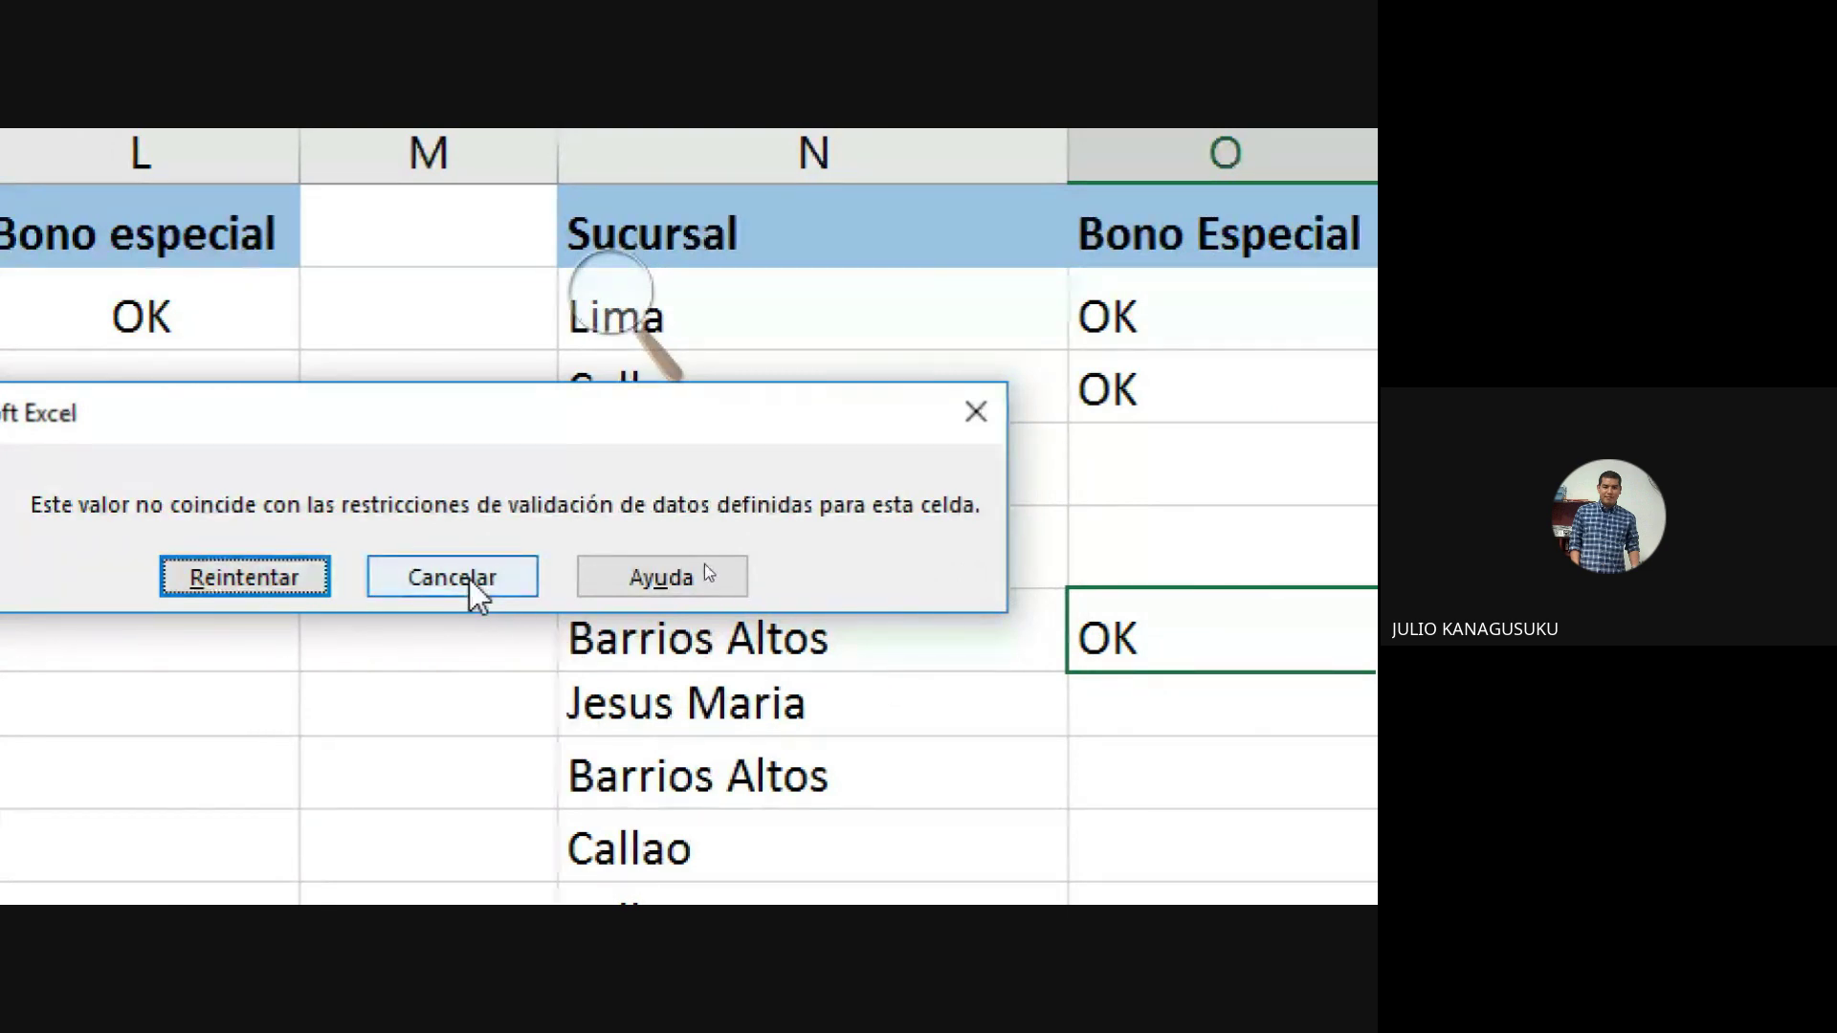
click(459, 579)
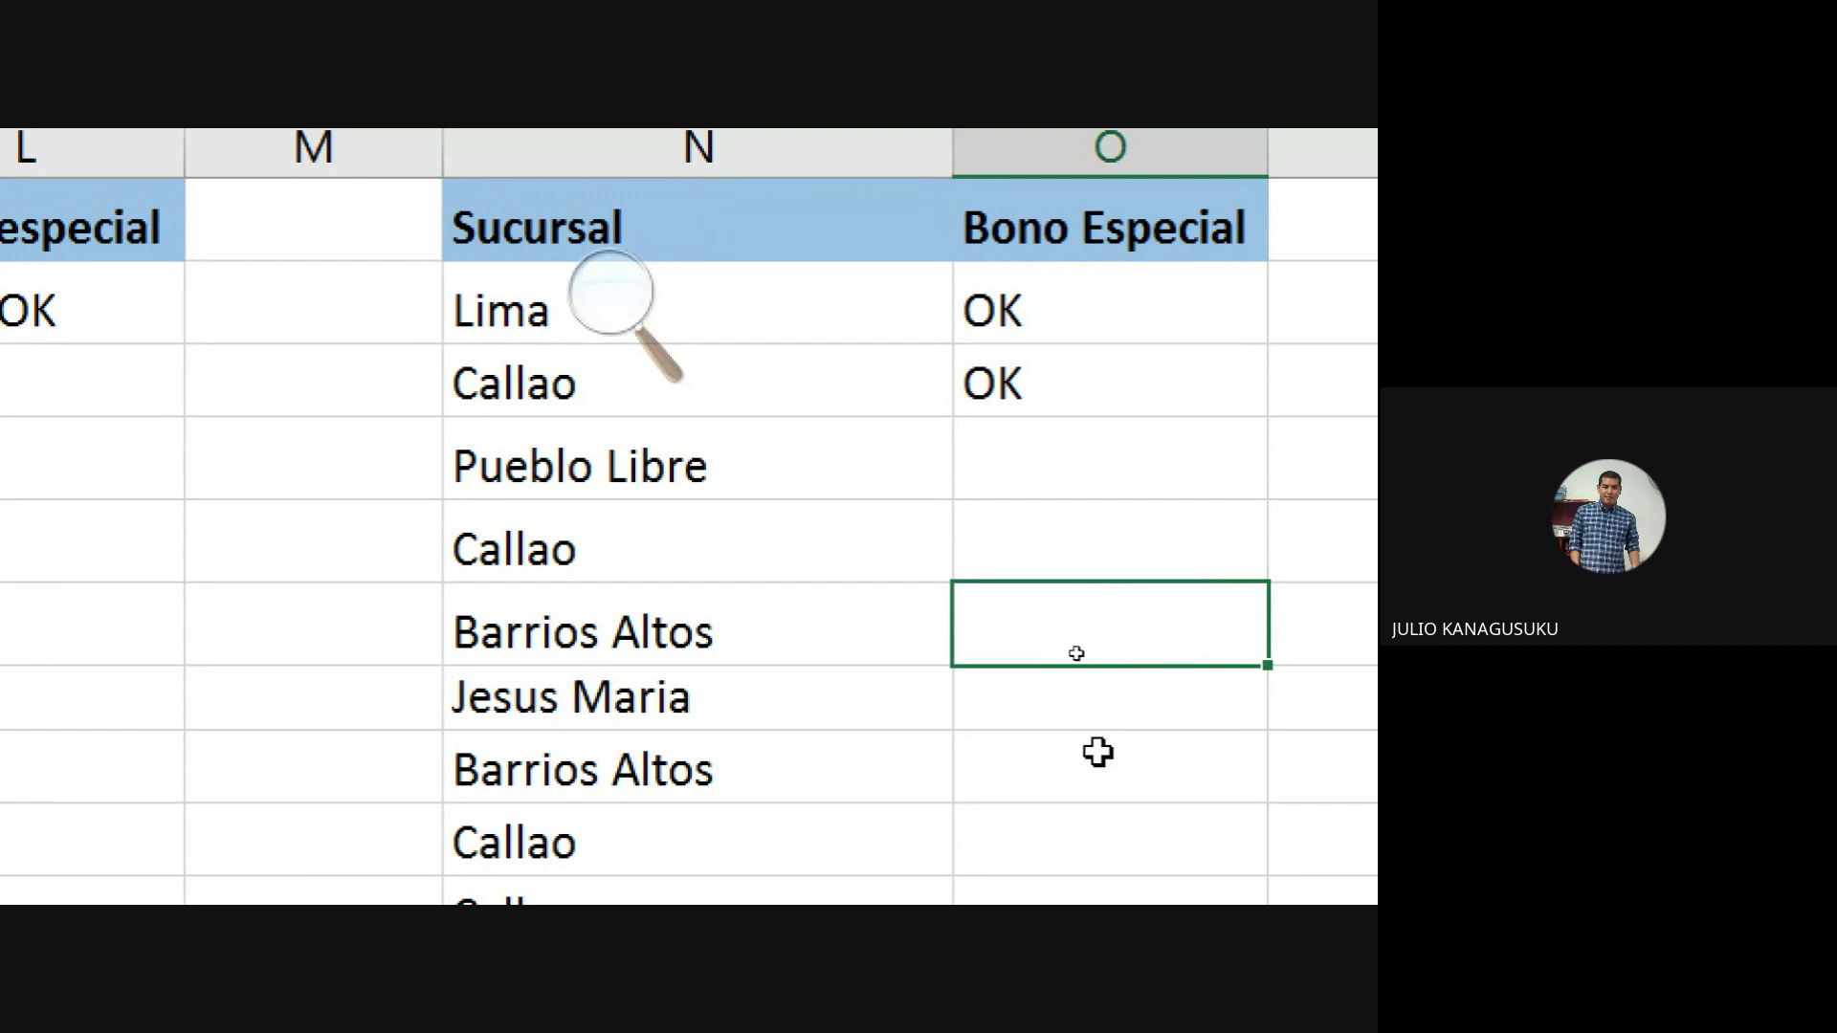
Step: Enter OK in the Bono Especial cell beside San Isidro
scroll(1097, 735, down, 2)
click(1095, 577)
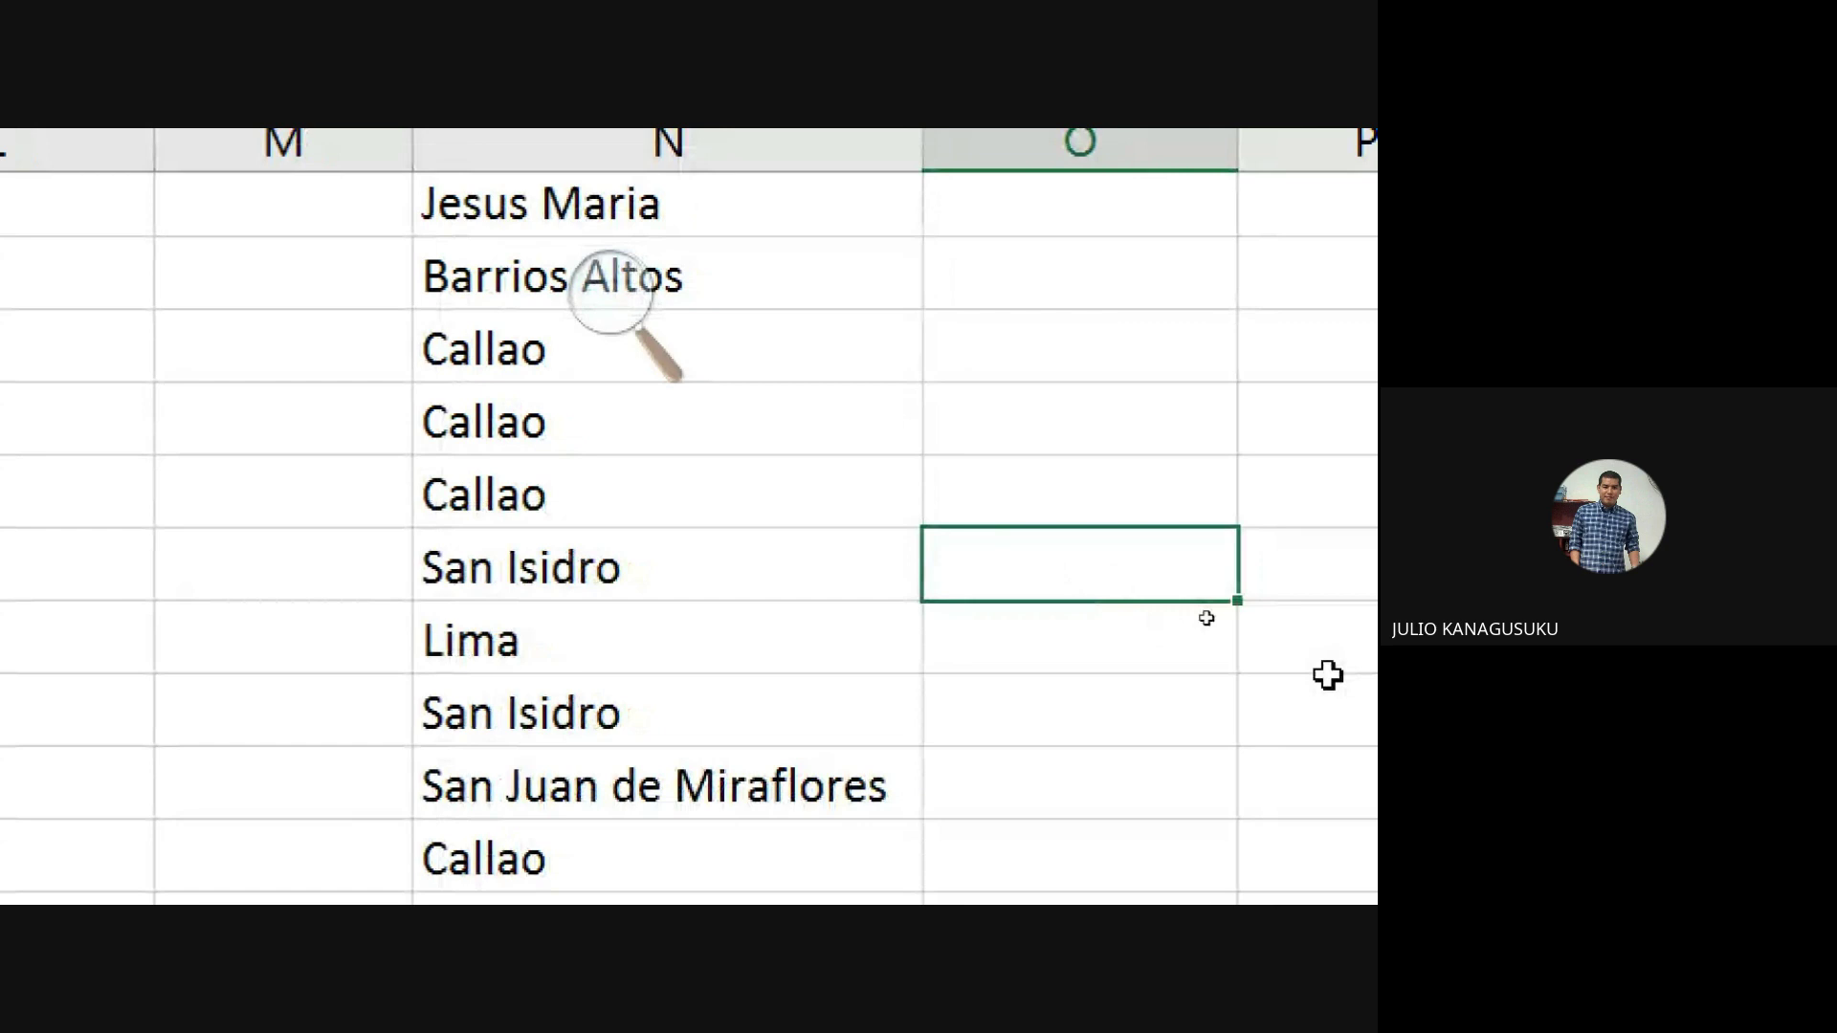
text(OK)
key(Return)
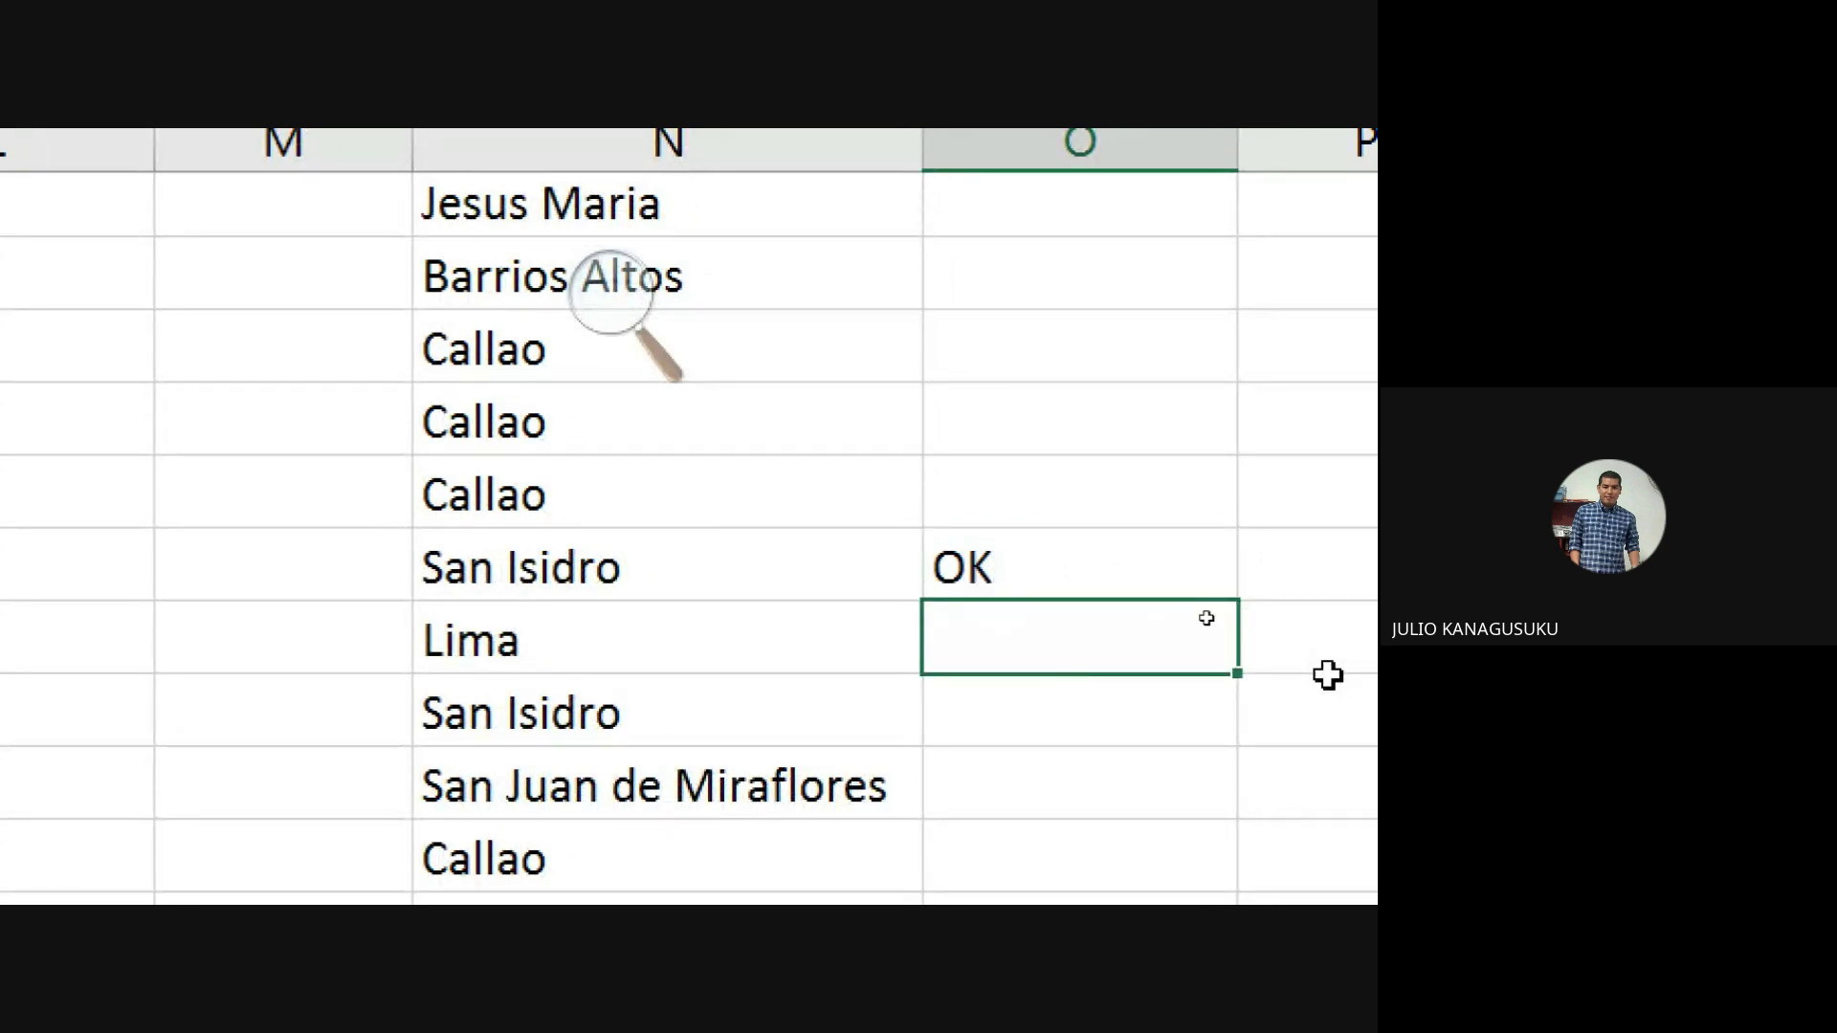
Step: Set the Magnifier back to 100% and select the Callao cell N11
scroll(960, 656, down, 1)
scroll(960, 656, down, 1)
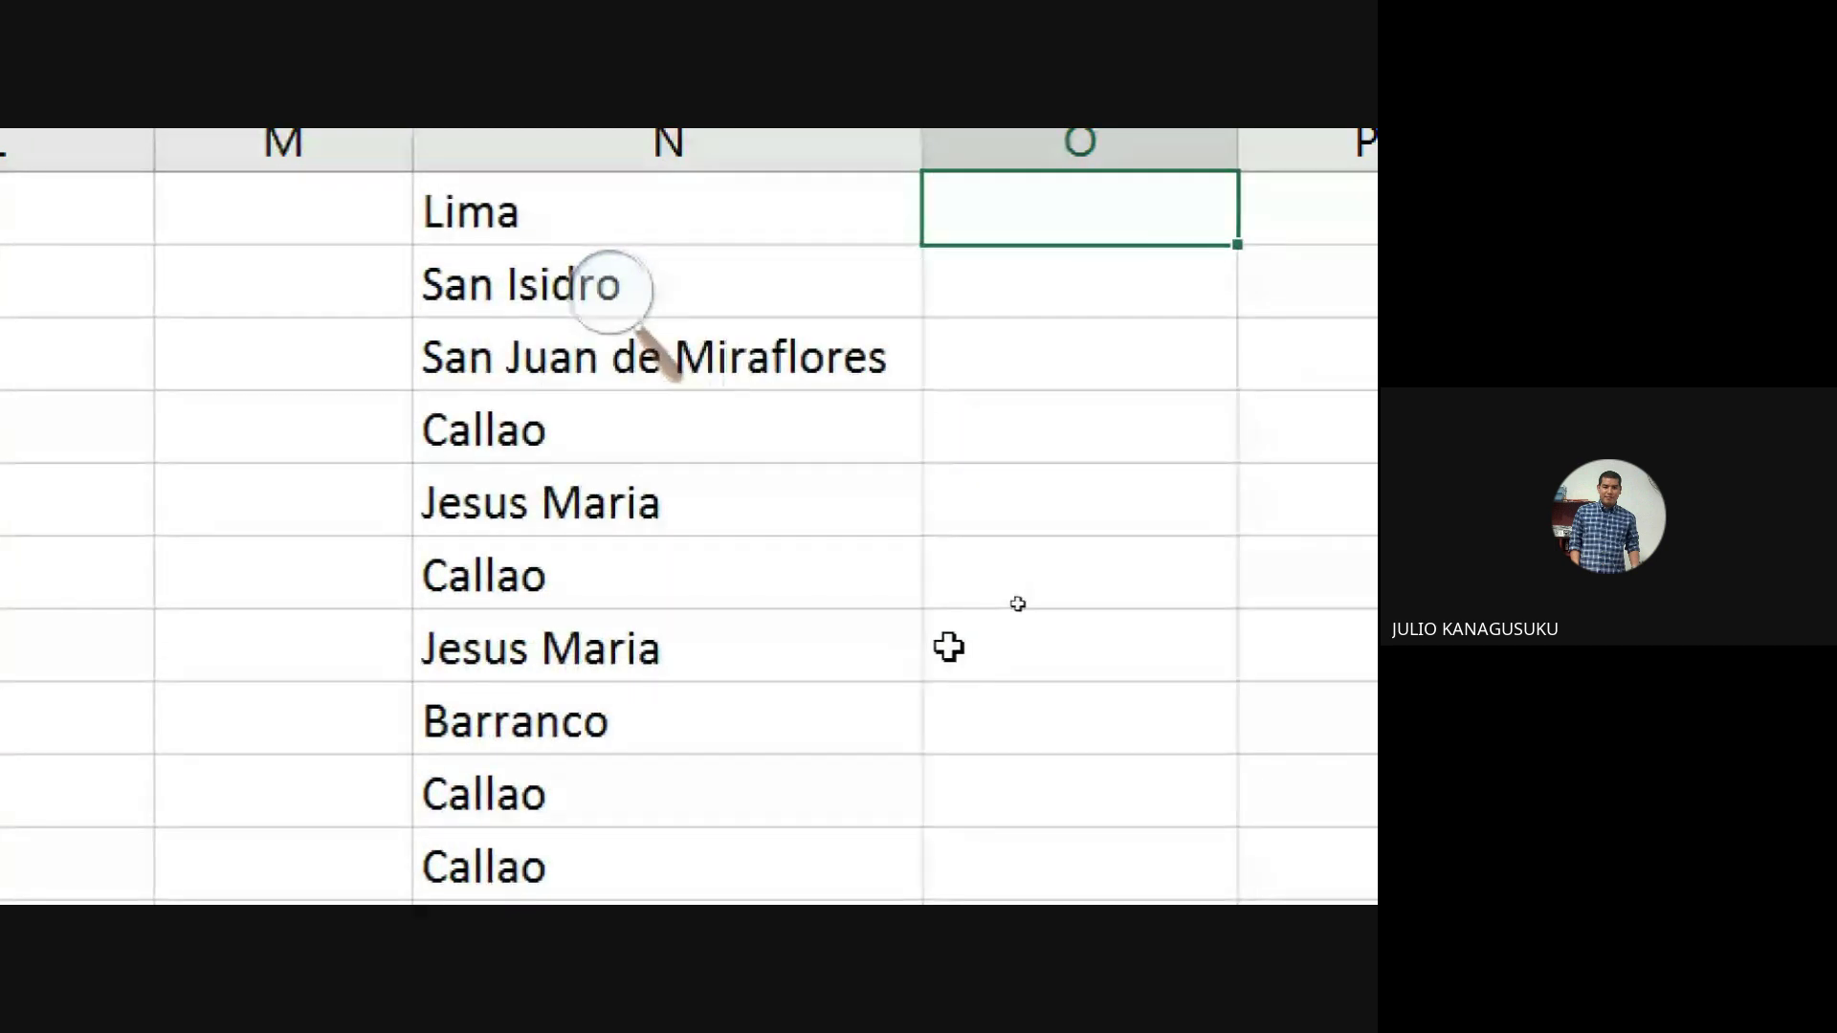
scroll(948, 647, down, 1)
scroll(919, 648, down, 1)
scroll(948, 648, up, 1)
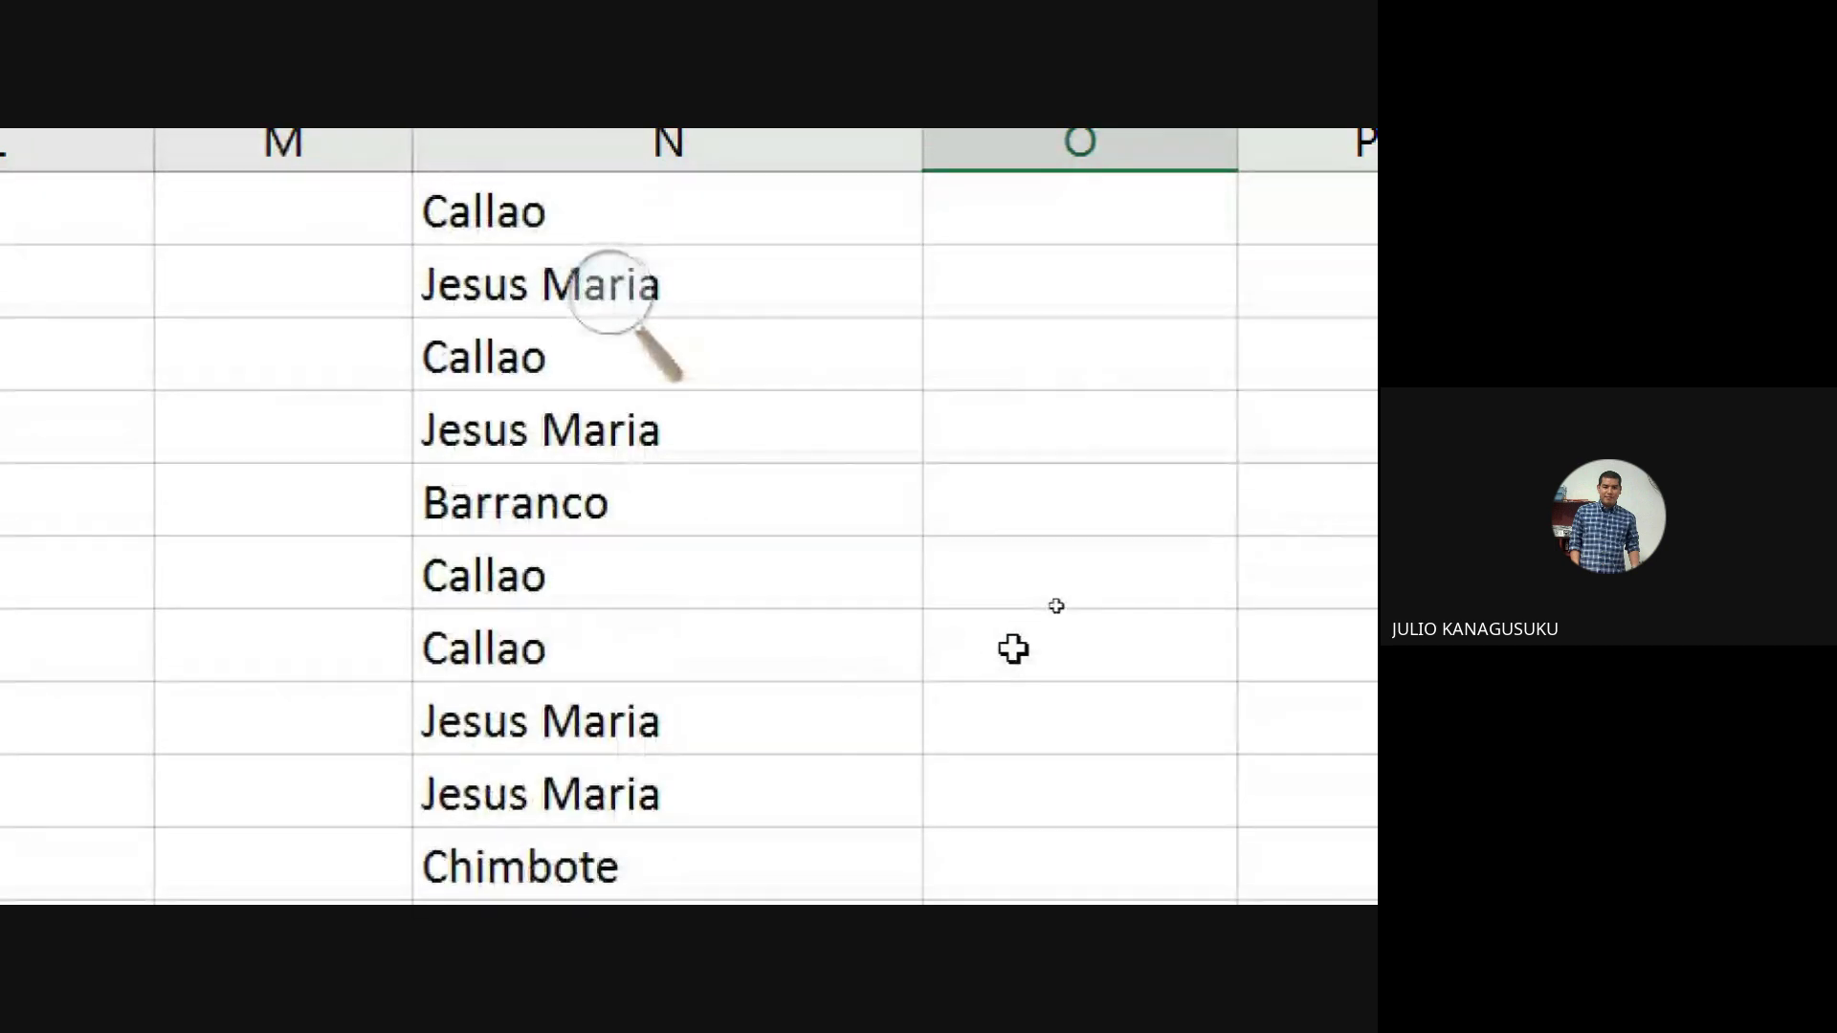
scroll(1013, 648, up, 2)
scroll(1139, 654, up, 1)
scroll(1172, 650, up, 3)
scroll(1185, 648, up, 1)
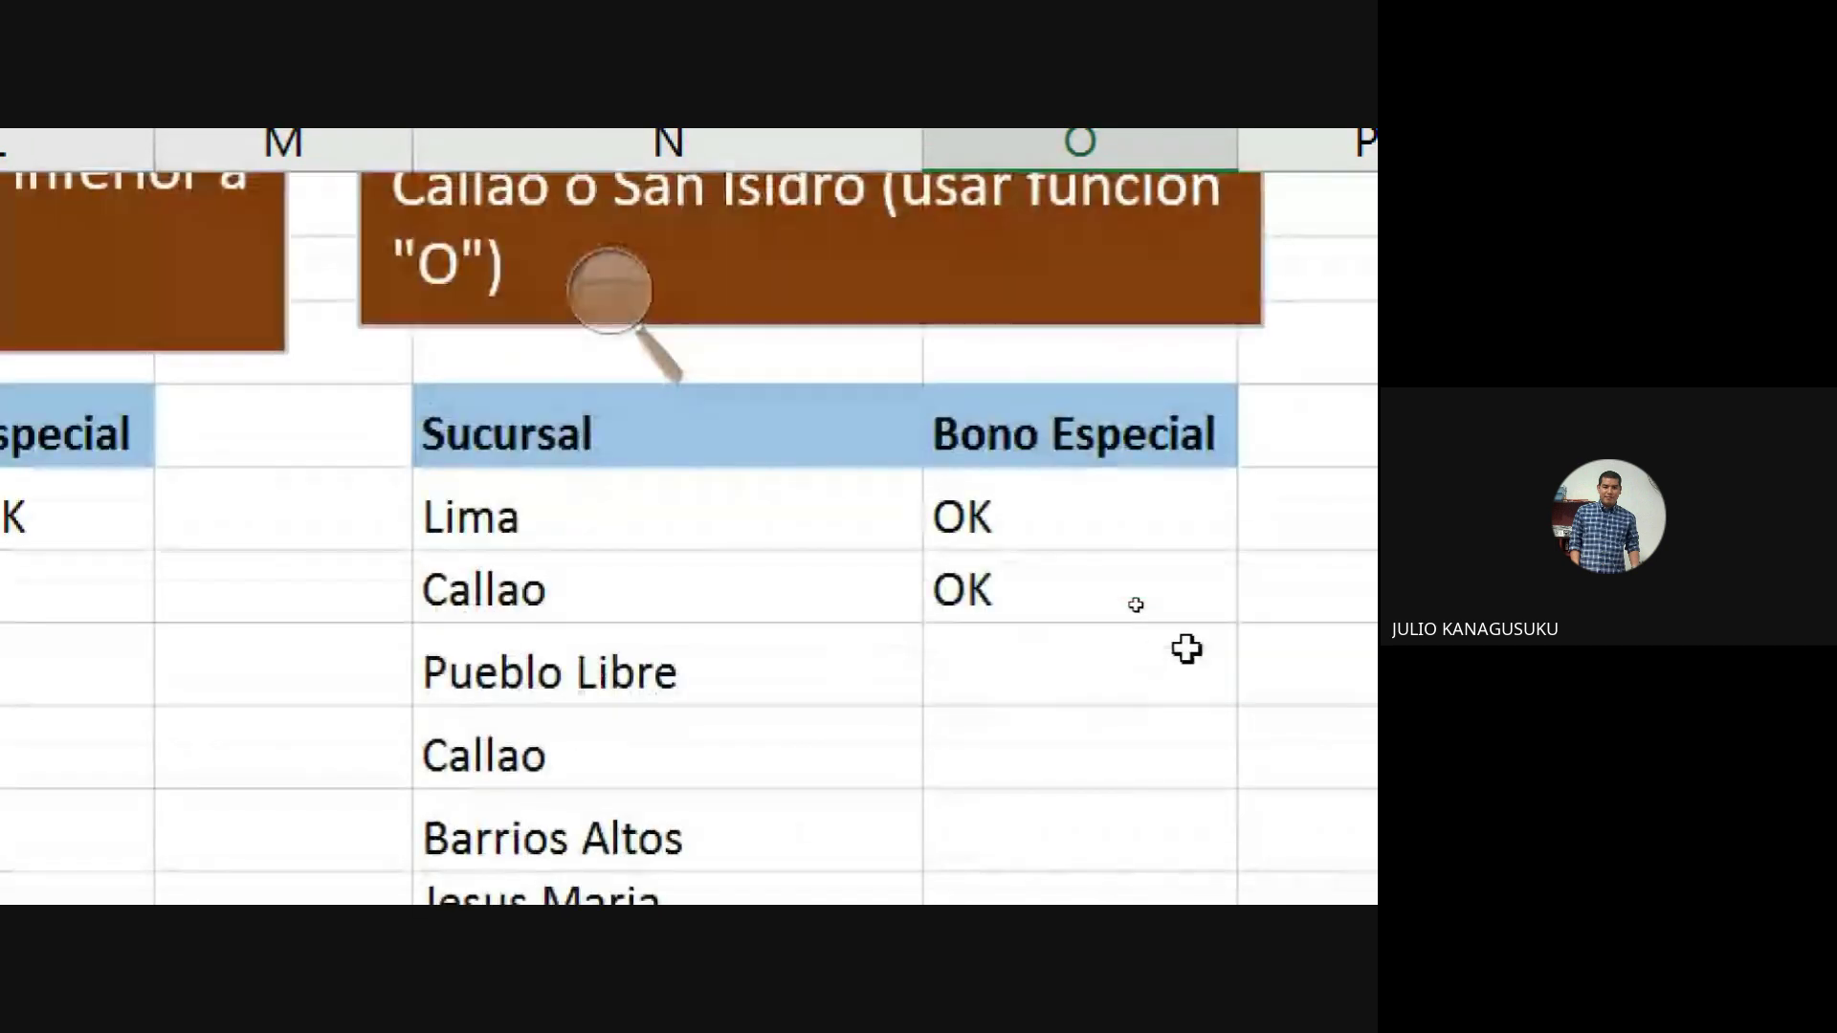
click(603, 292)
click(596, 321)
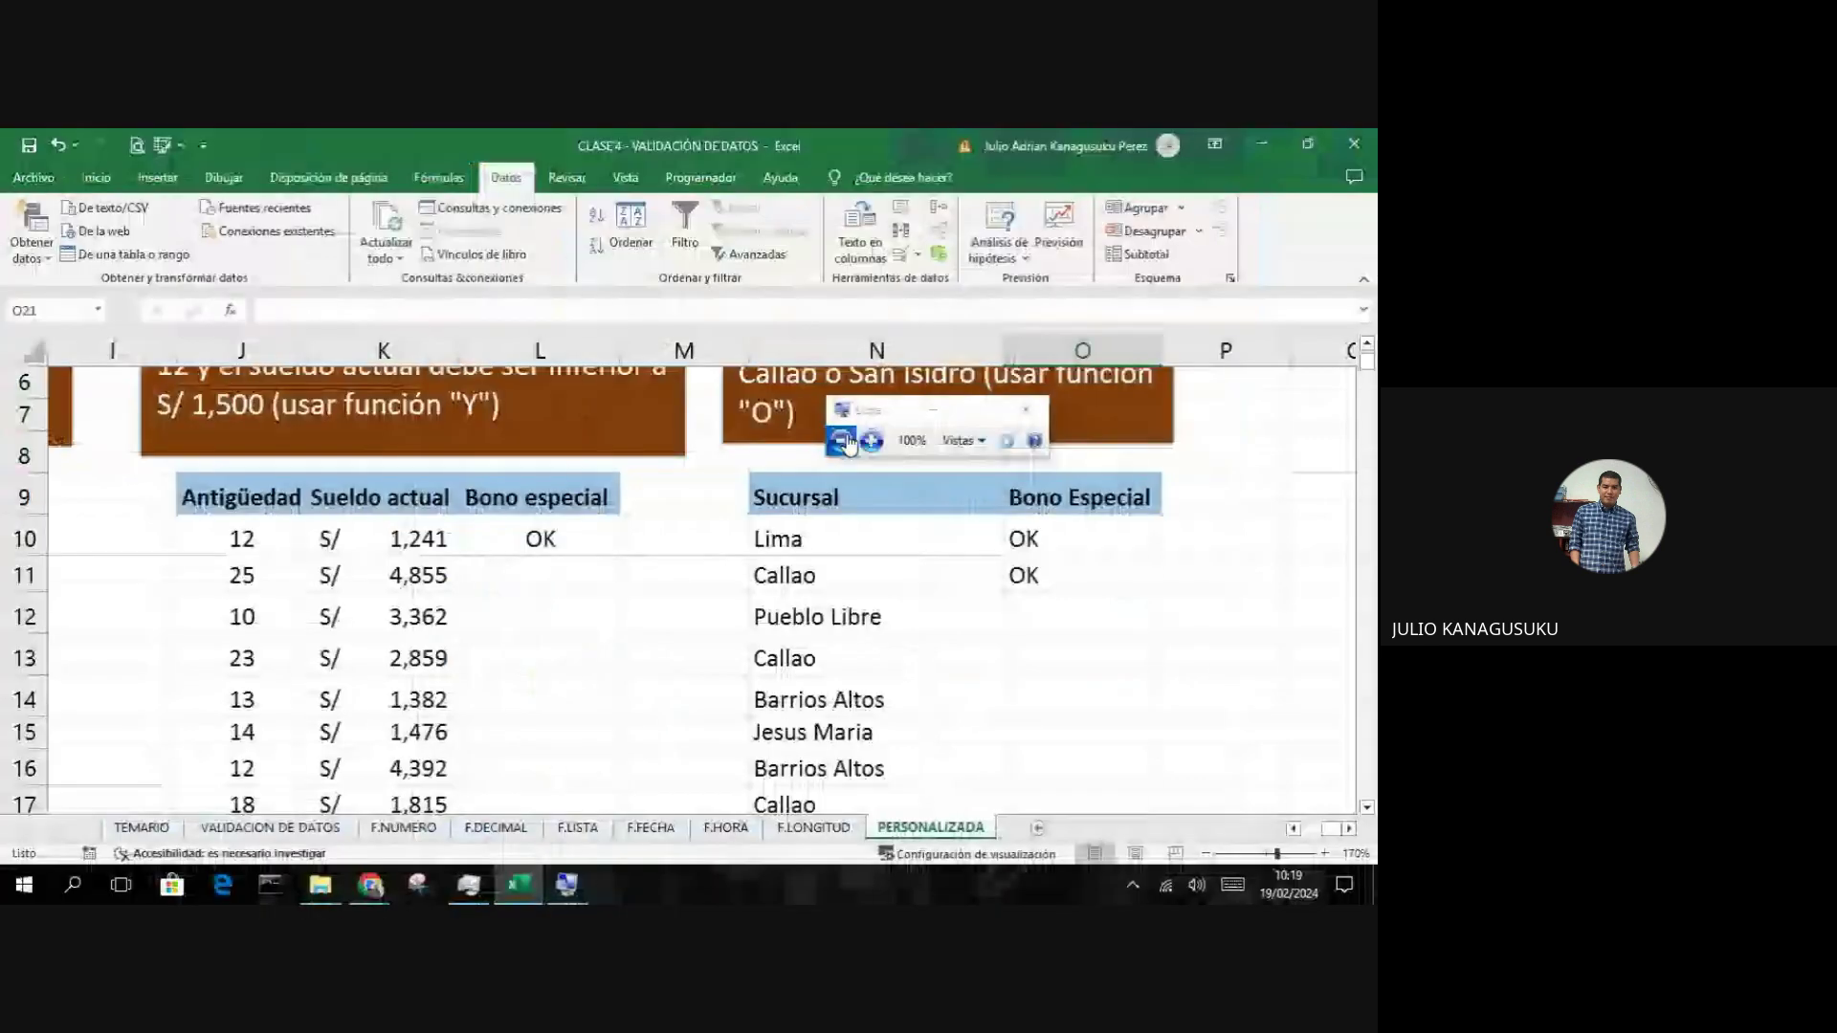
click(830, 576)
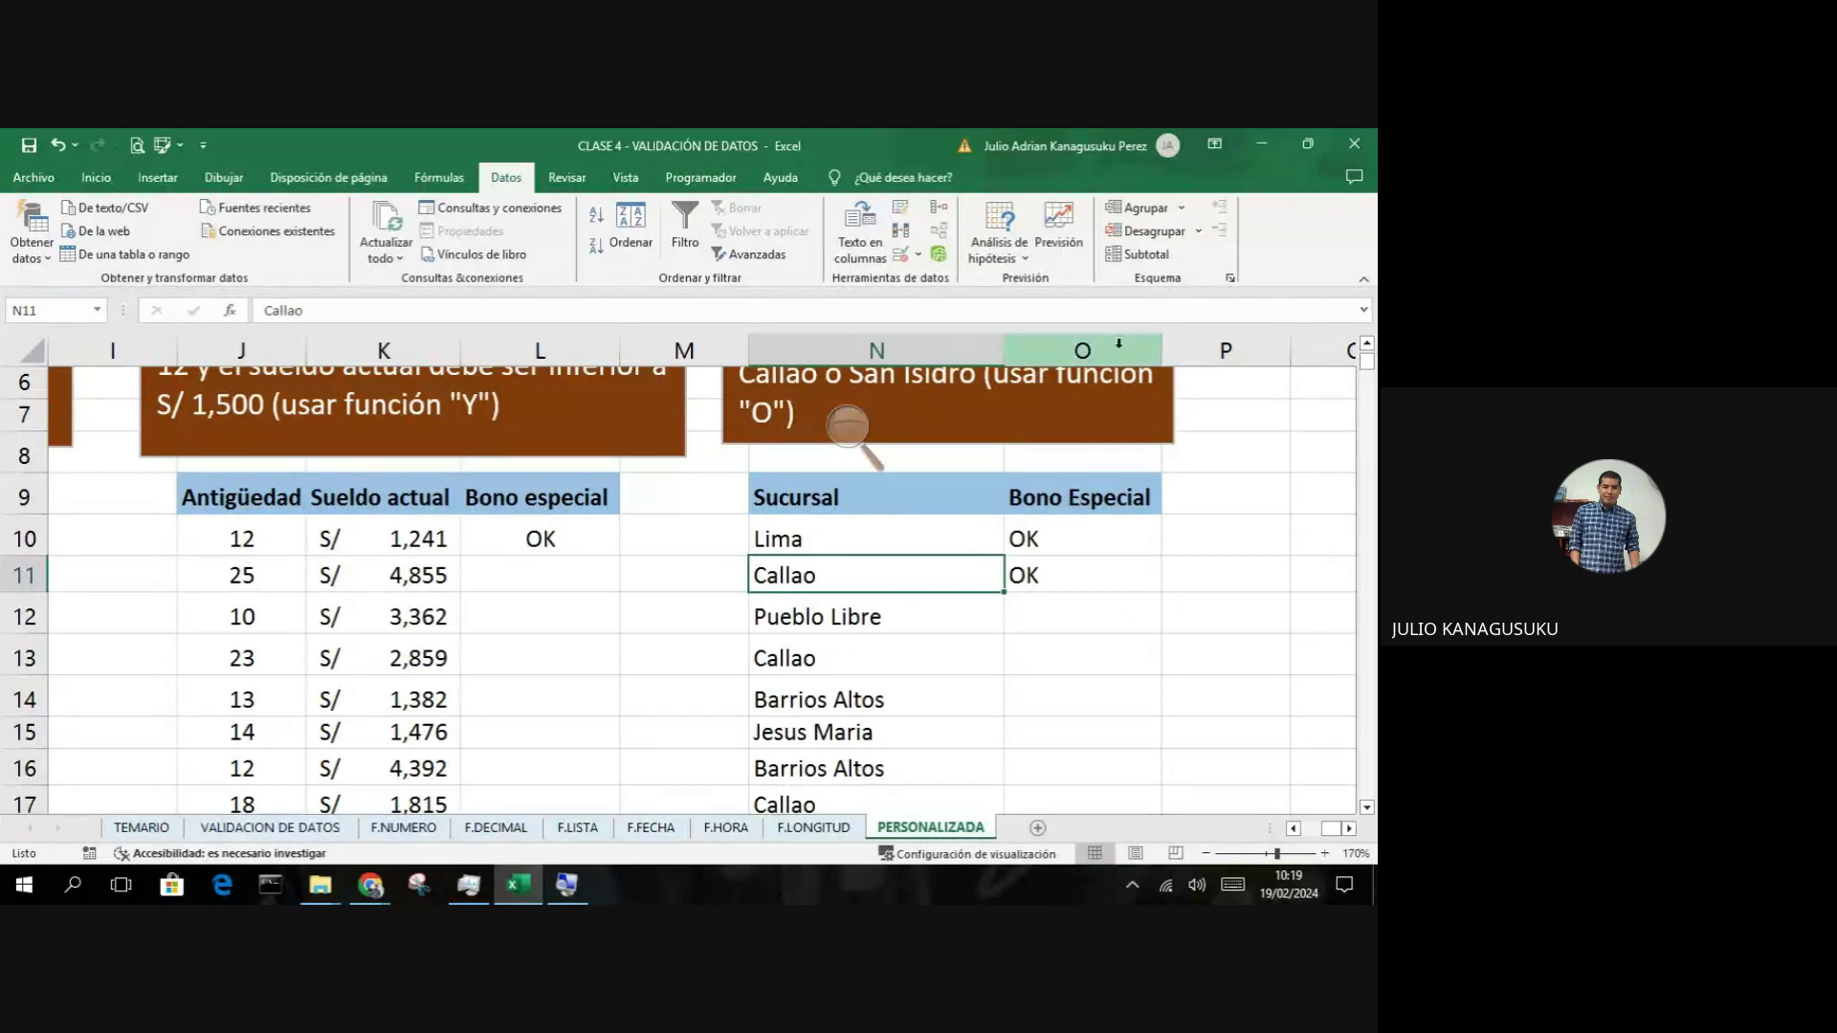
Step: Minimize Excel and stop presenting the screen in the Google Meet window
click(1255, 141)
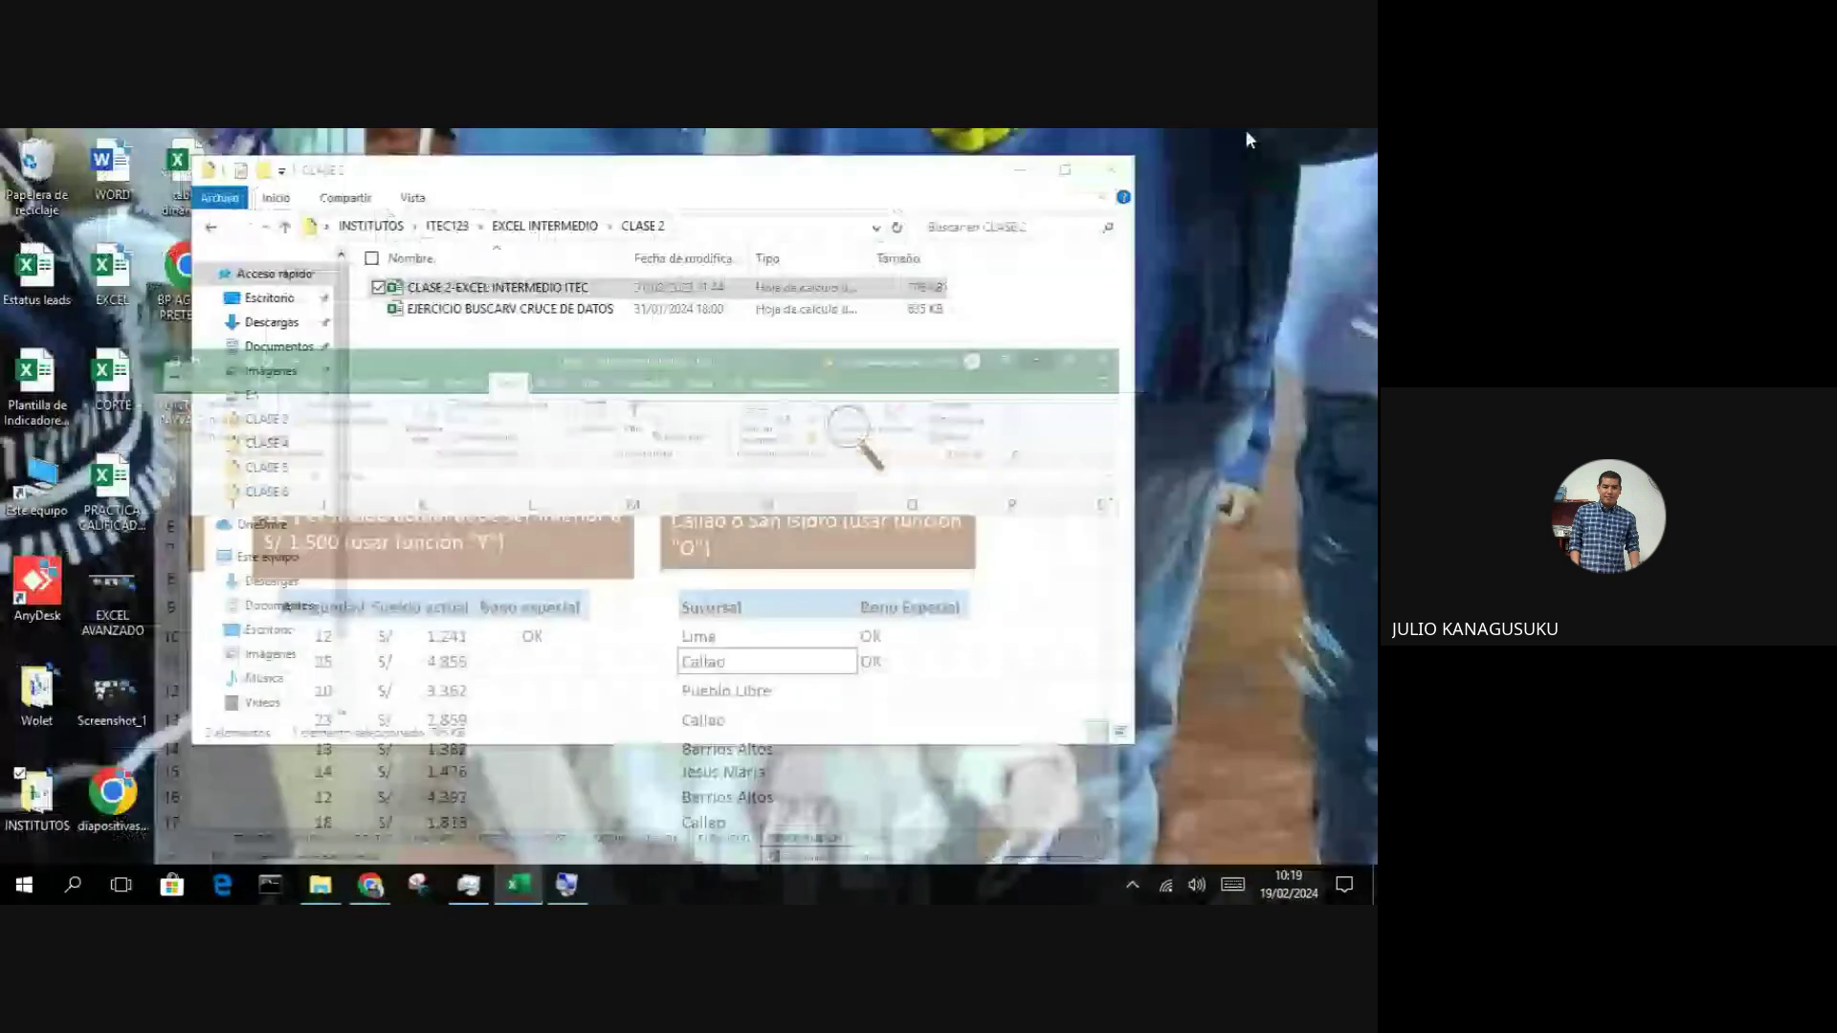
mouse_move(371, 884)
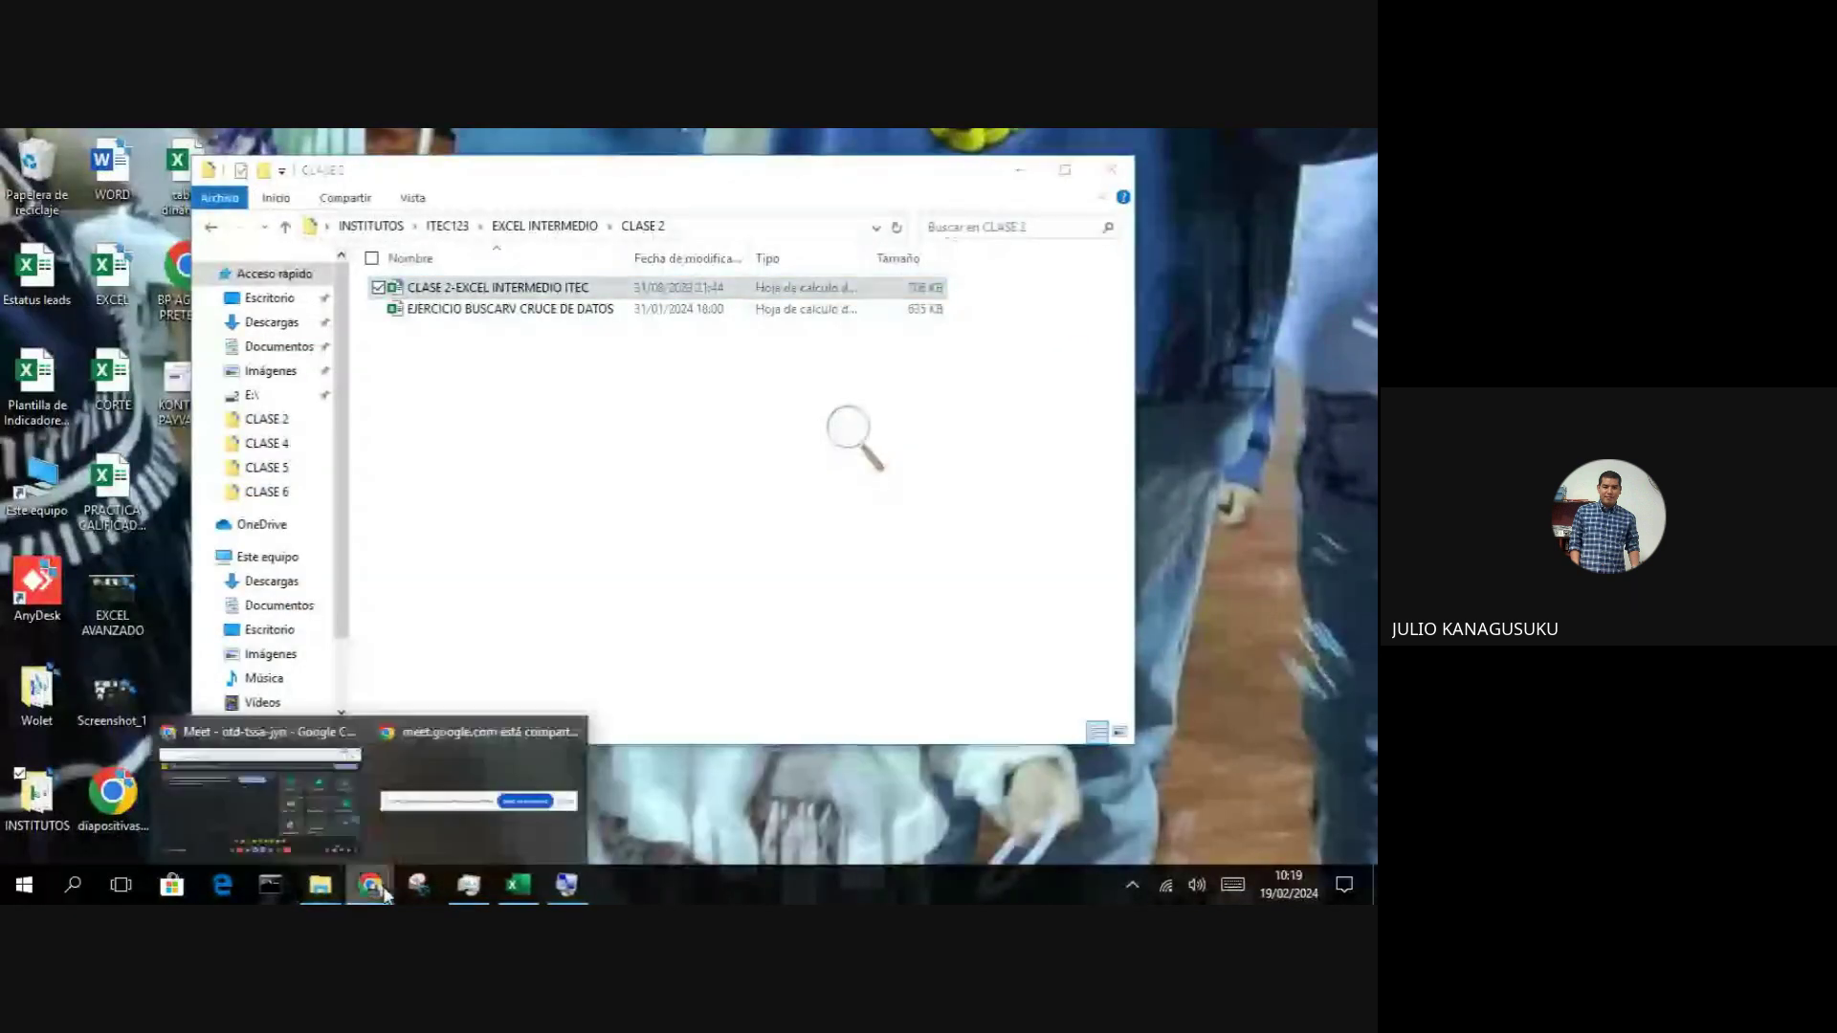
click(312, 817)
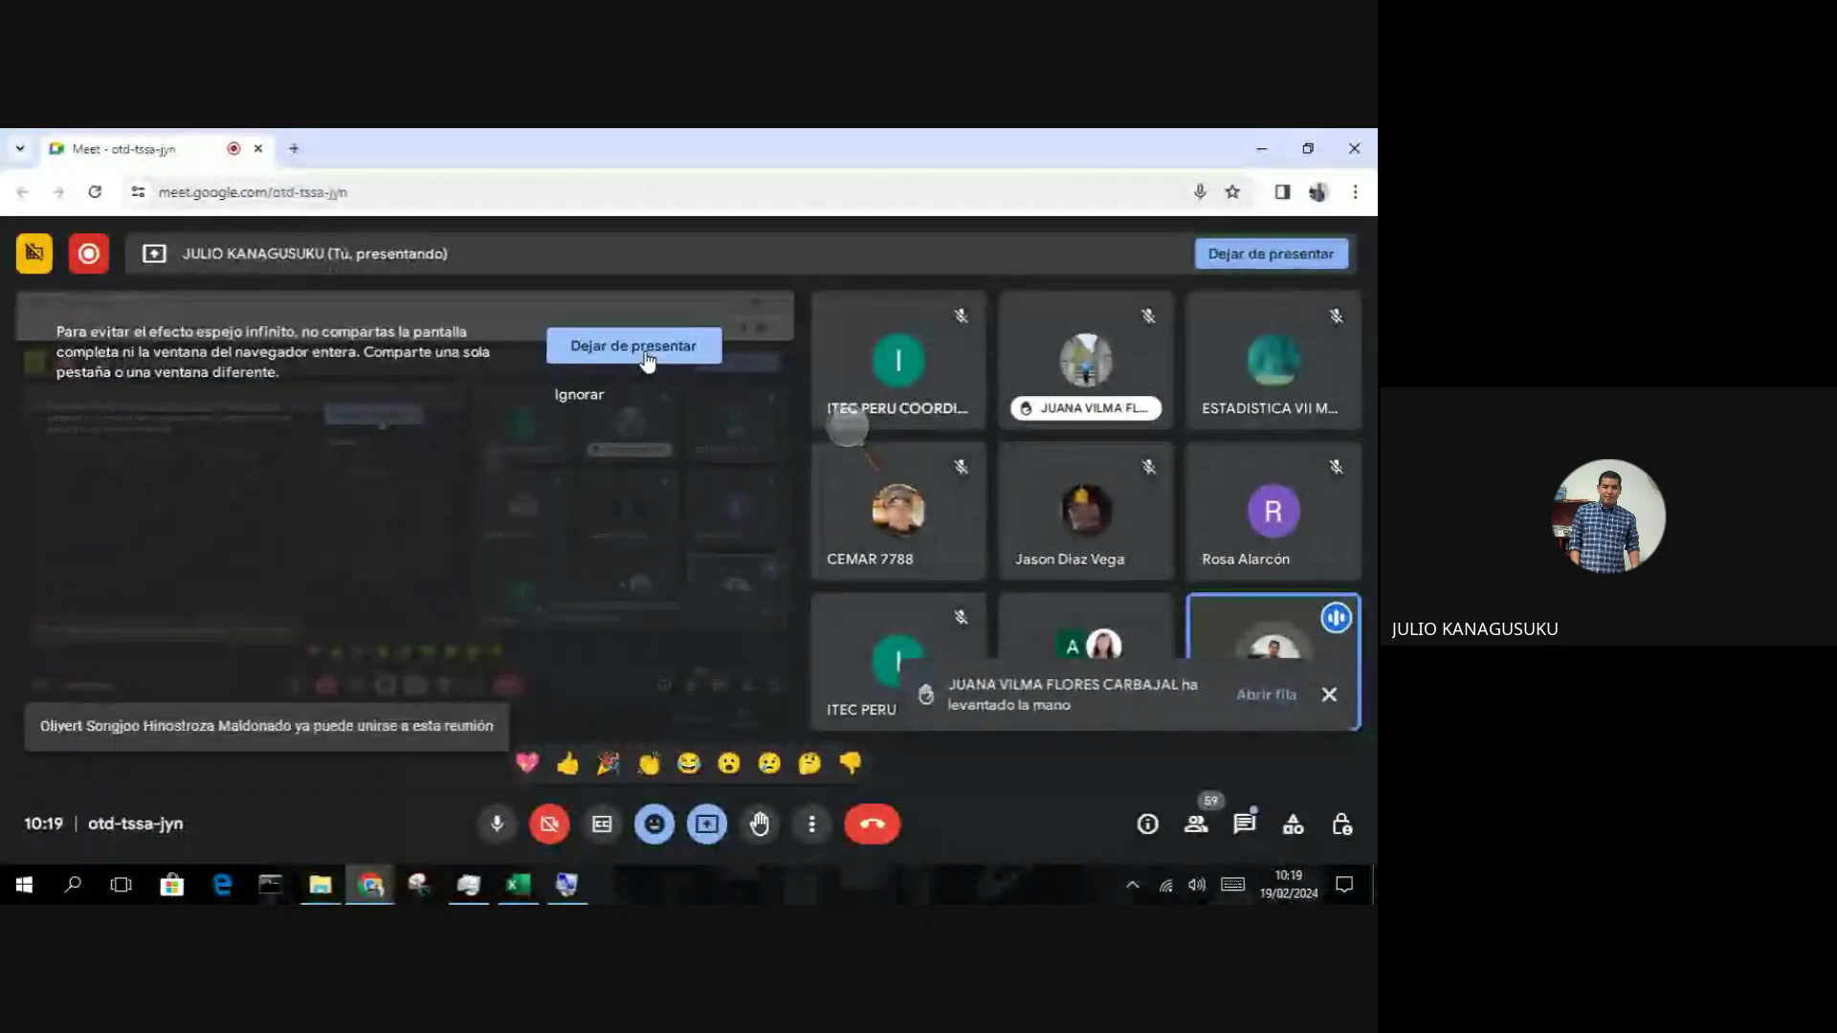
click(647, 360)
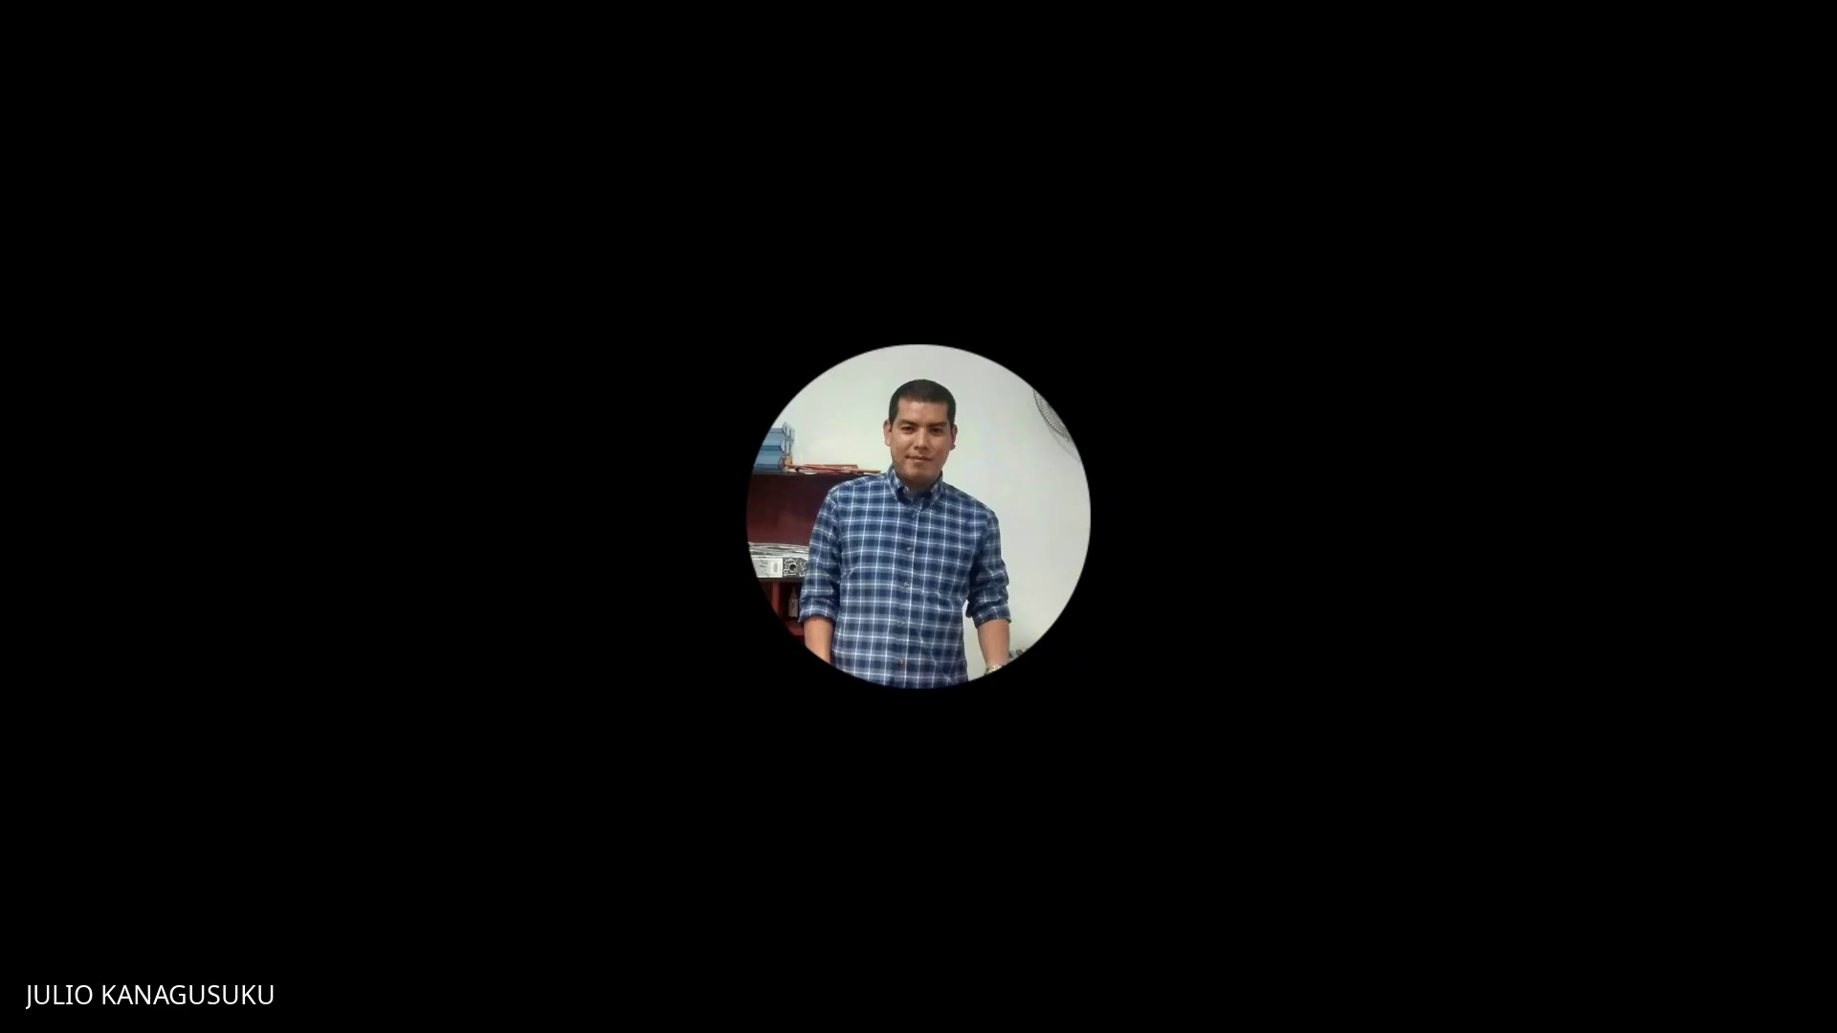